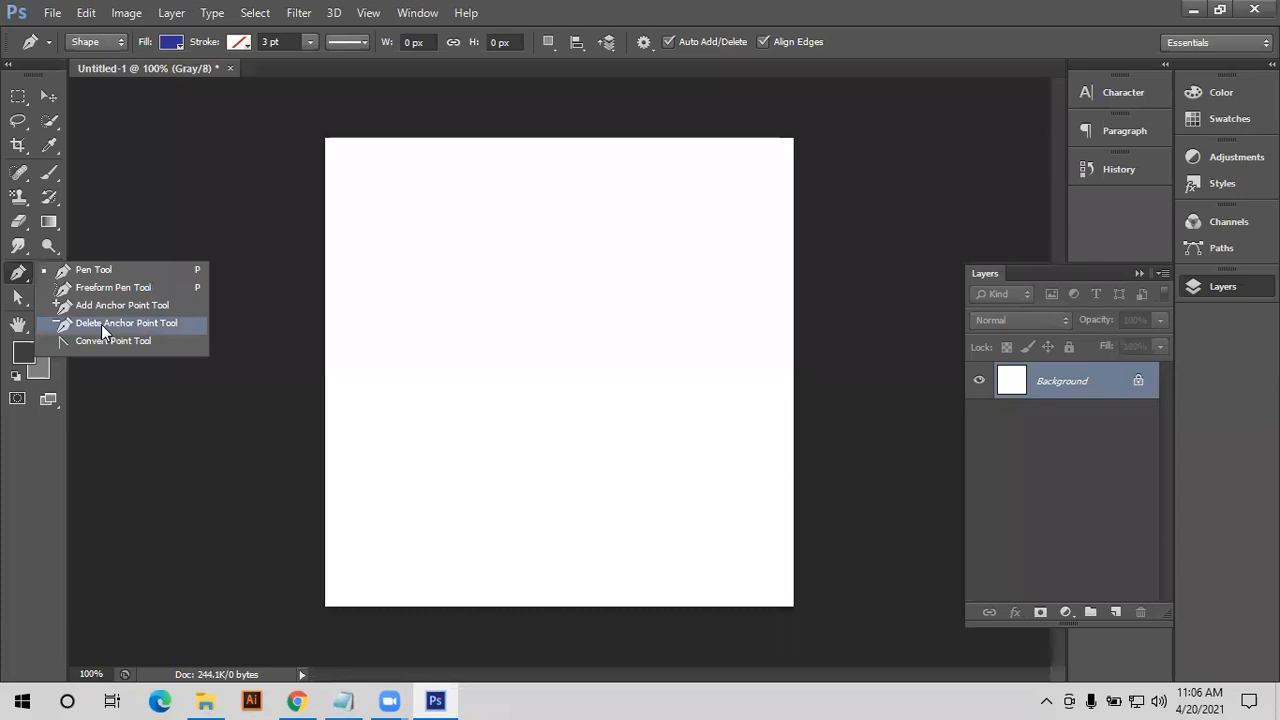
- Using the Pen tool in Shape mode, draw a closed rectangle about 302 by 129 px and move it slightly upward on the canvas
left_click(17, 277)
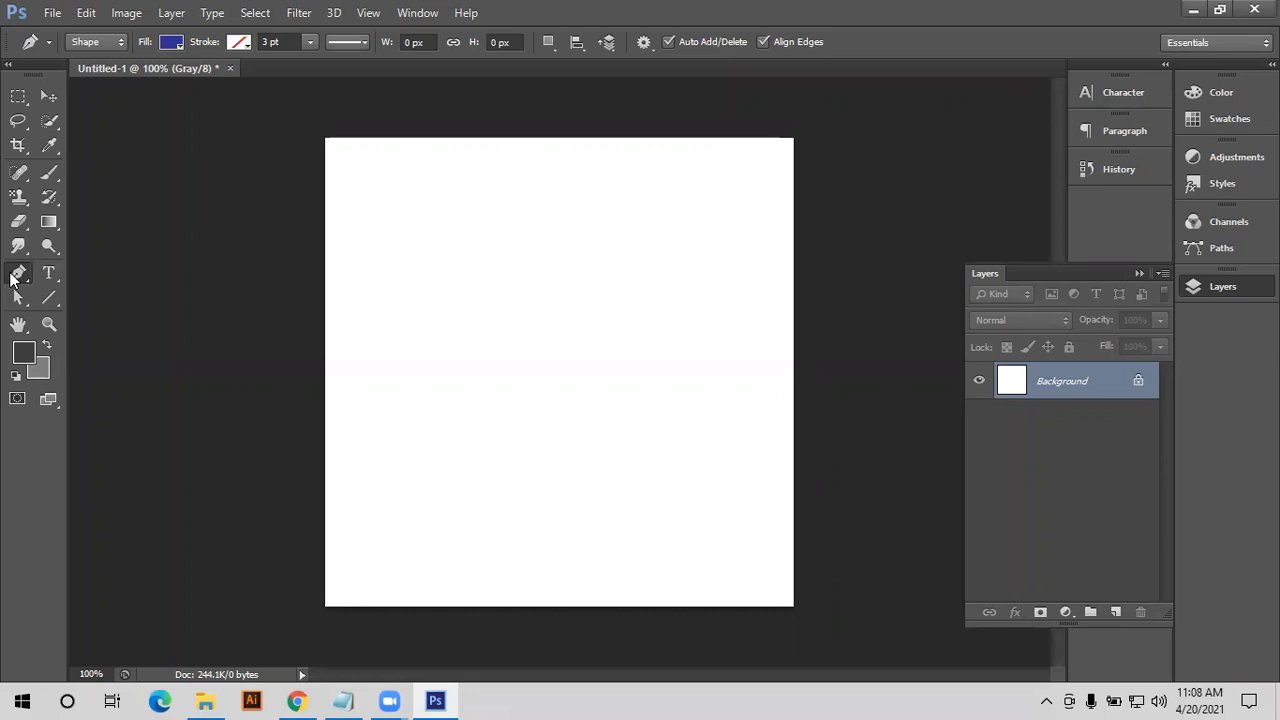
right_click(12, 278)
left_click(82, 271)
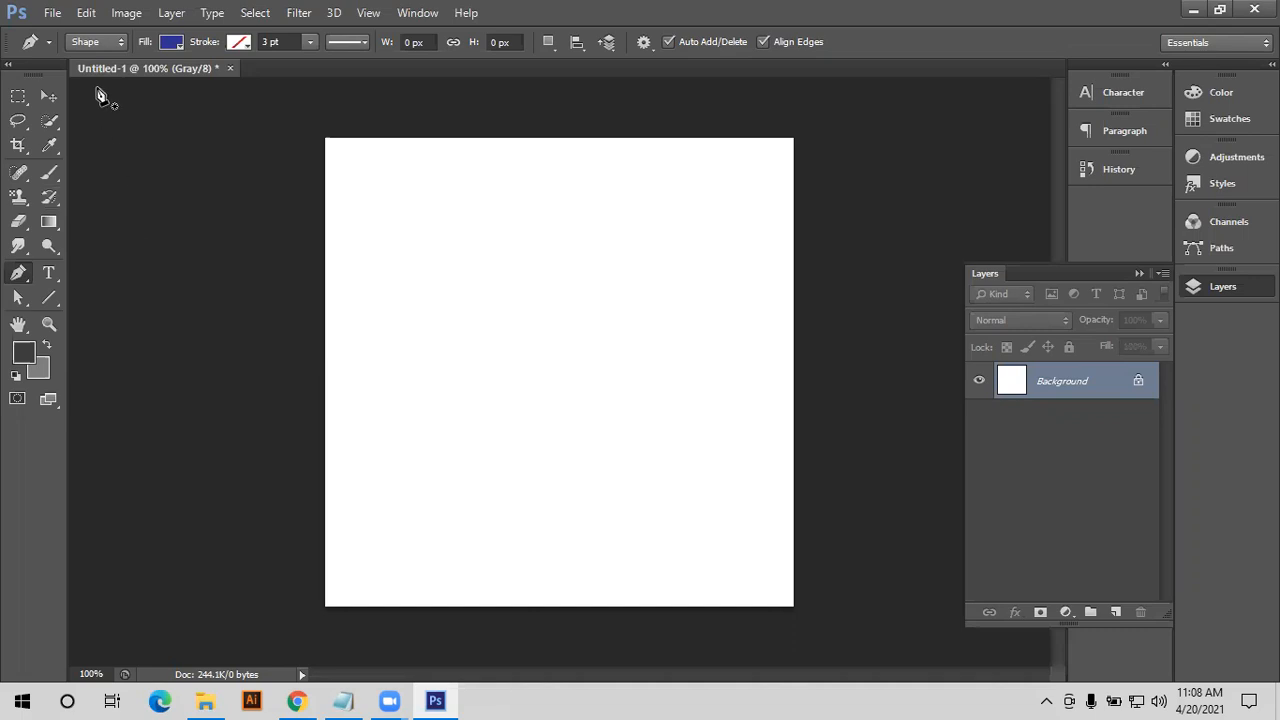
left_click(94, 43)
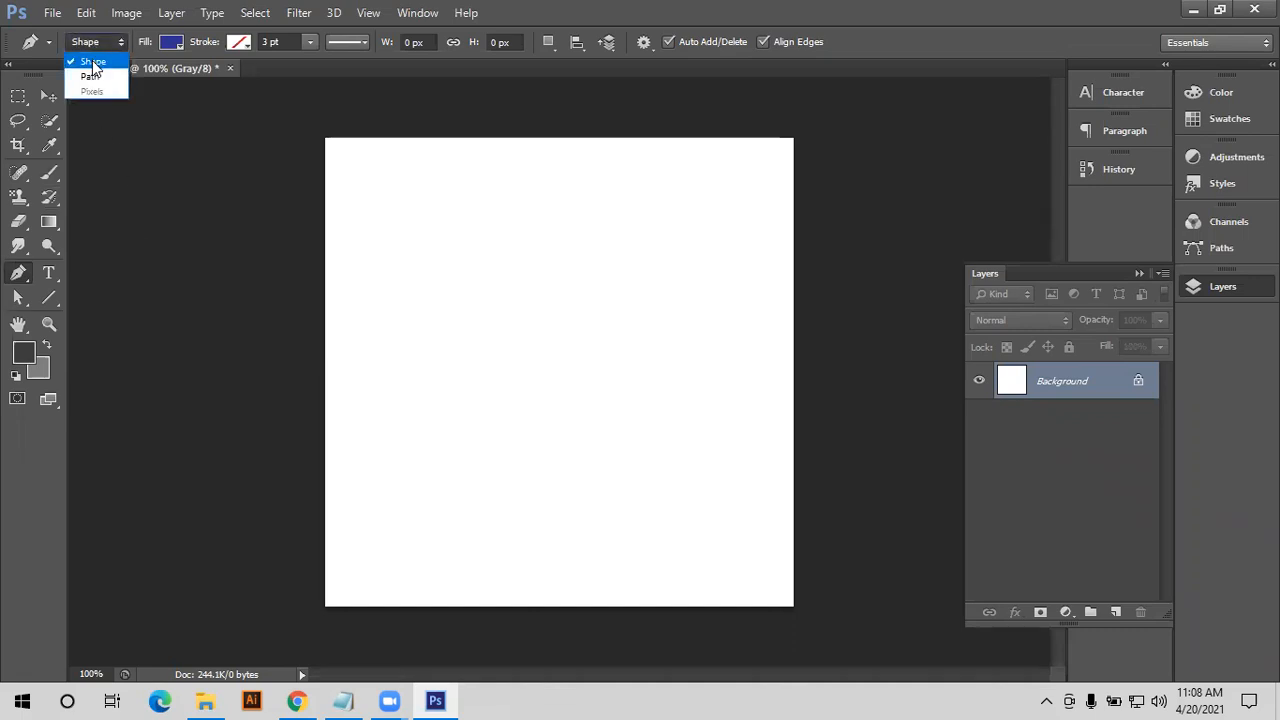
left_click(93, 64)
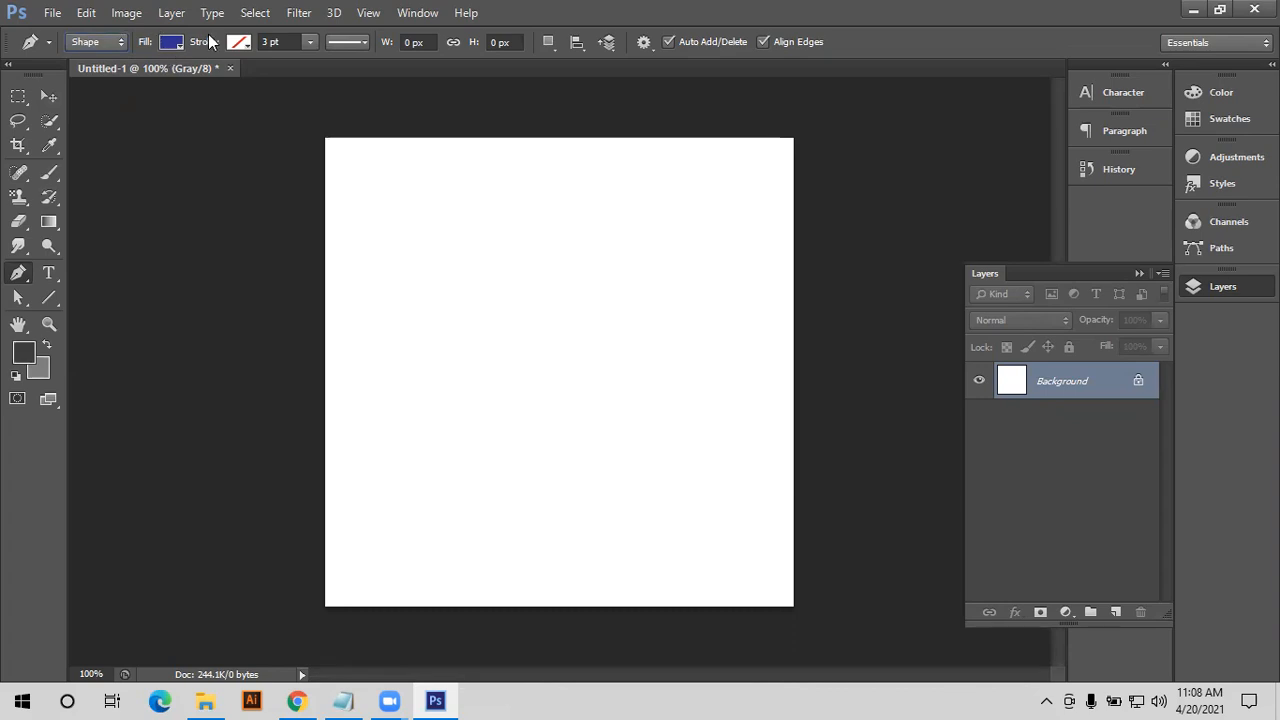
left_click(406, 287)
left_click(659, 310, "shift")
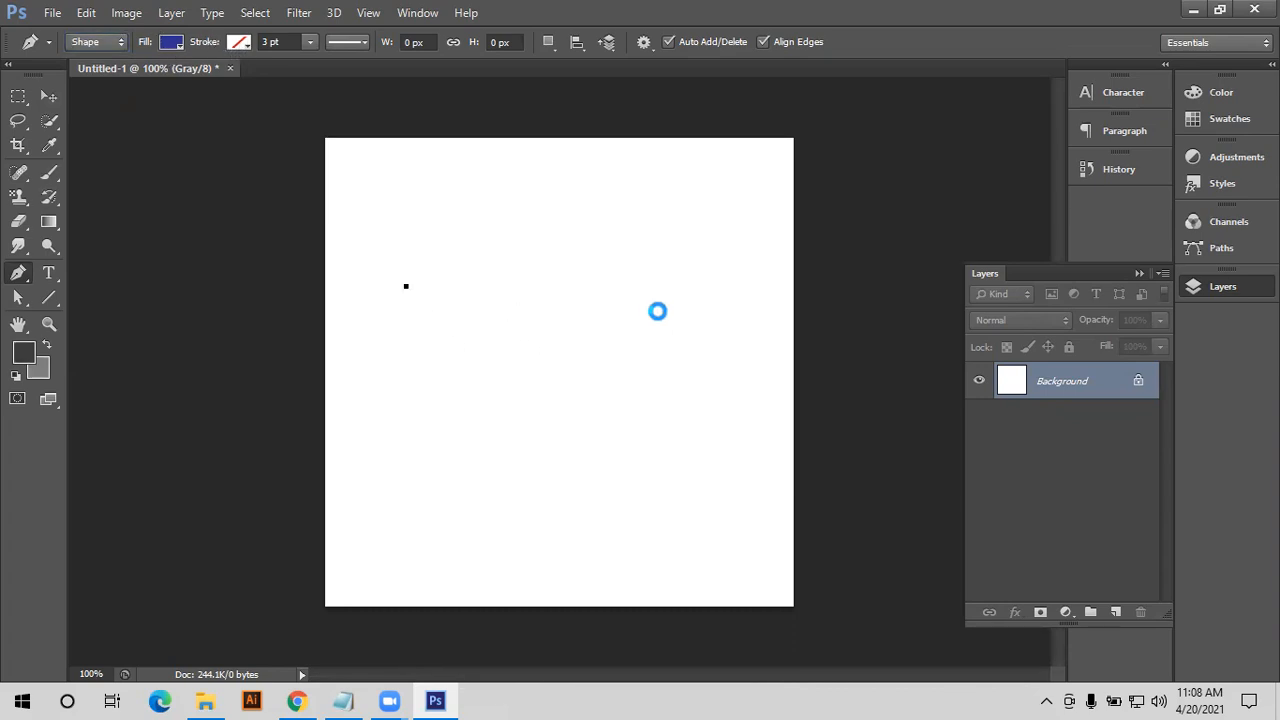
left_click(687, 308, "shift")
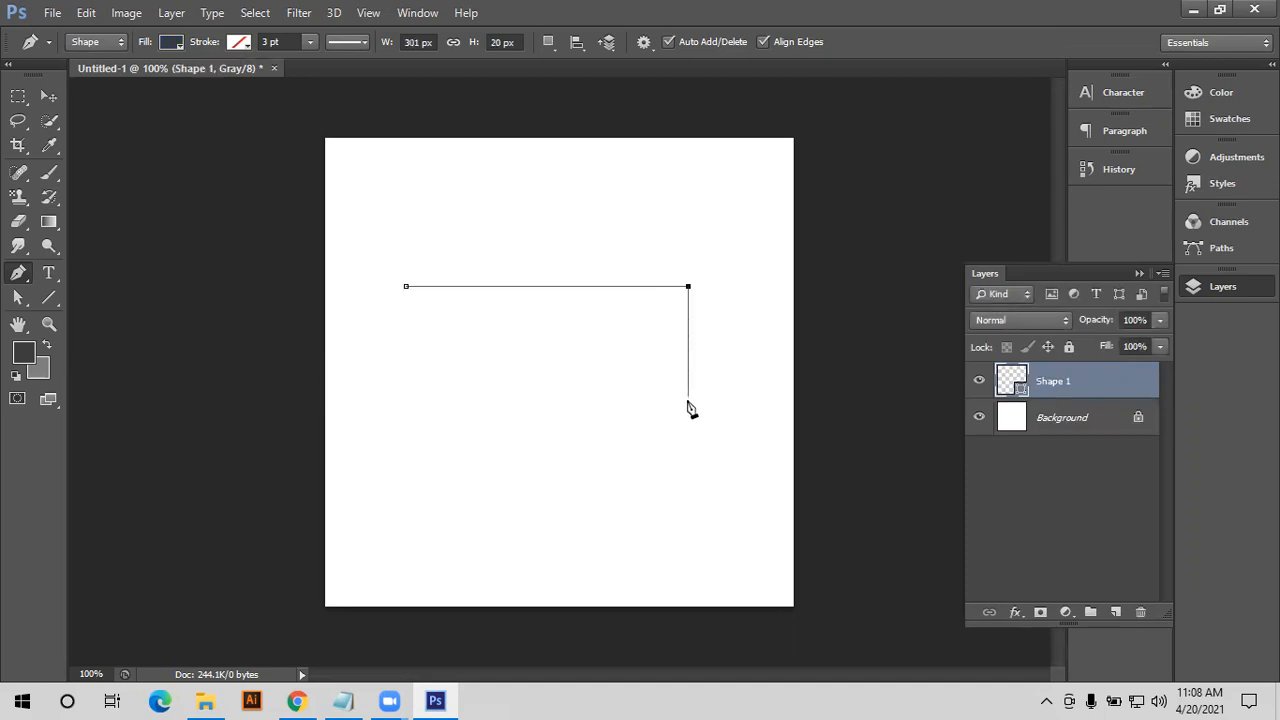
left_click(688, 407, "shift")
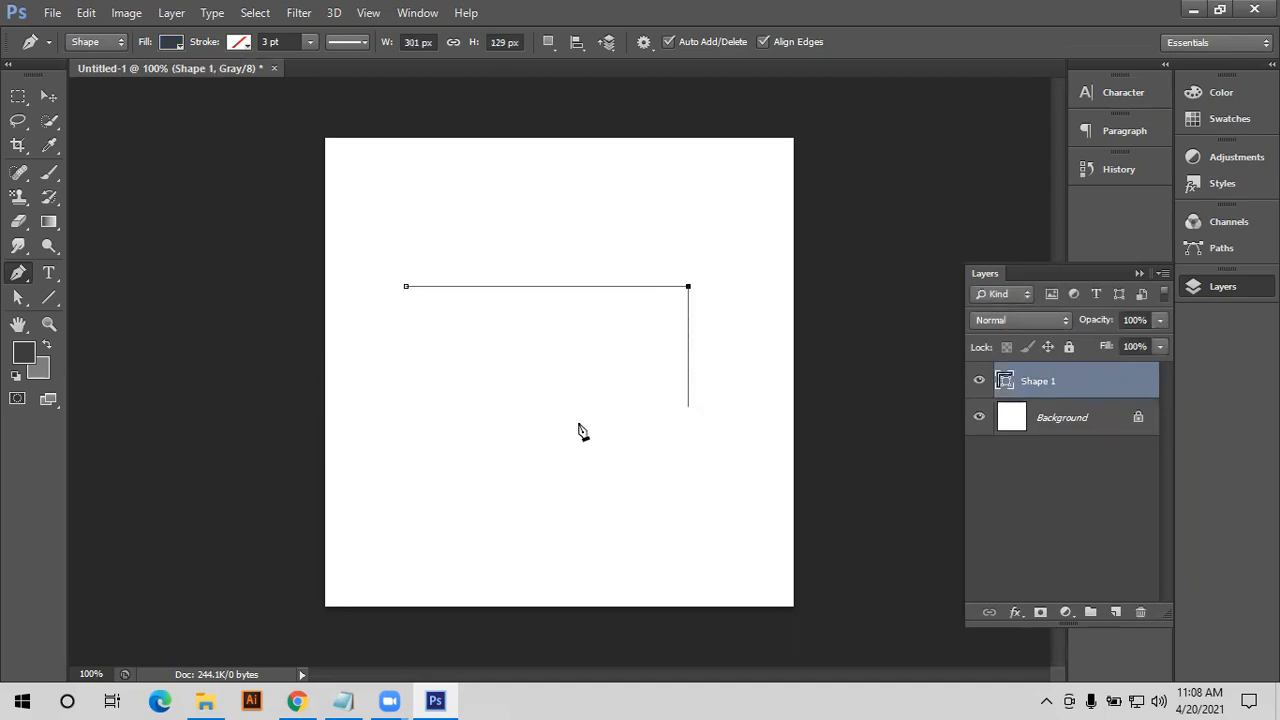
left_click(407, 432, "shift")
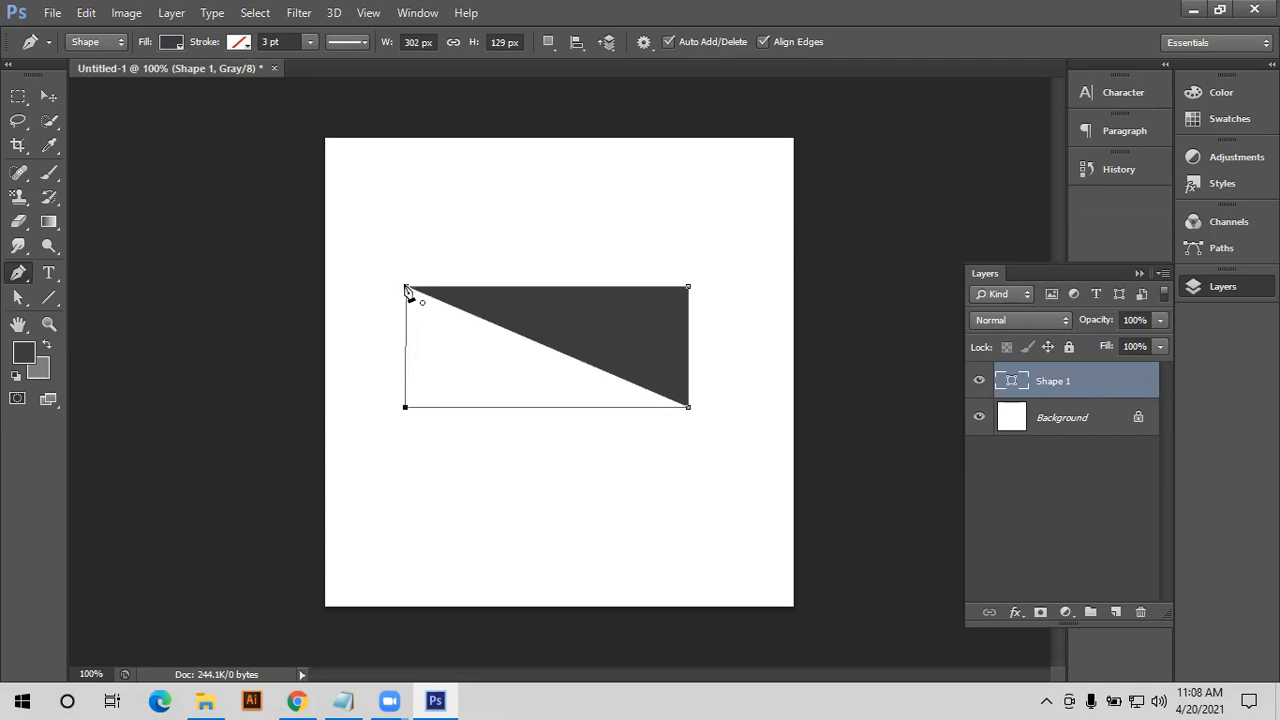
left_click(406, 289)
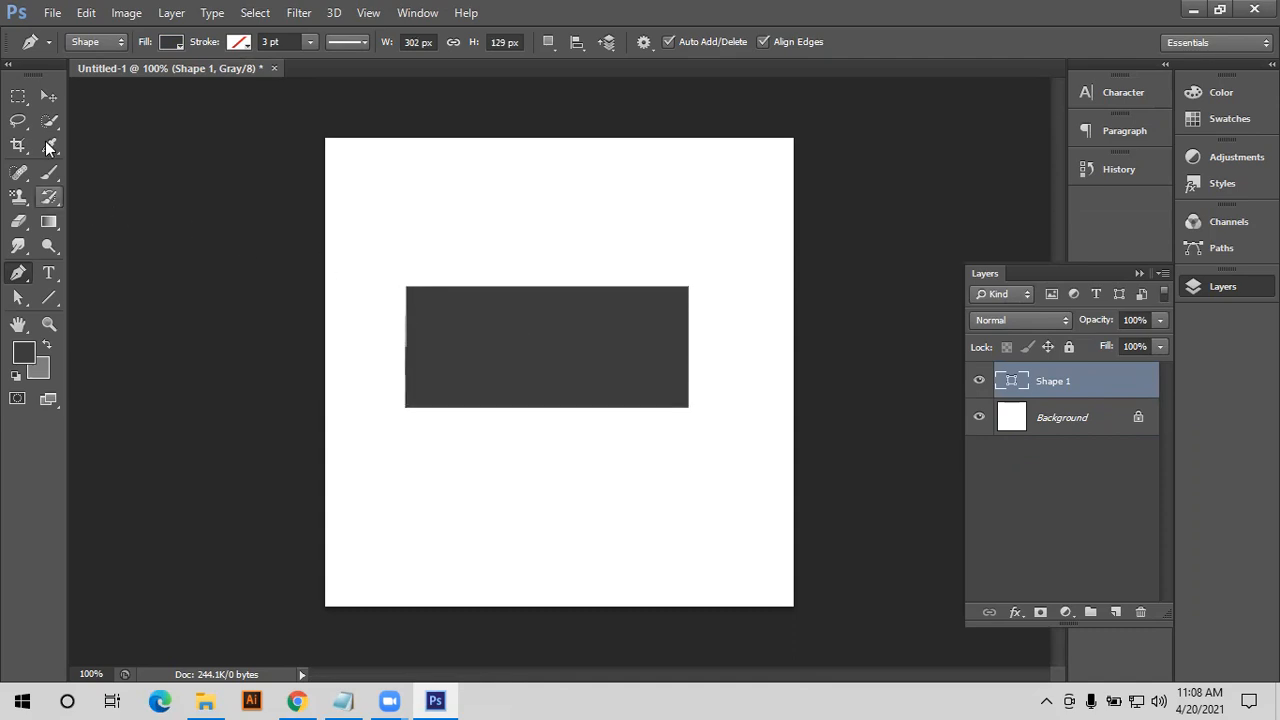
left_click(49, 97)
left_click_drag(587, 390, 590, 352)
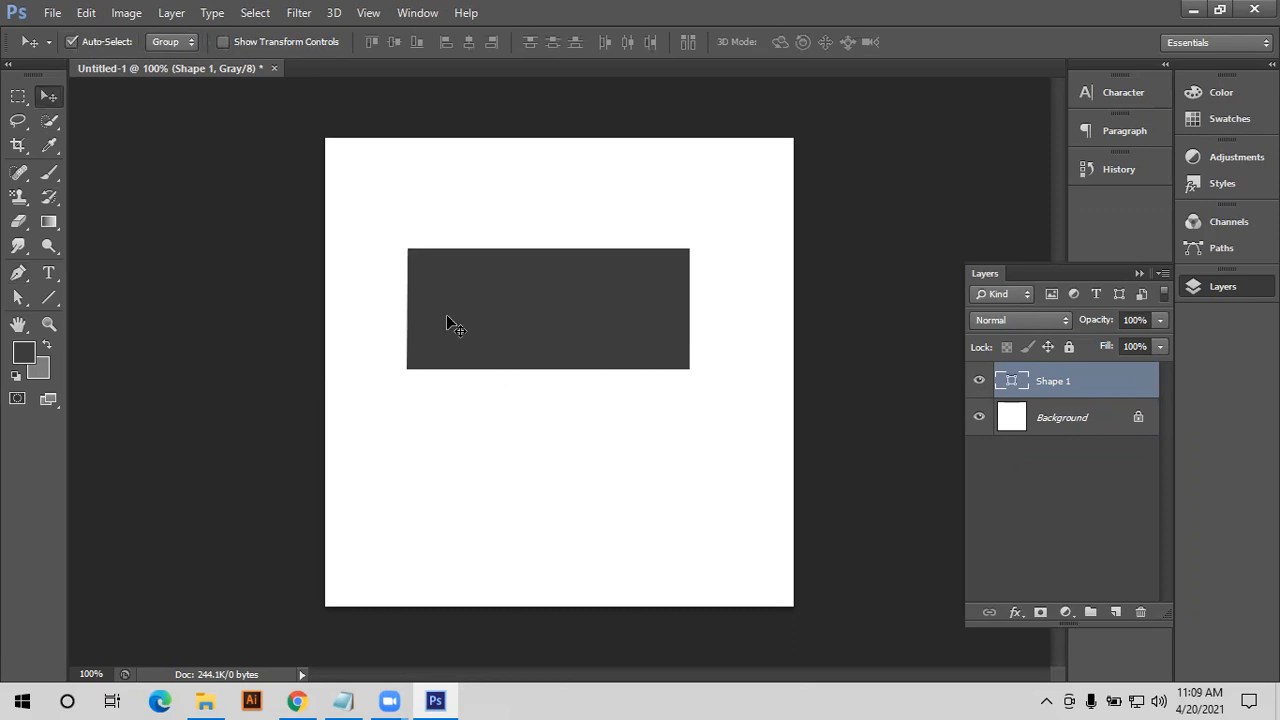
- Marquee-select a rectangular area below the pen shape, fill it with the foreground colour on a new layer, and deselect
left_click(19, 97)
left_click_drag(413, 410, 714, 511)
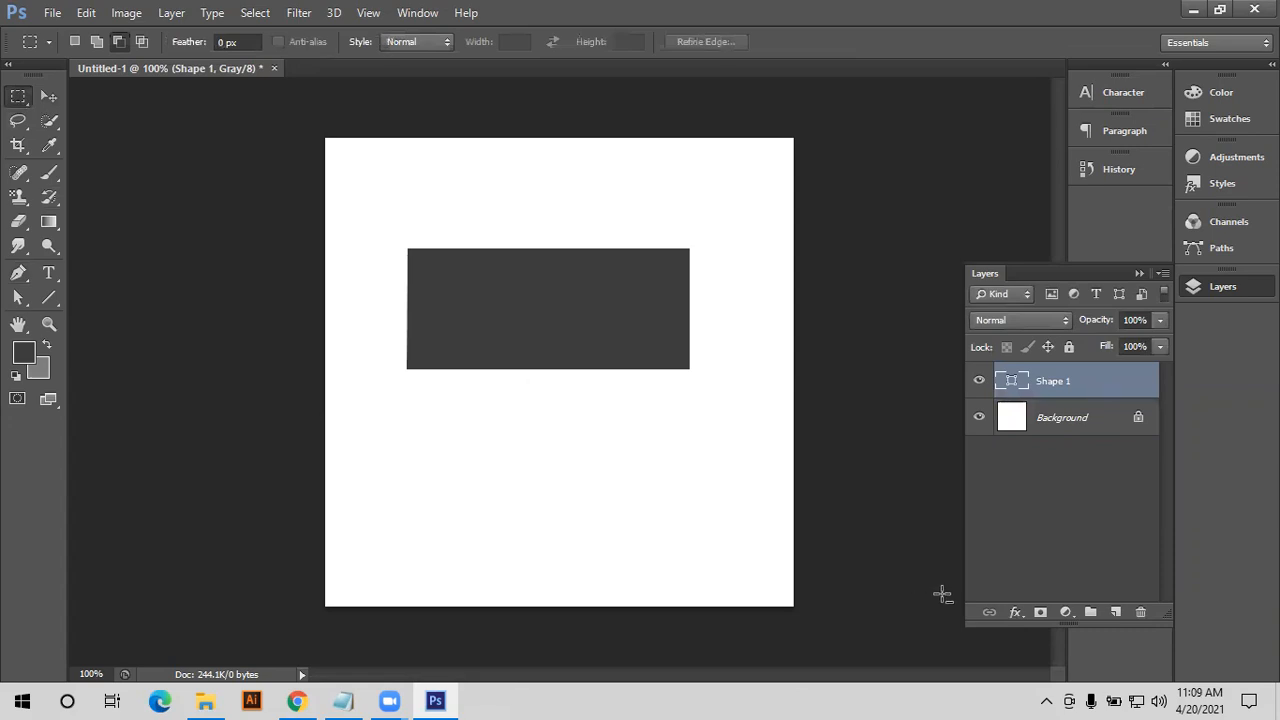
left_click(1115, 611)
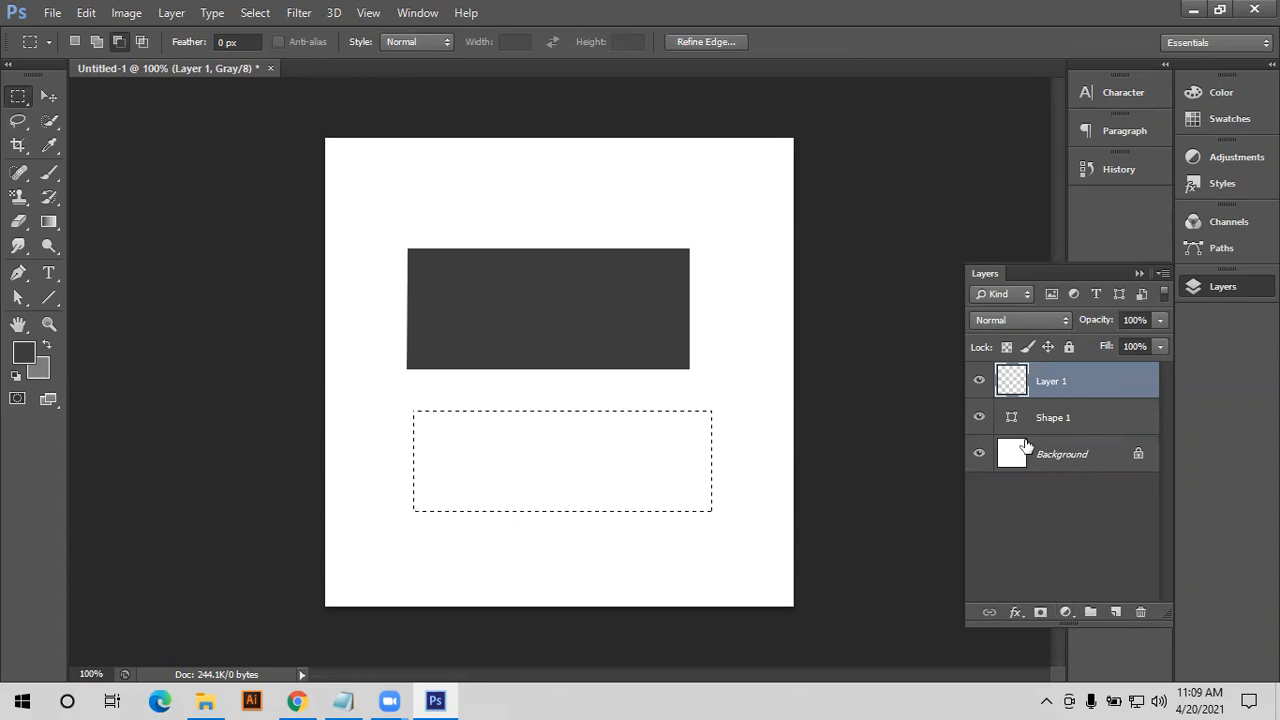
key("alt+BackSpace")
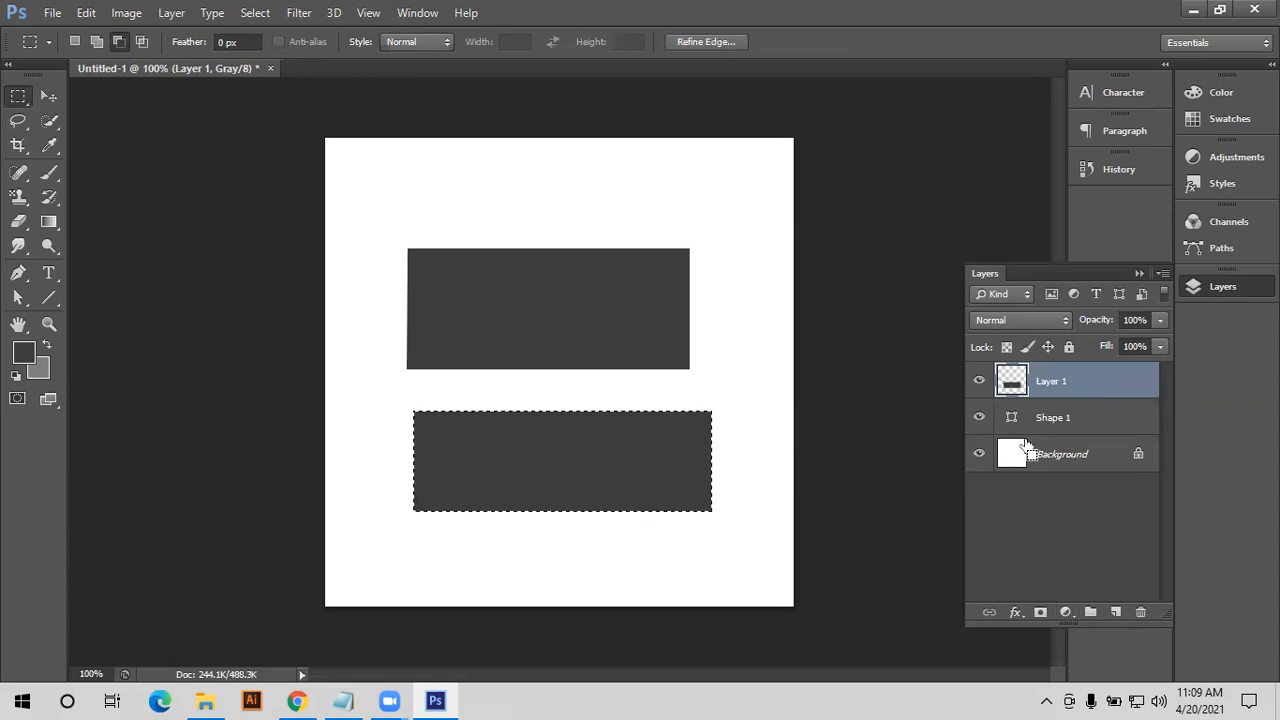
key("ctrl+d")
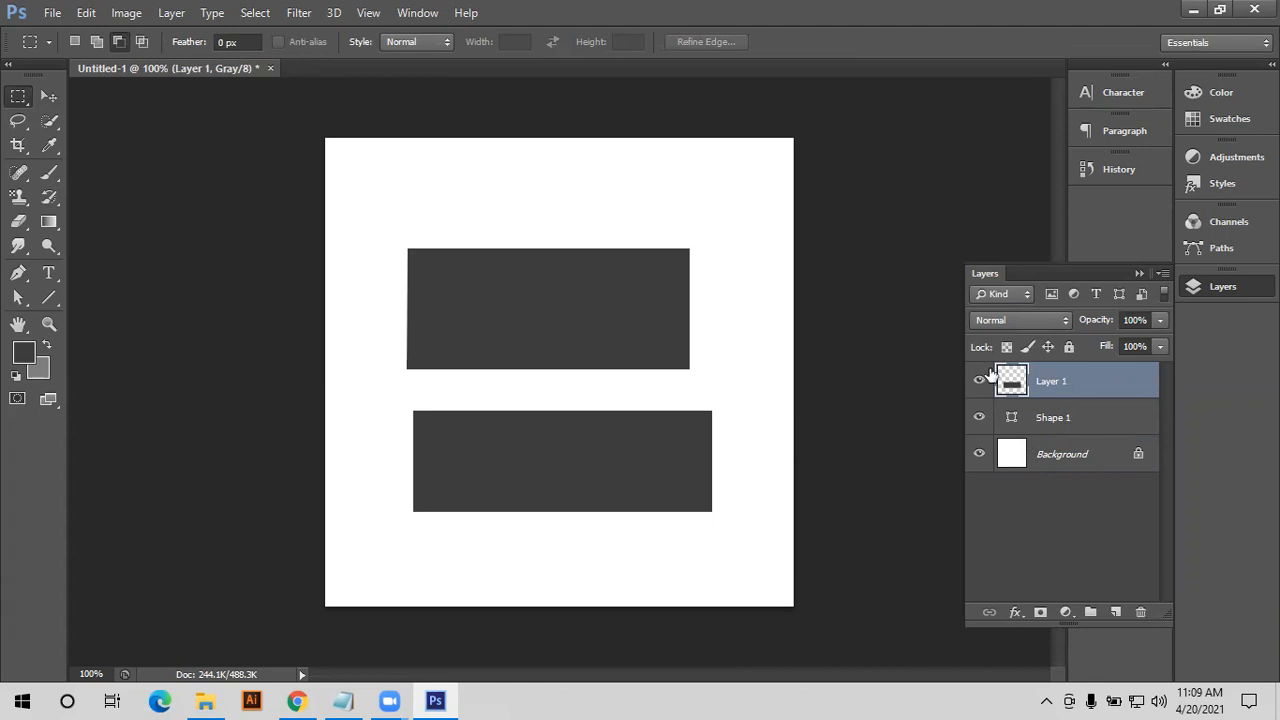
- Pick red ff0000 as the fill colour of the Shape 1 layer
double_click(1012, 420)
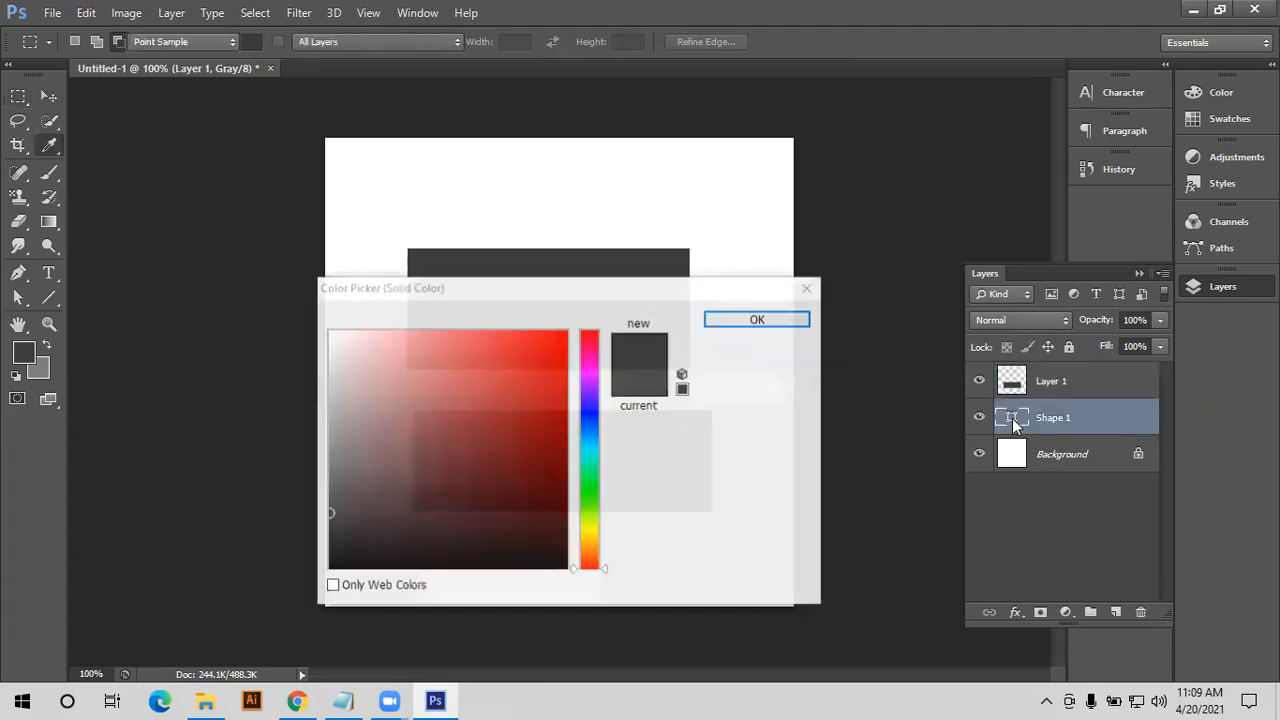
left_click(566, 328)
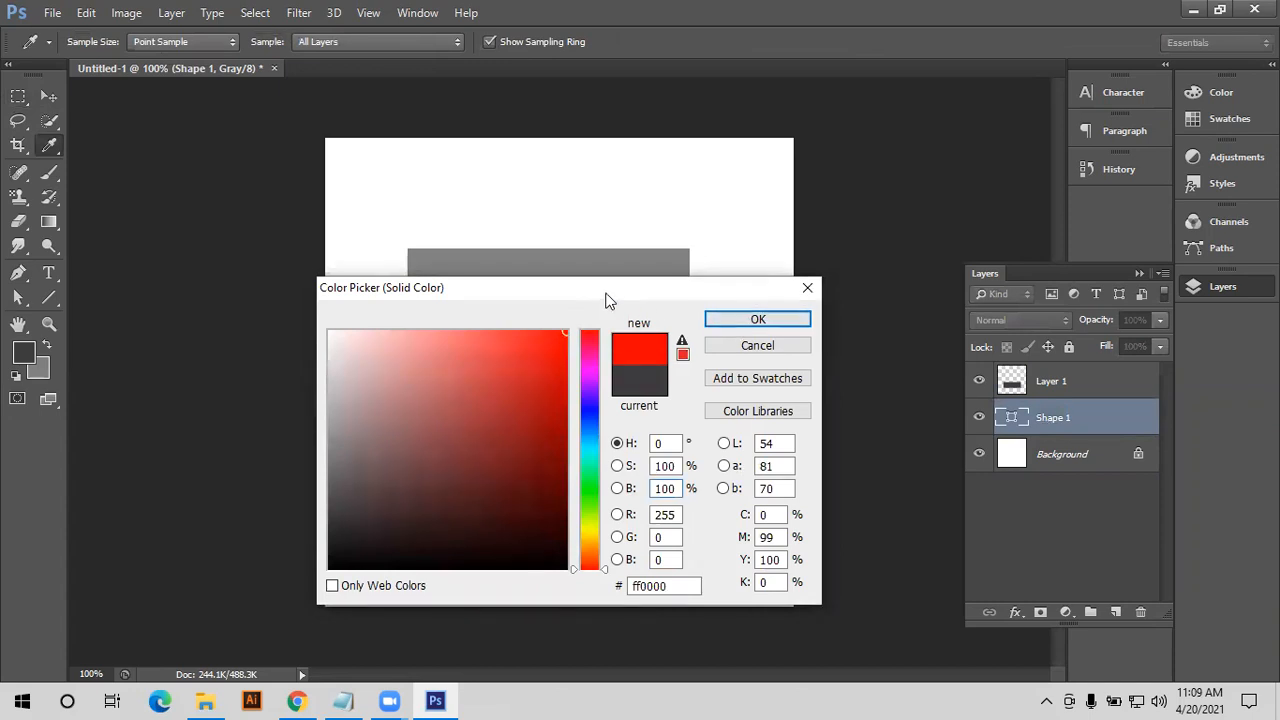
left_click_drag(596, 291, 805, 341)
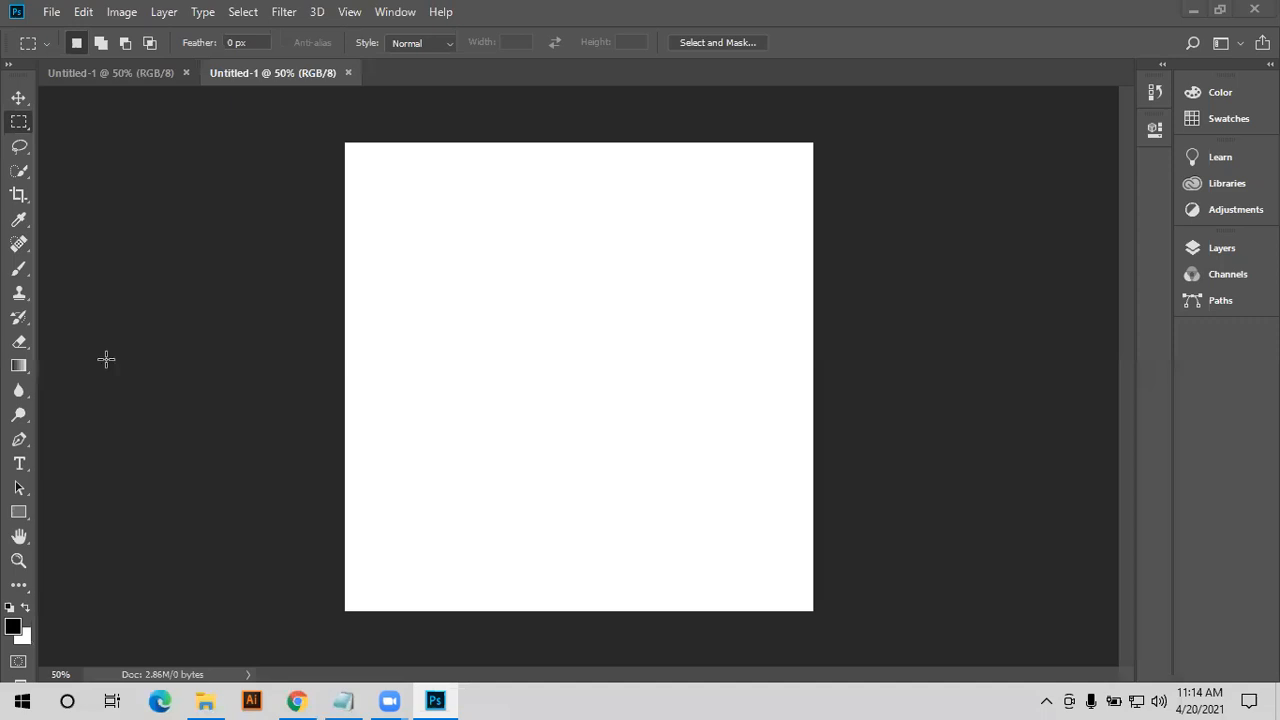
- In the blank RGB document, draw a closed four-sided black shape about 524 by 352 px with the Pen tool in Shape mode
left_click(9, 66)
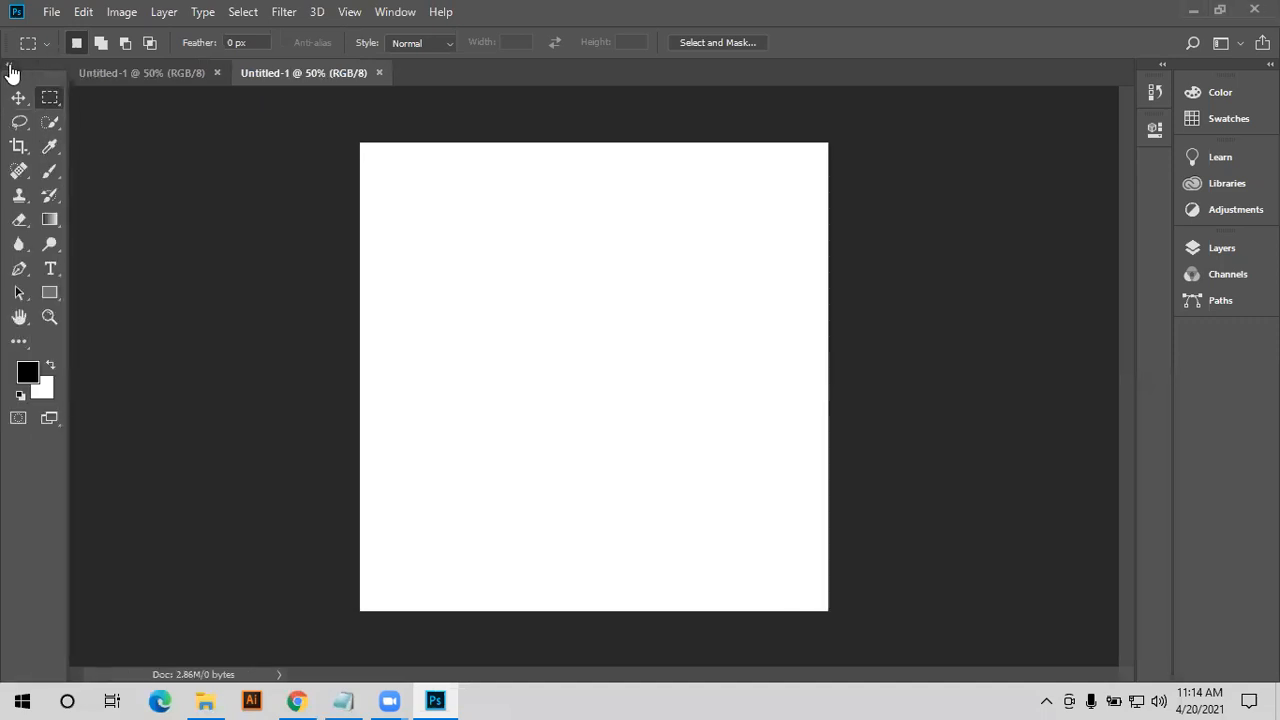
left_click(17, 271)
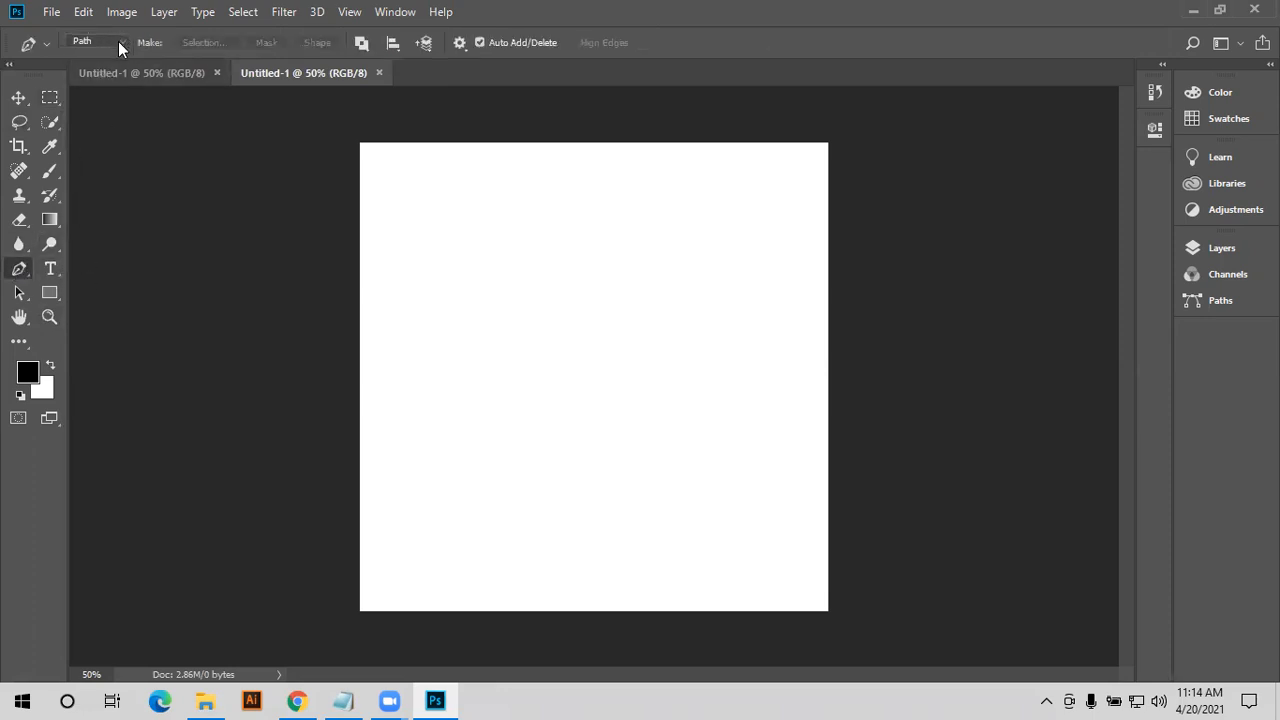
left_click(120, 41)
left_click(109, 55)
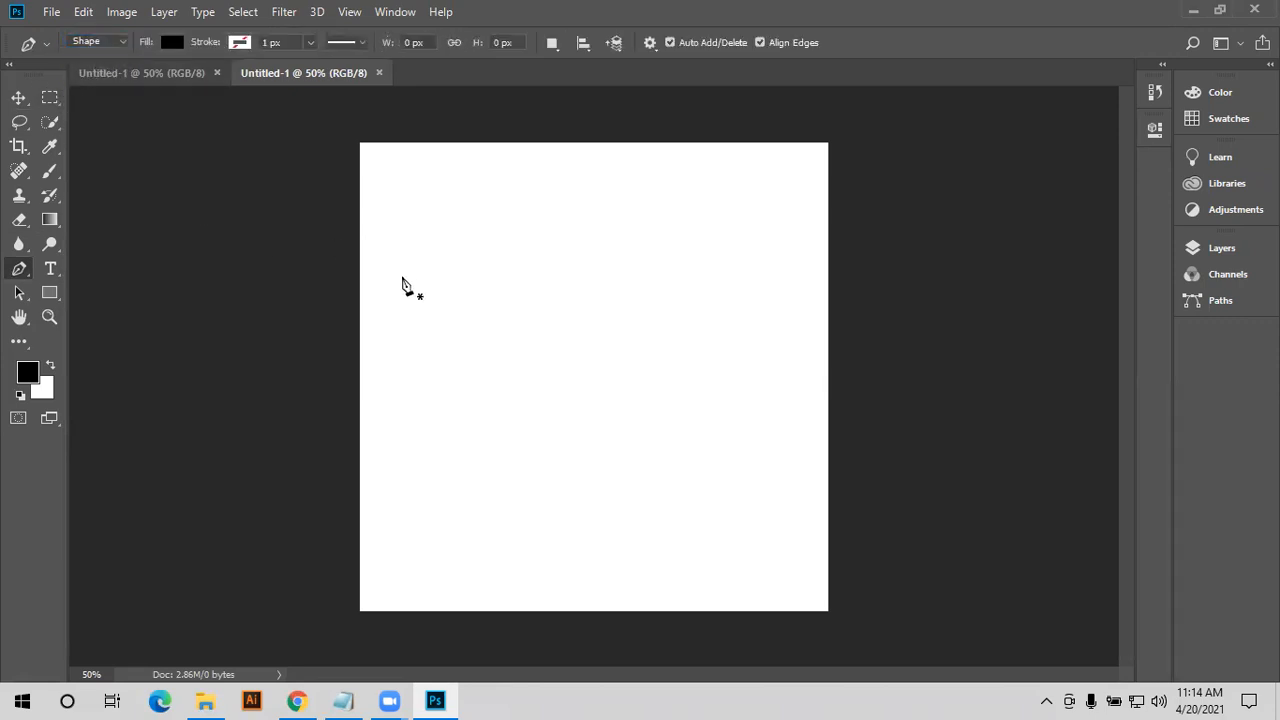
left_click(453, 252)
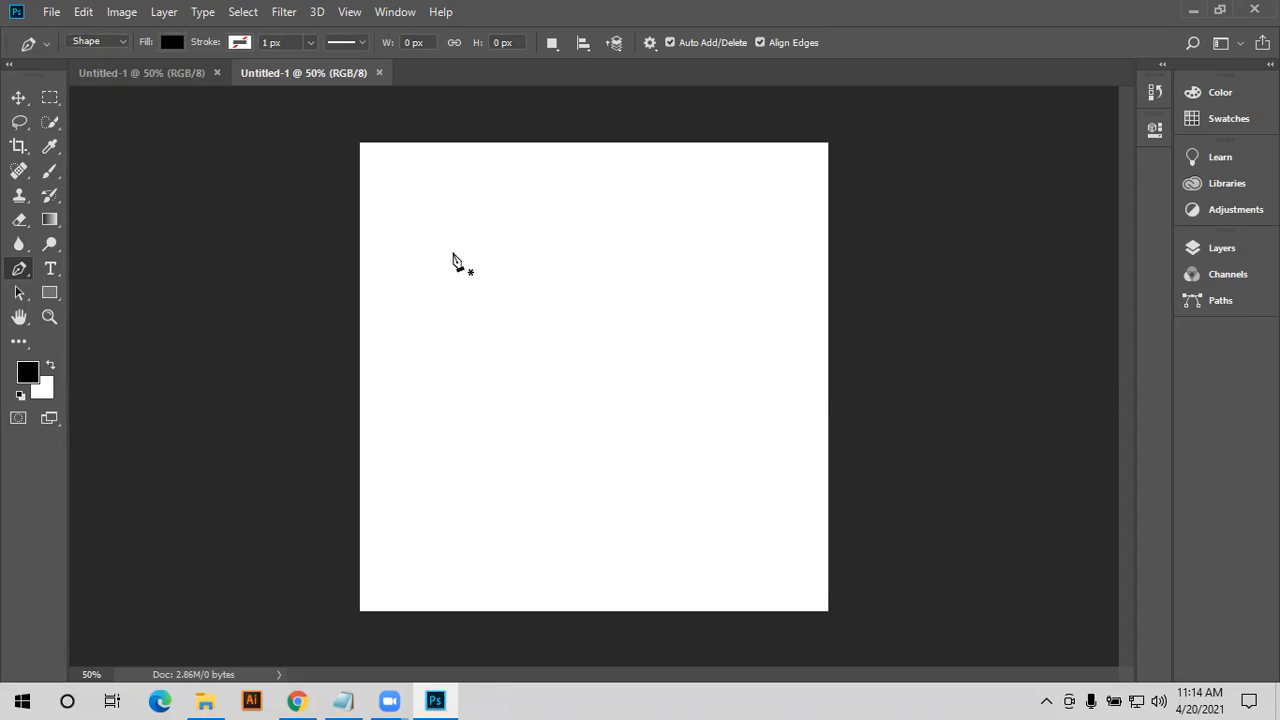
left_click(695, 254)
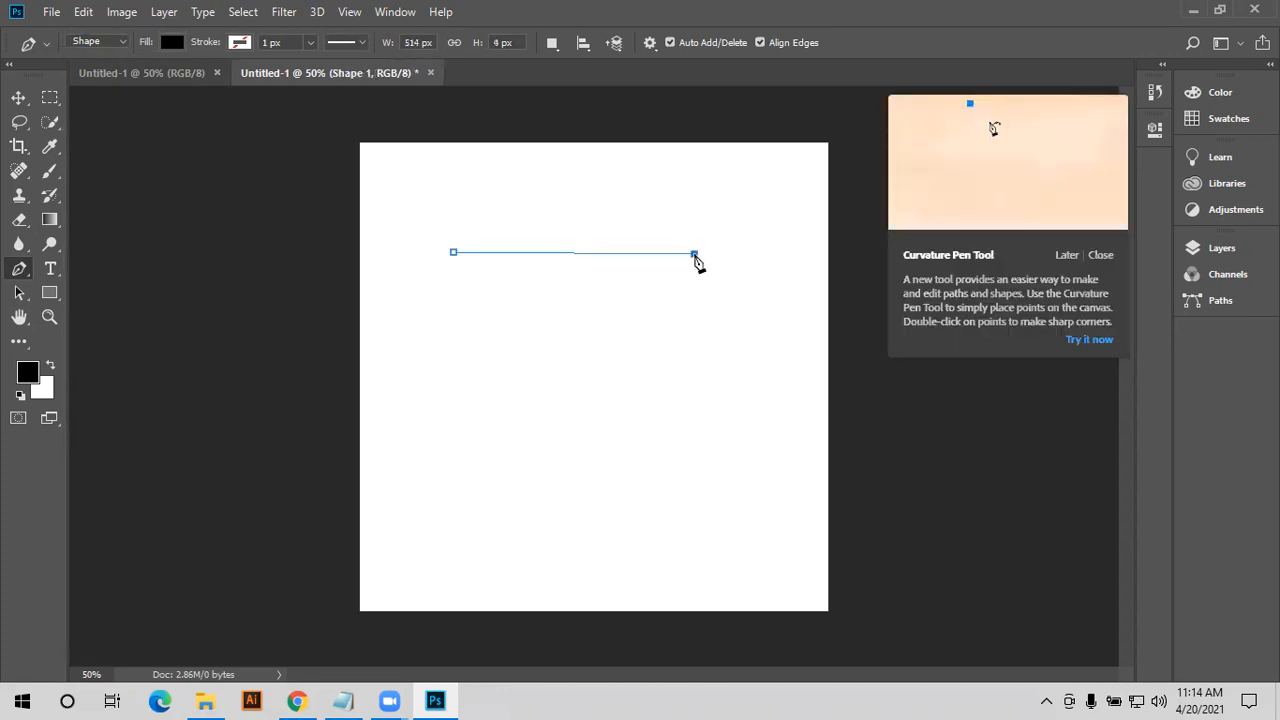
left_click(698, 394)
left_click(460, 417)
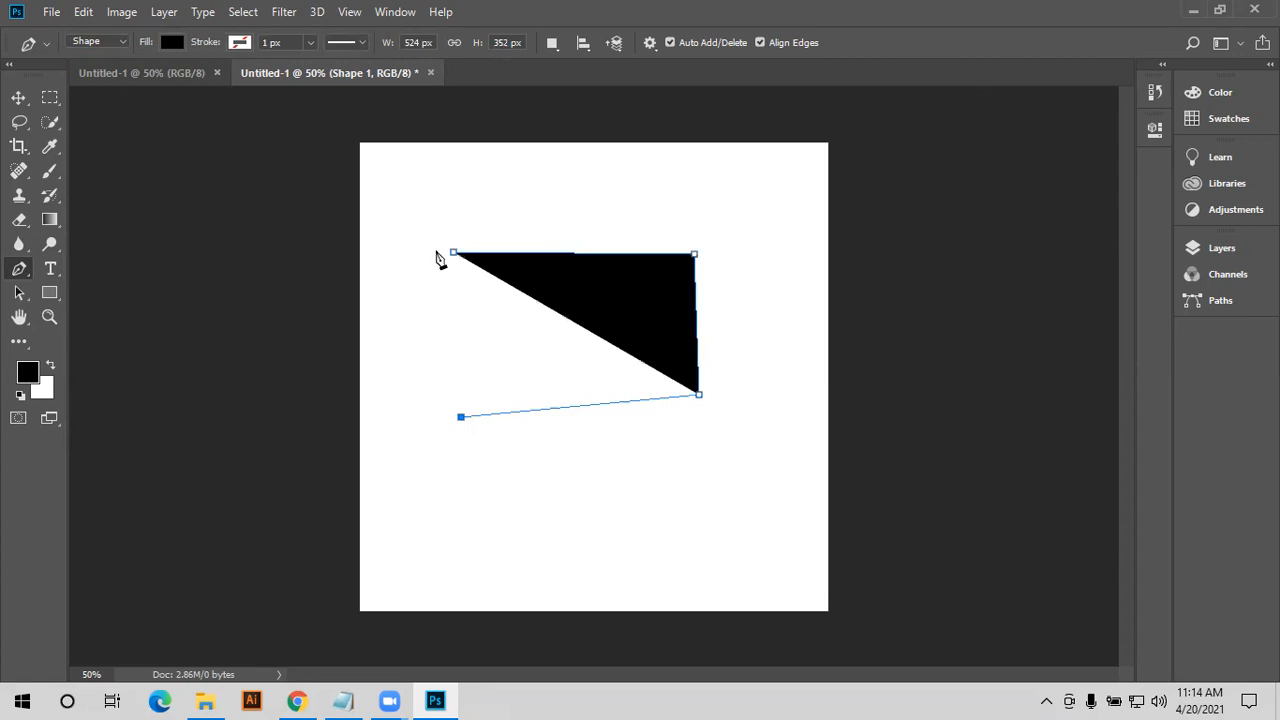
left_click(454, 253)
- Marquee-select a rectangle about 6.72 by 3.22 in below the pen shape and fill it with black on a new layer
left_click(1222, 248)
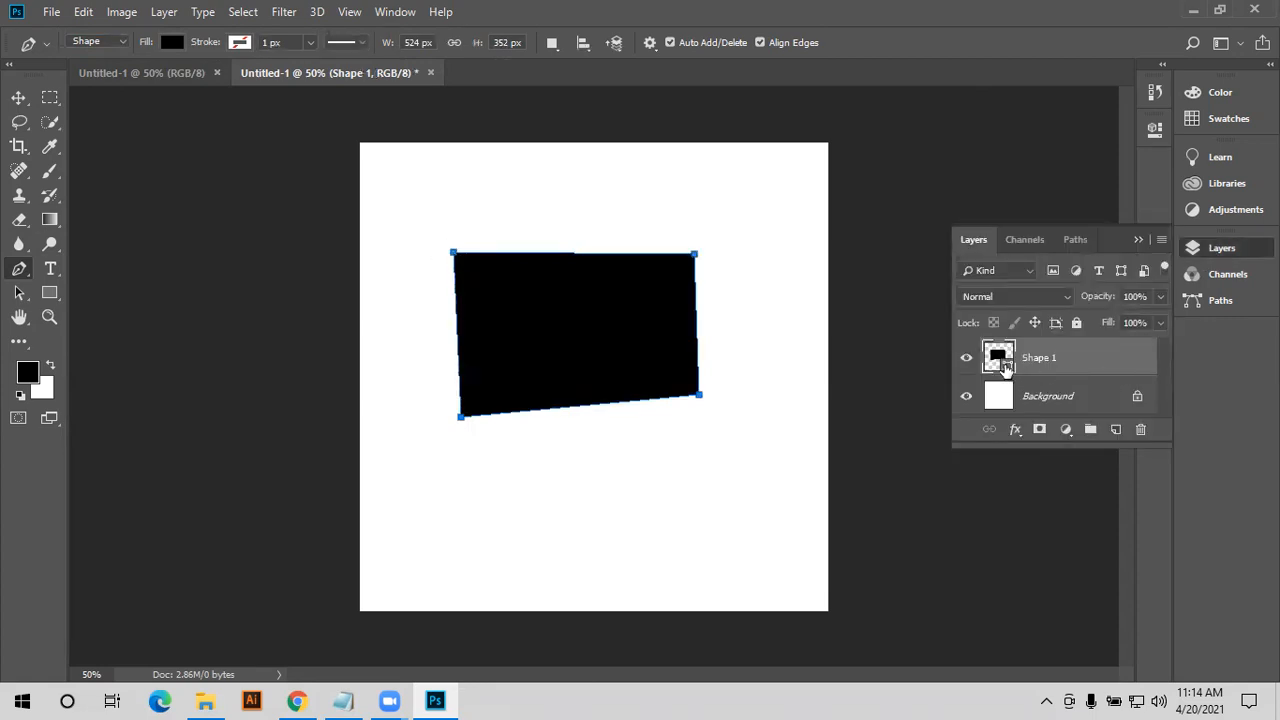
left_click(50, 97)
left_click_drag(459, 452, 684, 560)
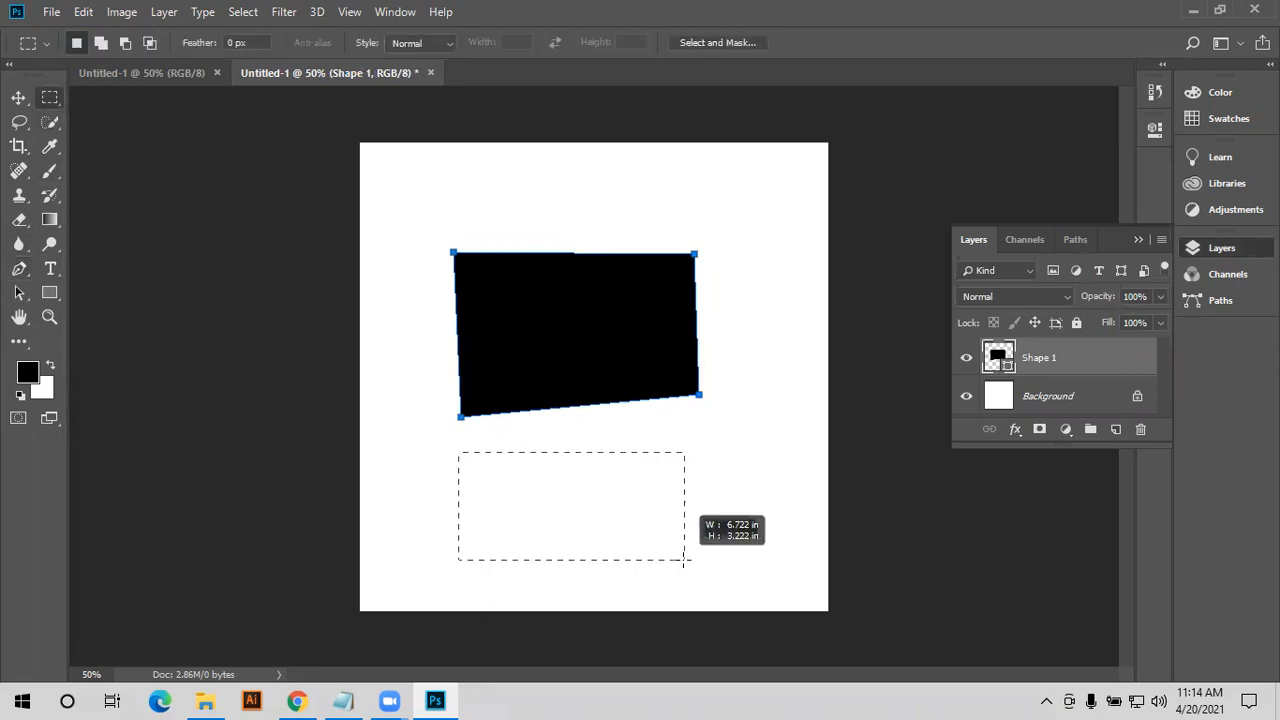
left_click(1116, 429)
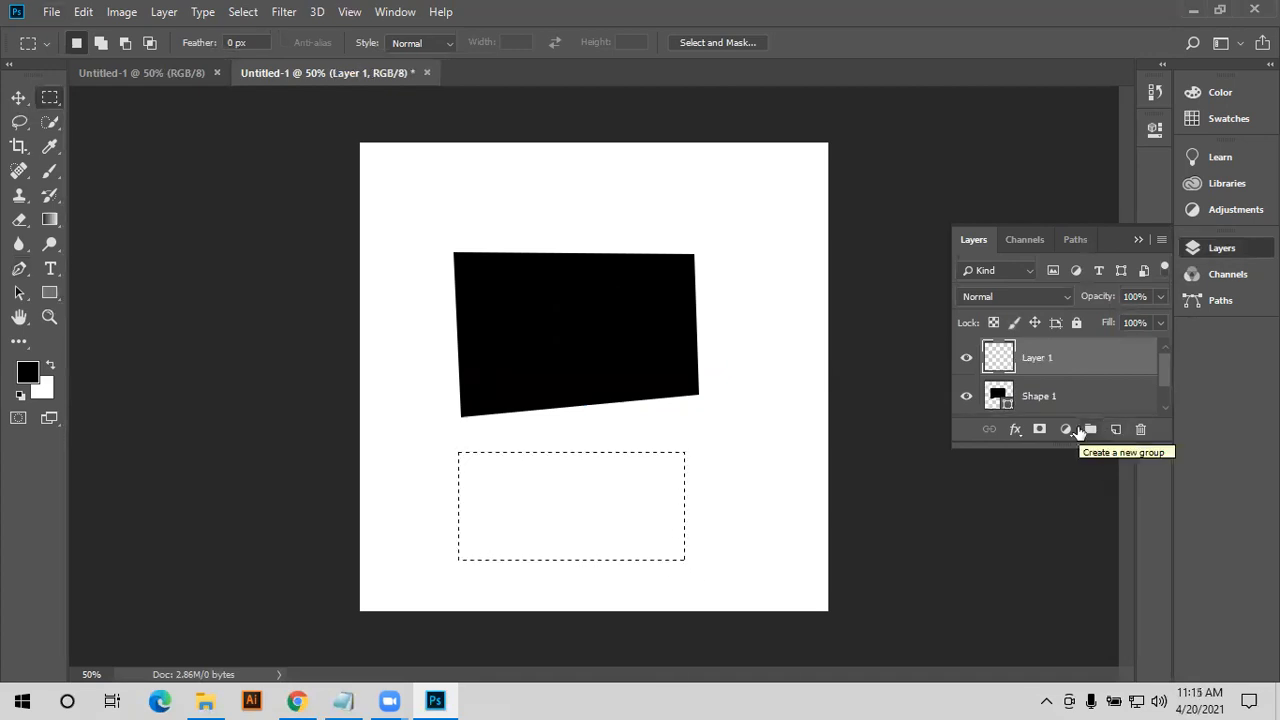
key("alt+BackSpace")
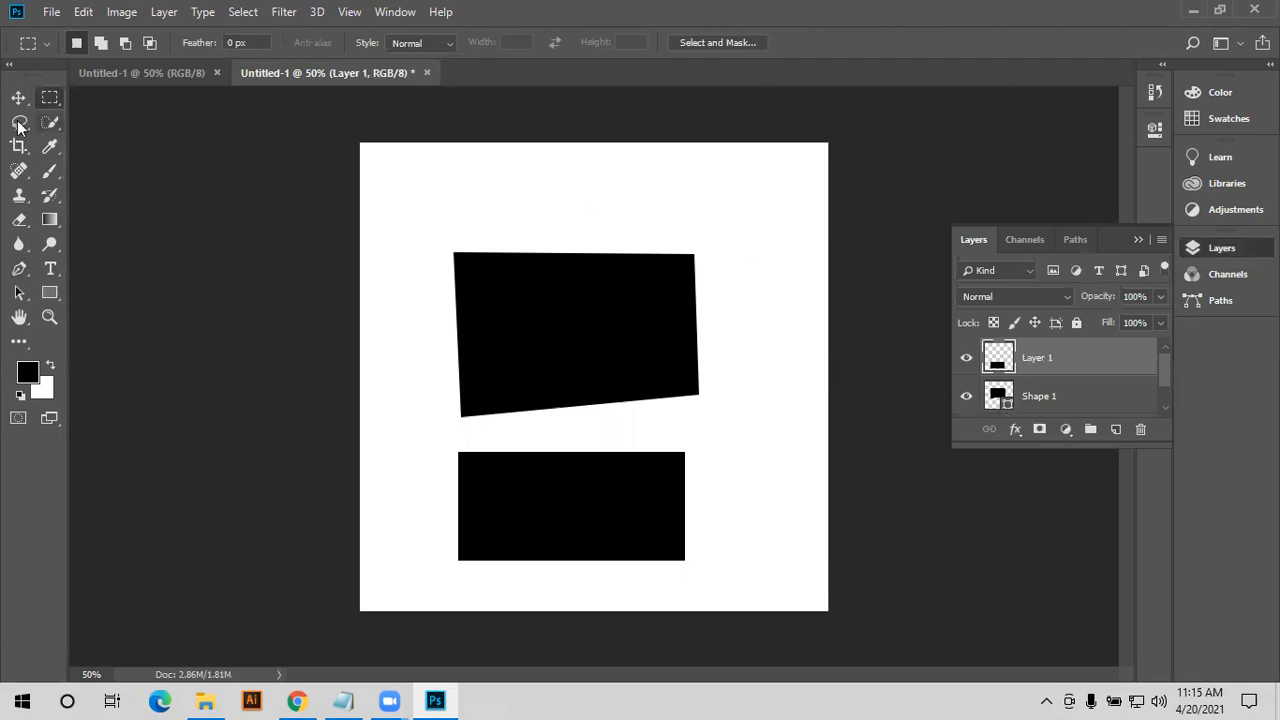
- Draw a narrow closed triangle about 90 by 466 px with the Pen tool along the canvas's left side
left_click(19, 268)
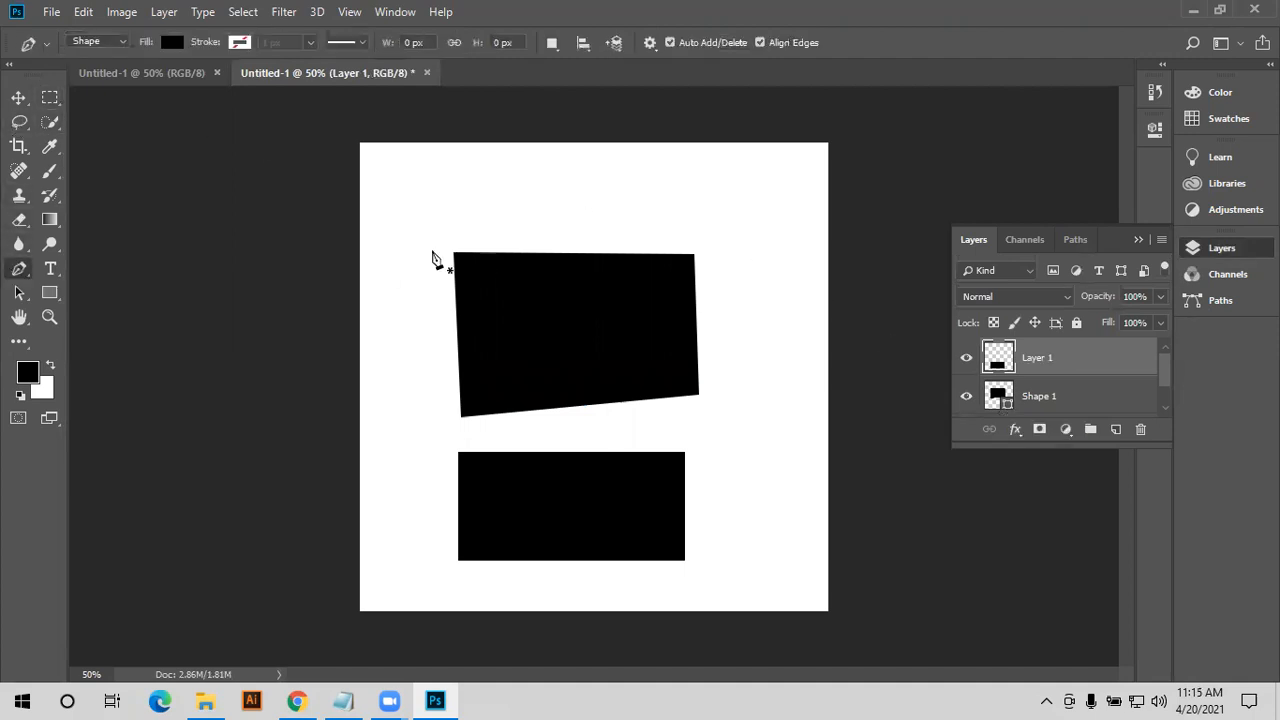
left_click(377, 240)
left_click(381, 459)
left_click(420, 446)
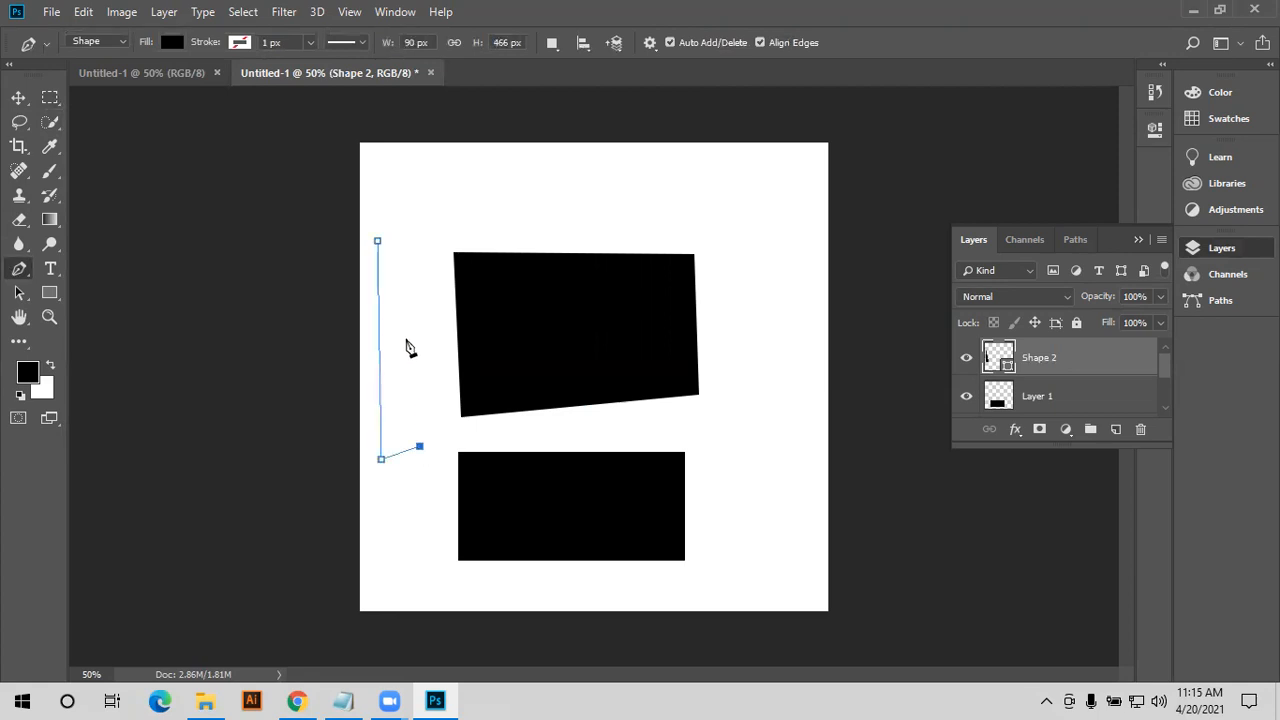
left_click(377, 242)
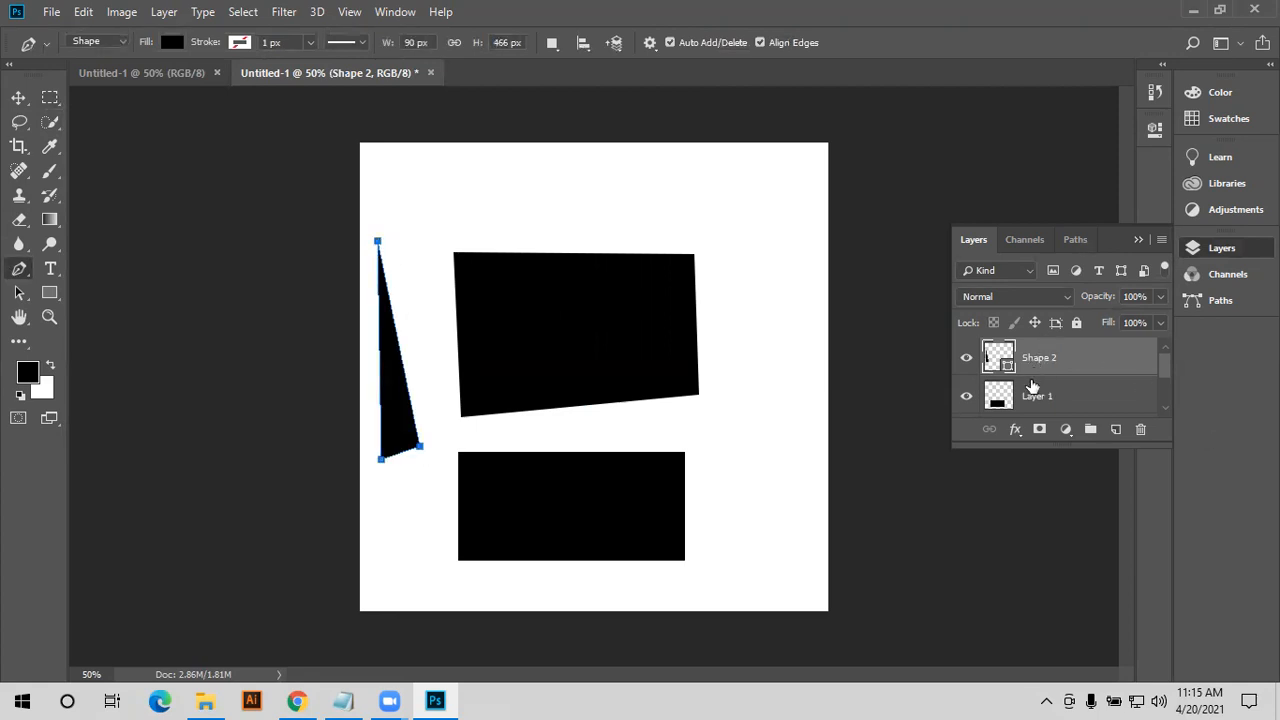
- Enlarge the layer list and draw a closed triangle about 166 by 458 px with the Pen tool near the canvas's right edge
left_click_drag(1063, 446, 1067, 593)
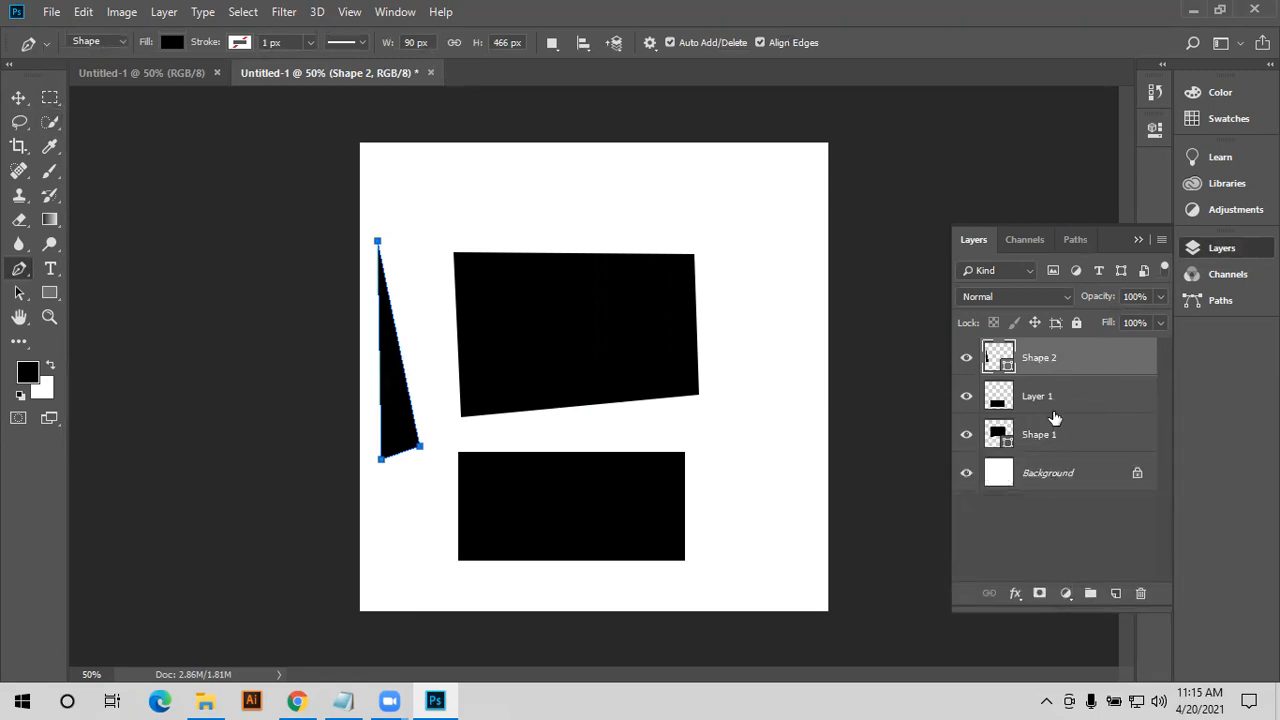
left_click(744, 292)
left_click(760, 507)
left_click(822, 424)
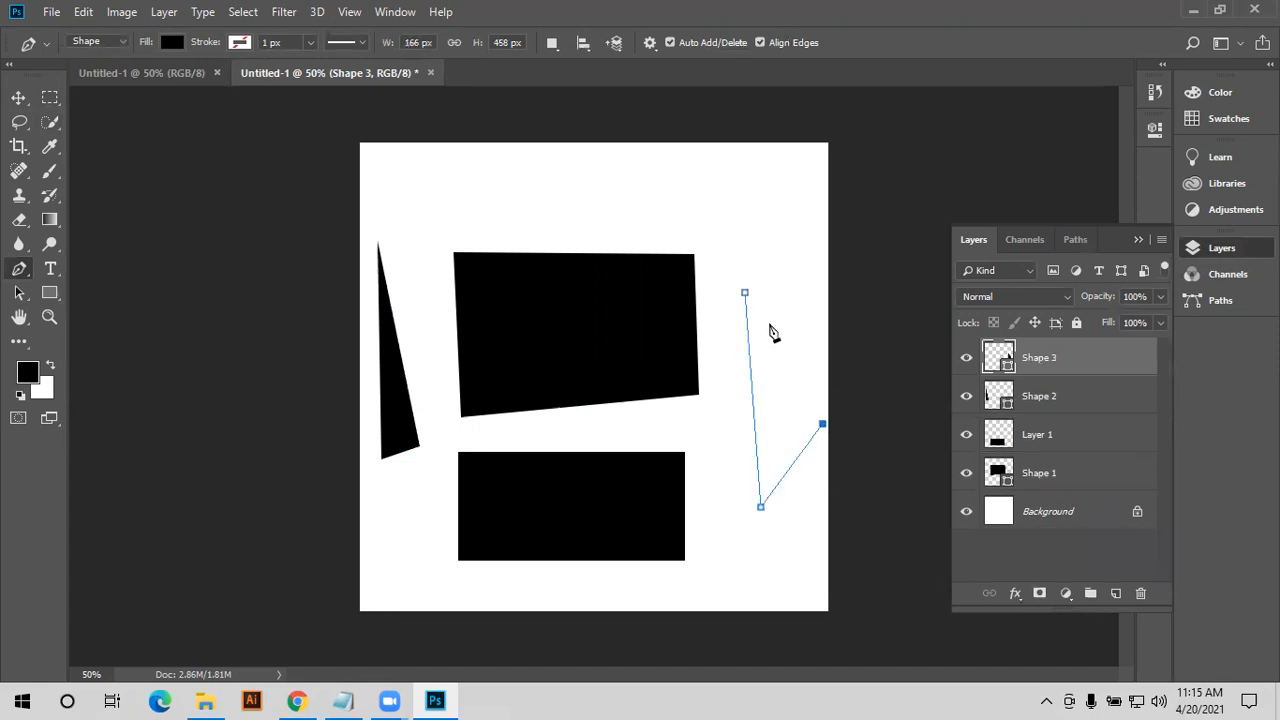
left_click(745, 293)
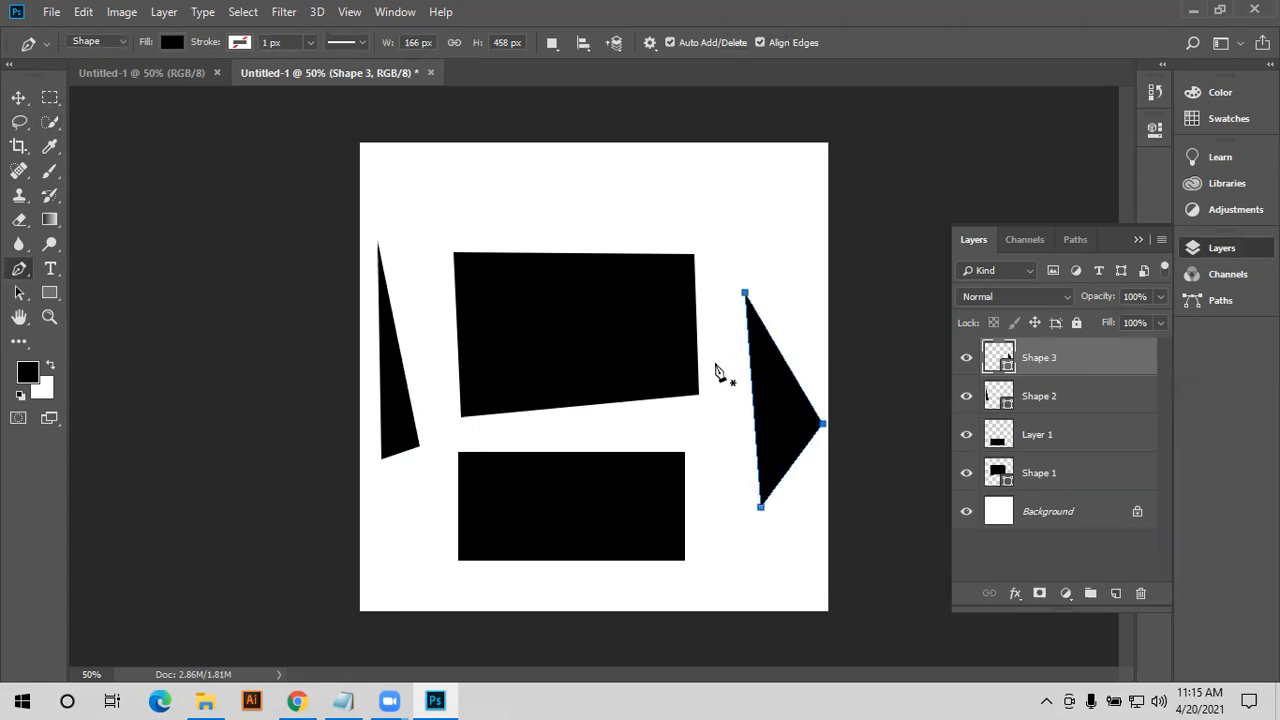
- Undo the two triangles drawn beside the four-sided shape
key("ctrl+z")
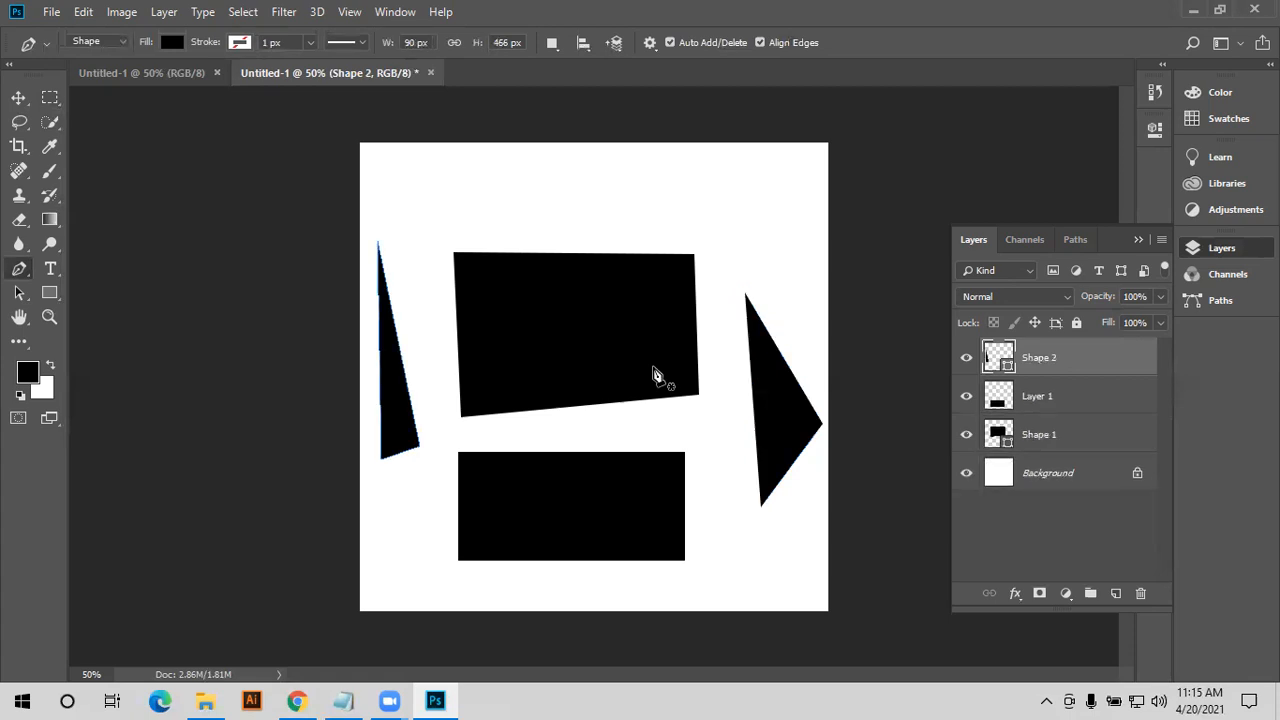
key("ctrl+z")
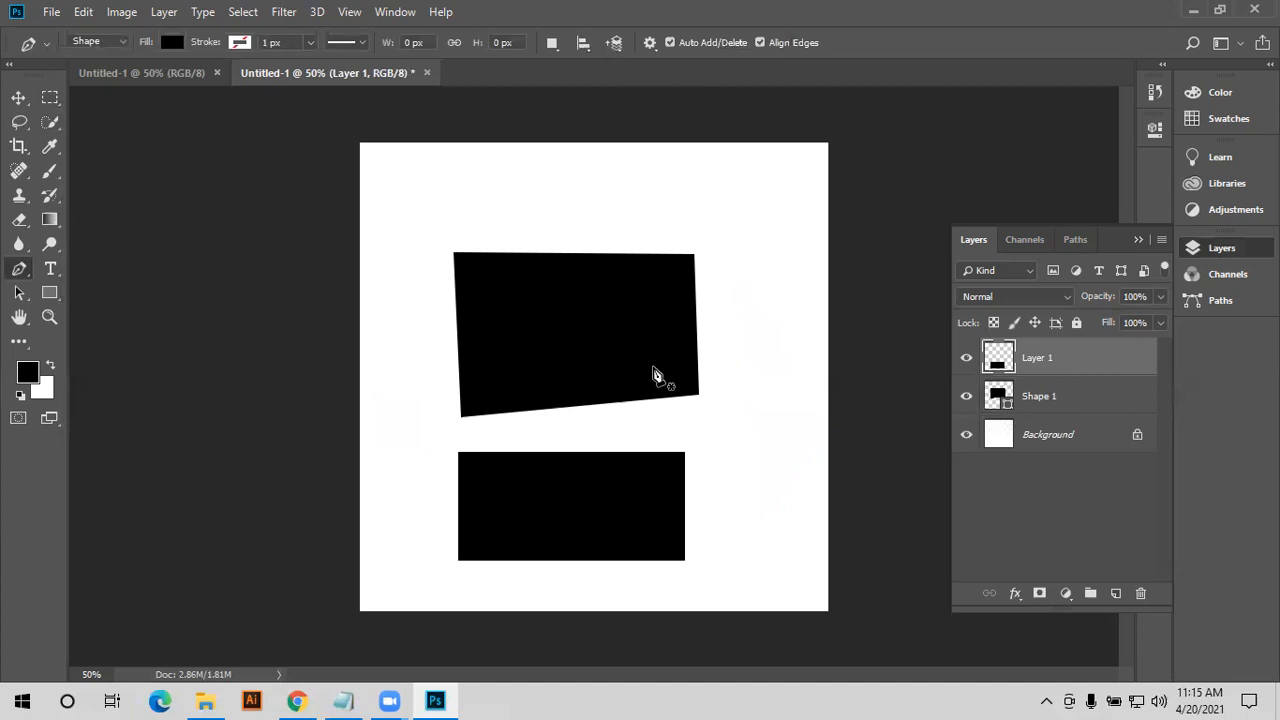
- Recolor the black four-sided Shape 1 red by editing its solid color fill, trying out other hues
left_click(1008, 415)
double_click(1008, 415)
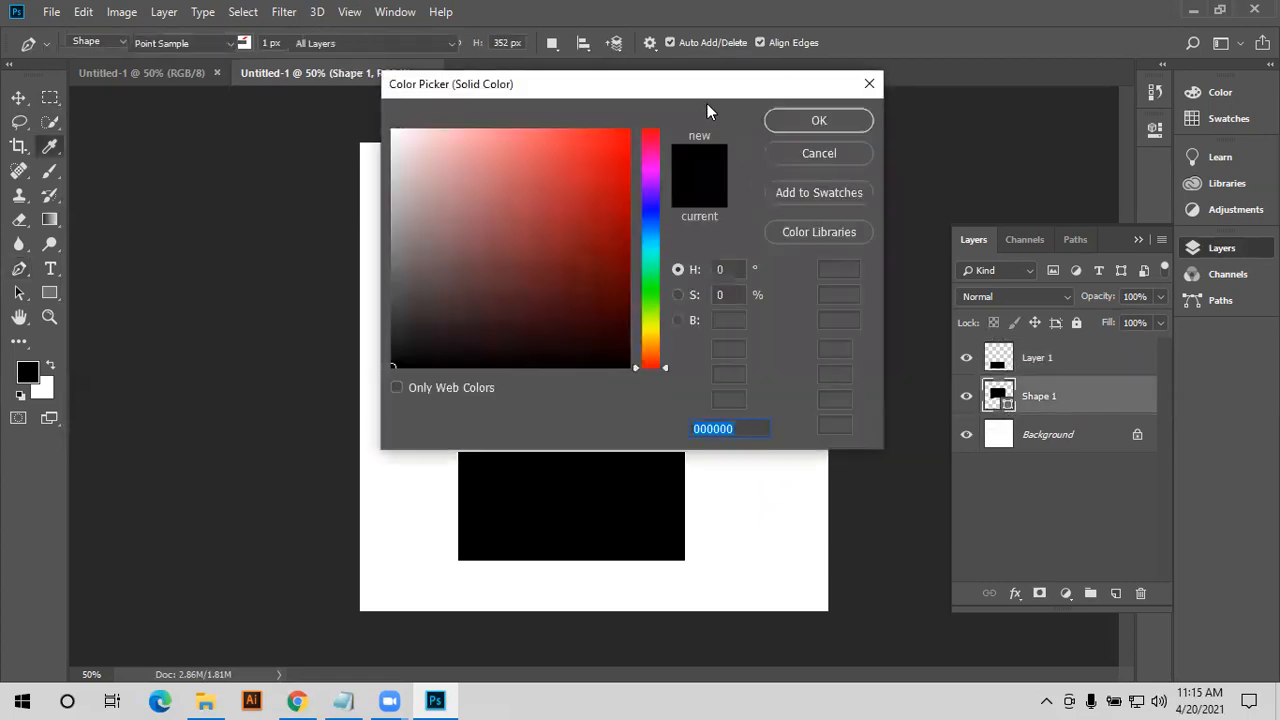
left_click_drag(668, 93, 974, 184)
left_click_drag(897, 260, 1036, 189)
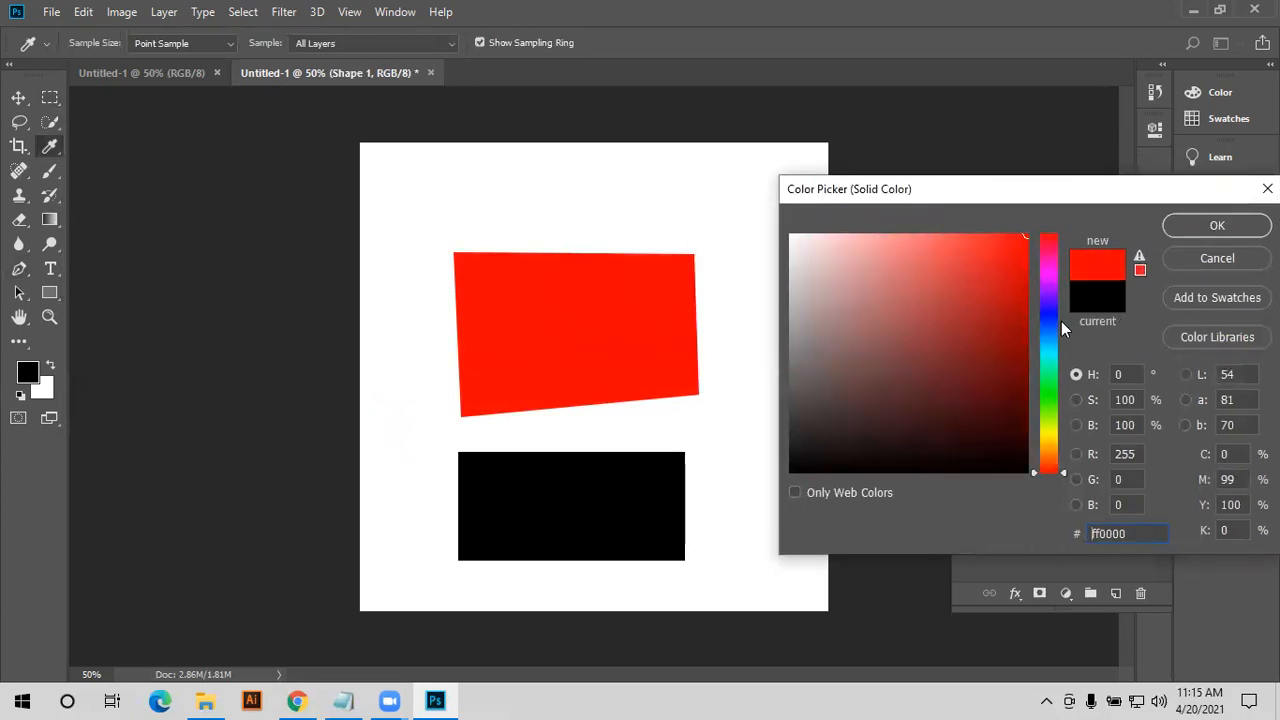
left_click_drag(1047, 316, 1039, 358)
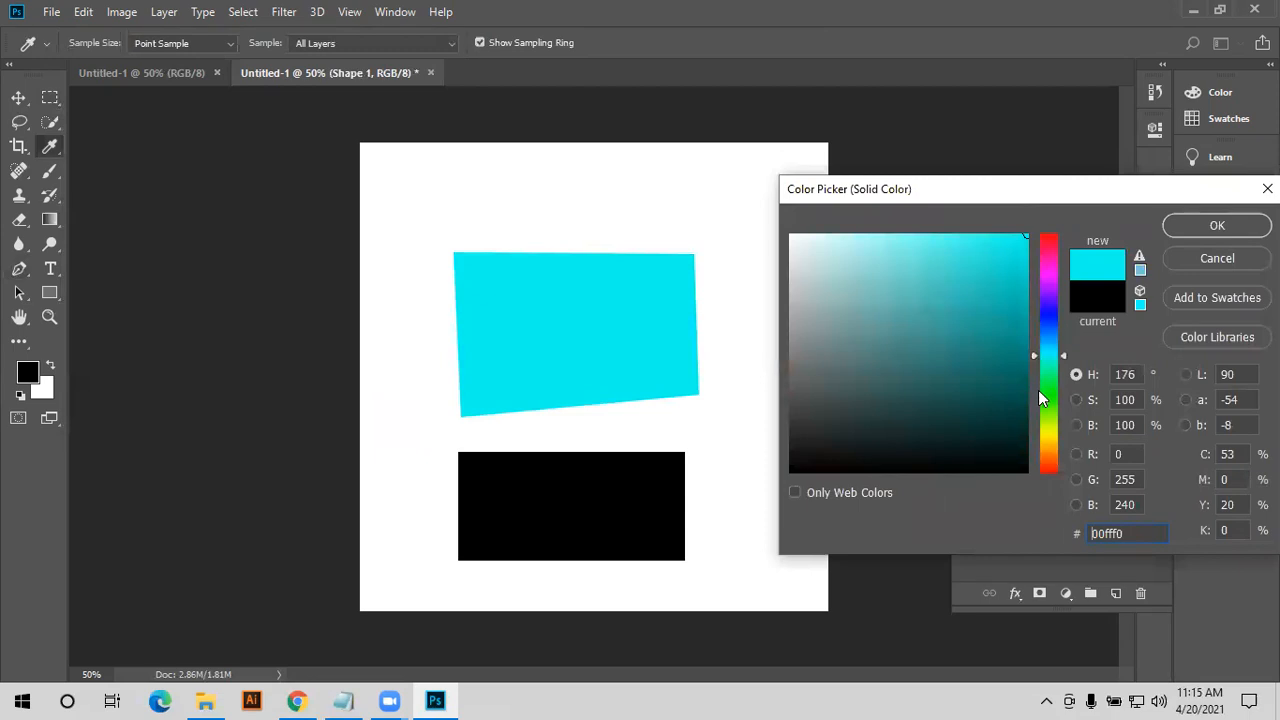
left_click(1048, 399)
left_click_drag(1057, 249, 1053, 212)
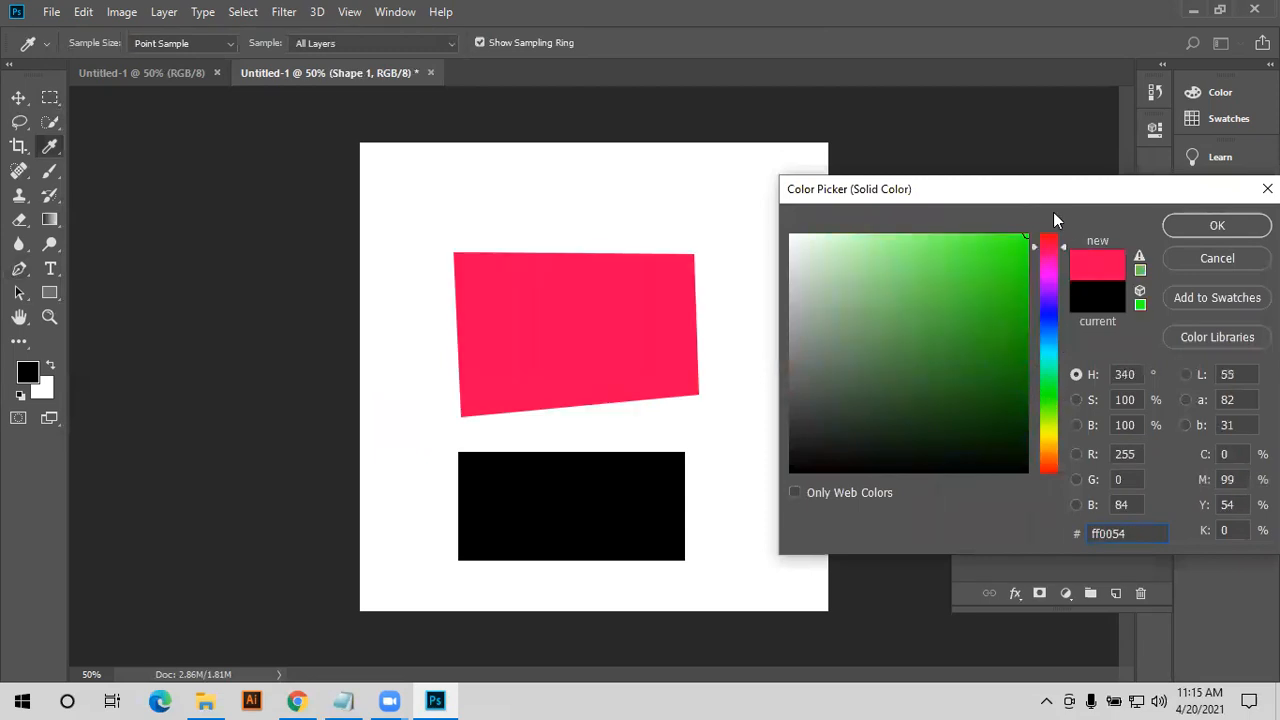
key("p")
key("Return")
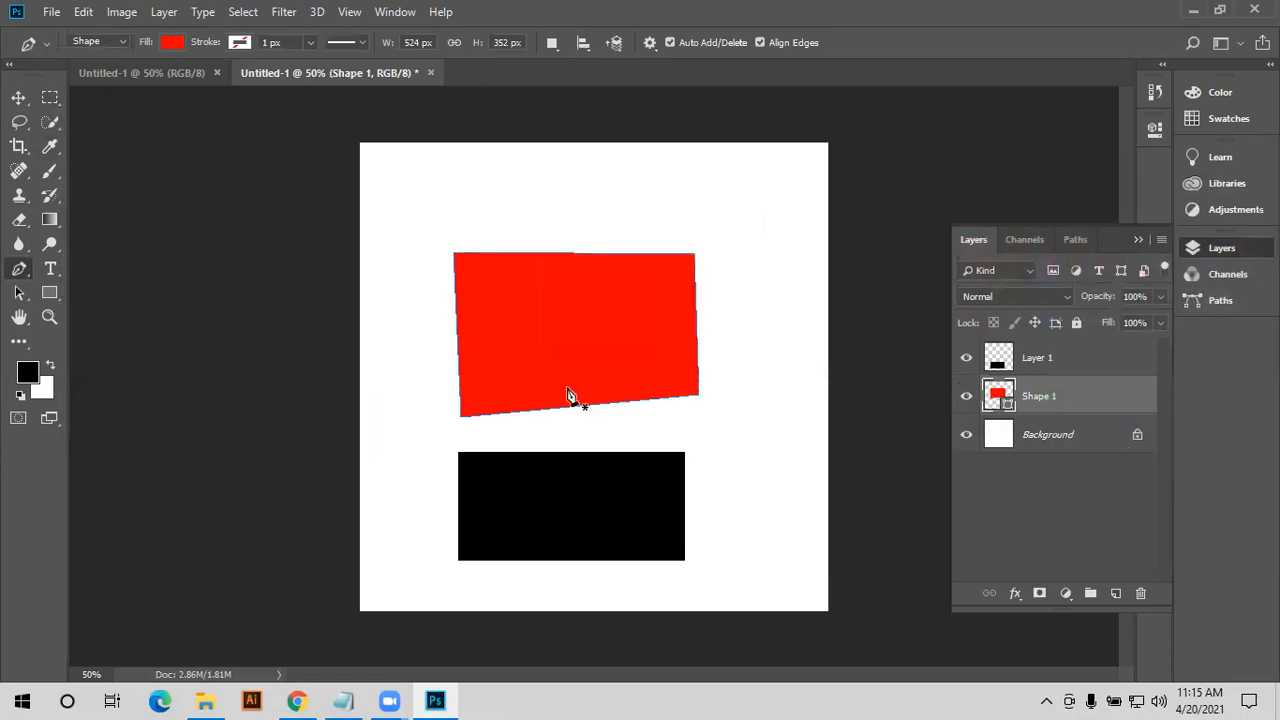
- Move the black rectangle on Layer 1 slightly to the right
left_click(18, 97)
mouse_move(566, 522)
left_mouse_down()
mouse_move(583, 514)
mouse_move(566, 521)
left_mouse_up()
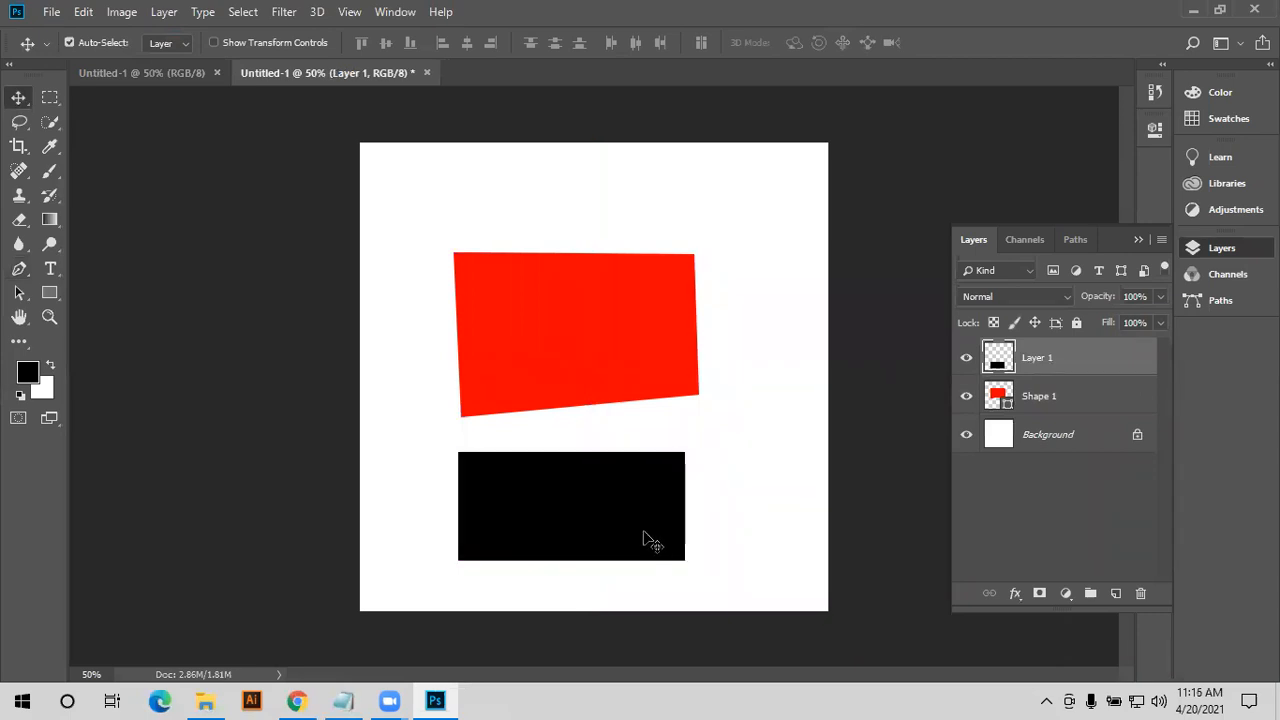
left_click_drag(671, 523, 705, 514)
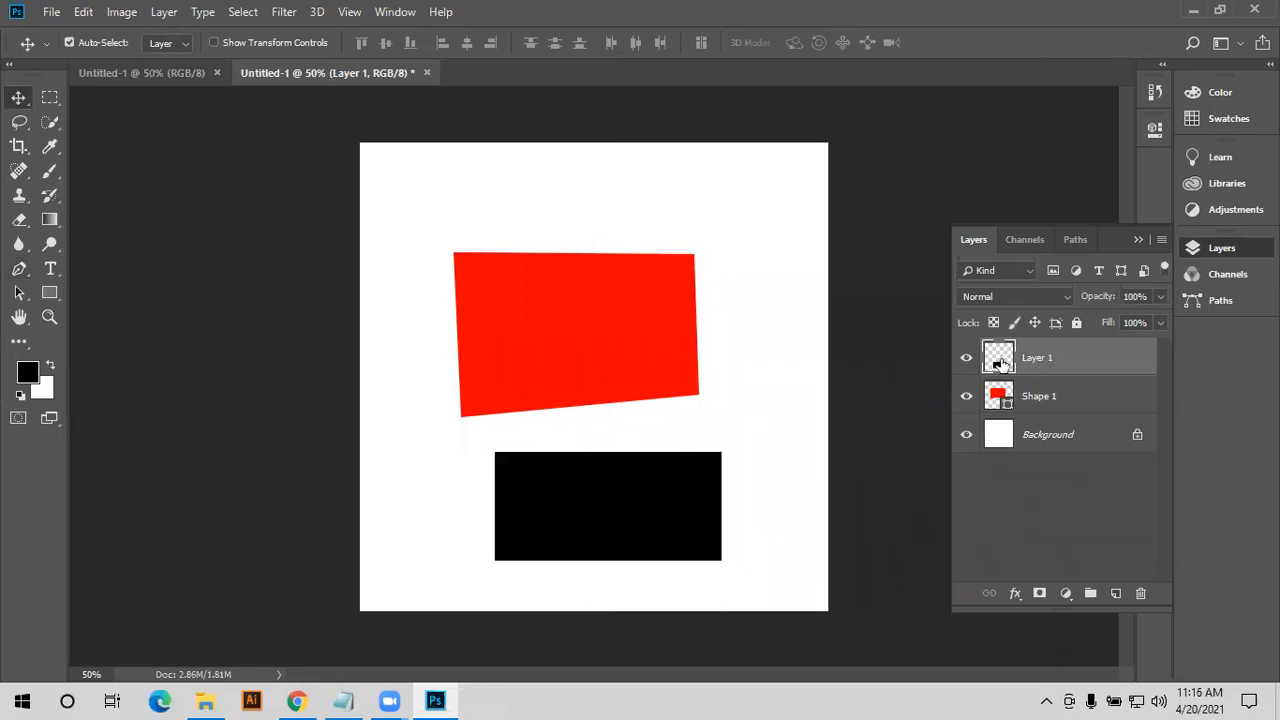
- Set the foreground color to light blue 1fccf1
left_click(26, 374)
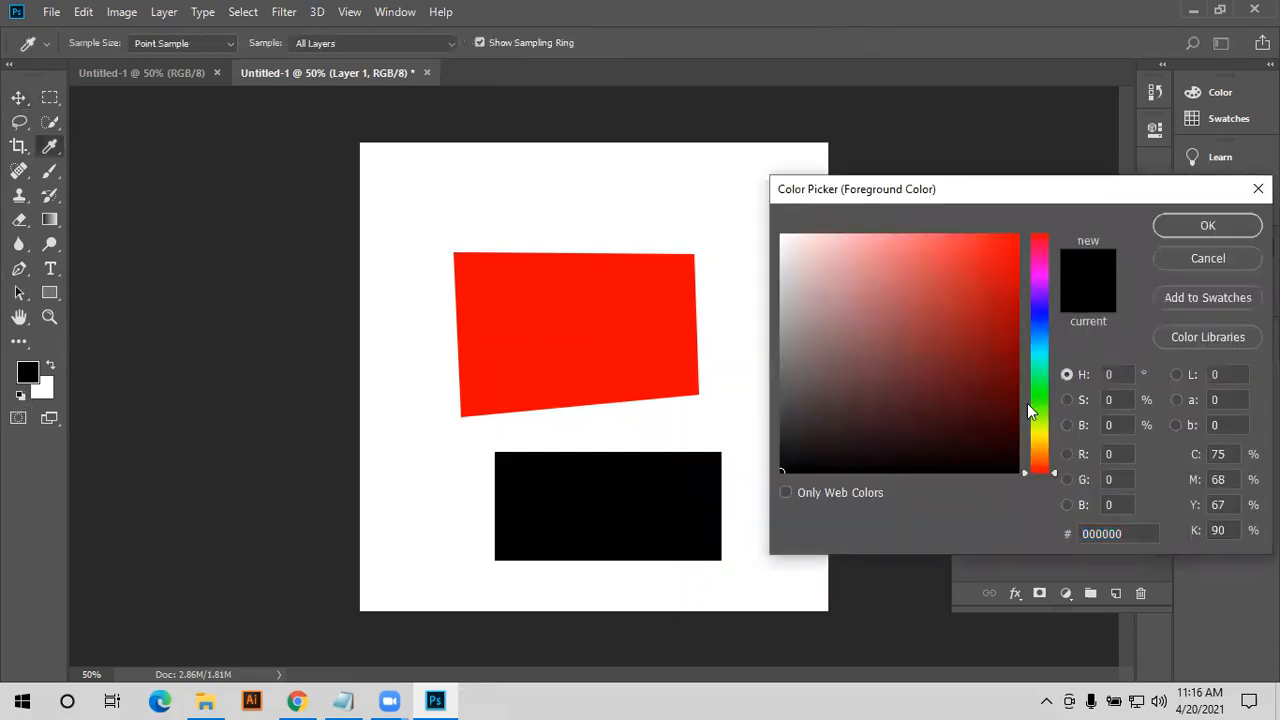
left_click_drag(1046, 378, 1048, 350)
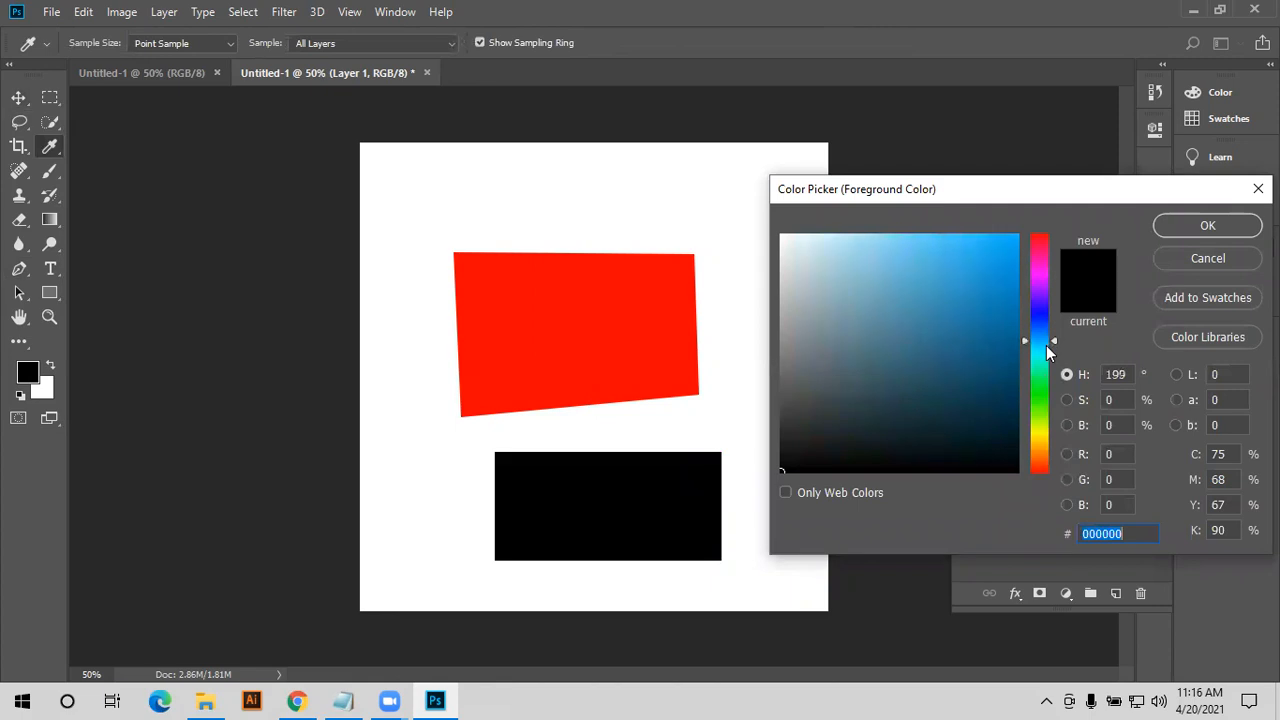
left_click(988, 246)
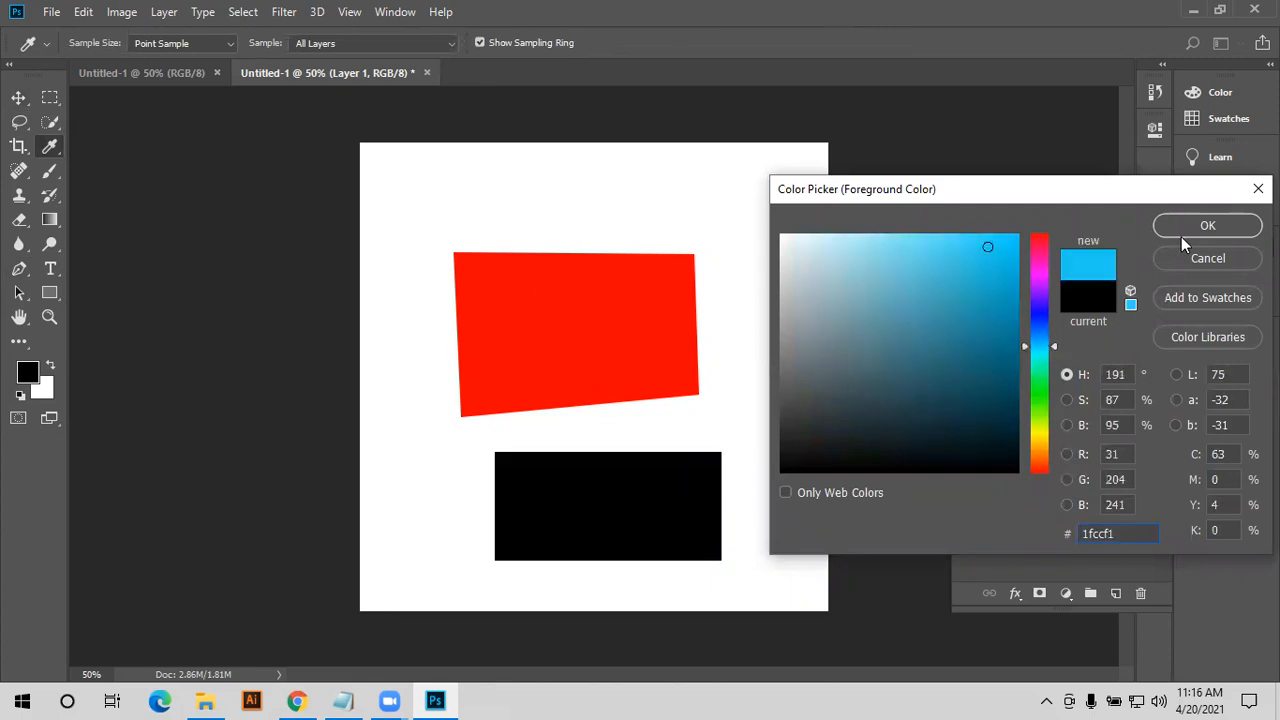
left_click(1181, 229)
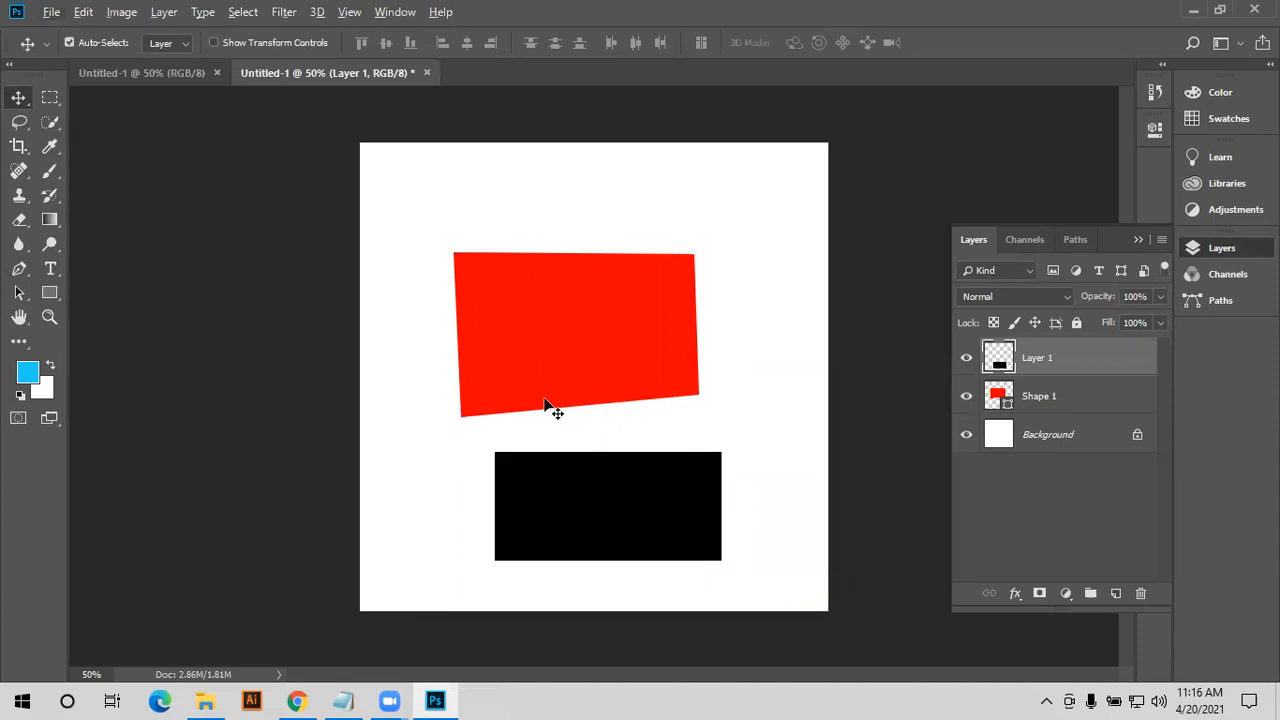
- Try filling Layer 1 with the foreground color without a selection, and undo the fill
key("alt+BackSpace")
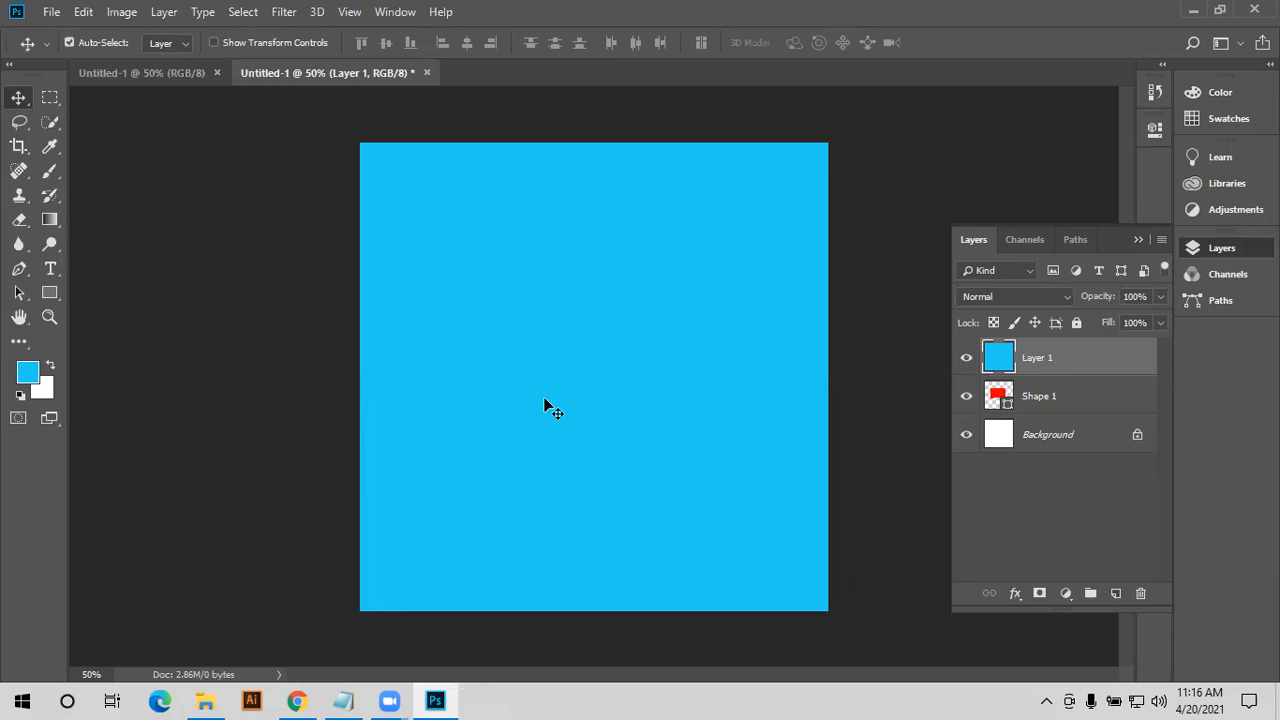
key("ctrl+z")
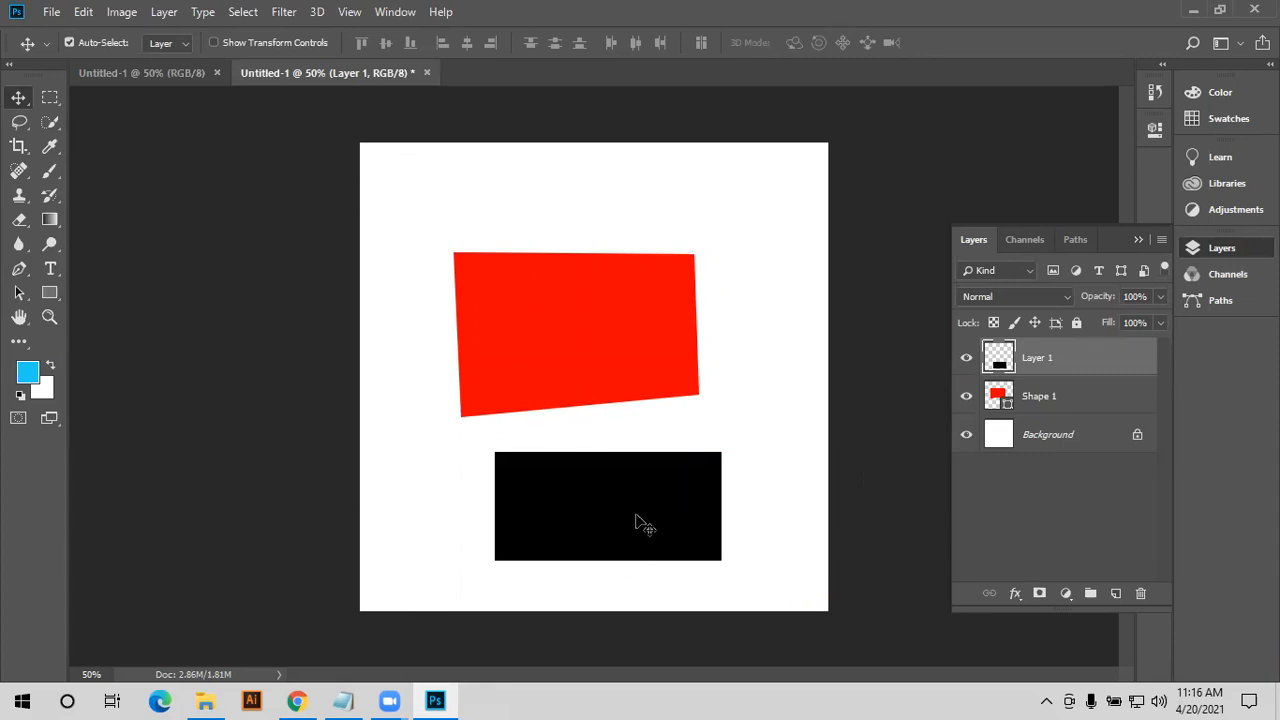
- Reposition the black rectangle slightly, and fill only its pixels with the light blue foreground color through a temporary selection
left_click_drag(590, 520, 585, 552)
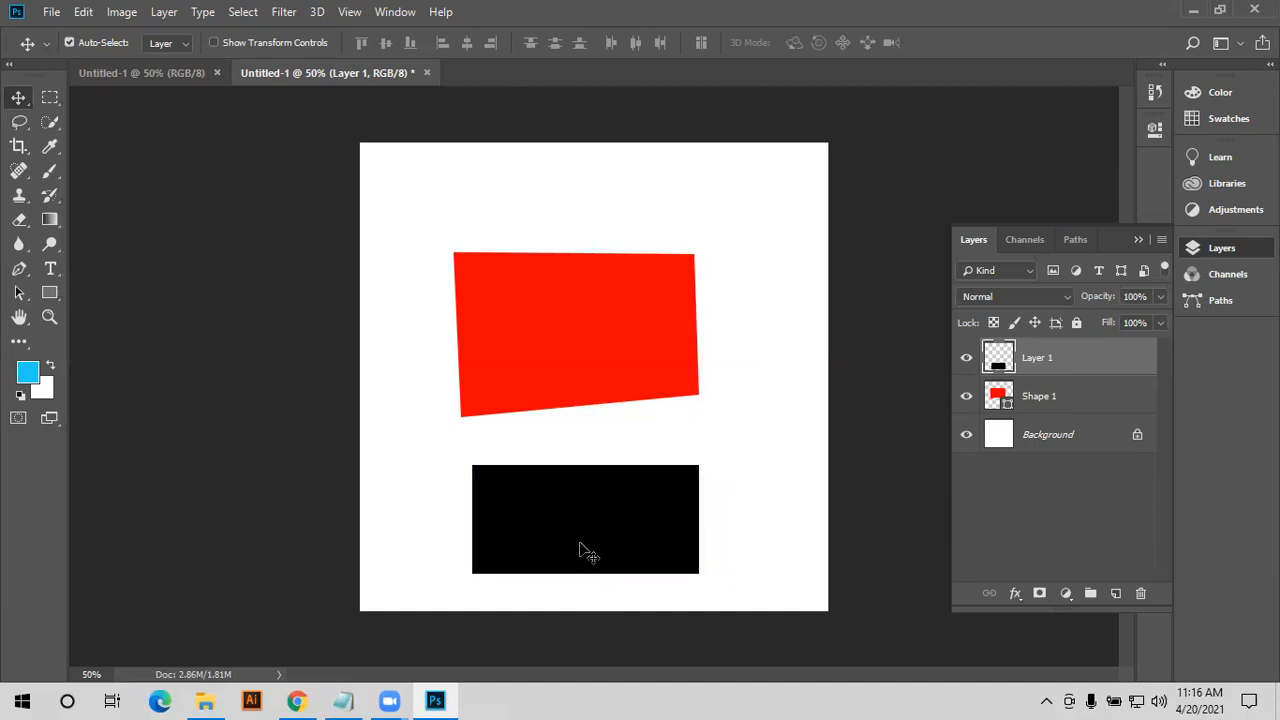
left_click_drag(660, 528, 662, 520)
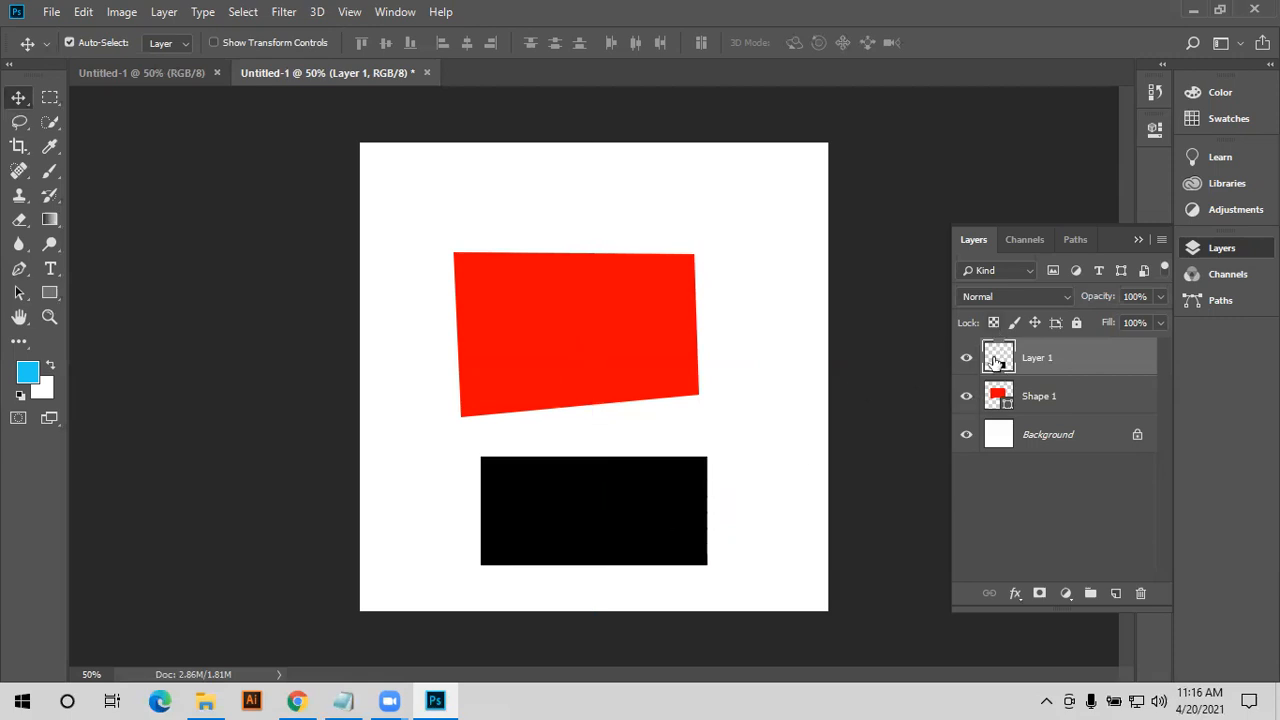
key("ctrl")
left_click(997, 362, "ctrl")
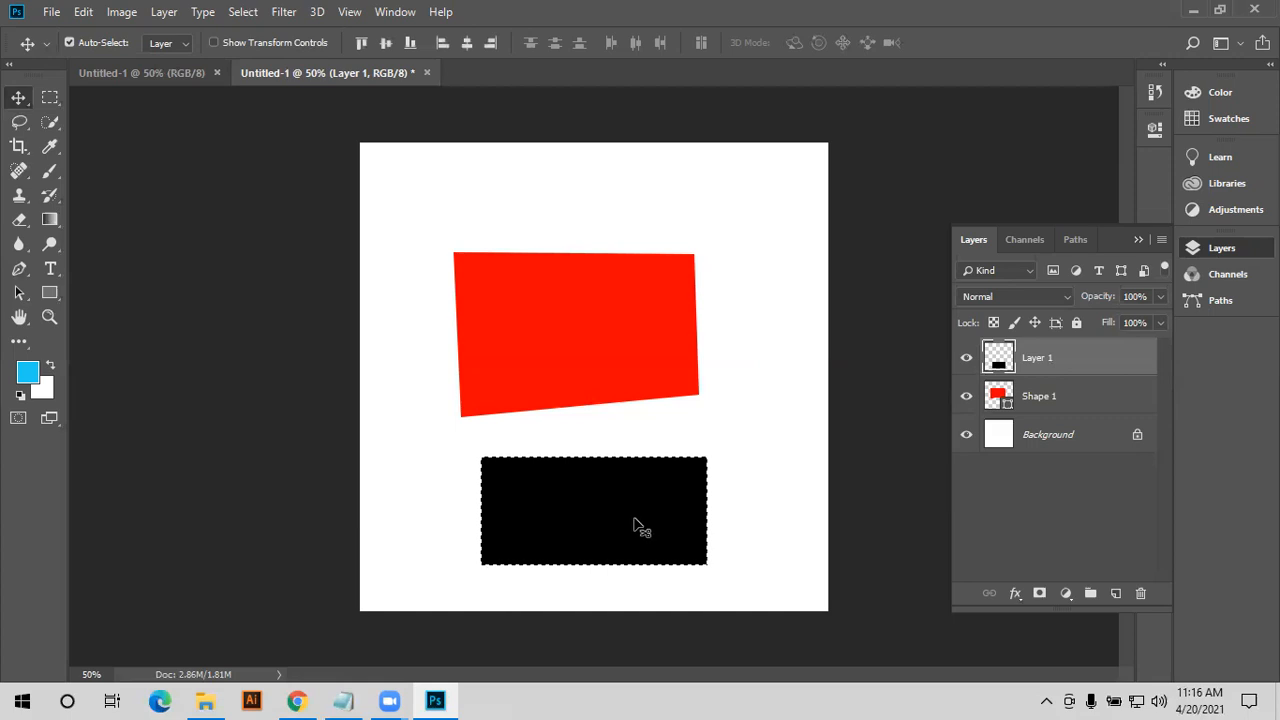
key("alt+BackSpace")
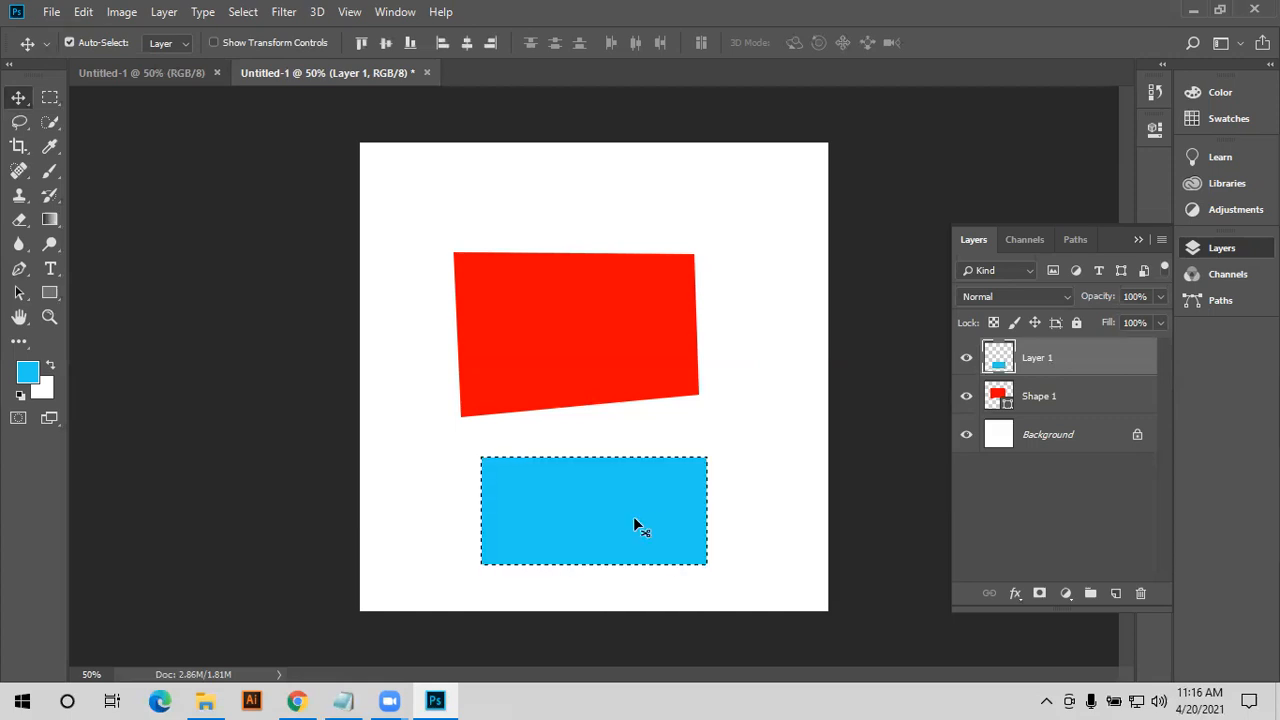
key("ctrl+d")
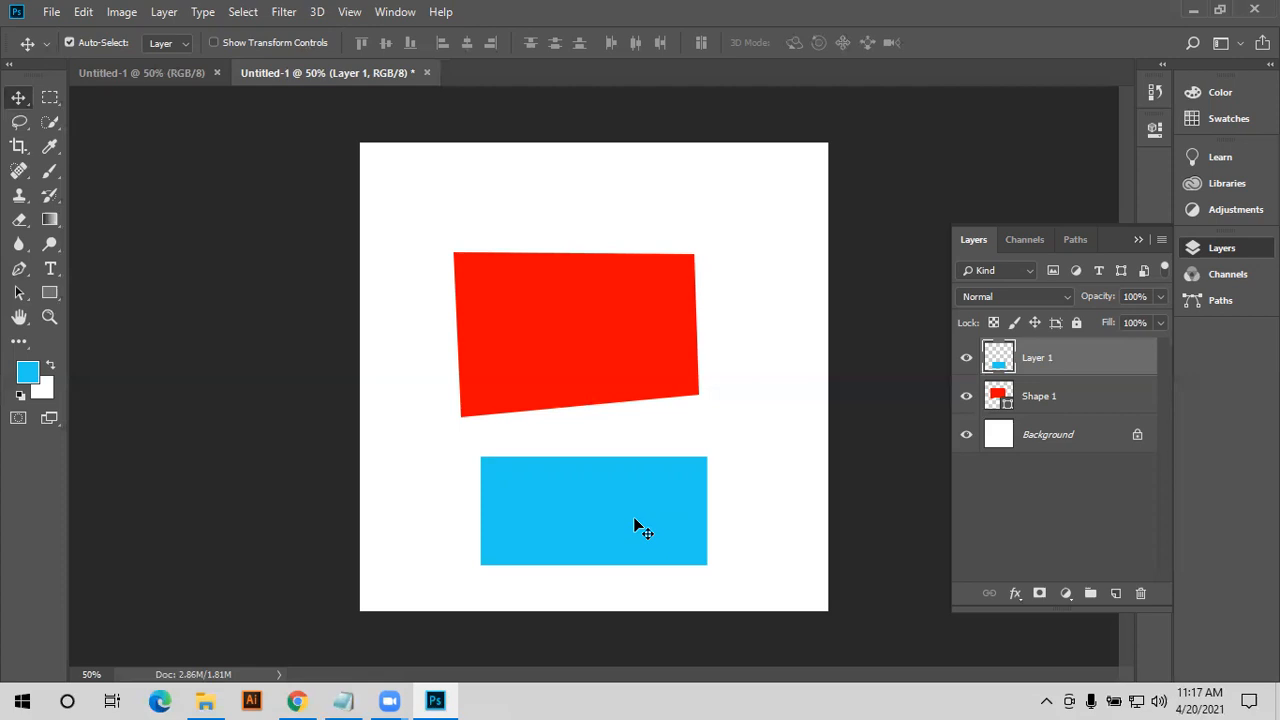
- Delete Layer 1 with the blue rectangle and the red Shape 1 layer, leaving only the Background
key("ctrl+e")
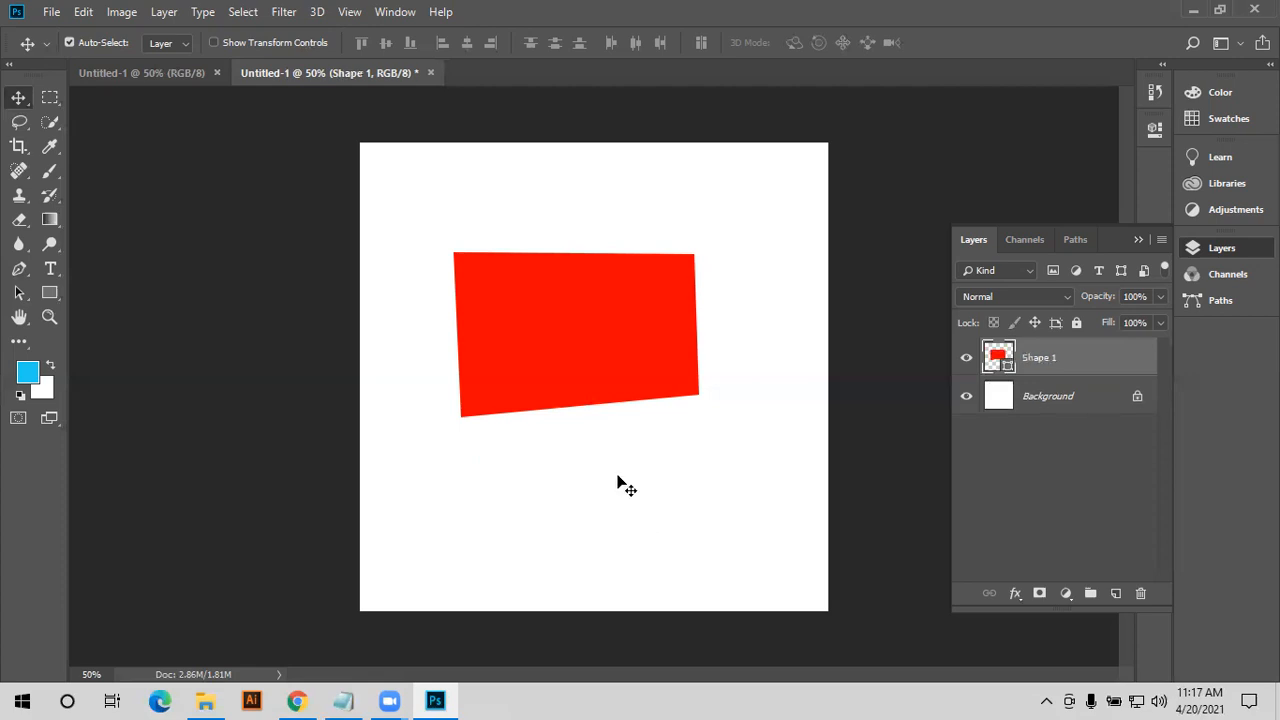
left_click_drag(586, 283, 574, 240)
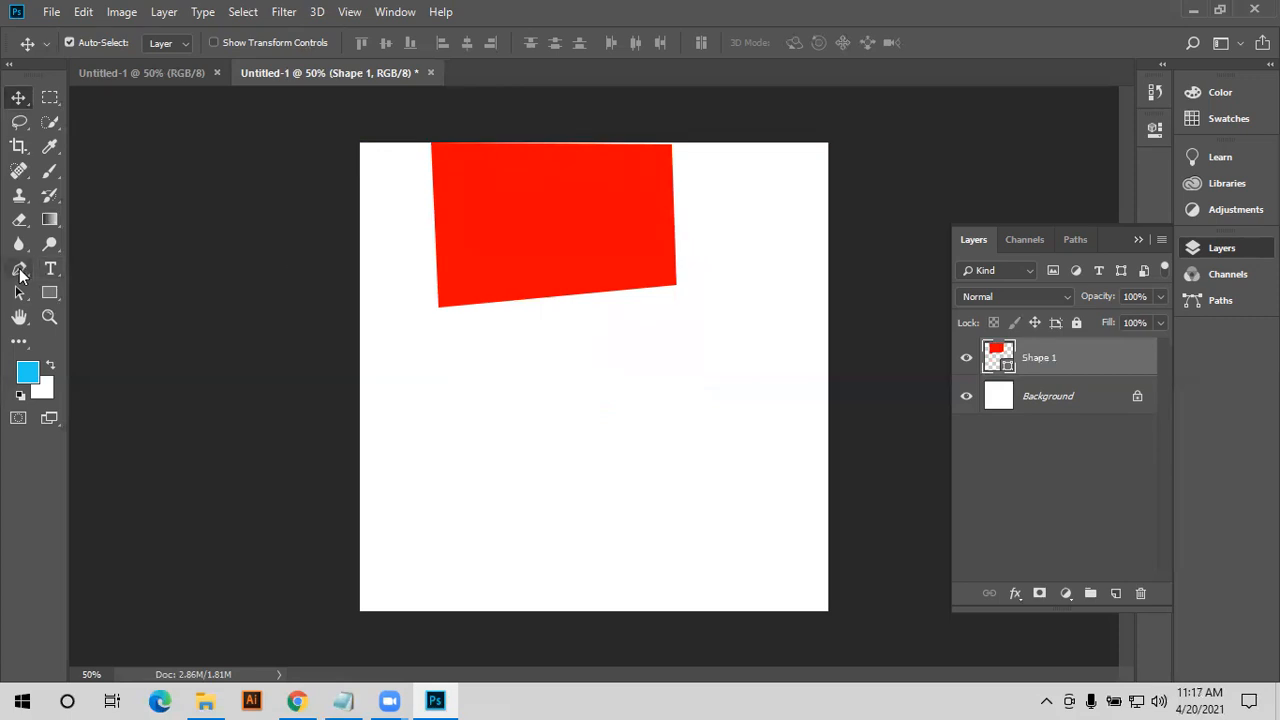
left_click(19, 268)
key("Delete")
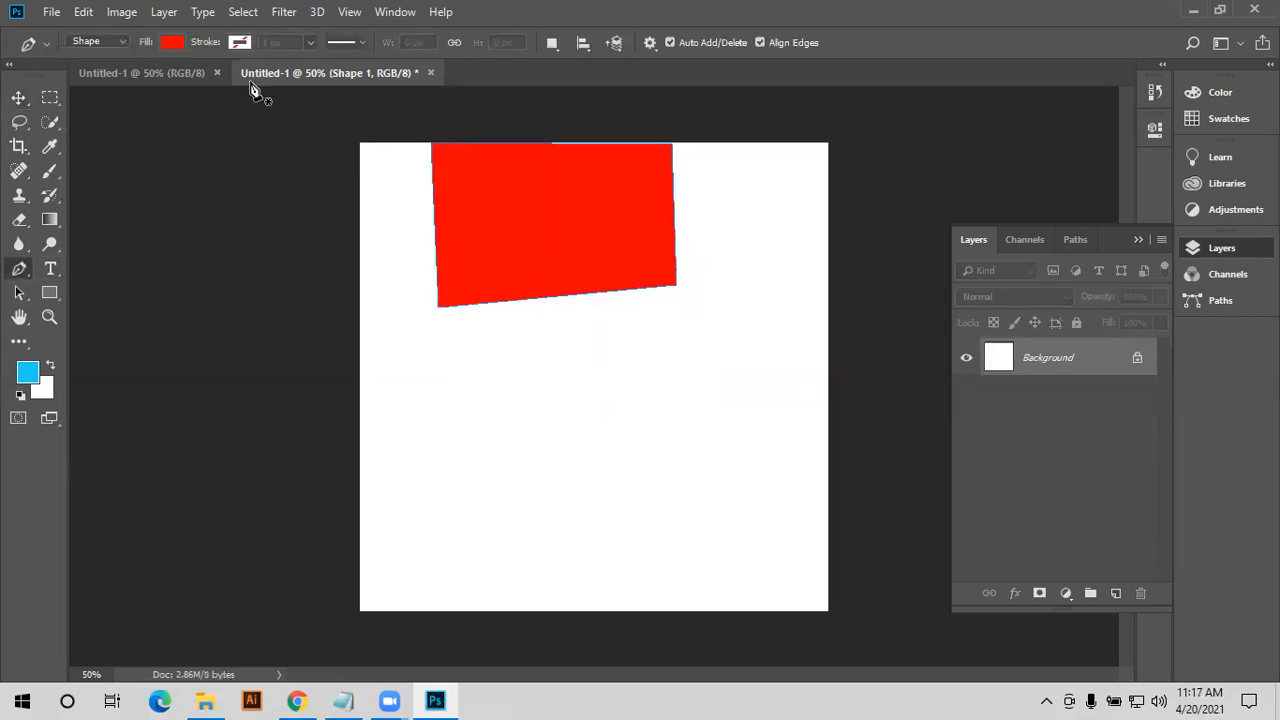
- Draw a closed four-sided shape about 610 by 632 px with the Pen tool, using a yellow fill
left_click(171, 43)
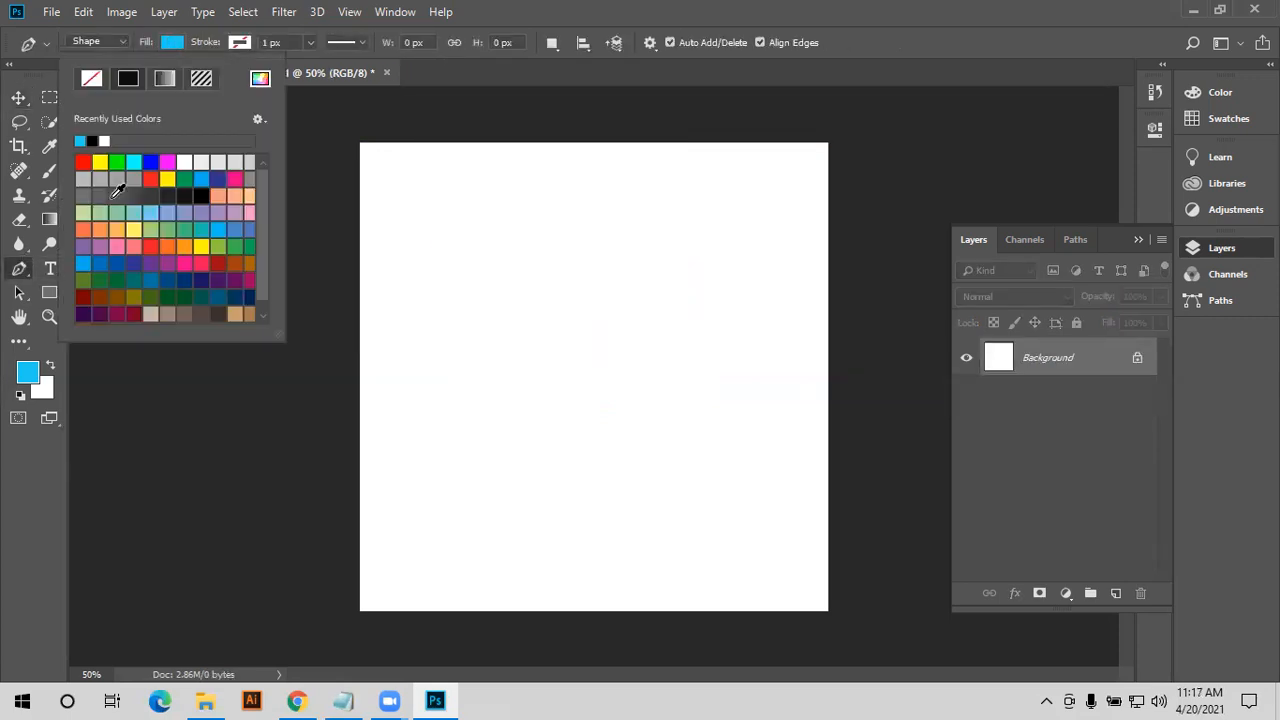
left_click(101, 163)
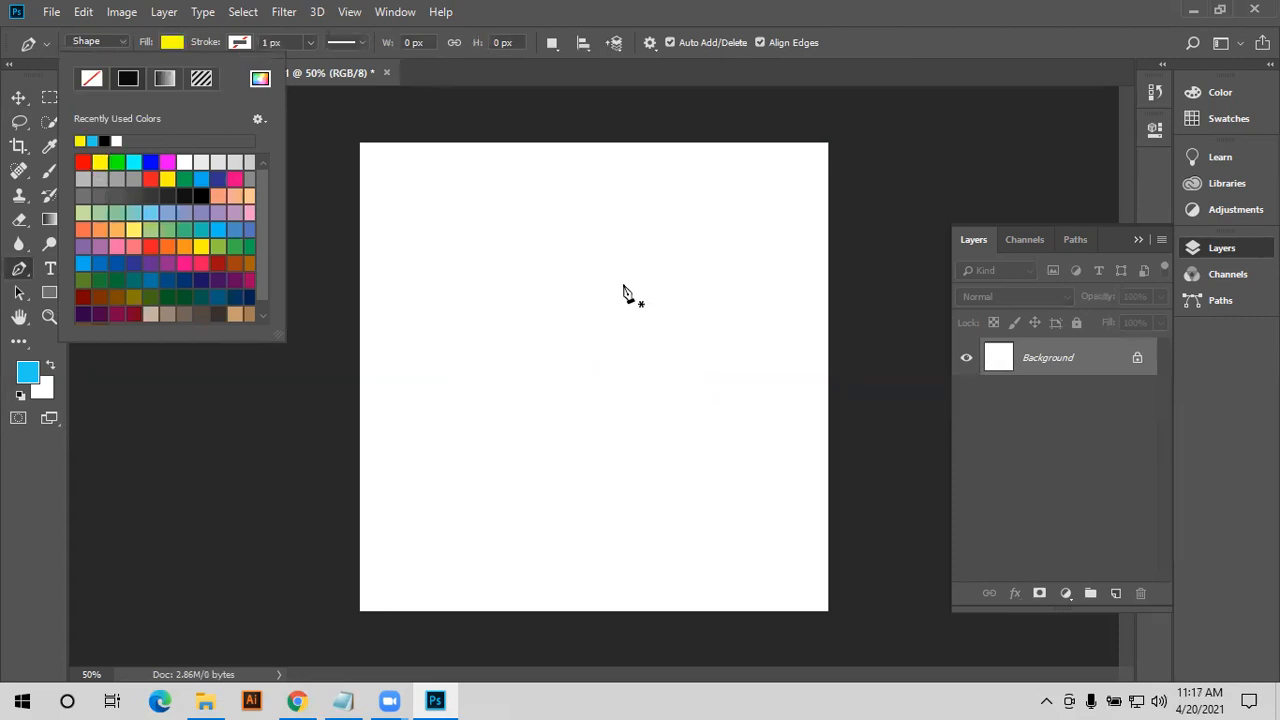
left_click(475, 262)
left_click(715, 261)
left_click(743, 508)
left_click(458, 556)
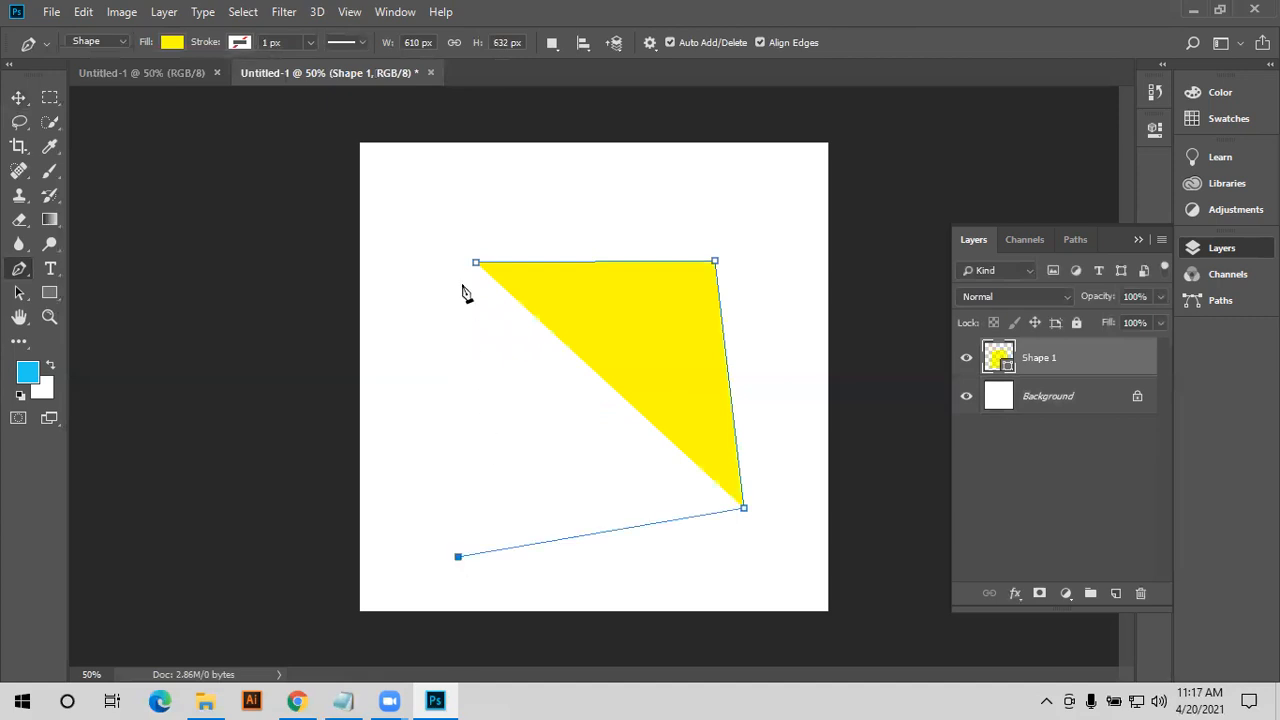
left_click(475, 262)
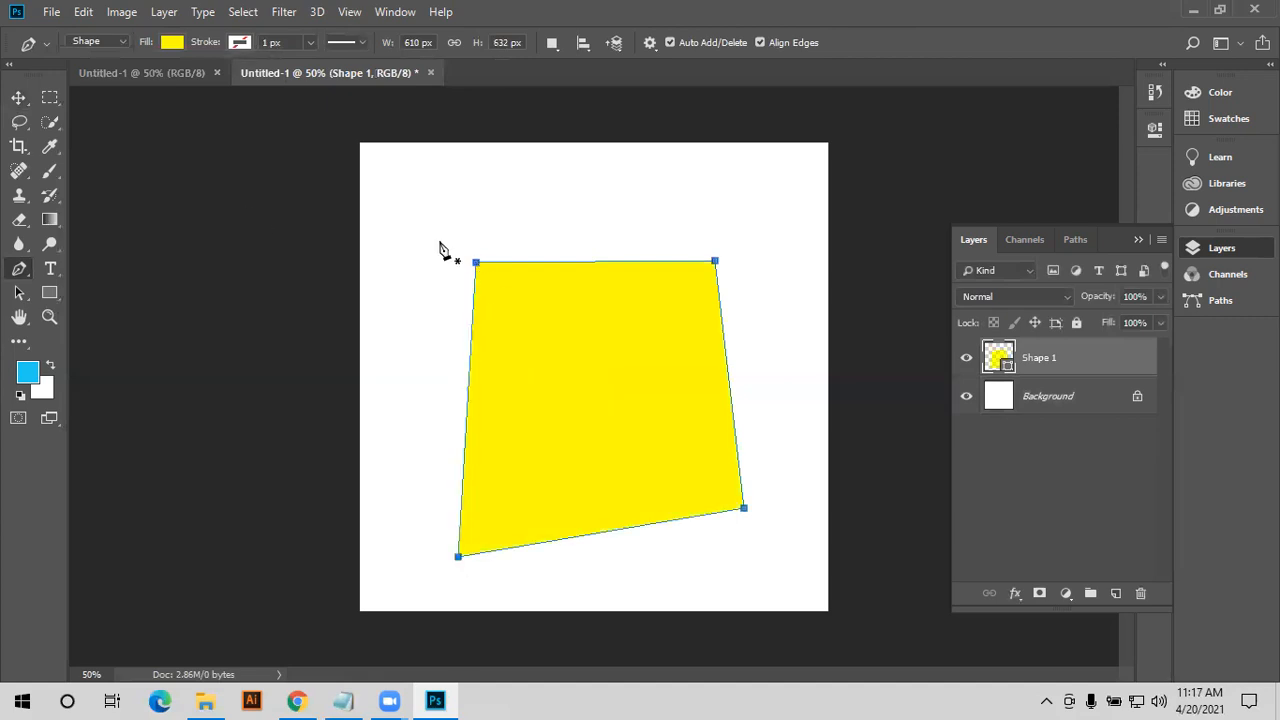
- Move the yellow four-sided shape up and to the left, and delete its layer
left_click(19, 98)
left_click_drag(600, 318, 572, 262)
key("ctrl+e")
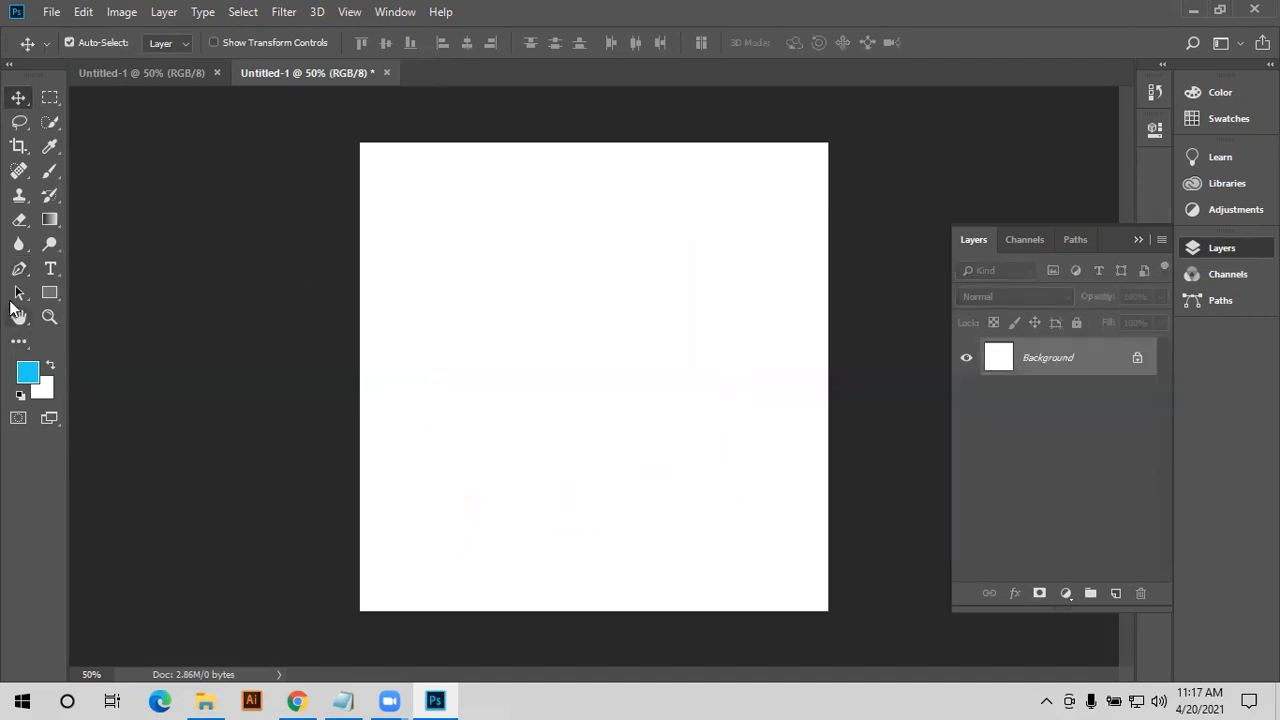
- Set the Pen tool's shape fill color to black from the color swatches
left_click(19, 268)
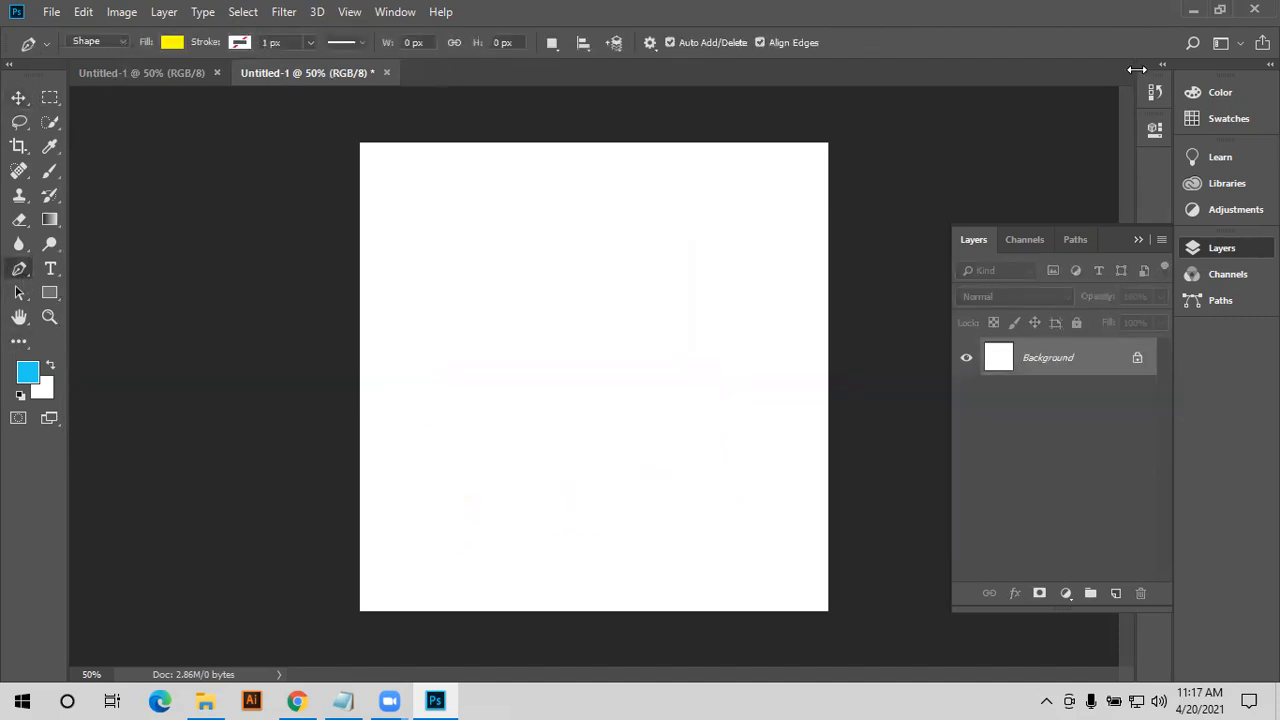
left_click(1200, 122)
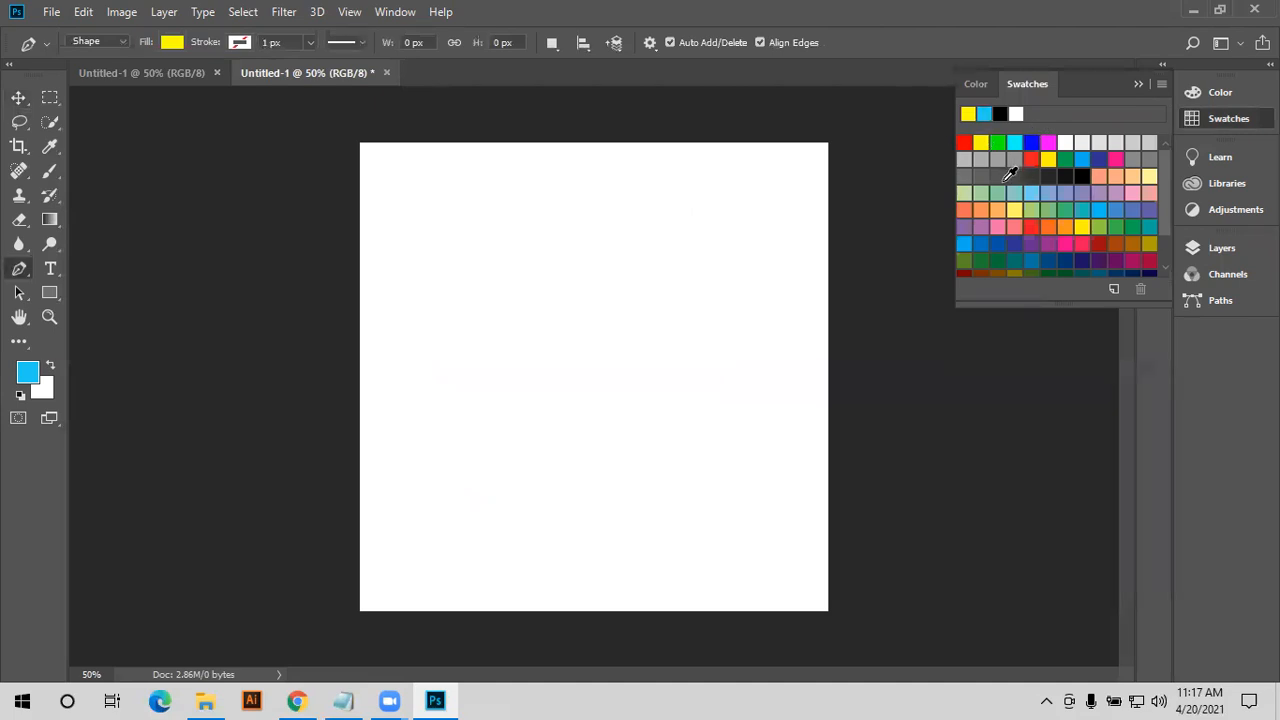
left_click(1096, 176)
left_click(1082, 176)
- Draw a closed four-sided black shape about 290 by 268 px near the canvas center, and undo it
left_click(543, 288)
left_click(668, 284)
left_click(680, 387)
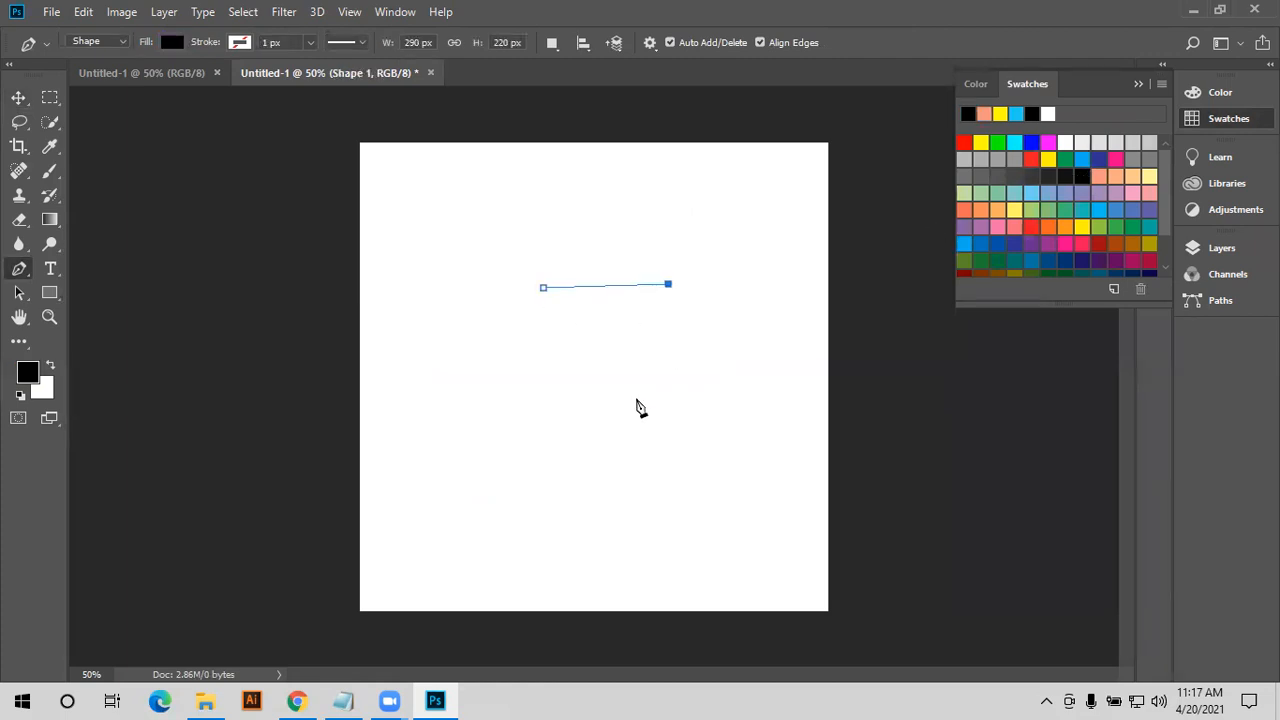
left_click(554, 409)
left_click(543, 289)
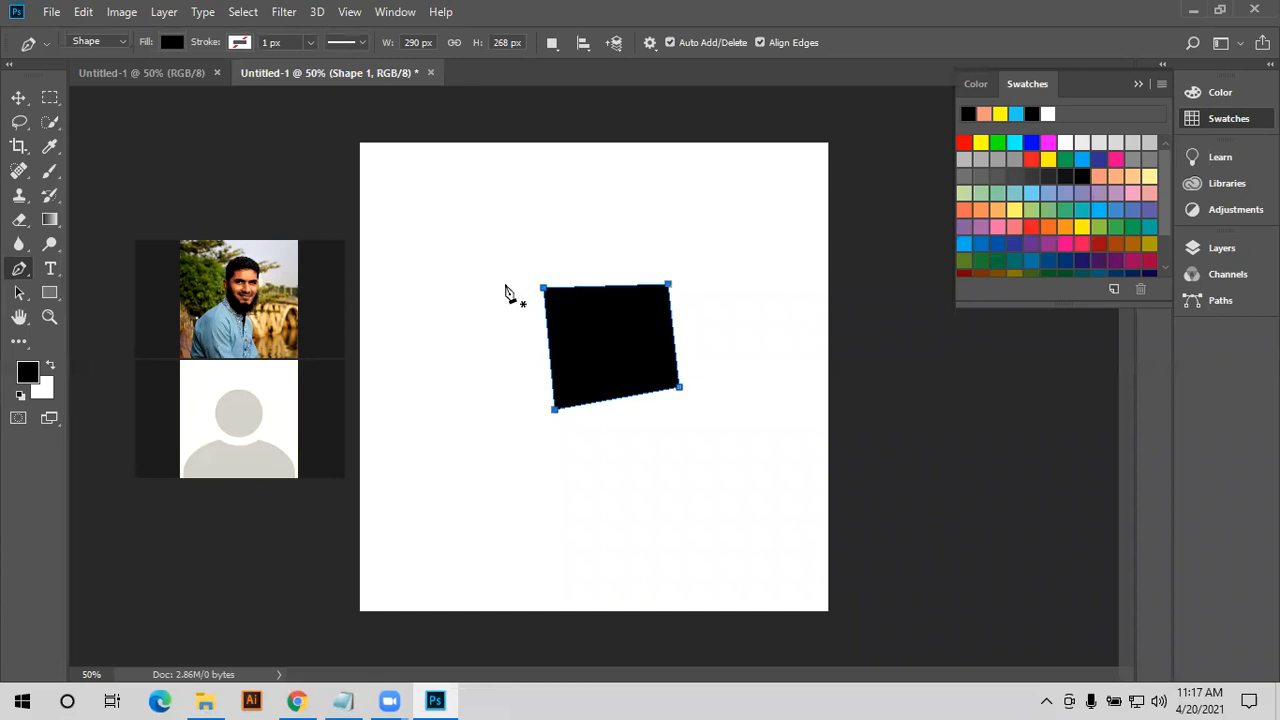
key("ctrl+z")
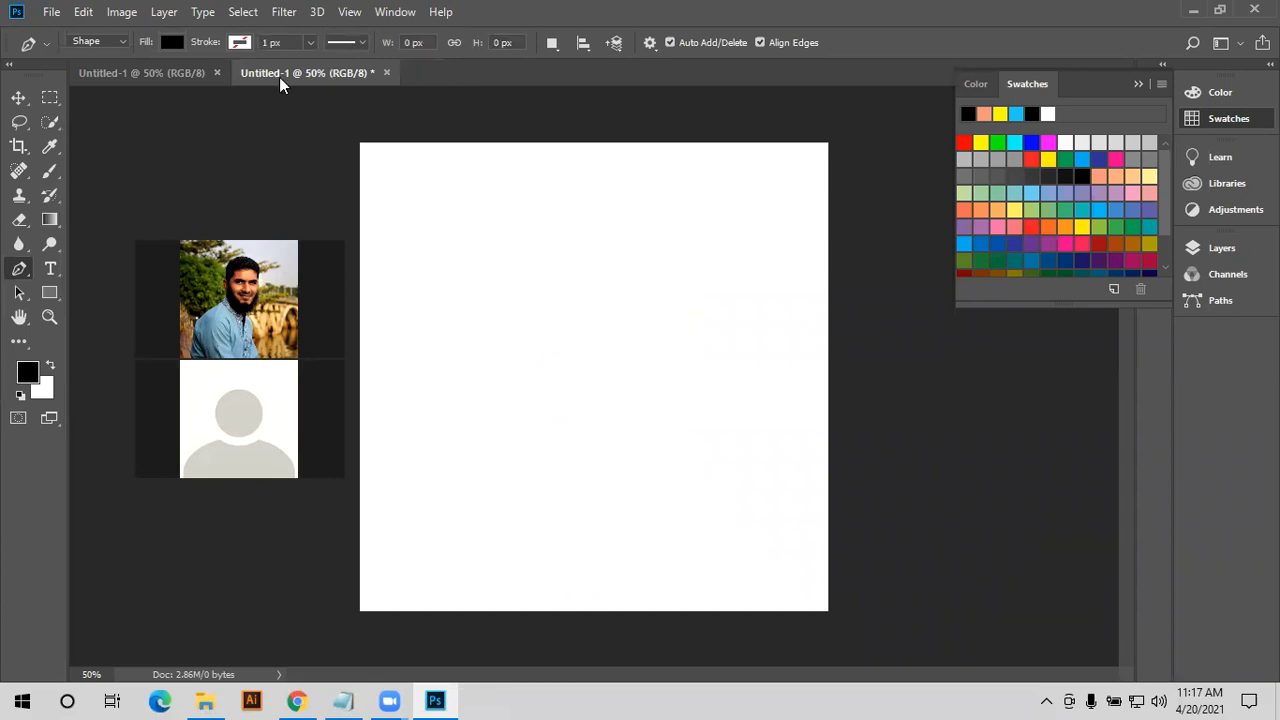
left_click(1137, 85)
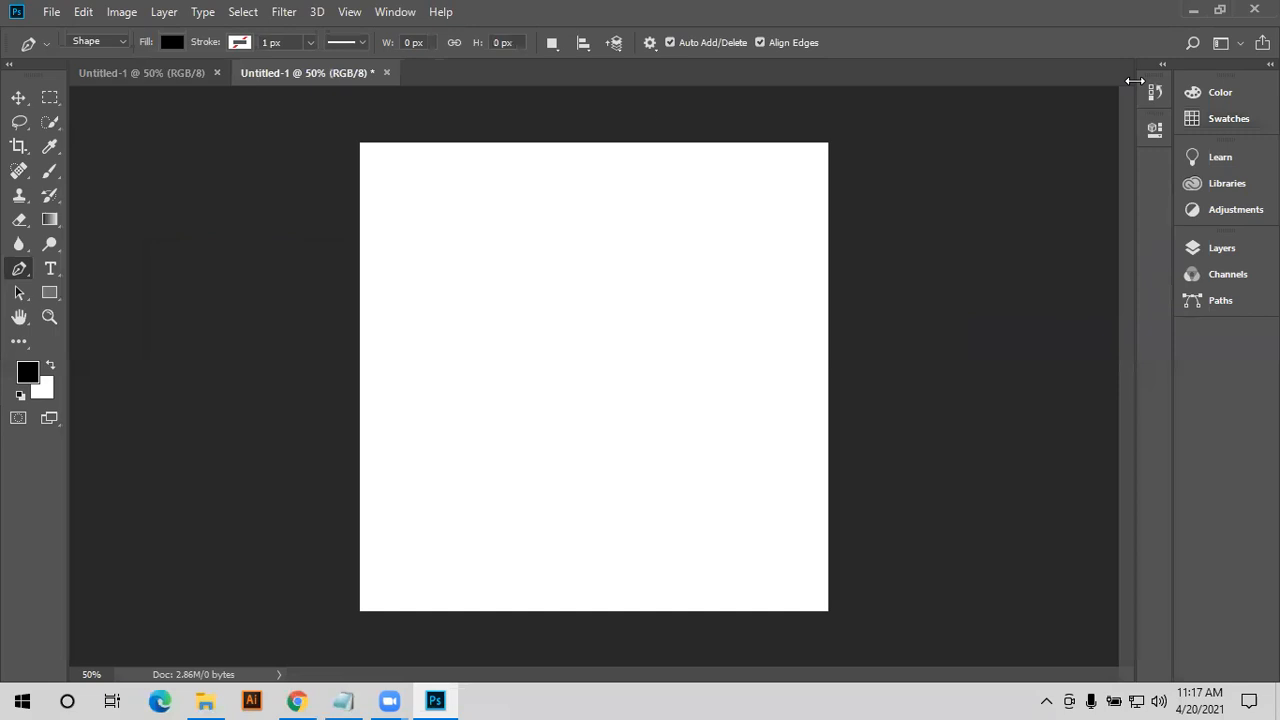
- Give the Pen tool's shapes a red stroke with a width of 12.76 px
left_click(241, 43)
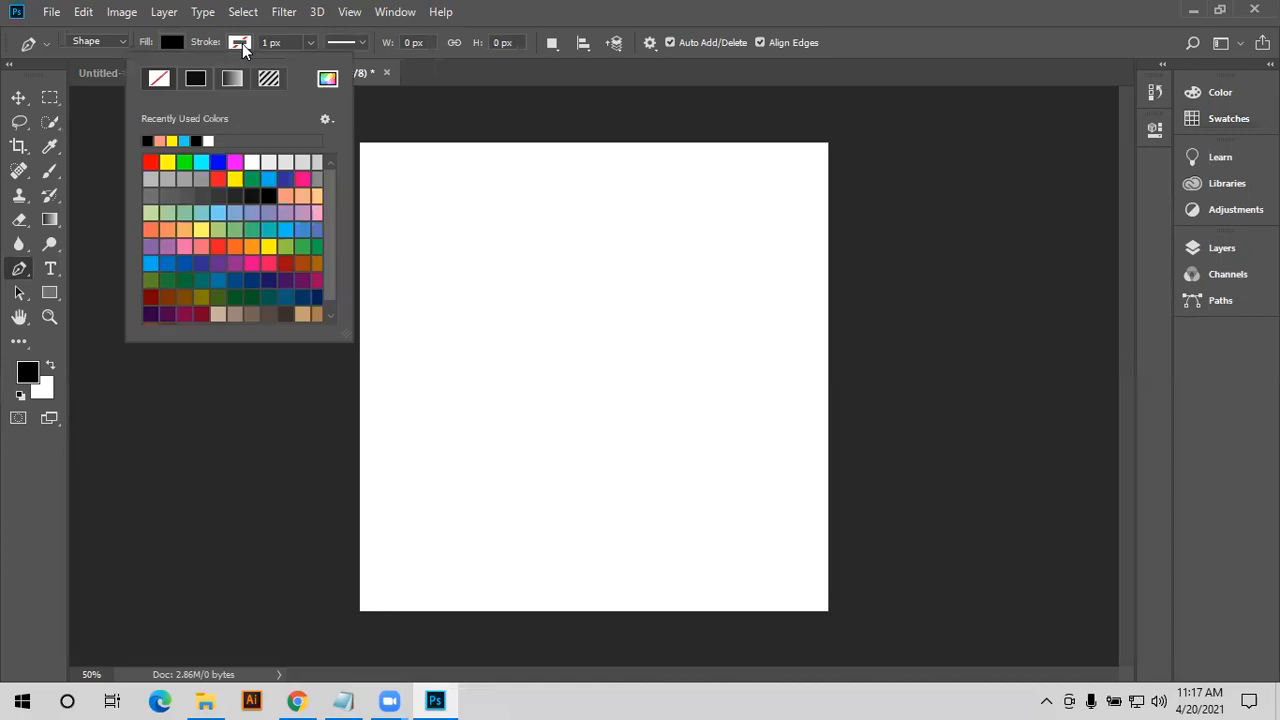
left_click(150, 162)
left_click(311, 43)
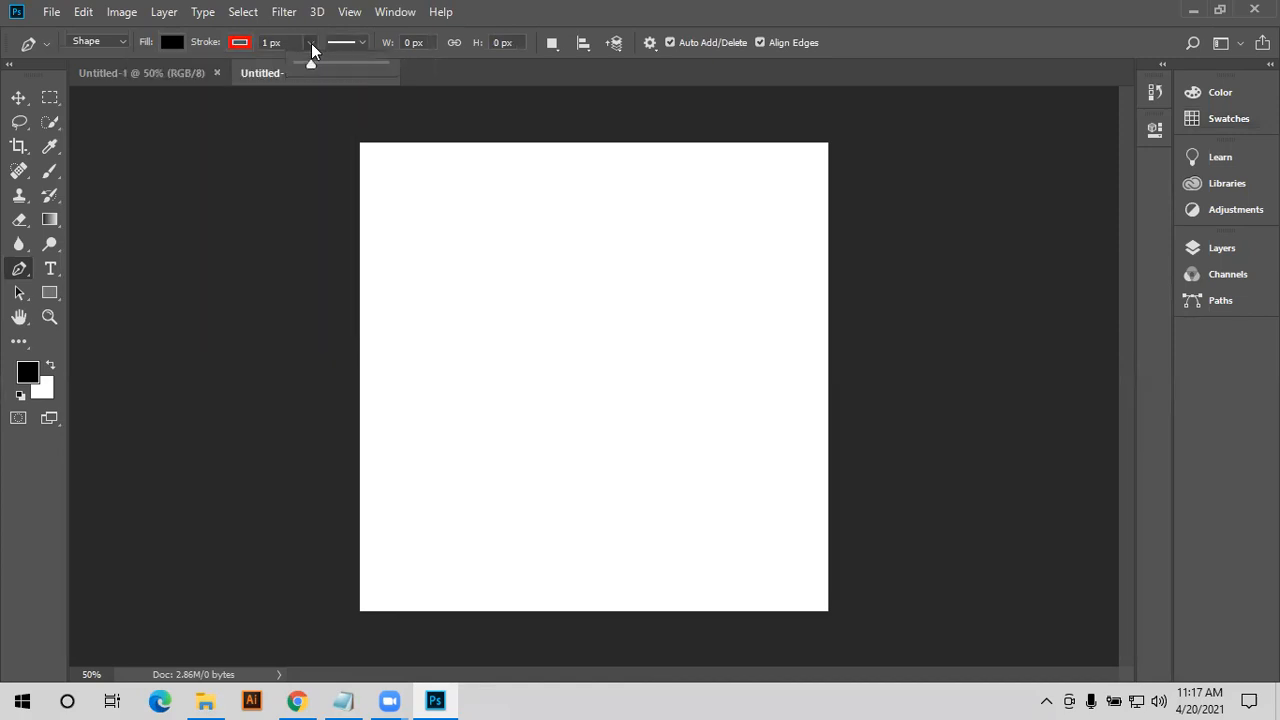
left_click_drag(319, 60, 328, 62)
left_click(432, 235)
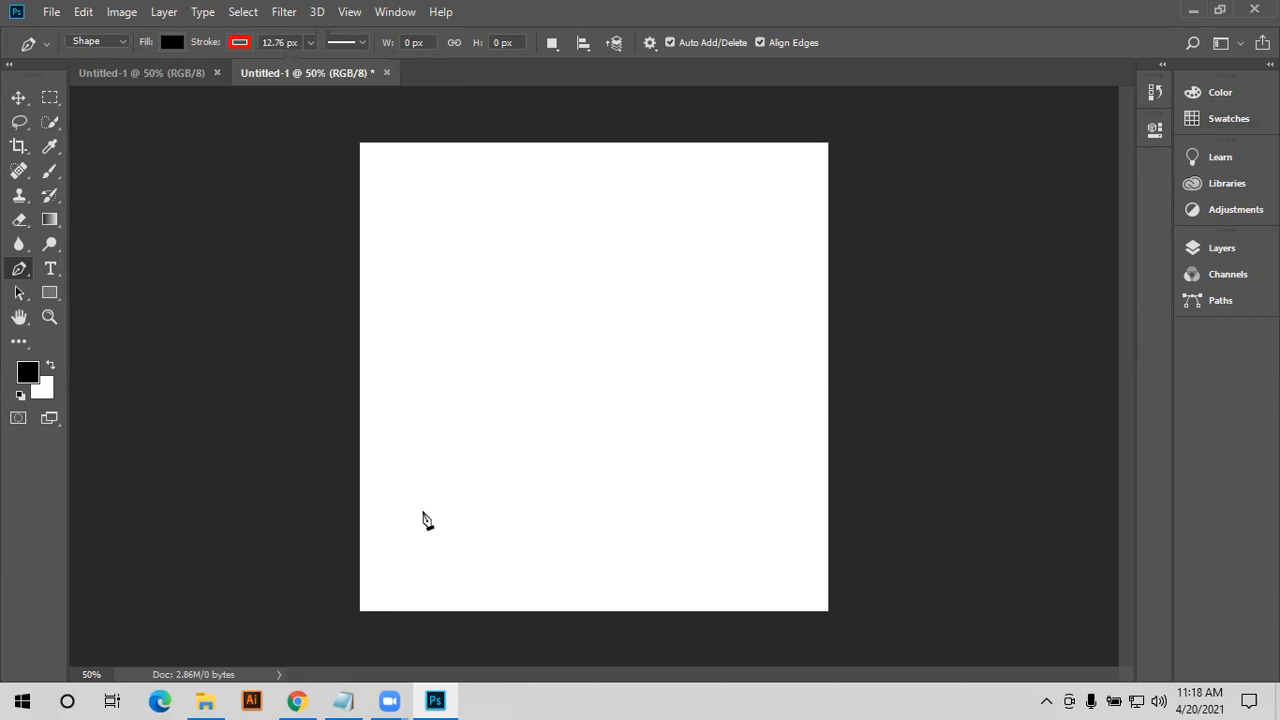
- Draw a closed four-sided black shape about 786 by 768 px on the canvas, and change its stroke color to yellow
left_click(798, 591)
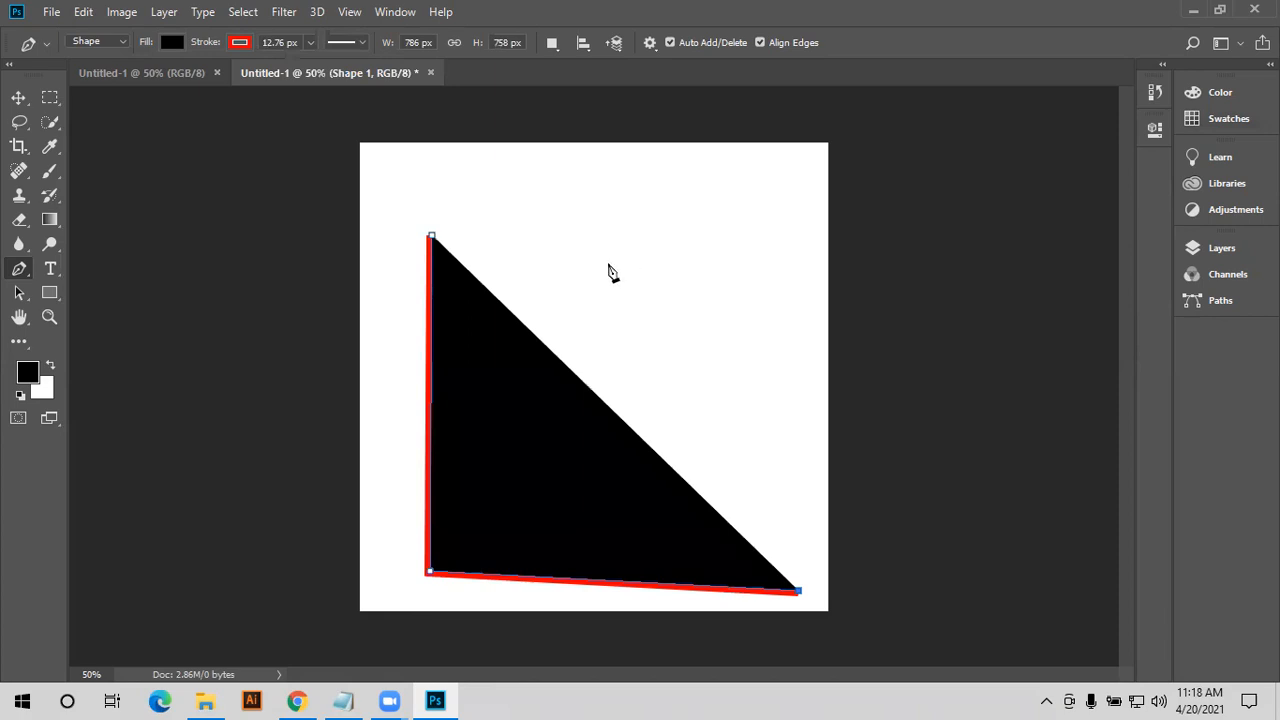
left_click(431, 236)
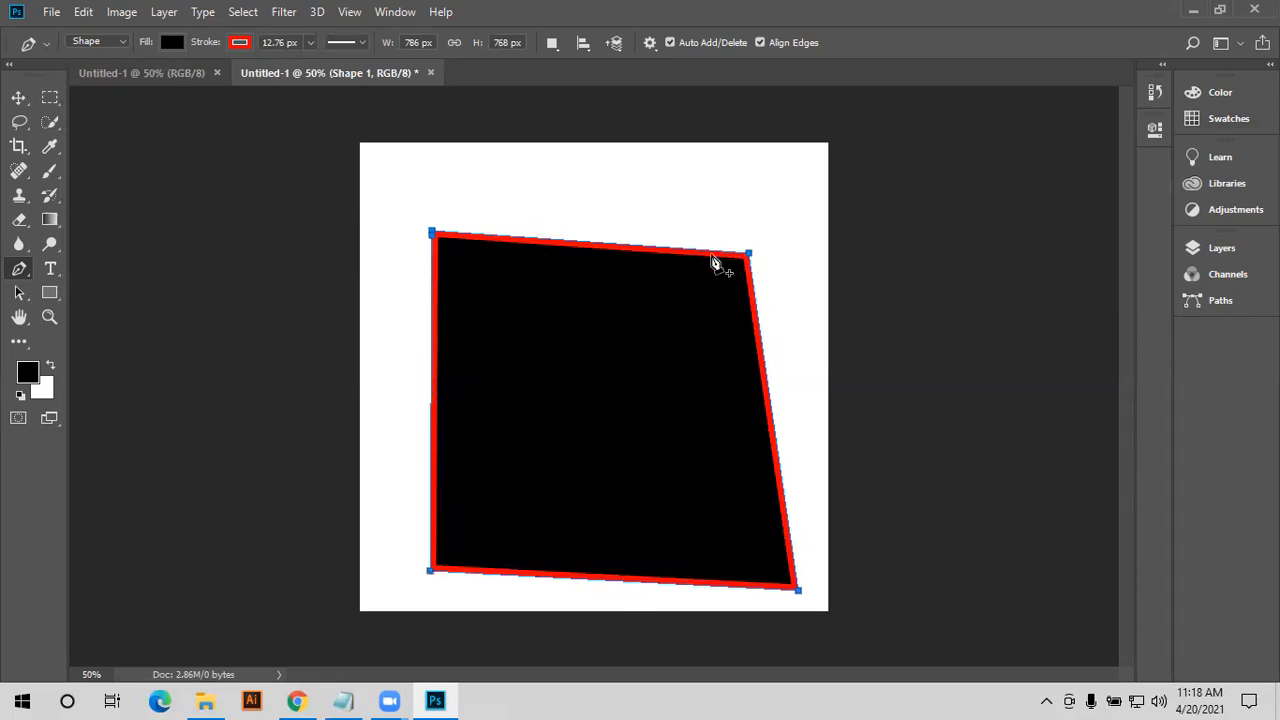
left_click(240, 43)
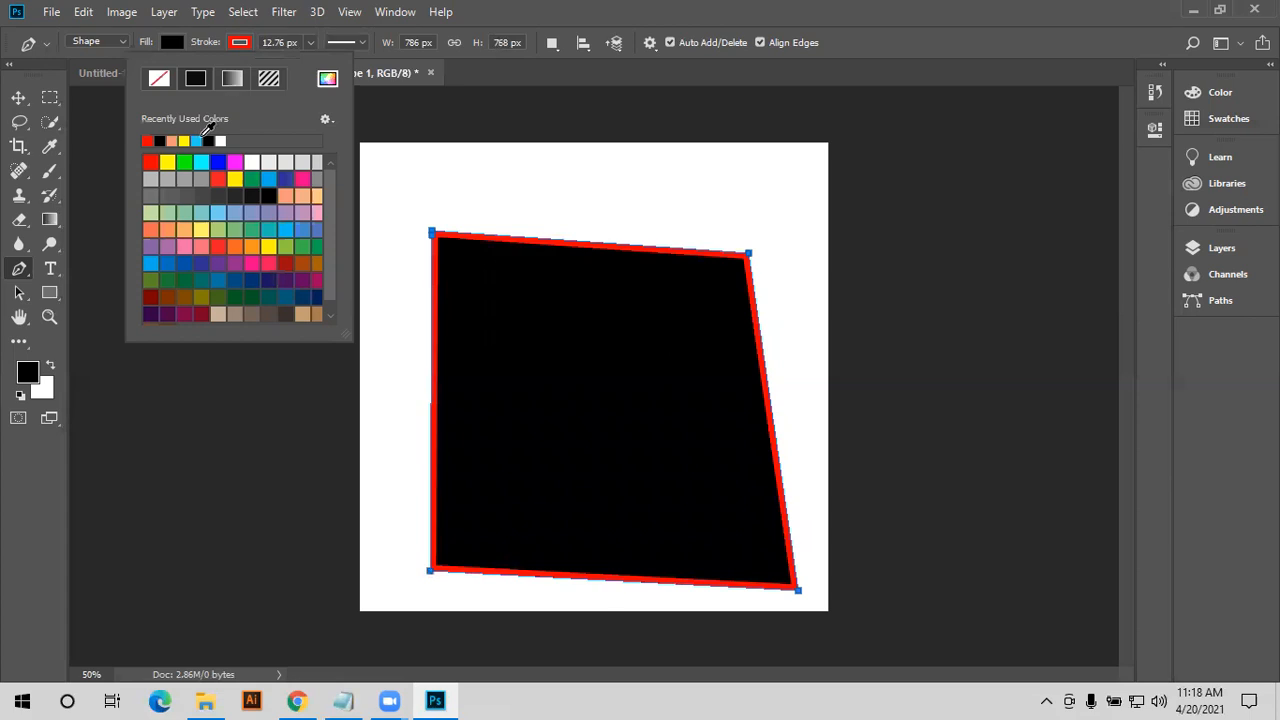
left_click(163, 162)
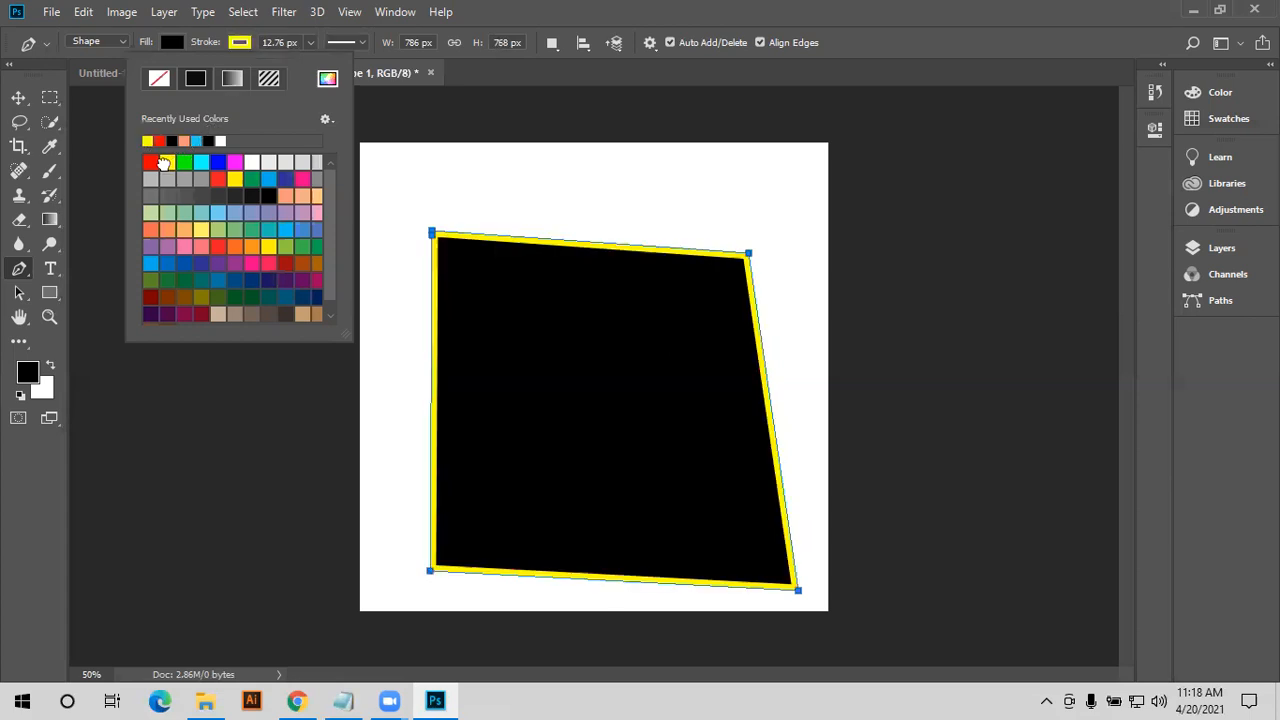
- Apply the dashed line style to the shape's yellow stroke, followed by the dotted one
left_click(360, 40)
left_click(360, 40)
left_click(331, 133)
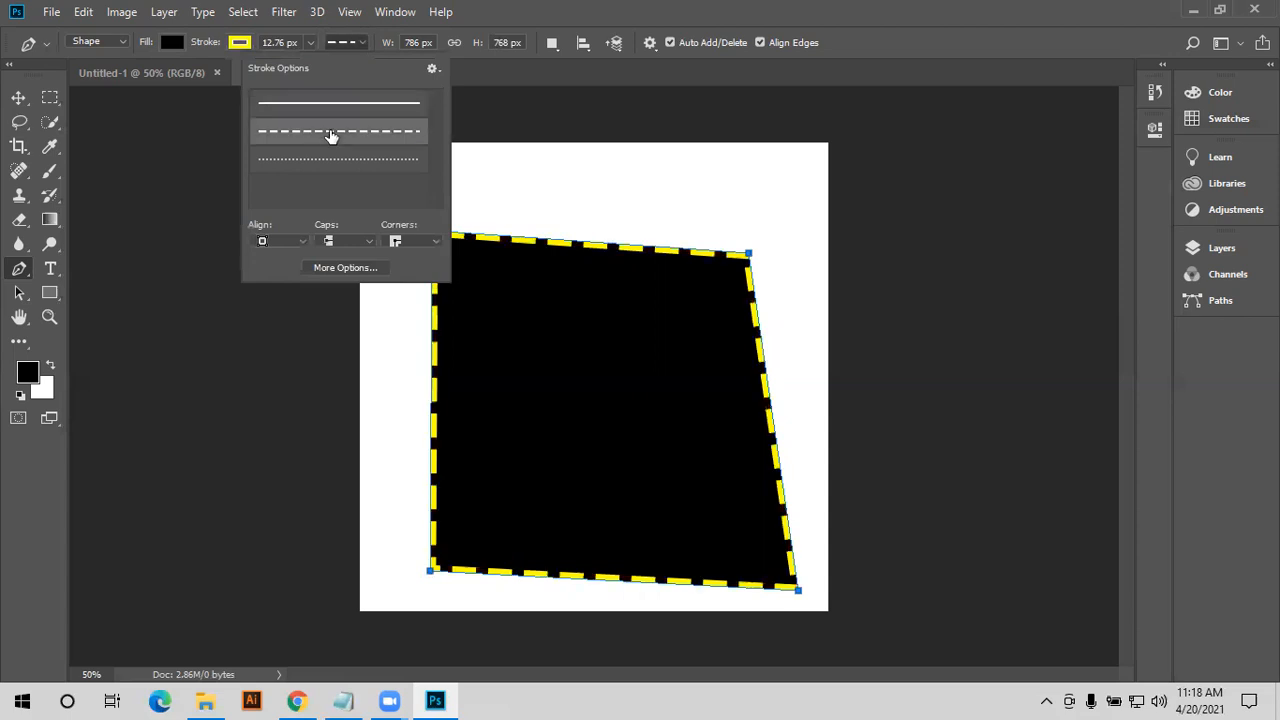
left_click(317, 160)
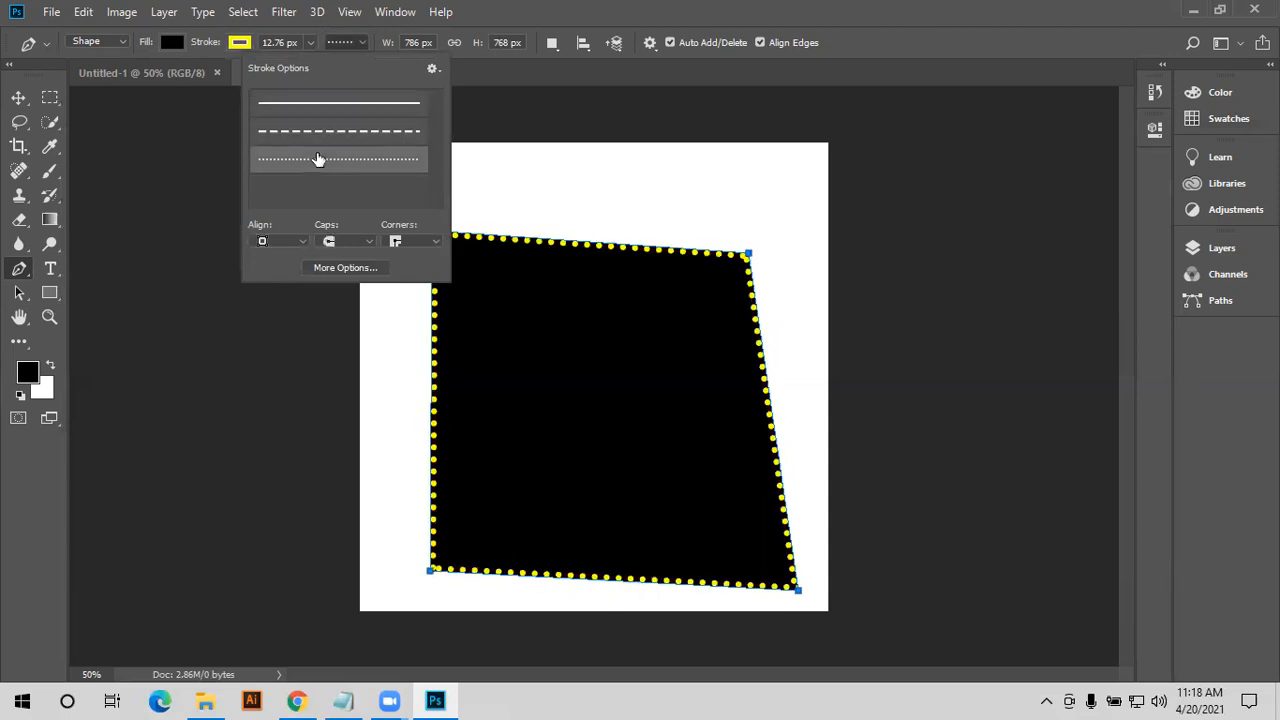
- Try center and outside alignment for the dotted stroke, and return it to inside alignment
left_click(303, 241)
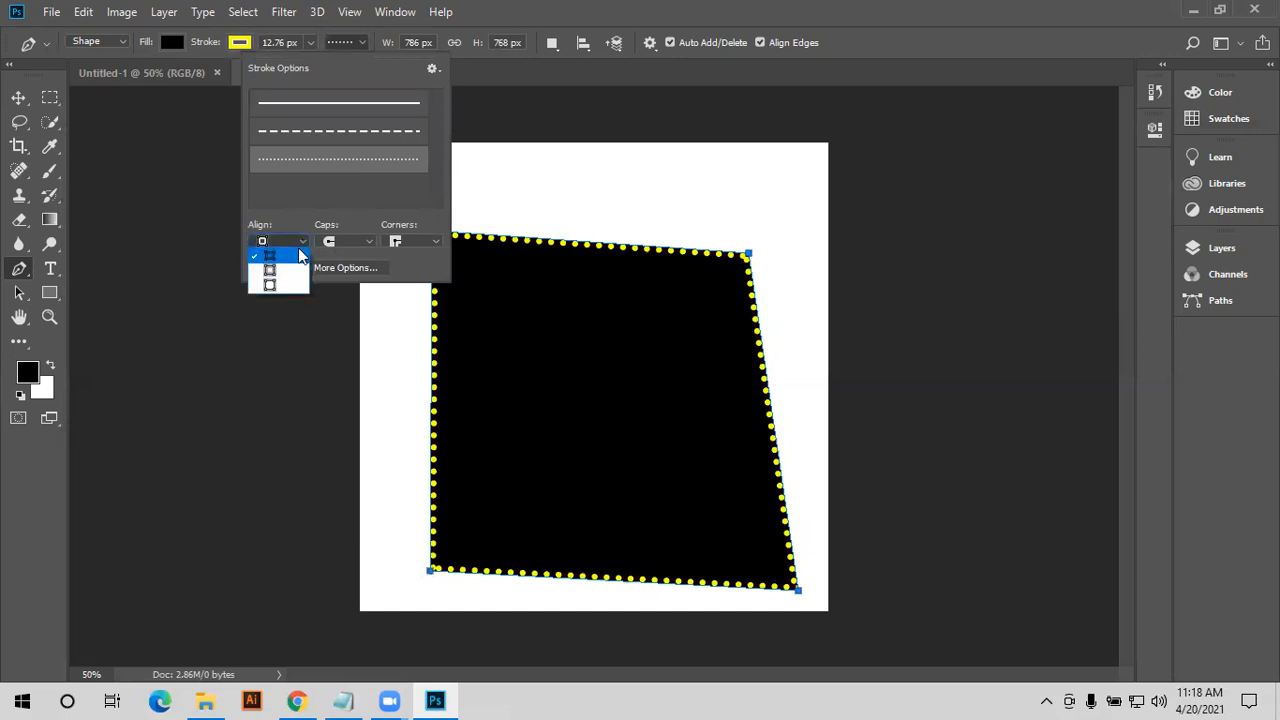
left_click(281, 266)
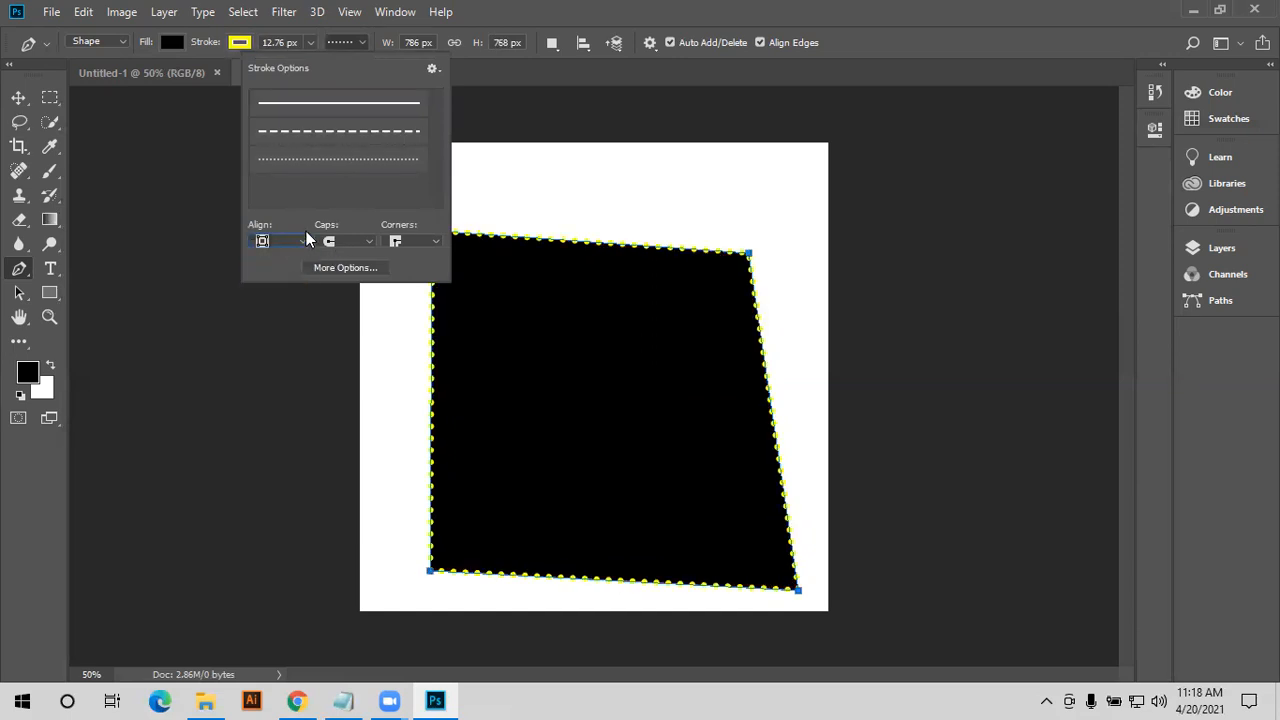
left_click(304, 241)
left_click(282, 282)
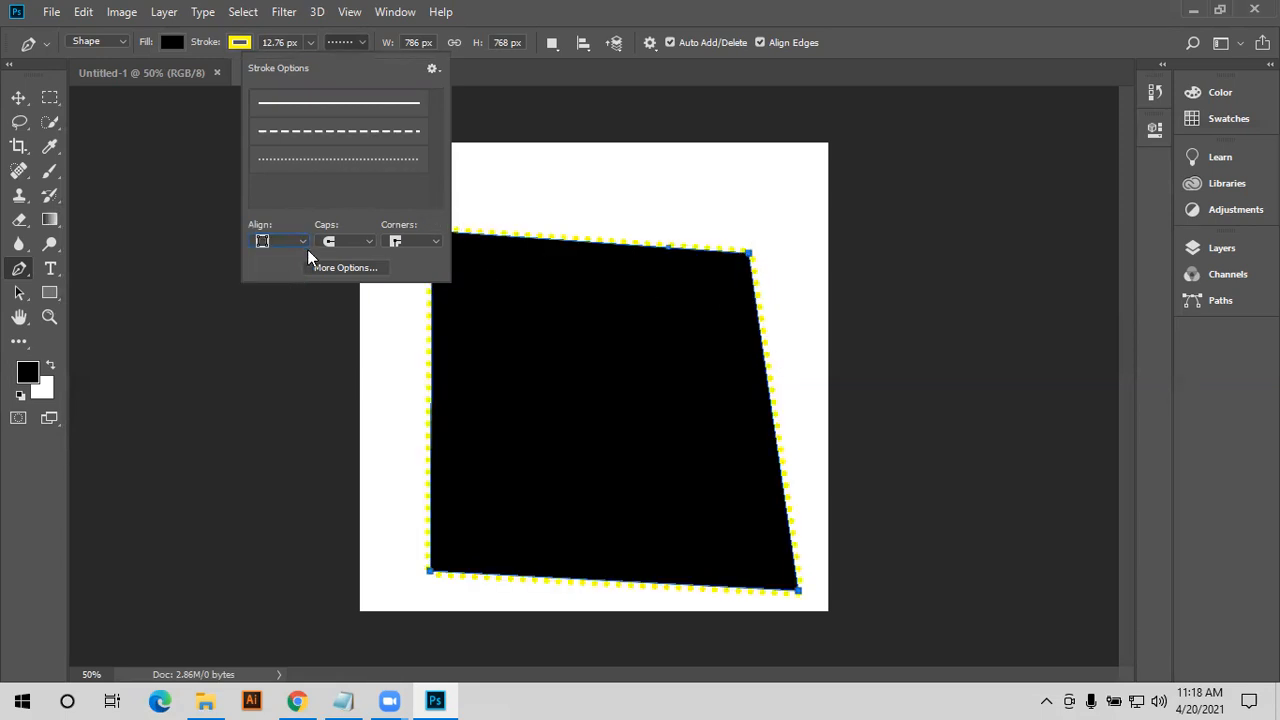
left_click(289, 245)
left_click(281, 242)
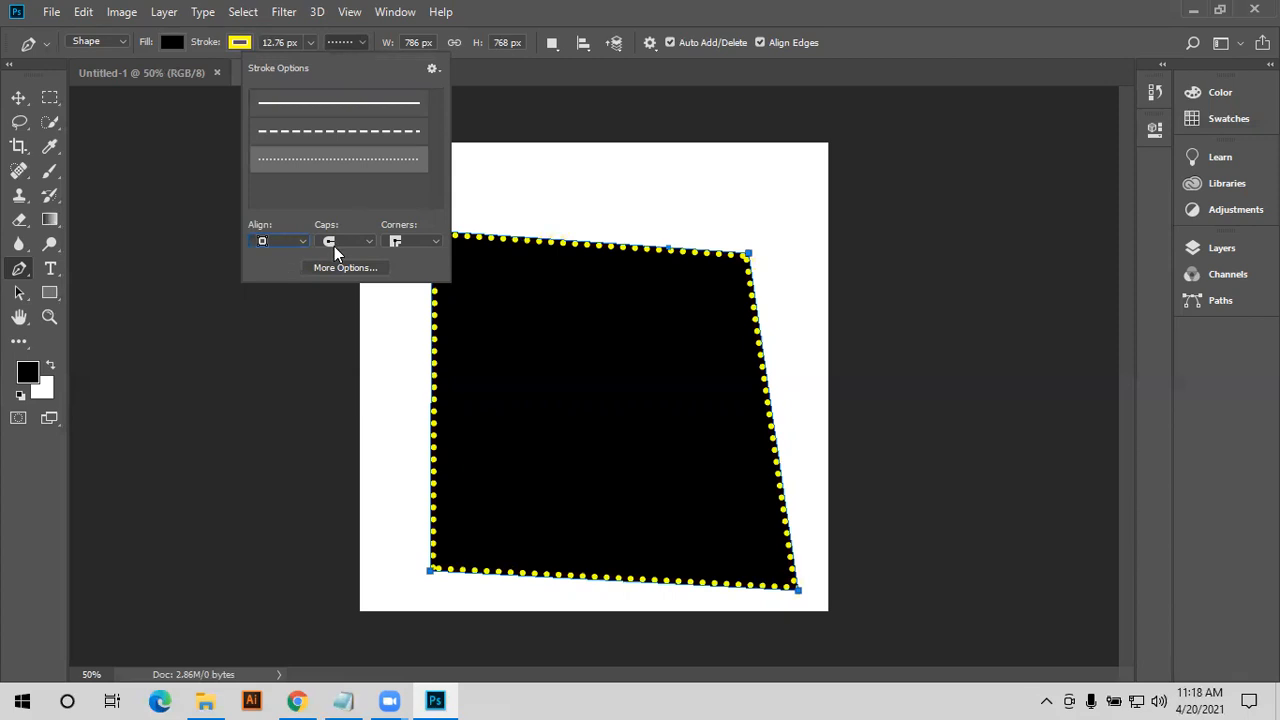
- Set the shape's stroke back to the solid line style
left_click(371, 242)
left_click(365, 248)
left_click(359, 104)
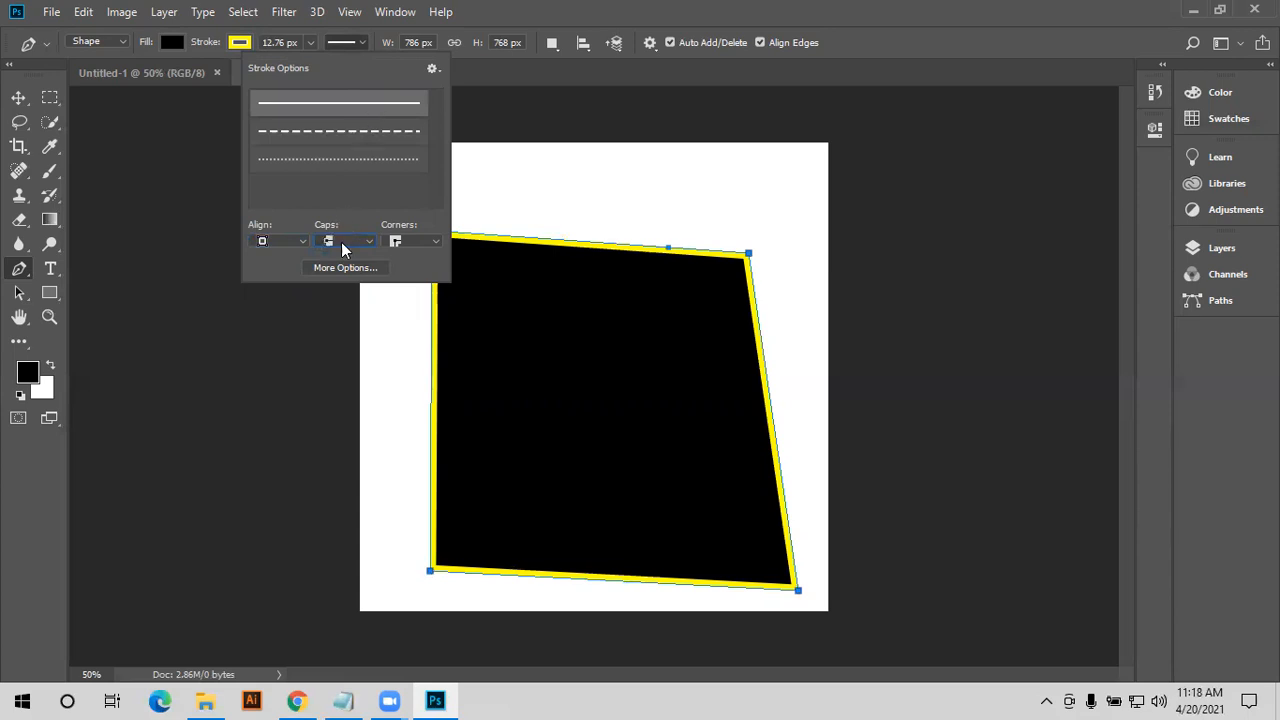
- Try round caps on the solid stroke, switch back to butt caps, and set the stroke's corners to round
left_click(369, 242)
left_click(347, 272)
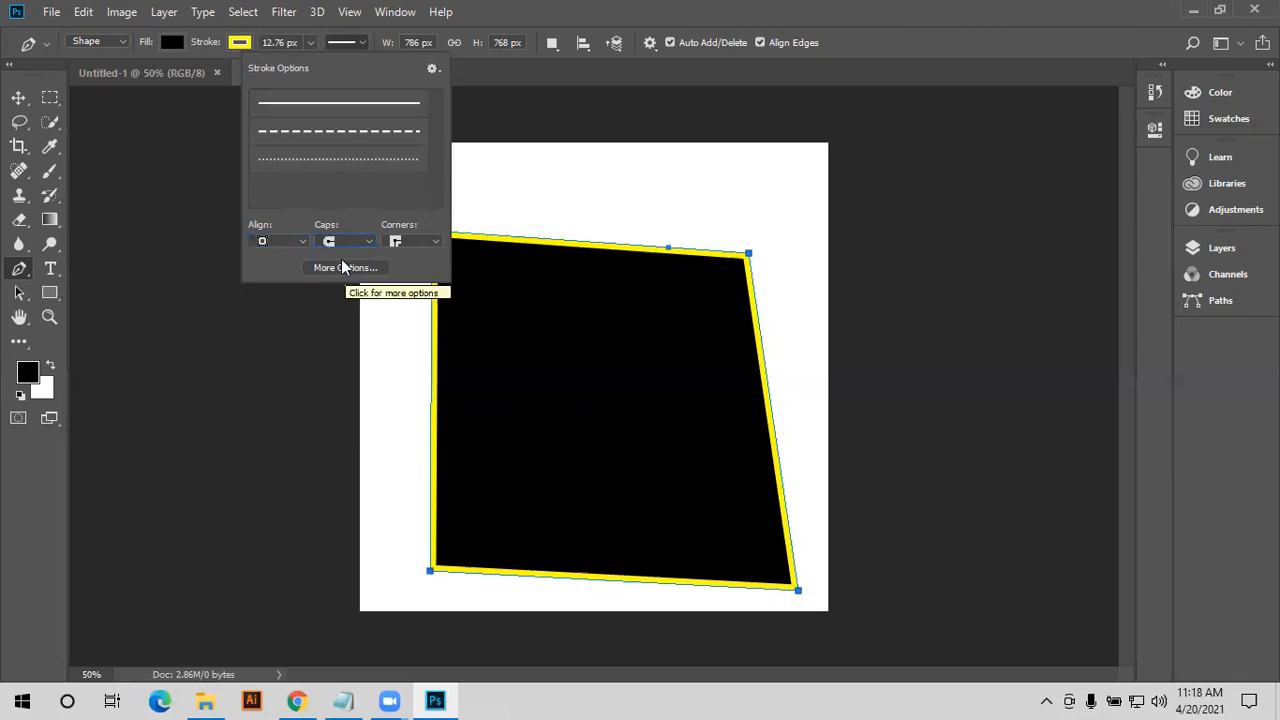
left_click(343, 242)
left_click(329, 284)
left_click(346, 241)
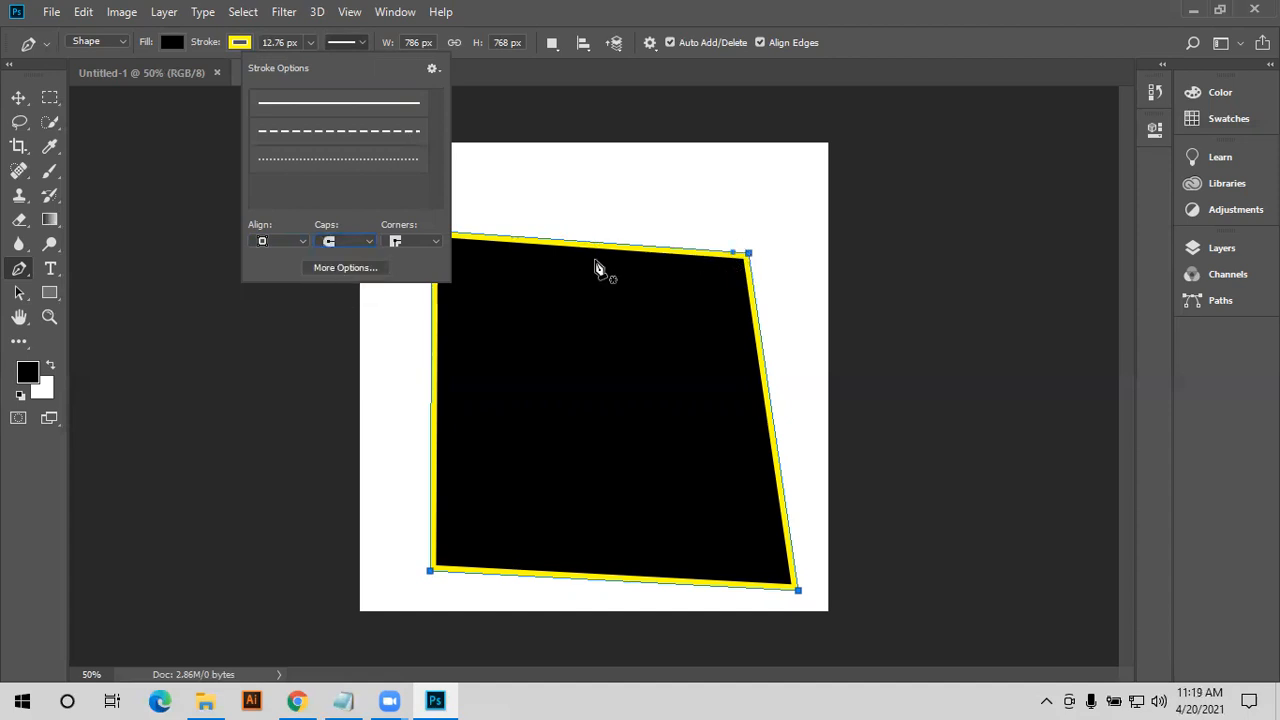
left_click(345, 244)
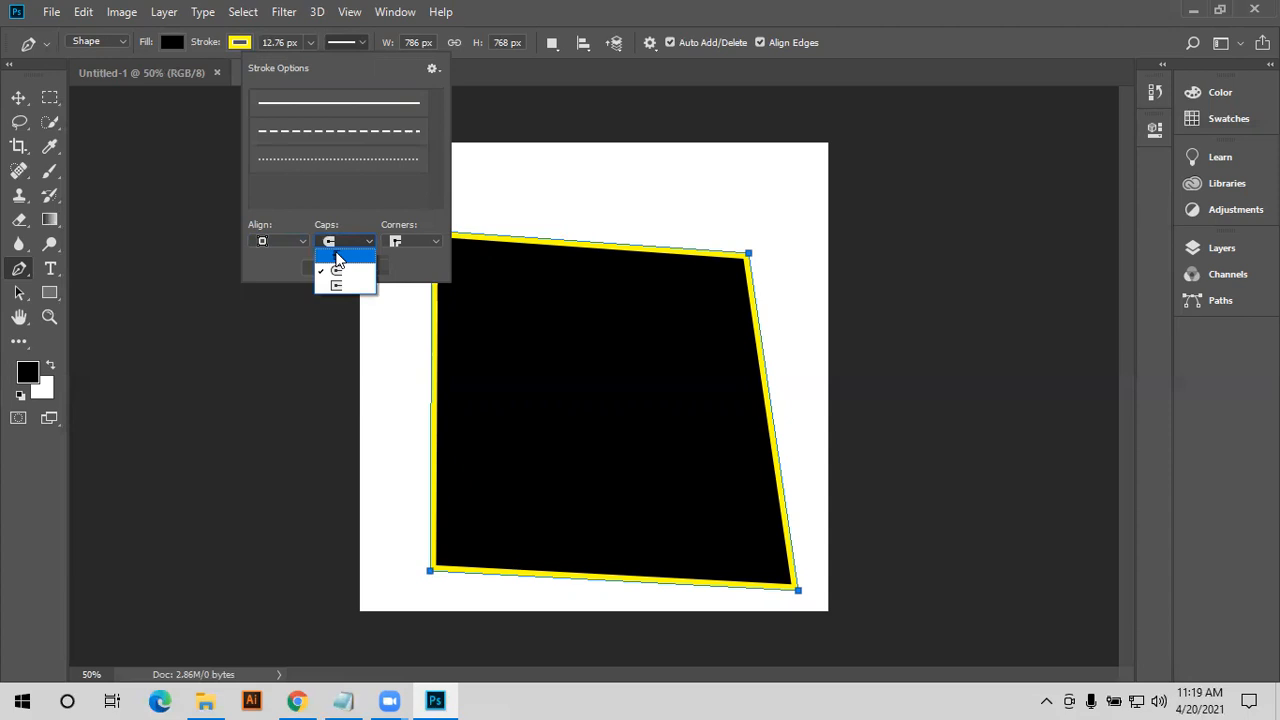
left_click(337, 258)
left_click(420, 243)
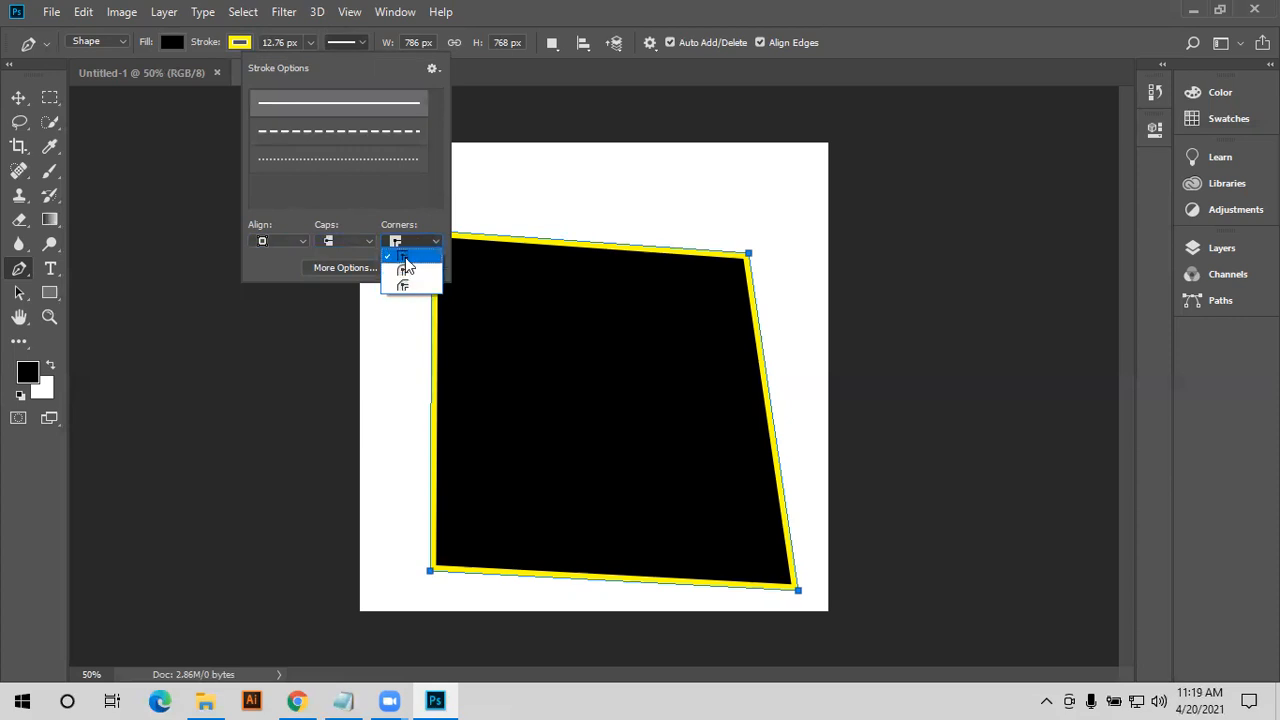
left_click(401, 272)
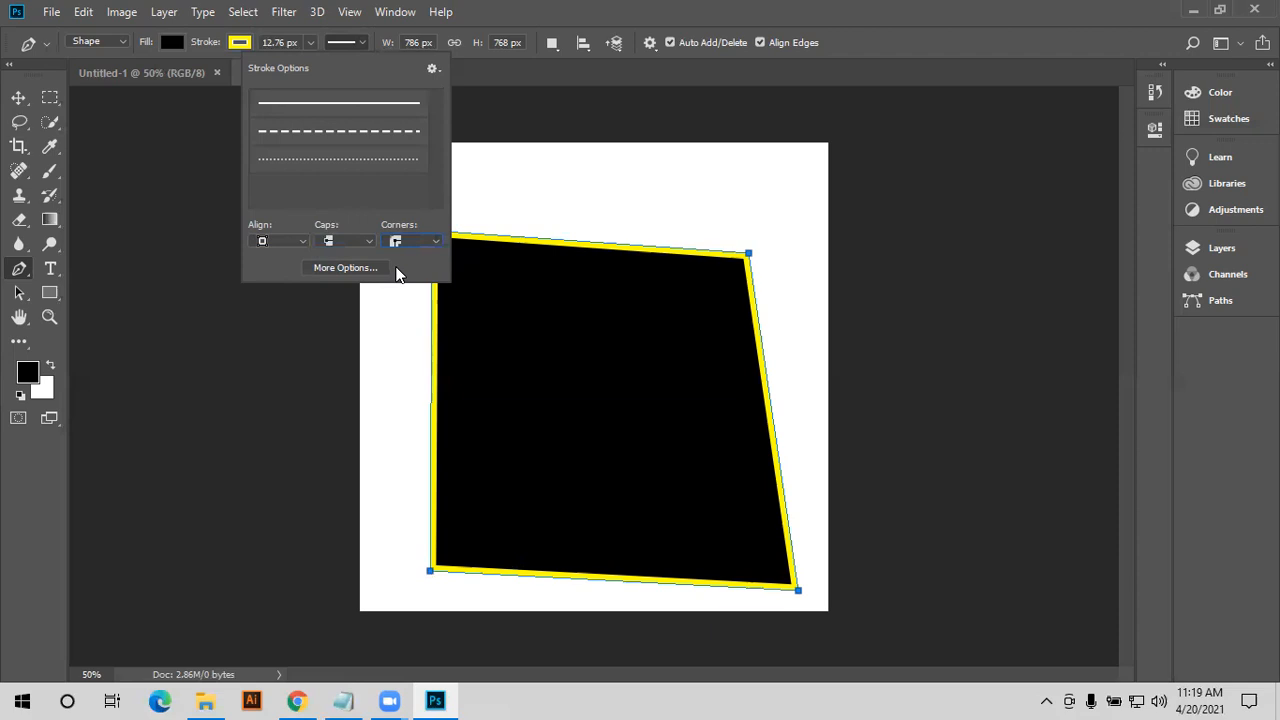
- Deselect the yellow-outlined shape to view it without its path, and delete the Shape 1 layer
left_click(25, 99)
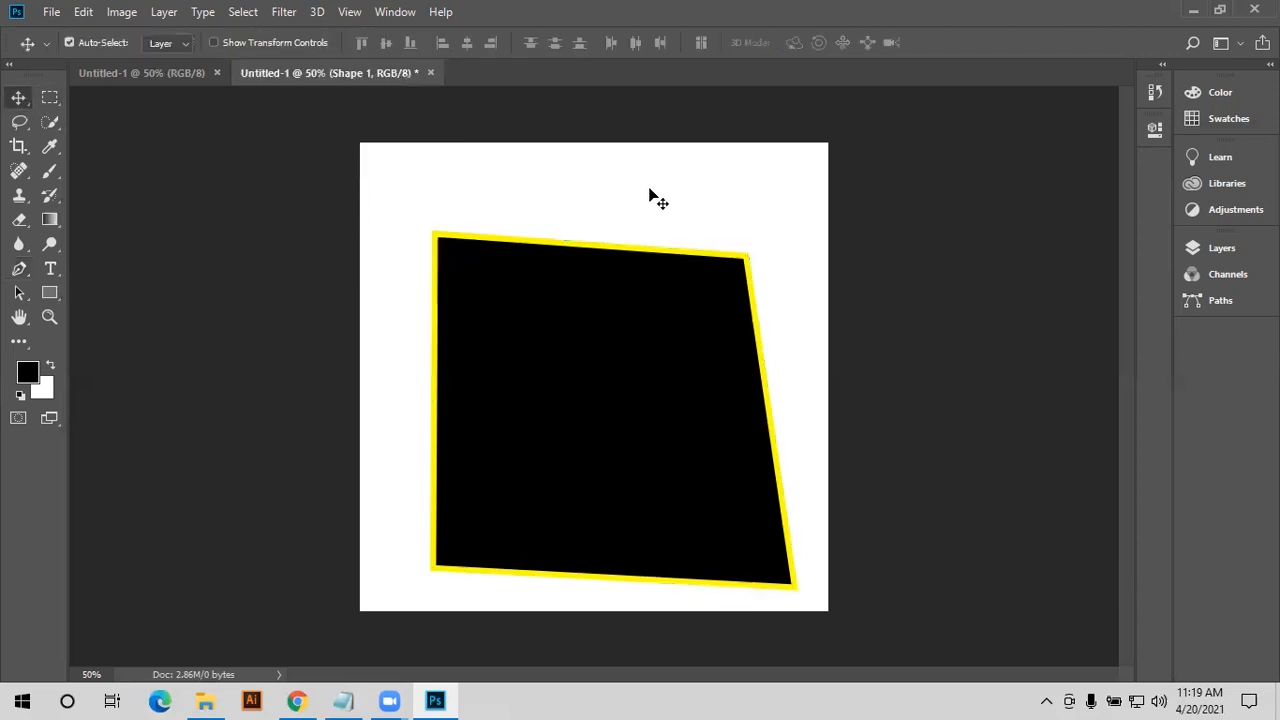
left_click(649, 191)
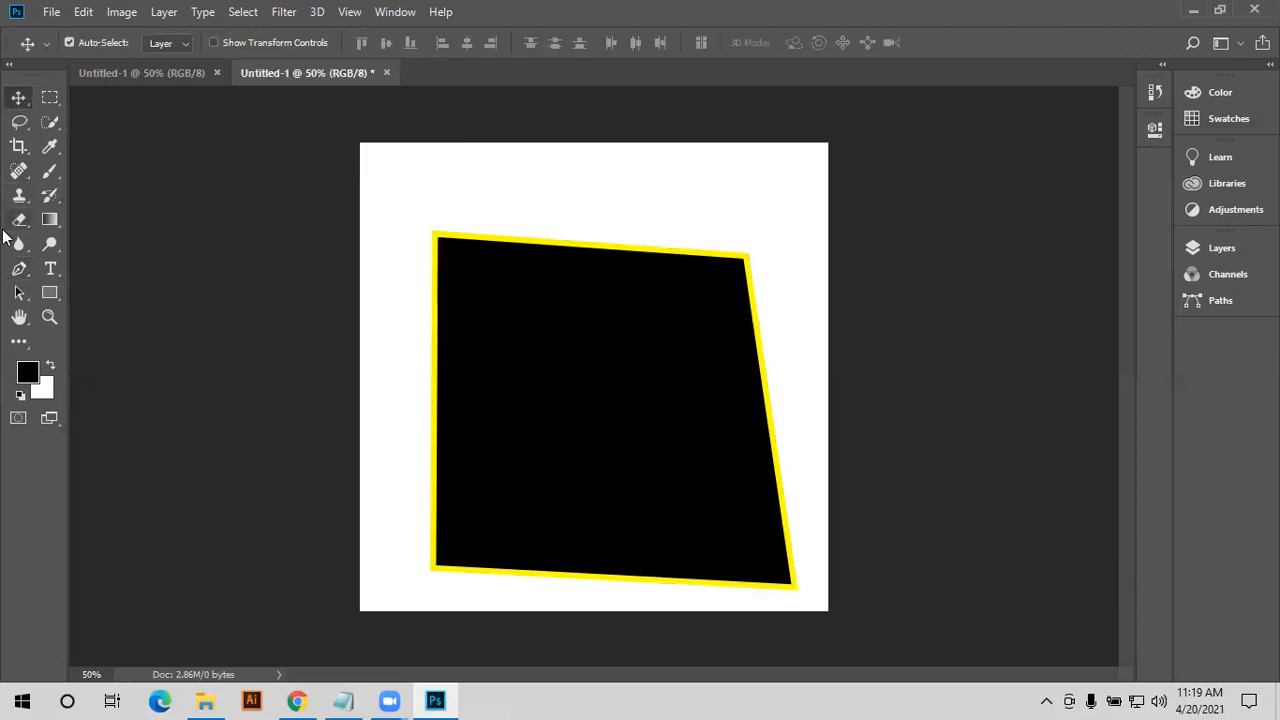
left_click(24, 270)
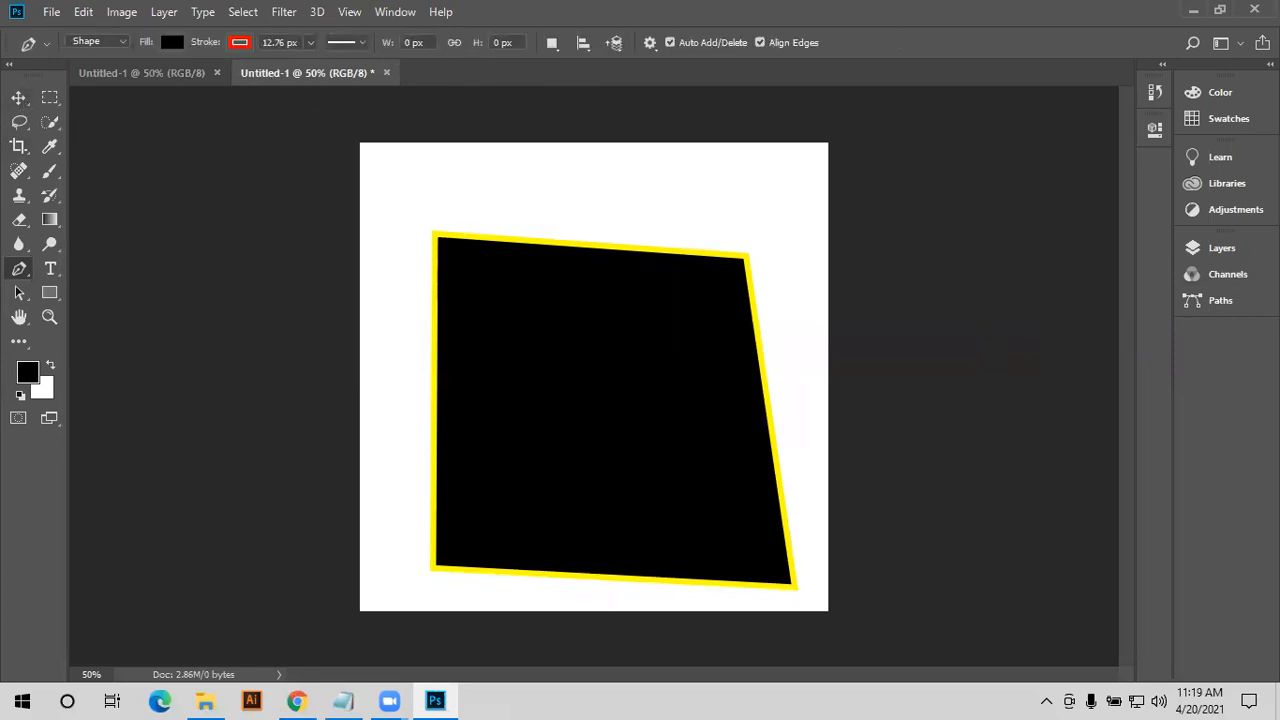
left_click(1220, 248)
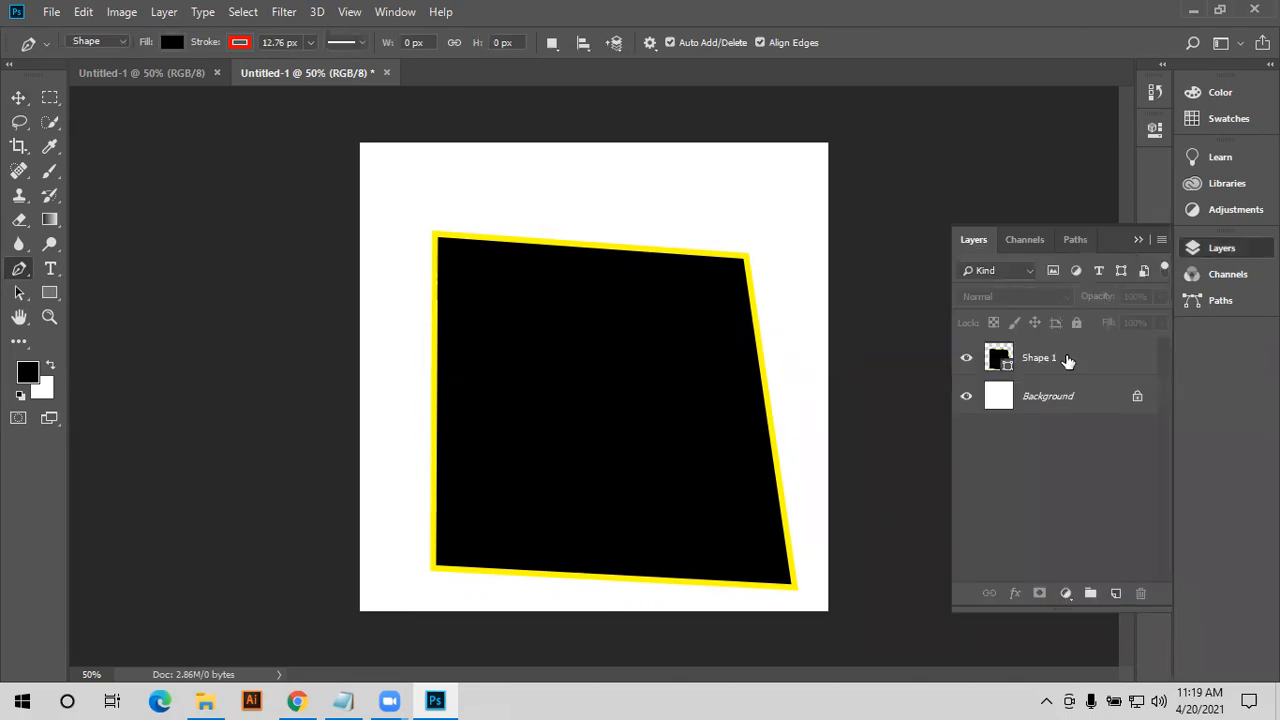
left_click(1058, 359)
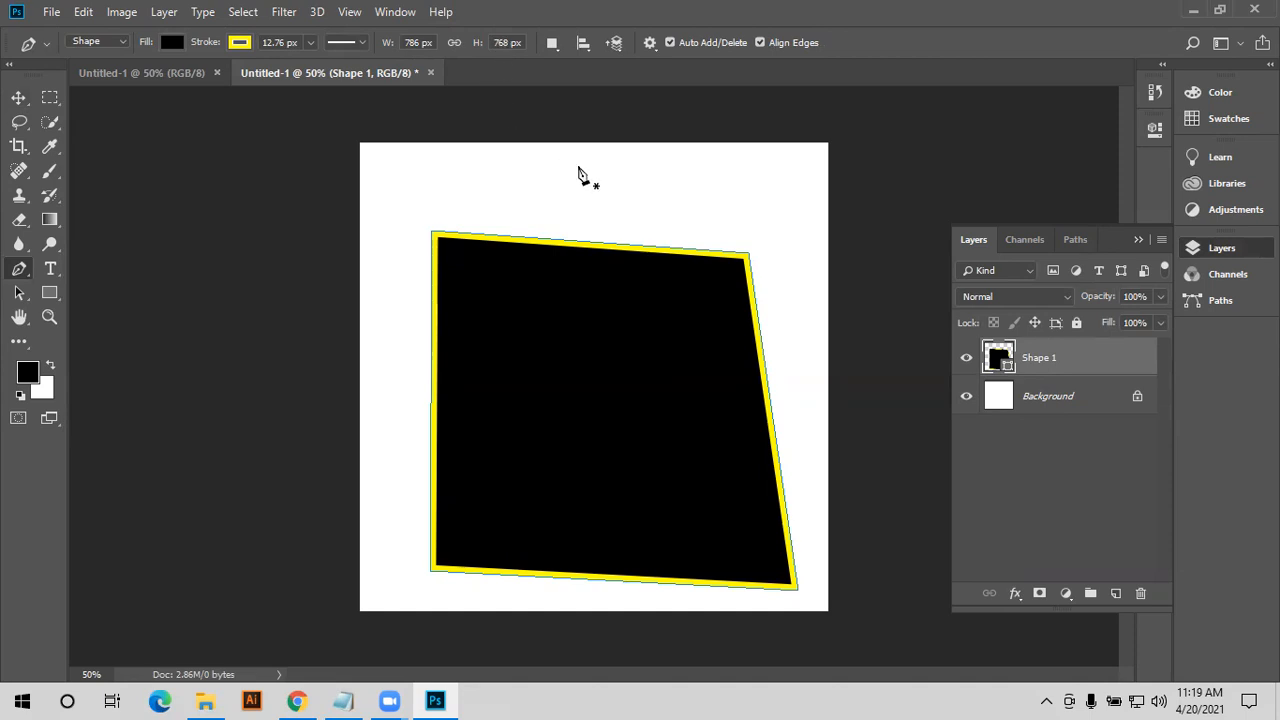
key("Delete")
- Draw a closed black rectangle with a red stroke, about 598 by 322 px, in the upper part of the canvas with the Pen tool
left_click(416, 218)
left_click(694, 219)
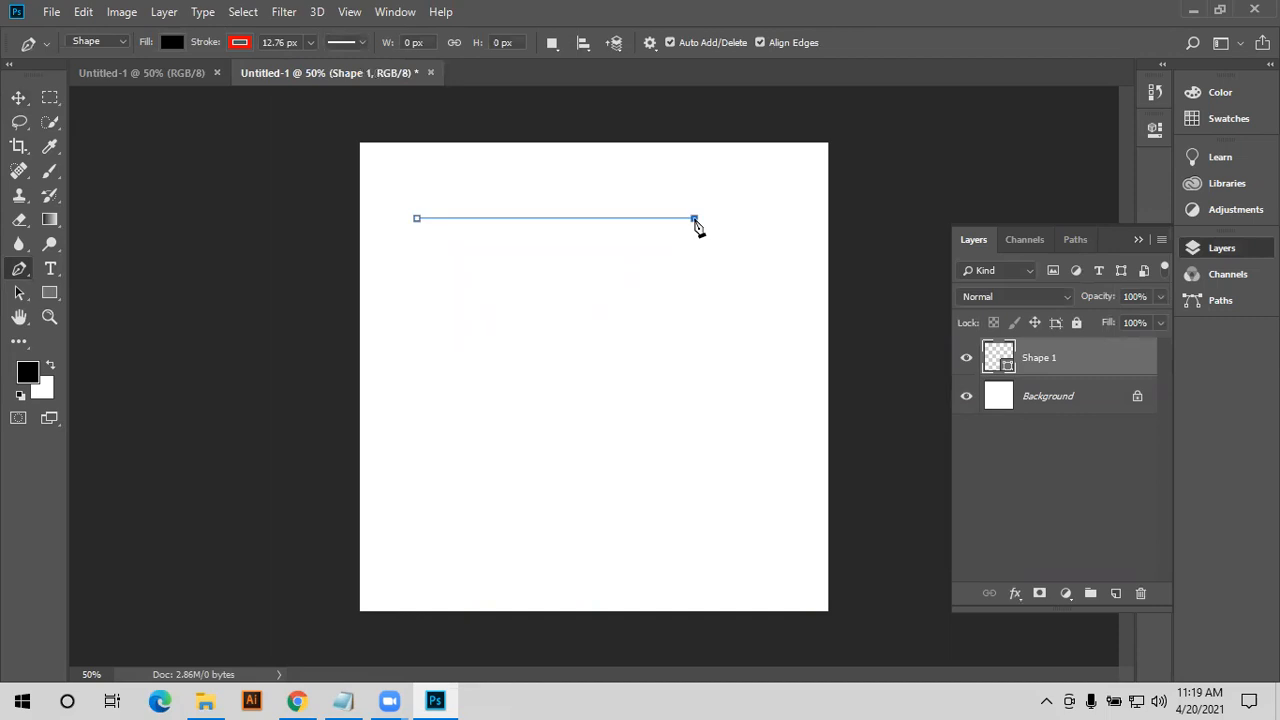
left_click(694, 368)
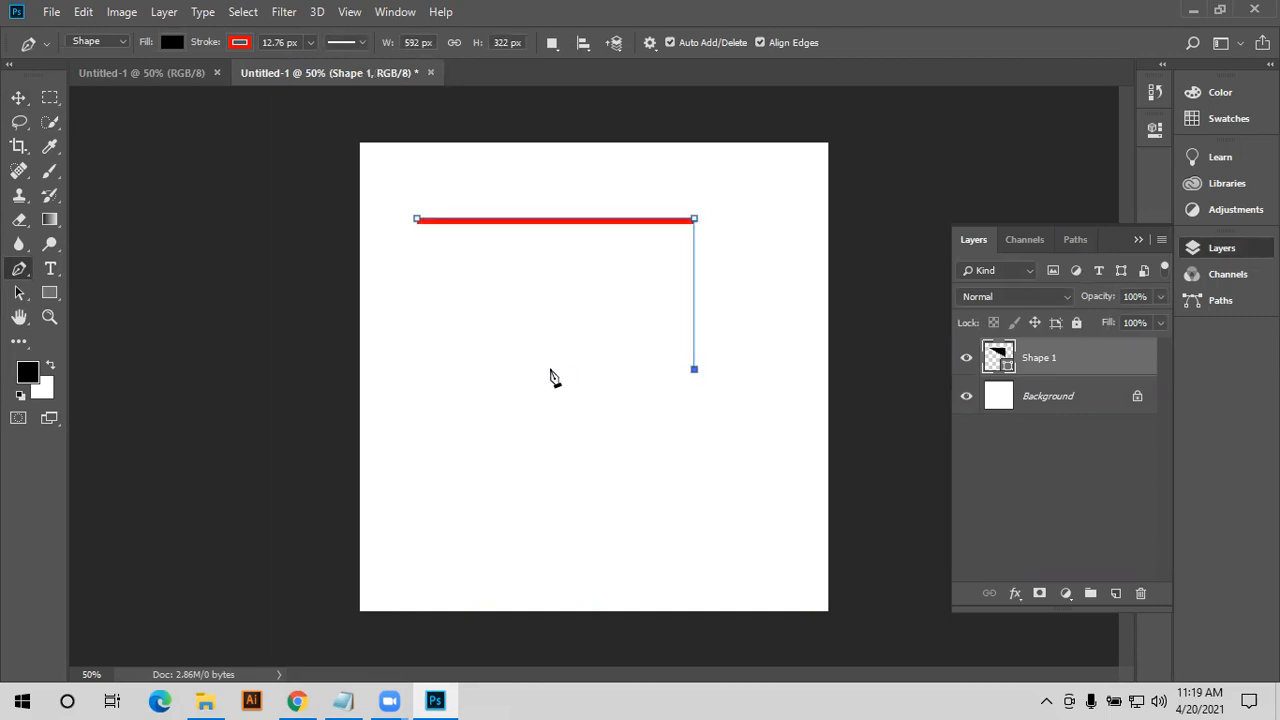
left_click(414, 368)
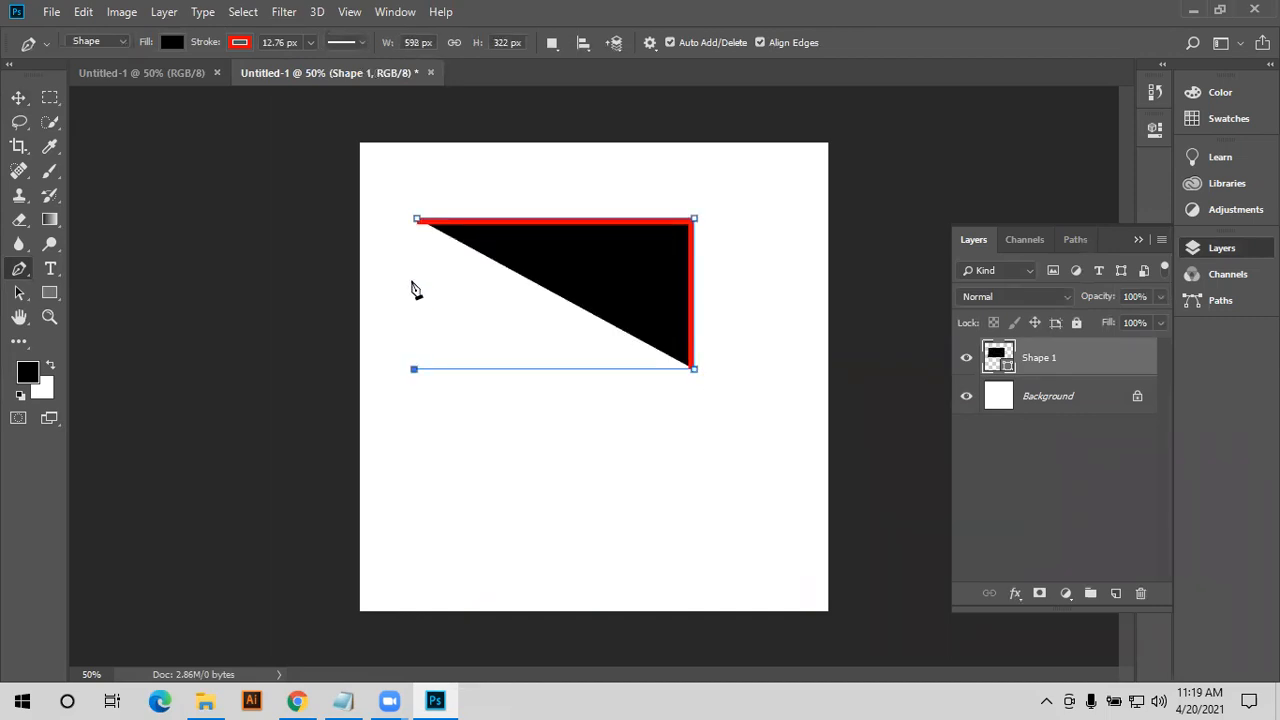
left_click(417, 220)
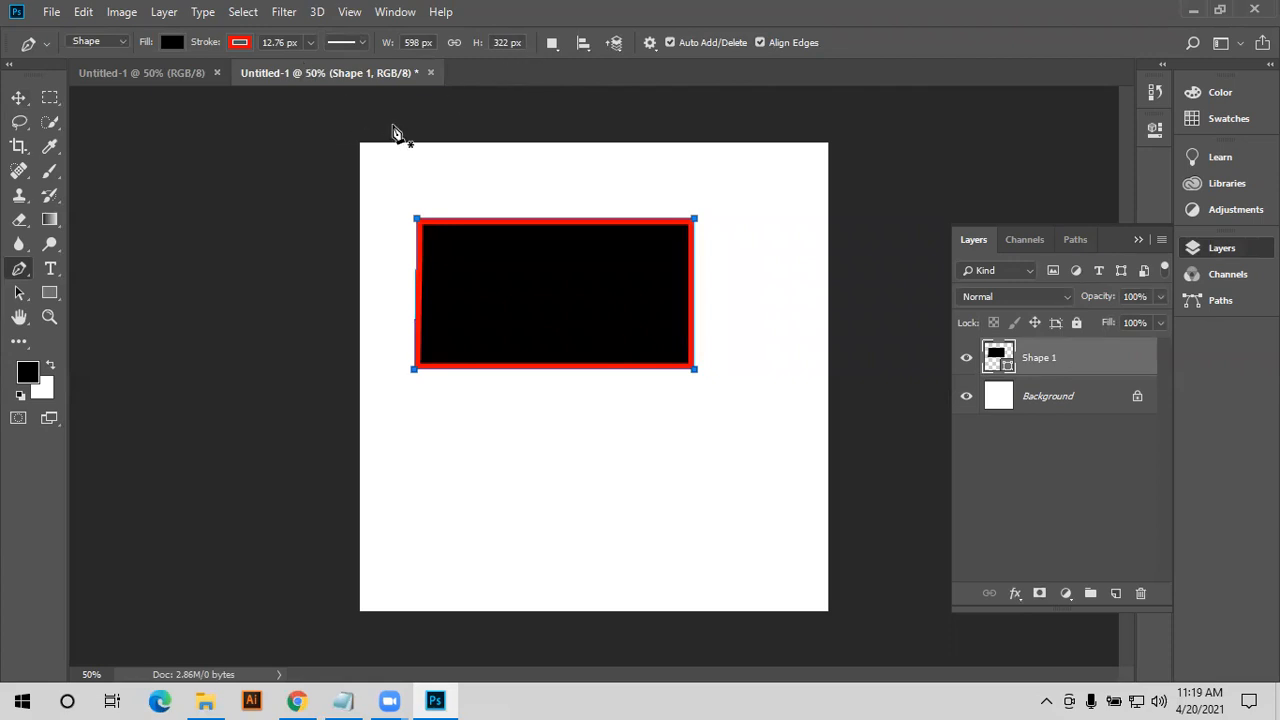
- Compare the Pen tool's path operations with the selection modes of the Rectangular Marquee tool
left_click(550, 43)
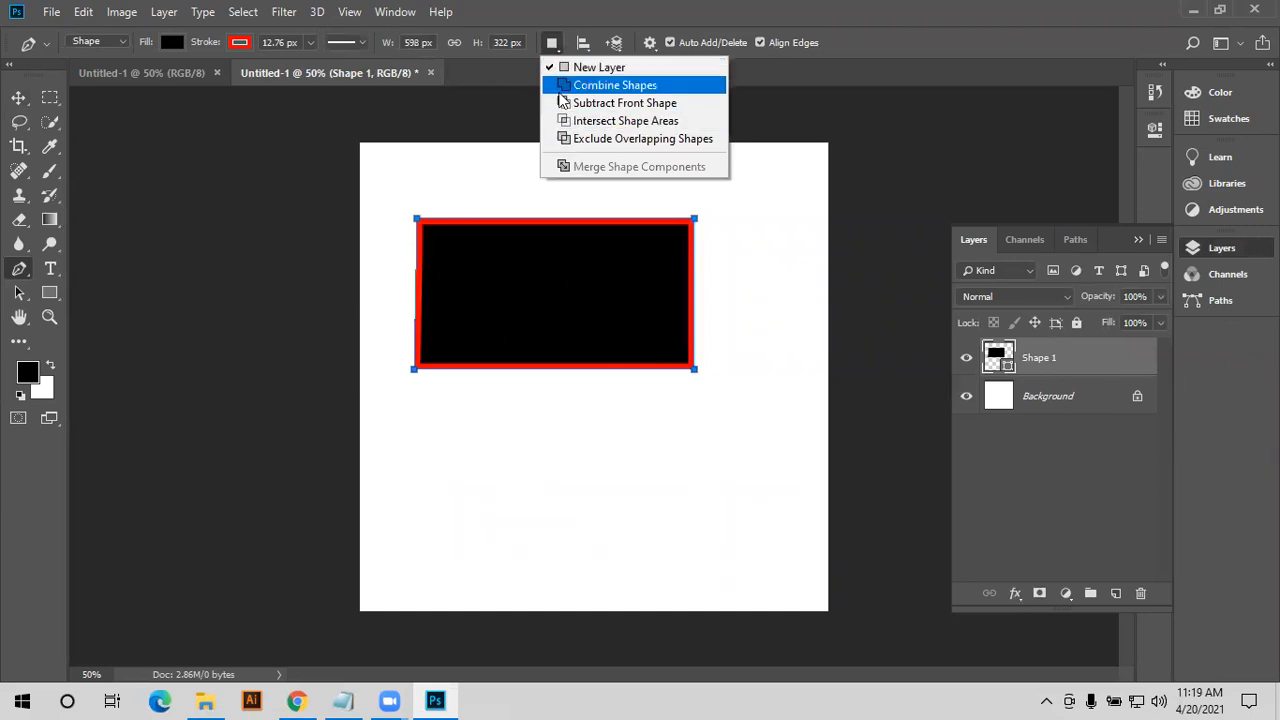
left_click(48, 97)
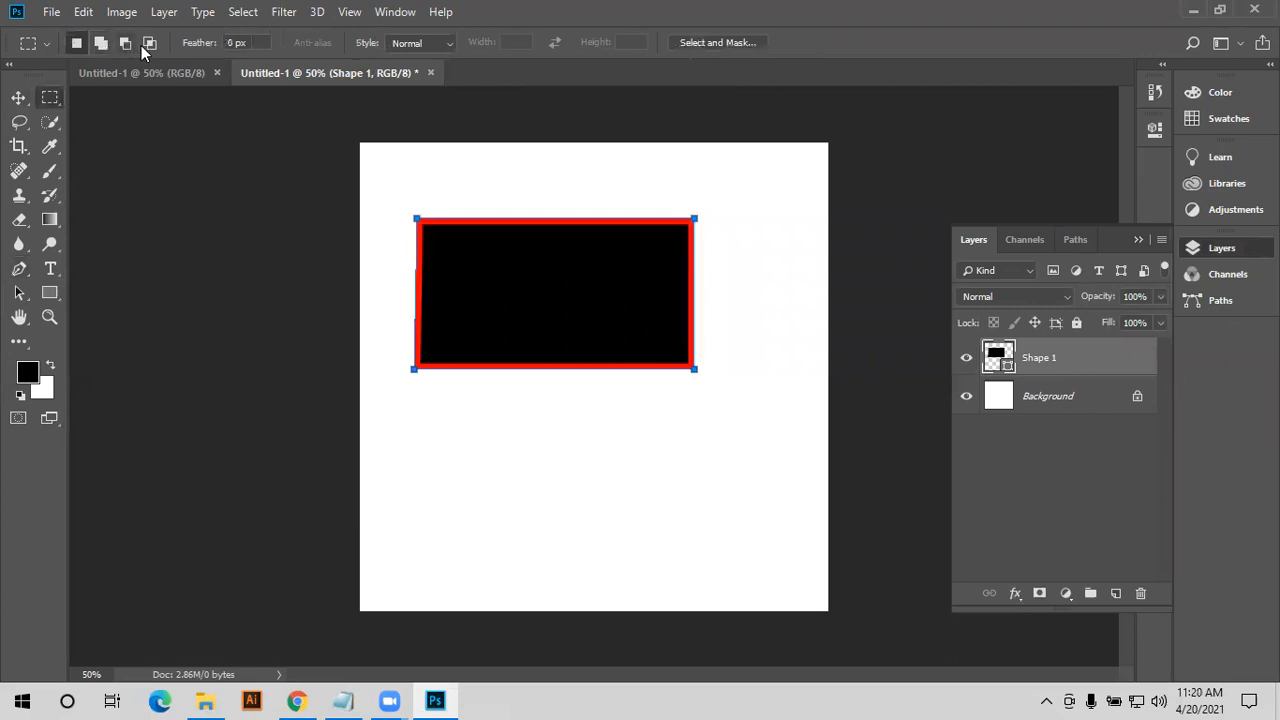
left_click(16, 272)
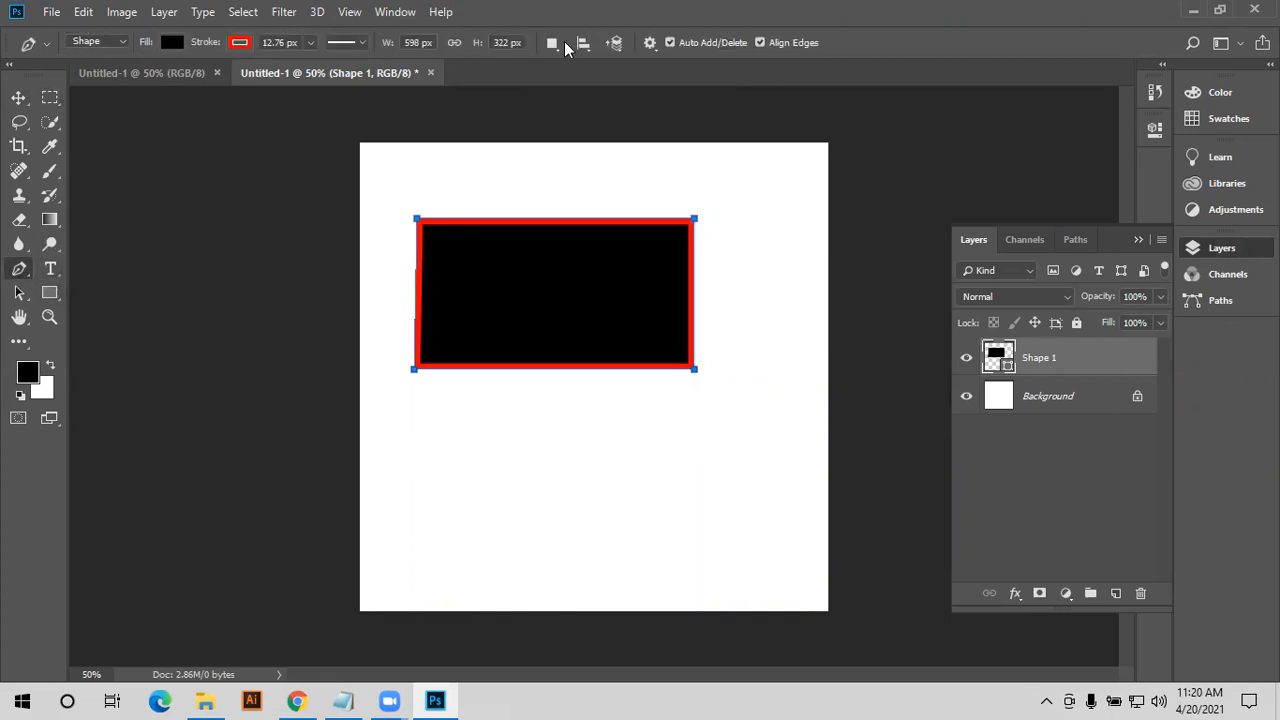
left_click(551, 45)
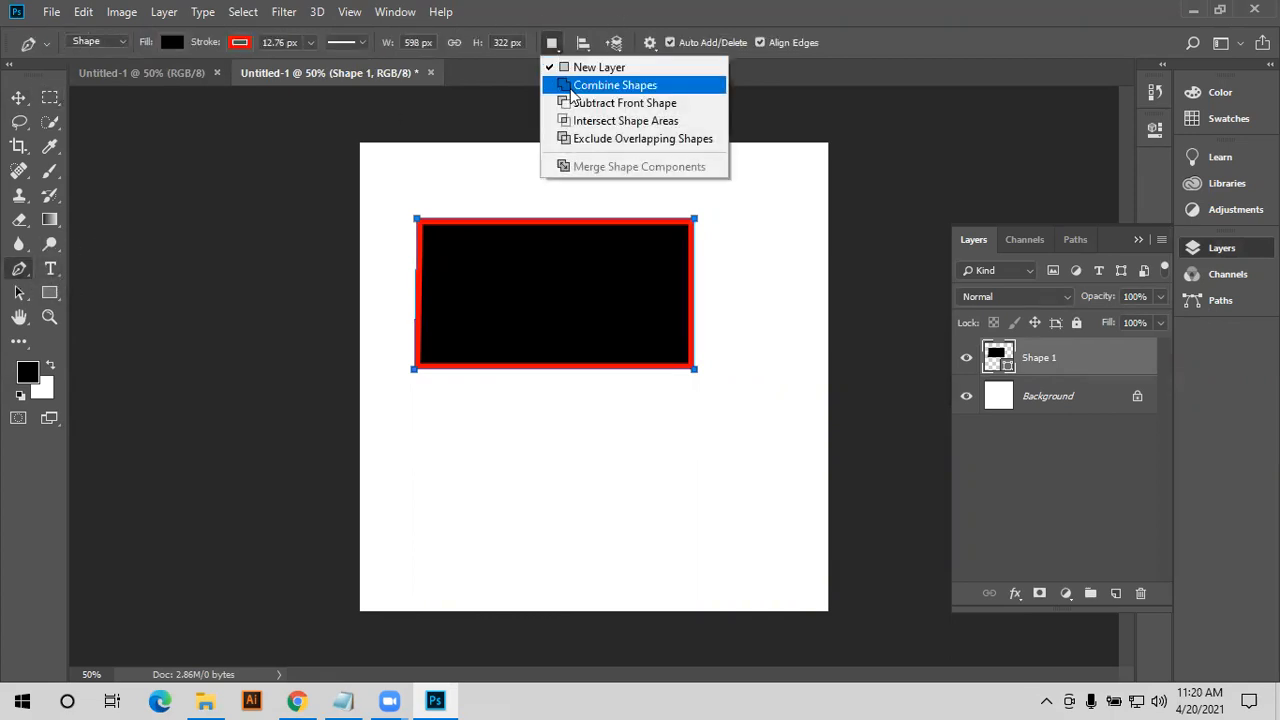
left_click(442, 419)
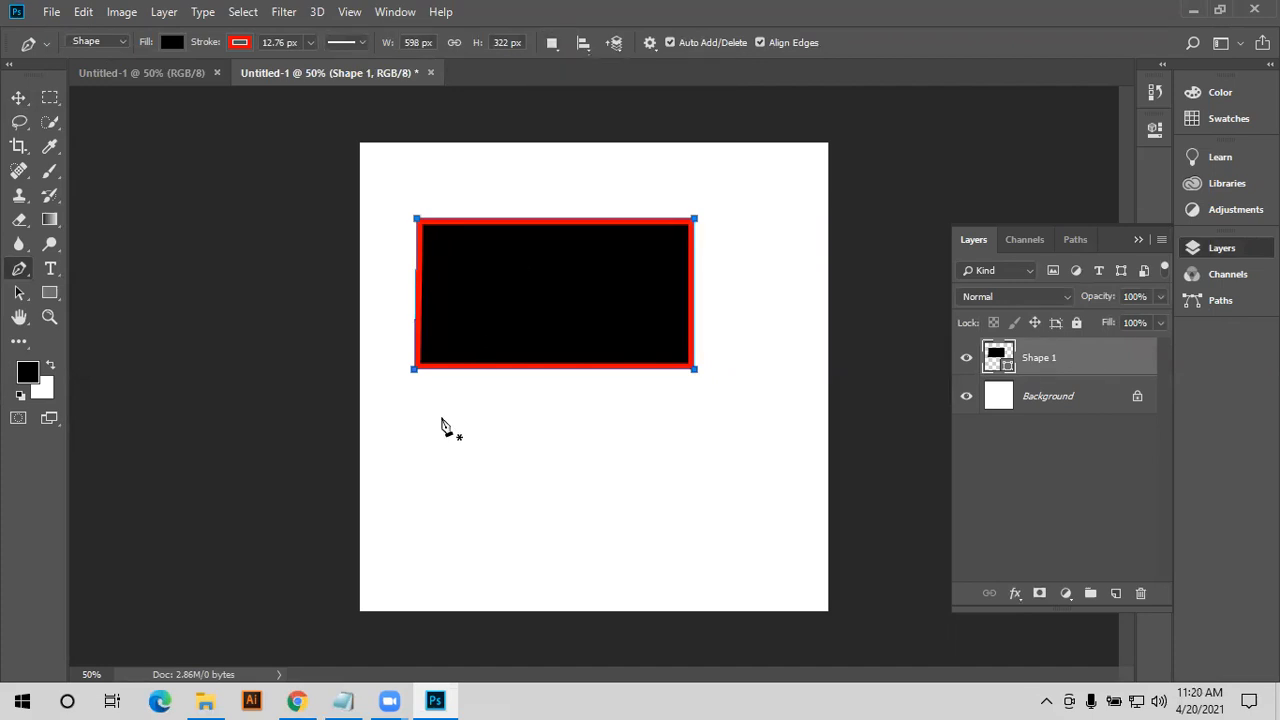
- Draw a closed triangle about 632 by 208 px below the rectangle as a new shape layer
left_click(452, 524)
left_click(749, 491)
left_click(657, 427)
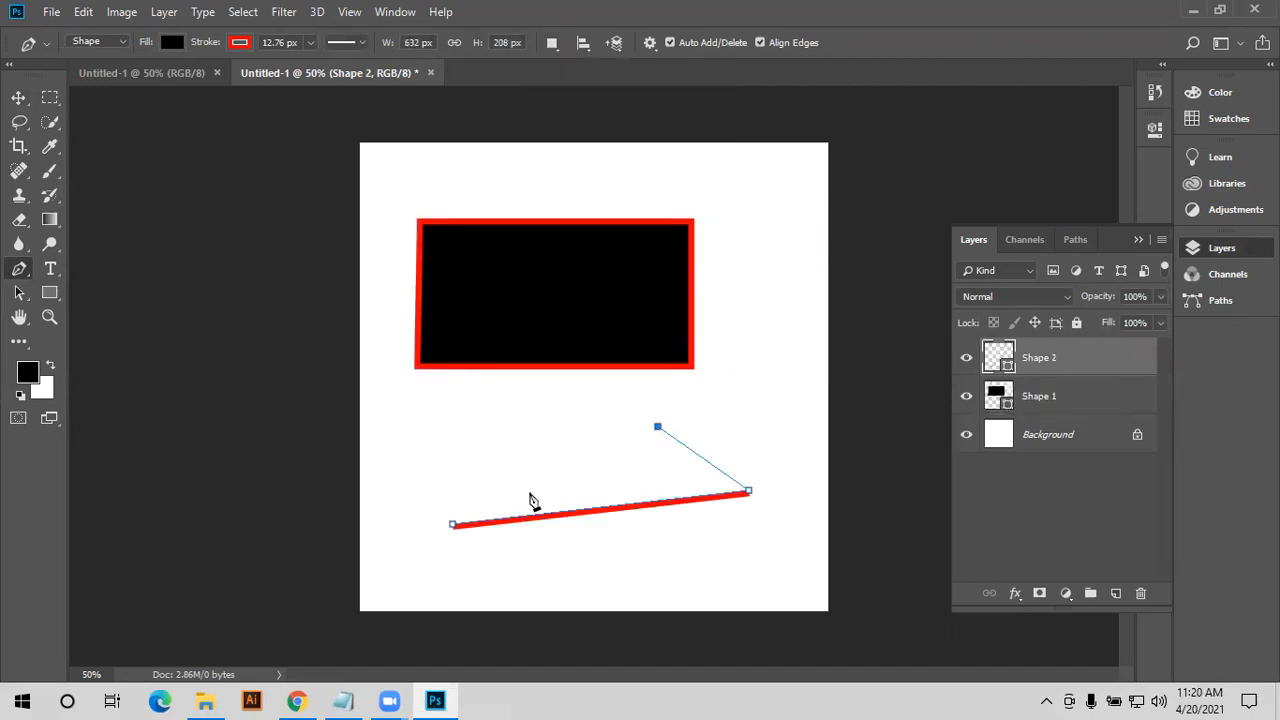
left_click(454, 526)
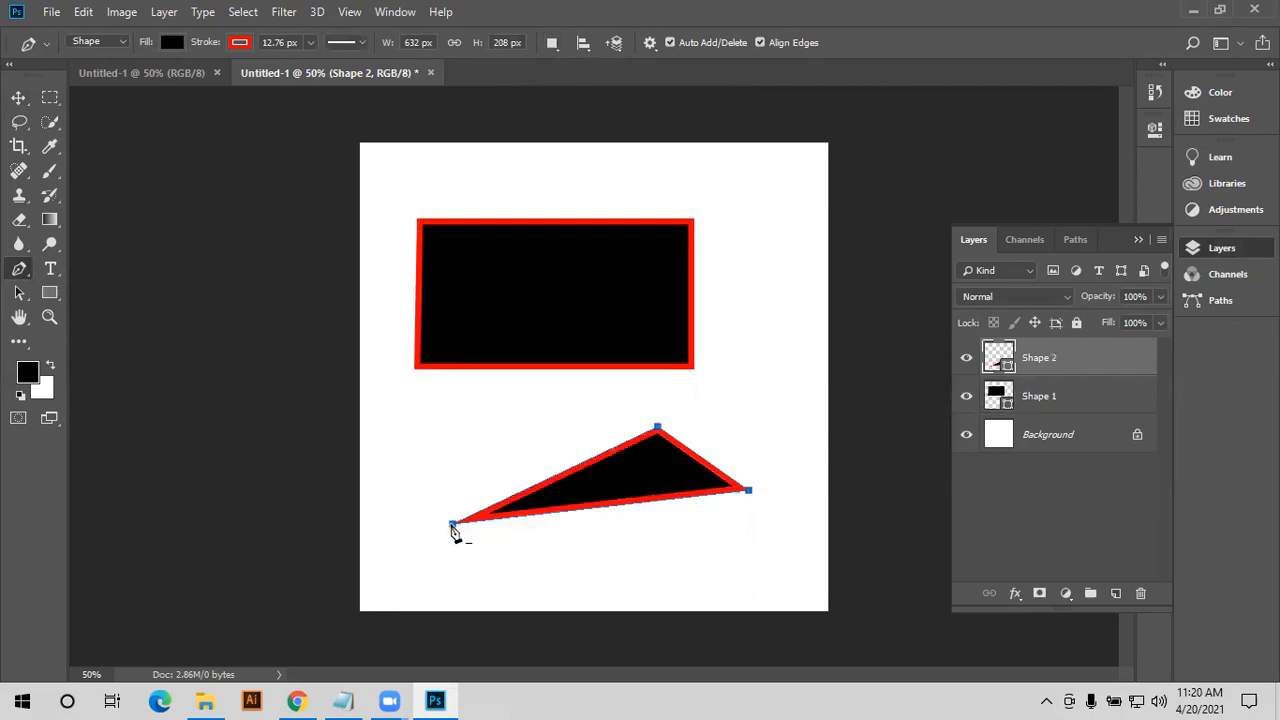
- Set the path operation to Combine Shapes and draw a closed four-sided shape overlapping the triangle's lower edge on the Shape 2 layer
left_click(552, 44)
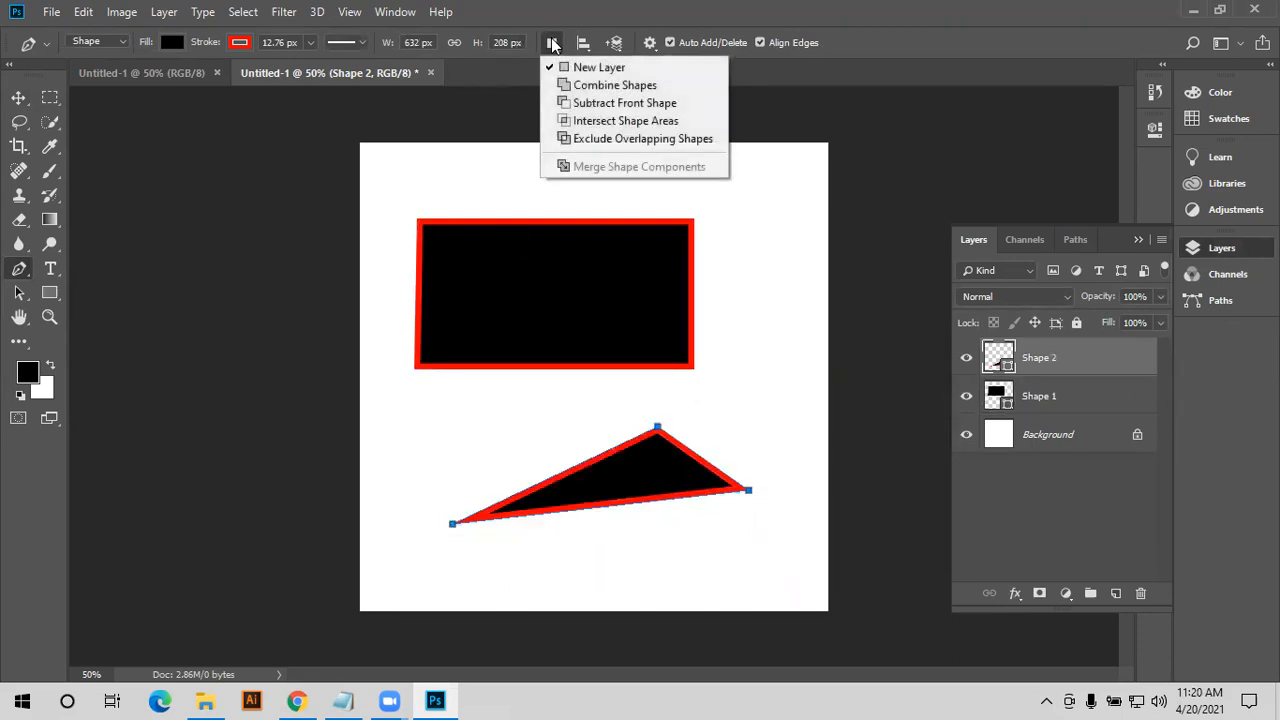
left_click(582, 88)
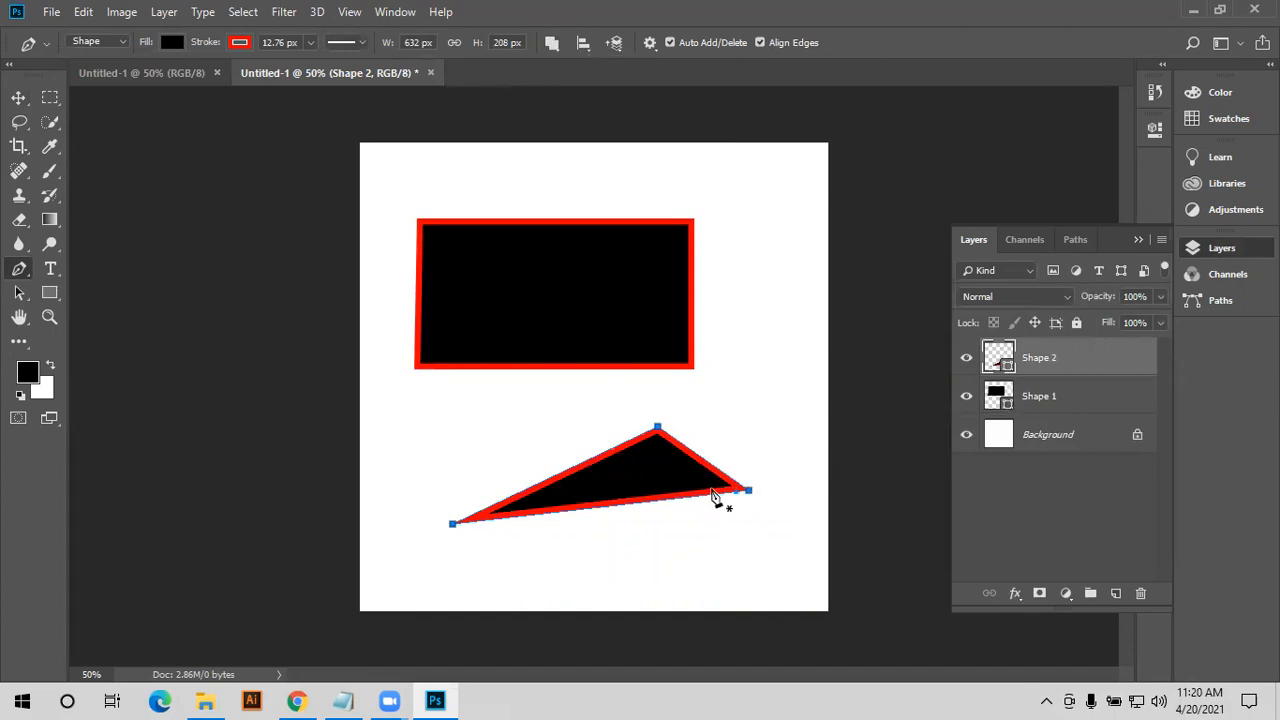
left_click_drag(671, 484, 732, 568)
left_click_drag(544, 594, 478, 546)
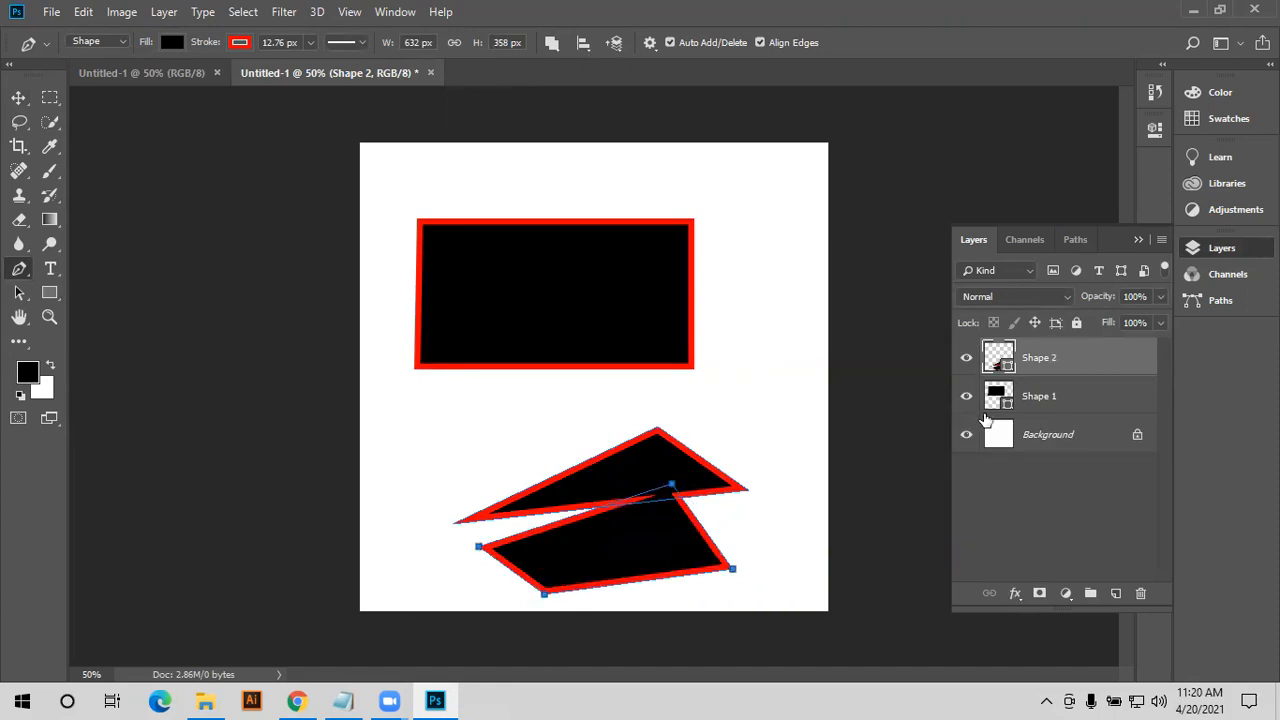
- Move the combined Shape 2 artwork slightly down and to the right
left_click(19, 98)
mouse_move(551, 500)
left_mouse_down()
mouse_move(543, 475)
mouse_move(600, 490)
mouse_move(560, 508)
left_mouse_up()
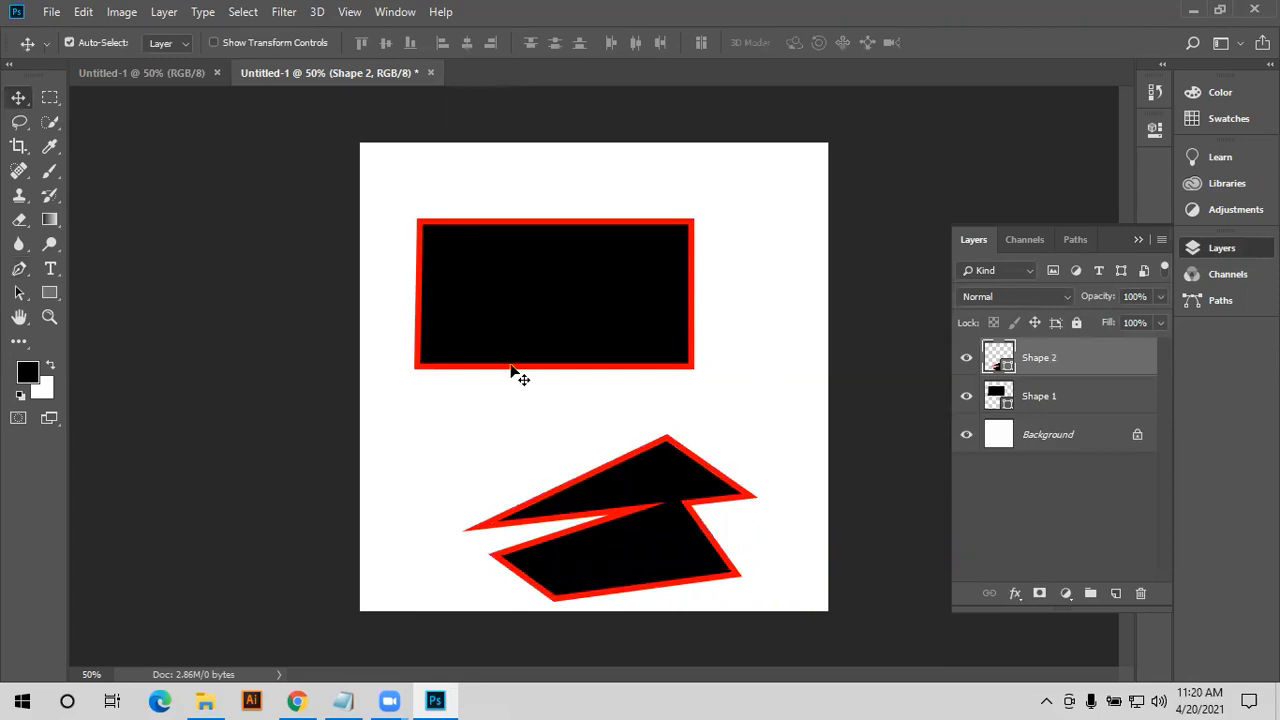
- Set the path operation to Subtract Front Shape and draw a closed six-sided shape covering the triangle on the Shape 2 layer
left_click(19, 268)
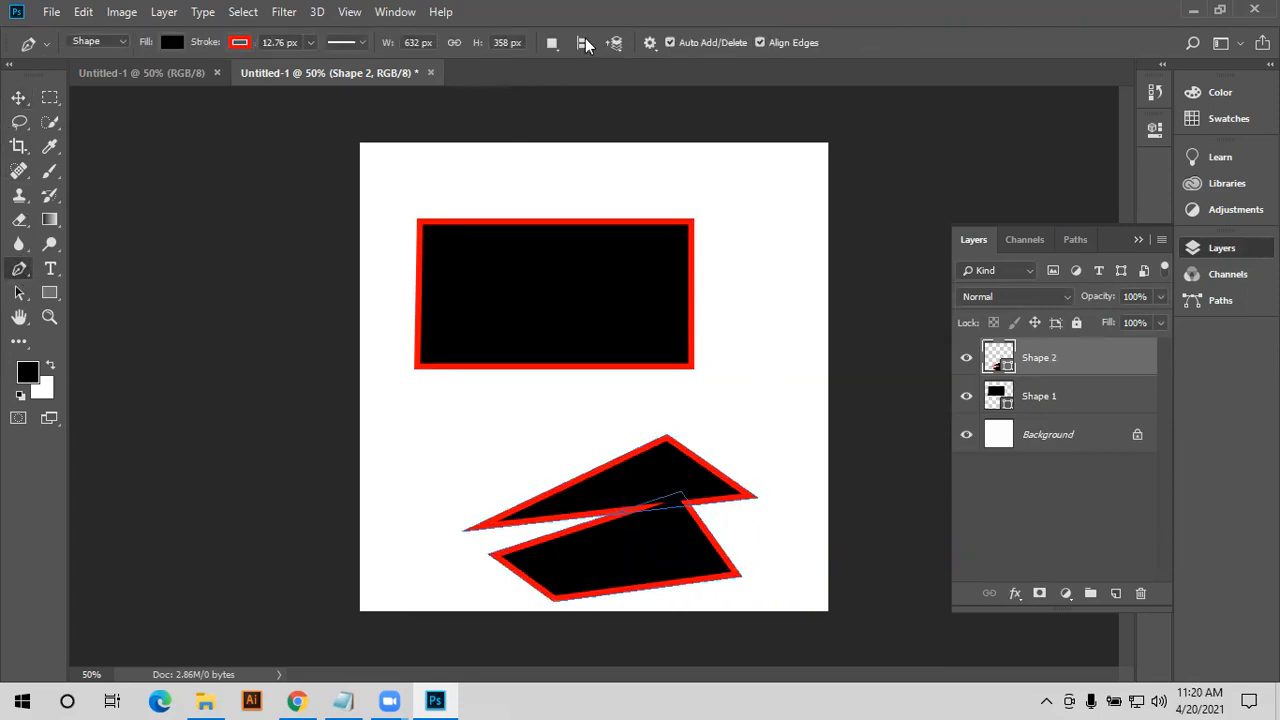
left_click(554, 44)
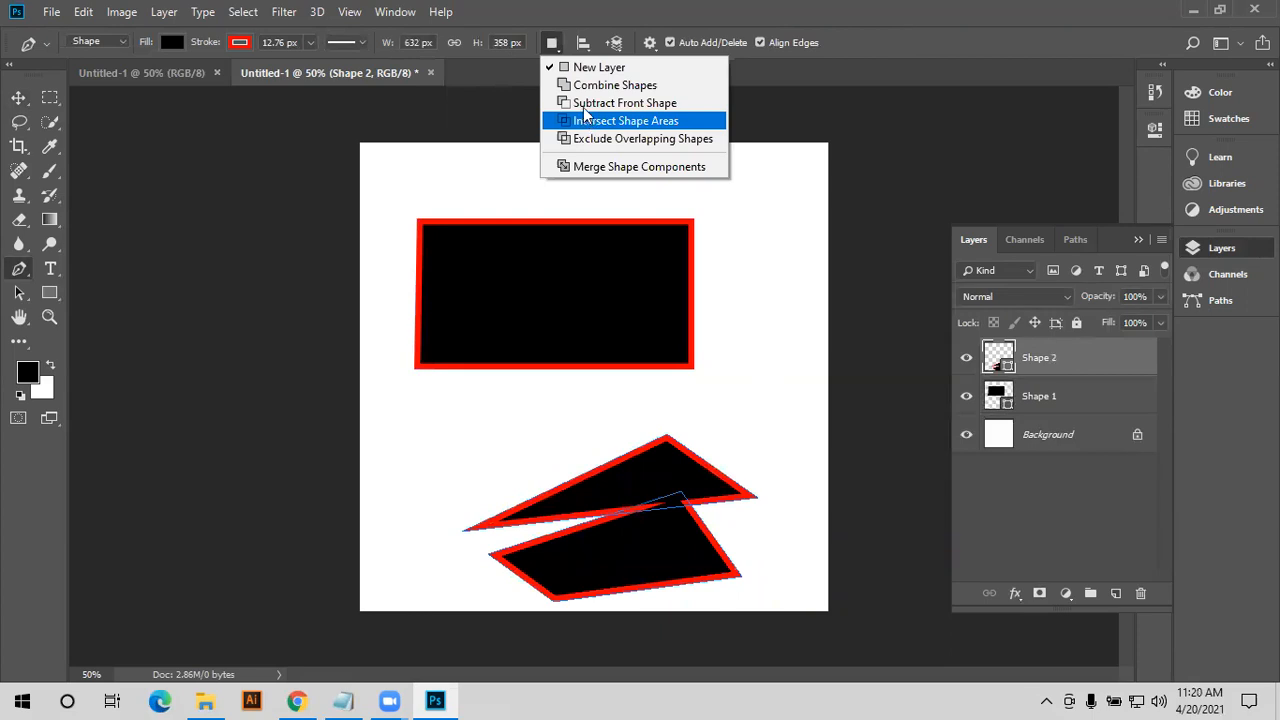
left_click(583, 104)
left_click(783, 500)
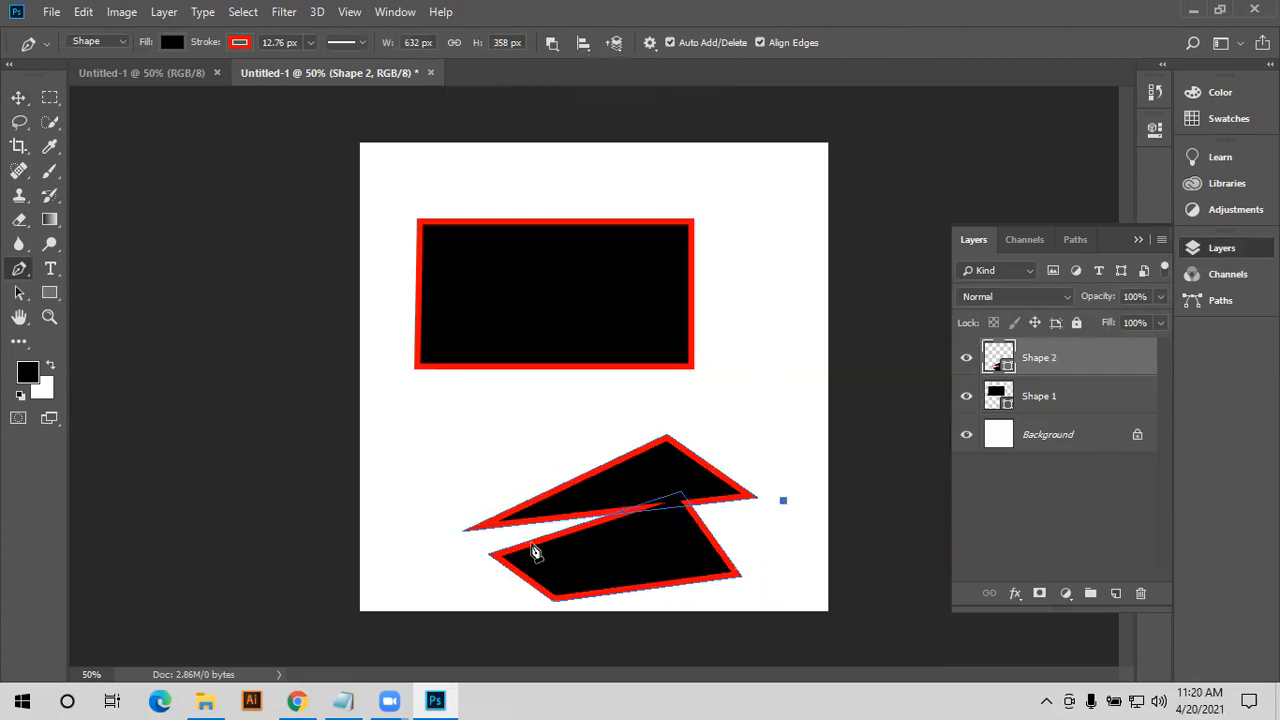
left_click(472, 533)
left_click(388, 479)
left_click(523, 430)
left_click(697, 391)
left_click(770, 424)
left_click(784, 501)
left_click(783, 502)
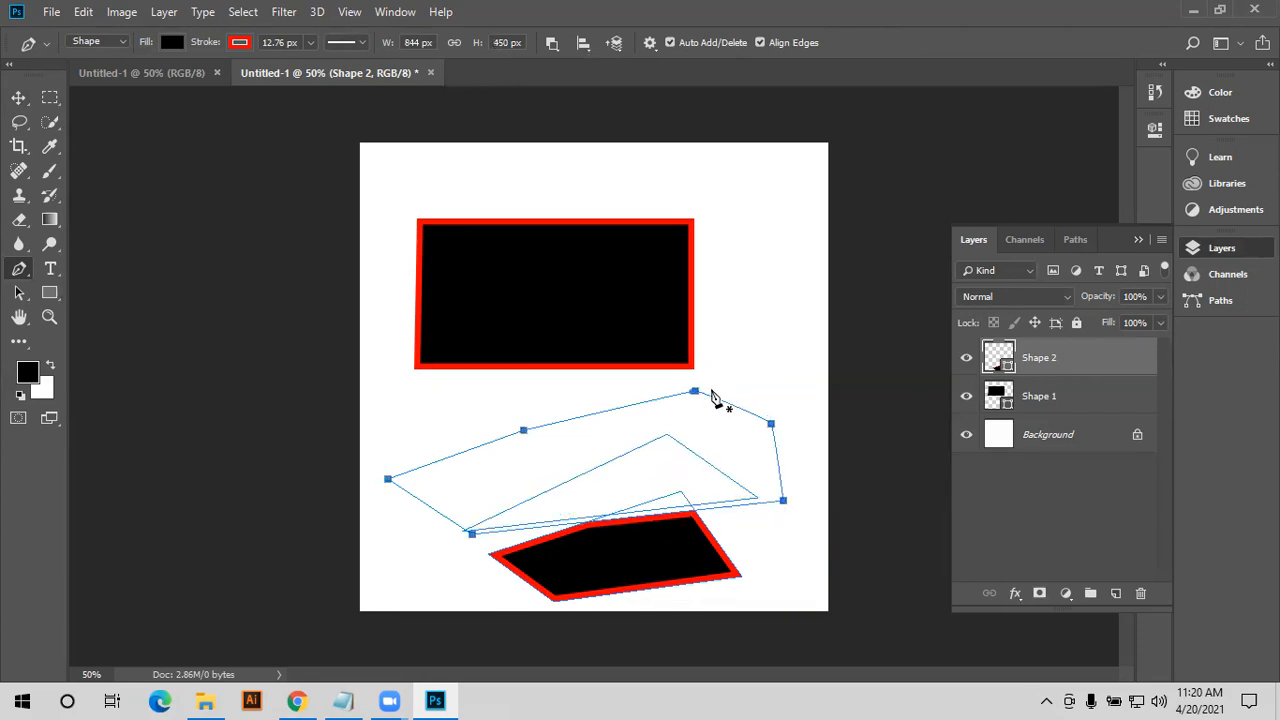
- Change the six-sided path's operation to Intersect Shape Areas and shift the resulting Shape 2 artwork slightly
left_click(550, 43)
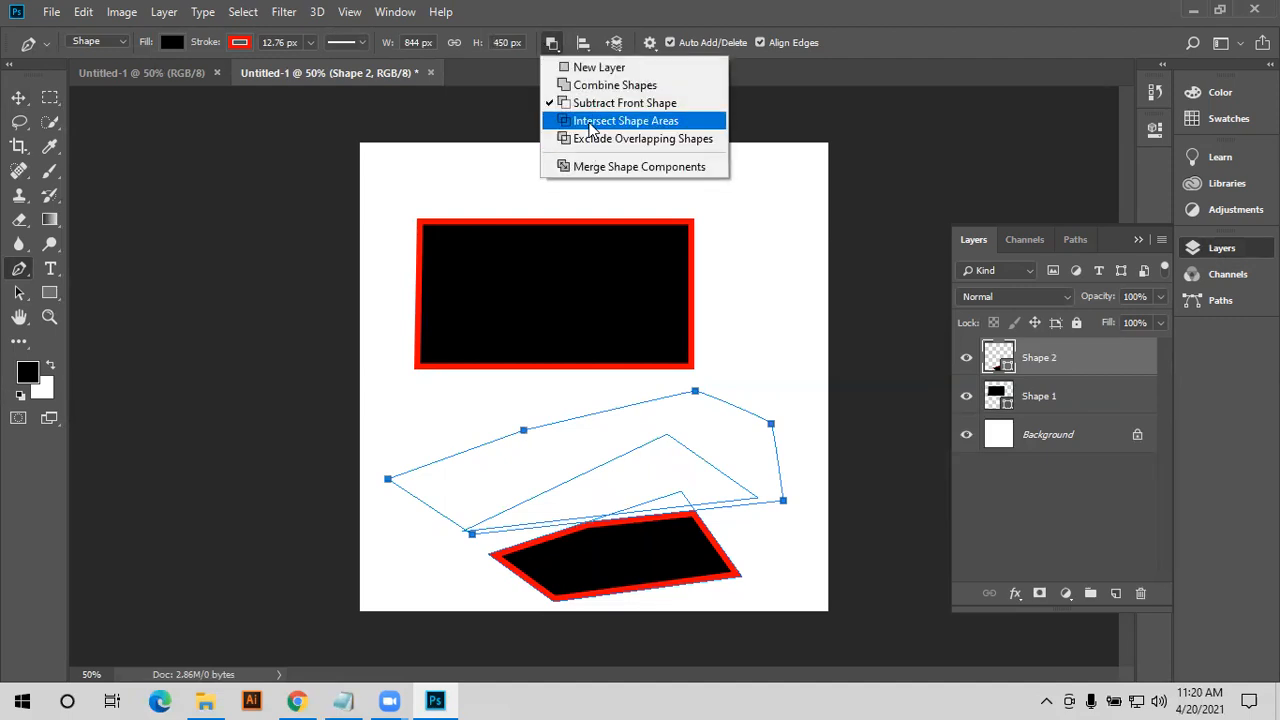
left_click(610, 120)
left_click(596, 437)
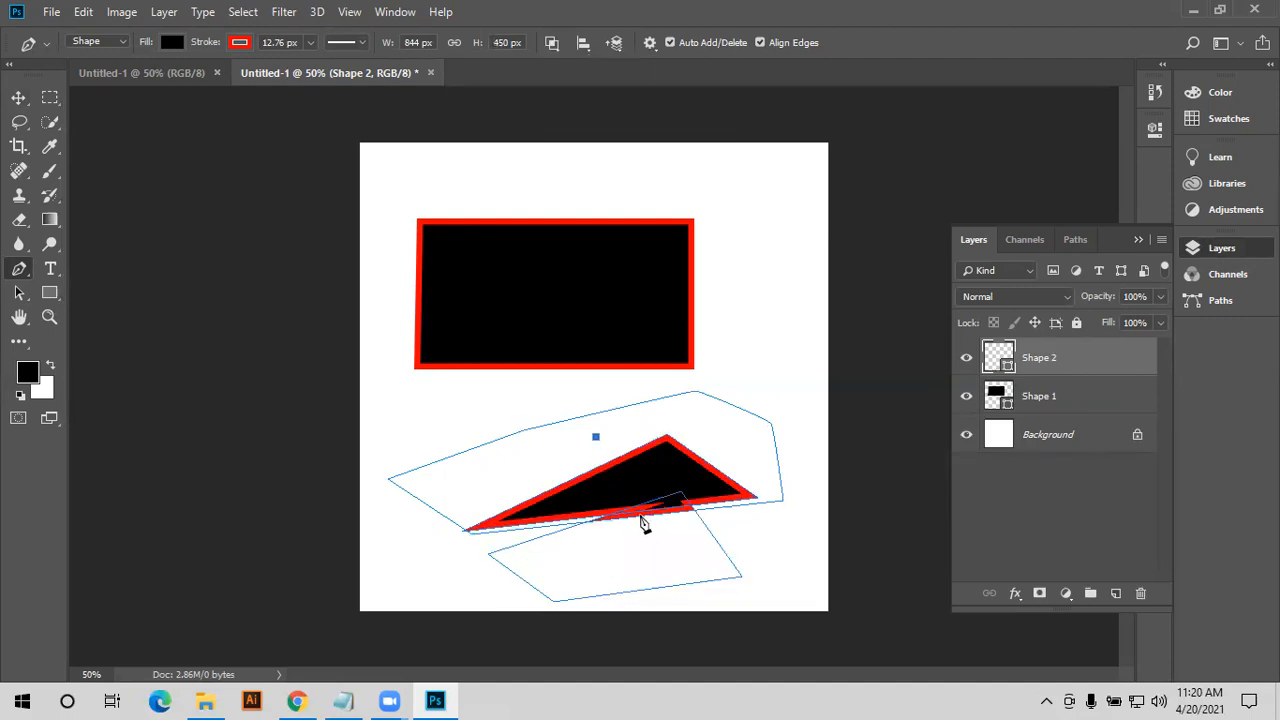
left_click(18, 98)
key("ctrl+z")
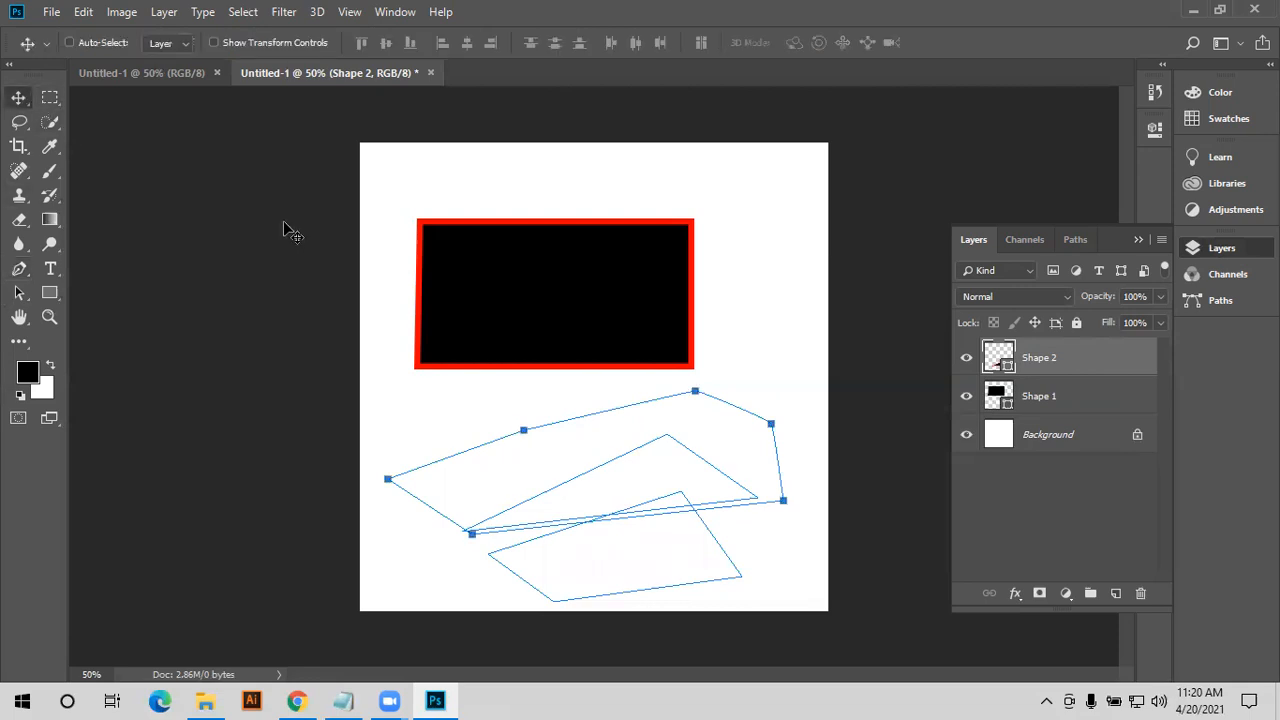
left_click(463, 403)
mouse_move(671, 477)
left_mouse_down()
mouse_move(695, 455)
mouse_move(699, 468)
mouse_move(651, 488)
left_mouse_up()
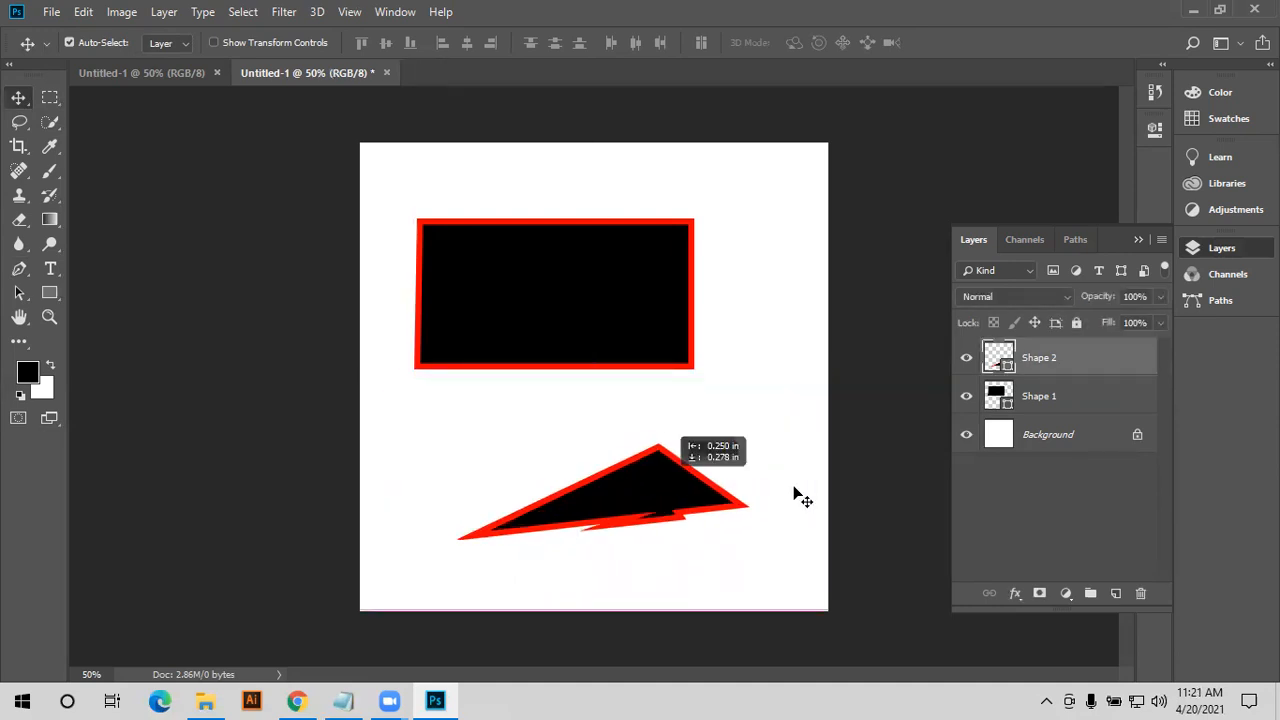
- Delete the Shape 2 artwork and move the black rectangle down toward the middle of the canvas
key("Delete")
left_click_drag(637, 300, 655, 367)
- Set the path operation to Intersect Shape Areas and draw a closed four-sided shape about 568 px tall crossing the rectangle
left_click(19, 268)
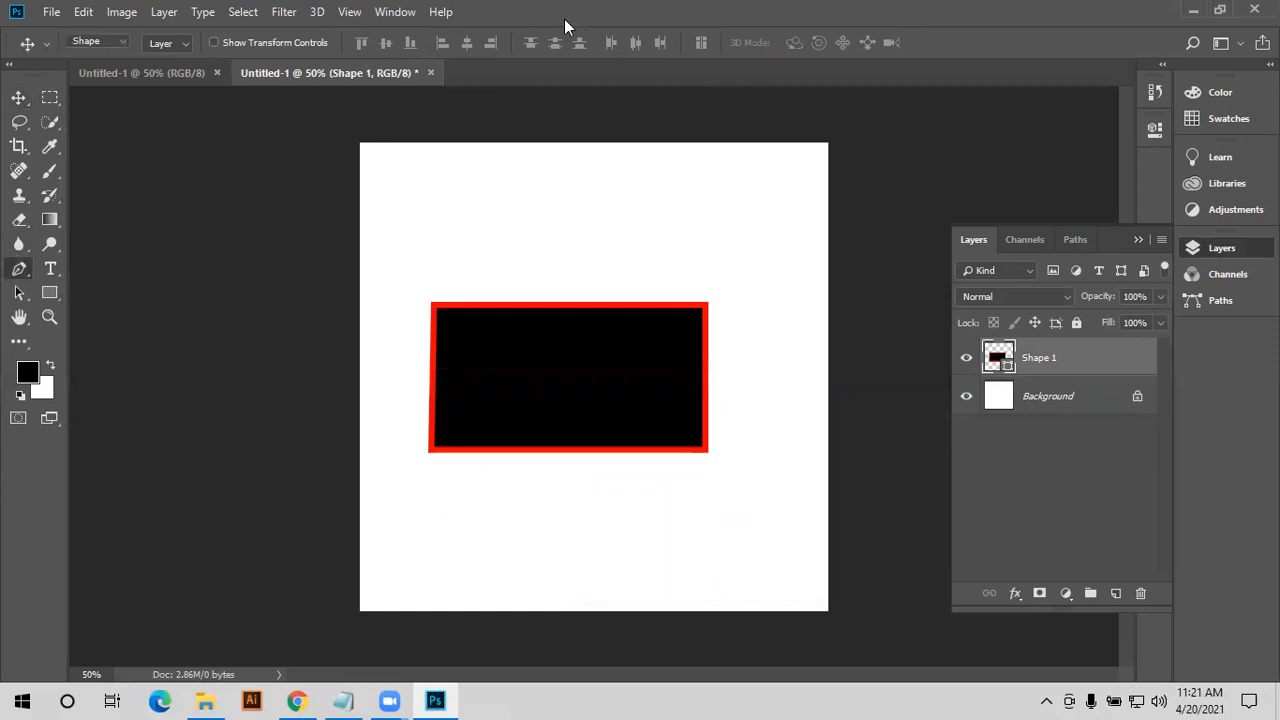
left_click(552, 43)
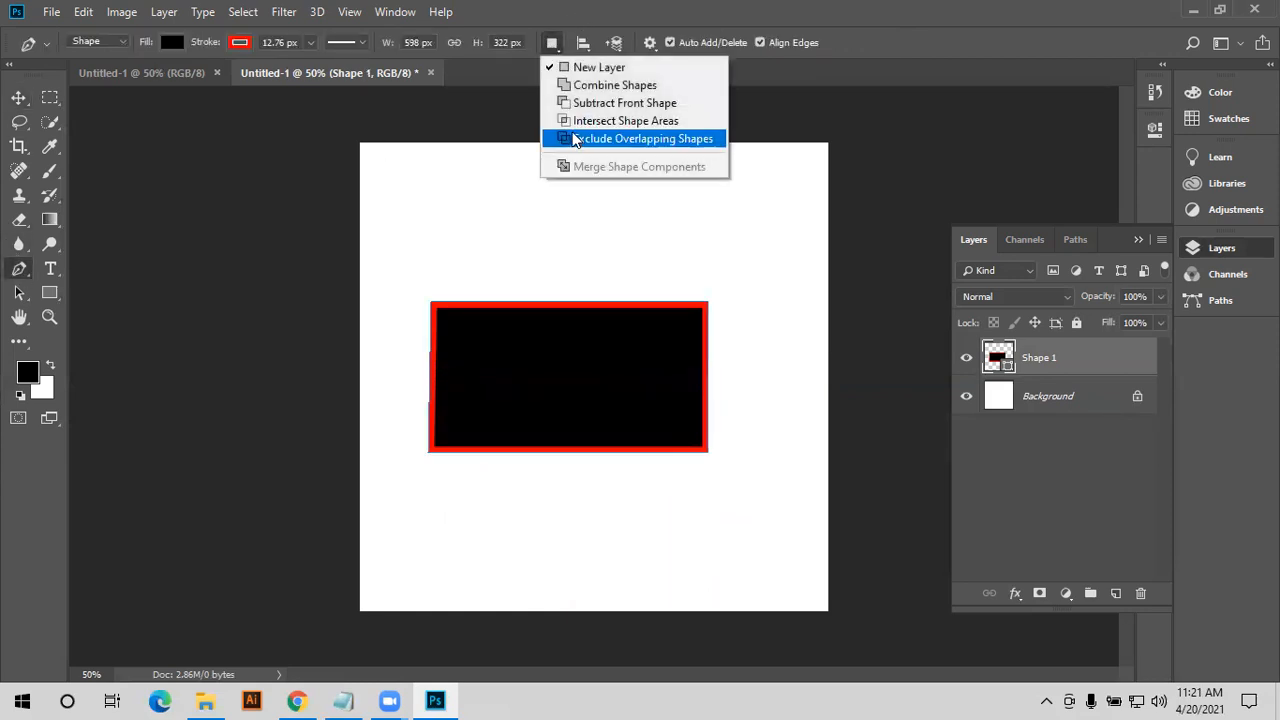
left_click(612, 120)
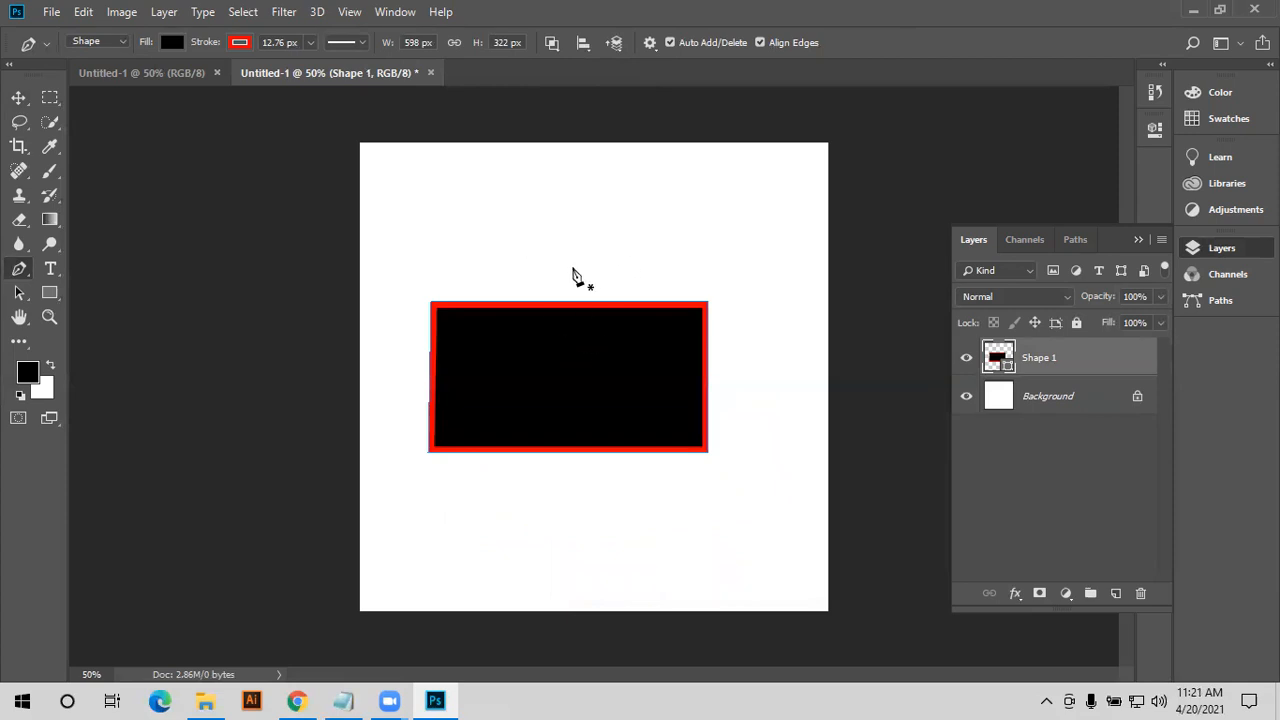
left_click(620, 262)
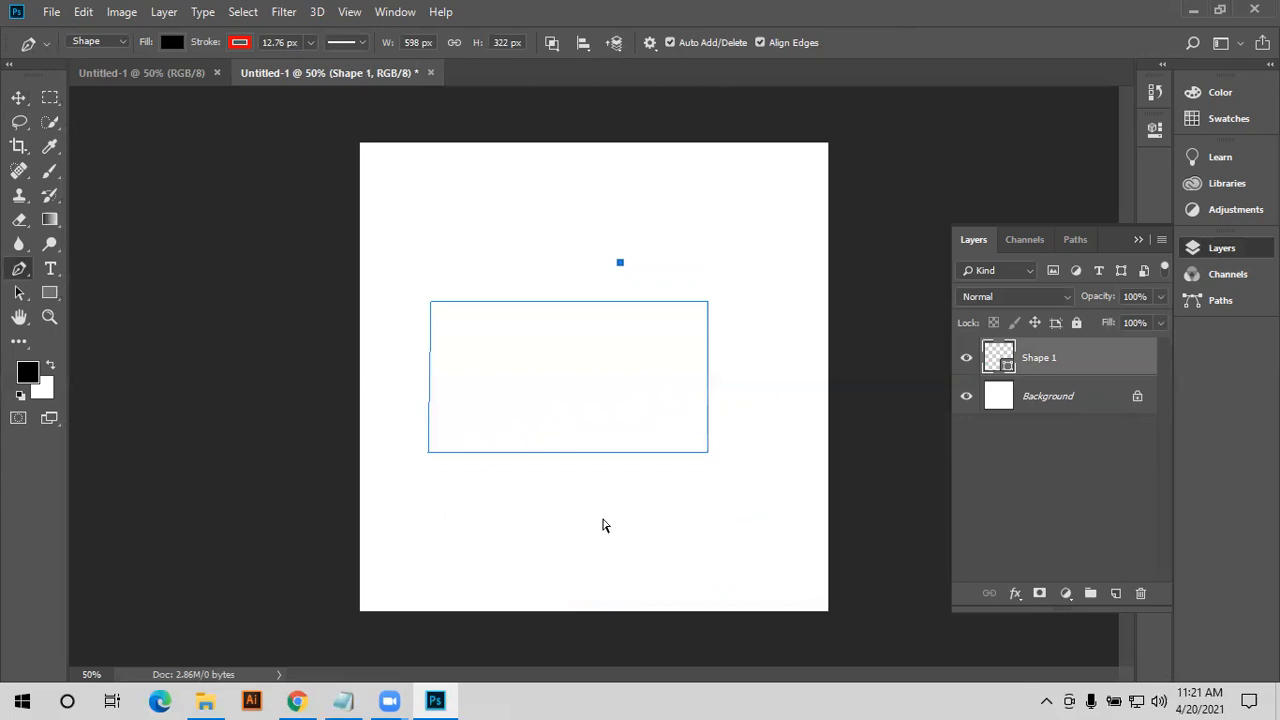
key("ctrl+z")
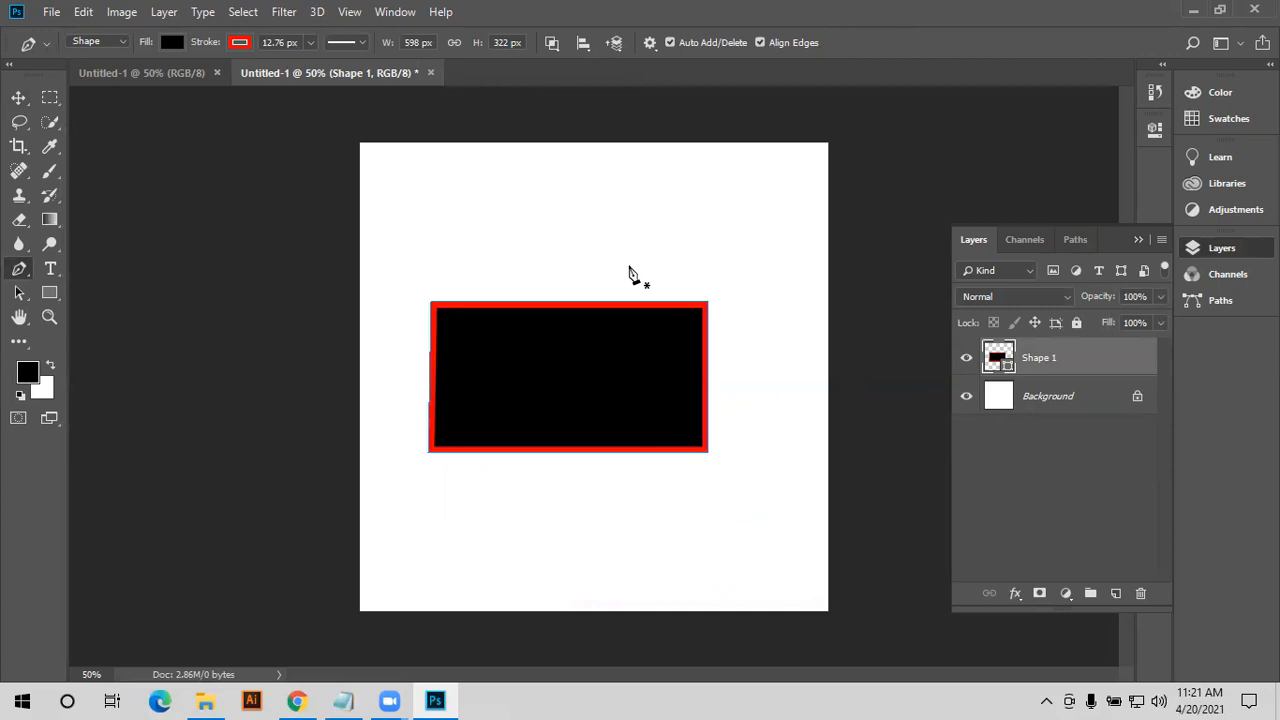
left_click(638, 481)
left_click(456, 469)
left_click(493, 215)
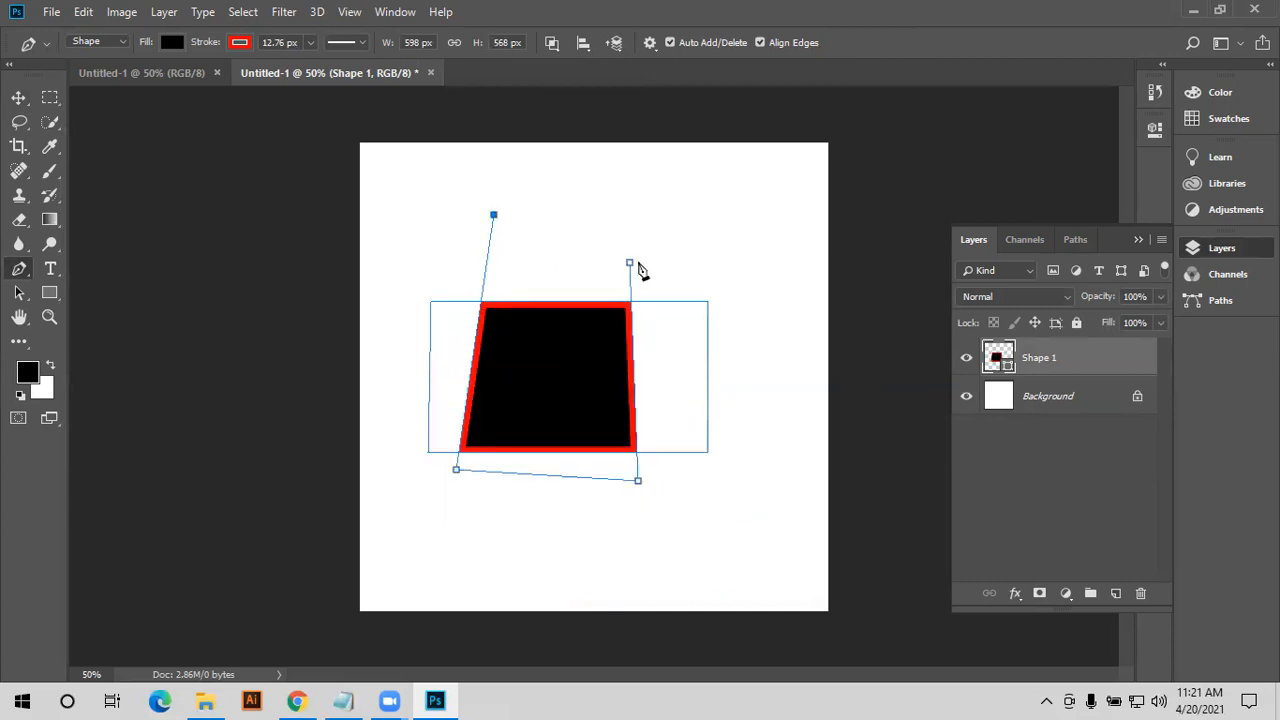
left_click(629, 263)
- Try the Exclude Overlapping Shapes operation on the four-sided path and undo it
left_click(555, 43)
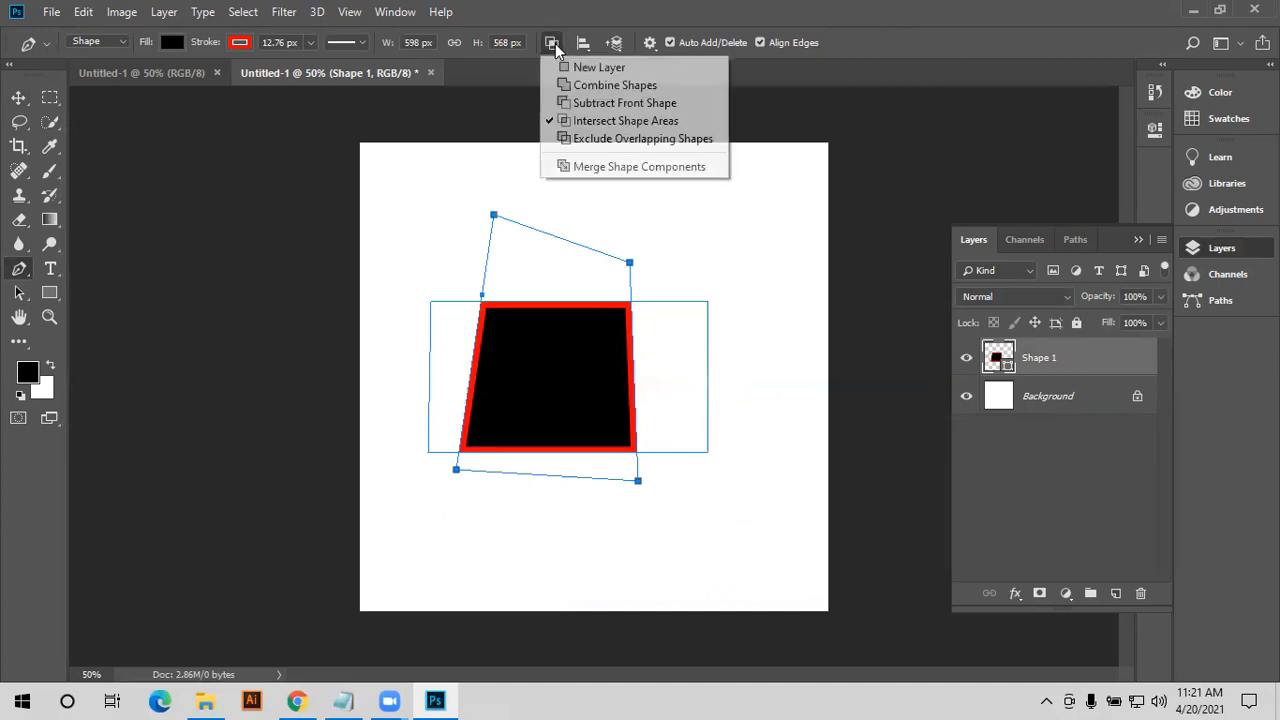
left_click(582, 140)
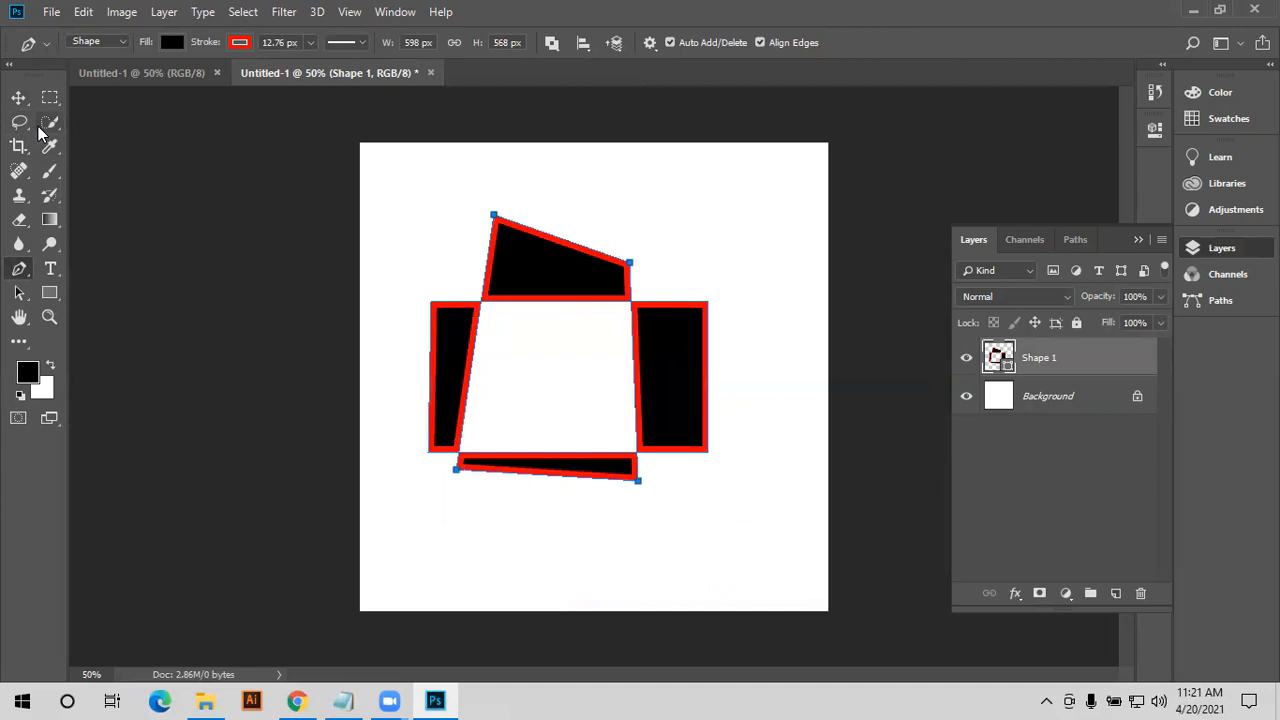
key("ctrl+z")
key("v")
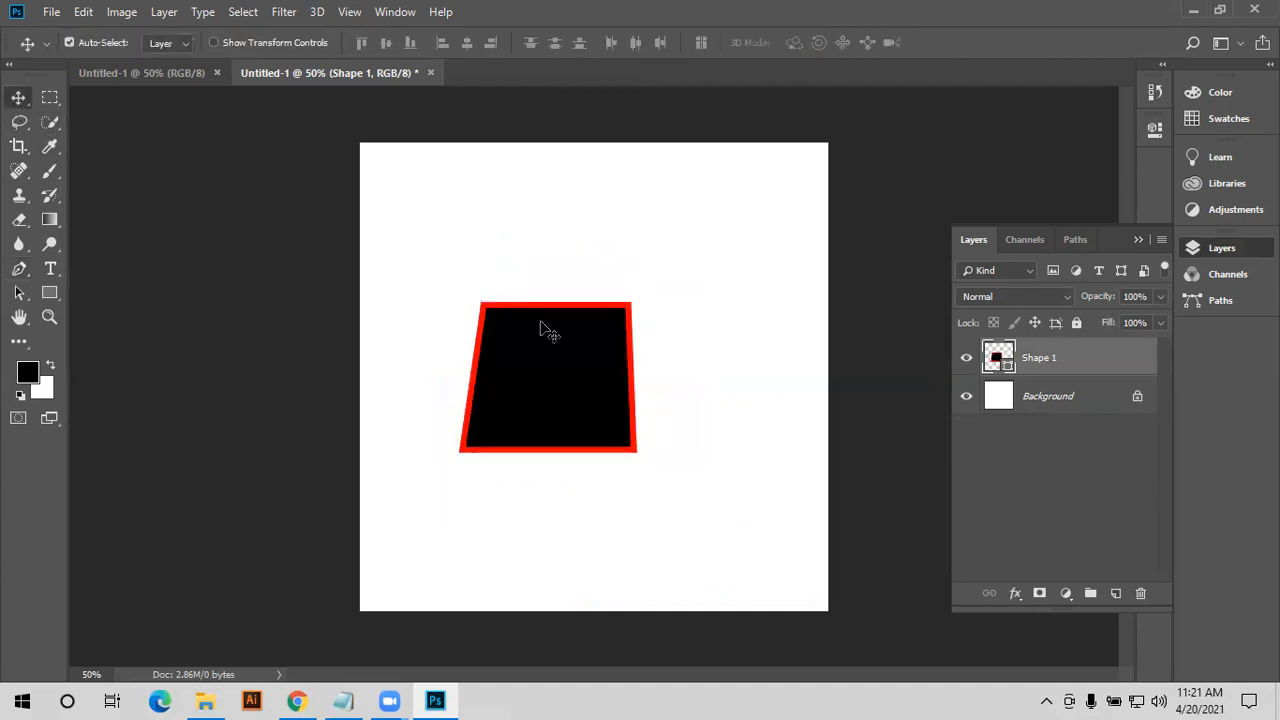
- Apply the Exclude Overlapping Shapes operation to the four-sided path crossing the rectangle
key("p")
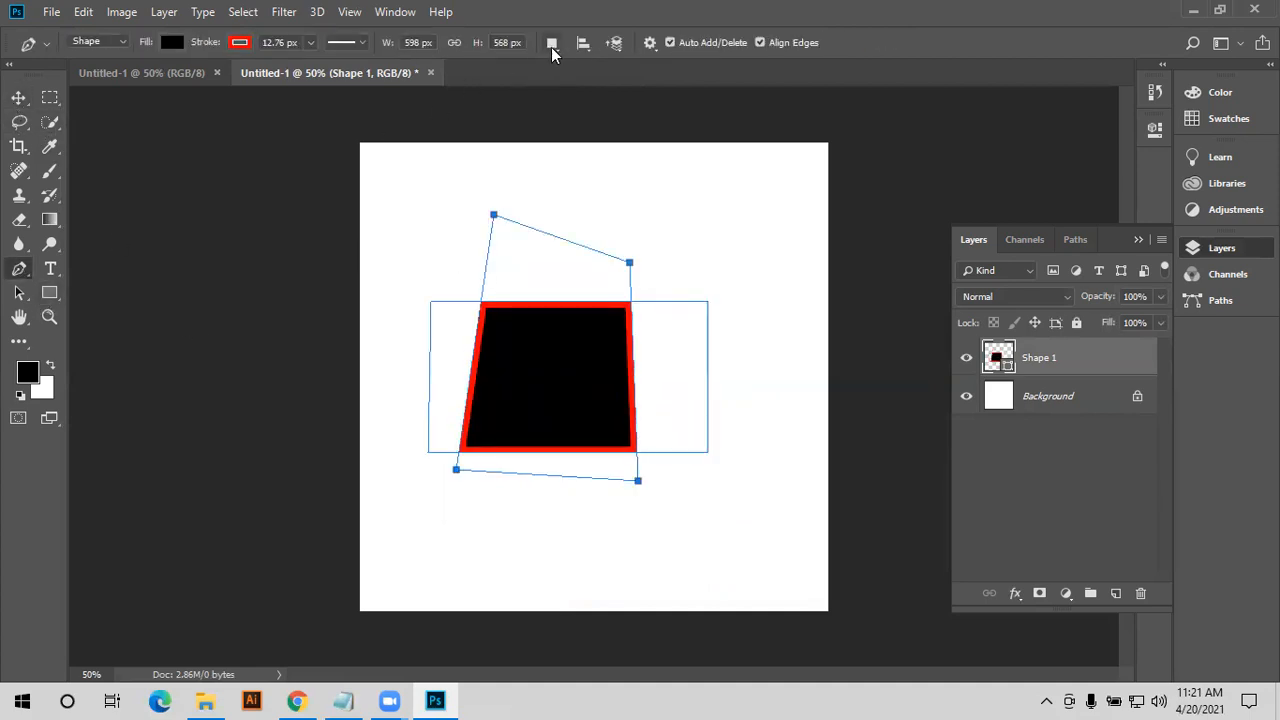
left_click(552, 42)
left_click(578, 144)
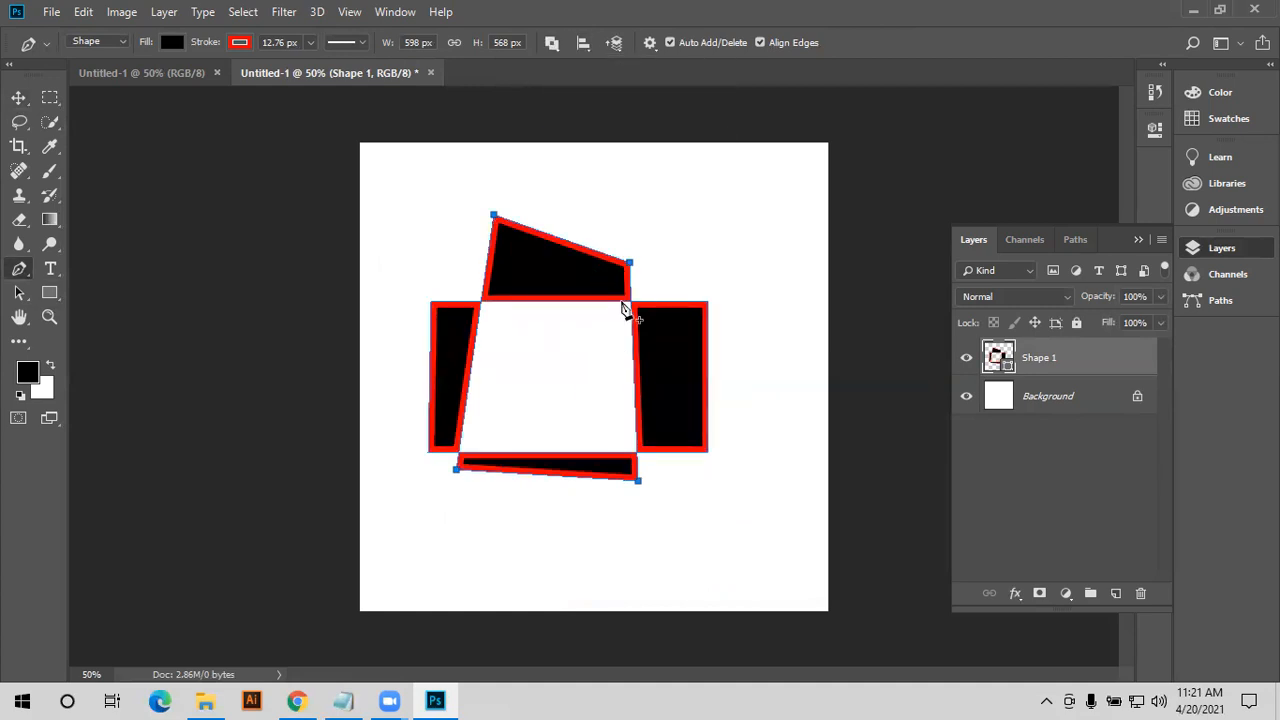
- Draw another closed four-sided shape over the empty overlap area on the Shape 1 layer
left_click(635, 274)
left_click(600, 427)
left_click(457, 441)
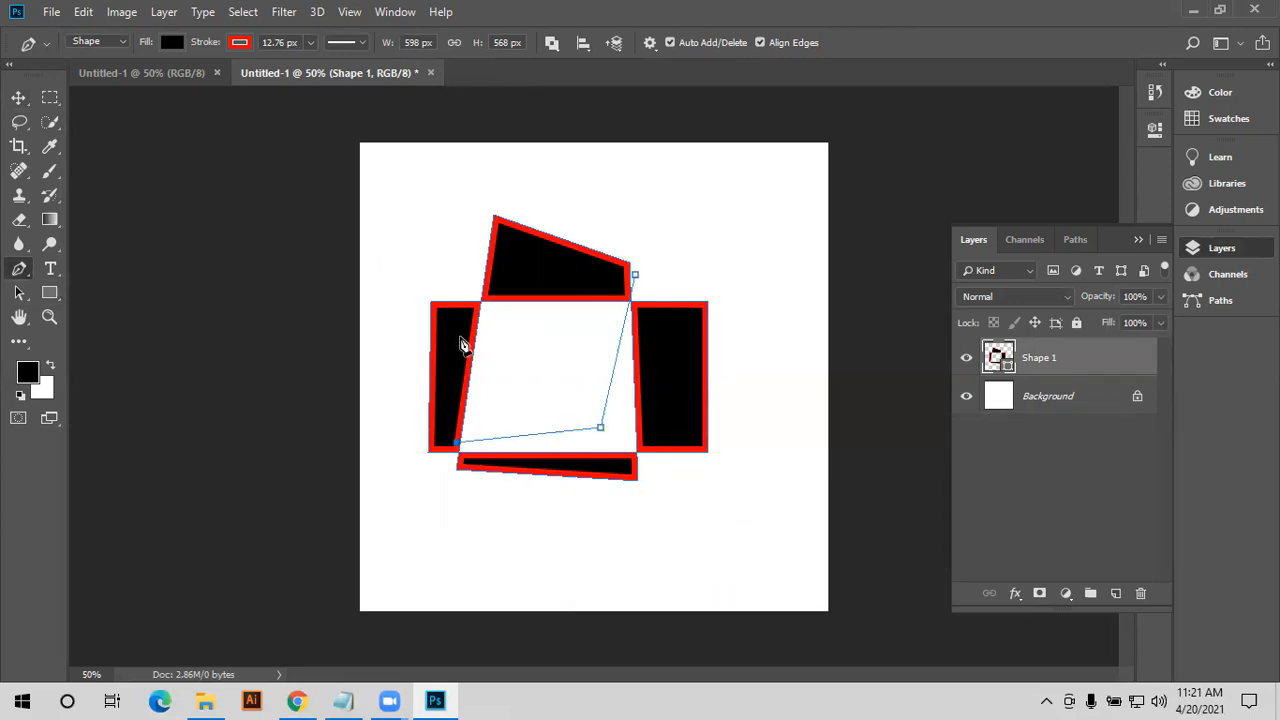
left_click(445, 284)
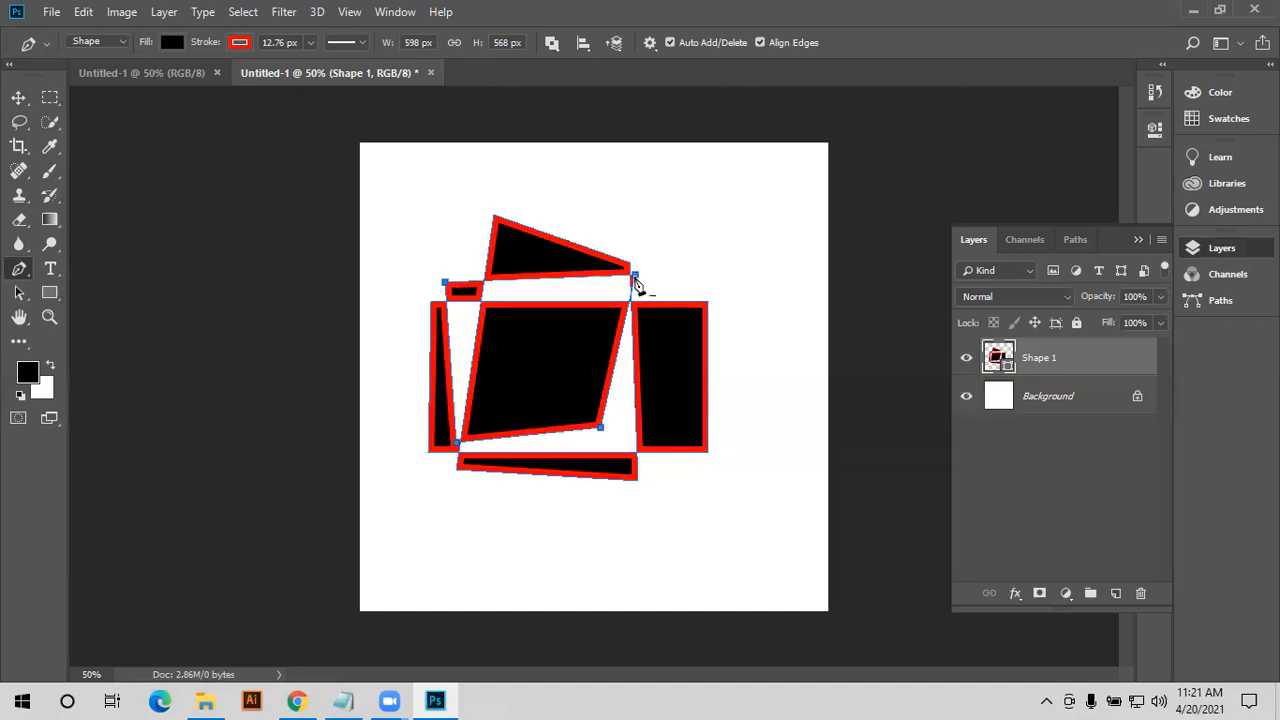
- Undo the last four-sided shape and delete the Shape 1 layer
left_click(19, 98)
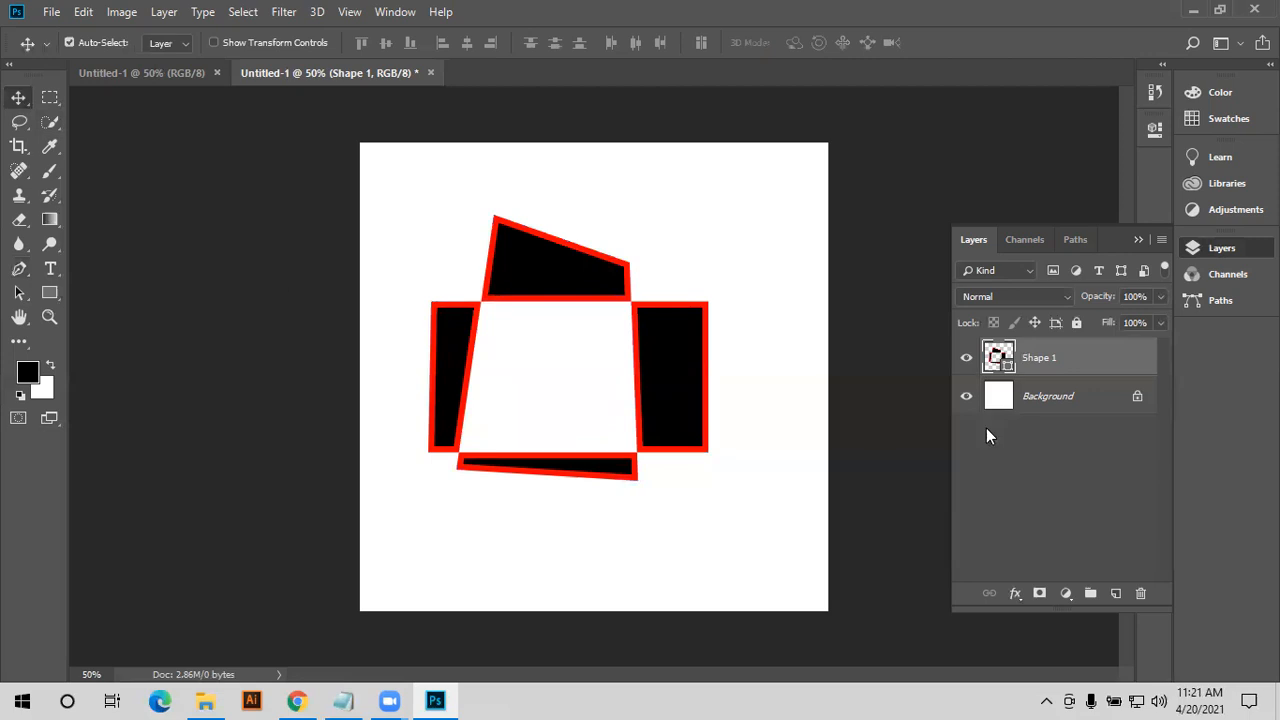
key("Delete")
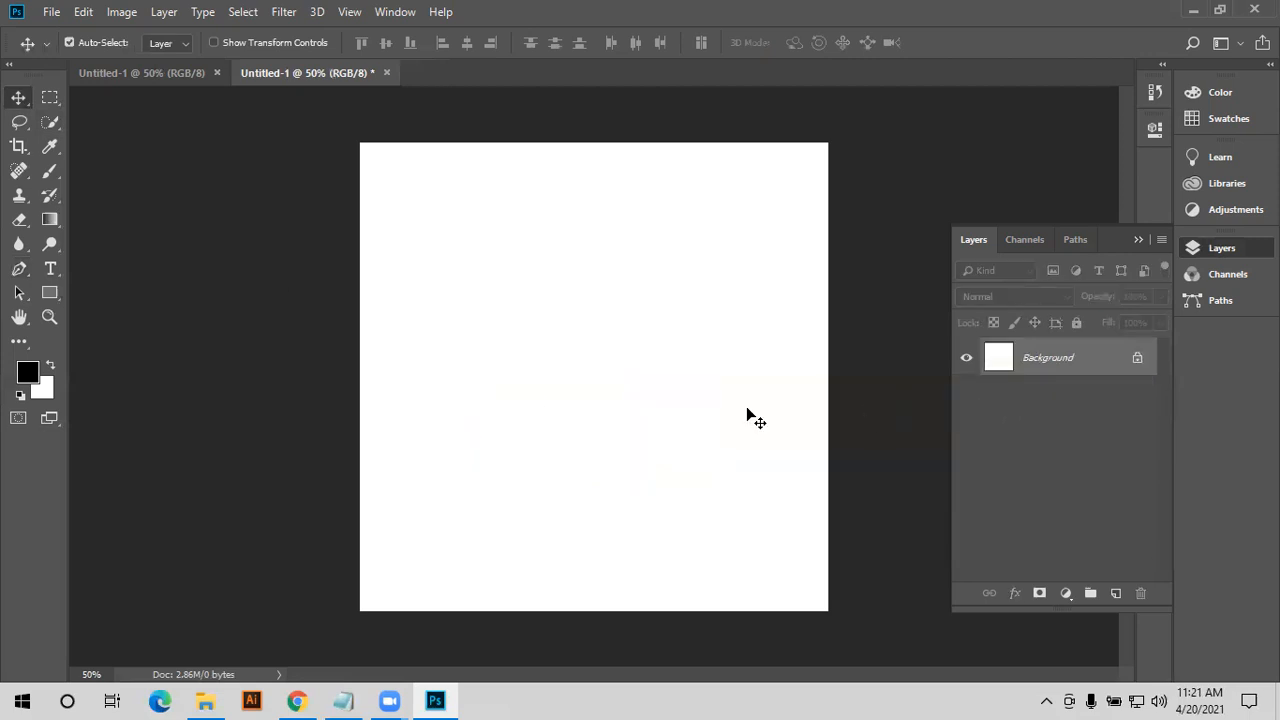
- Draw a closed black rectangle with a red stroke, about 768 by 488 px, across the canvas with the Pen tool
left_click(19, 268)
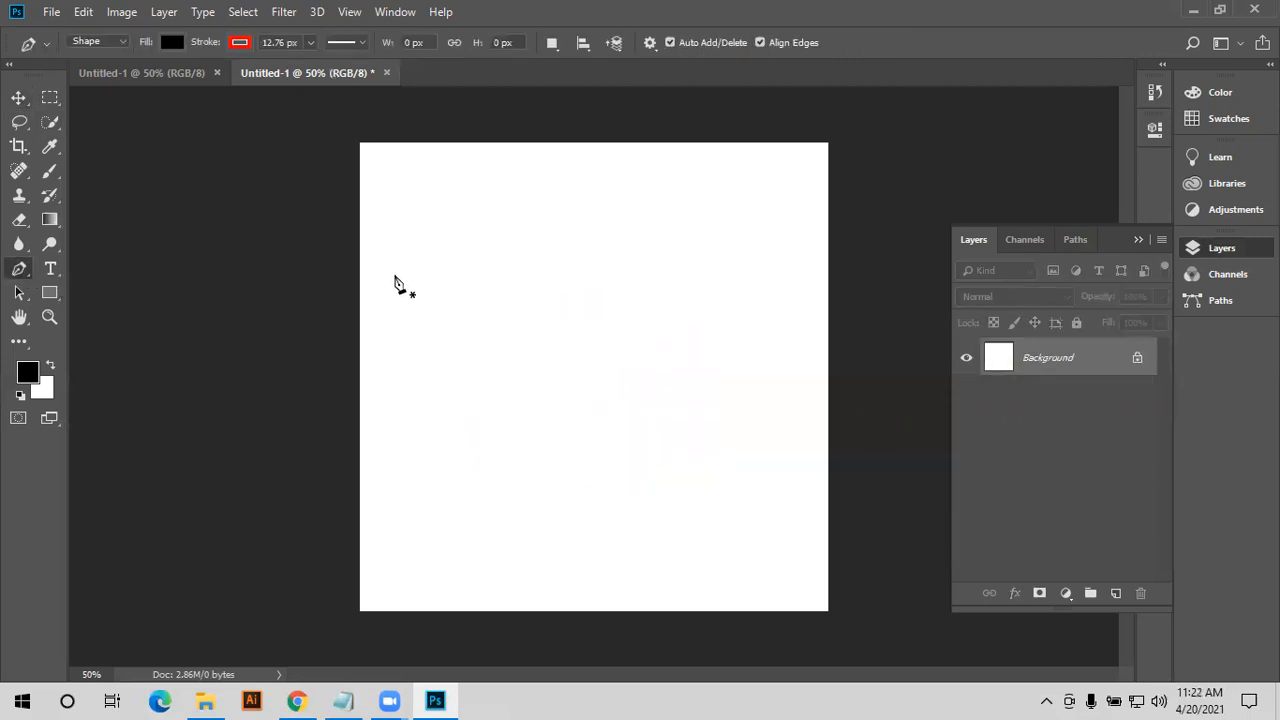
left_click(751, 275)
left_click(751, 503)
left_click(391, 503)
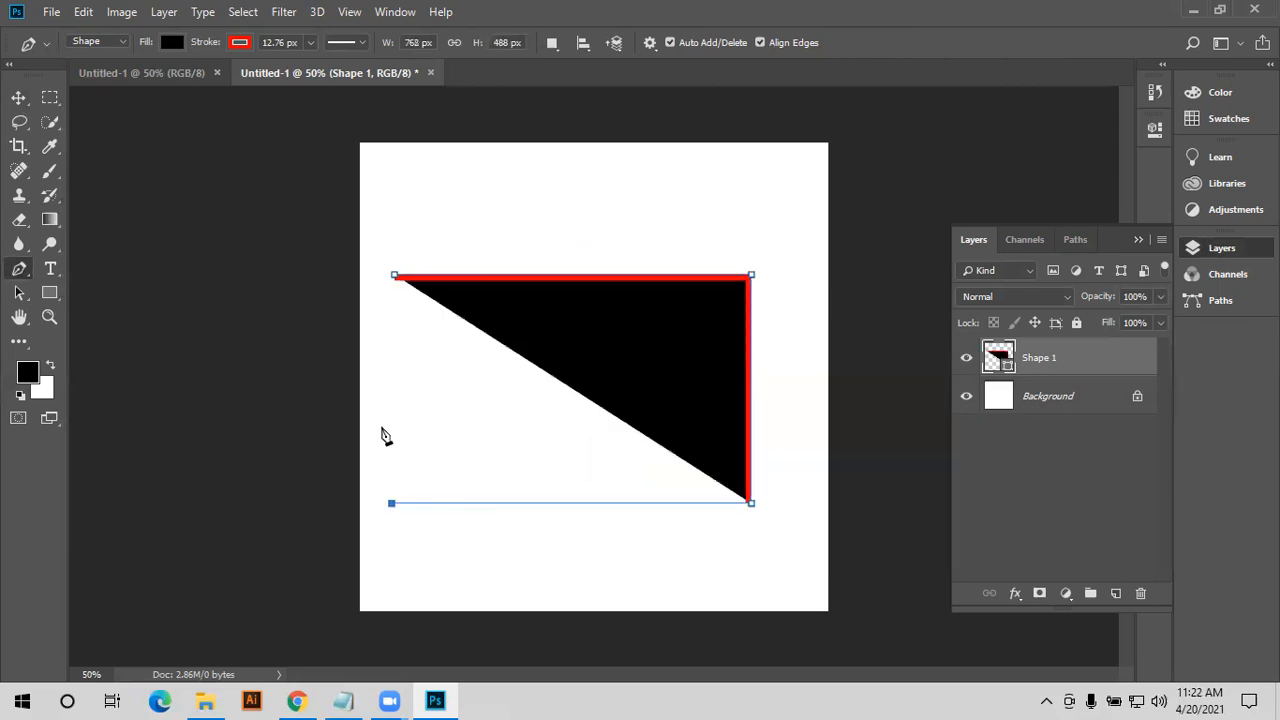
left_click(395, 278)
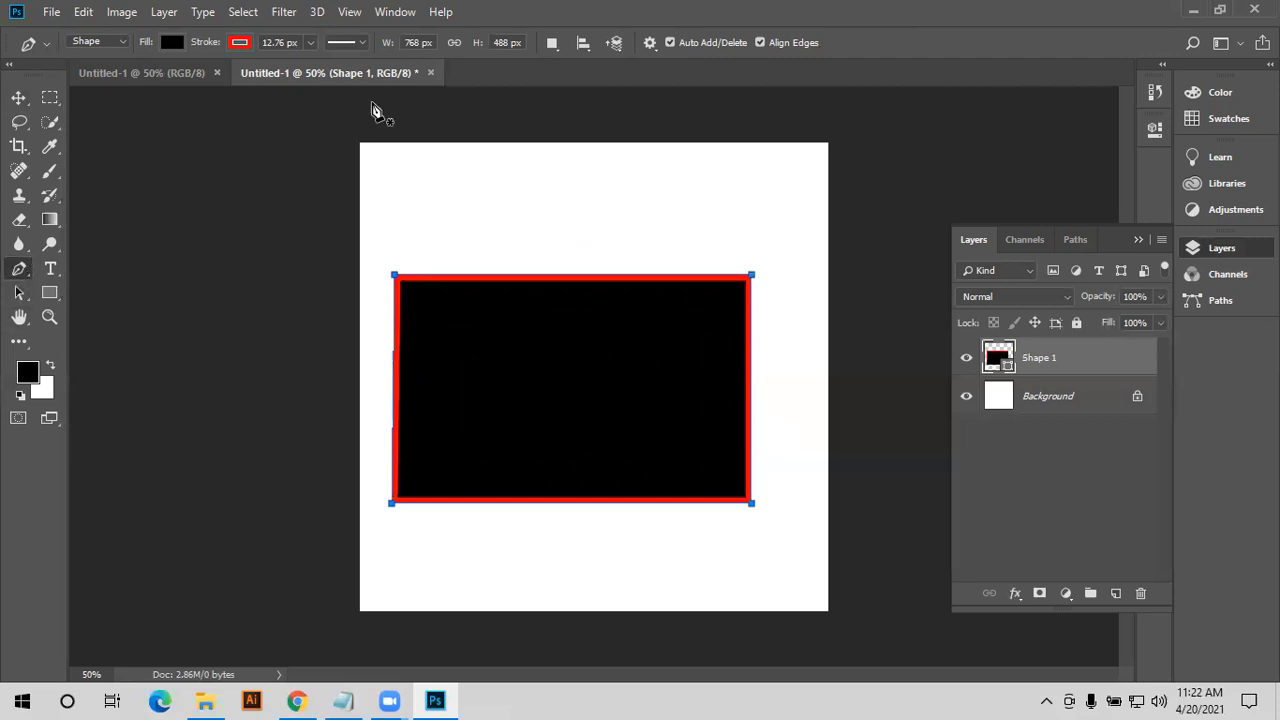
- Set the path operation to Exclude Overlapping Shapes and draw a closed four-sided shape about 662 px tall crossing the rectangle
left_click(553, 41)
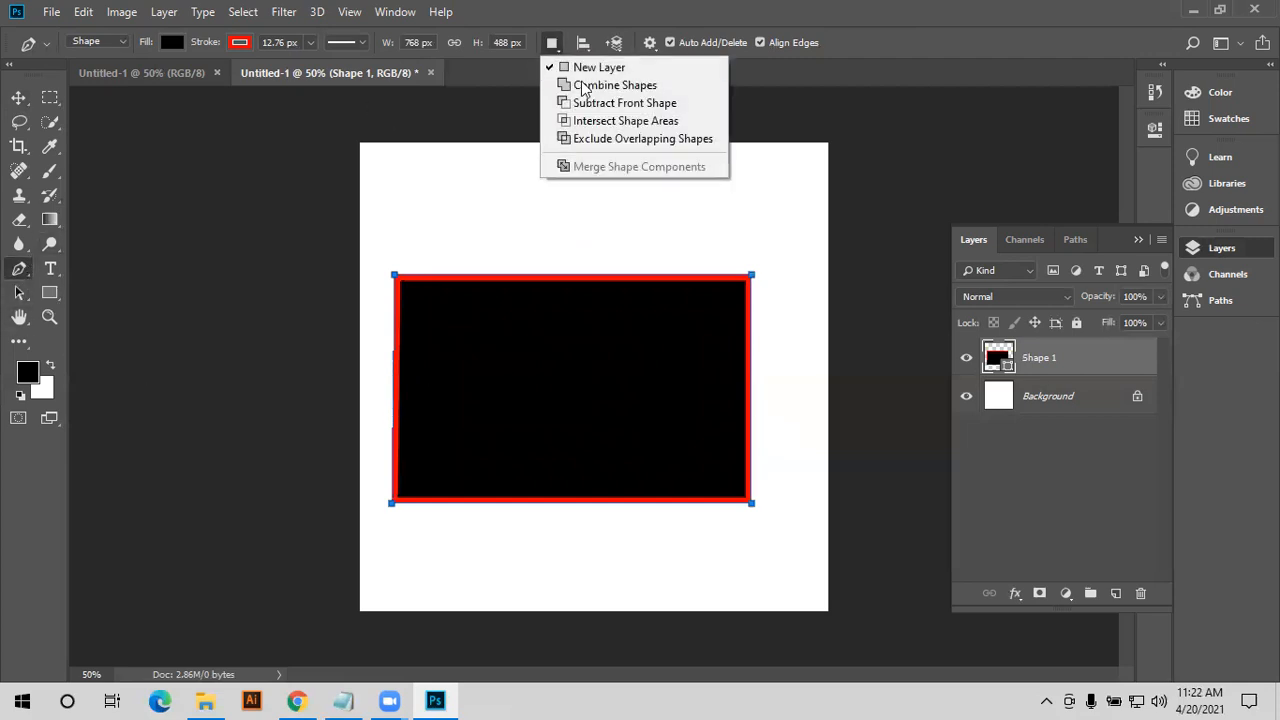
left_click(624, 138)
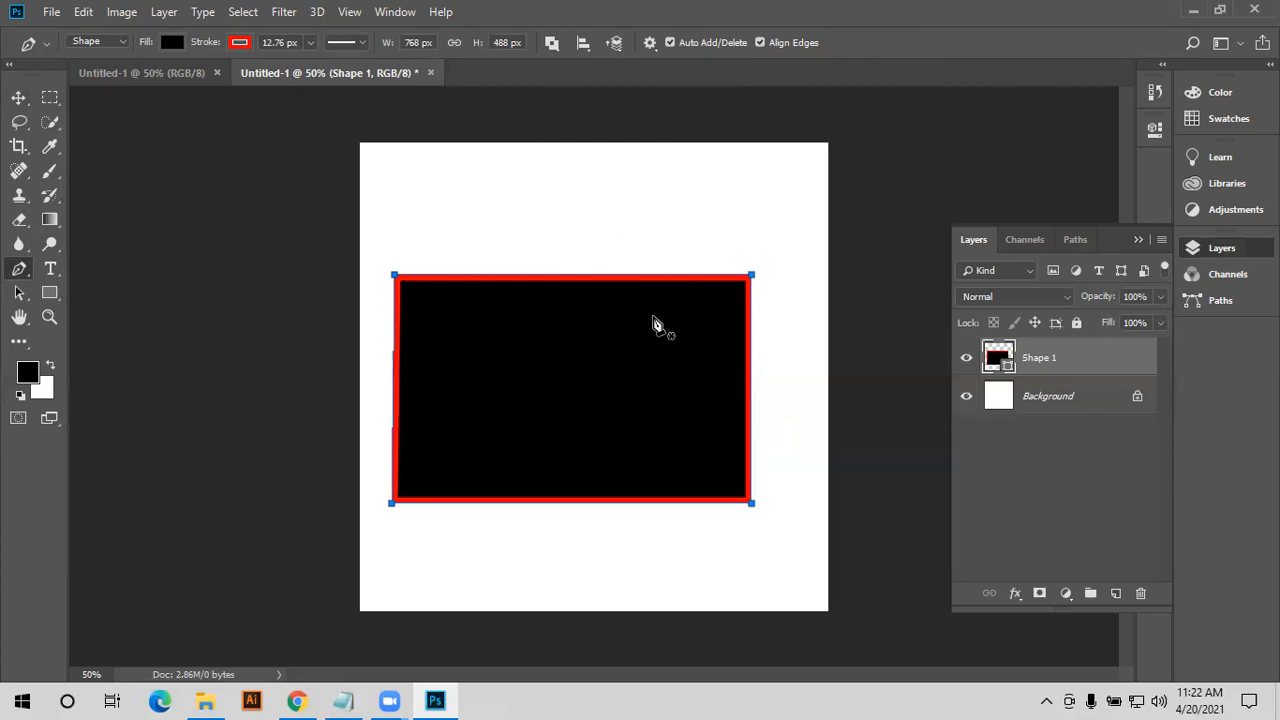
left_click(645, 256)
left_click(672, 554)
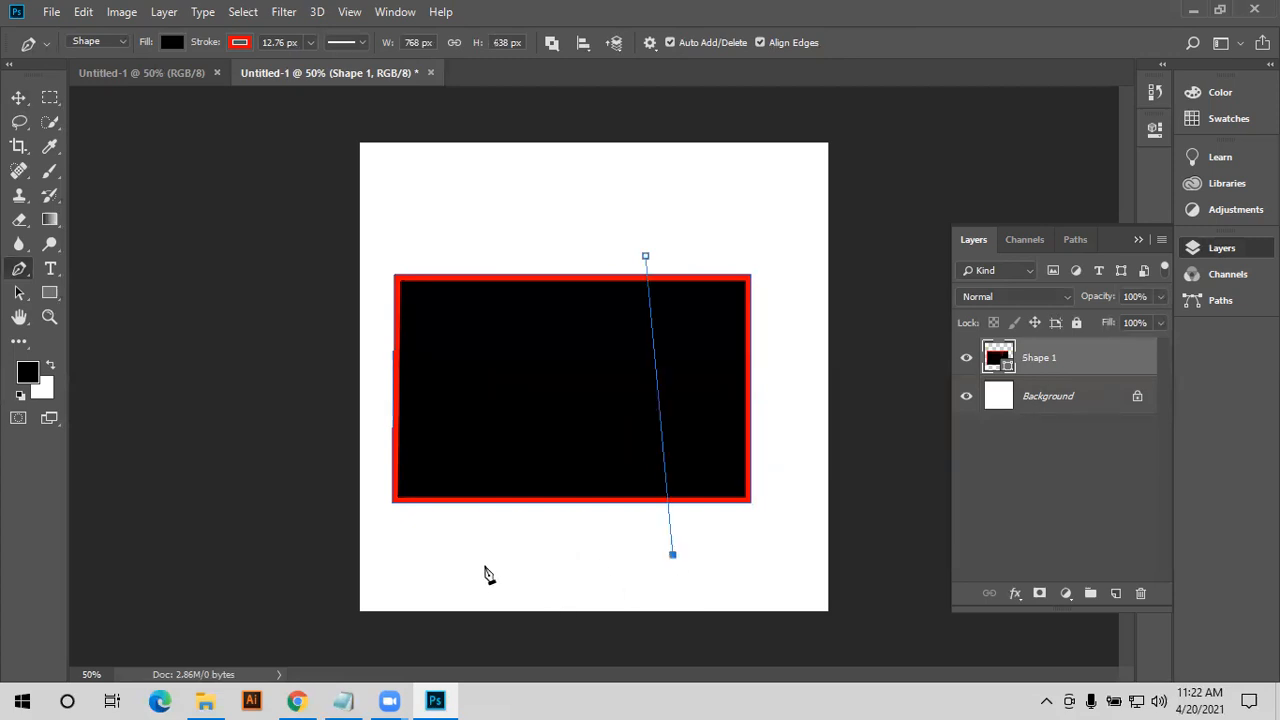
left_click(452, 563)
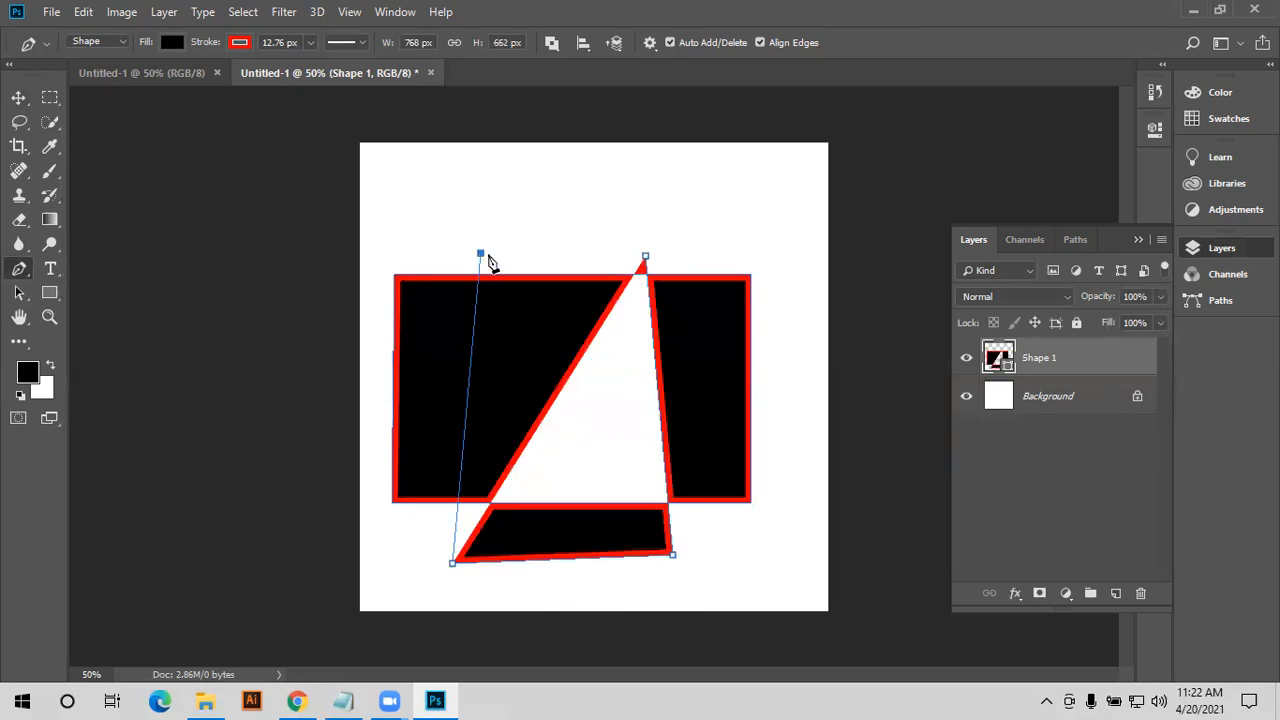
left_click(481, 256)
left_click(646, 258)
- Move the Shape 1 artwork slightly up and to the right, and delete it
left_click(18, 98)
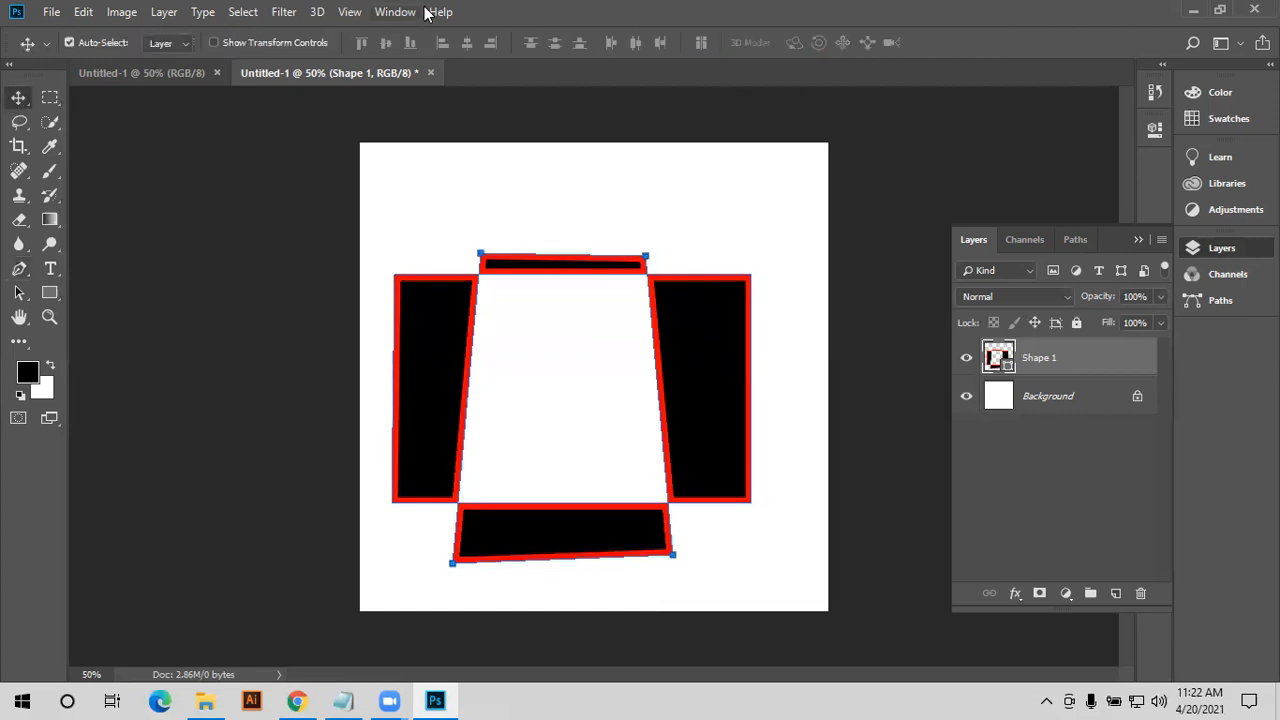
left_click_drag(450, 302, 463, 297)
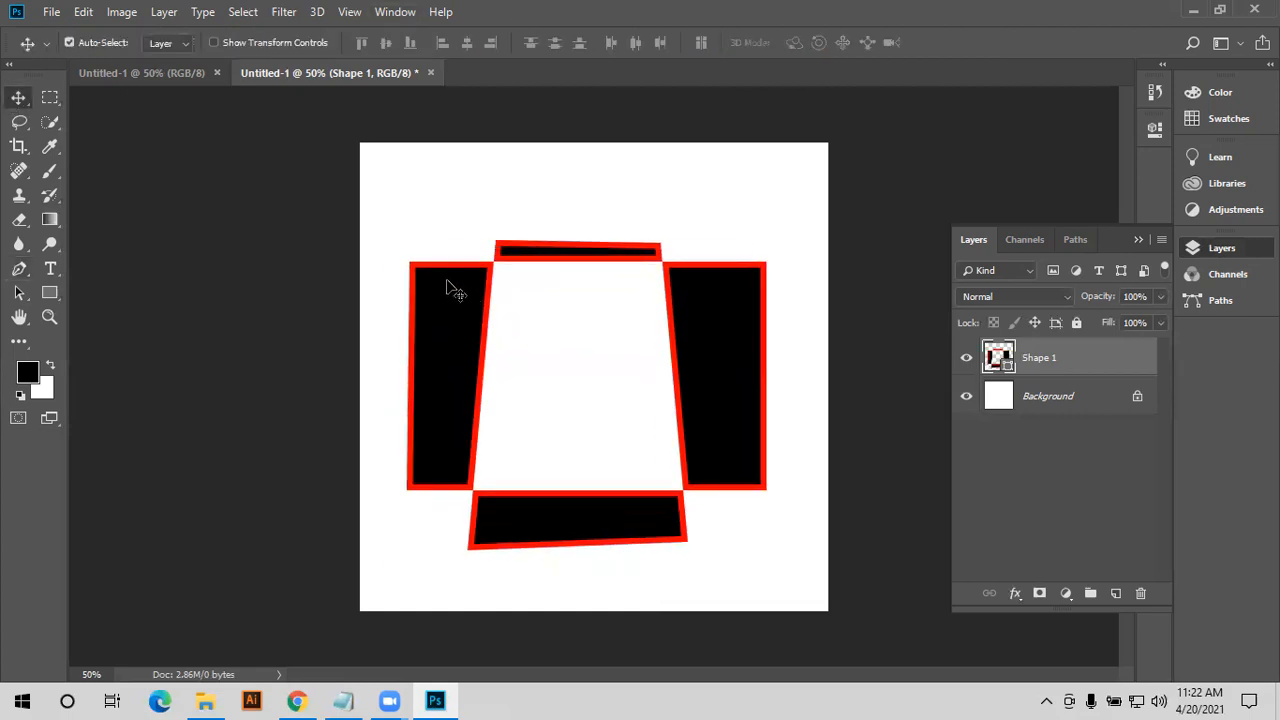
key("Delete")
- Draw a closed four-sided black shape with a red stroke, about 740 by 624 px, with the Pen tool, and delete it
left_click(451, 248)
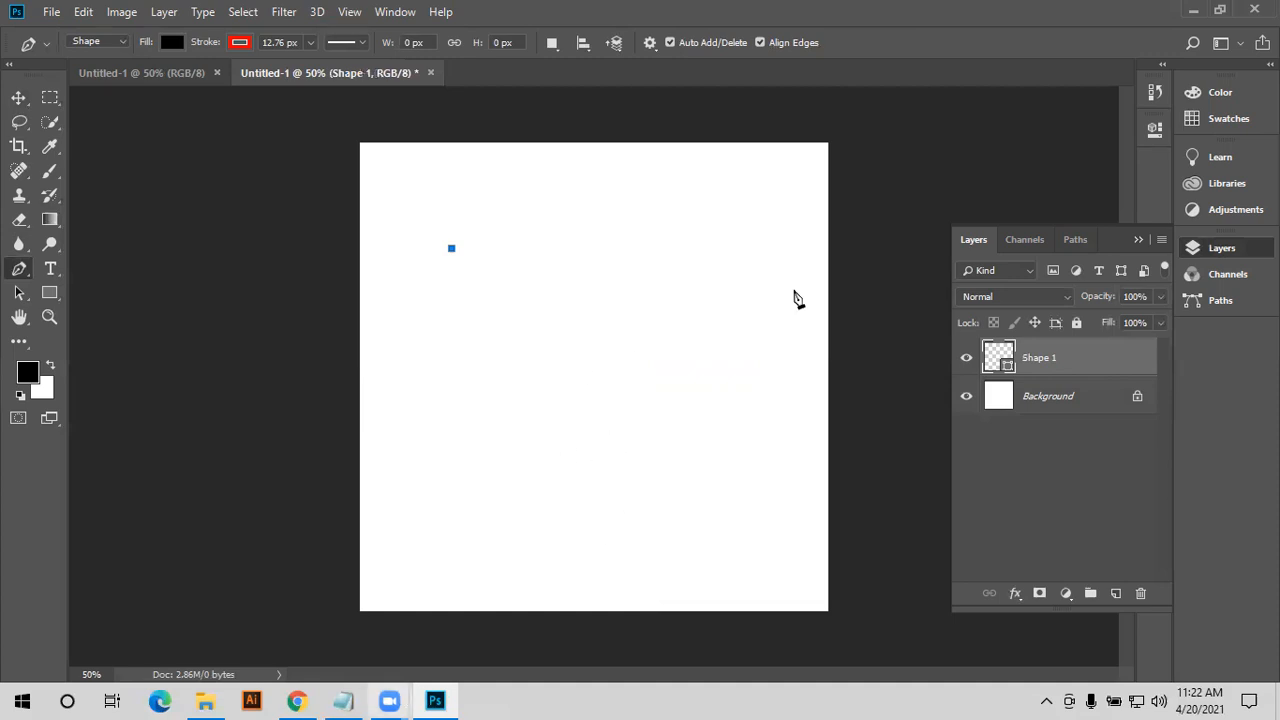
left_click(725, 235)
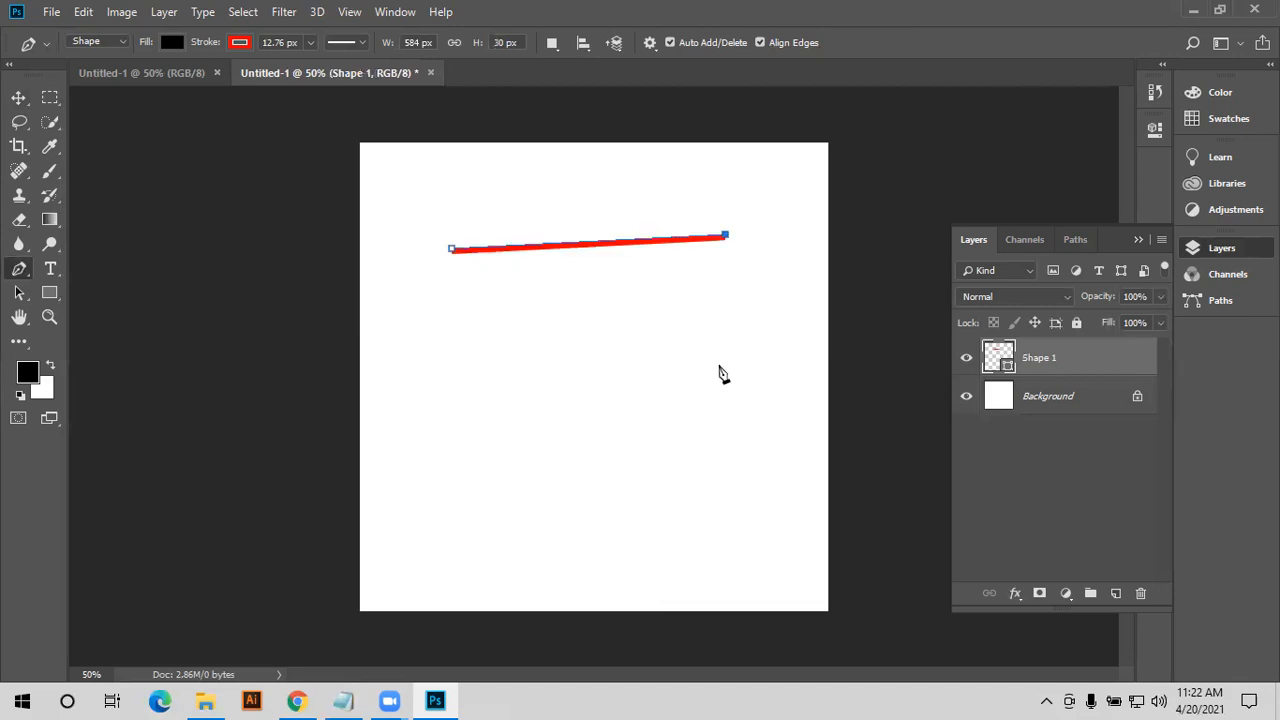
left_click(797, 391)
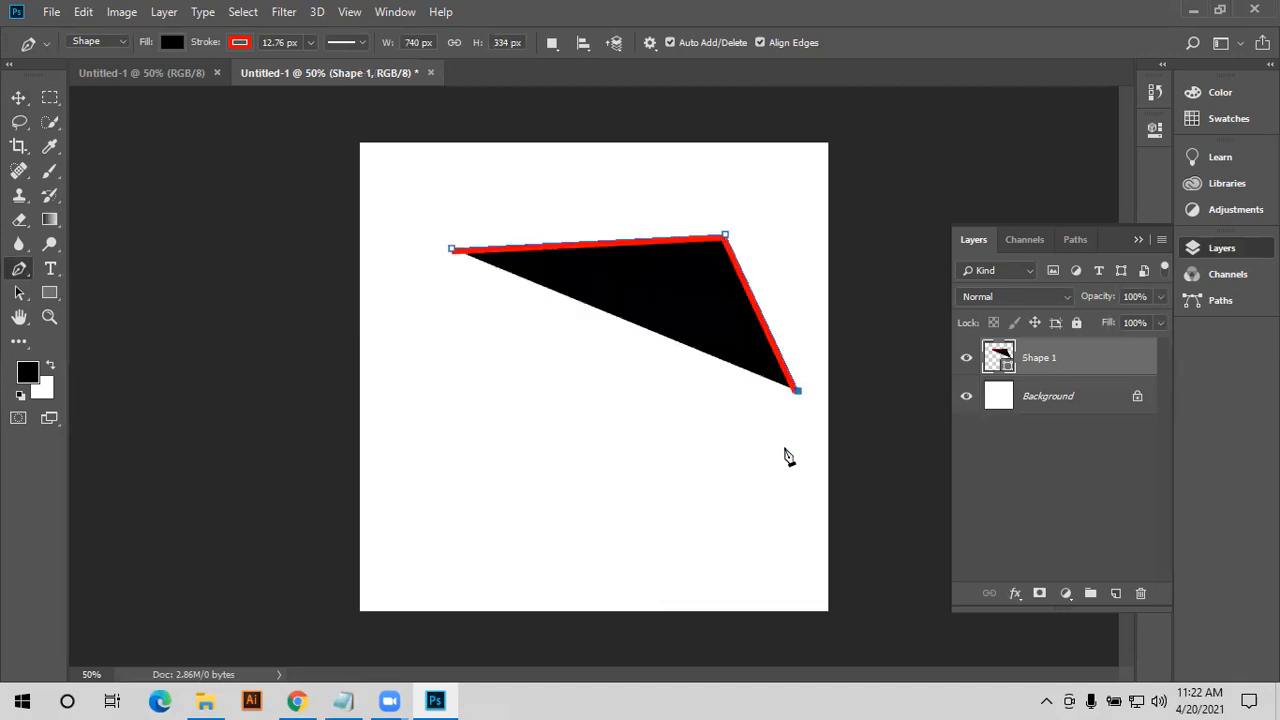
left_click(525, 528)
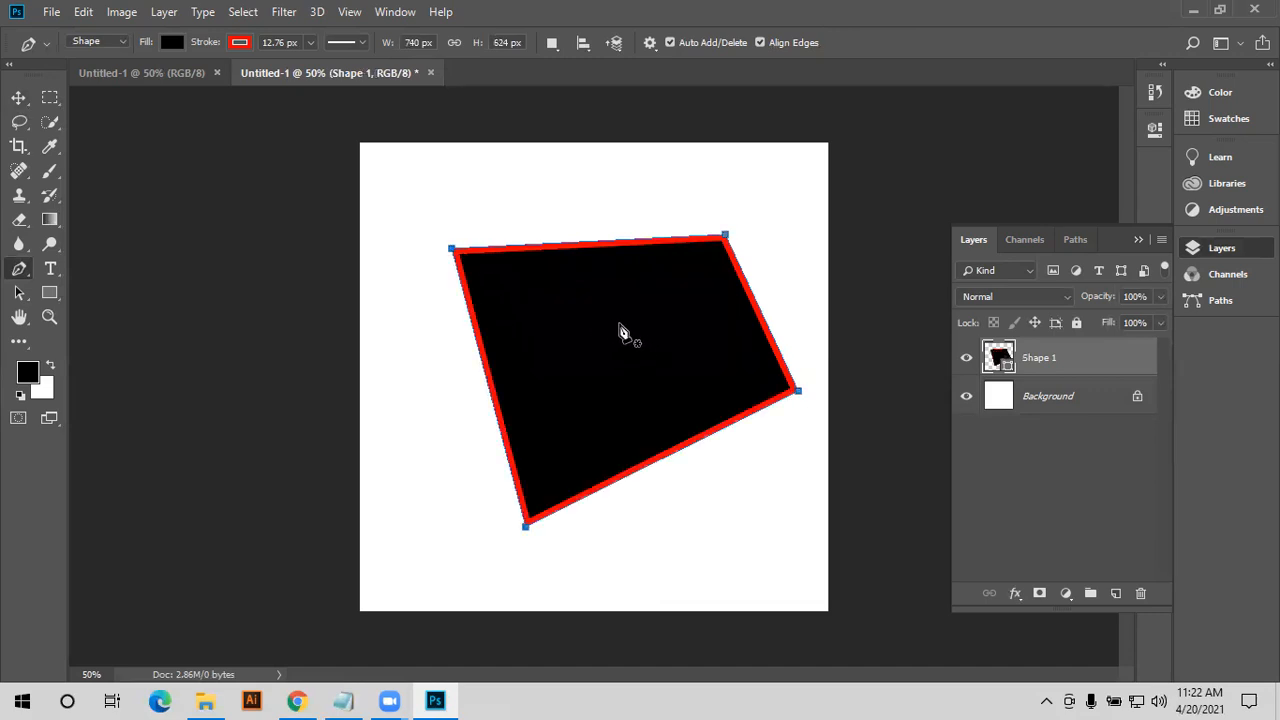
key("Delete")
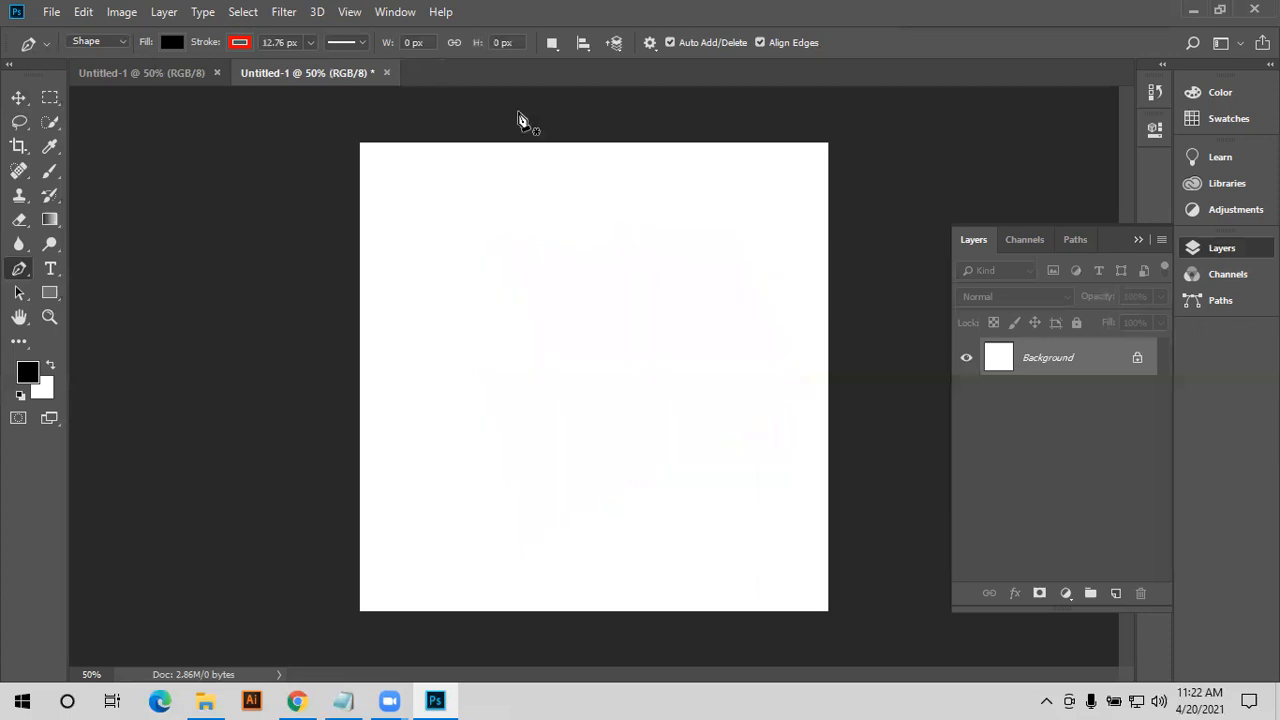
- Turn on the Pen tool's Rubber Band option and draw a closed four-sided shape about 694 by 584 px
left_click(615, 43)
left_click(646, 42)
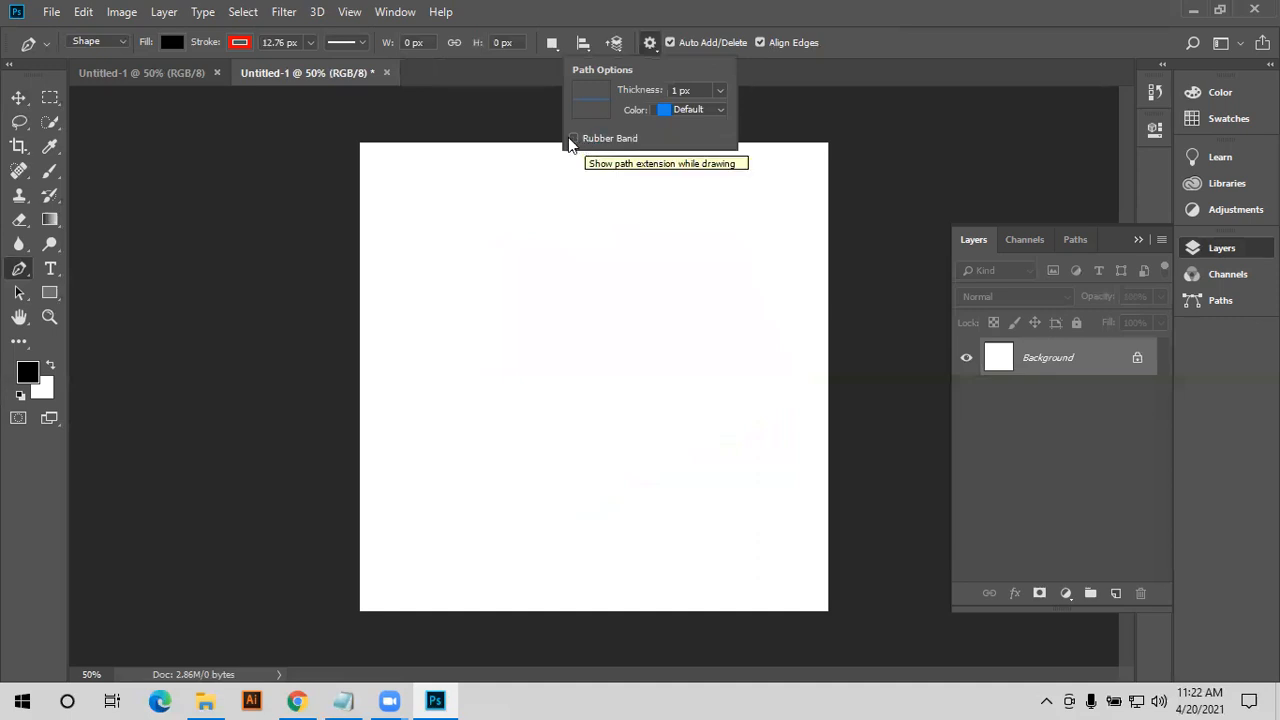
left_click(393, 237)
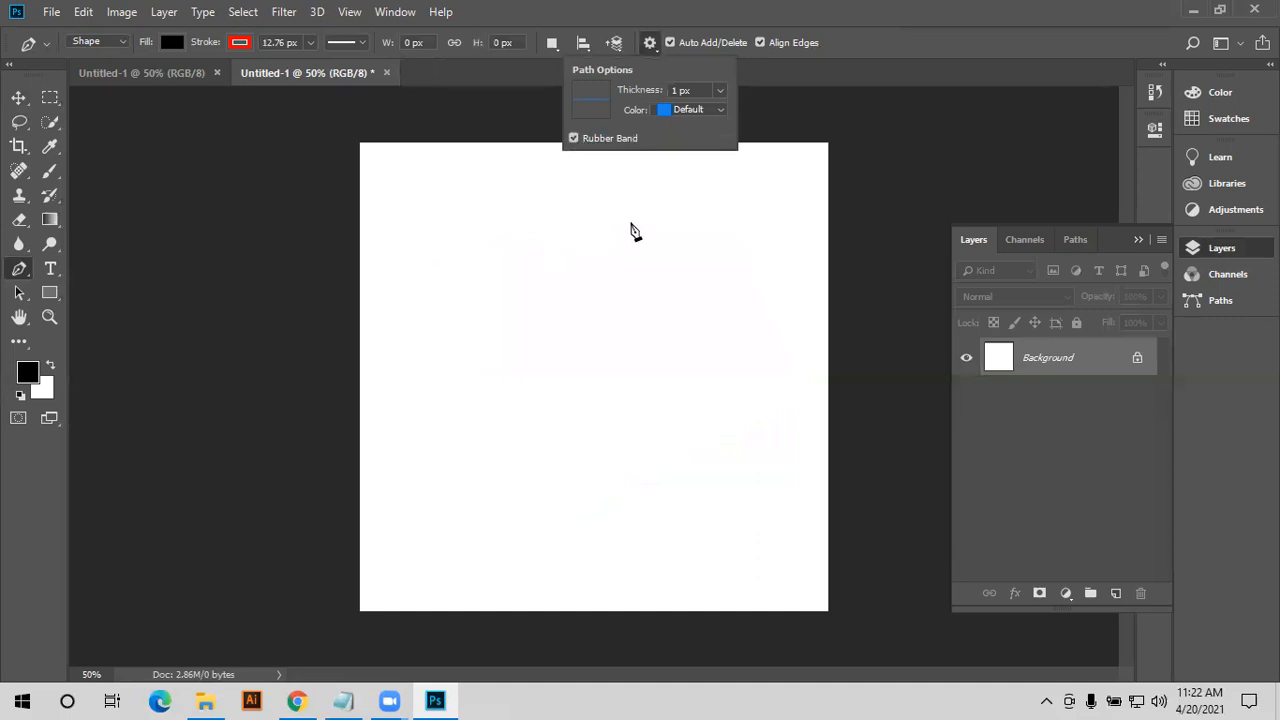
left_click(673, 298)
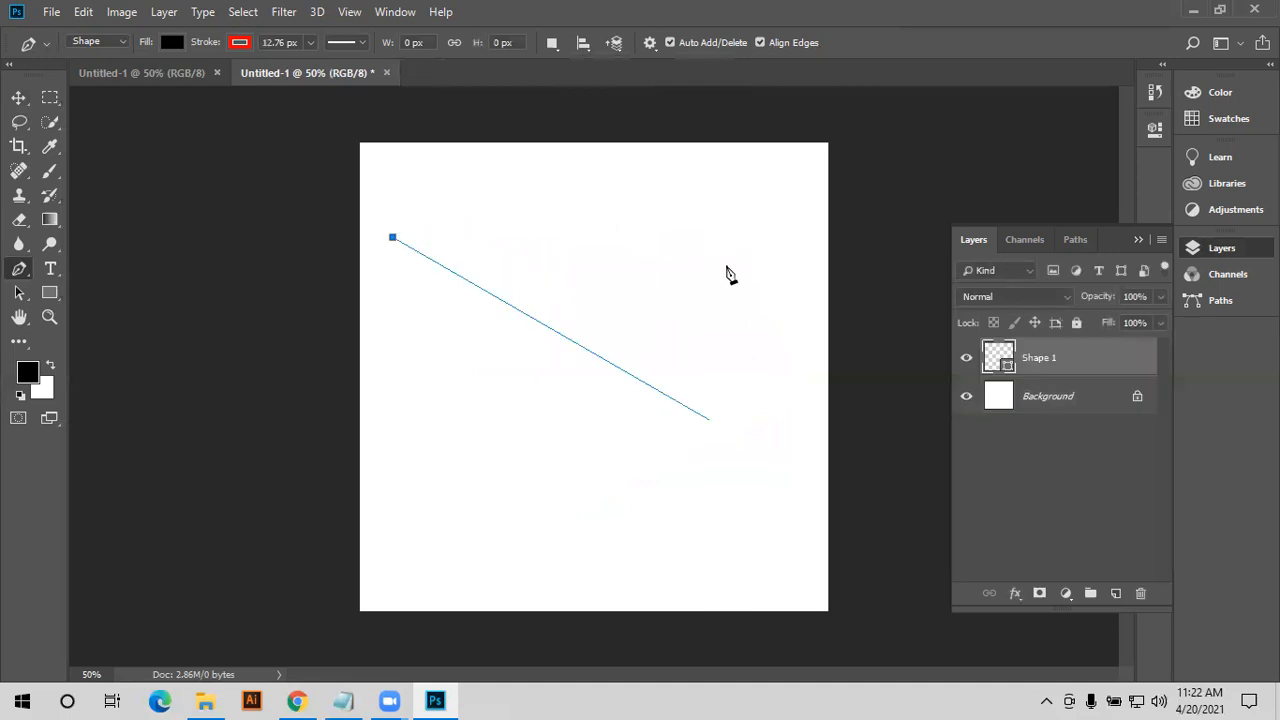
left_click(717, 227)
left_click(692, 500)
left_click(424, 457)
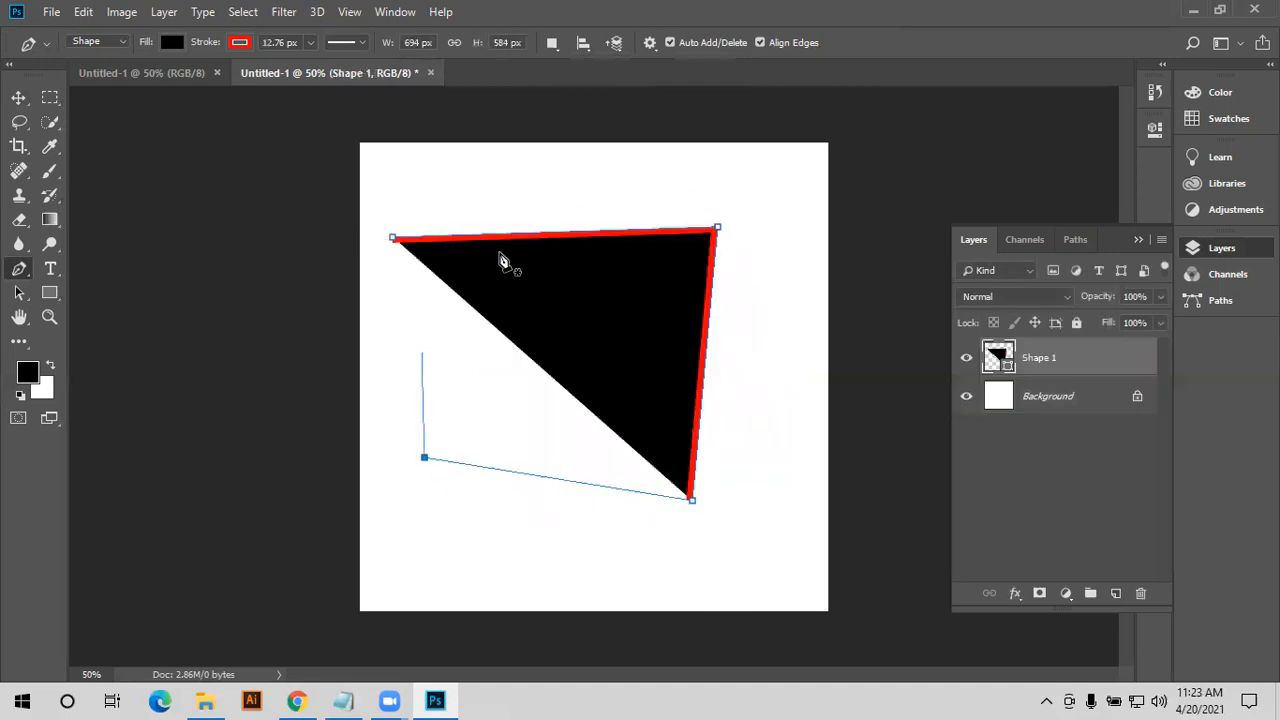
left_click(438, 244)
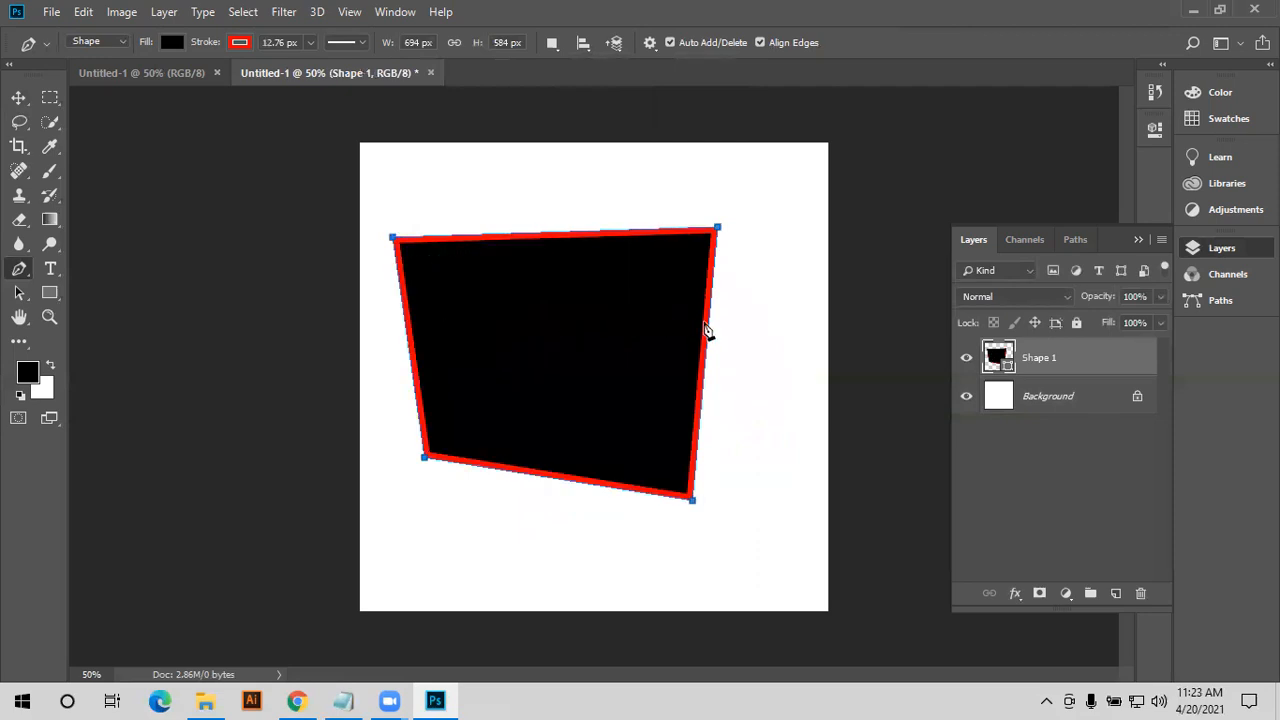
- Replace the shape with a smaller closed four-sided one, about 332 by 346 px, in the canvas's upper-left area
key("Delete")
left_click(441, 233)
left_click(579, 259)
left_click(561, 371)
left_click(424, 395)
left_click(440, 325)
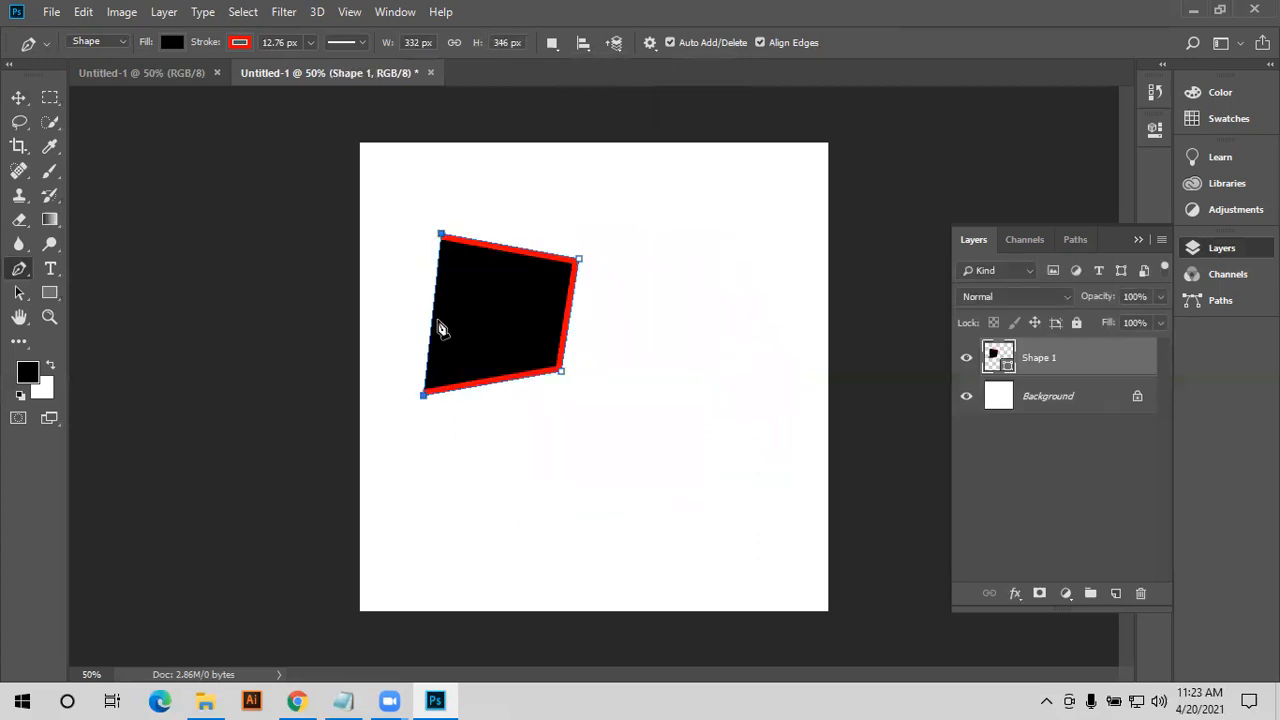
- Replace the small shape with a closed black rectangle with a red stroke, about 626 by 350 px
key("Delete")
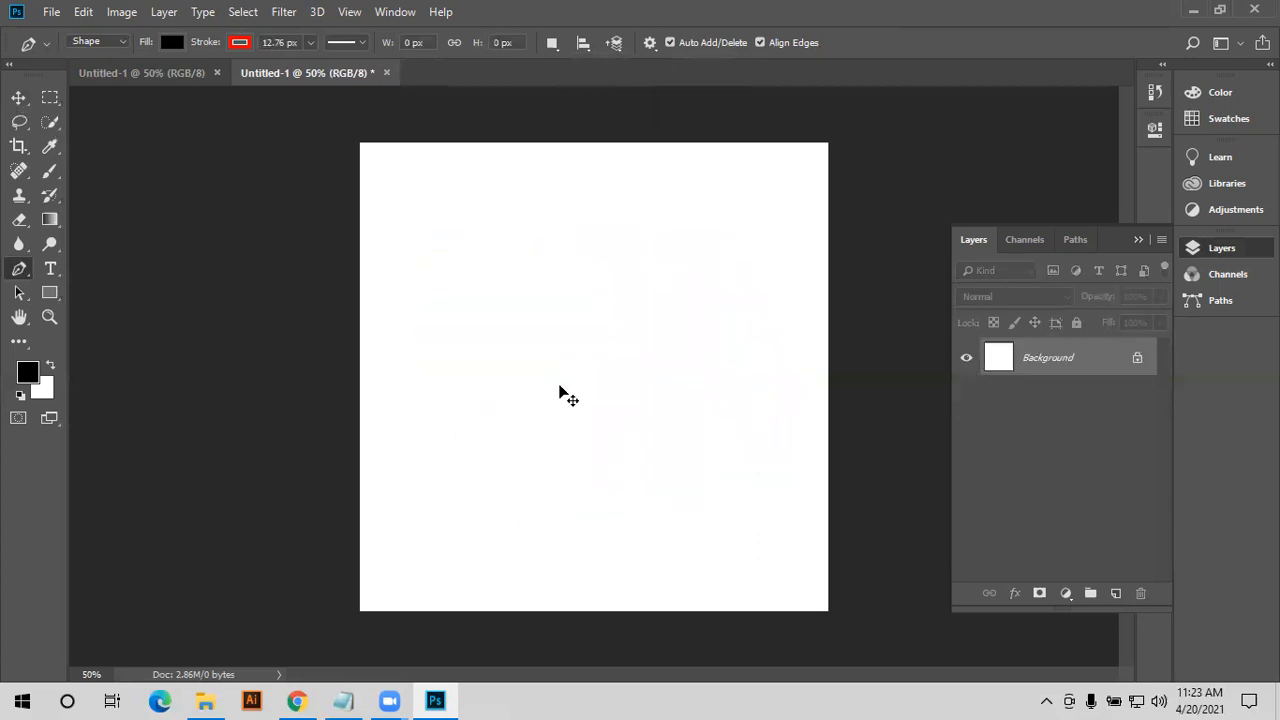
left_click(728, 324)
left_click(728, 484)
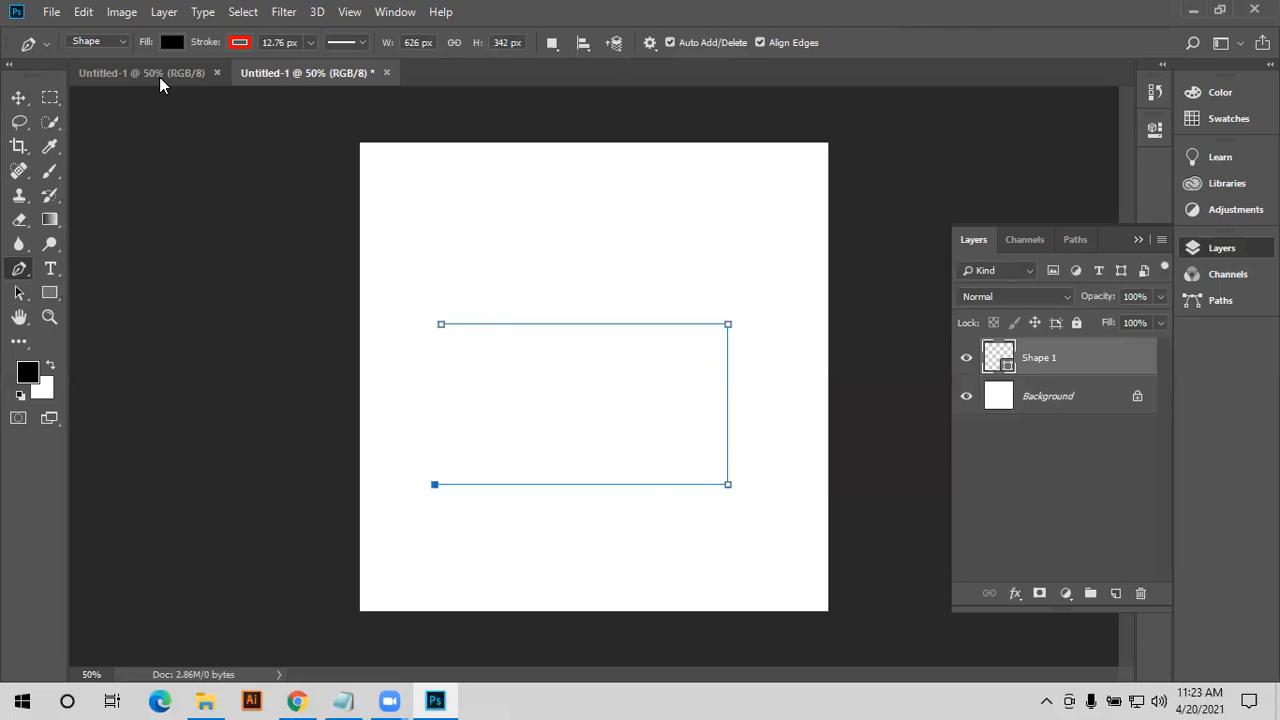
left_click(167, 43)
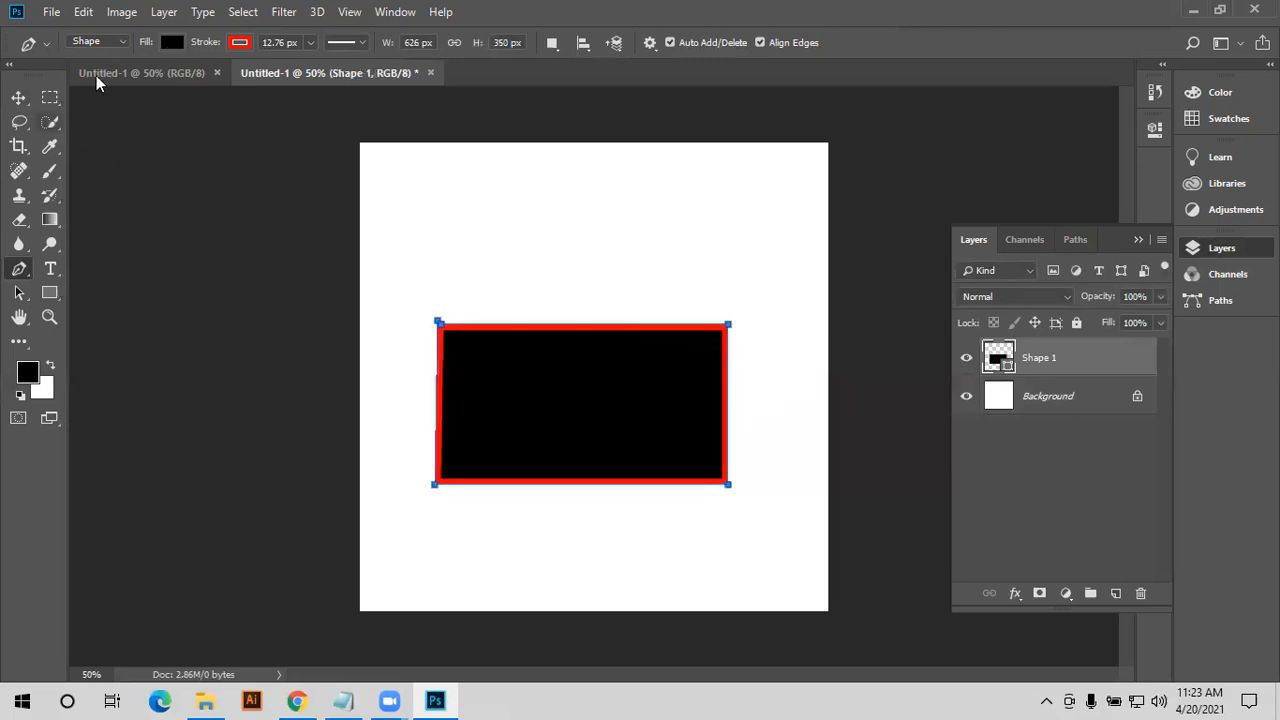
- Move the black rectangle up and slightly to the right on the canvas, and delete it
key("v")
left_click_drag(676, 394, 690, 315)
key("shift+Down")
key("shift+Down")
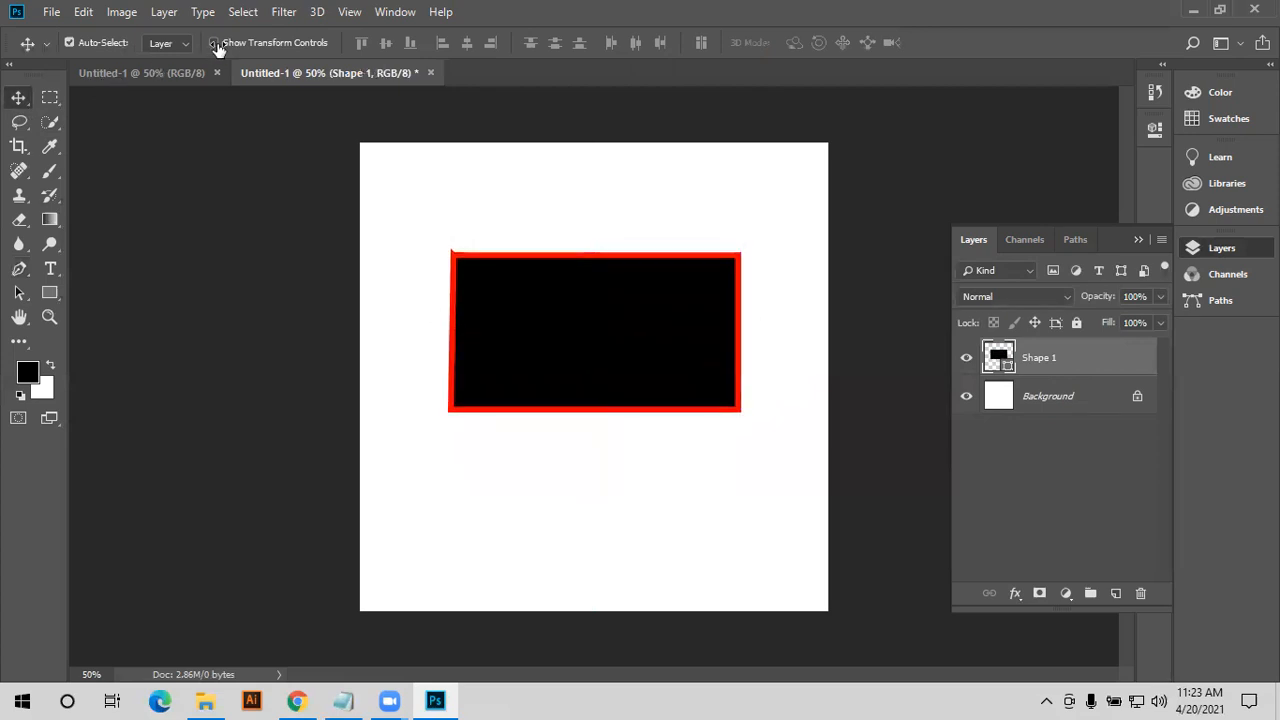
key("Delete")
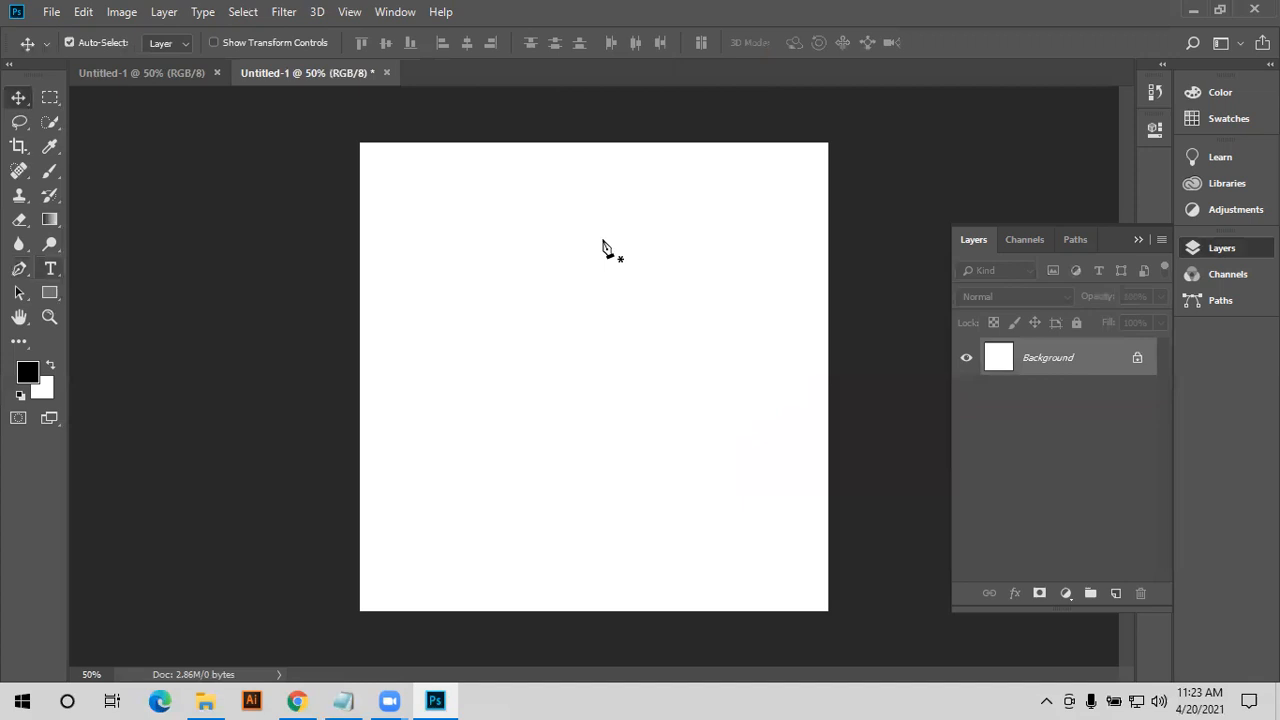
- Set the Pen tool's shape fill to no color and its stroke to red
key("p")
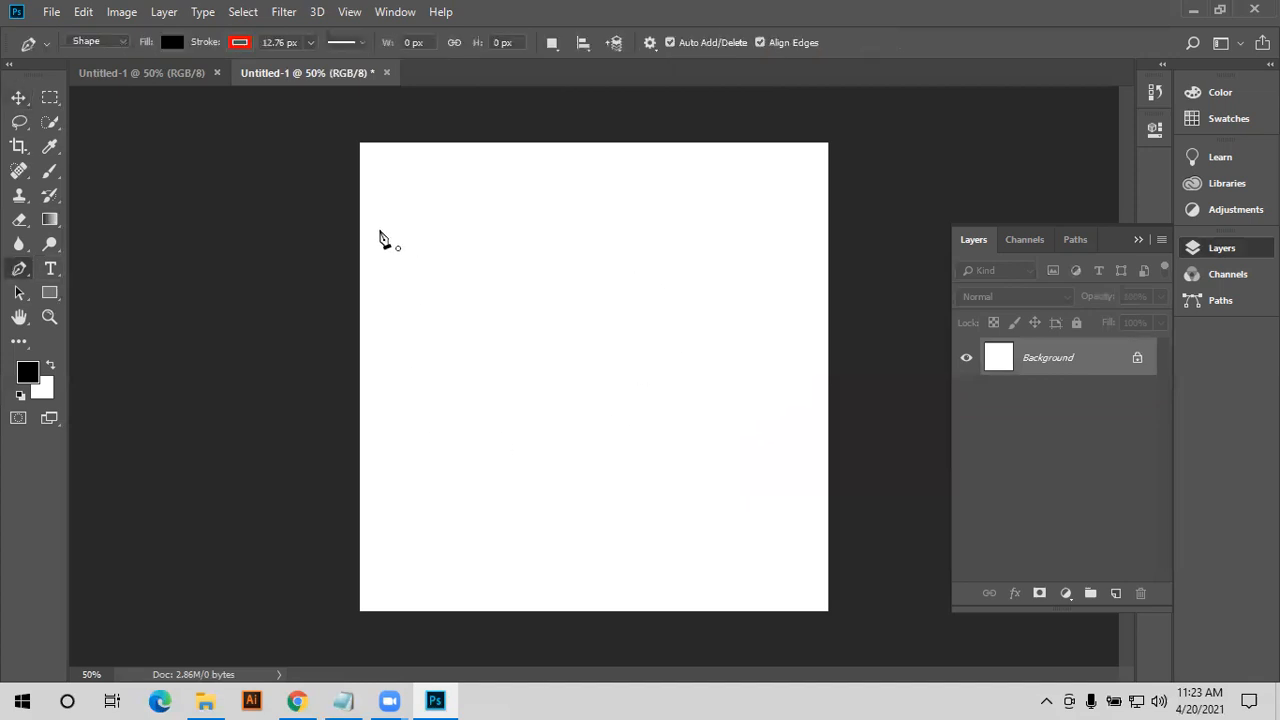
left_click(172, 42)
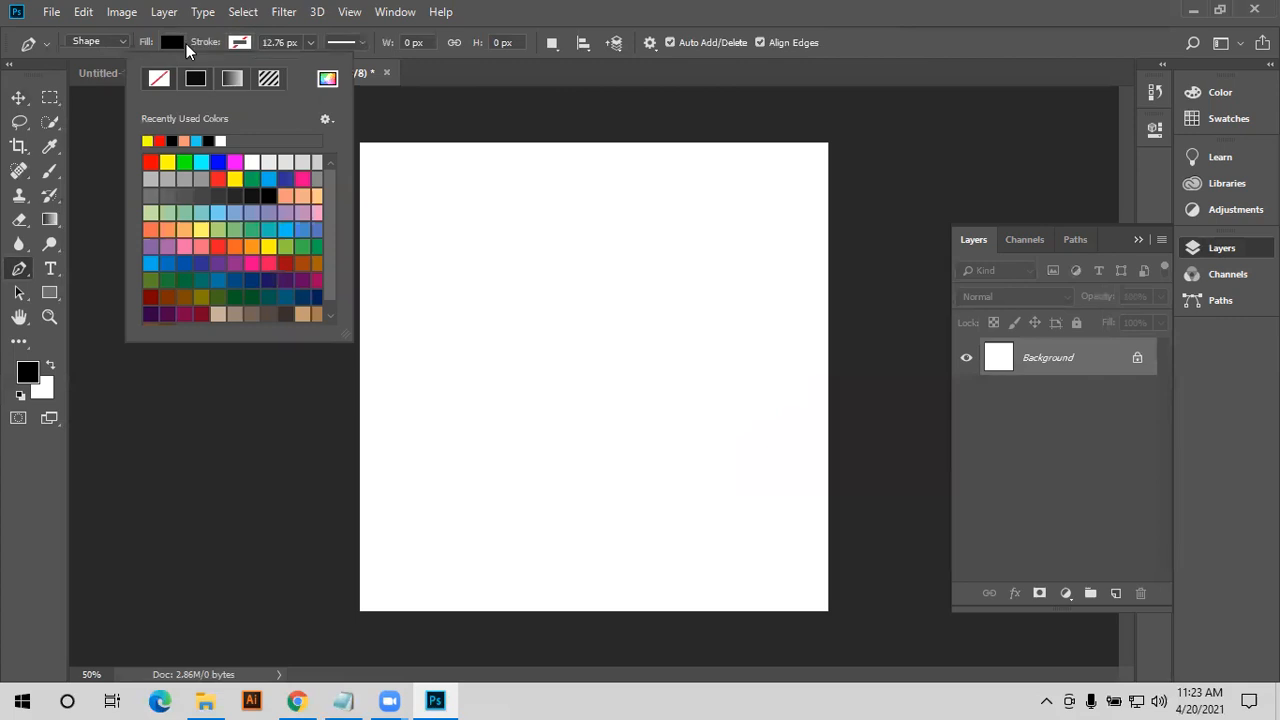
left_click(181, 42)
left_click(176, 41)
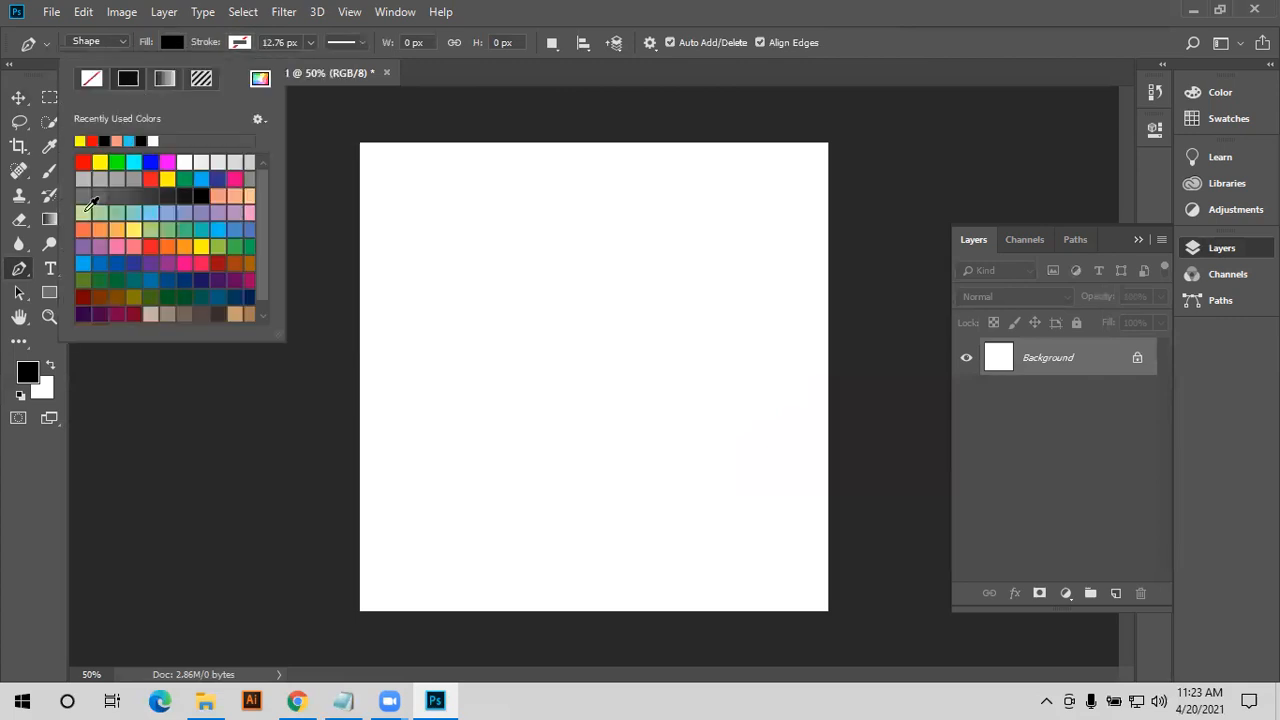
left_click(81, 139)
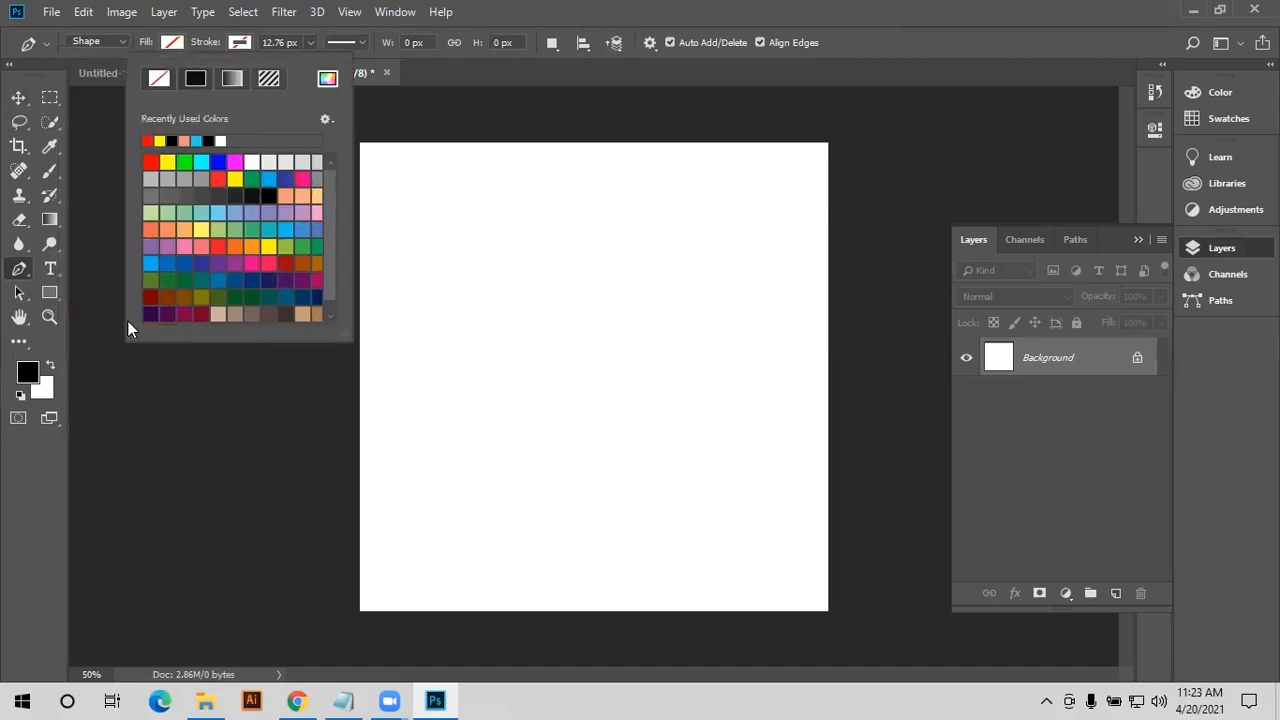
left_click(126, 295)
- Draw a closed unfilled outline with a curved lower end, about 500 by 446 px, and delete it
left_click(603, 240)
left_click(639, 312)
left_click_drag(601, 446, 642, 442)
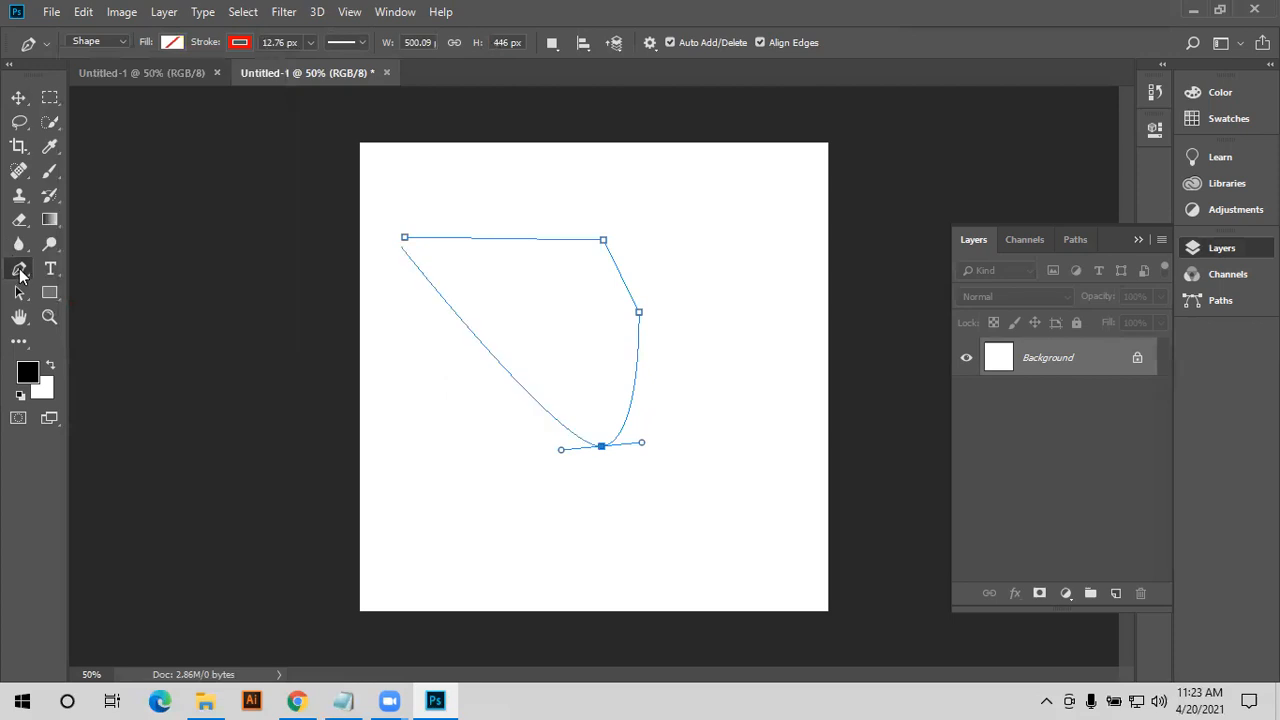
left_click(404, 237)
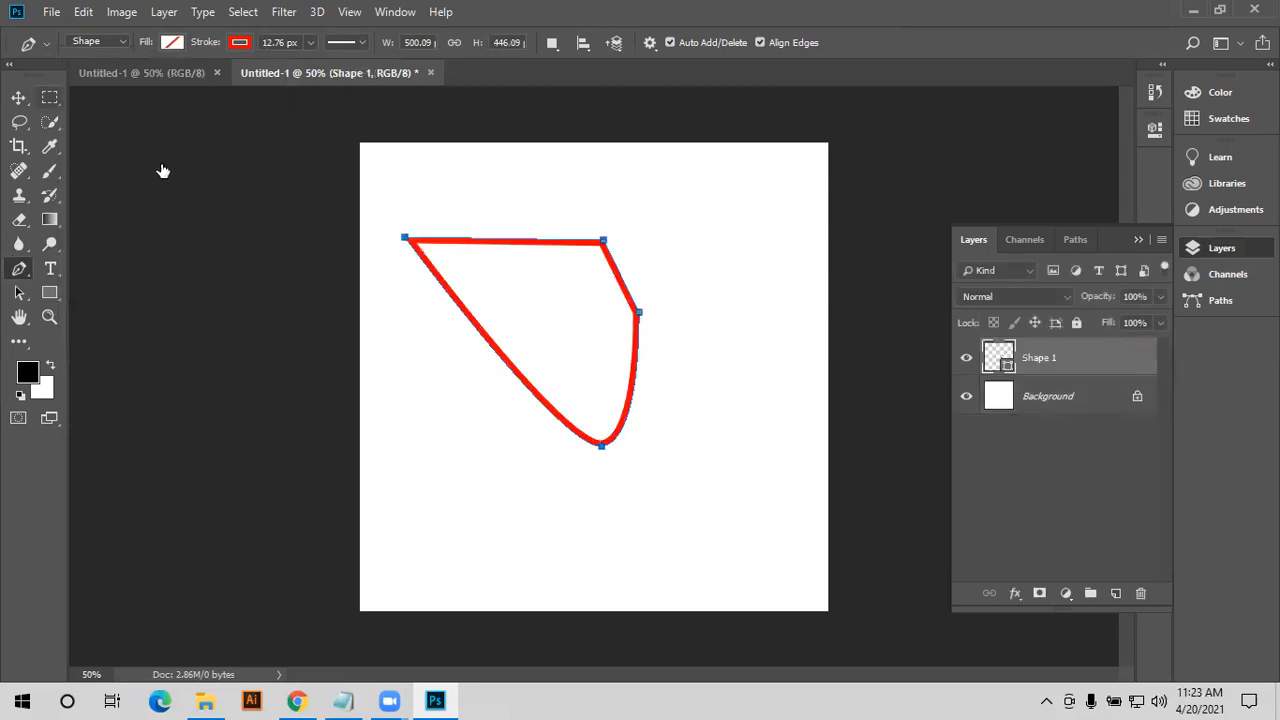
key("v")
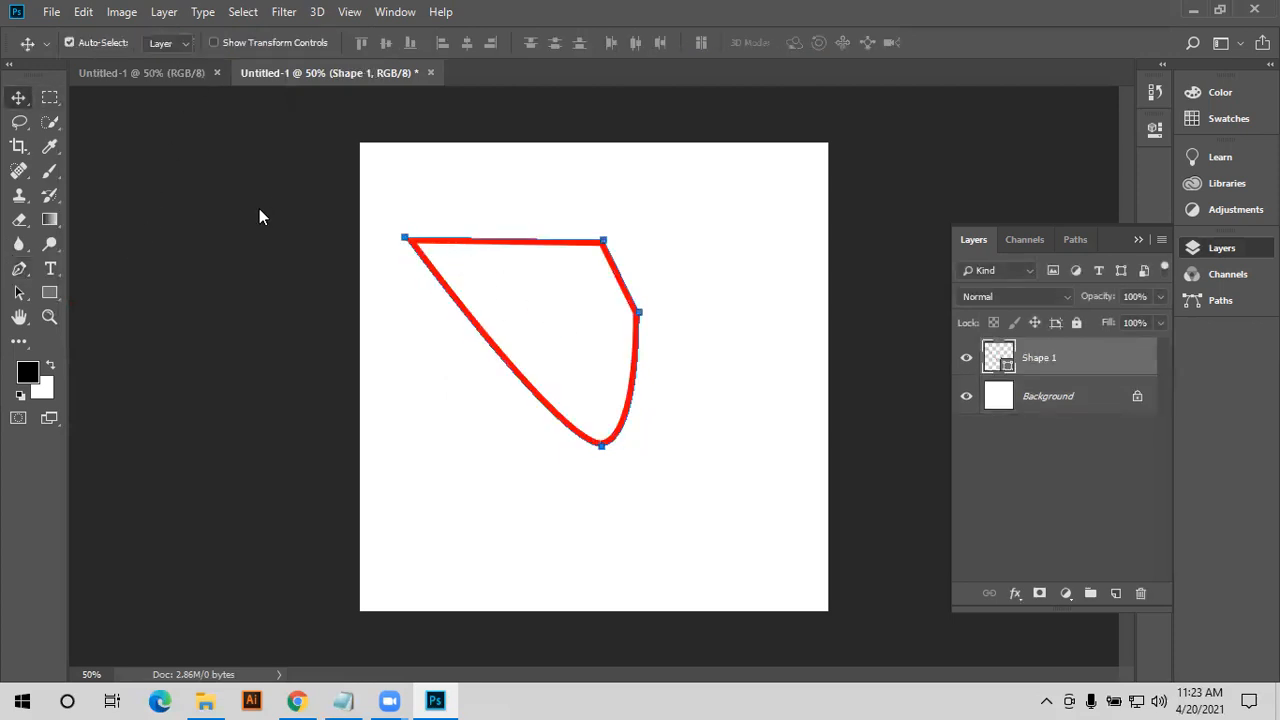
key("Delete")
- Set the Pen tool's fill to the concentric-squares pattern and start a shape in the canvas's upper-left area
key("p")
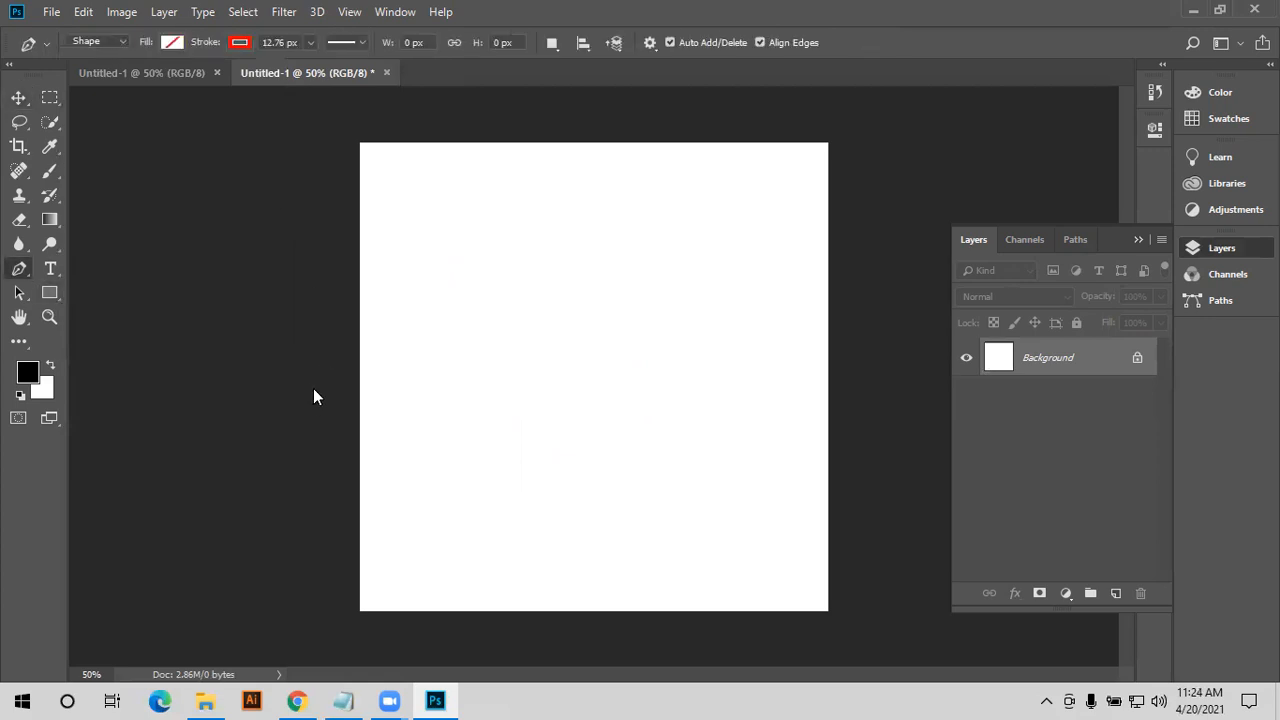
left_click(172, 42)
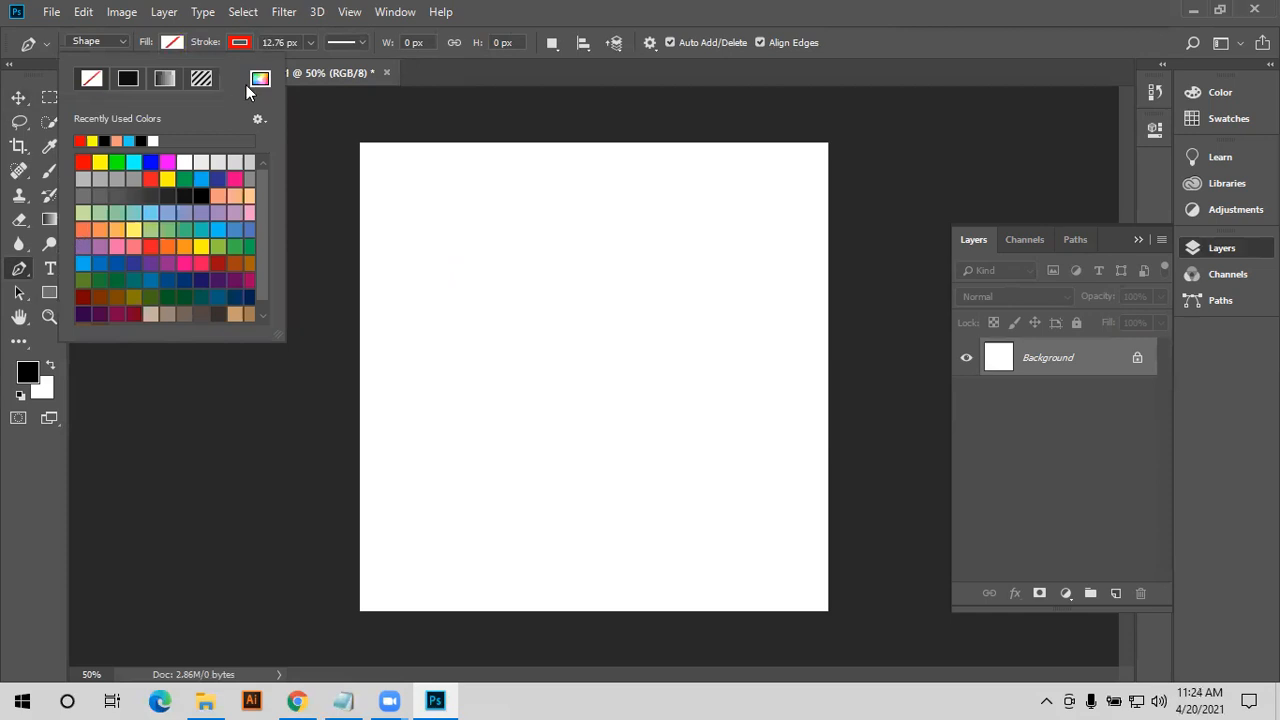
left_click(205, 178)
left_click(412, 262)
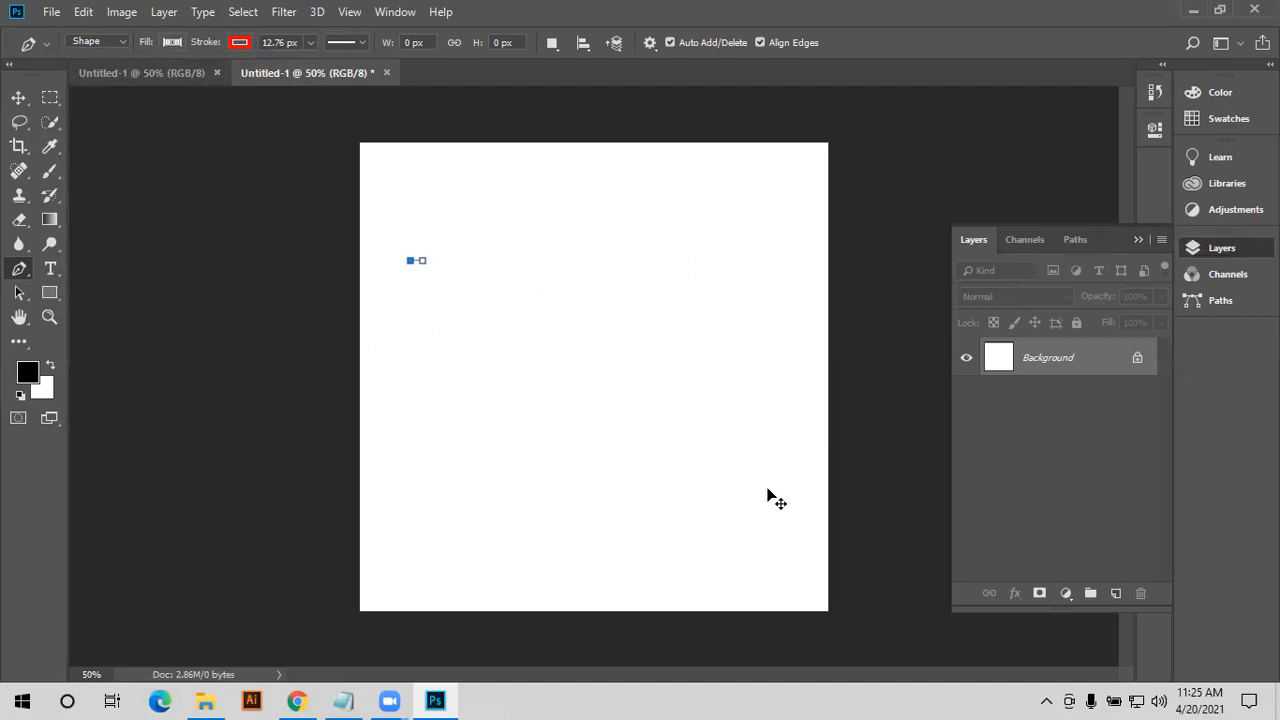
- Redo the undone points and pattern fill of the four-sided shape, and set its fill color to red, ff0000
key("ctrl+shift+z")
key("ctrl+shift+z")
key("ctrl+shift+z")
key("ctrl+shift+z")
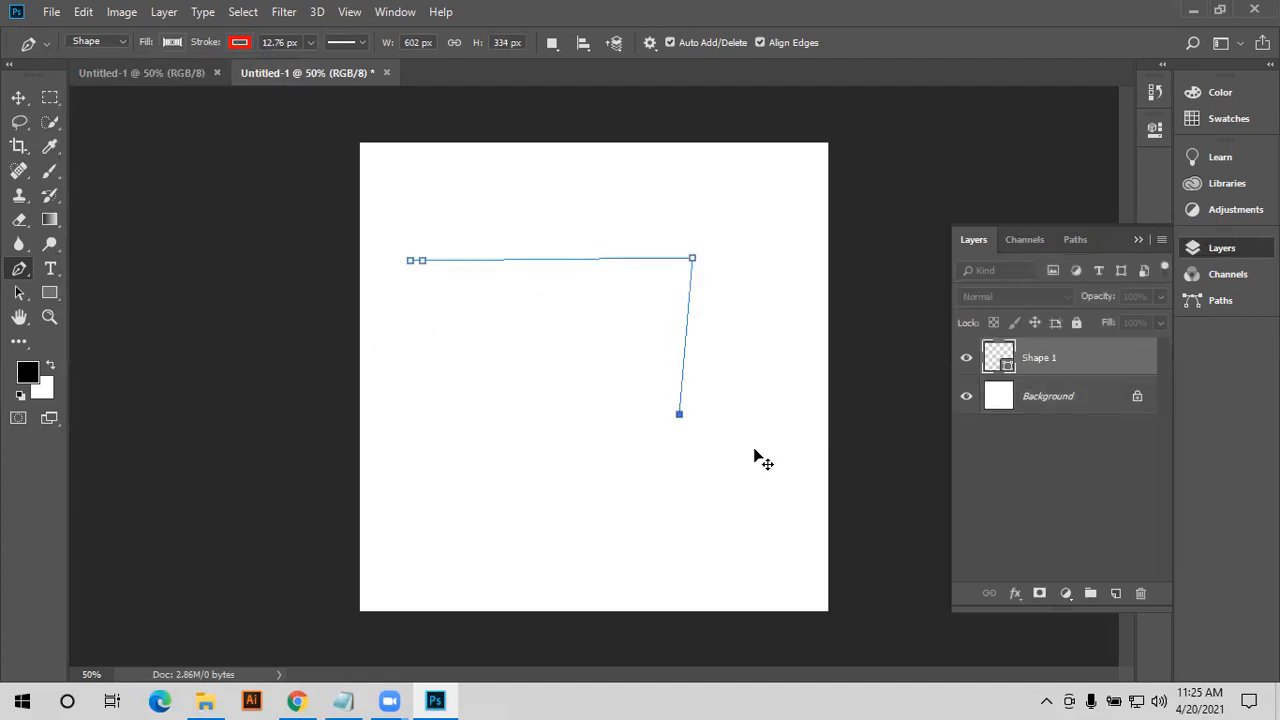
key("ctrl+shift+z")
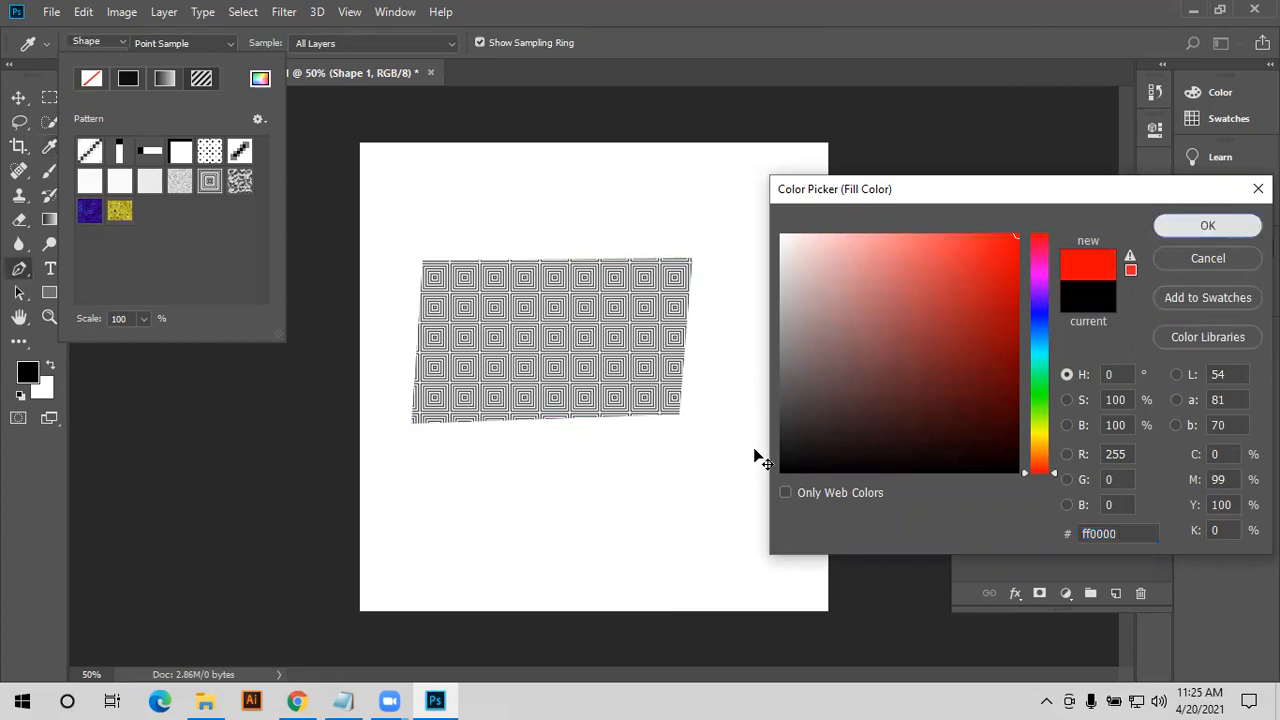
key("Return")
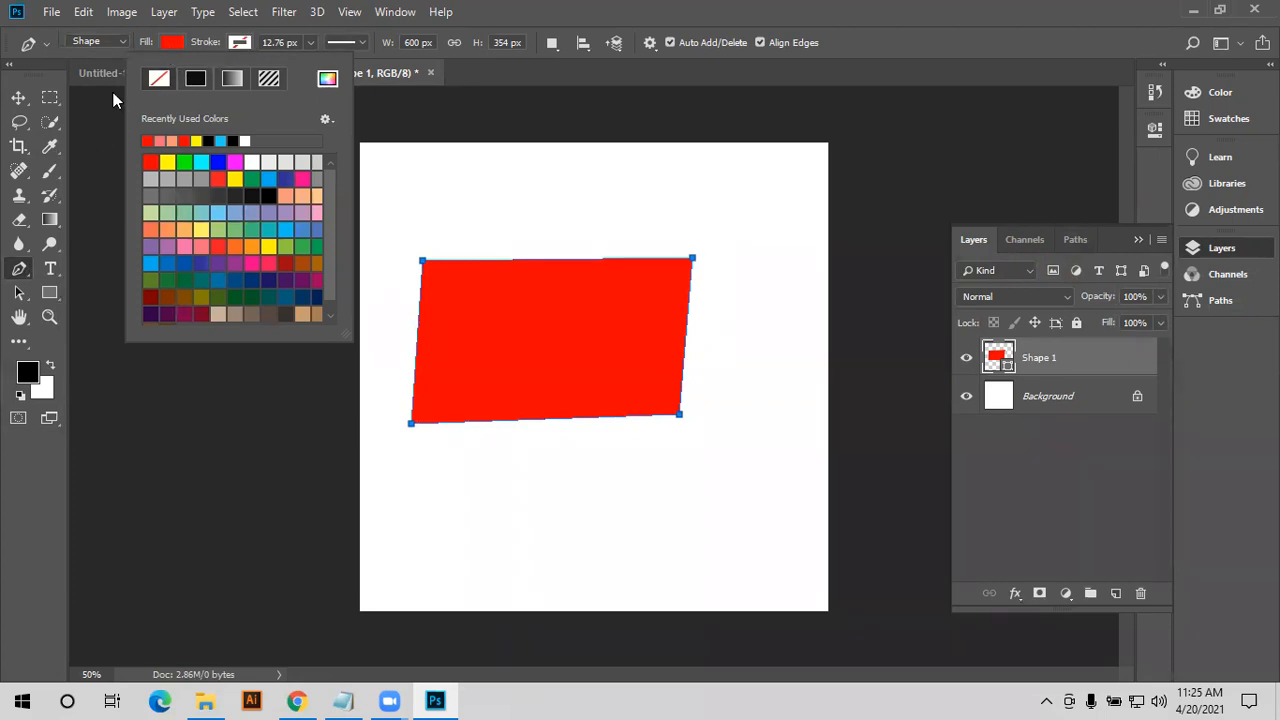
- Delete the red four-sided shape from the canvas
key("v")
left_click_drag(508, 232, 651, 477)
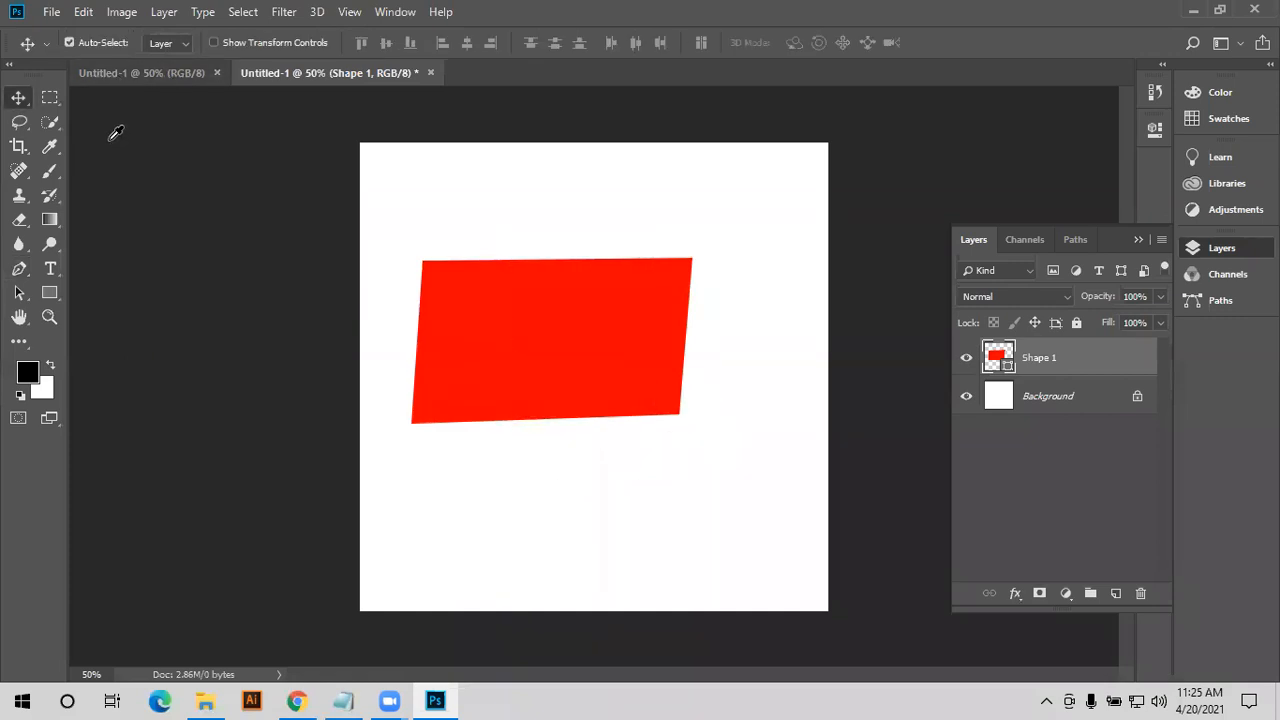
key("Delete")
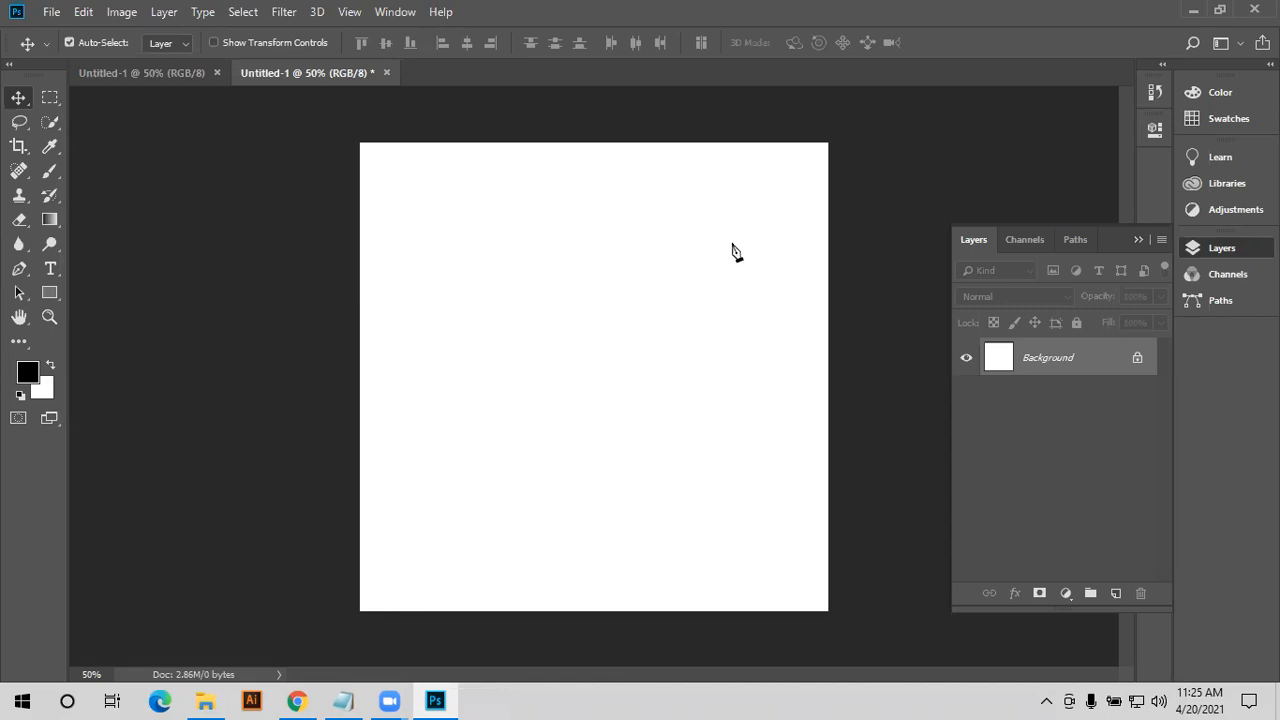
- Start a red-filled Pen shape of straight segments through four anchor points from the canvas's left edge, about 528 by 506 px
left_click(455, 255)
key("p")
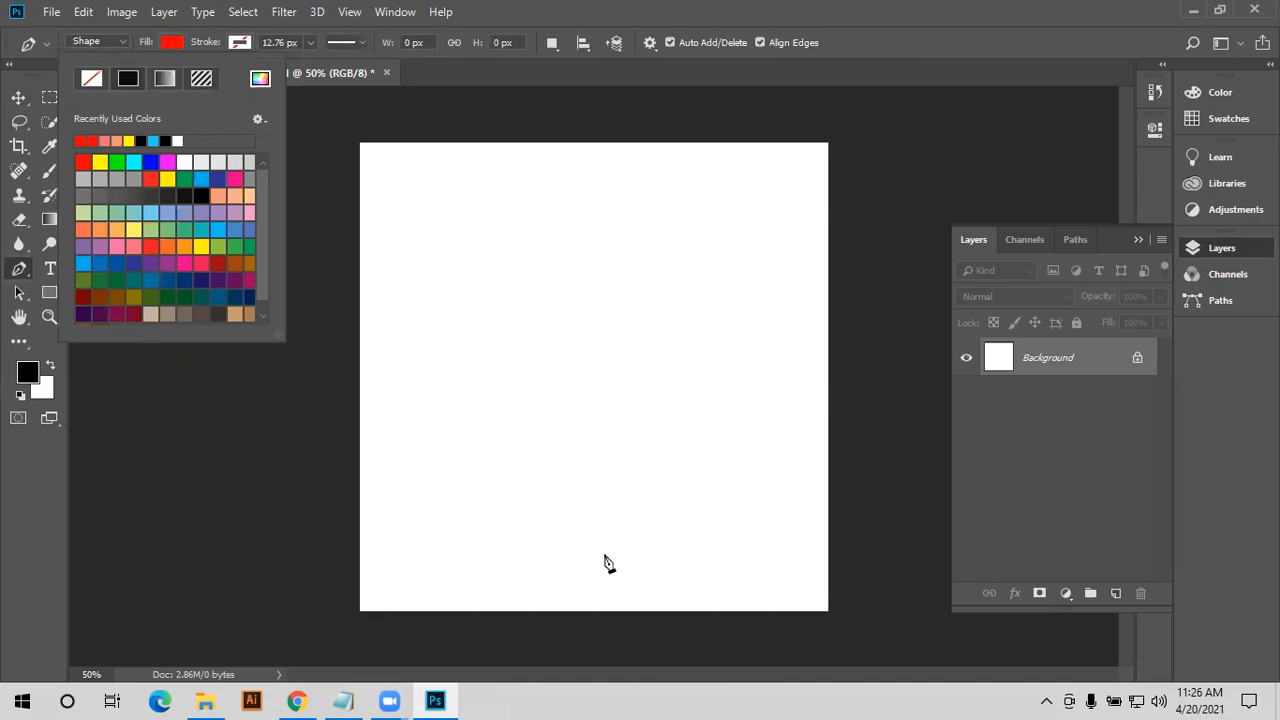
left_click(537, 523)
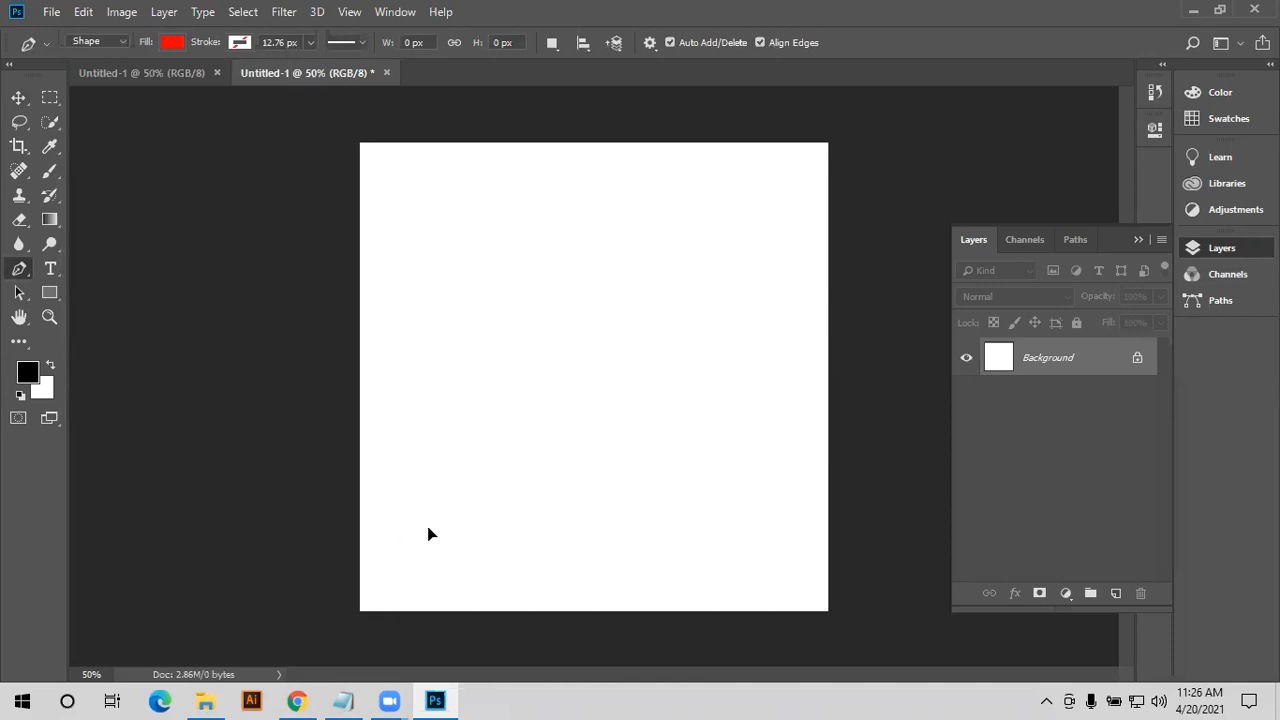
left_click(361, 489)
left_click(608, 350)
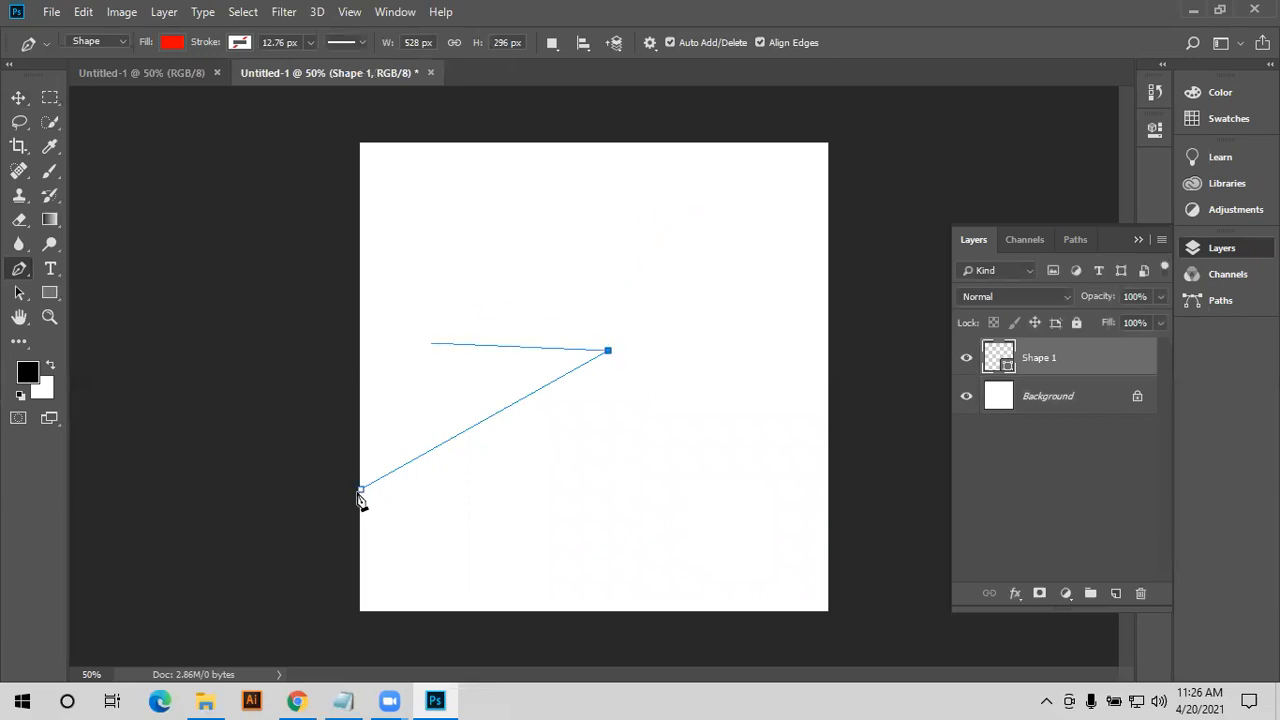
left_click(417, 356)
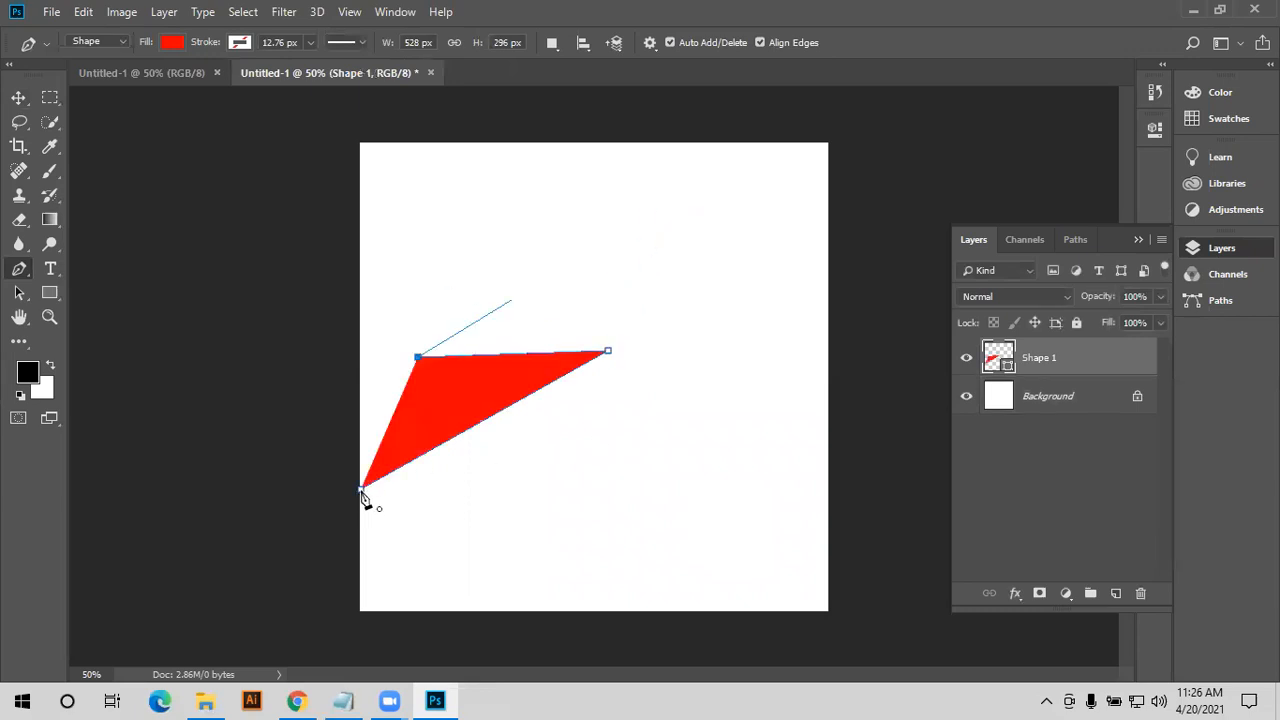
left_click(361, 490)
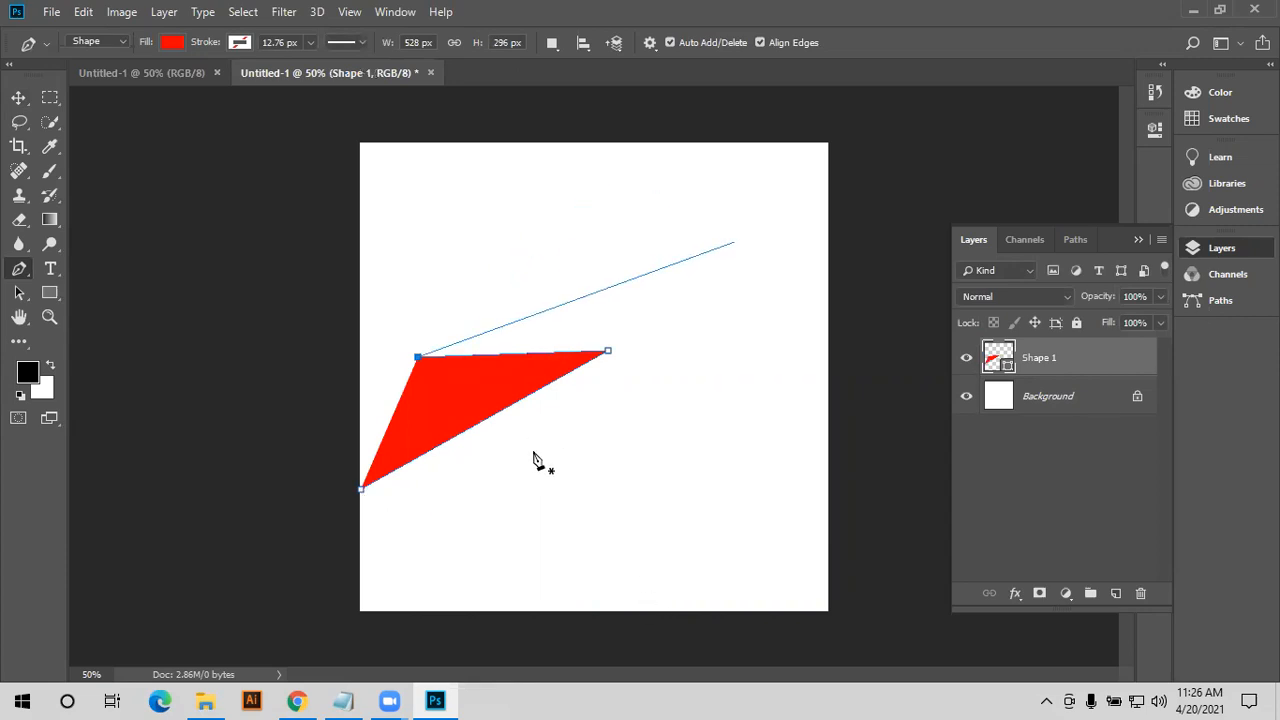
left_click(449, 251)
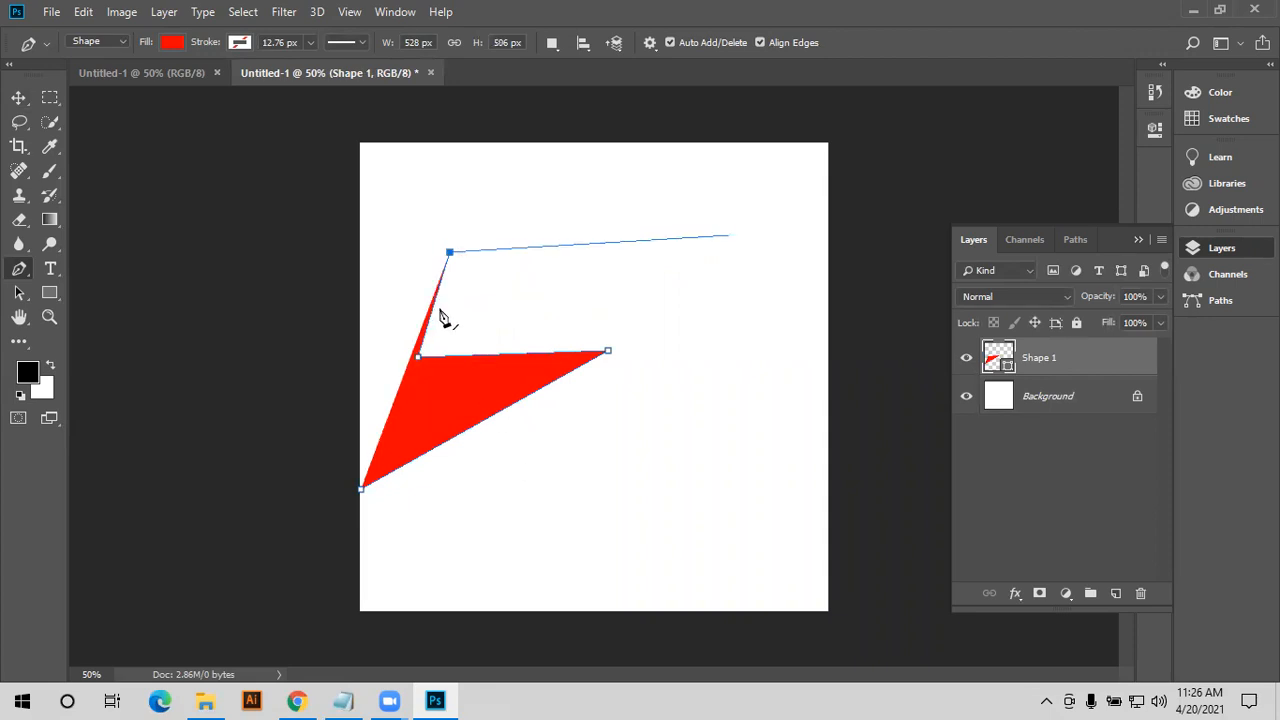
- Complete the red shape with curved segments around the right and lower sides, about 894 by 795 px, and delete it
left_click_drag(645, 312, 720, 414)
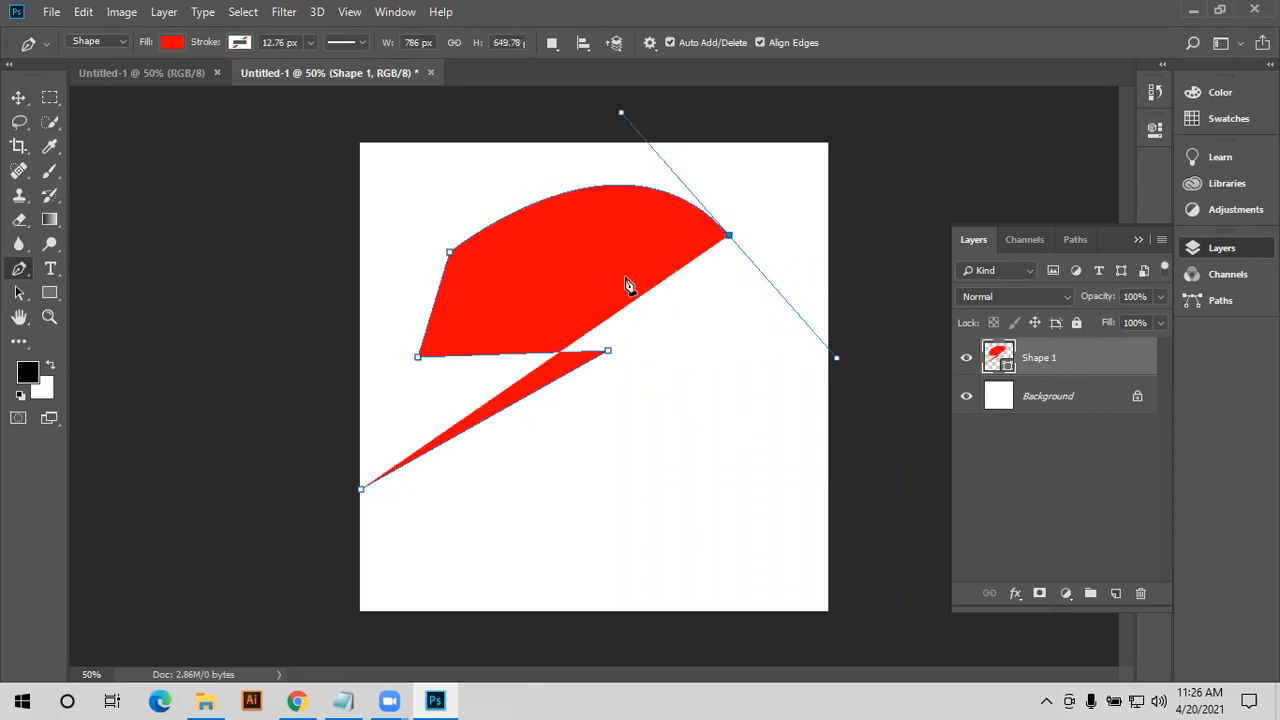
left_click(738, 423)
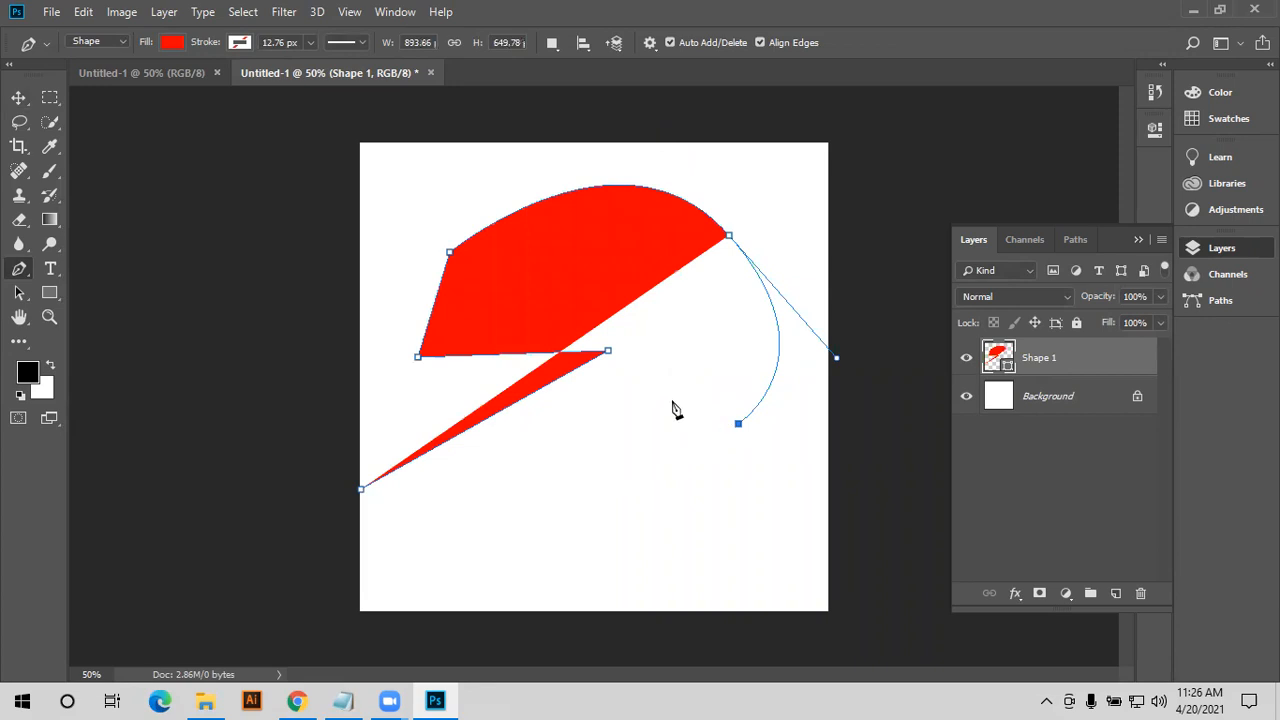
left_click_drag(605, 554, 402, 535)
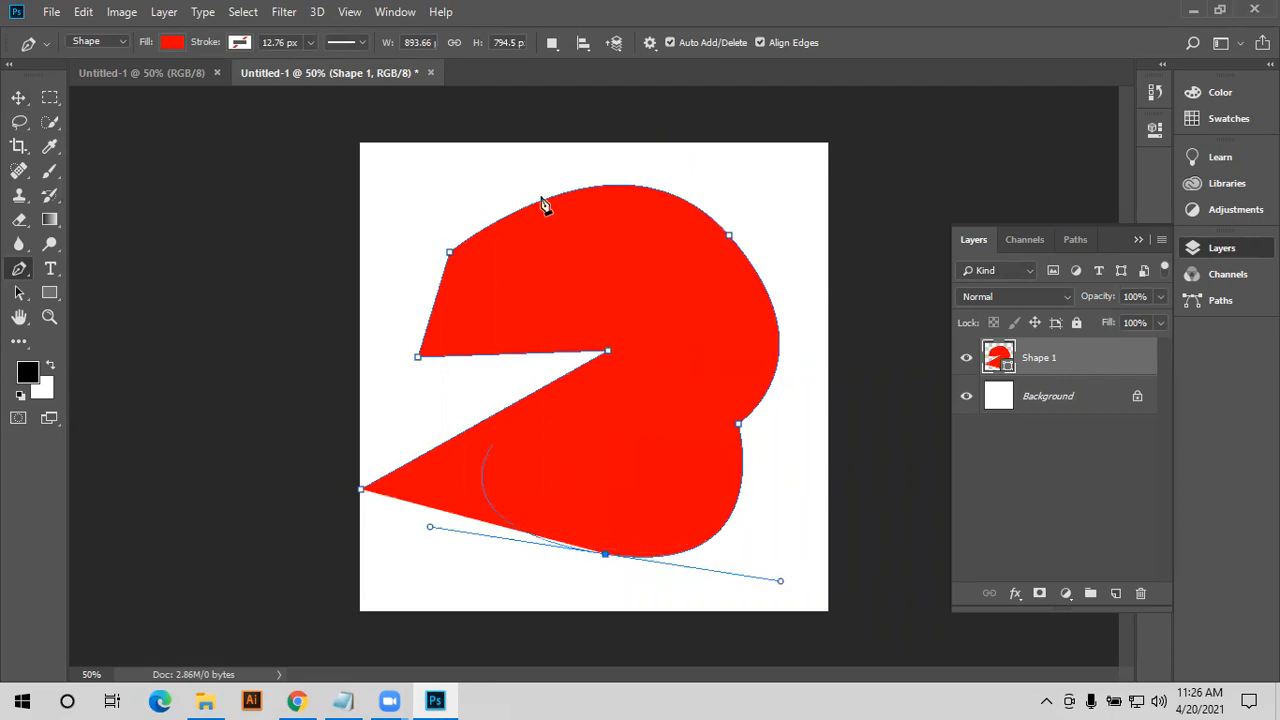
key("ctrl+z")
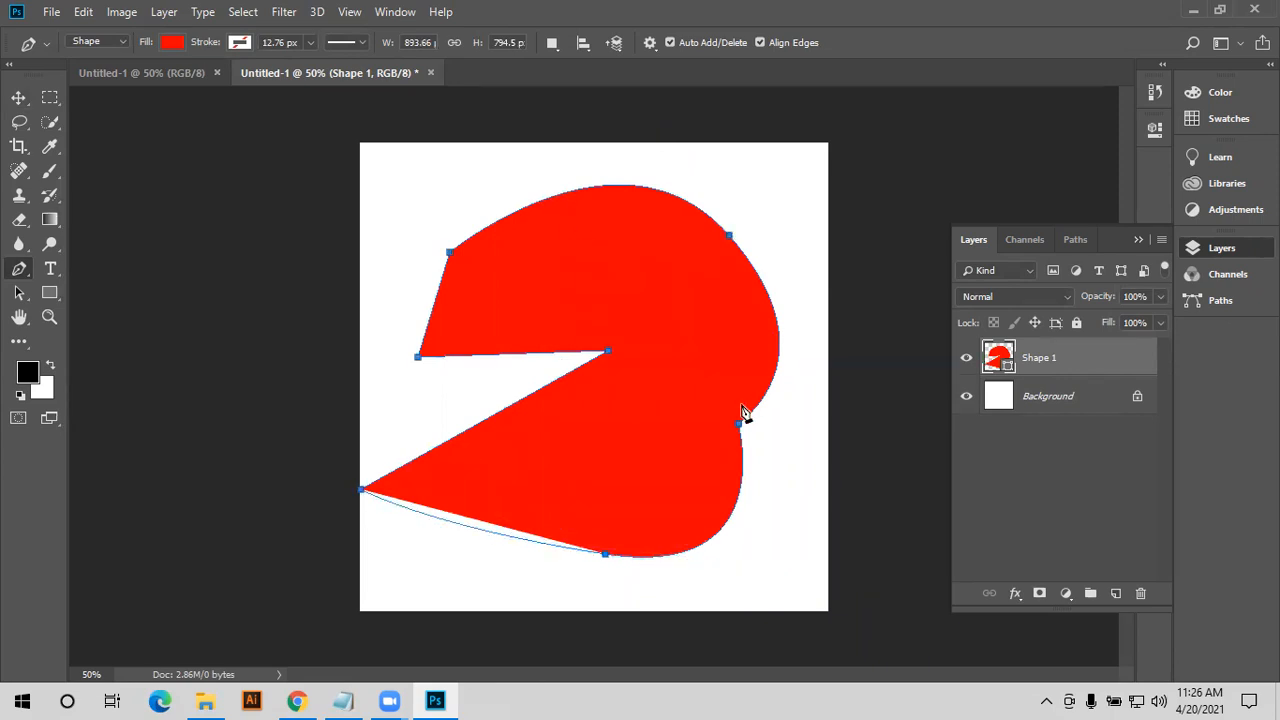
key("Delete")
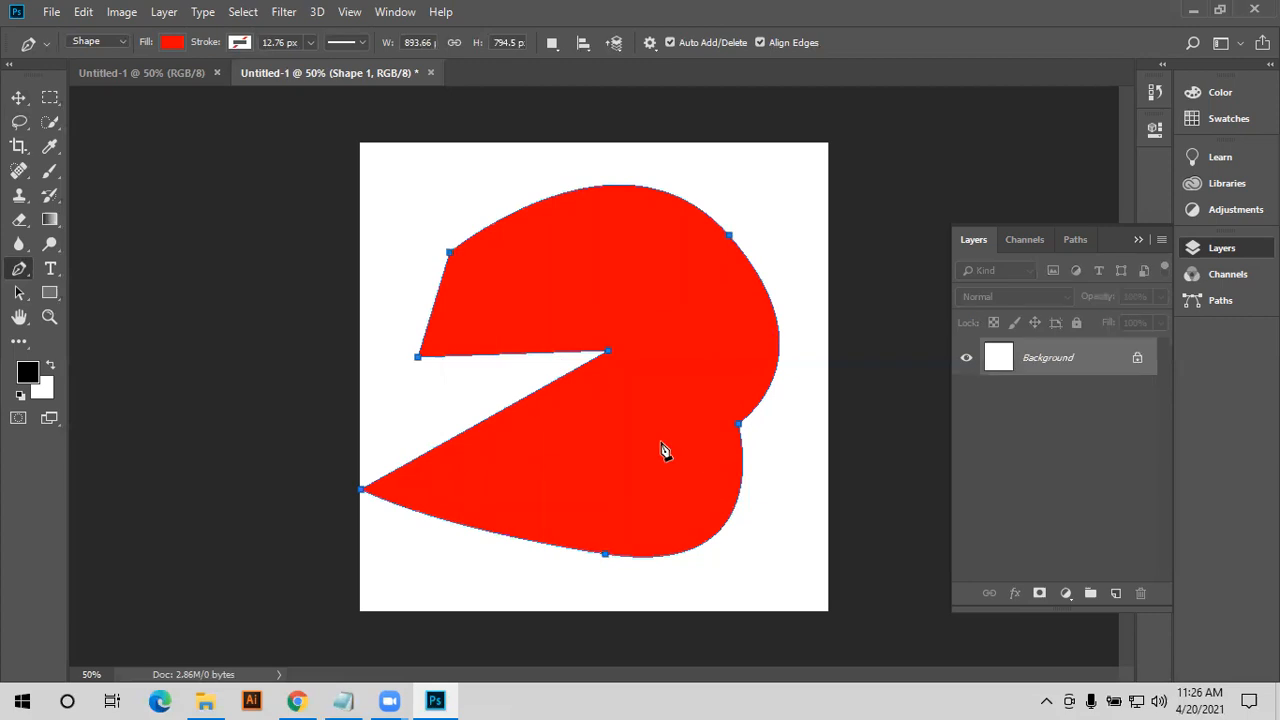
- Draw the first curved segment of a new red shape as an upward arc about 444 by 135 px
left_click(434, 313)
left_click_drag(641, 302, 675, 377)
left_click_drag(663, 493, 740, 428)
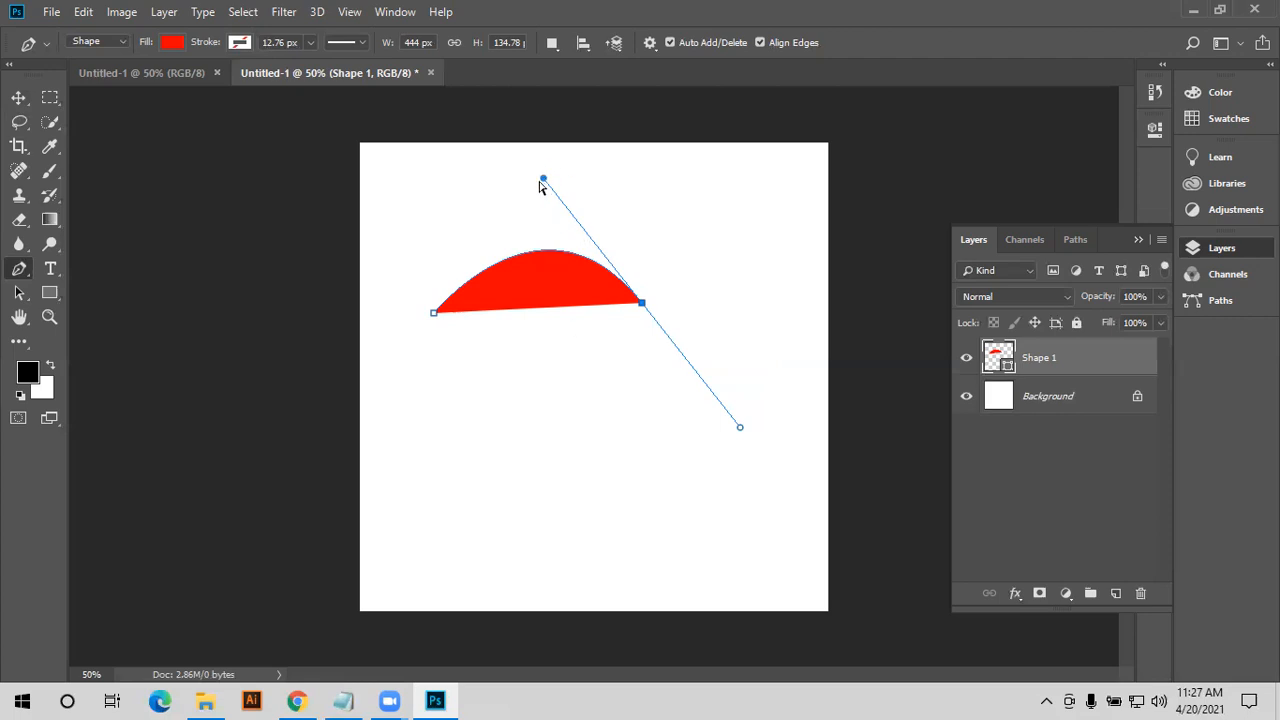
- Reshape the arc by moving both direction handles of its end anchor, making it about 164 px high
left_click_drag(544, 181, 772, 463)
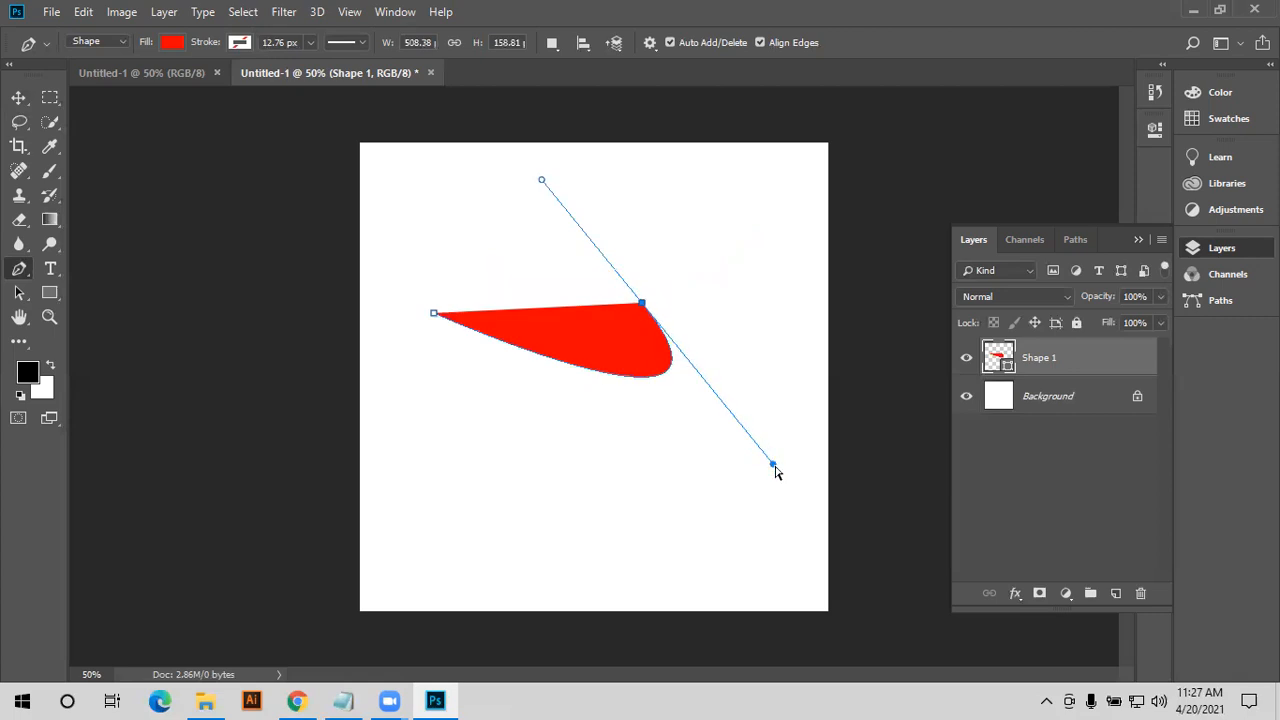
left_click_drag(758, 461, 543, 209)
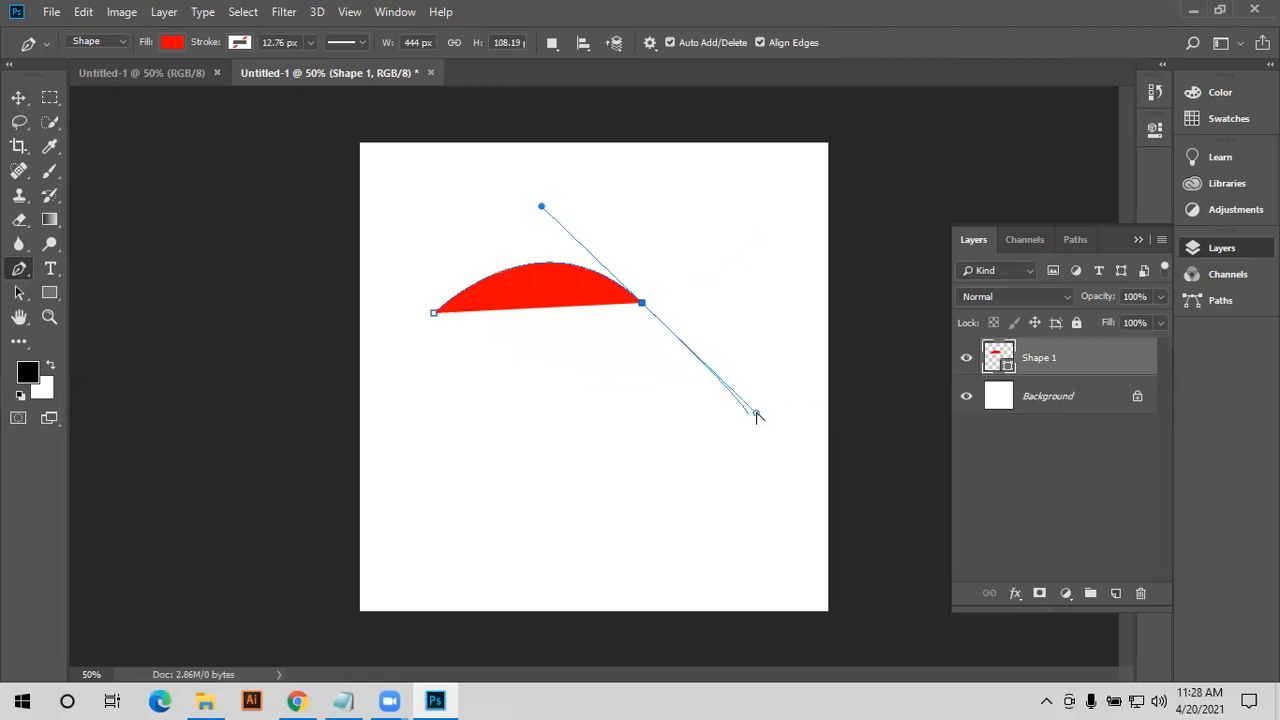
left_click_drag(756, 415, 752, 550)
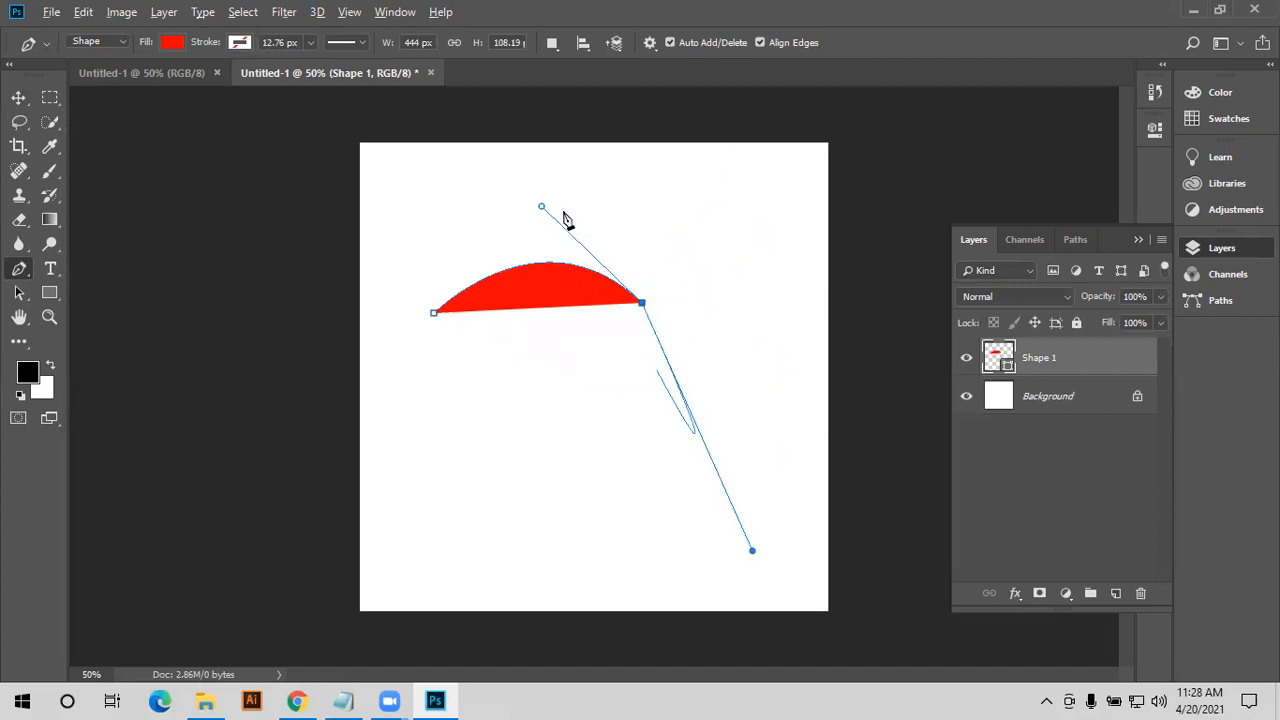
left_click_drag(571, 201, 520, 146)
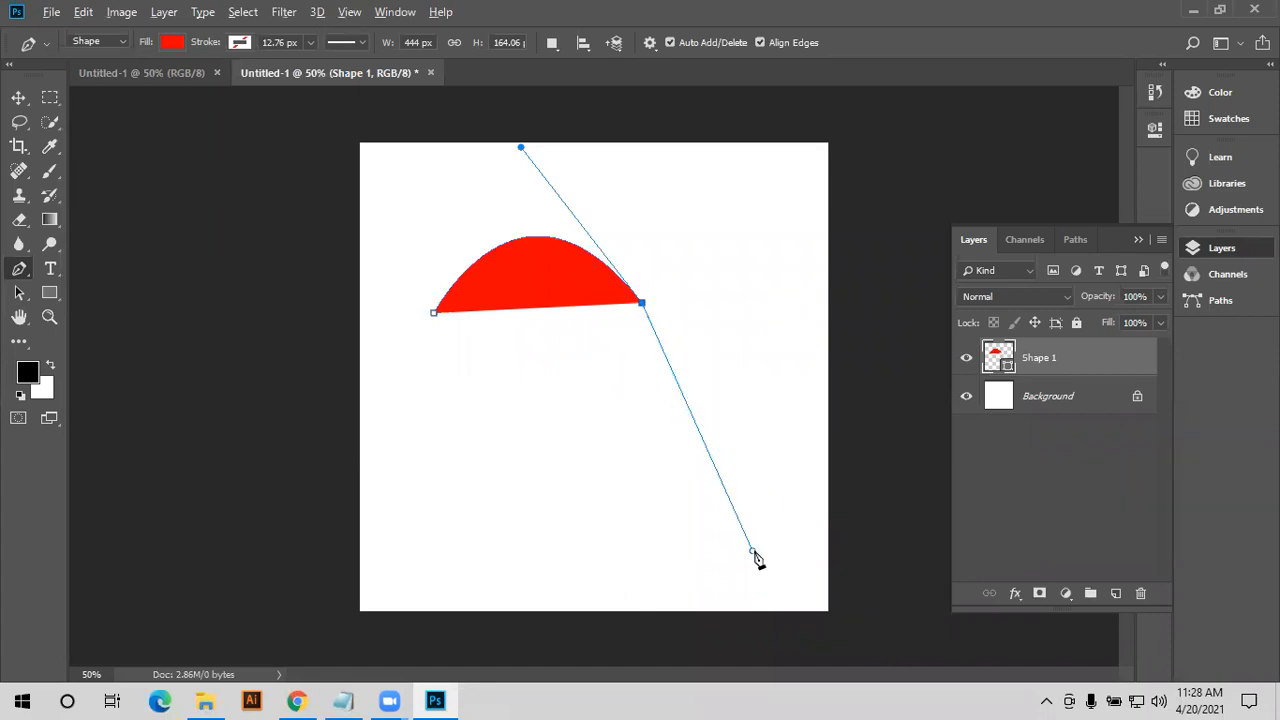
- Shorten the end anchor's outgoing direction handle almost to the anchor and extend it again diagonally down to the right
left_click_drag(752, 552, 647, 308)
scroll(656, 325, "up", 4)
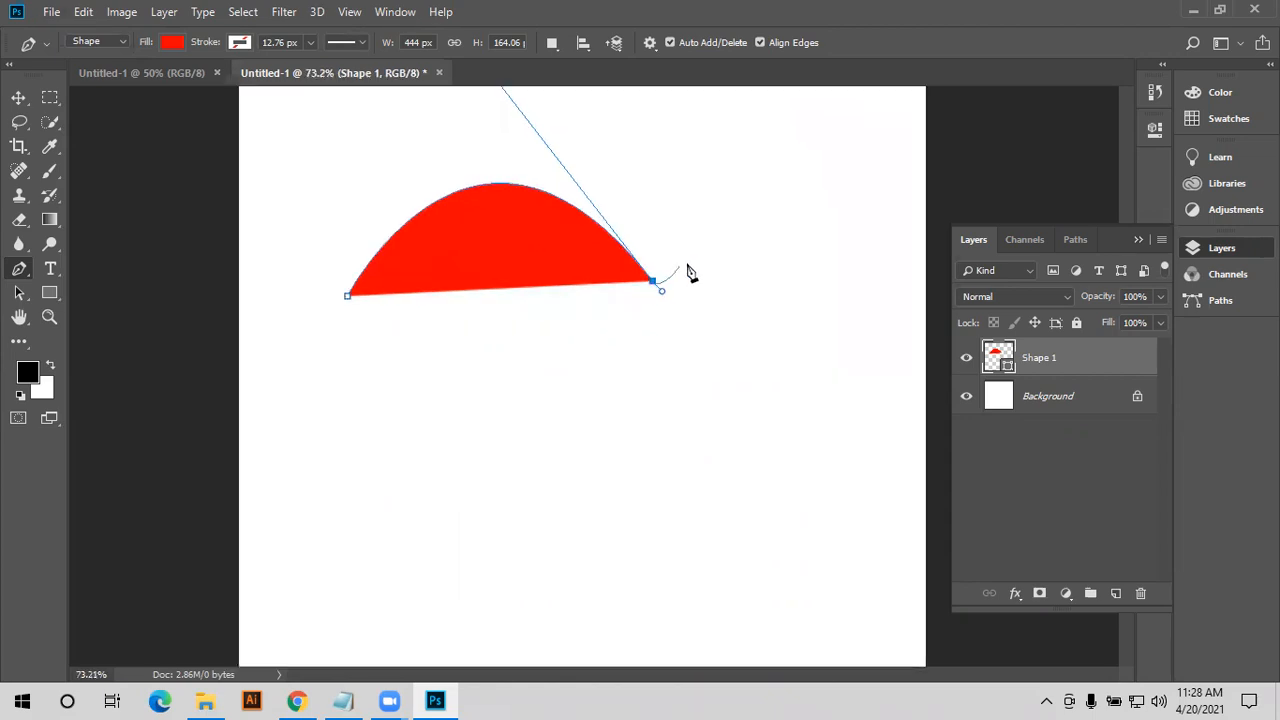
scroll(662, 299, "up", 1)
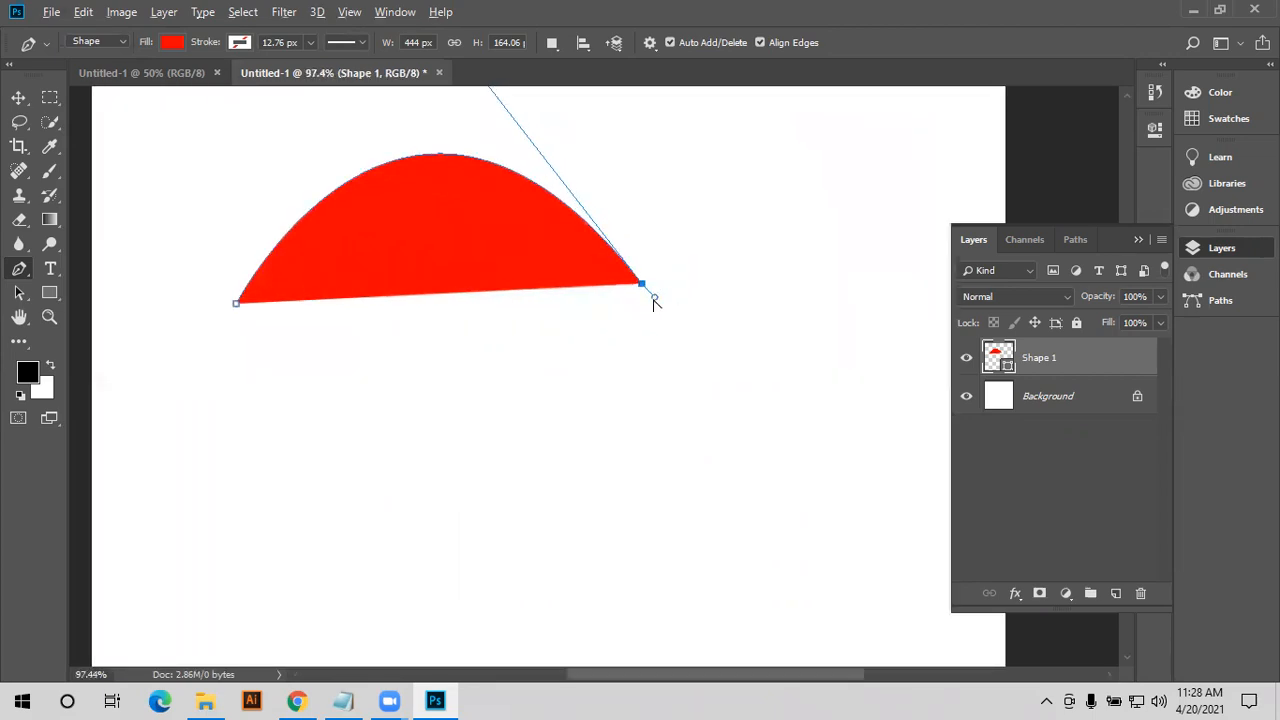
left_click_drag(654, 296, 827, 547)
scroll(732, 395, "down", 2)
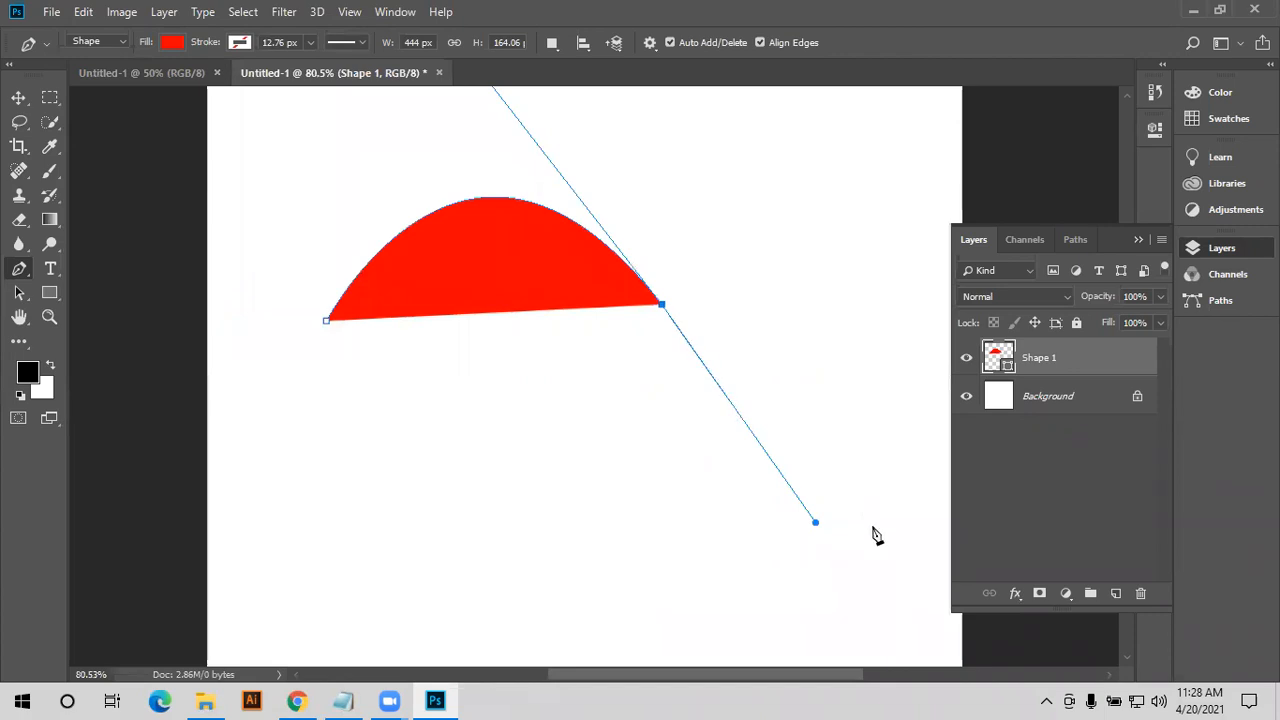
scroll(820, 535, "up", 3)
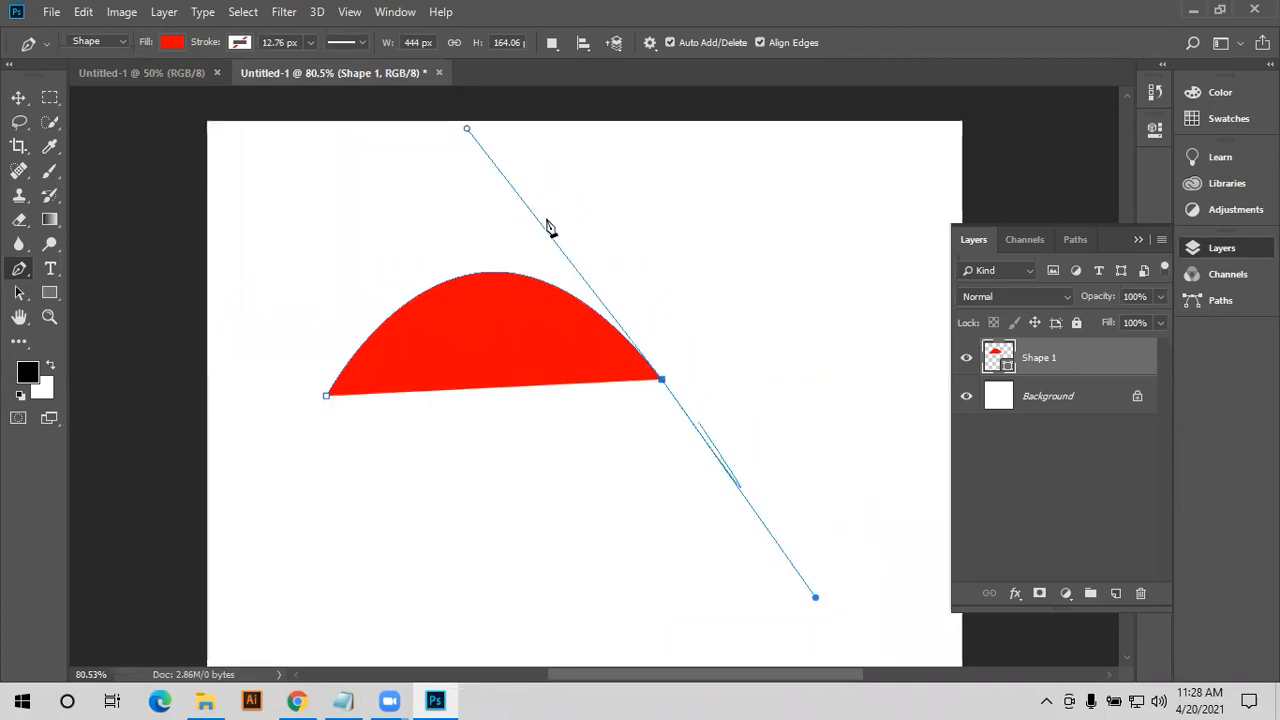
- Remove the outgoing direction handle from the arc's end anchor
left_click(664, 384, "alt")
scroll(808, 547, "down", 2)
scroll(808, 547, "down", 1)
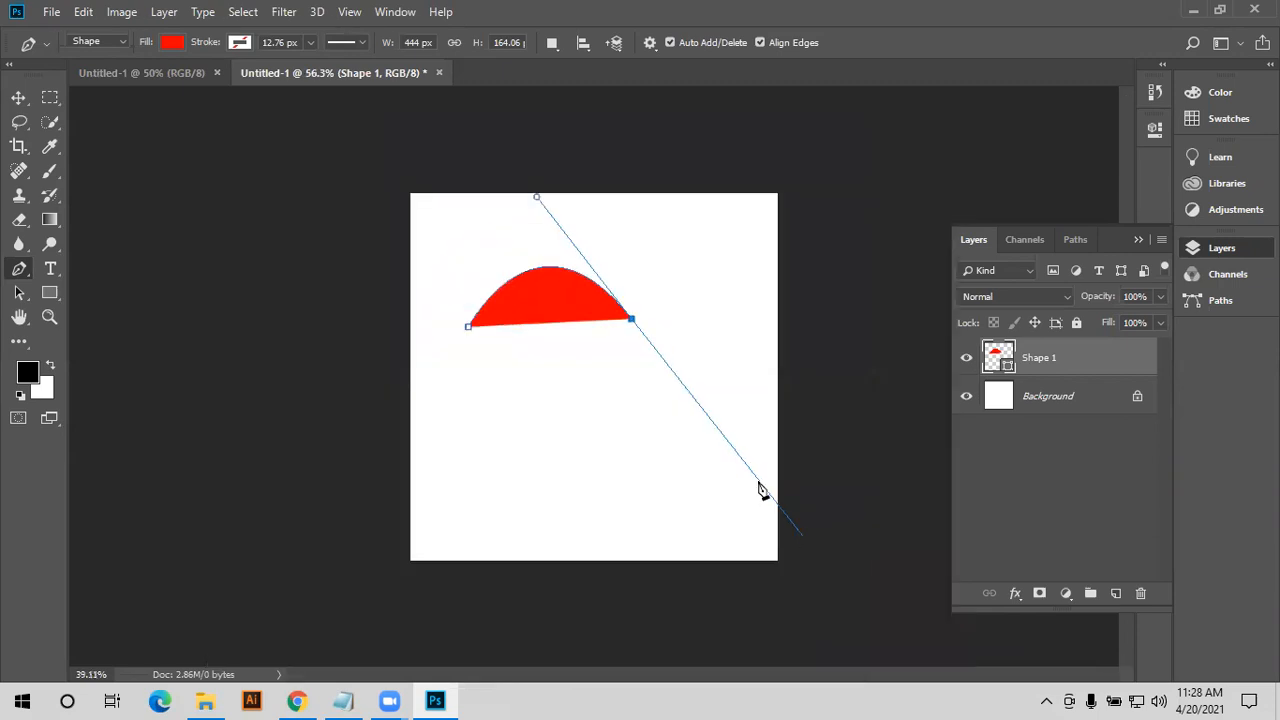
- Close the red shape with straight segments through two lower points, about 712 by 627 px, and delete it
left_click(730, 446)
left_click(540, 497)
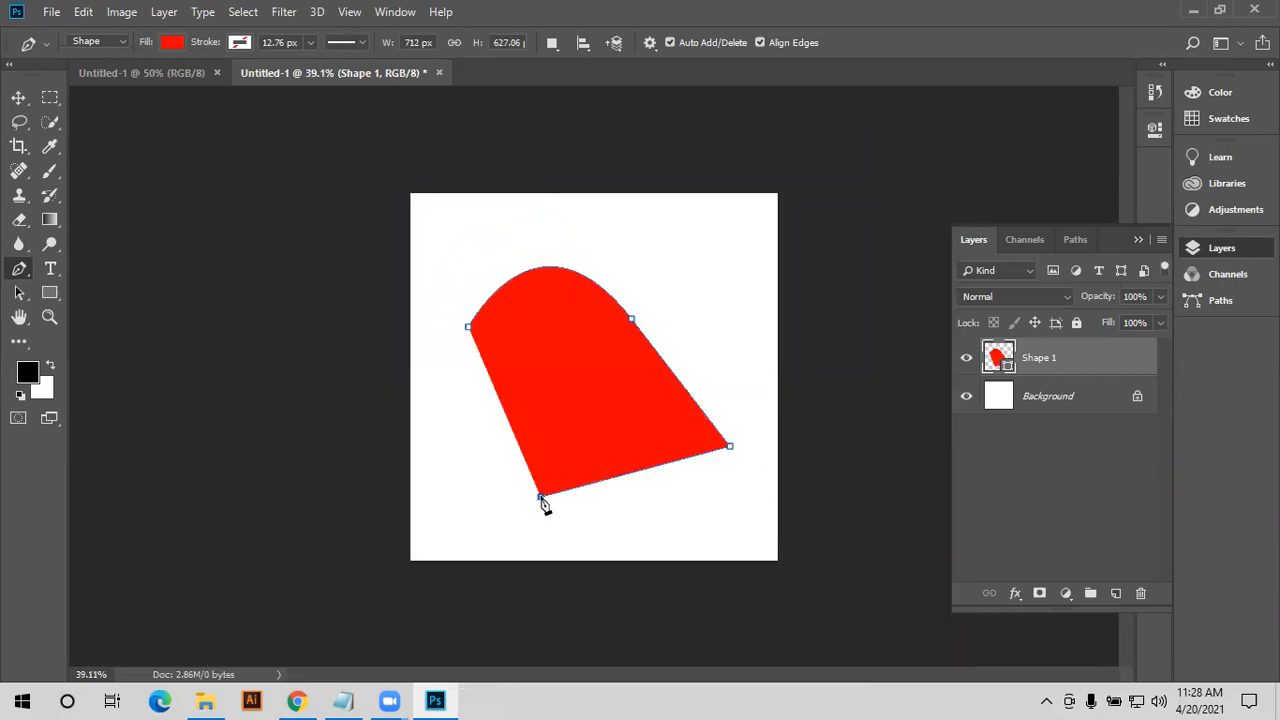
left_click(467, 329)
key("Delete")
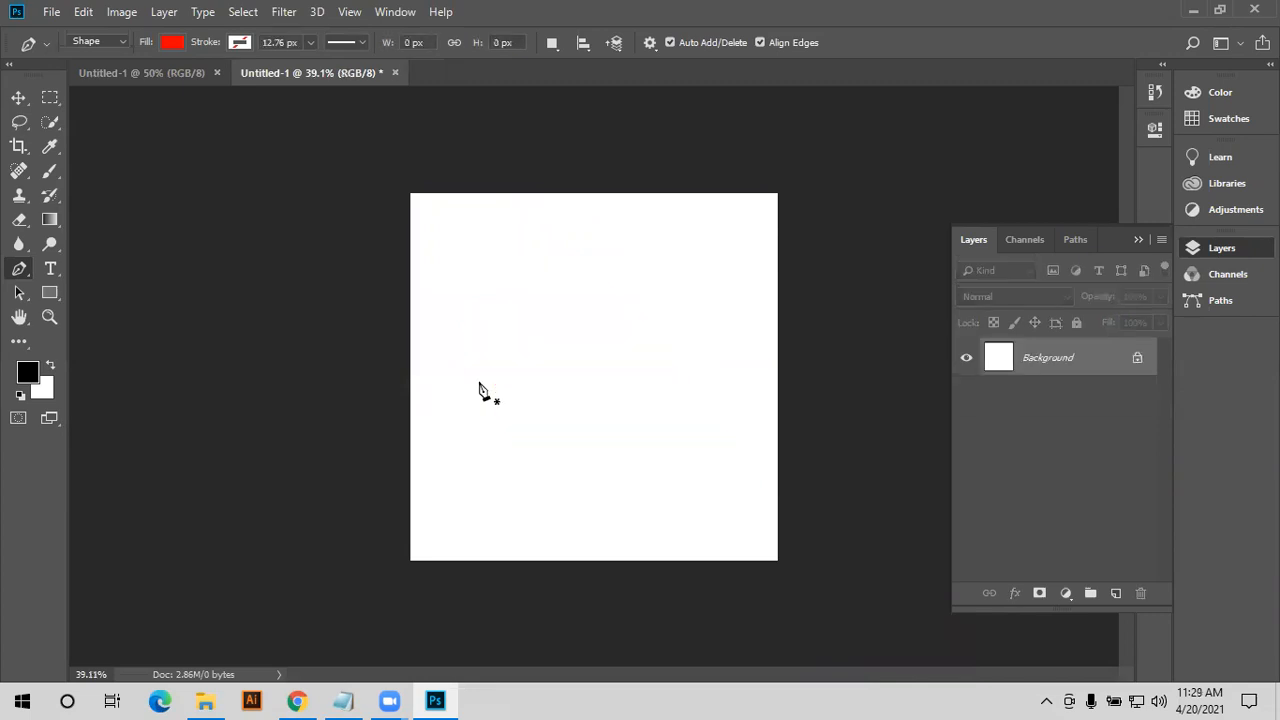
- Set the Pen tool to Path mode and draw a closed four-sided path around the middle of the canvas
left_click(120, 41)
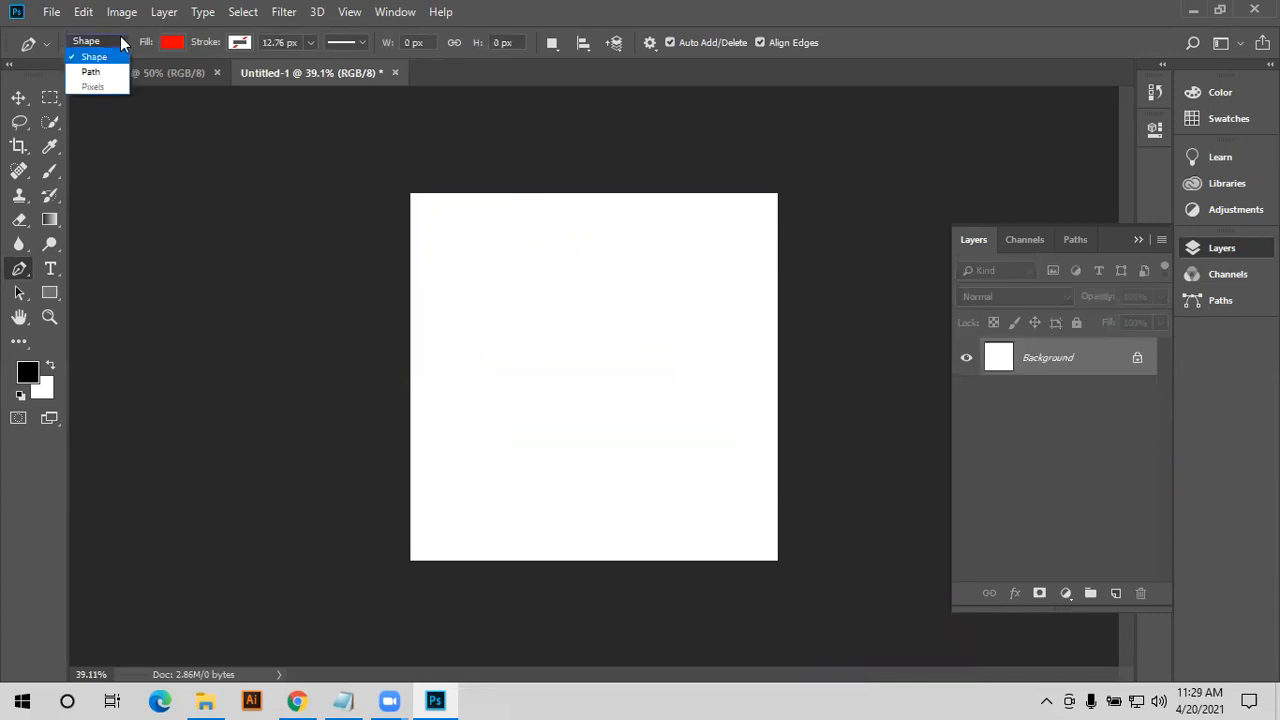
left_click(116, 72)
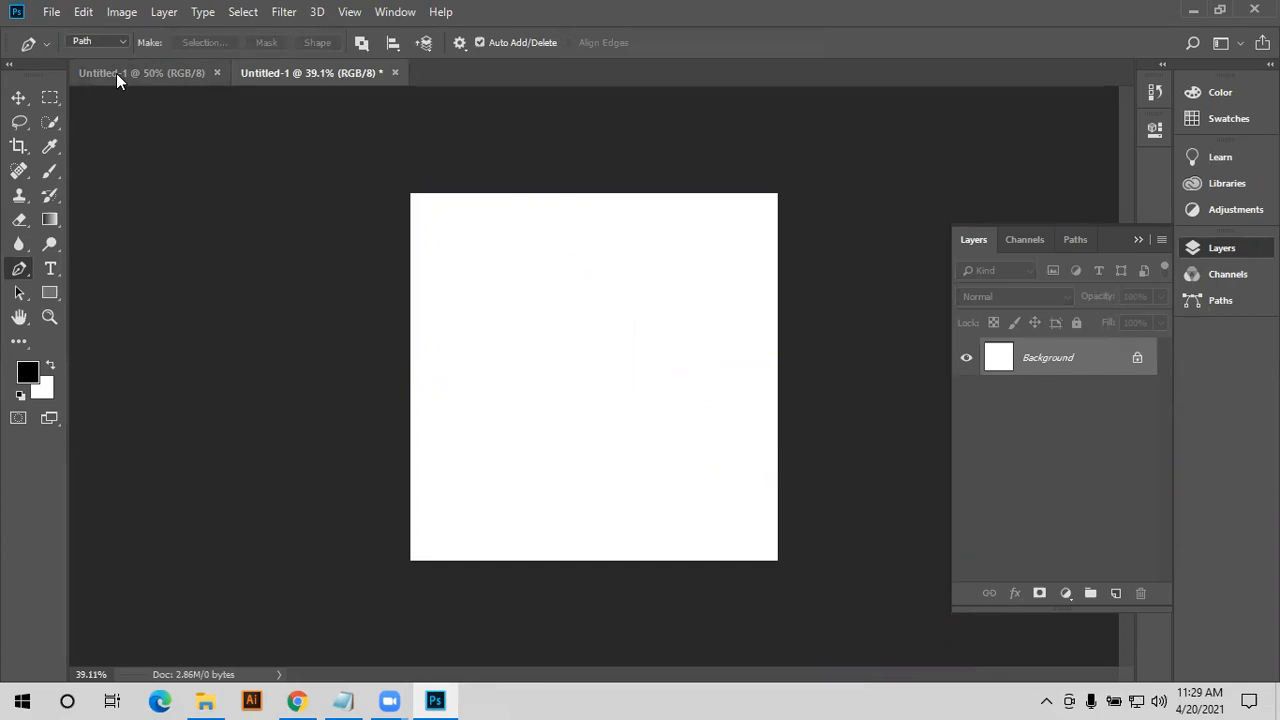
left_click(476, 307)
left_click(698, 297)
left_click(711, 467)
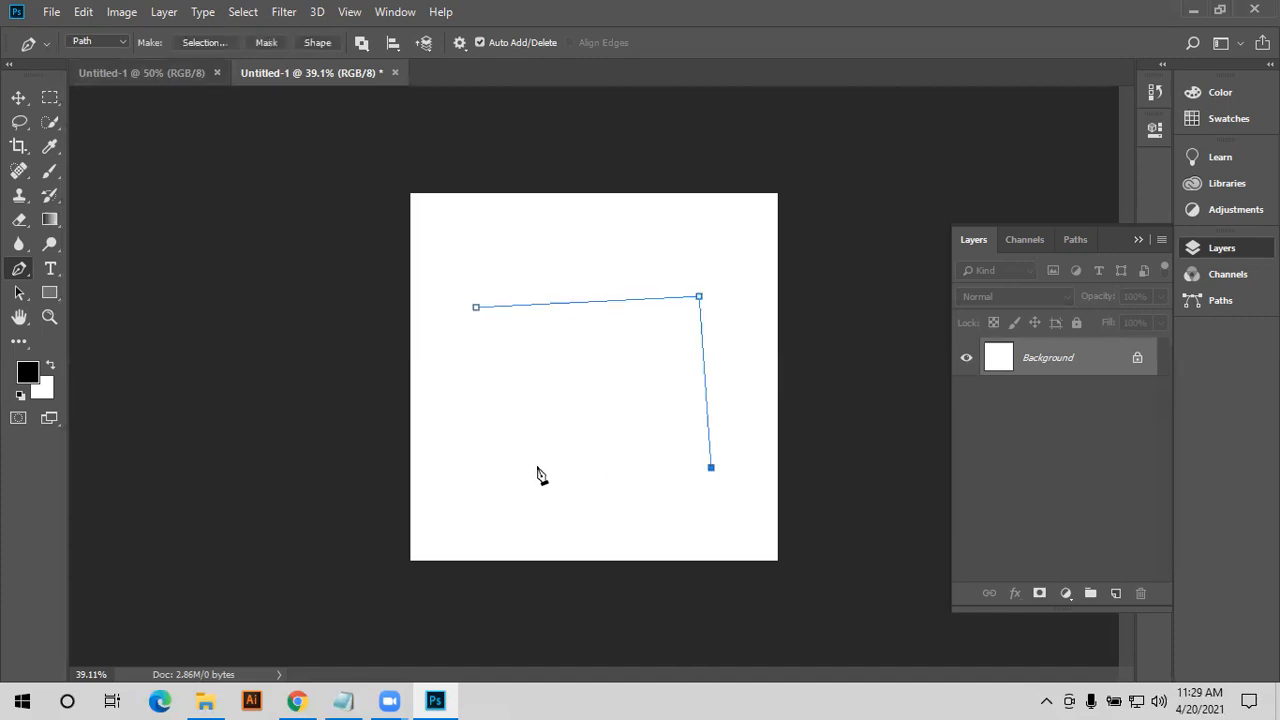
left_click(459, 454)
left_click(477, 309)
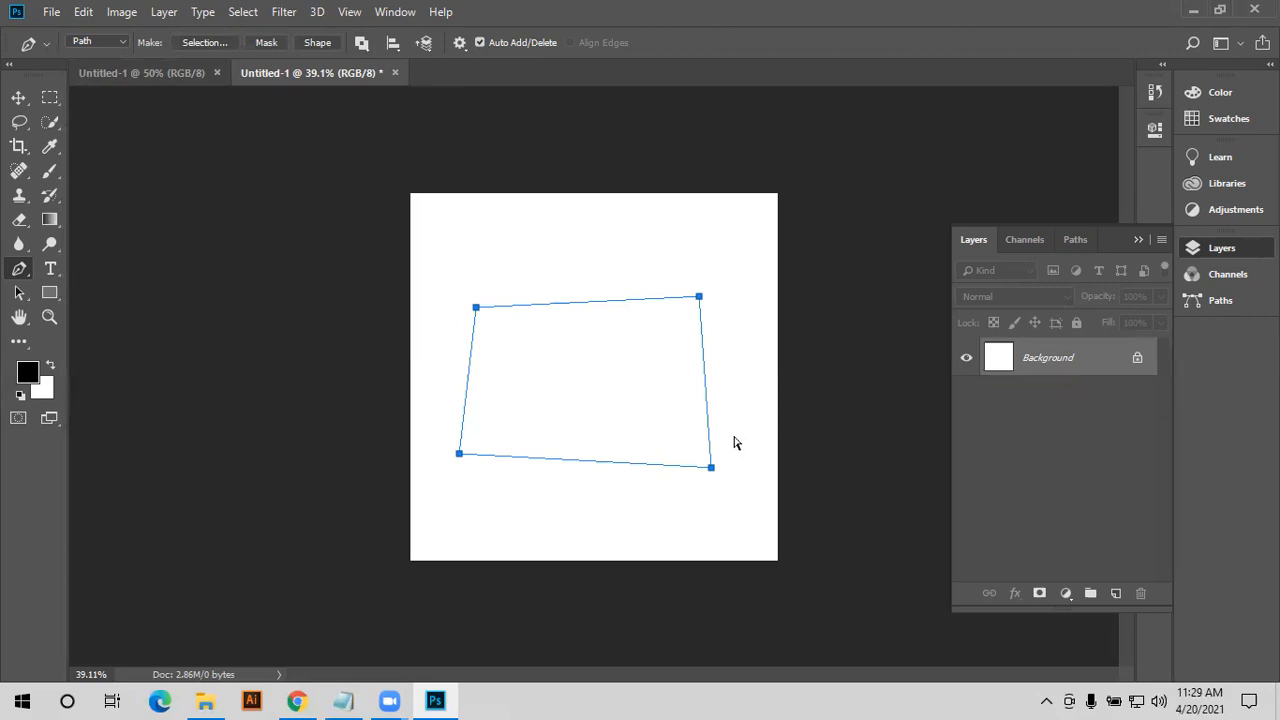
- Convert the four-sided path to a selection and fill it with the black foreground color
key("Escape")
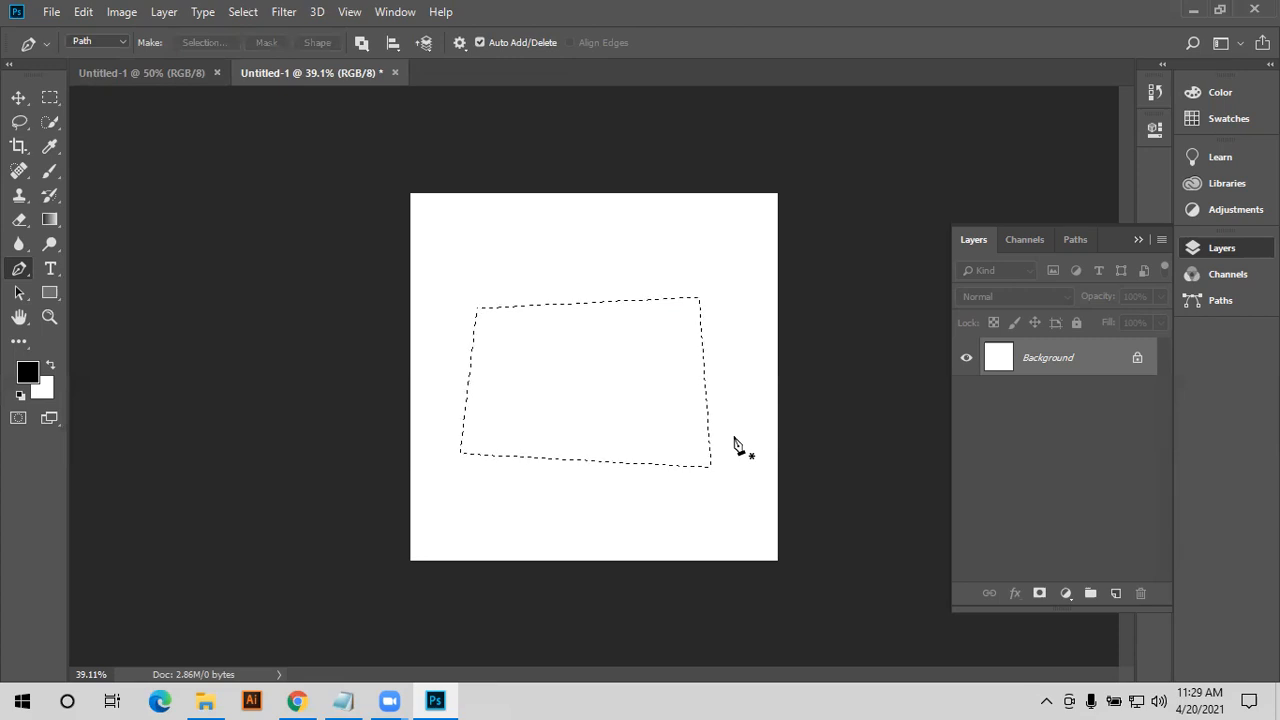
key("alt+BackSpace")
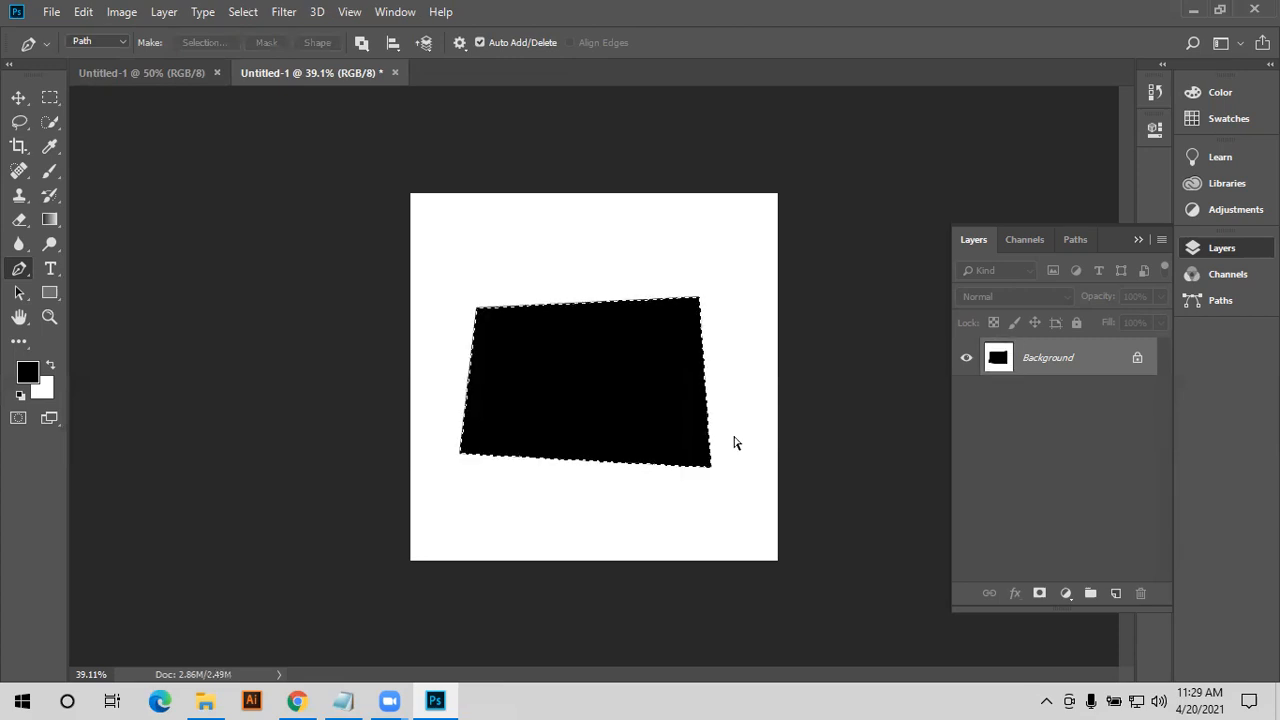
- Undo the black fill and deselect the four-sided area
key("z")
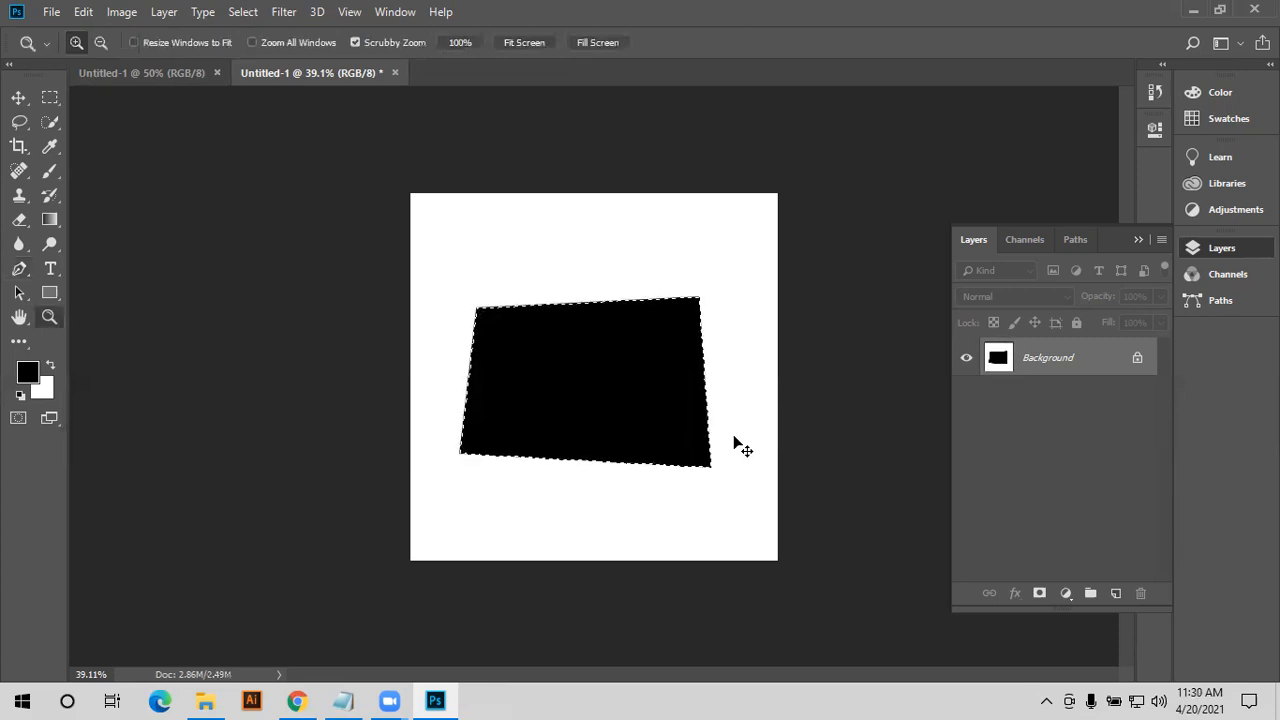
key("ctrl+z")
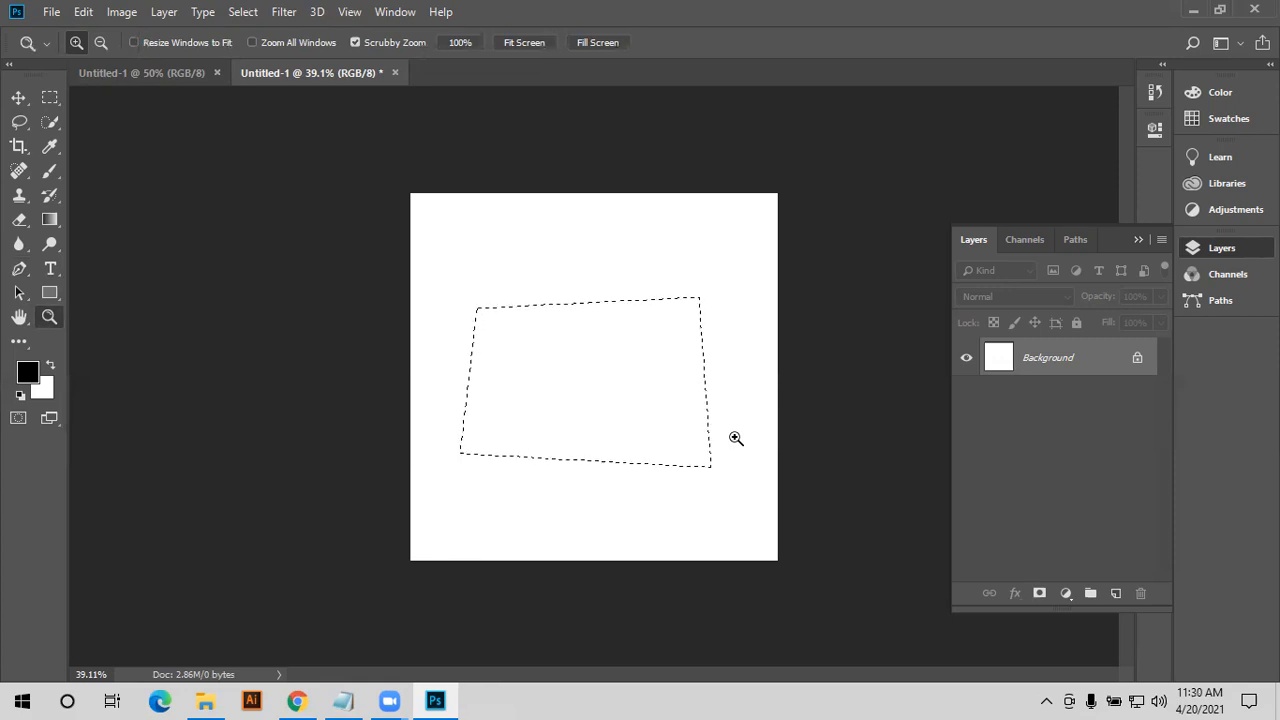
key("ctrl+d")
- Activate the Pen tool, dismiss the Paths panel and show it again
left_click(20, 268)
left_click(1224, 300)
left_click(763, 244)
left_click_drag(763, 244, 763, 244)
left_click(405, 13)
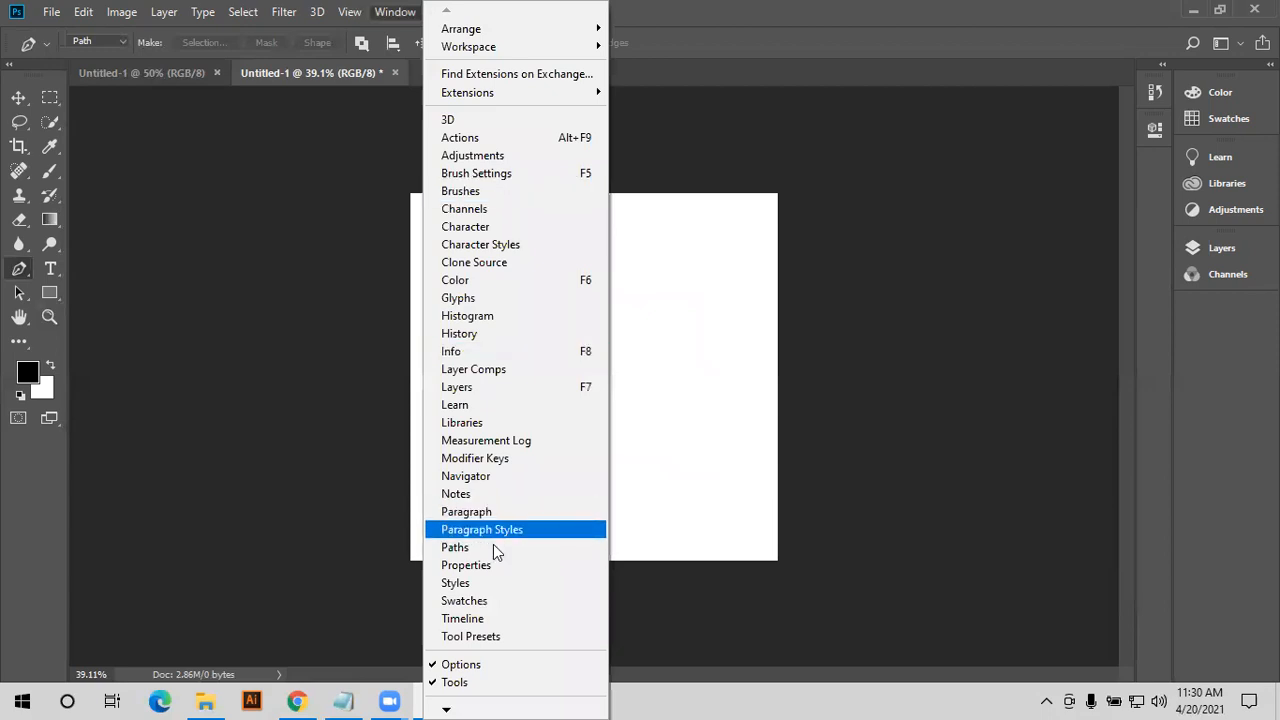
left_click(494, 549)
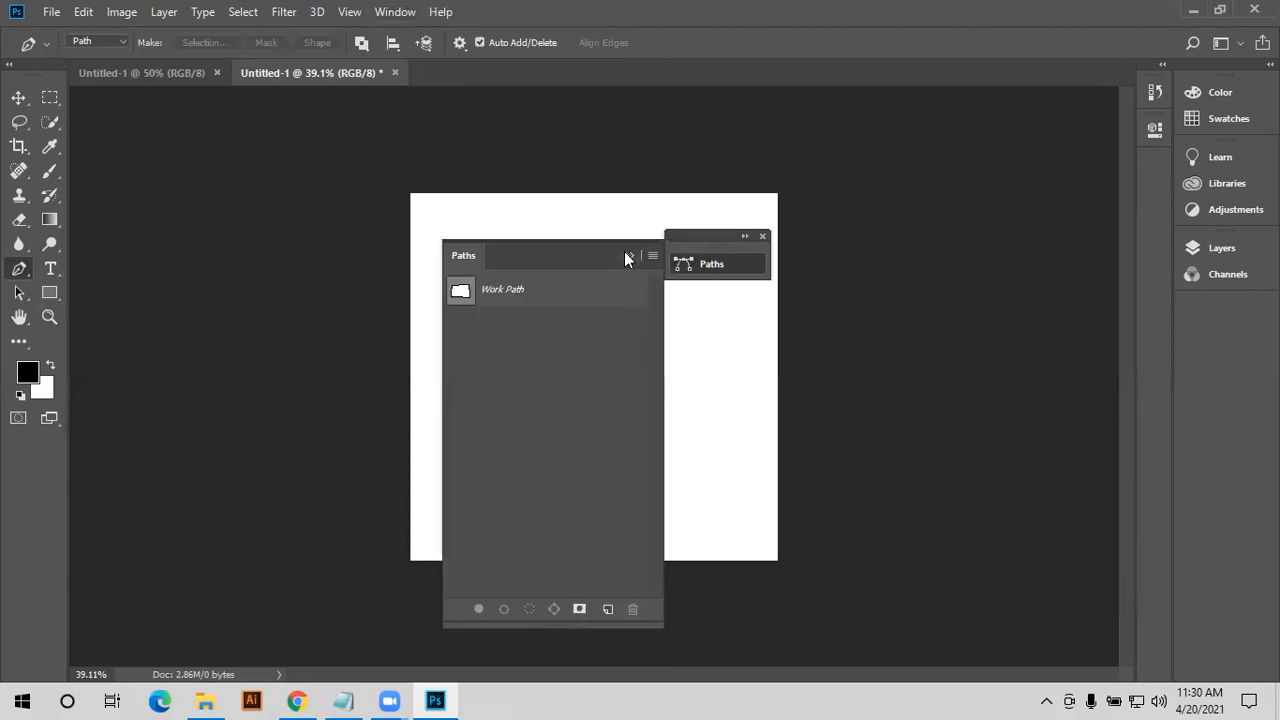
- Delete the four-sided work path
left_click(495, 290)
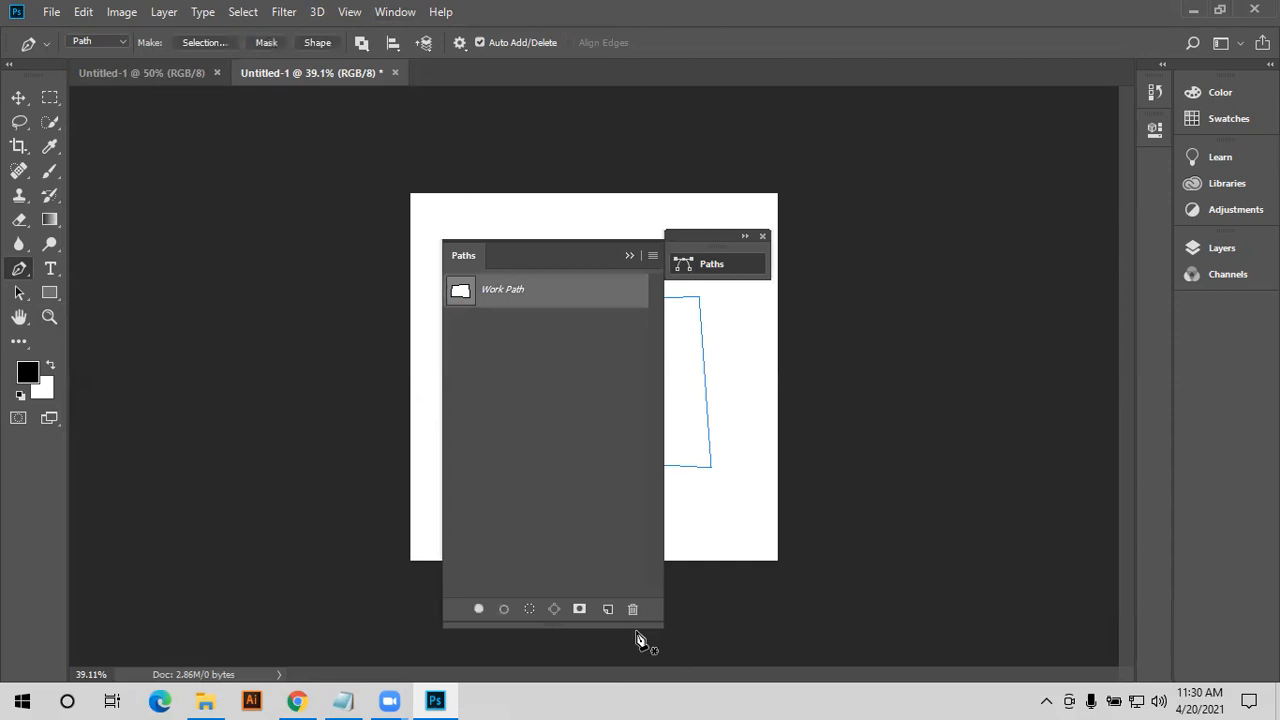
left_click(633, 610)
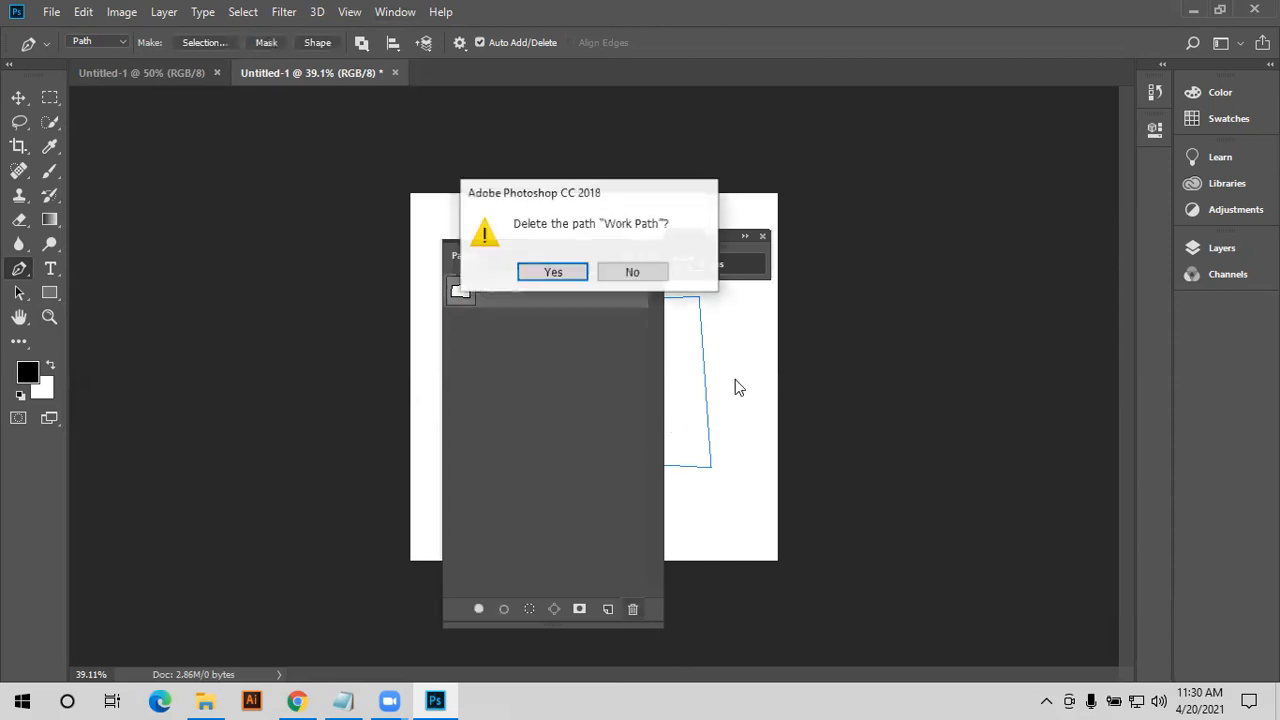
left_click(557, 271)
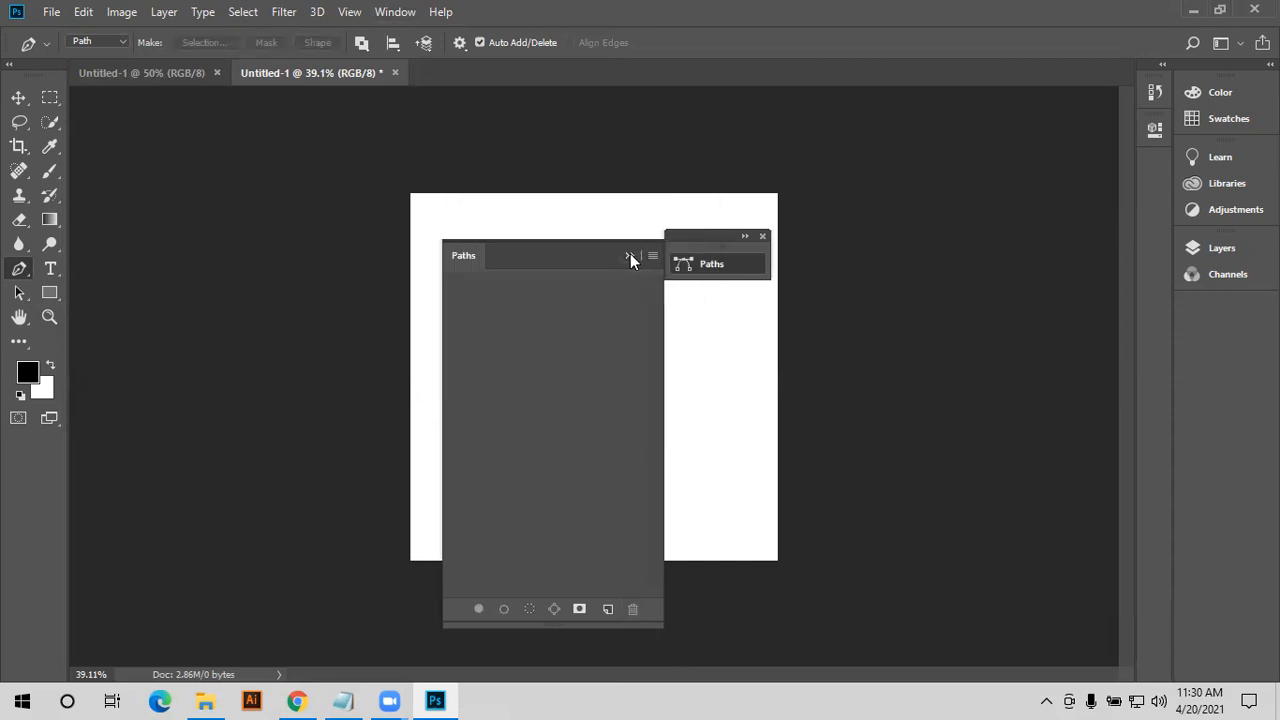
- Move the floating Paths panel clear of the canvas and expand it there
left_click(630, 255)
left_click_drag(733, 238, 1051, 230)
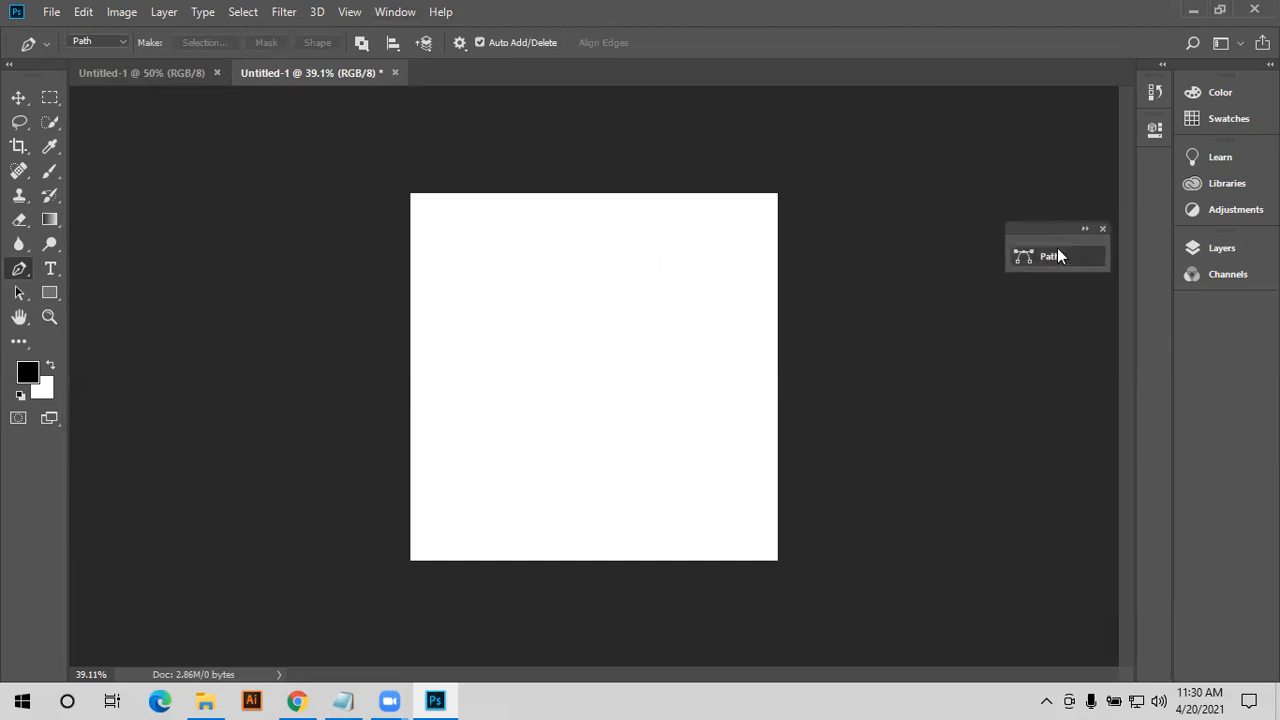
left_click(1050, 256)
- Draw a closed four-sided path with straight segments around the middle of the white canvas
left_click(488, 282)
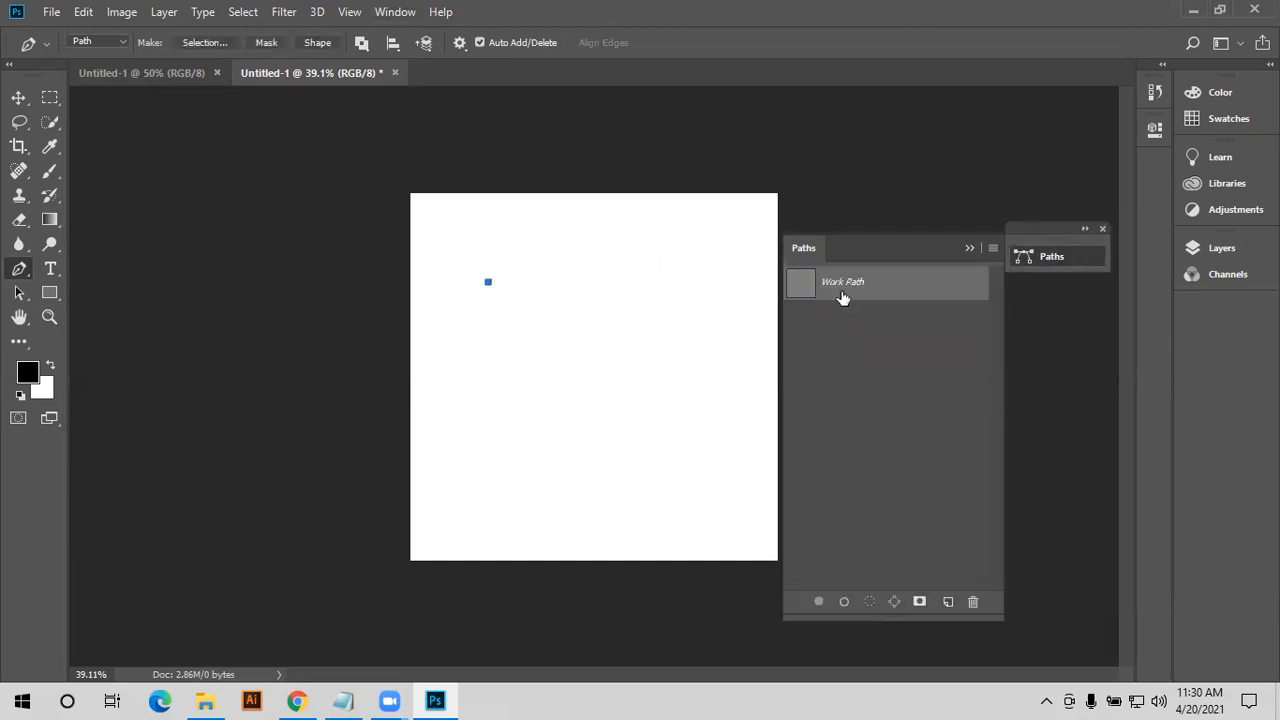
left_click(702, 274)
left_click(723, 448)
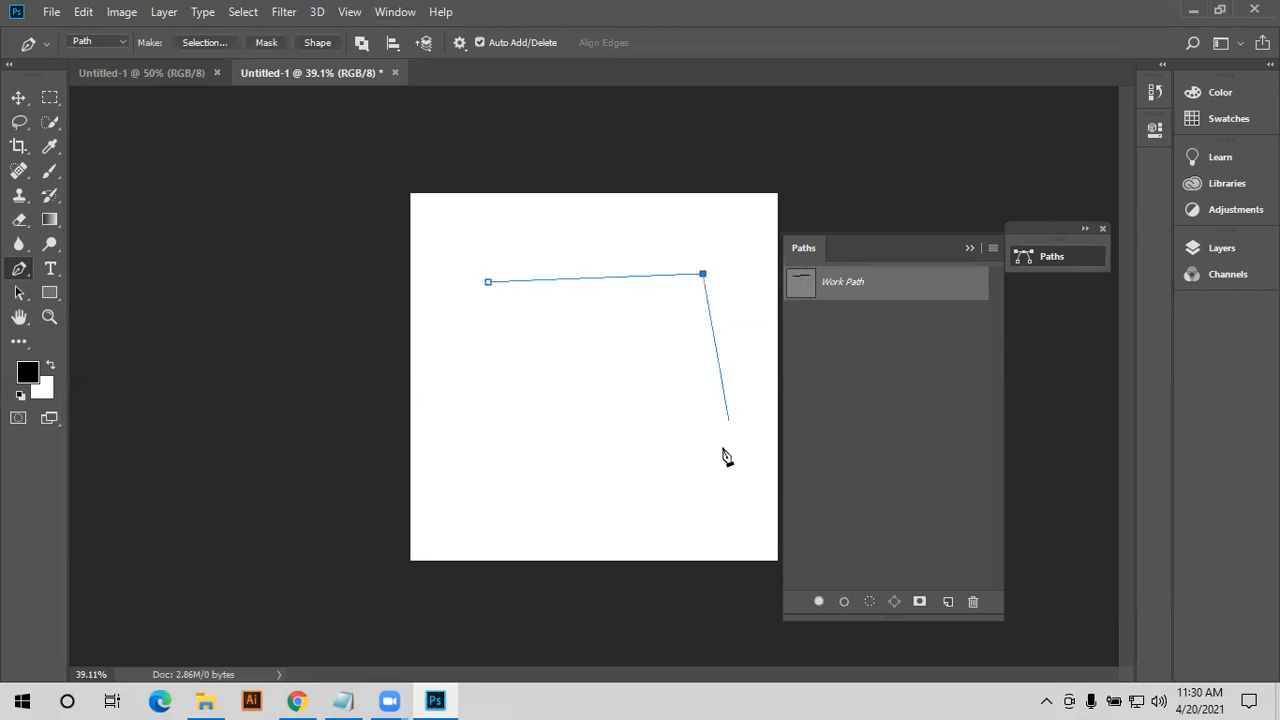
left_click(496, 494)
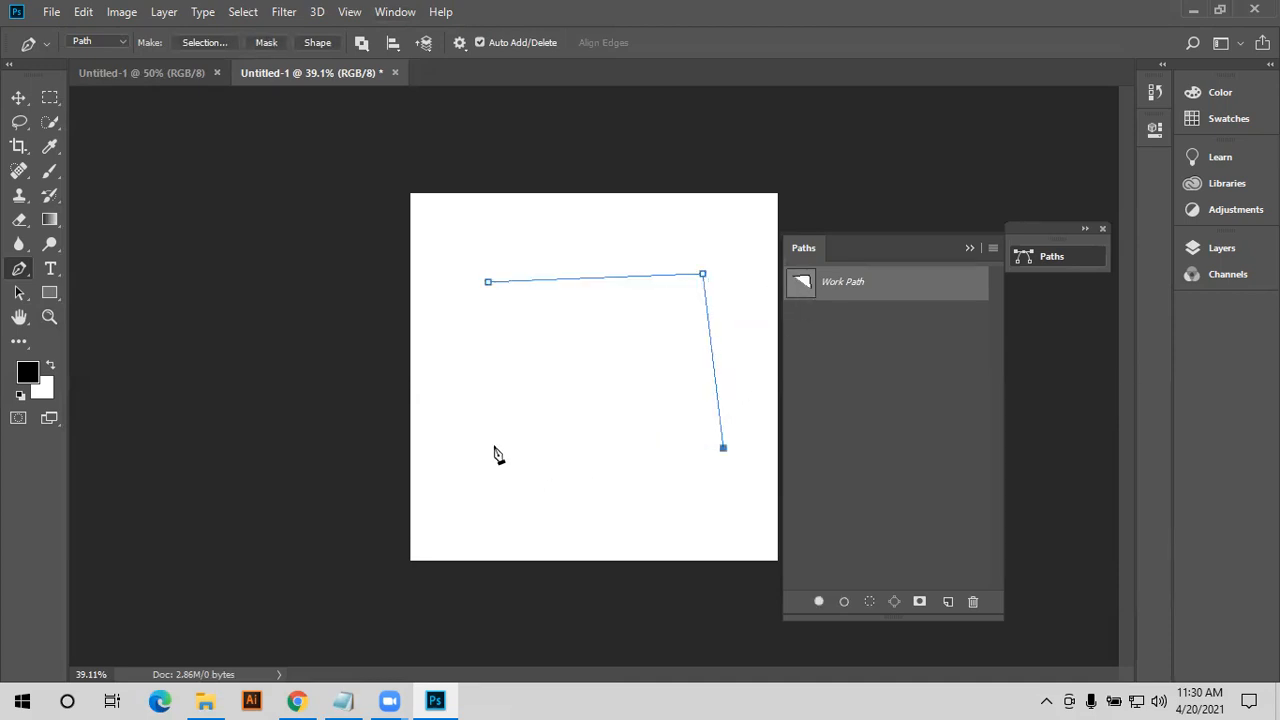
left_click(487, 282)
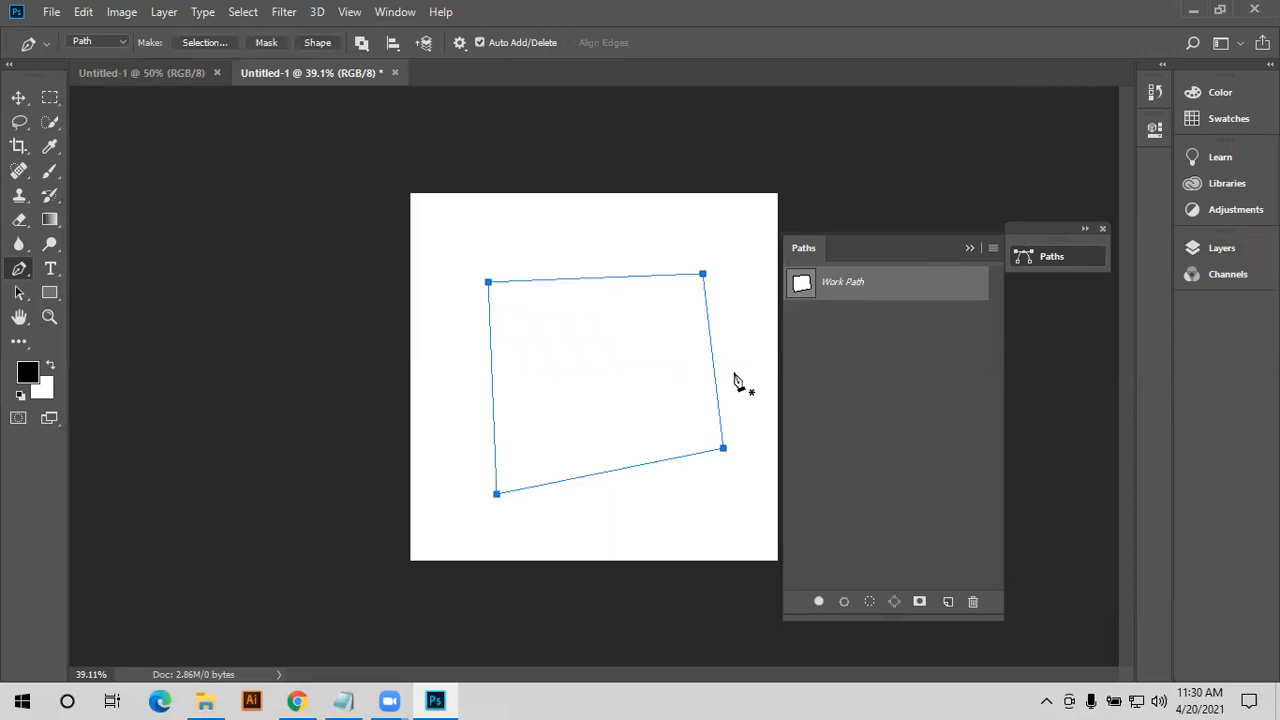
- Convert the new four-sided path to a selection and deselect it
left_click(941, 338)
key("ctrl+Return")
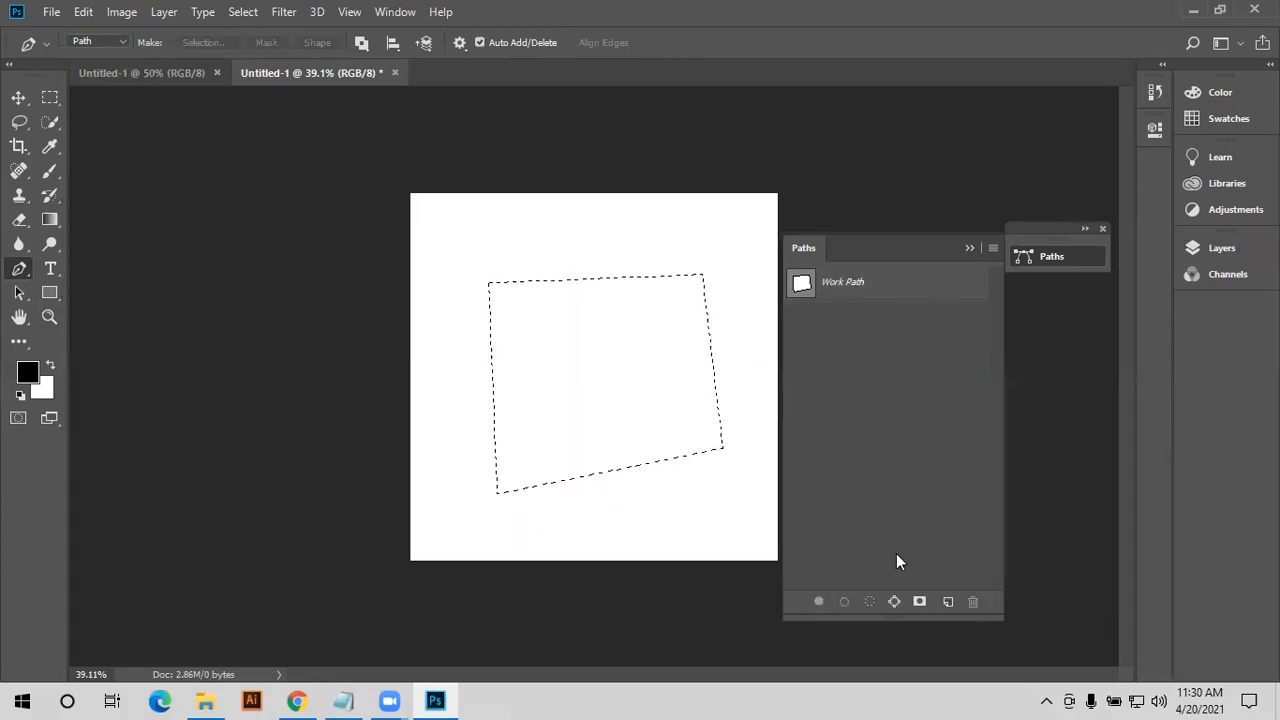
key("ctrl+d")
- Reselect the work path and delete it, confirming the deletion
left_click(955, 278)
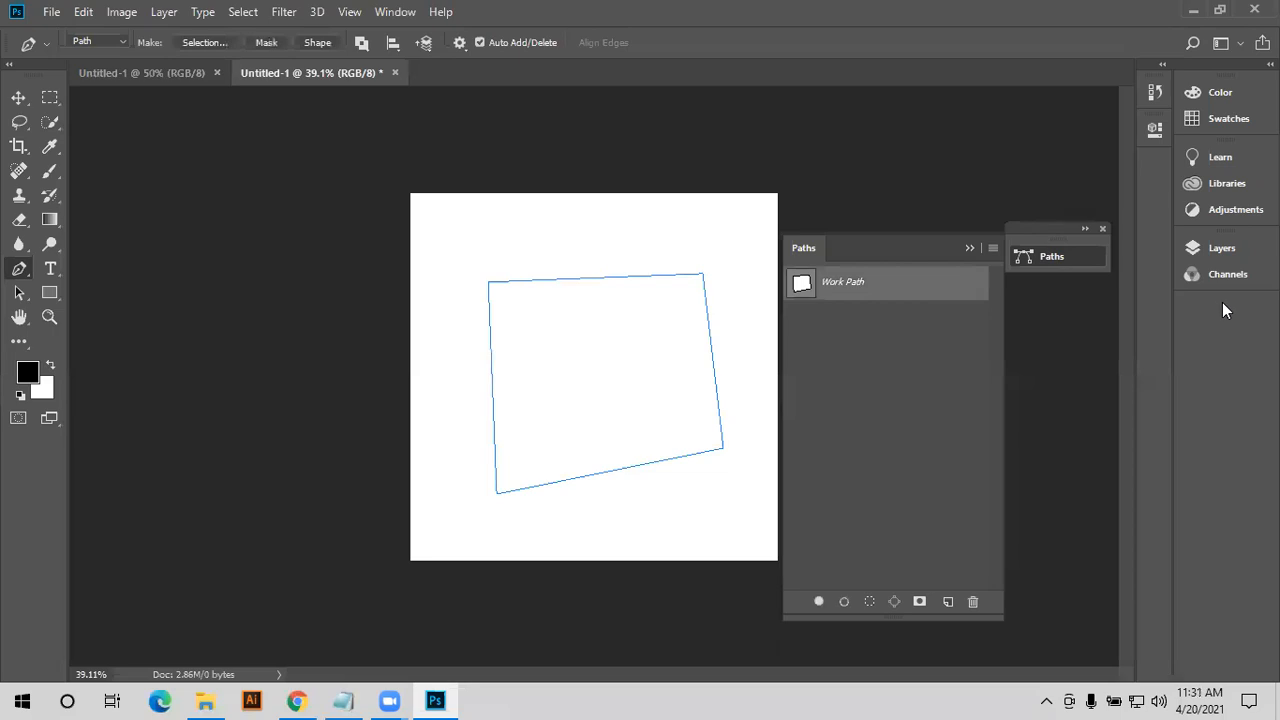
key("Delete")
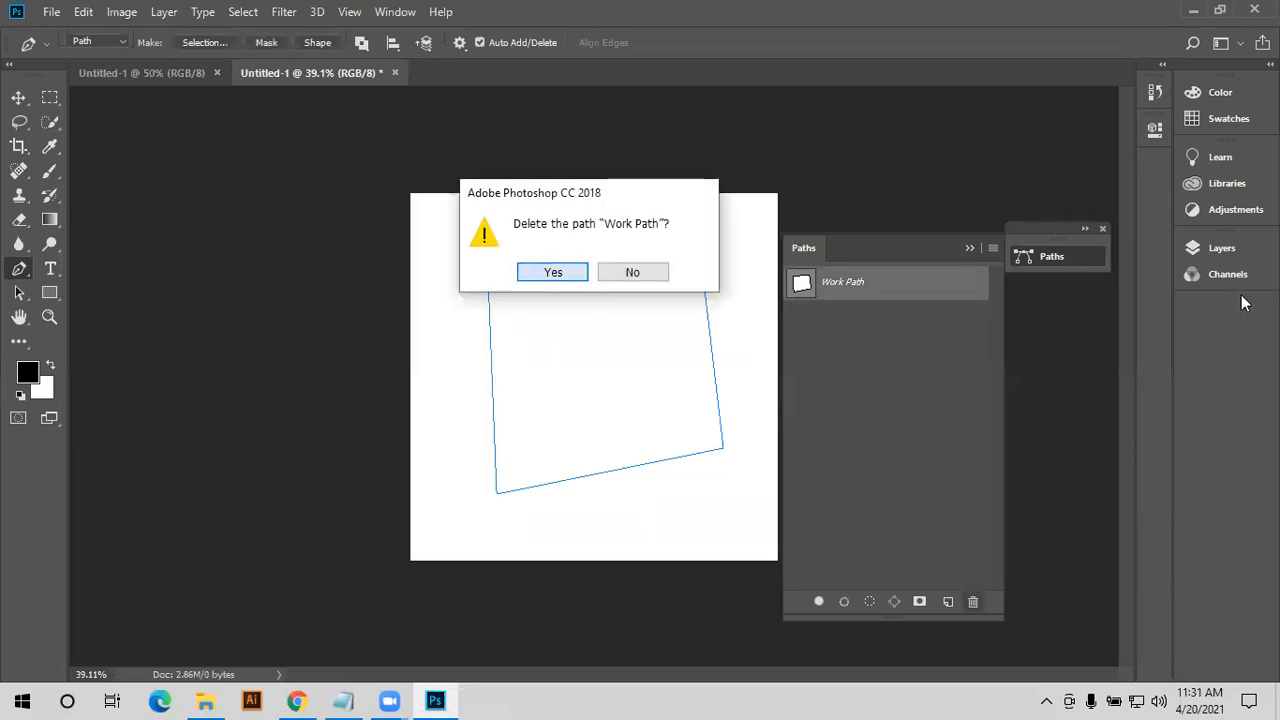
key("Return")
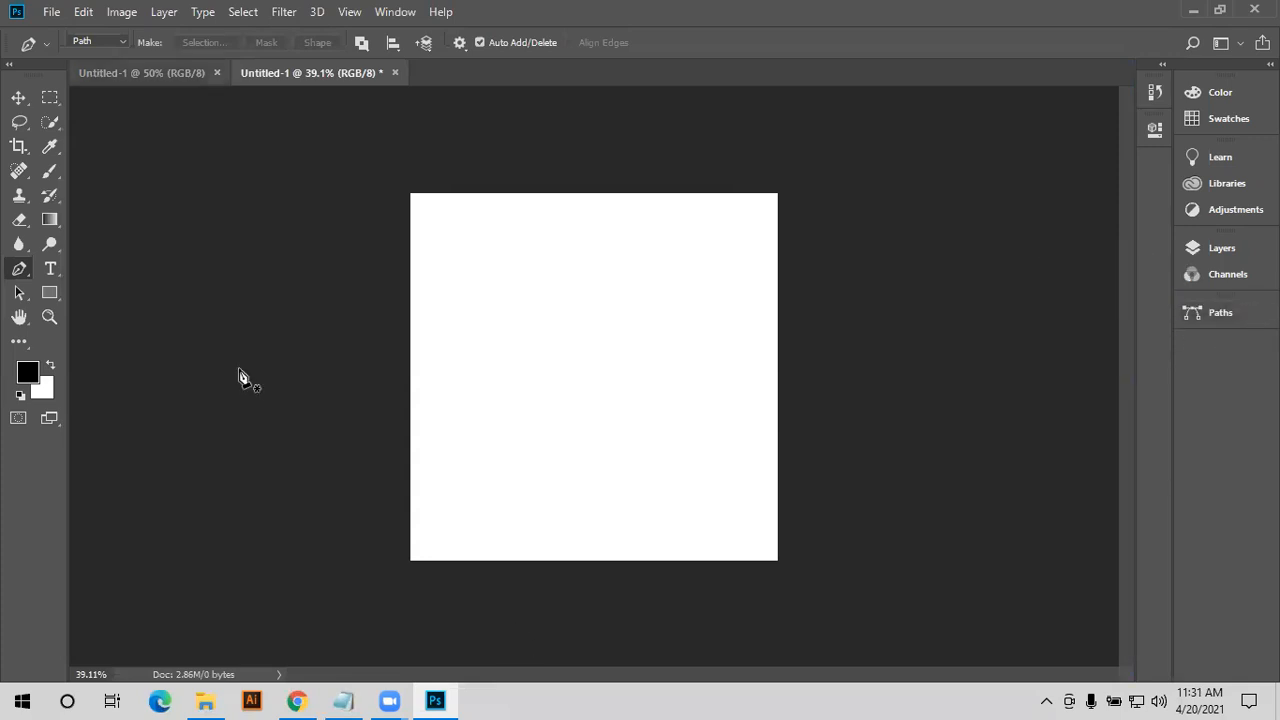
- Close the empty Untitled-1 document shown at 50% and open the T-shirt image download.jpg
left_click(82, 70)
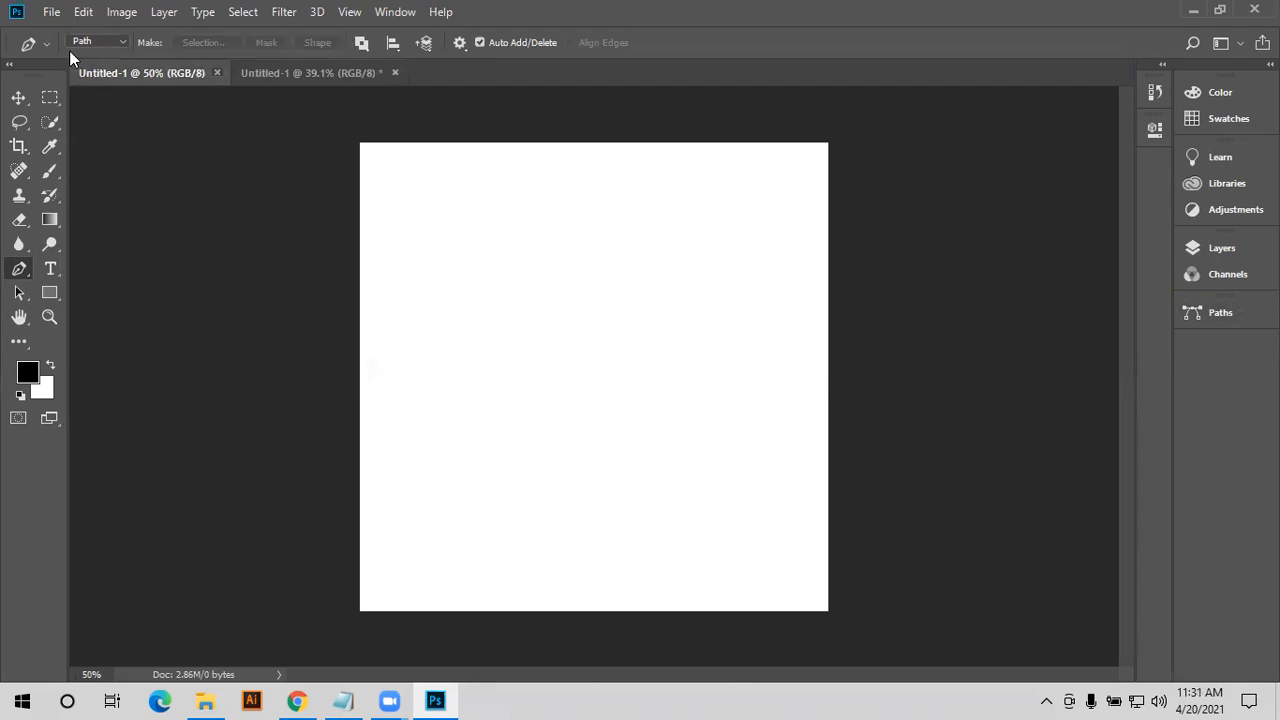
key("ctrl+w")
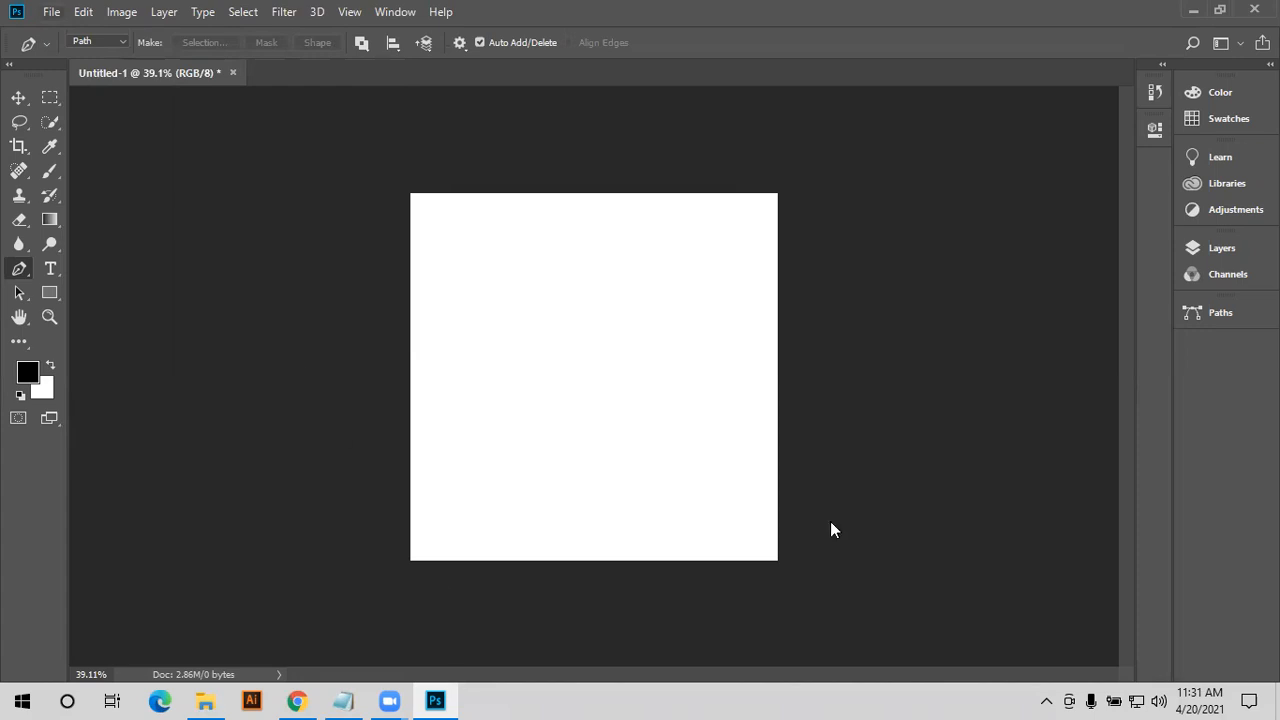
key("alt")
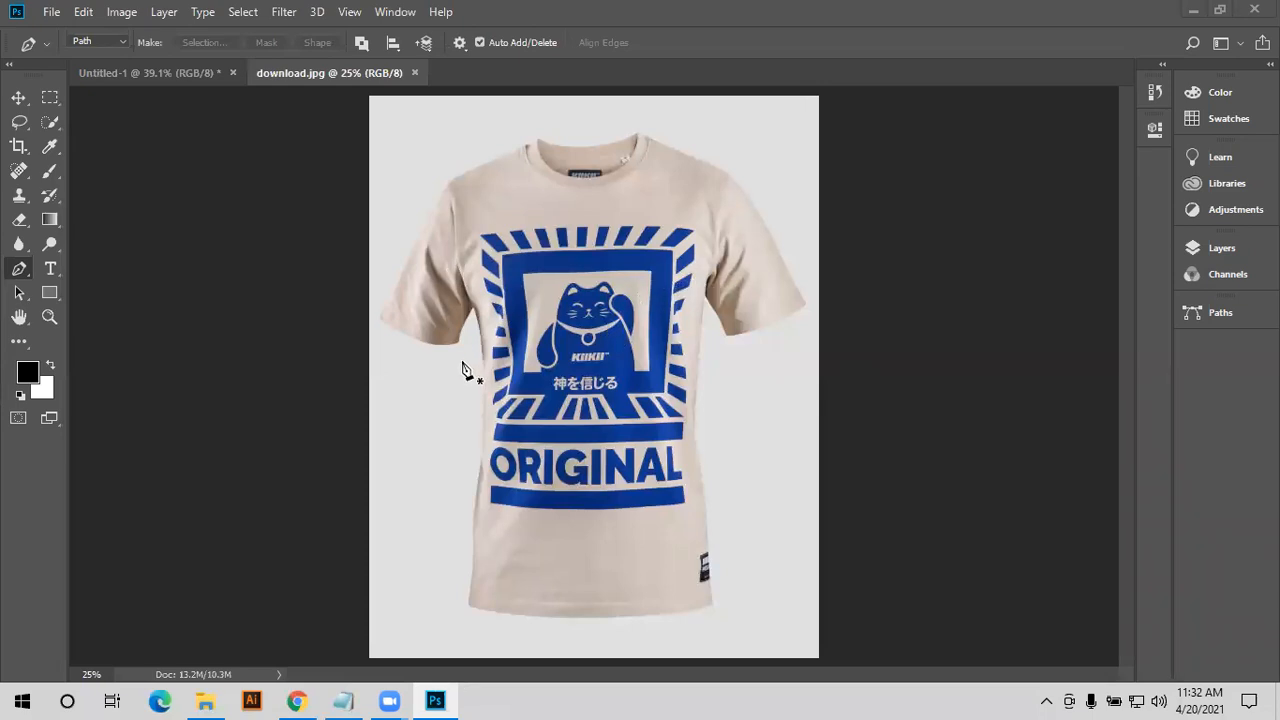
- Duplicate the Background layer of the T-shirt image
scroll(455, 352, "up", 1)
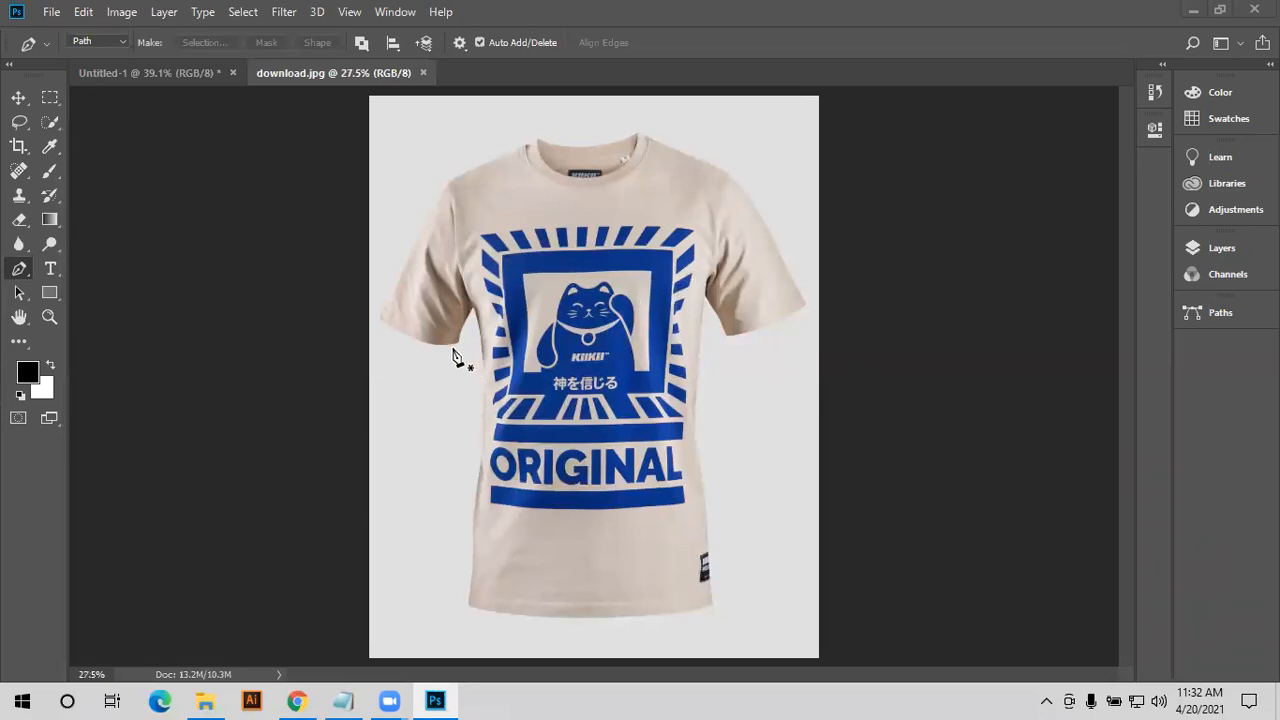
scroll(409, 288, "up", 9)
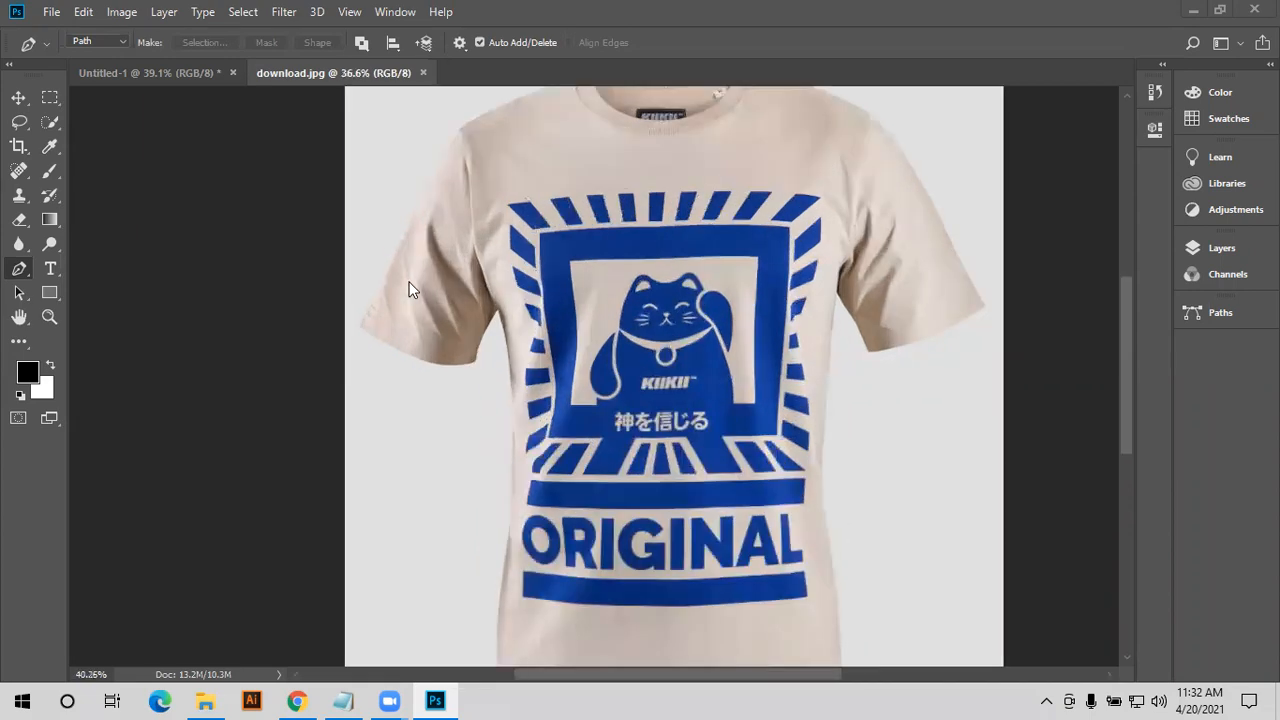
scroll(409, 288, "up", 1)
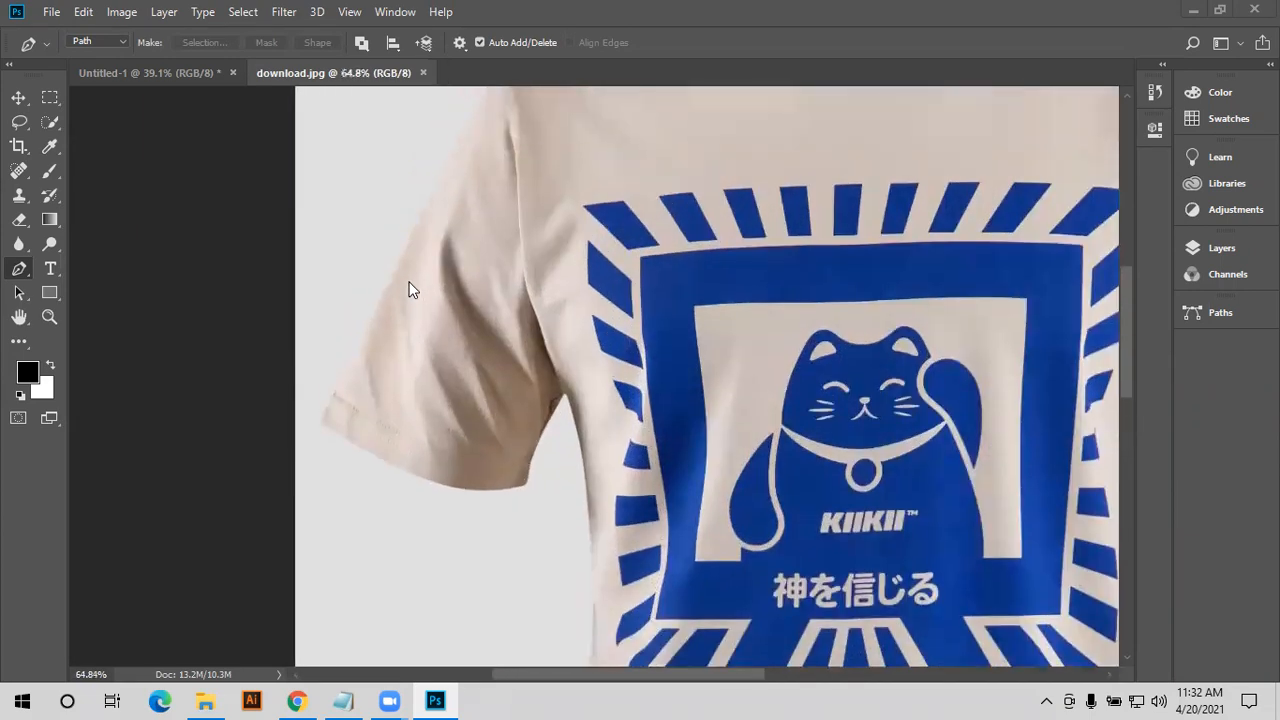
scroll(694, 420, "up", 1)
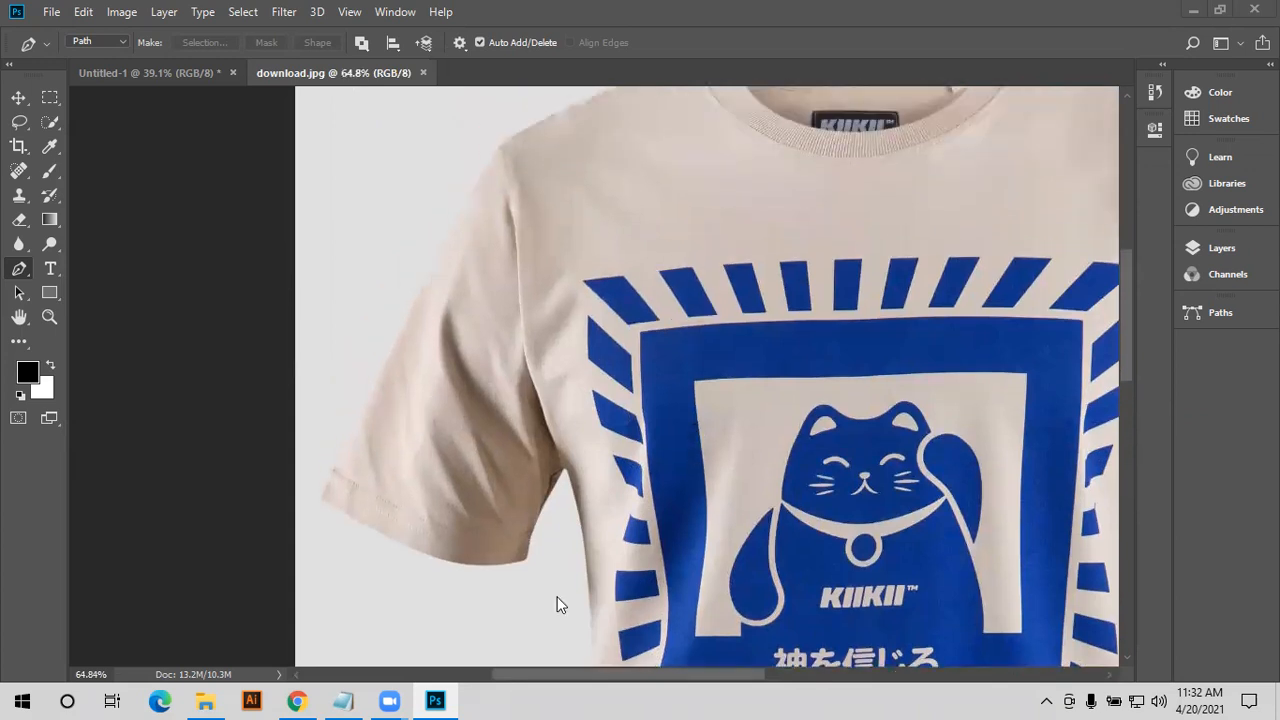
scroll(474, 549, "down", 1)
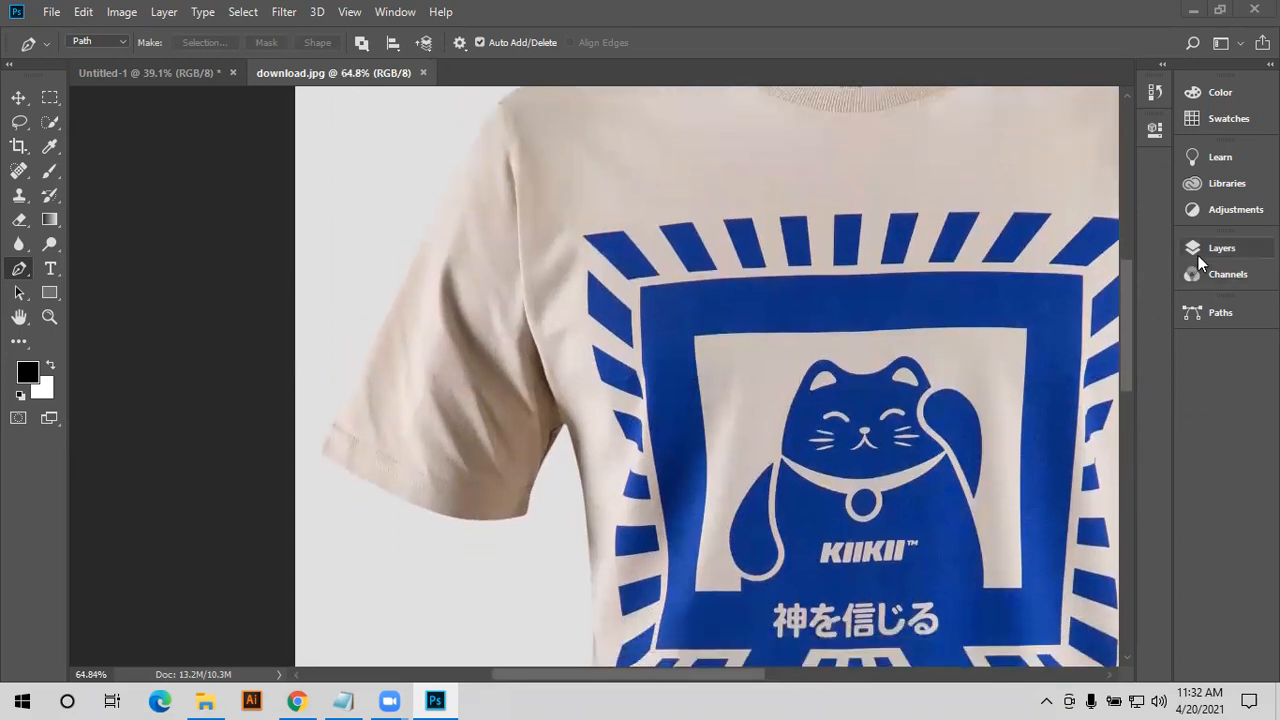
left_click(1198, 255)
left_click_drag(1047, 368, 1115, 593)
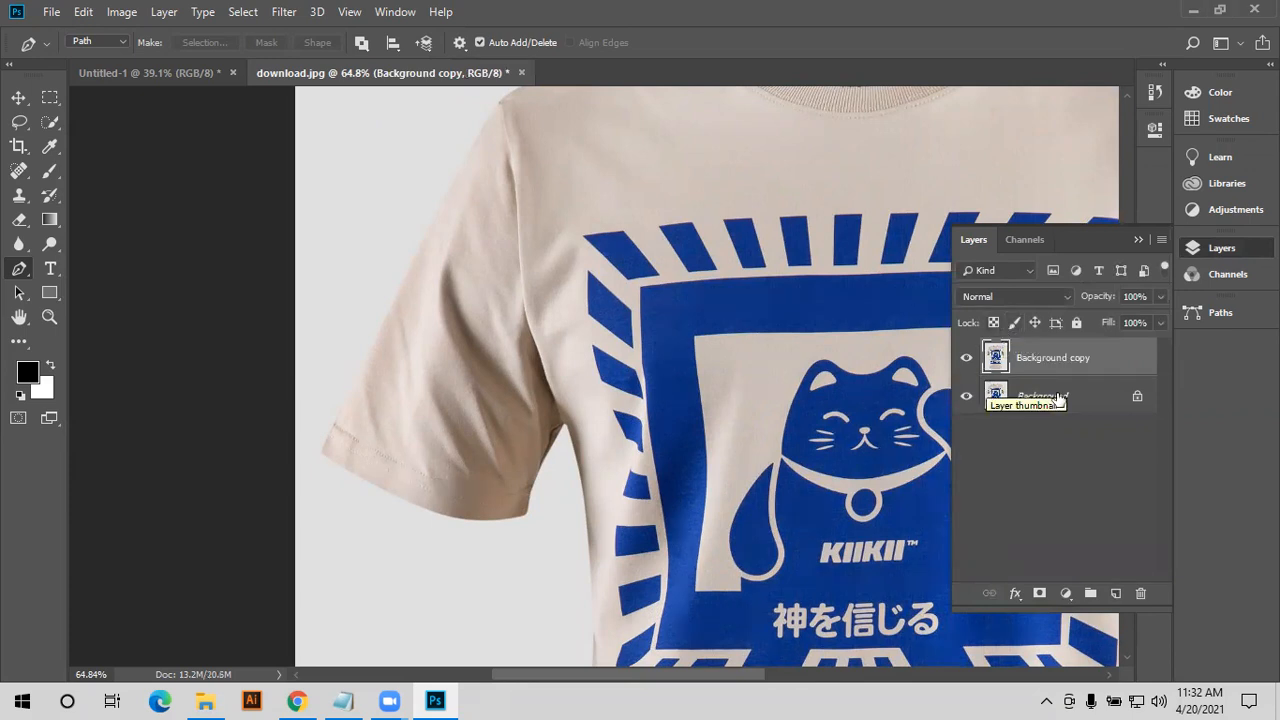
- Create a new empty path for the T-shirt image and delete it
left_click(1191, 318)
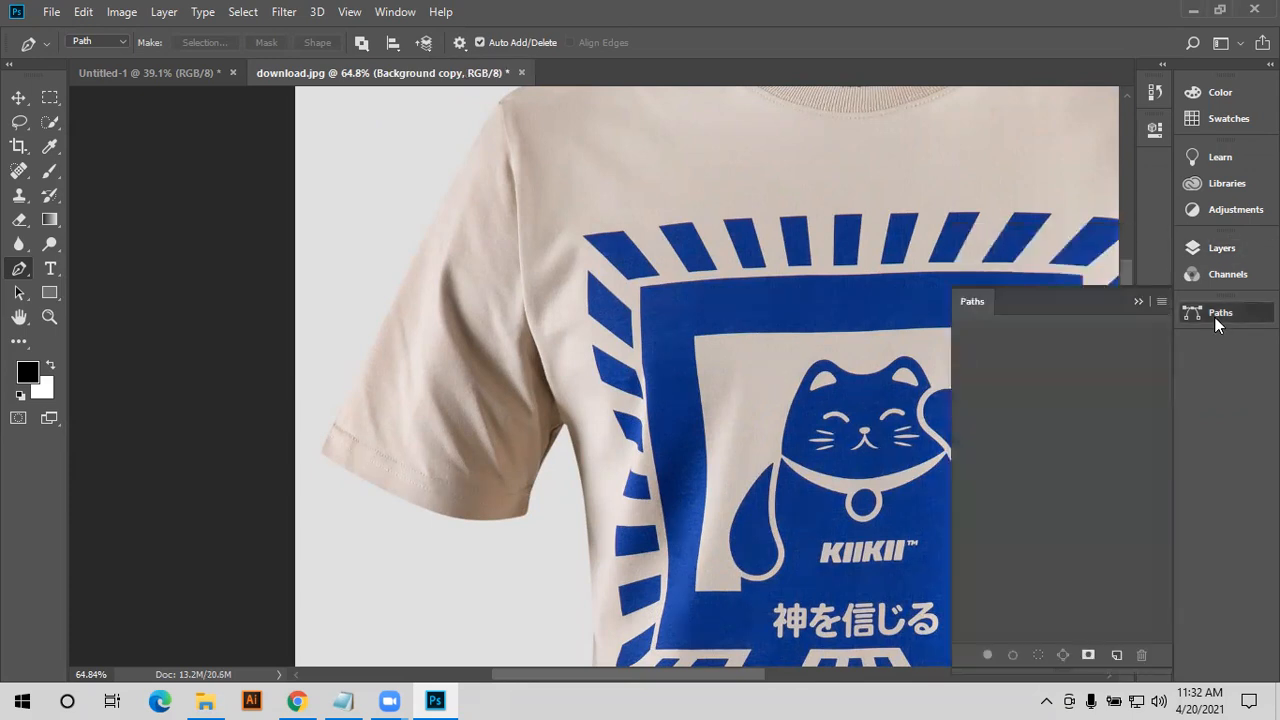
left_click(1117, 656)
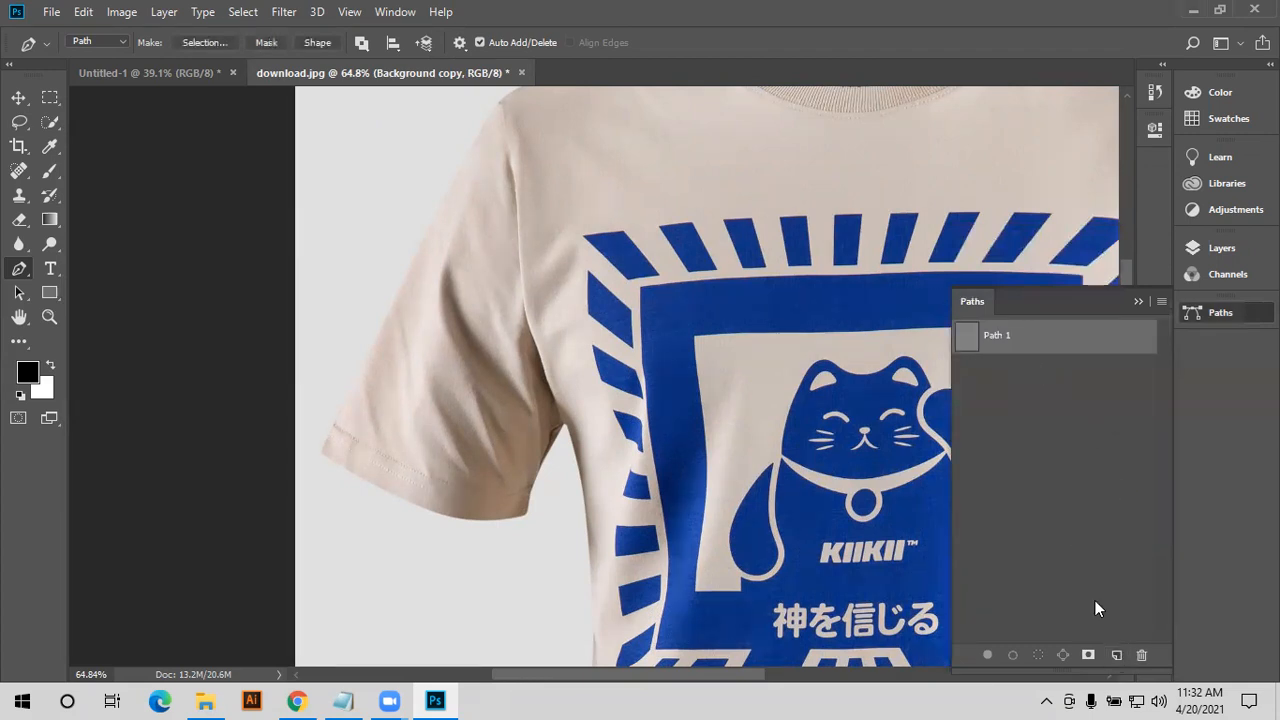
left_click(1140, 656)
left_click(556, 271)
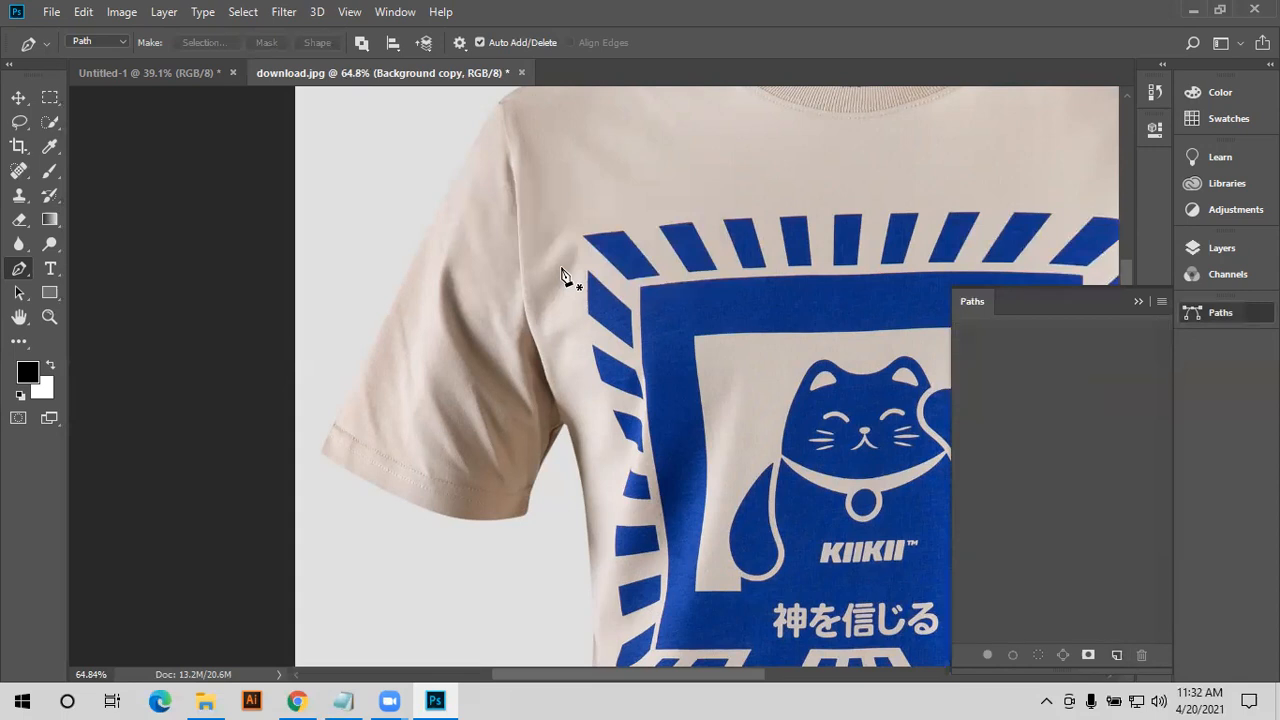
- Draw a closed four-sided work path with straight segments over the lower part of the shirt's left-hand sleeve
scroll(543, 297, "down", 3)
scroll(536, 330, "down", 3)
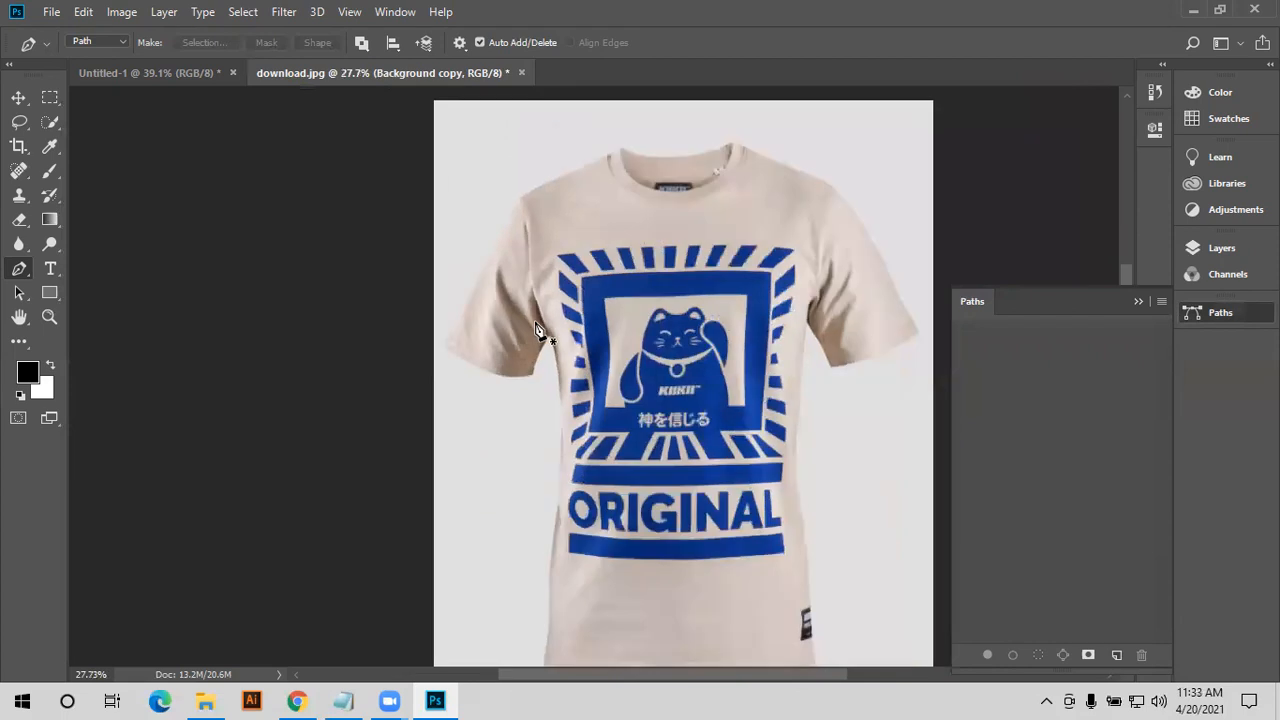
left_click(541, 375)
left_click(478, 391)
left_click(464, 296)
left_click(498, 273)
left_click(543, 377)
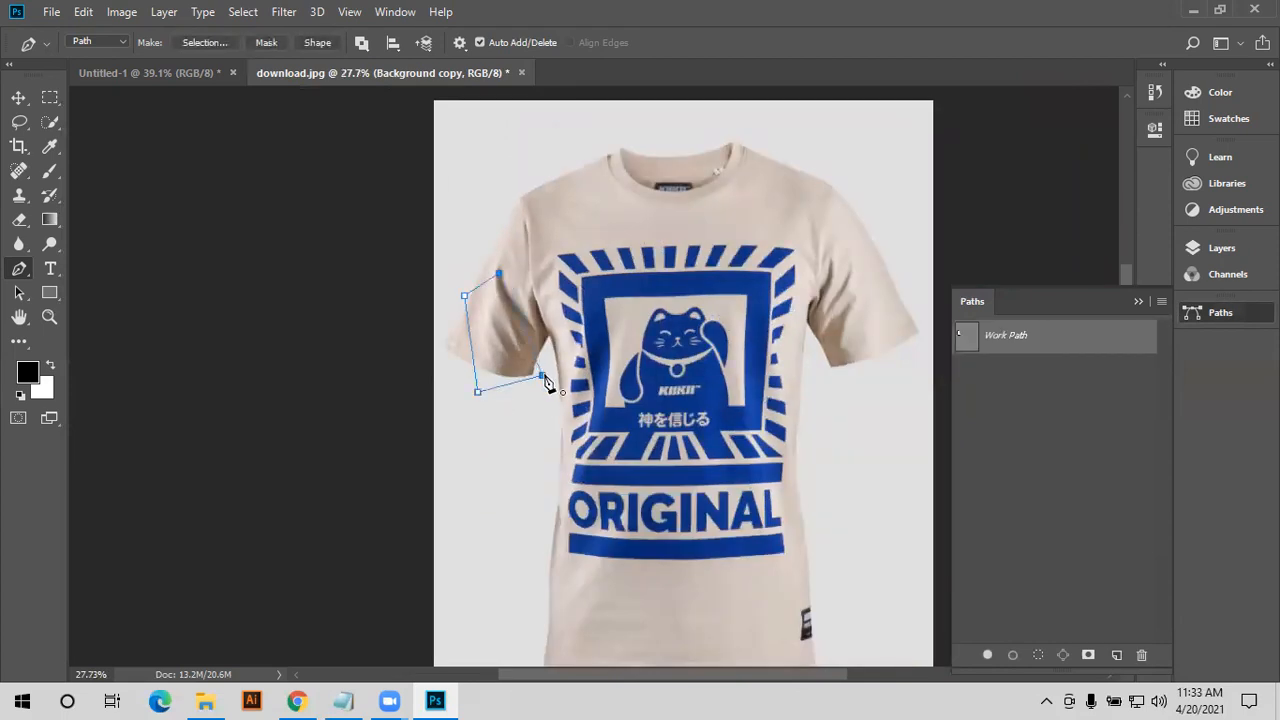
- Create a separate new path and draw a closed four-sided outline over the cat print in it
left_click(1117, 655)
left_click(686, 319)
left_click(643, 447)
left_click(755, 487)
left_click(755, 381)
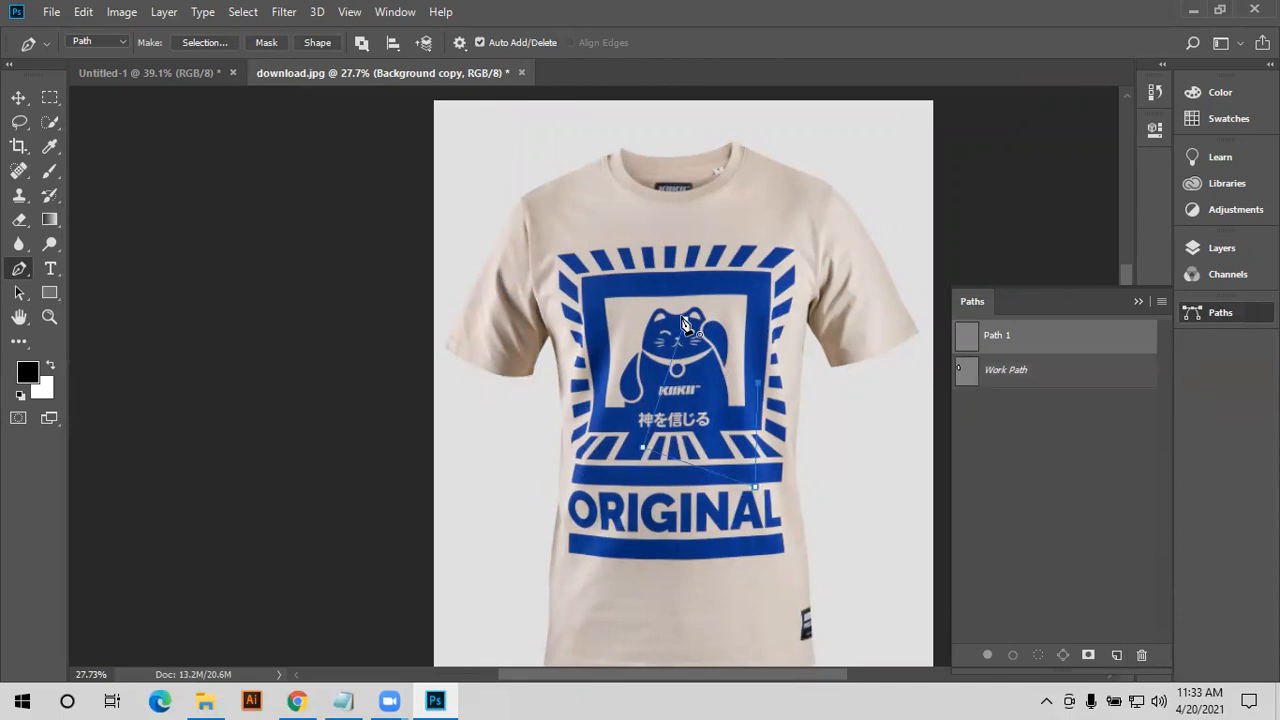
left_click(688, 322)
- Add a closed triangle over the shirt's right-hand sleeve to the same path
left_click(838, 264)
left_click_drag(830, 374, 899, 375)
left_click(838, 265)
- Create another new path and draw a closed triangle in it at the shirt's right-hand side, beside the lower blue bar
left_click(1116, 654)
left_click(763, 569)
left_click(864, 580)
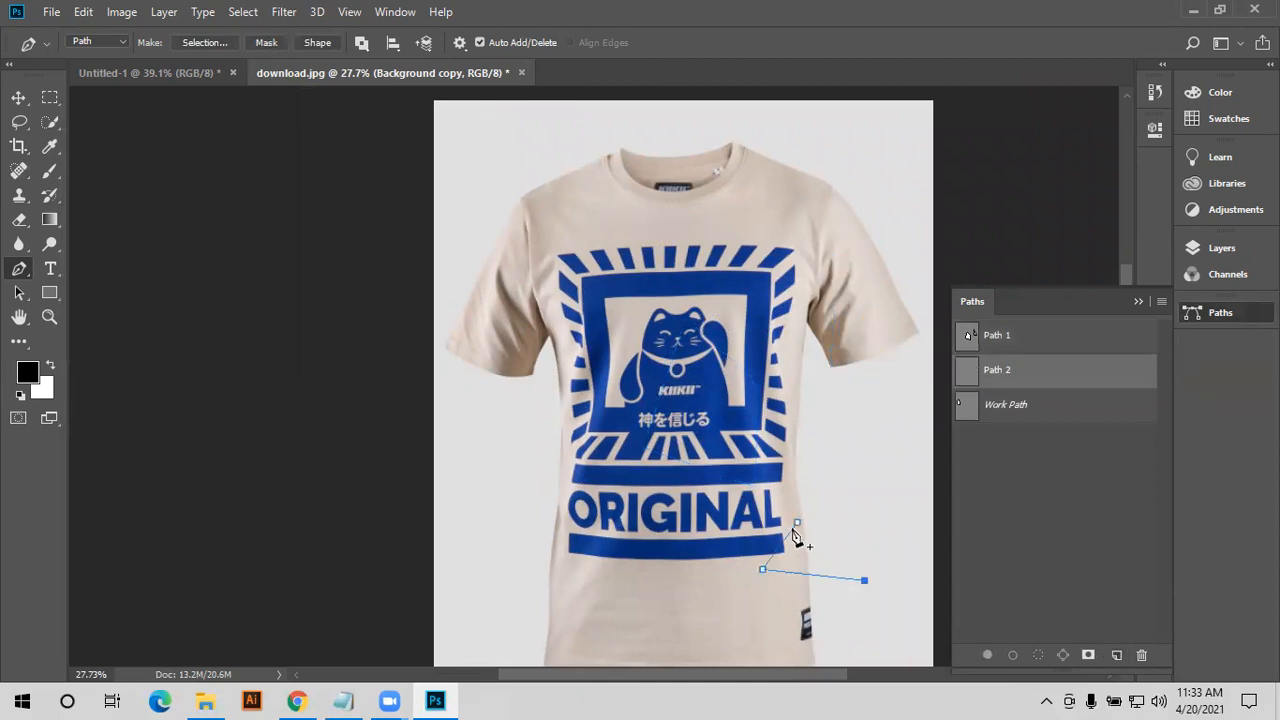
left_click(798, 523)
- Show Work Path and Path 2 in turn, and delete Path 1
left_click(1005, 404)
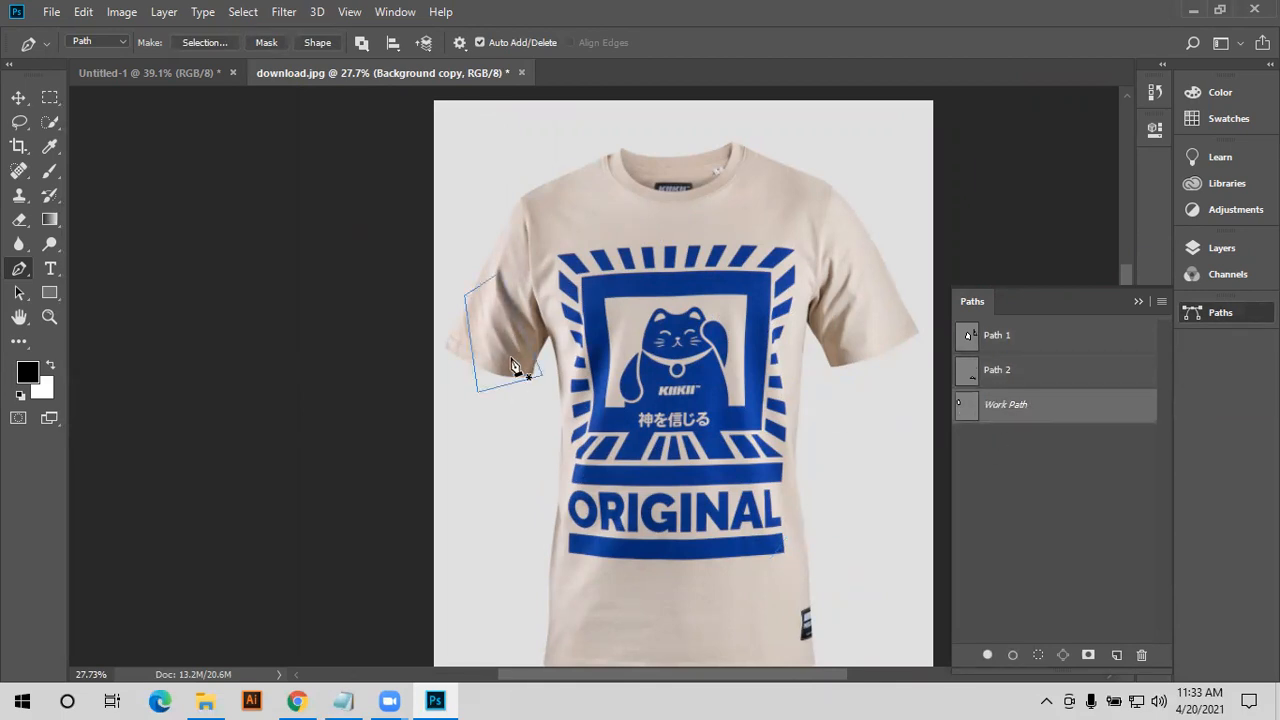
left_click(996, 380)
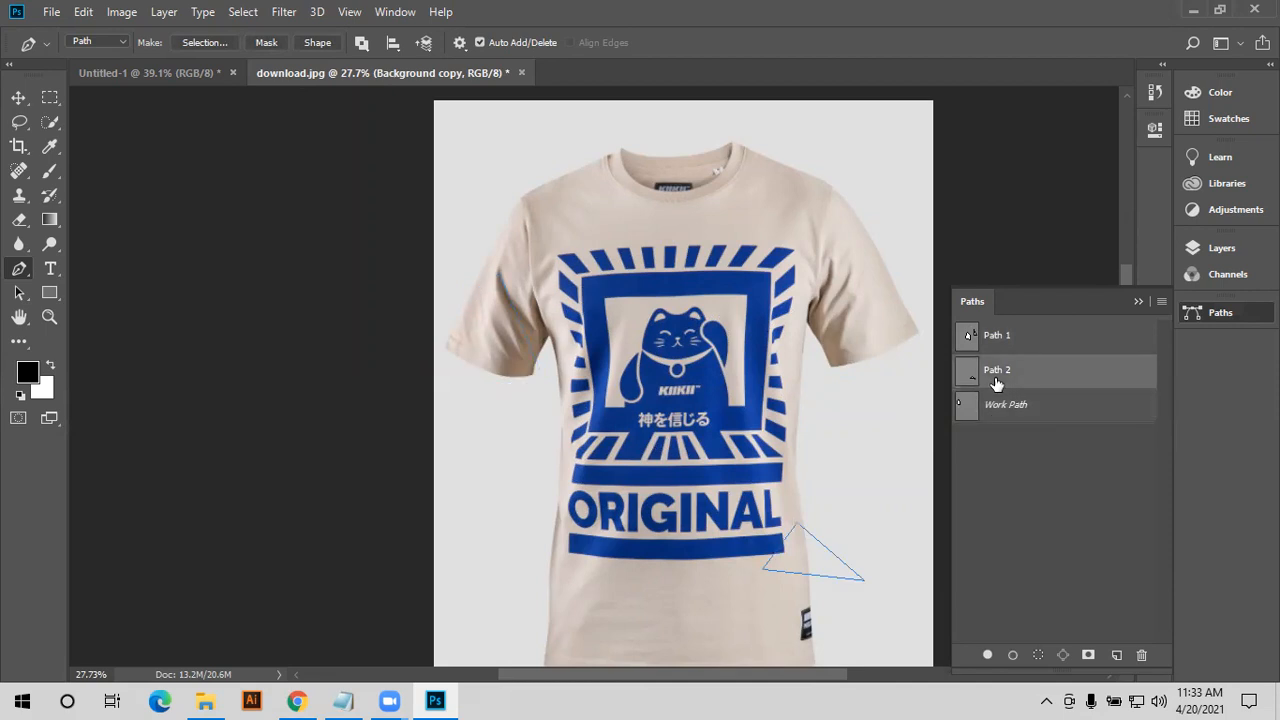
left_click(1054, 346)
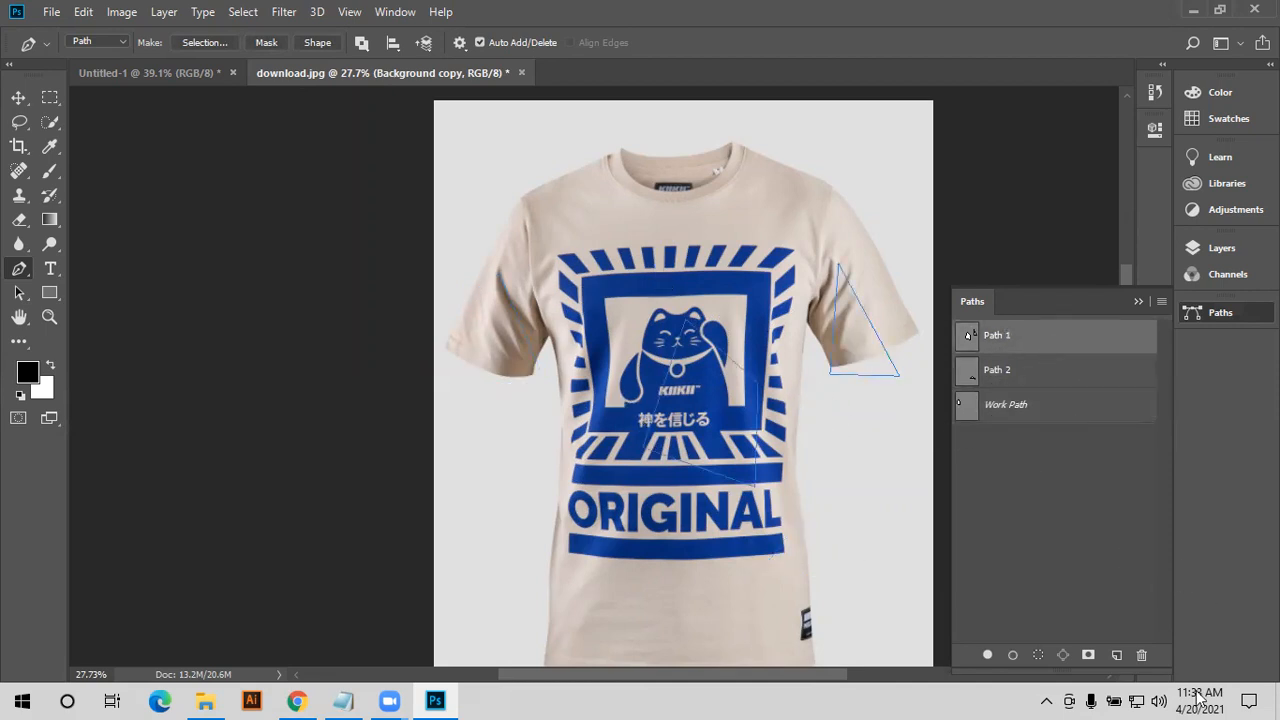
left_click(1141, 654)
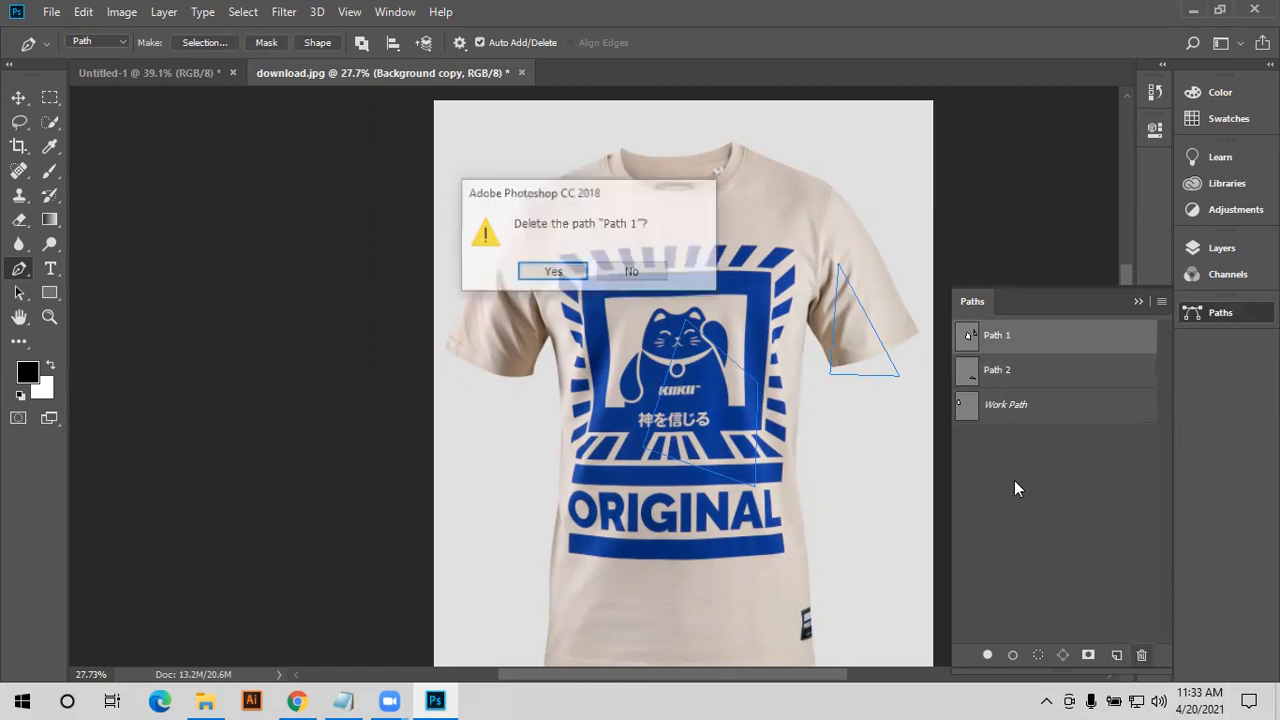
left_click(580, 278)
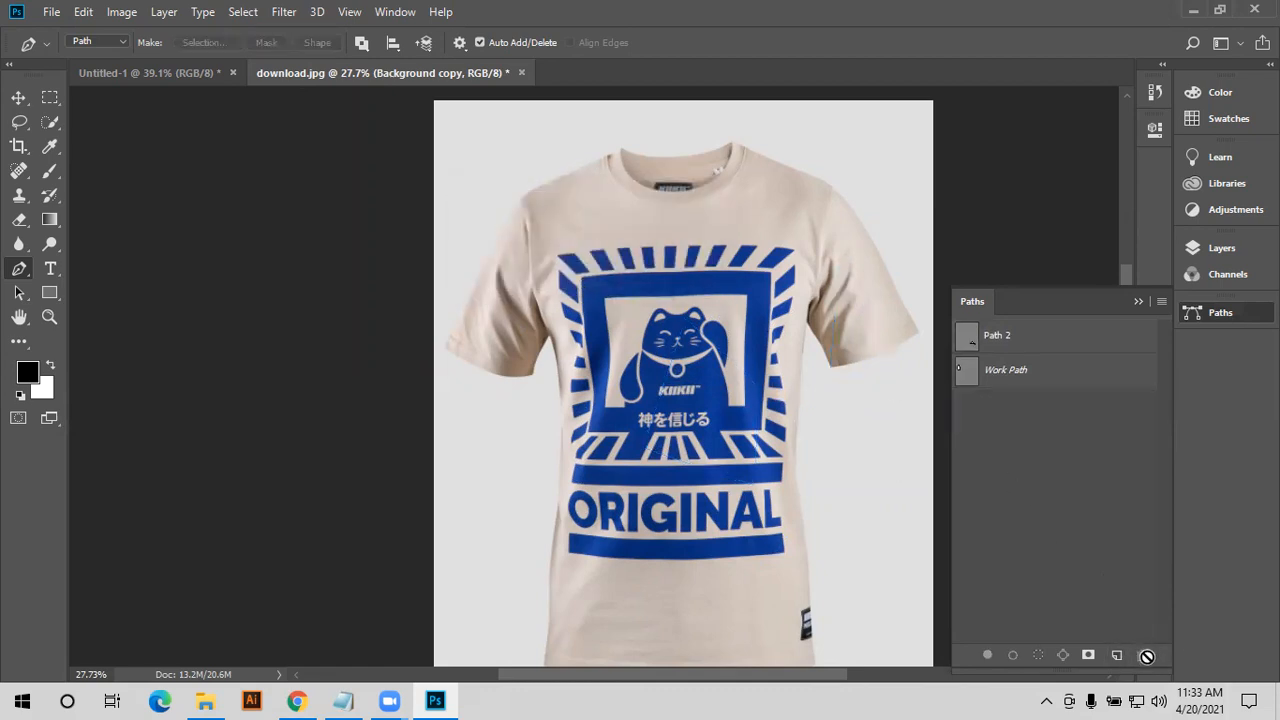
- Delete Path 2 and Work Path so no paths are left
left_click(1034, 347)
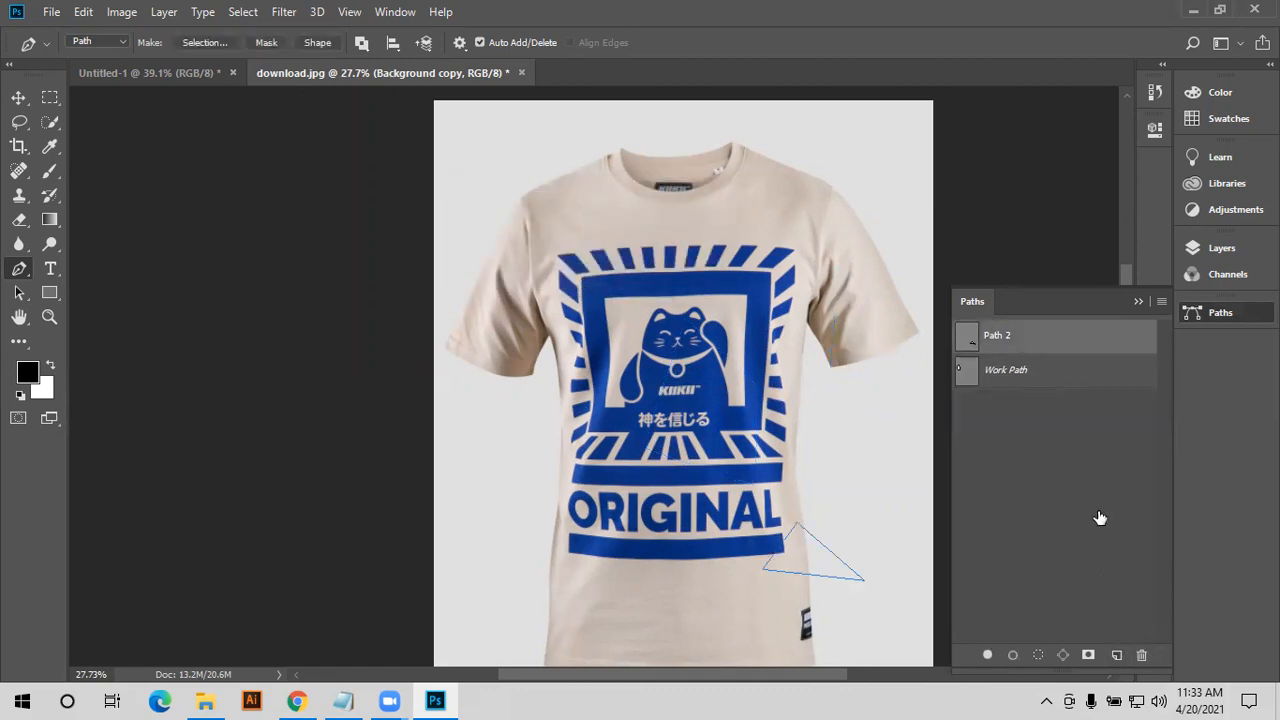
left_click(1141, 654)
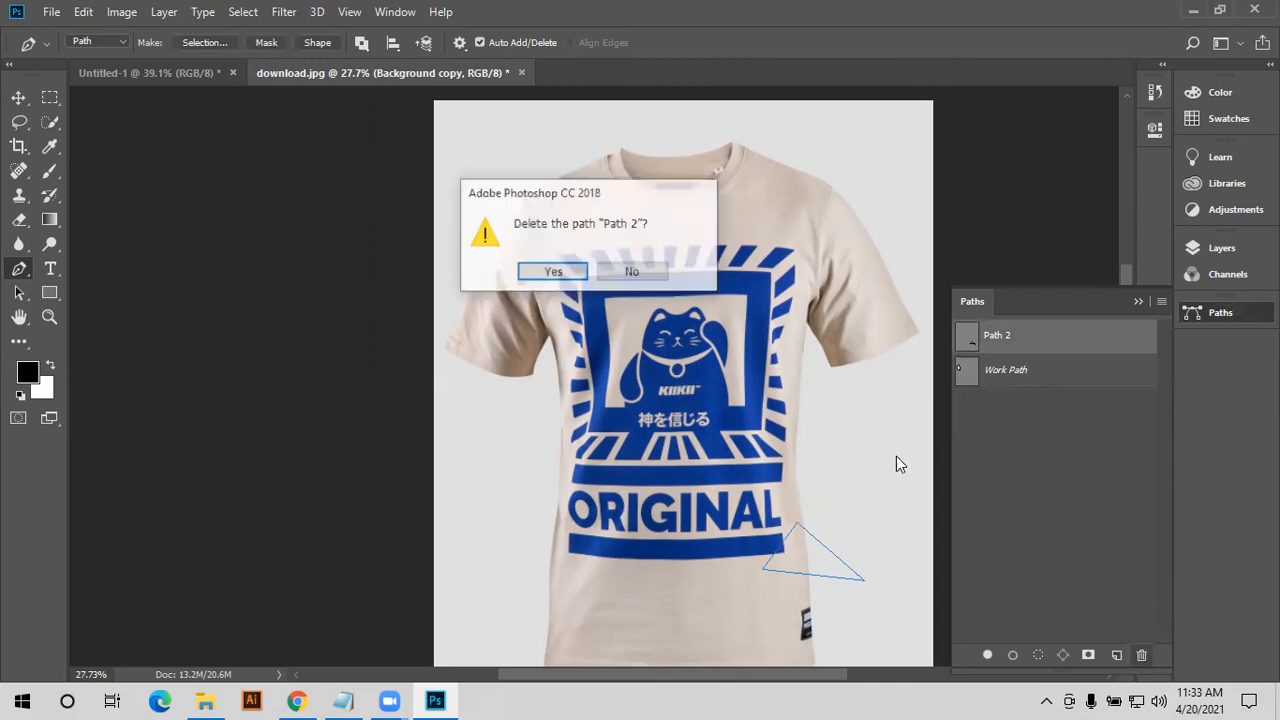
left_click(556, 275)
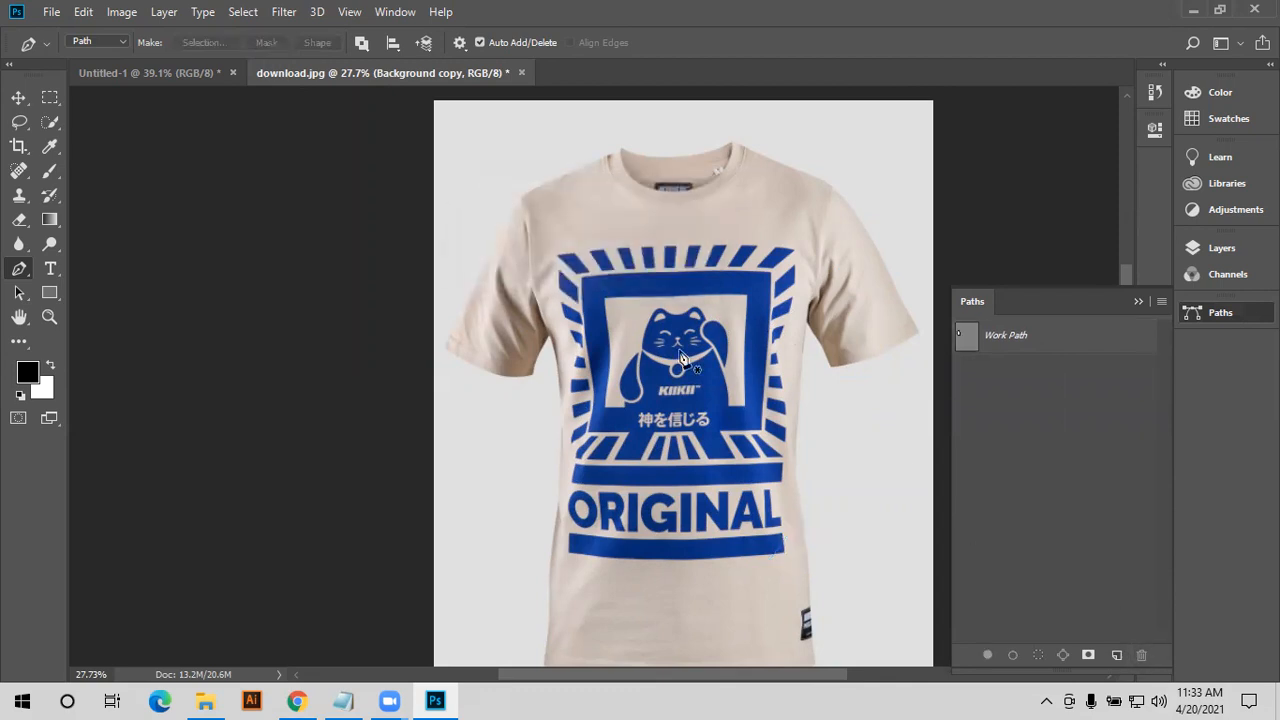
left_click(992, 336)
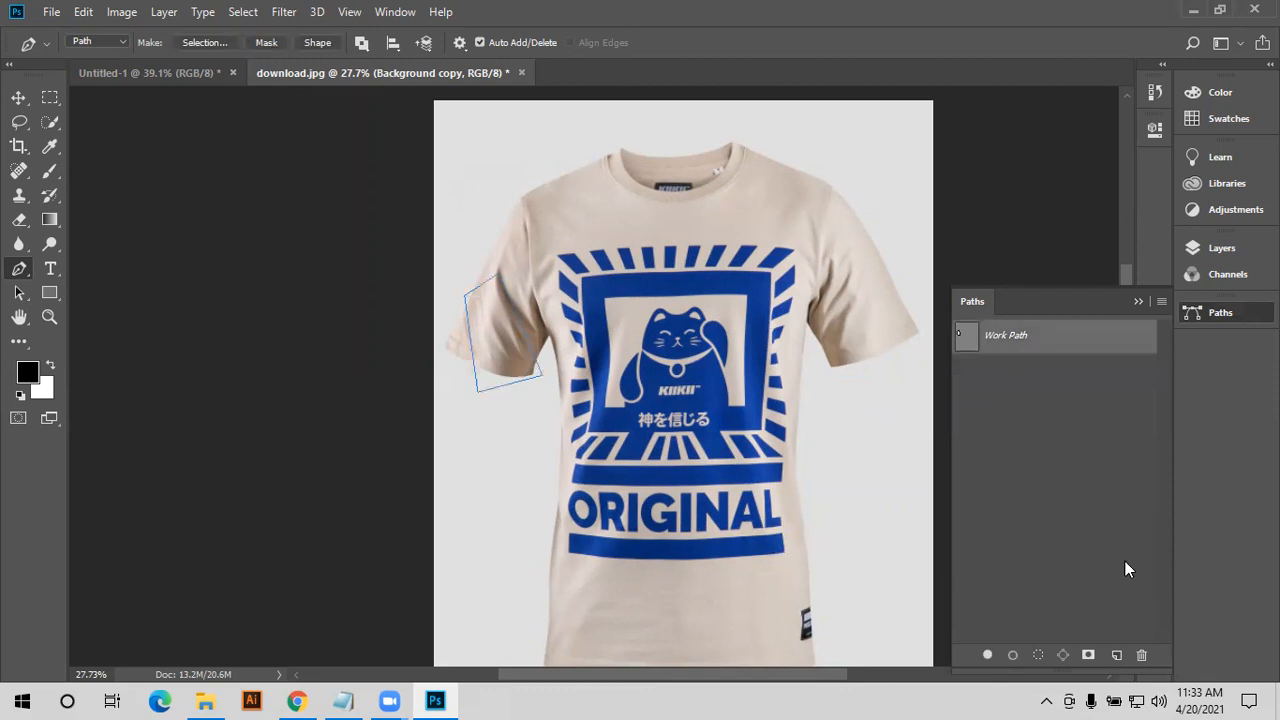
left_click(1140, 655)
left_click(563, 279)
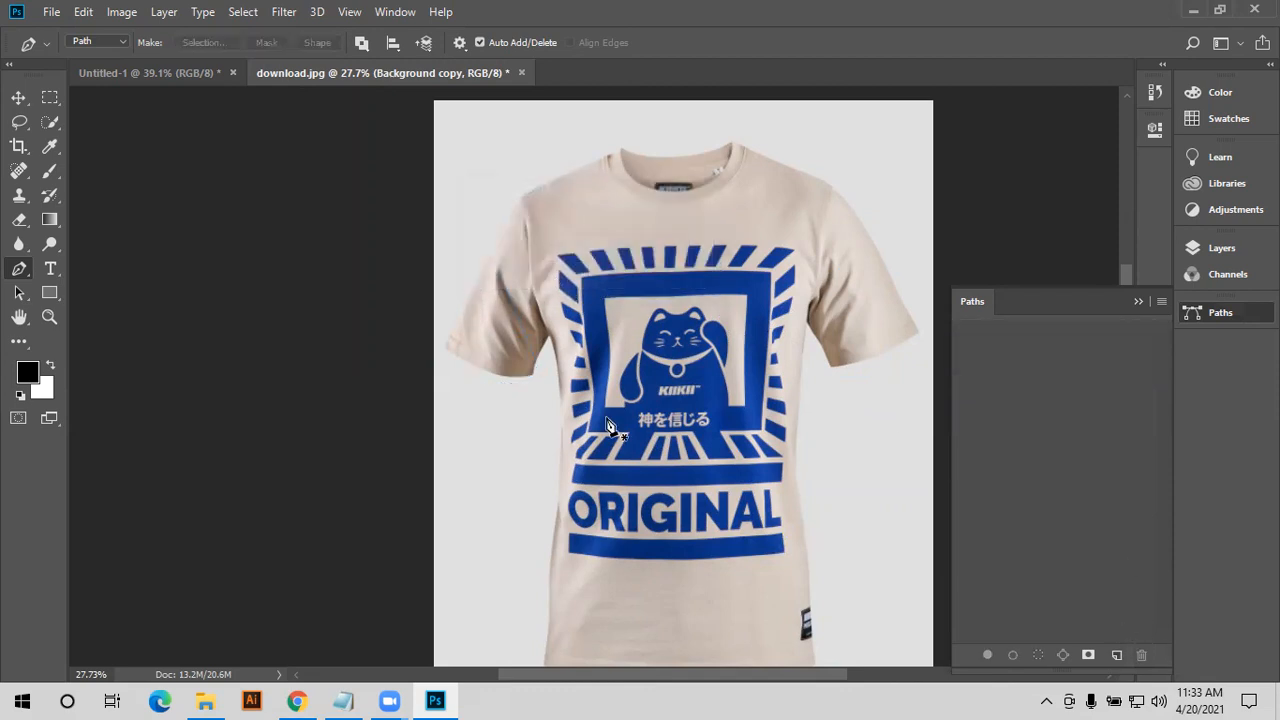
- Draw straight path segments from the shirt's left-hand shoulder across the collar to the opposite shoulder
scroll(637, 370, "down", 2)
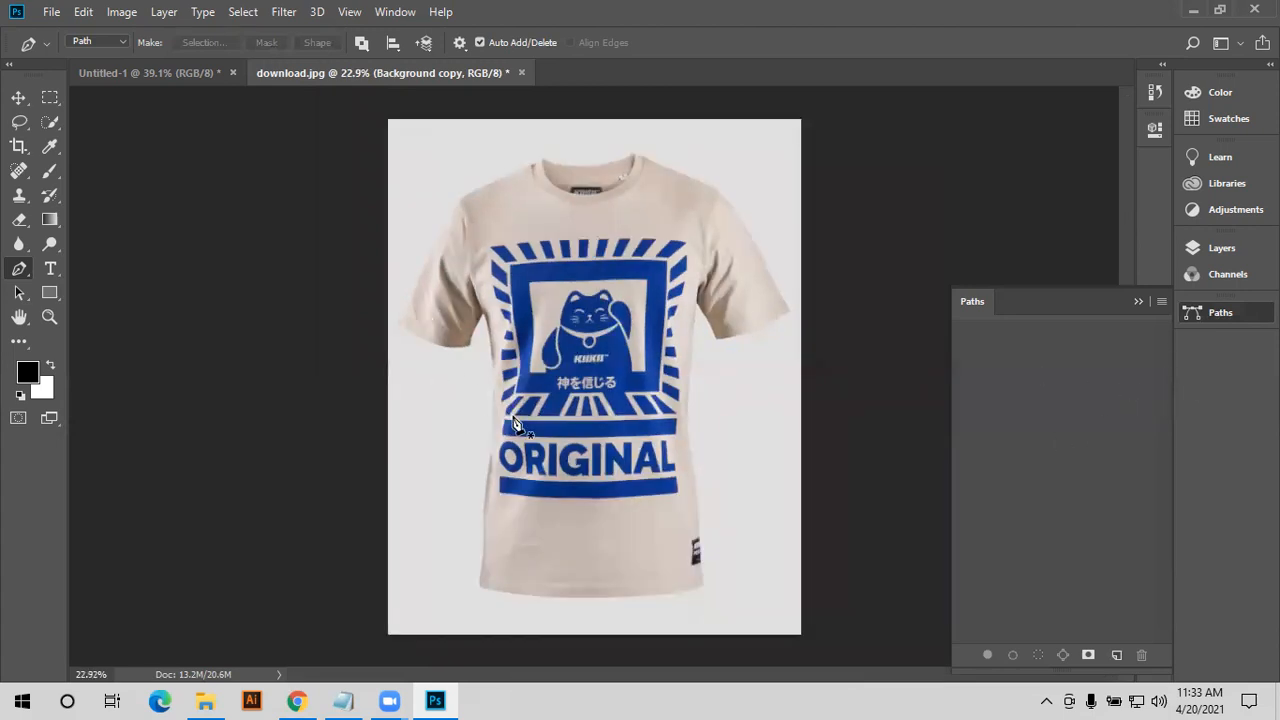
scroll(436, 350, "up", 5)
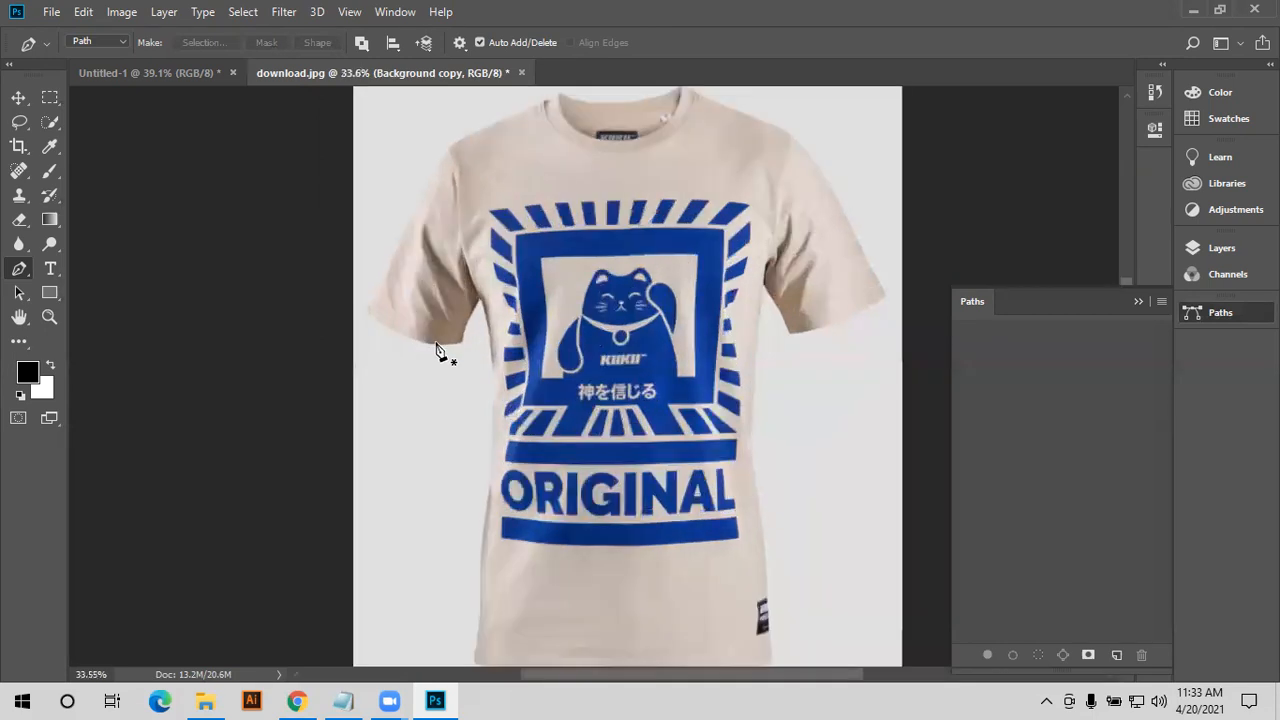
scroll(410, 360, "up", 3)
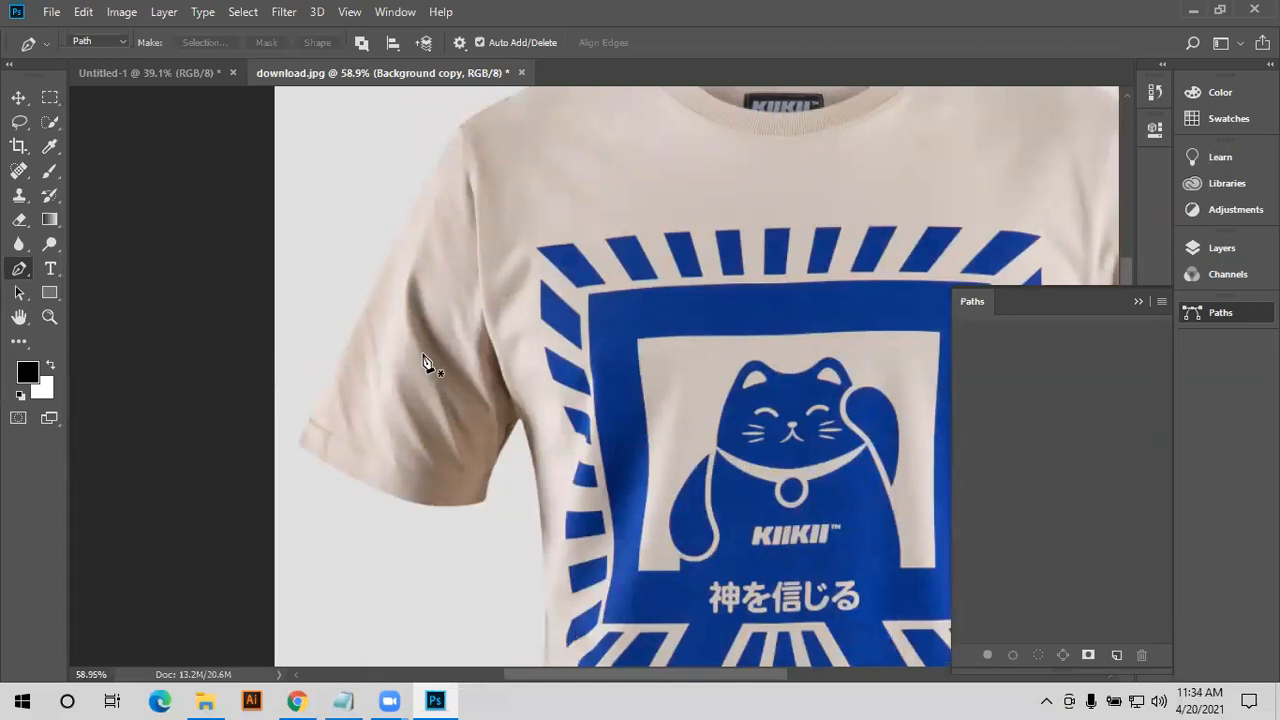
scroll(386, 280, "up", 3)
scroll(386, 280, "up", 4)
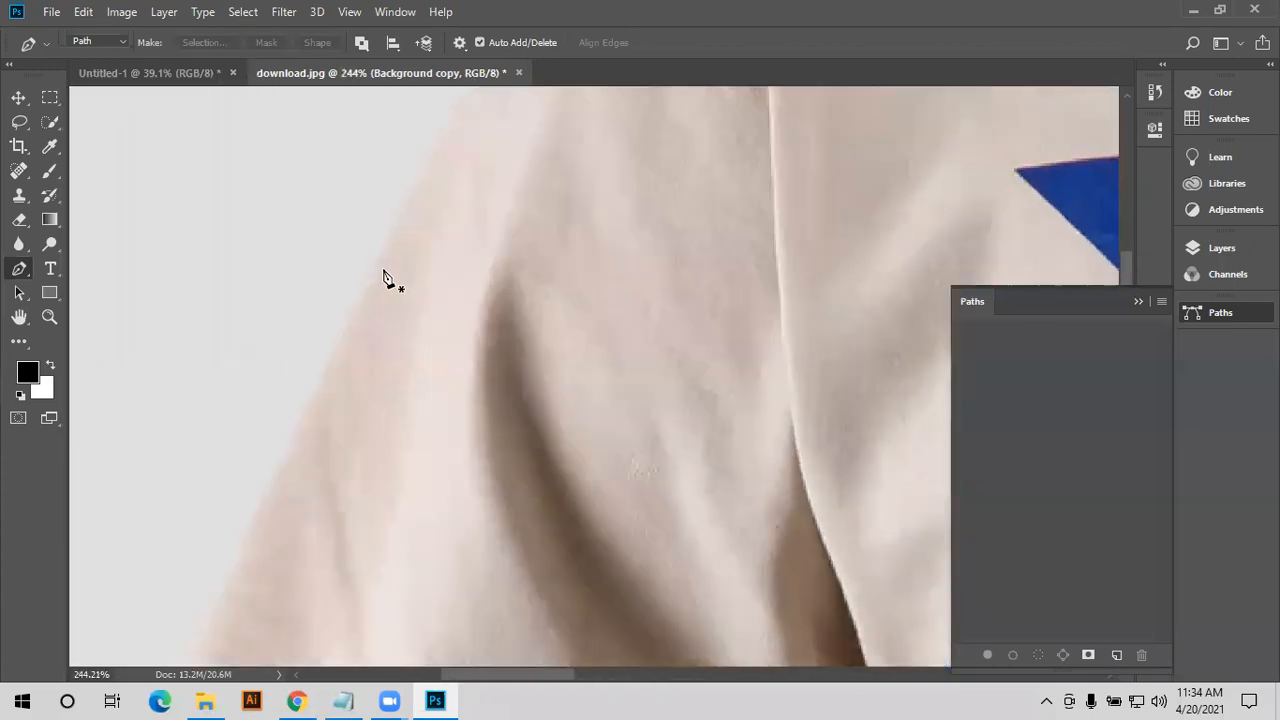
scroll(384, 279, "down", 4)
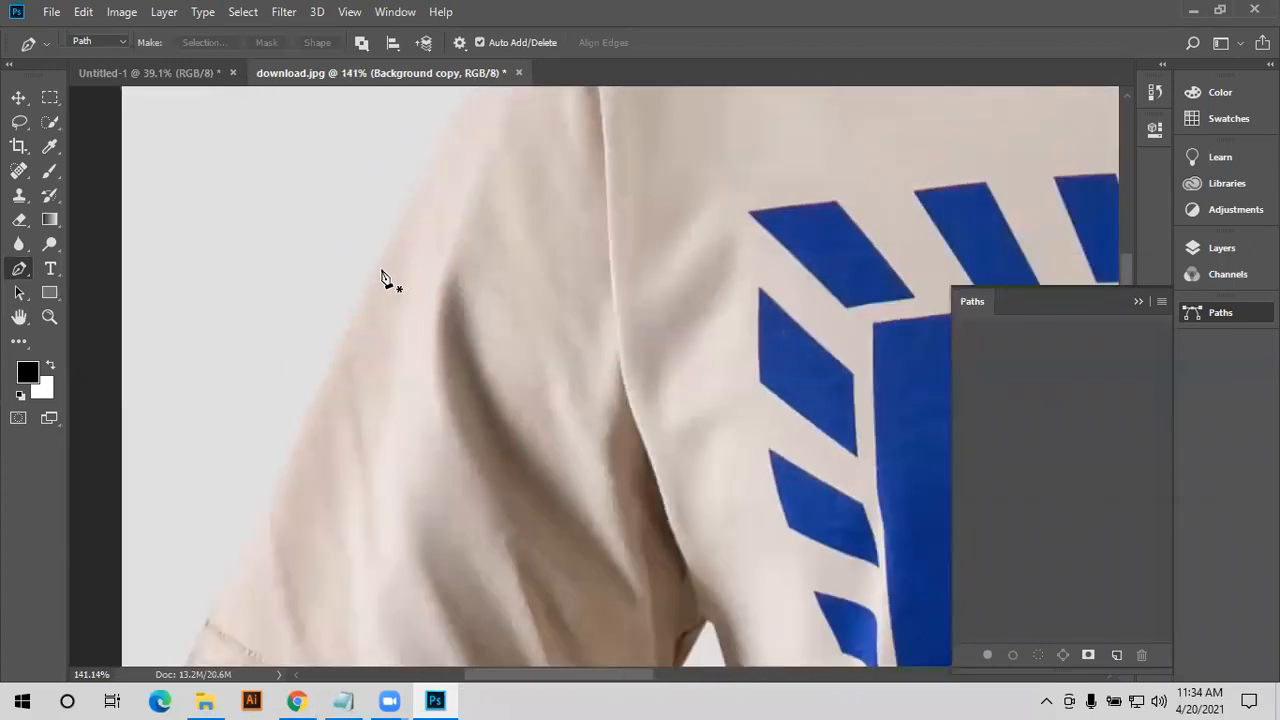
left_click_drag(394, 403, 223, 343)
left_click(201, 328)
left_click(558, 192)
left_click_drag(752, 276, 429, 442)
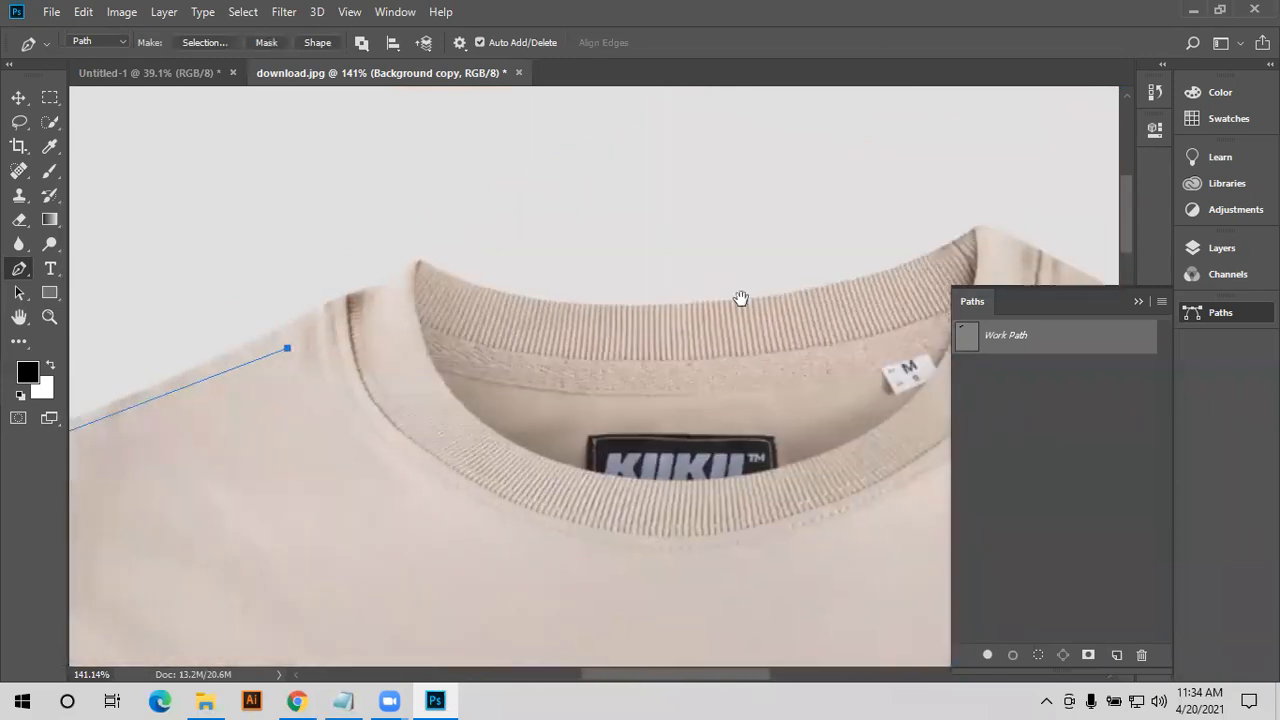
left_click(741, 300)
left_click_drag(855, 320, 380, 443)
left_click(639, 435)
- Close the shoulder path at its starting point and delete the work path
scroll(631, 435, "down", 3)
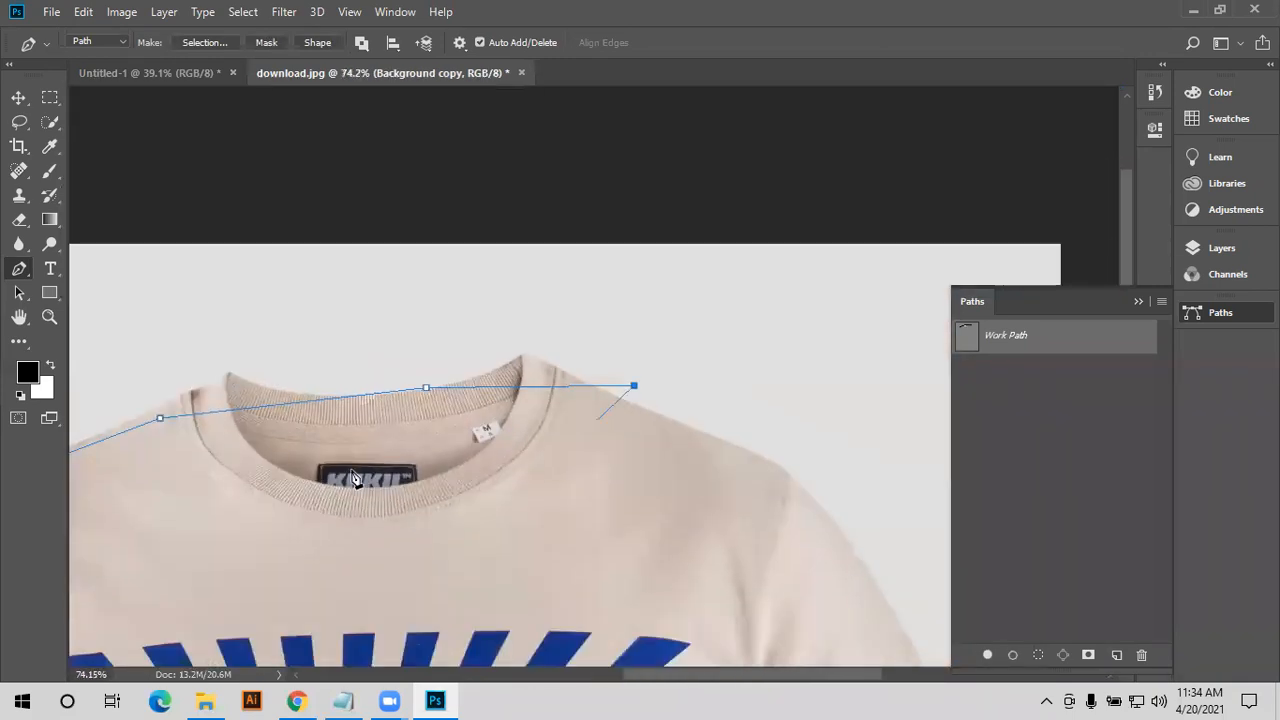
scroll(325, 427, "down", 1)
left_click_drag(325, 427, 703, 371)
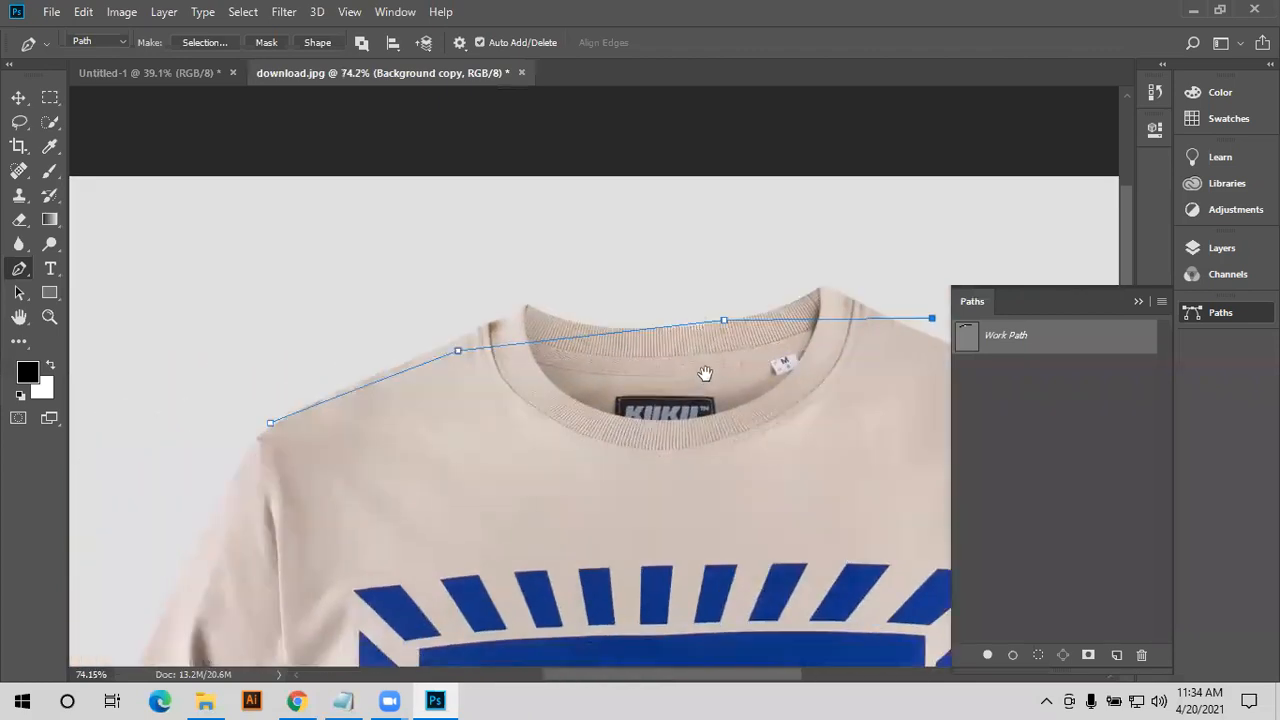
left_click(315, 401)
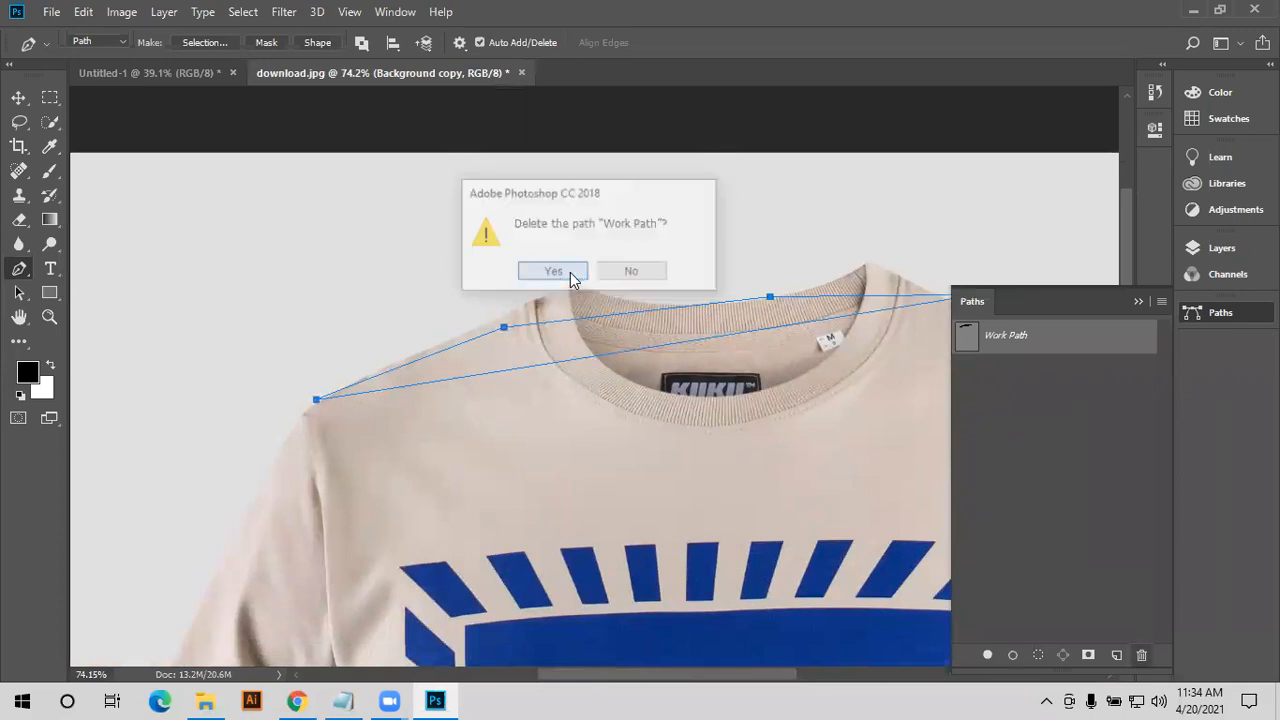
left_click(553, 272)
- Draw a closed curved path along the shirt's side below the left-hand sleeve, and delete it
scroll(631, 388, "down", 2)
scroll(631, 388, "down", 4)
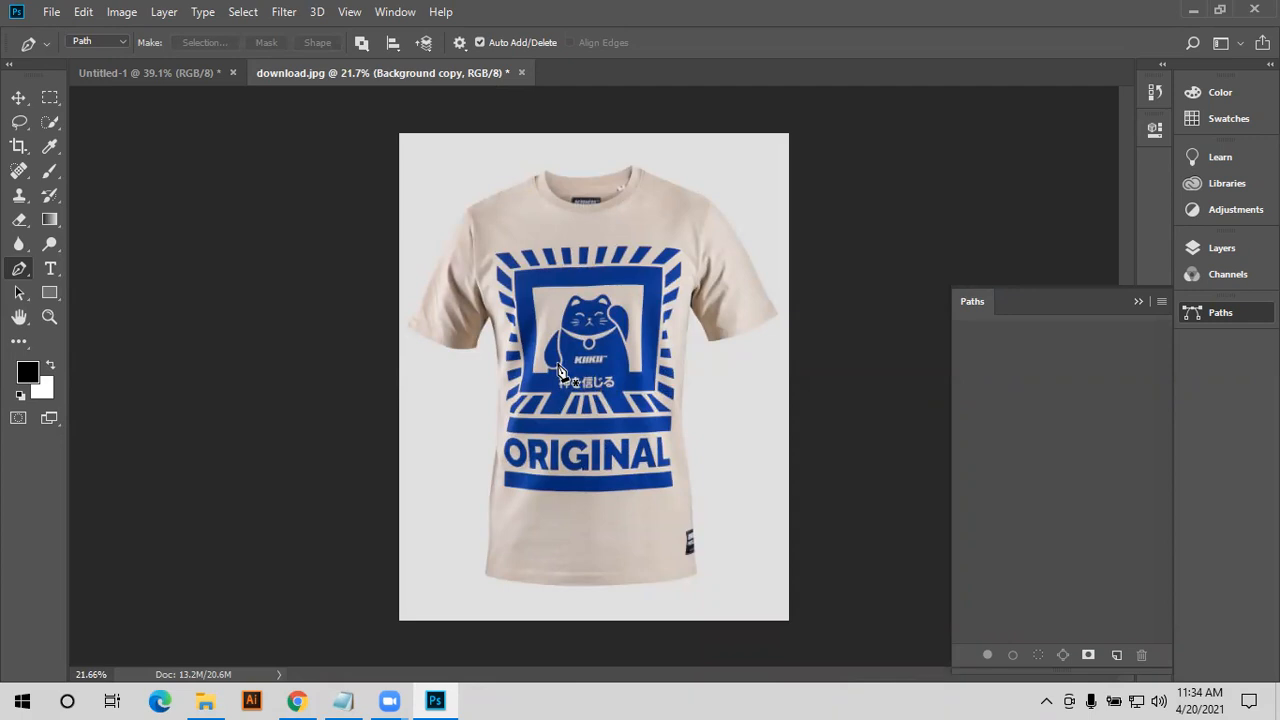
left_click(489, 317)
left_click(494, 460)
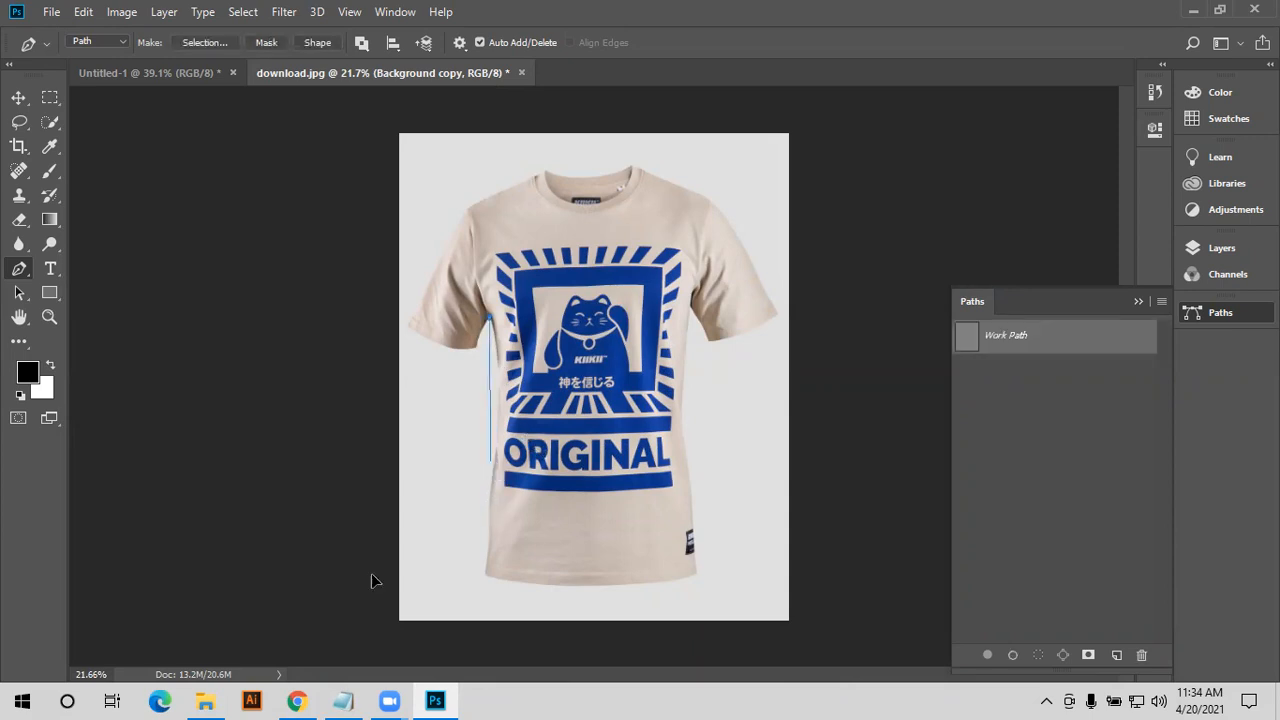
left_click_drag(377, 569, 476, 531)
left_click(488, 319)
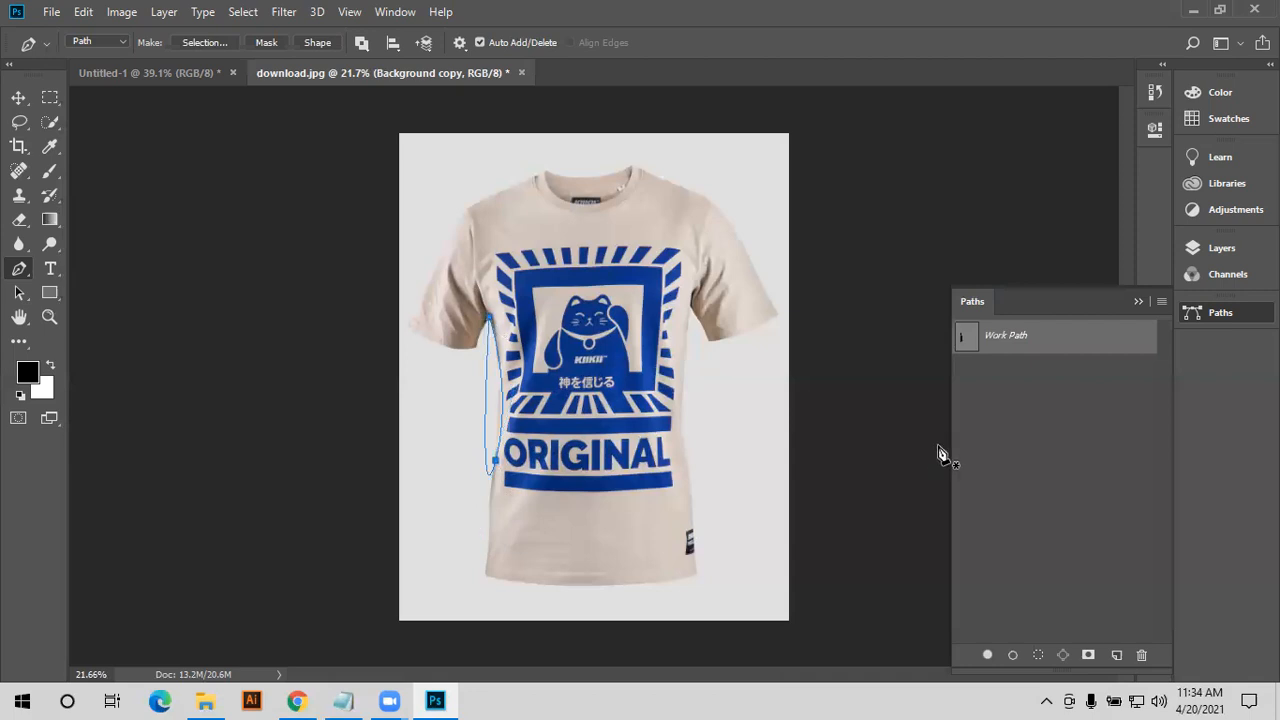
left_click(1141, 654)
left_click(553, 272)
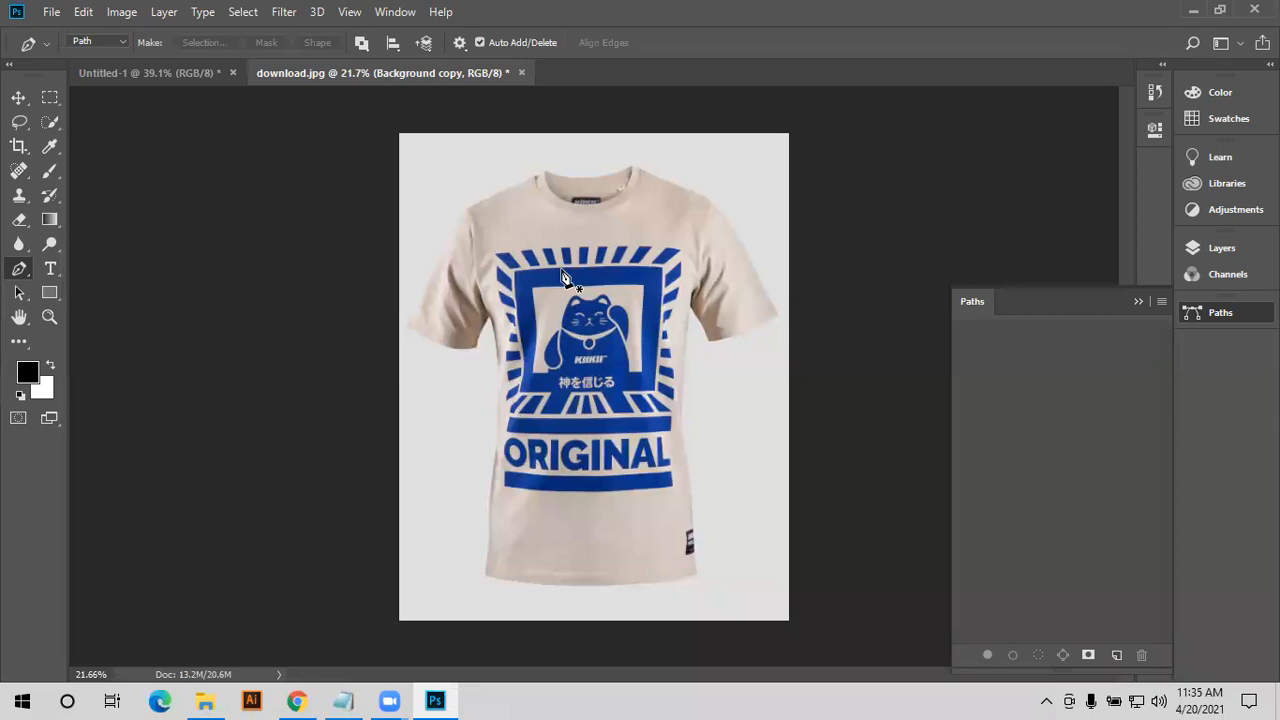
- Set the path operation to Combine Shapes and check the path display options
scroll(507, 298, "up", 3)
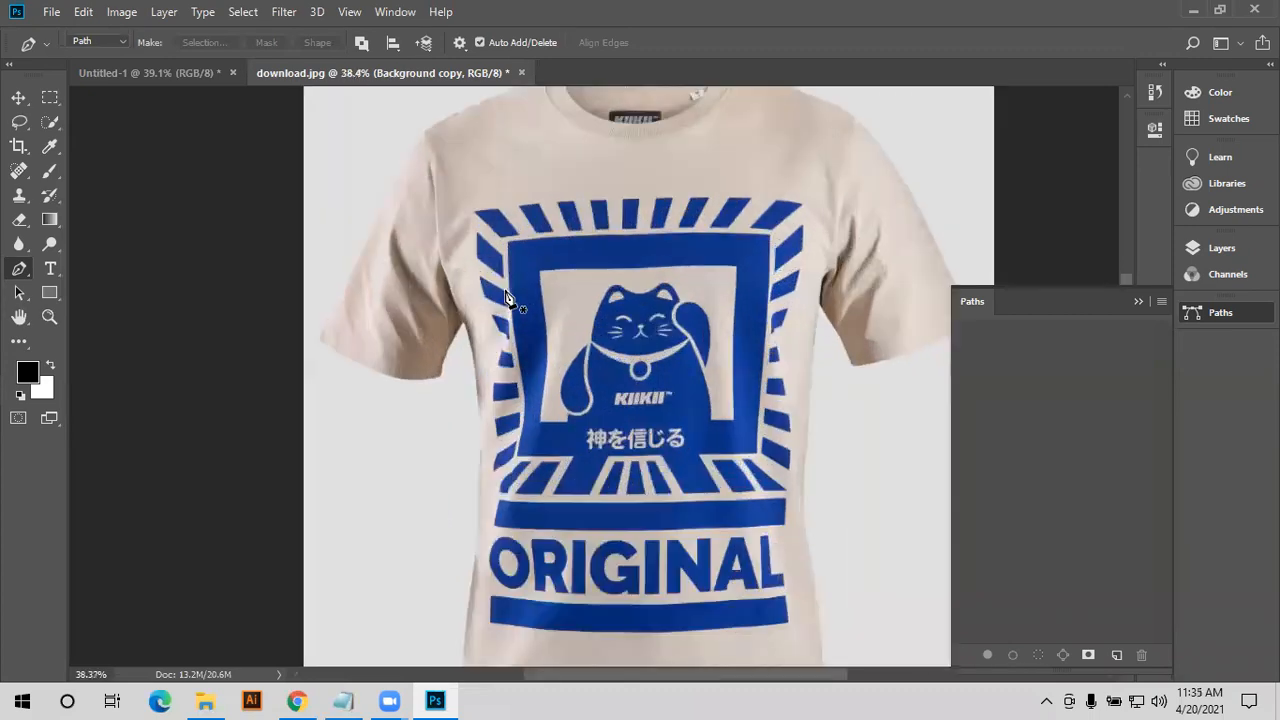
scroll(507, 298, "up", 4)
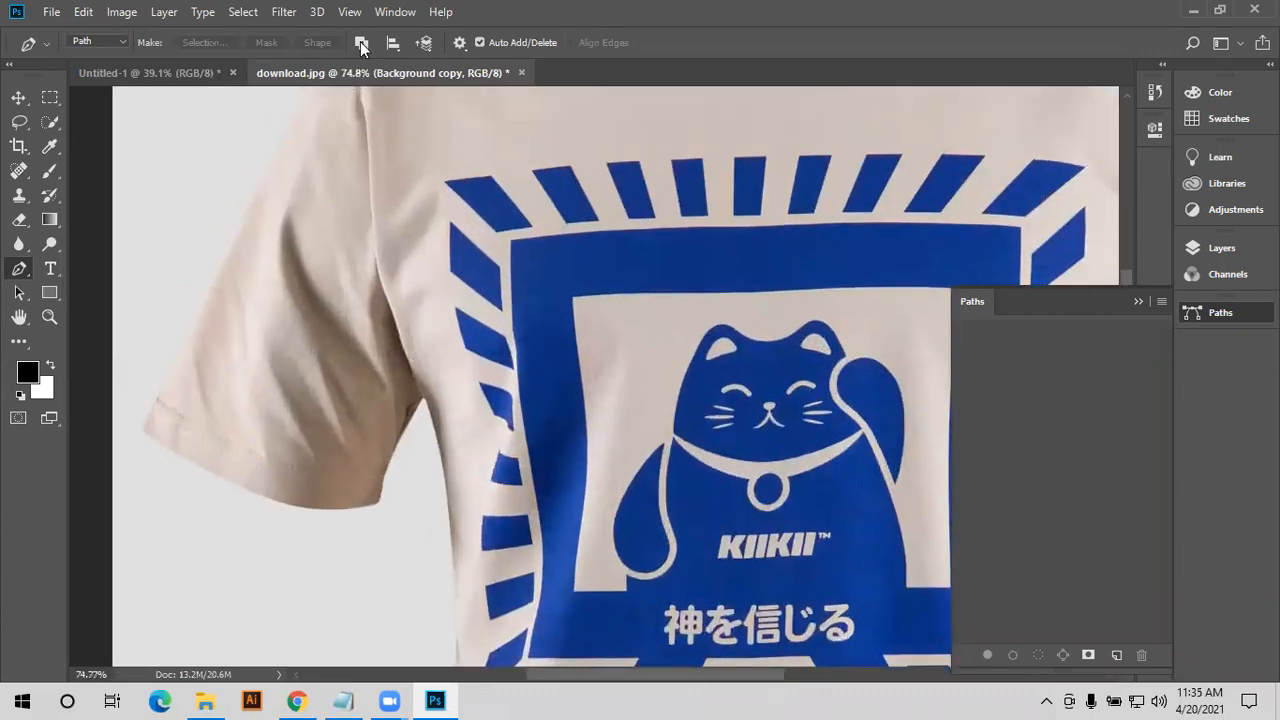
left_click(360, 44)
left_click(365, 86)
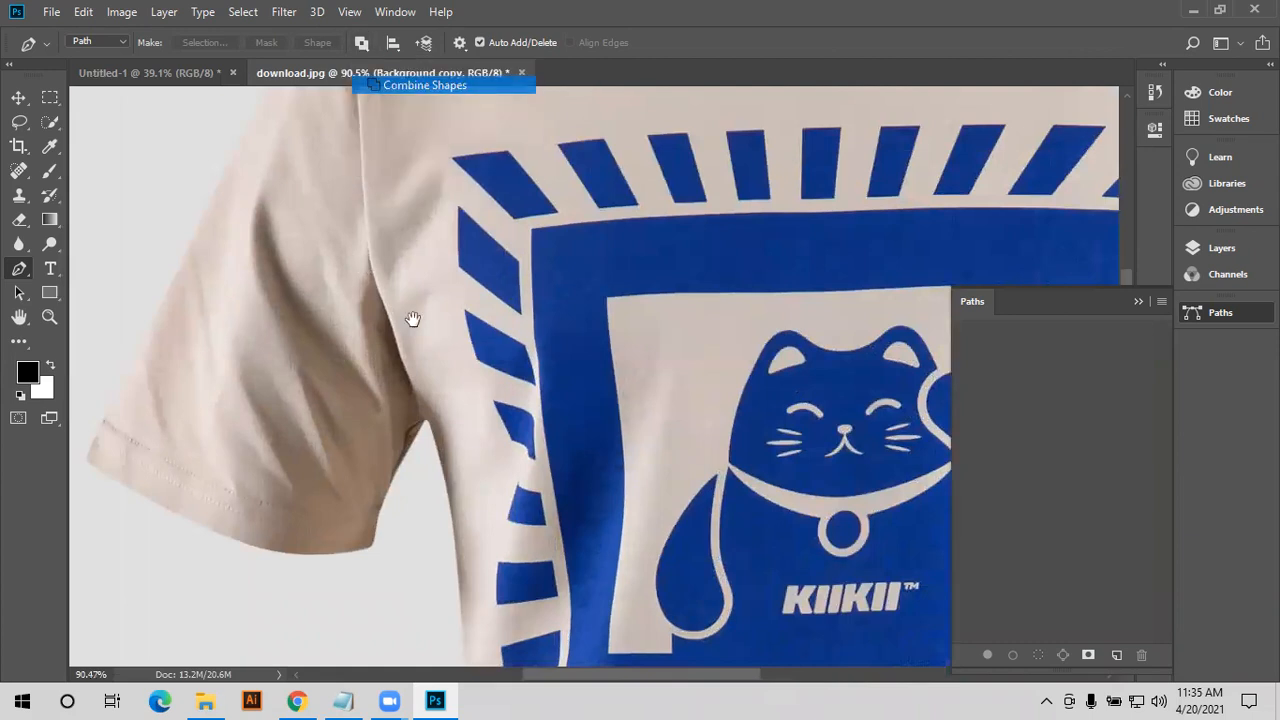
left_click_drag(413, 319, 557, 373)
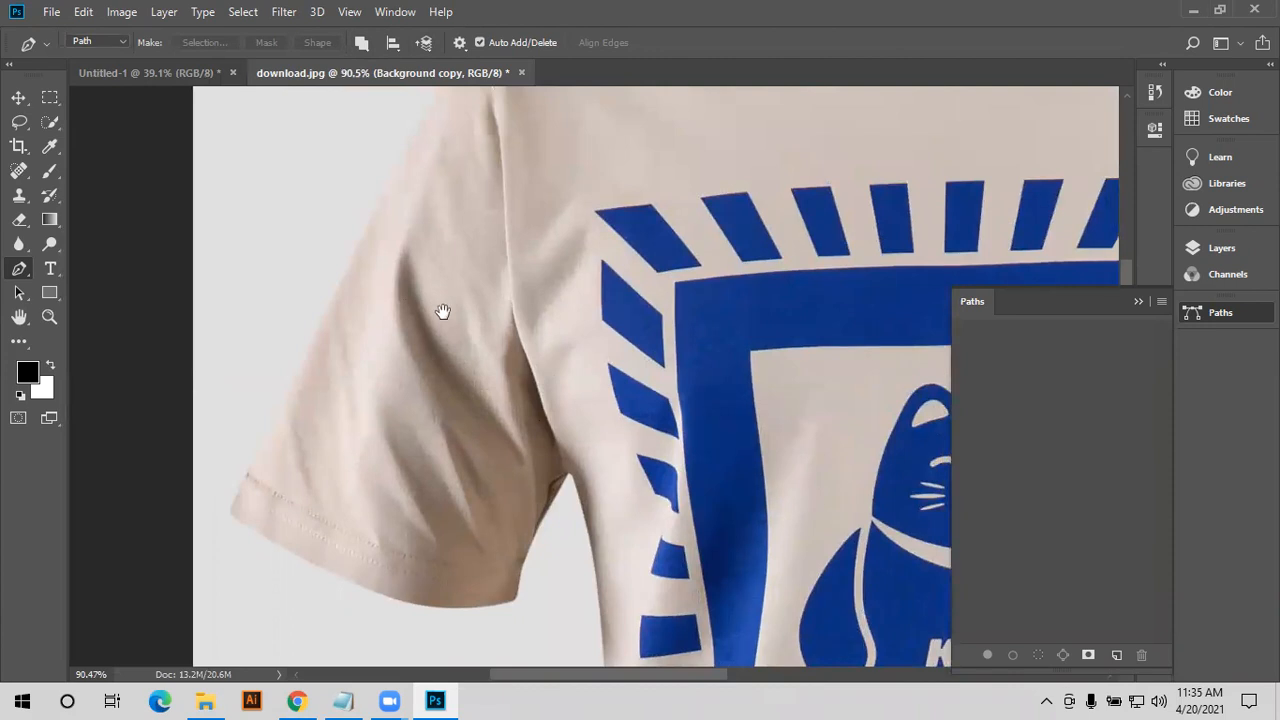
left_click_drag(441, 308, 444, 318)
left_click(459, 42)
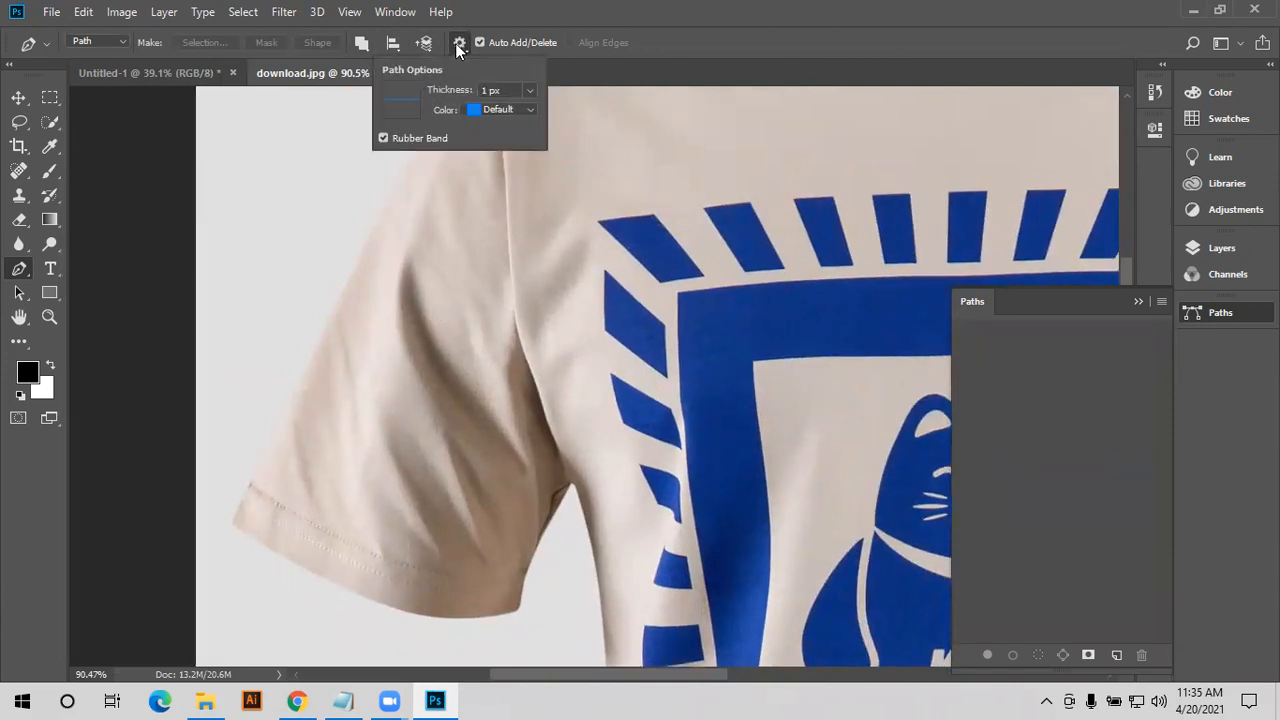
left_click(458, 45)
left_click_drag(477, 294, 439, 360)
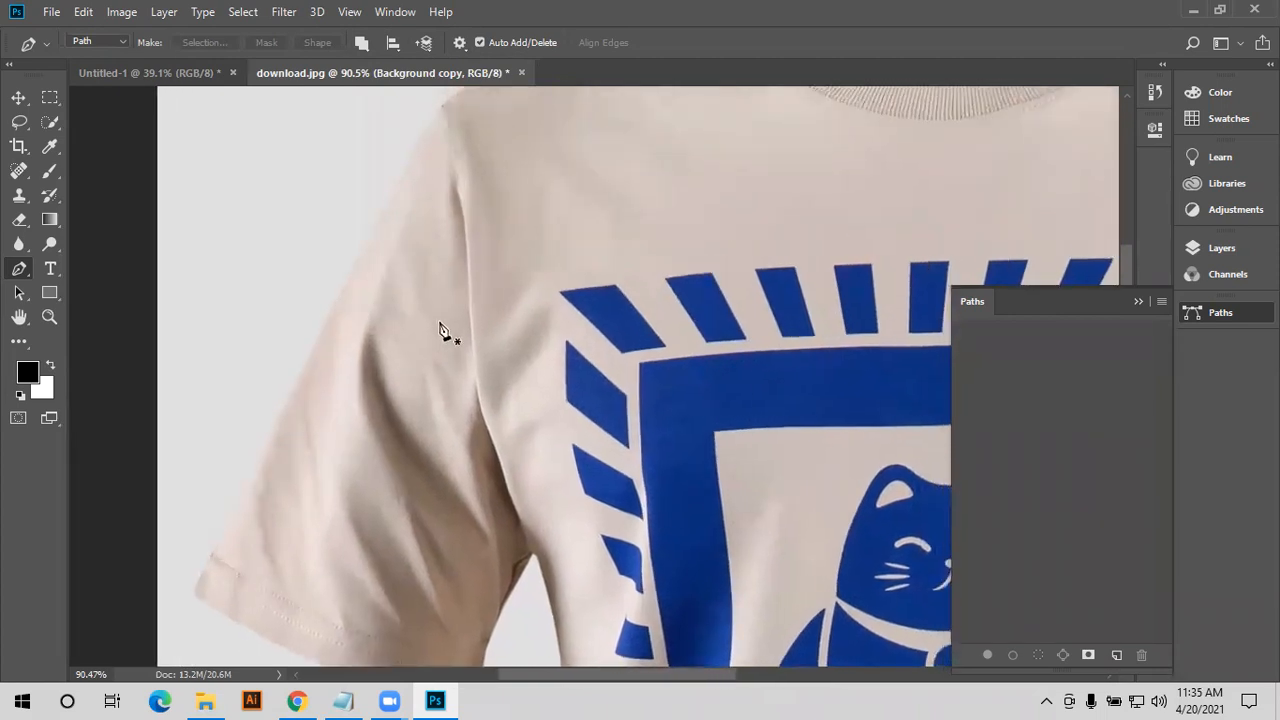
- Start a new path at the outer cuff corner of the left-hand sleeve
scroll(212, 580, "up", 1)
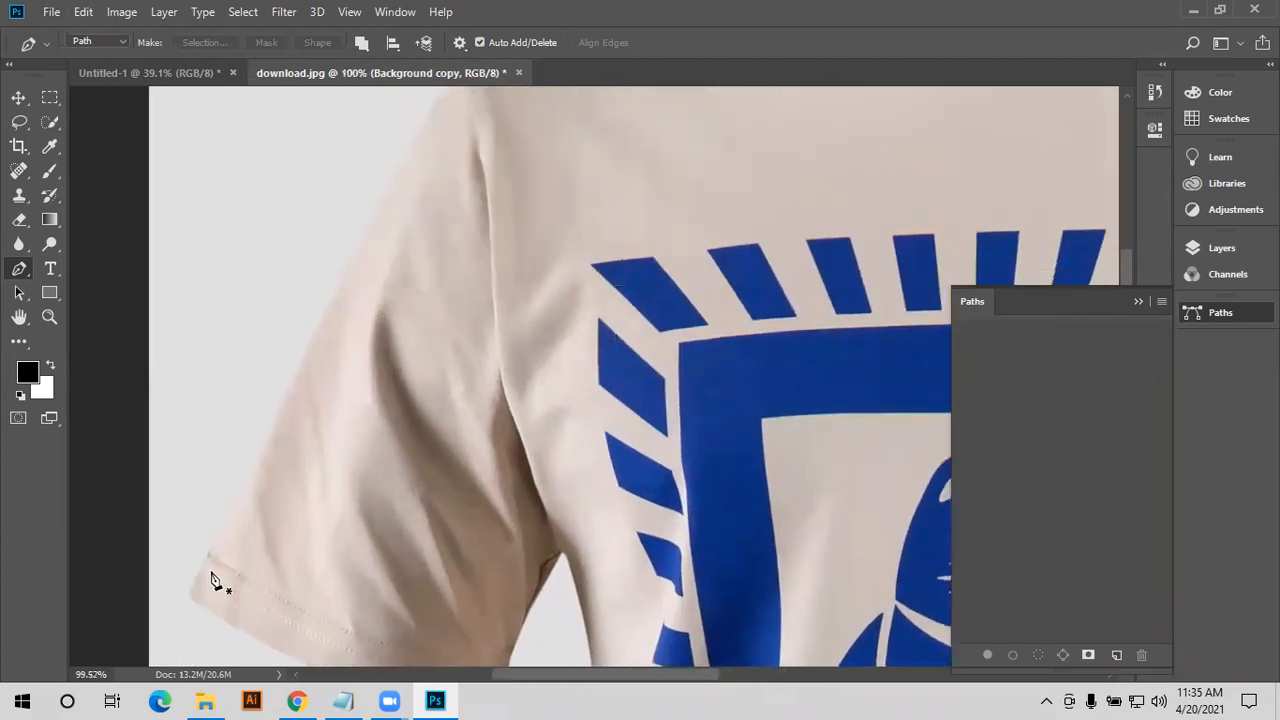
scroll(240, 540, "up", 1)
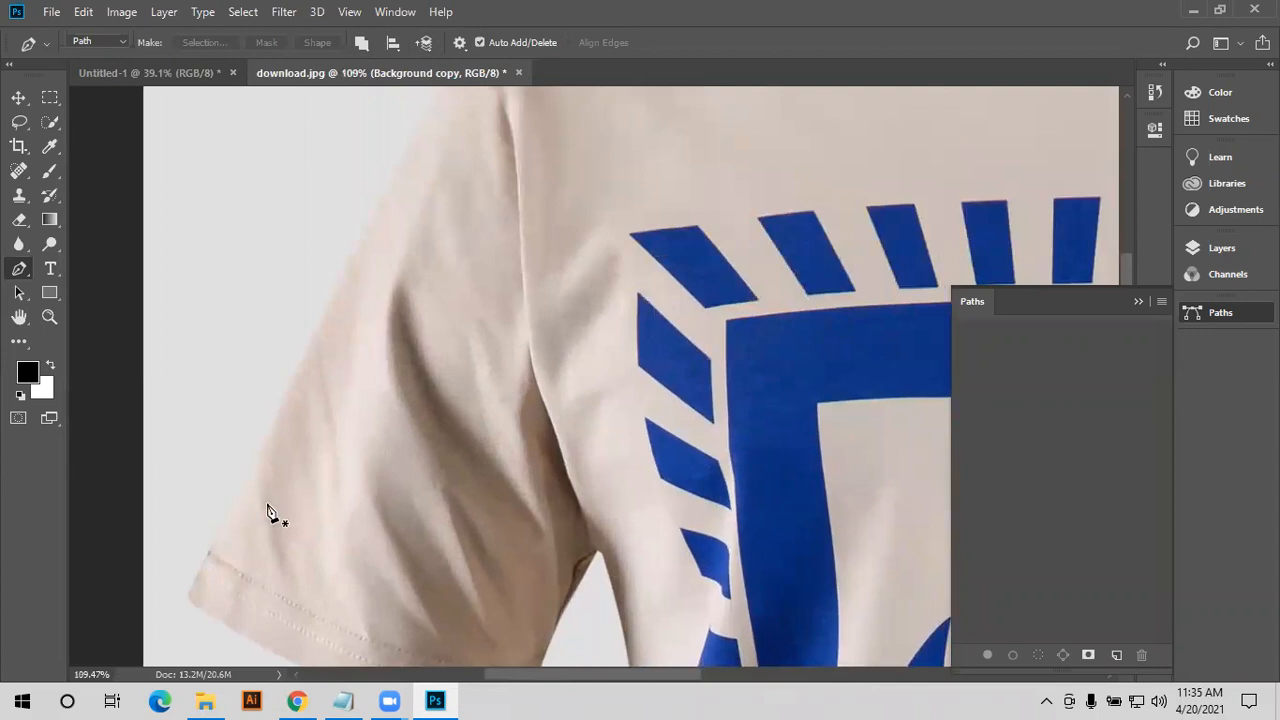
scroll(270, 512, "up", 1)
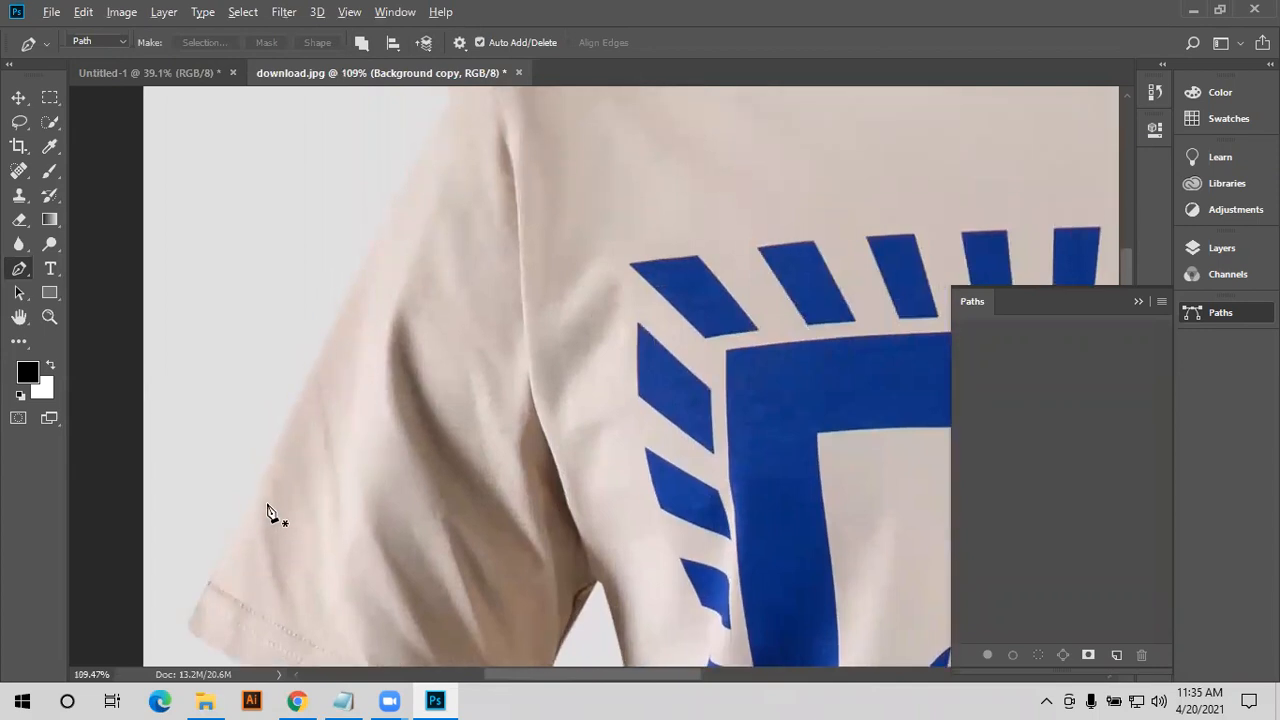
scroll(268, 512, "down", 5)
scroll(262, 520, "up", 2)
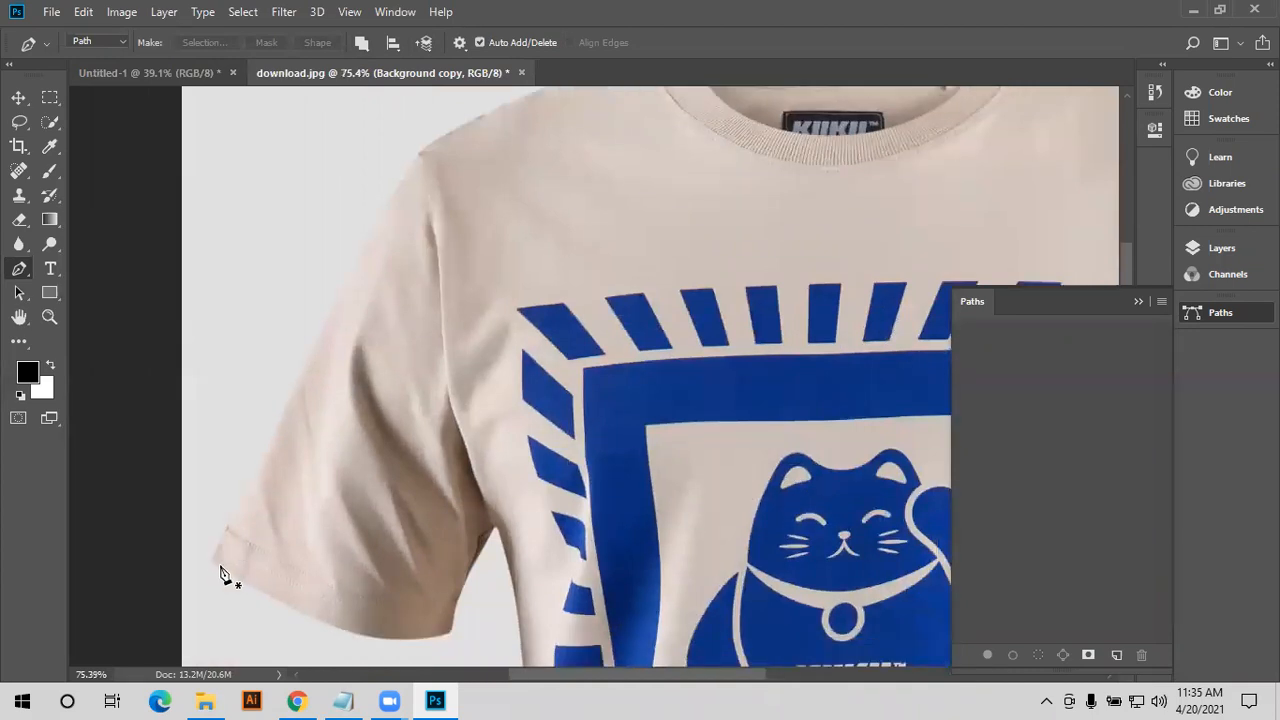
left_click(212, 557)
- Try curved segments with different handle directions up the sleeve's outer edge, undoing each attempt
left_click(308, 379)
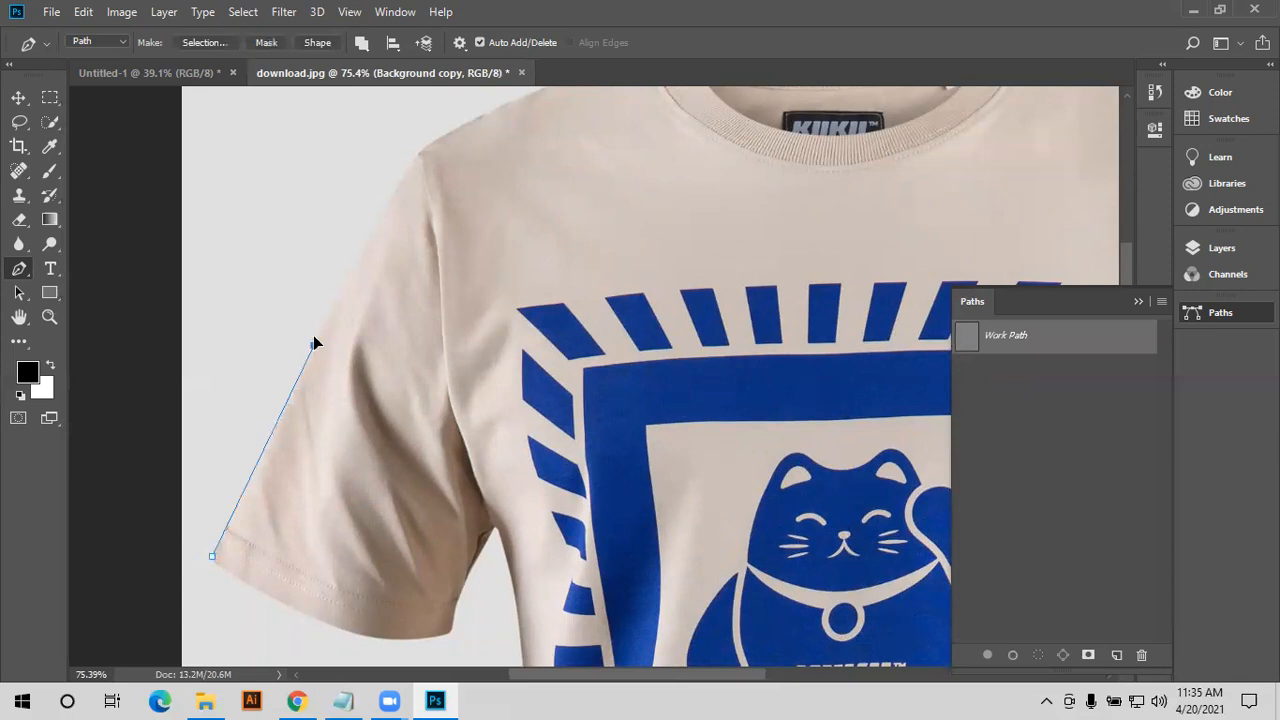
left_click_drag(315, 329, 283, 253)
left_click_drag(118, 301, 229, 207)
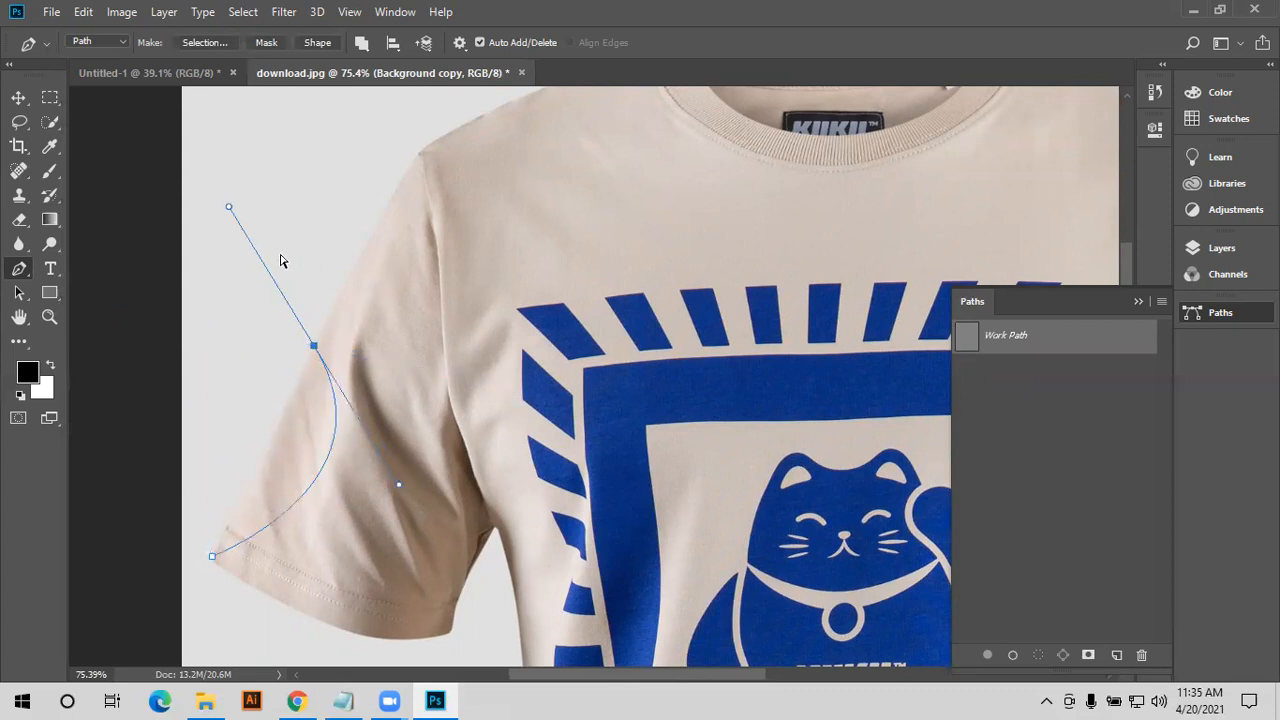
key("ctrl+z")
left_click_drag(305, 362, 306, 397)
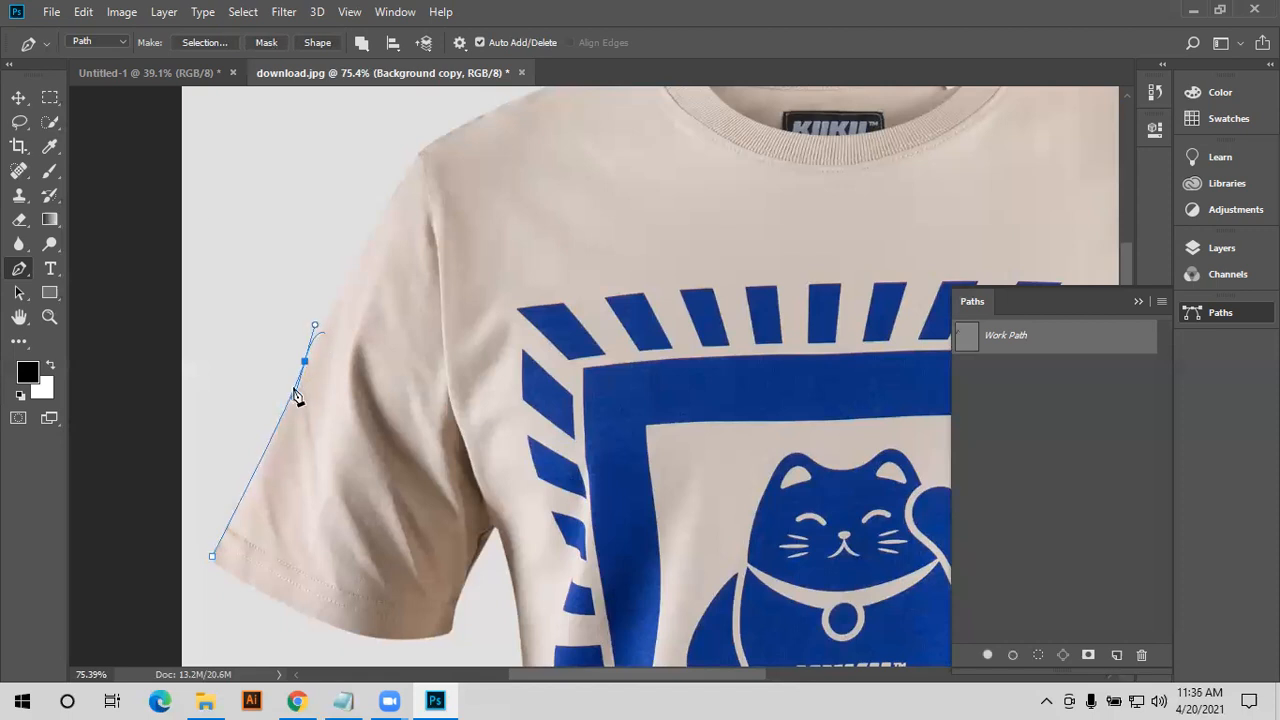
key("ctrl+z")
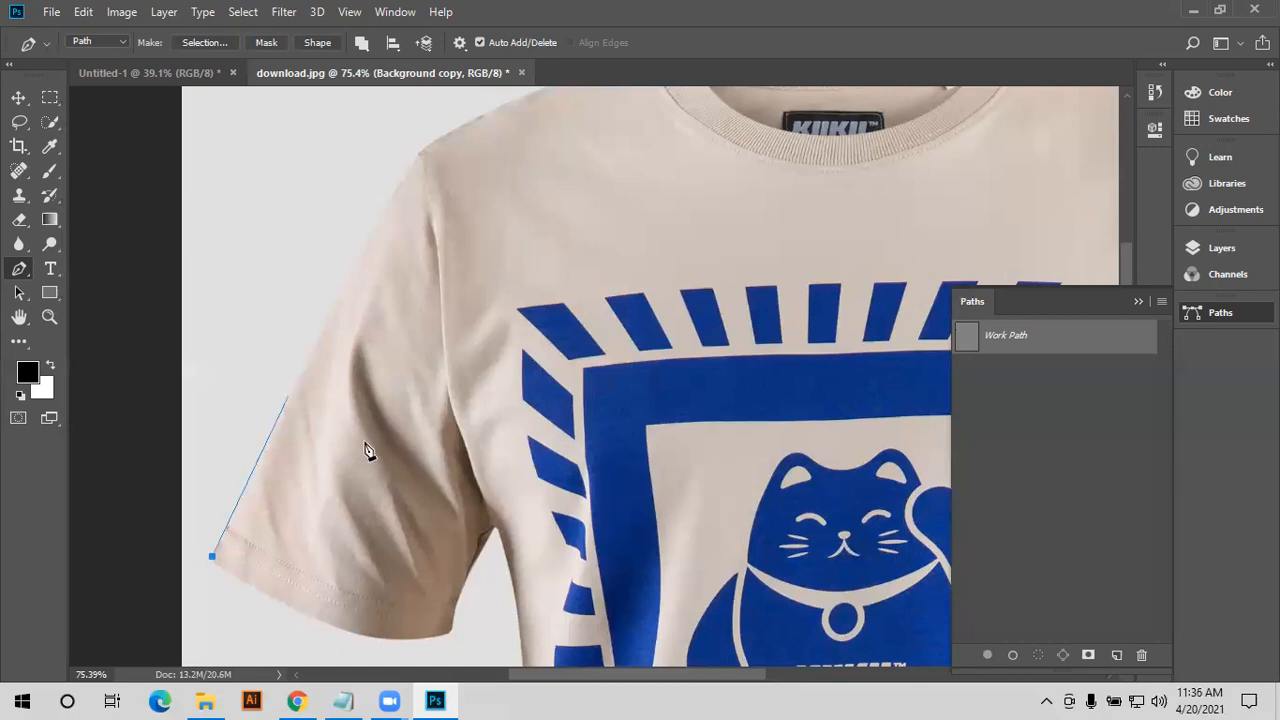
- Add a strongly curved segment with long direction handles from the cuff corner to the sleeve's outer edge
key("ctrl+shift+z")
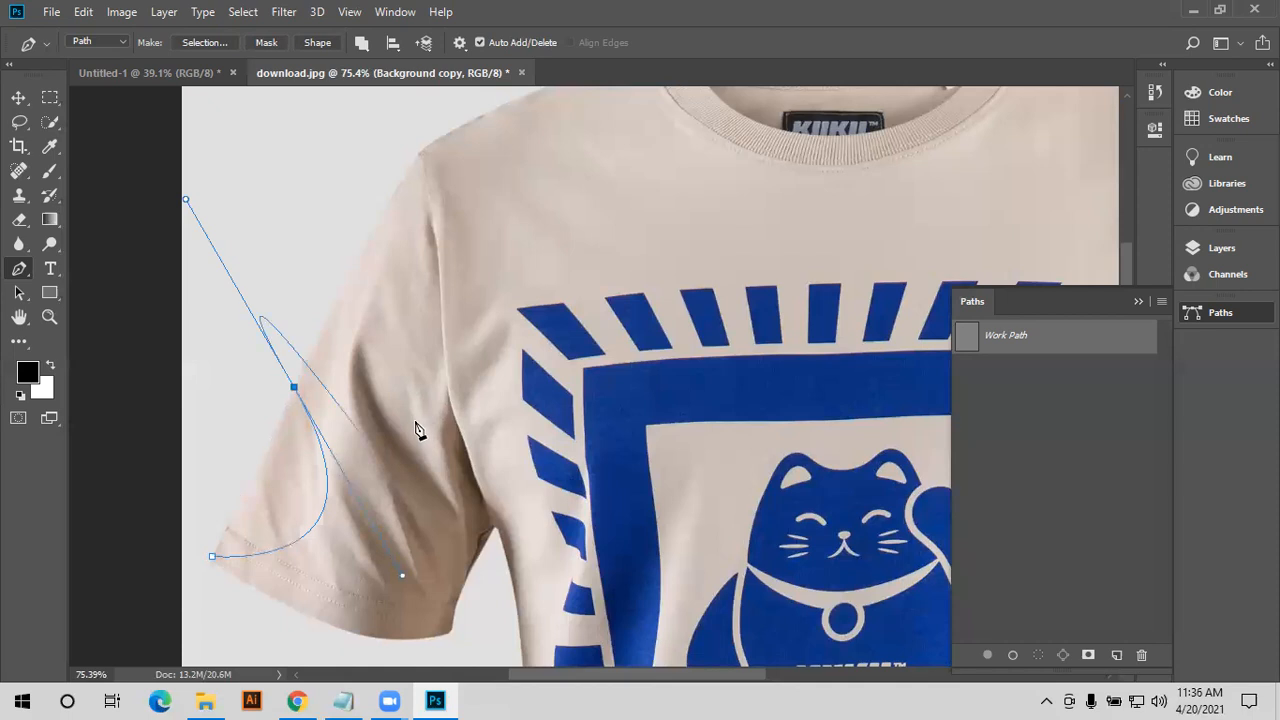
scroll(418, 430, "down", 2)
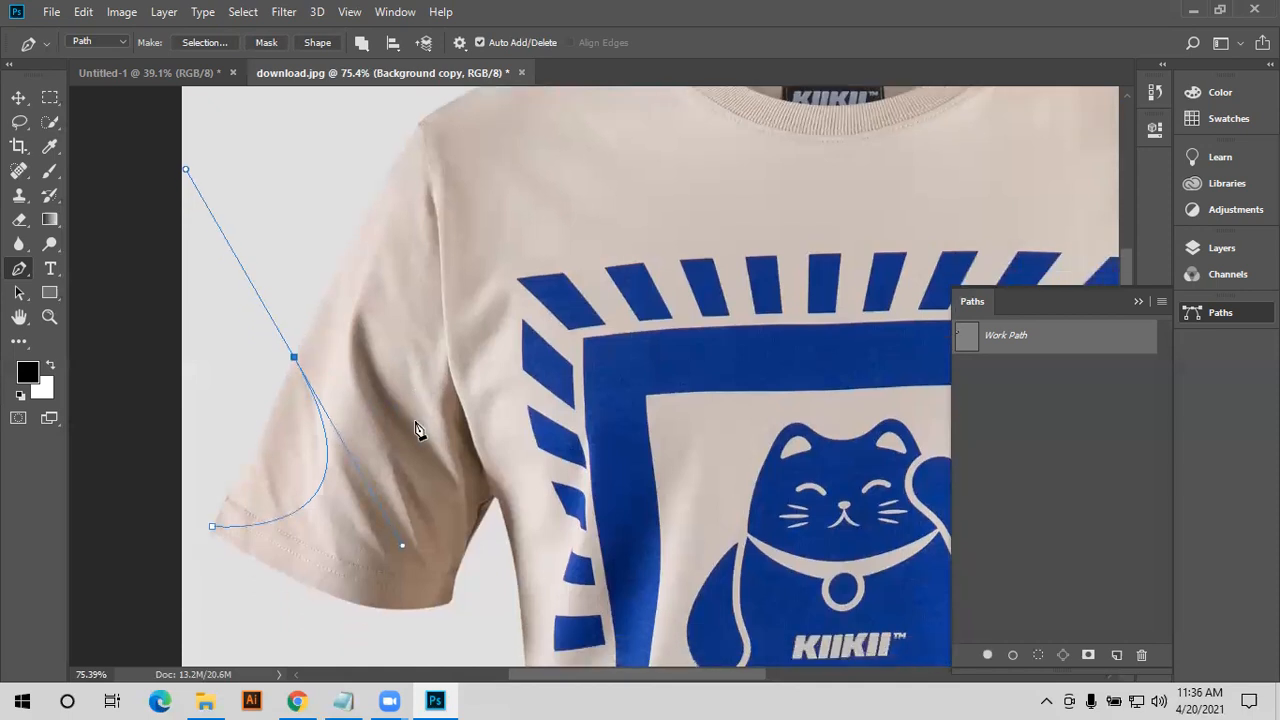
left_click_drag(412, 426, 445, 414)
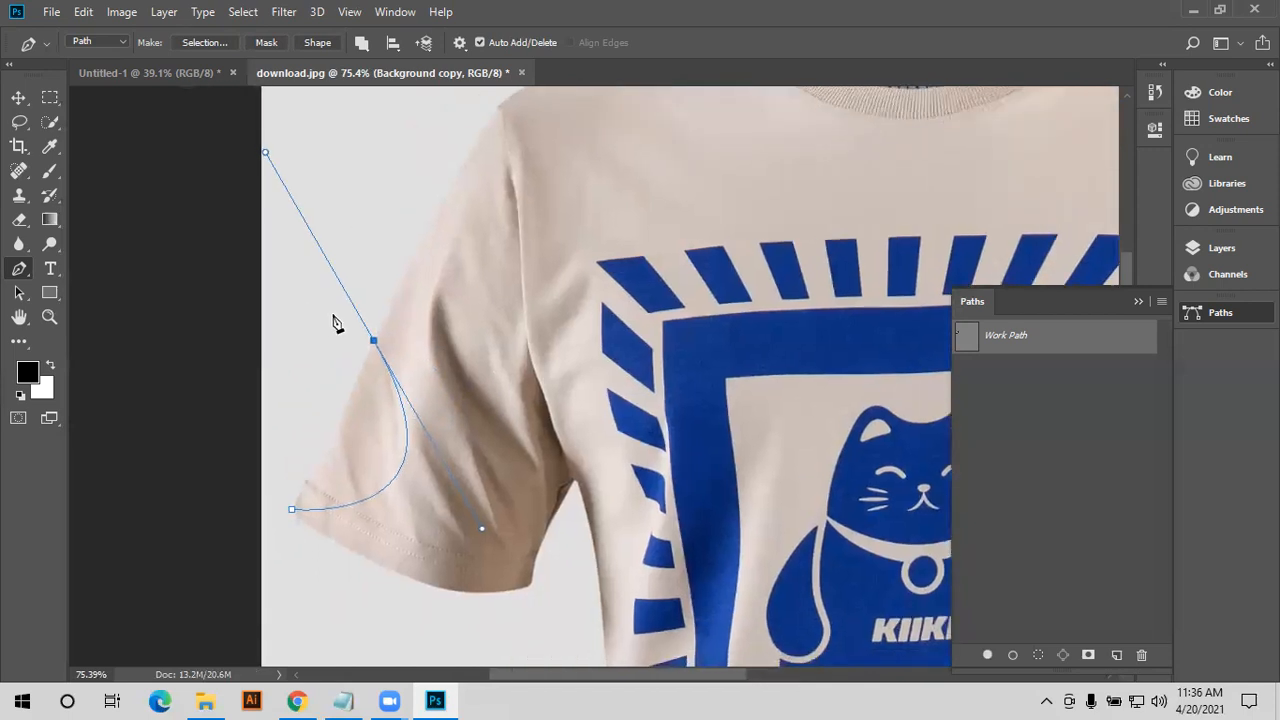
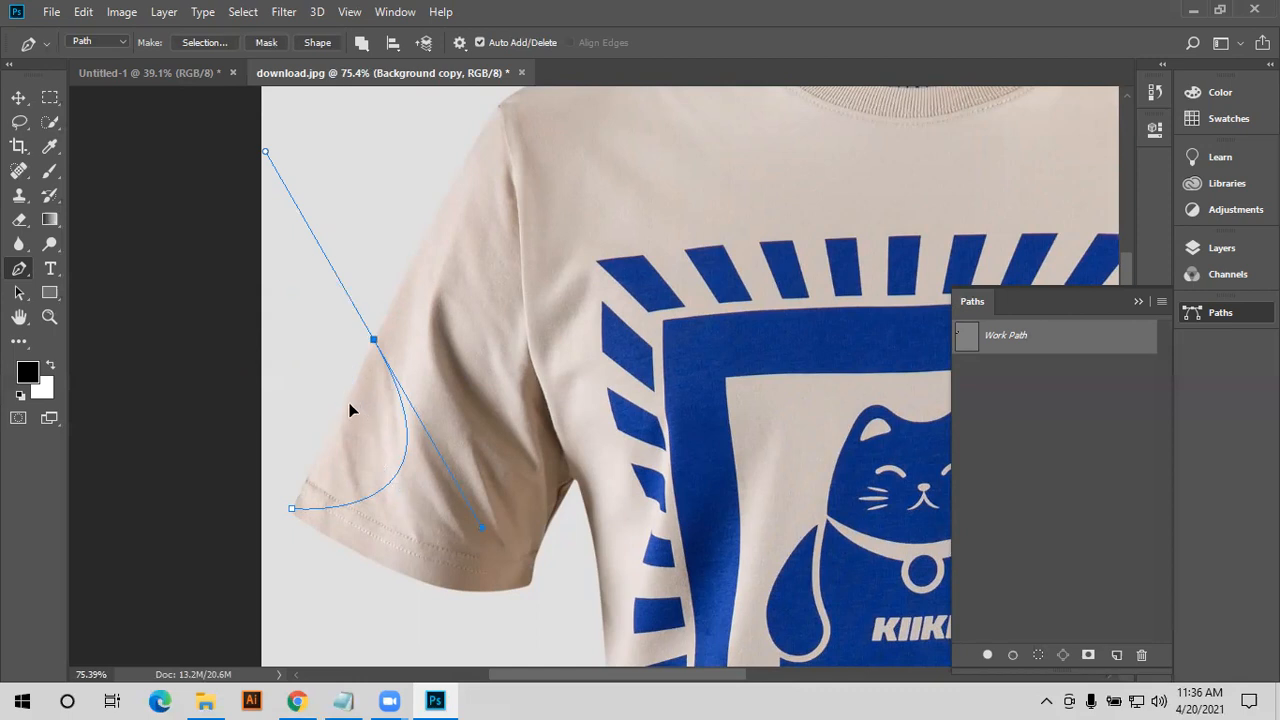
- Undo the exaggerated handle changes on the curved segment along the left-hand sleeve's outer edge
key("ctrl+z")
key("ctrl+z")
key("ctrl+z")
key("ctrl+z")
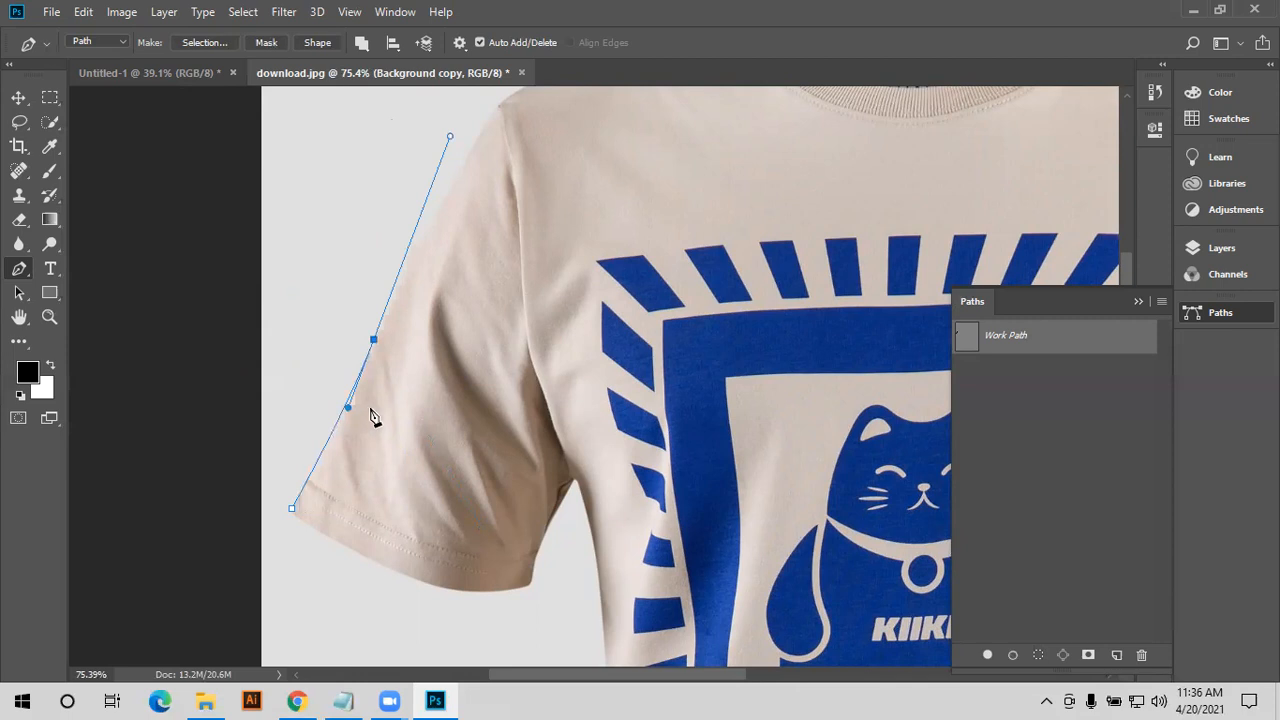
left_click_drag(431, 362, 321, 461)
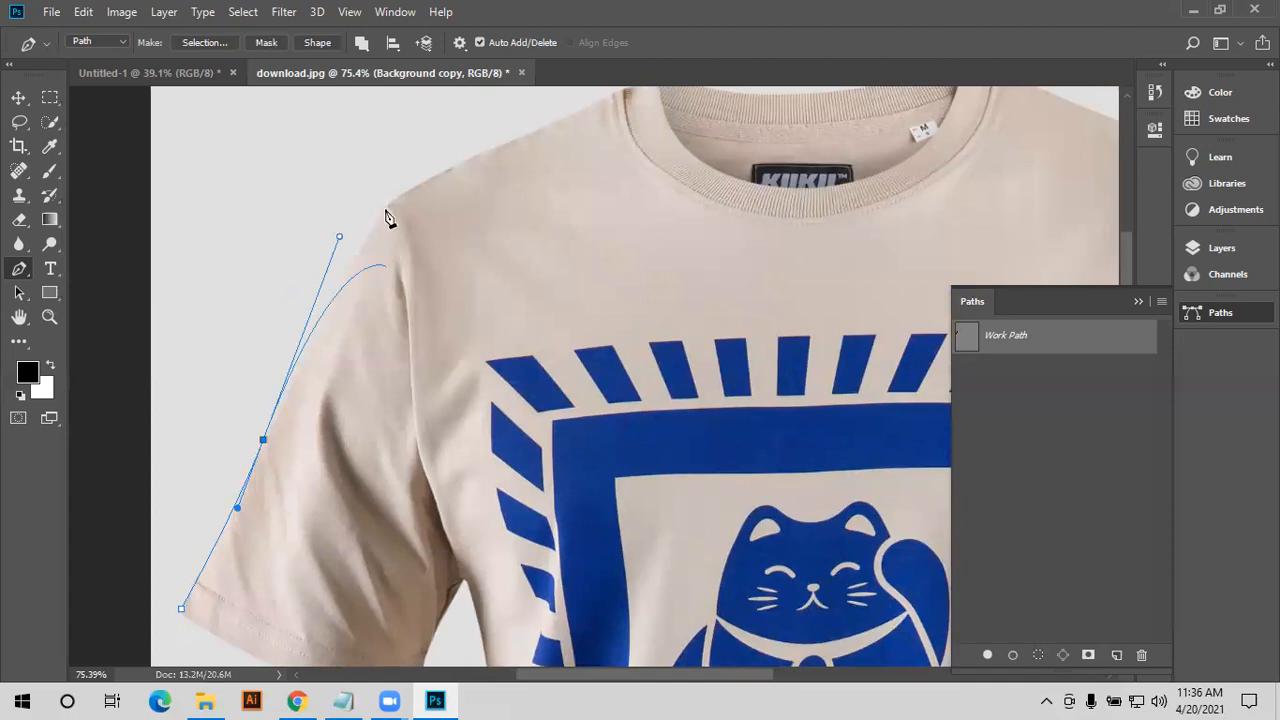
- Try a curved segment from the sleeve's outer edge to the left-hand shoulder corner with vertical handles, and undo it
left_click_drag(386, 203, 387, 157)
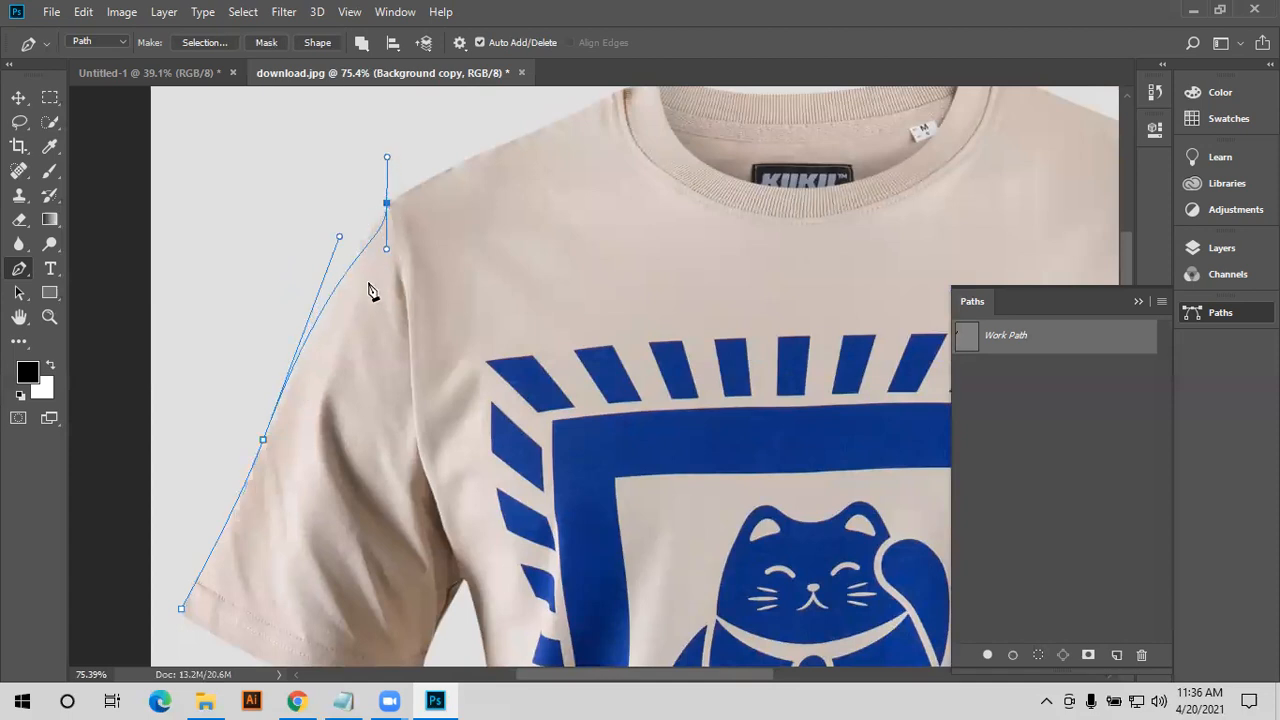
scroll(368, 290, "up", 1)
scroll(360, 177, "up", 2)
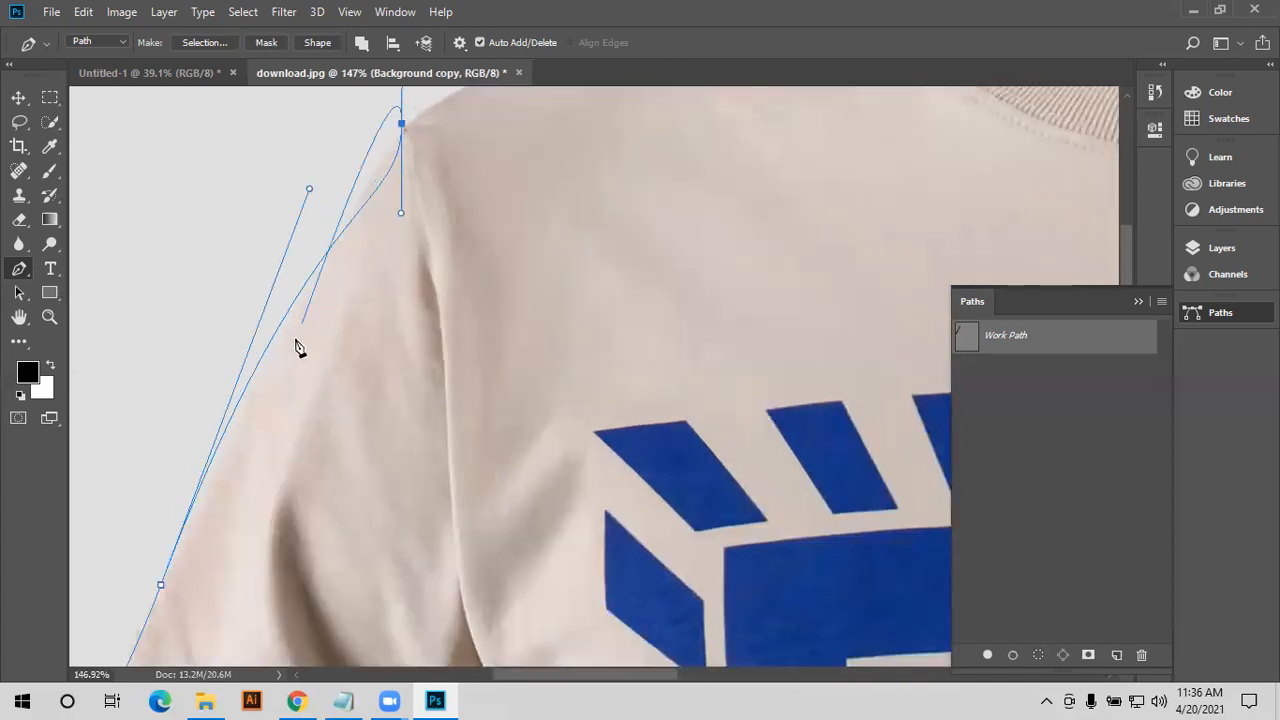
scroll(295, 347, "down", 1)
scroll(295, 347, "down", 1)
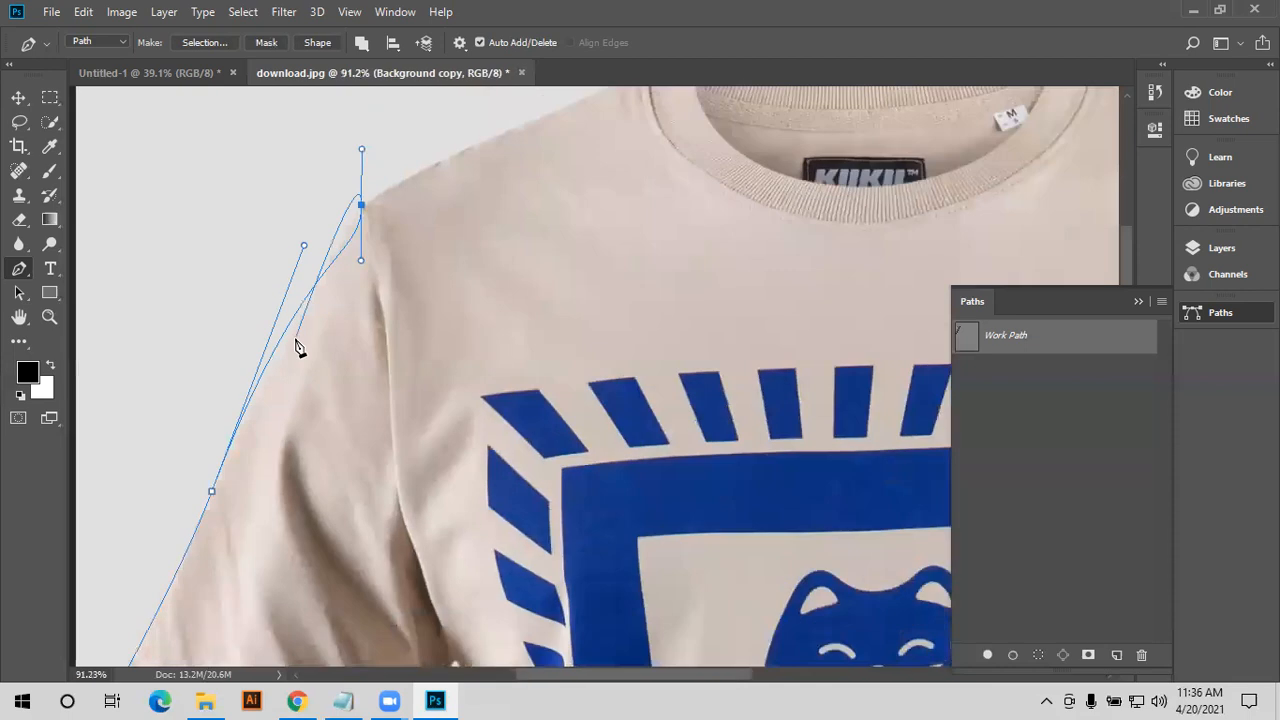
scroll(295, 347, "down", 1)
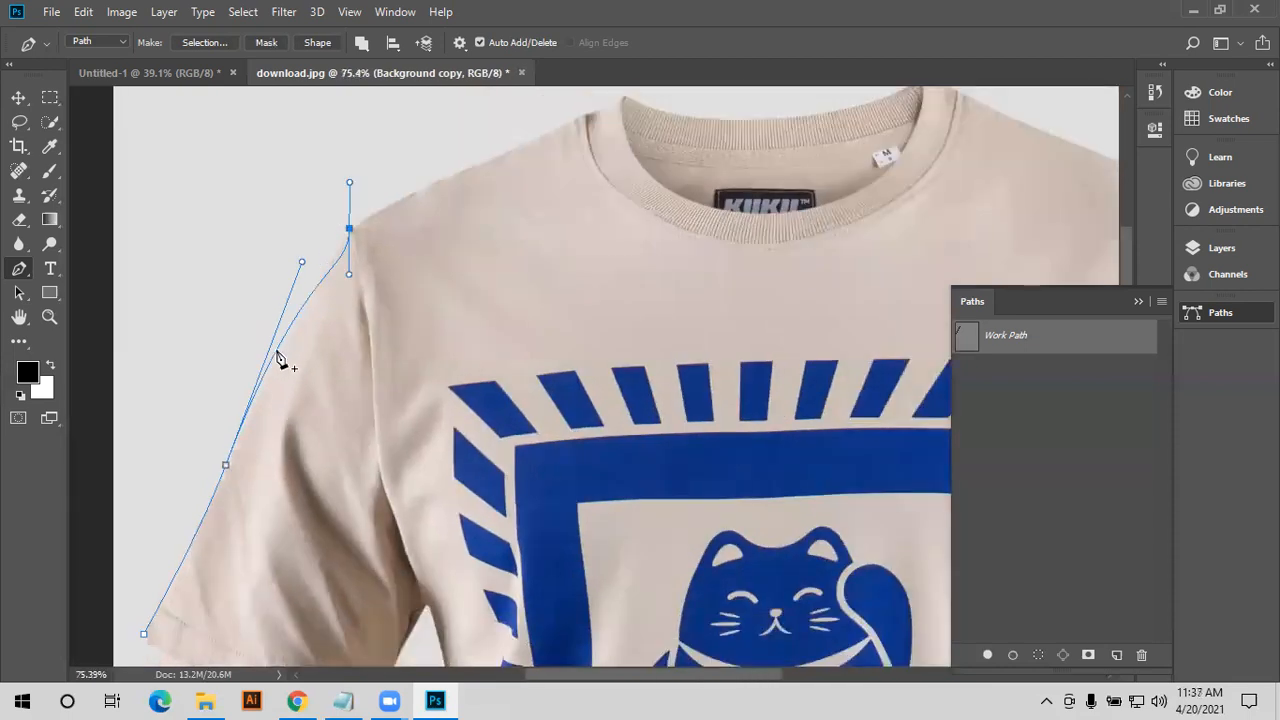
key("ctrl+z")
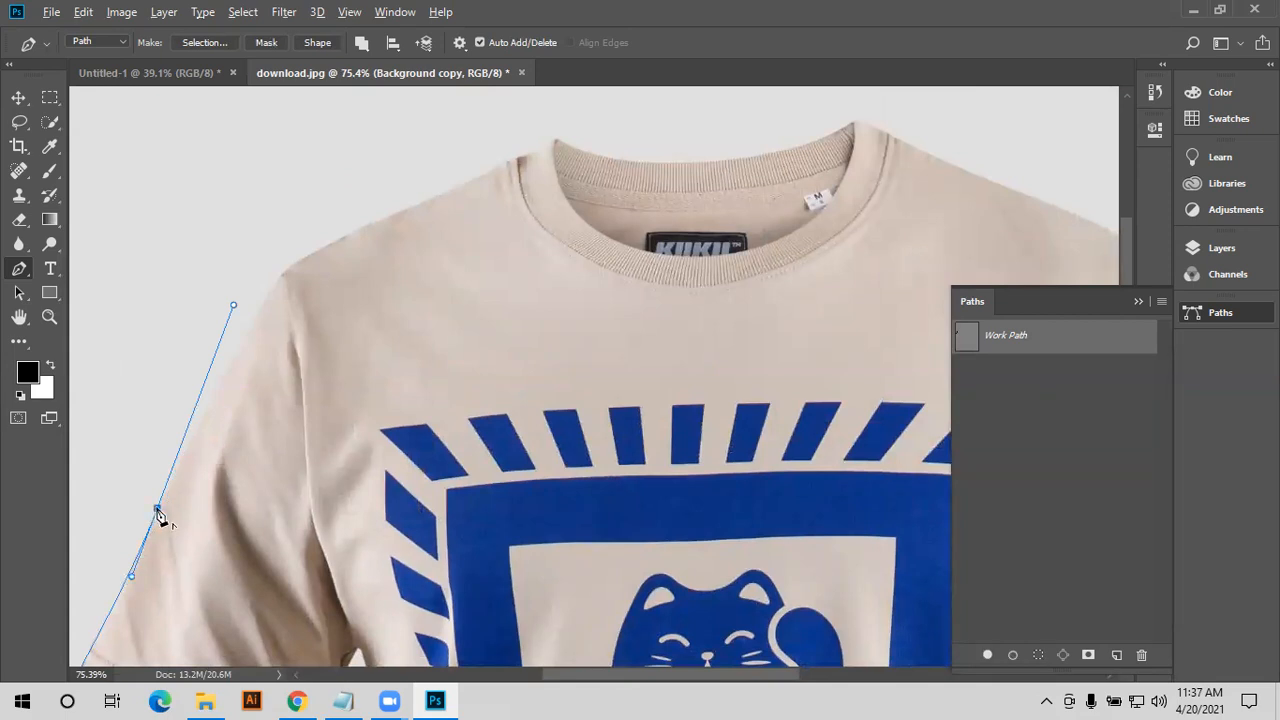
- Remove the sleeve-edge anchor's outgoing handle and add a gently curved segment up to the left-hand shoulder corner
left_click(157, 510)
left_click_drag(279, 271, 303, 245)
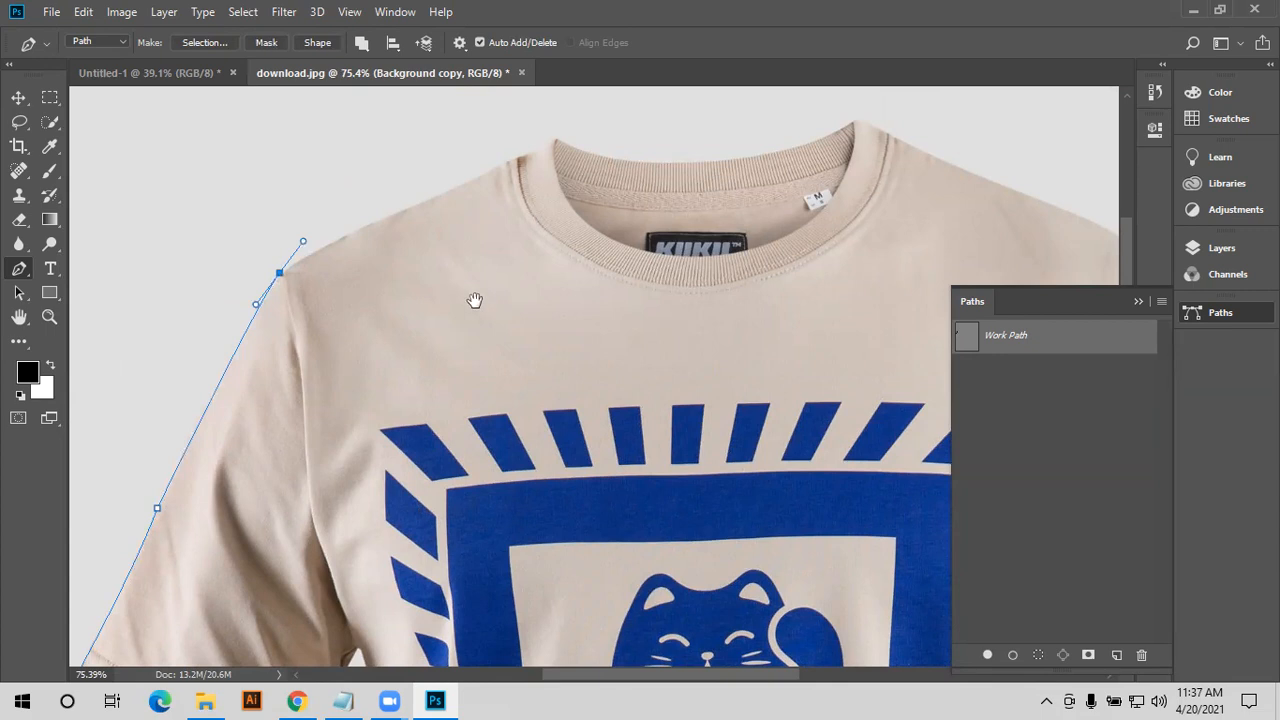
- Try a curved segment from the shoulder corner to the collar seam, undo it, and remove the corner anchor's outgoing handle
key("space")
left_click_drag(385, 383, 306, 467)
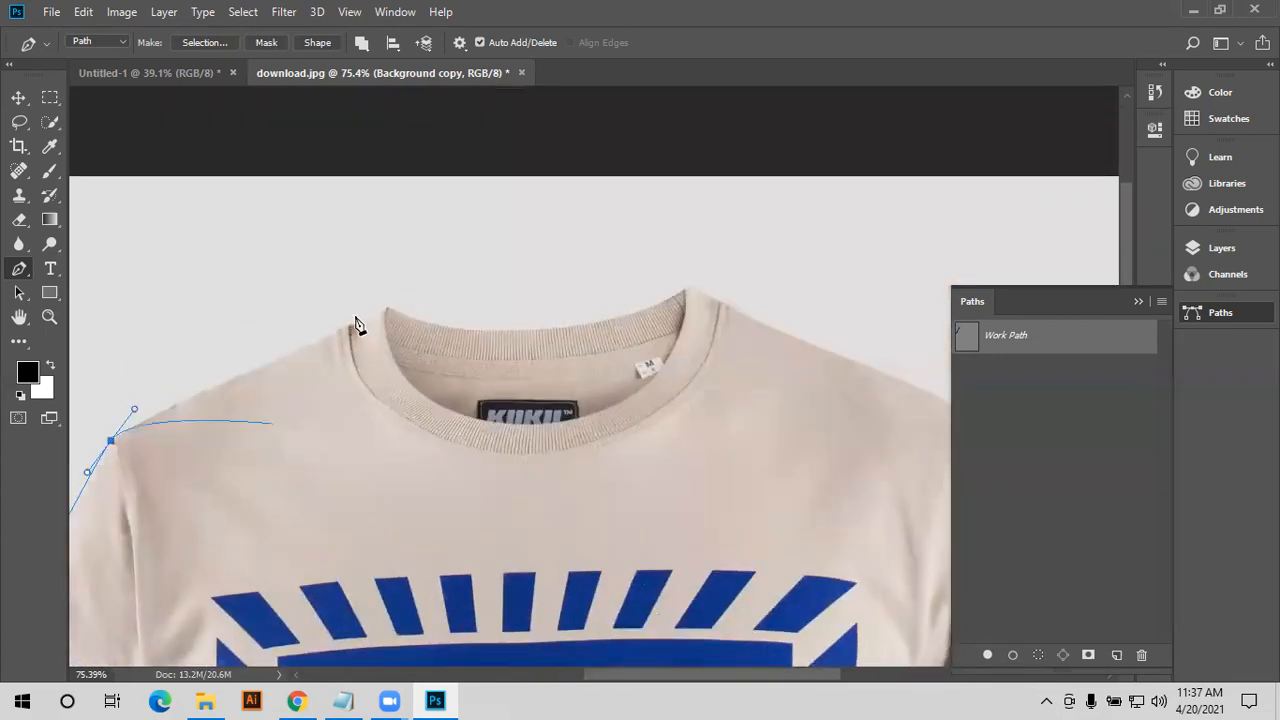
left_click_drag(348, 323, 457, 263)
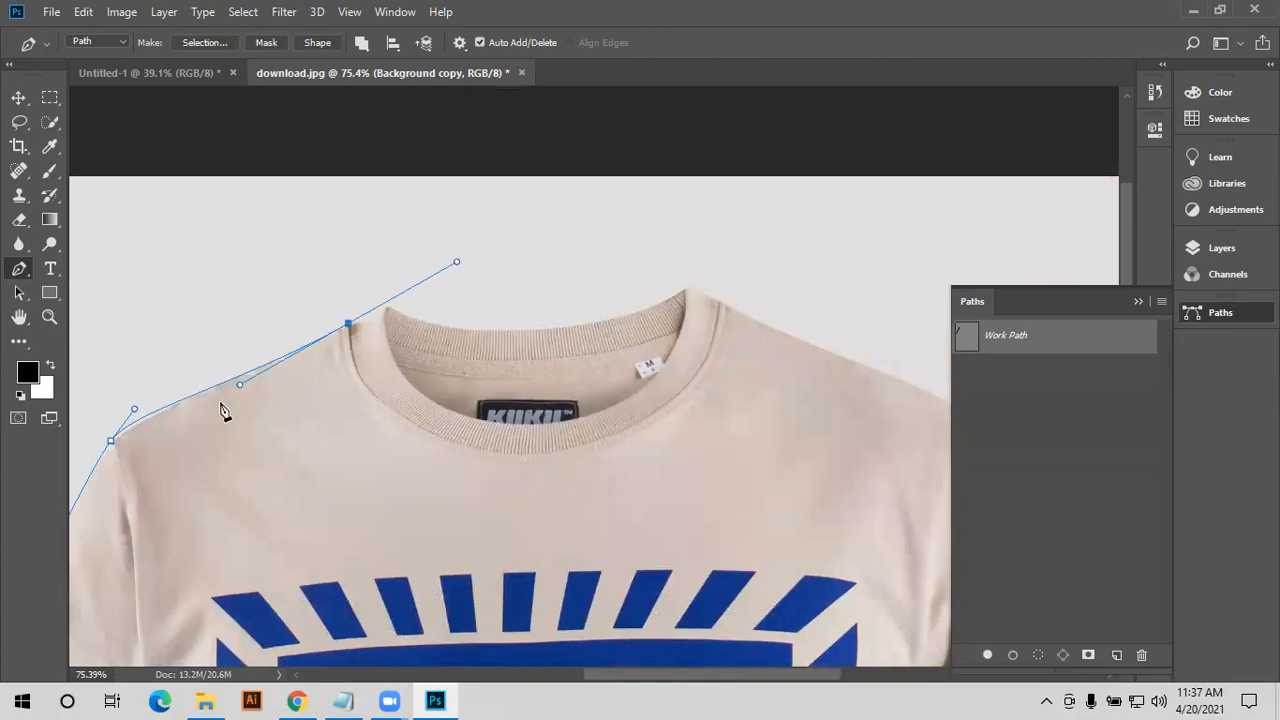
left_click(111, 441)
key("ctrl+z")
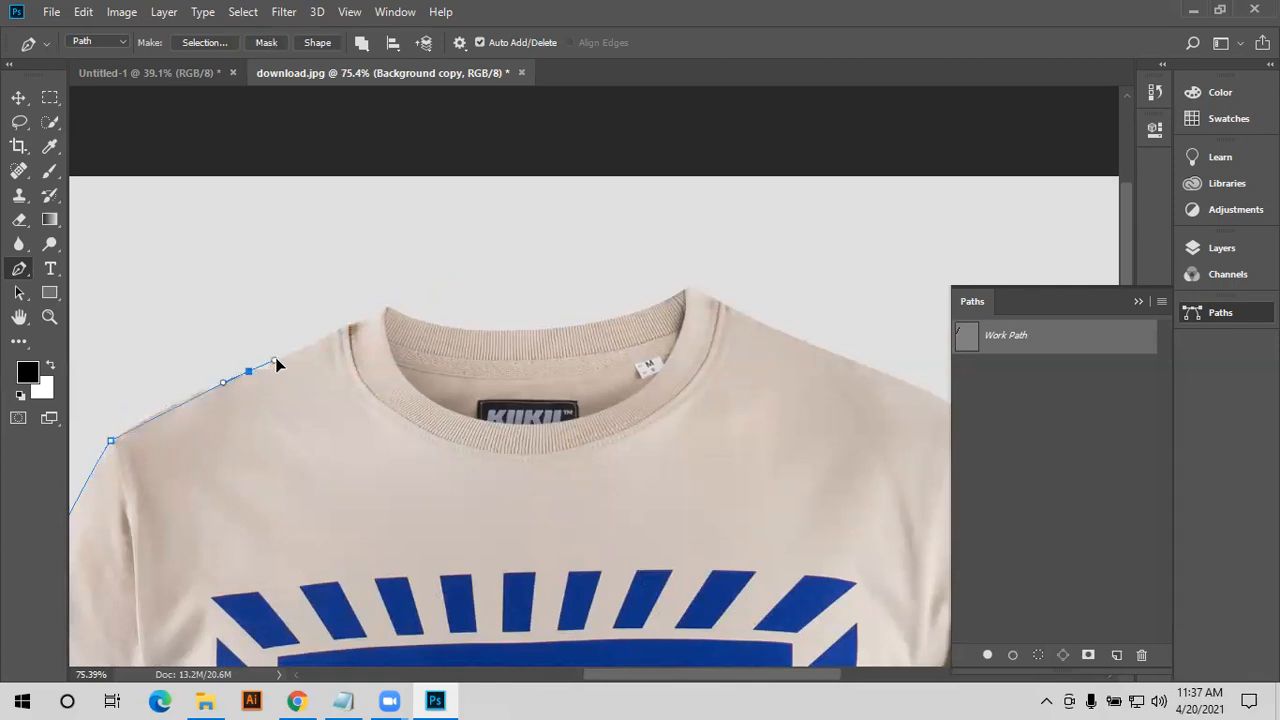
- Add a curved segment to the middle of the left-hand shoulder slope, trying several handle directions before aligning them with the edge
left_click_drag(277, 365, 356, 475)
left_click_drag(407, 455, 657, 410)
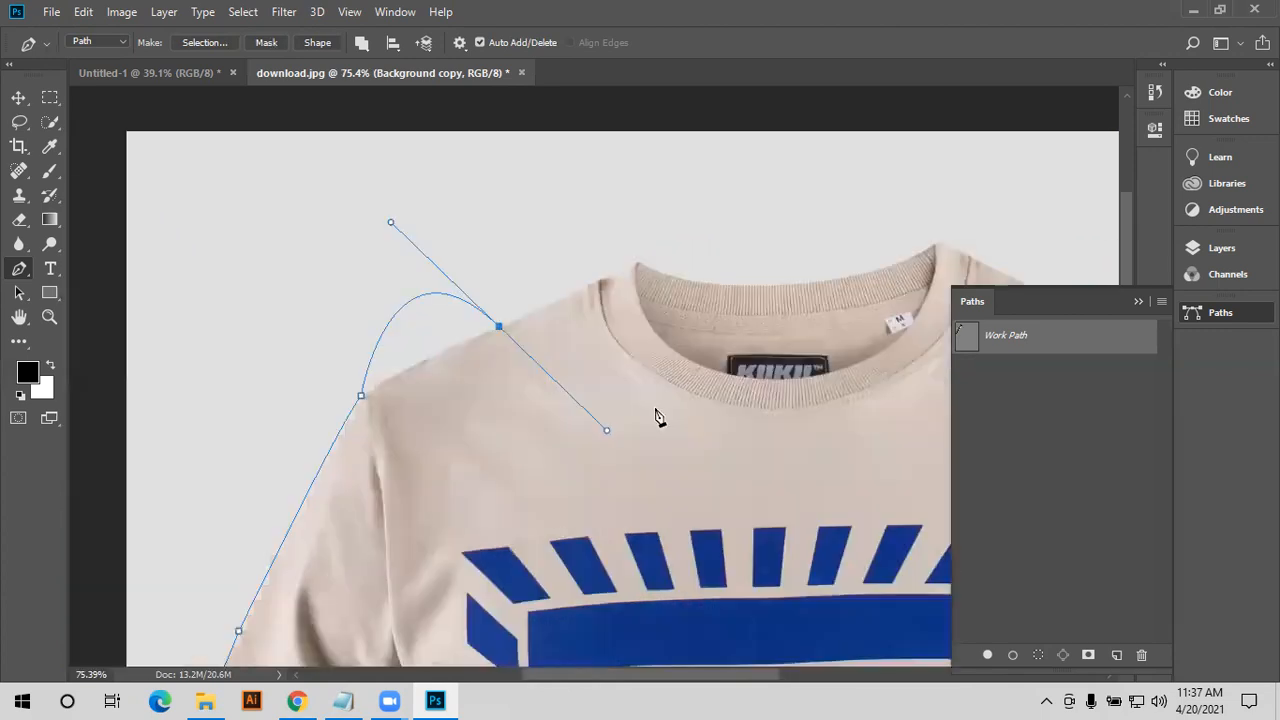
left_click_drag(564, 449, 574, 437)
key("ctrl+z")
left_click_drag(616, 375, 642, 349)
left_click_drag(407, 318, 442, 348)
- Remove the mid-shoulder anchor's outgoing handle and add a curved segment to the left-hand collar seam, with handles following the slope
key("space")
left_click_drag(663, 360, 543, 400)
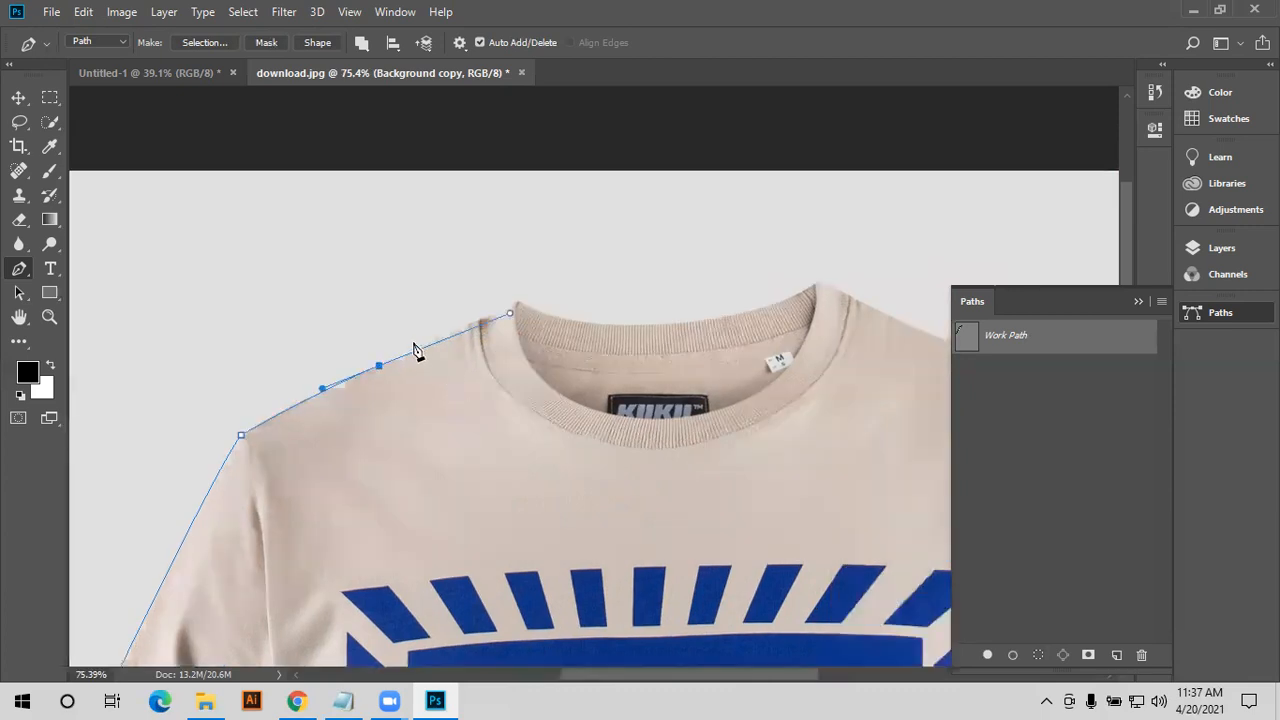
scroll(397, 338, "right", 3)
scroll(397, 338, "up", 1)
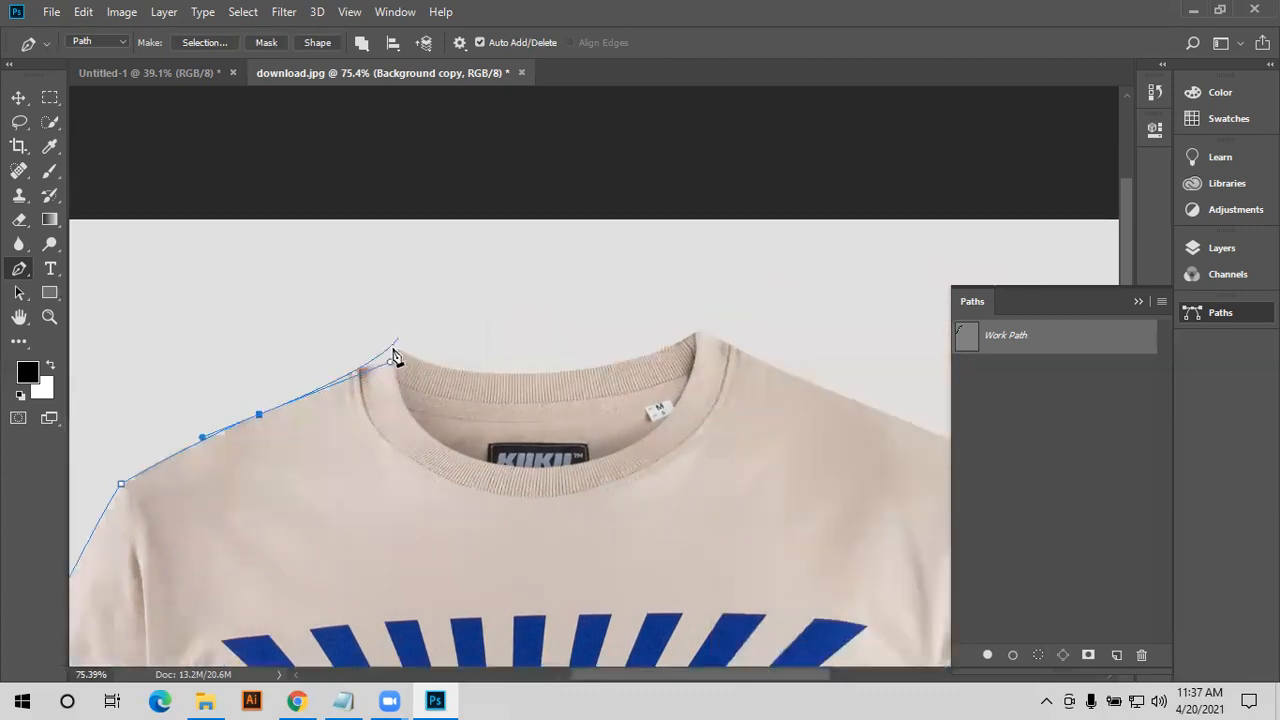
left_click(261, 421)
left_click(355, 367)
left_click_drag(358, 361, 360, 356)
left_click_drag(393, 259, 473, 499)
left_click_drag(459, 333, 454, 303)
left_click_drag(426, 254, 403, 273)
- Remove the collar-seam anchor's outgoing handle and add a short curved segment to the collar's left-hand tip
left_click_drag(430, 346, 330, 392)
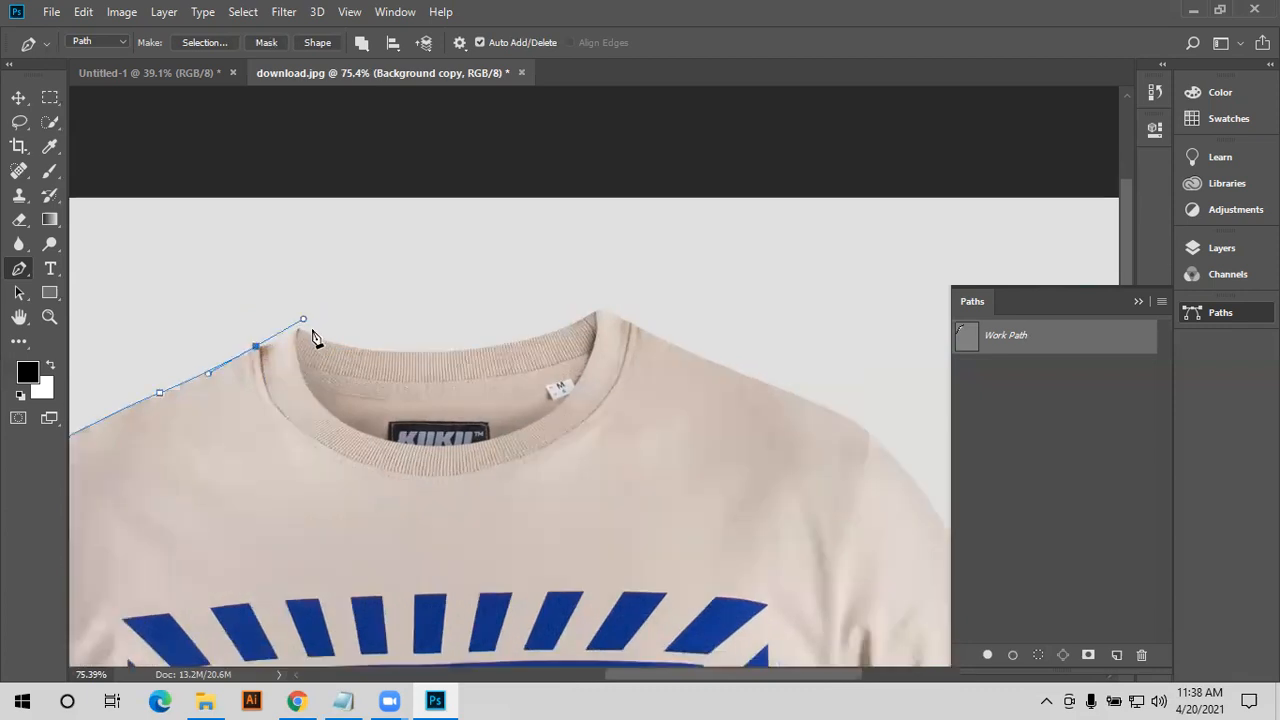
left_click(257, 347)
left_click_drag(298, 326, 311, 314)
- Add a curved segment to the middle of the back collar's upper edge, adjusting its handles to match the neckline curve
left_click_drag(472, 343, 444, 350)
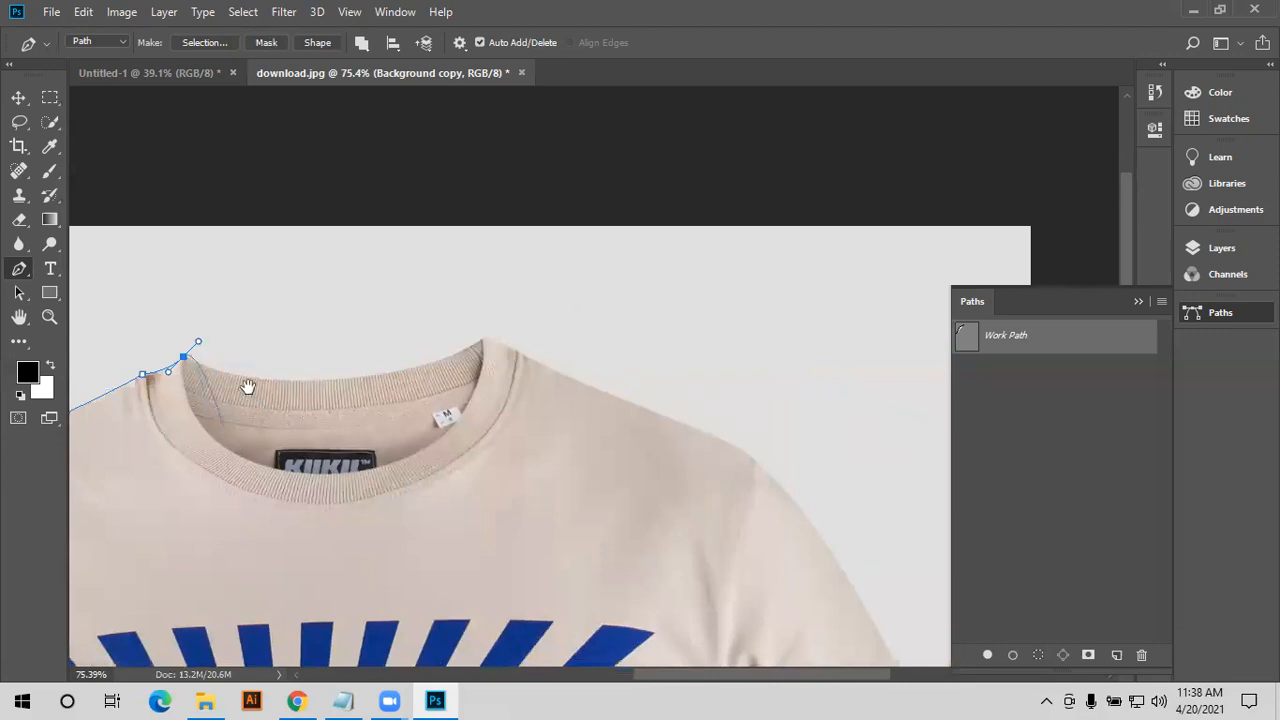
left_click_drag(248, 386, 231, 347)
left_click(358, 373)
left_click_drag(362, 370, 410, 352)
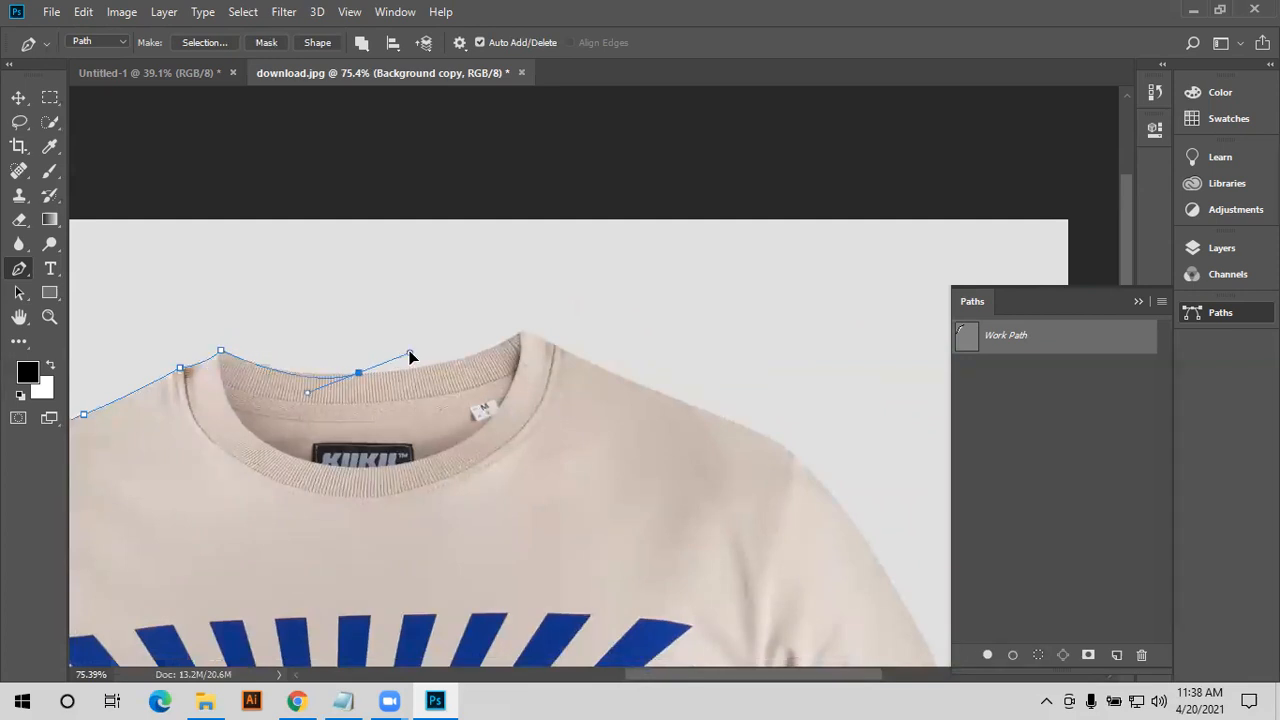
left_click_drag(407, 464, 407, 466)
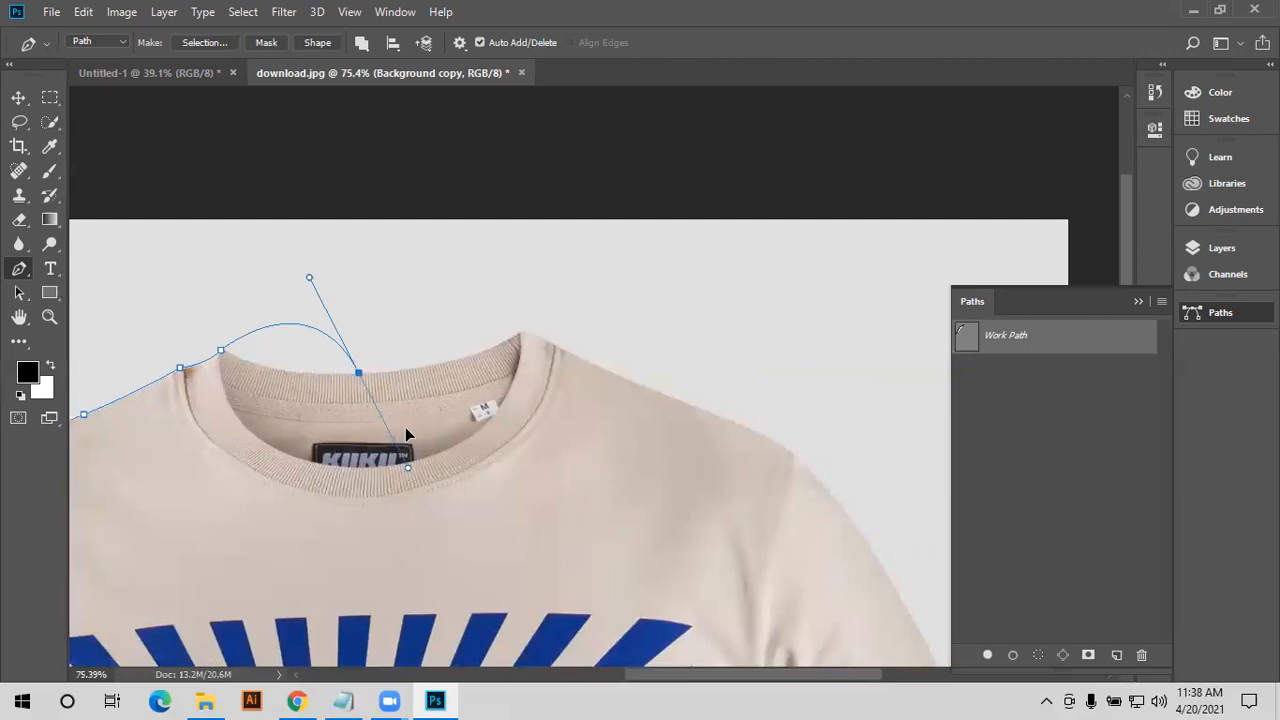
left_click_drag(407, 410, 445, 388)
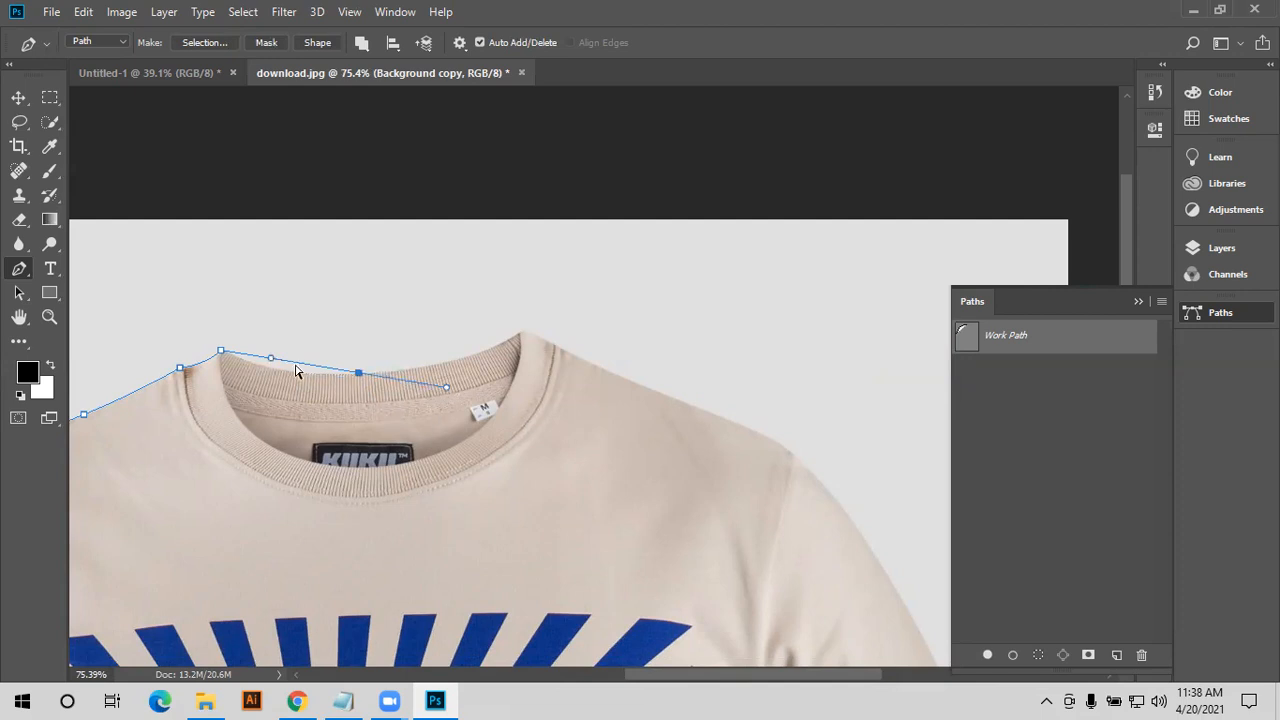
left_click_drag(269, 365, 261, 380)
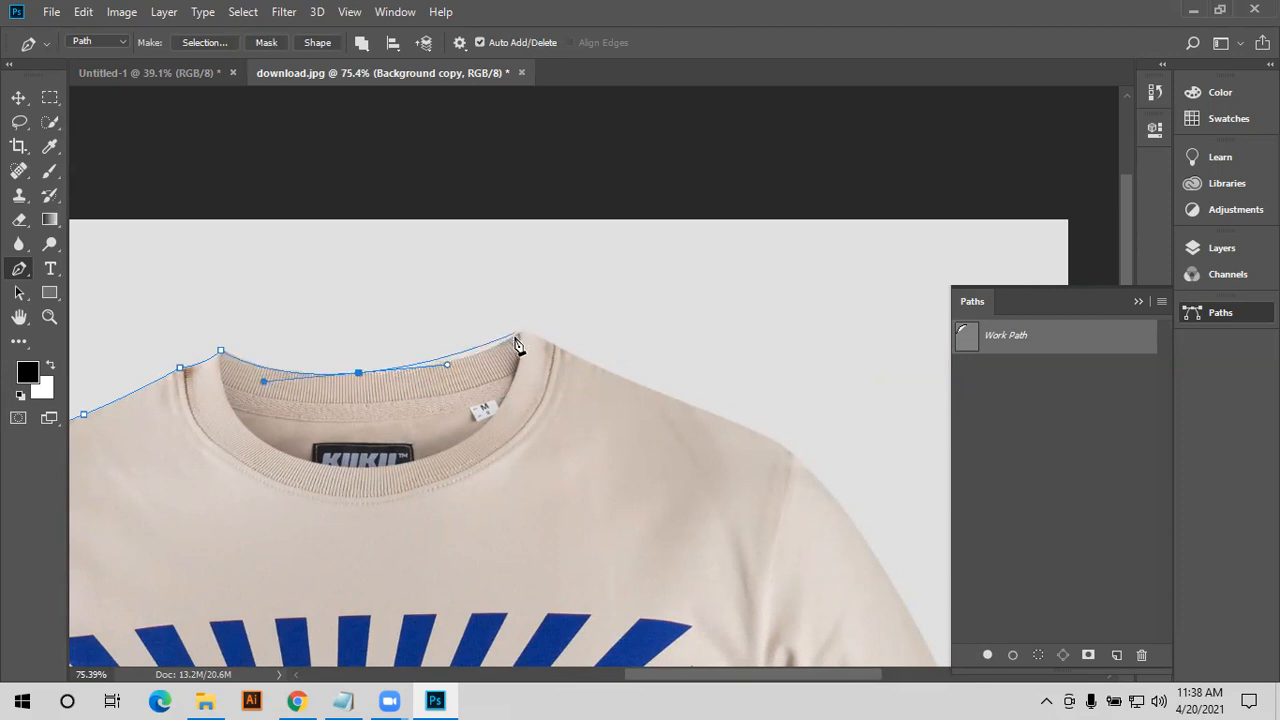
- Continue the path with curved segments to the collar's right-hand tip and over it to the right-hand collar seam
scroll(517, 345, "up", 2)
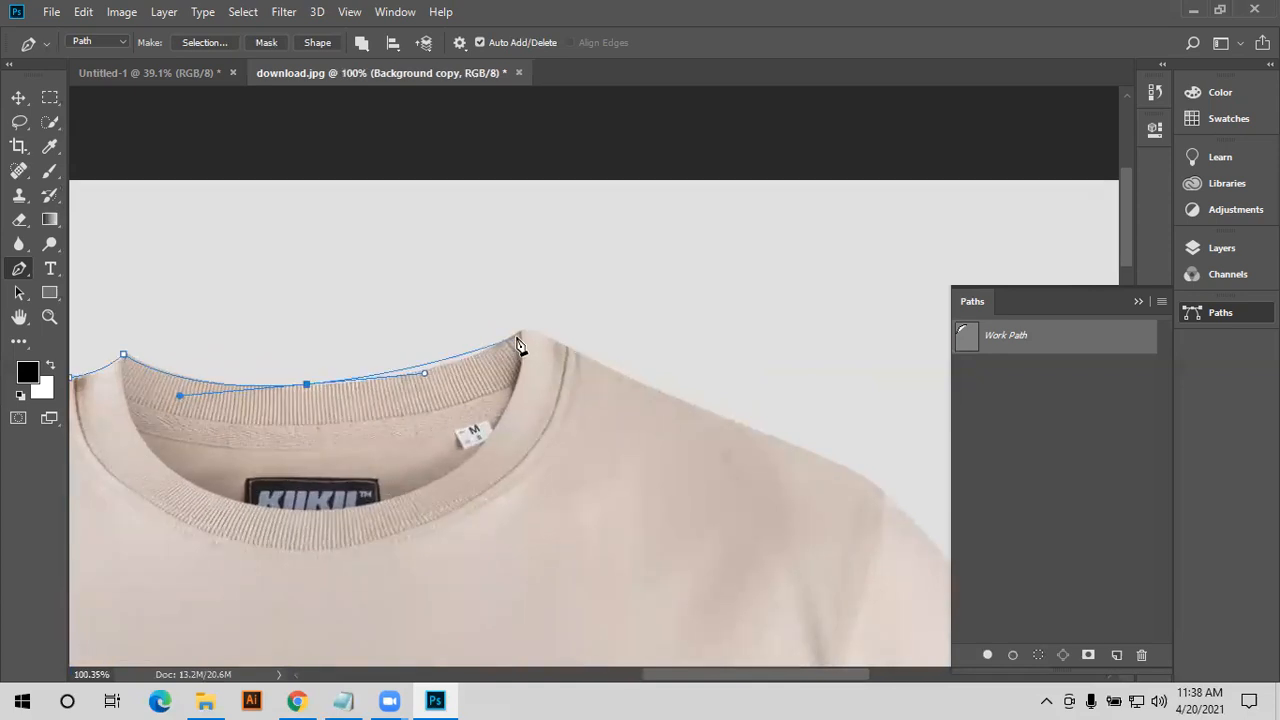
left_click_drag(519, 330, 575, 297)
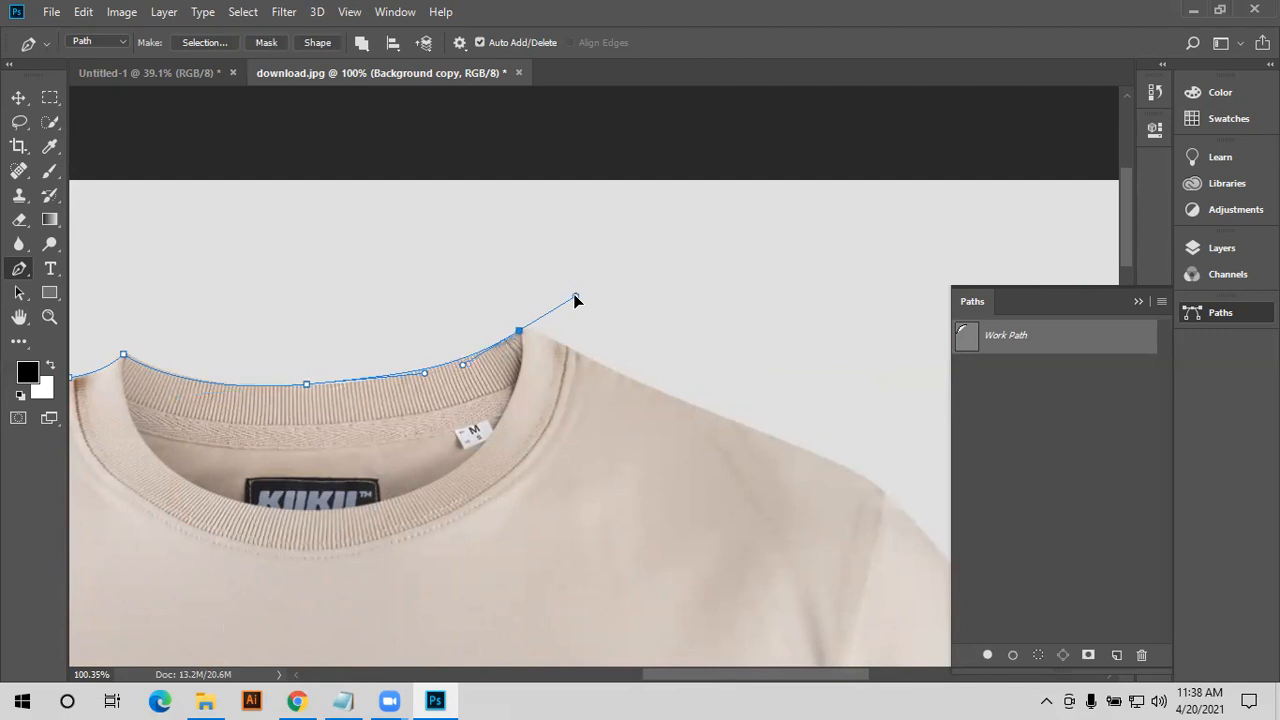
left_click_drag(623, 445, 306, 378)
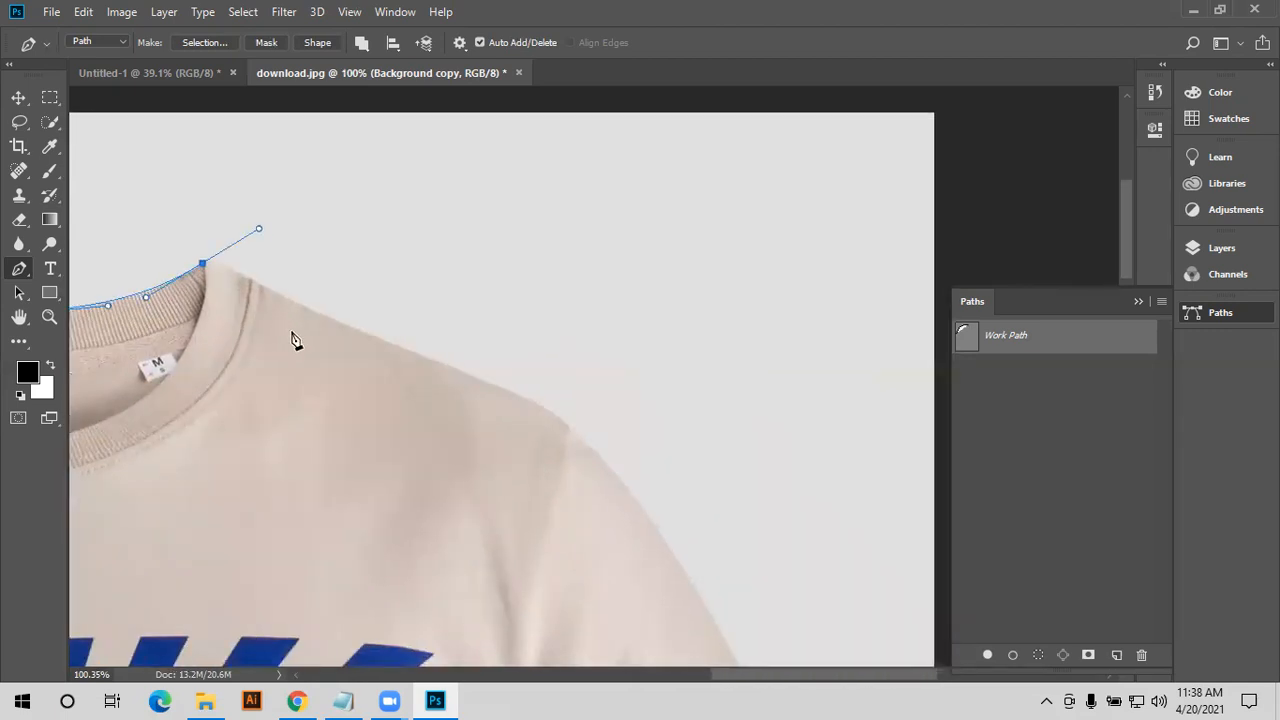
left_click(202, 266)
left_click_drag(279, 290, 332, 320)
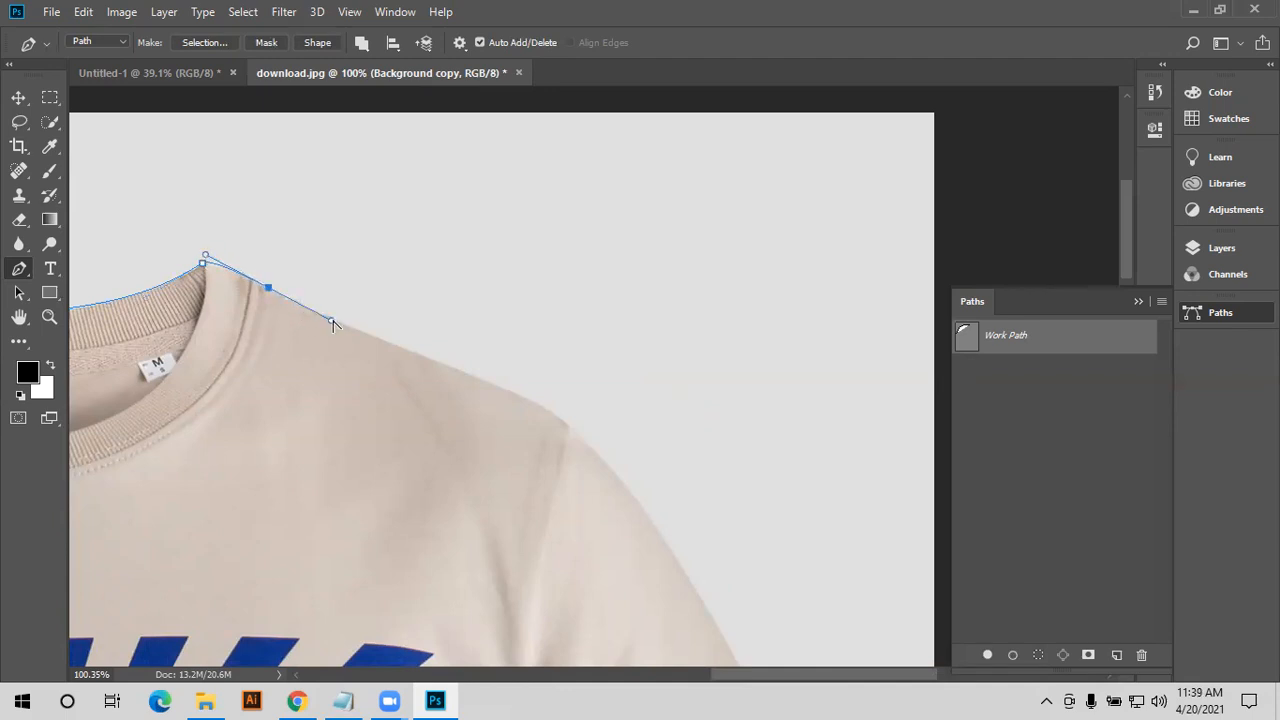
- Remove the right-hand seam anchor's outgoing handle and add a curved segment down the right-hand shoulder slope
scroll(333, 323, "down", 5)
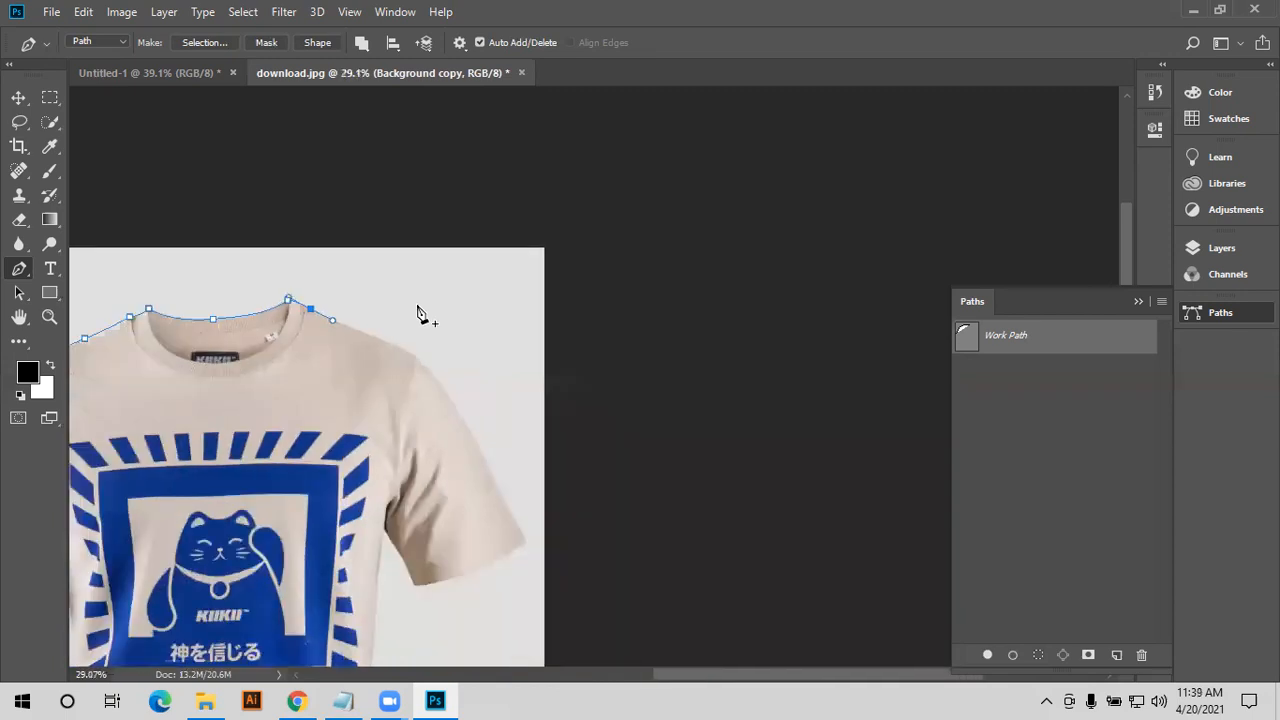
scroll(692, 230, "down", 1)
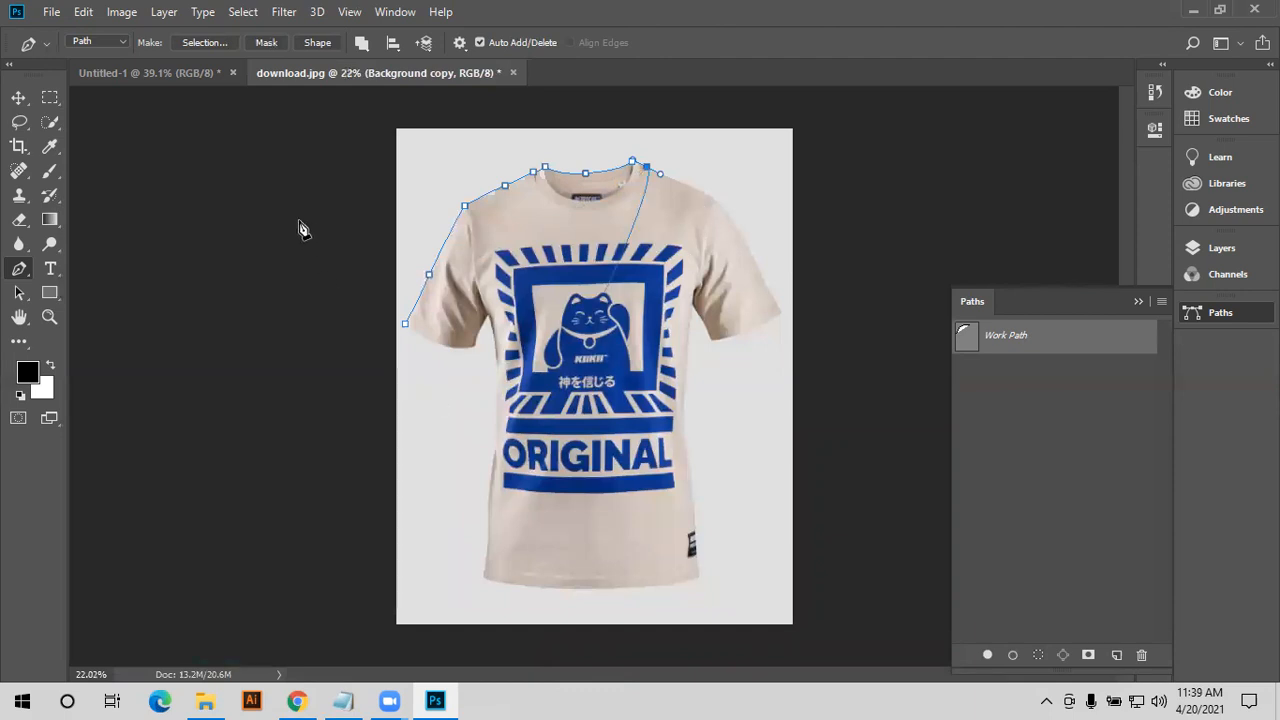
scroll(672, 332, "up", 2)
scroll(518, 307, "up", 1)
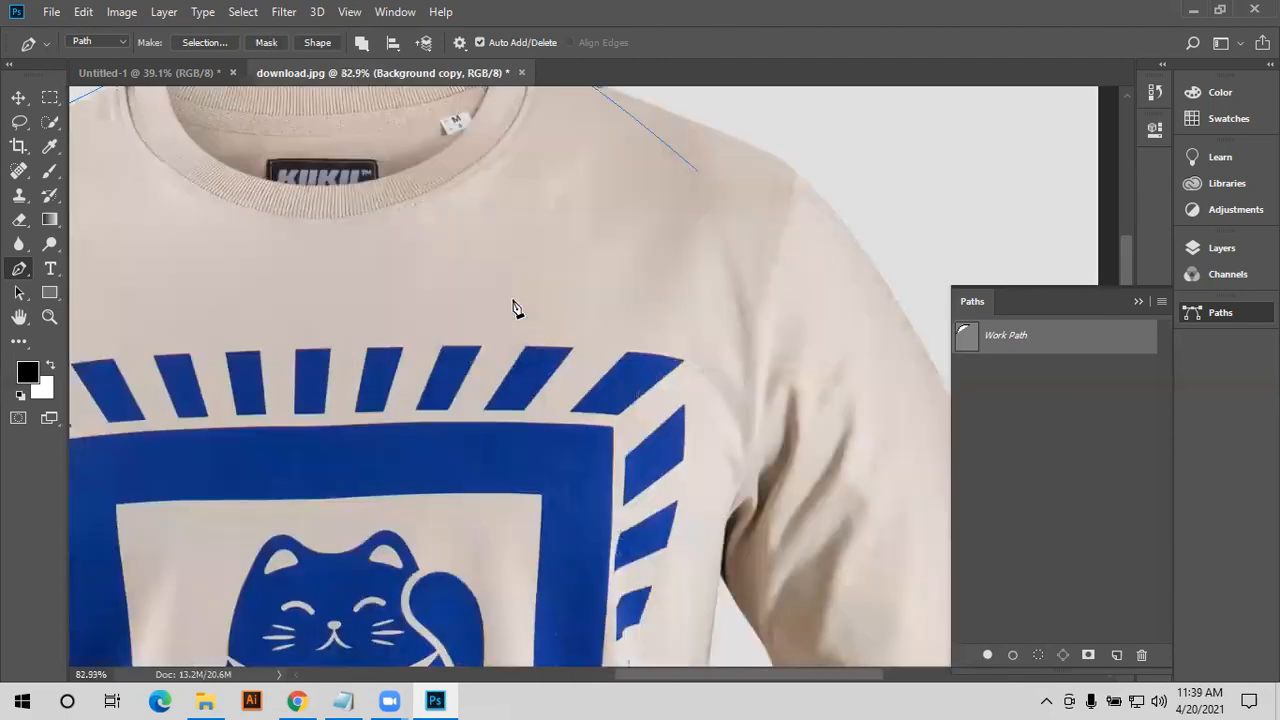
scroll(496, 309, "up", 2)
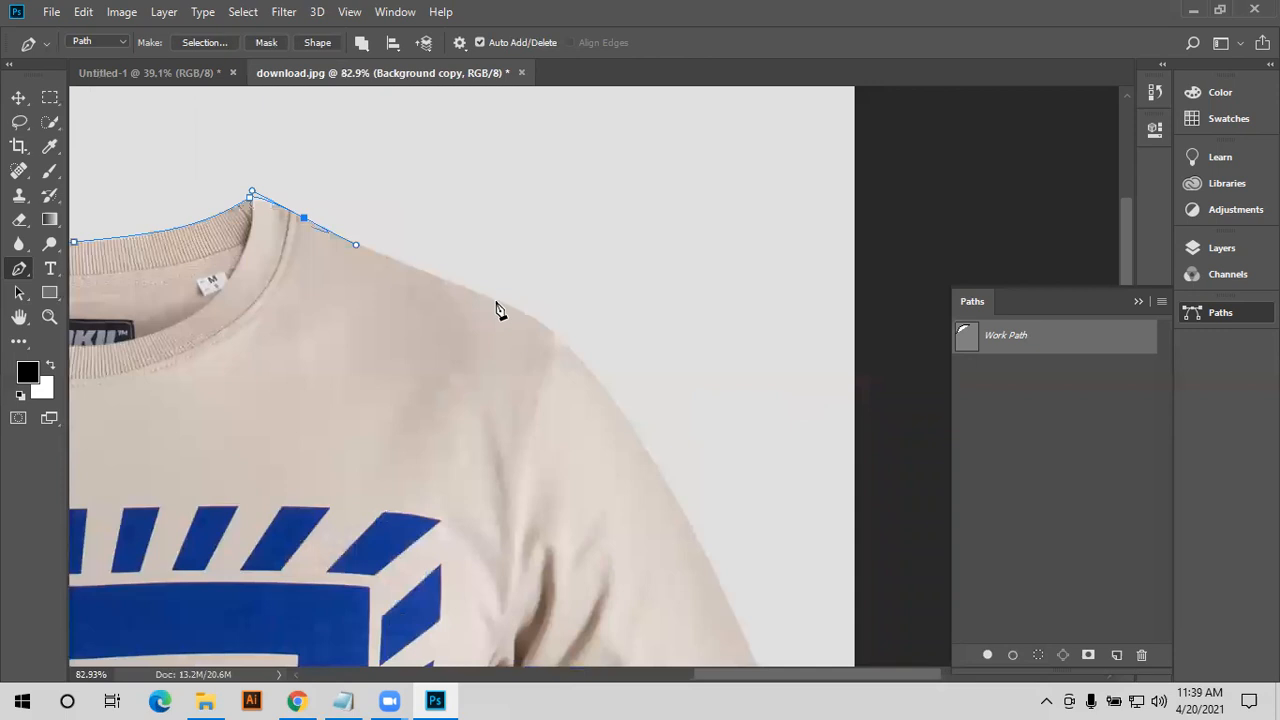
key("ctrl+z")
left_click(484, 382)
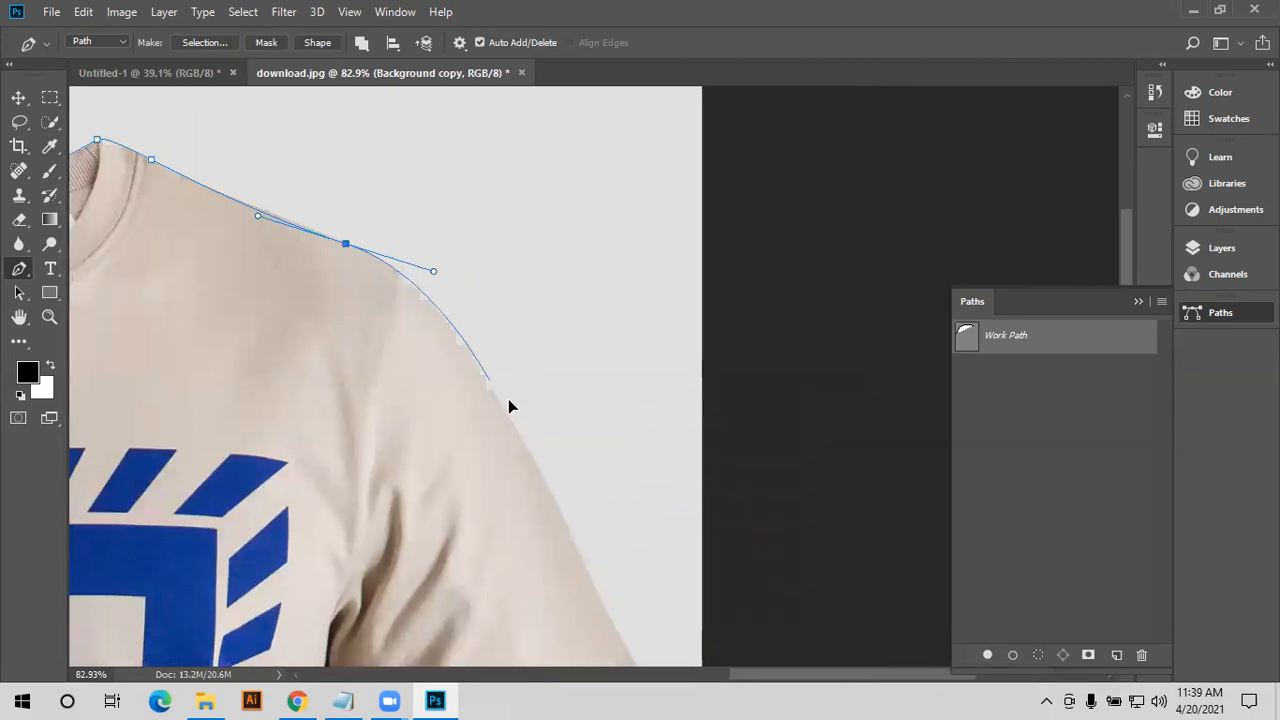
- Add a curved segment around the right-hand shoulder corner to the sleeve's upper outer edge
left_click(485, 380)
mouse_move(519, 408)
left_mouse_down()
mouse_move(536, 443)
mouse_move(531, 422)
left_mouse_up()
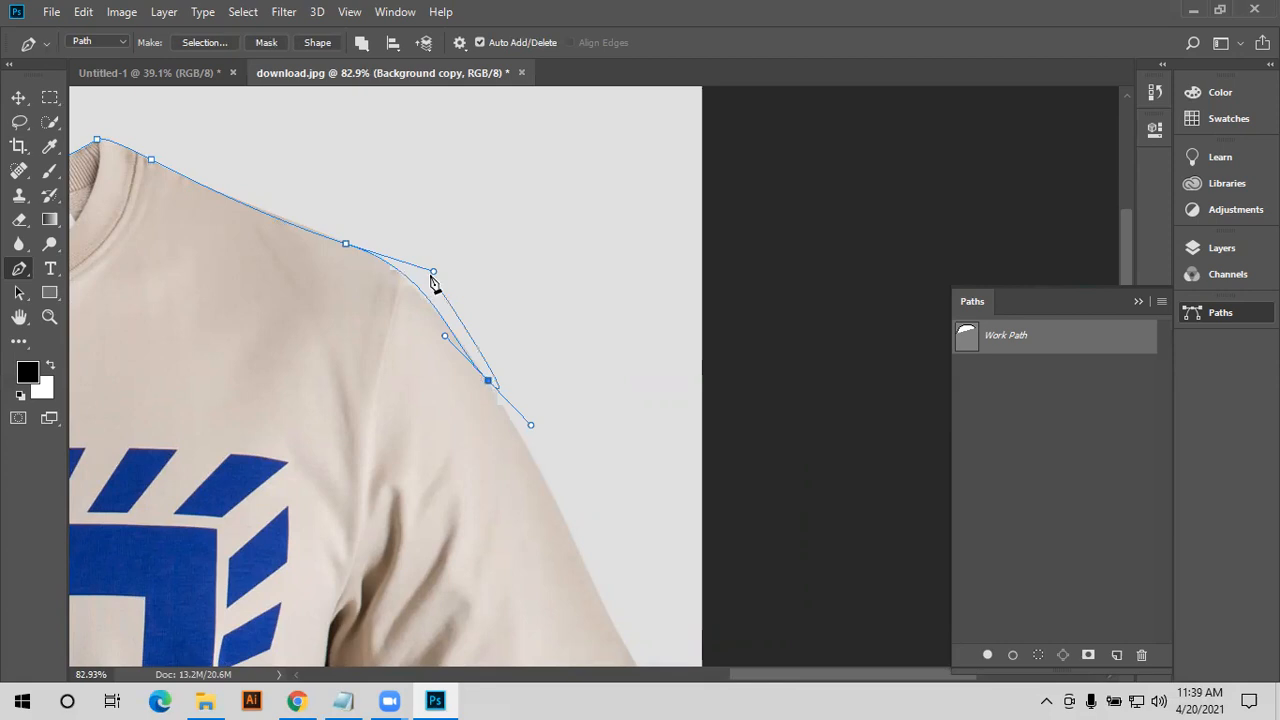
- Try raising the right-hand shoulder anchor's outgoing handle, undo the change, and inspect the curve around the shoulder corner
left_click_drag(433, 271, 453, 239)
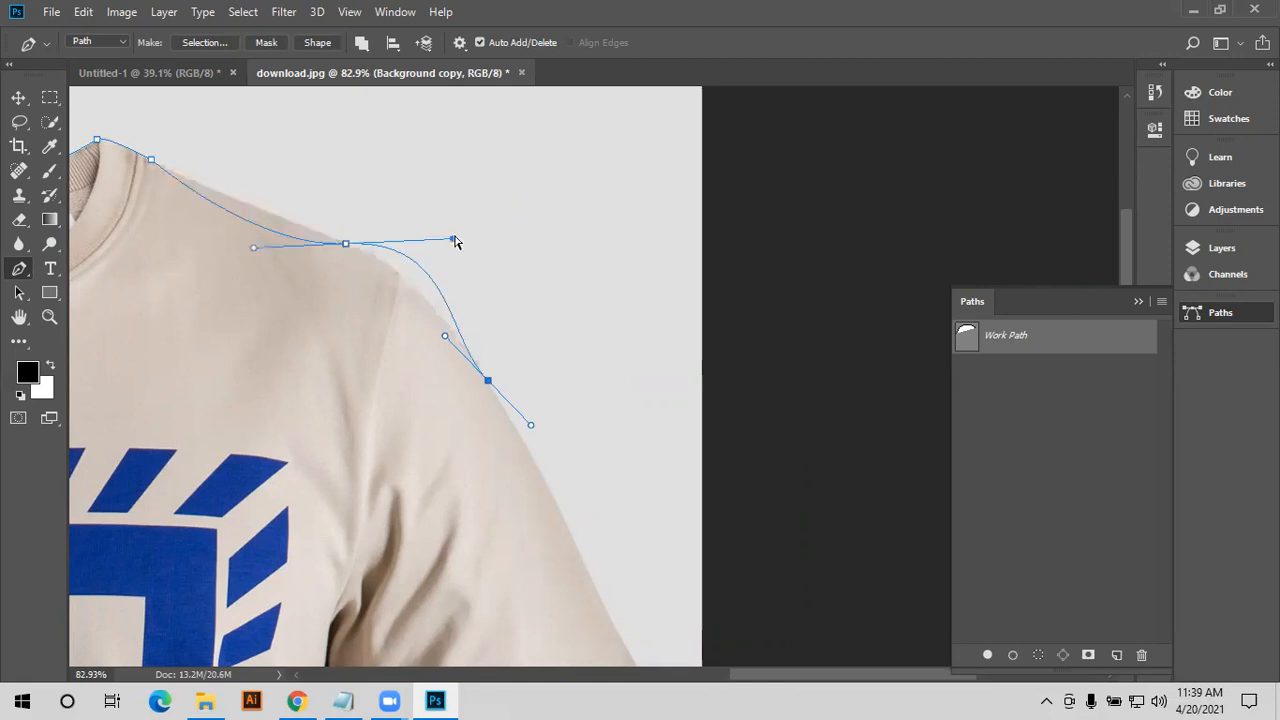
key("ctrl+z")
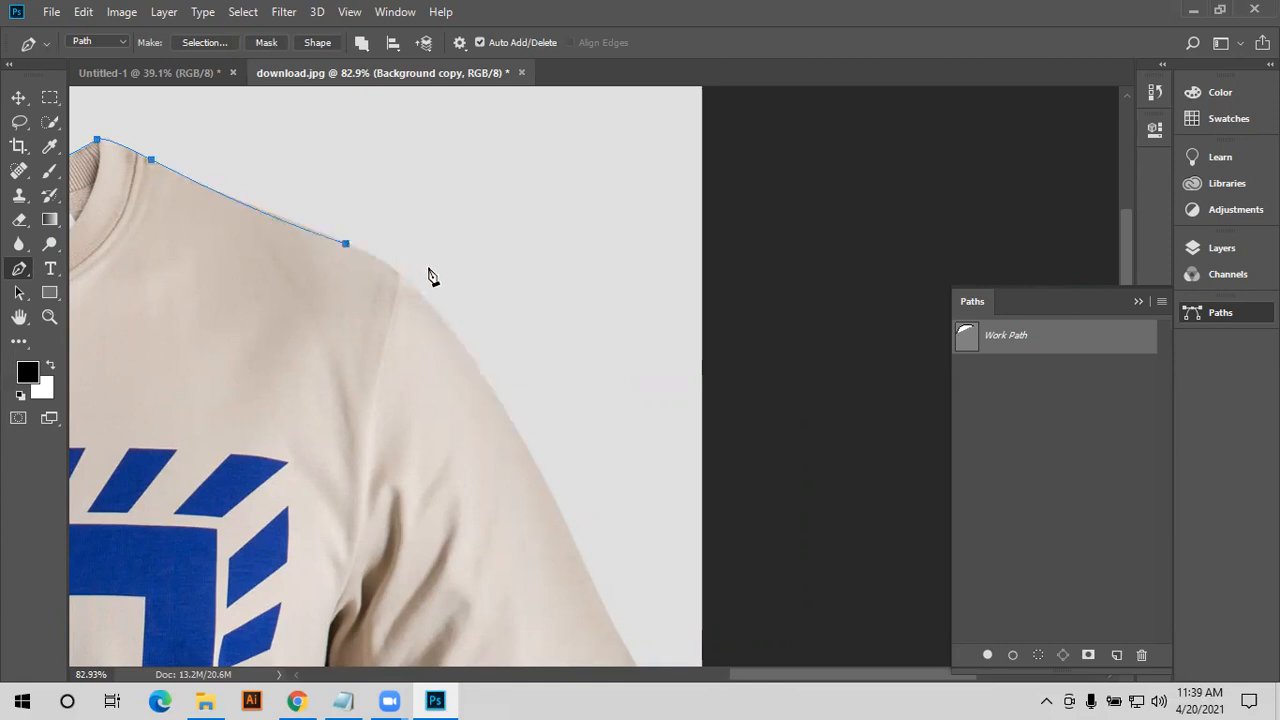
key("ctrl+shift+z")
scroll(431, 276, "up", 2)
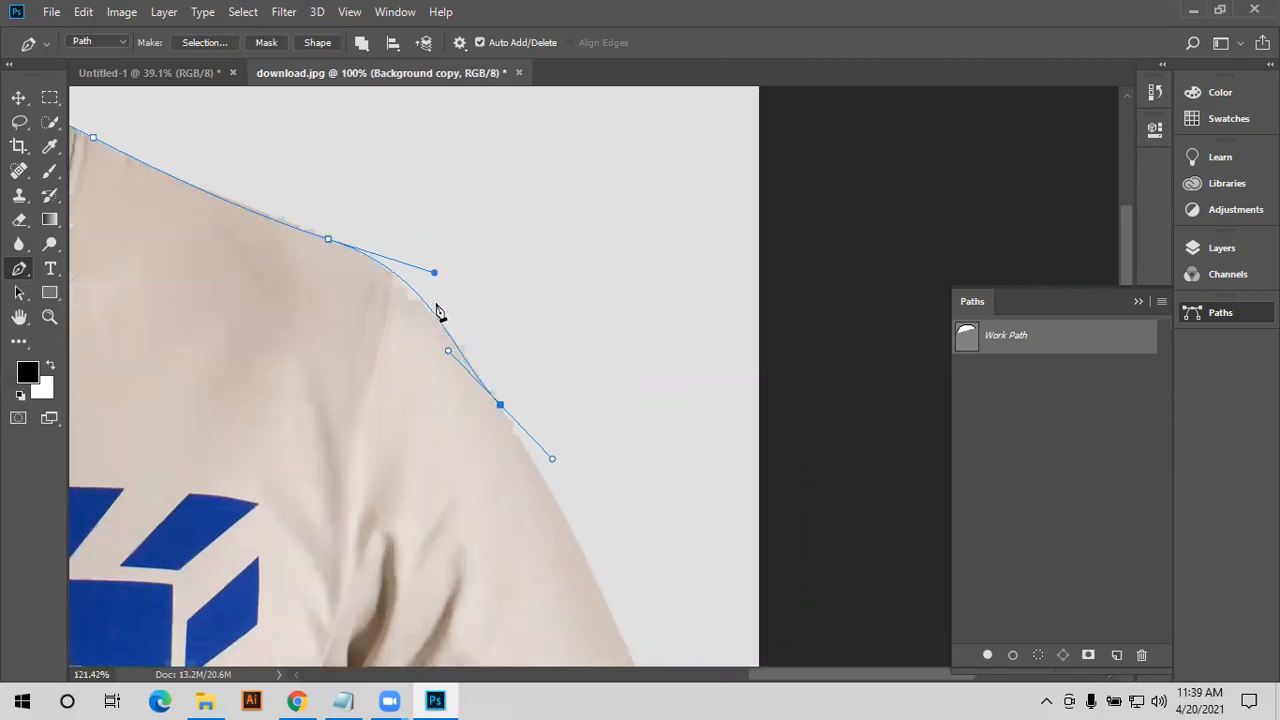
scroll(437, 312, "up", 2)
scroll(437, 312, "up", 1)
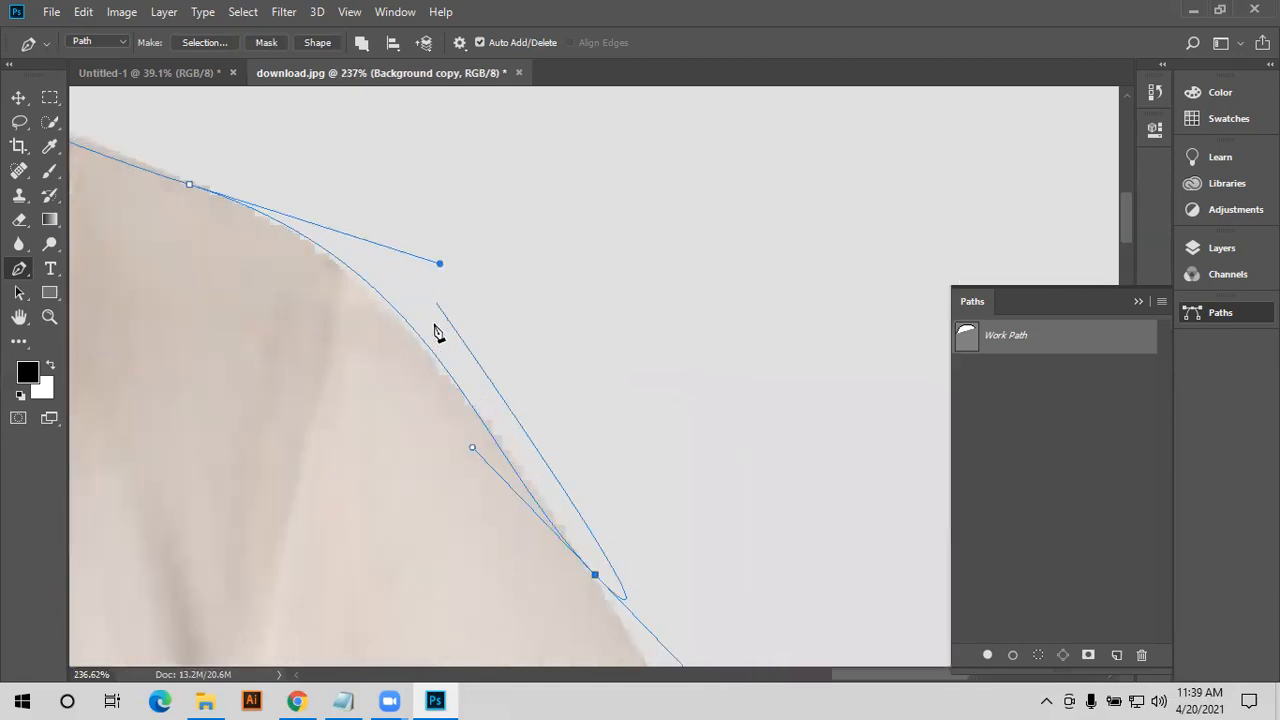
scroll(423, 303, "up", 1)
scroll(466, 188, "down", 1)
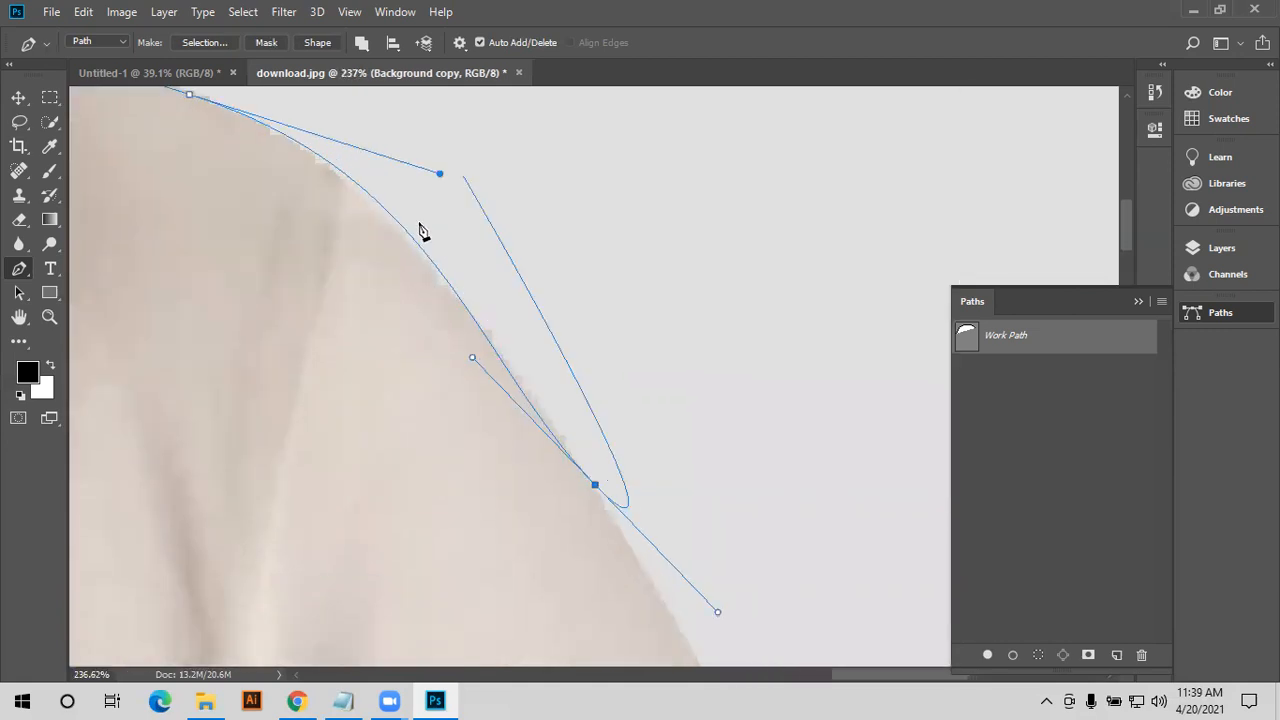
key("ctrl")
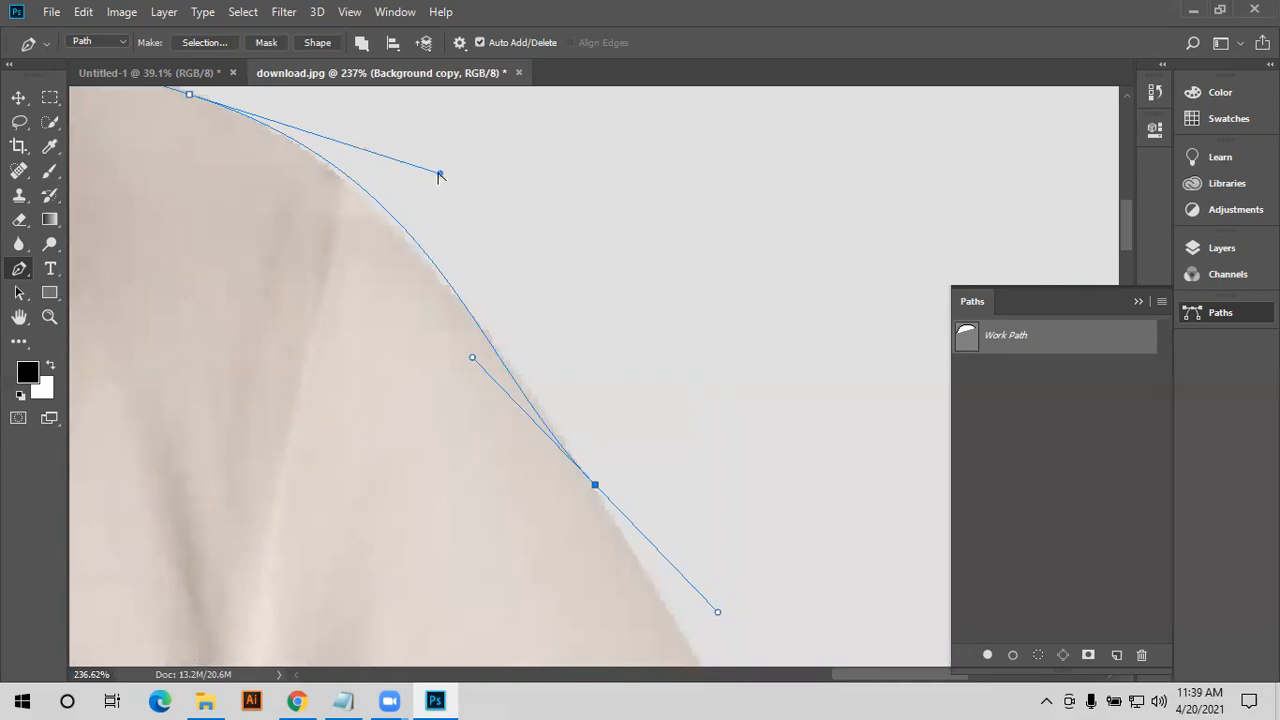
left_click_drag(442, 170, 431, 180)
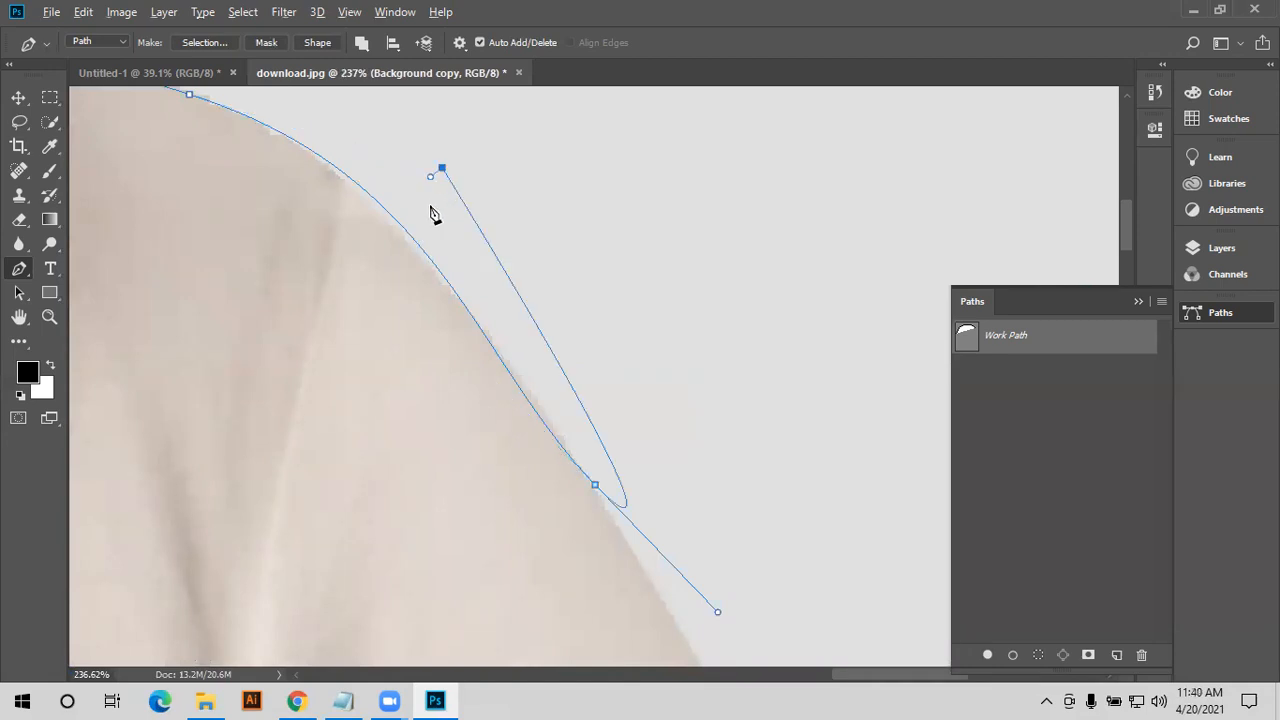
key("ctrl+z")
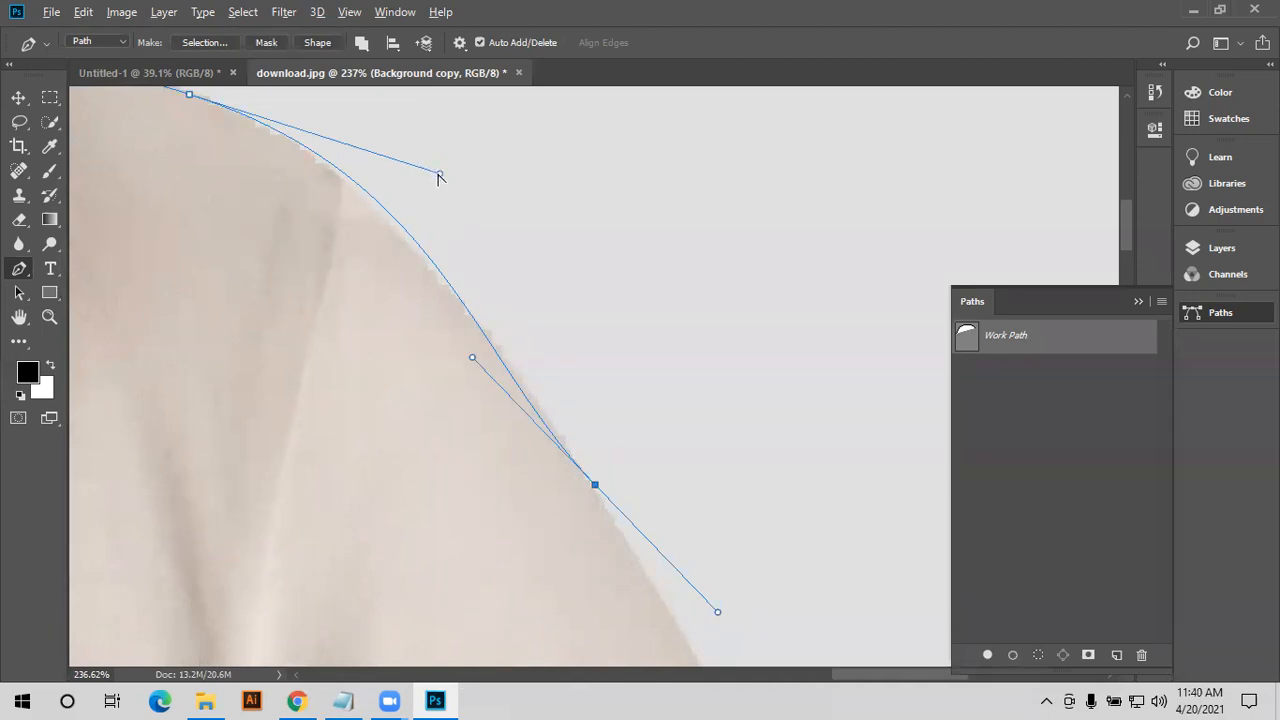
- Adjust the direction handles on both ends of the right-hand shoulder curve so it follows the shirt's edge
left_click_drag(440, 174, 413, 178)
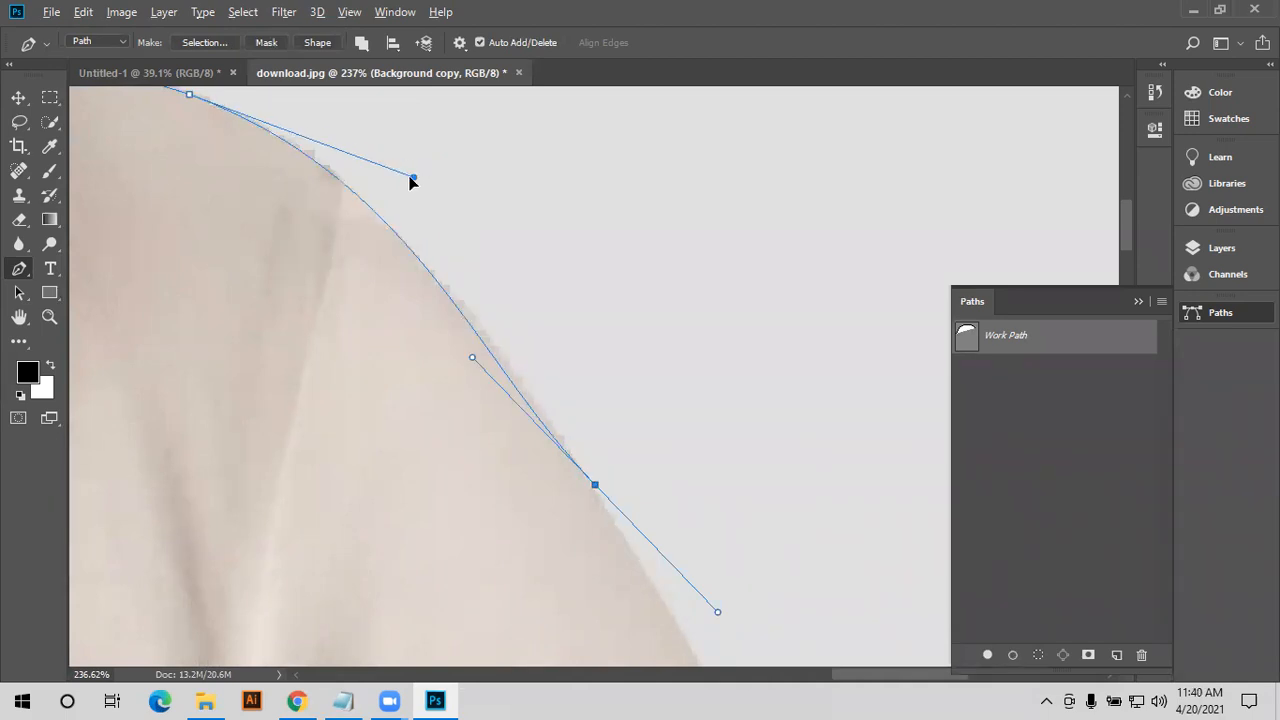
scroll(474, 309, "down", 2)
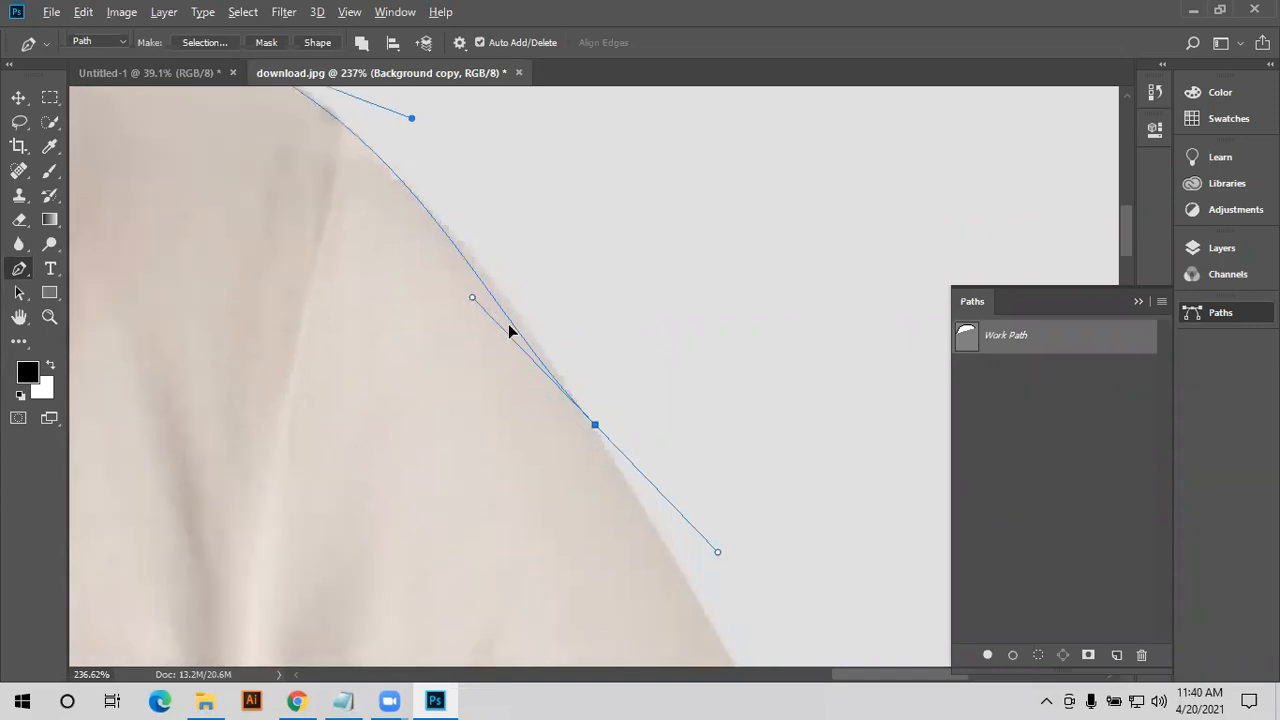
left_click_drag(512, 333, 520, 337)
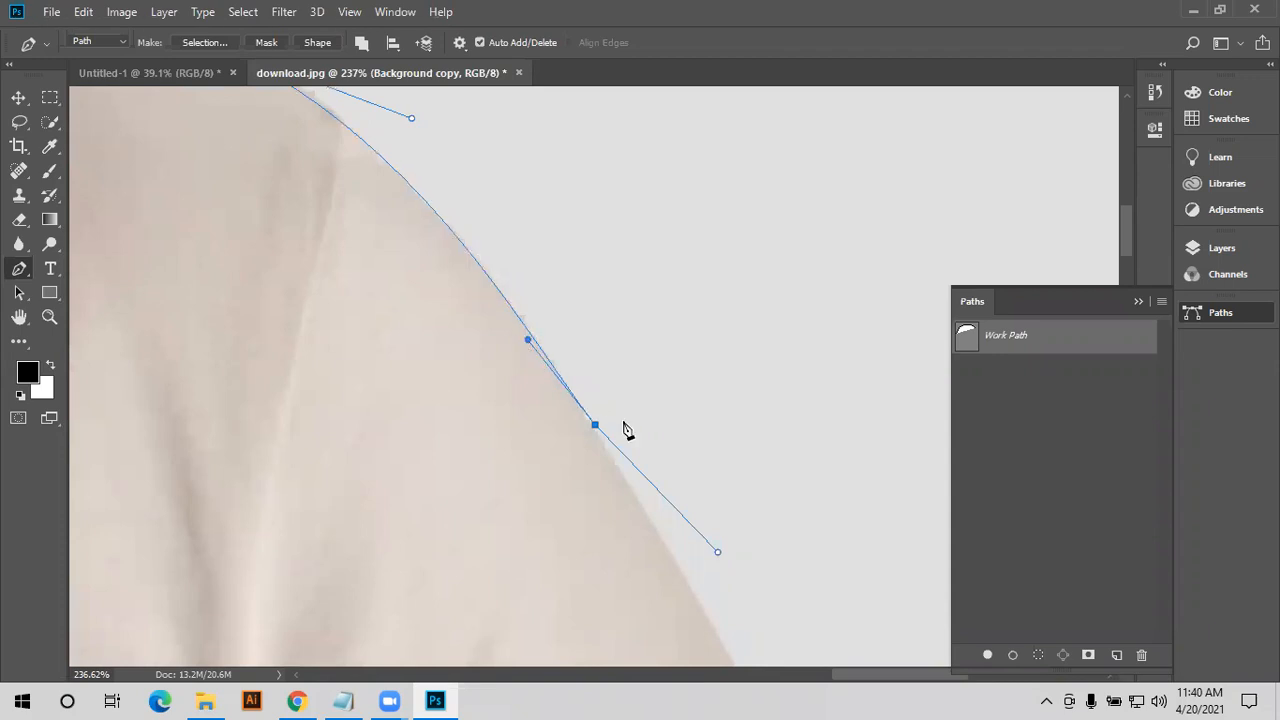
- Remove the upper sleeve anchor's outgoing handle and add a curved segment partway down the right-hand sleeve's outer edge
scroll(640, 475, "down", 1)
scroll(643, 490, "down", 1)
scroll(645, 495, "down", 1)
scroll(575, 400, "down", 1)
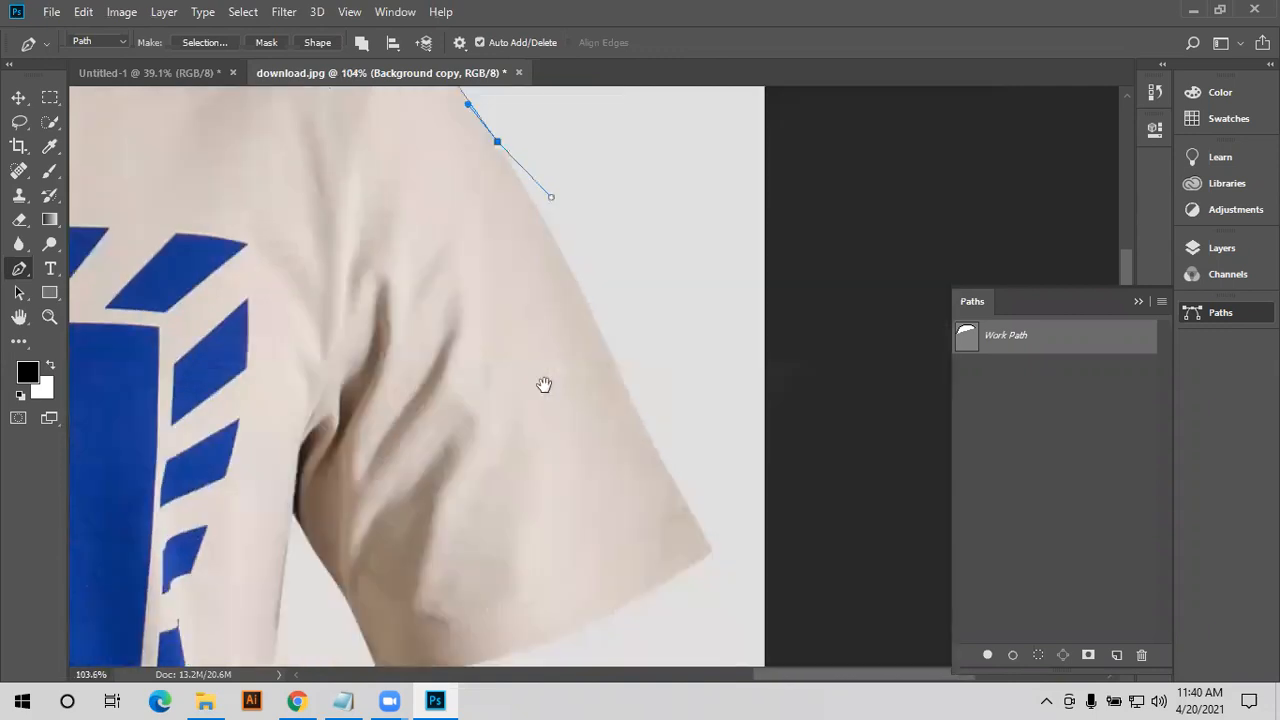
left_click(487, 158, "alt")
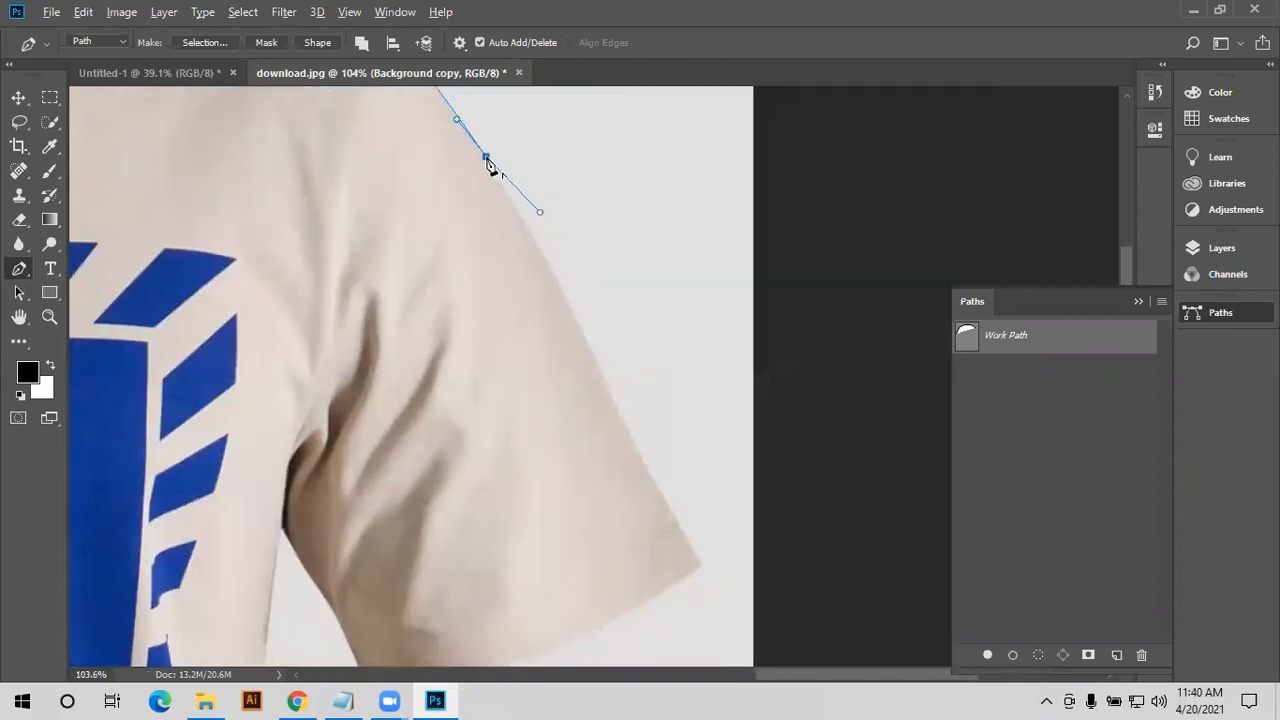
scroll(630, 415, "up", 2)
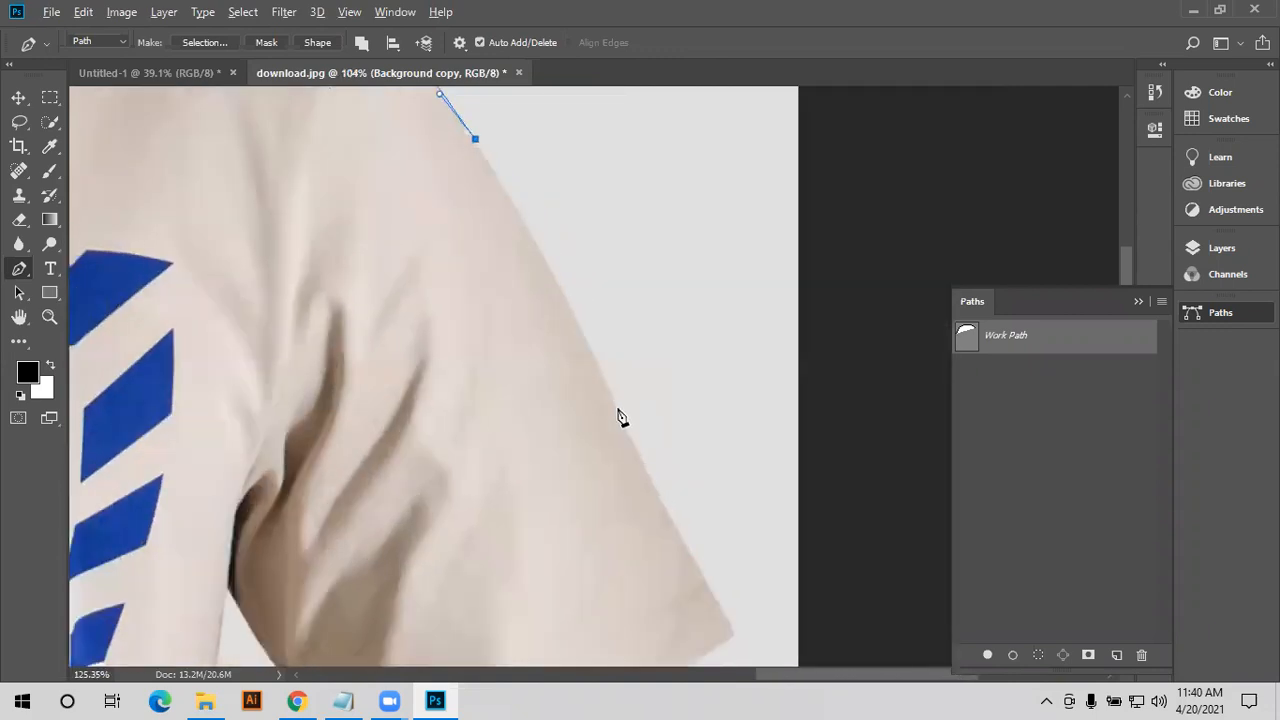
left_click(616, 408)
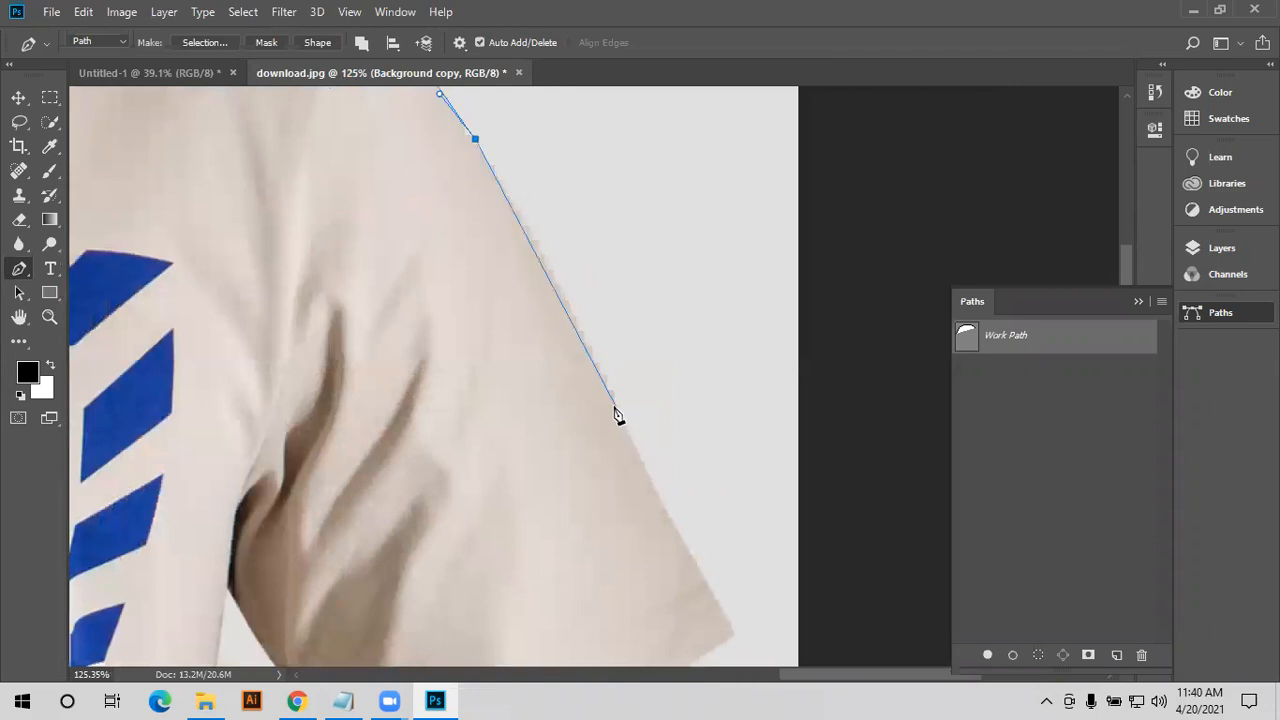
left_click(615, 406)
left_click_drag(624, 467, 647, 485)
- Continue the path down the right-hand sleeve's outer edge with an anchor just above the hem and one on the outer hem corner
key("space")
left_click_drag(574, 371, 494, 322)
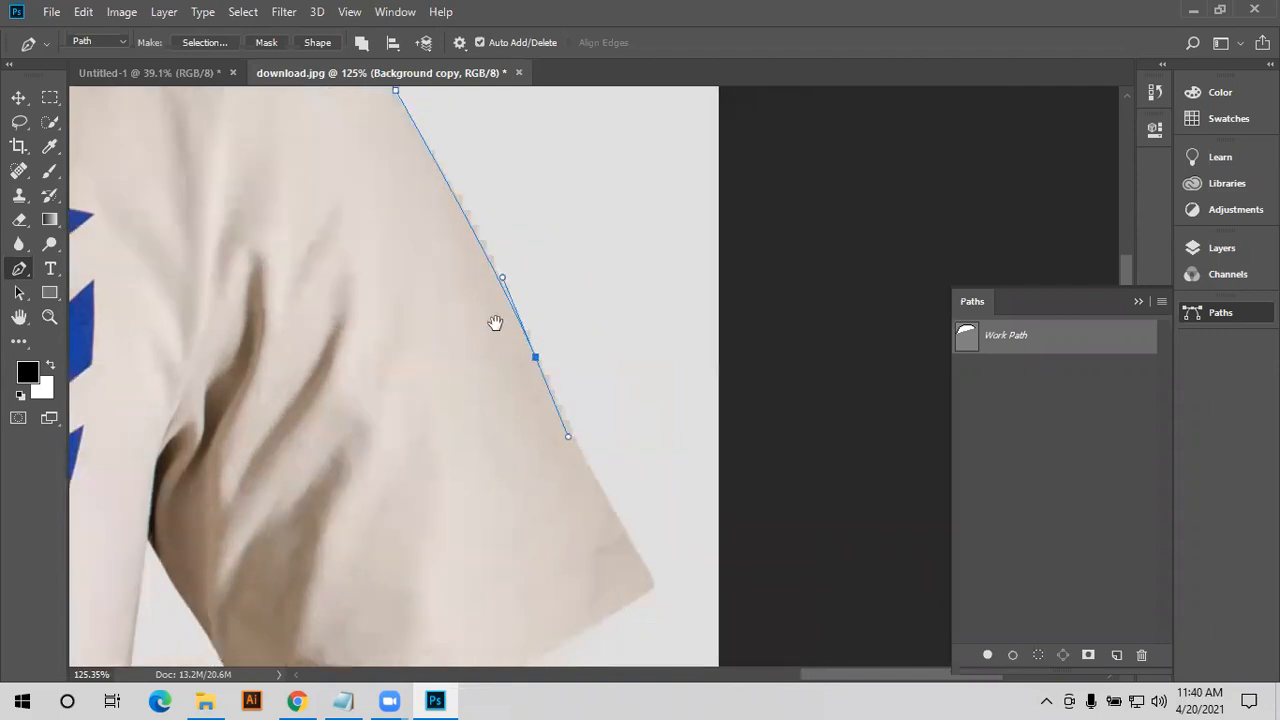
key("space")
left_click_drag(517, 436, 389, 342)
left_click(518, 472)
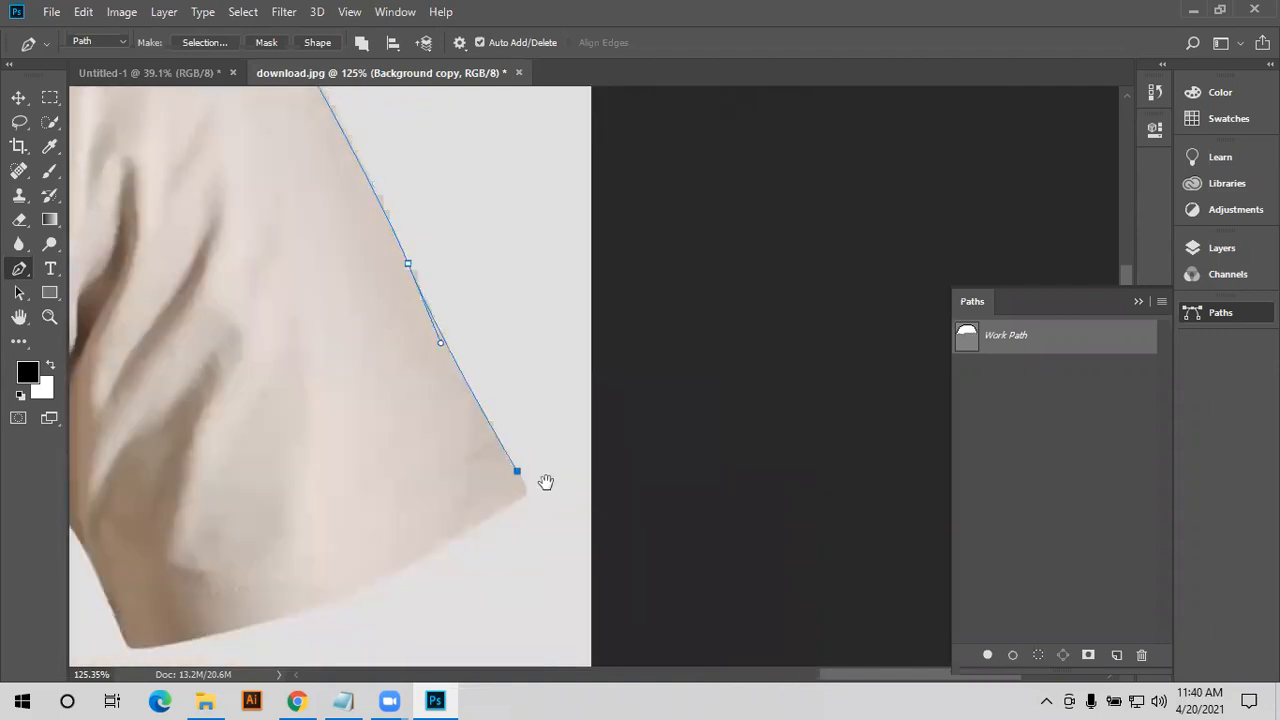
key("space")
left_click_drag(569, 408, 579, 348)
key("space")
mouse_move(537, 440)
left_mouse_down()
mouse_move(565, 374)
mouse_move(684, 333)
left_mouse_up()
left_click(565, 361)
- Add a curved segment to the middle of the right-hand sleeve's hem and remove that anchor's outgoing handle
key("space")
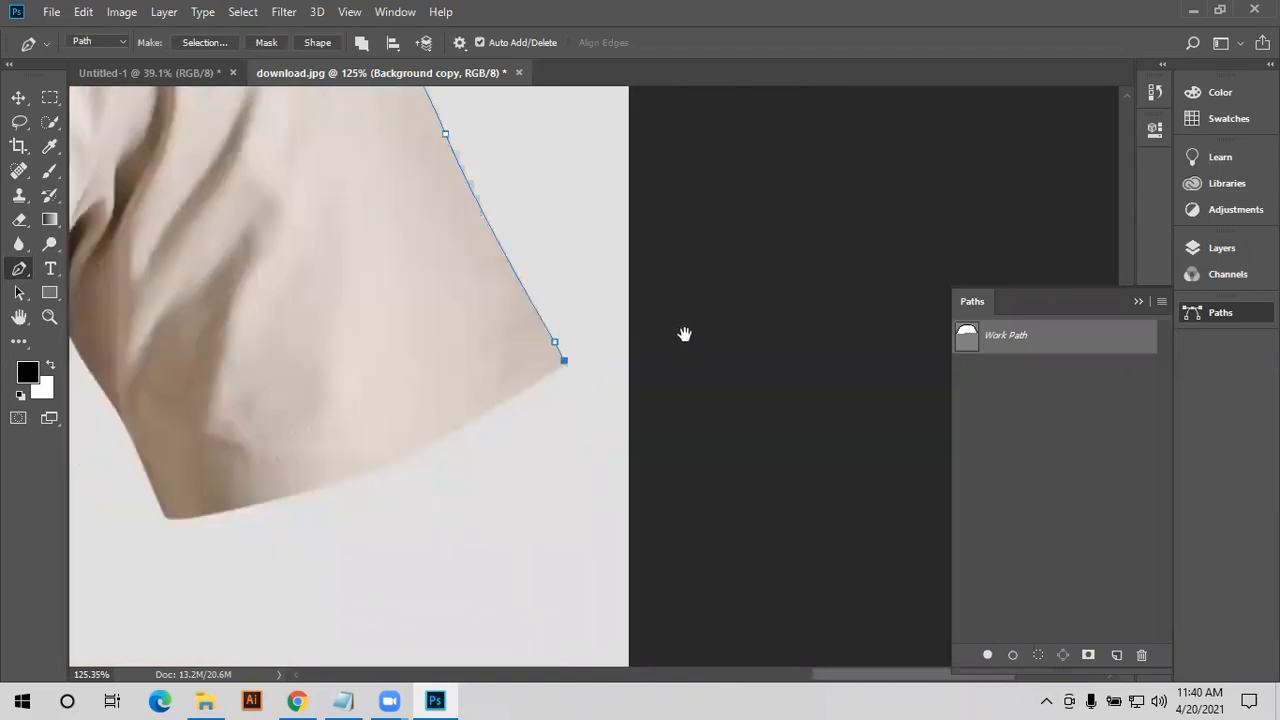
mouse_move(476, 405)
left_mouse_down()
mouse_move(404, 422)
mouse_move(650, 429)
left_mouse_up()
key("space")
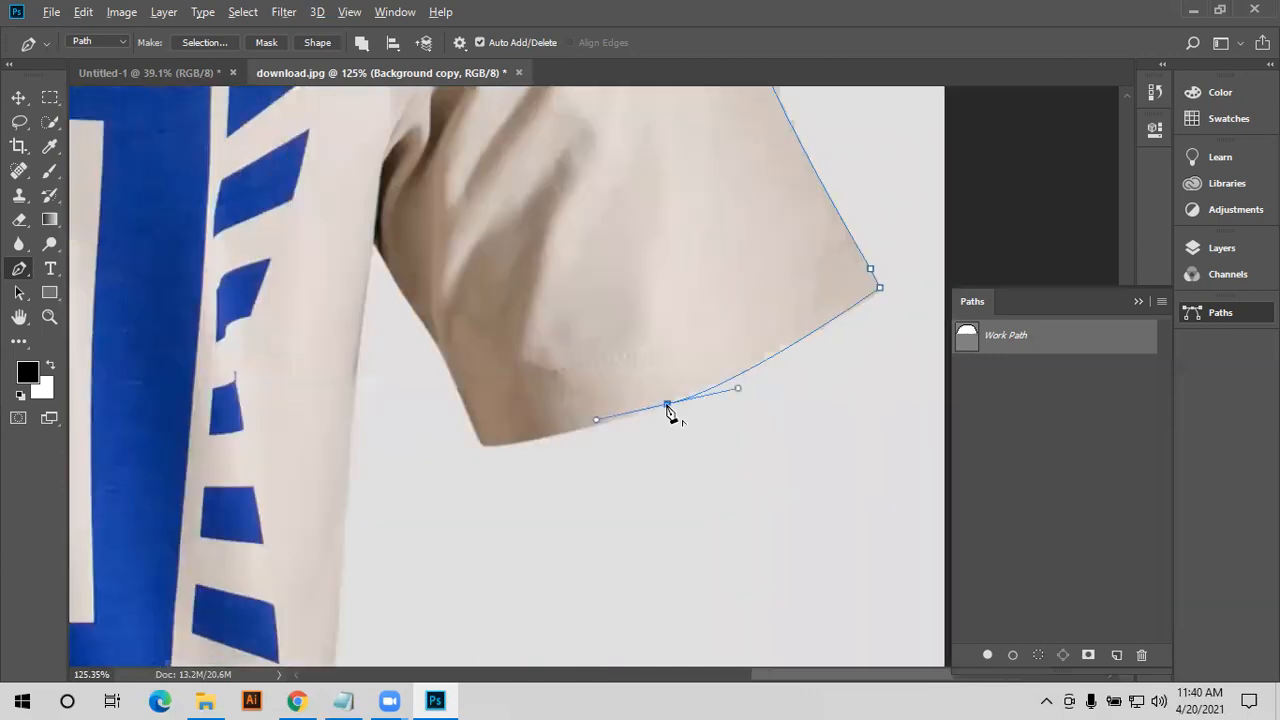
left_click(667, 405, "alt")
- Continue the path to the sleeve hem's inner corner and up the sleeve's underside to the right-hand armpit
left_click_drag(457, 425, 468, 436)
key("ctrl+z")
key("ctrl+z")
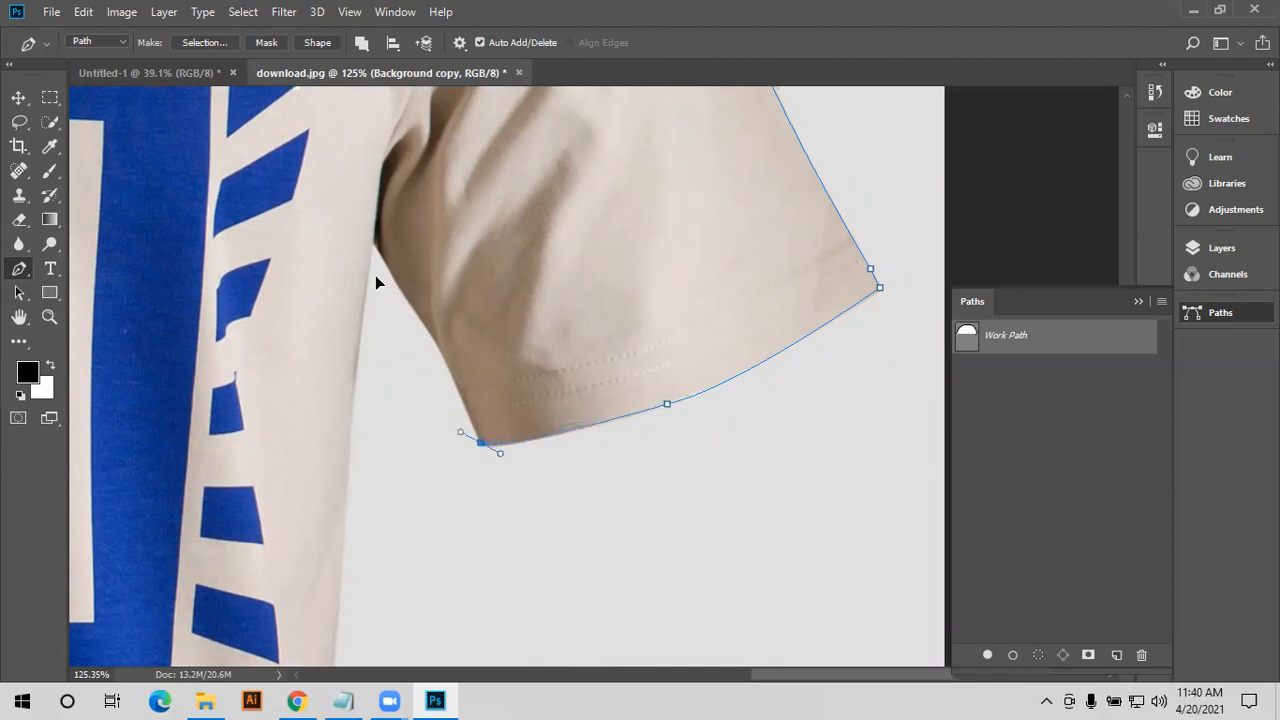
left_click_drag(402, 293, 372, 280)
scroll(441, 449, "up", 2)
scroll(441, 449, "left", 1)
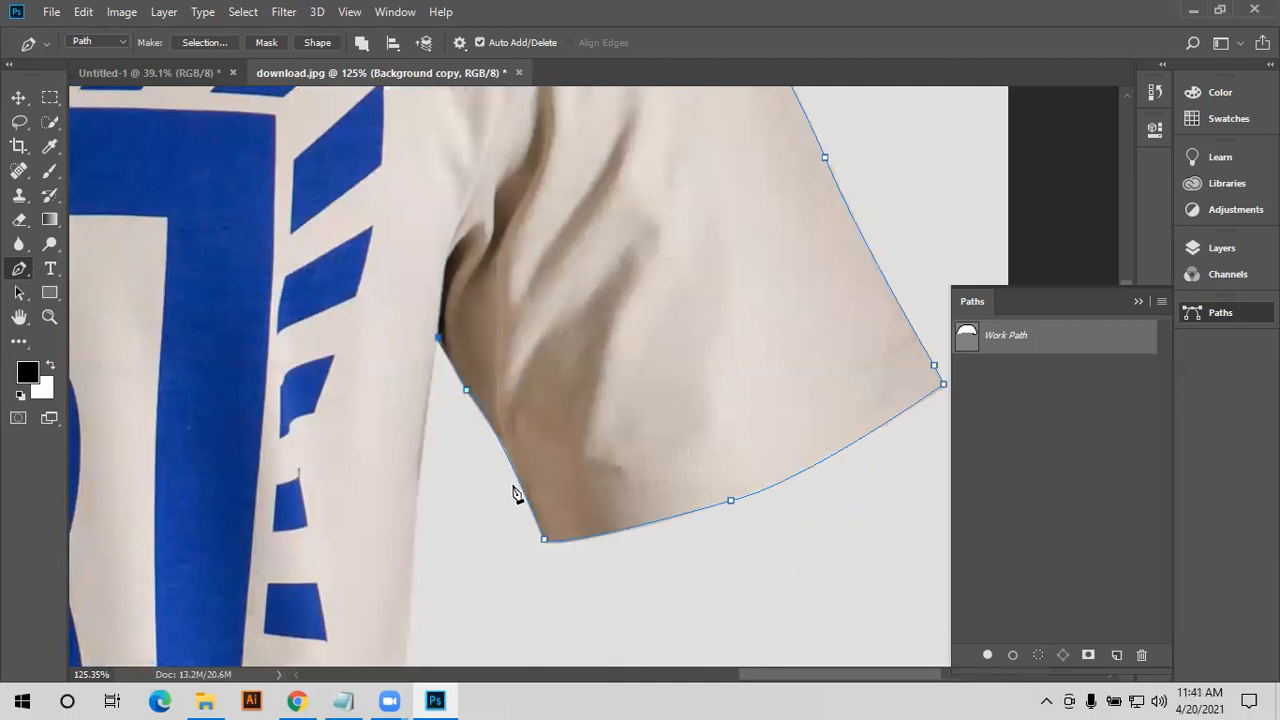
- Add a slightly curved segment from the right-hand armpit down the side edge of the shirt's body
scroll(515, 493, "down", 3)
scroll(515, 493, "left", 1)
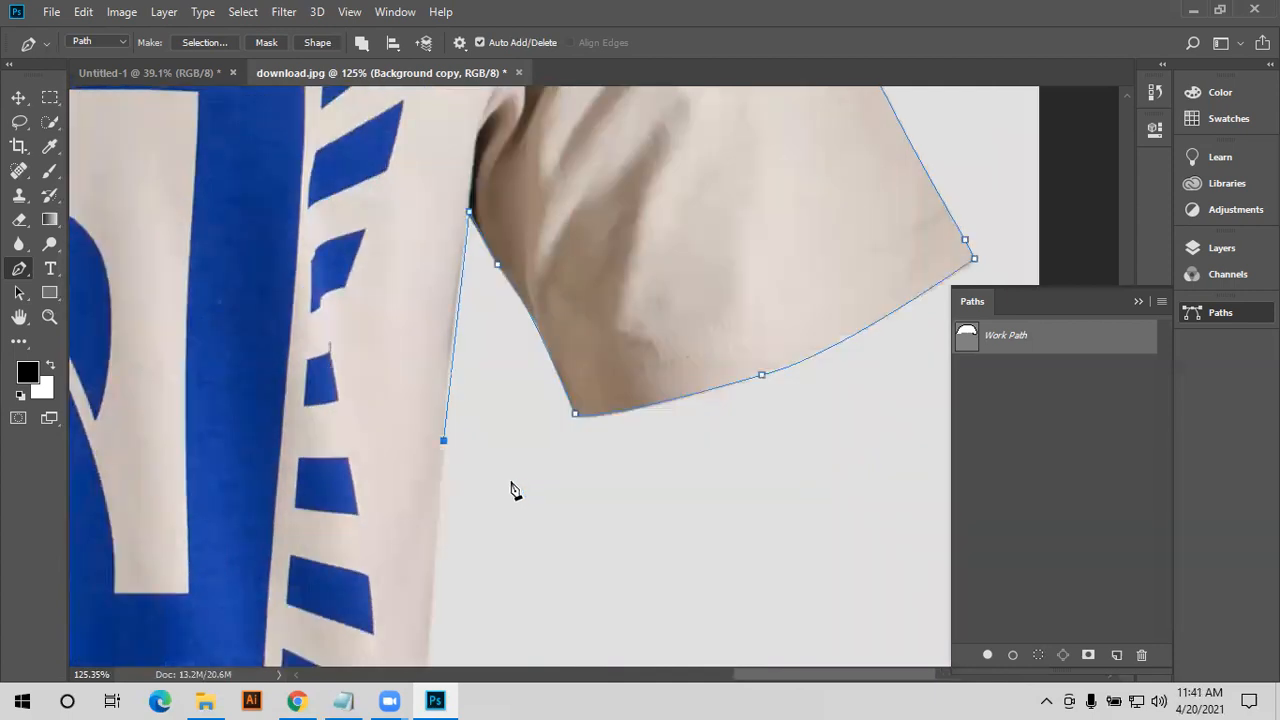
left_click_drag(443, 440, 450, 460)
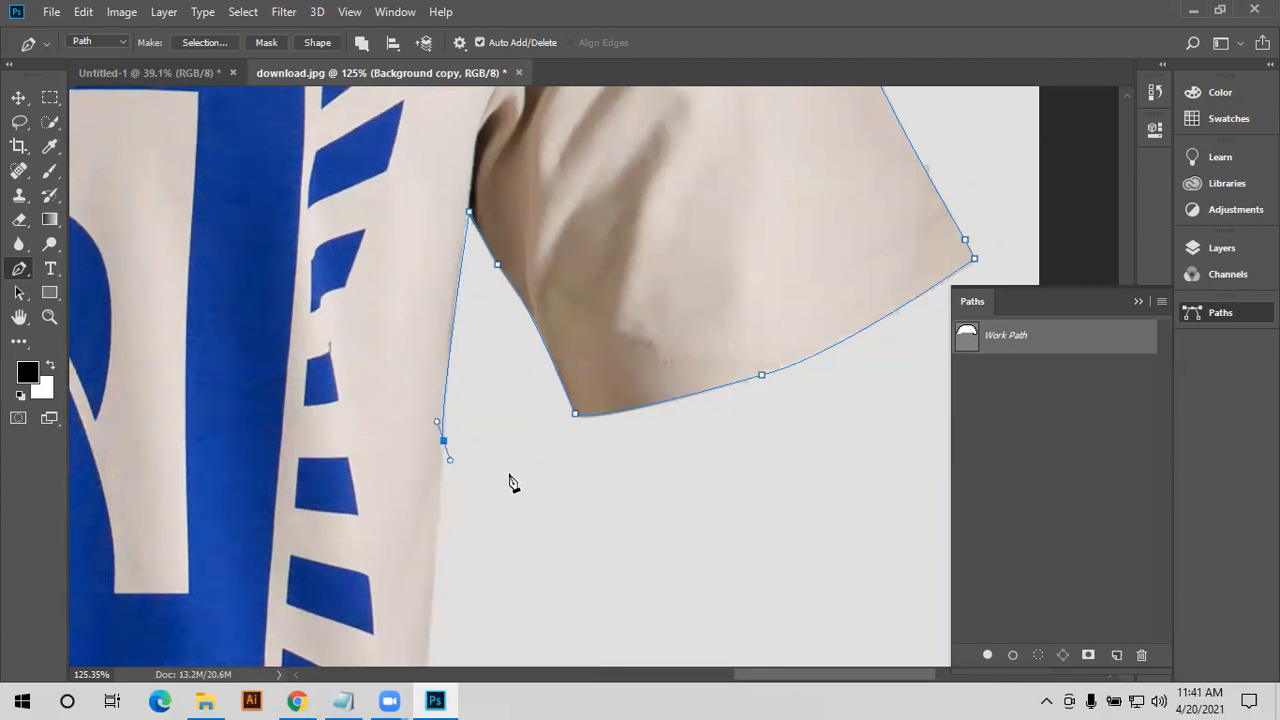
- Review the traced outline of the sleeves, shoulders and collar against the whole shirt
scroll(502, 481, "down", 2)
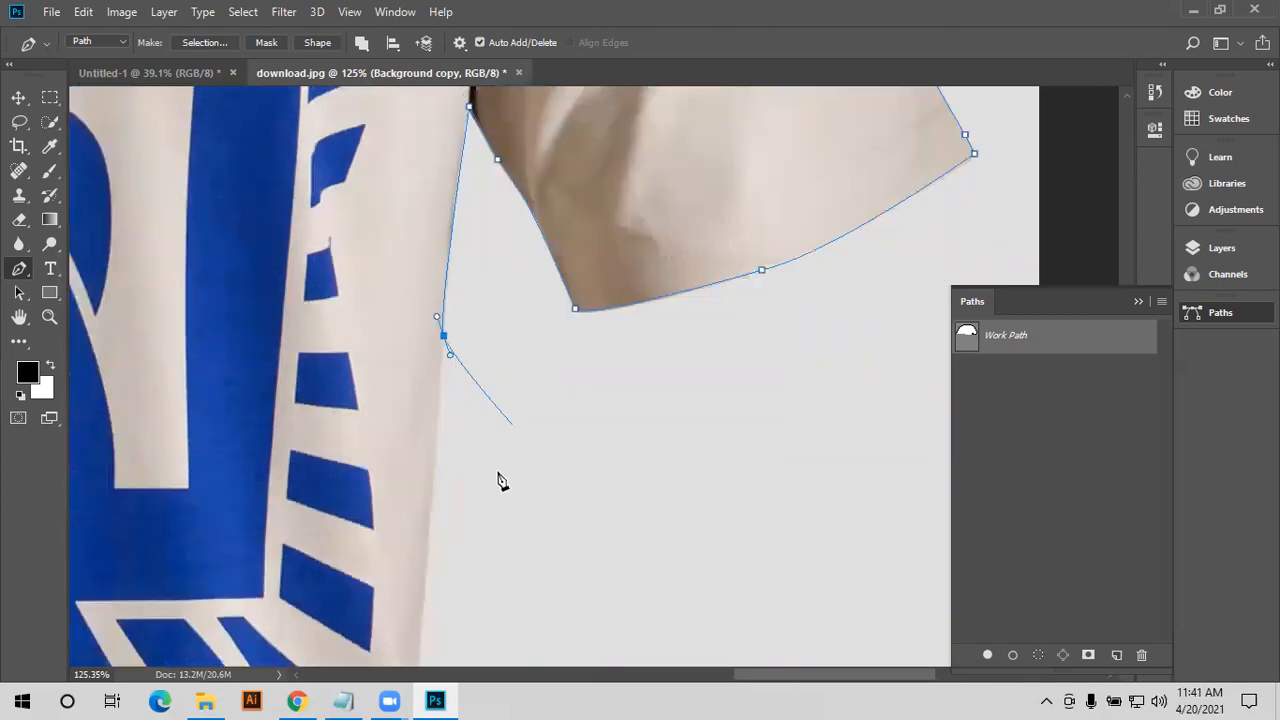
scroll(501, 481, "down", 2)
scroll(500, 479, "down", 2)
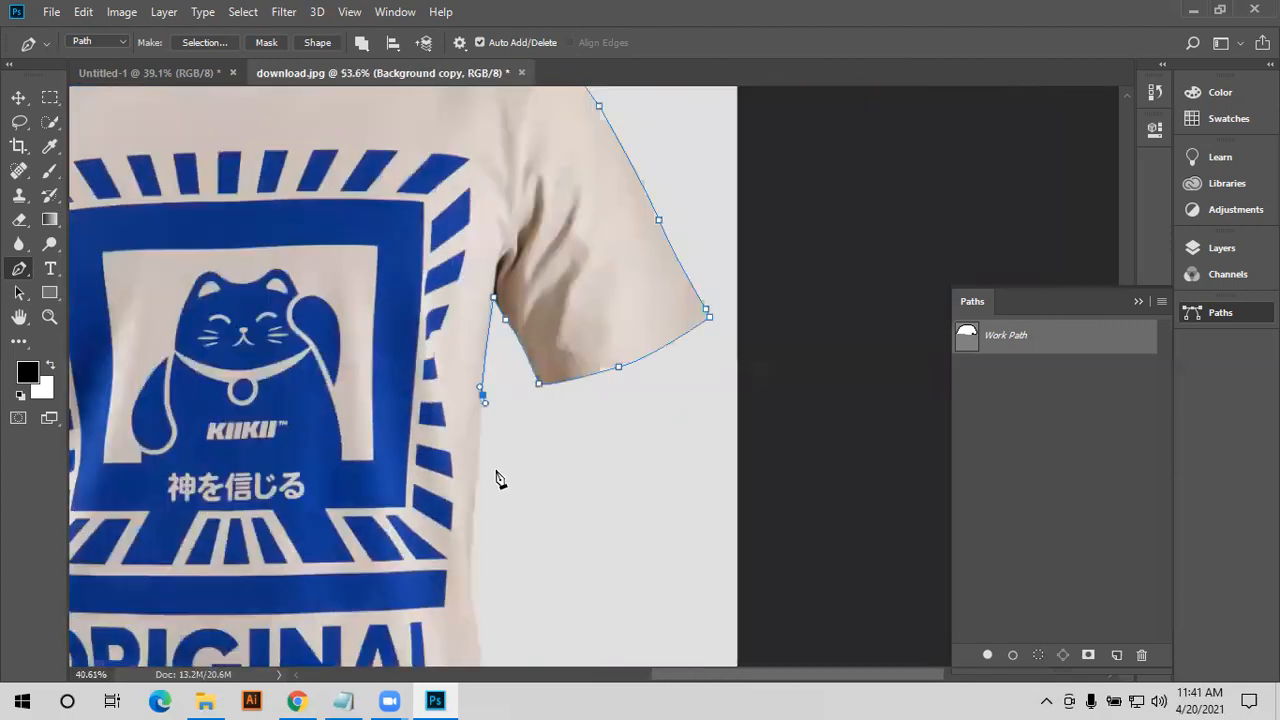
scroll(500, 479, "down", 2)
scroll(500, 479, "down", 3)
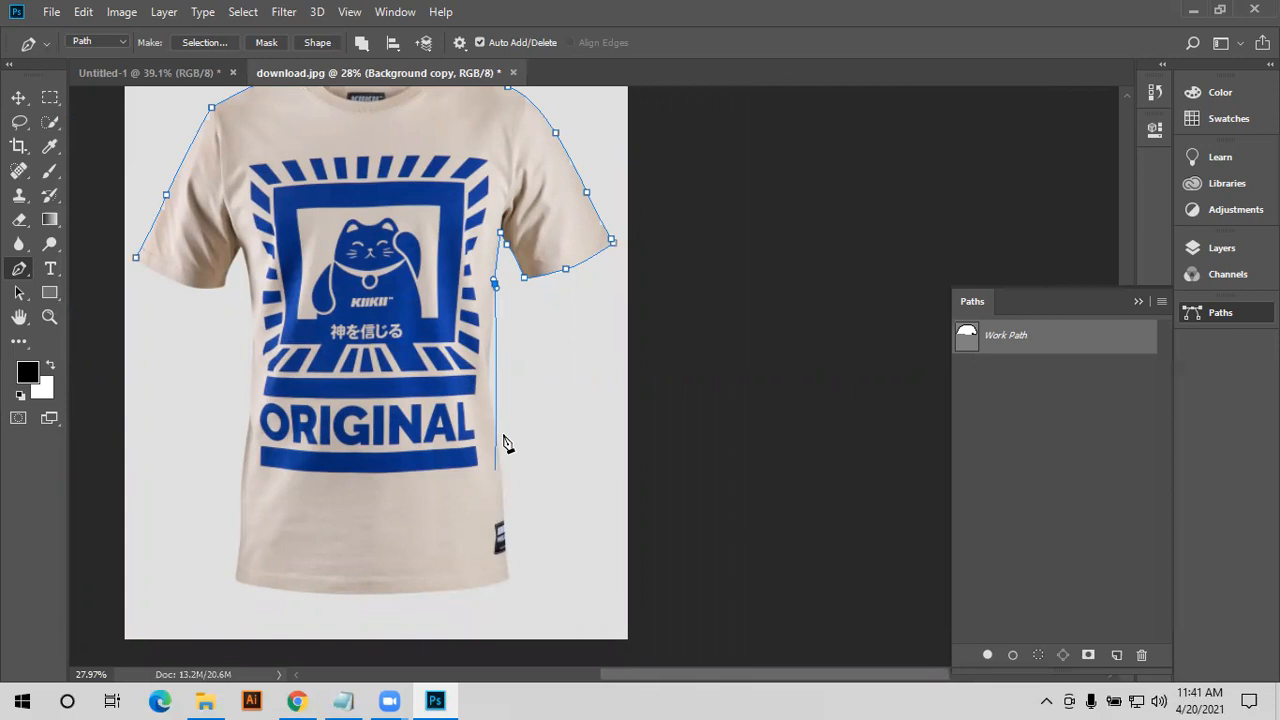
scroll(432, 234, "up", 4)
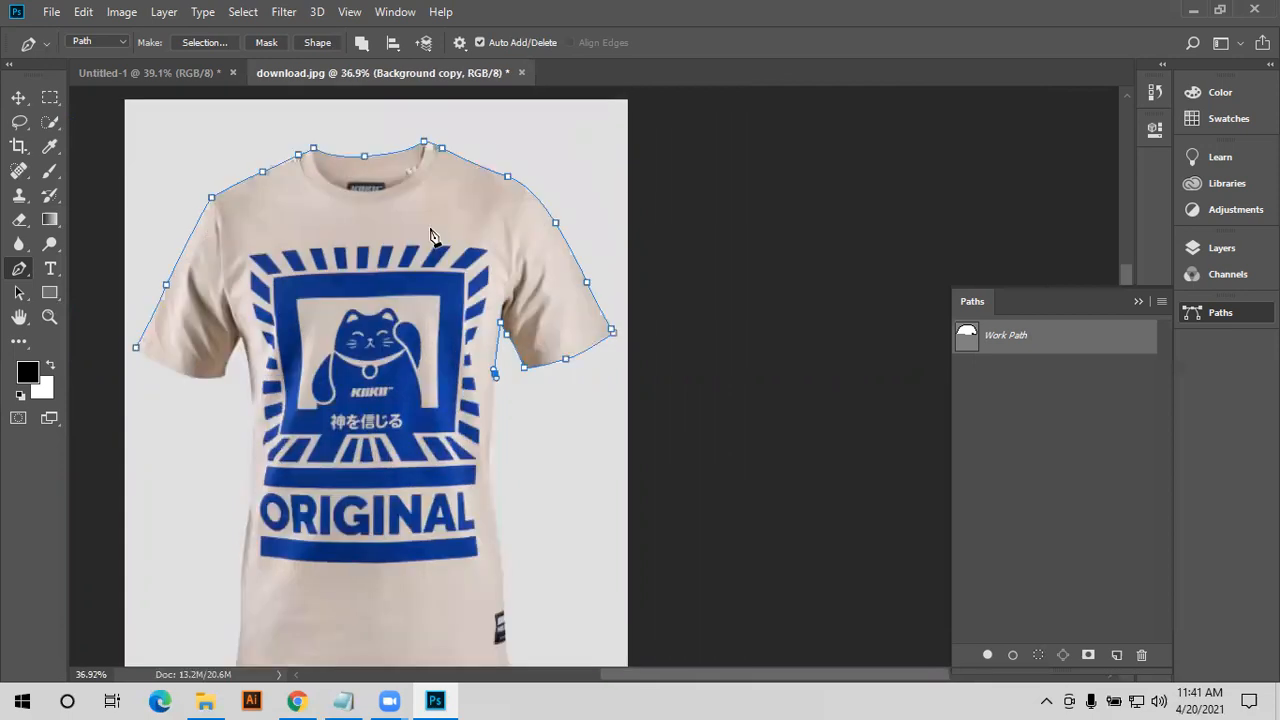
scroll(432, 234, "up", 4)
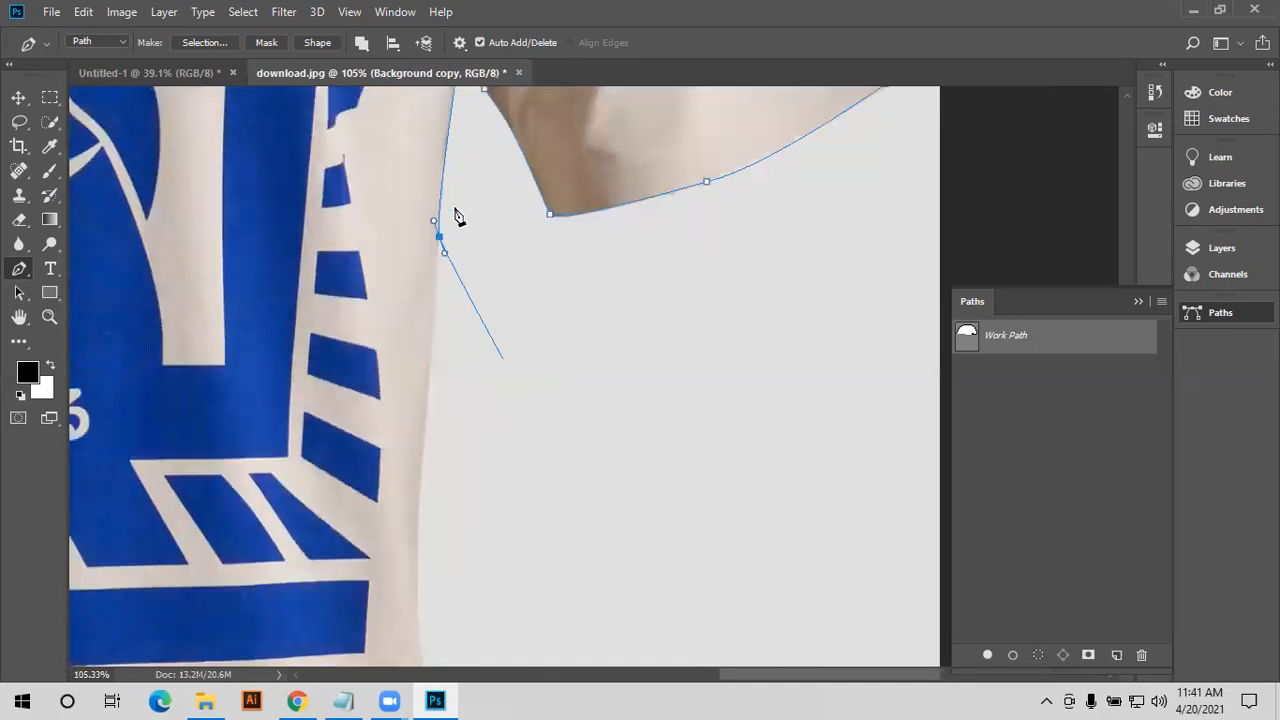
- Turn the outgoing handle of the anchor below the right-hand armpit downward along the shirt's side edge
scroll(455, 211, "down", 2)
scroll(452, 213, "up", 3)
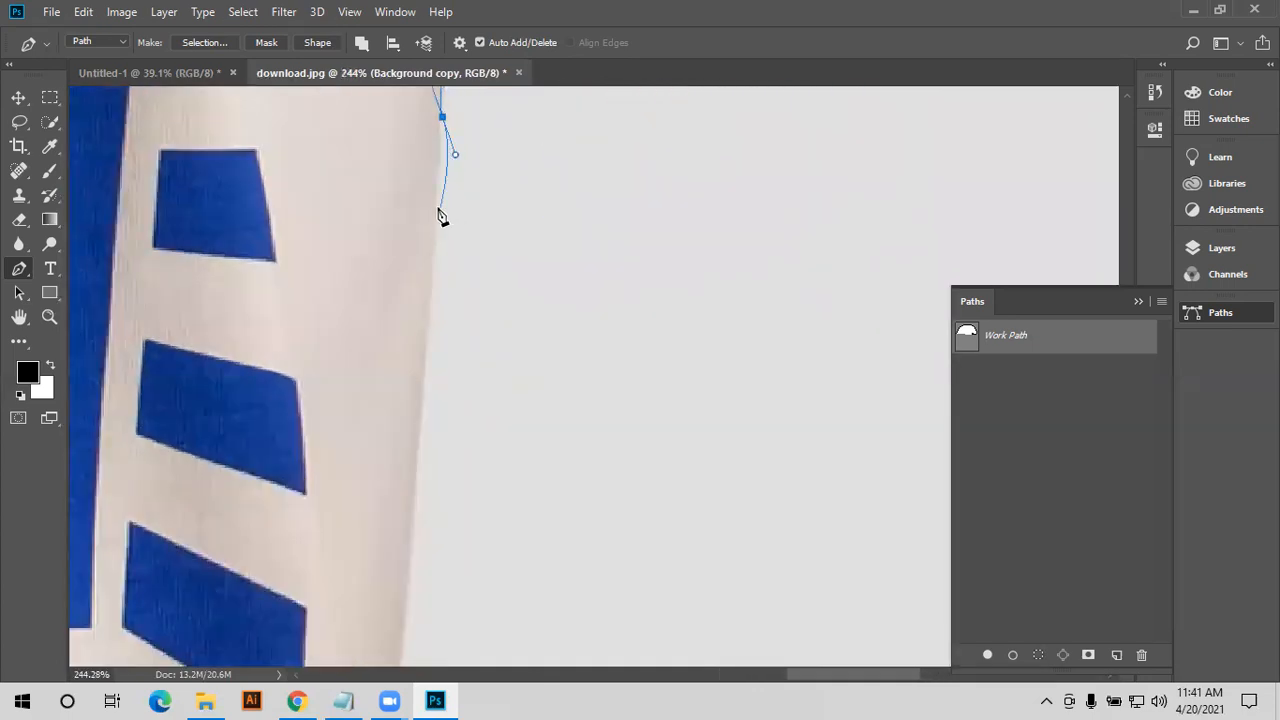
scroll(456, 263, "up", 2)
scroll(455, 263, "up", 2)
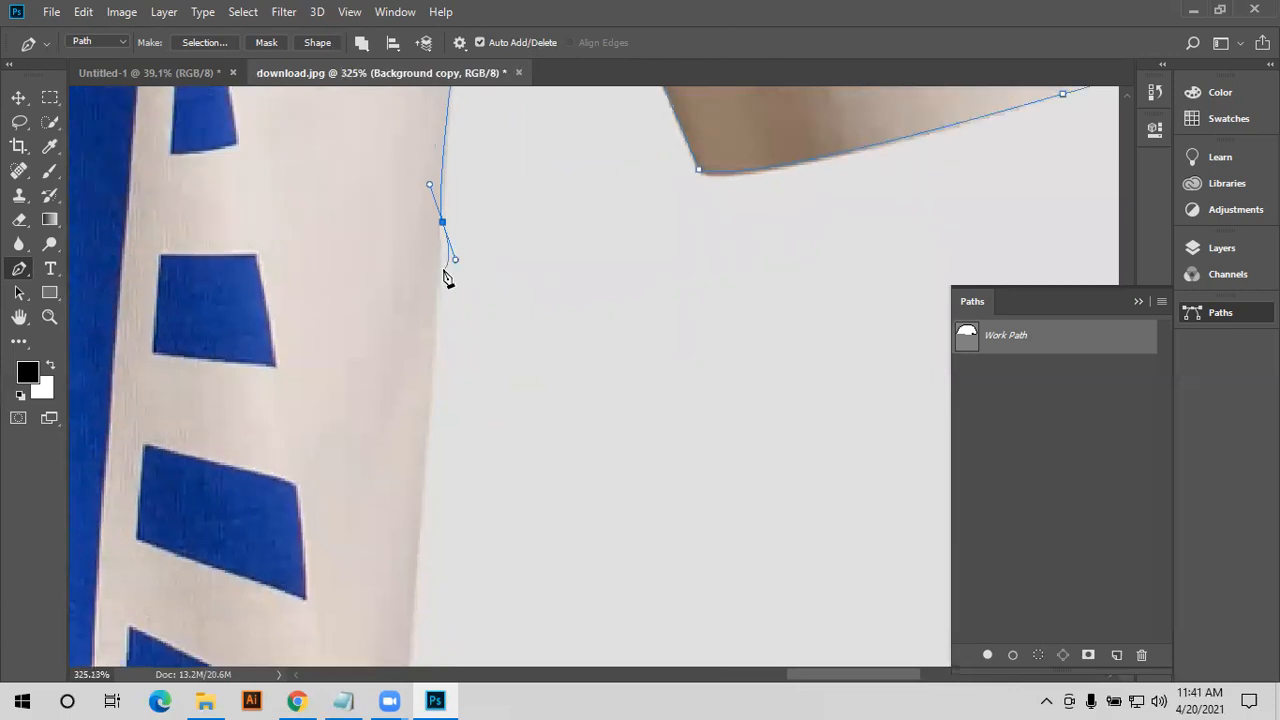
scroll(447, 278, "up", 1)
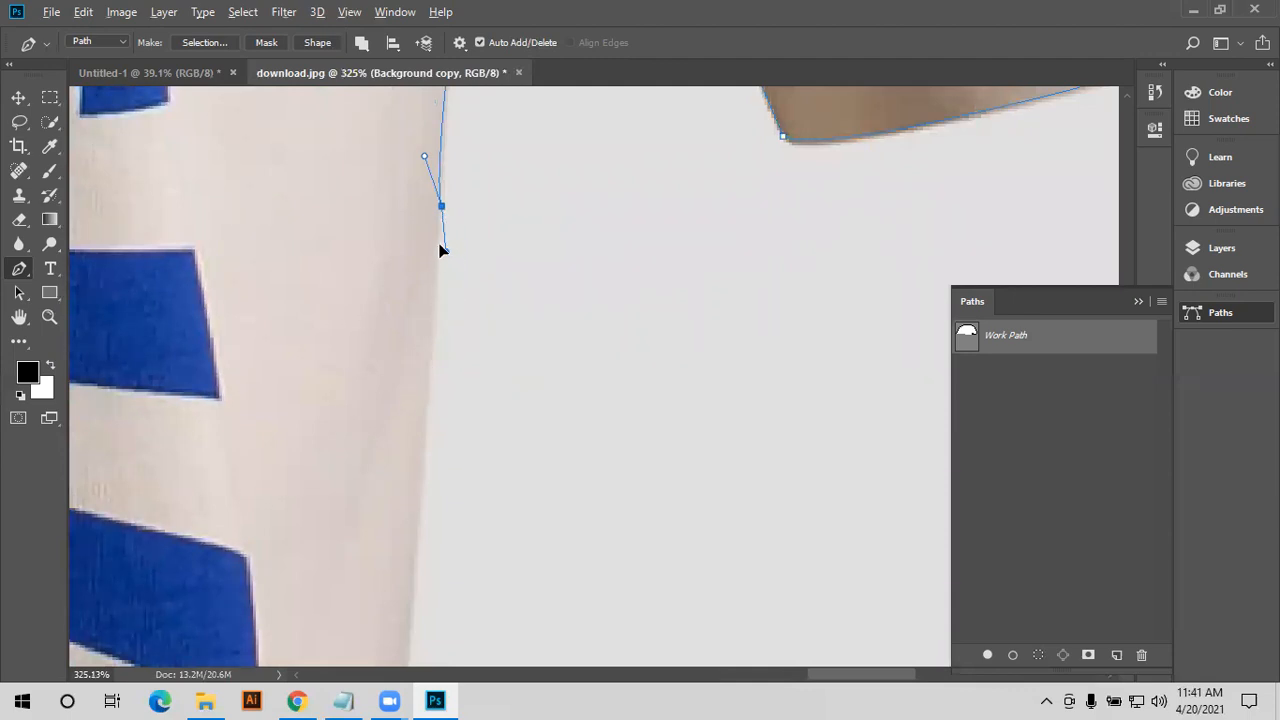
scroll(430, 314, "down", 3)
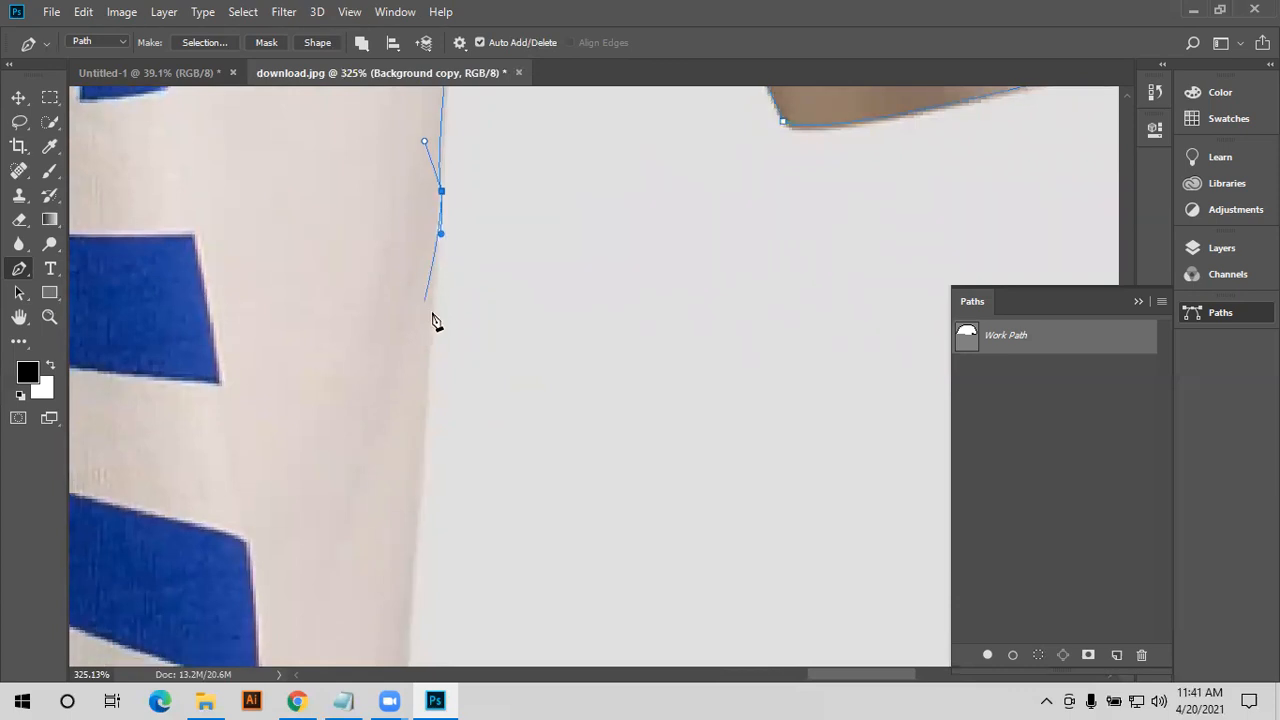
left_click_drag(442, 203, 440, 201)
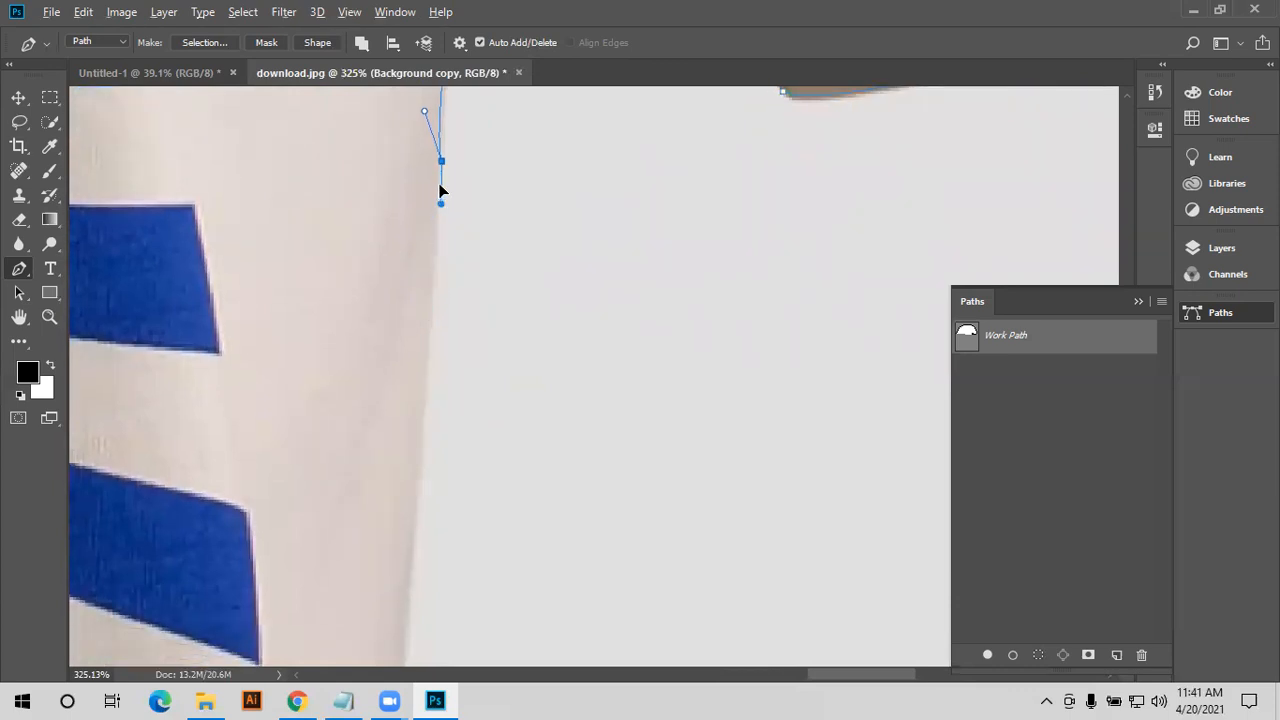
key("ctrl+z")
- Continue the path down the shirt's right-hand side edge with two anchors without handles, ending at the waist
scroll(415, 330, "down", 4)
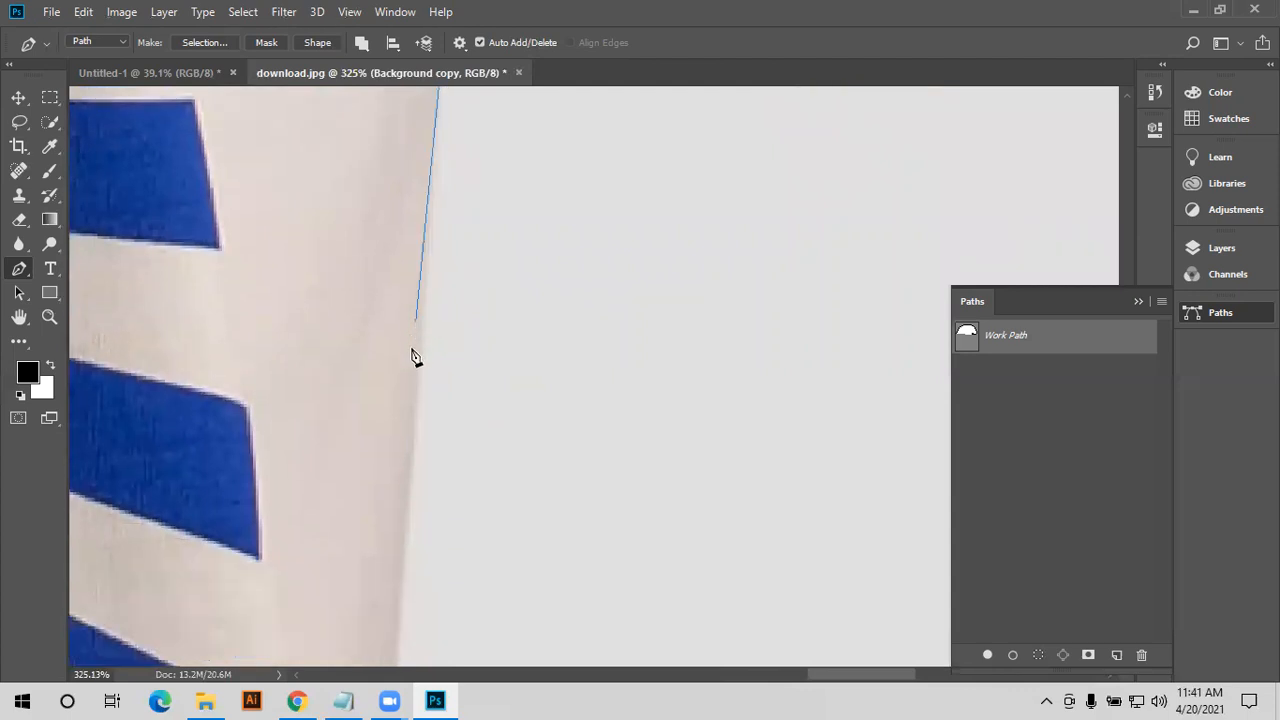
scroll(410, 360, "down", 3)
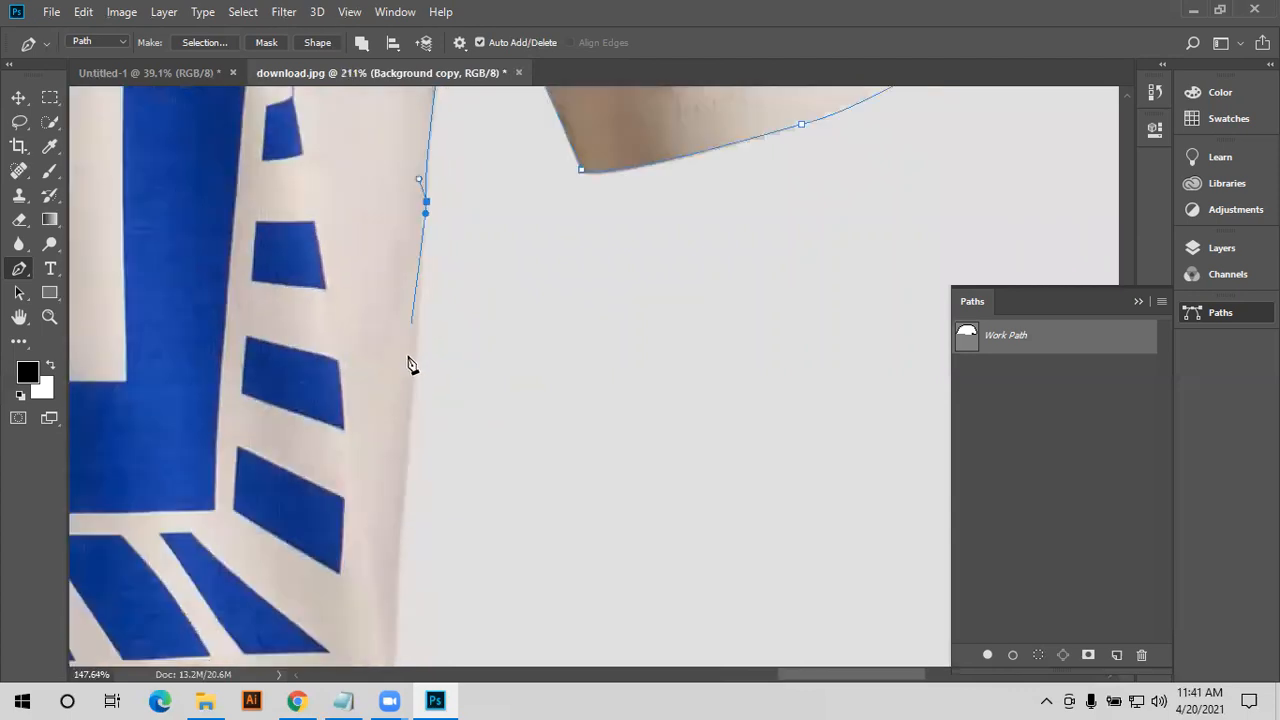
left_click(410, 420)
left_click_drag(434, 332, 440, 100)
scroll(429, 390, "down", 3)
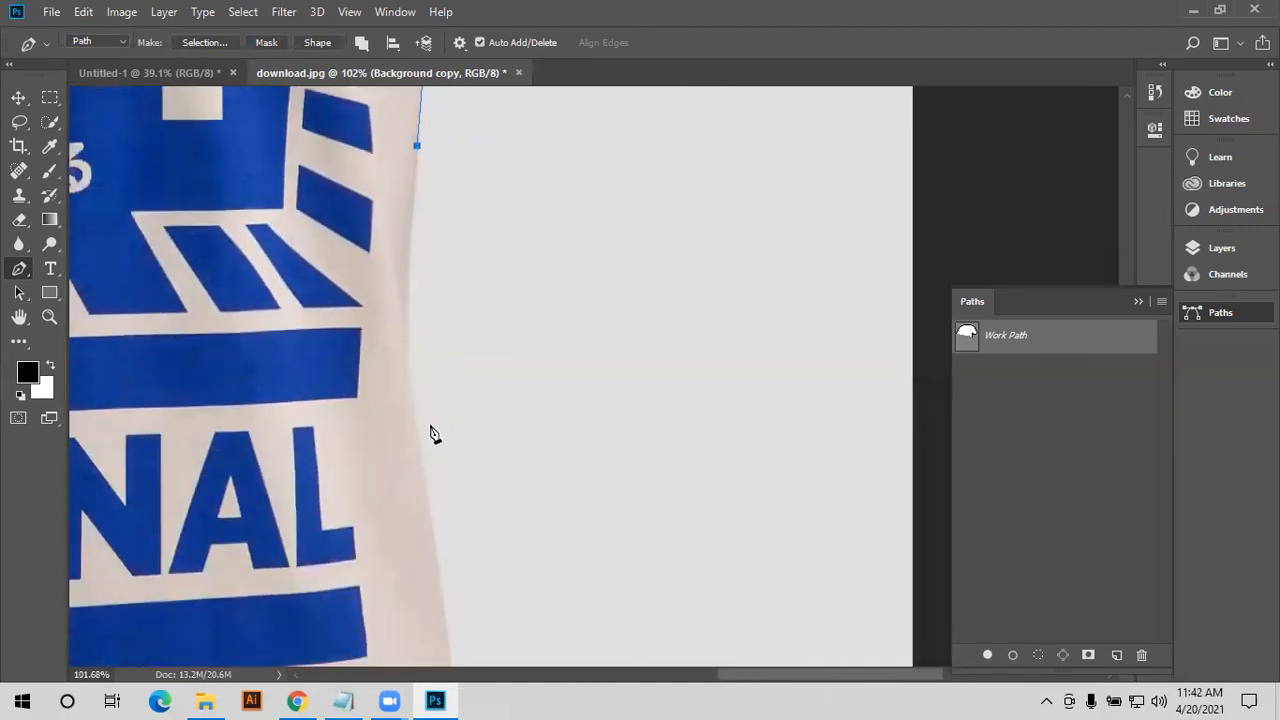
left_click(412, 282)
left_click(408, 276)
- Add a curved segment around the waist to the right-hand side edge beside the ORIGINAL lettering
scroll(331, 395, "down", 2)
scroll(331, 395, "right", 2)
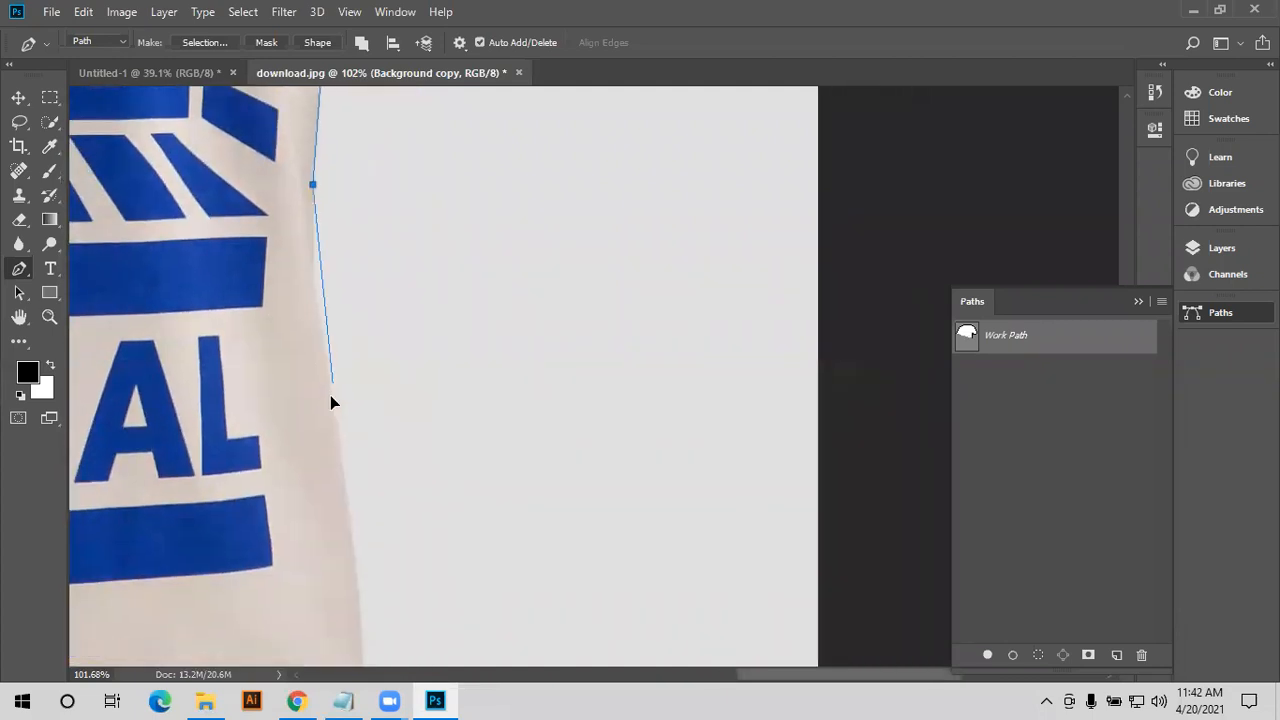
left_click_drag(336, 414, 352, 476)
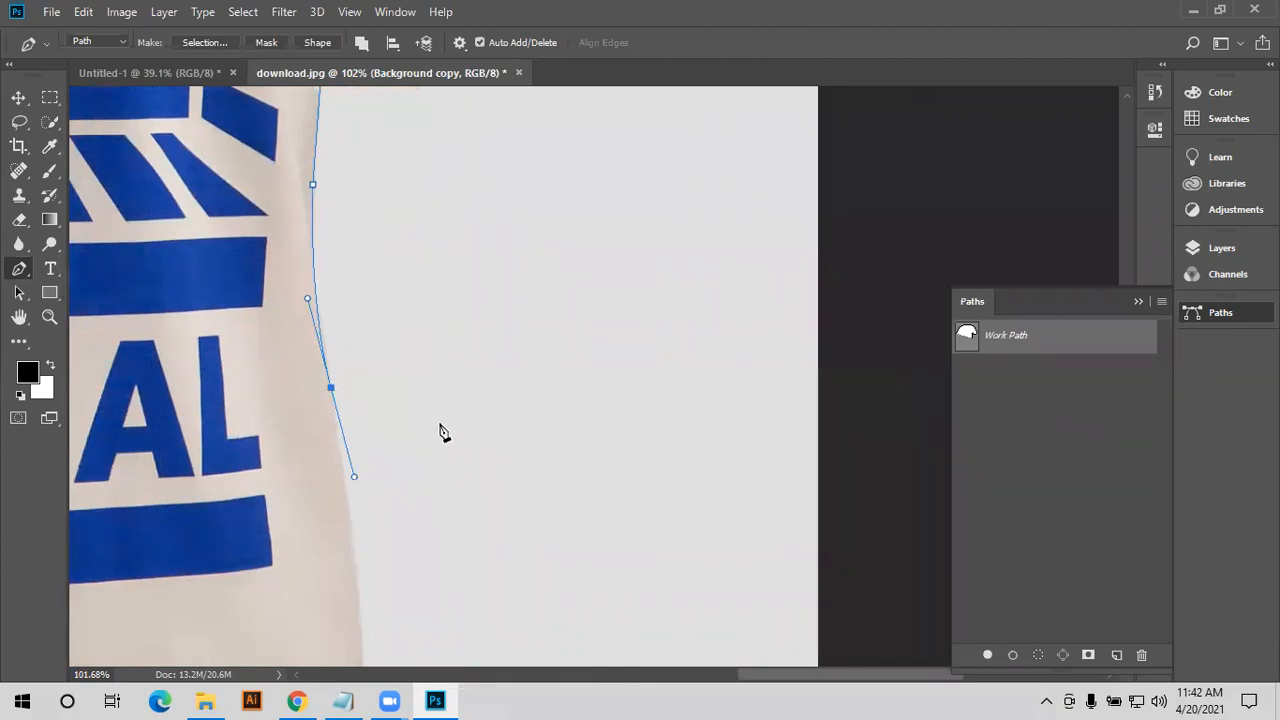
scroll(360, 437, "down", 4)
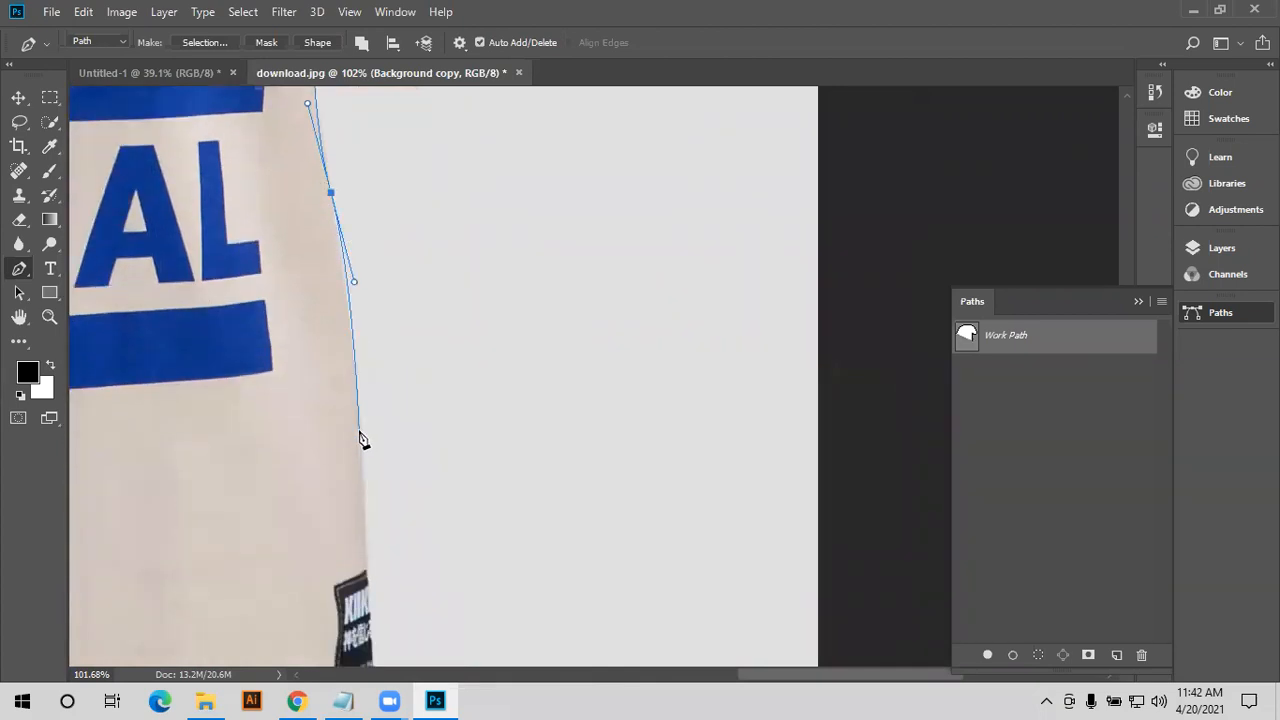
- Shorten the last anchor's outgoing handle along the shirt's right-hand side edge and add a curved segment to just above the black label
scroll(353, 258, "up", 3)
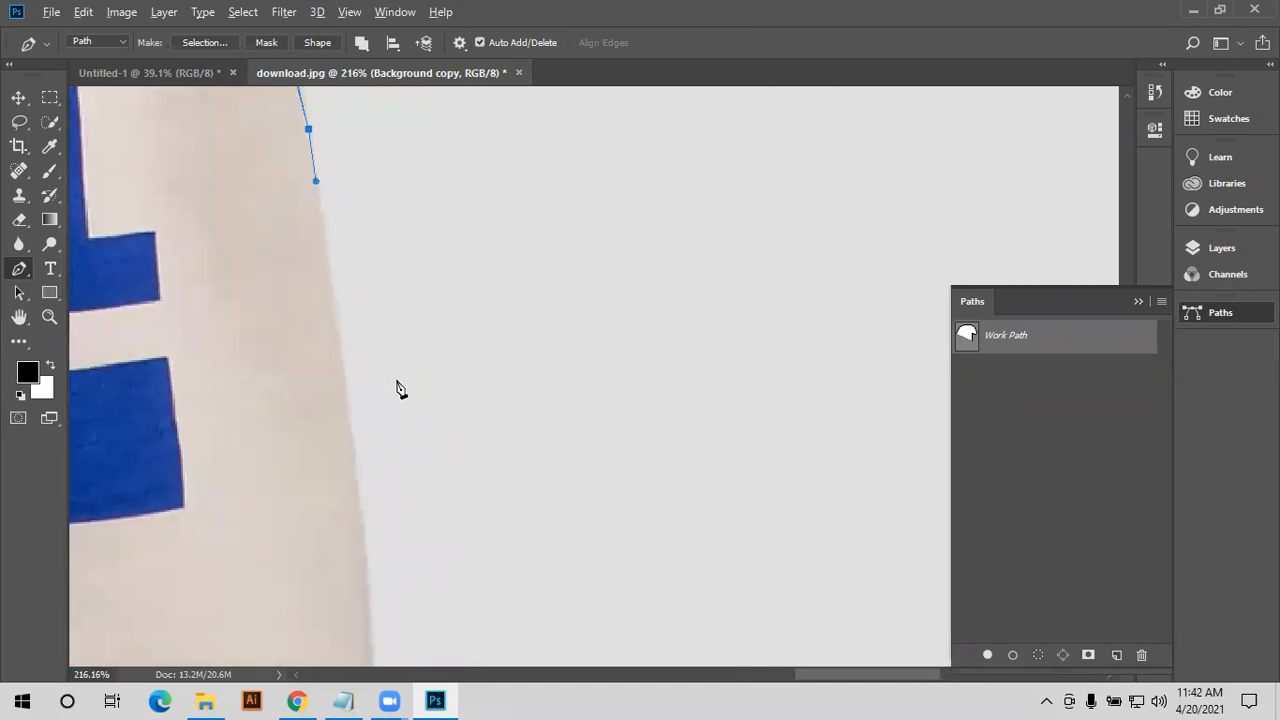
scroll(396, 389, "down", 3)
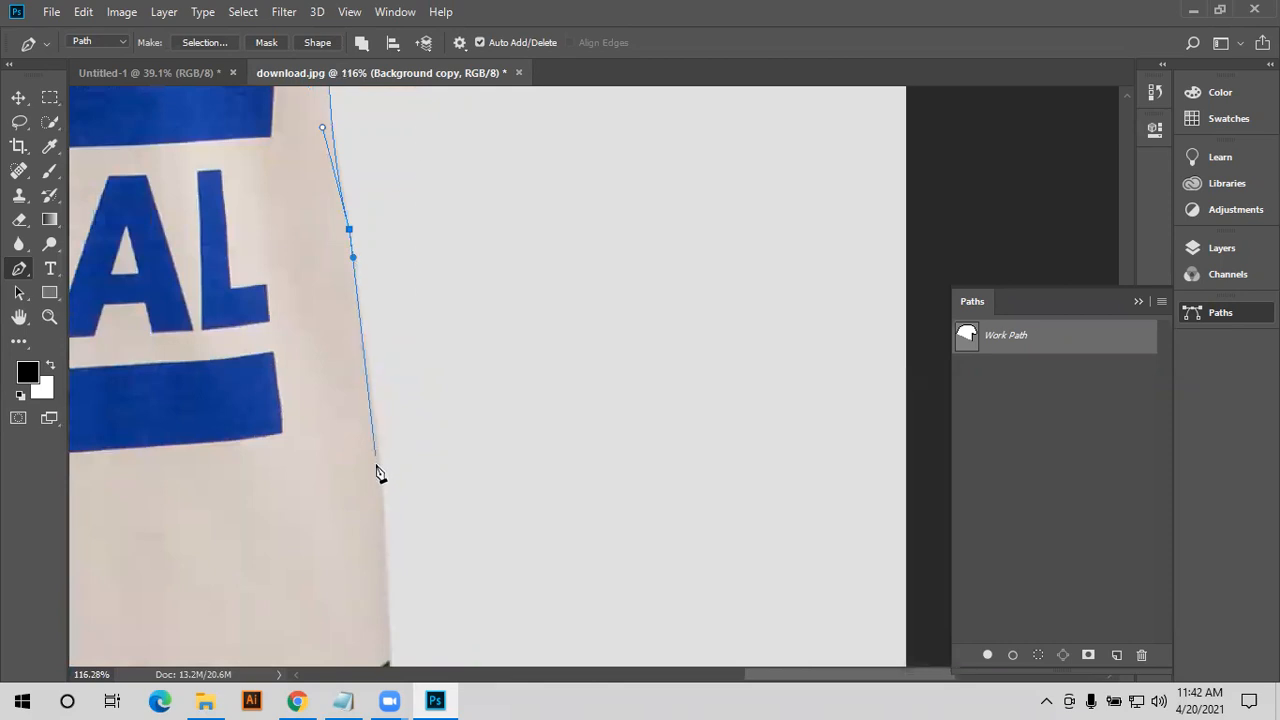
scroll(400, 476, "down", 3)
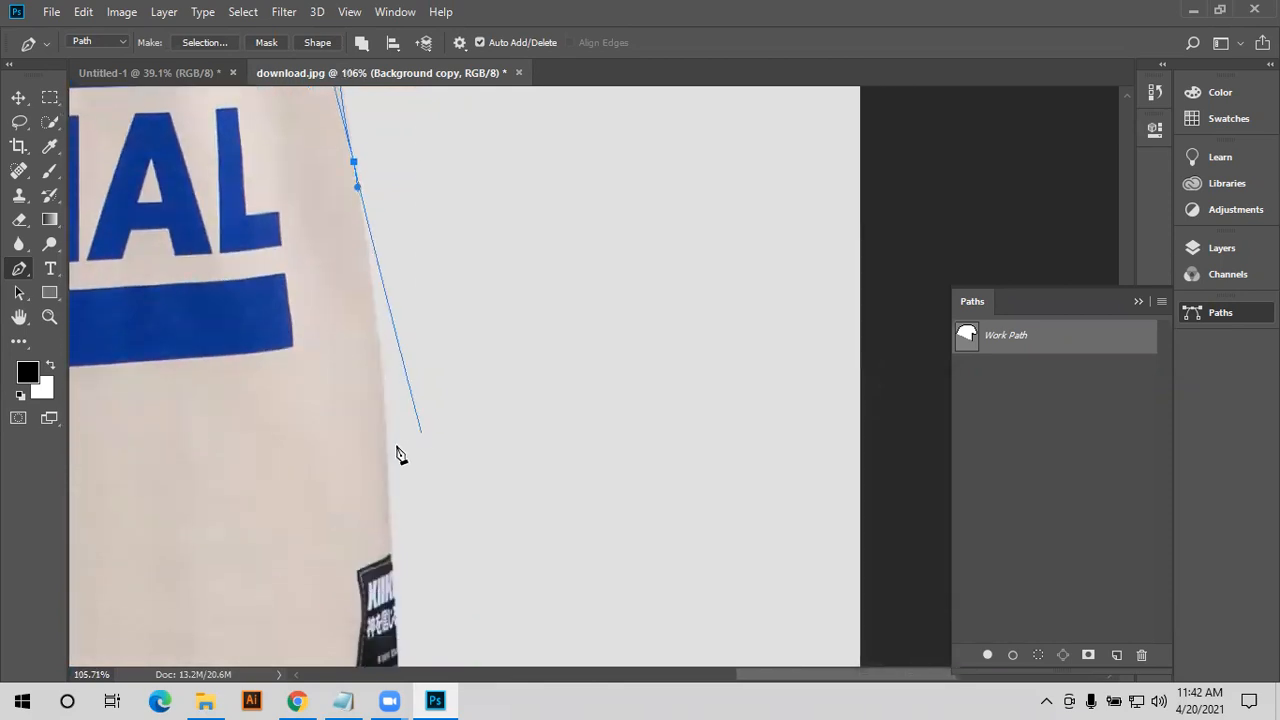
left_click_drag(385, 449, 379, 490)
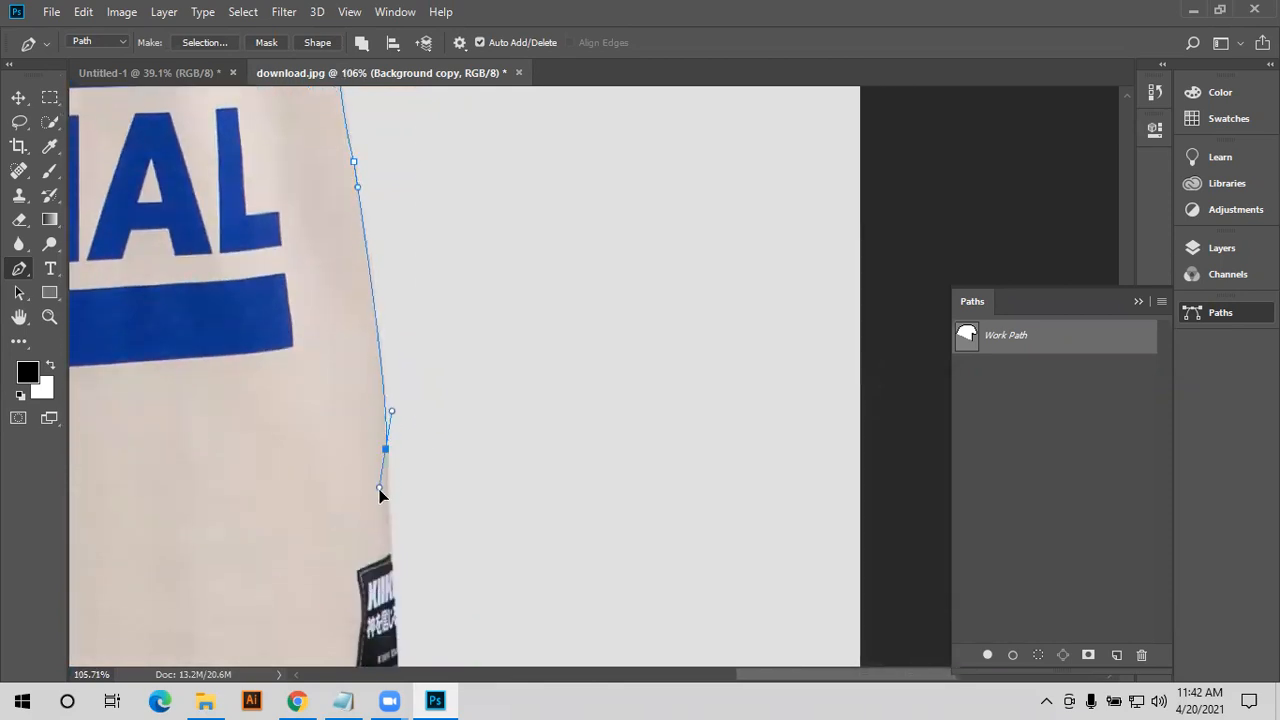
- Turn the outgoing handle above the black label down along the side edge and add a curved segment to just below the label
scroll(356, 462, "down", 3)
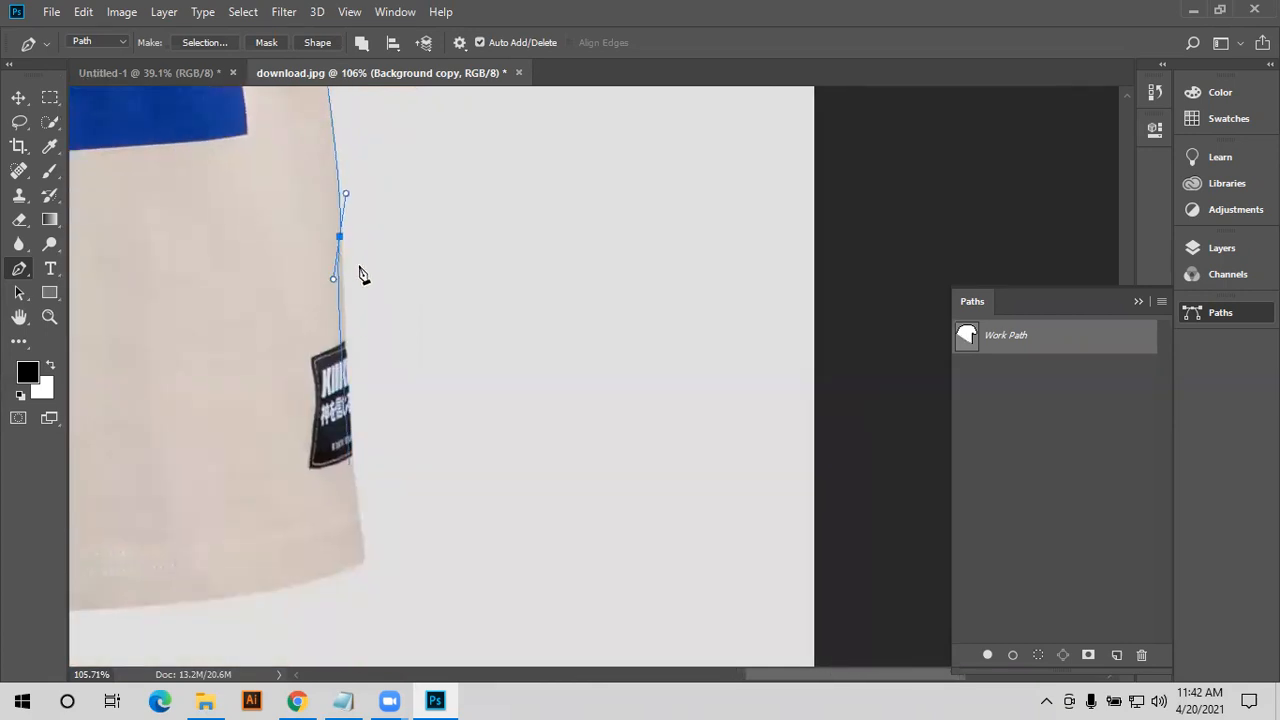
scroll(322, 298, "up", 2)
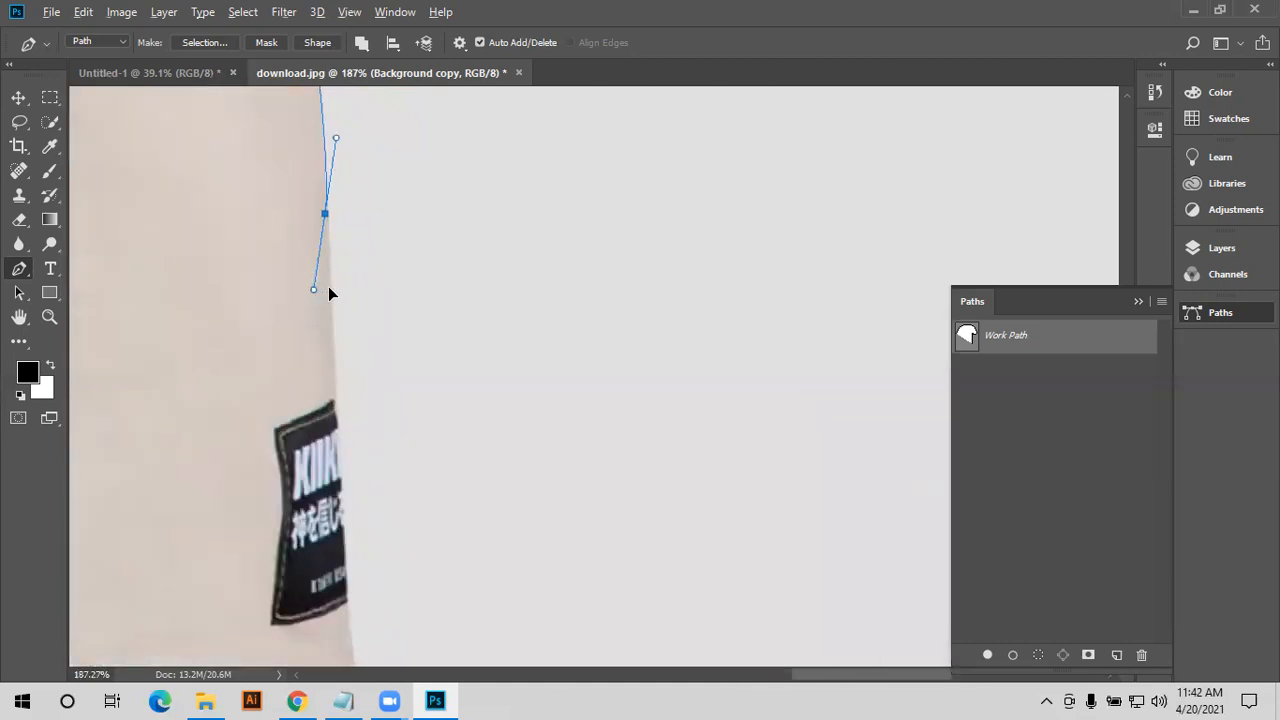
left_click(331, 288)
scroll(360, 476, "down", 3)
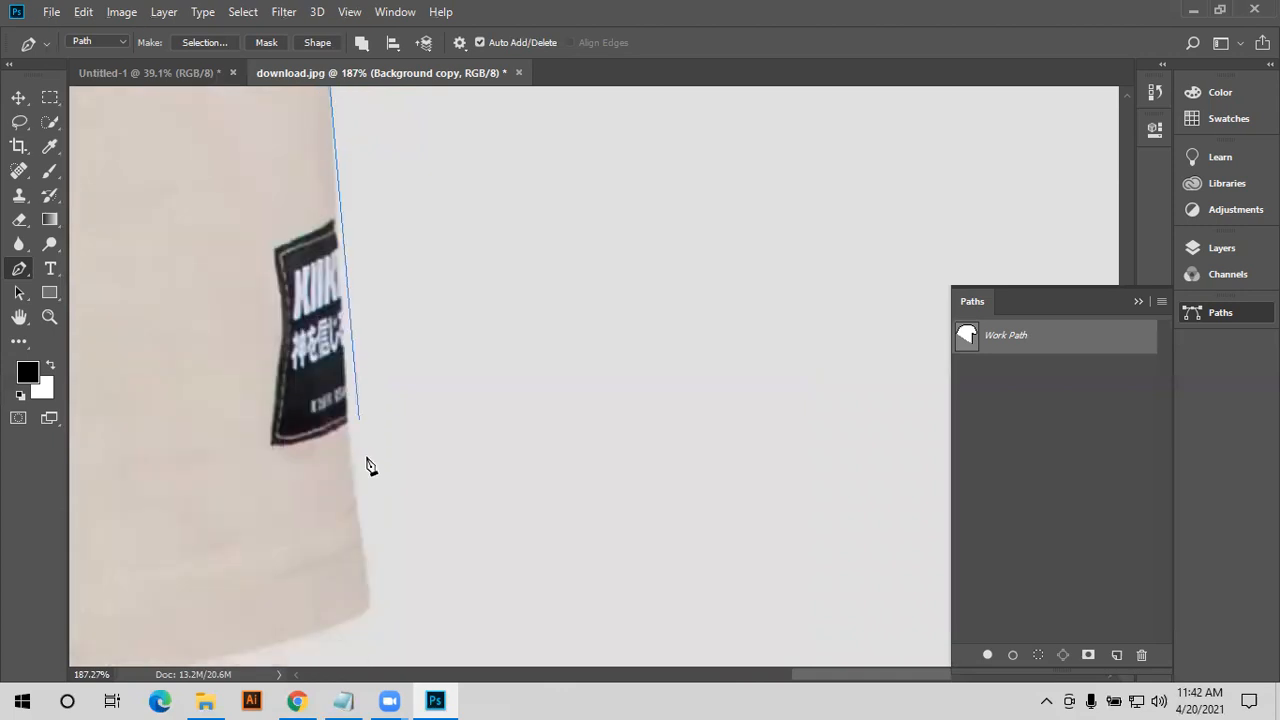
scroll(358, 488, "down", 2)
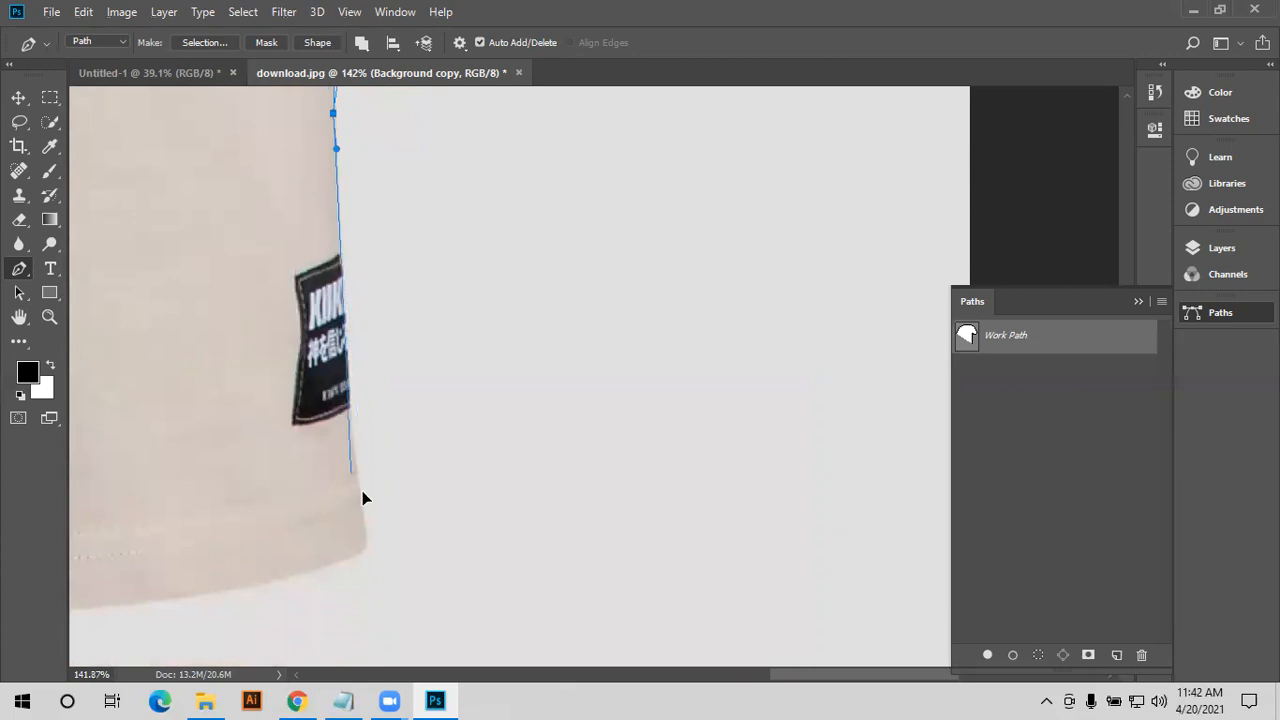
left_click_drag(357, 464, 362, 490)
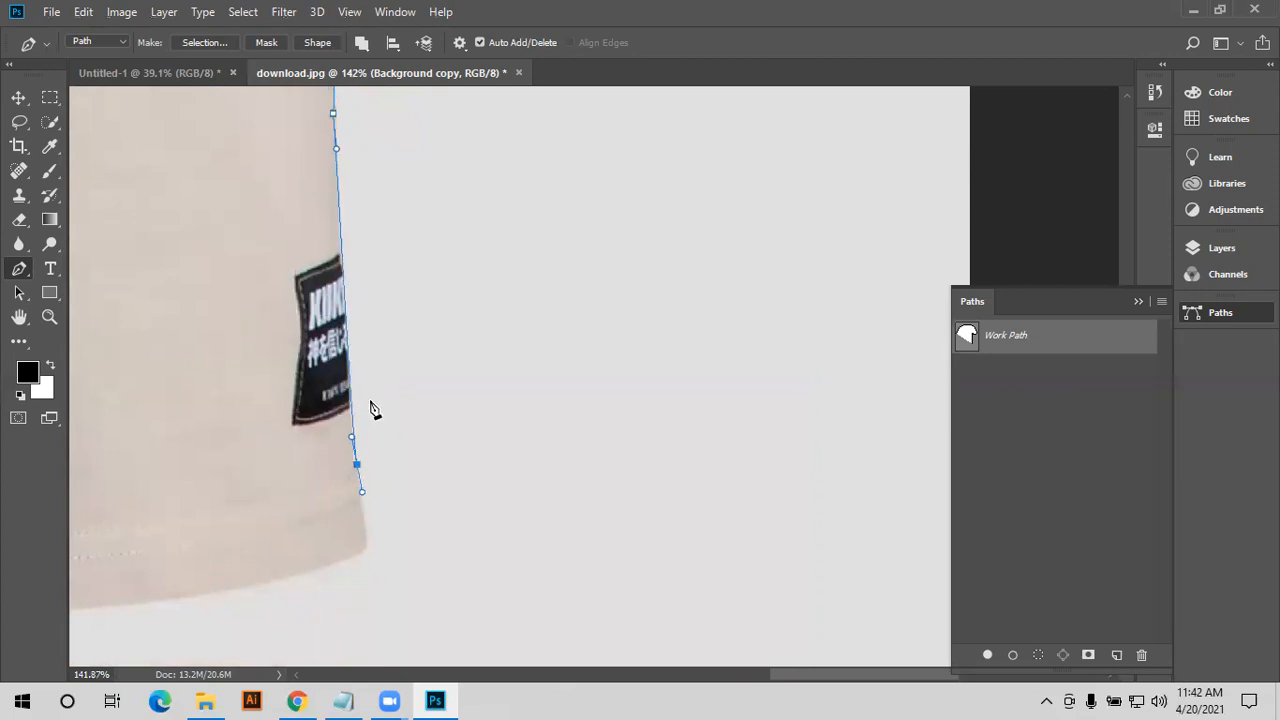
- Extend the path to the right-hand corner of the hem with an anchor without handles
scroll(358, 372, "down", 3)
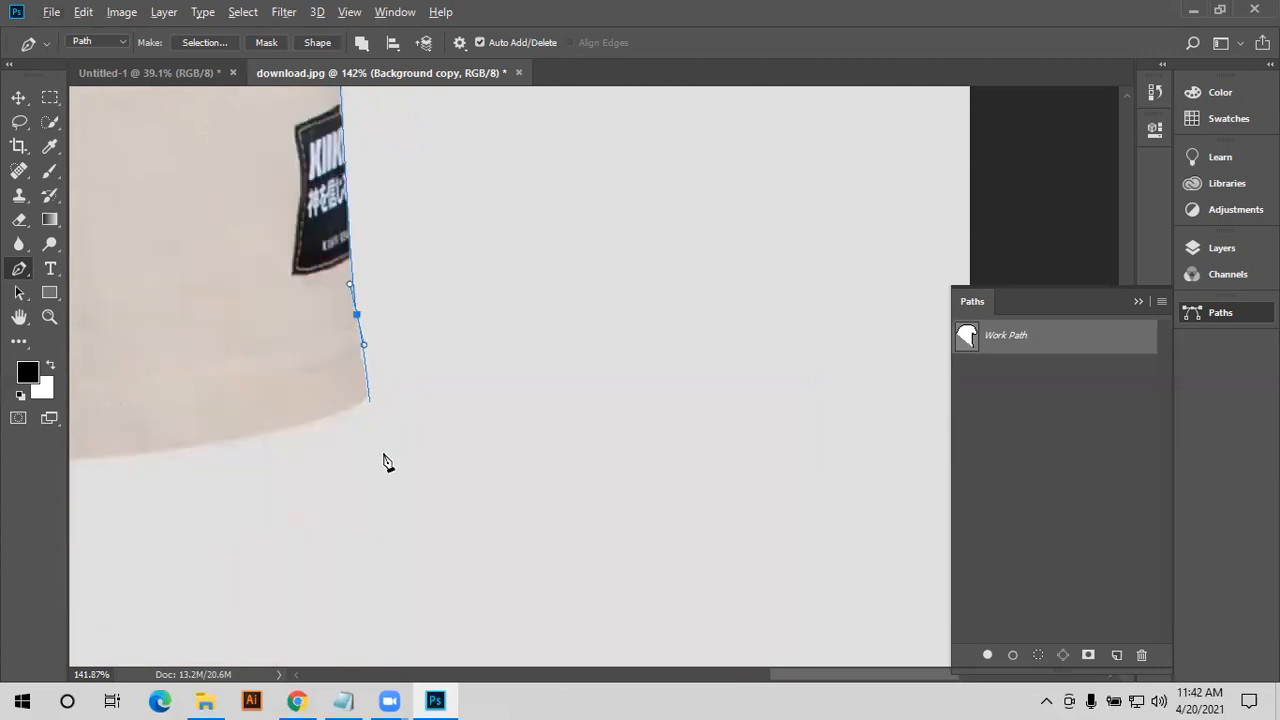
scroll(383, 455, "up", 10)
scroll(390, 431, "down", 1)
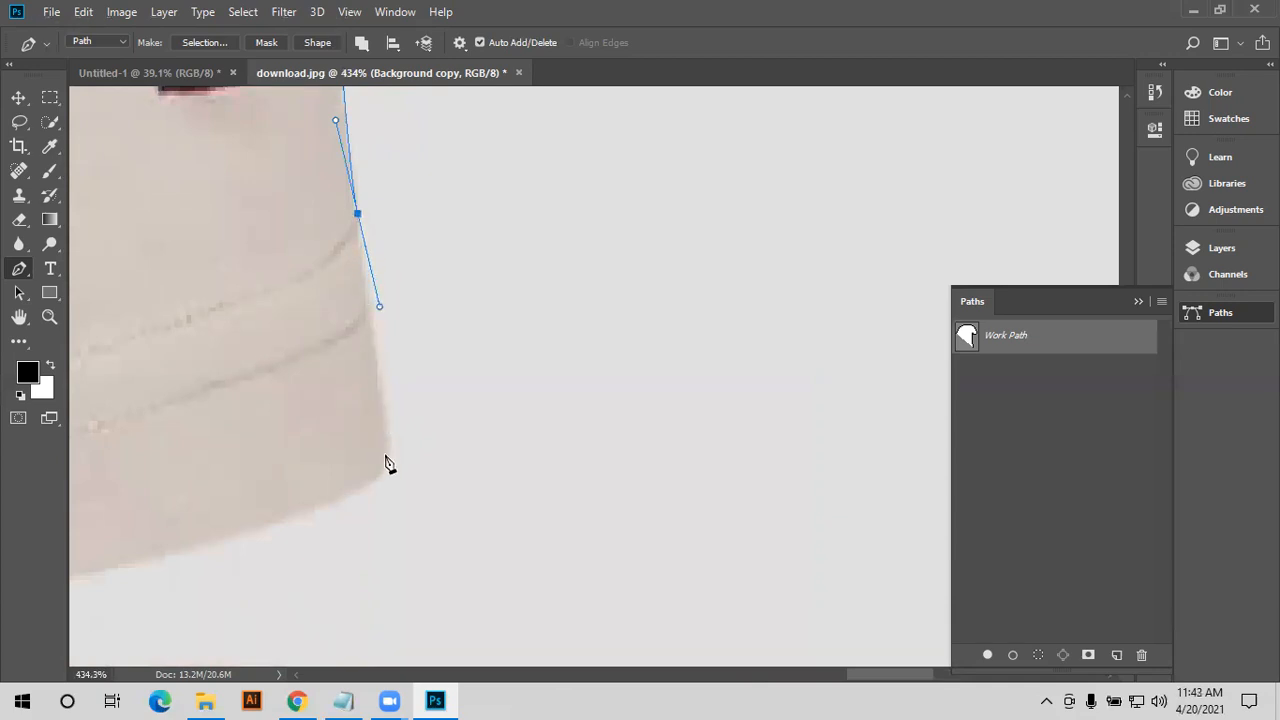
key("space")
- Add a curved segment from the right-hand hem corner along the hem and adjust its incoming handle to the rounded edge
key("space")
left_click_drag(544, 347, 640, 334)
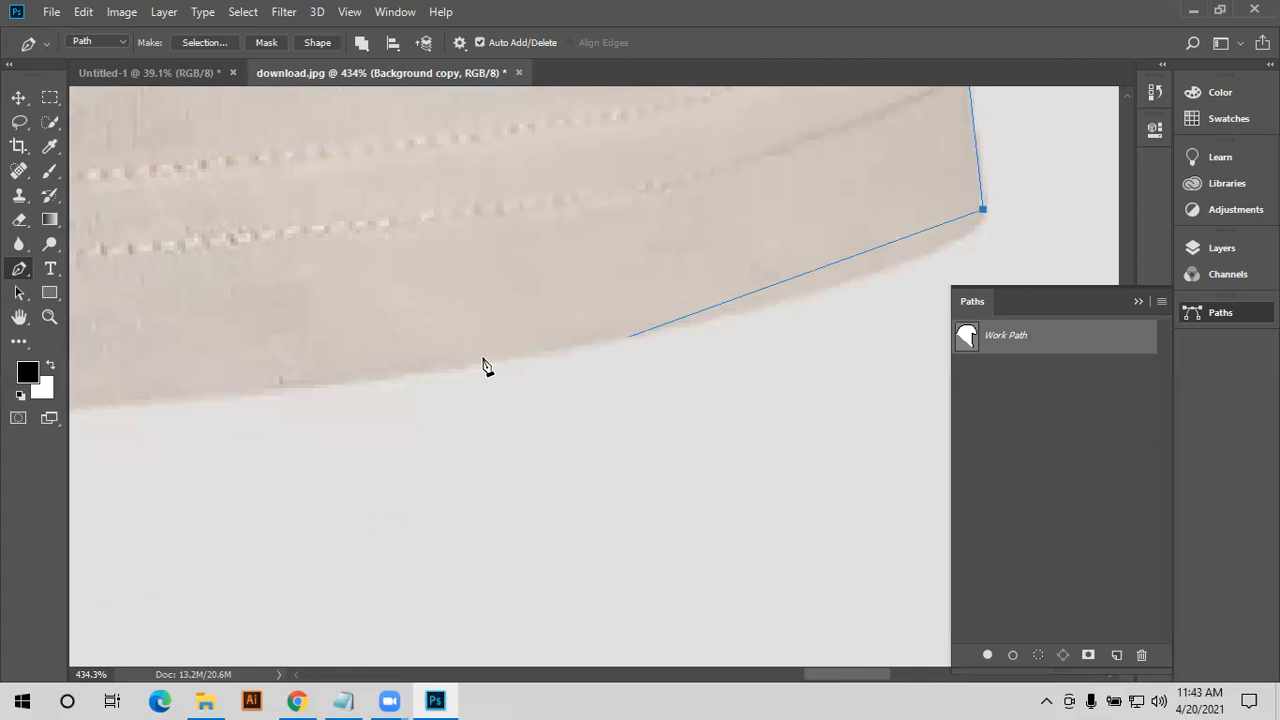
left_click_drag(466, 362, 242, 449)
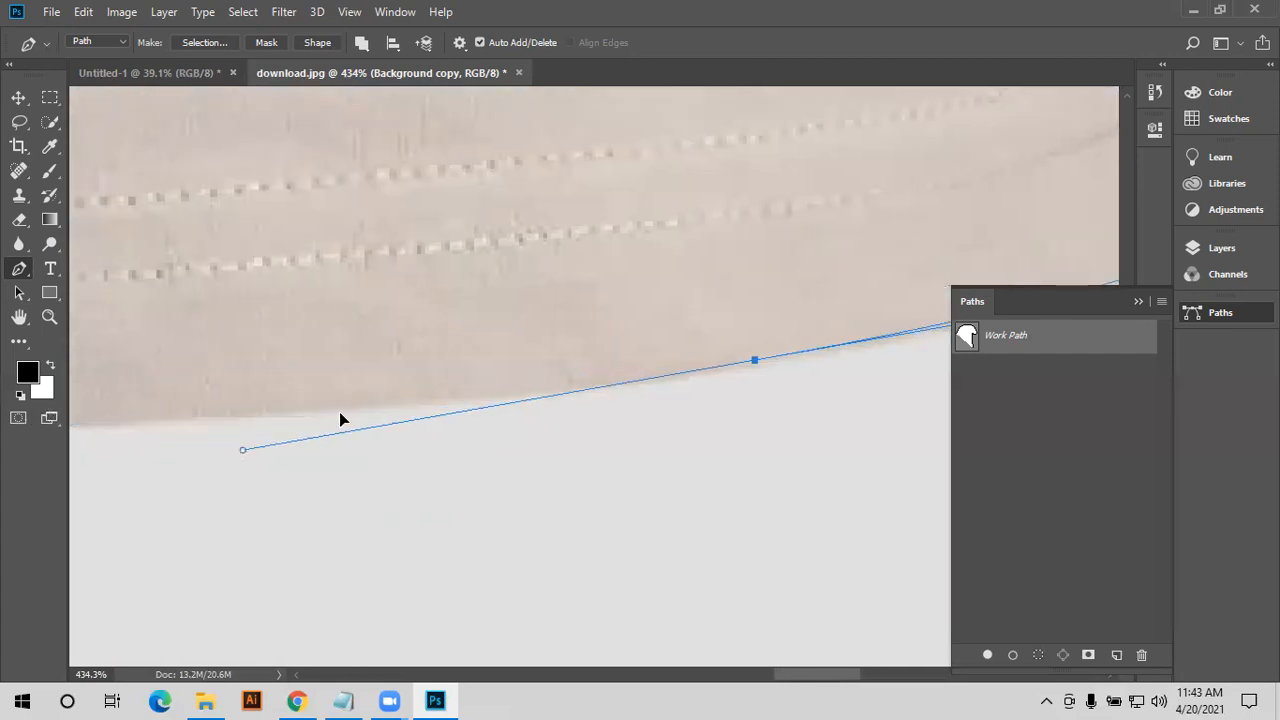
scroll(434, 400, "down", 3)
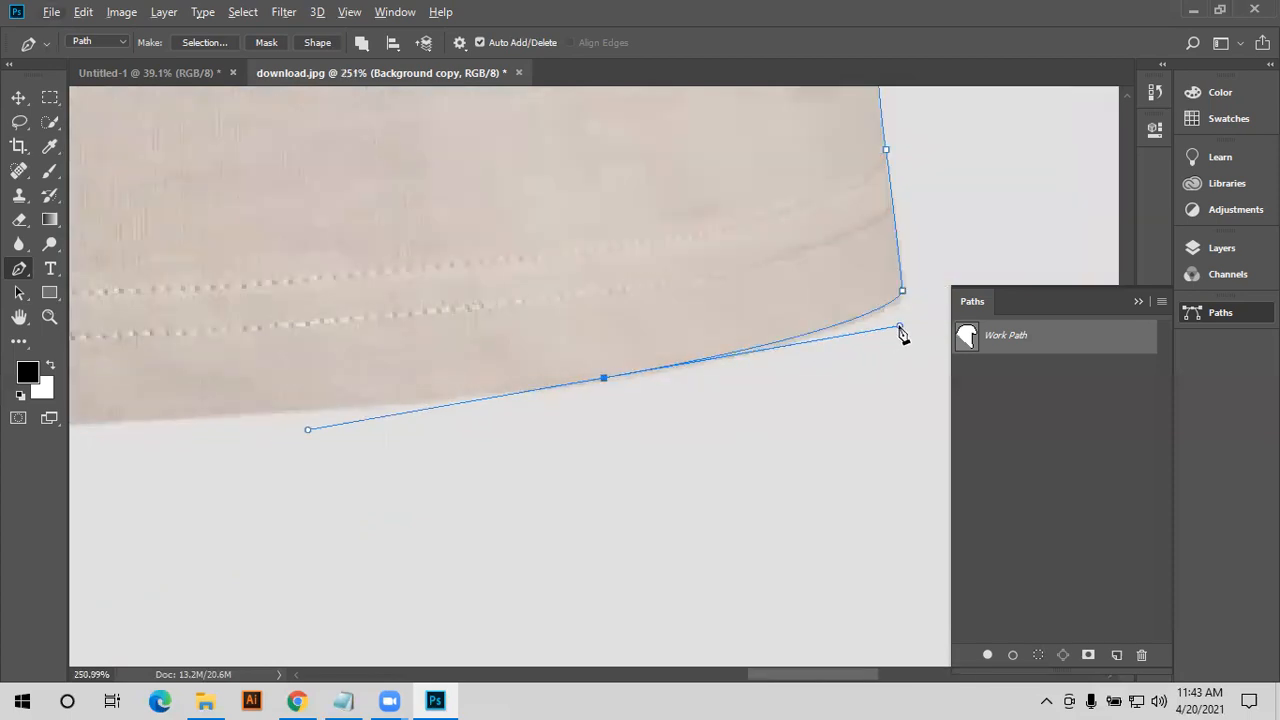
left_click_drag(899, 327, 922, 321)
- Shorten the outgoing handle of the curved hem anchor and align it with the shirt's bottom edge
left_click_drag(546, 414, 706, 349)
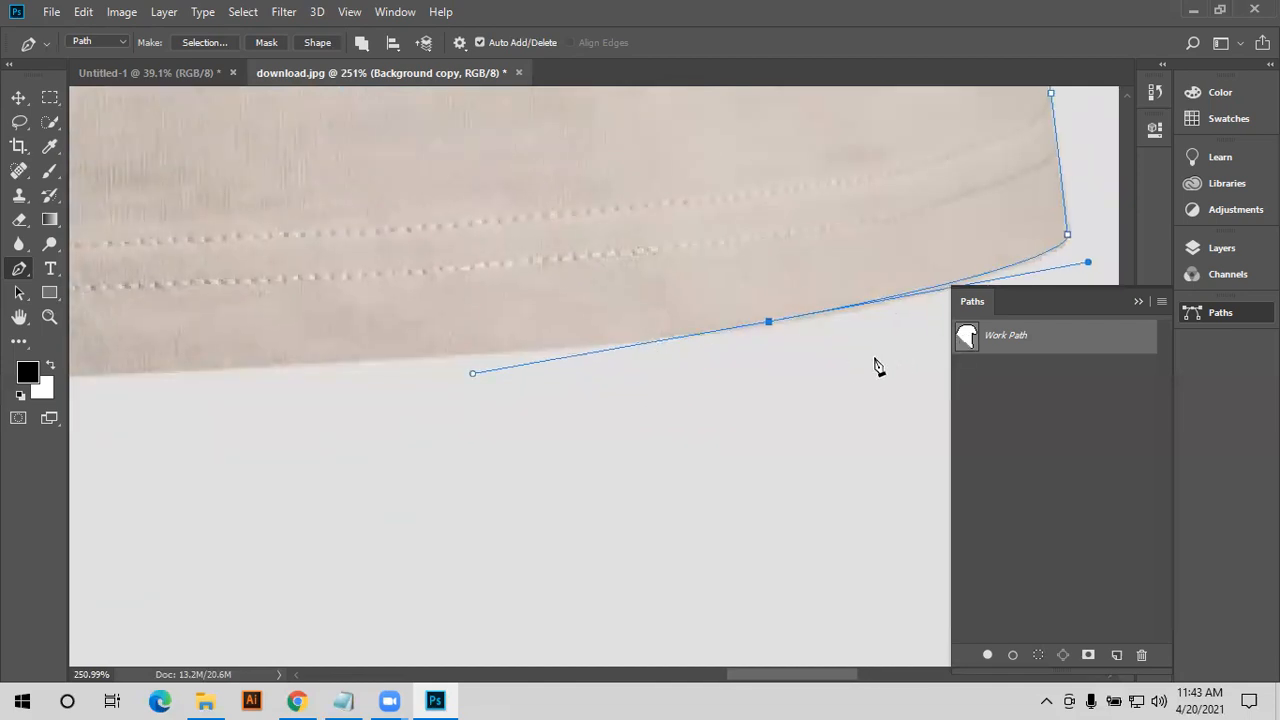
left_click_drag(489, 434, 638, 392)
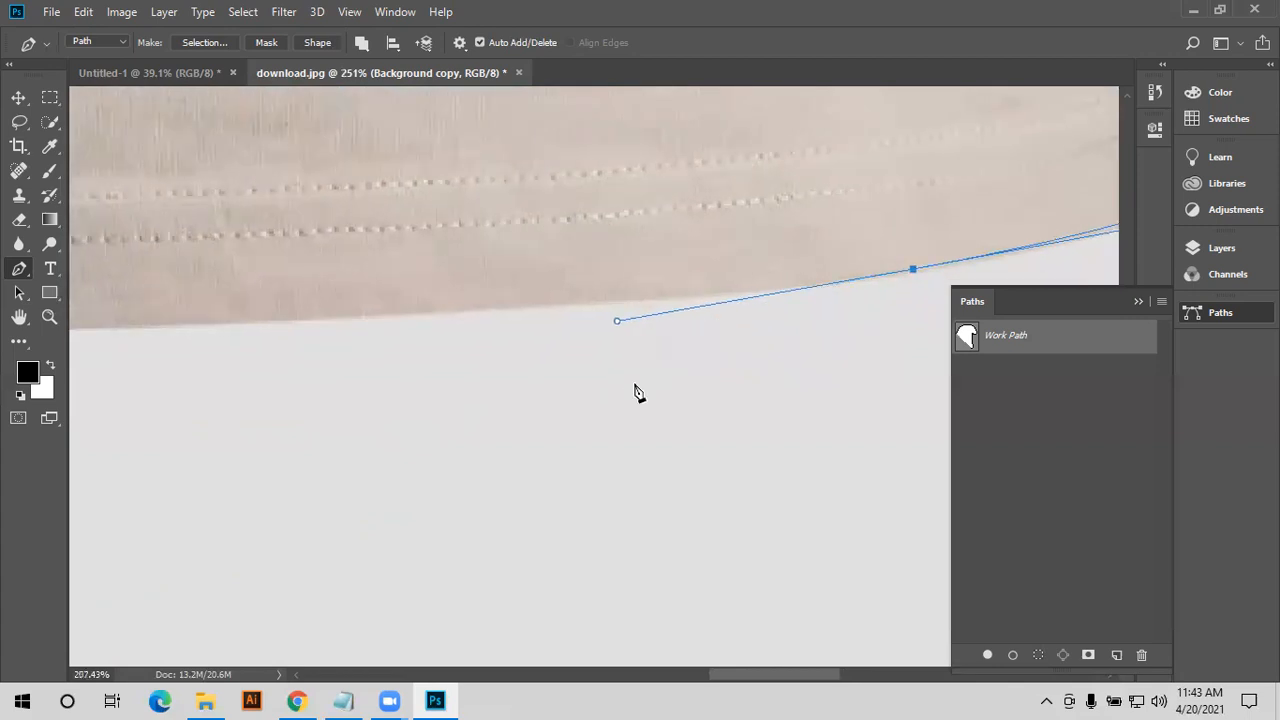
scroll(634, 385, "down", 5)
left_click(463, 345)
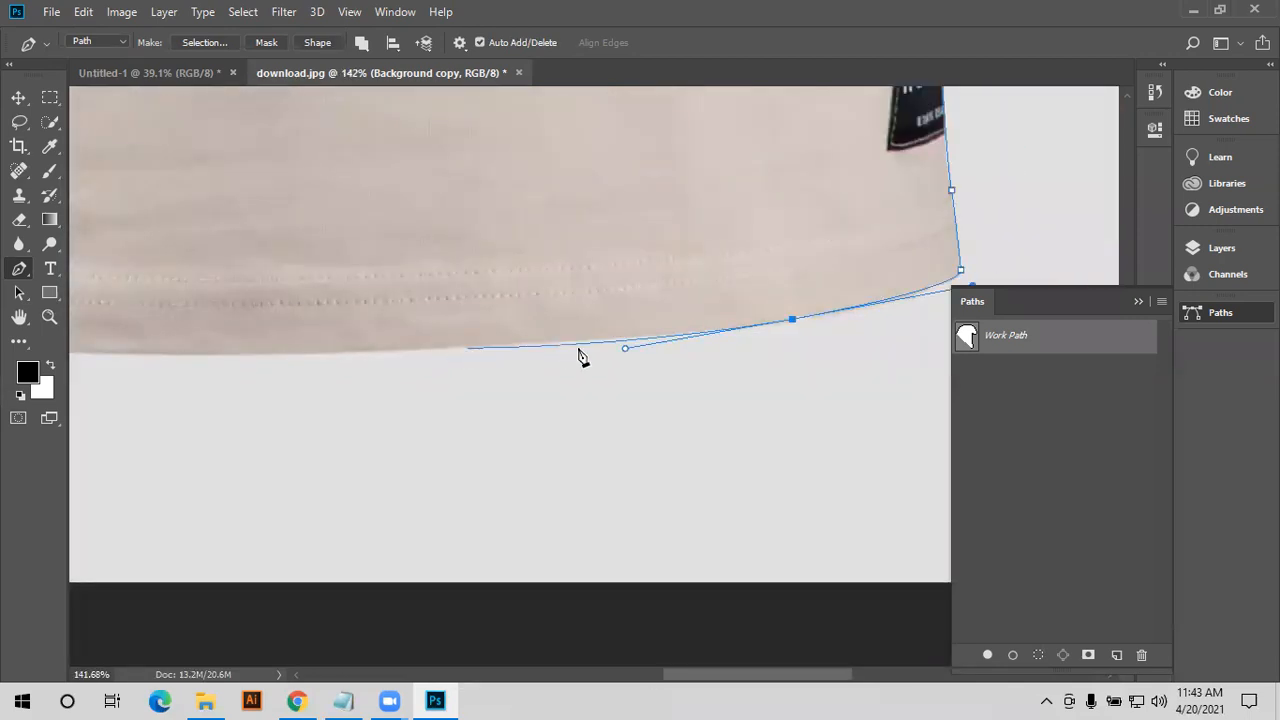
left_click(622, 350)
key("ctrl+z")
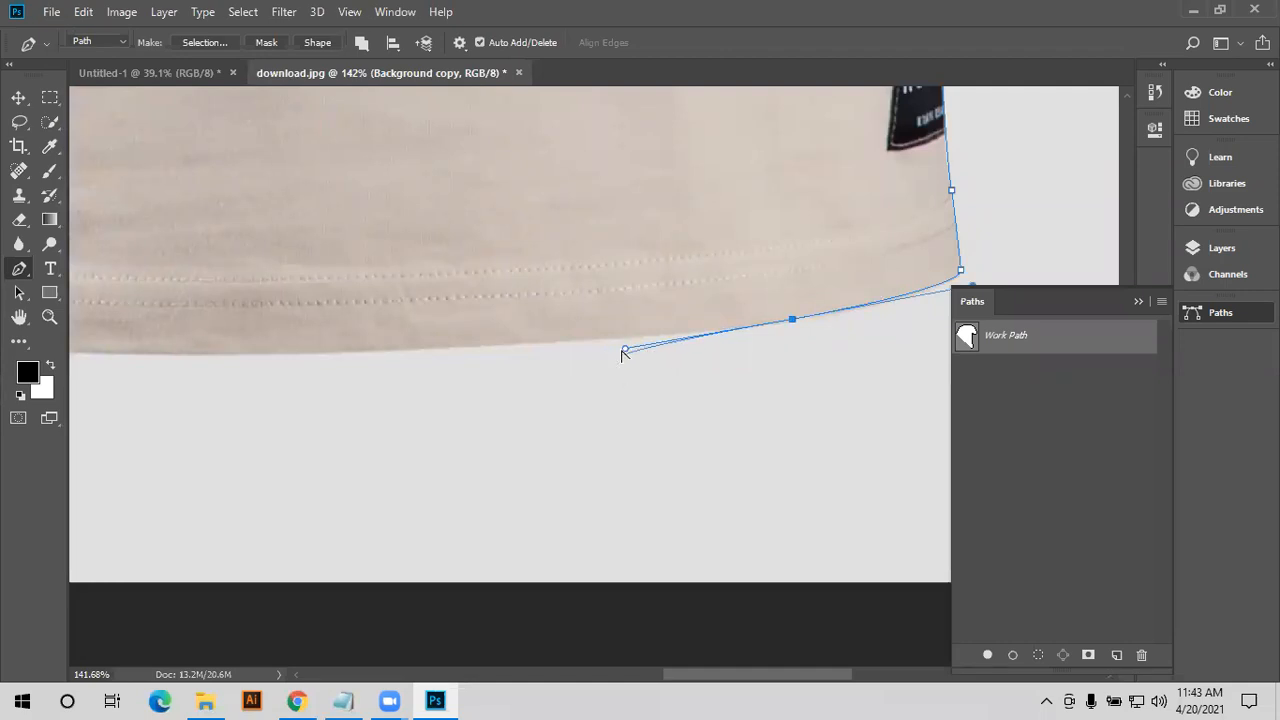
left_click_drag(657, 338, 671, 334)
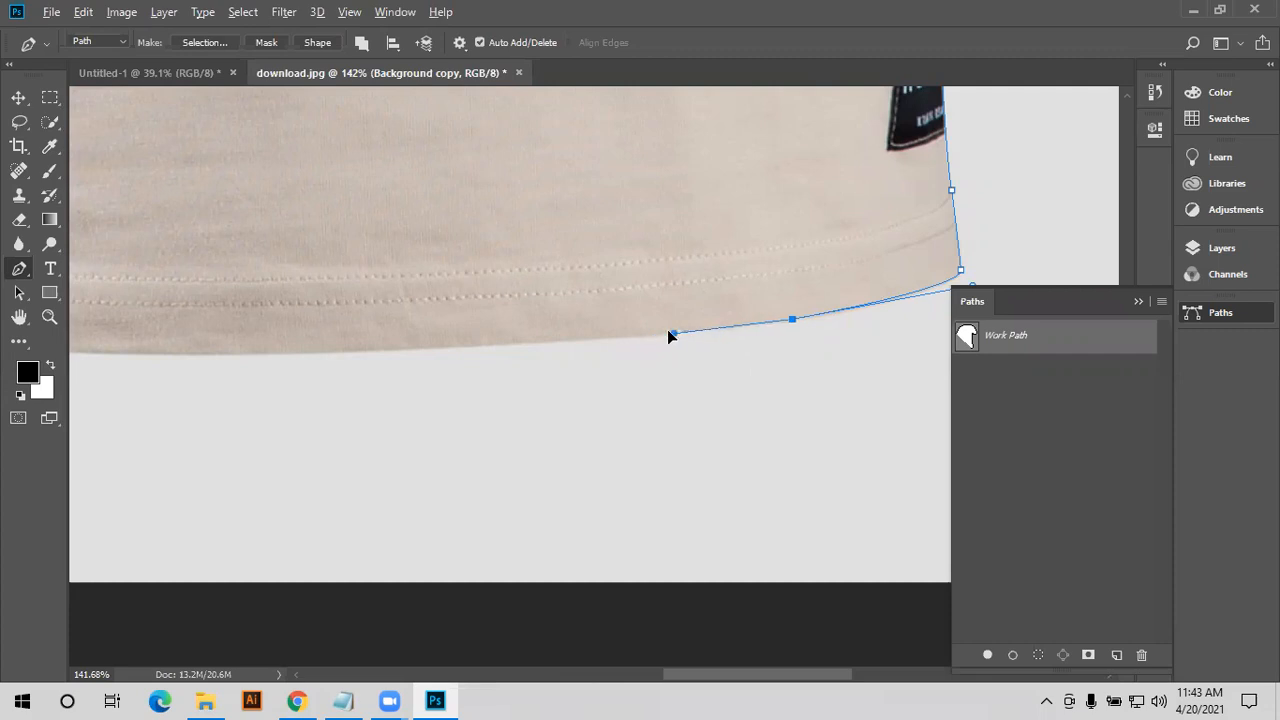
- Continue the path along the hem with an anchor without handles and a long curved segment ending near the left-hand corner
left_click(476, 347)
left_click_drag(301, 374, 476, 373)
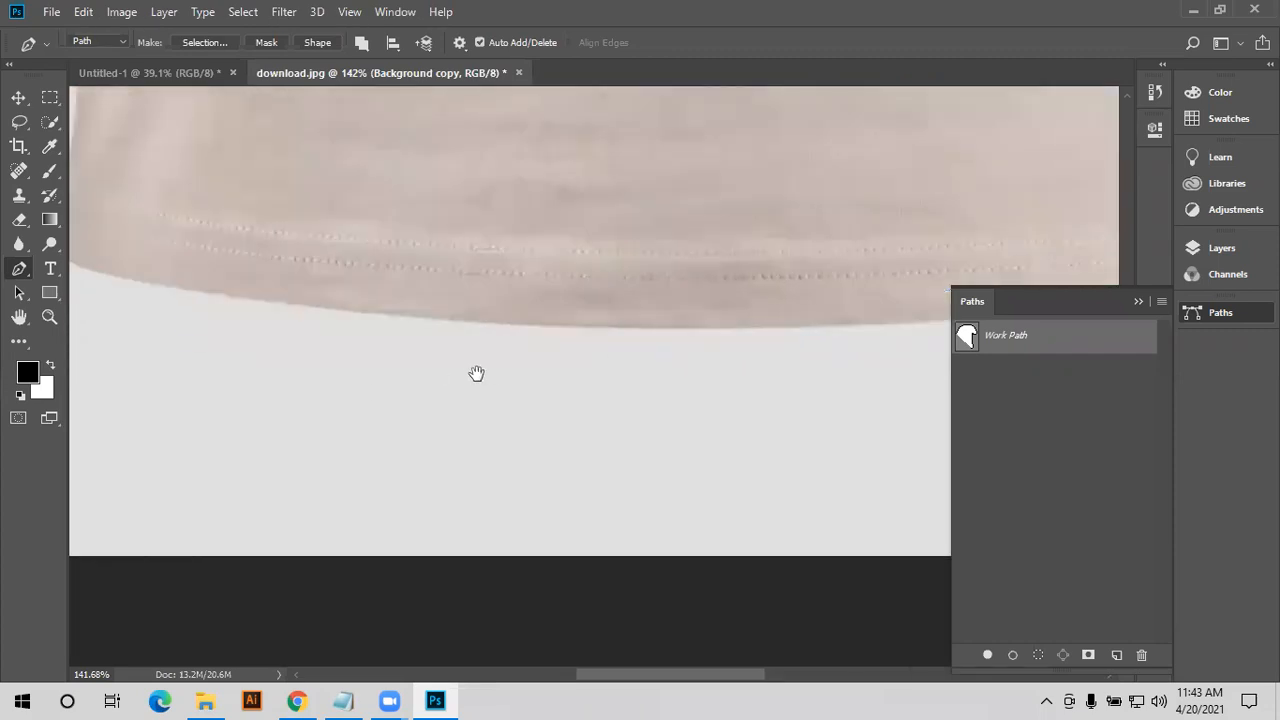
scroll(479, 375, "down", 5)
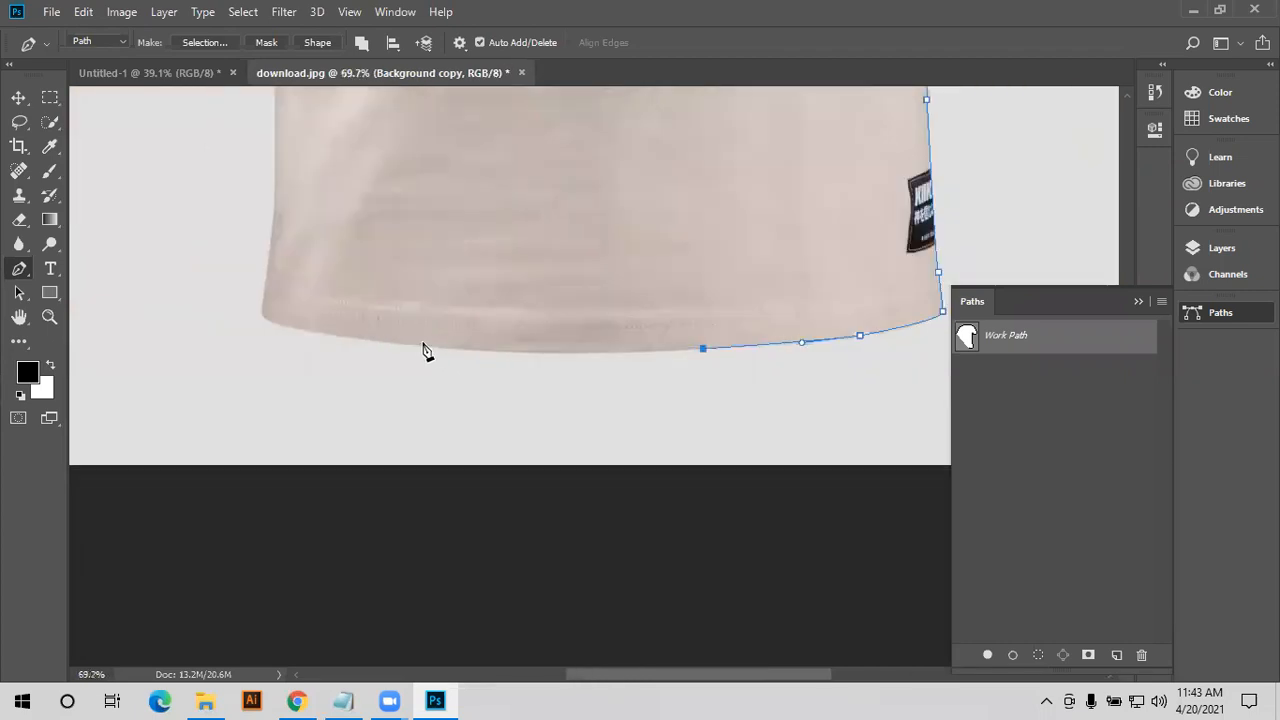
left_click_drag(320, 332, 137, 304)
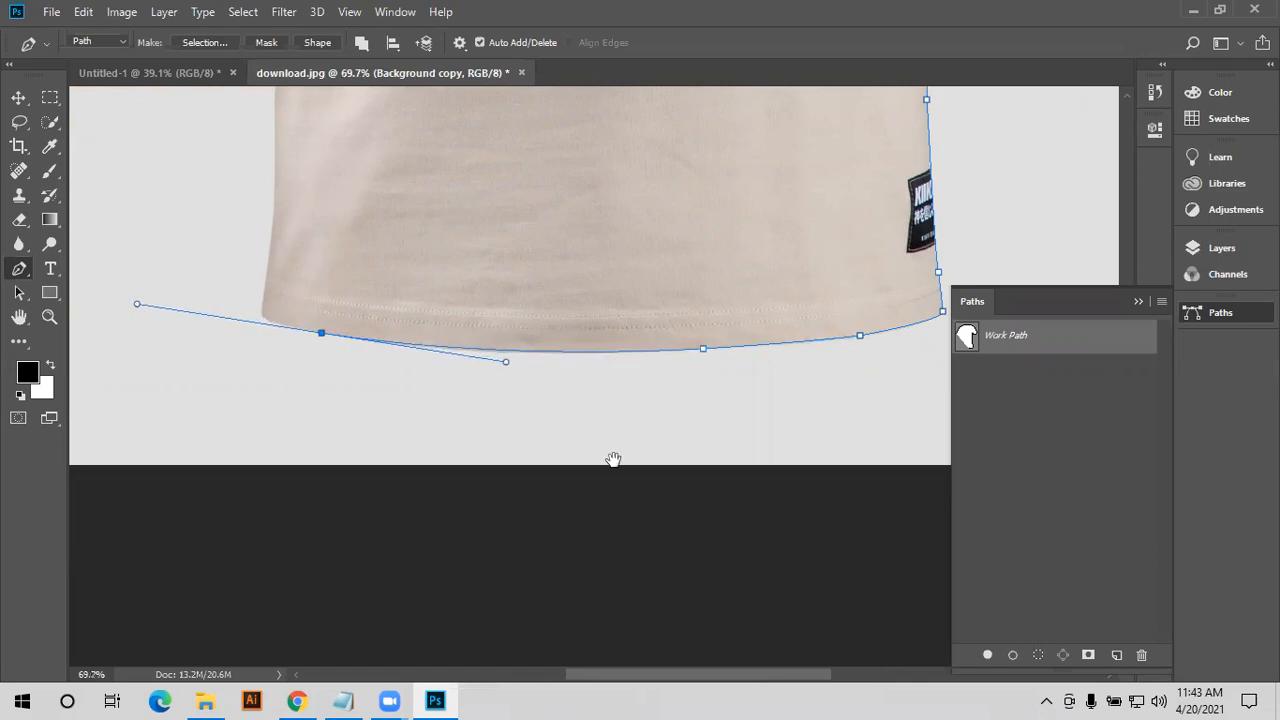
- Continue the Pen tool path along the shirt's bottom hem and around its left corner
left_click_drag(364, 339, 613, 459)
left_click_drag(386, 424, 472, 434)
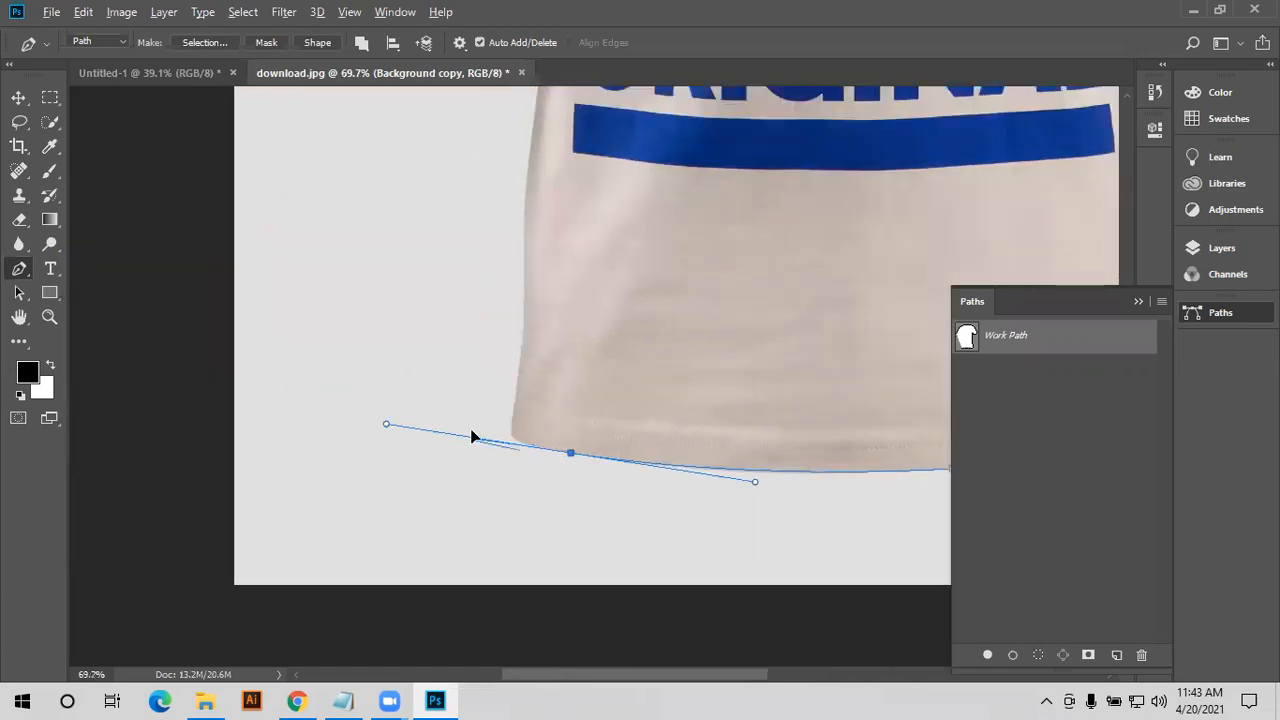
left_click(546, 442)
left_click(505, 432)
left_click_drag(500, 480, 352, 560)
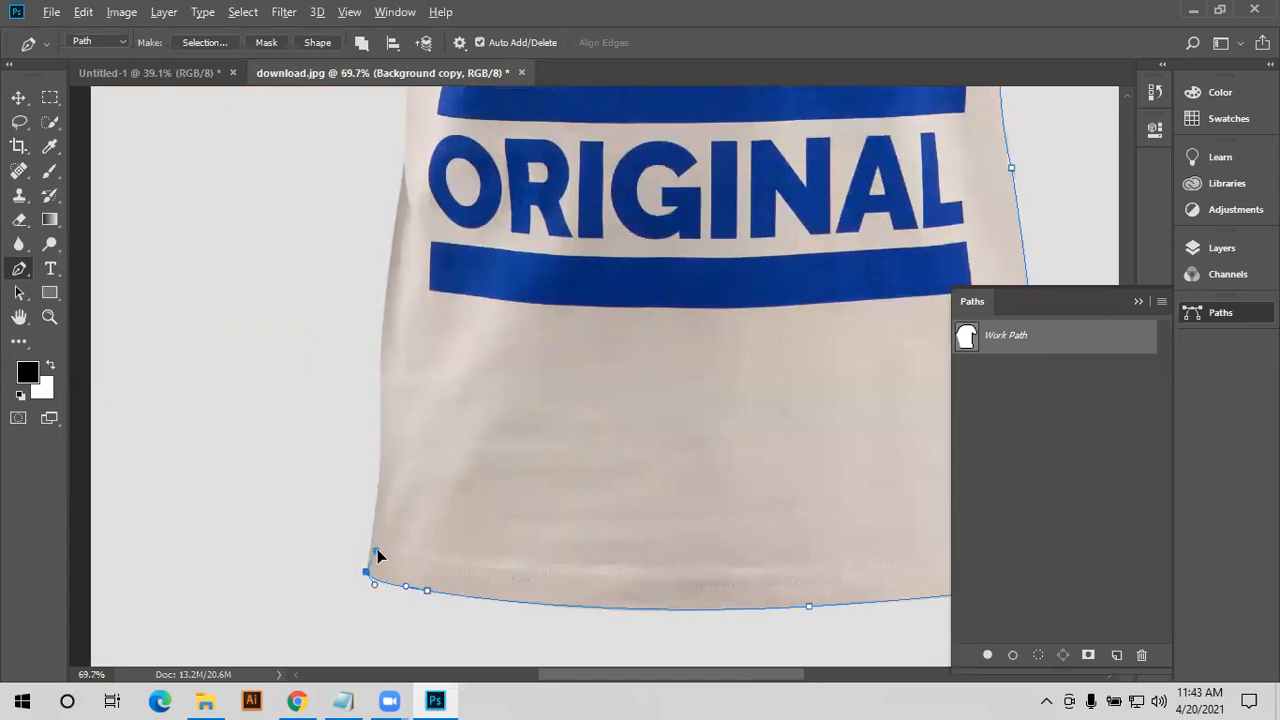
- Trace the shirt's left side edge with the path from the hem corner up to beside the ORIGINAL lettering
left_click(369, 552)
left_click(378, 488)
scroll(458, 509, "up", 3)
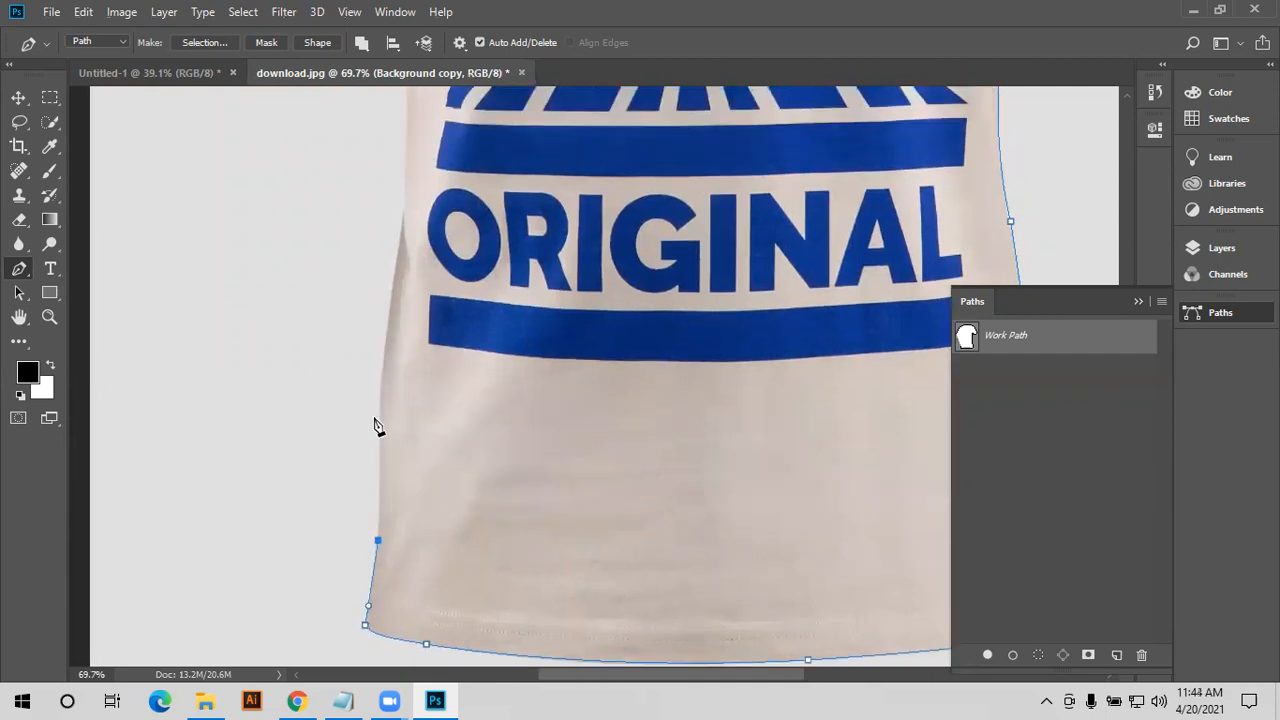
left_click_drag(380, 396, 390, 491)
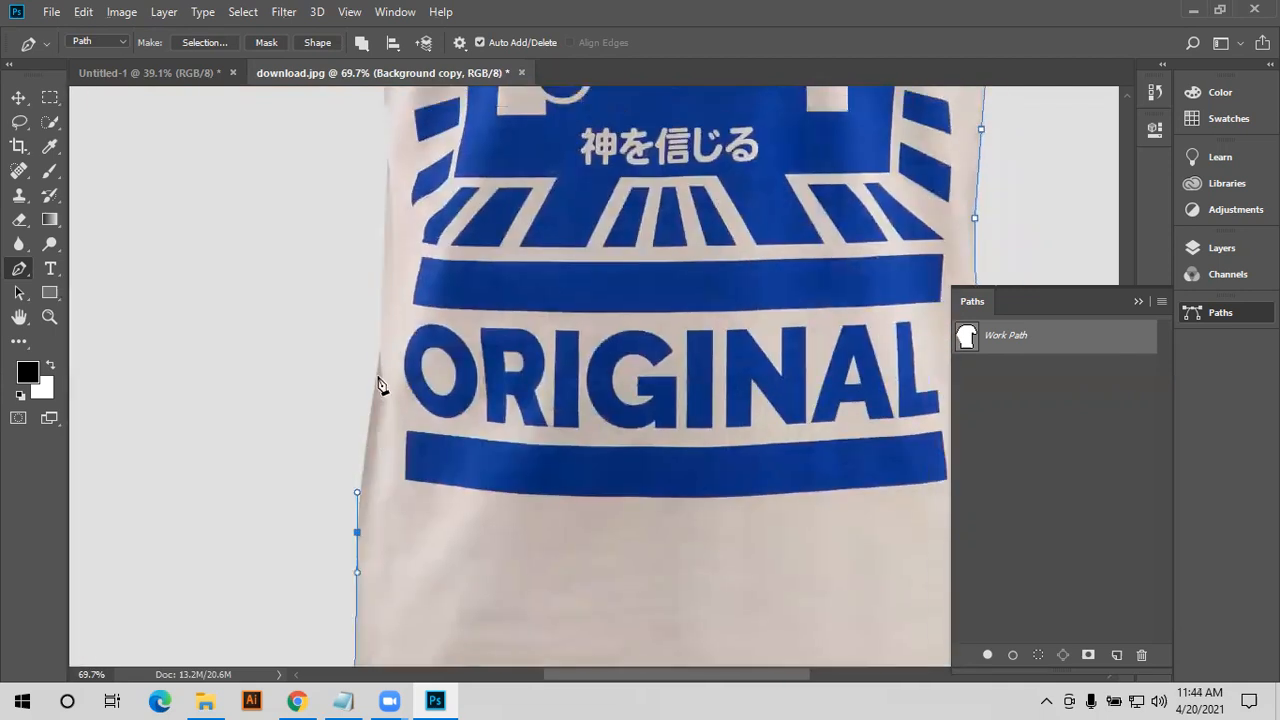
left_click(380, 351)
left_click_drag(409, 335, 457, 478)
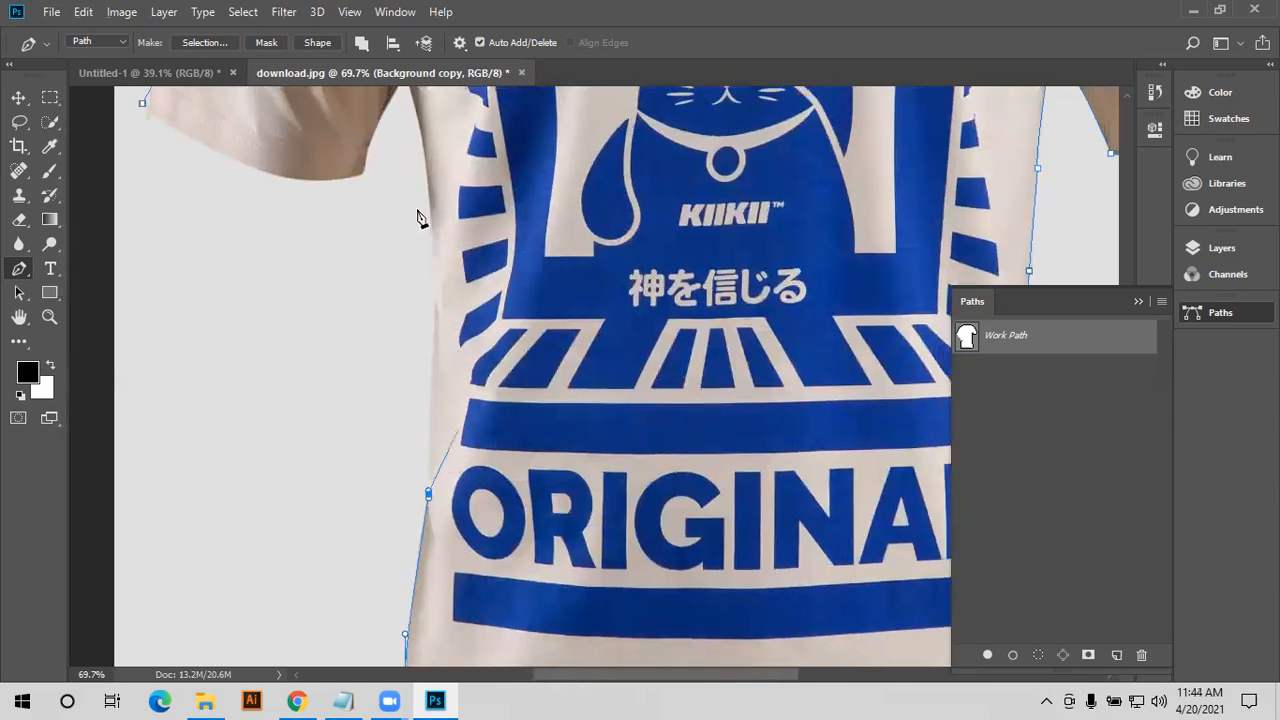
- Extend the curved path up the left side of the shirt to the armpit, fitting the curve to the fabric edge
left_click_drag(422, 140, 405, 112)
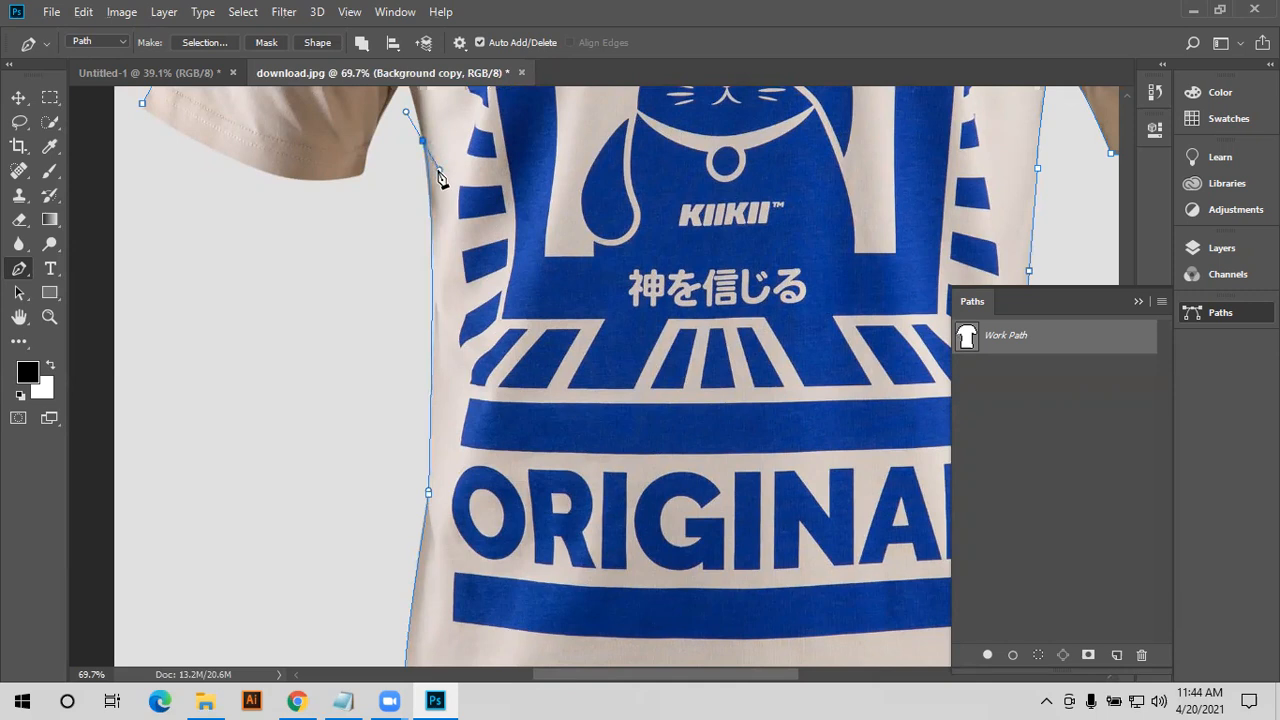
left_click_drag(440, 170, 499, 400)
key("space")
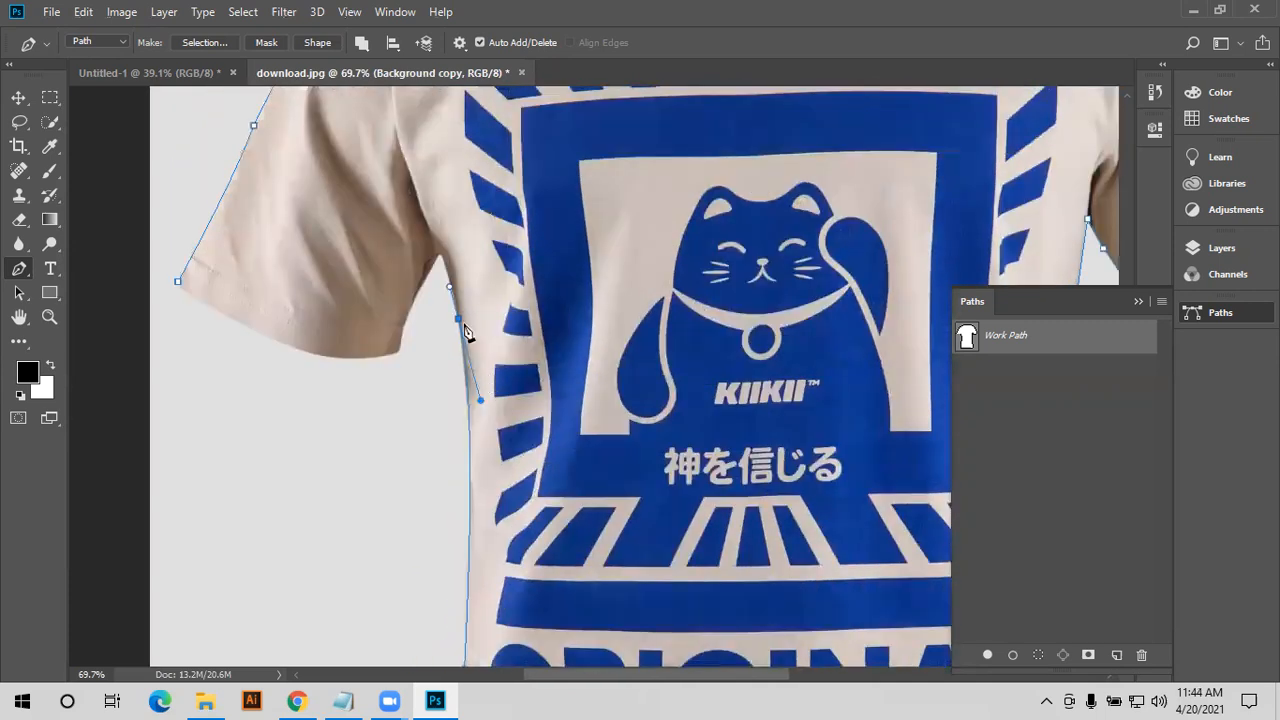
left_click(444, 254)
left_click_drag(432, 245, 434, 232)
key("space")
left_click_drag(591, 295, 715, 313)
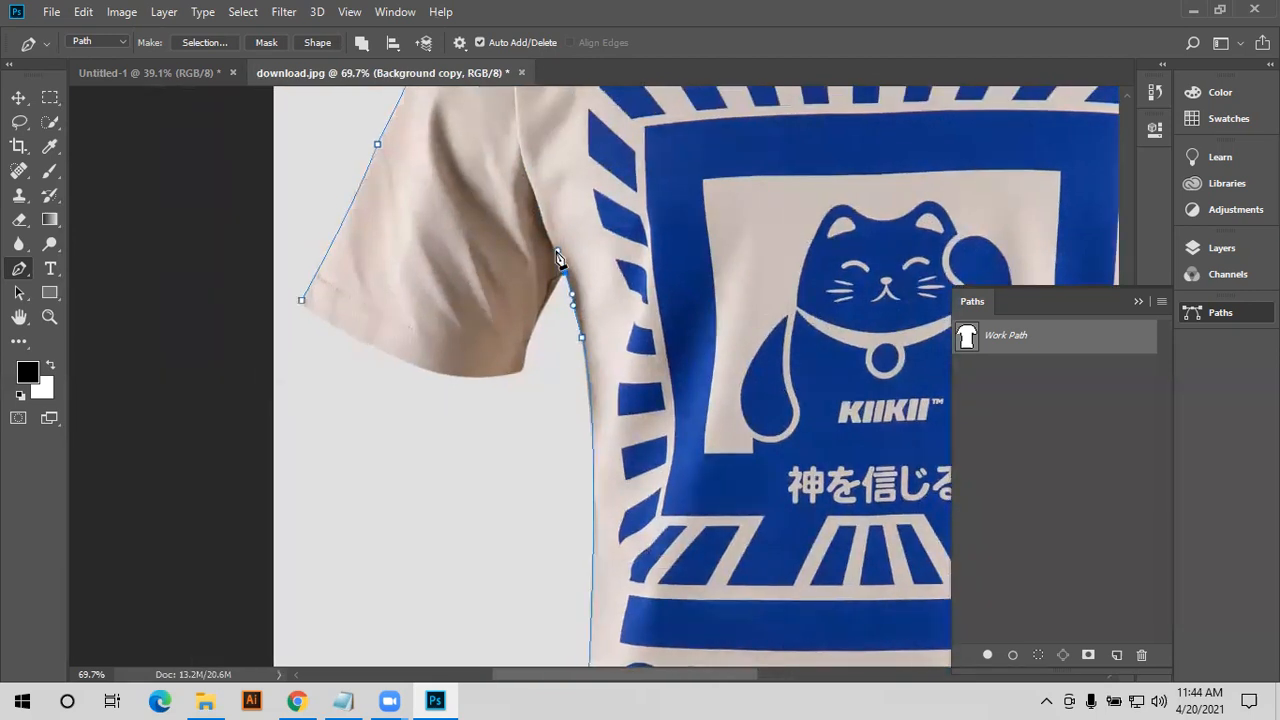
- Trace the left sleeve's inner edge from the armpit down to the sleeve's lower corner
scroll(558, 258, "up", 2)
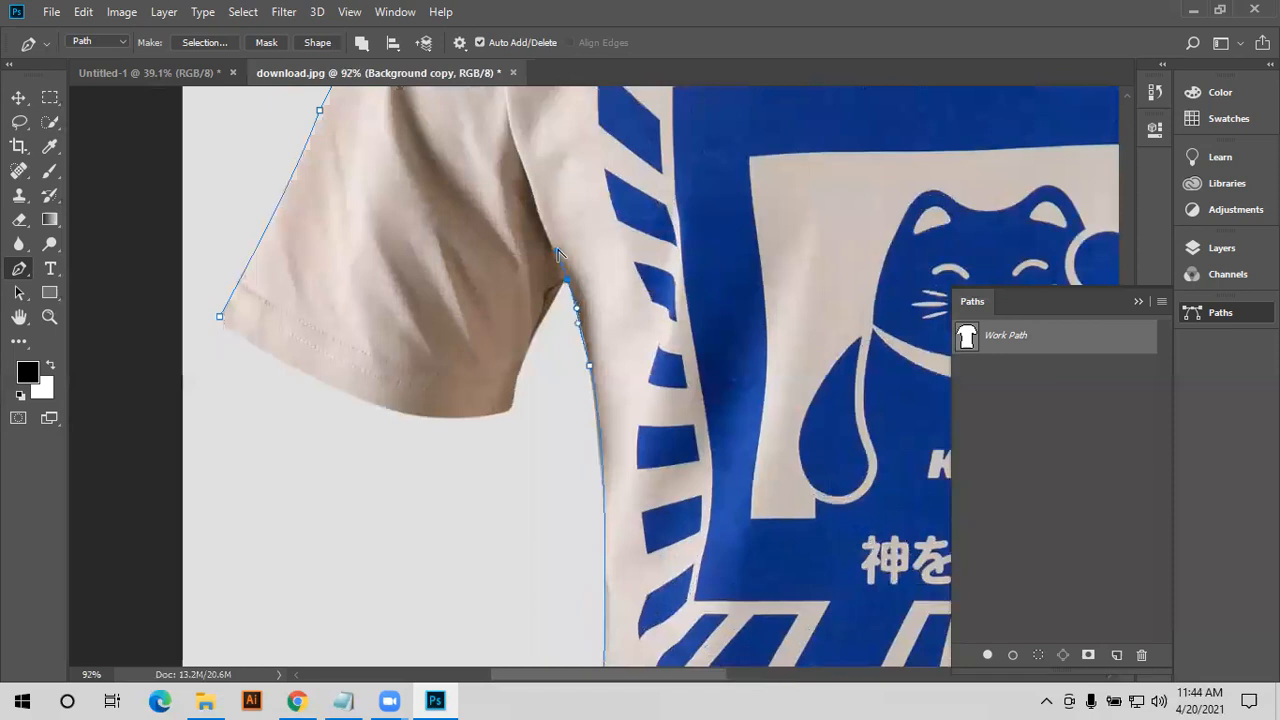
left_click_drag(538, 294, 558, 293)
left_click_drag(523, 363, 519, 364)
left_click(512, 406)
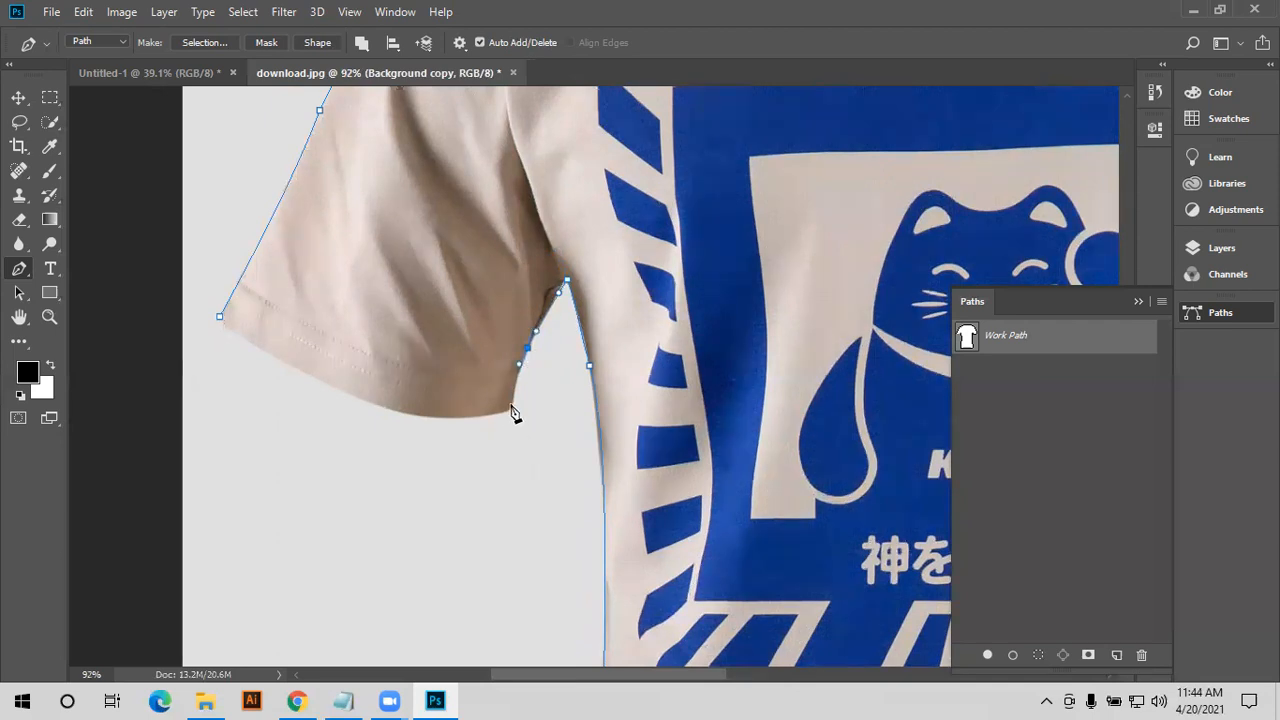
- Trace the left sleeve's hem with a curved segment and close the path at its starting anchor on the outer sleeve corner
scroll(654, 400, "left", 3)
scroll(654, 400, "down", 1)
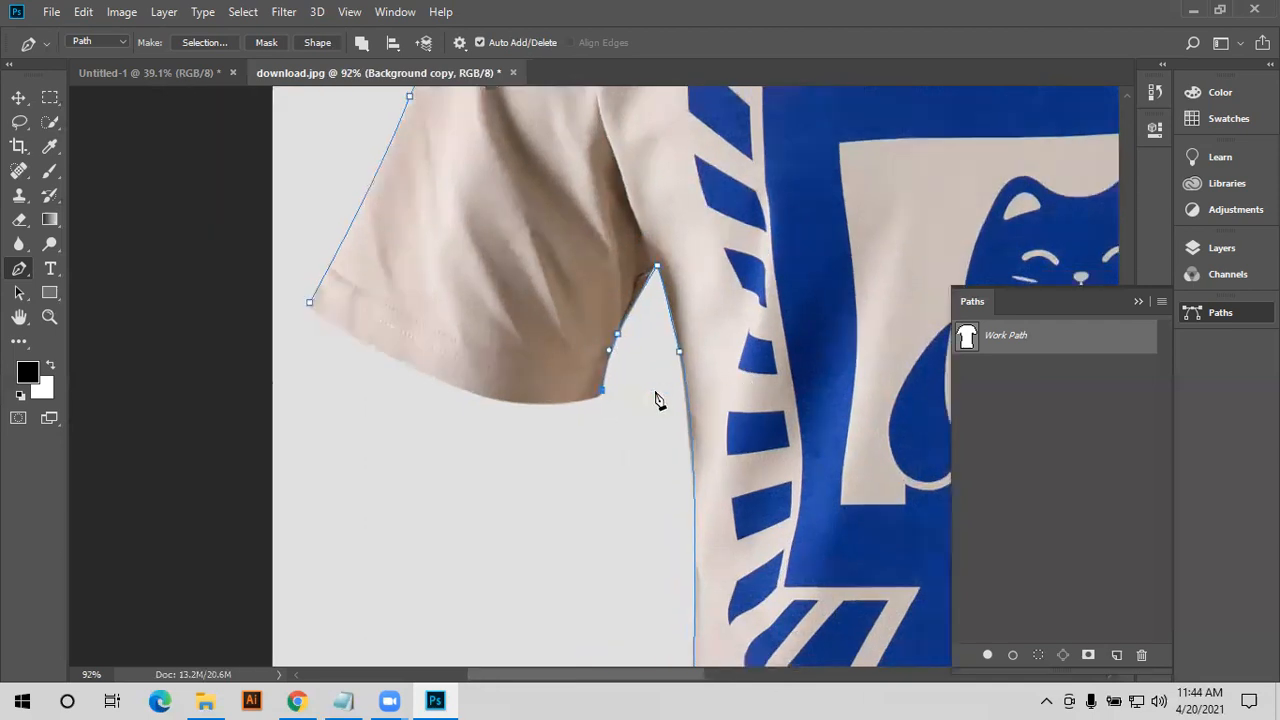
scroll(657, 404, "up", 1)
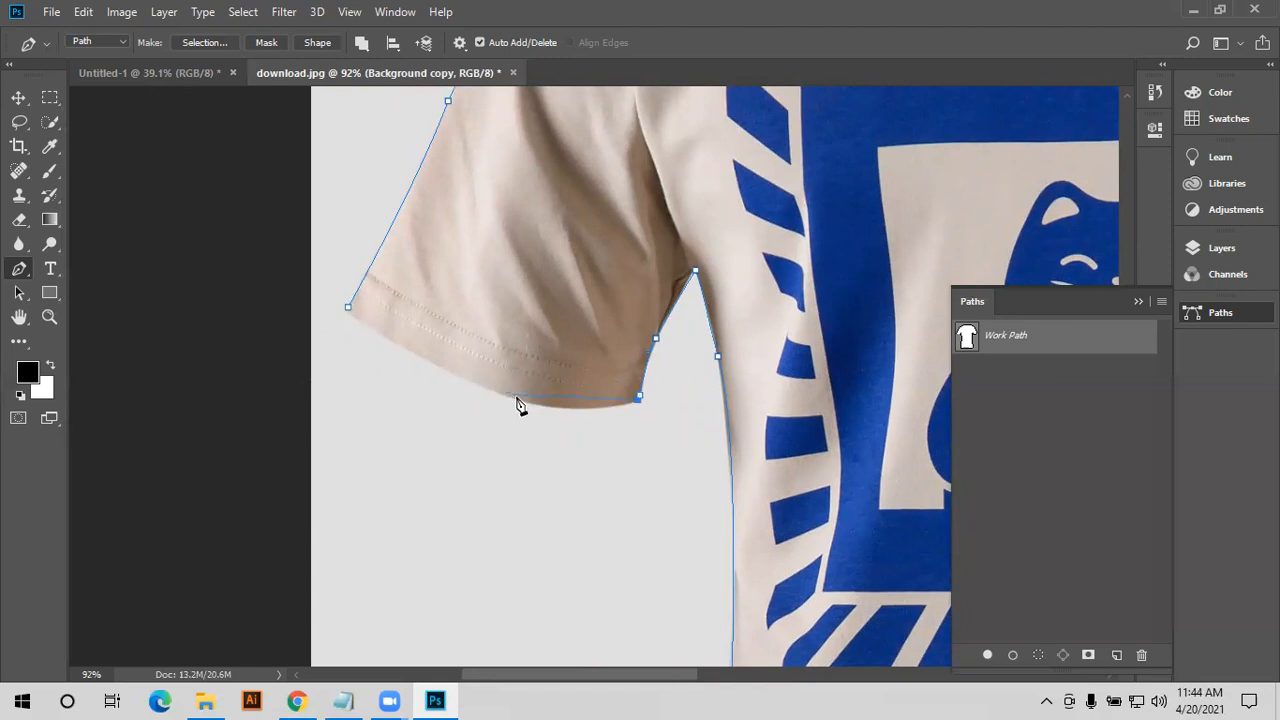
left_click_drag(516, 397, 628, 418)
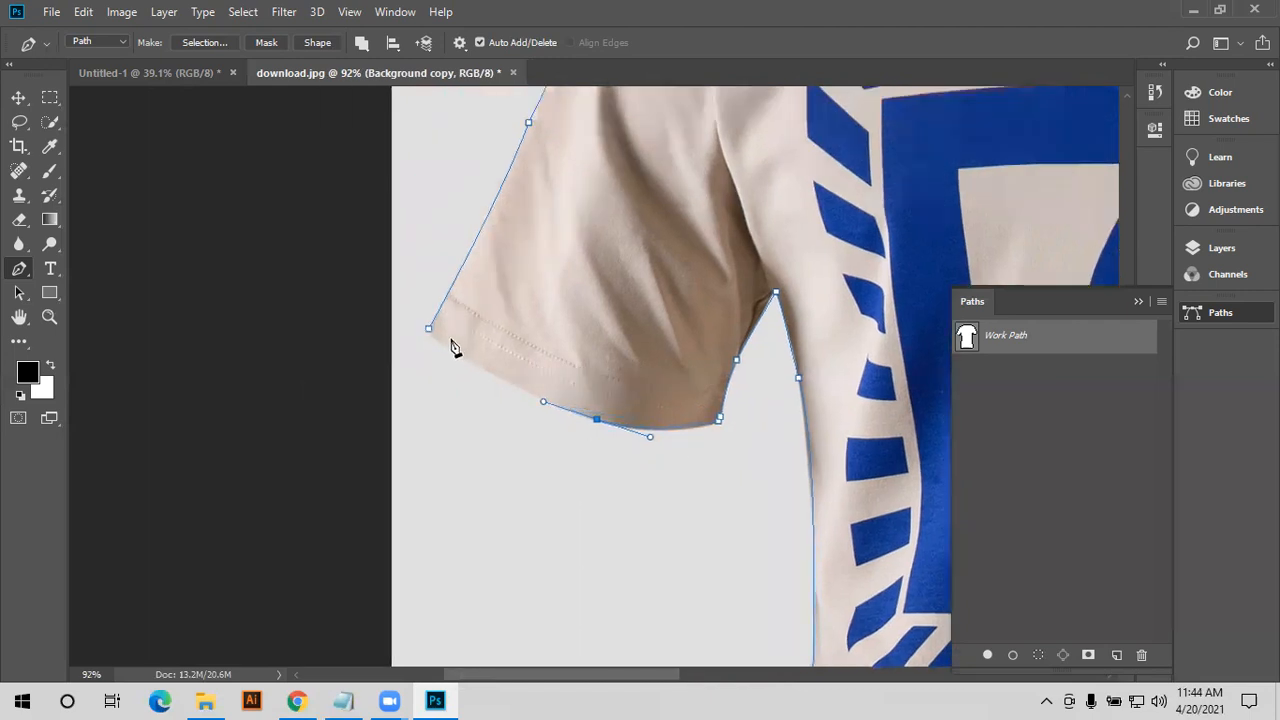
left_click_drag(428, 328, 420, 308)
scroll(560, 415, "down", 4)
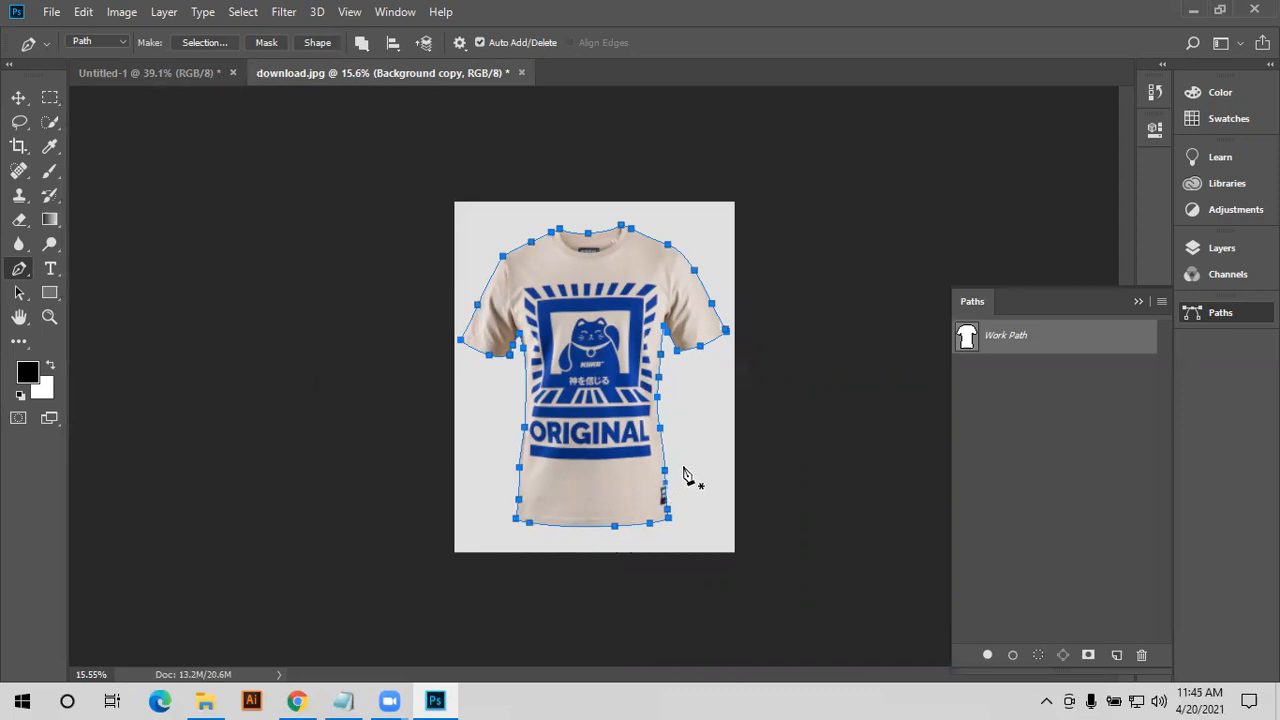
key("ctrl+plus")
key("ctrl+plus")
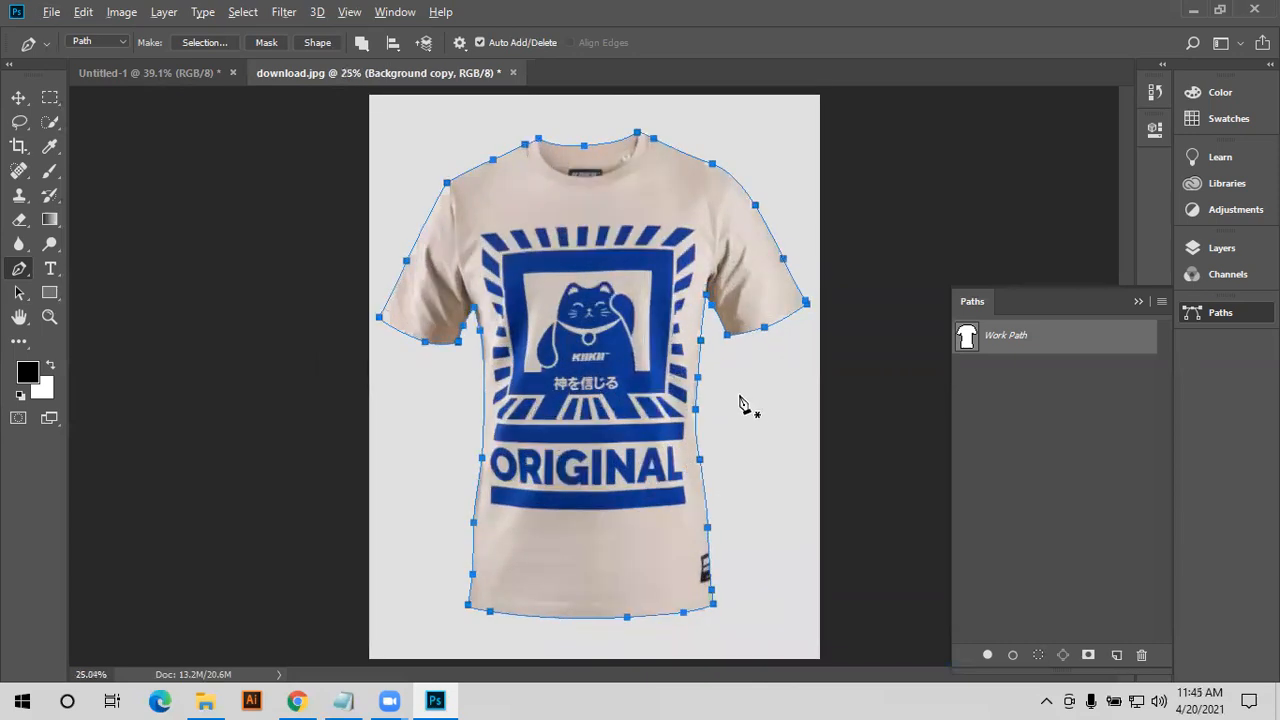
scroll(746, 403, "down", 2)
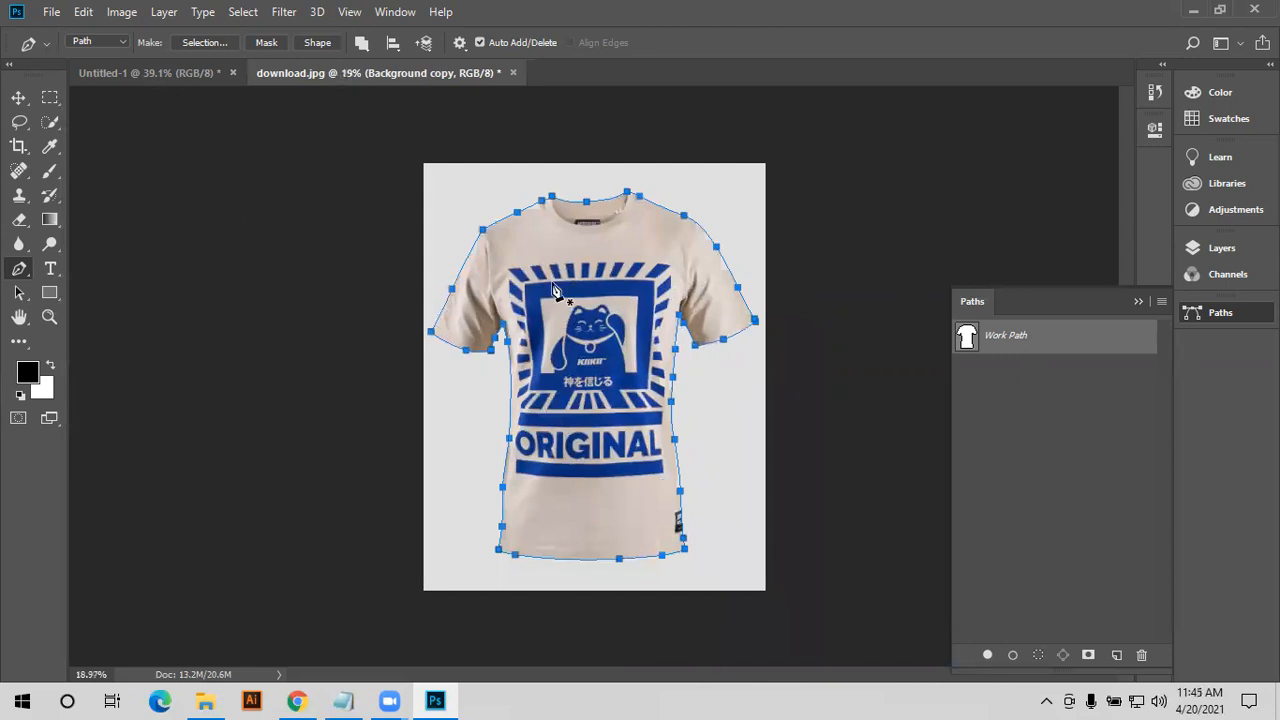
left_click(48, 12)
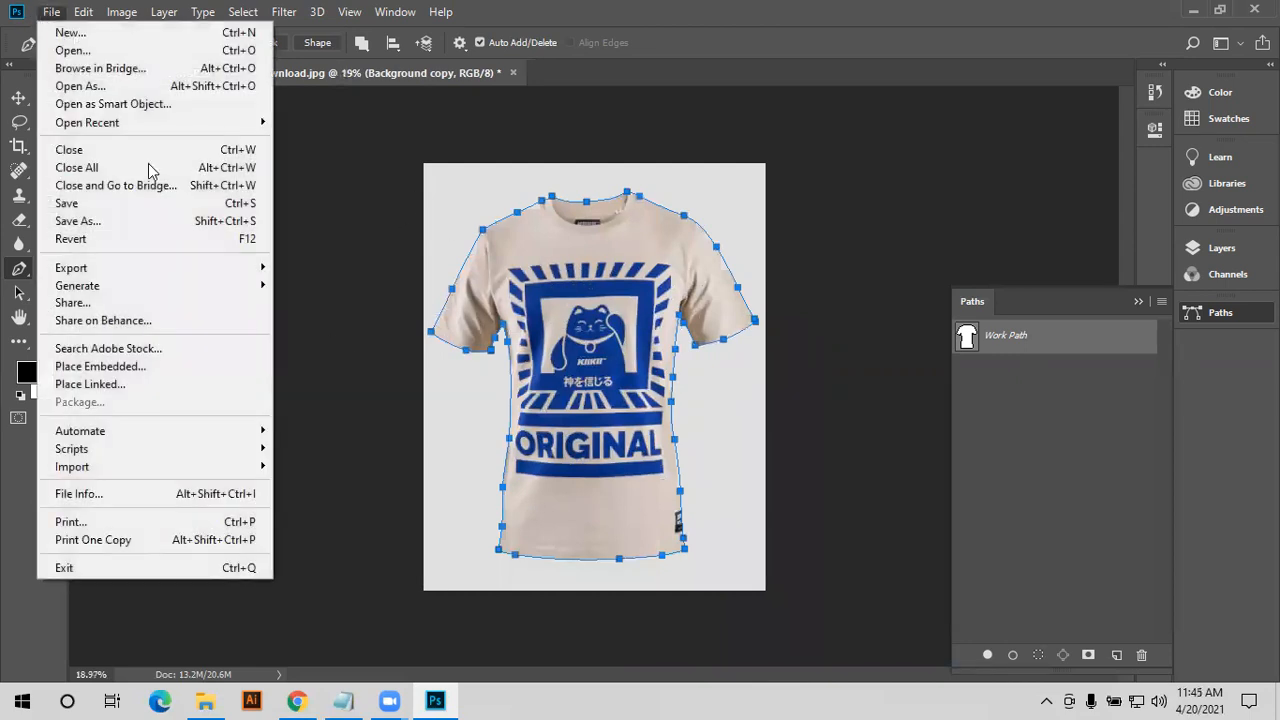
left_click(148, 221)
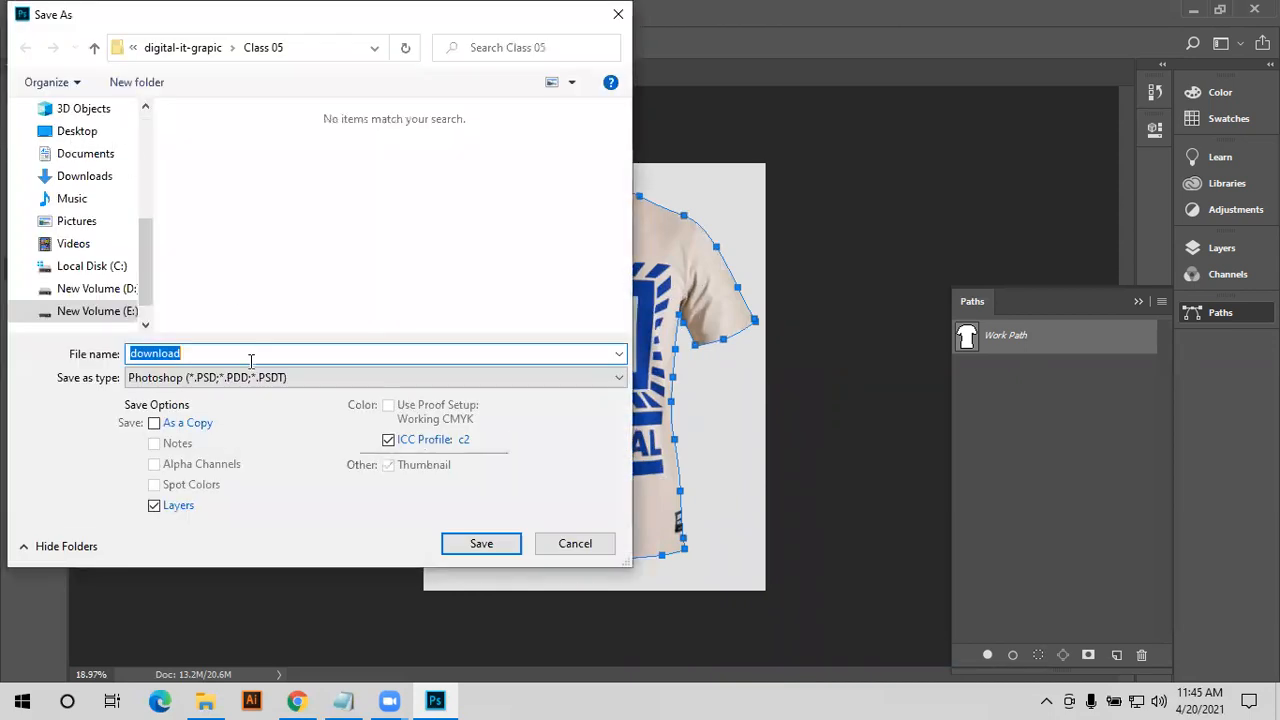
left_click(77, 131)
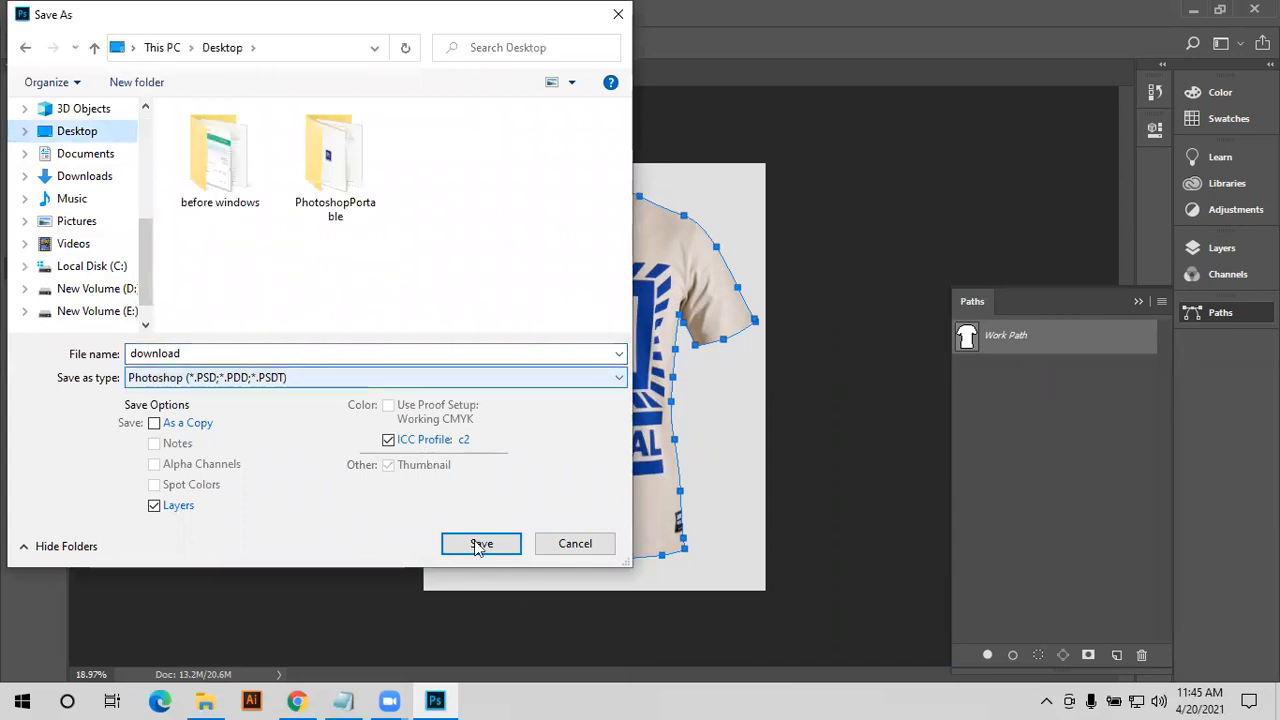
left_click(575, 550)
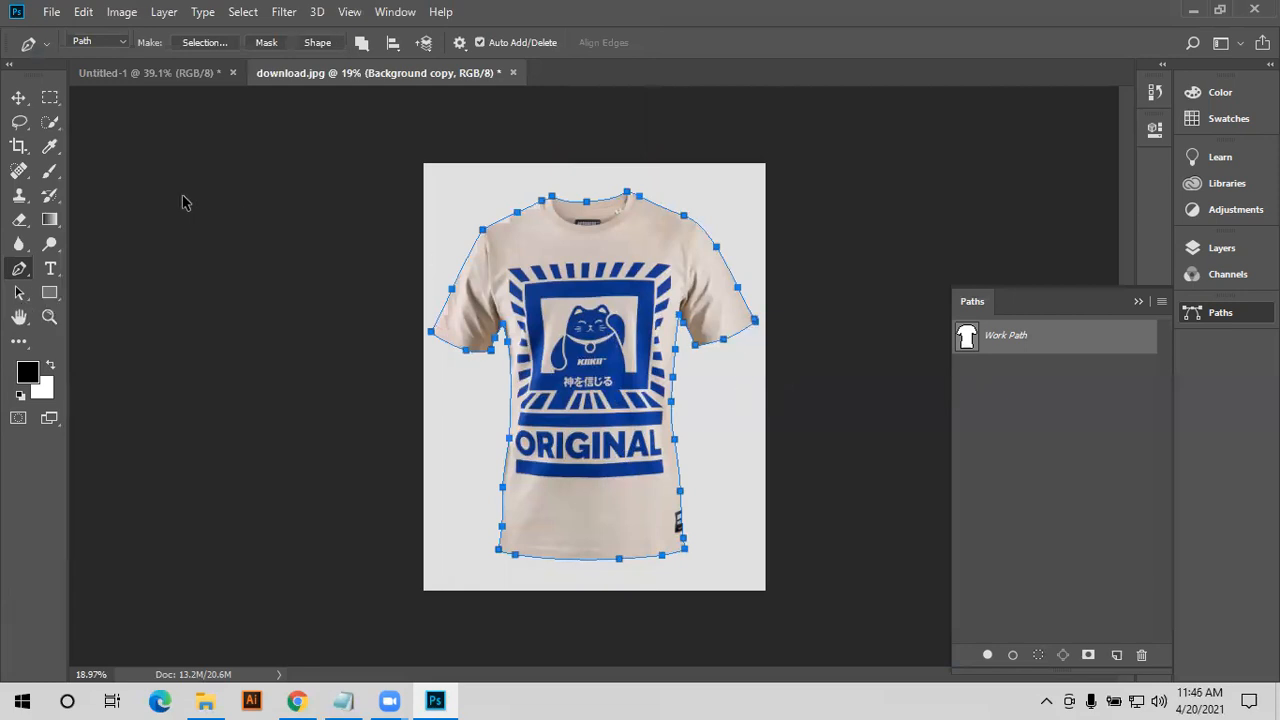
- Choose the Path Selection Tool, deselect the shirt path's anchor points and undo the deselection
key("a")
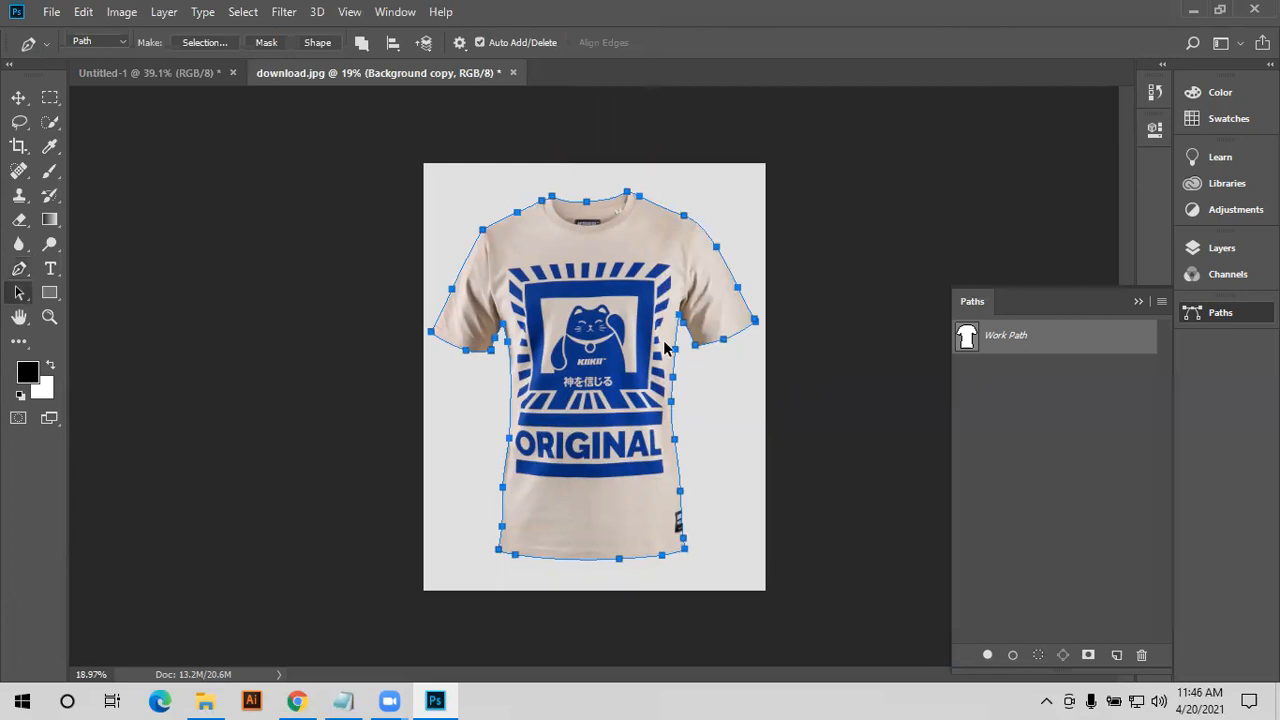
right_click(22, 292)
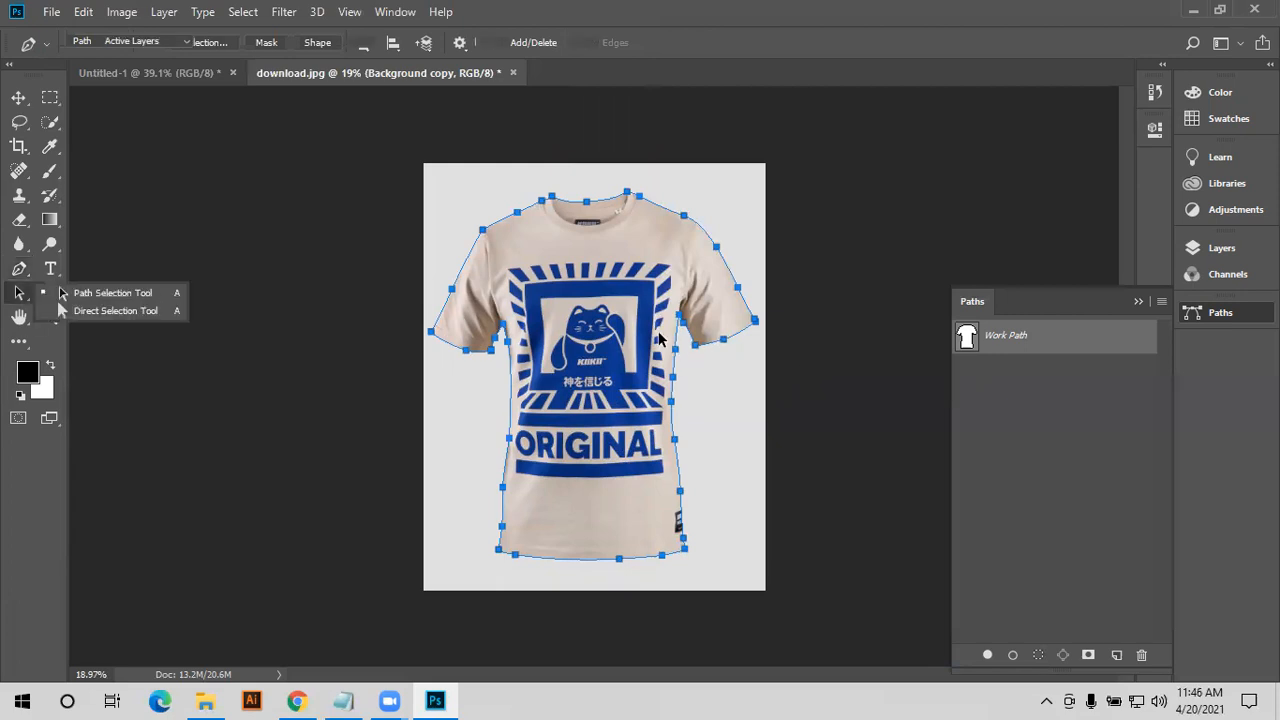
left_click(62, 295)
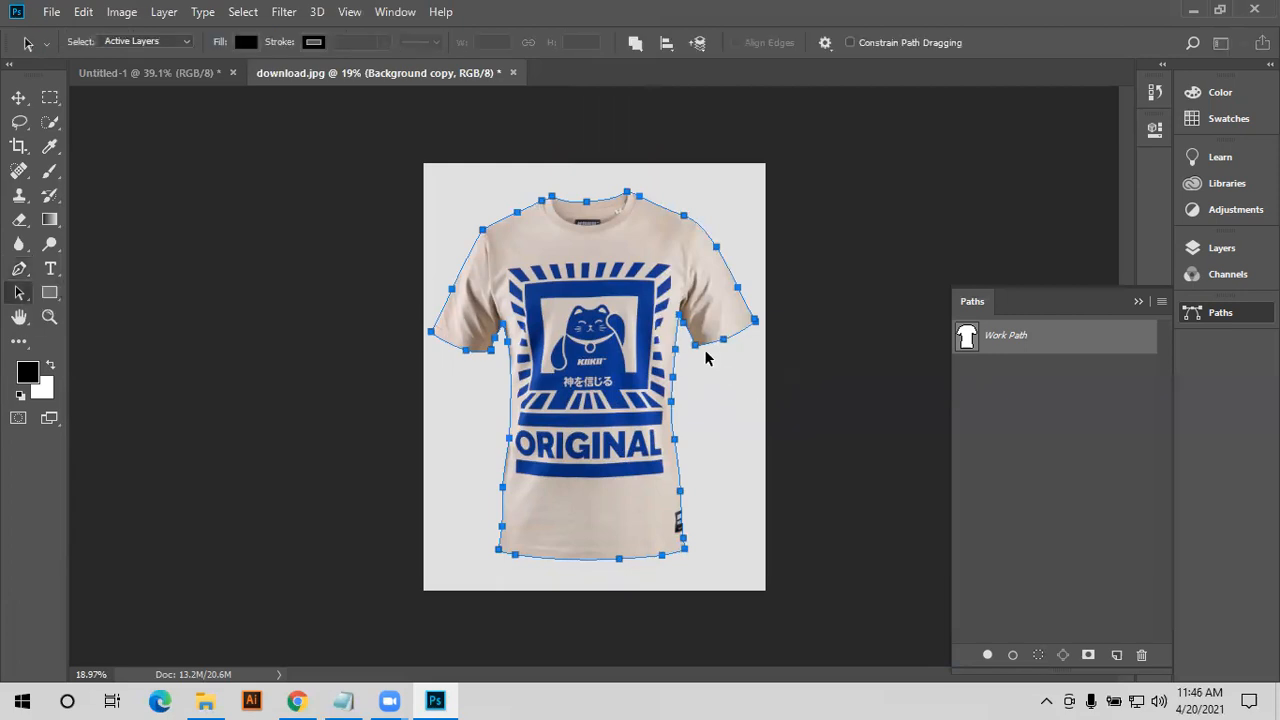
left_click(663, 297)
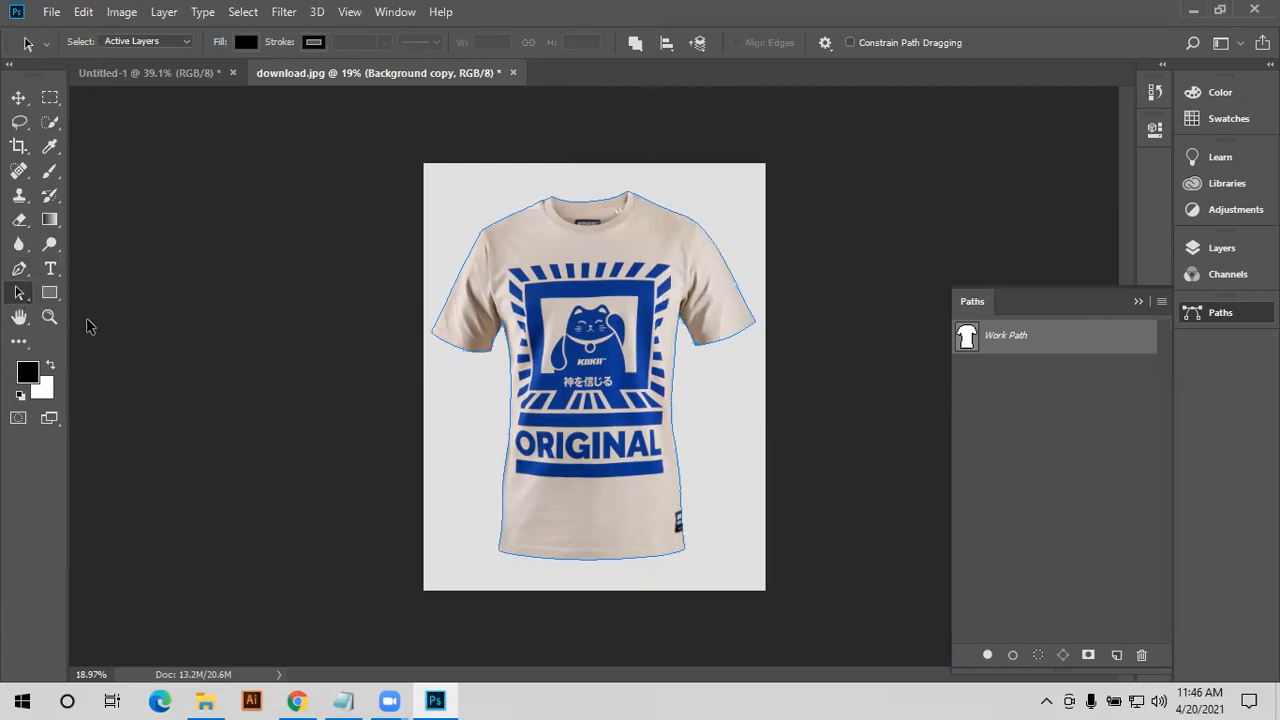
key("ctrl+z")
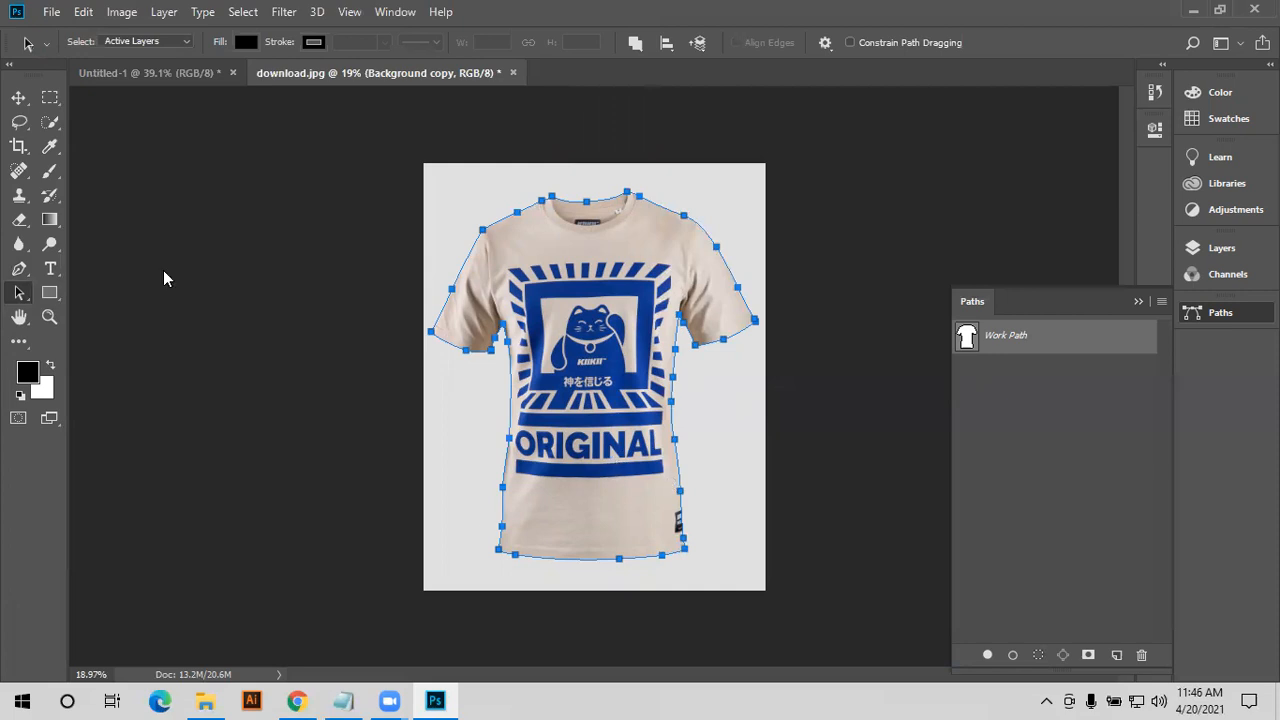
- Select only the path's anchor point on the bottom hem nearest the shirt's lower-right corner
scroll(663, 362, "up", 13)
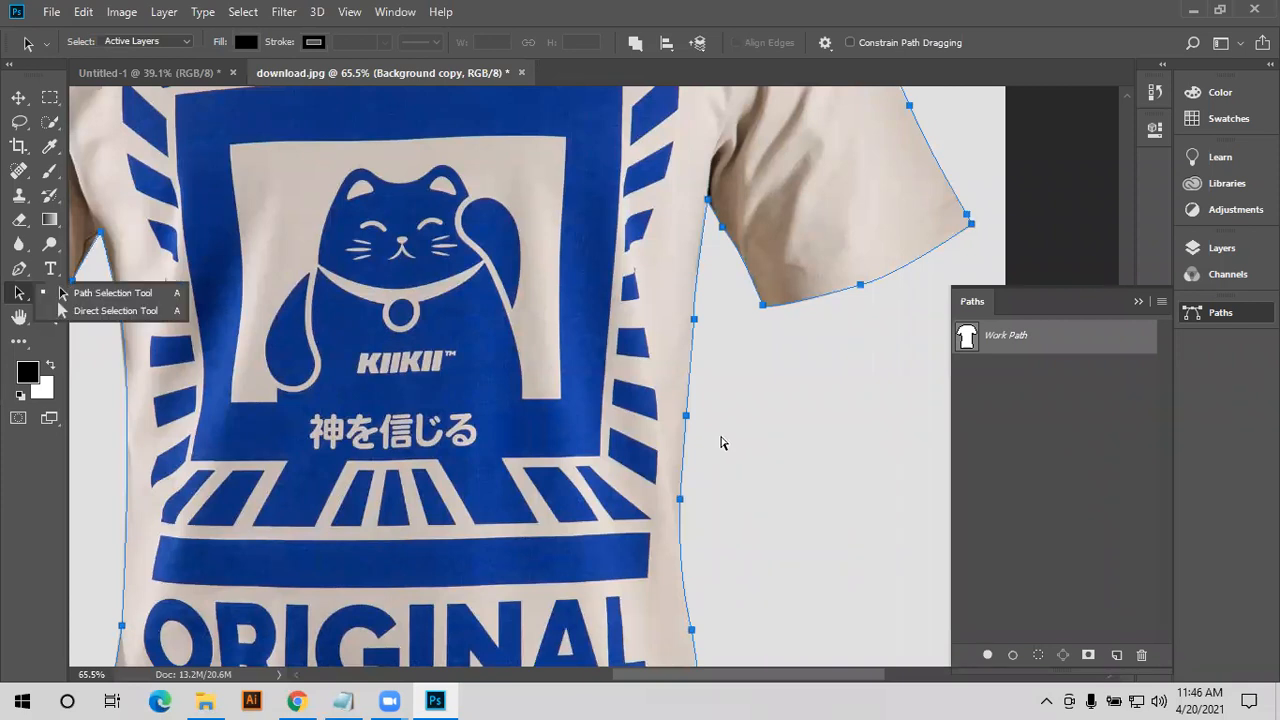
left_click(678, 363)
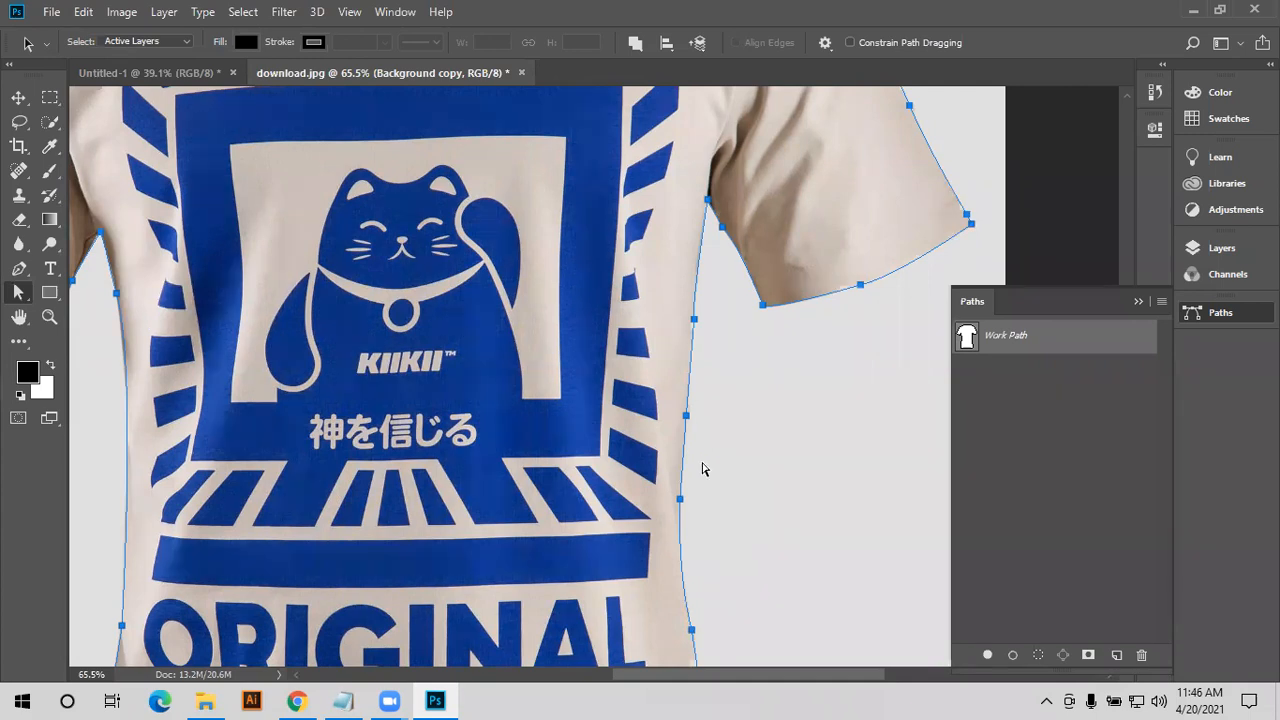
key("v")
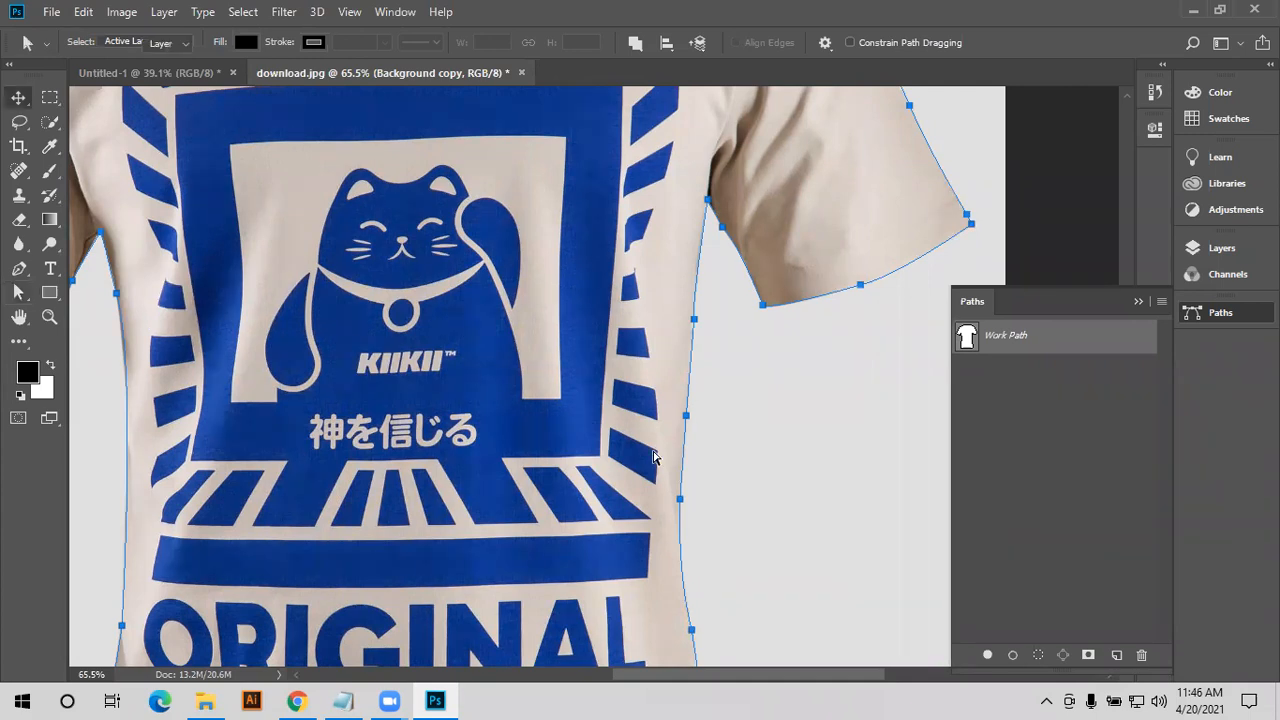
scroll(650, 452, "down", 5)
scroll(648, 455, "down", 3)
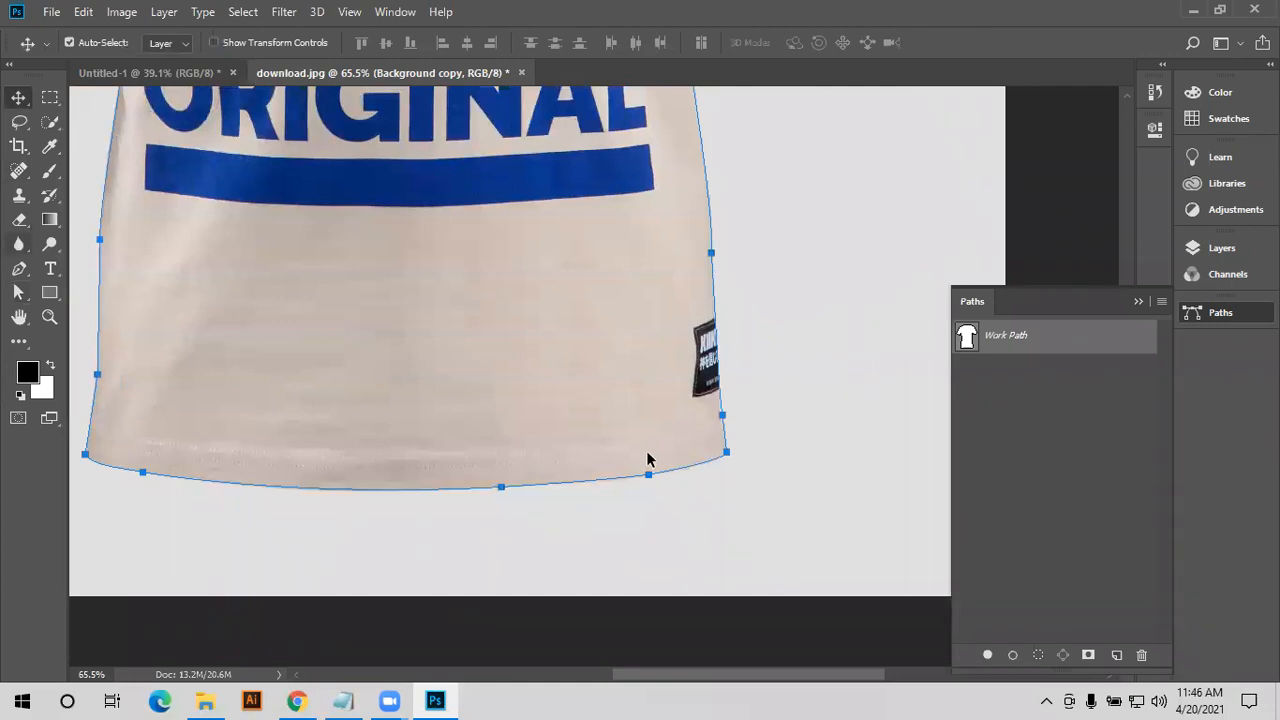
key("a")
left_click(634, 453)
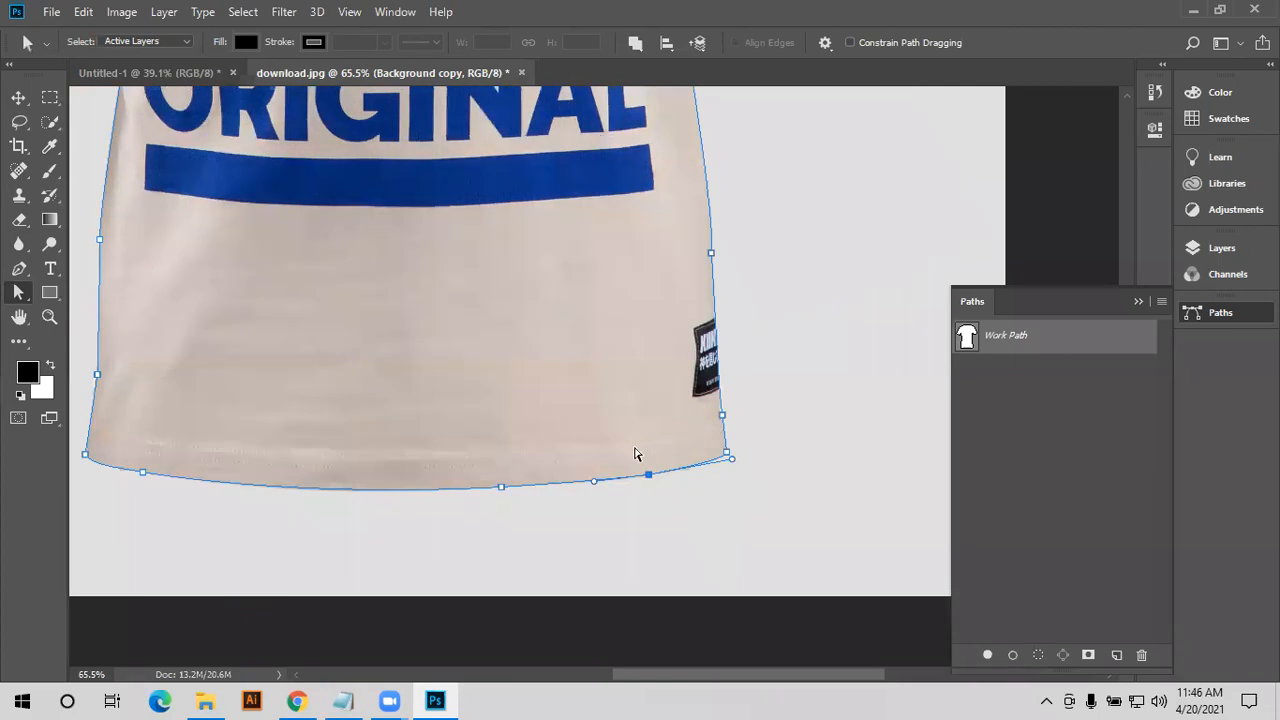
- Adjust the direction handles of the selected hem anchor to refit the corner curve, stepping back and forth through the edits to compare them
scroll(665, 467, "up", 3)
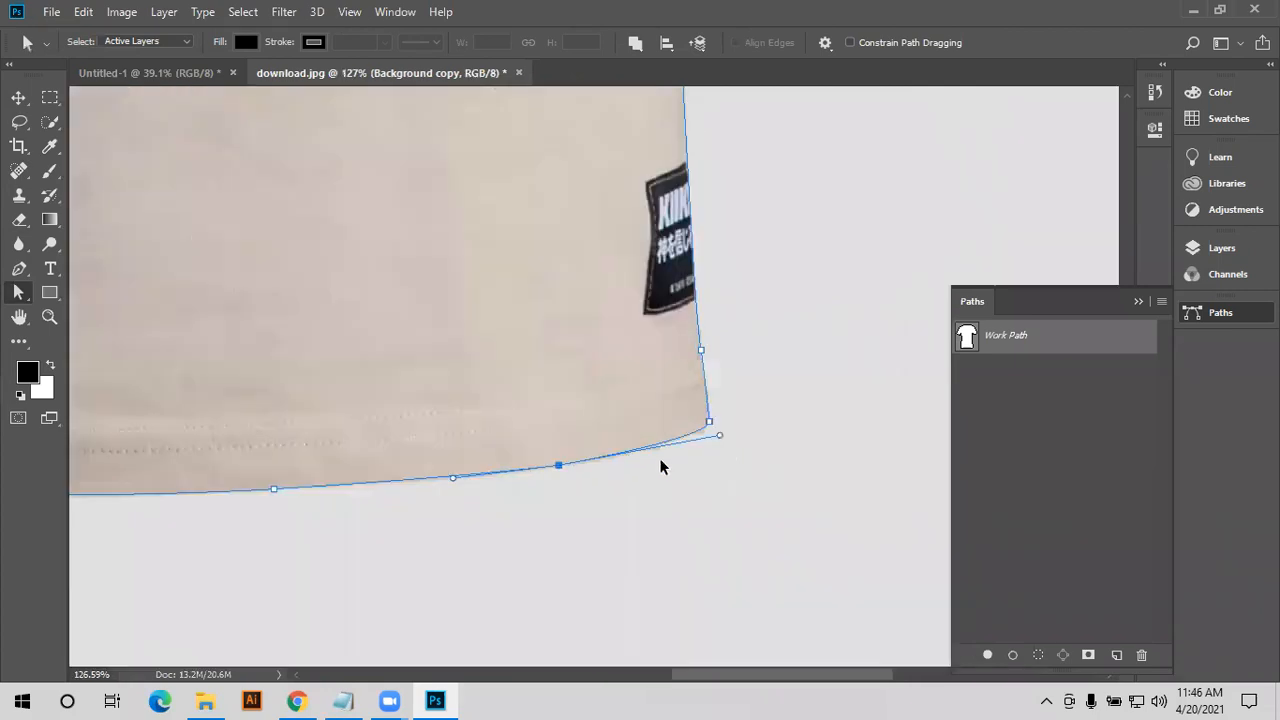
left_click_drag(654, 458, 665, 448)
key("ctrl+alt+z")
key("ctrl+alt+z")
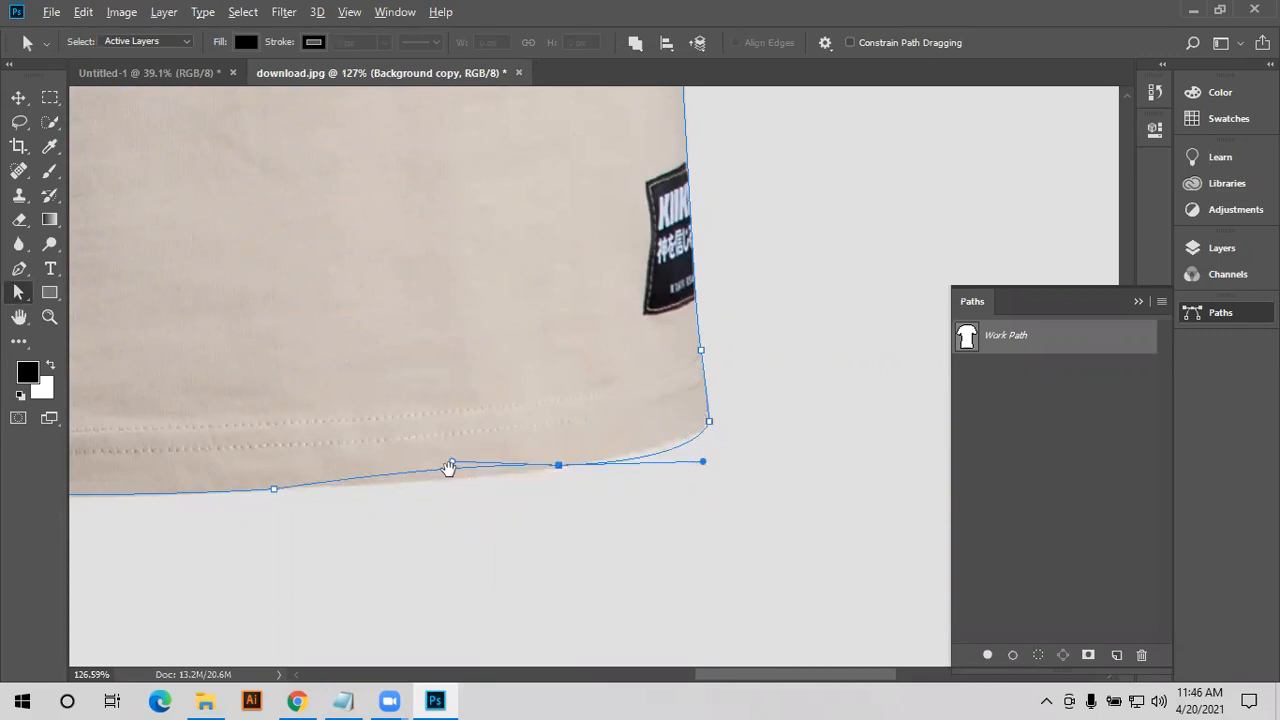
key("ctrl+alt+z")
key("ctrl+alt+z")
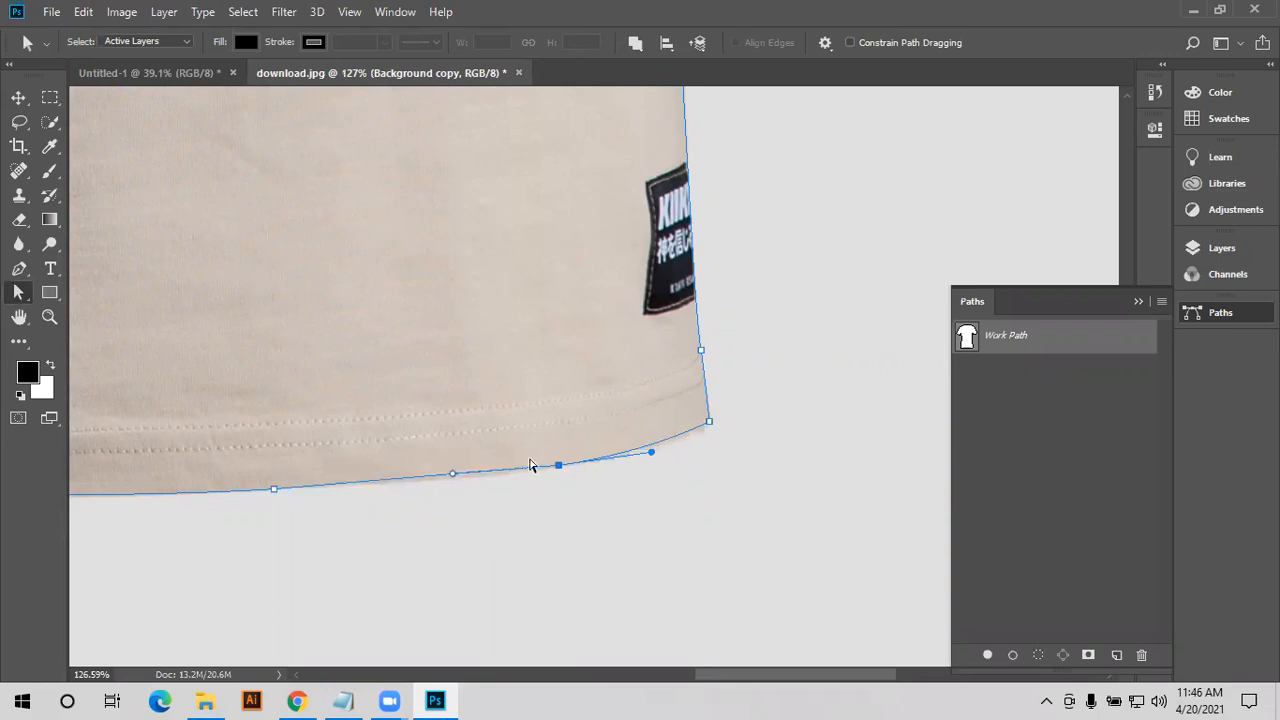
key("ctrl+alt+z")
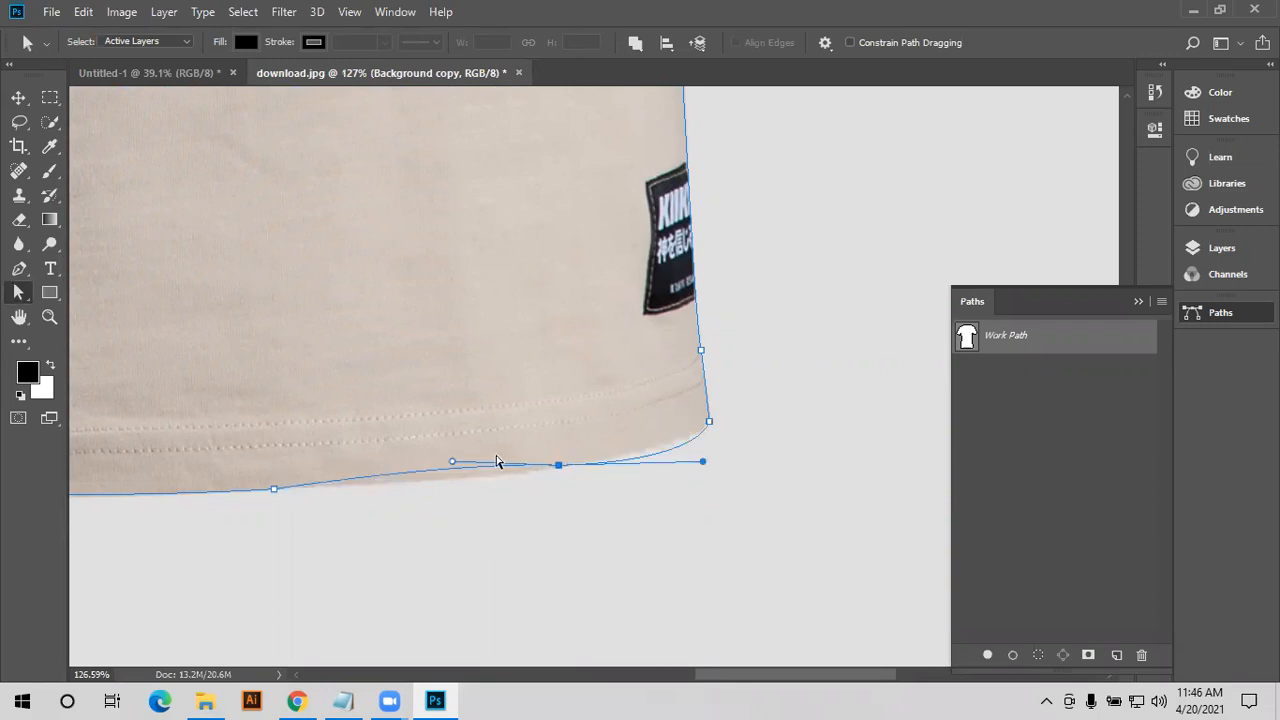
key("ctrl+alt+z")
key("ctrl+shift+z")
key("ctrl+alt+z")
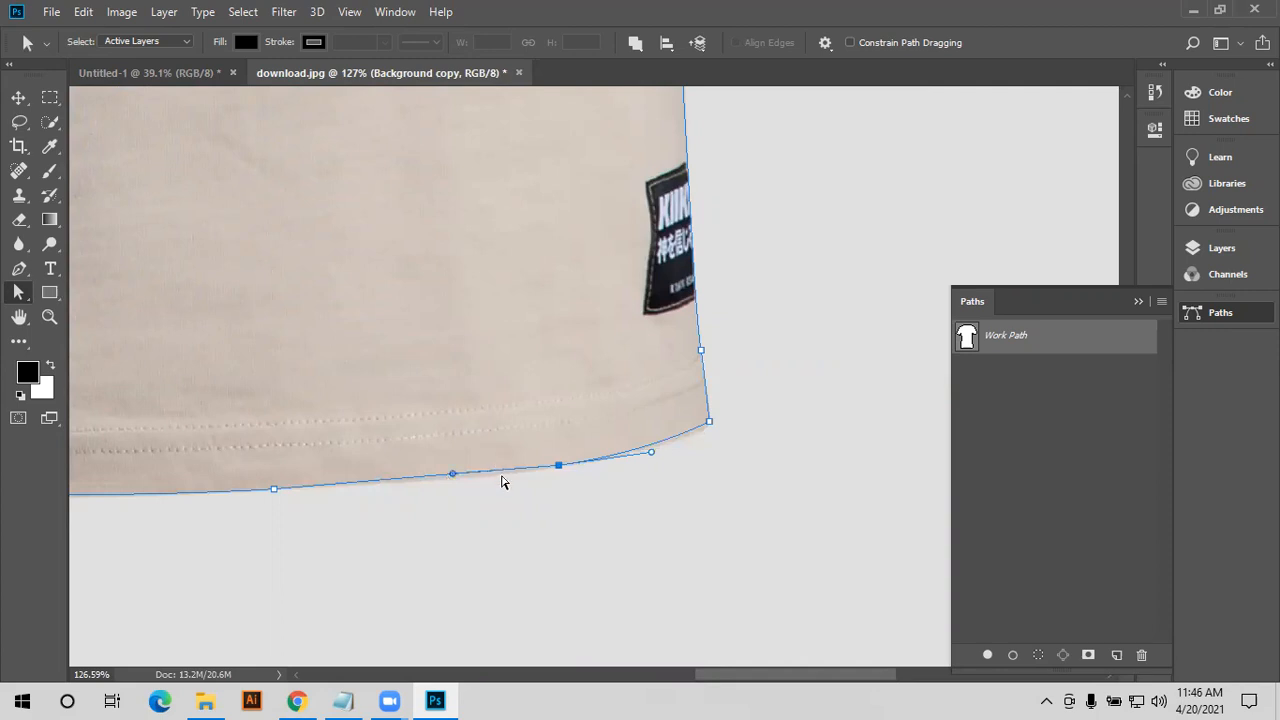
- Select the path anchors around the shirt's lower-left corner one after another to examine how their direction handles fit the hem and side
scroll(505, 478, "left", 5)
left_click(499, 458)
left_click_drag(508, 480, 635, 482)
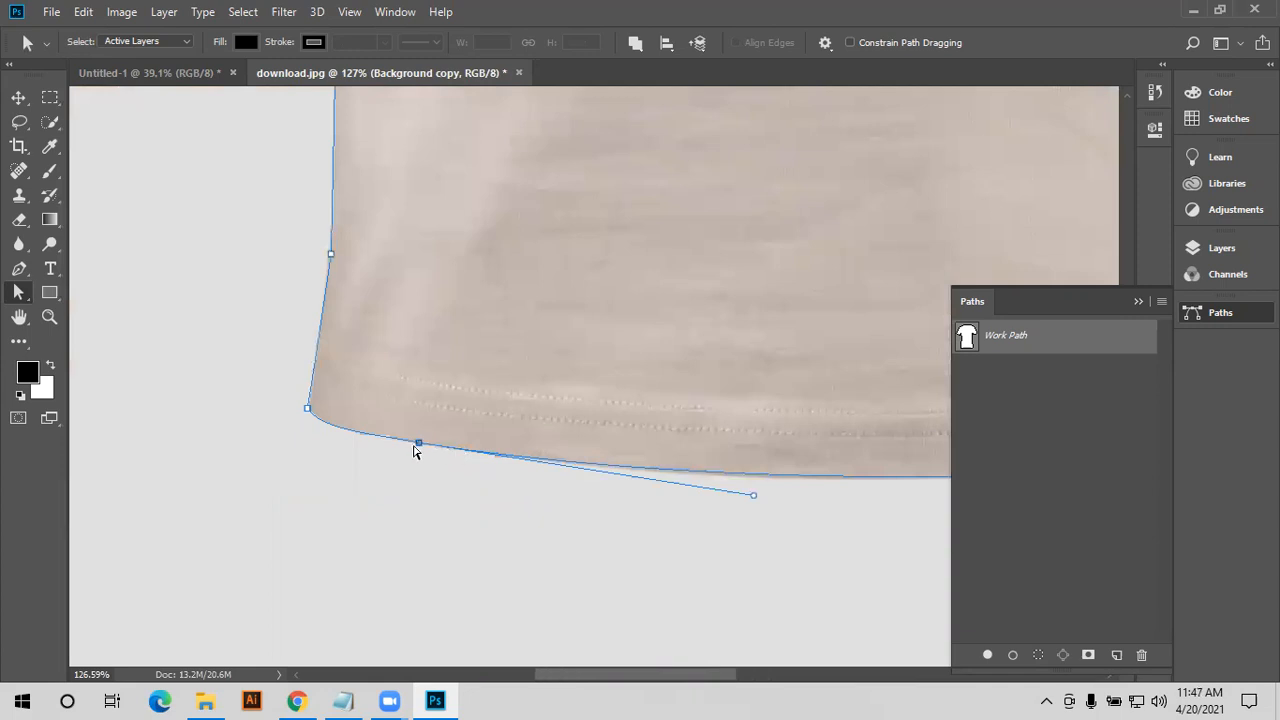
left_click(420, 444)
left_click(311, 388)
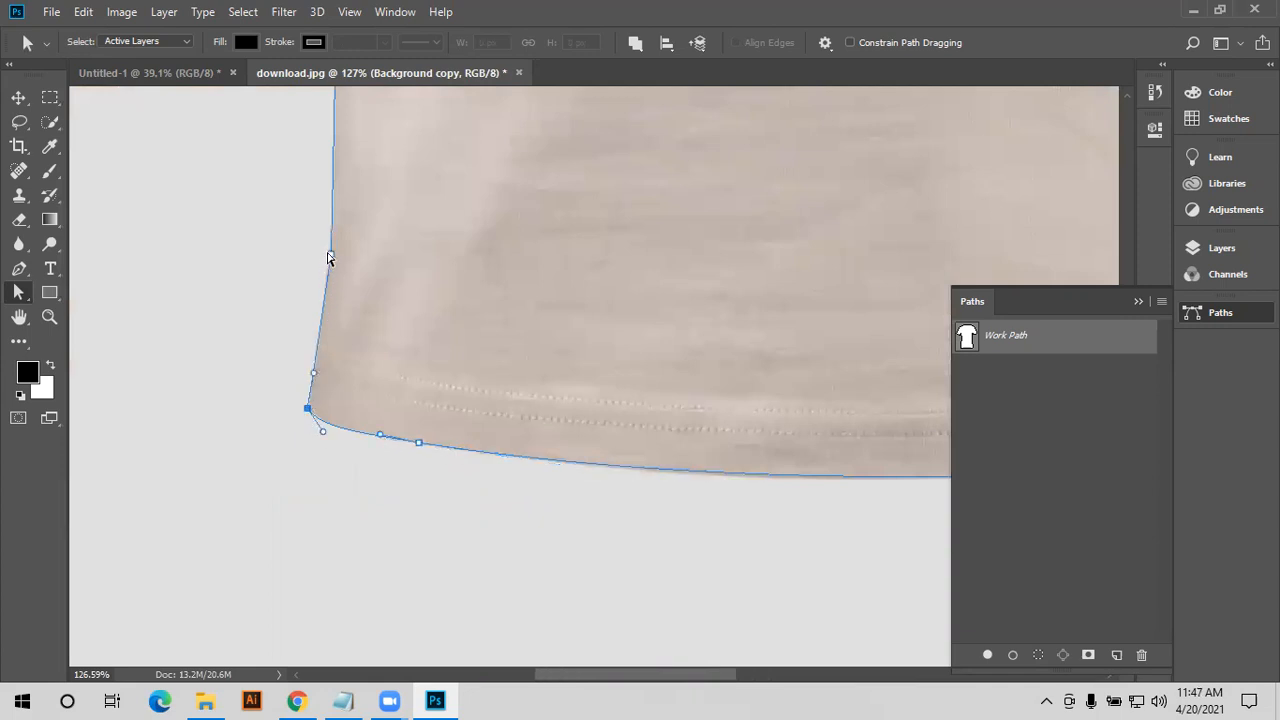
scroll(351, 277, "up", 4)
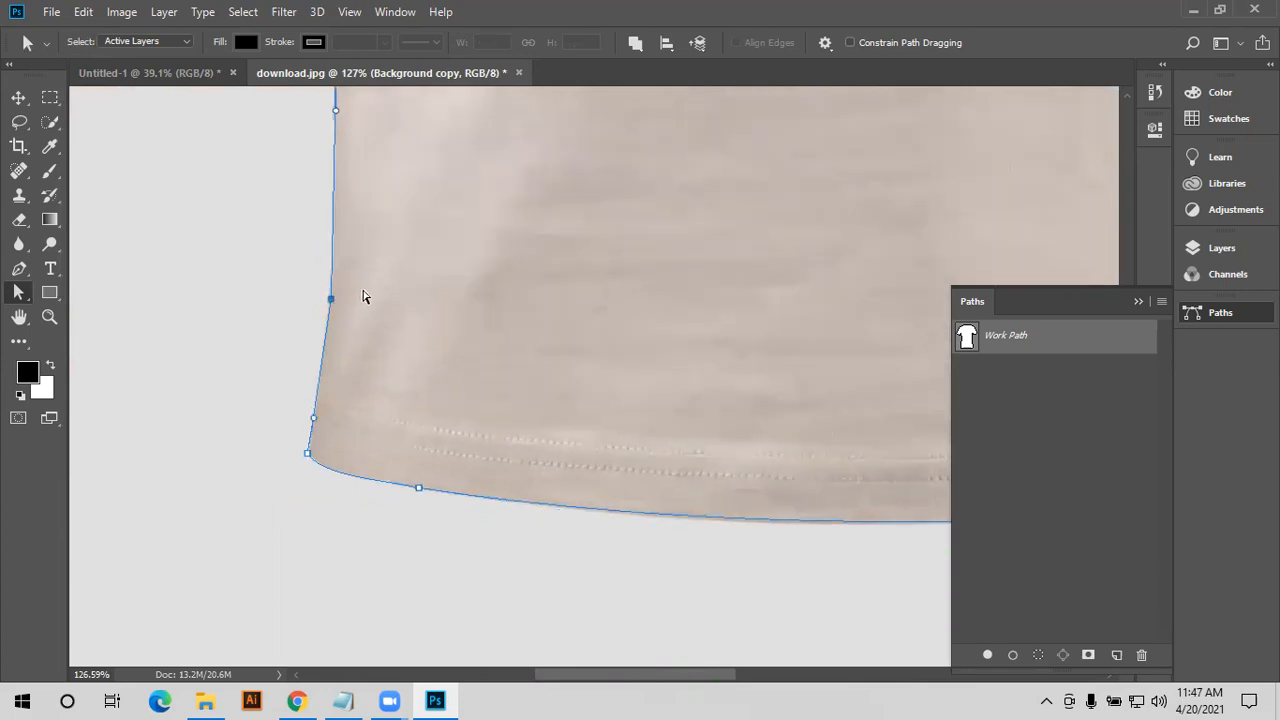
left_click_drag(336, 261, 300, 217)
key("ctrl+z")
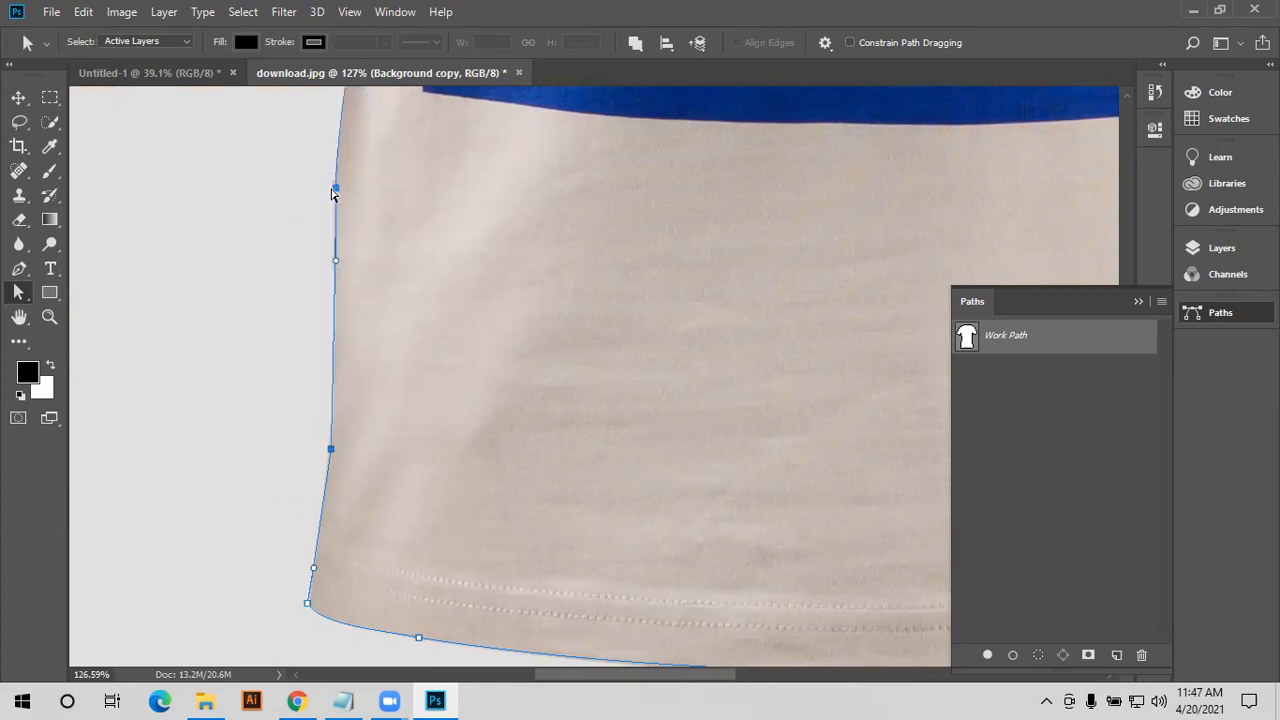
- Select the anchor on the shirt's lower left side and adjust its lower direction handle independently with the Pen tool
left_click(335, 188)
left_click(19, 268)
left_click(92, 270)
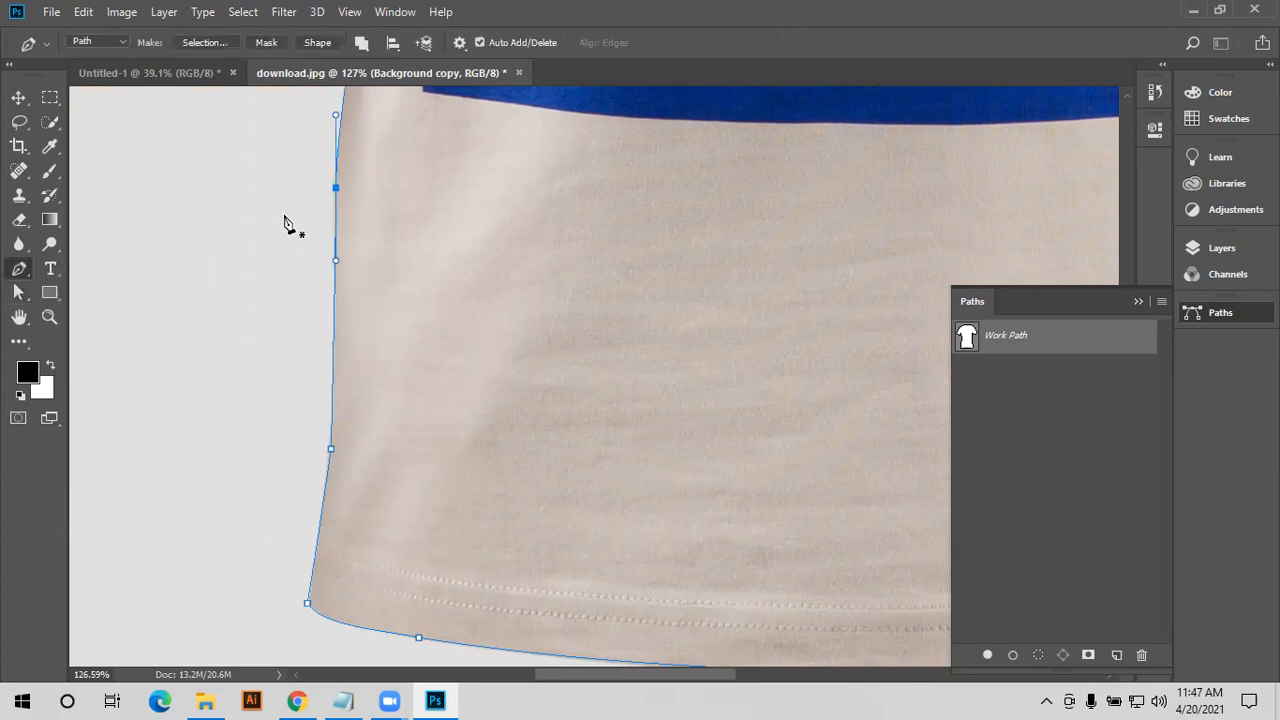
left_click(335, 261, "alt")
left_click_drag(254, 251, 412, 275)
key("ctrl+z")
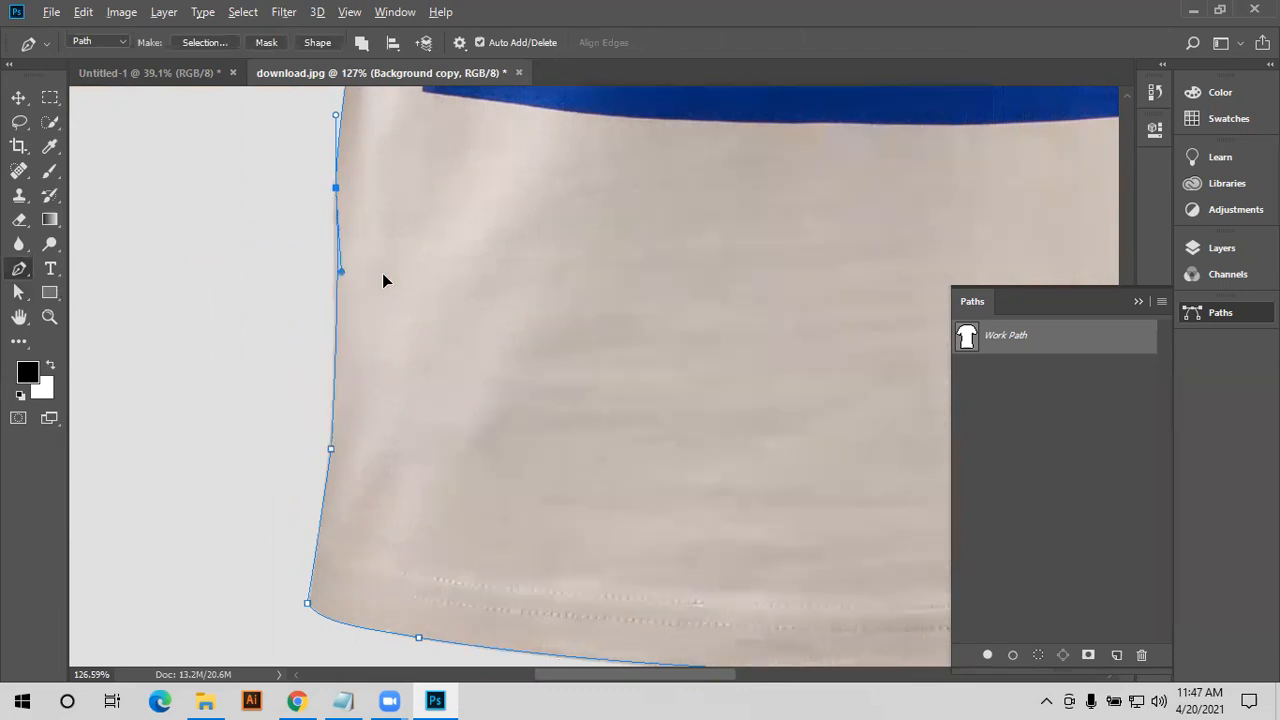
- Select the anchor midway along the left sleeve's outer edge and adjust its lower direction handle to follow the sleeve
scroll(502, 297, "up", 10)
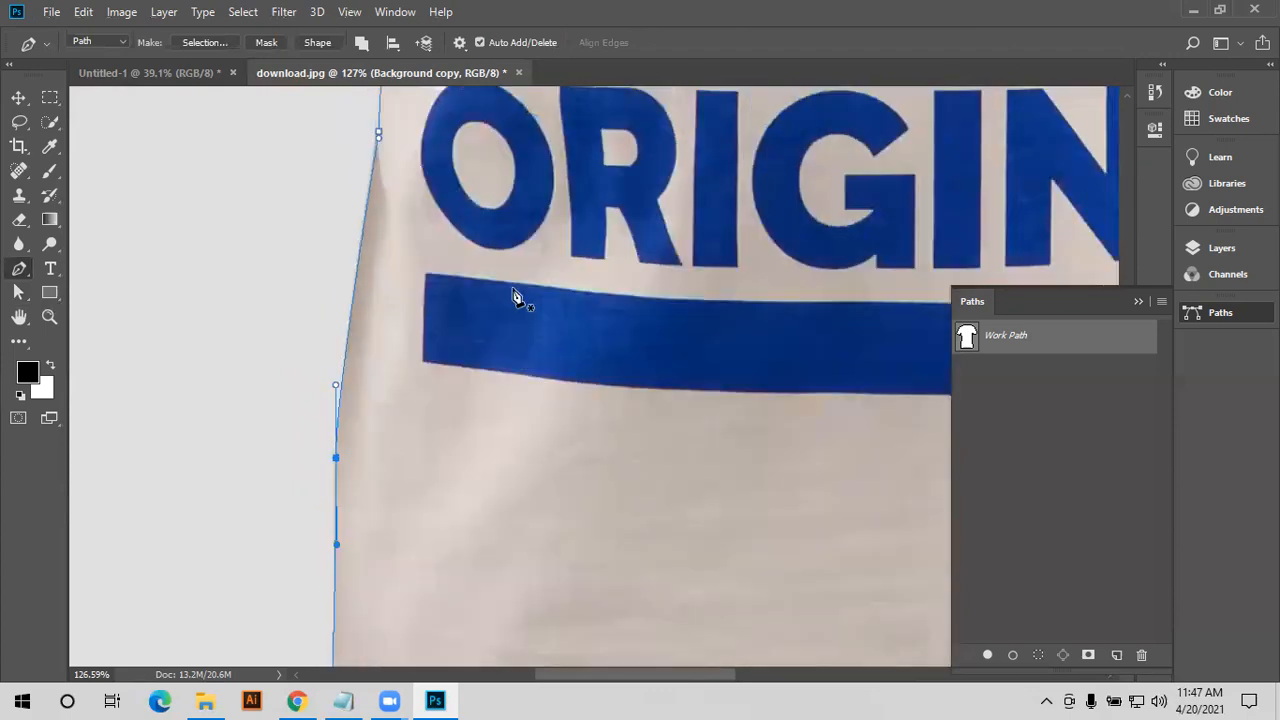
scroll(606, 358, "down", 5)
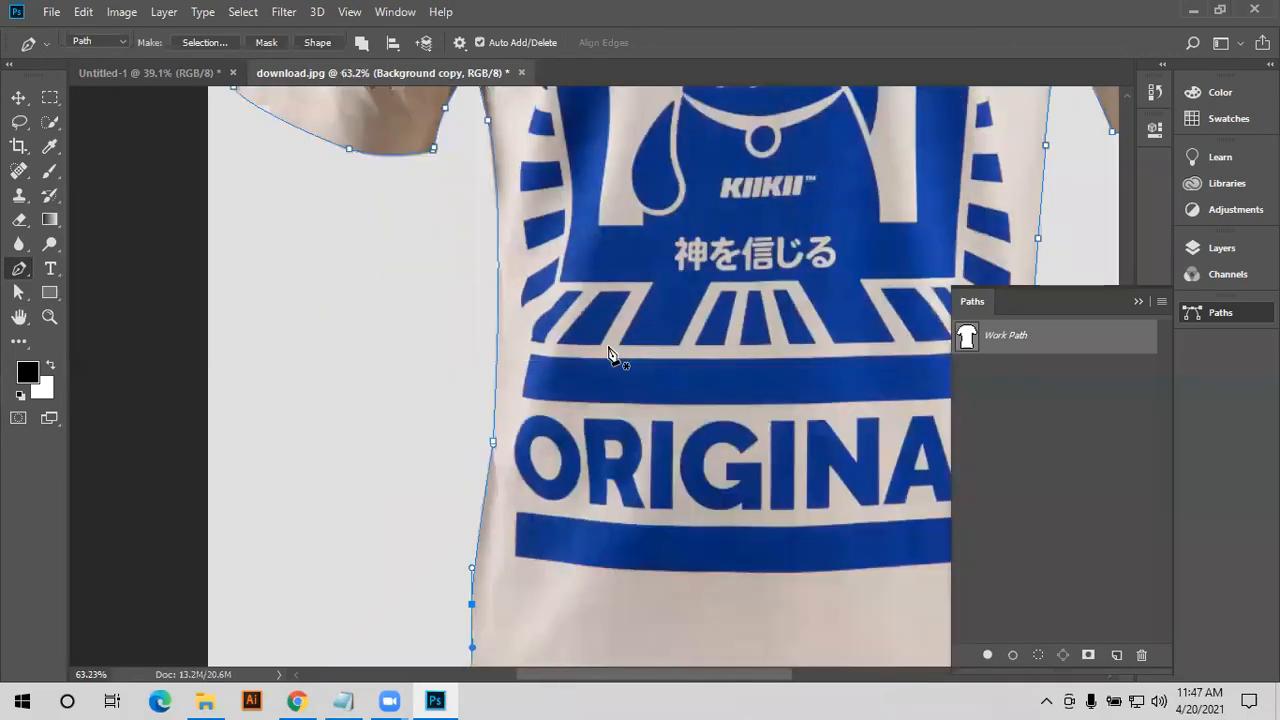
scroll(497, 303, "up", 10)
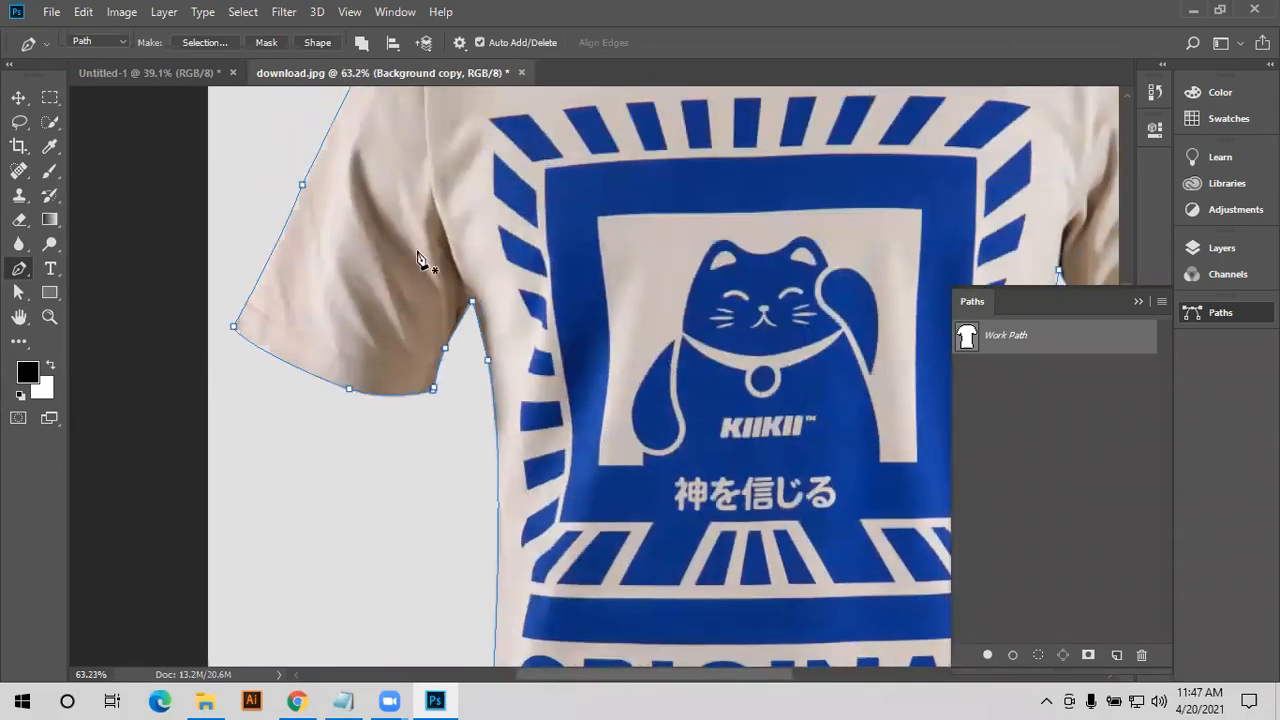
scroll(320, 305, "up", 3)
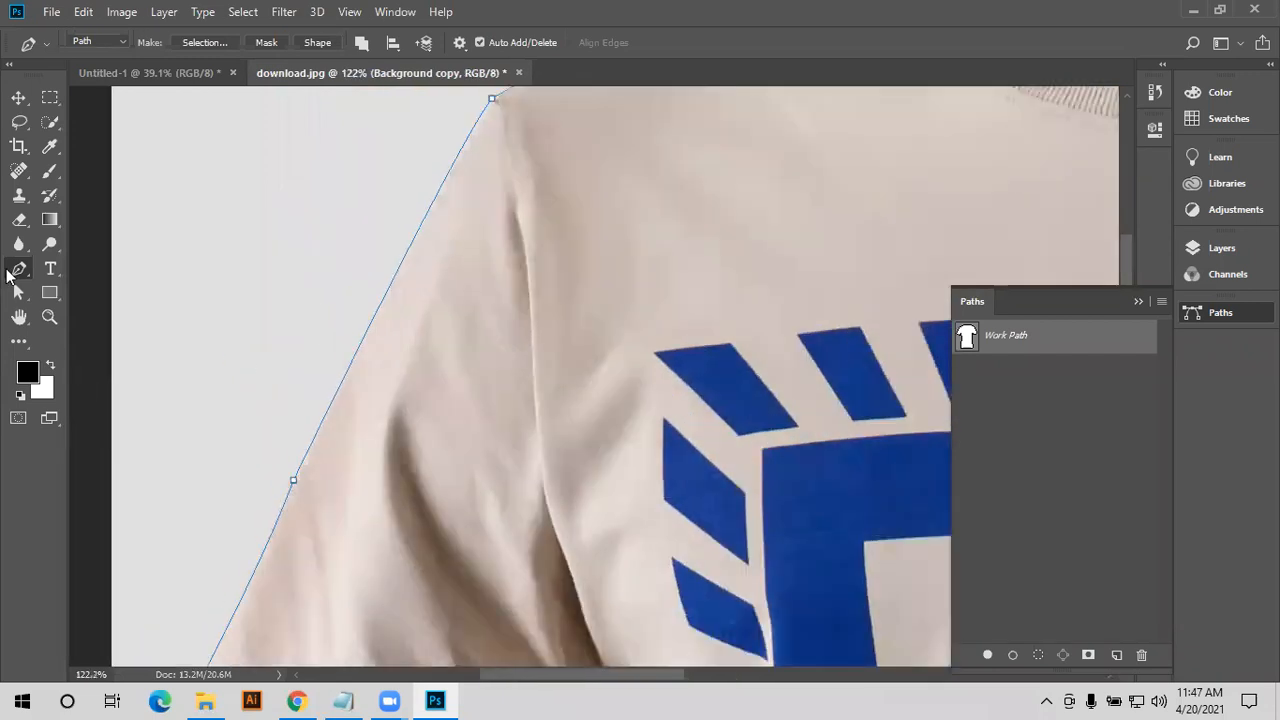
left_click(18, 272)
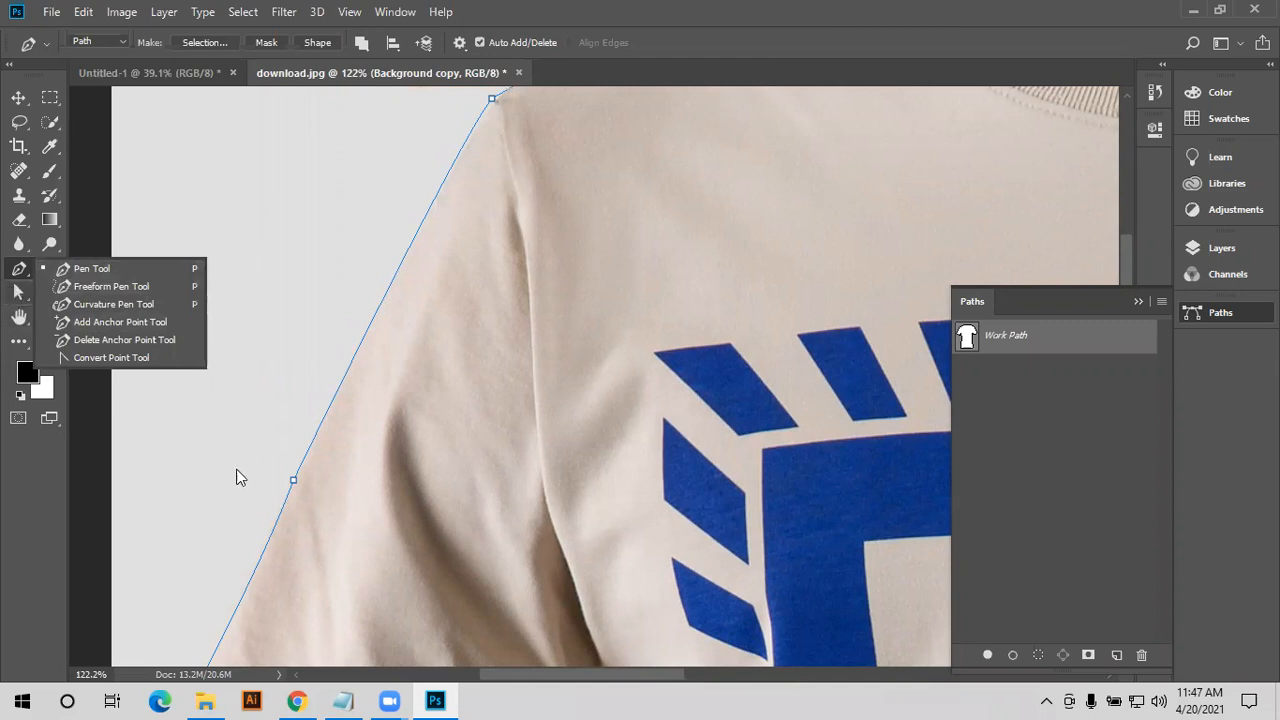
key("a")
left_click(293, 482)
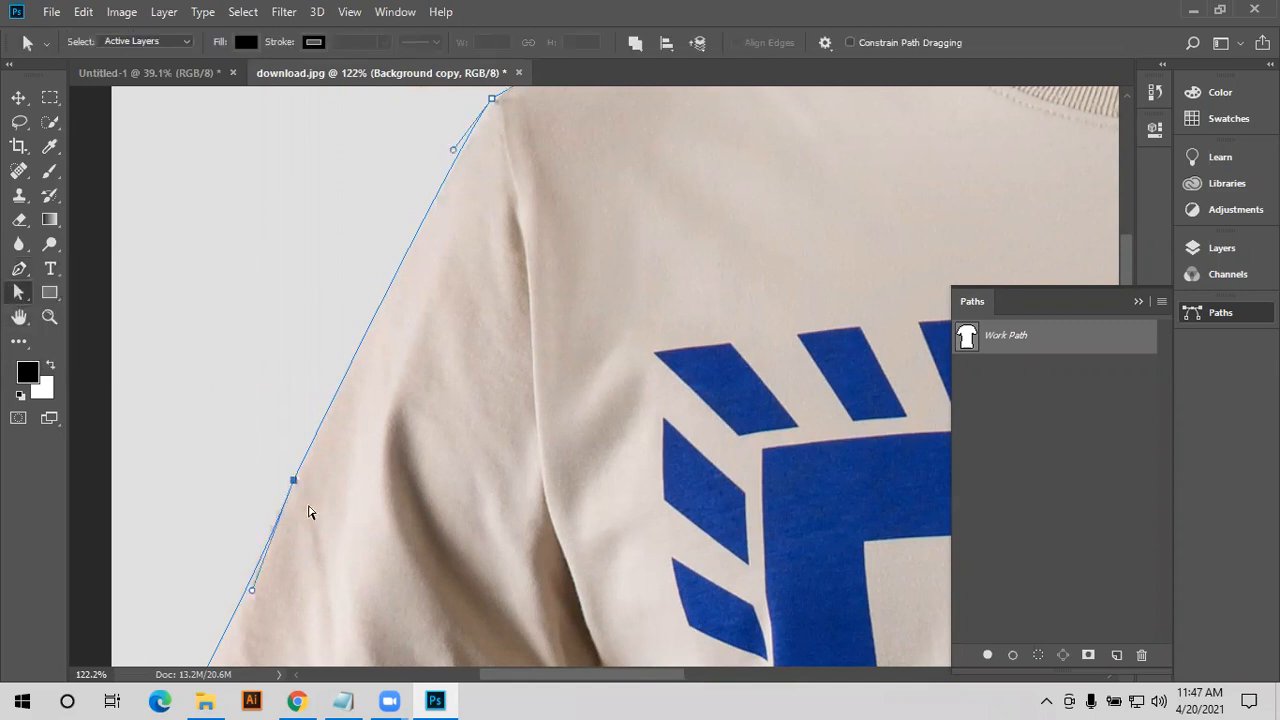
scroll(280, 440, "down", 2)
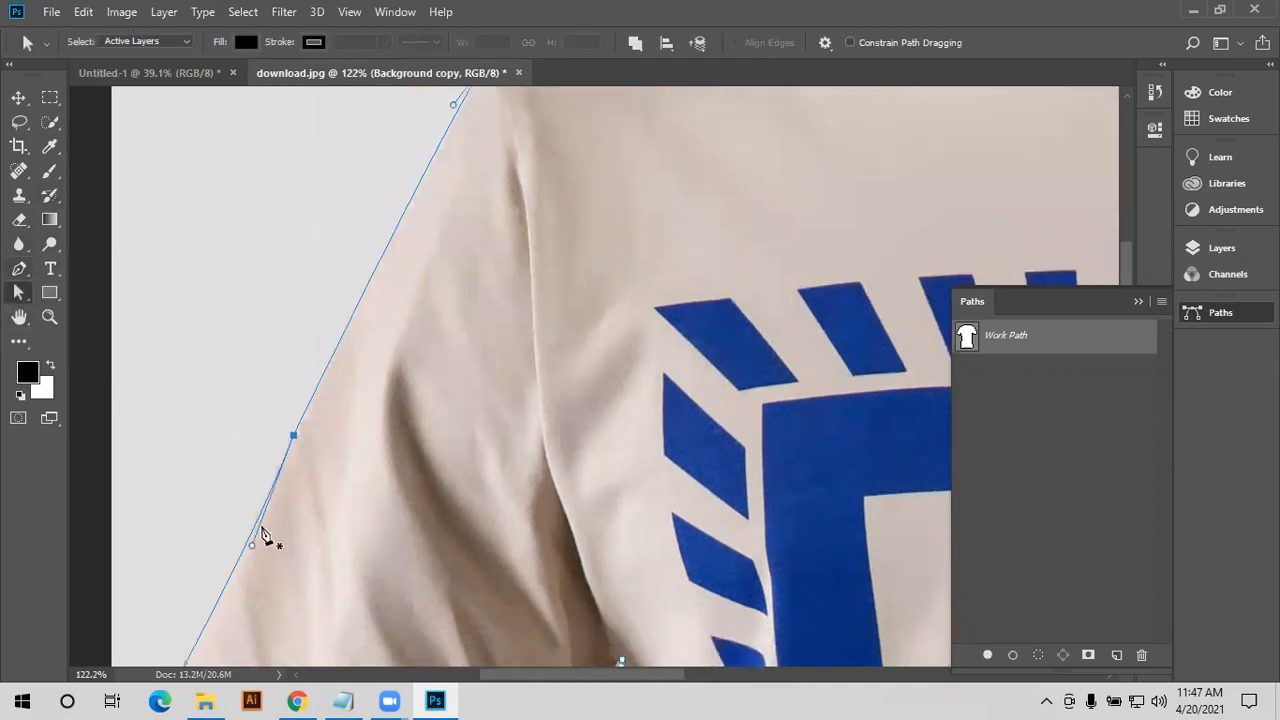
key("p")
mouse_move(251, 545)
left_mouse_down()
mouse_move(220, 500)
mouse_move(203, 429)
mouse_move(247, 541)
left_mouse_up()
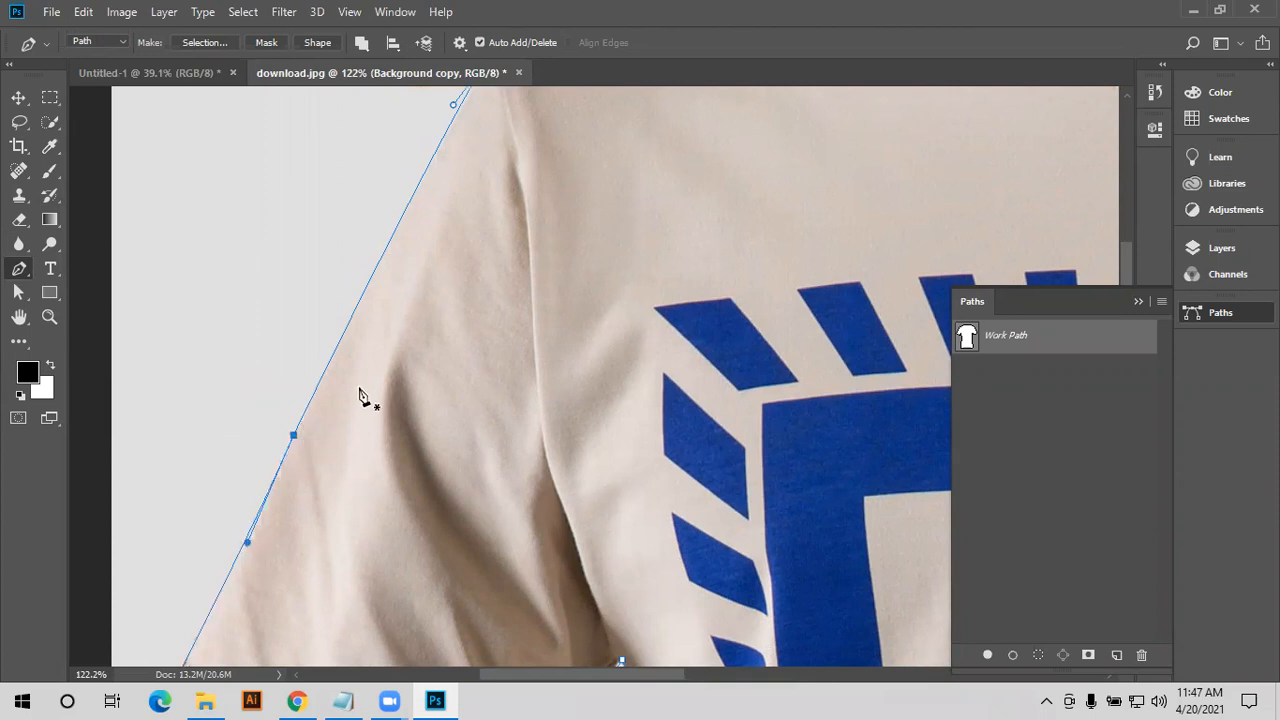
- Convert the shirt path to a selection and undo it, load the selection from the Work Path and reactivate the path
scroll(360, 395, "down", 10)
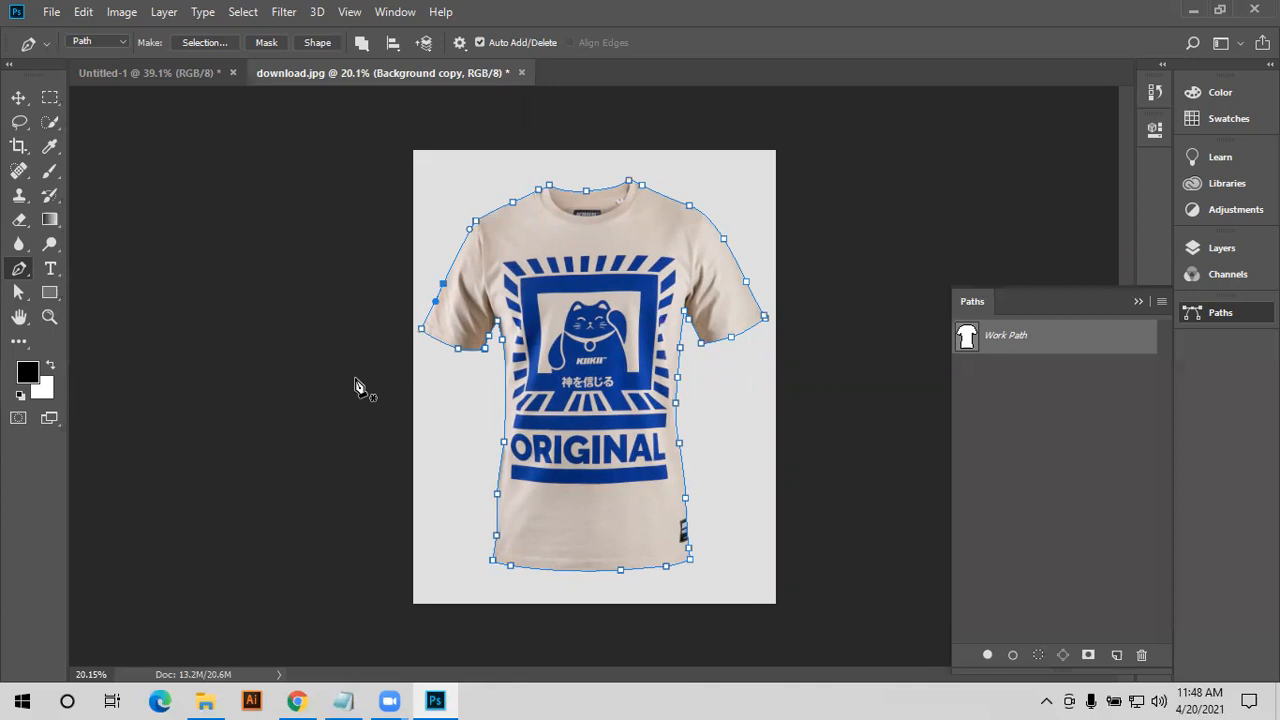
key("ctrl+Return")
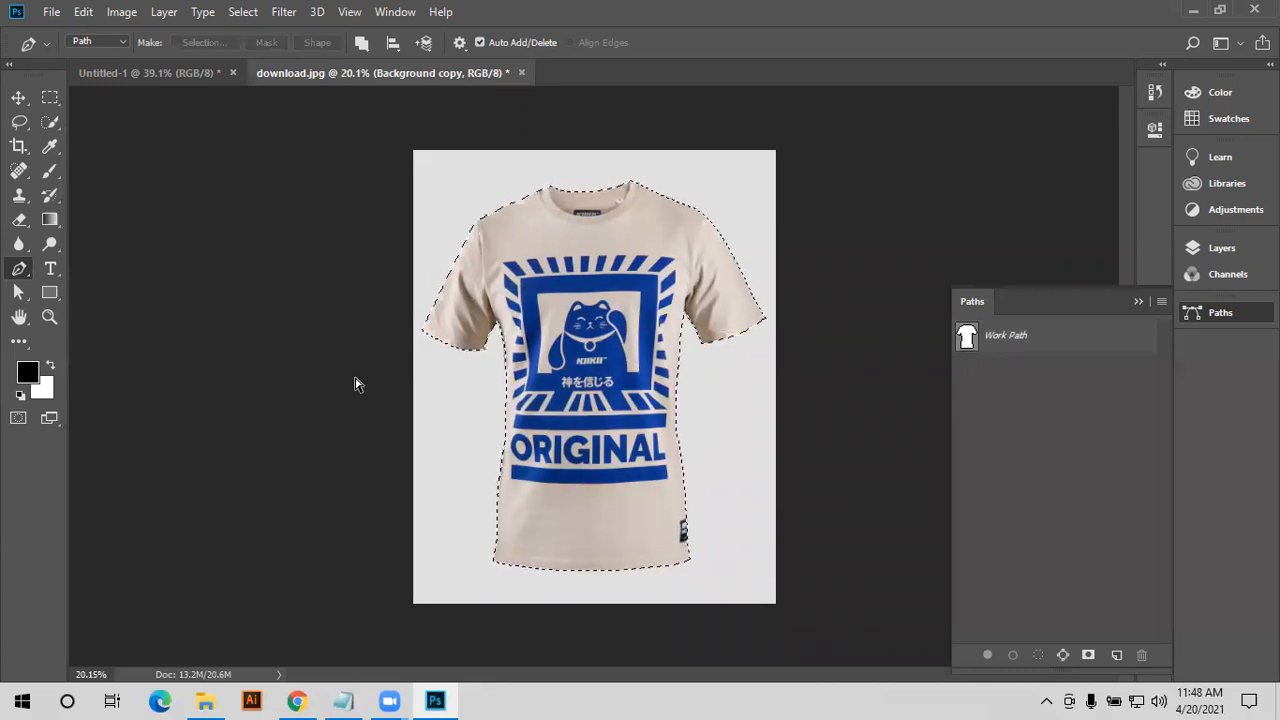
key("ctrl+z")
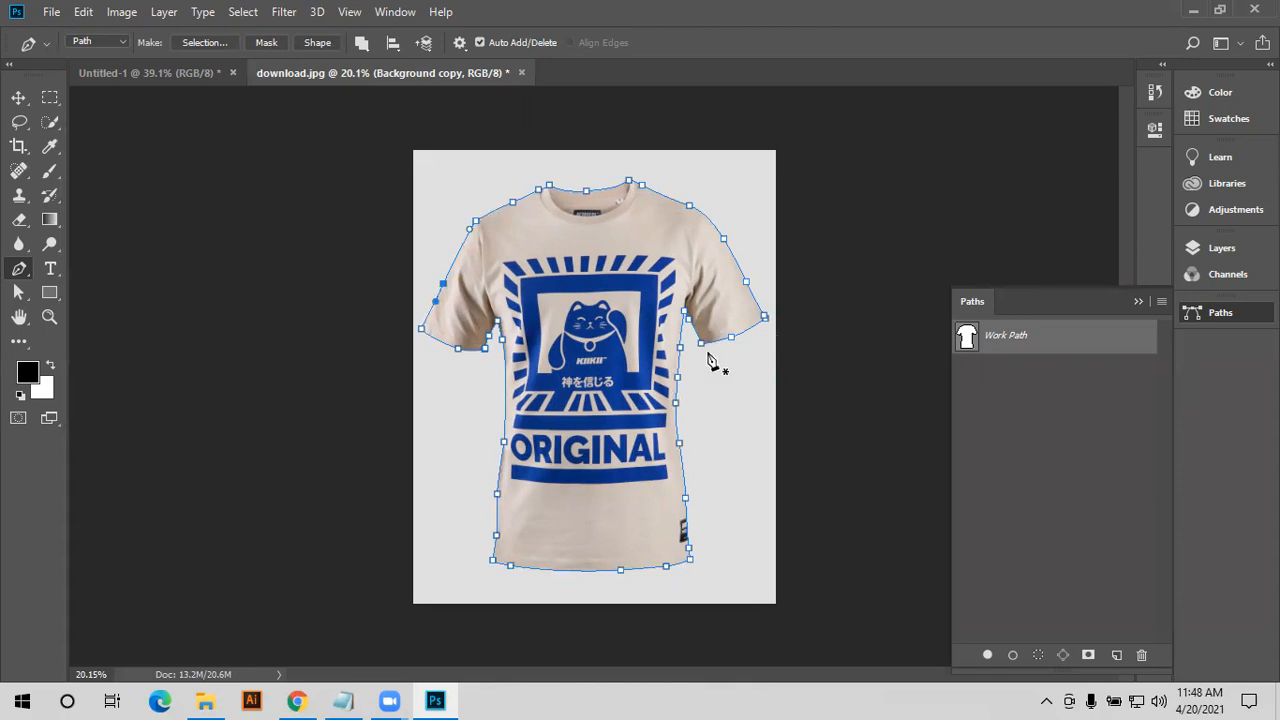
left_click(967, 338, "ctrl")
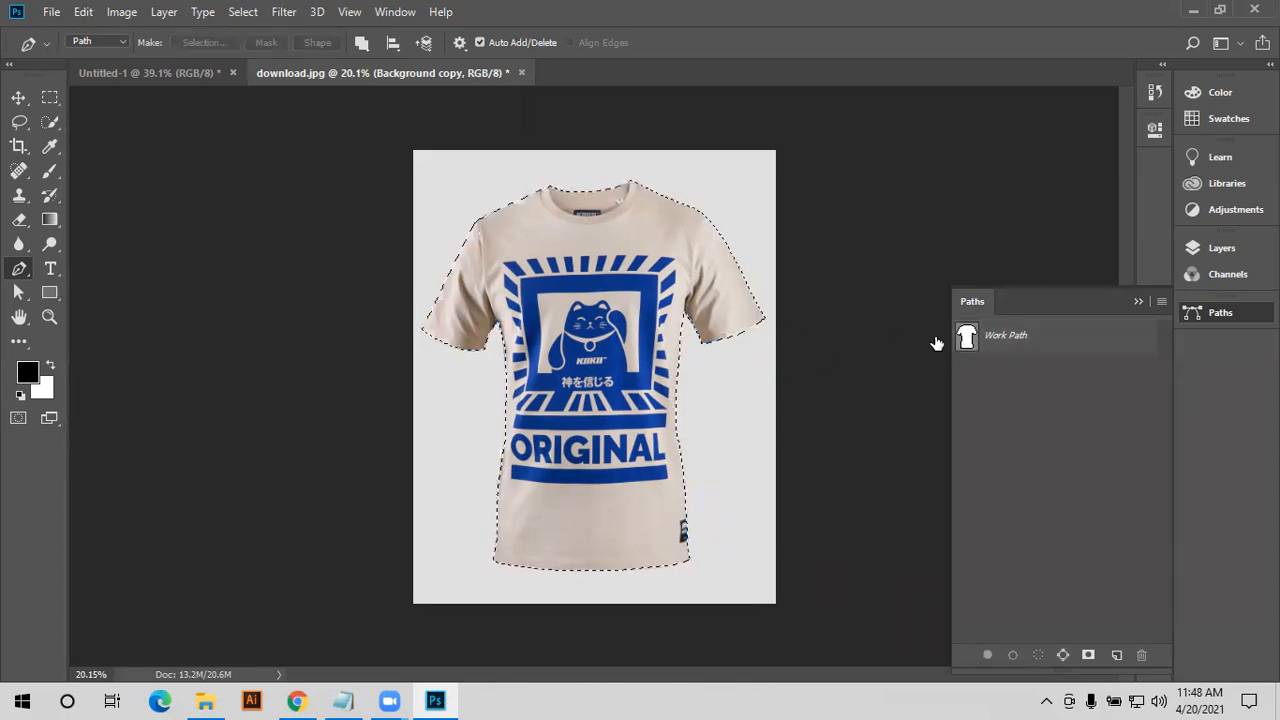
left_click(1030, 337)
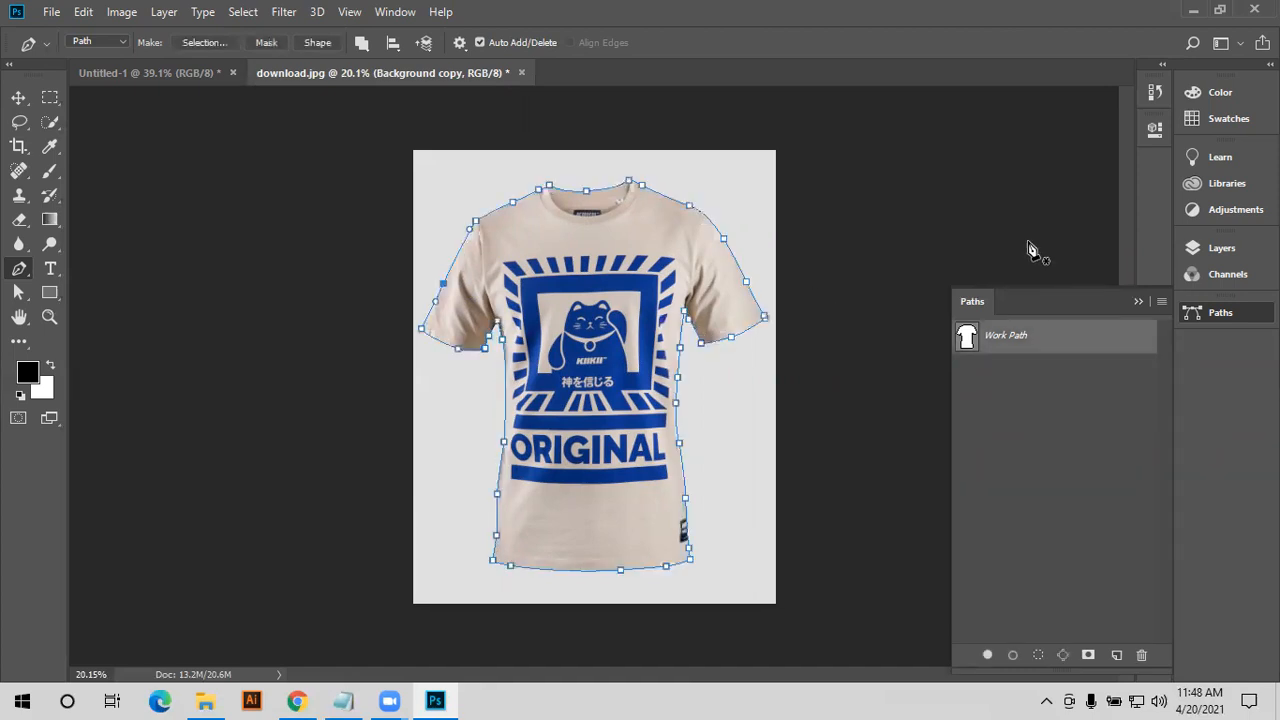
- Make a selection from the shirt path on the Background copy layer and hide the Background layer
key("F7")
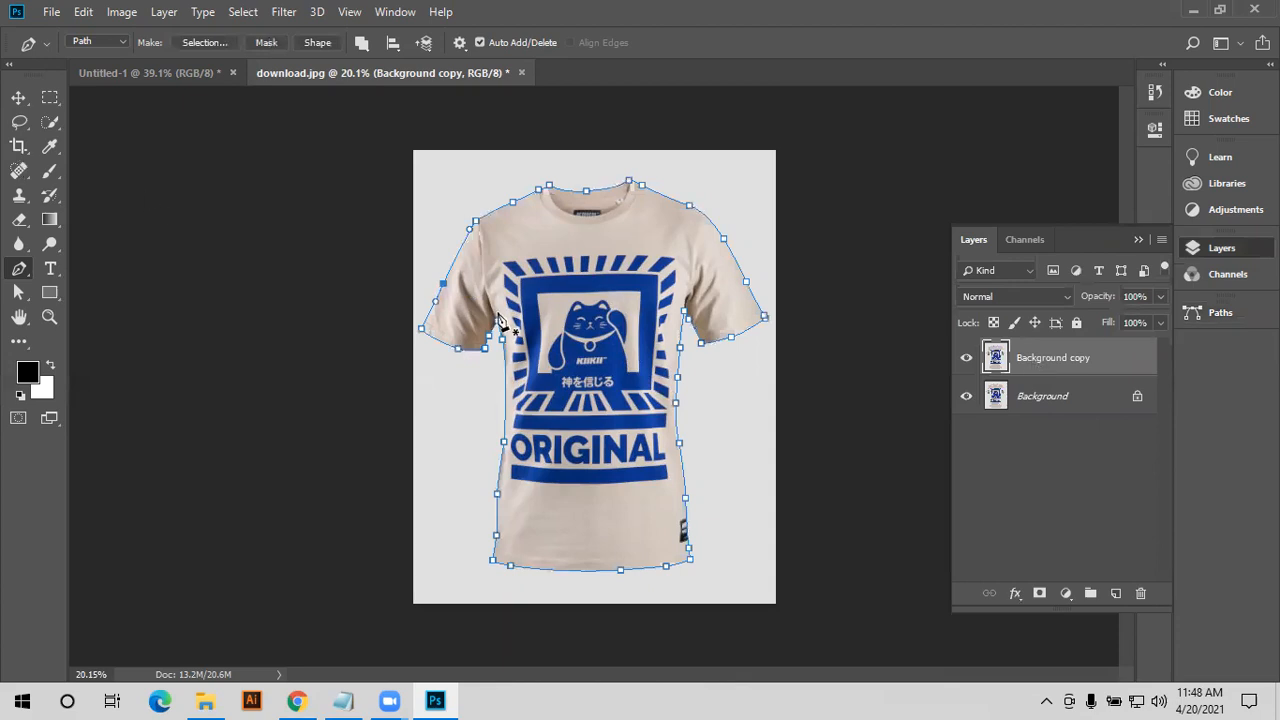
right_click(543, 285)
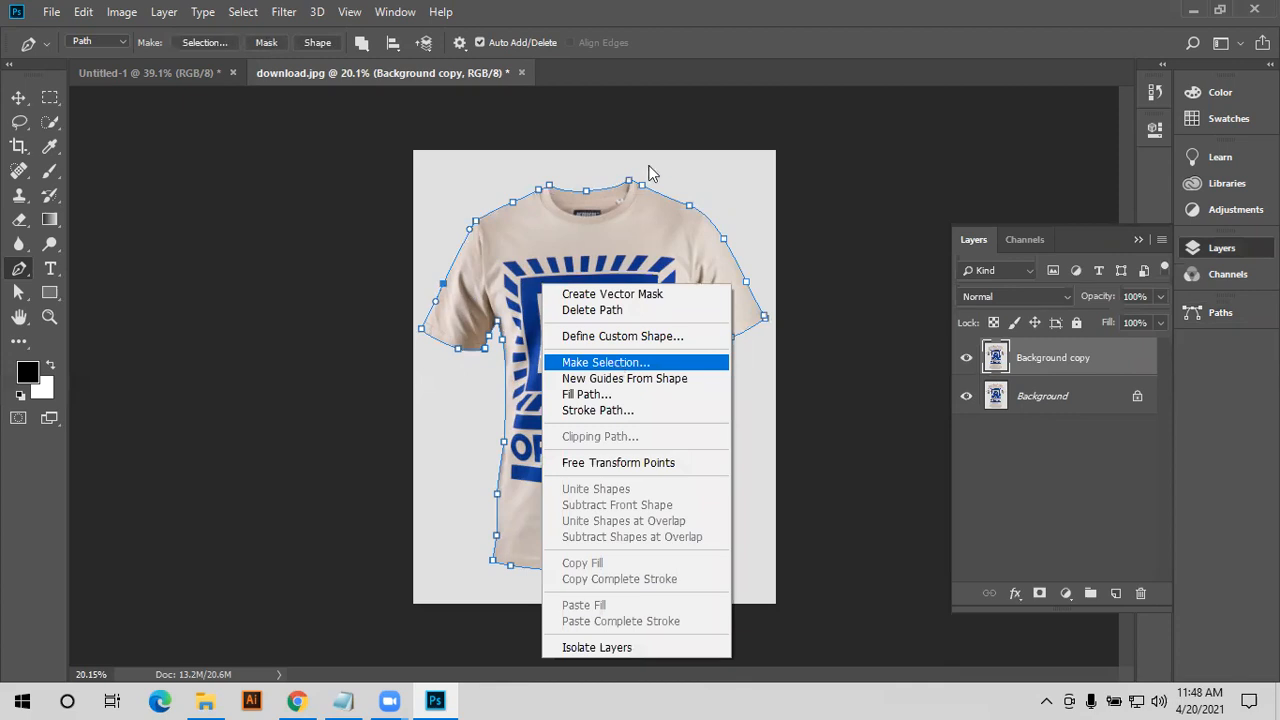
left_click(617, 363)
left_click(737, 169)
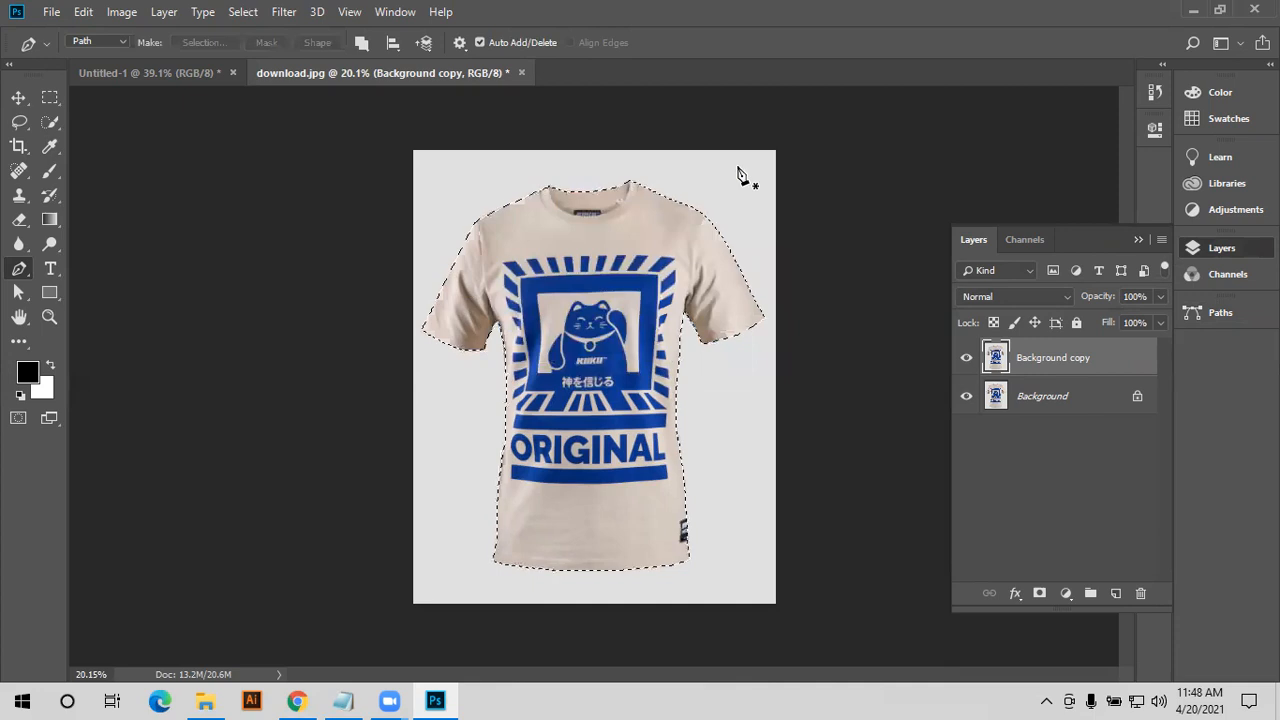
left_click(967, 397)
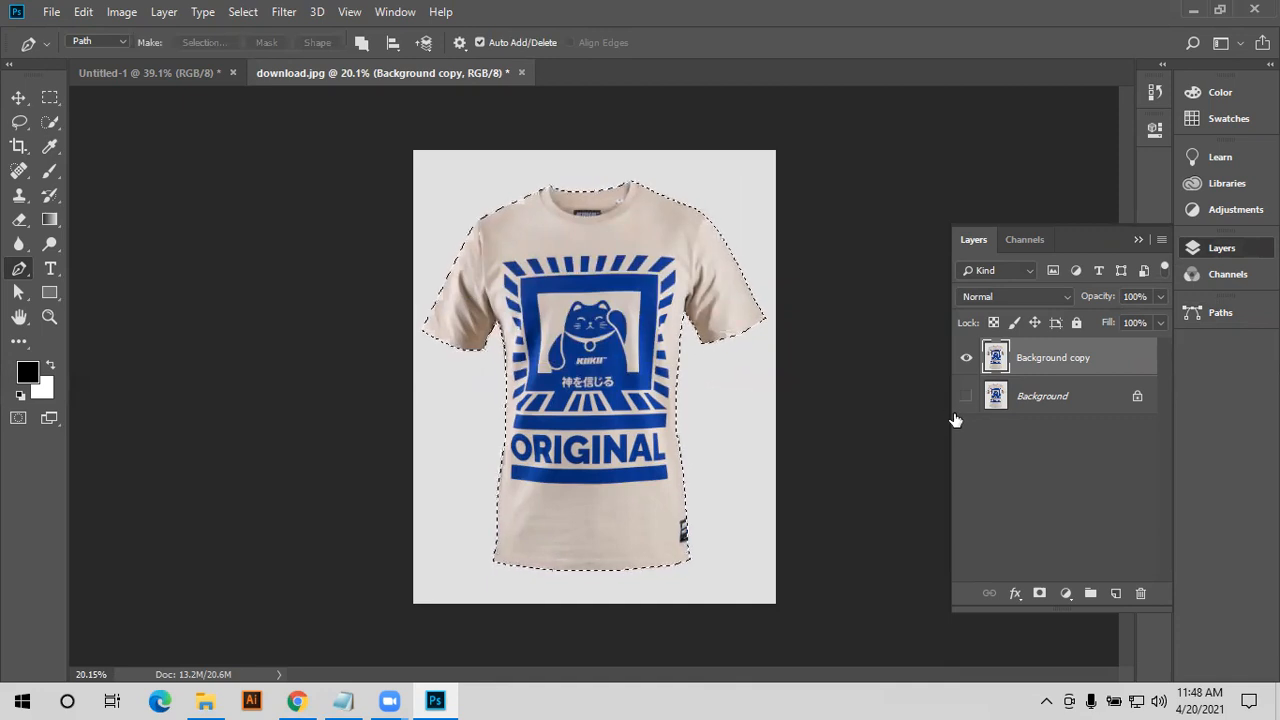
- Try deleting the selected shirt area from the Background copy layer and undo the deletion
key("Delete")
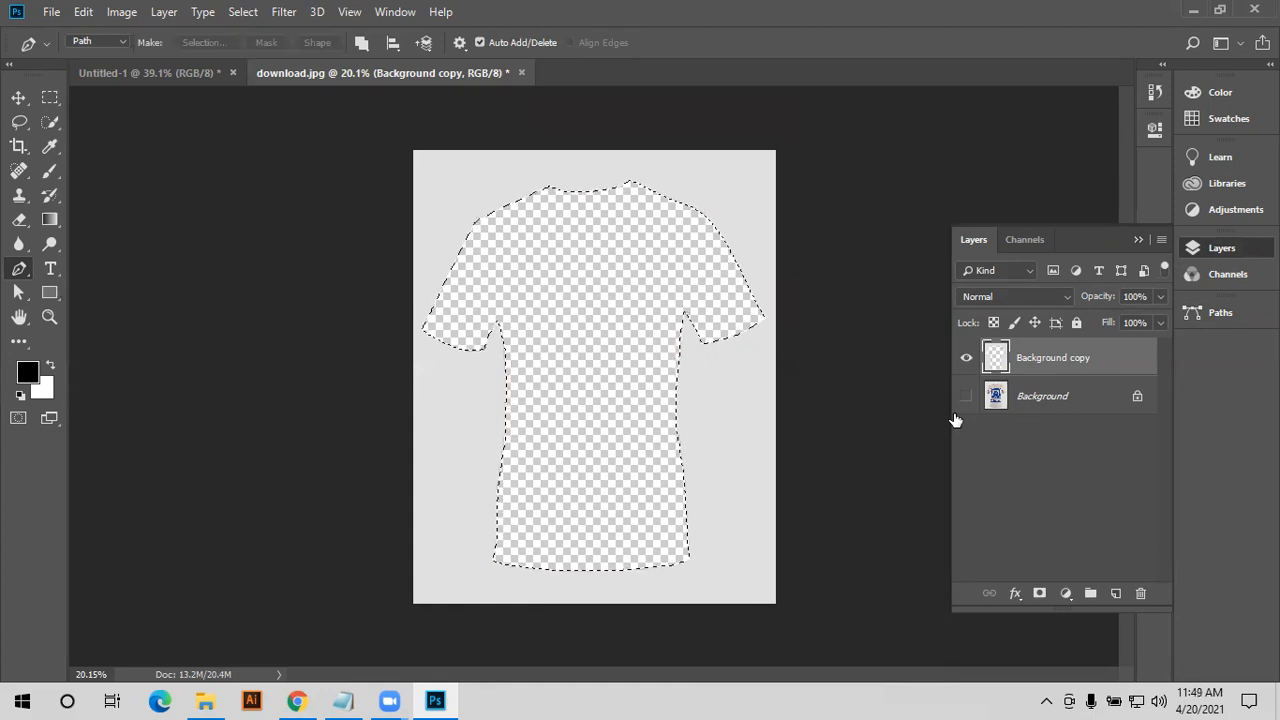
key("ctrl+z")
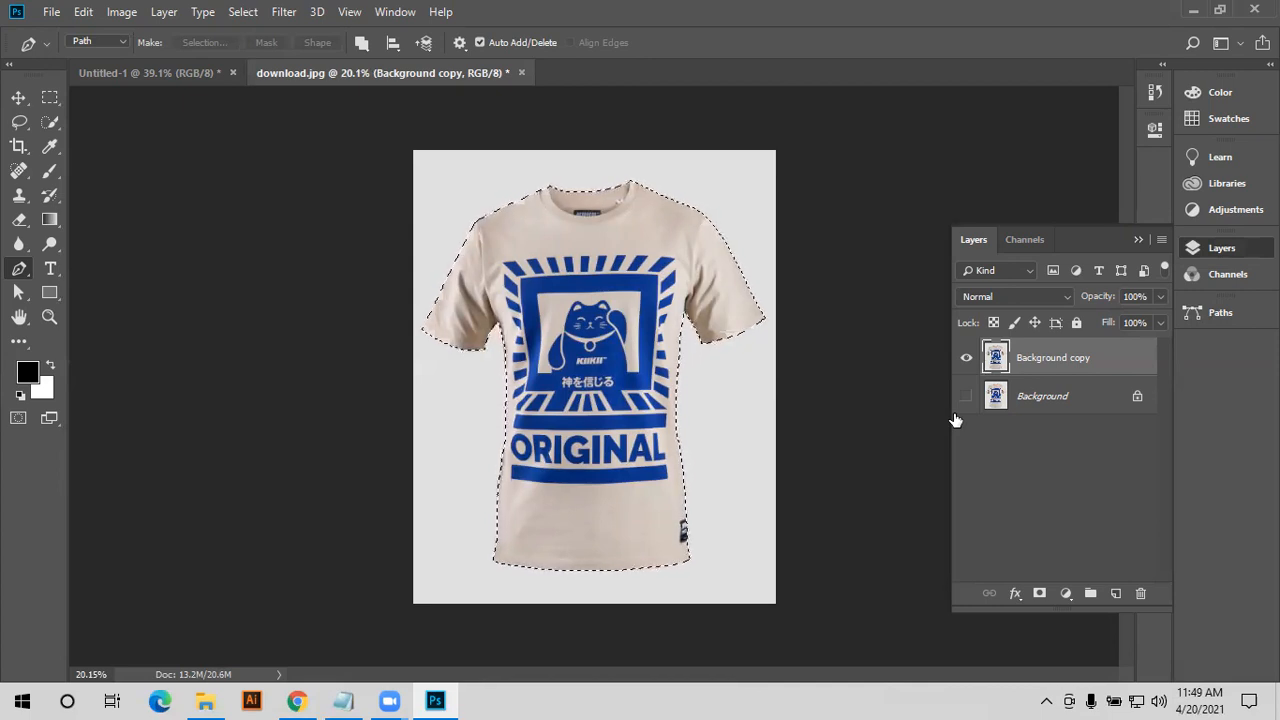
- Invert the selection, delete the grey backdrop around the shirt from the Background copy layer and clear the selection
left_click(243, 12)
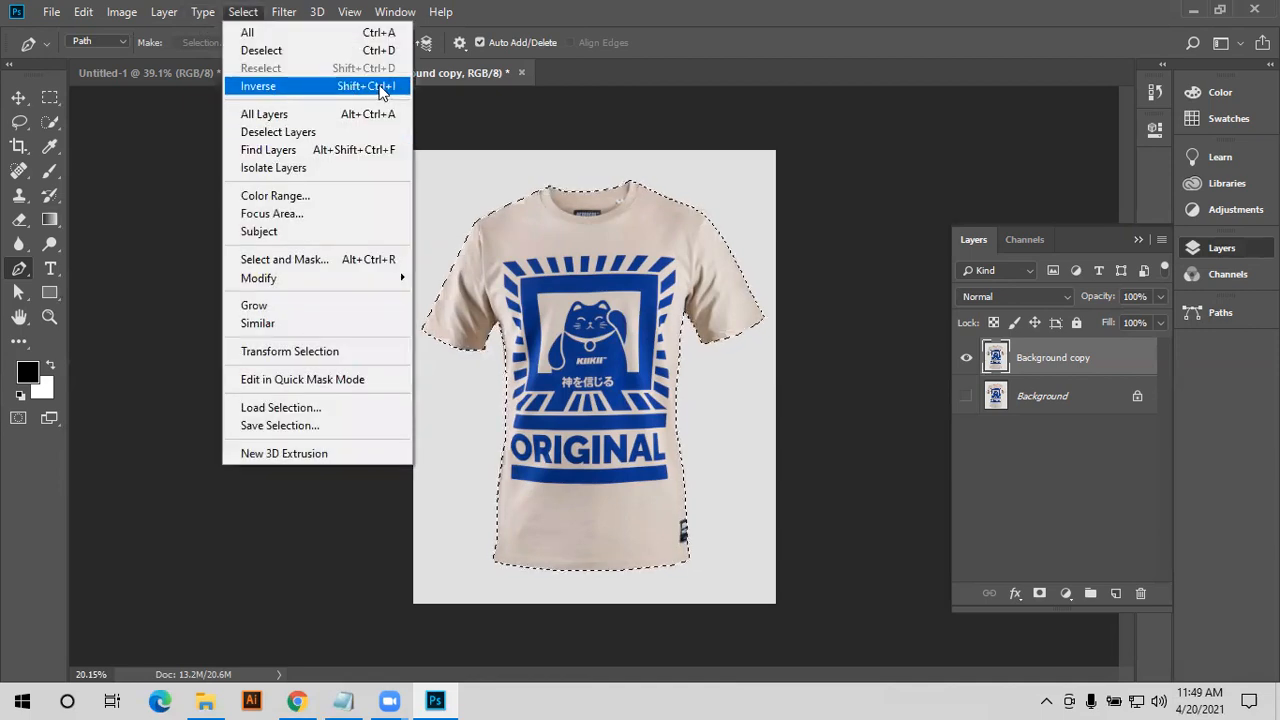
left_click(379, 88)
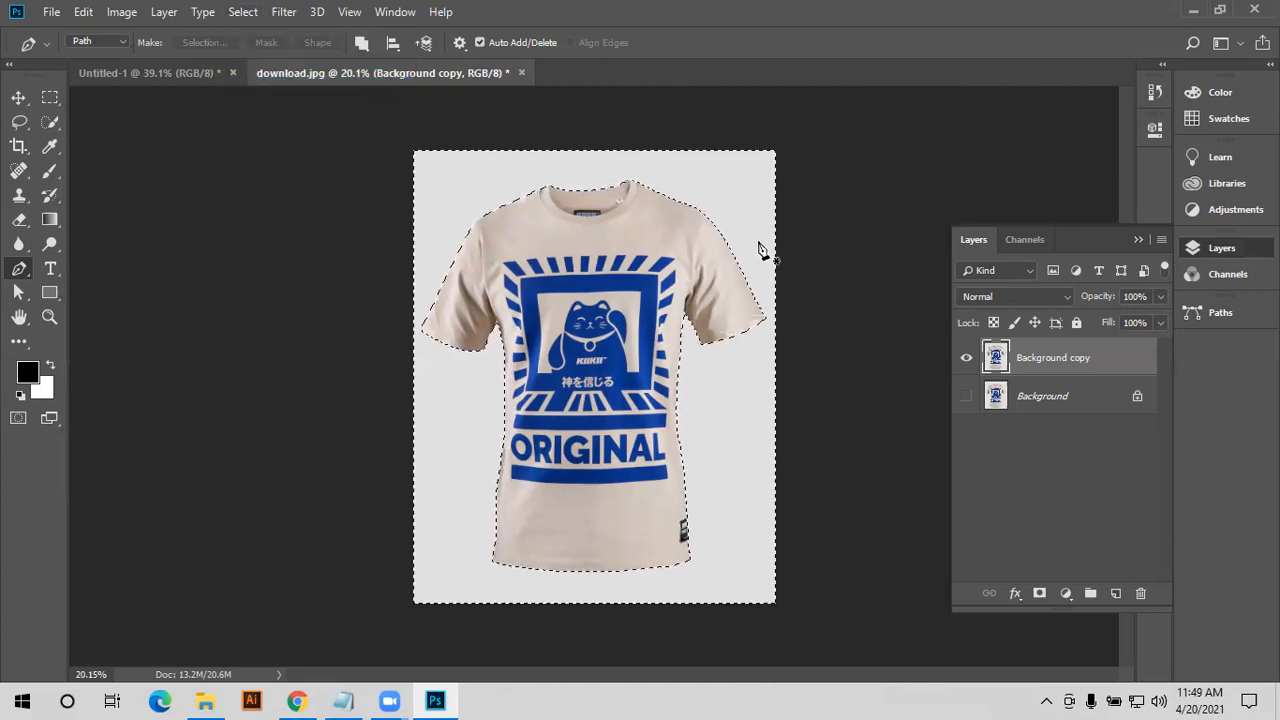
key("Delete")
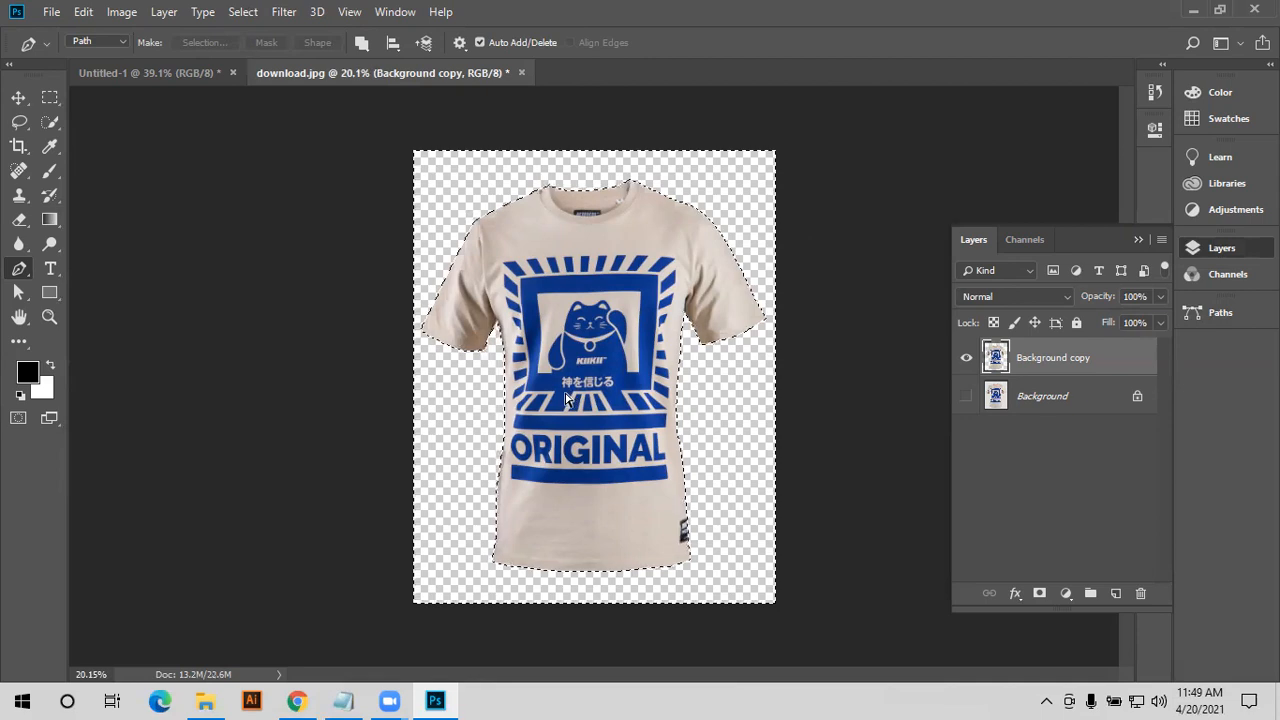
key("ctrl+d")
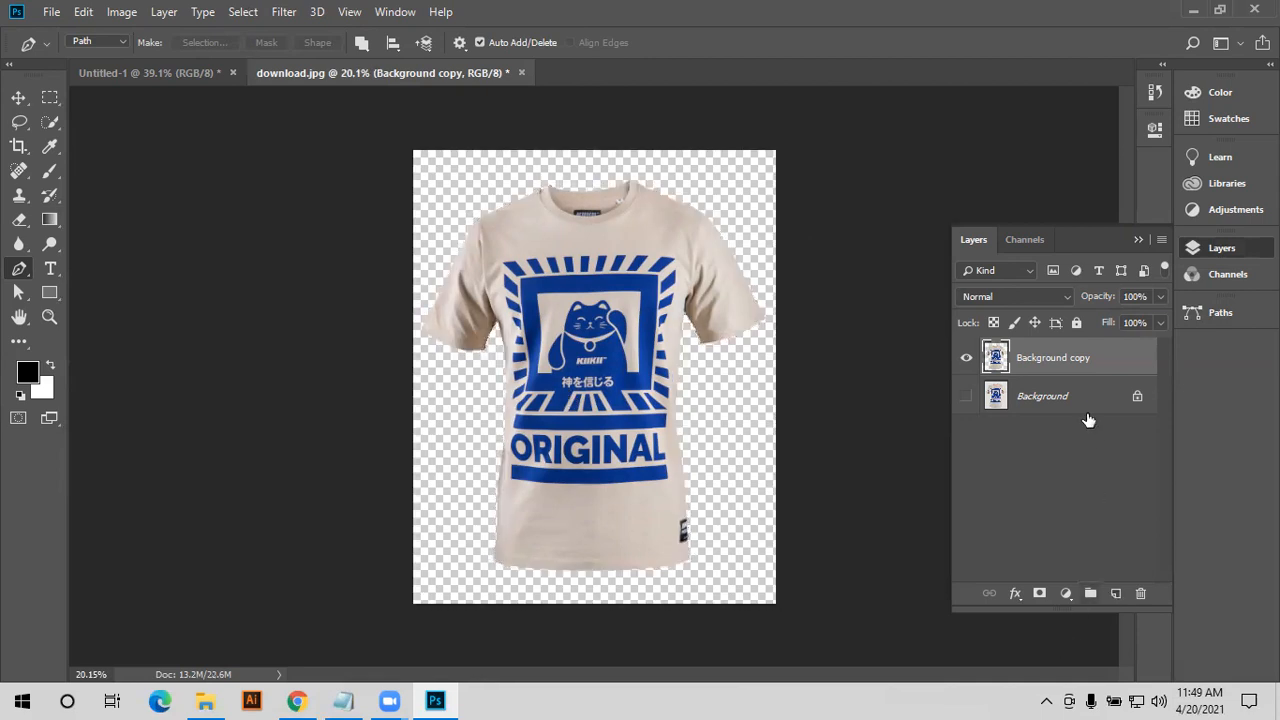
- Add a new layer beneath the Background copy layer and fill it with the black foreground colour
key("ctrl+shift+alt+n")
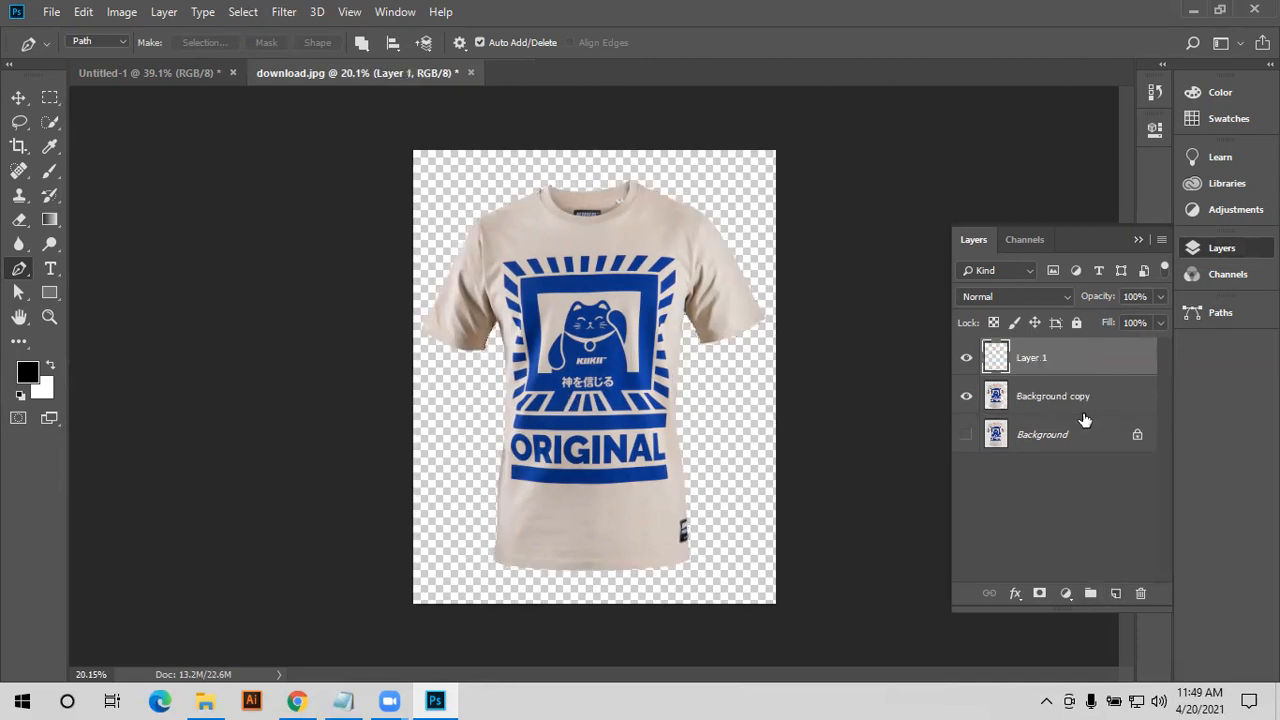
left_click_drag(1089, 369, 1082, 412)
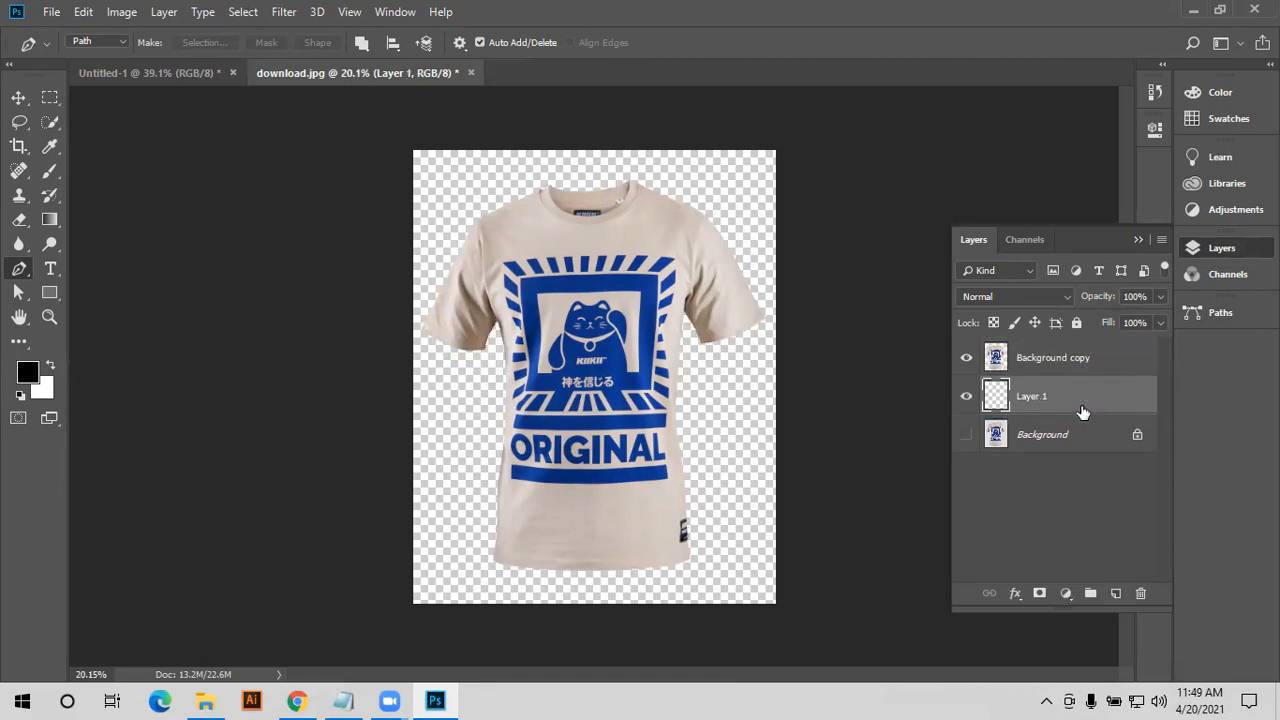
key("alt+BackSpace")
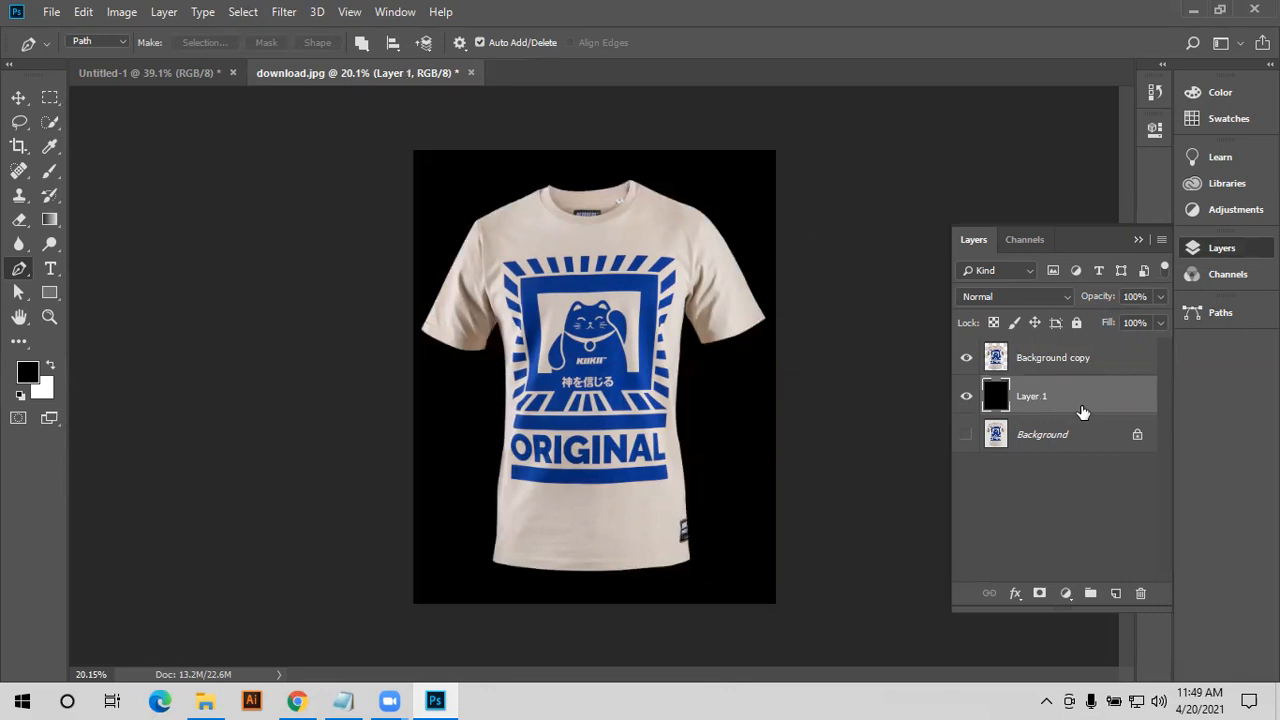
- Undo the black fill, the new layer, the backdrop removal and the selection, stepping back to the active shirt path
key("ctrl+z")
key("ctrl+z")
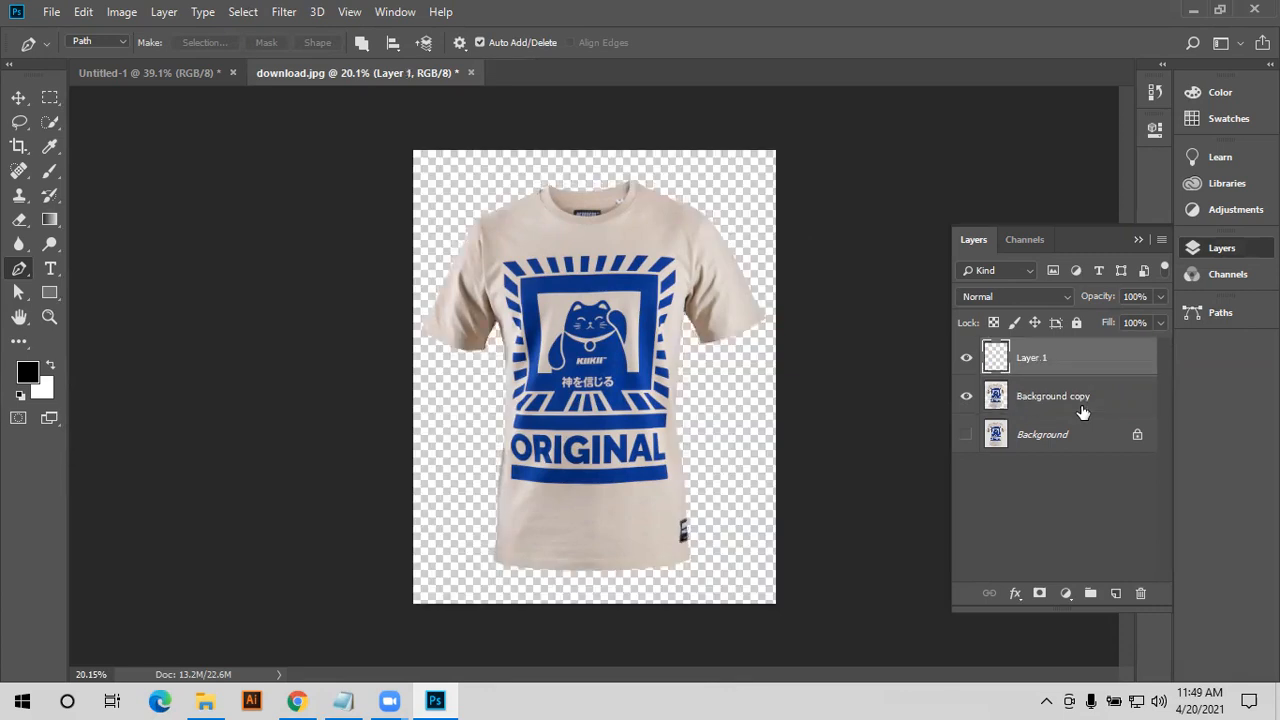
key("ctrl+z")
key("ctrl+z")
key("ctrl+z")
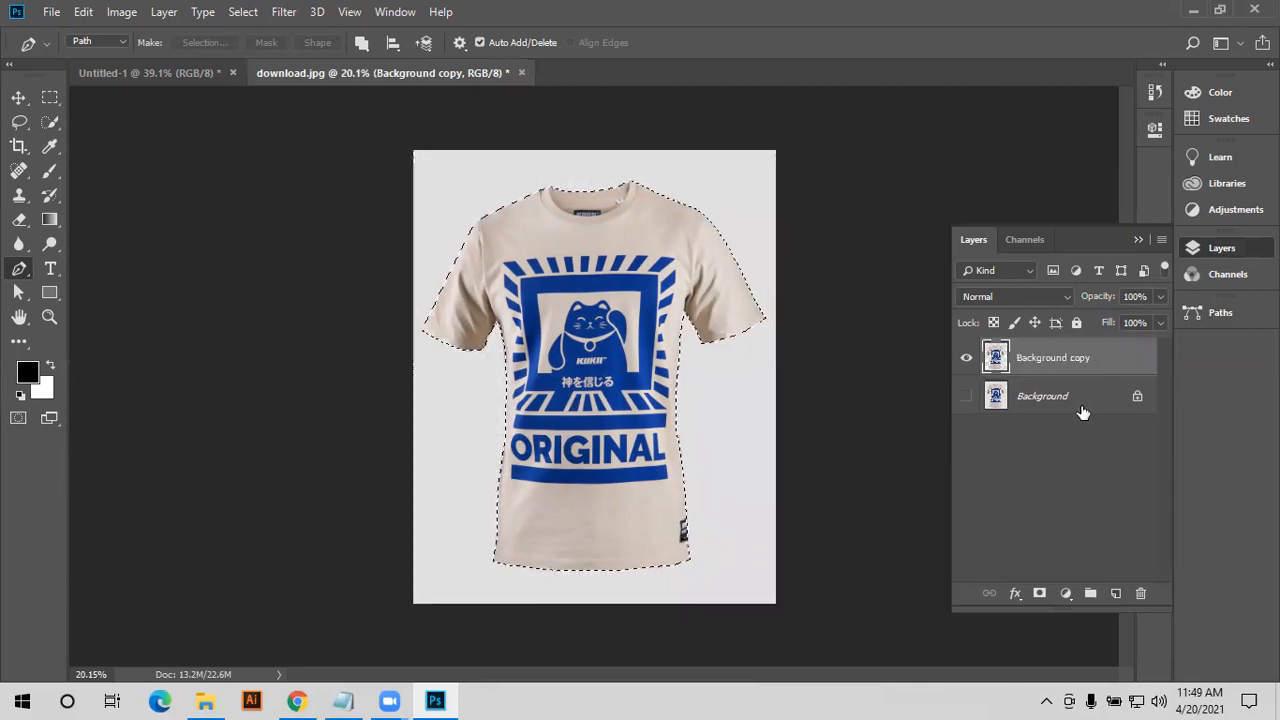
key("ctrl+z")
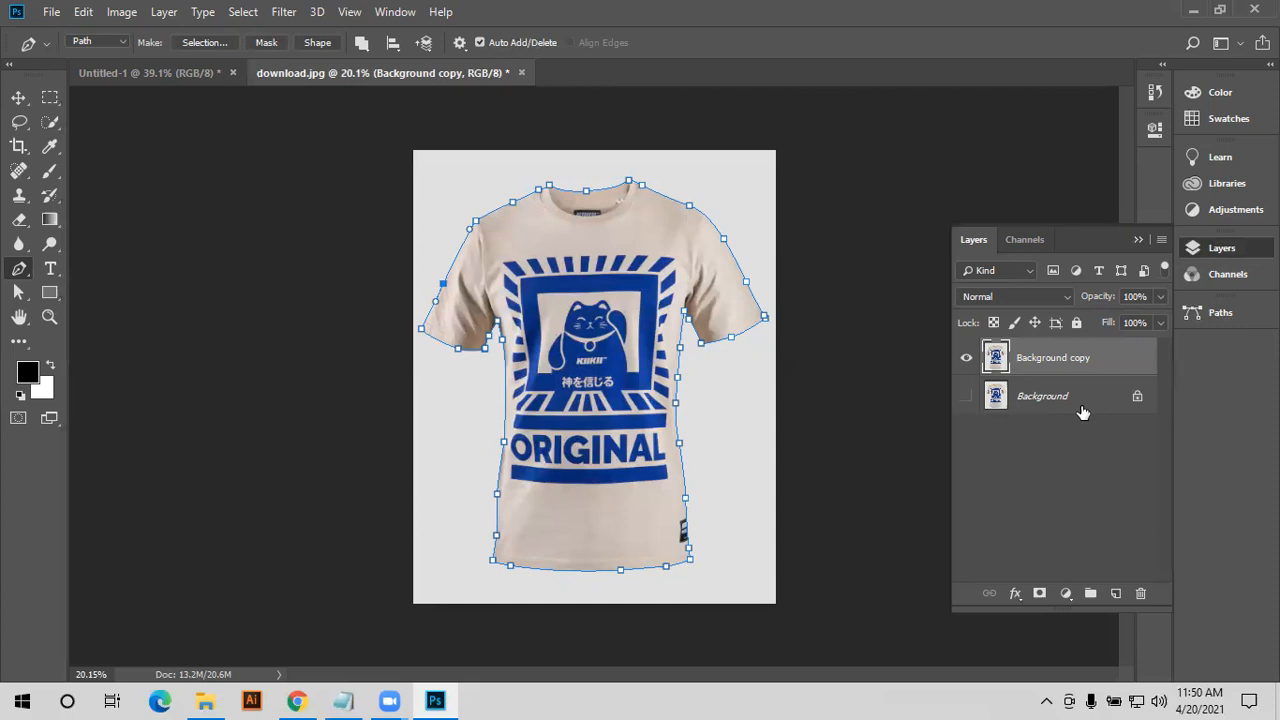
- Convert the shirt path to a selection, mask the Background copy layer with it and undo the mask
key("ctrl+Return")
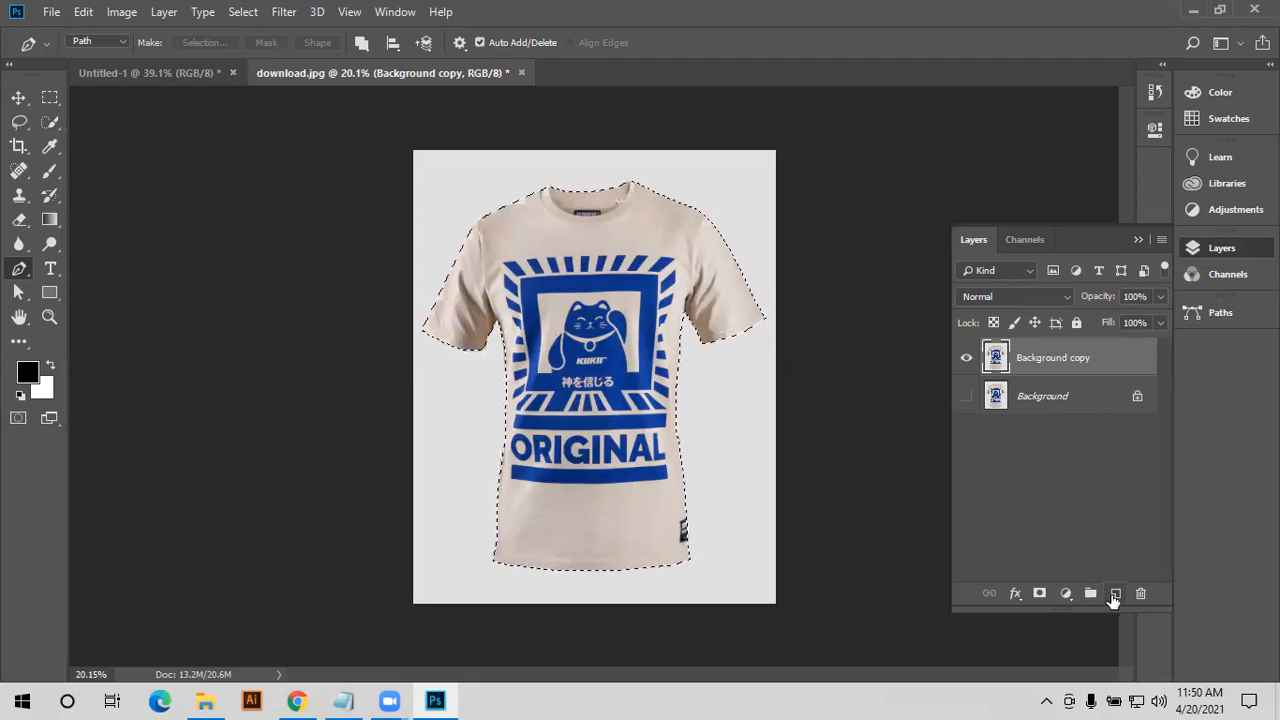
left_click(1040, 594)
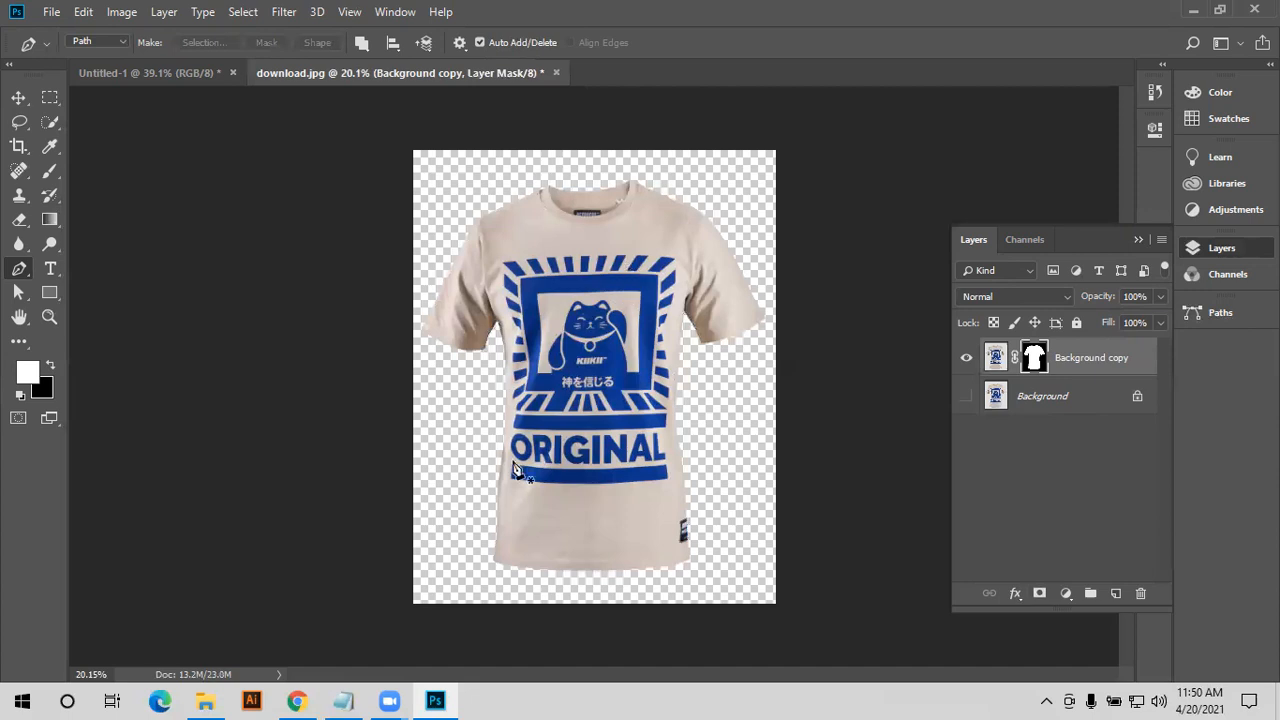
key("ctrl+z")
key("b")
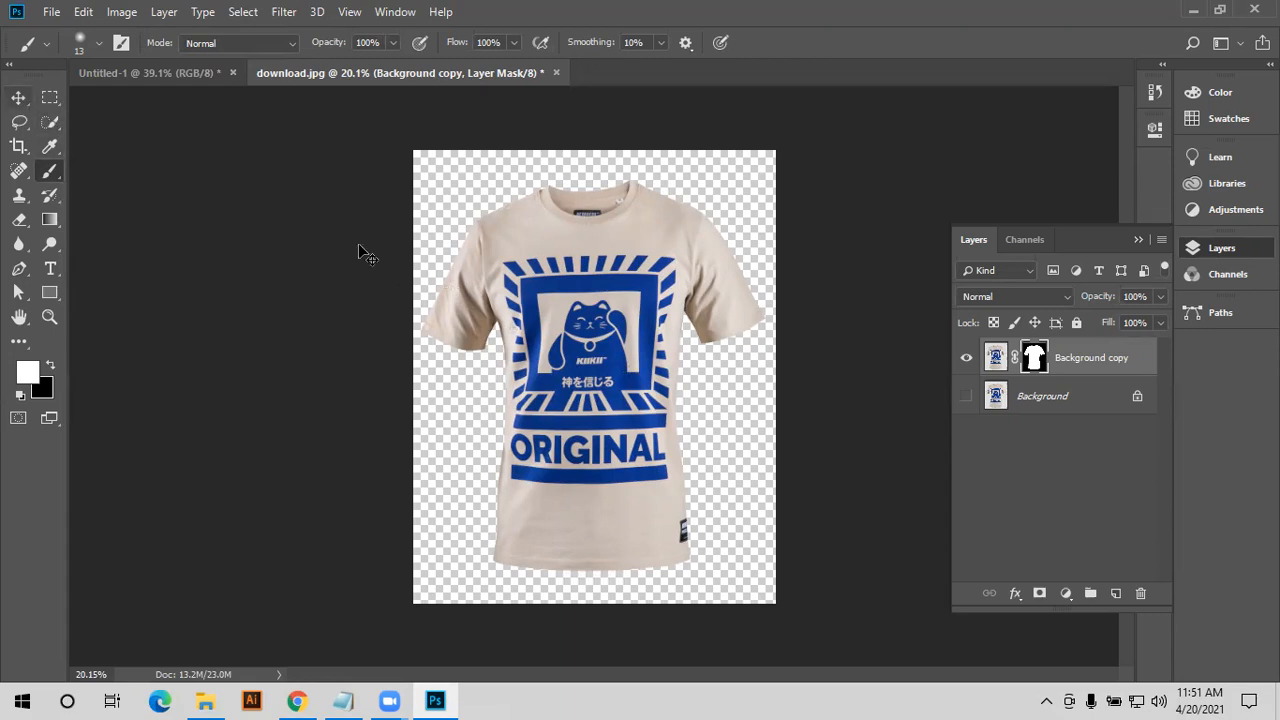
key("ctrl+z")
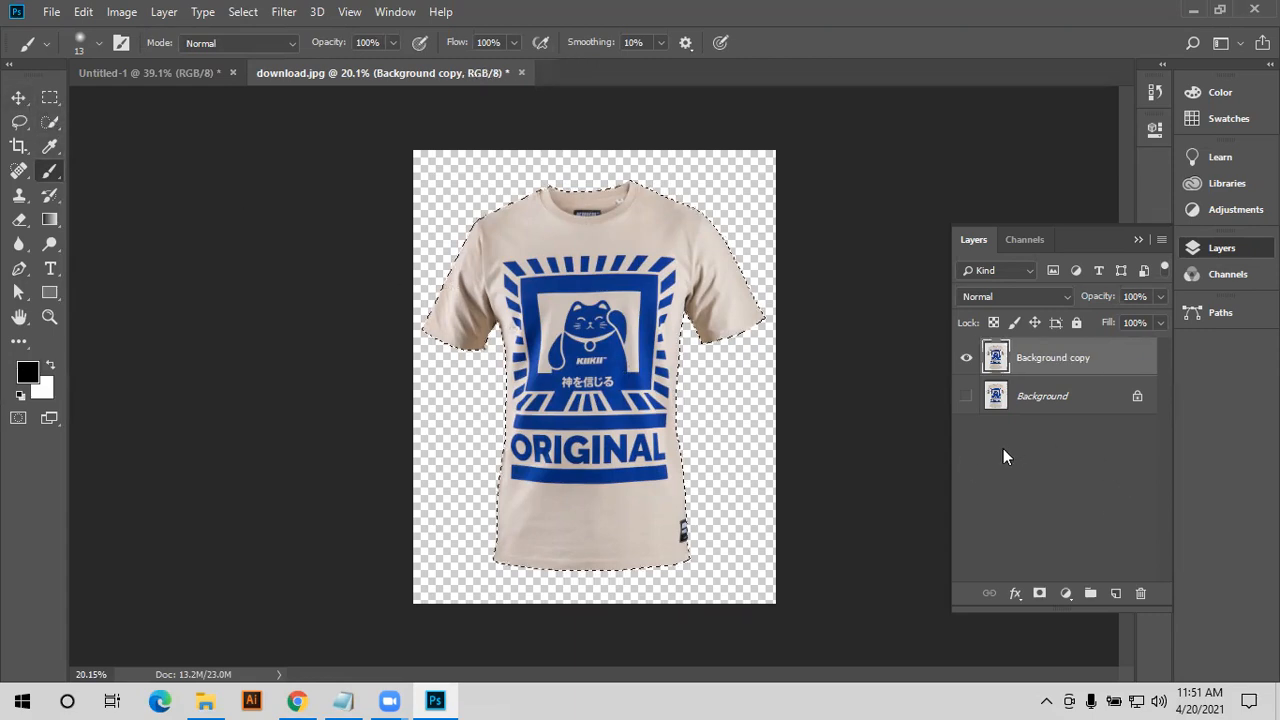
- Set the foreground colour to red f80606 and the background colour to light blue
left_click(27, 373)
left_click(1016, 240)
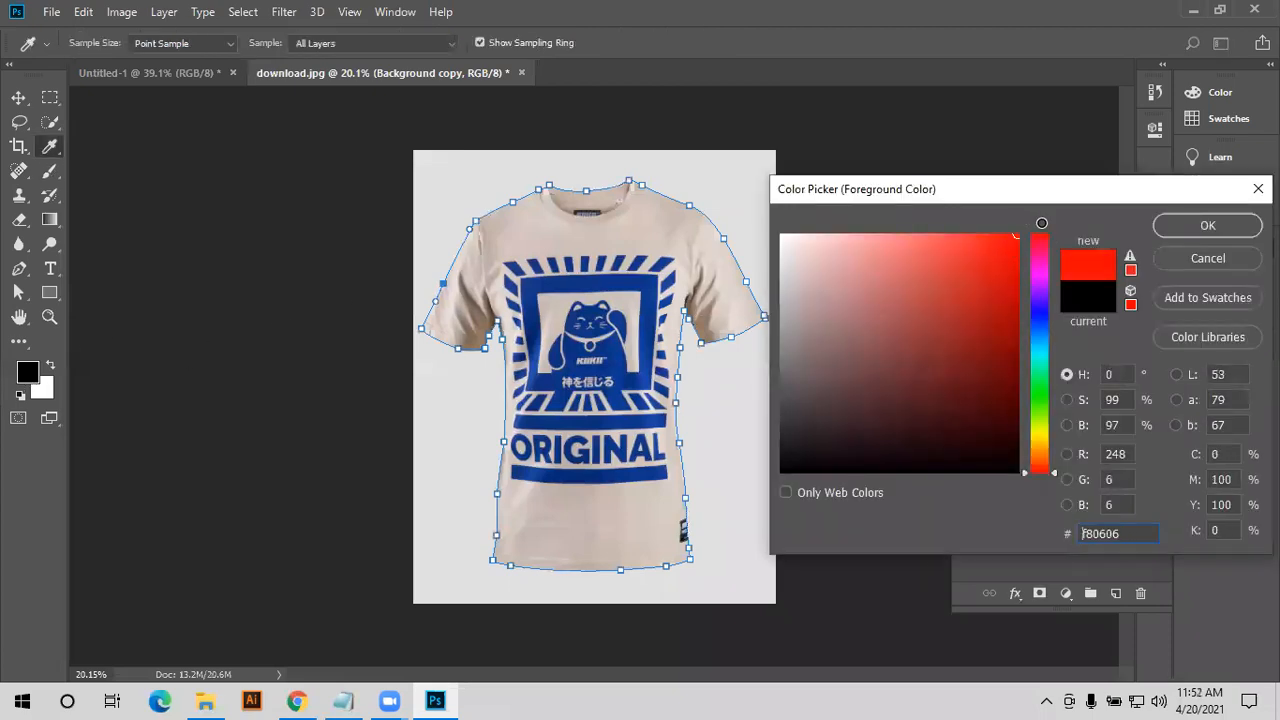
left_click(1207, 225)
key("b")
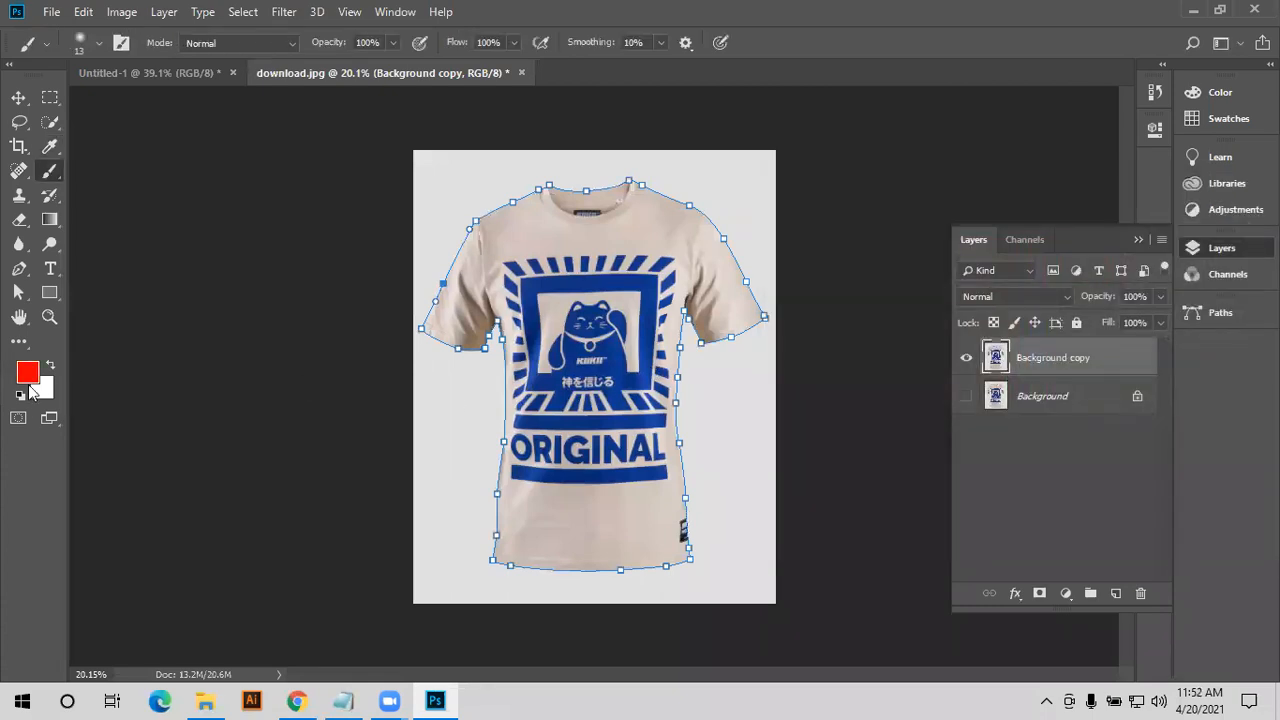
left_click(46, 393)
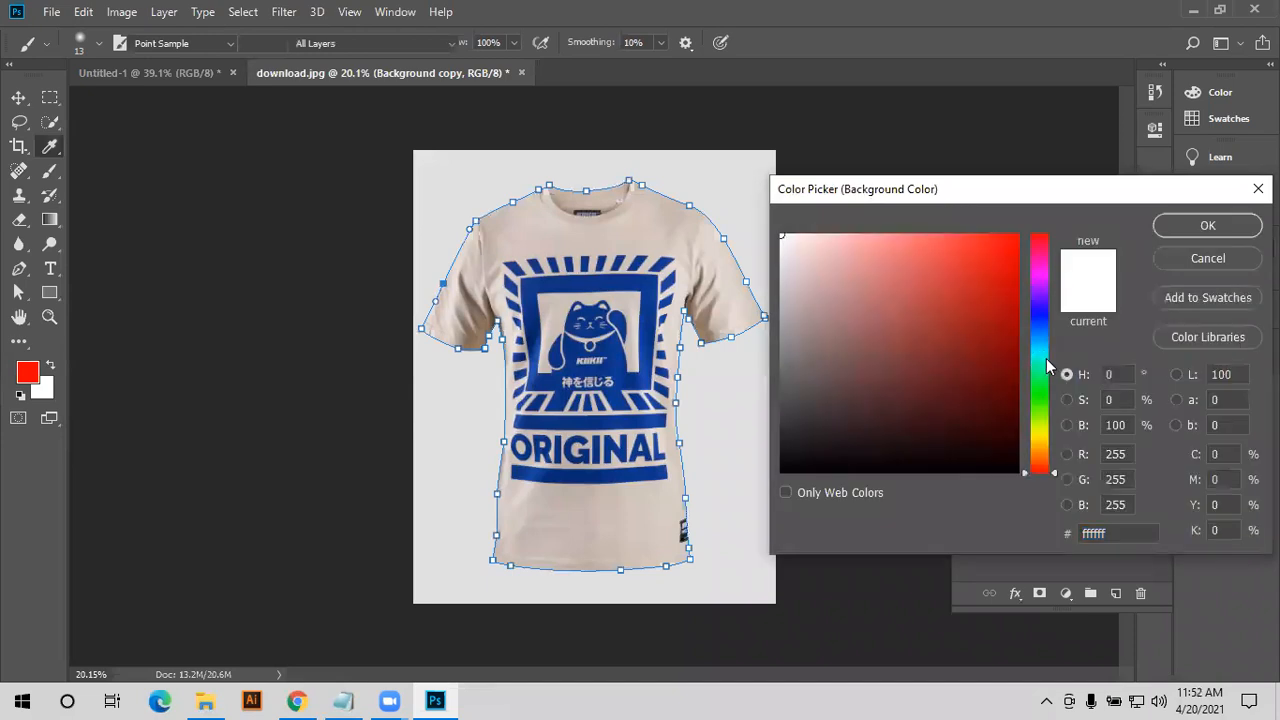
left_click(997, 243)
left_click(1208, 225)
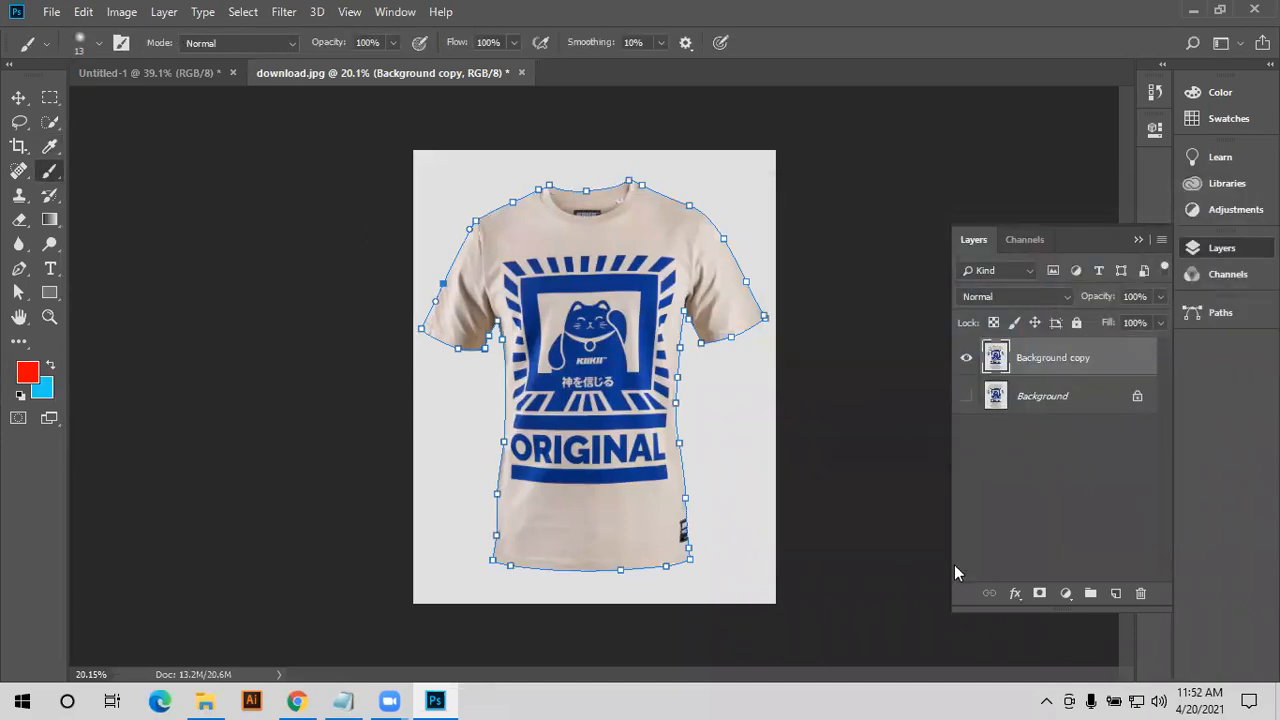
- Turn the shirt path into a selection and add it as a layer mask on the Background copy layer
key("ctrl+Return")
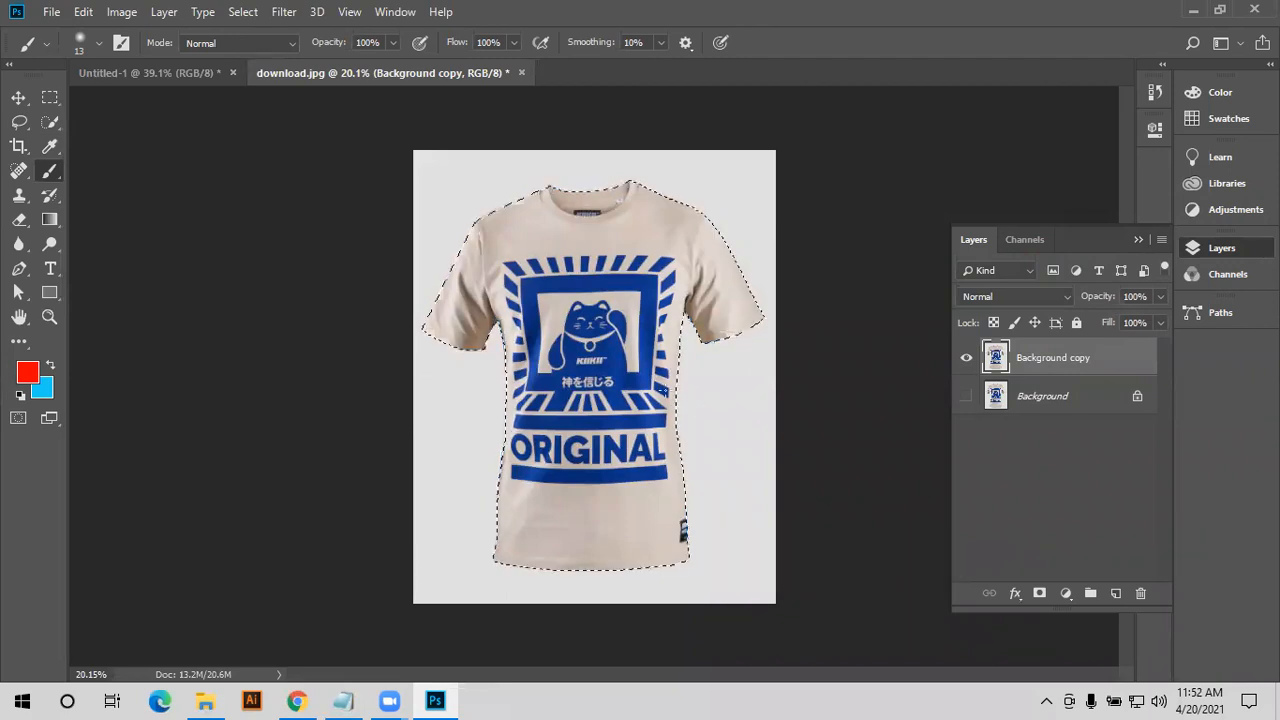
left_click(1040, 594)
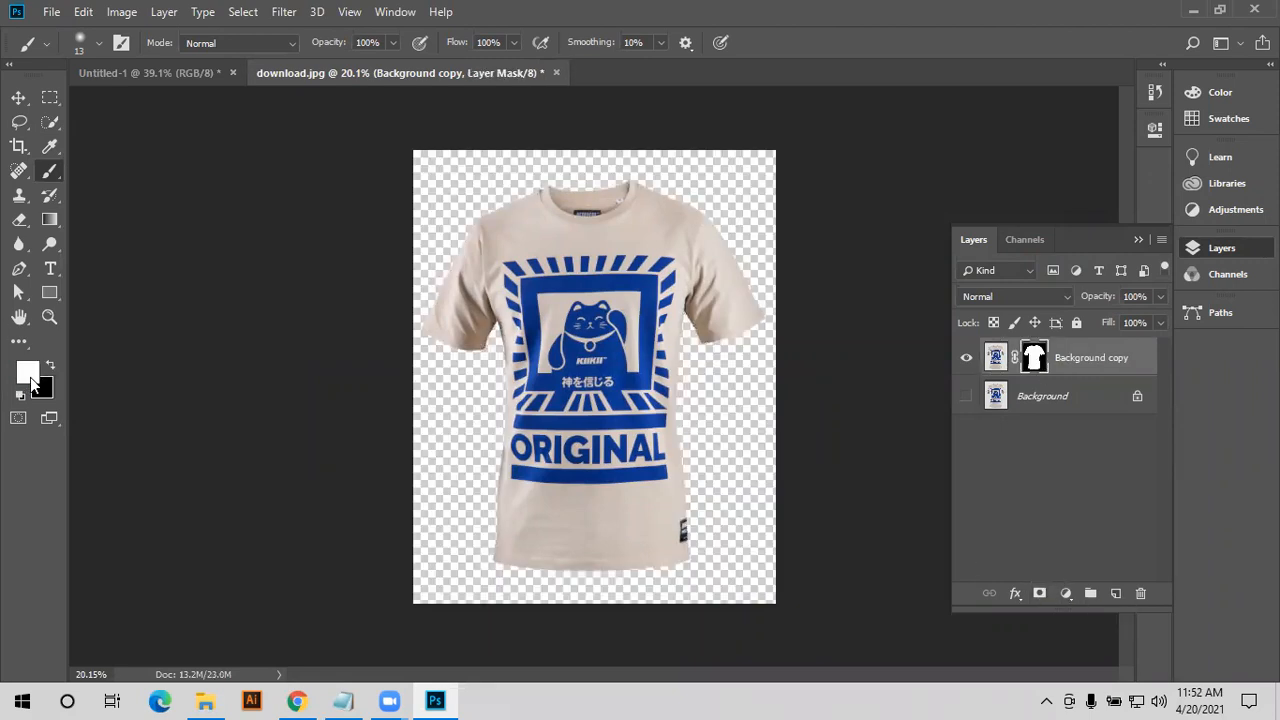
key("ctrl+z")
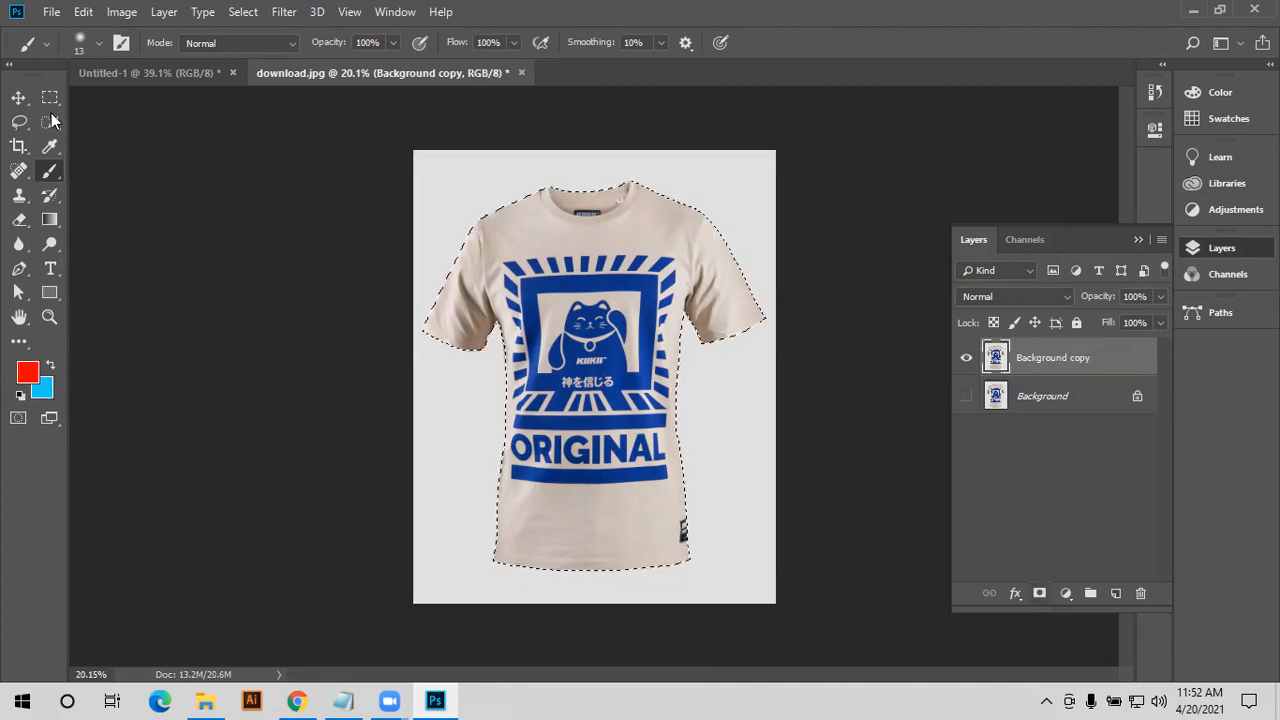
left_click(18, 97)
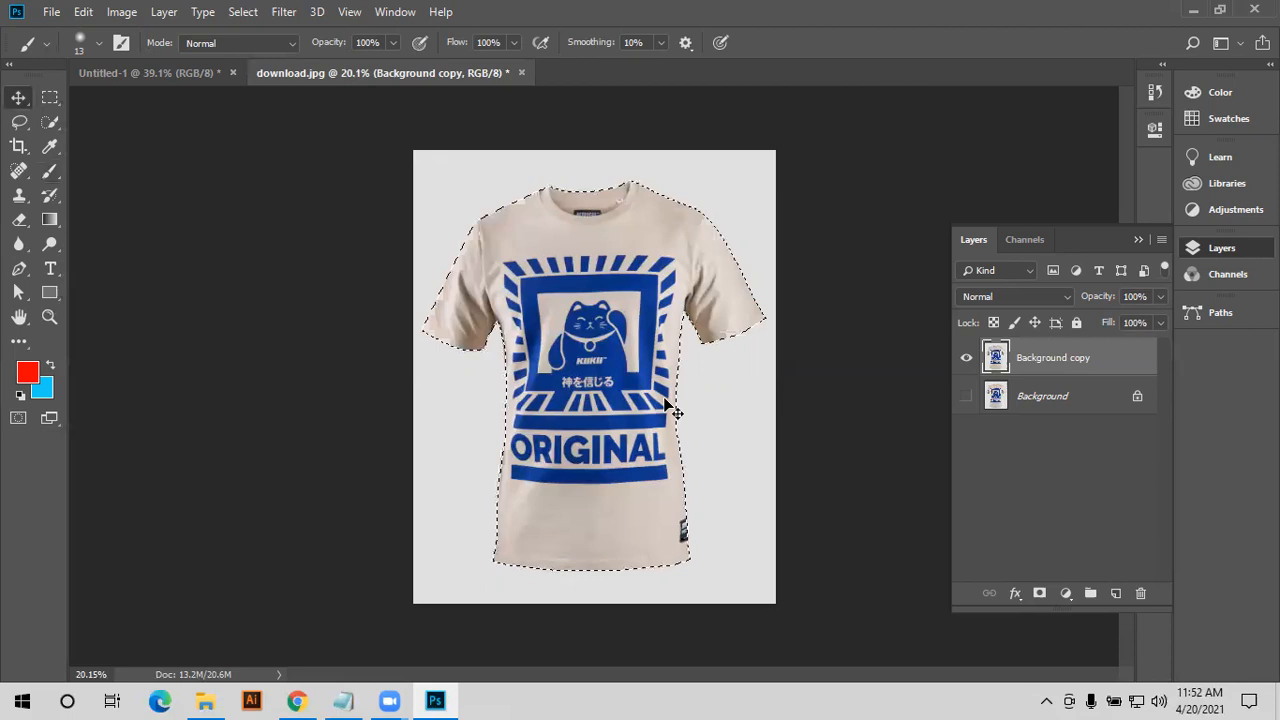
left_click(1040, 593)
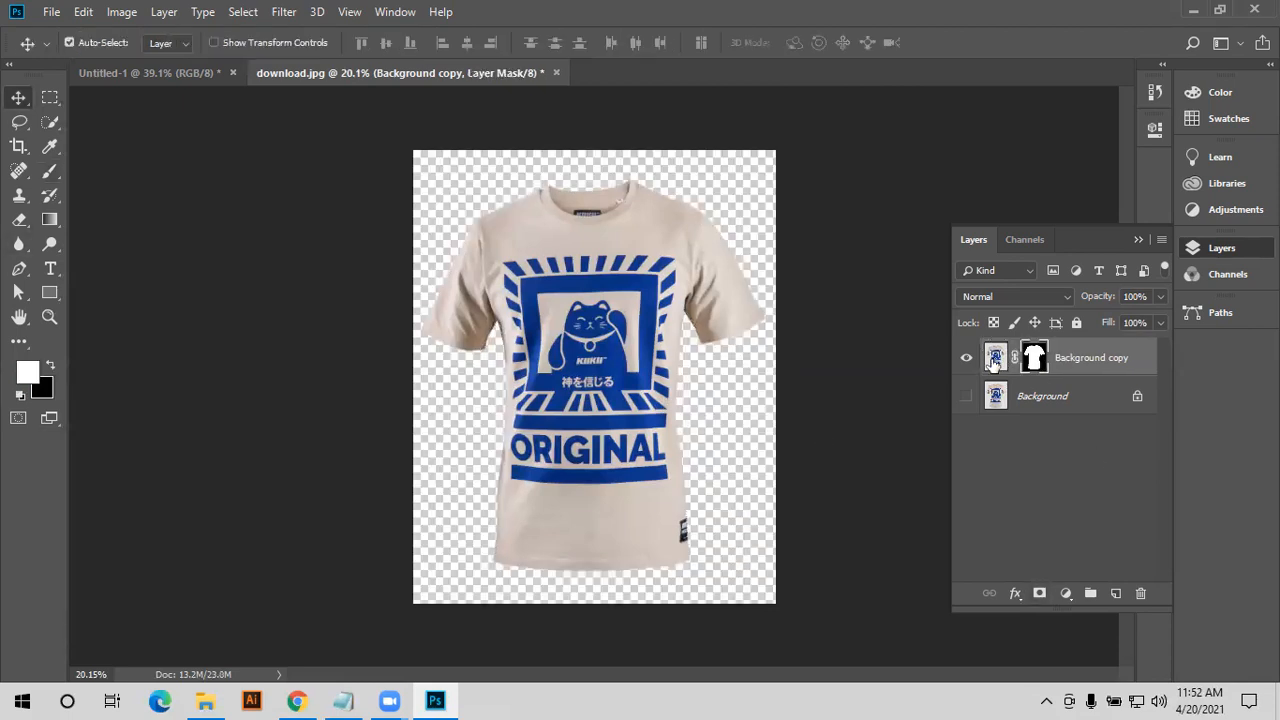
- Make the Background copy layer's mask active for painting and enlarge the brush to size 400
left_click(994, 358)
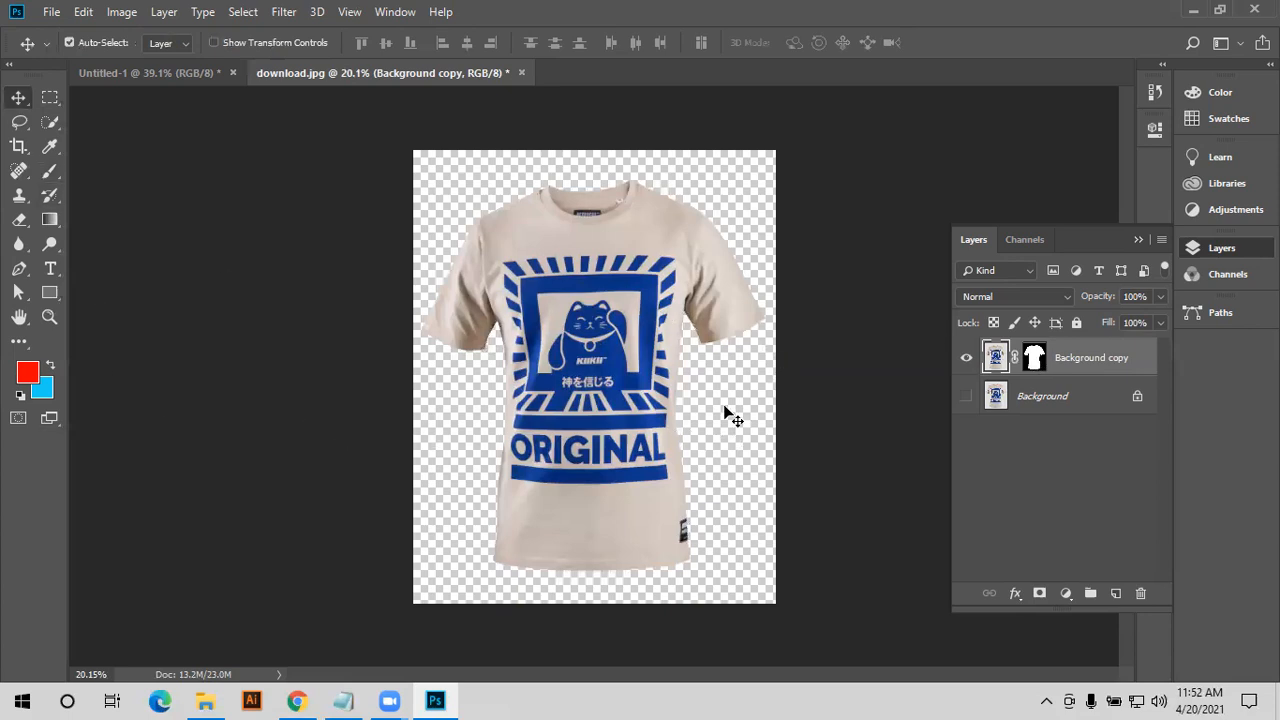
key("ctrl+backslash")
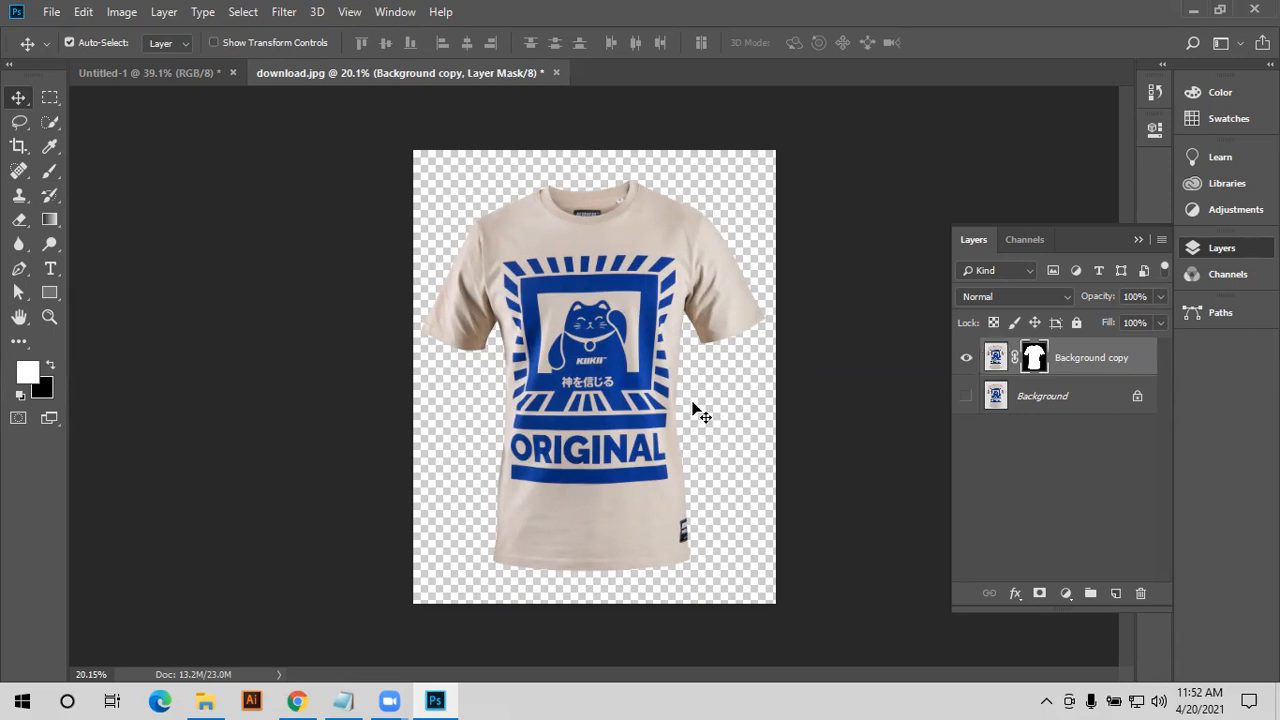
left_click(52, 171)
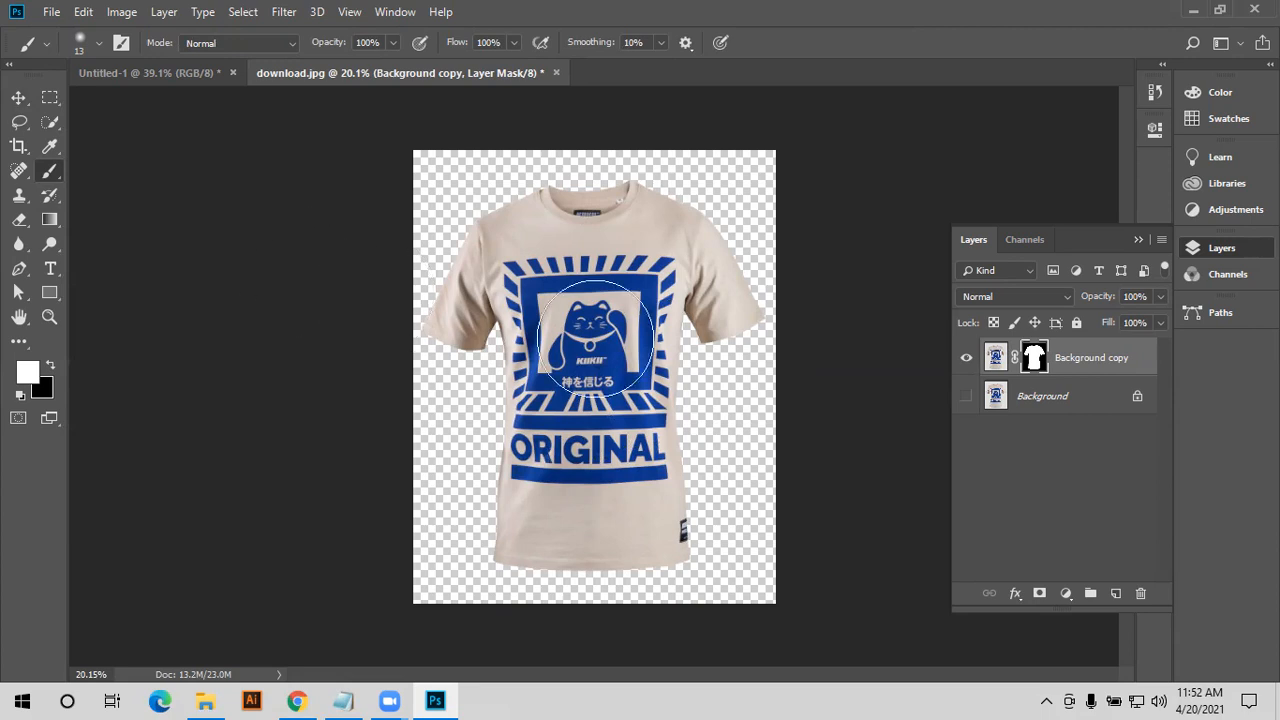
key("bracketright")
key("bracketright")
key("bracketright")
key("bracketright")
key("bracketright")
key("bracketright")
key("bracketright")
key("bracketright")
key("bracketright")
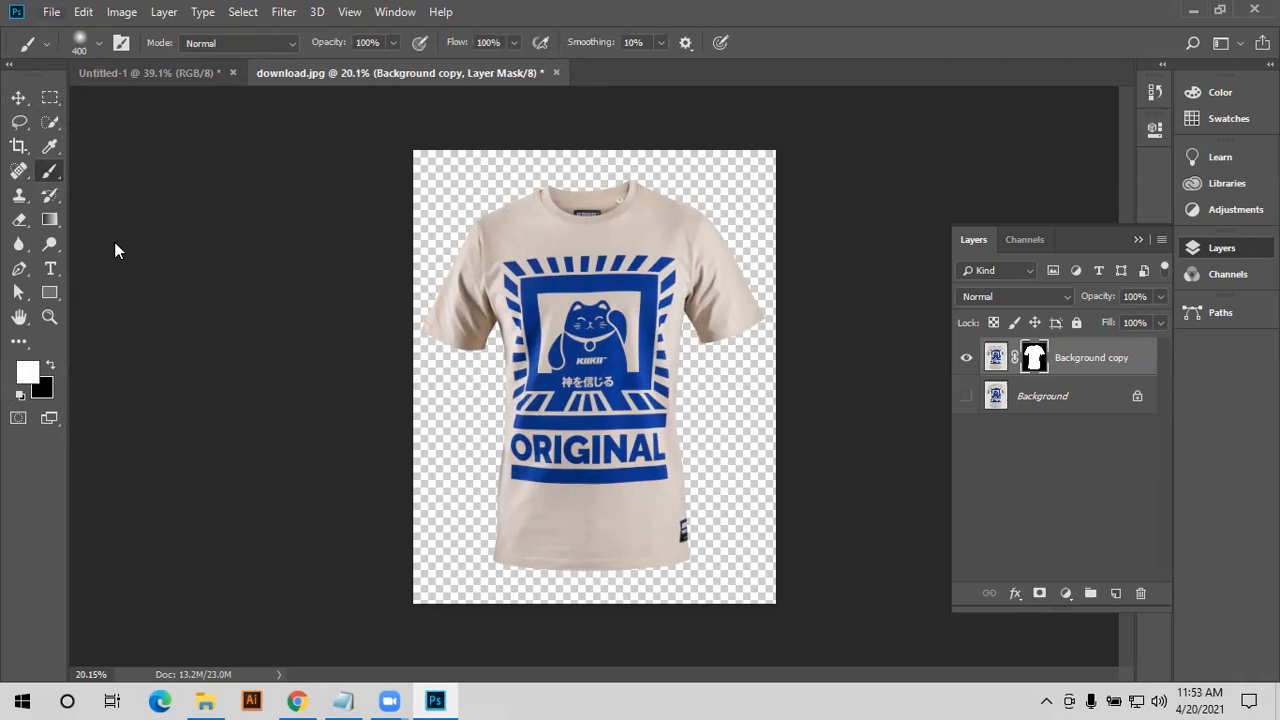
- Try a Save for Web export of the cut-out shirt in PNG-24 format and cancel it
key("alt+f")
mouse_move(109, 268)
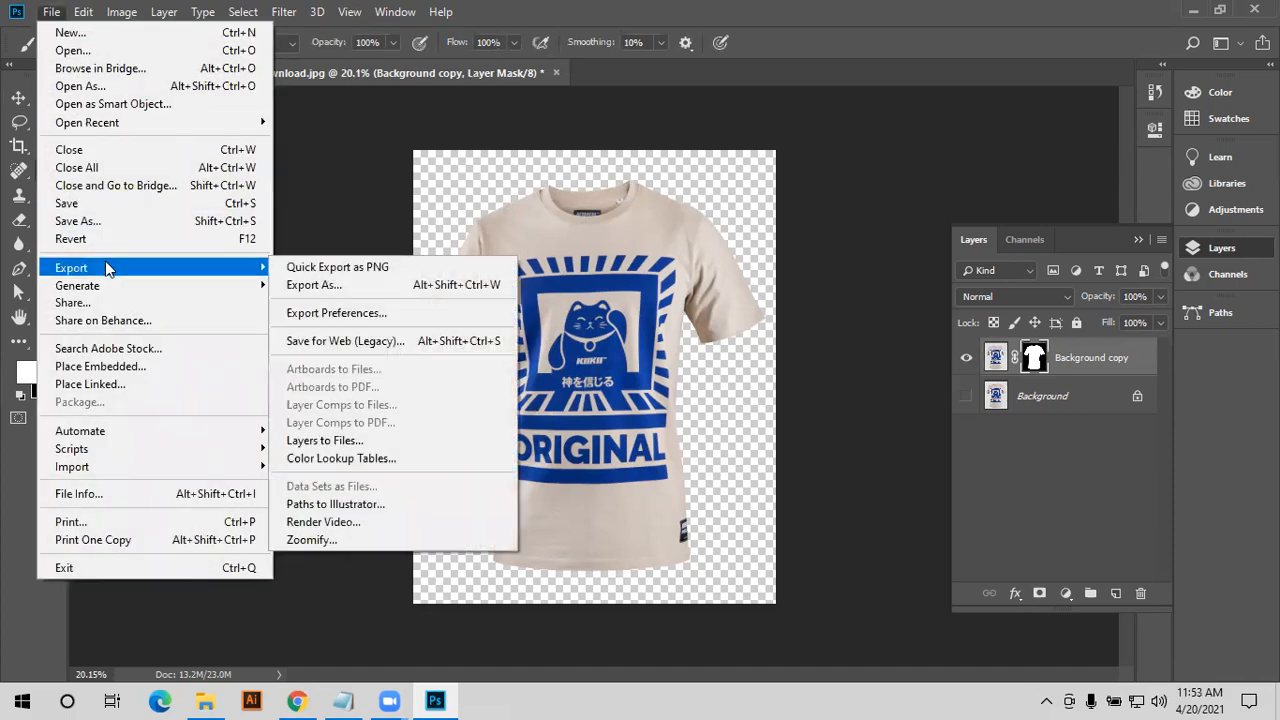
left_click(343, 340)
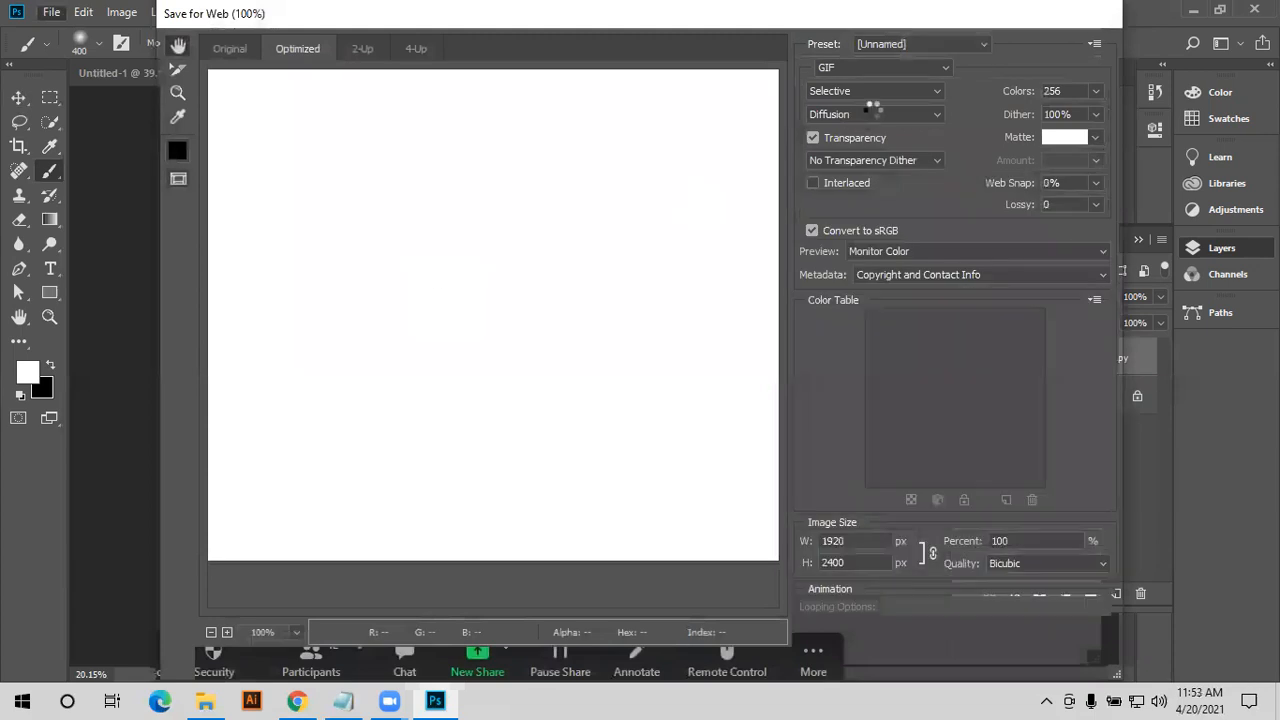
left_click(915, 72)
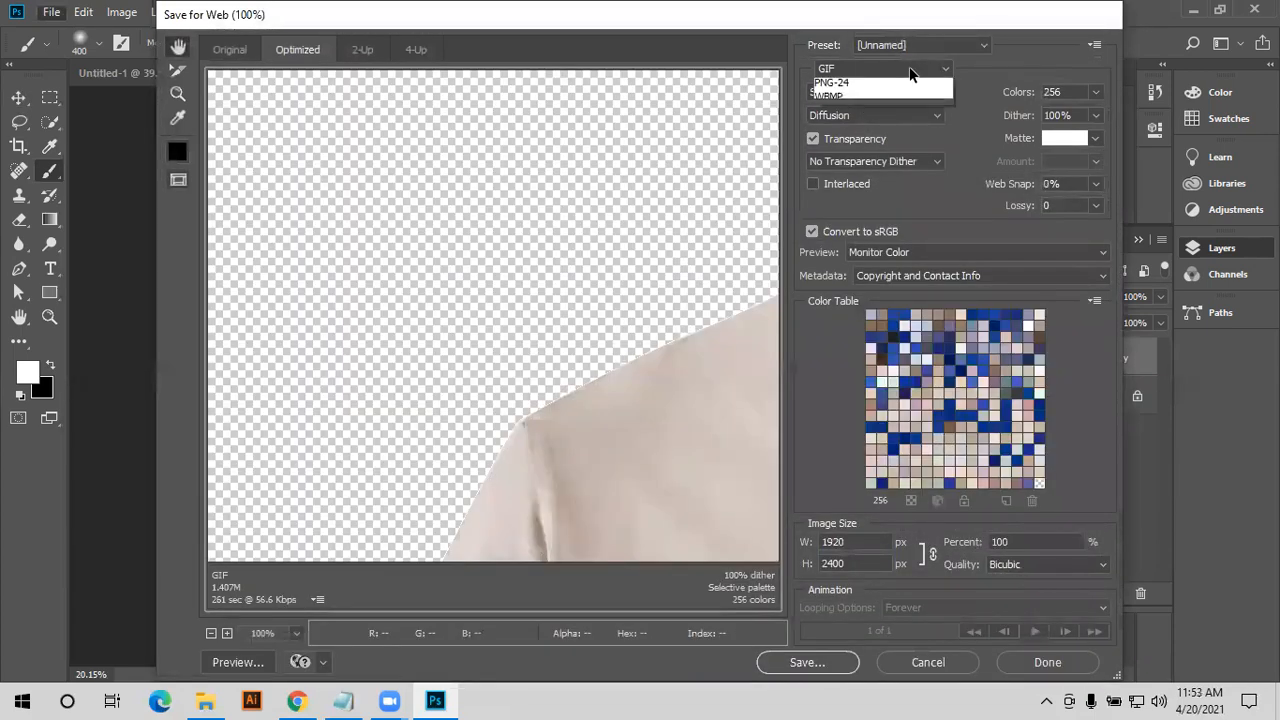
left_click(840, 128)
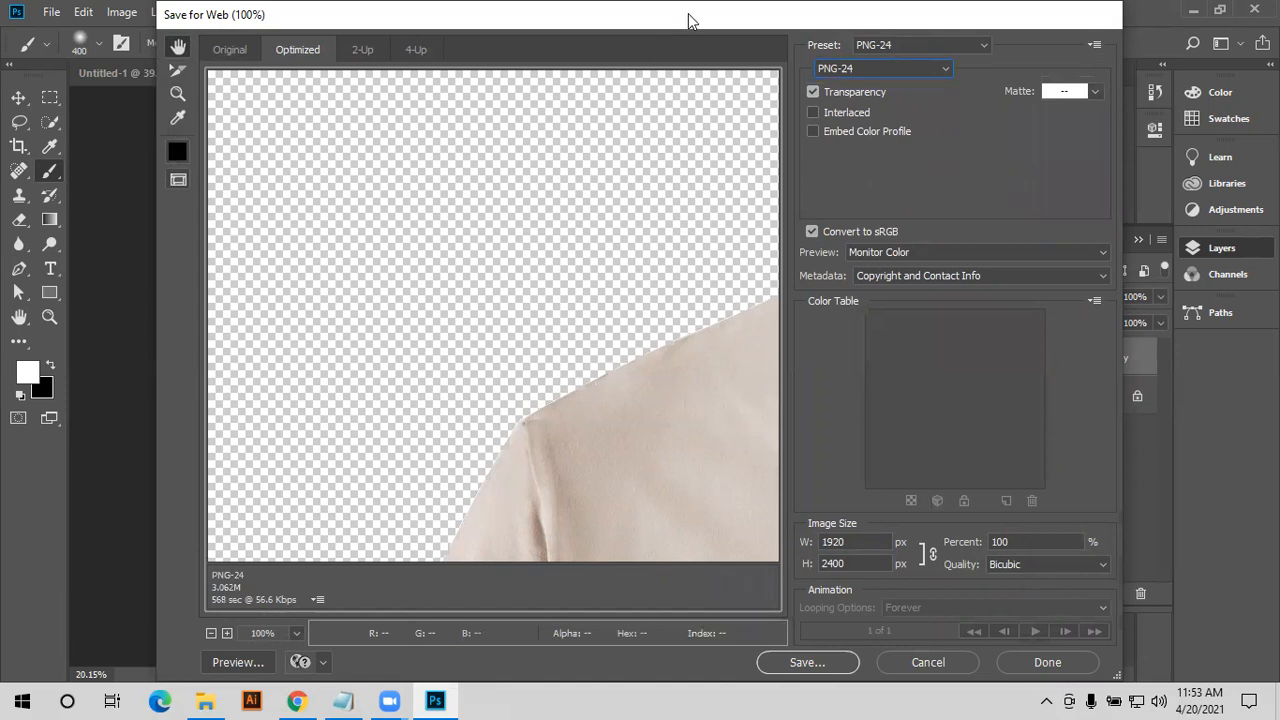
left_click_drag(685, 20, 828, 22)
left_click(1066, 662)
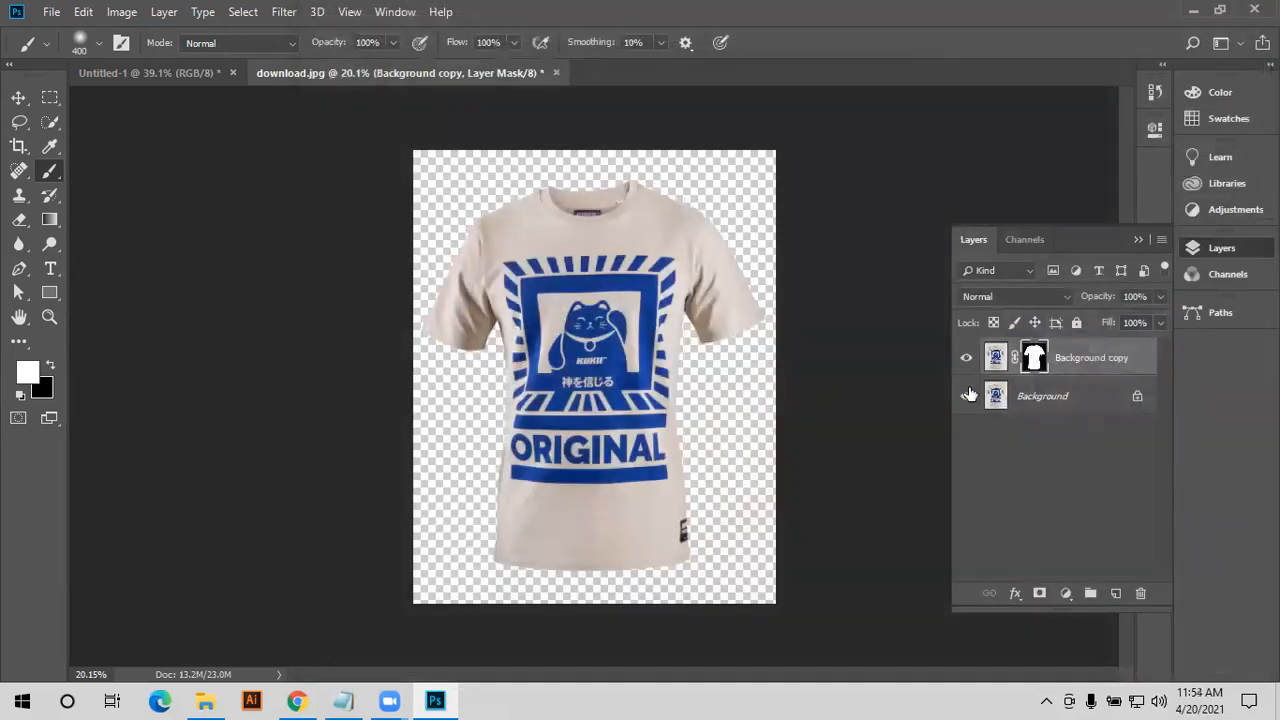
- Show the original Background layer beneath the cut-out shirt for comparison and hide it again
left_click(966, 396)
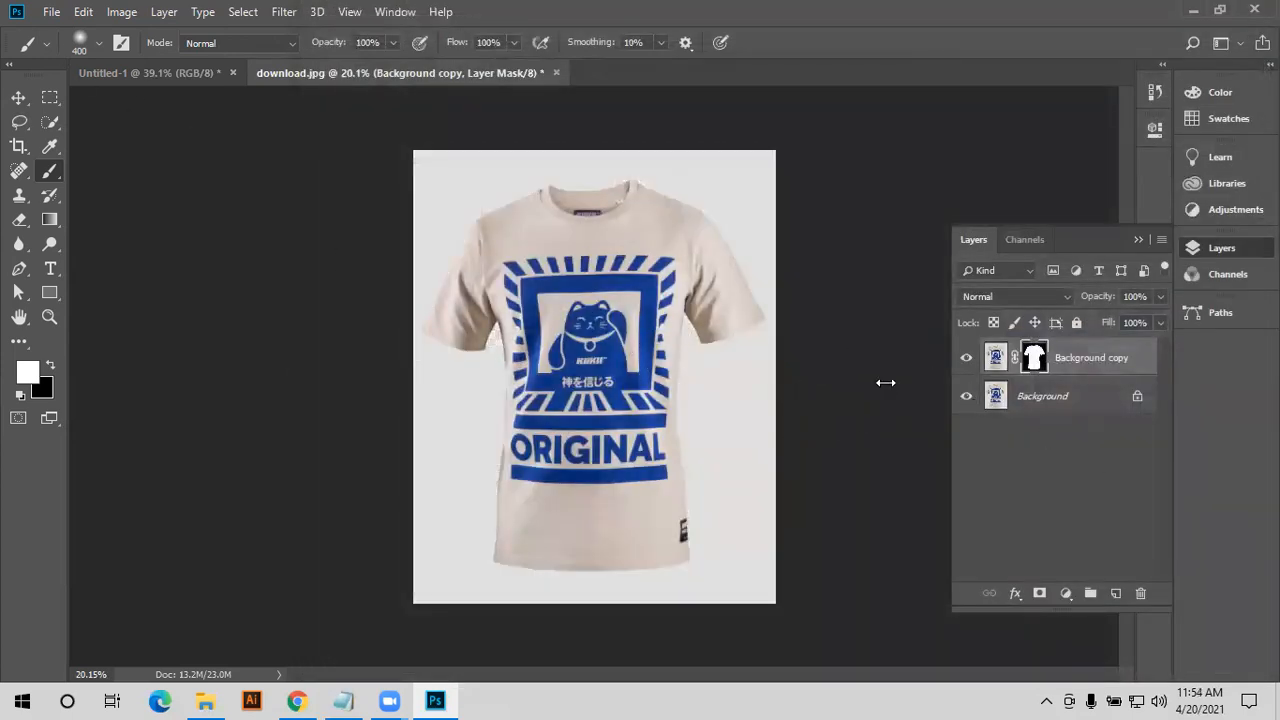
left_click(966, 398)
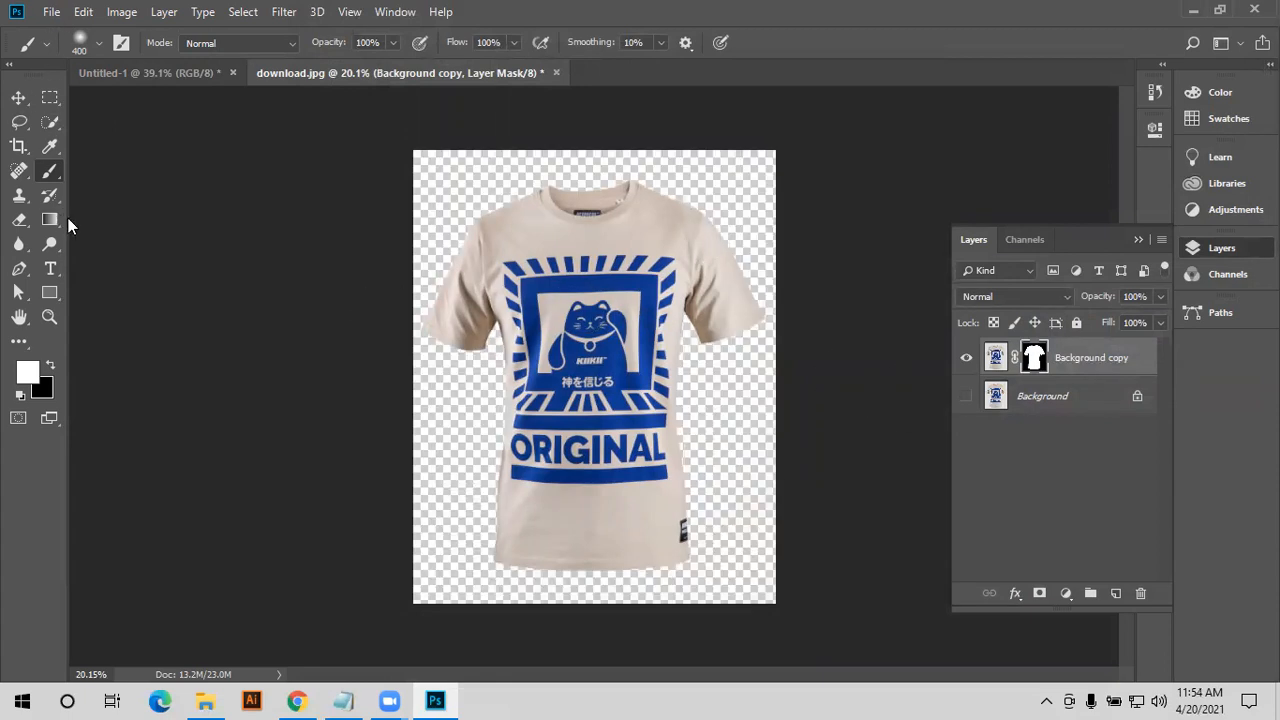
- Try saving the cut-out under the name download as a PNG in the Class 05 folder and cancel the save
key("alt+f")
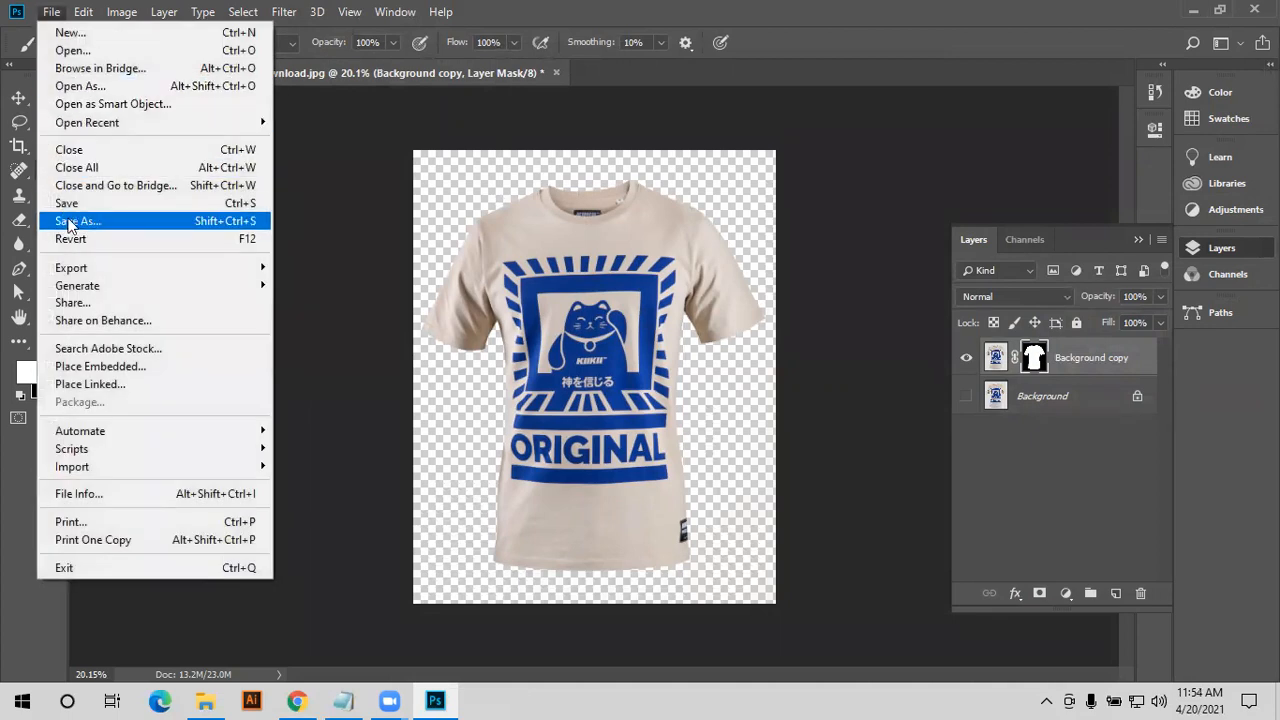
left_click(70, 220)
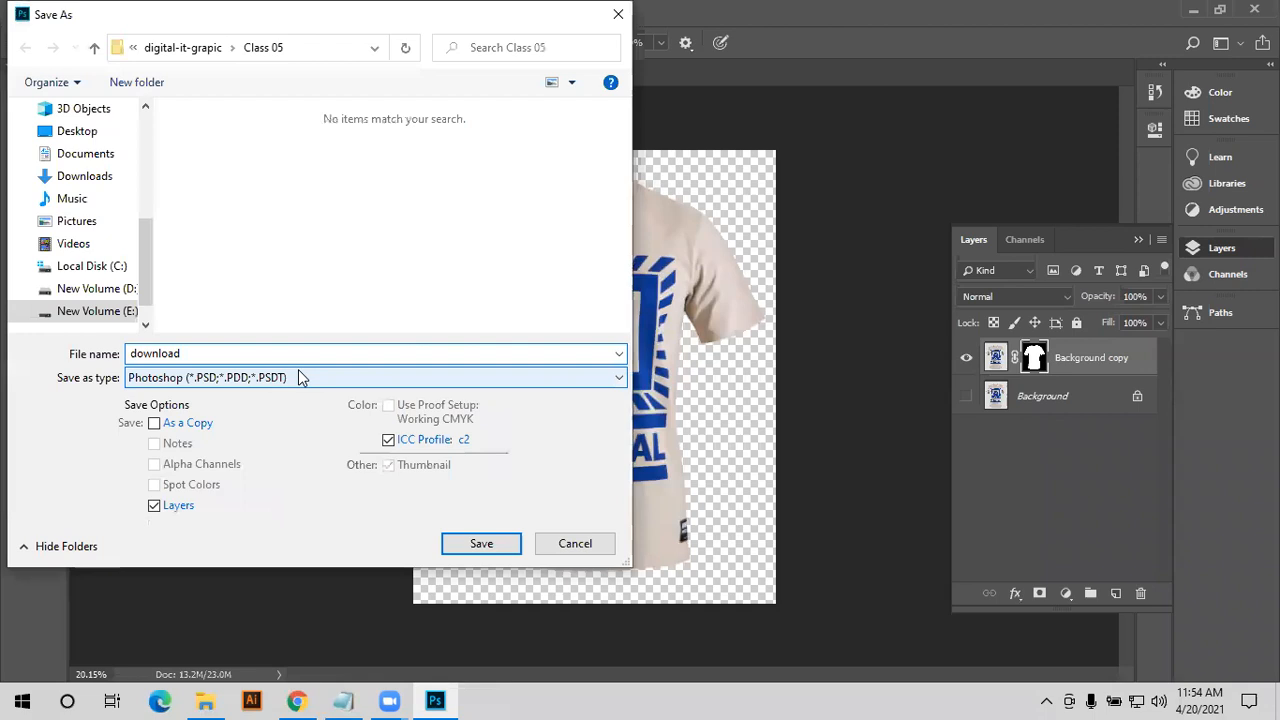
left_click(300, 377)
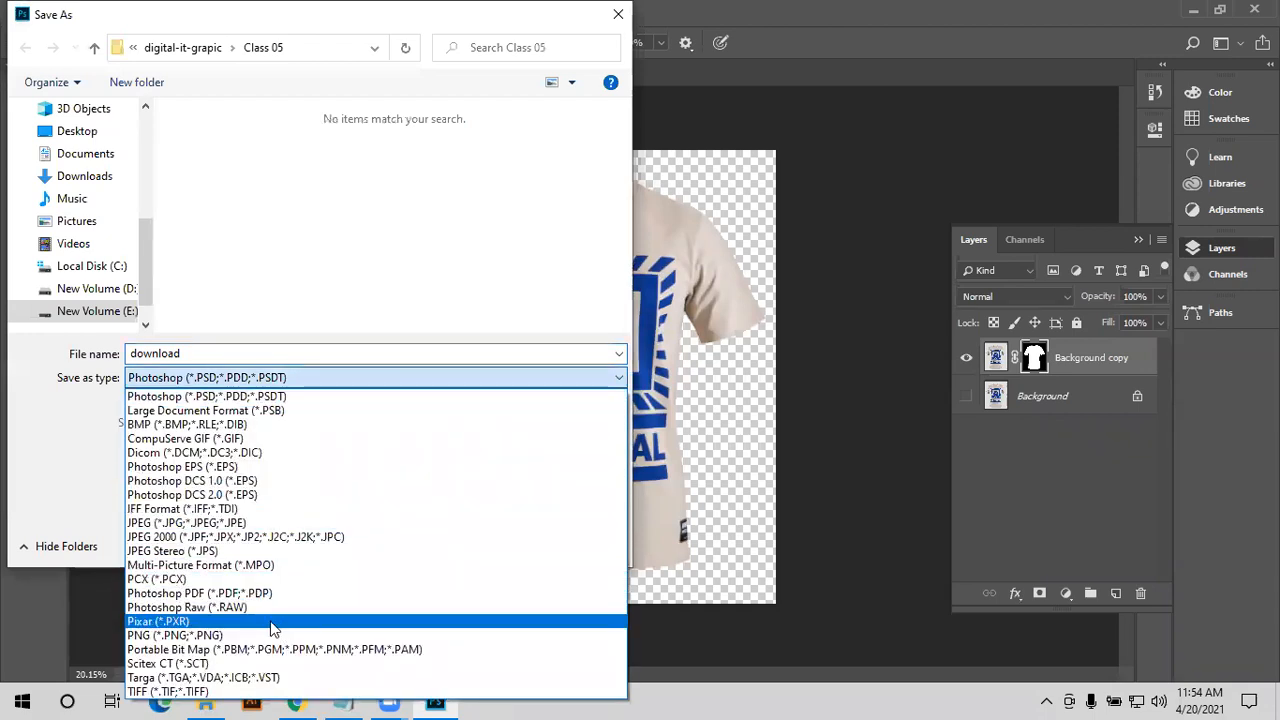
left_click(235, 635)
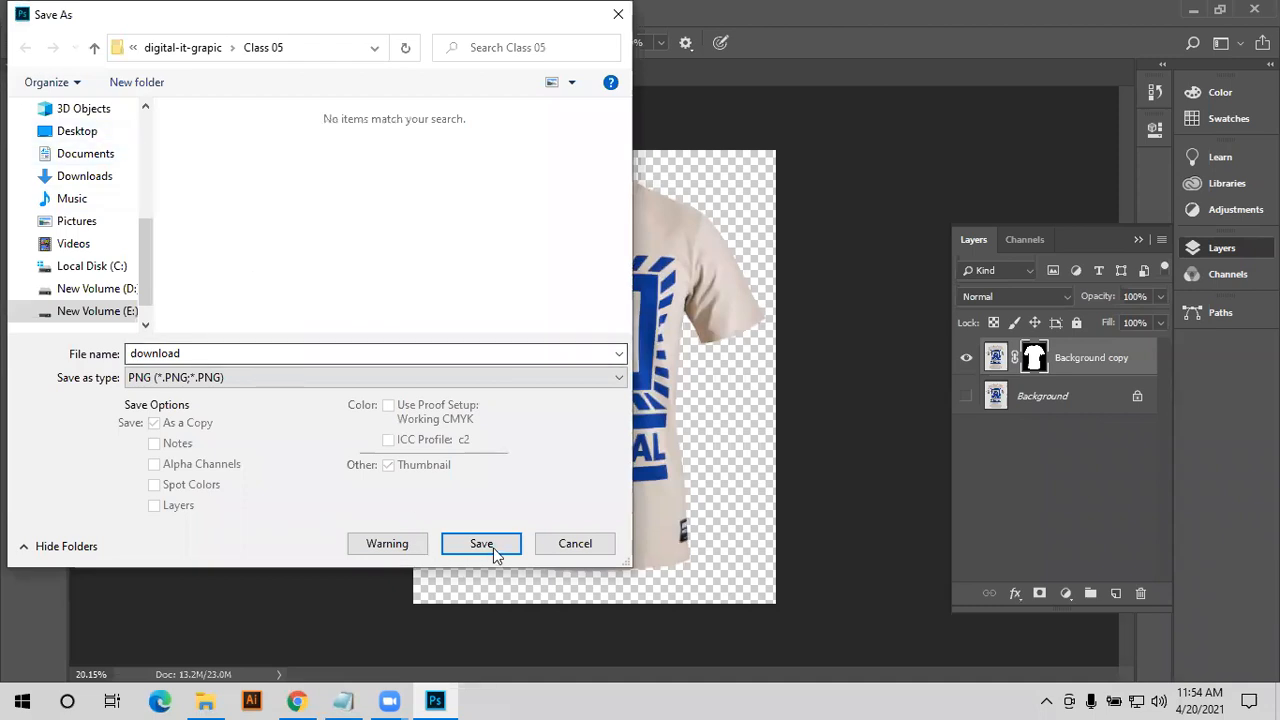
left_click(584, 546)
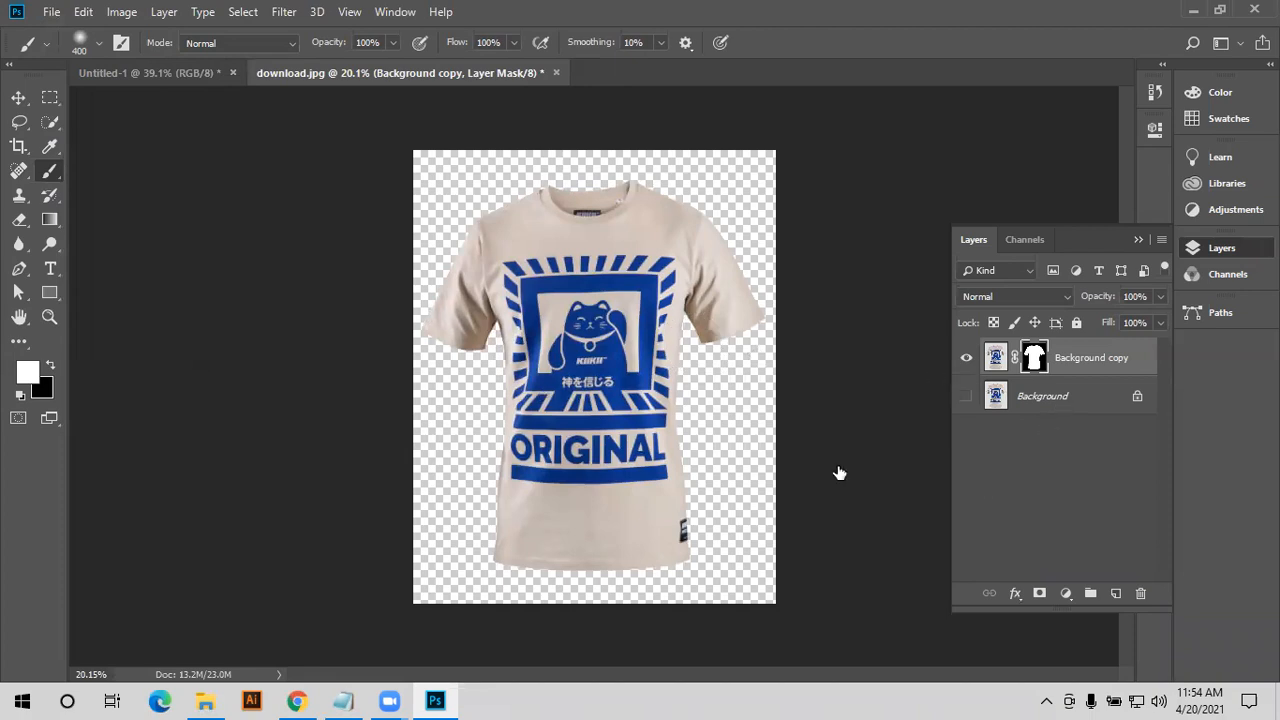
- Add a new layer above Background, fill it with the red foreground colour and delete the layer
left_click(1046, 400)
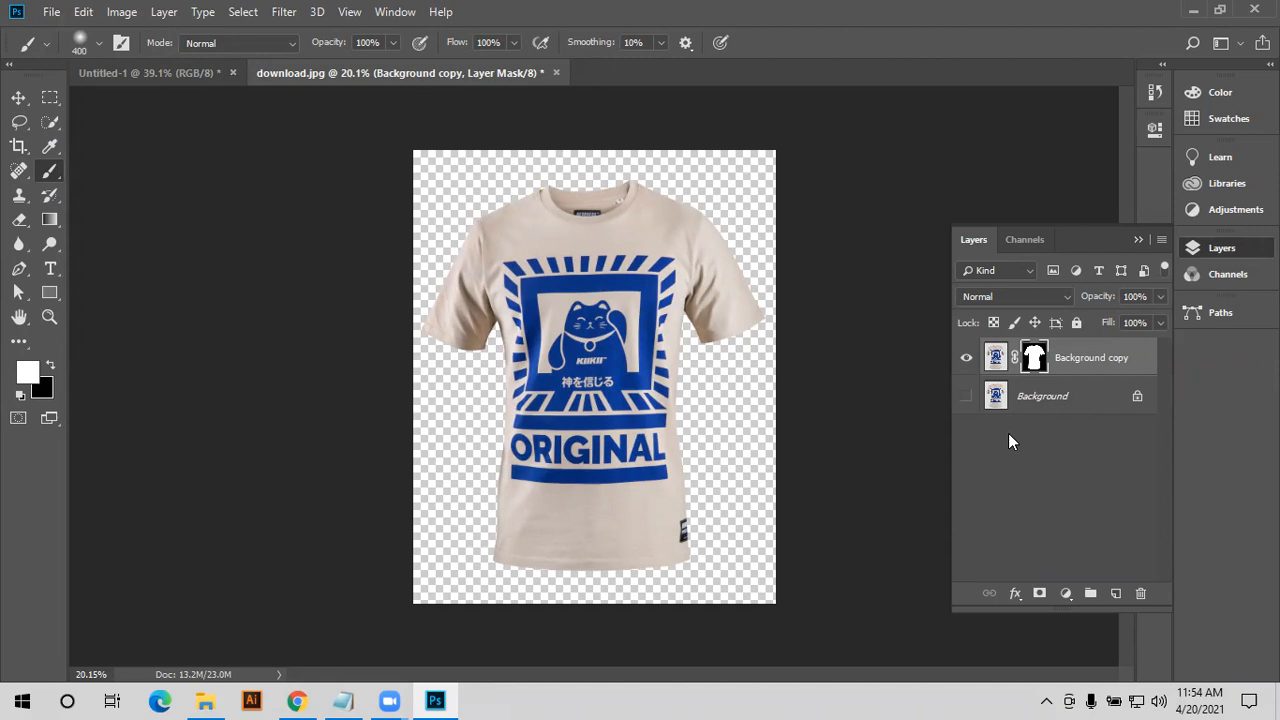
left_click(1115, 593)
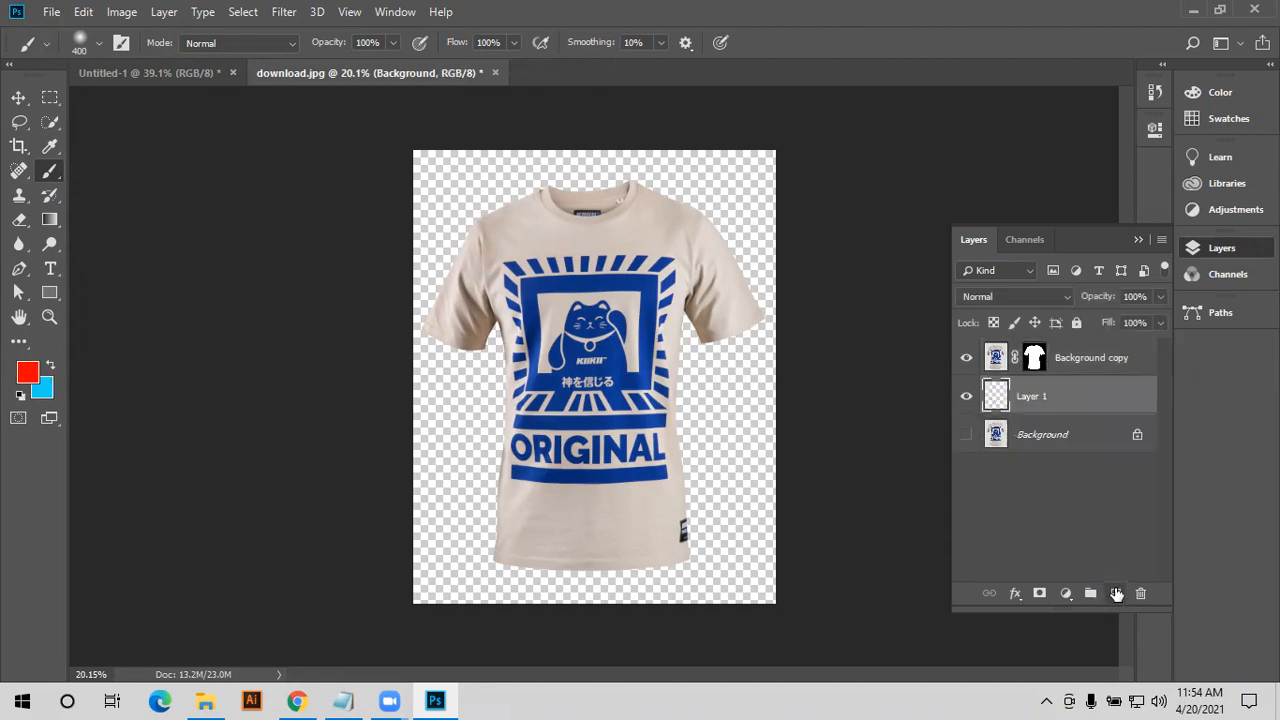
key("alt+BackSpace")
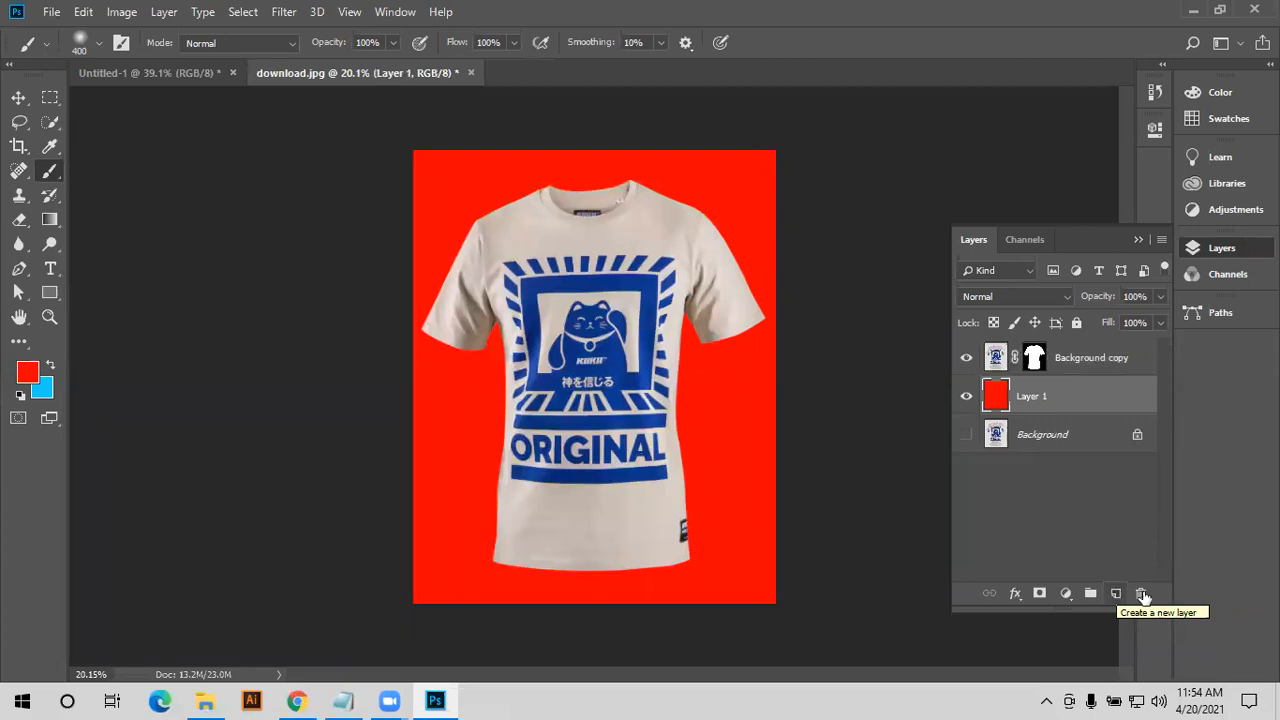
key("Delete")
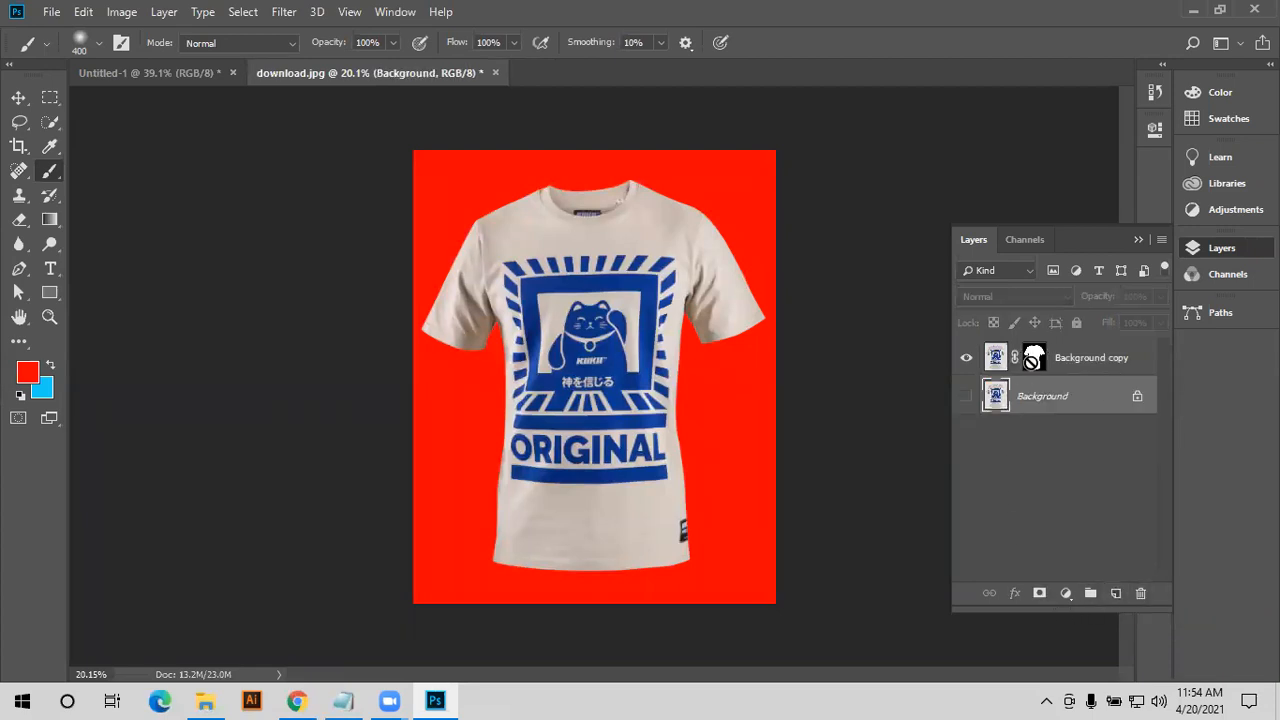
- Paint white on the Background copy layer mask to reveal the original background around the shirt's right-hand sleeve
left_click(1033, 362)
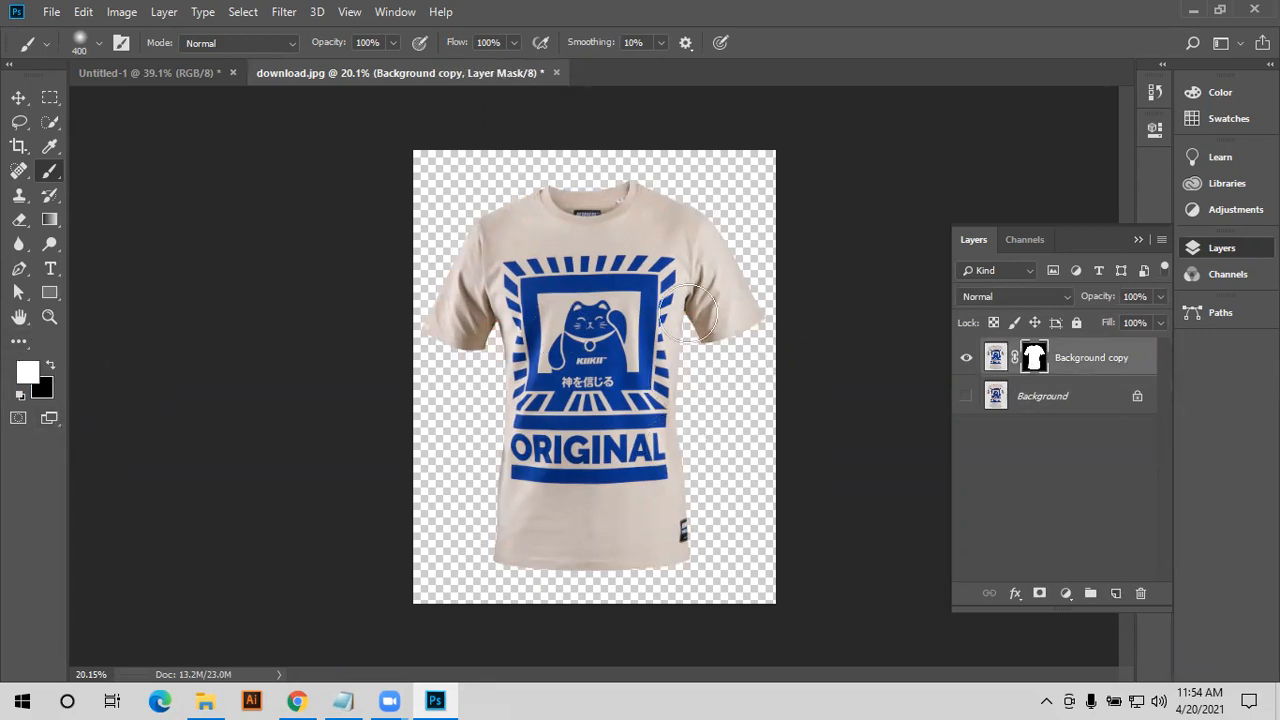
mouse_move(700, 360)
left_mouse_down()
mouse_move(806, 291)
mouse_move(717, 389)
left_mouse_up()
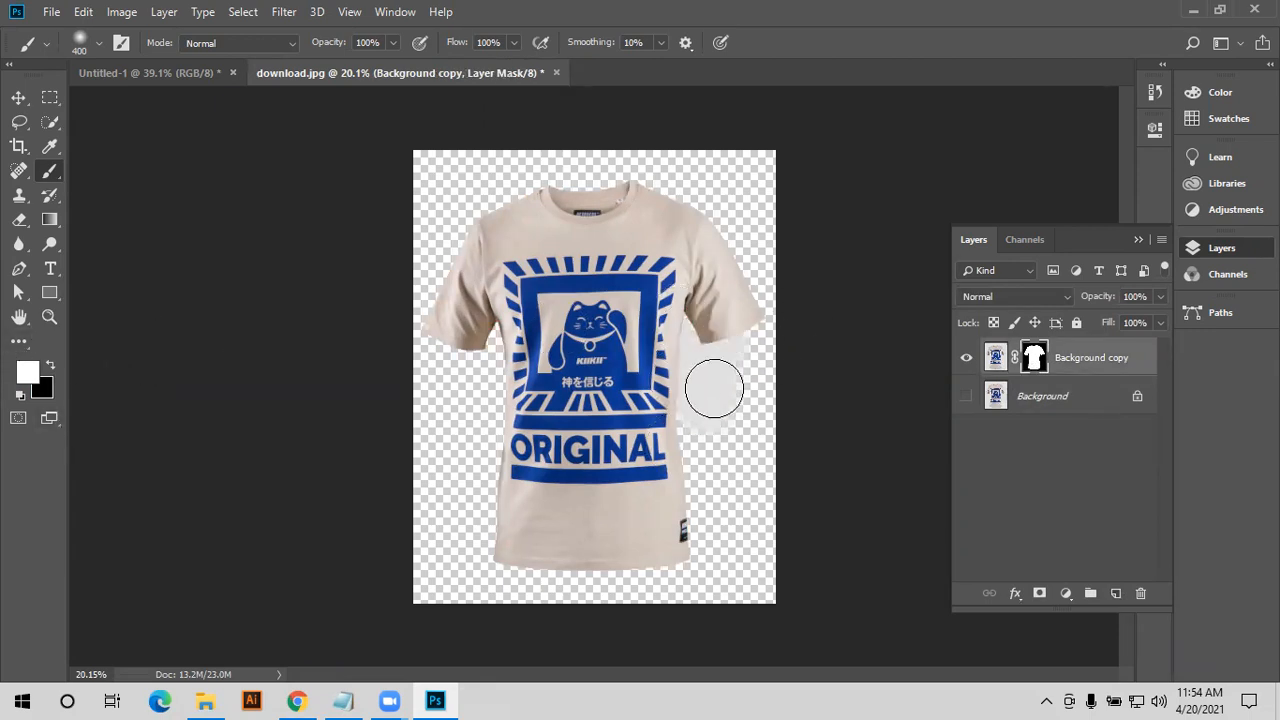
right_click(699, 302, "alt")
scroll(710, 380, "up", 3)
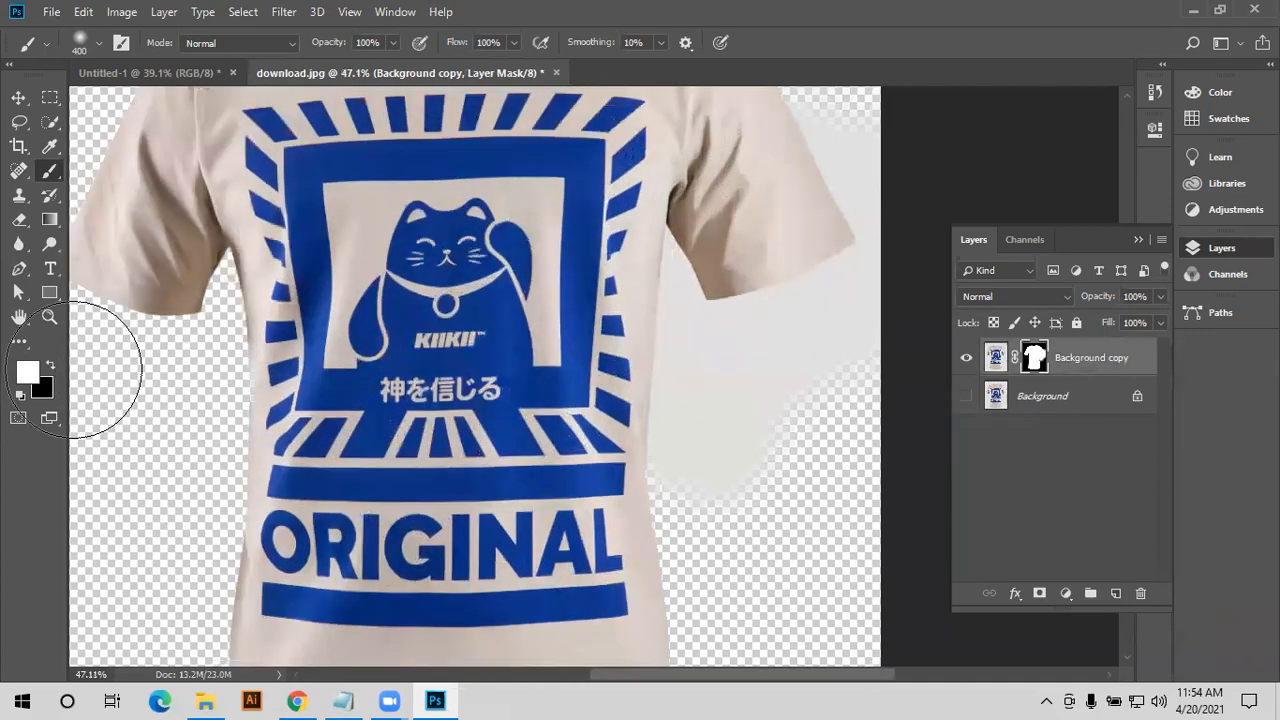
mouse_move(820, 470)
left_mouse_down()
mouse_move(669, 480)
mouse_move(826, 491)
mouse_move(765, 472)
mouse_move(705, 510)
left_mouse_up()
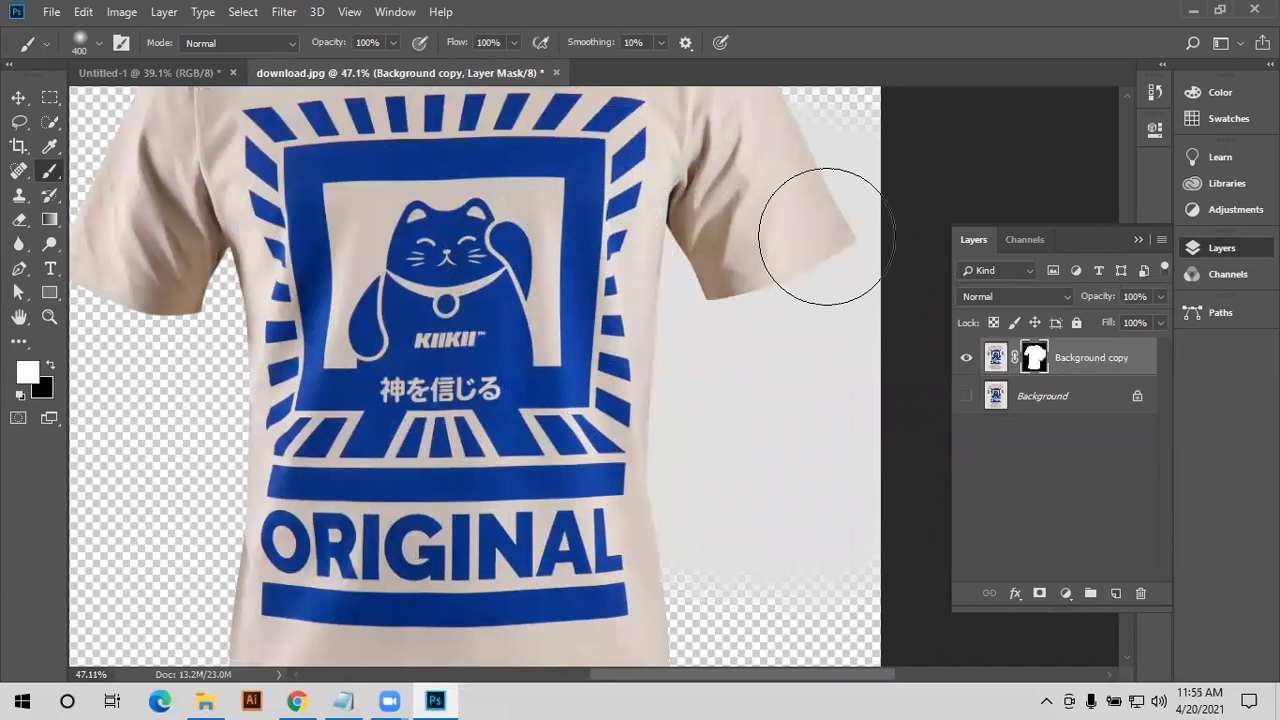
scroll(828, 398, "up", 1)
scroll(828, 398, "up", 1)
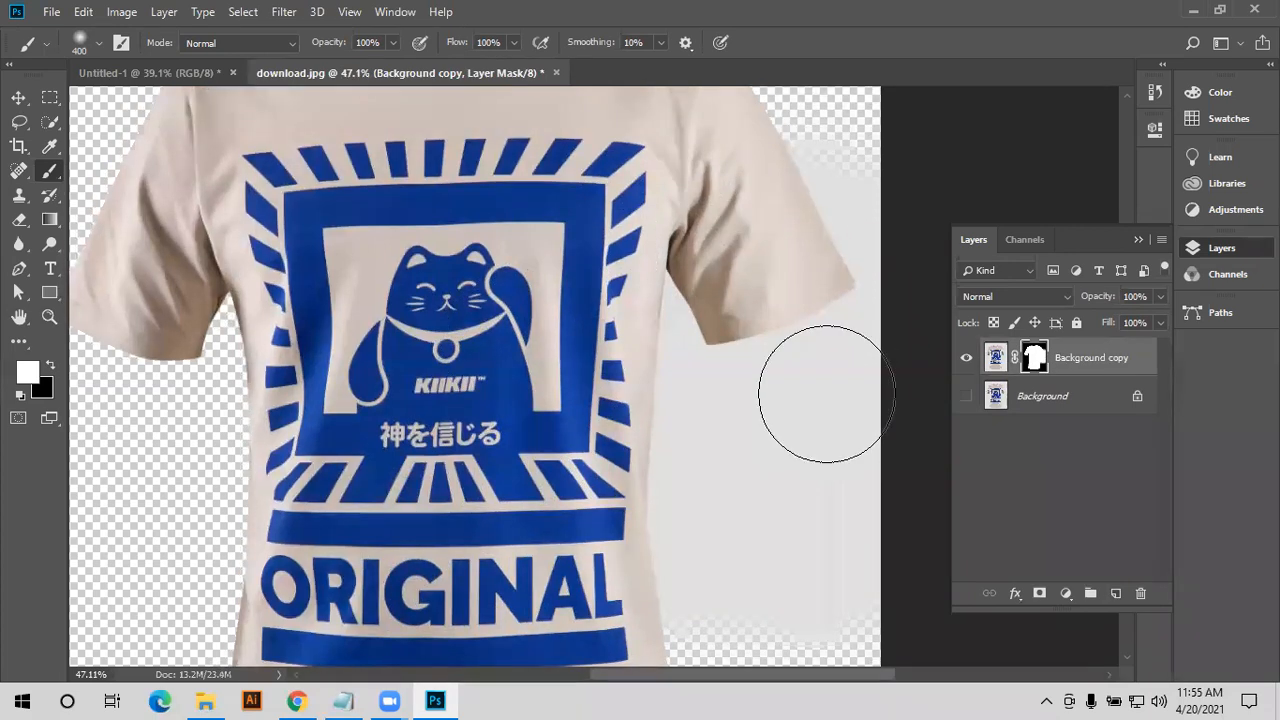
- Try painting black on the mask across the shirt's right-hand half and undo the stroke
key("x")
key("ctrl+z")
scroll(100, 230, "down", 4)
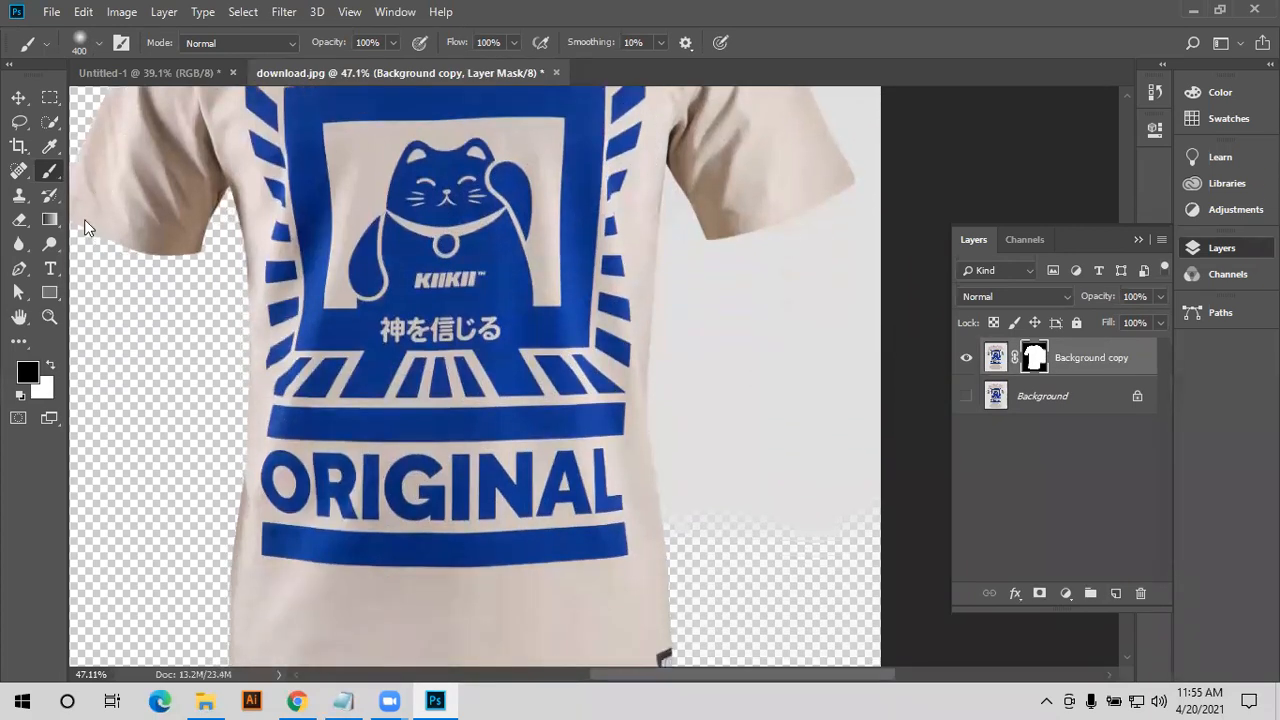
mouse_move(785, 470)
left_mouse_down()
mouse_move(720, 430)
mouse_move(690, 375)
mouse_move(465, 260)
mouse_move(600, 140)
mouse_move(800, 200)
mouse_move(860, 350)
left_mouse_up()
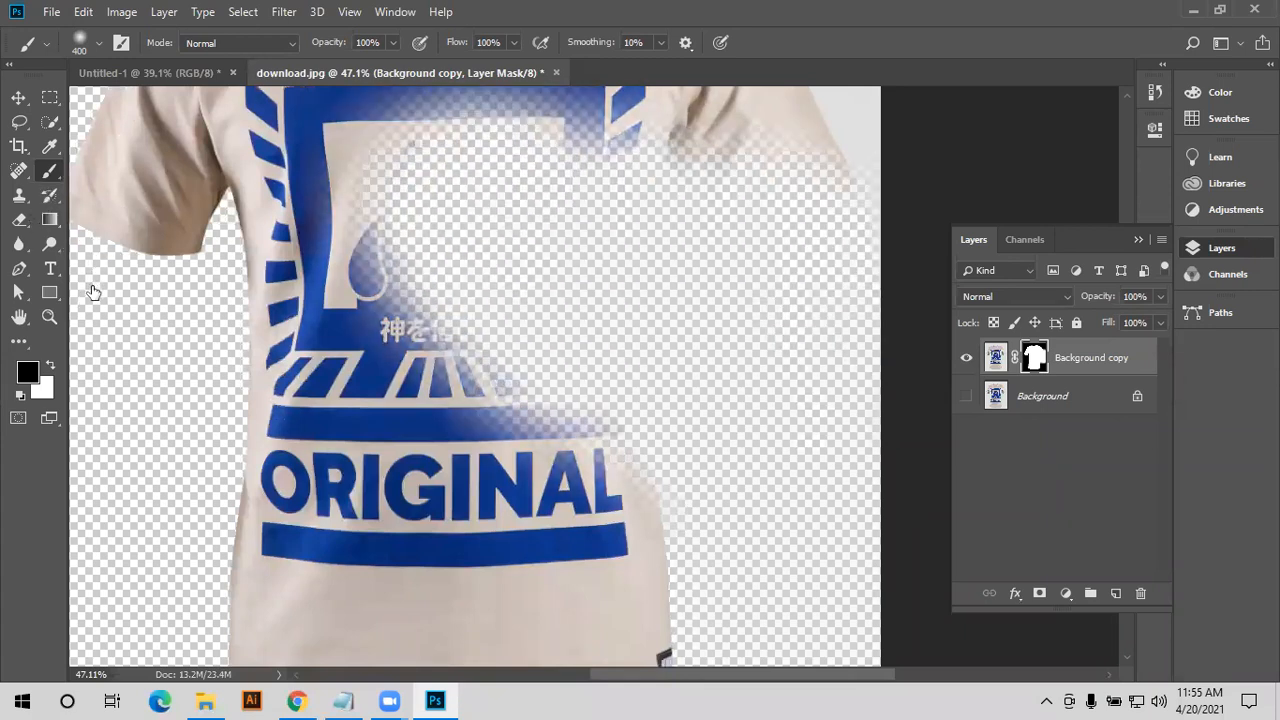
key("ctrl+z")
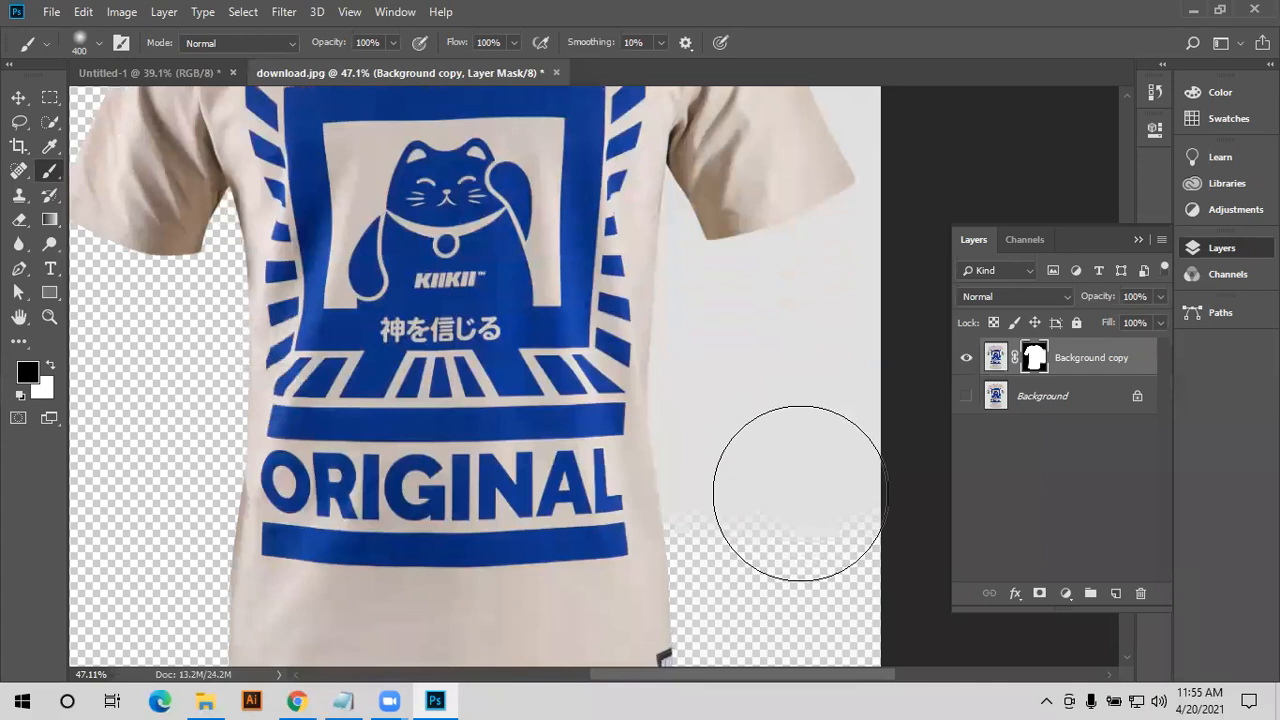
- Paint black on the mask below the right-hand sleeve with the Hard Round and Soft Round brushes at 400 px to compare their edges
left_click(101, 43)
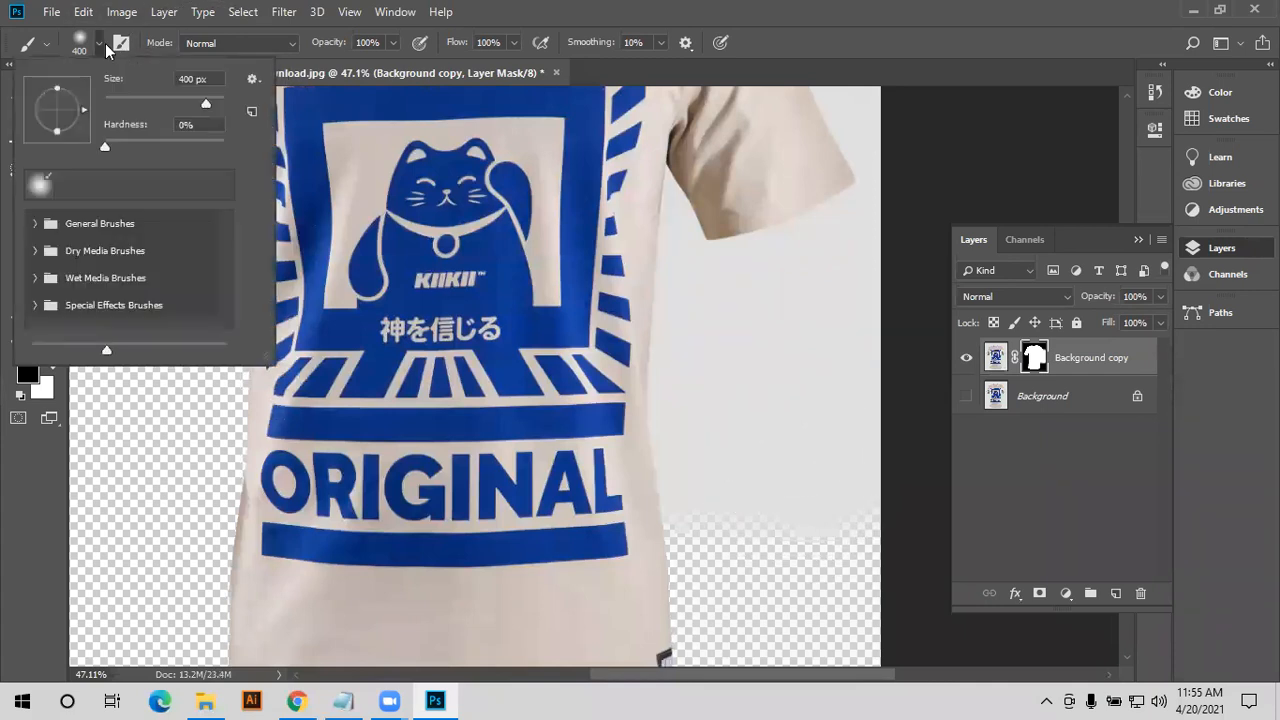
left_click(64, 228)
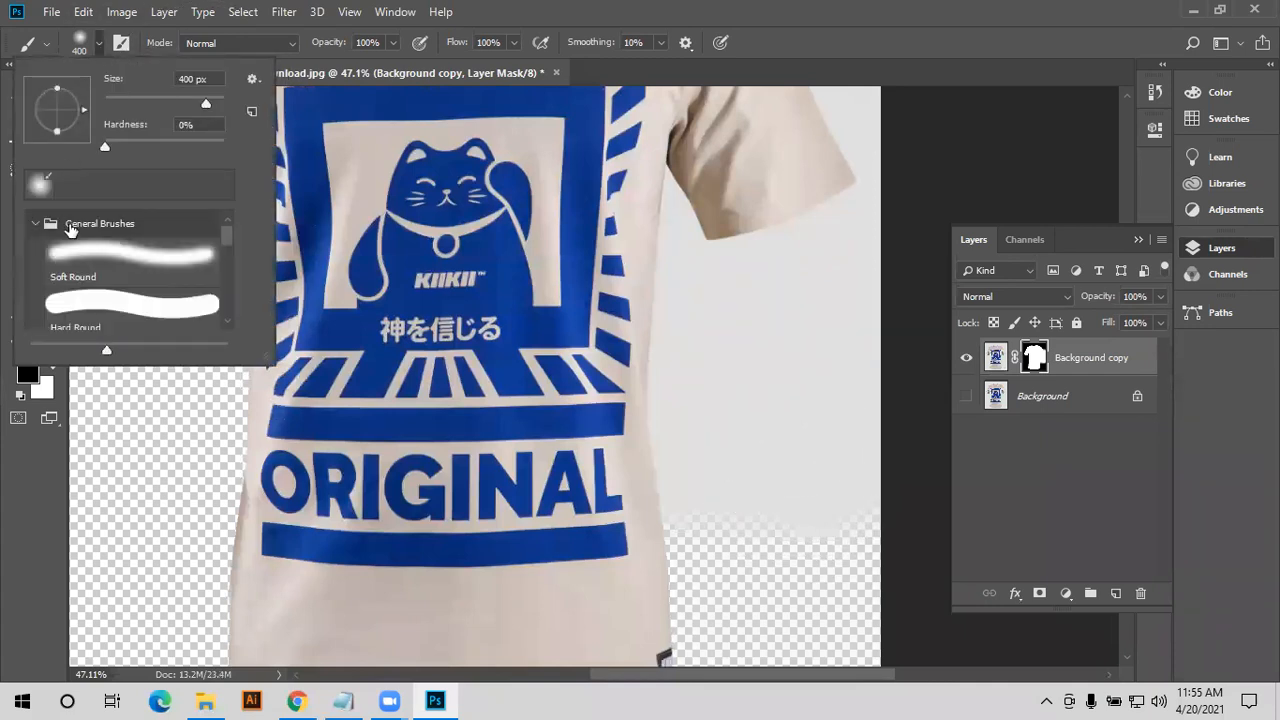
left_click(124, 285)
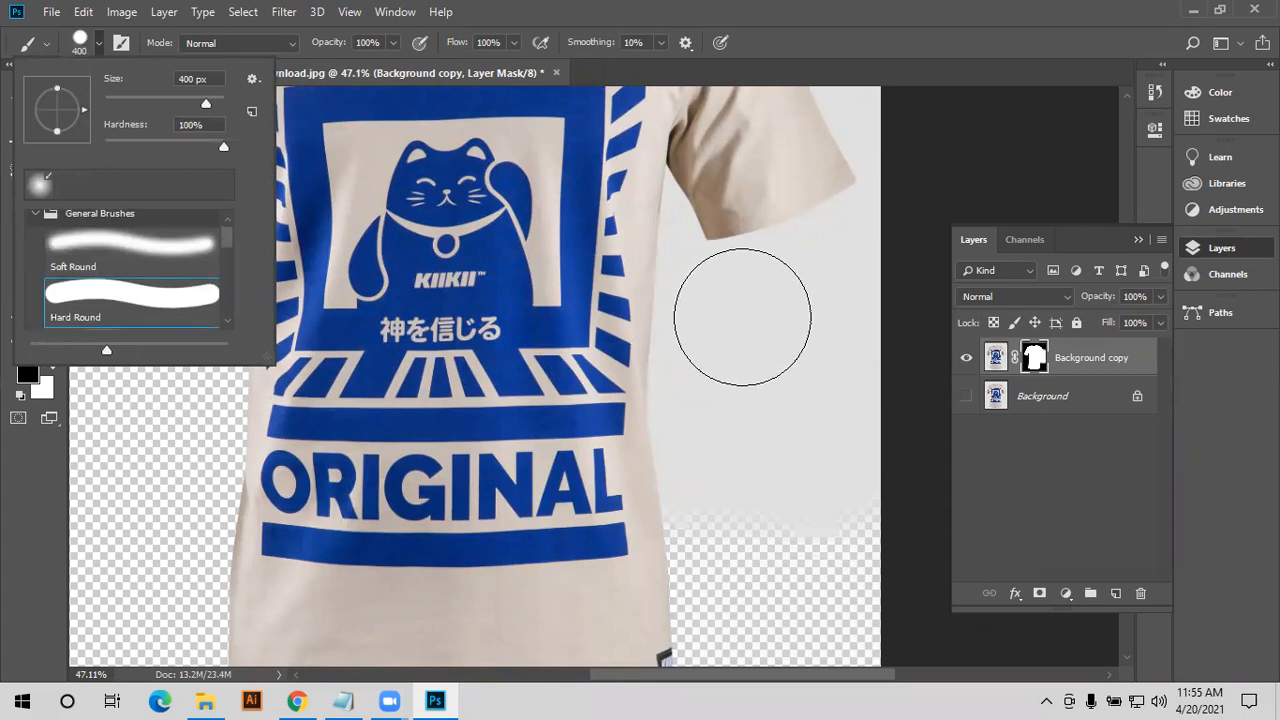
left_click(804, 470)
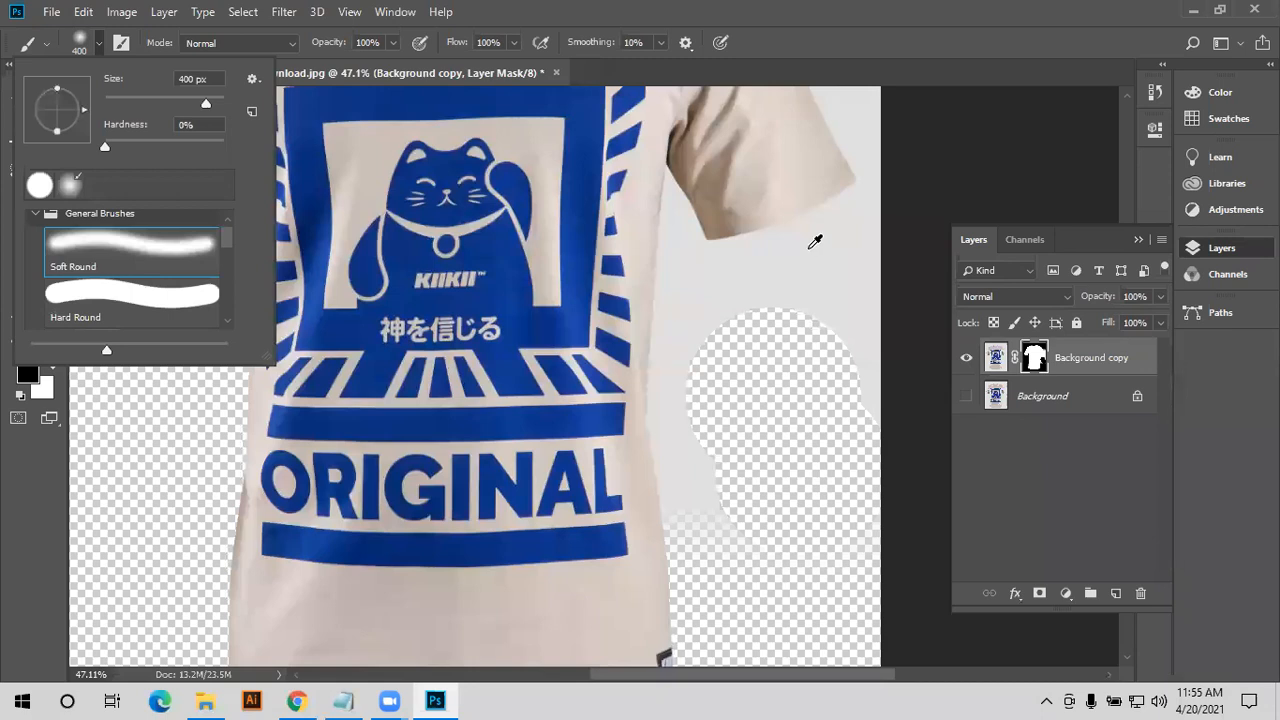
left_click(756, 342)
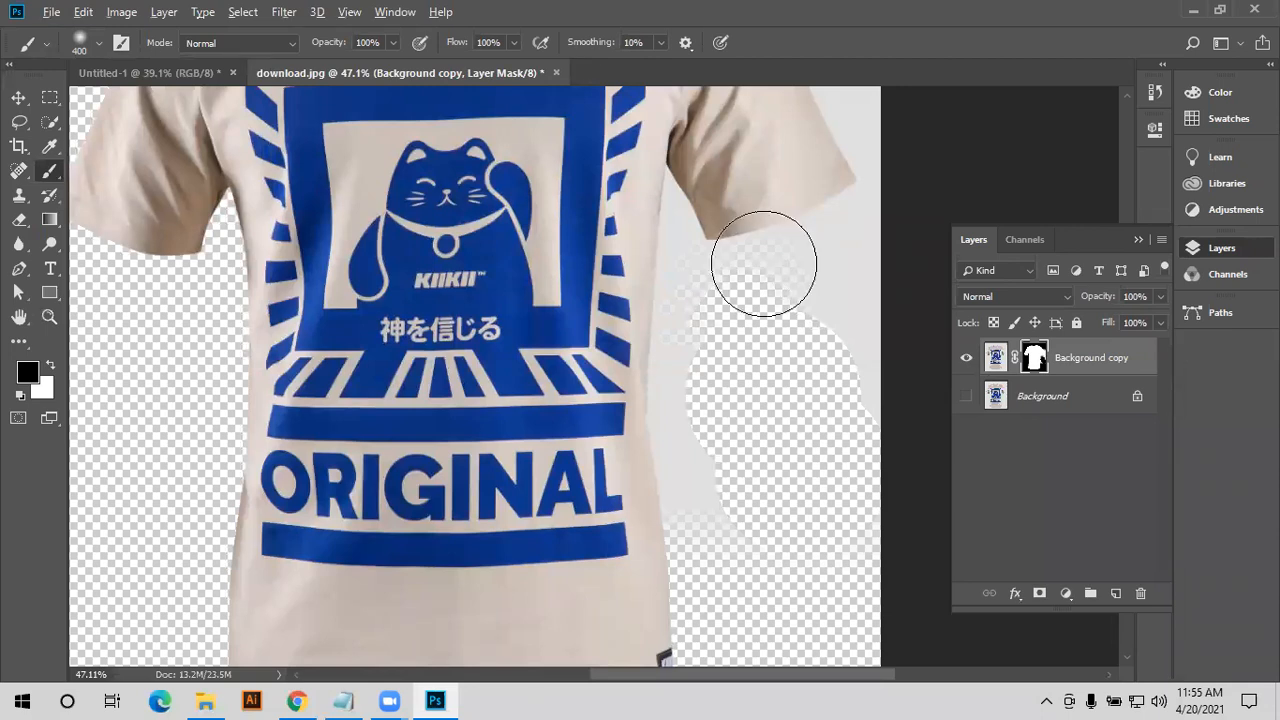
scroll(771, 257, "up", 5)
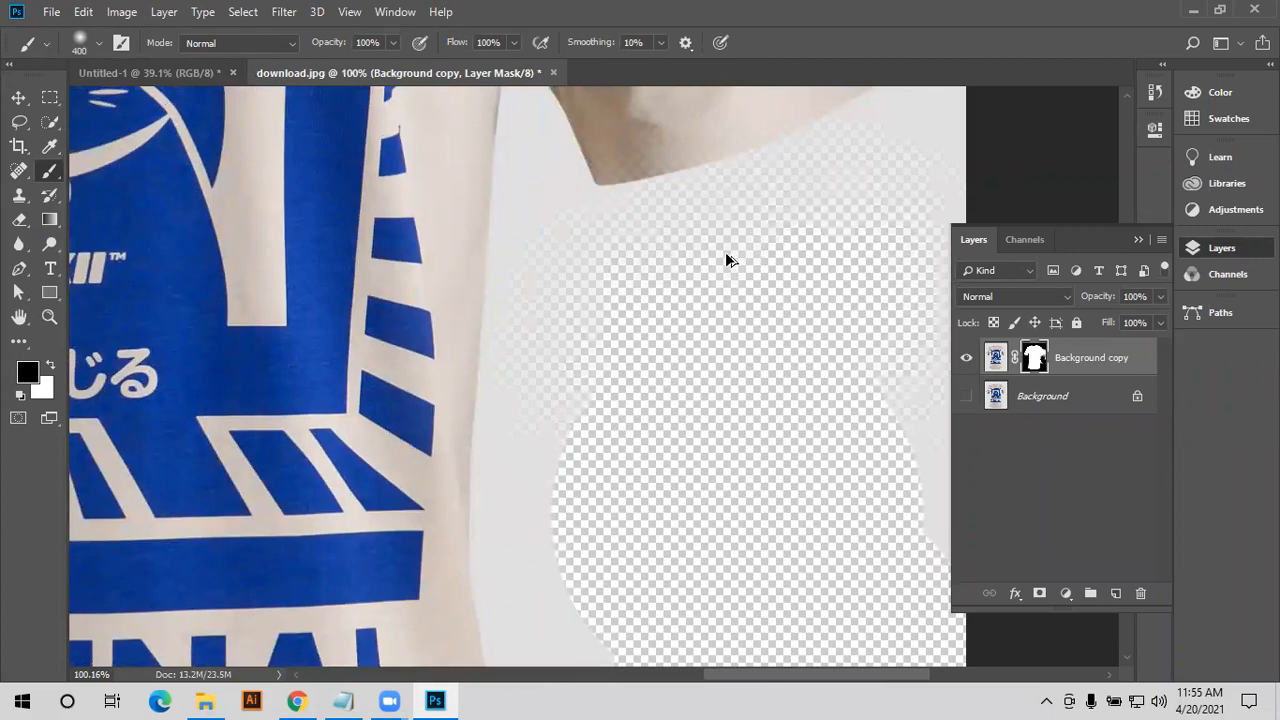
scroll(727, 256, "down", 5)
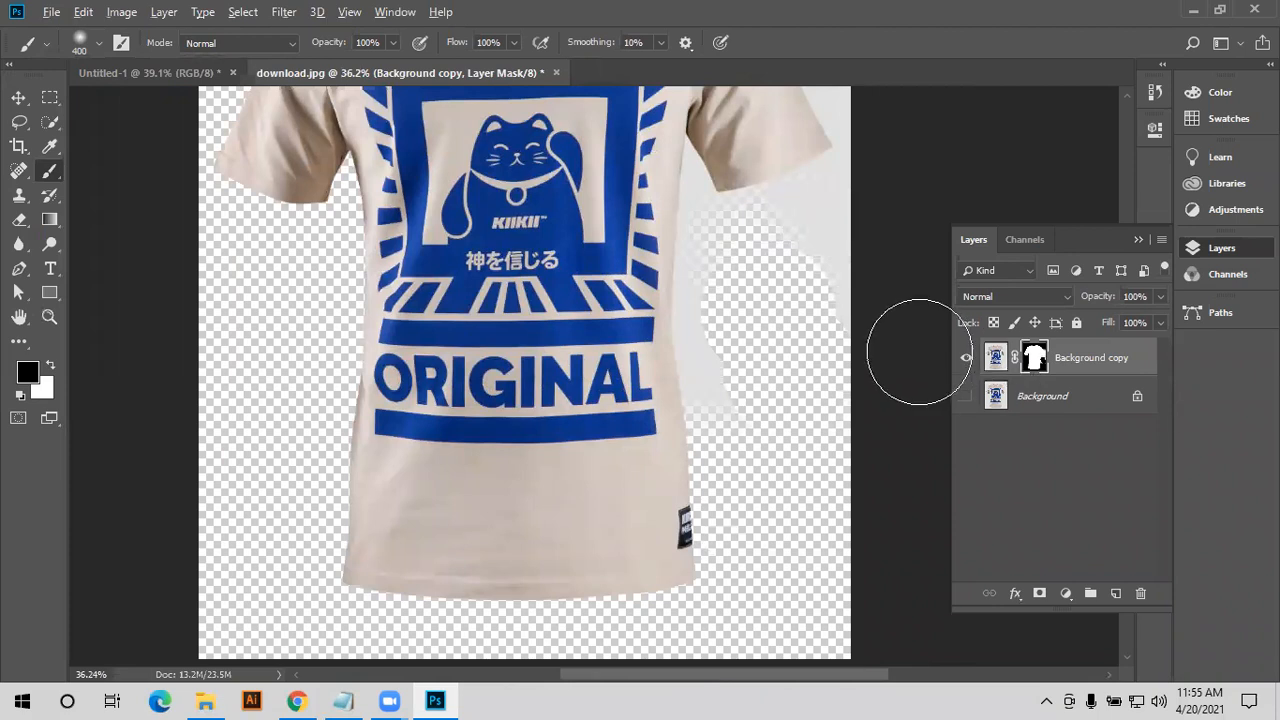
- Step back through the history to undo the mask painting and the red fill layer, and switch to the Move tool
key("ctrl+alt+z")
key("ctrl+alt+z")
key("ctrl+alt+z")
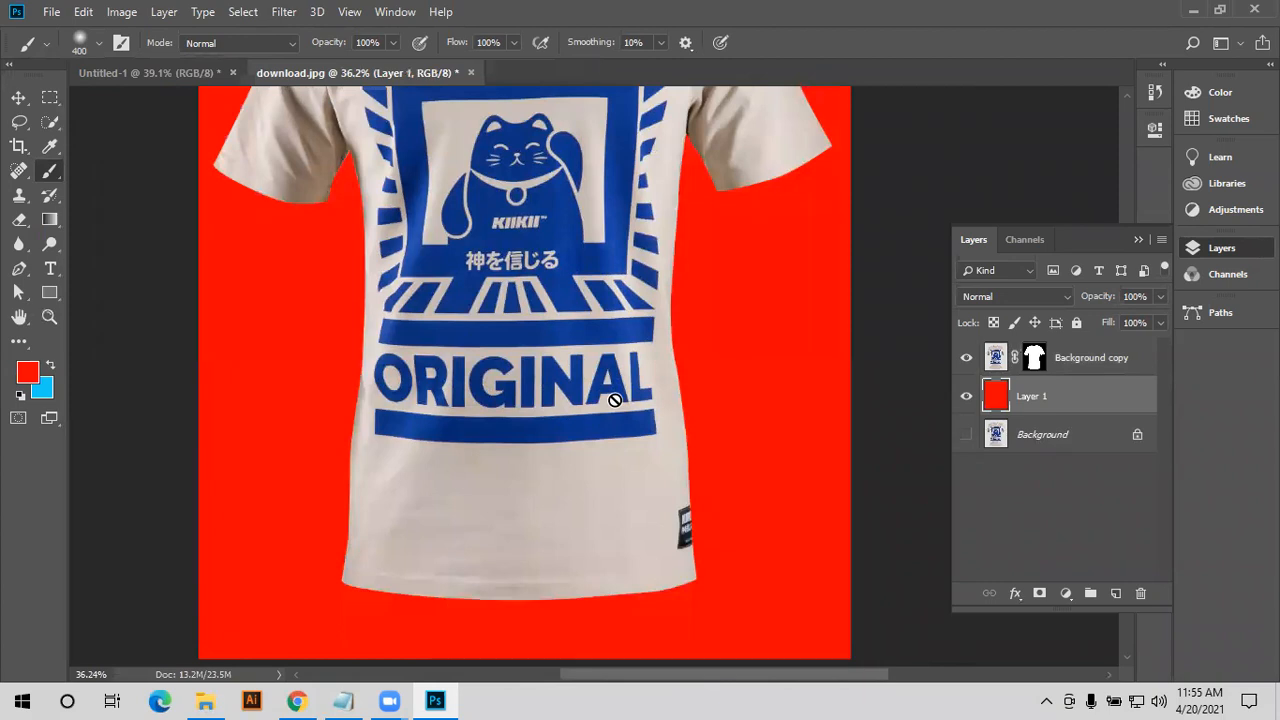
key("ctrl+alt+z")
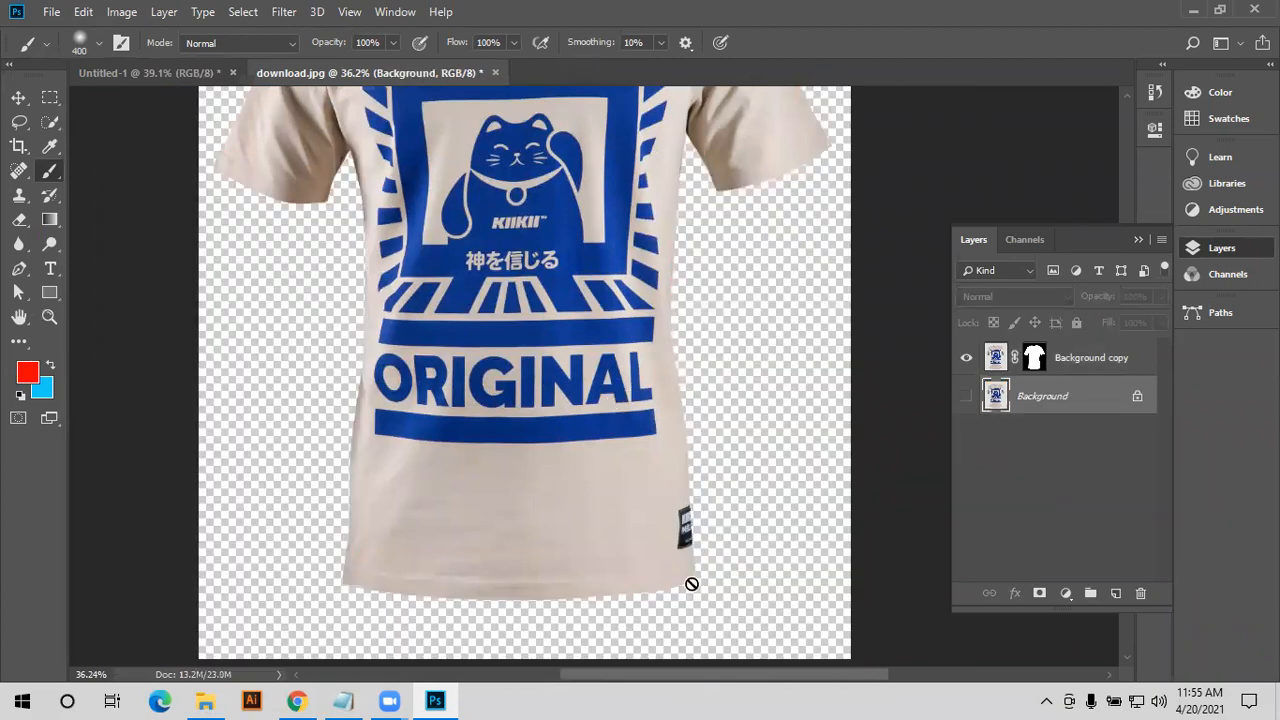
key("ctrl+minus")
key("ctrl+minus")
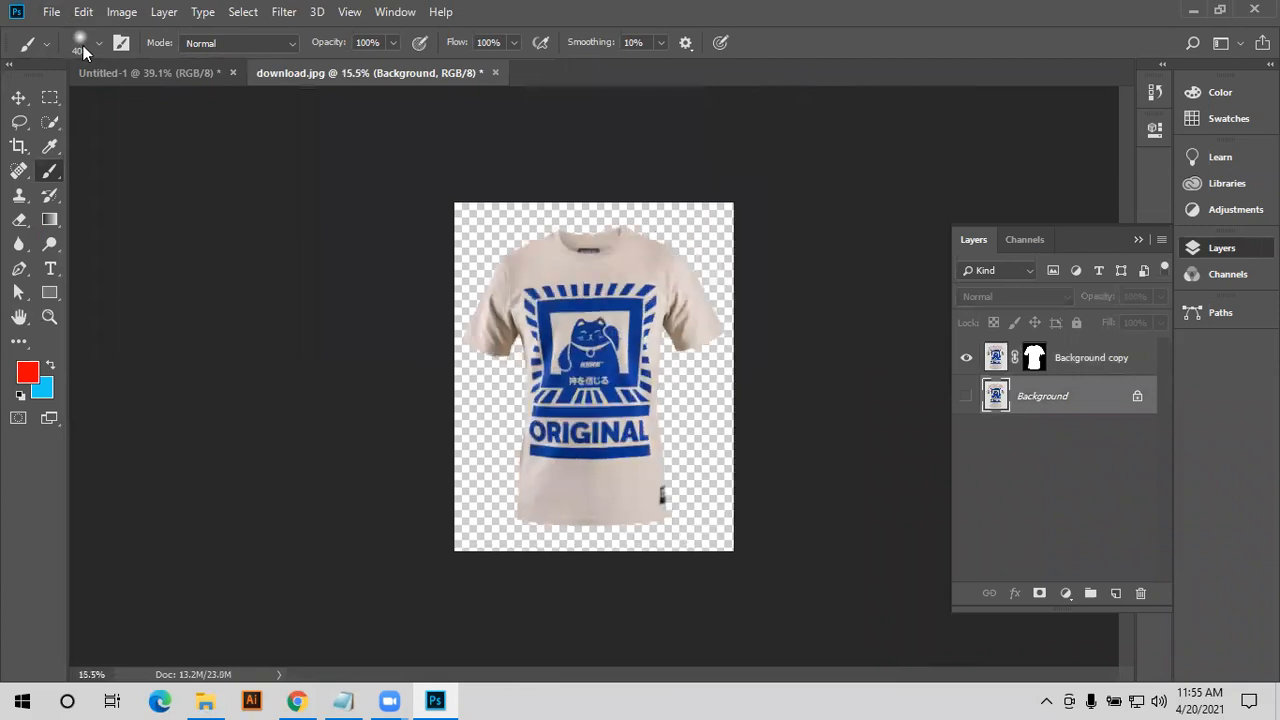
key("v")
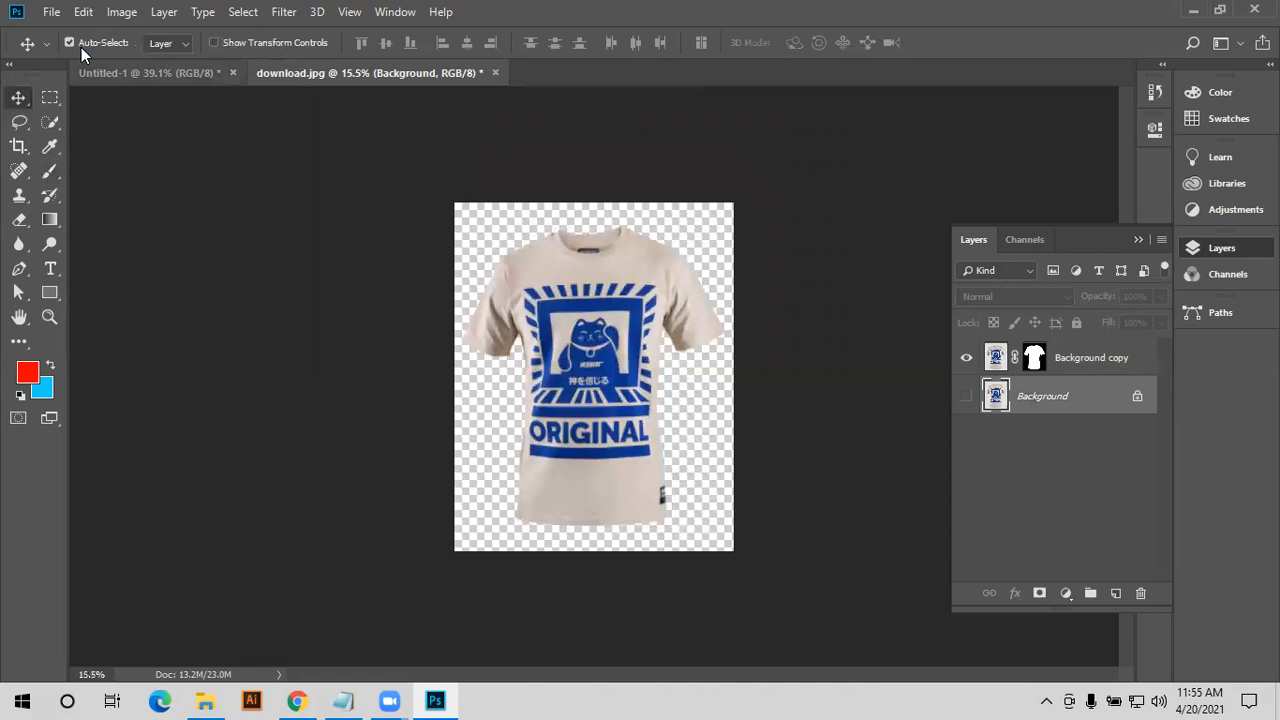
key("alt+f")
key("Down")
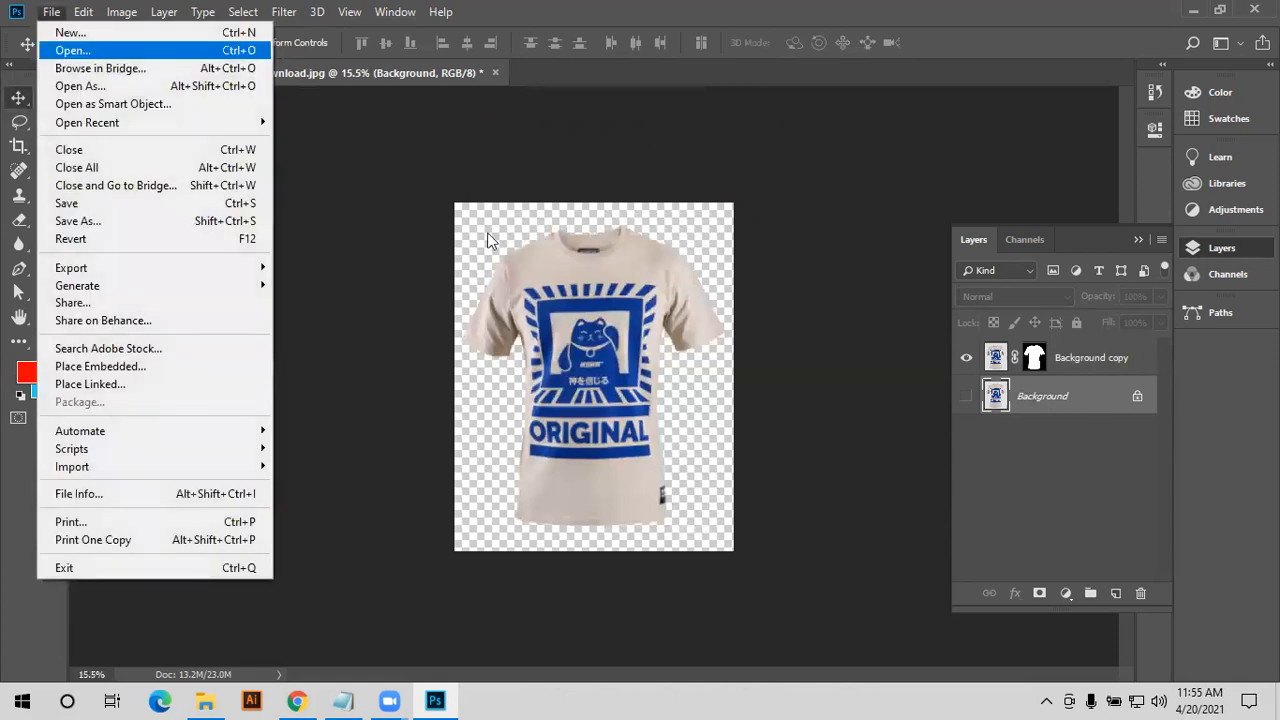
key("Escape")
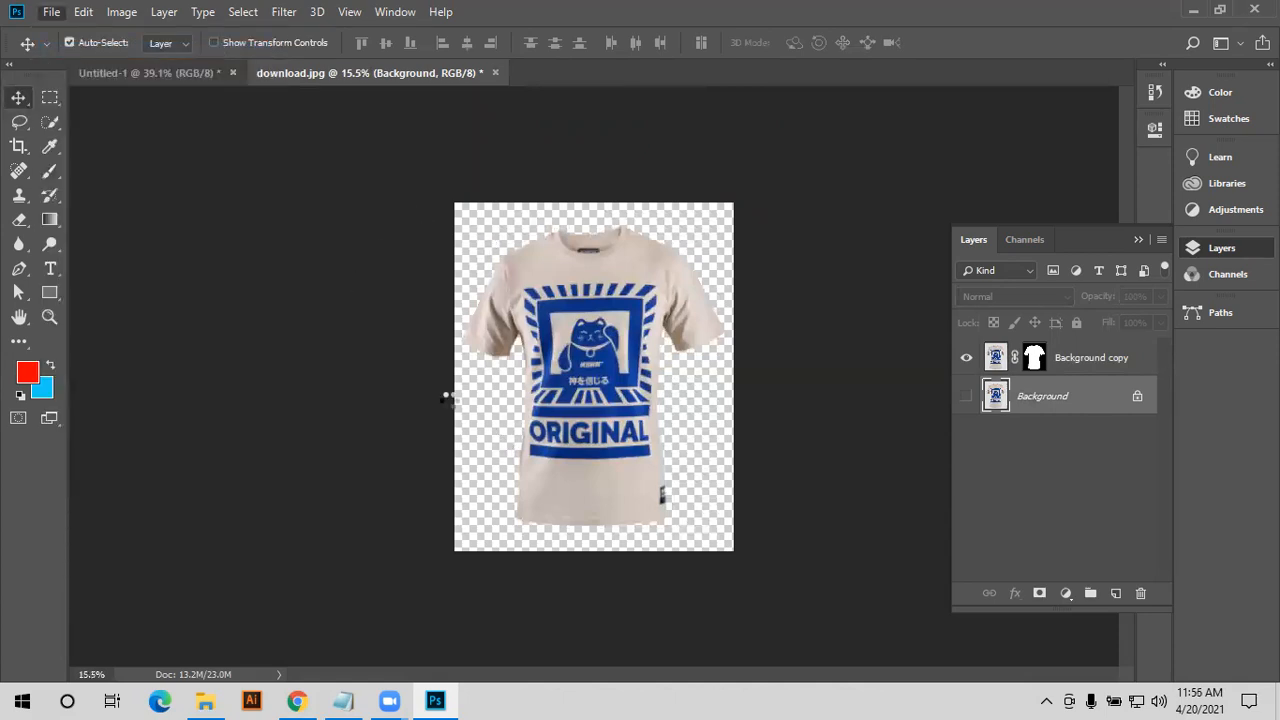
- Open dinera-mug-gray-blue__0642544_PE701242_S5.jpg from the Class 05 folder and duplicate its Background layer
key("ctrl+o")
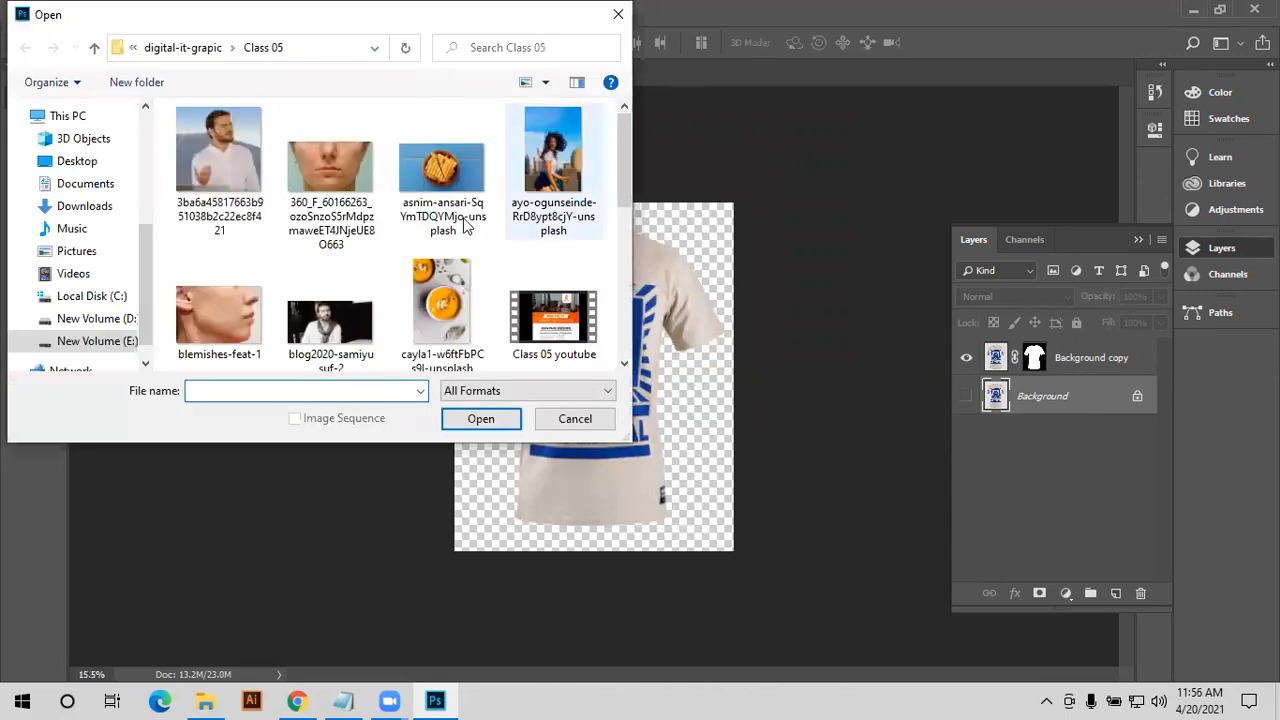
scroll(586, 351, "down", 5)
scroll(588, 353, "up", 4)
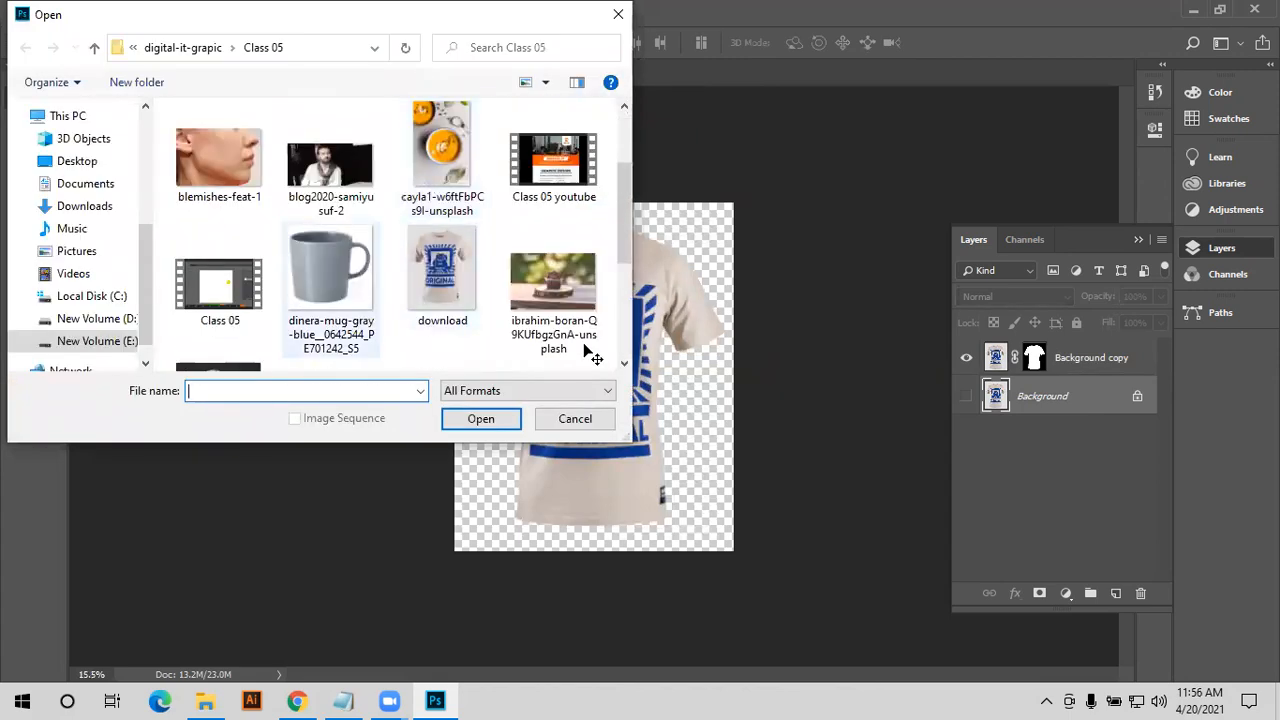
left_click(330, 289)
left_click(480, 418)
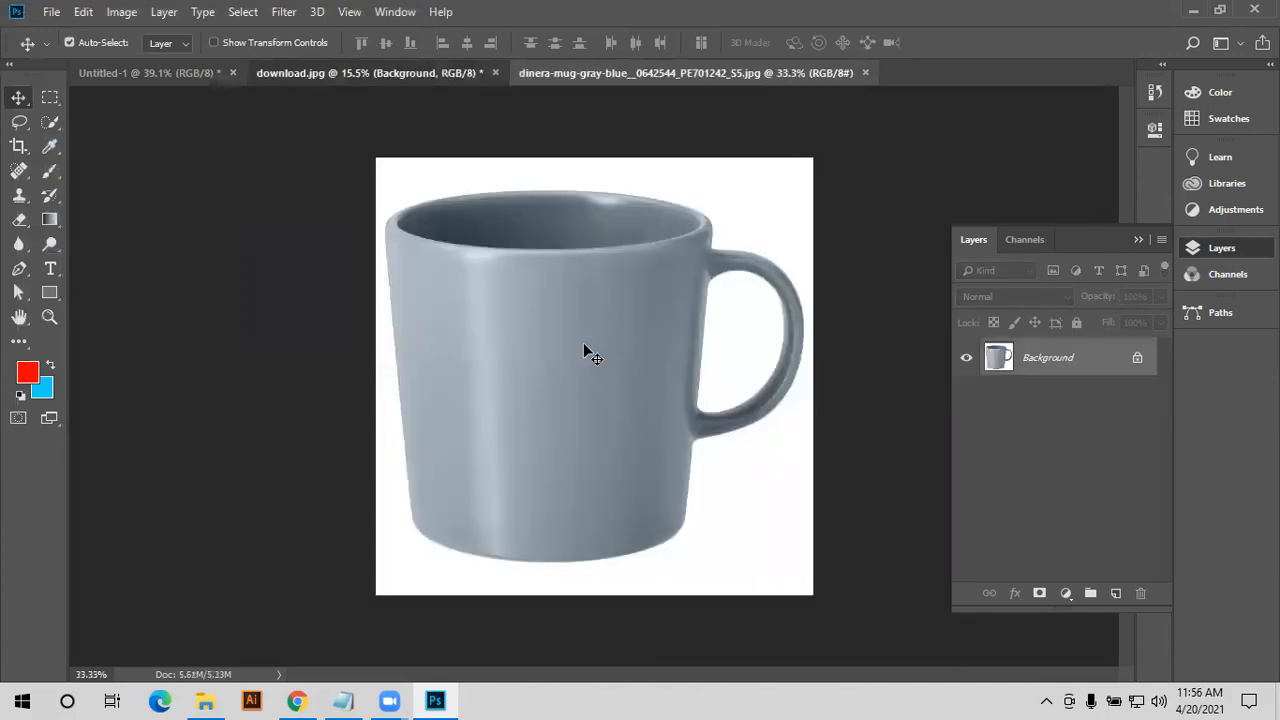
key("ctrl+shift+Tab")
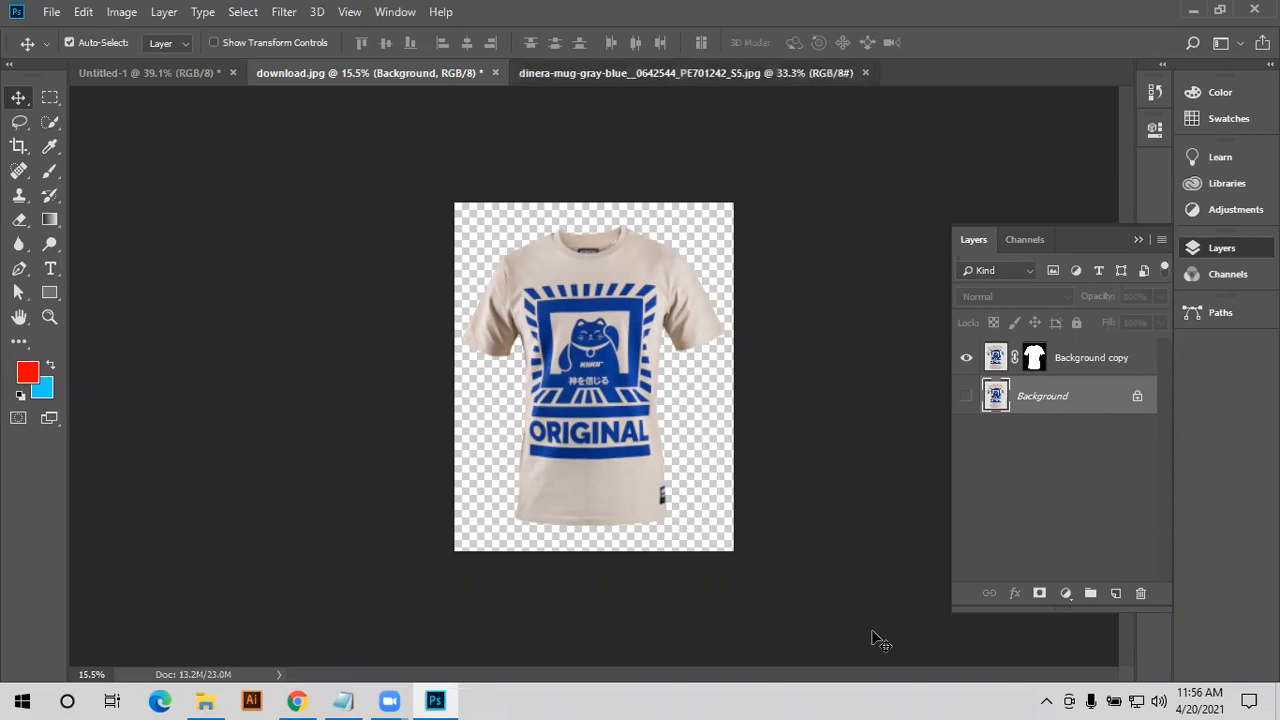
key("ctrl+Tab")
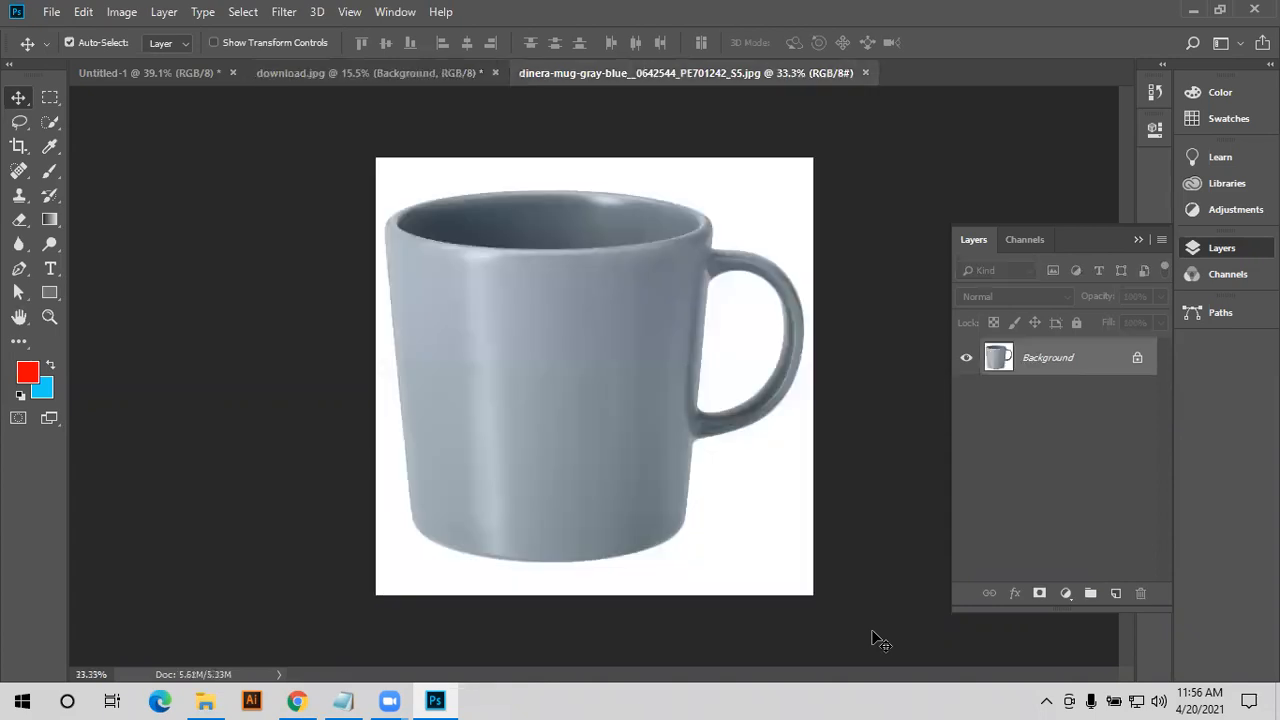
key("ctrl+j")
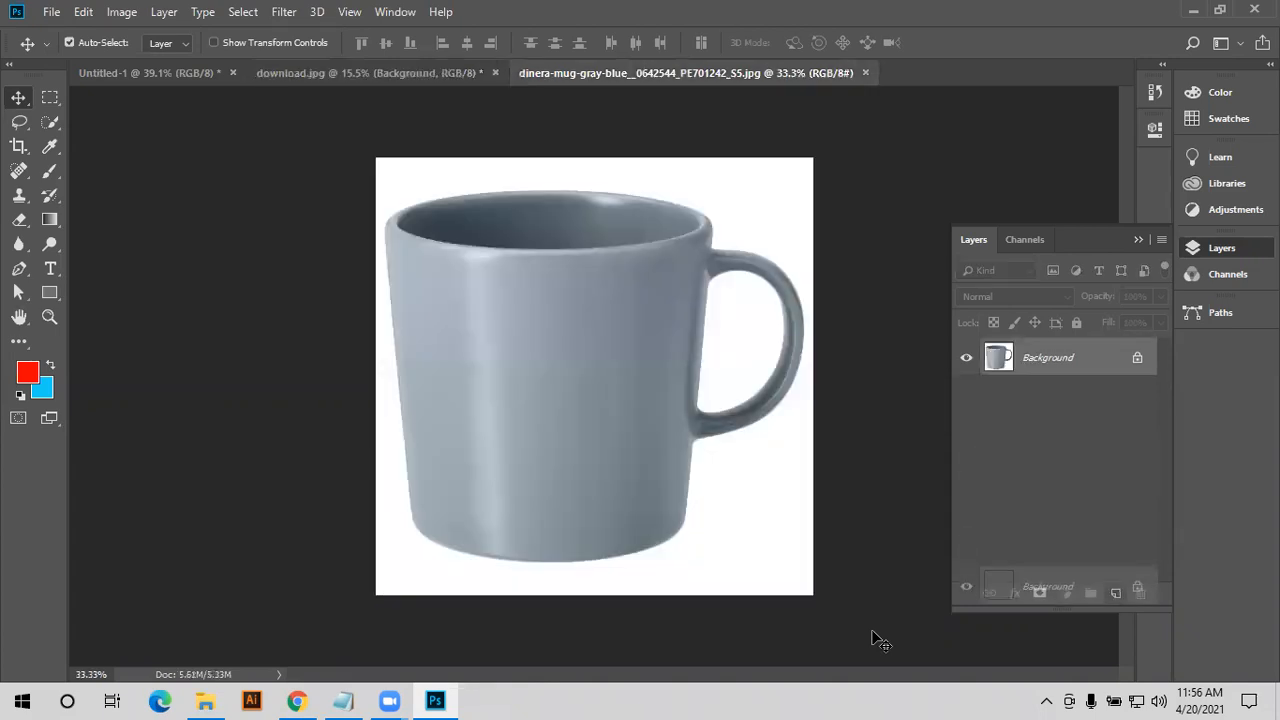
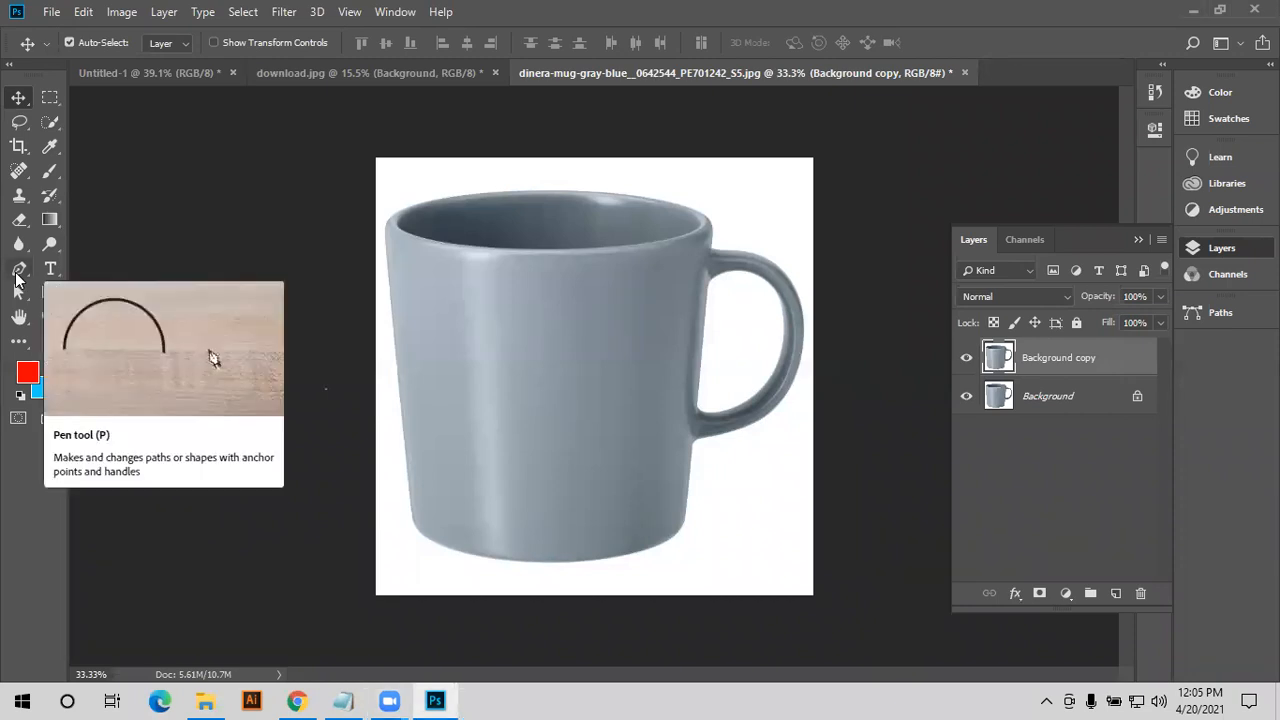
- Activate the Pen tool in Path mode with the Combine Shapes path operation
left_click(19, 269)
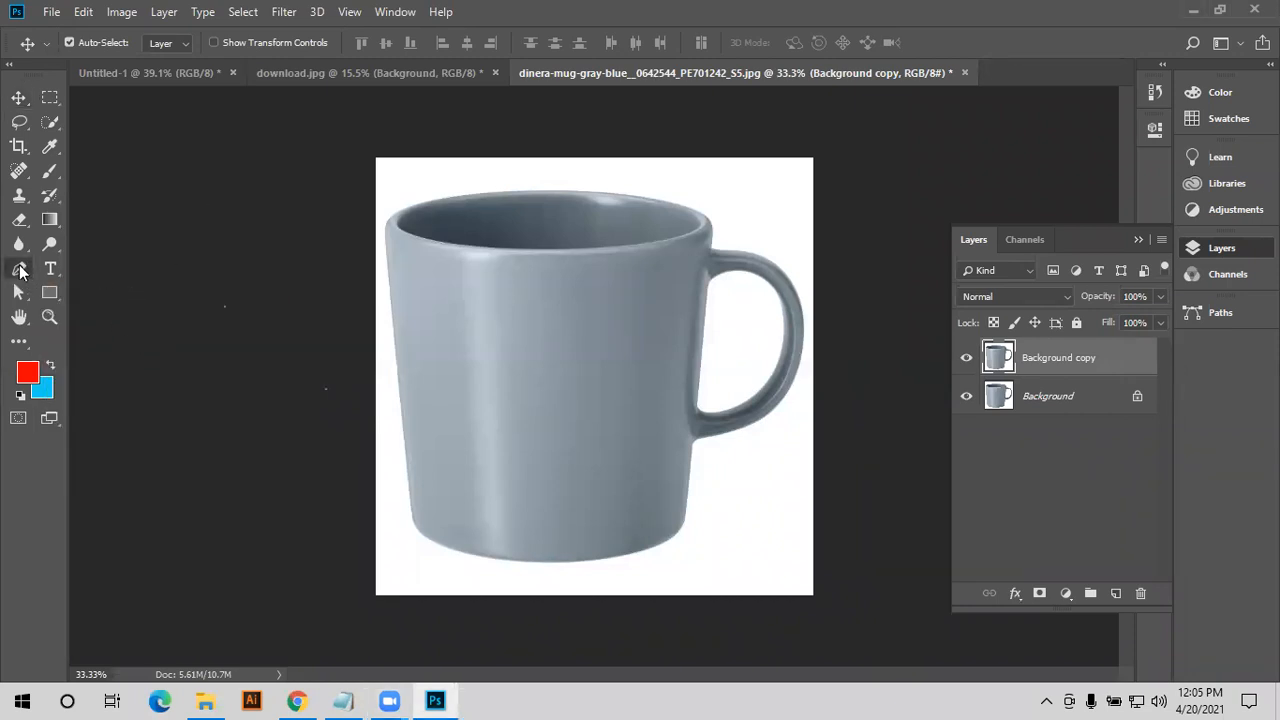
left_click(360, 43)
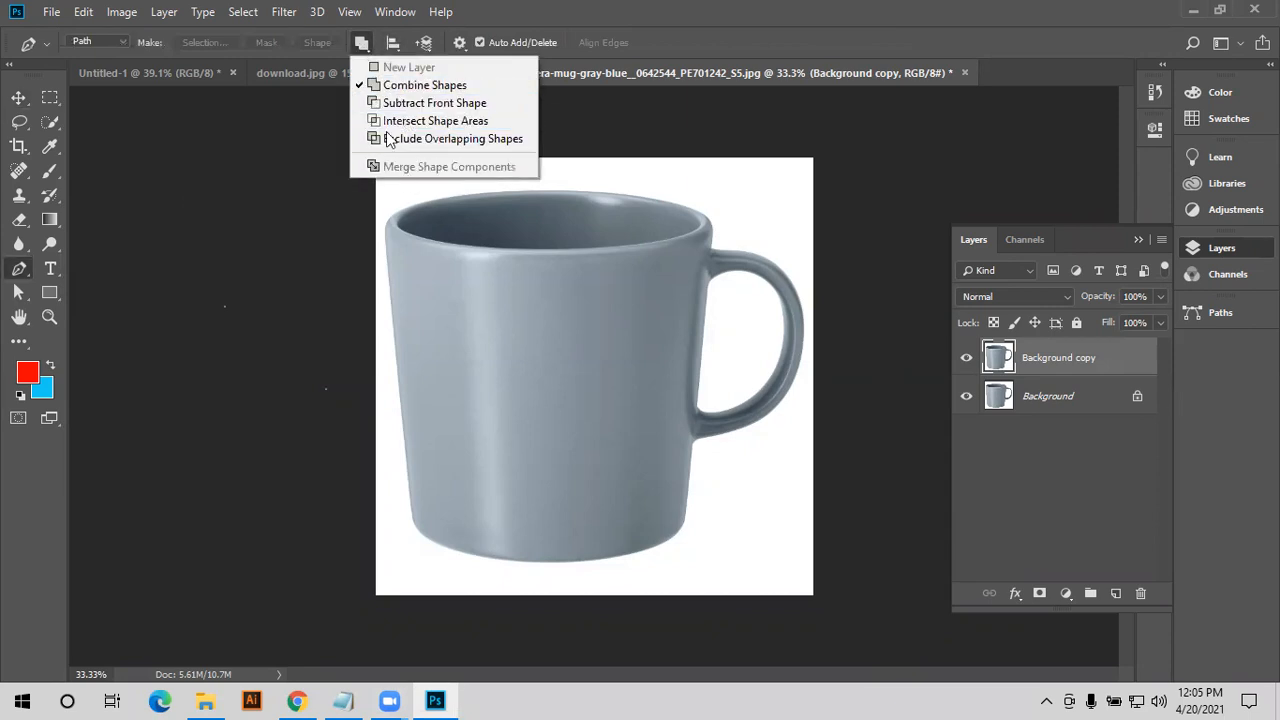
left_click(389, 87)
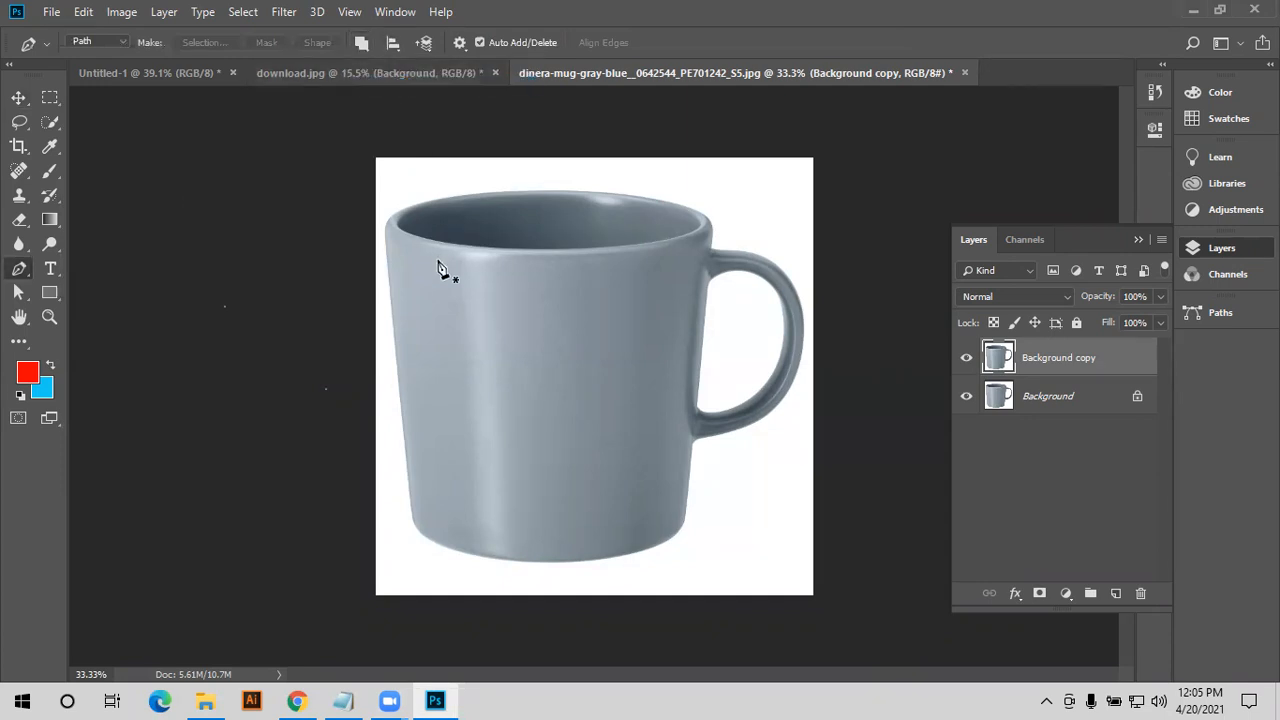
- Trace a path down the mug's left side, around its curved base and up to the lower handle joint
left_click(382, 236)
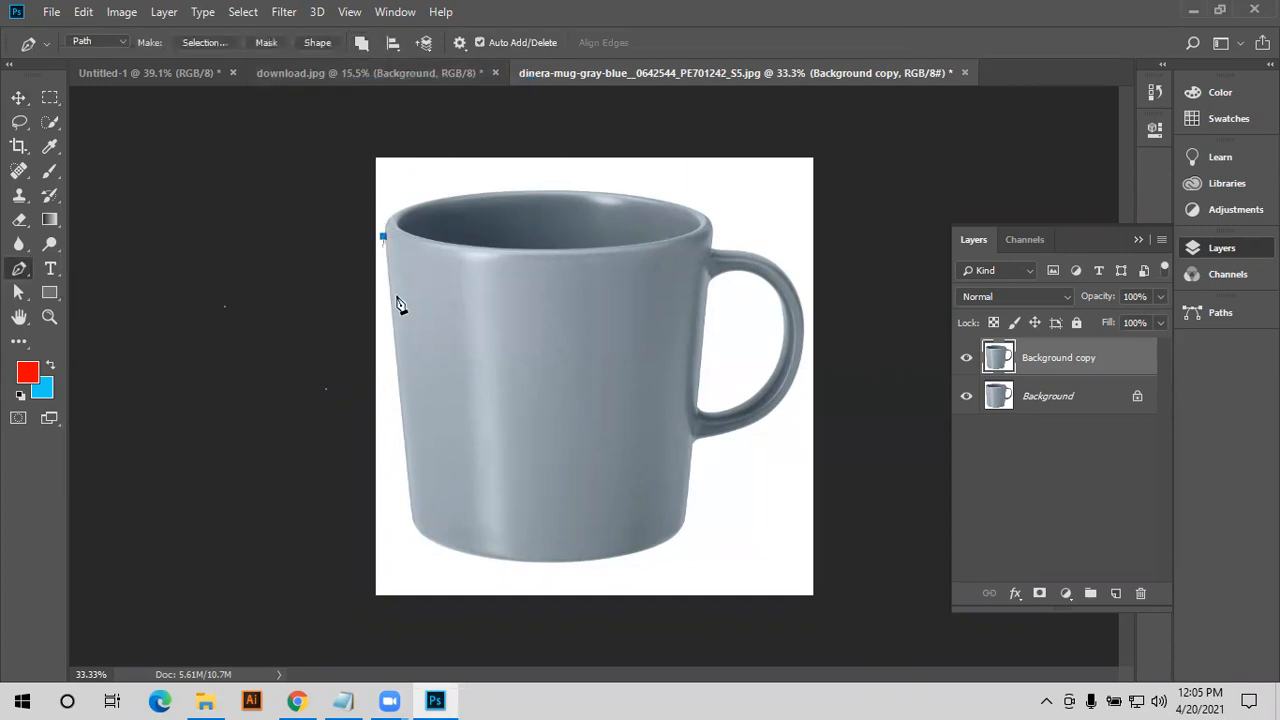
left_click(413, 519)
left_click_drag(538, 565, 598, 569)
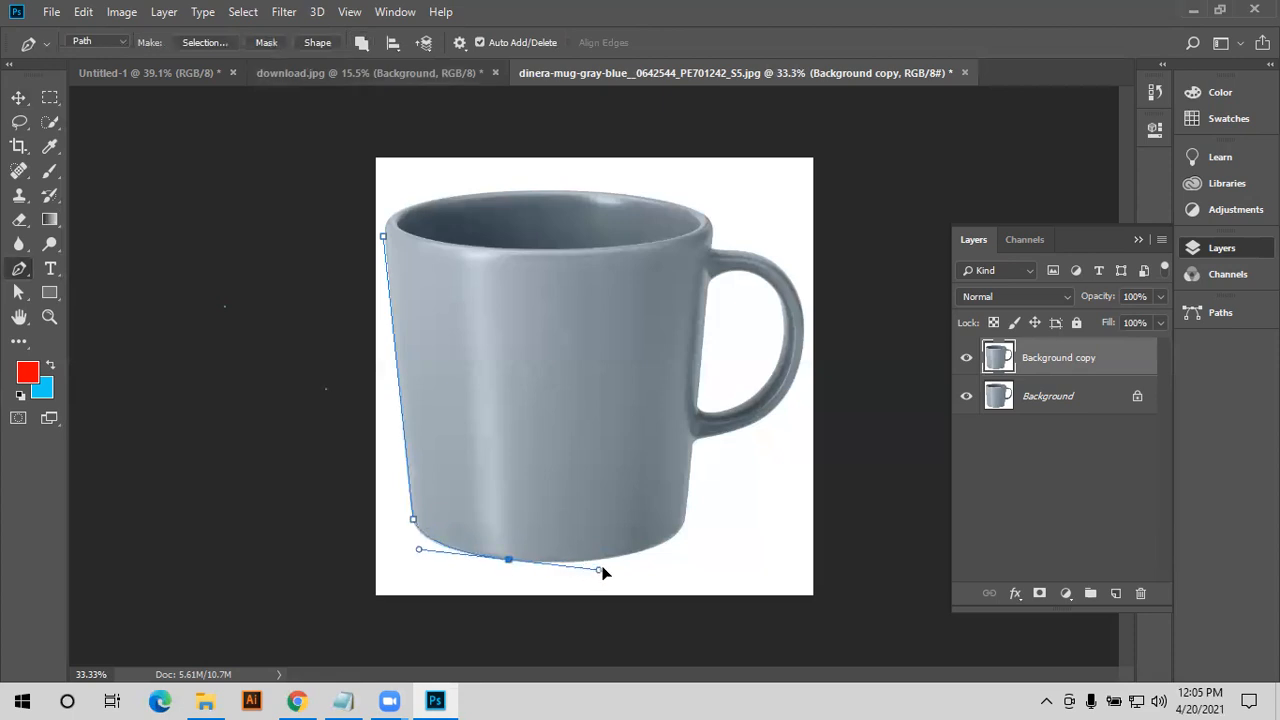
left_click_drag(681, 519, 697, 496)
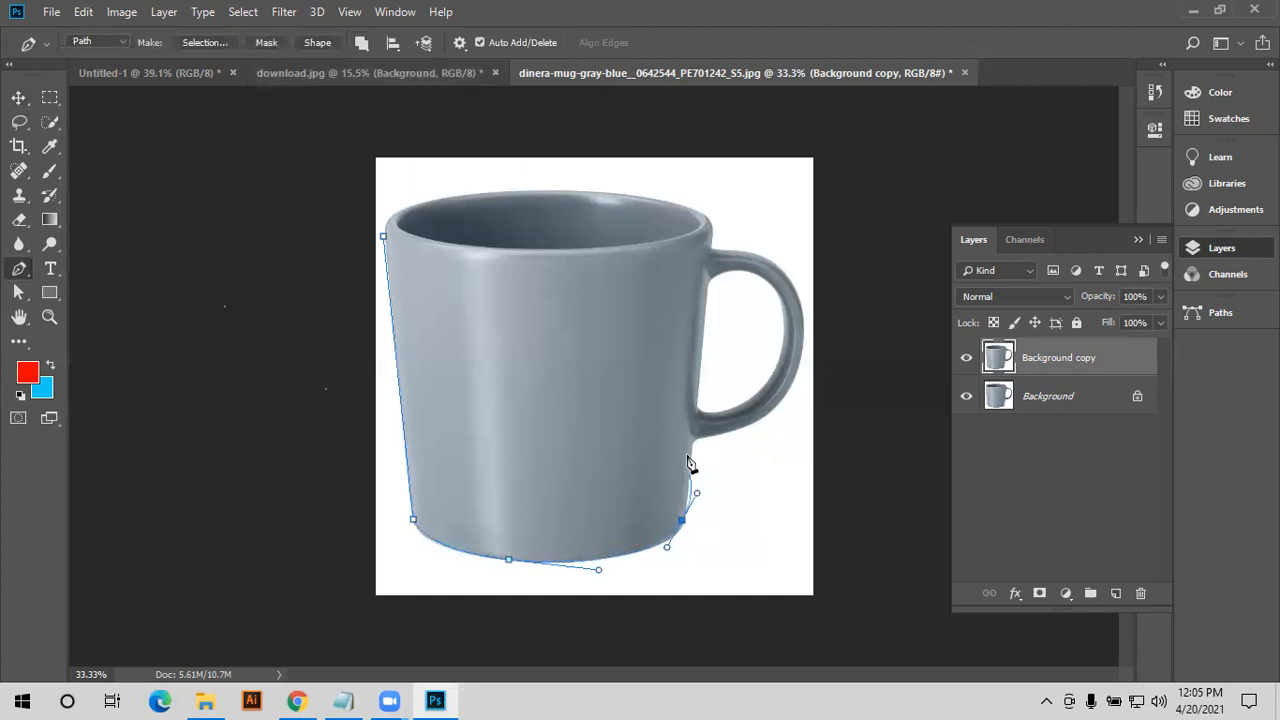
left_click(682, 520)
left_click(692, 444)
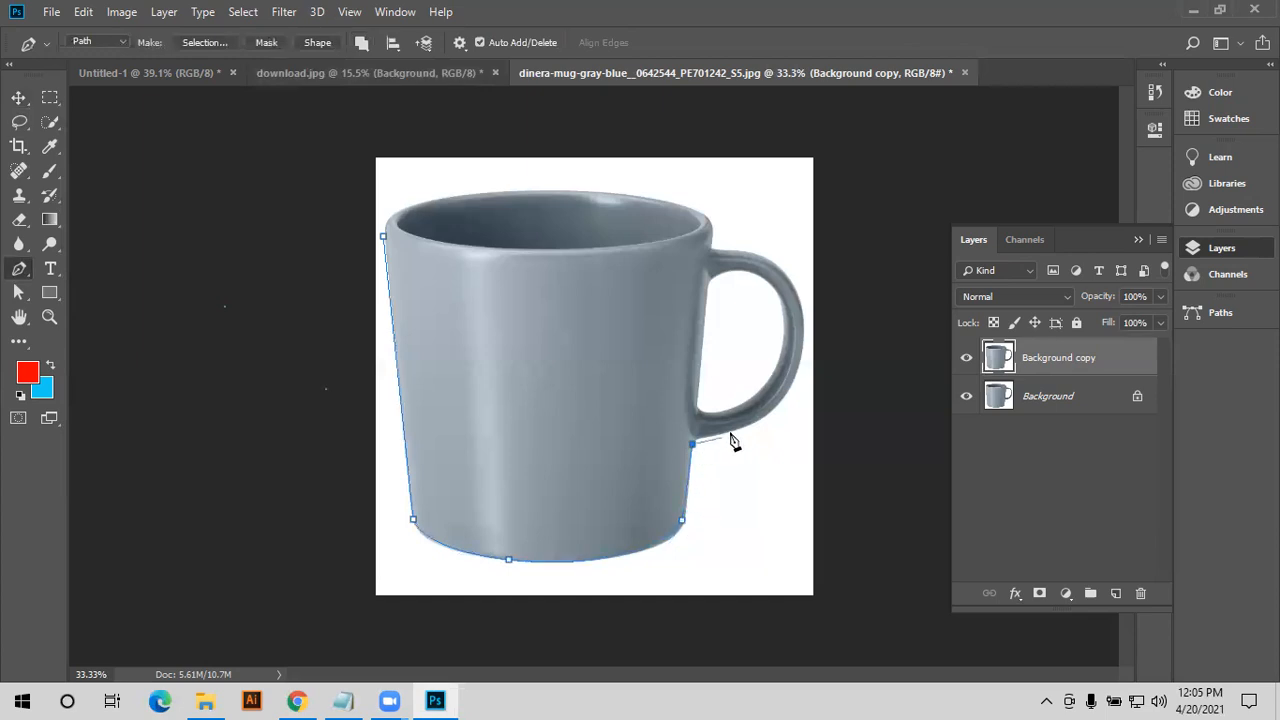
- Continue the path around the handle's outer edge and over the rim, closing it at the starting anchor
left_click(737, 427)
left_click_drag(780, 246, 782, 204)
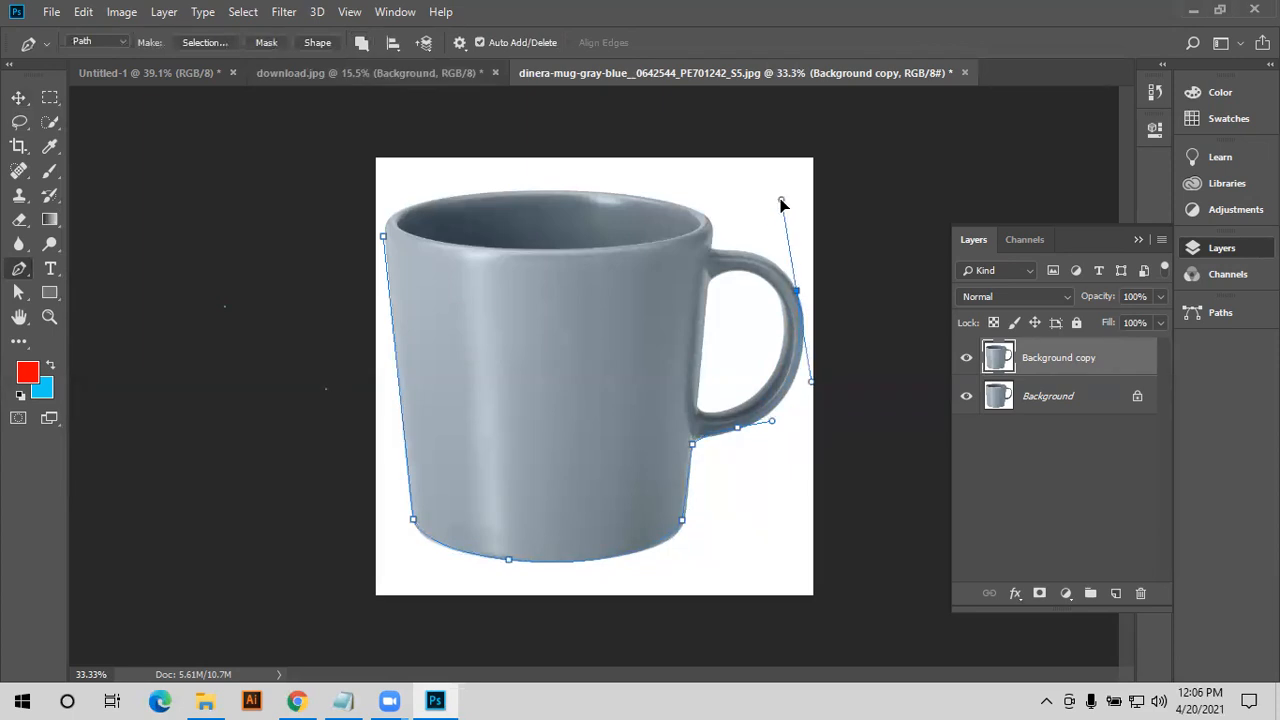
left_click(796, 296, "alt")
mouse_move(660, 254)
left_mouse_down()
mouse_move(625, 261)
mouse_move(646, 252)
left_mouse_up()
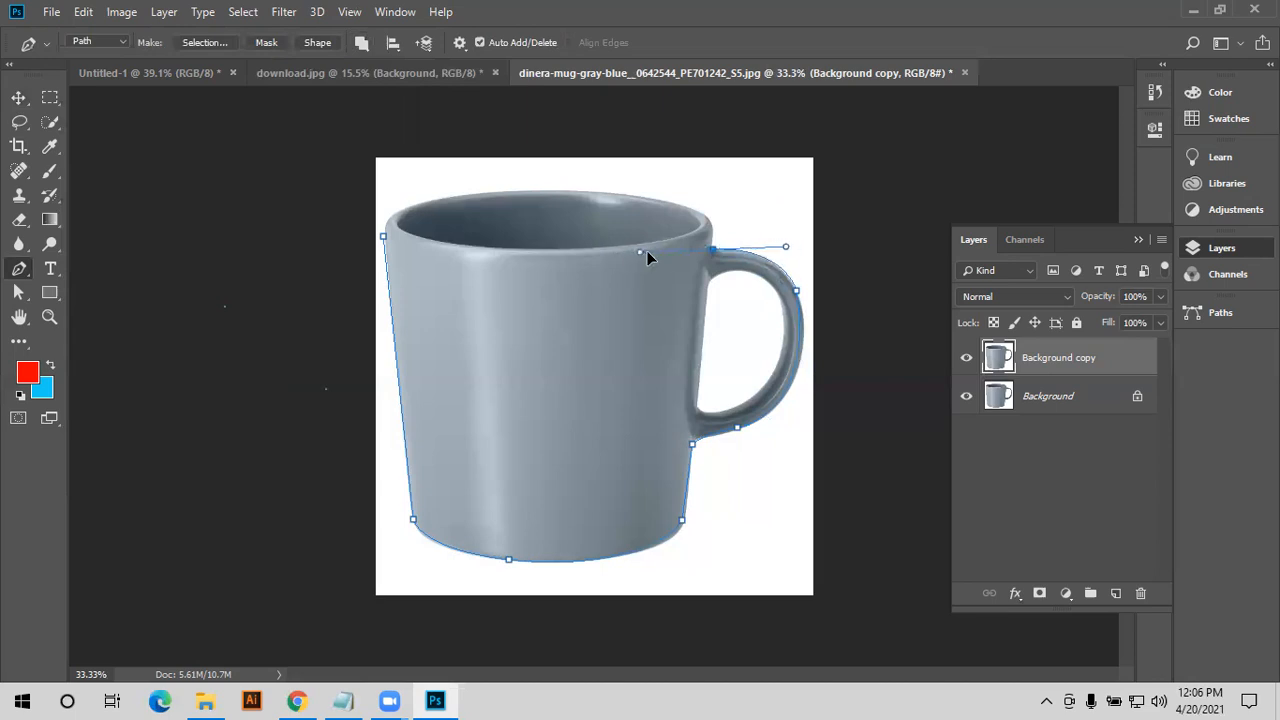
left_click(711, 251, "alt")
left_click_drag(691, 207, 663, 204)
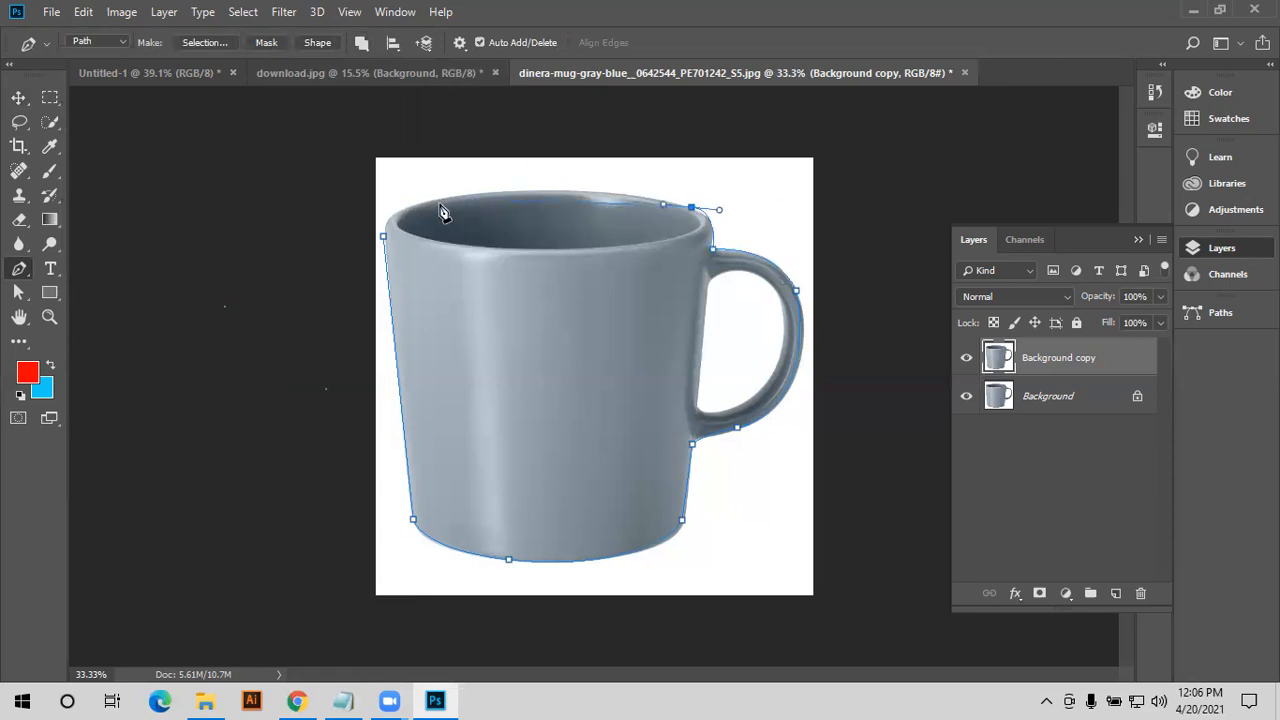
left_click_drag(383, 236, 331, 325)
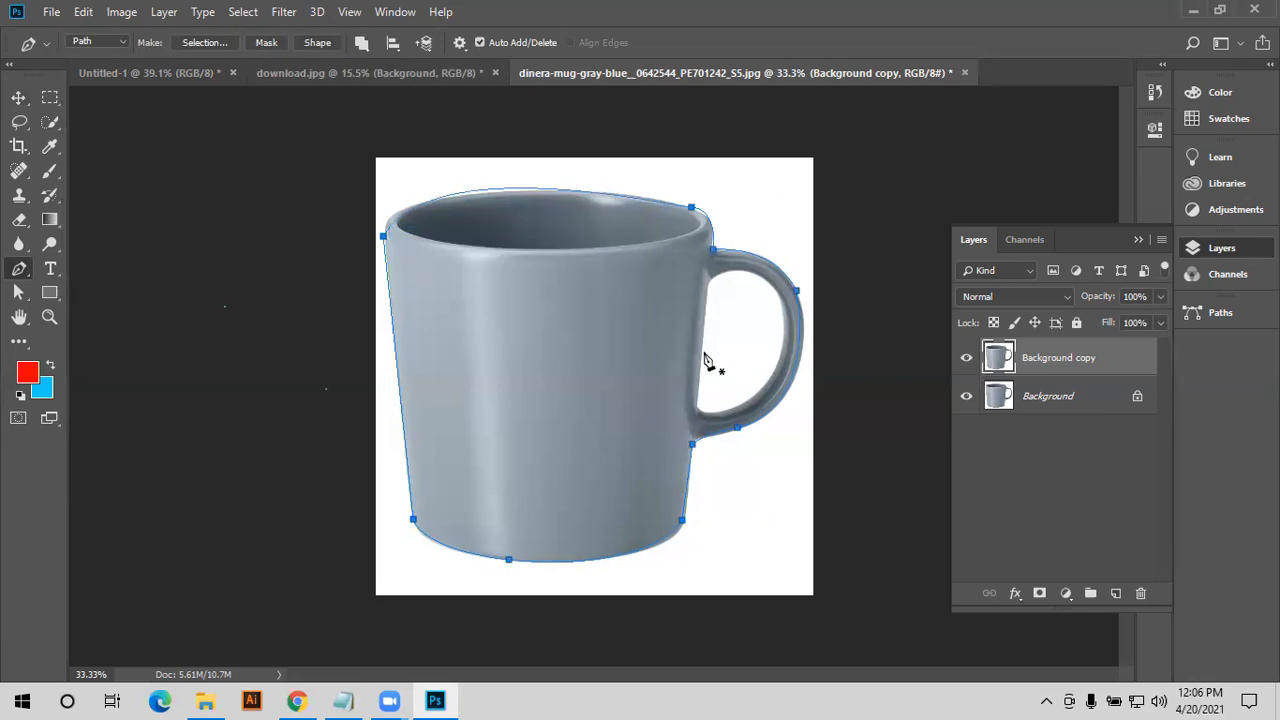
- Trace a second closed path around the opening inside the mug's handle
left_click(709, 282)
left_click(698, 404)
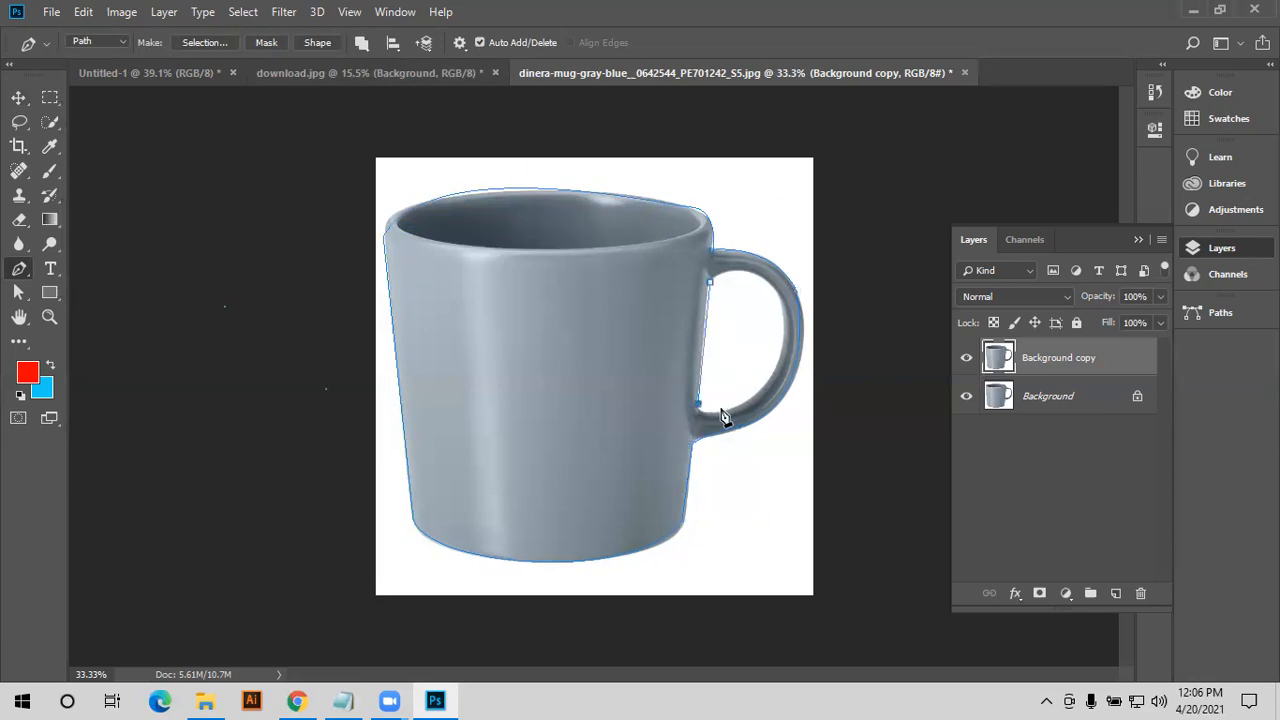
left_click_drag(773, 310, 762, 187)
left_click(774, 311)
left_click_drag(710, 284, 627, 295)
- Try loading the mug and handle-opening paths as a selection, check the Work Path, and undo back to the open inner path
key("ctrl+Return")
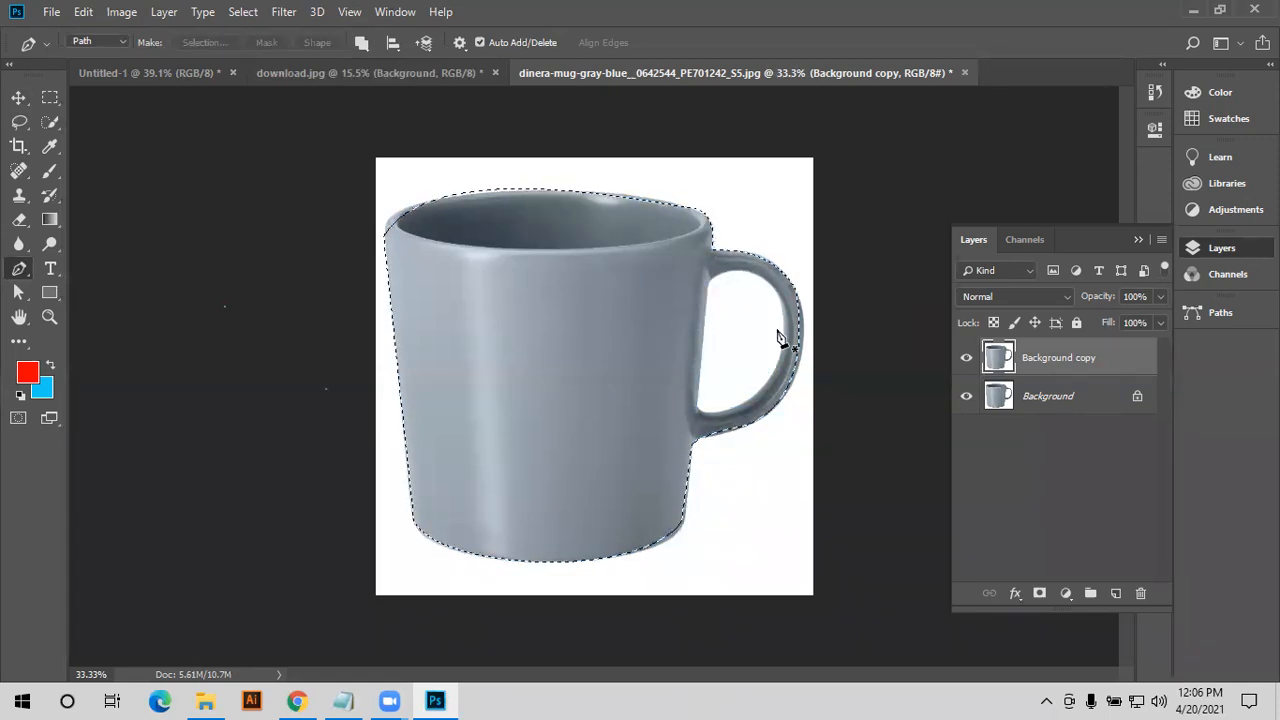
key("ctrl+z")
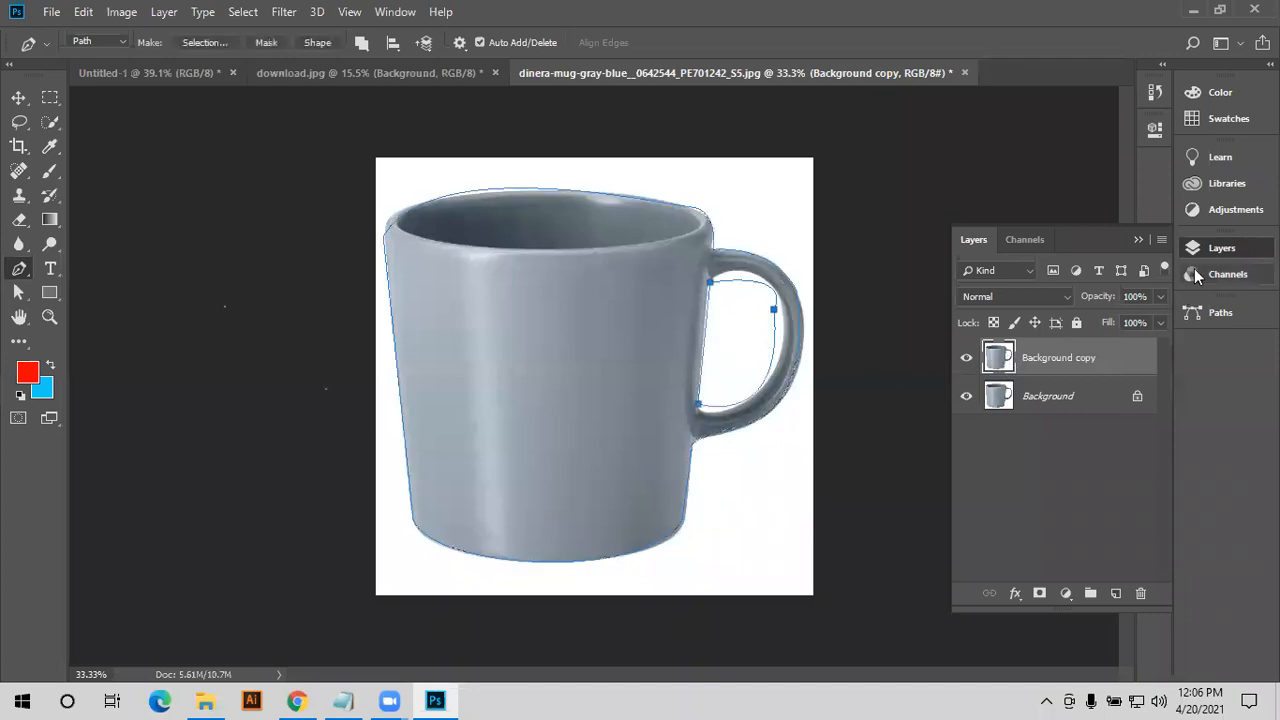
left_click(1199, 320)
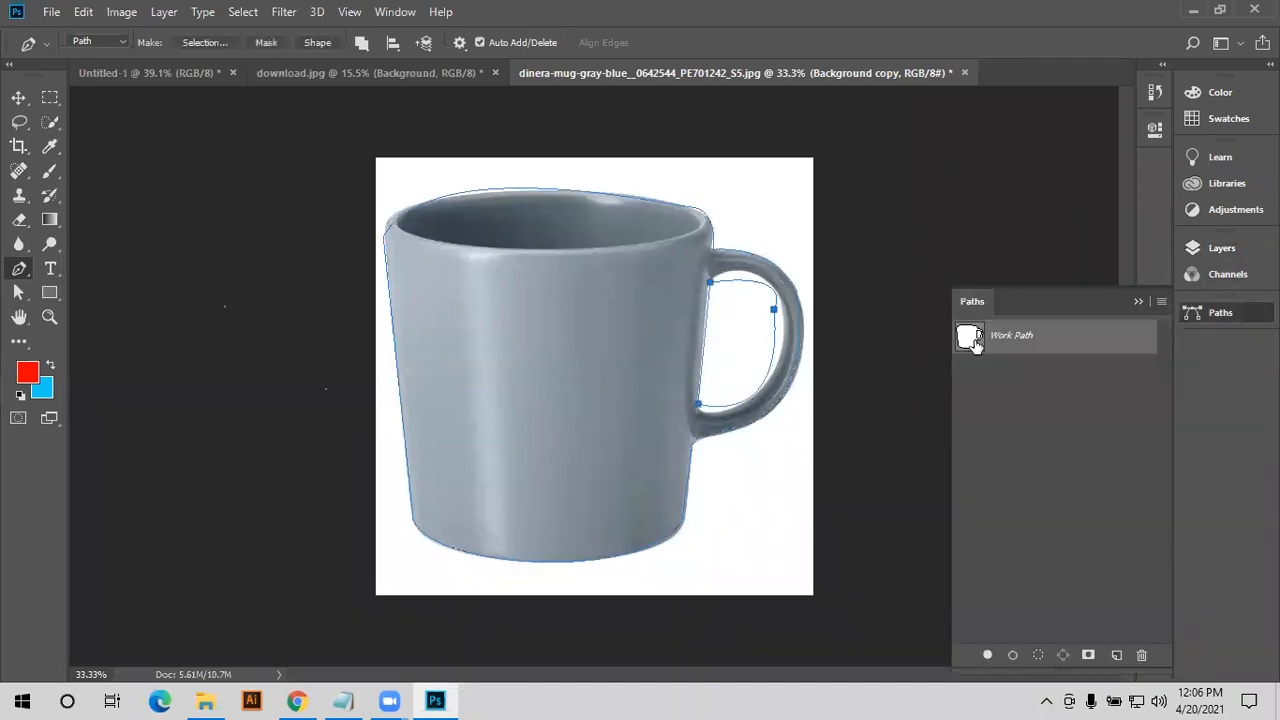
key("ctrl+Return")
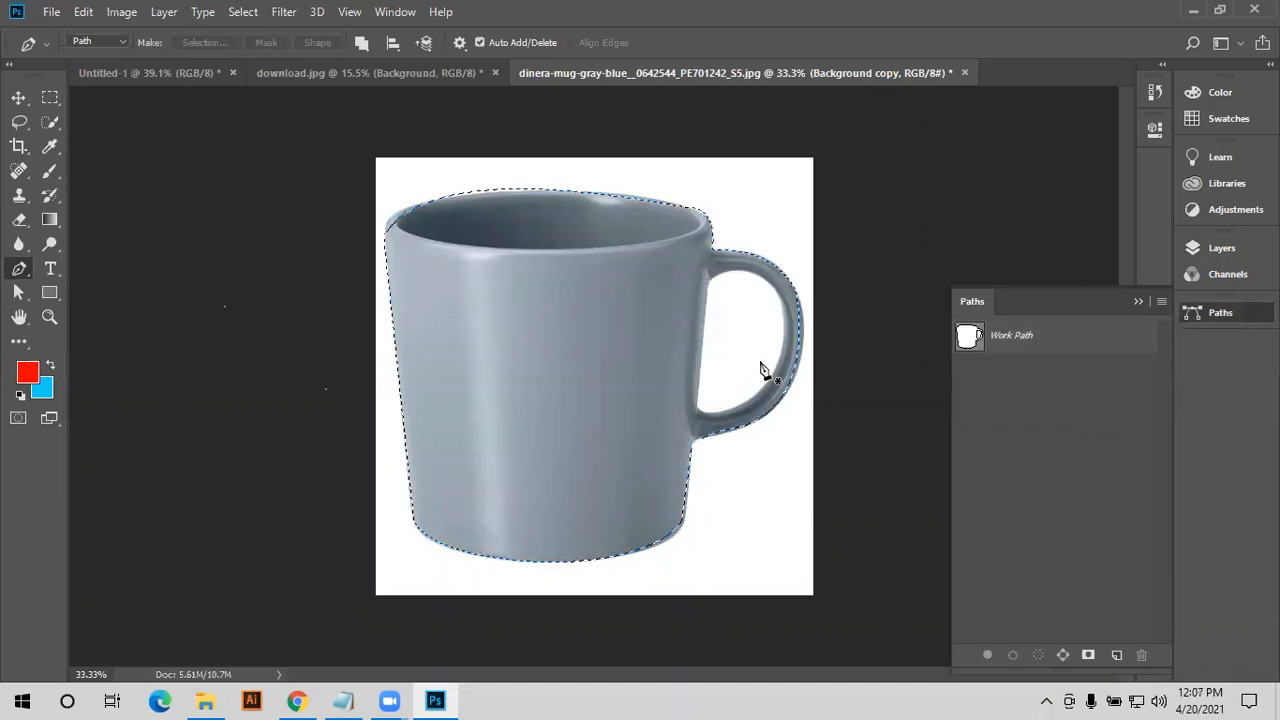
key("ctrl+z")
key("ctrl+alt+z")
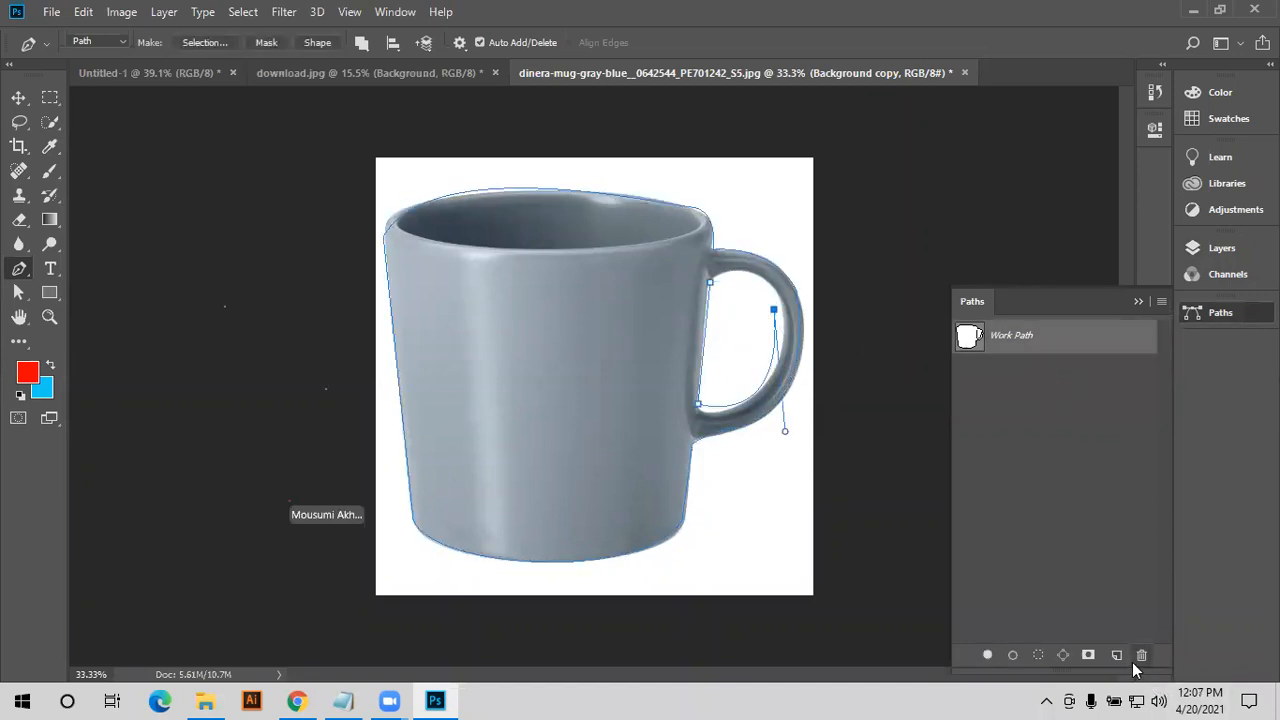
- Delete the Work Path of the mug and show the layer list again
left_click(1136, 659)
left_click(572, 277)
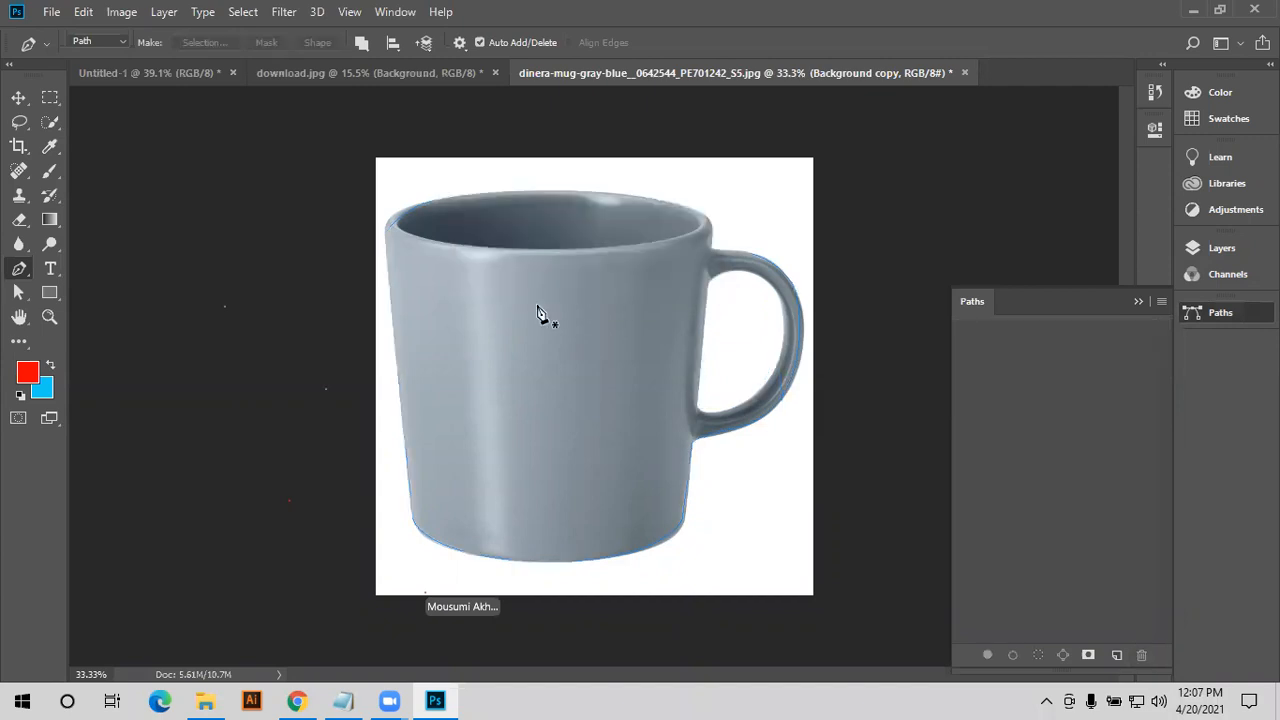
left_click(1195, 248)
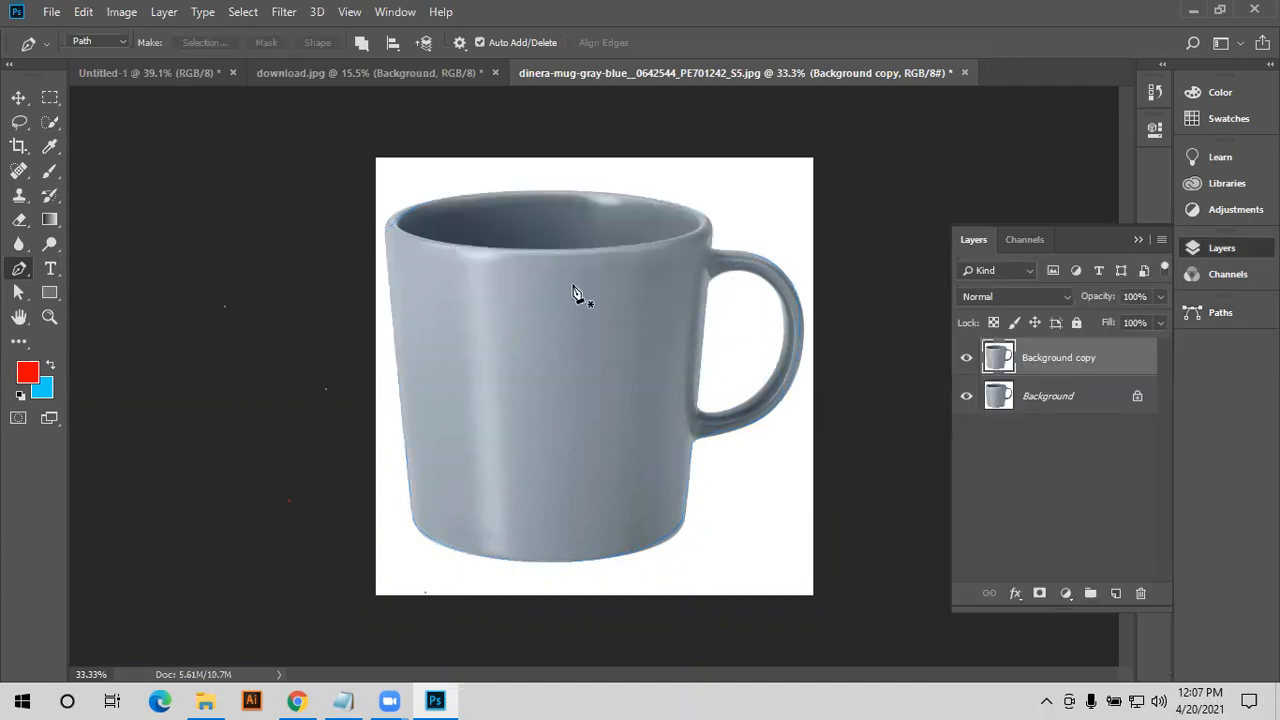
- Start a new path from the rim's left end down the side, around the base and up to the lower handle joint
left_click(386, 227)
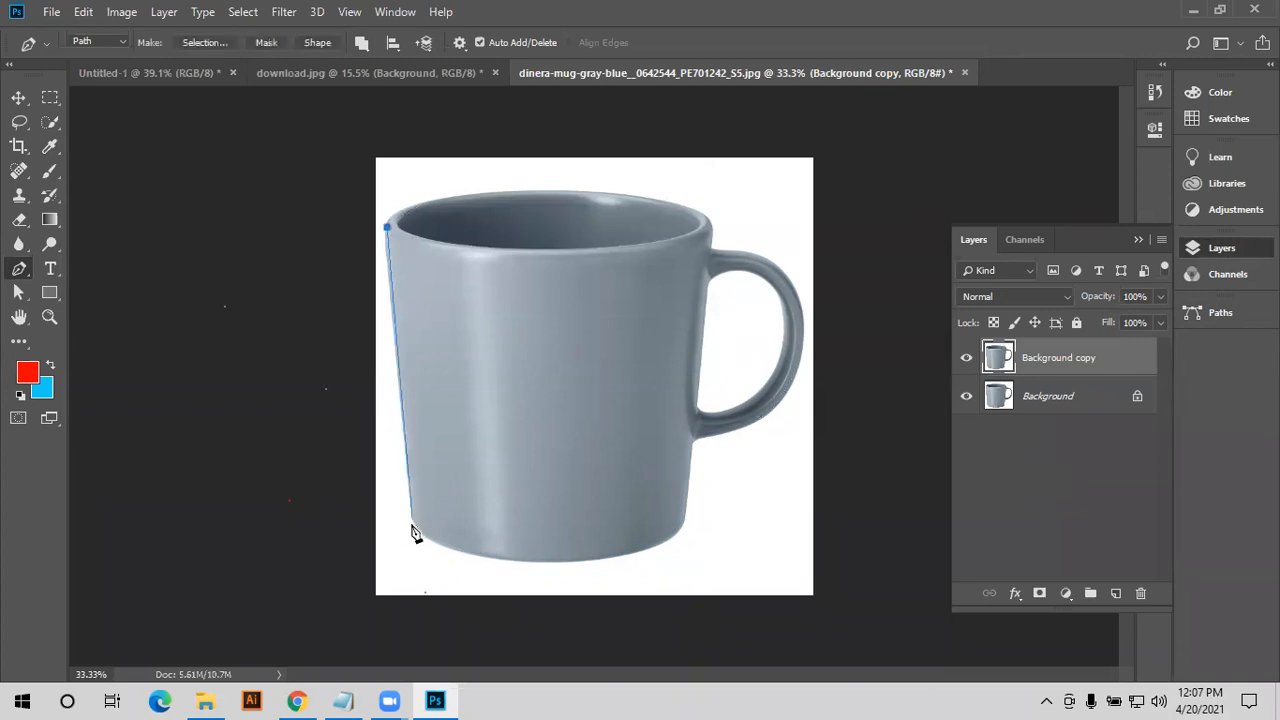
left_click(412, 519)
left_click_drag(539, 560, 652, 560)
left_click_drag(683, 520, 702, 495)
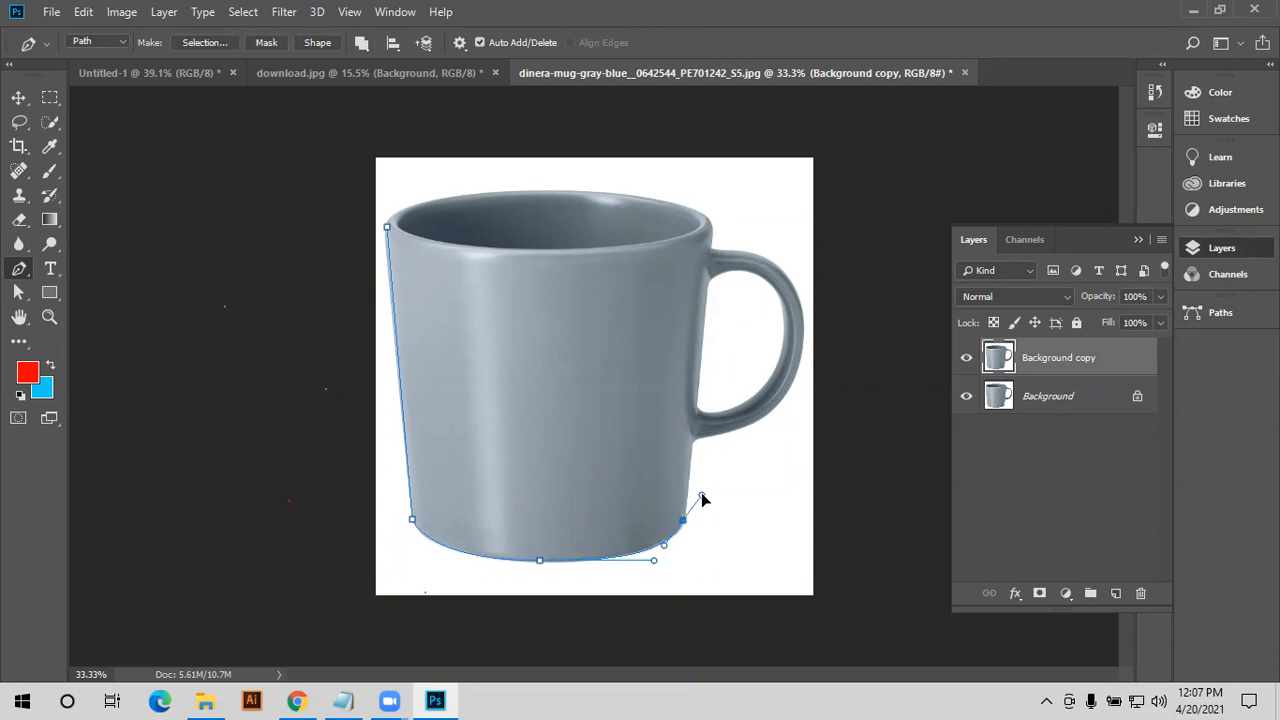
left_click(684, 521, "alt")
left_click(691, 441)
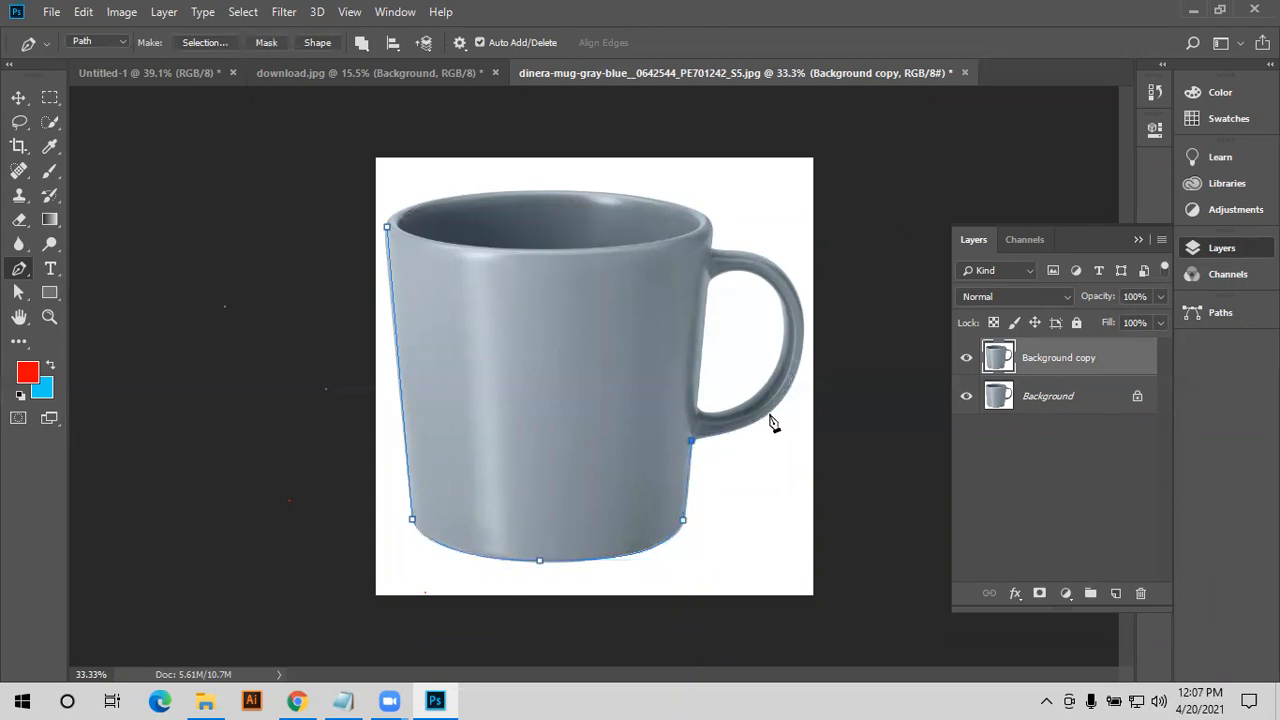
- Extend the path around the handle's outer curve to the upper handle joint and the rim's right end
left_click_drag(781, 402, 797, 374)
mouse_move(756, 256)
left_mouse_down()
mouse_move(734, 249)
mouse_move(745, 246)
left_mouse_up()
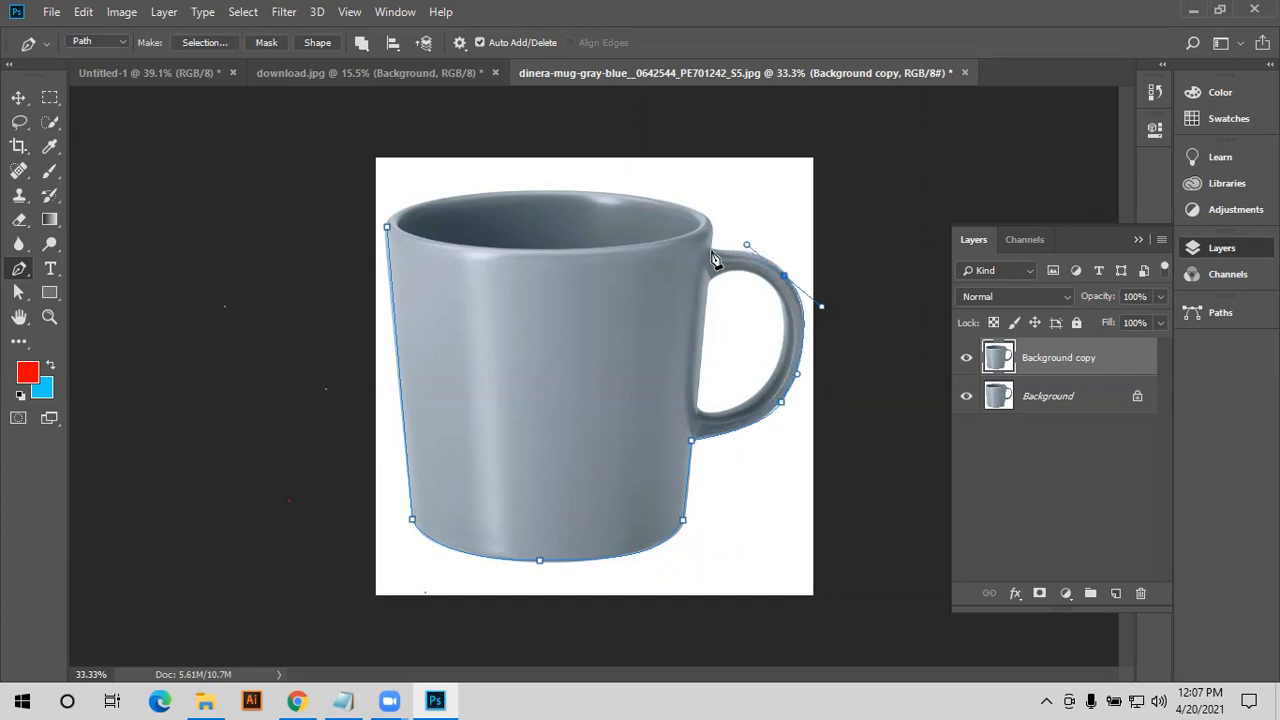
left_click(705, 250)
left_click(713, 227)
- Add a curved anchor at the middle of the rim's back edge and shift it down onto the mug's edge
left_click(568, 188)
left_click_drag(557, 192, 442, 184)
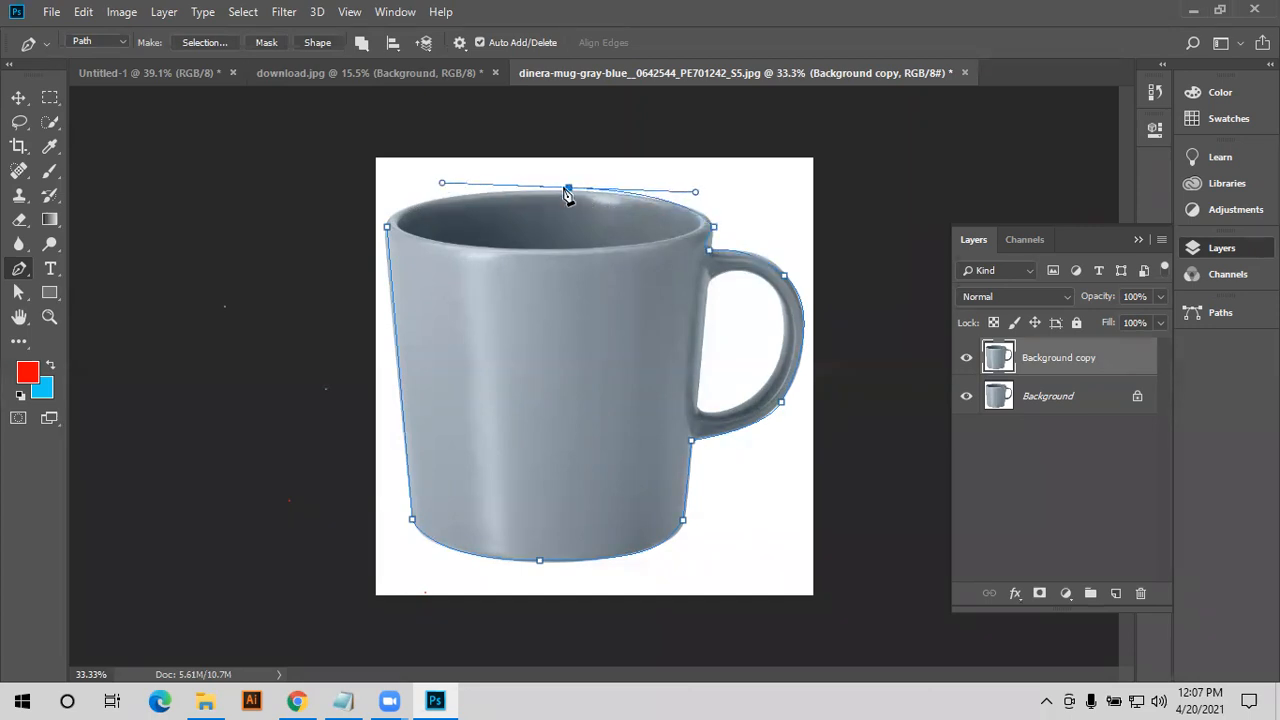
scroll(567, 195, "up", 1)
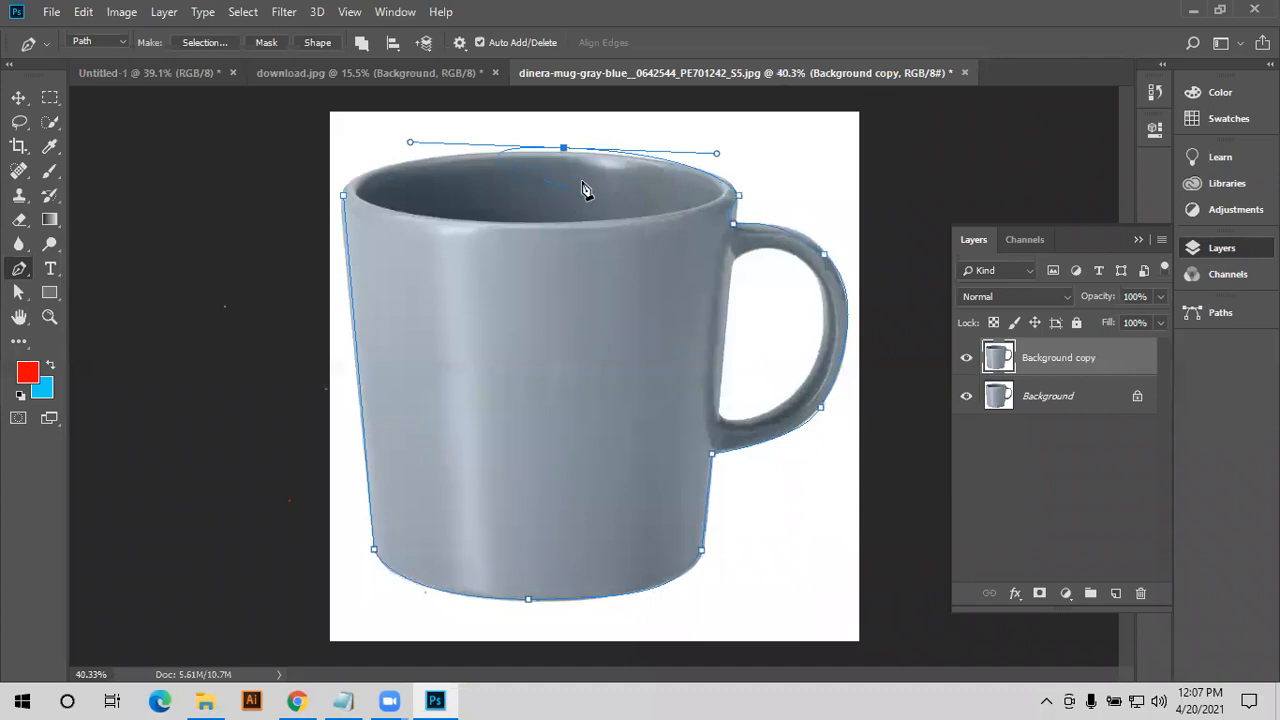
scroll(558, 143, "up", 4)
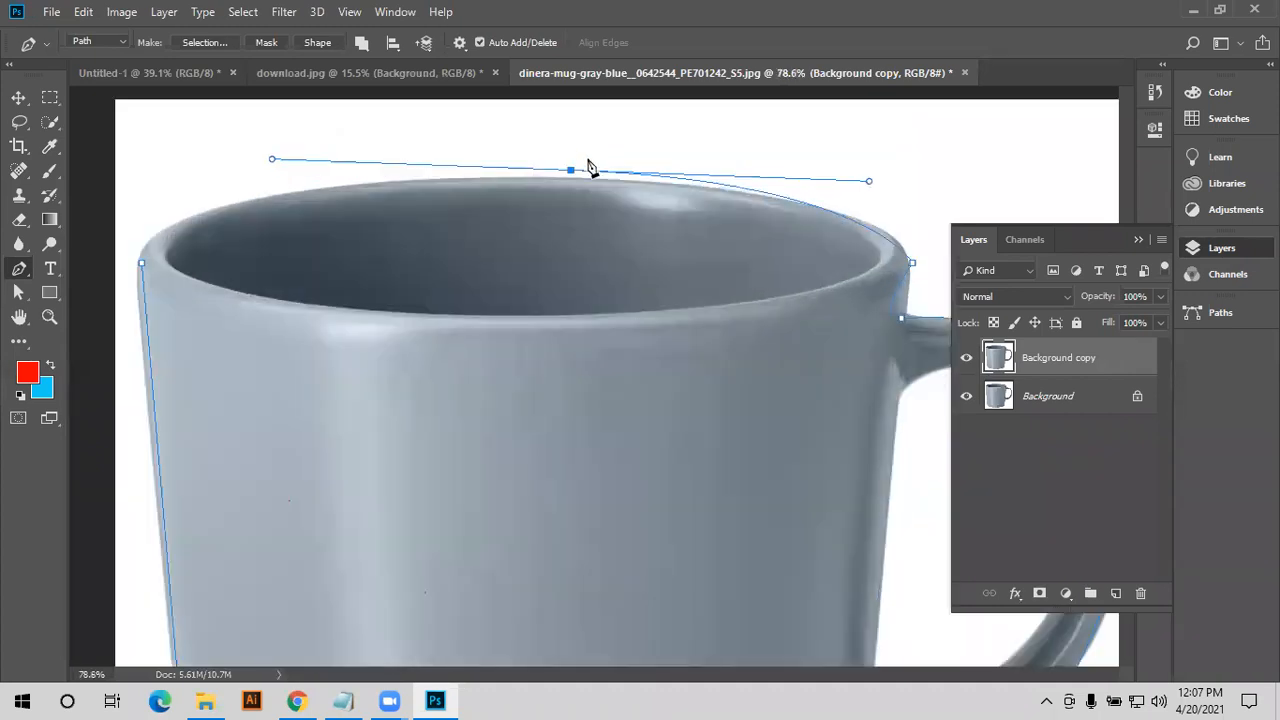
scroll(583, 188, "up", 1)
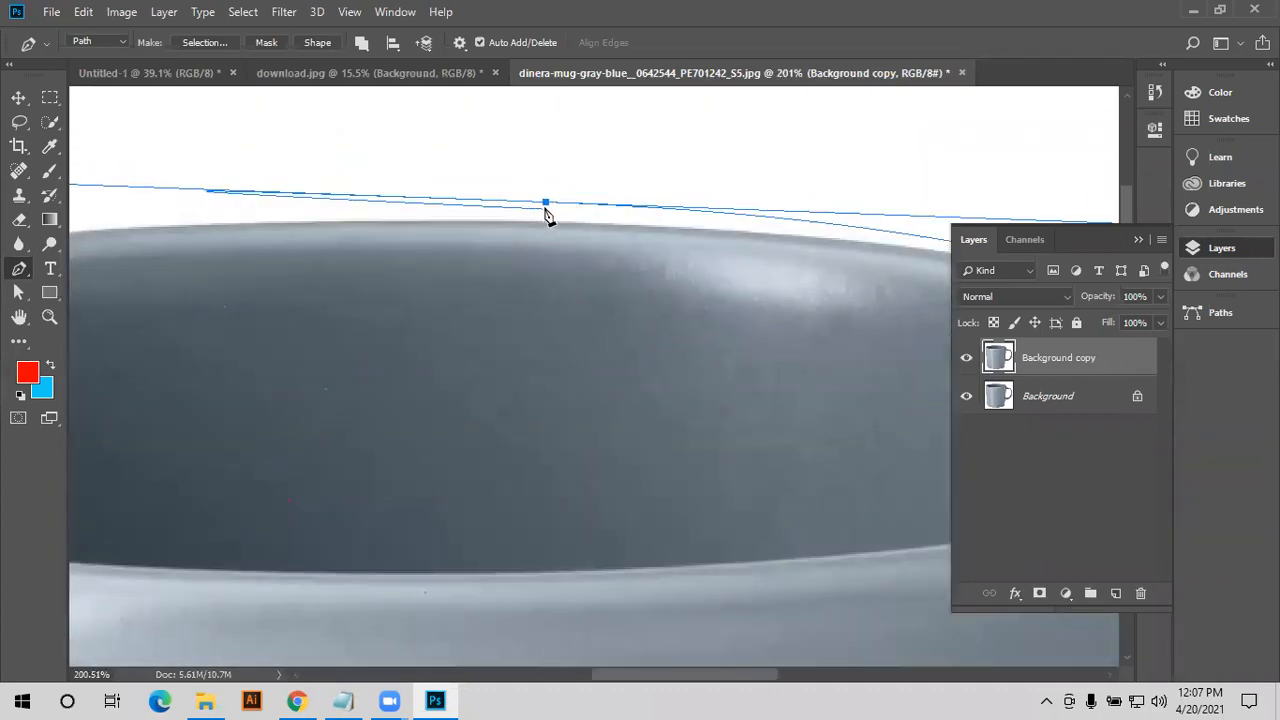
mouse_move(545, 209)
left_mouse_down()
mouse_move(543, 222)
mouse_move(540, 141)
mouse_move(536, 217)
left_mouse_up()
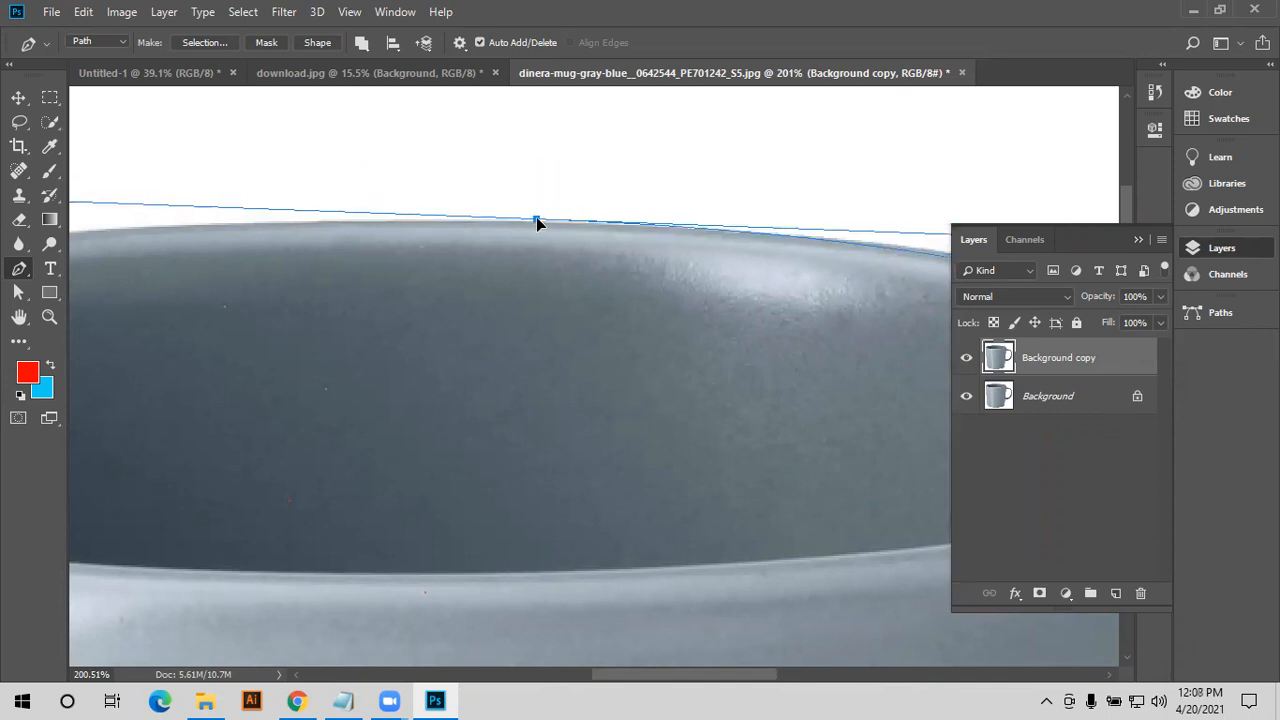
- Curve the path along the rest of the rim's back edge and close it at the starting anchor
scroll(543, 230, "down", 6)
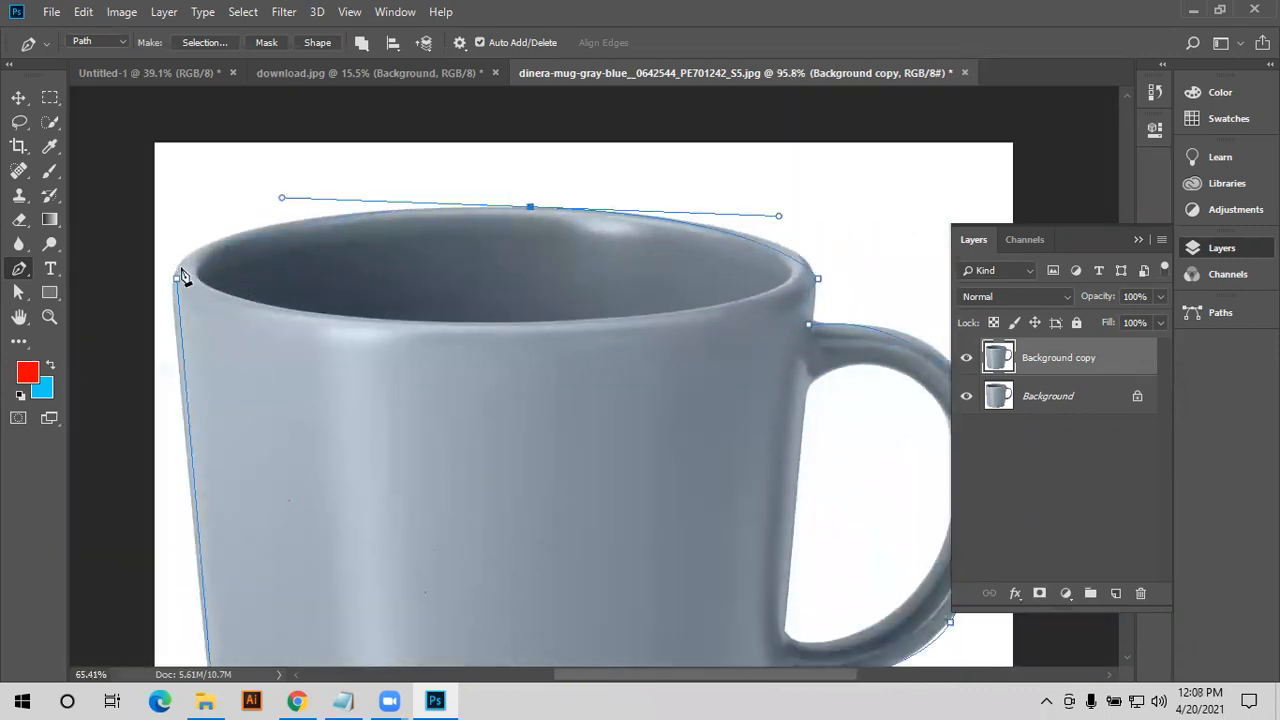
left_click_drag(176, 273, 186, 295)
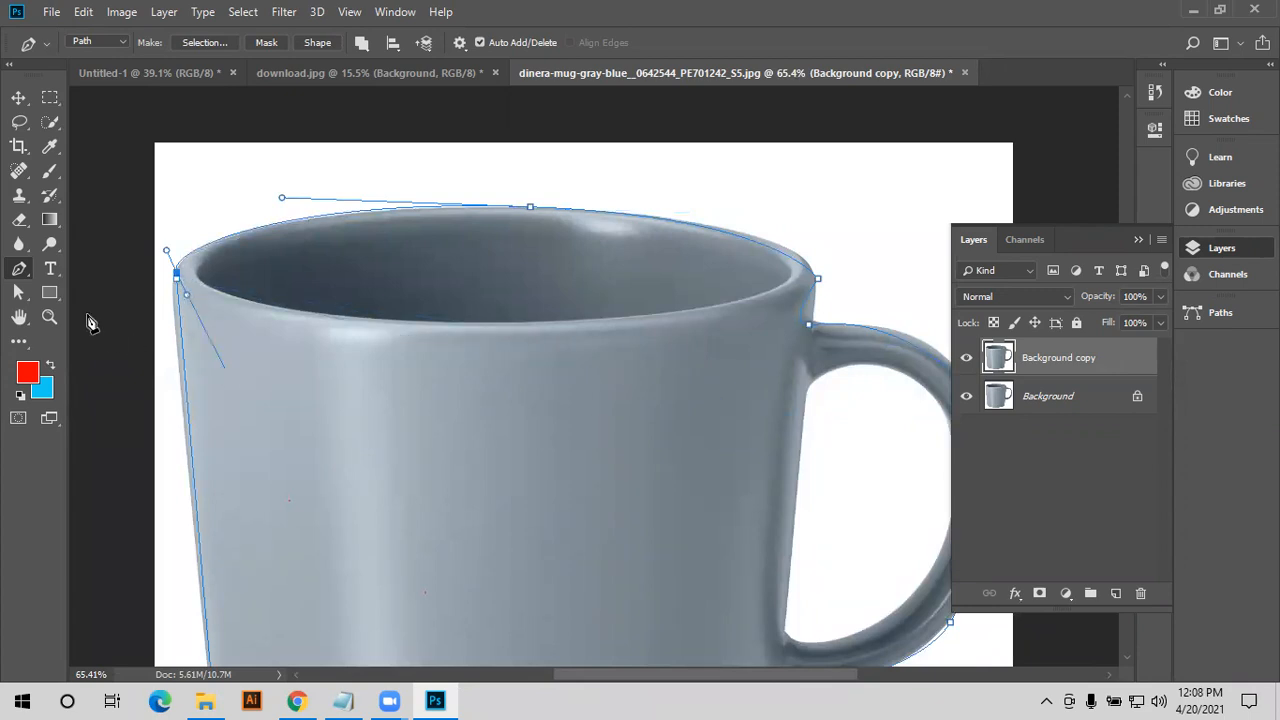
left_click(176, 274)
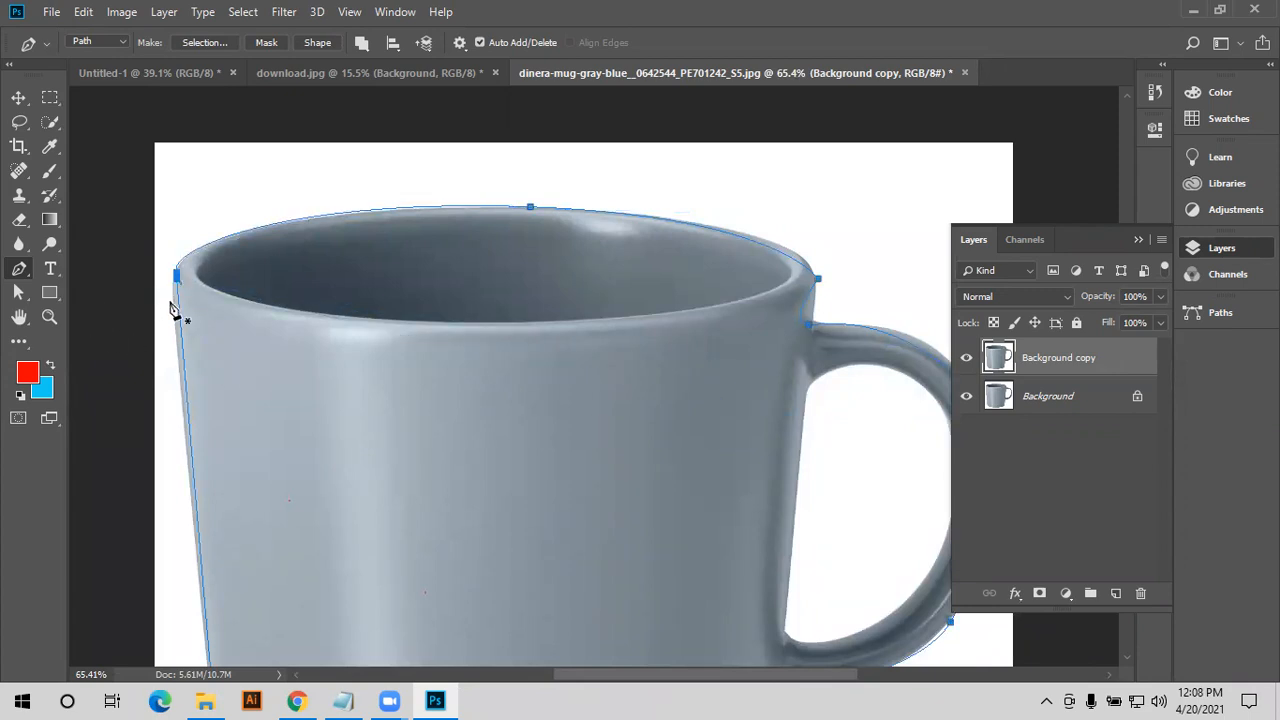
- Shift the path's end anchors at the rim's left end onto the mug's edge and angle the direction handle along the rim's curve
scroll(323, 338, "down", 1)
scroll(323, 338, "down", 1)
scroll(128, 271, "up", 1)
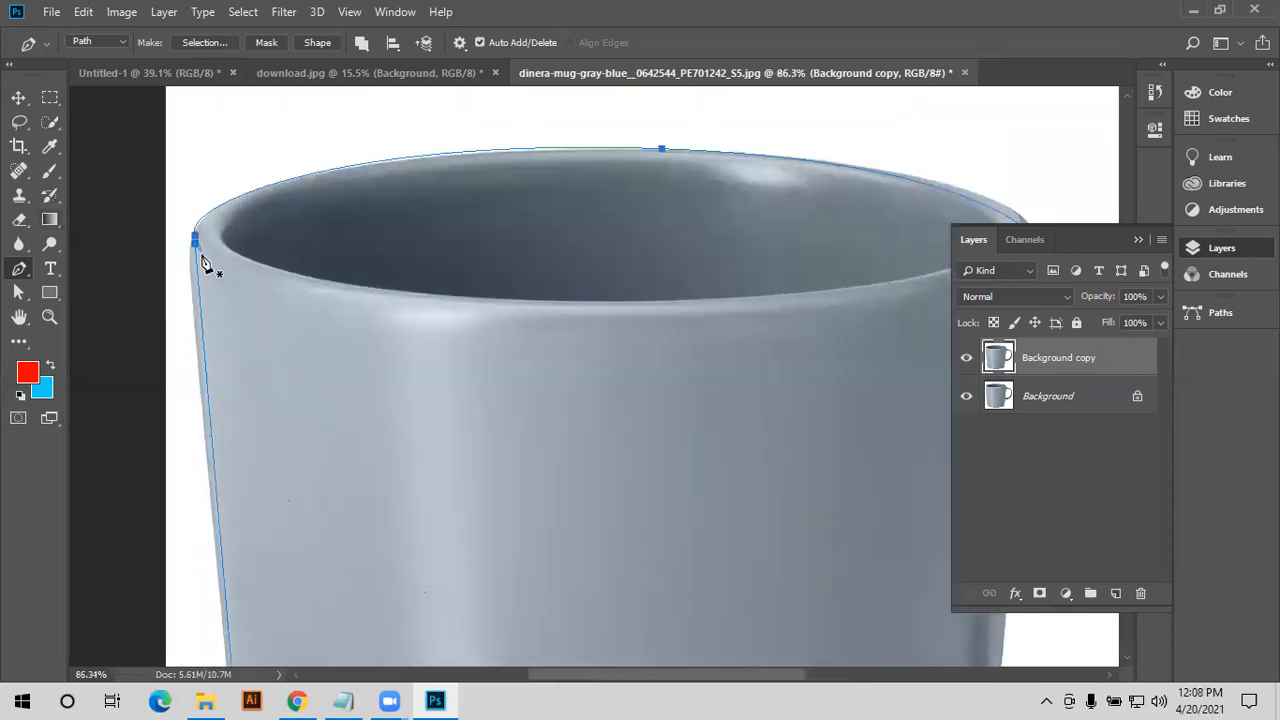
scroll(271, 251, "left", 1)
scroll(240, 263, "up", 2)
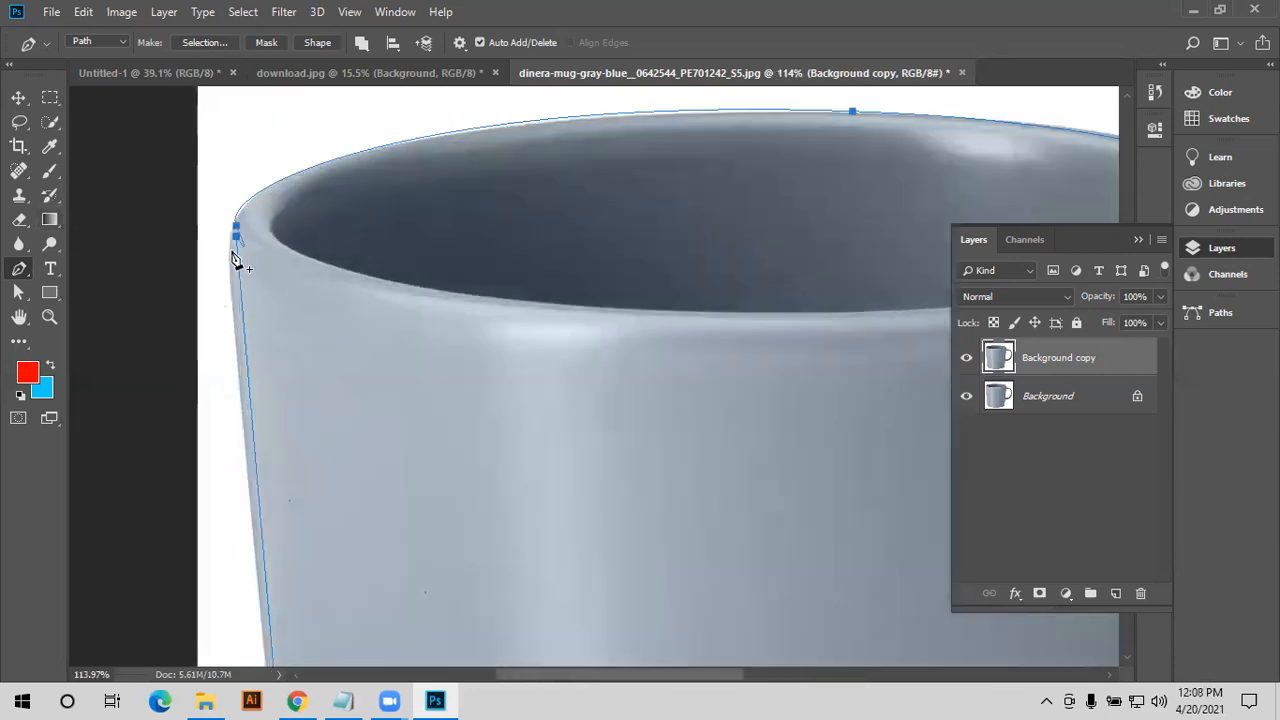
scroll(232, 256, "up", 1)
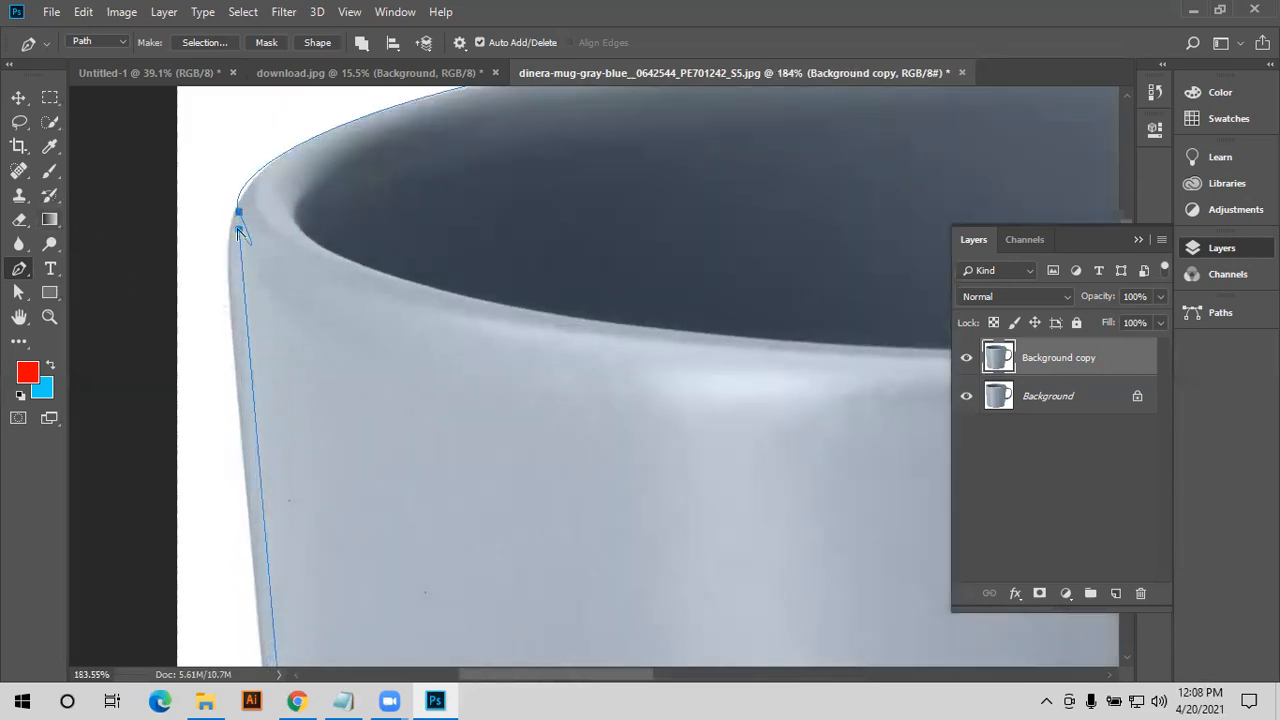
mouse_move(221, 230)
left_mouse_down()
mouse_move(233, 214)
mouse_move(223, 220)
left_mouse_up()
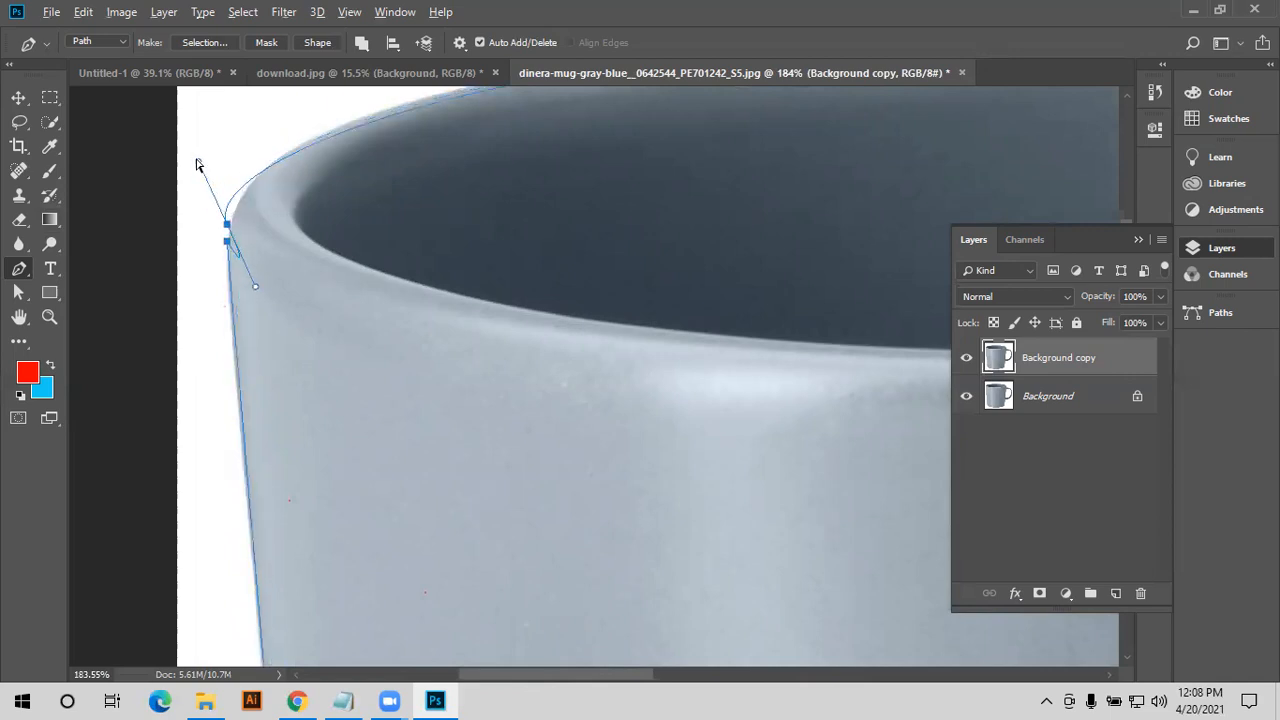
left_click_drag(198, 161, 260, 128)
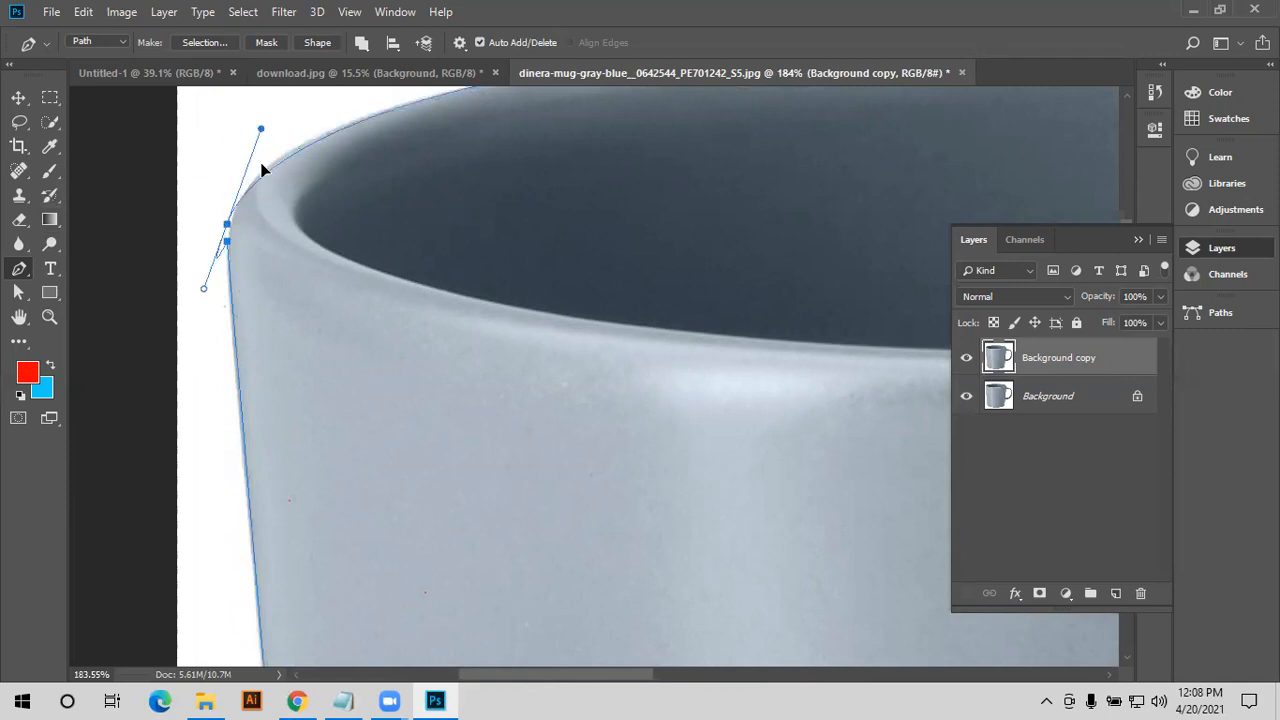
key("ctrl+0")
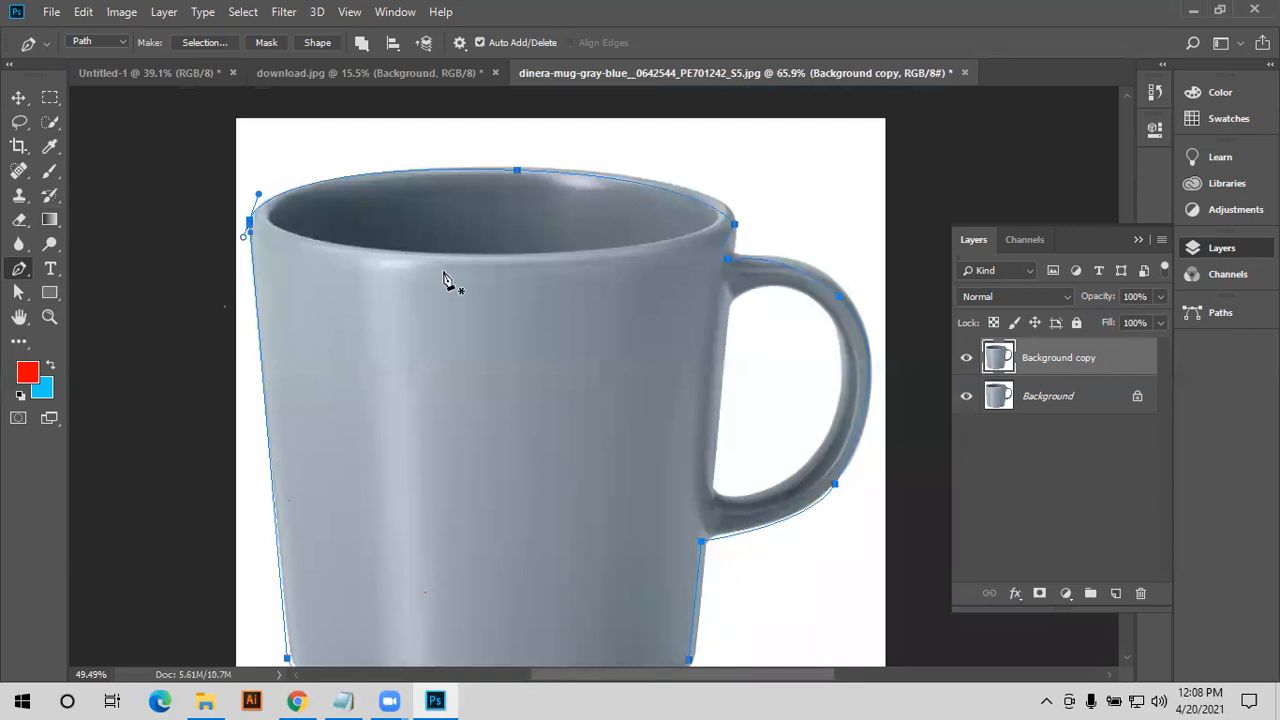
scroll(730, 360, "down", 1)
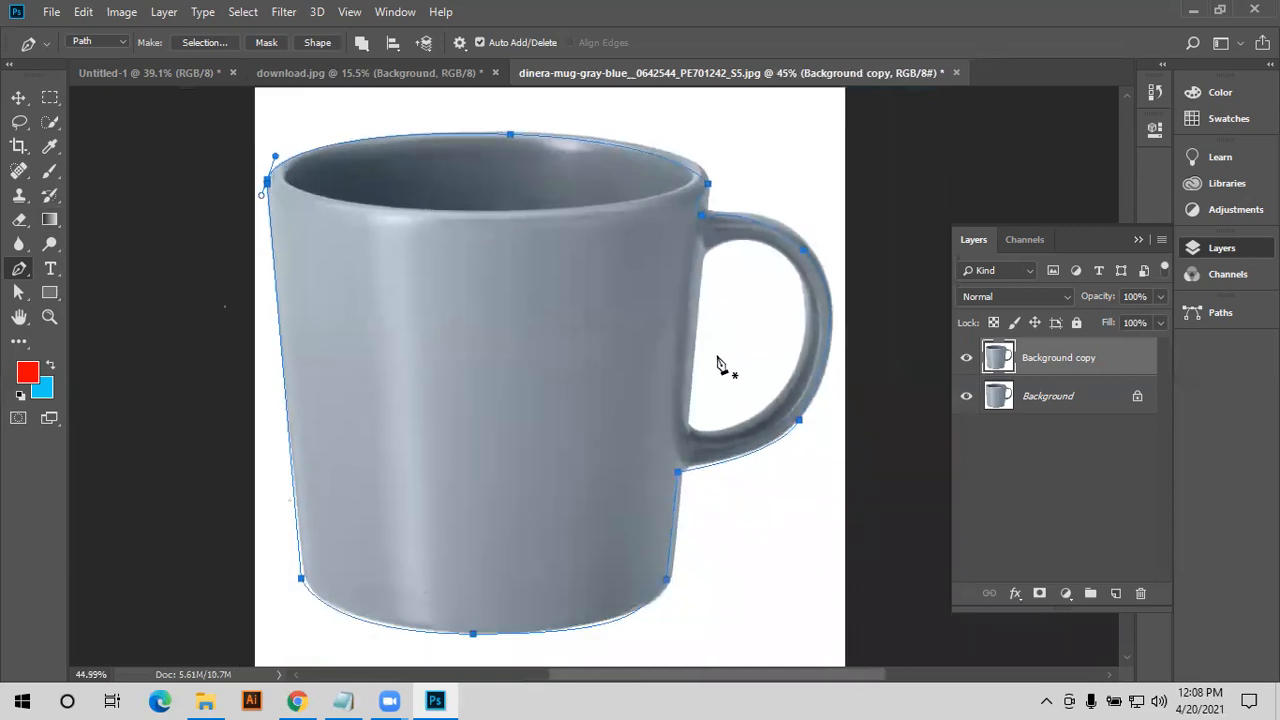
scroll(700, 365, "down", 1)
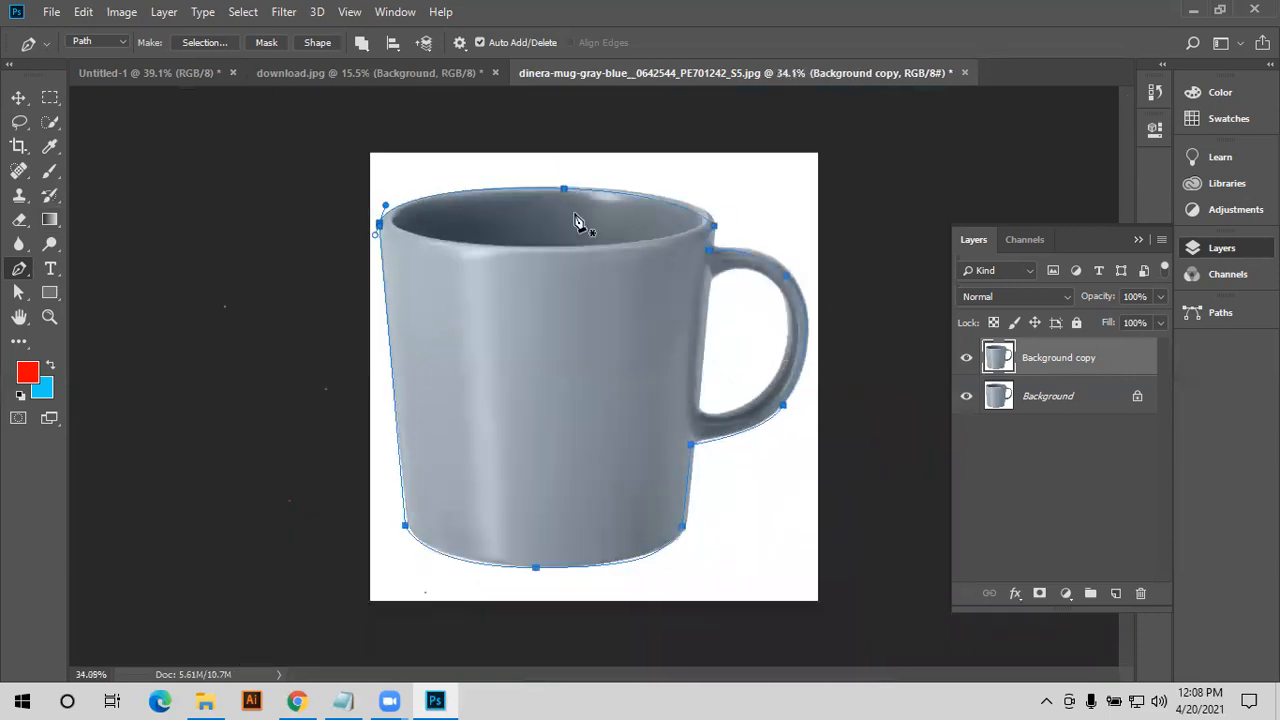
- Set the path operation to Subtract Front Shape and trace the handle opening down the mug's side and around its lower curve
left_click(364, 44)
left_click(377, 104)
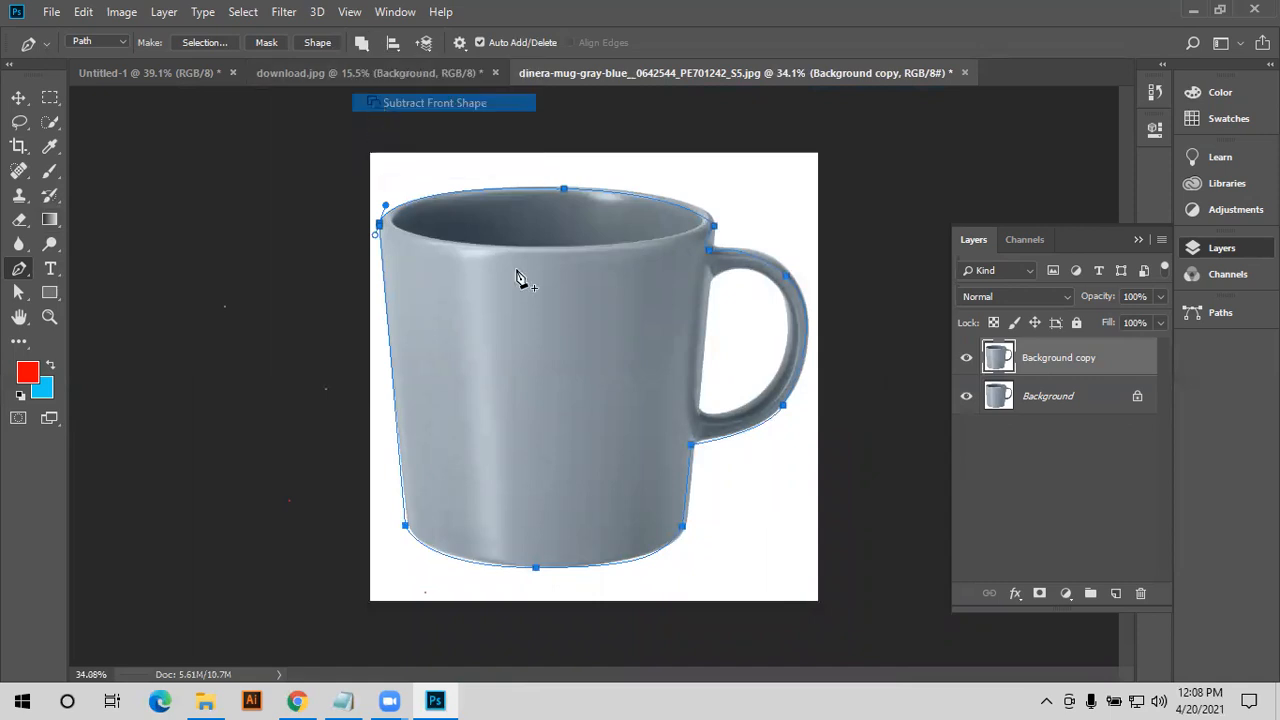
left_click(713, 276)
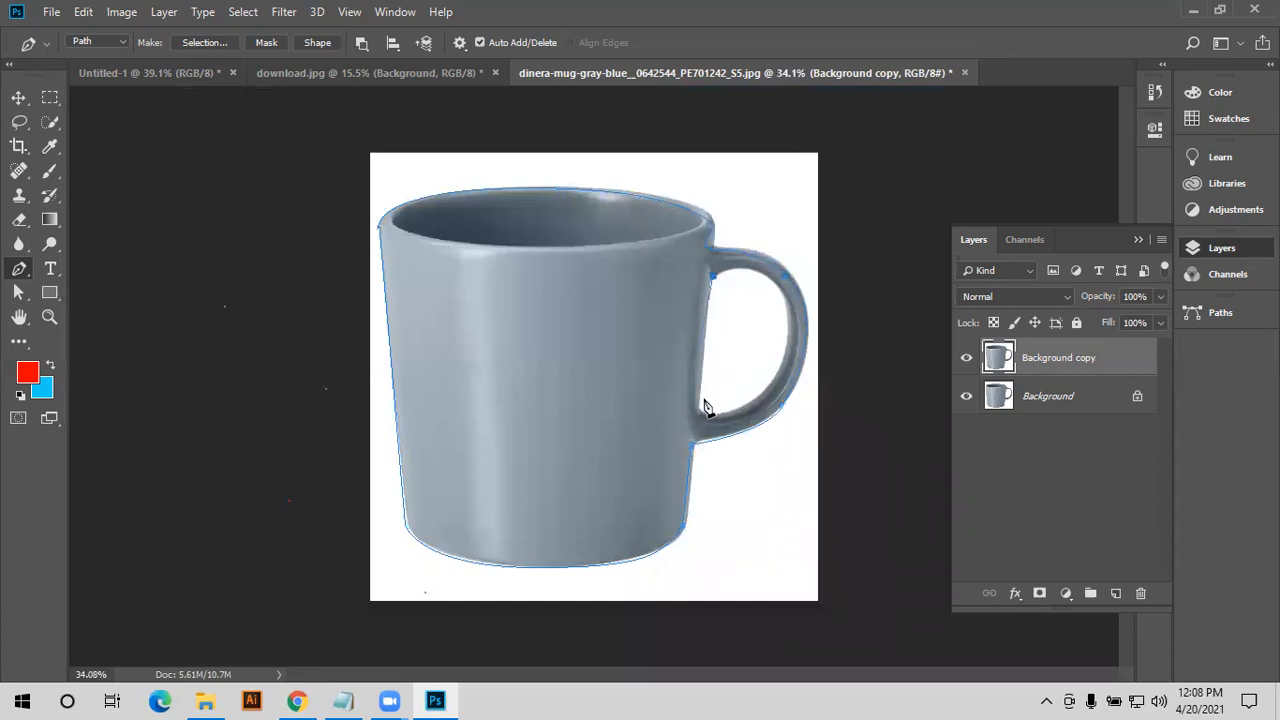
left_click(699, 406)
left_click_drag(770, 376, 813, 316)
key("alt+y")
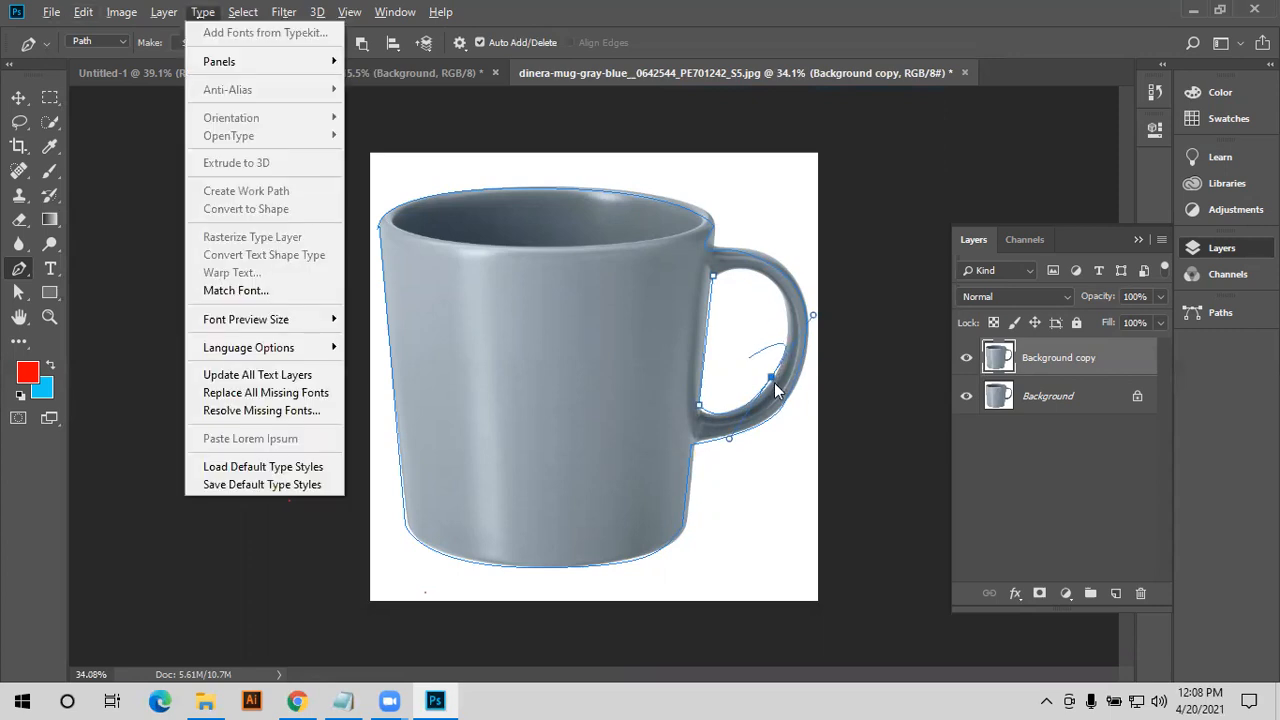
key("Escape")
left_click(770, 377)
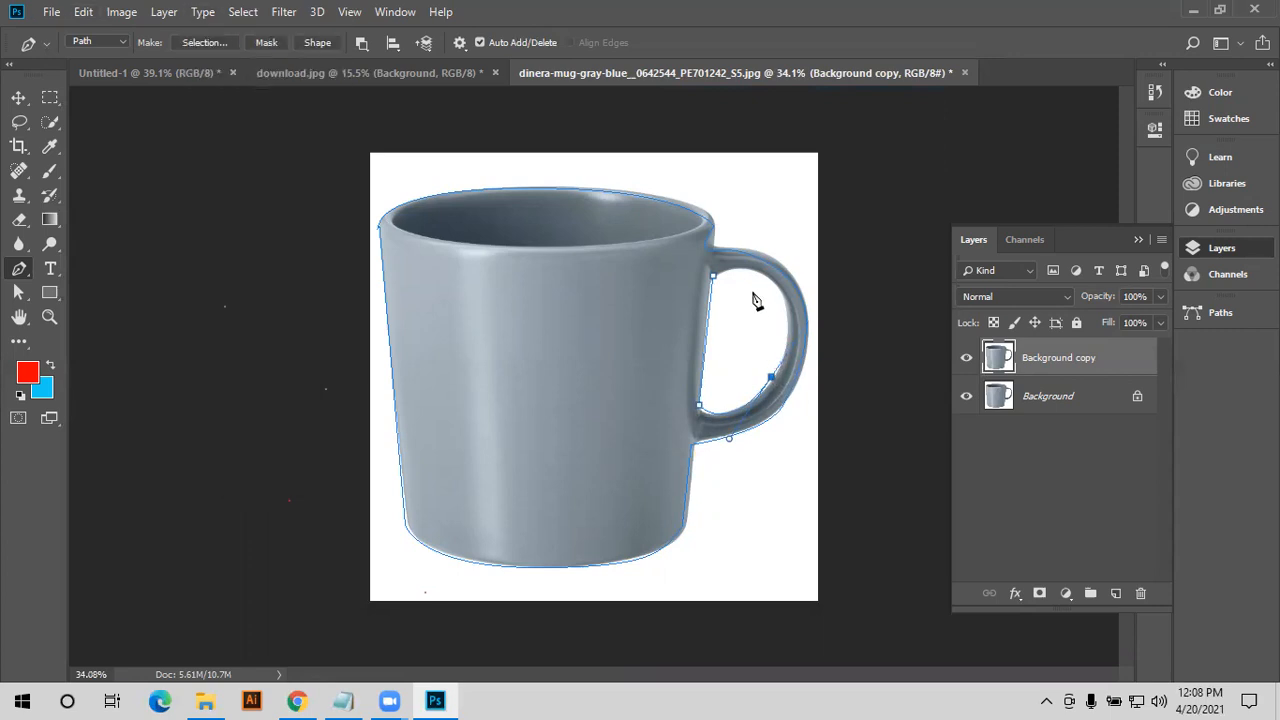
- Curve the opening's path around the handle's upper inner edge and close it at its starting anchor
left_click_drag(678, 278, 624, 275)
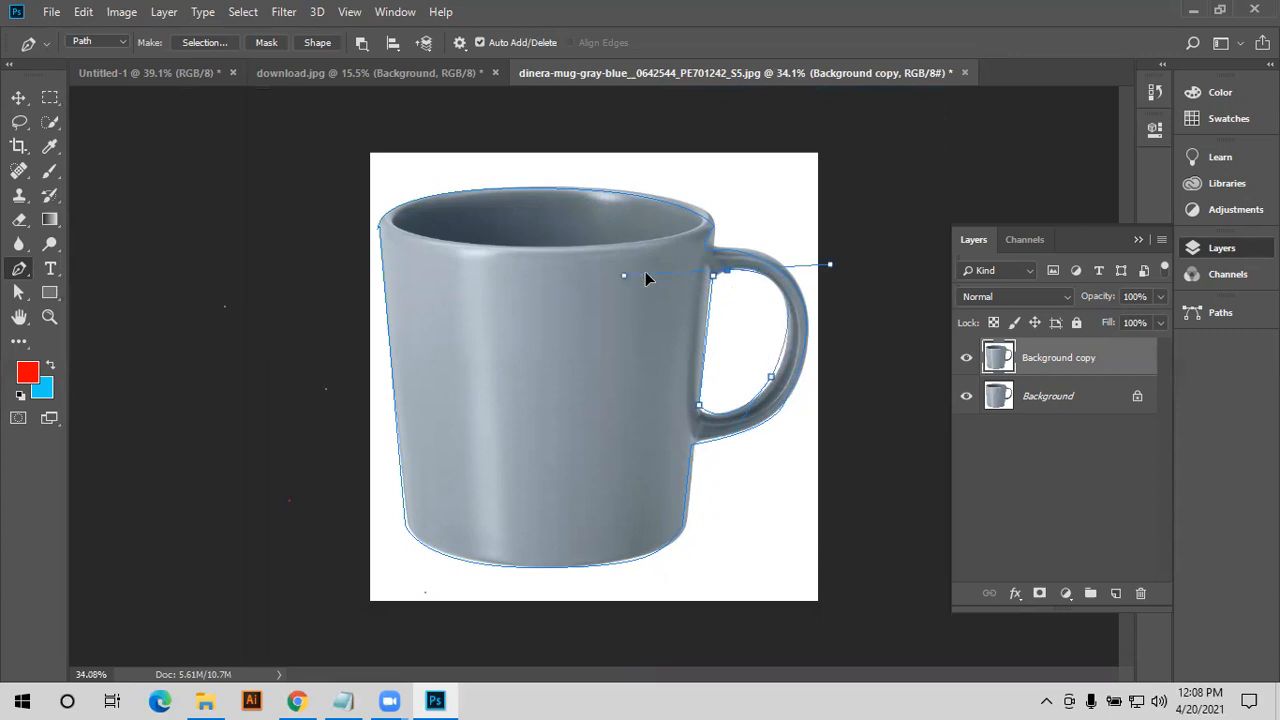
left_click(720, 279, "alt")
left_click(714, 282)
- Turn the mug path into a selection, check its edges around the handle opening, and deselect it
scroll(700, 374, "down", 2, "alt")
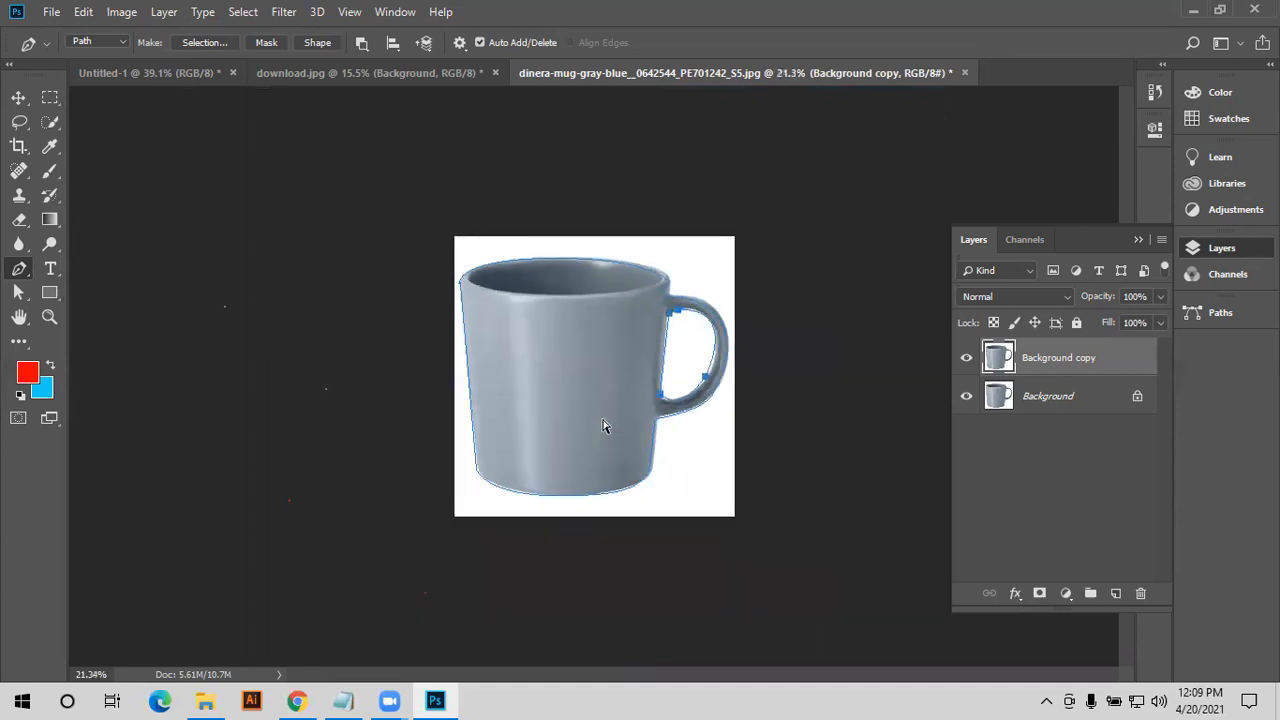
key("Return")
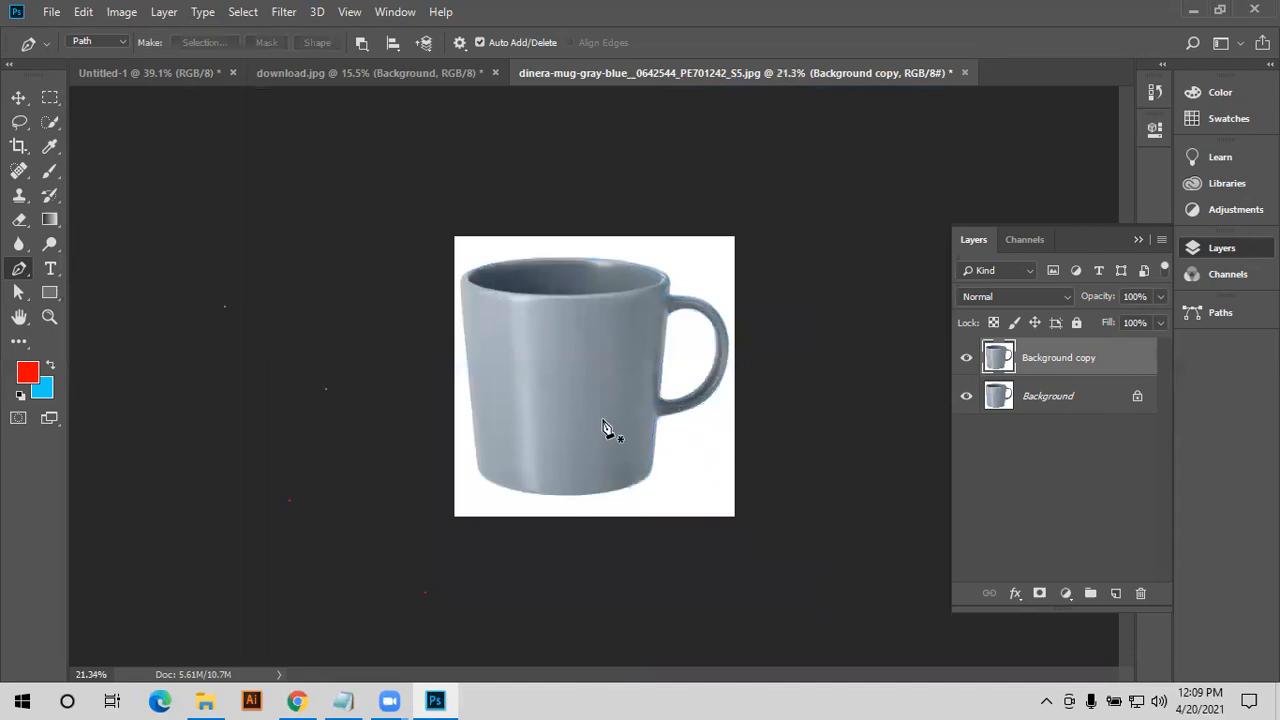
scroll(681, 305, "up", 2, "alt")
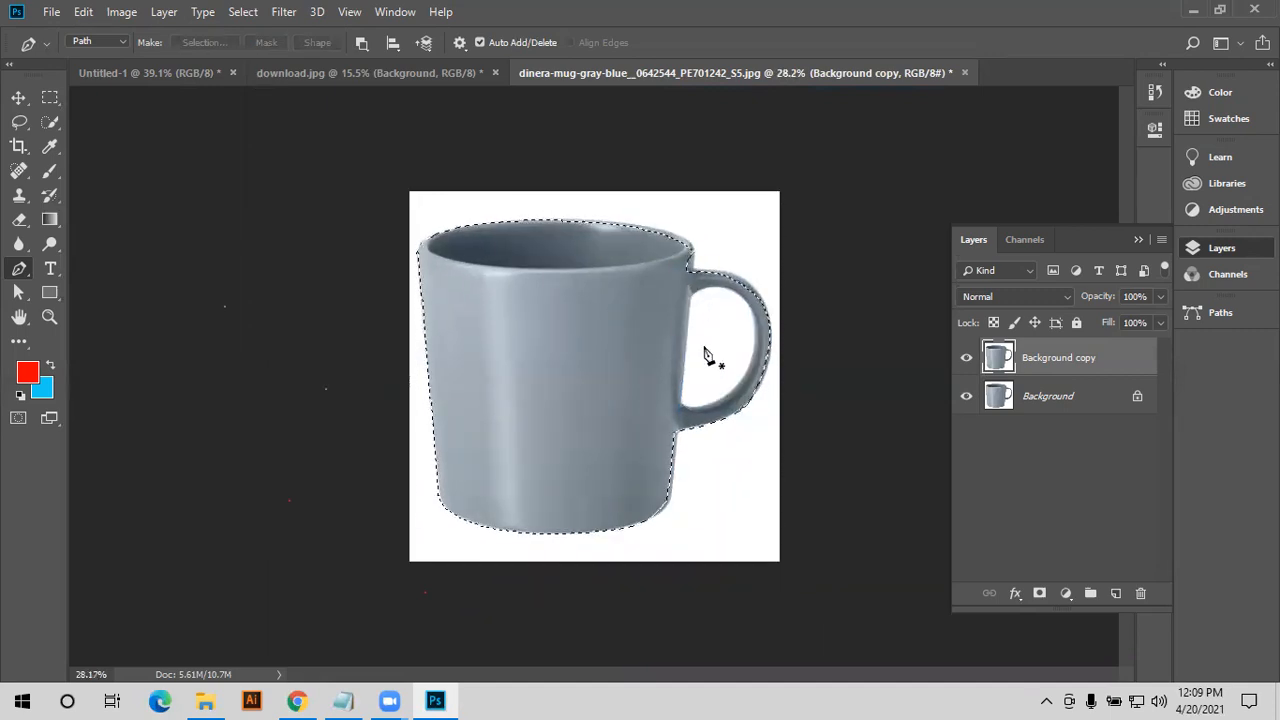
scroll(726, 338, "up", 1, "alt")
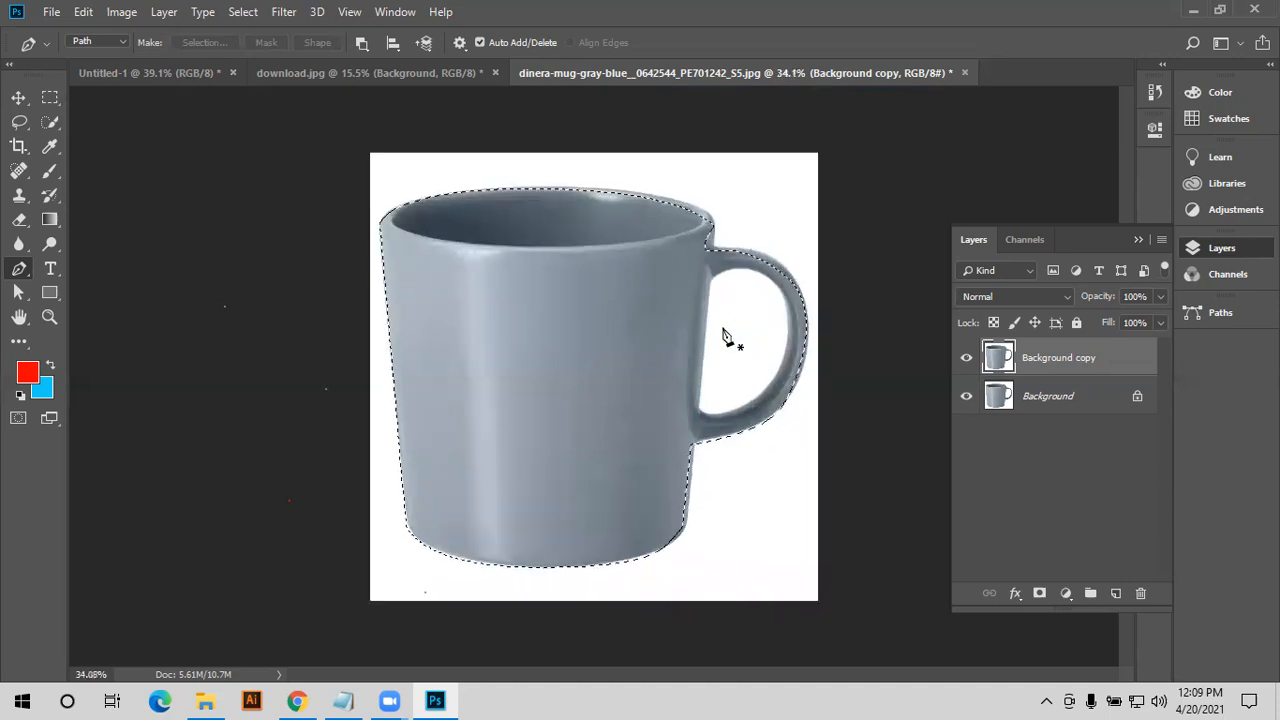
scroll(726, 338, "up", 1, "alt")
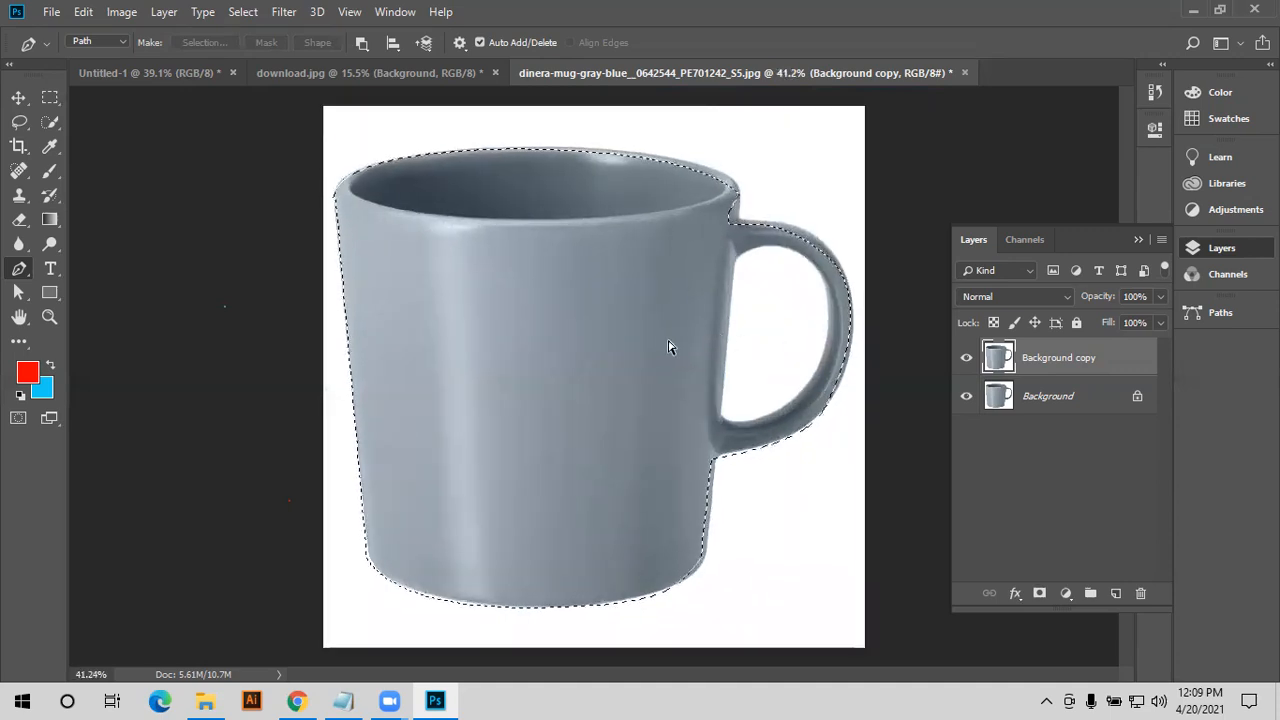
key("ctrl+d")
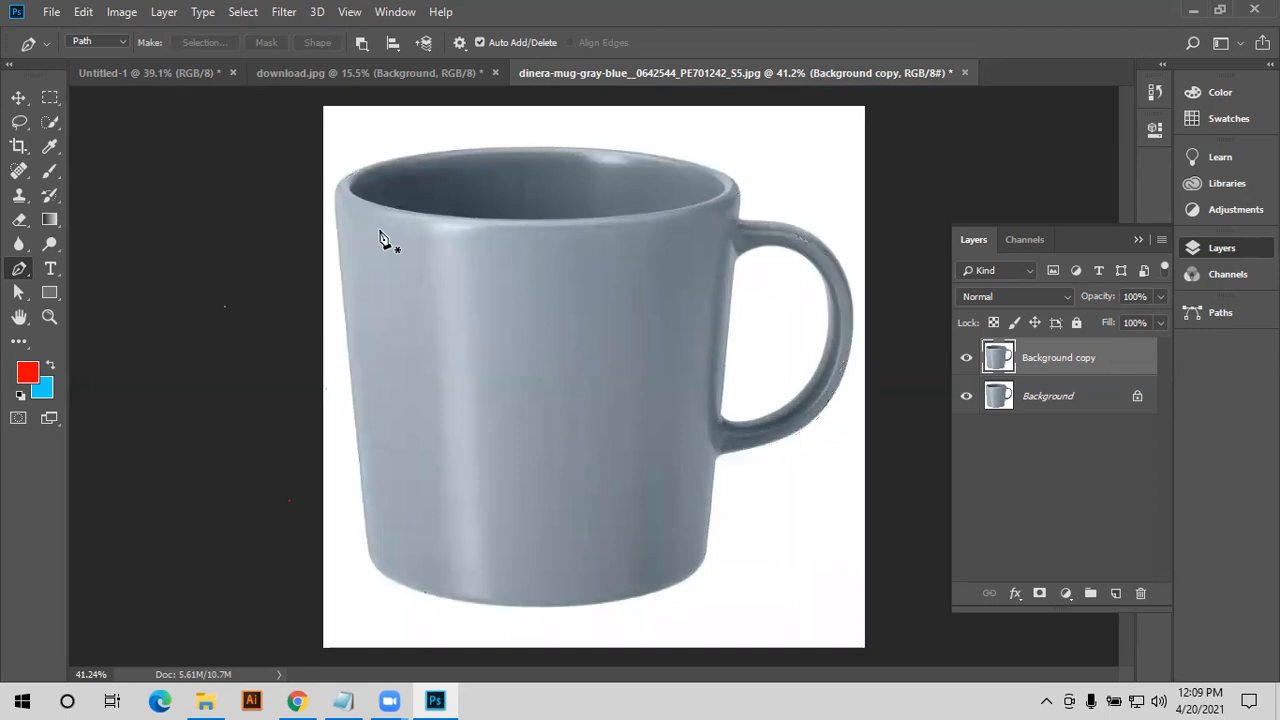
- Return the path operation to Combine Shapes and delete the existing Work Path
left_click(366, 47)
left_click(400, 82)
left_click(1201, 311)
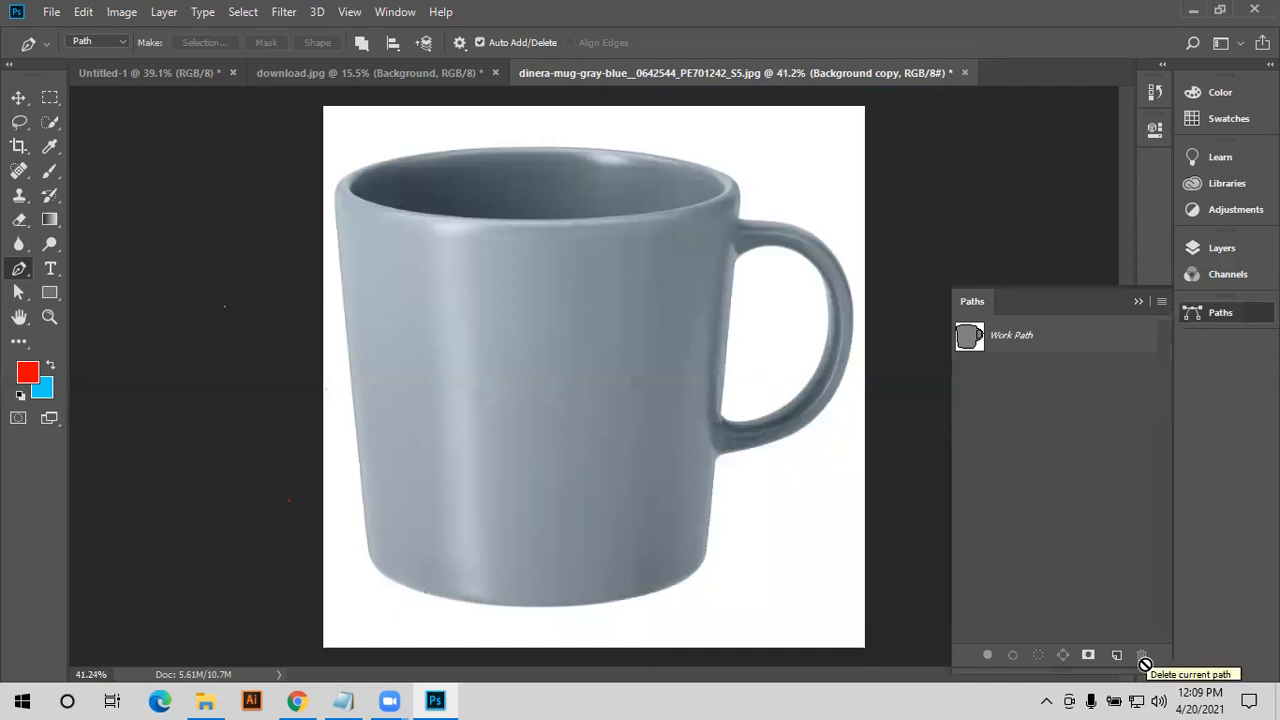
left_click(1024, 346)
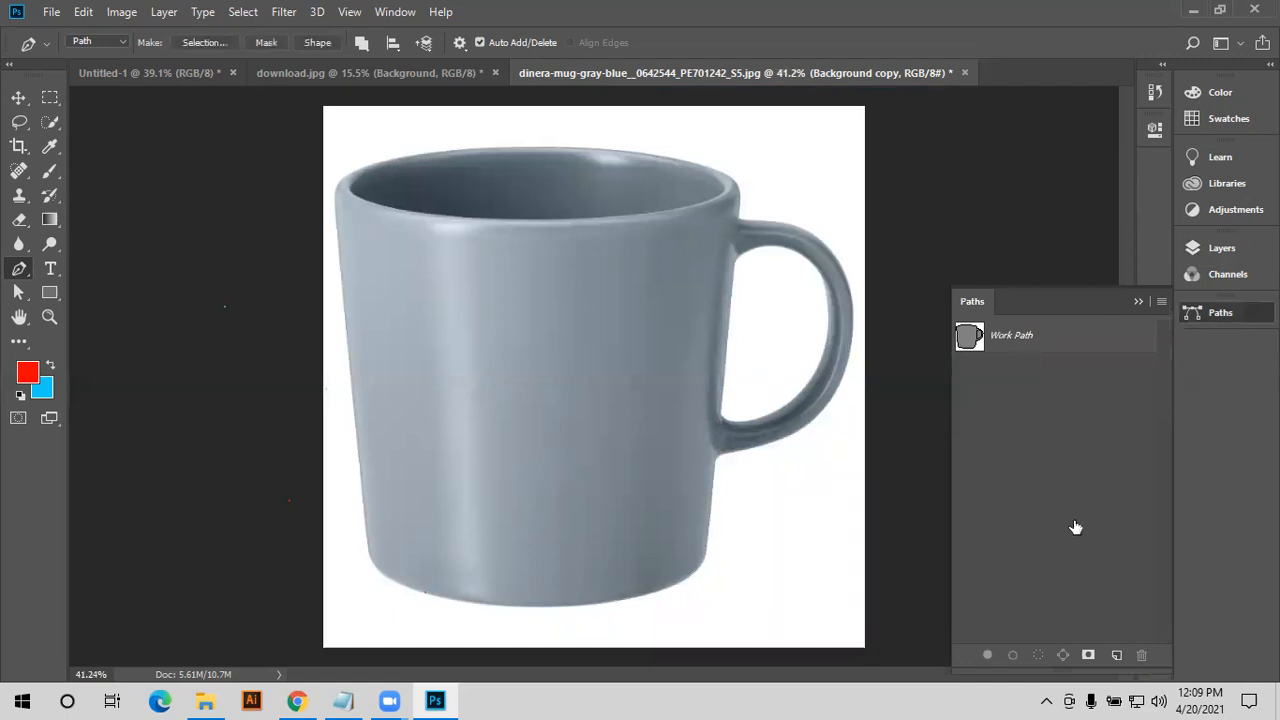
left_click(1029, 343)
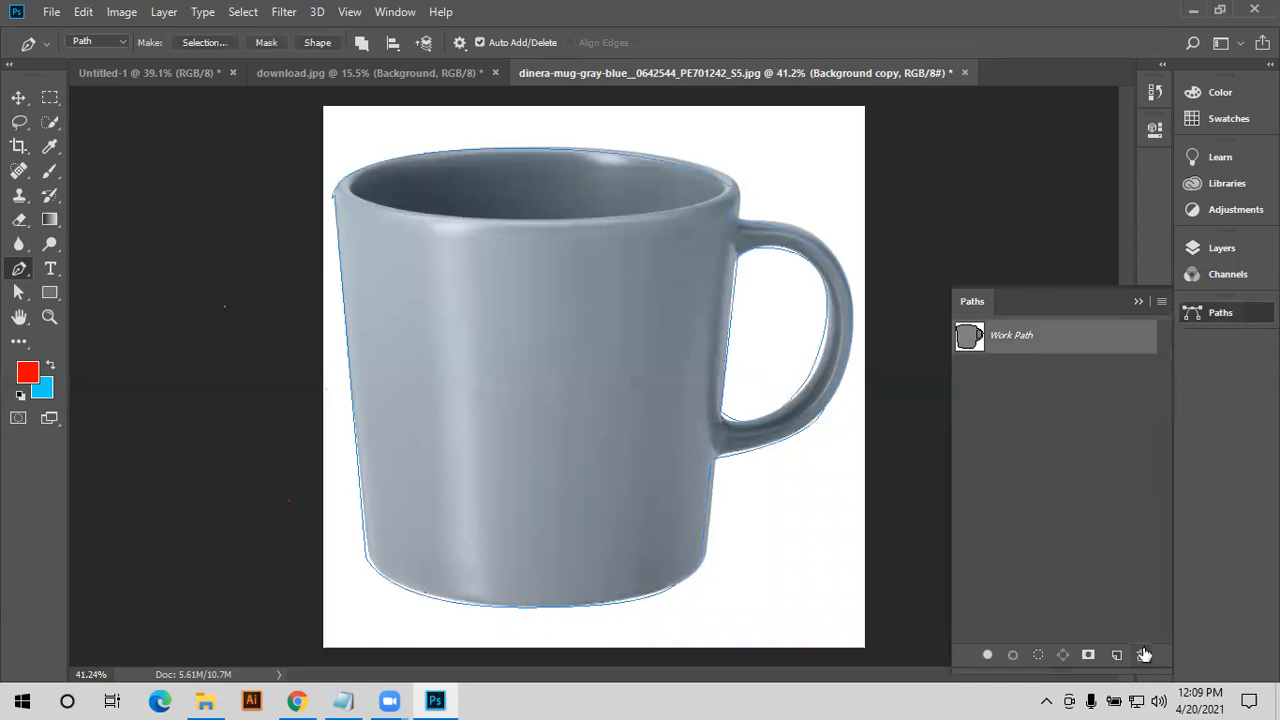
left_click(562, 275)
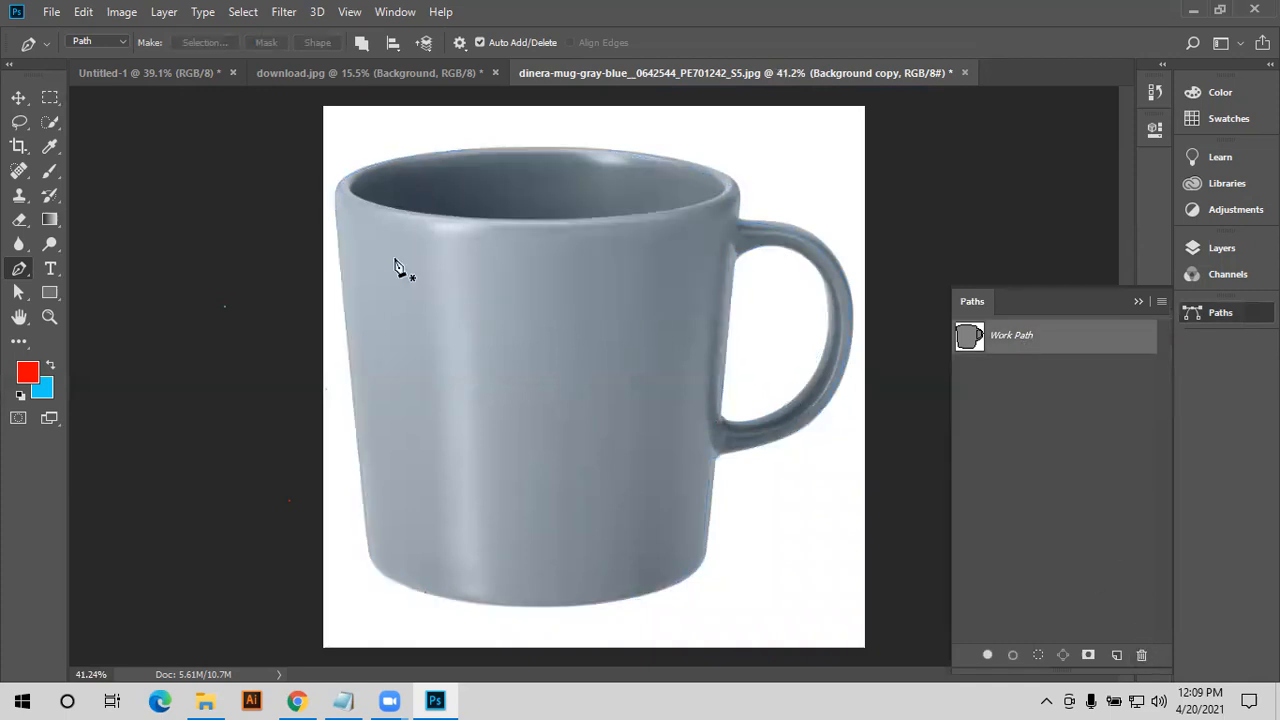
- Draw a rough new path from the rim's left end down the side, across the base and up to the lower handle joint
left_click(333, 194)
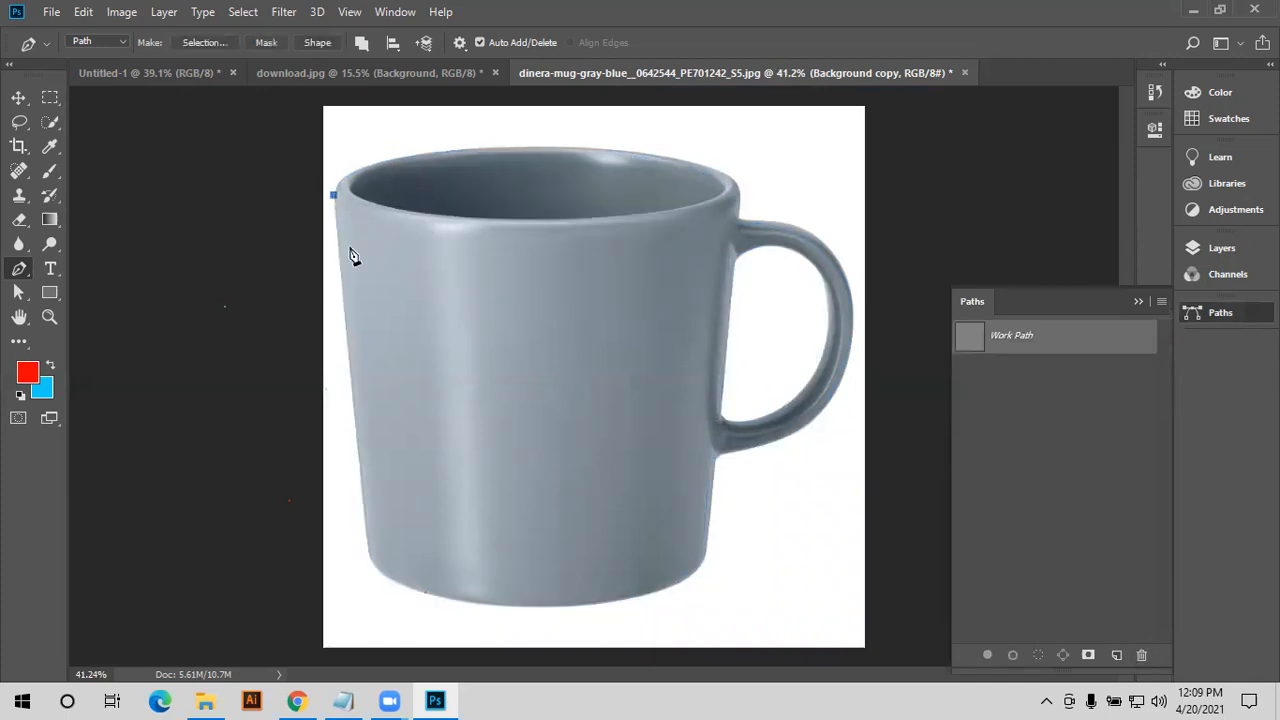
left_click(372, 550)
left_click(366, 549)
left_click_drag(707, 553, 857, 455)
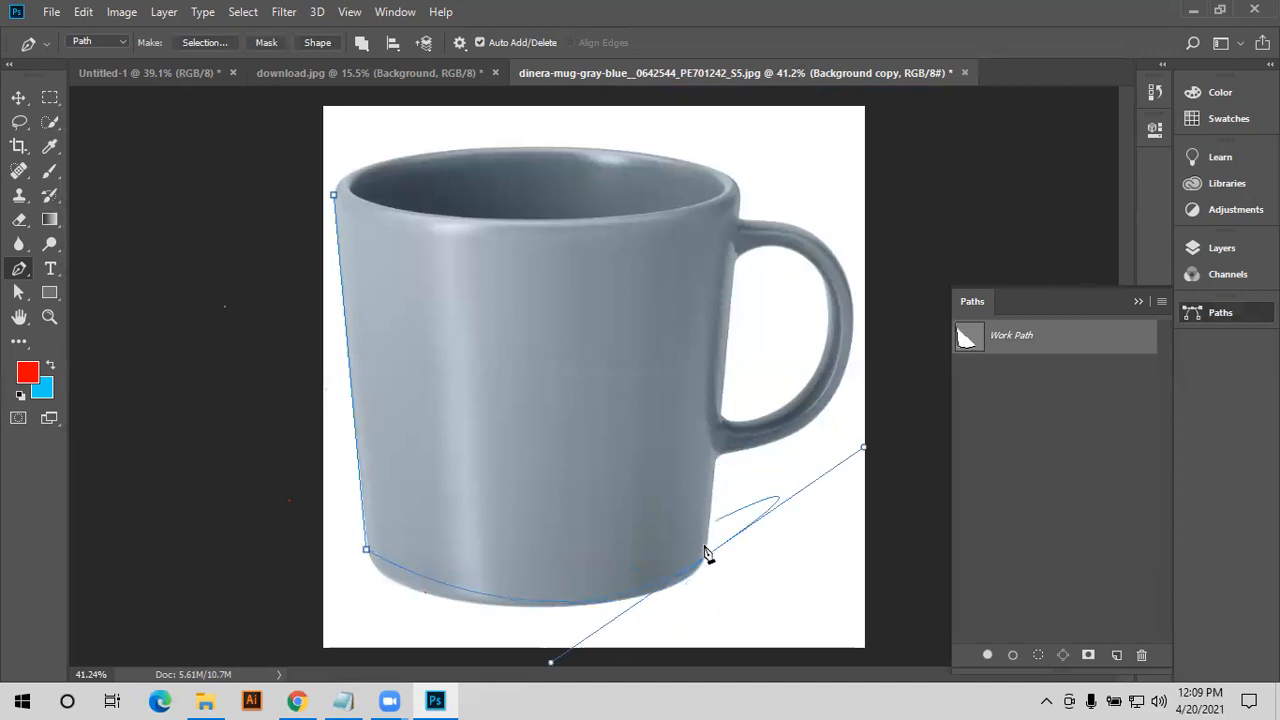
left_click(707, 554)
left_click(712, 460)
- Continue the rough path around the handle's outer curve to the upper handle joint, removing the outgoing direction handles for sharp turns
left_click_drag(851, 295, 823, 150)
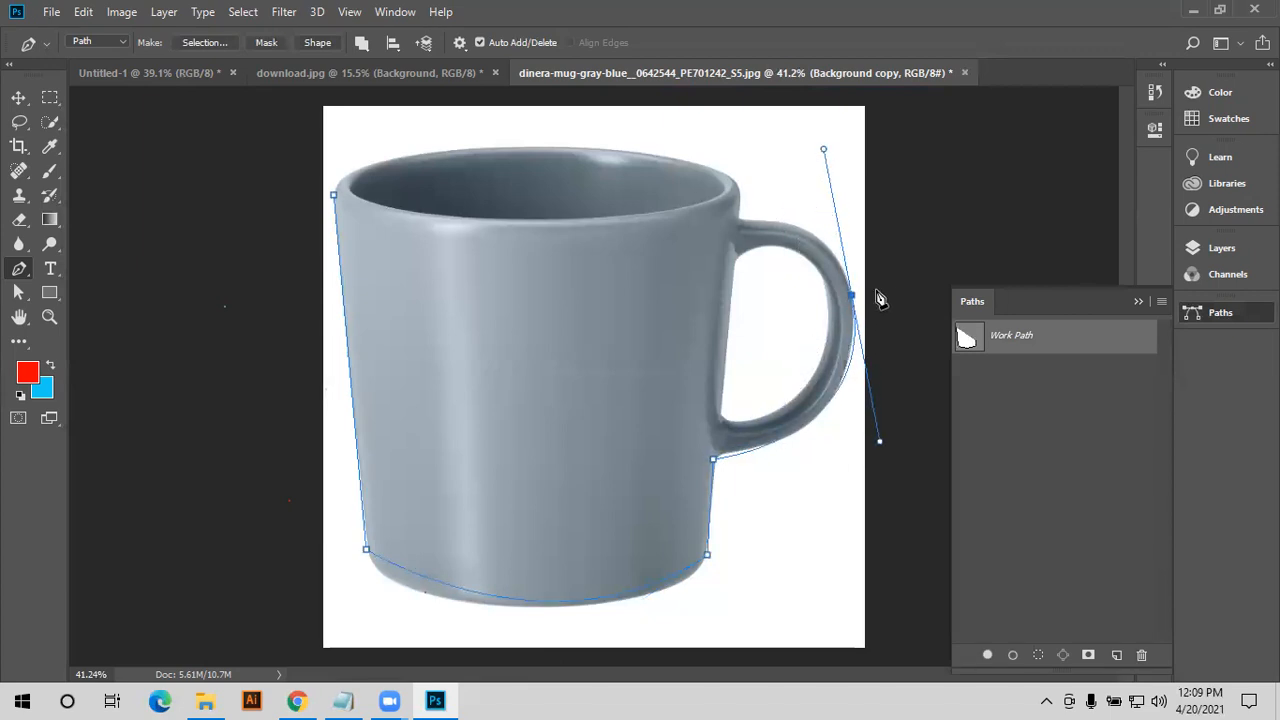
left_click(851, 295, "alt")
left_click_drag(758, 215, 745, 220)
left_click(745, 217, "alt")
- Run straight segments roughly along the rim's back edge and close the path at the rim's left end
left_click(738, 168)
left_click(647, 149)
left_click(533, 132)
left_click(479, 148)
left_click(453, 152)
left_click(433, 153)
left_click(428, 156)
left_click(334, 196)
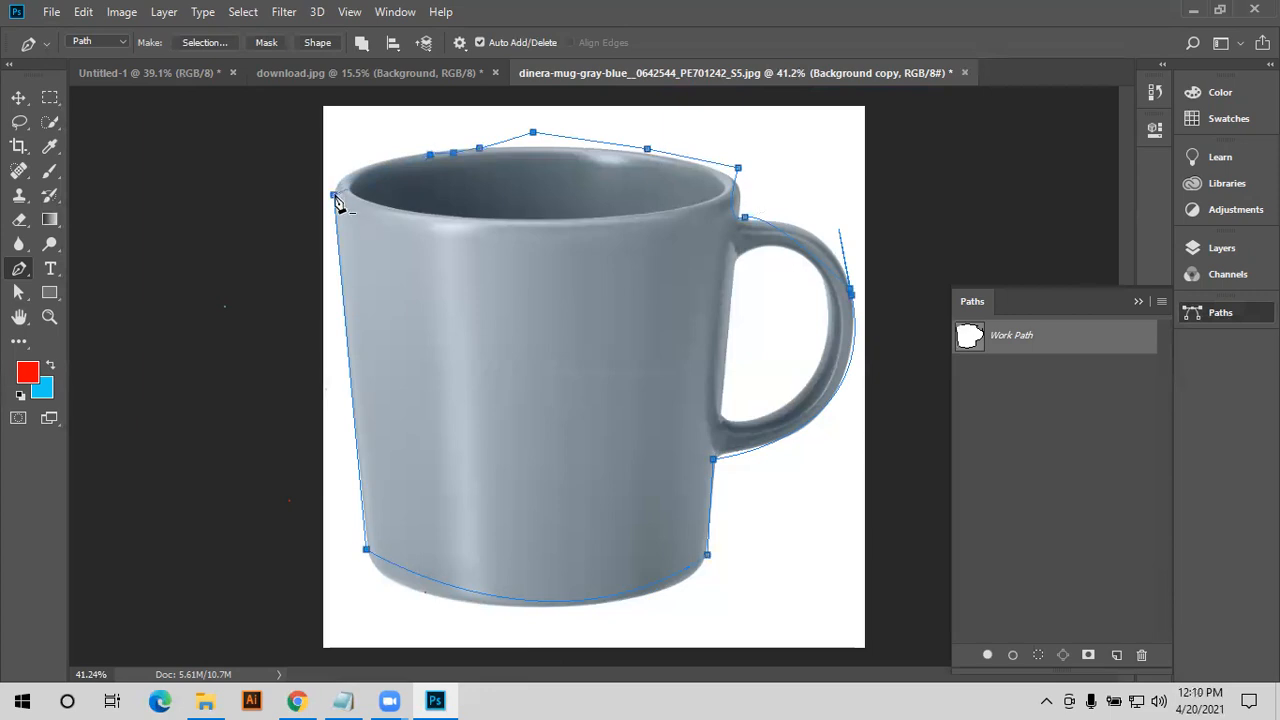
- Set the path operation to Subtract Front Shape and draw a closed, straight-sided path inside the handle opening
left_click(361, 42)
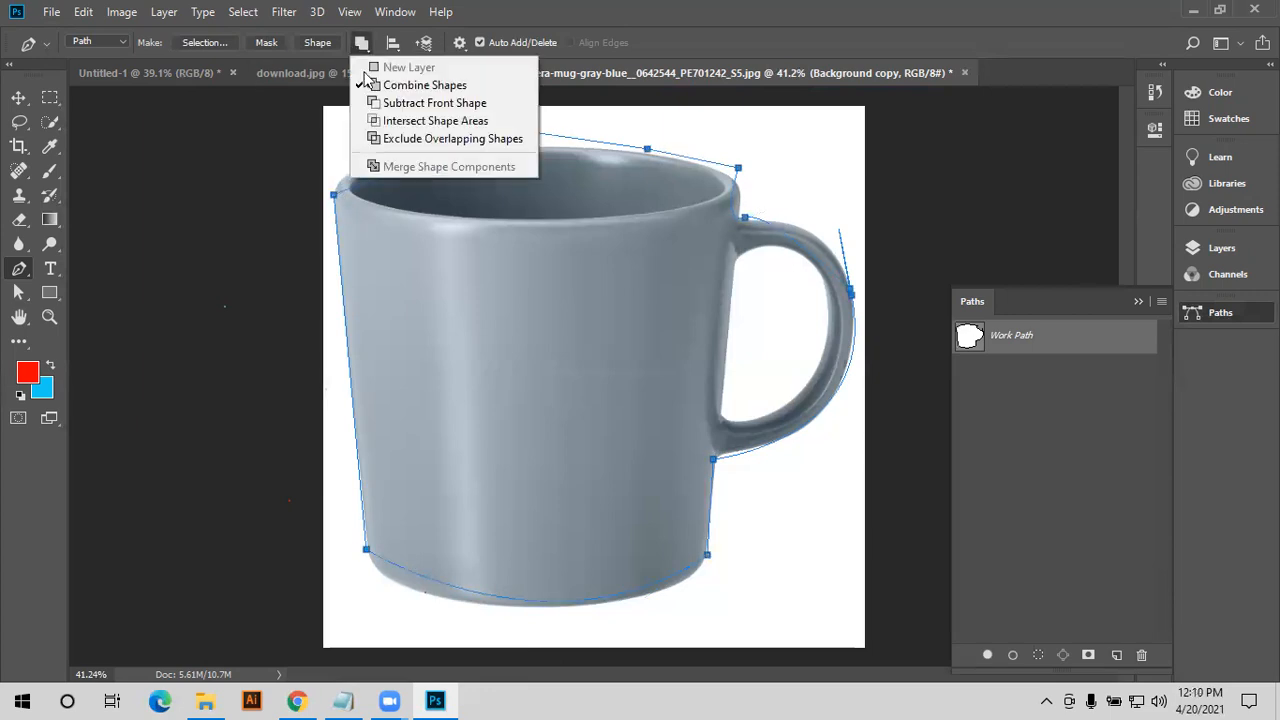
left_click(382, 104)
left_click(742, 265)
left_click(721, 407)
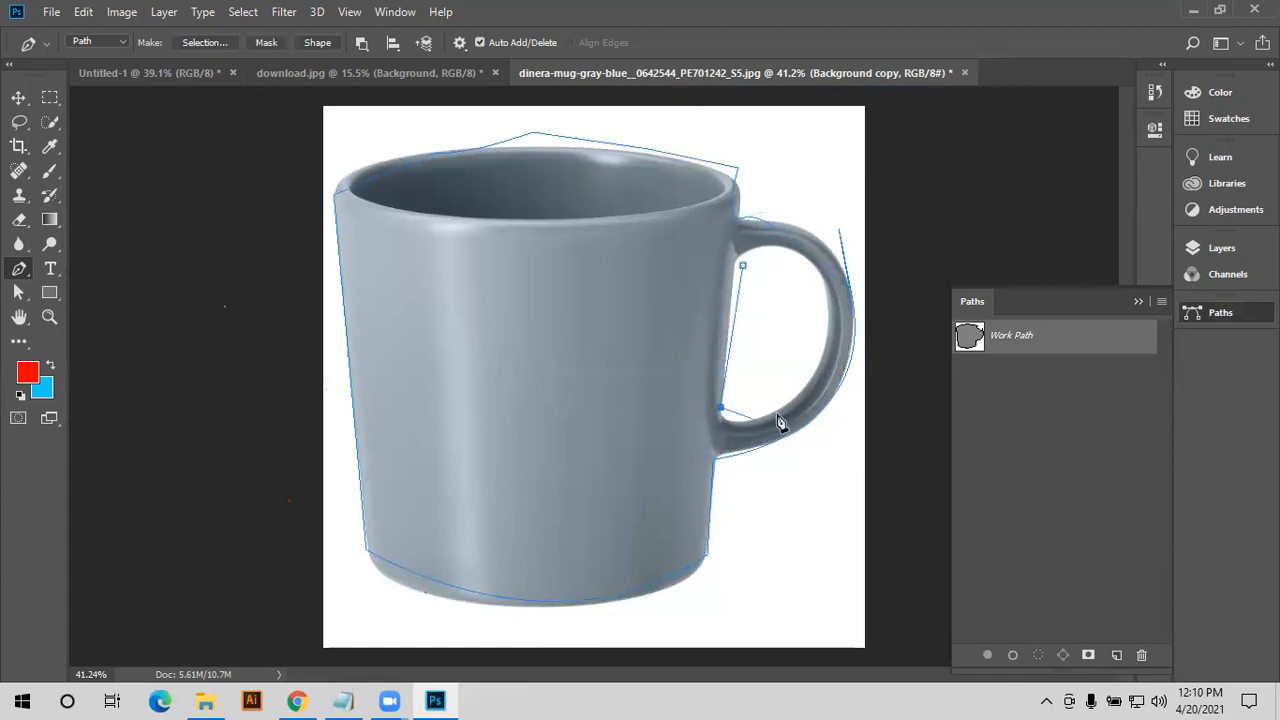
left_click(807, 357)
left_click(799, 299)
left_click(797, 266)
left_click(742, 265)
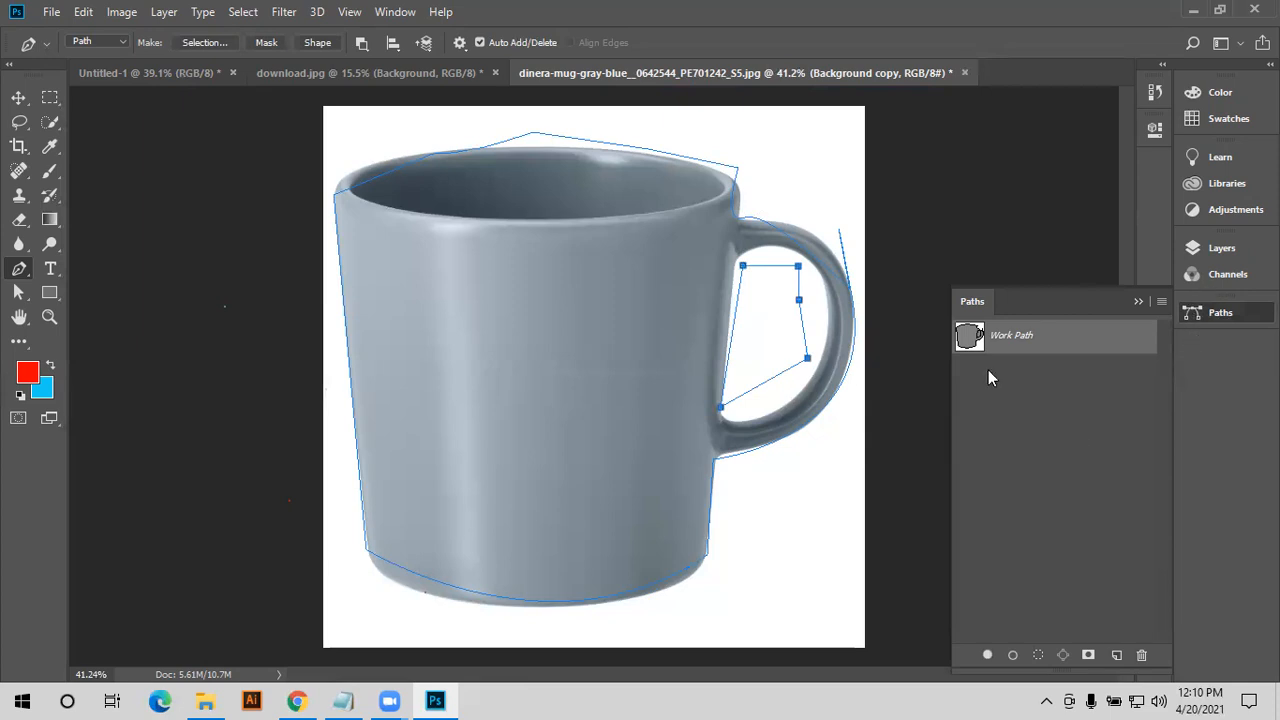
- Load the Work Path as a selection, invert it, and deselect it
left_click(970, 338, "ctrl")
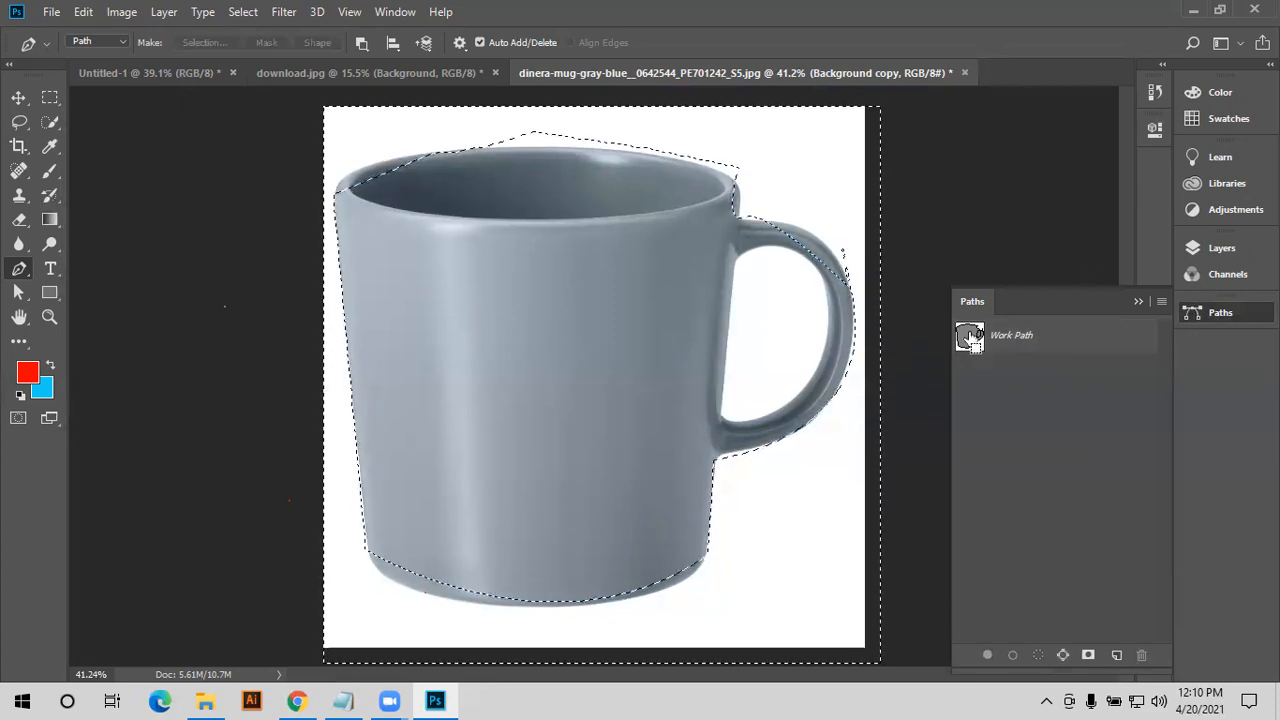
key("ctrl+shift+i")
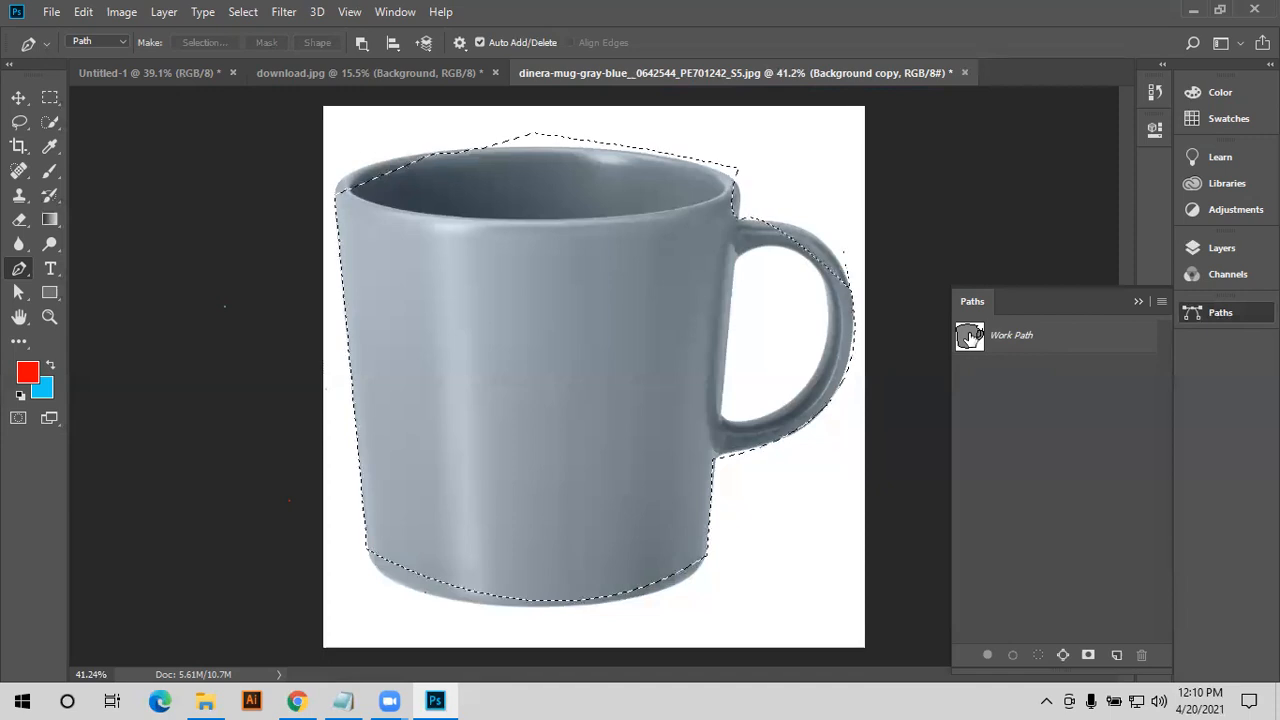
key("ctrl+d")
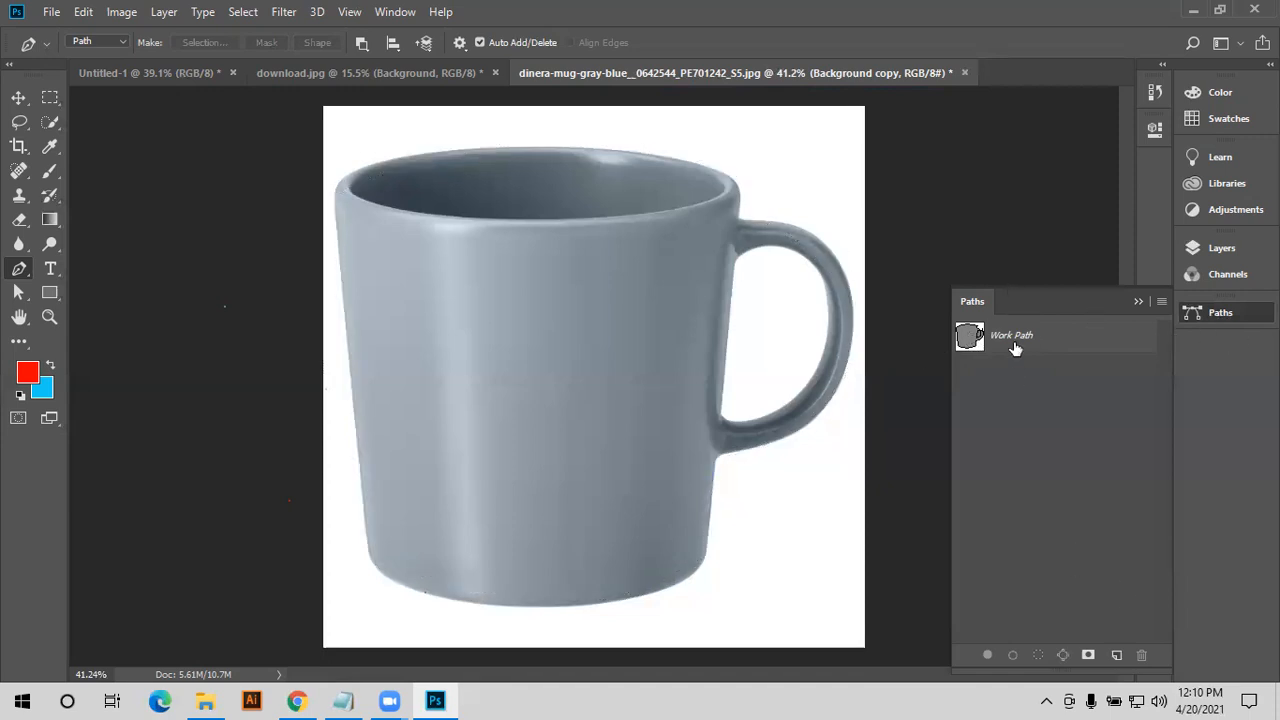
- Delete the rough Work Path of the mug and its handle opening
left_click(1055, 335)
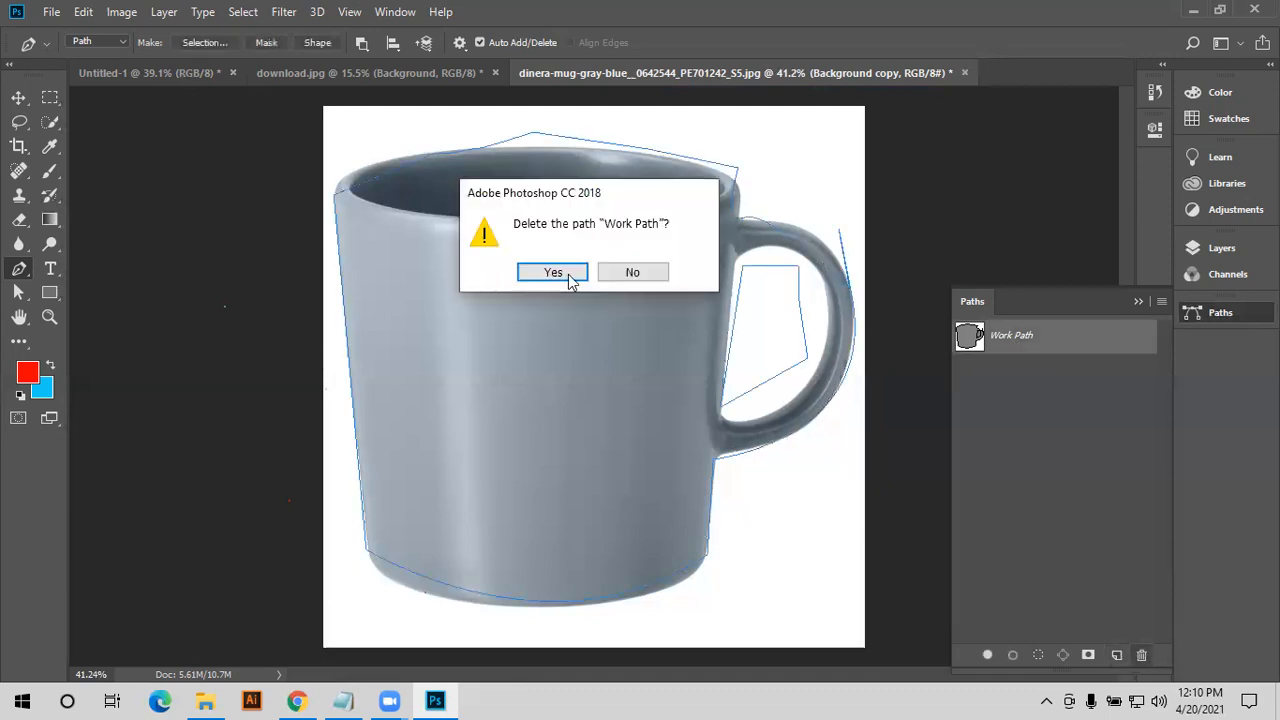
left_click(555, 271)
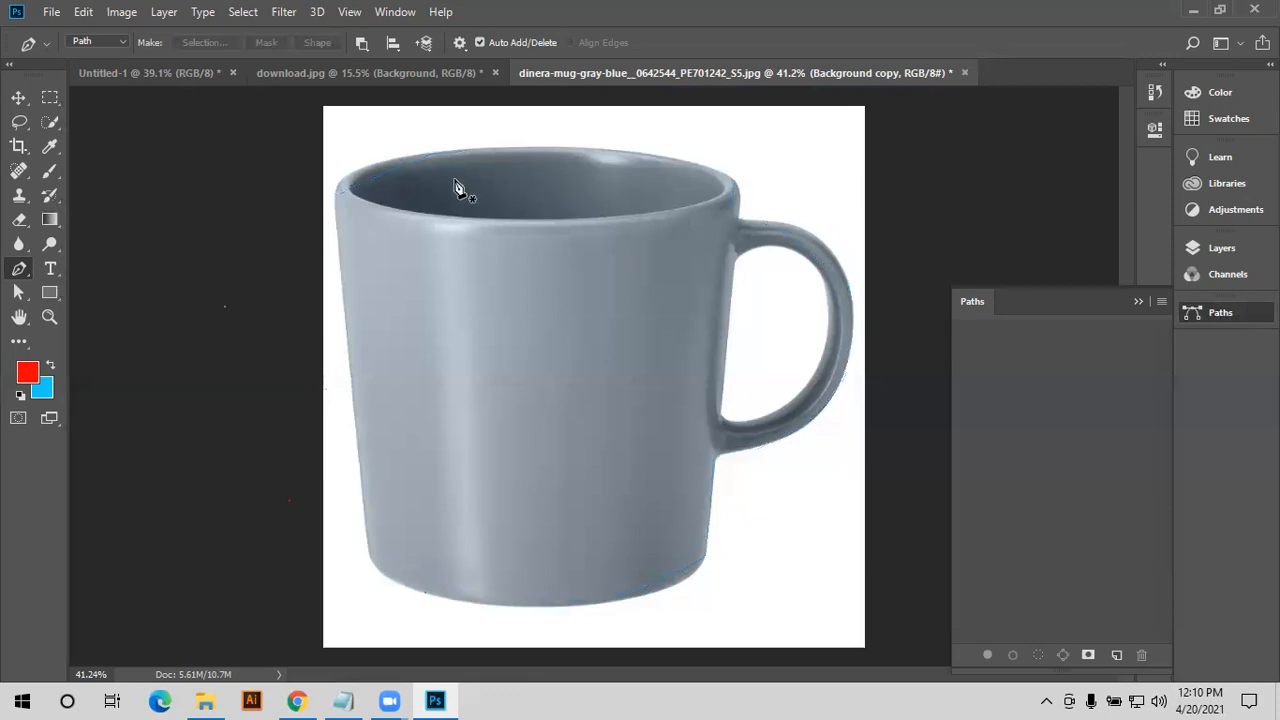
- Set the path operation to Combine Shapes and draw a rough closed Work Path around the mug's outline, including the handle's outer edge
left_click(362, 44)
left_click(420, 82)
left_click(371, 562)
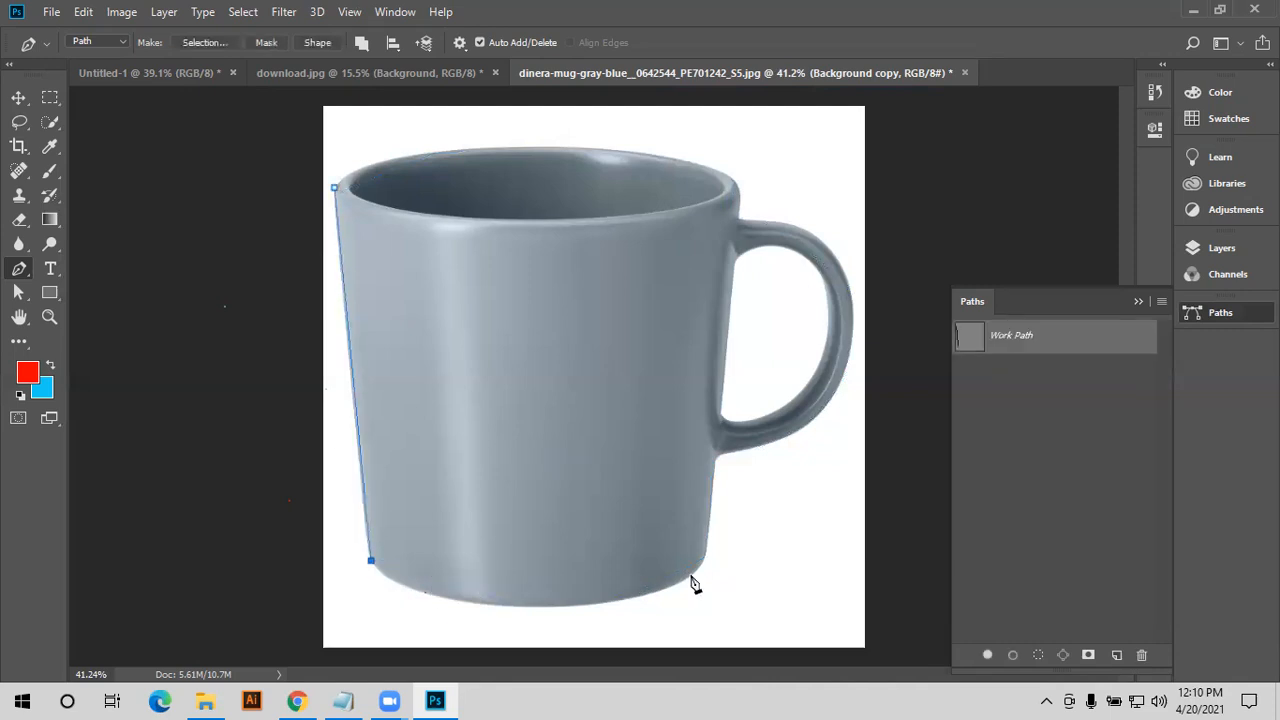
left_click_drag(706, 560, 822, 437)
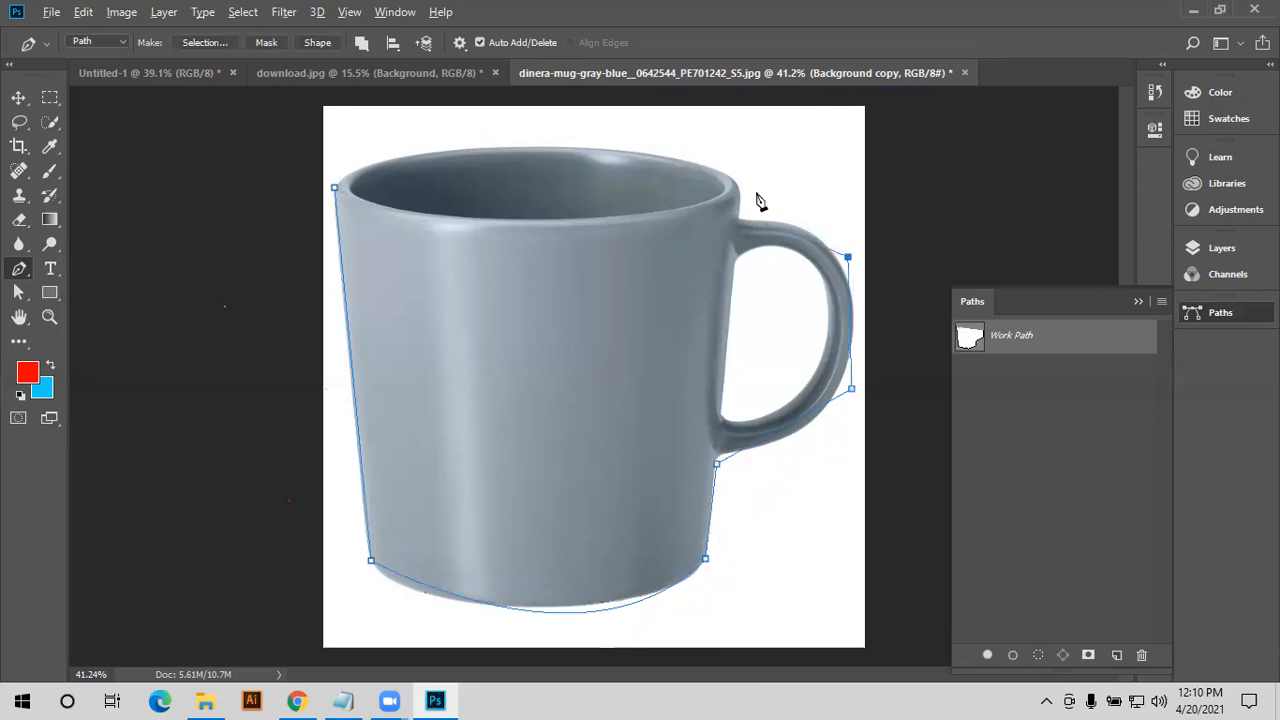
left_click(743, 157)
left_click(435, 141)
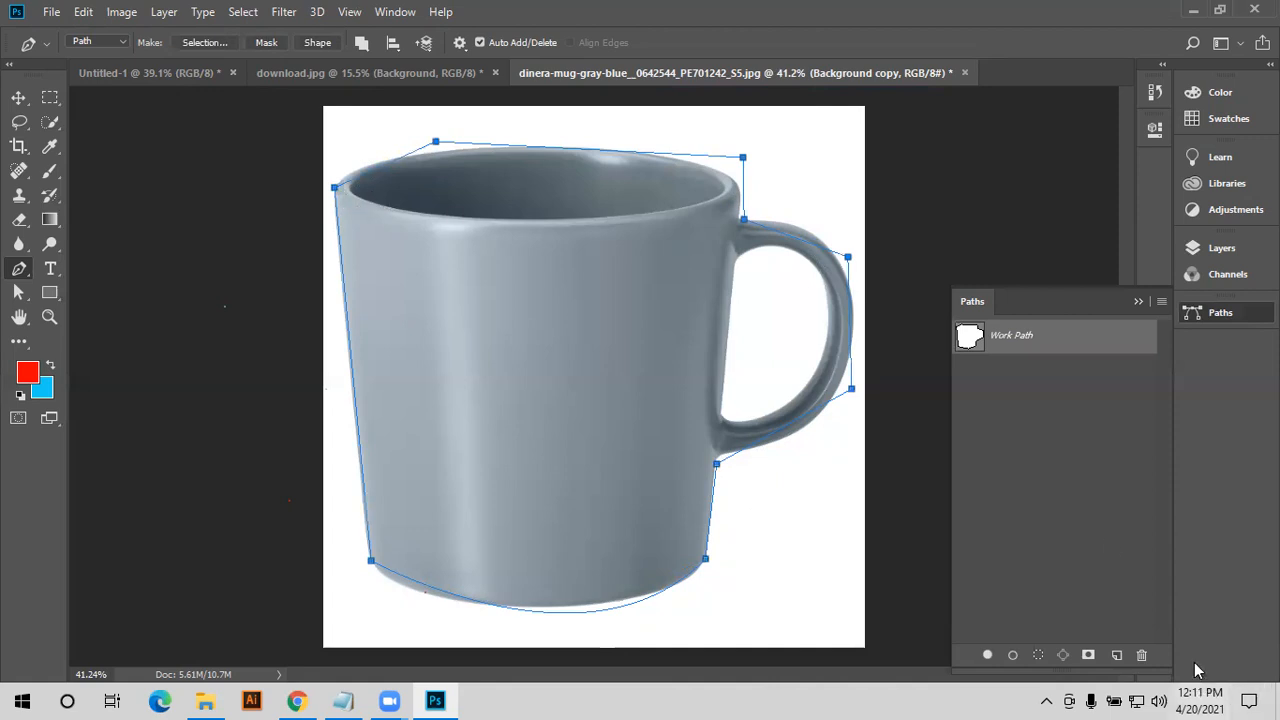
- Create a separate new path and trace the handle opening on it as a closed, curved shape
left_click(1116, 655)
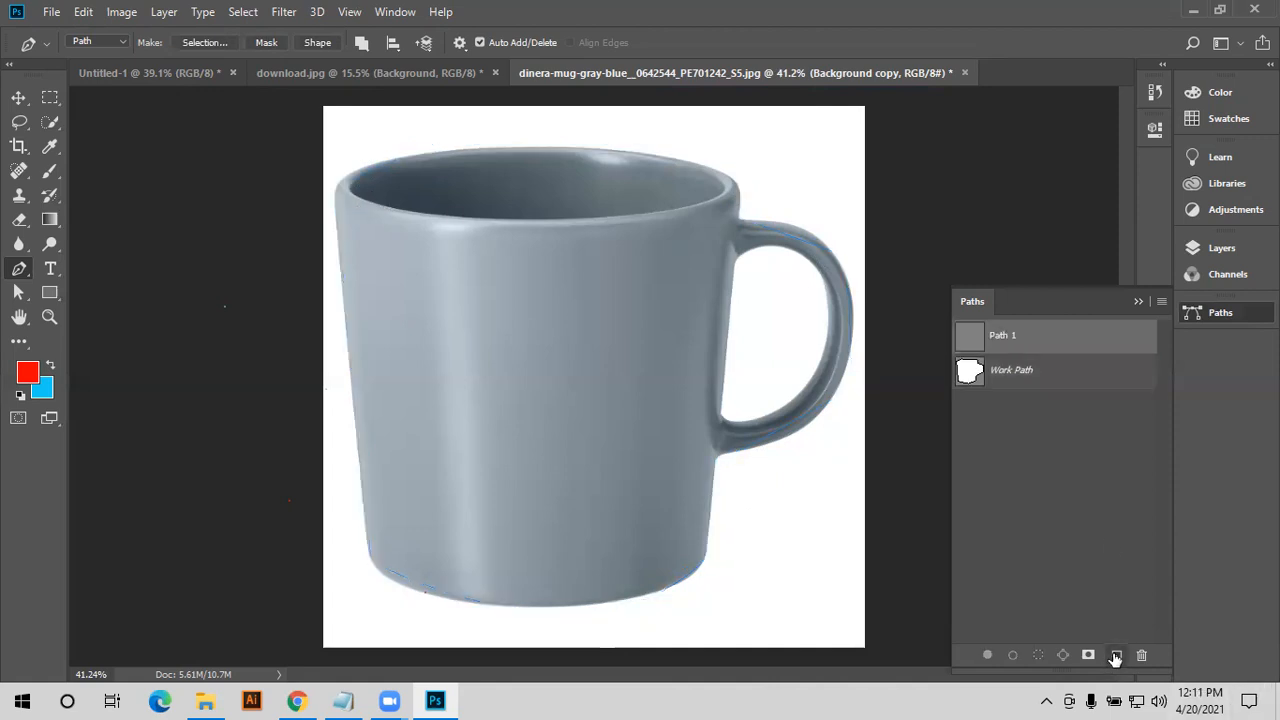
left_click(737, 258)
left_click(717, 411)
left_click_drag(826, 326, 849, 193)
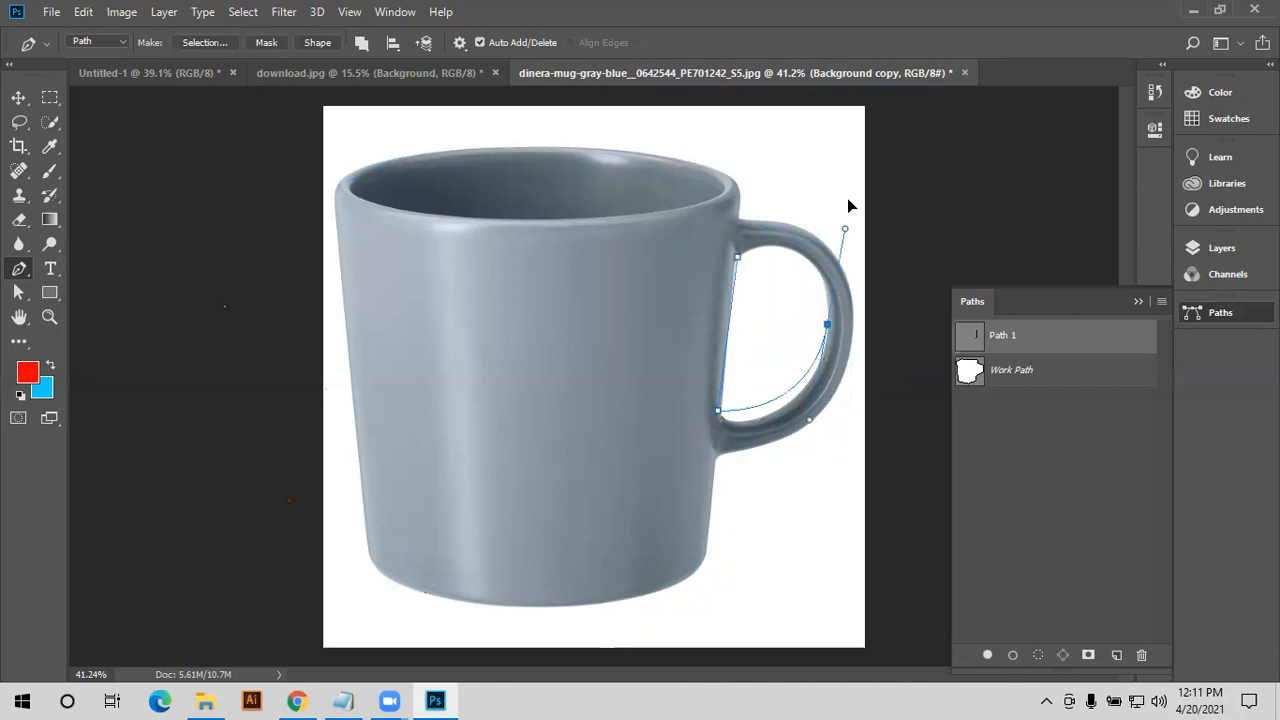
left_click(827, 326, "alt")
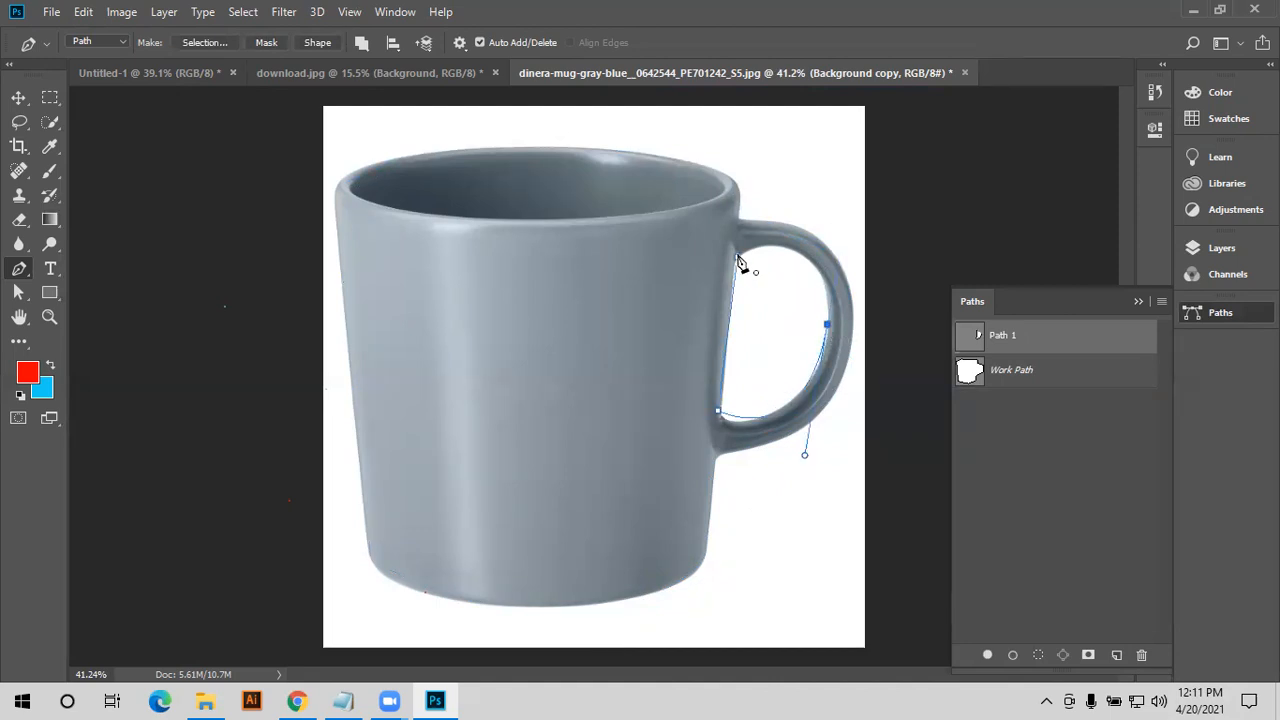
left_click_drag(690, 253, 654, 301)
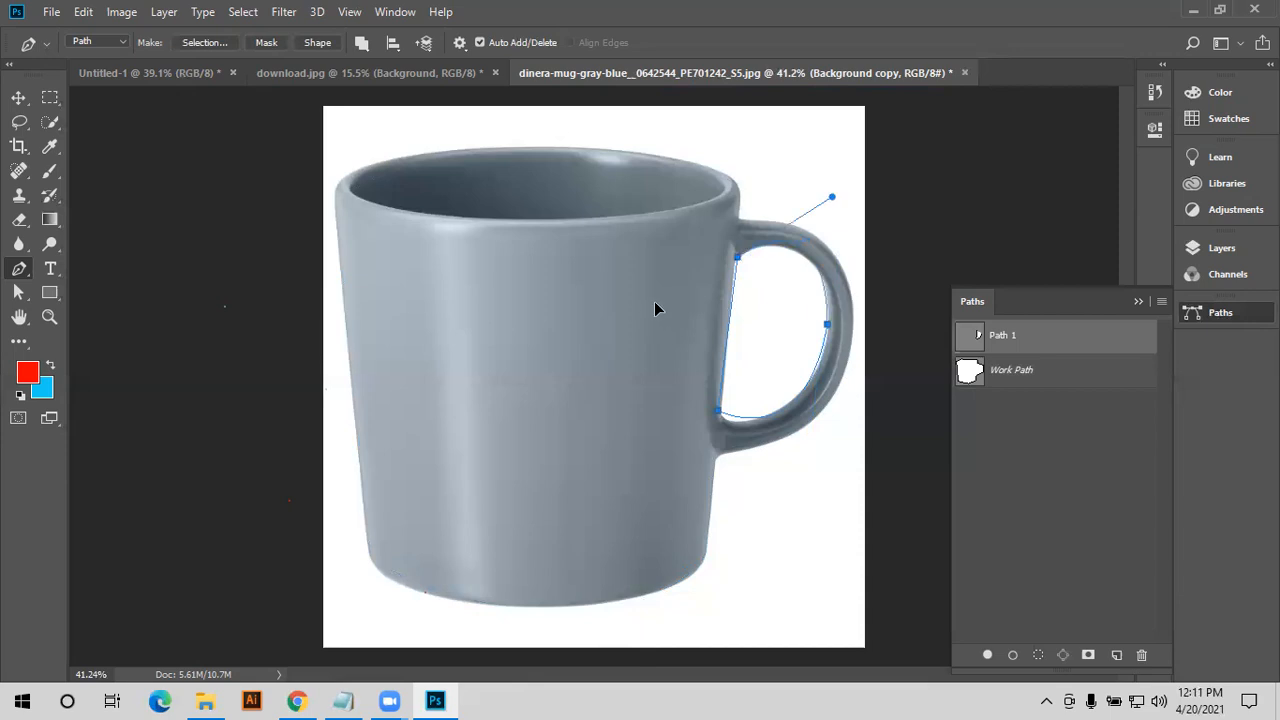
- Load Path 1 and the Work Path in turn as selections, ending with the handle opening from Path 1 selected
left_click(970, 340, "ctrl")
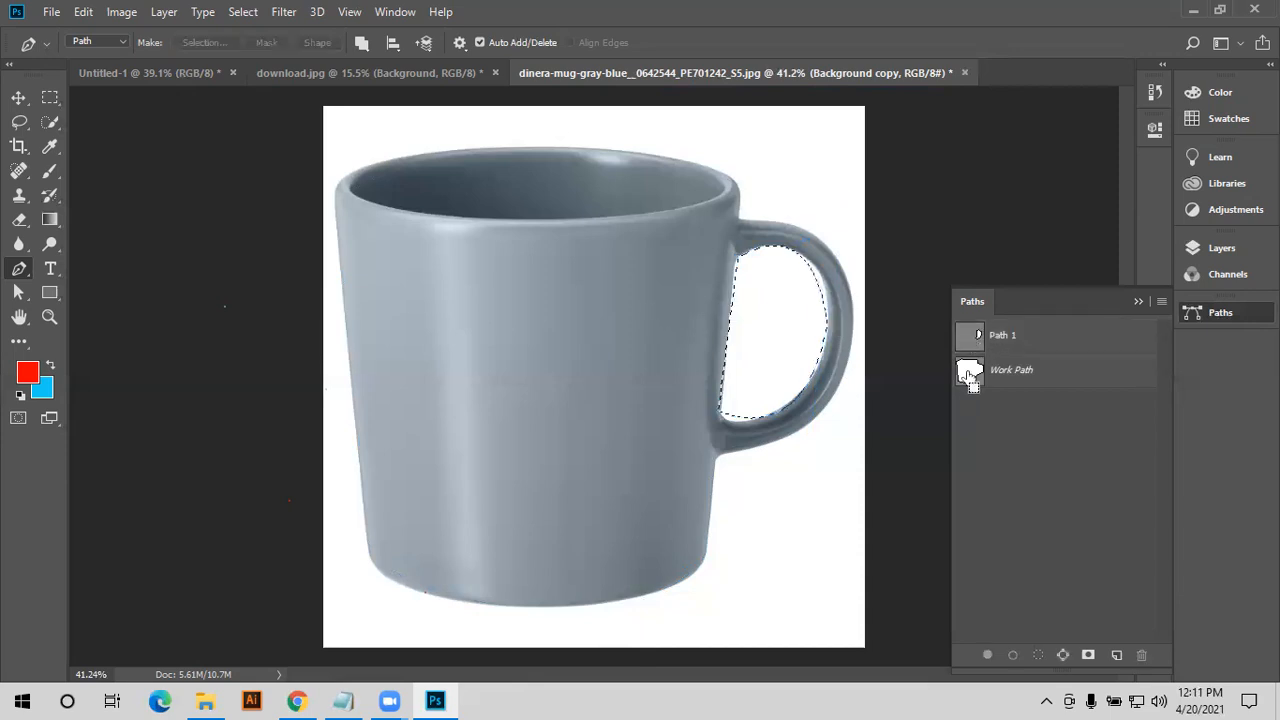
left_click(967, 373, "ctrl")
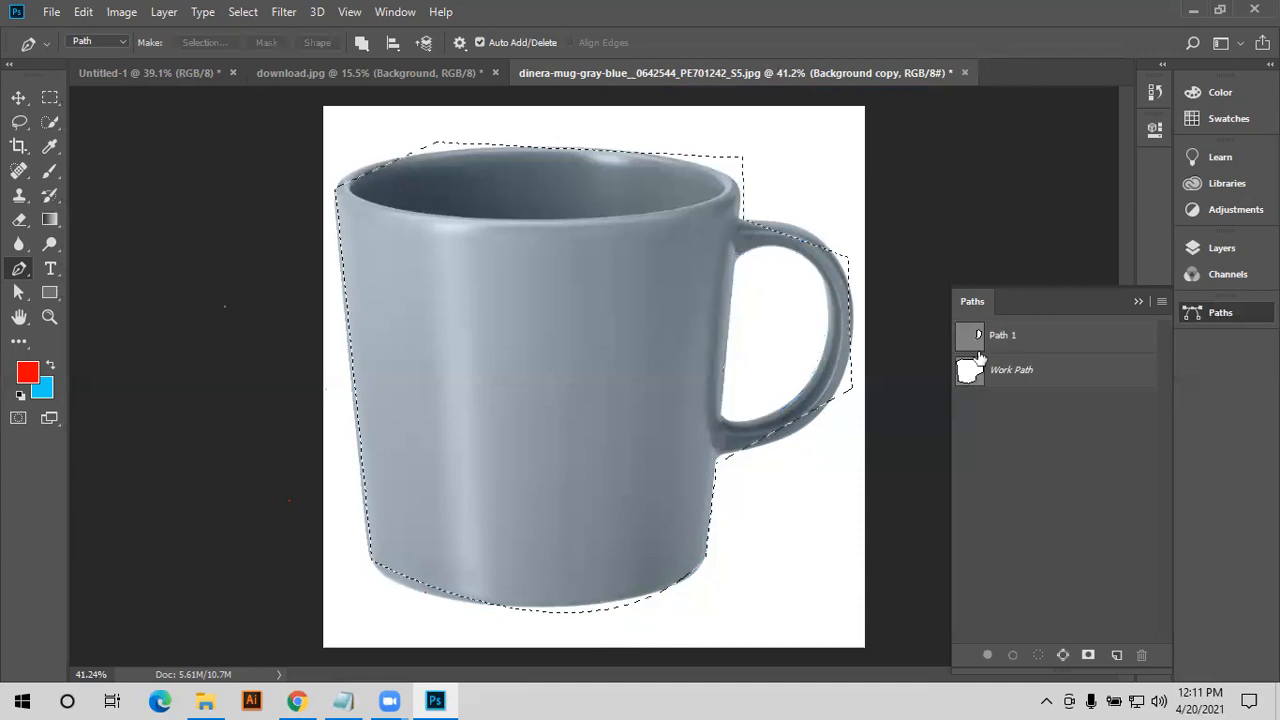
left_click(975, 341, "ctrl")
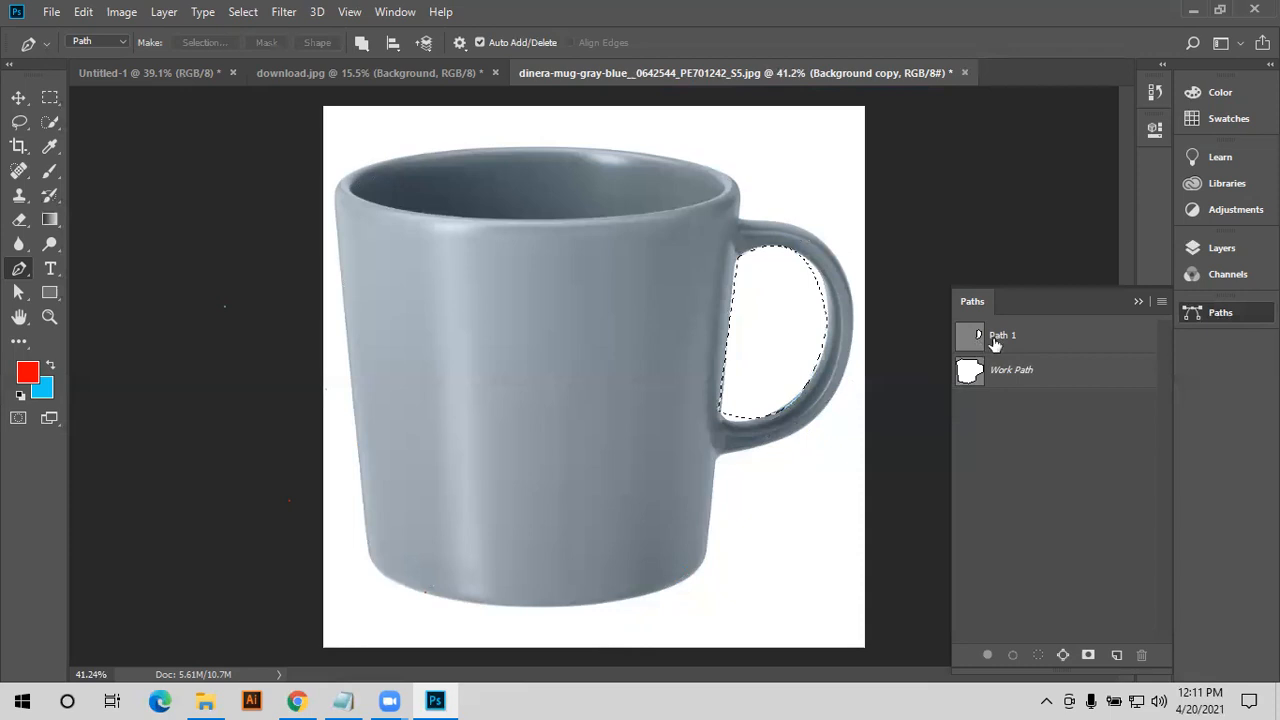
- Try masking the Background copy layer with the handle-opening selection, and undo the mask
key("ctrl+minus")
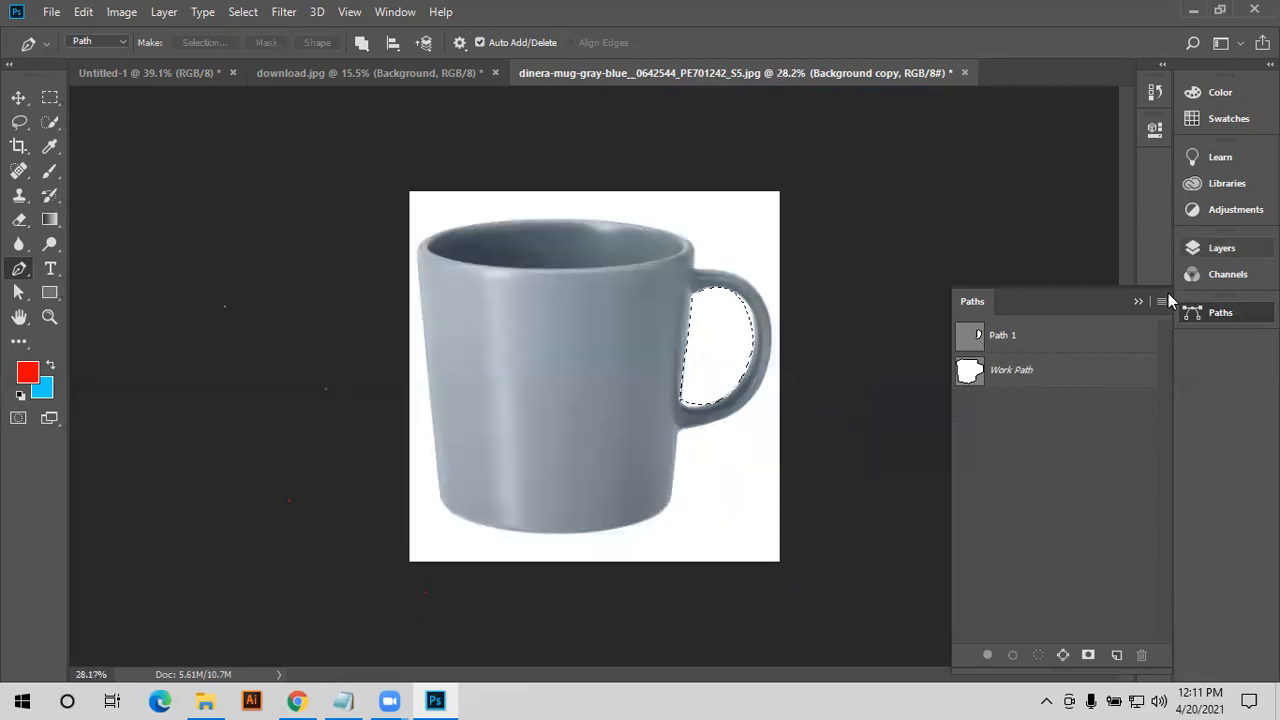
left_click(1221, 247)
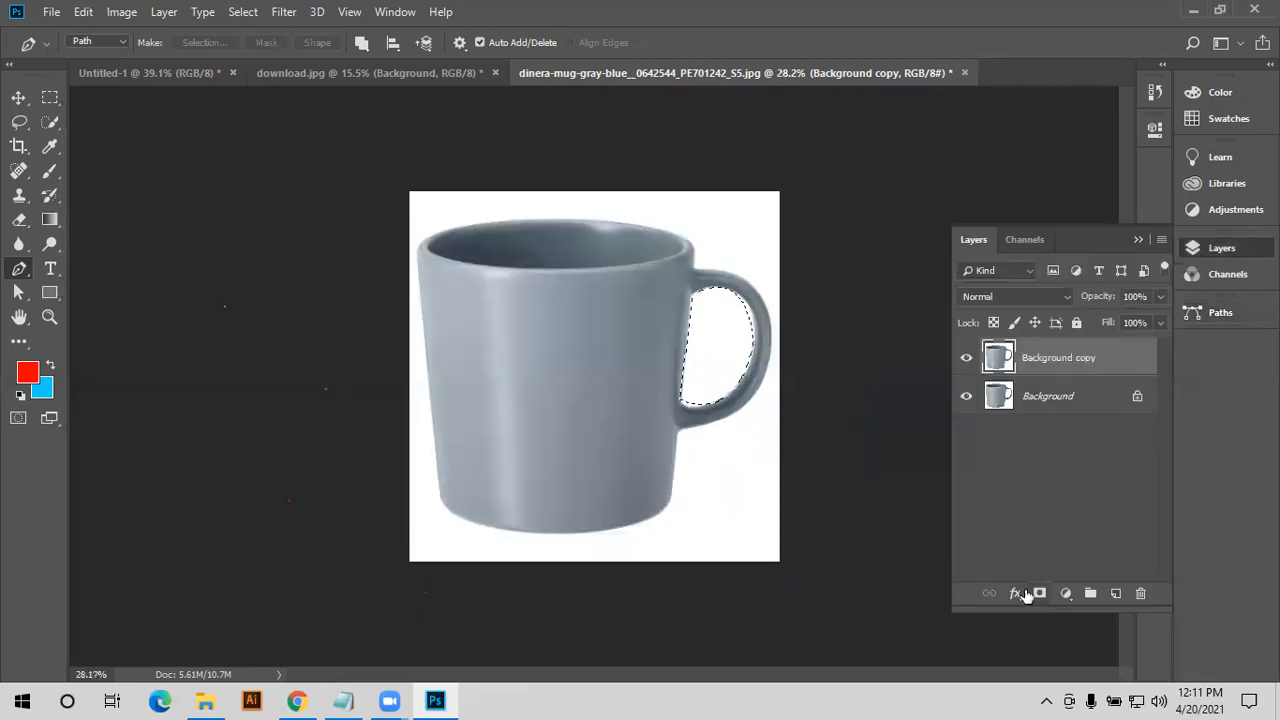
left_click(1038, 594)
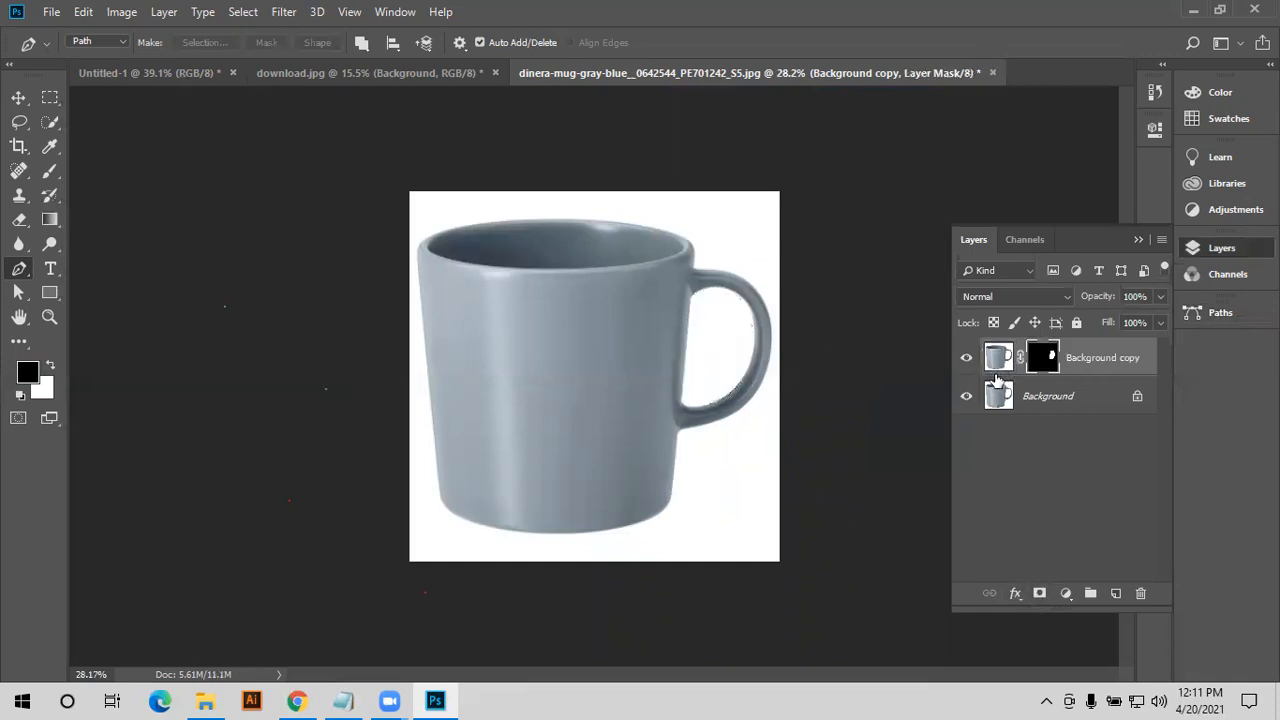
key("ctrl+z")
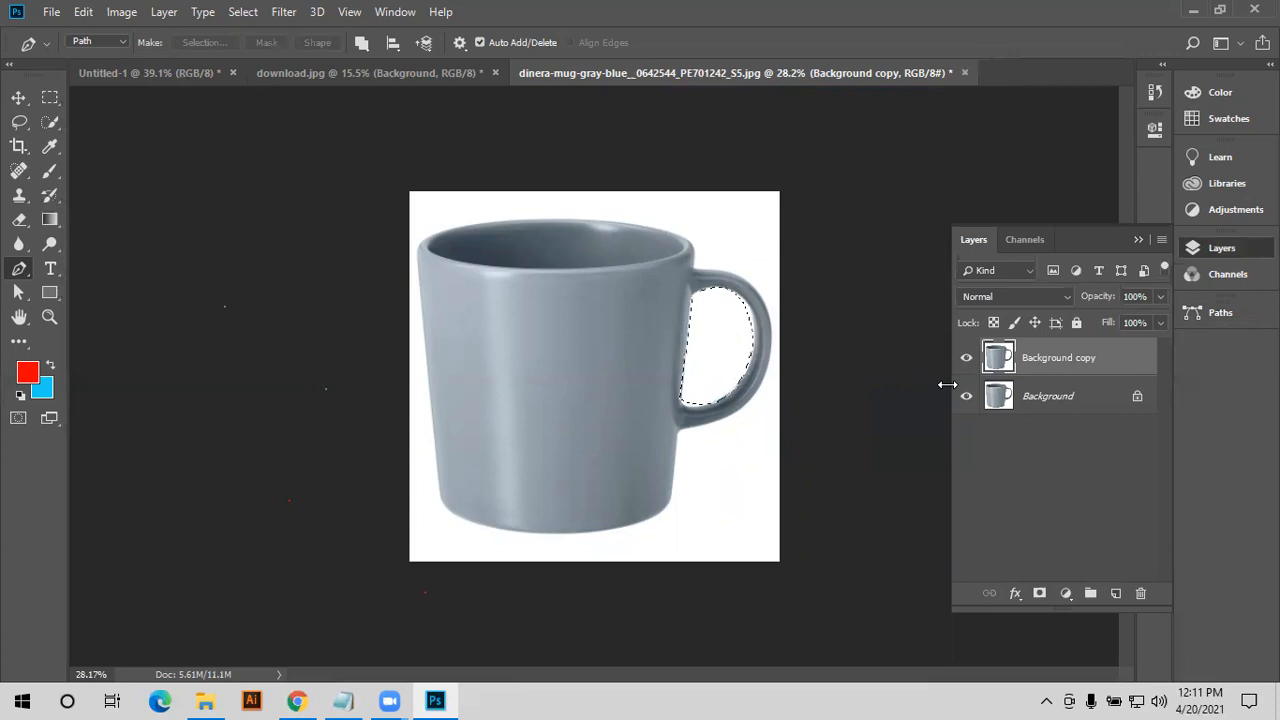
- Invert the selection, add it as a layer mask hiding the handle opening on Background copy, and hide the Background layer
key("ctrl+shift+i")
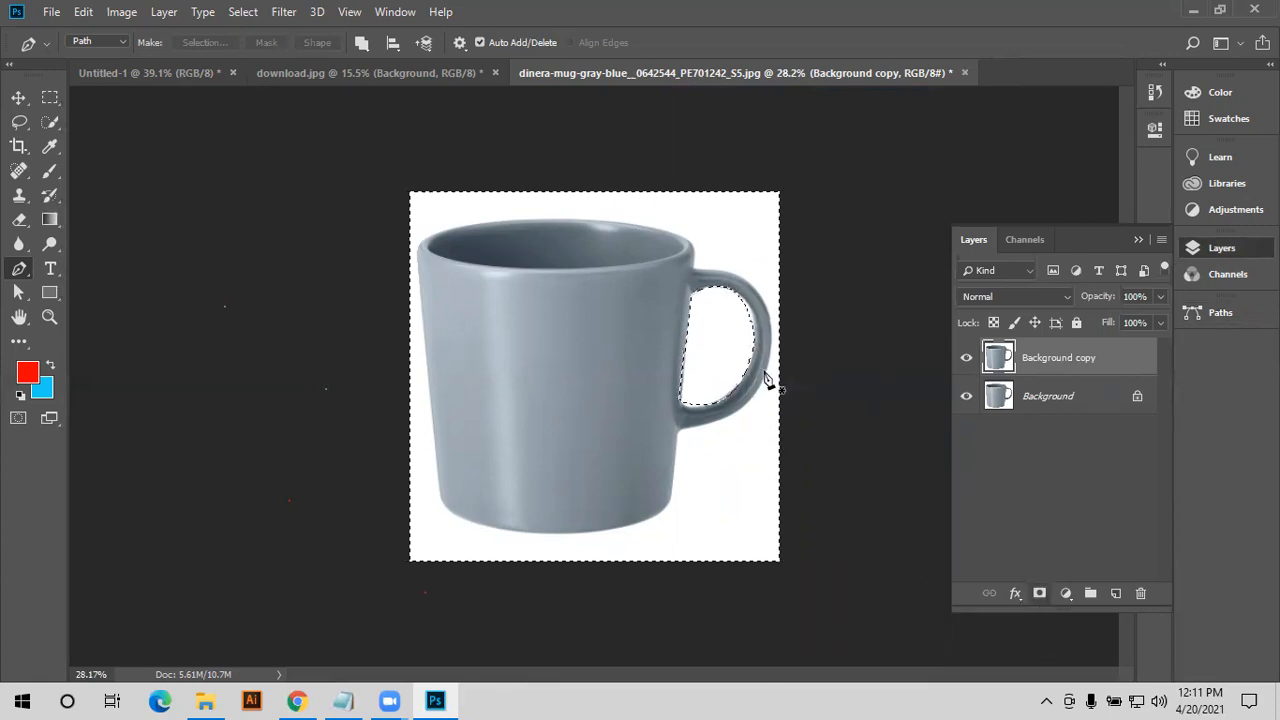
left_click(1039, 593)
left_click(966, 396)
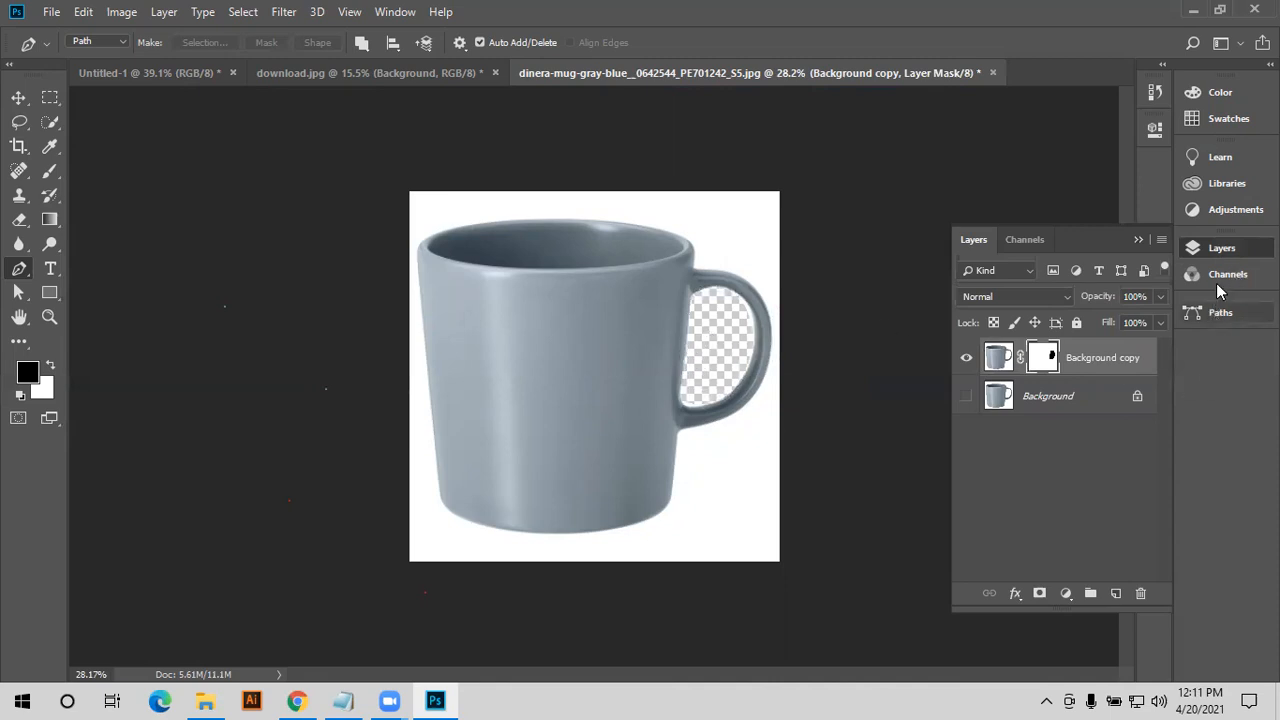
- Load the Work Path as a selection, try adding a second mask to Background copy, and undo that mask
left_click(1211, 319)
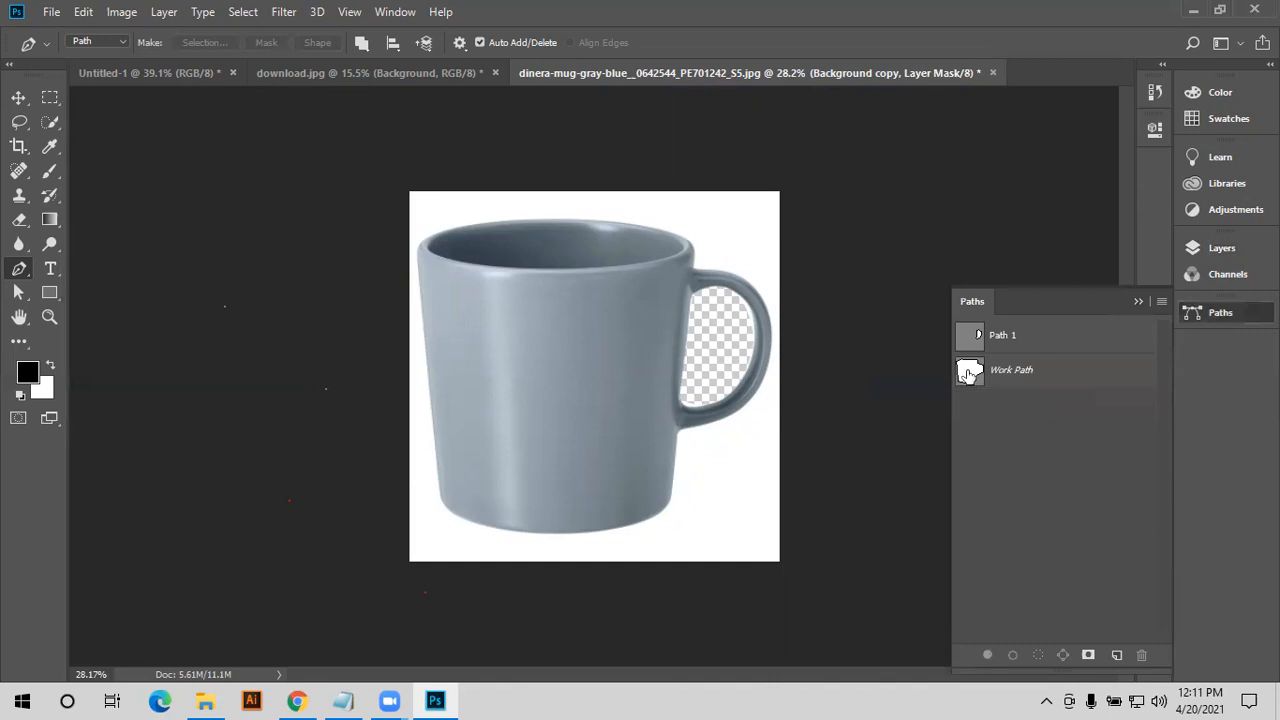
left_click(970, 374)
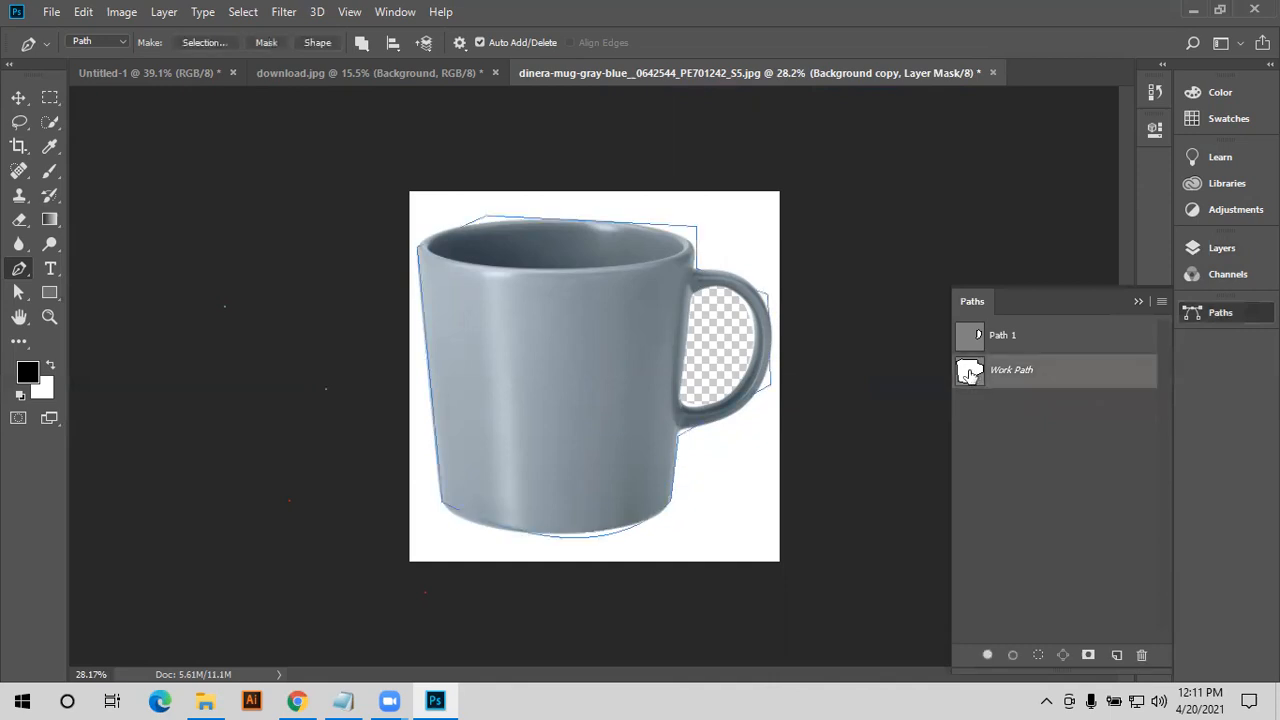
left_click(970, 374, "ctrl")
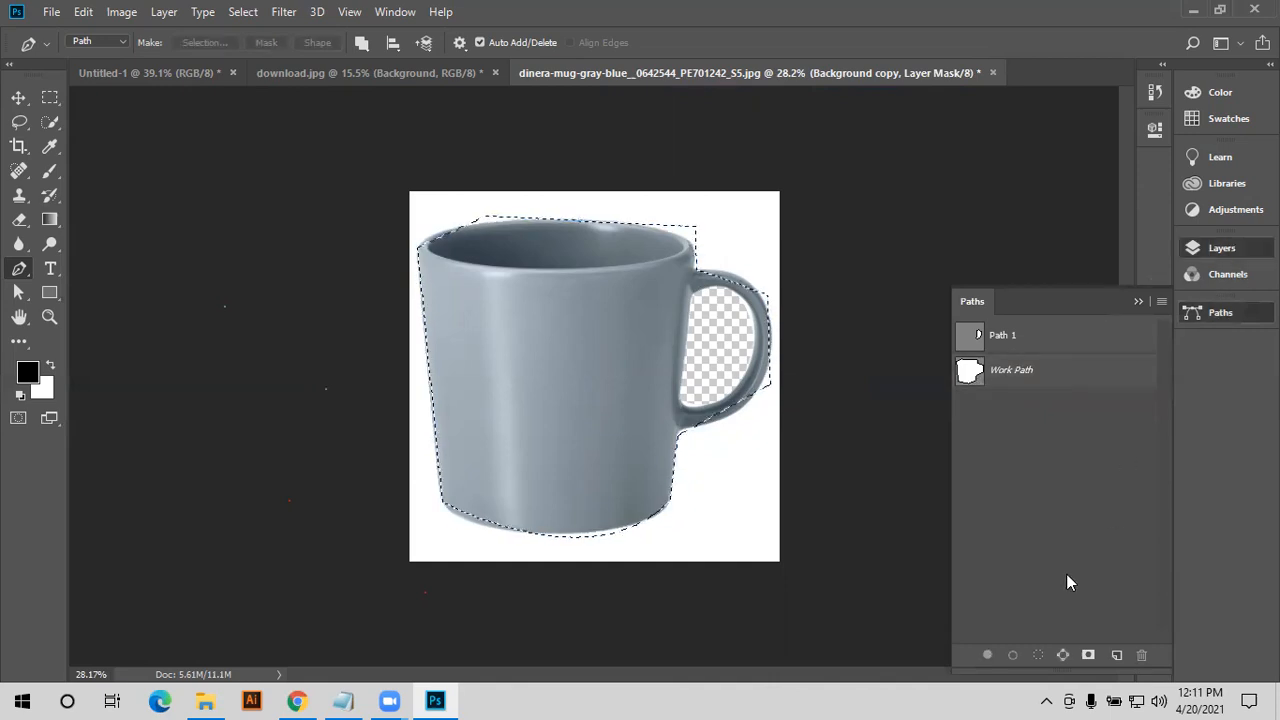
left_click(1039, 594)
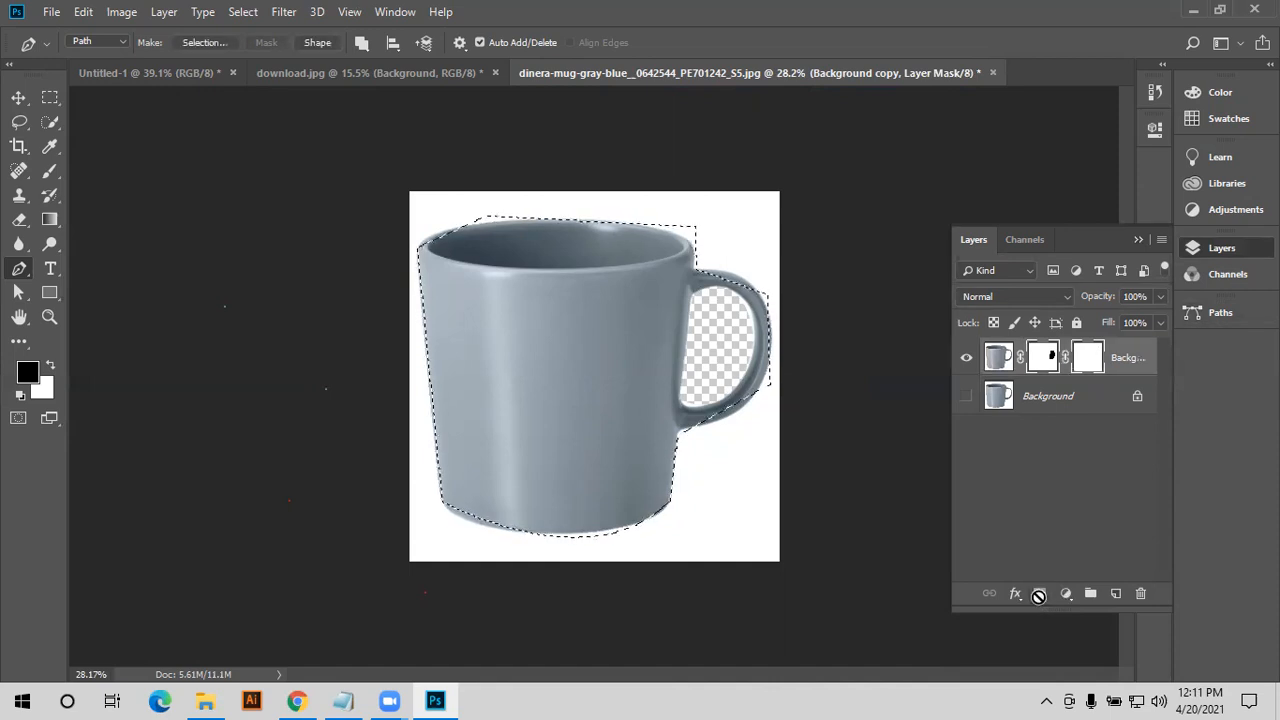
key("ctrl+z")
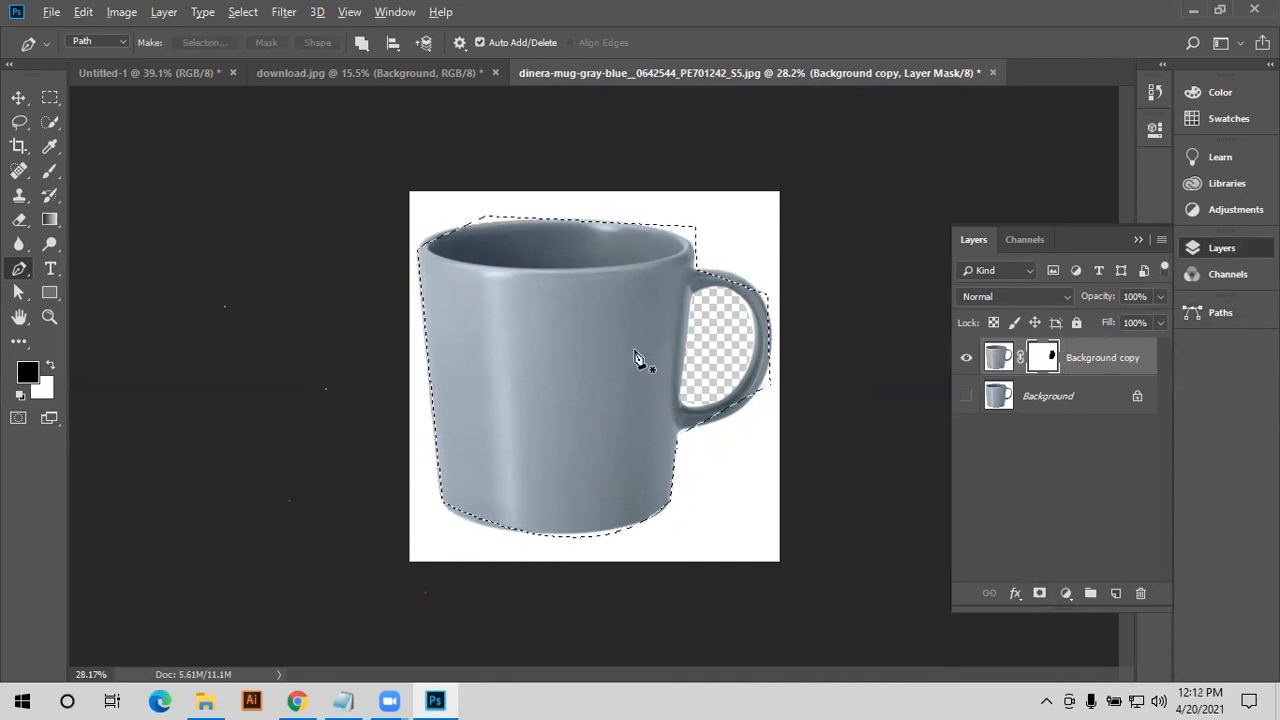
- Invert the mug outline selection, undo further attempts at a second mask, and delete the white area around the mug from the layer image
scroll(640, 362, "up", 3)
scroll(650, 358, "up", 2)
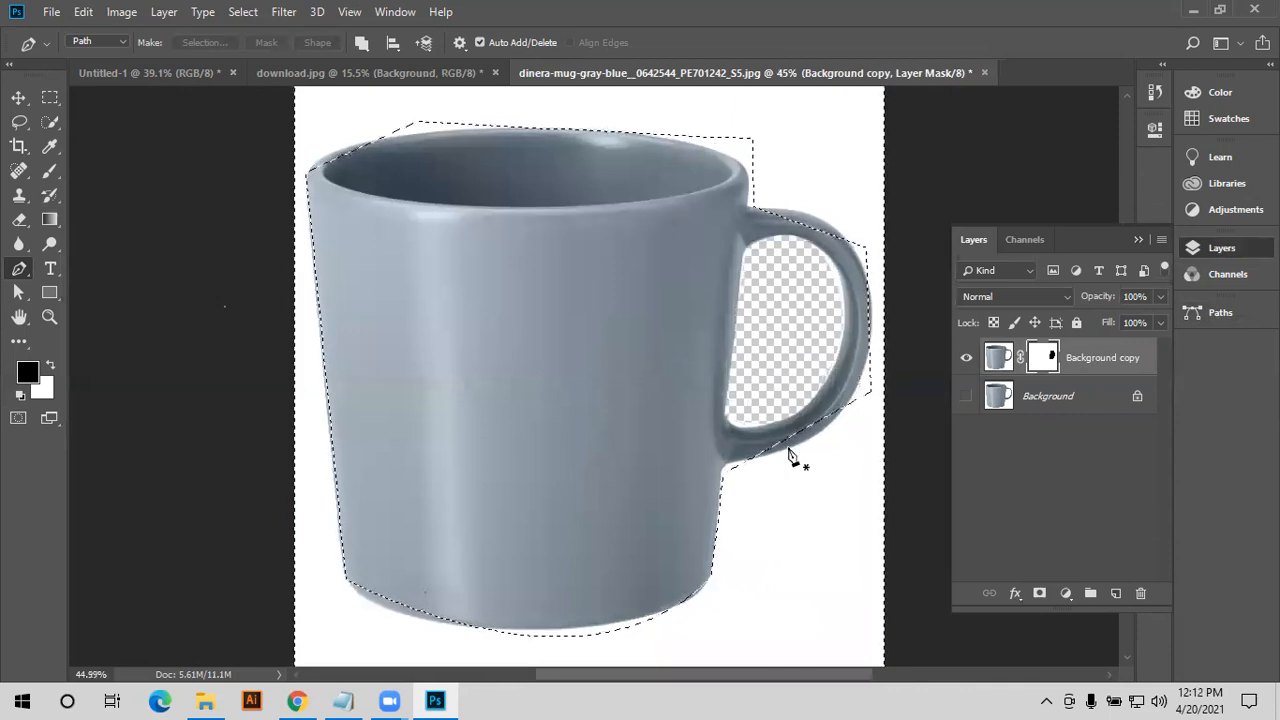
scroll(928, 494, "down", 2)
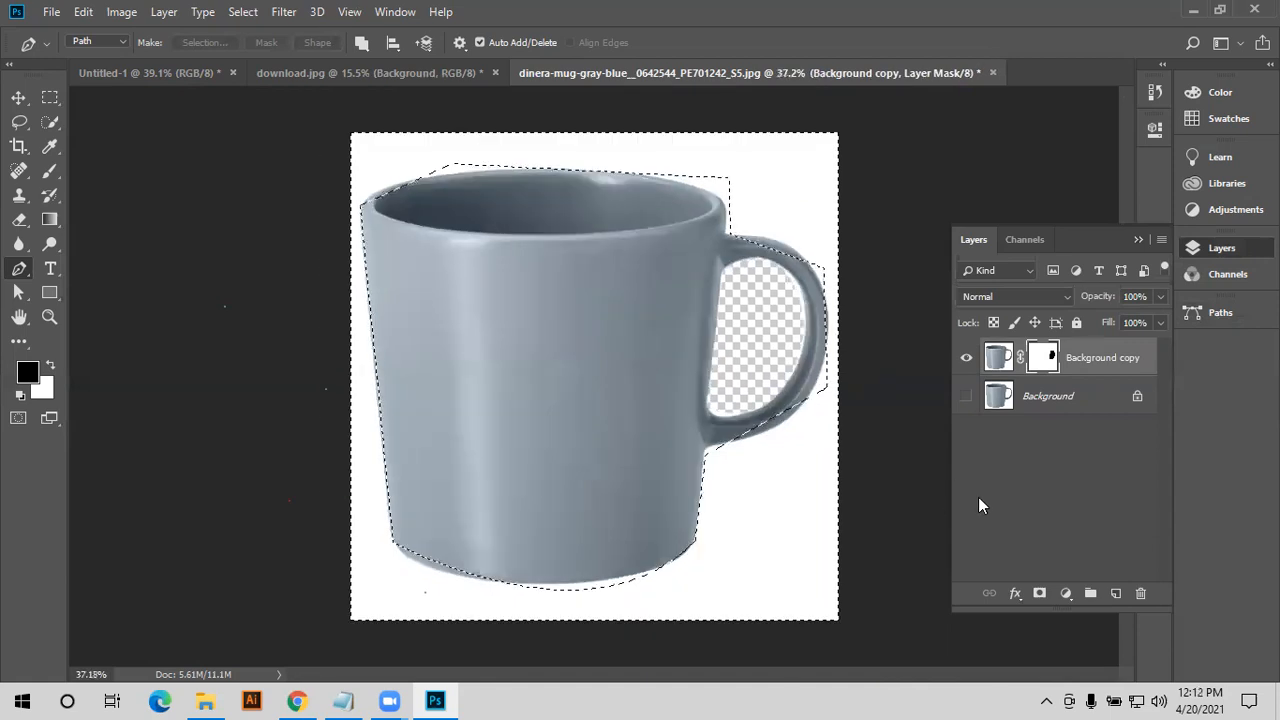
left_click(999, 360)
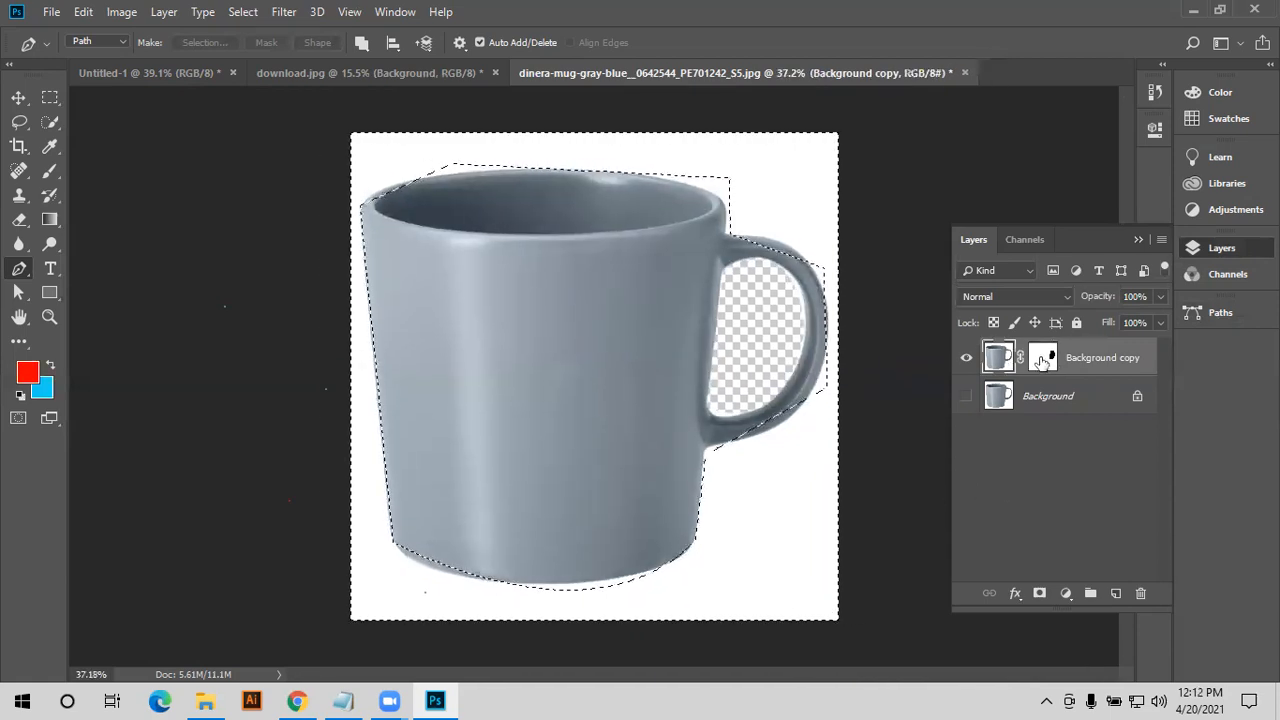
left_click(1040, 594)
key("ctrl+z")
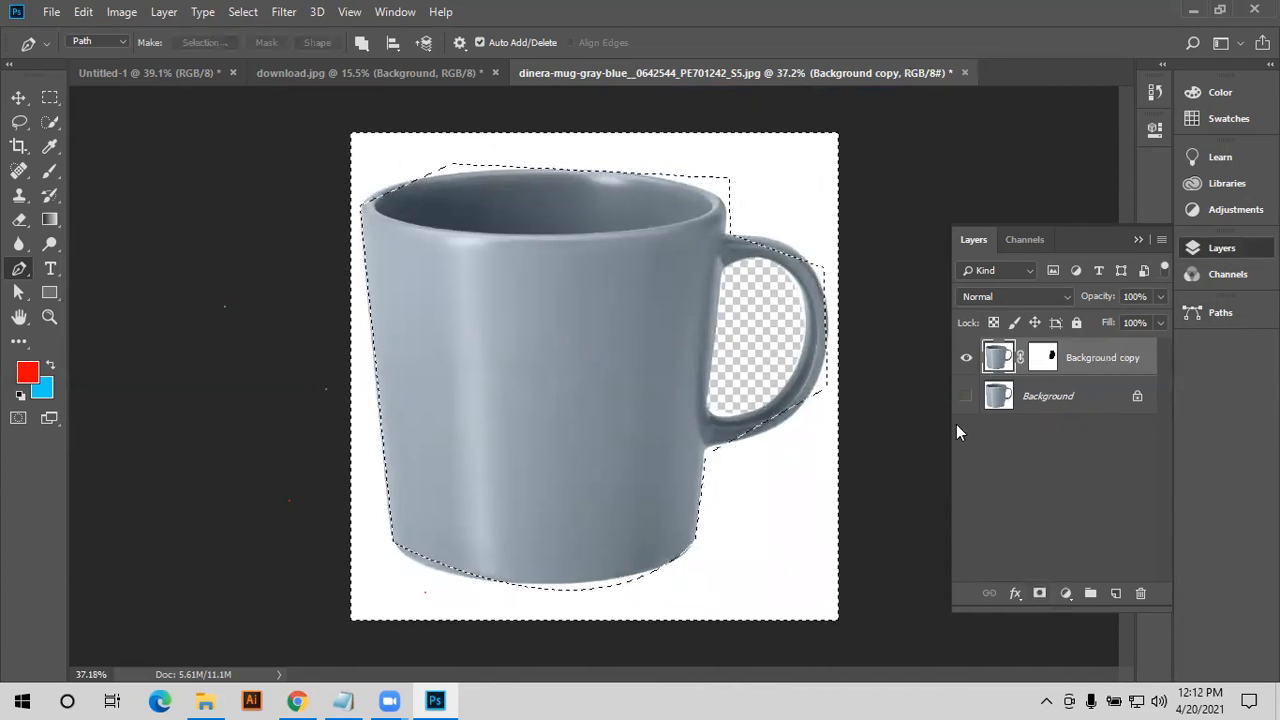
left_click(1041, 594)
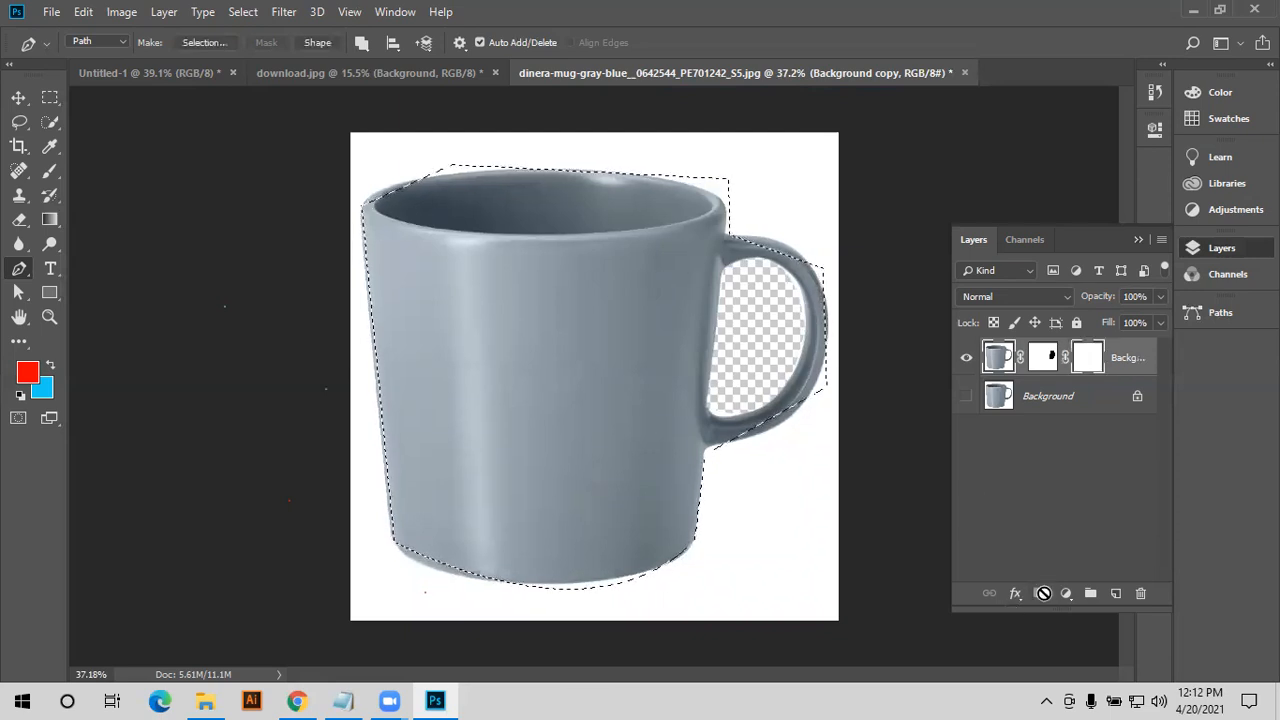
key("ctrl+z")
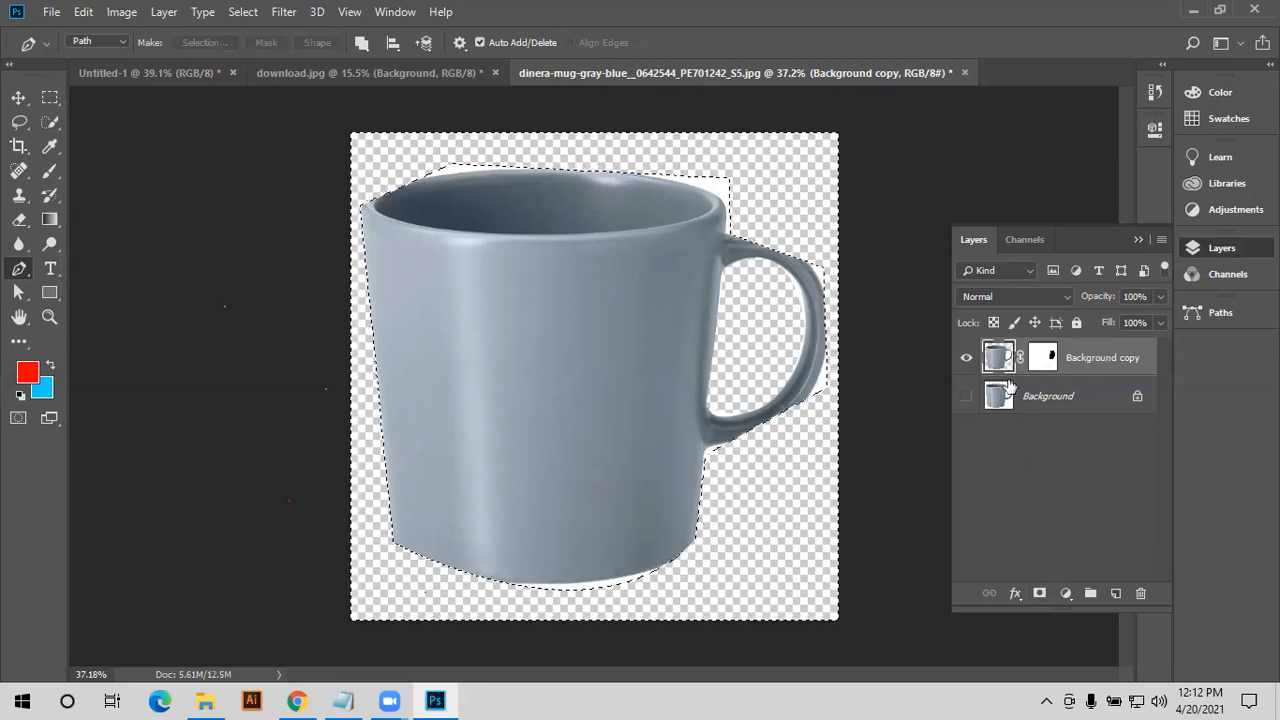
- Try applying the layer mask of Background copy to its pixels, and undo it
right_click(1035, 357)
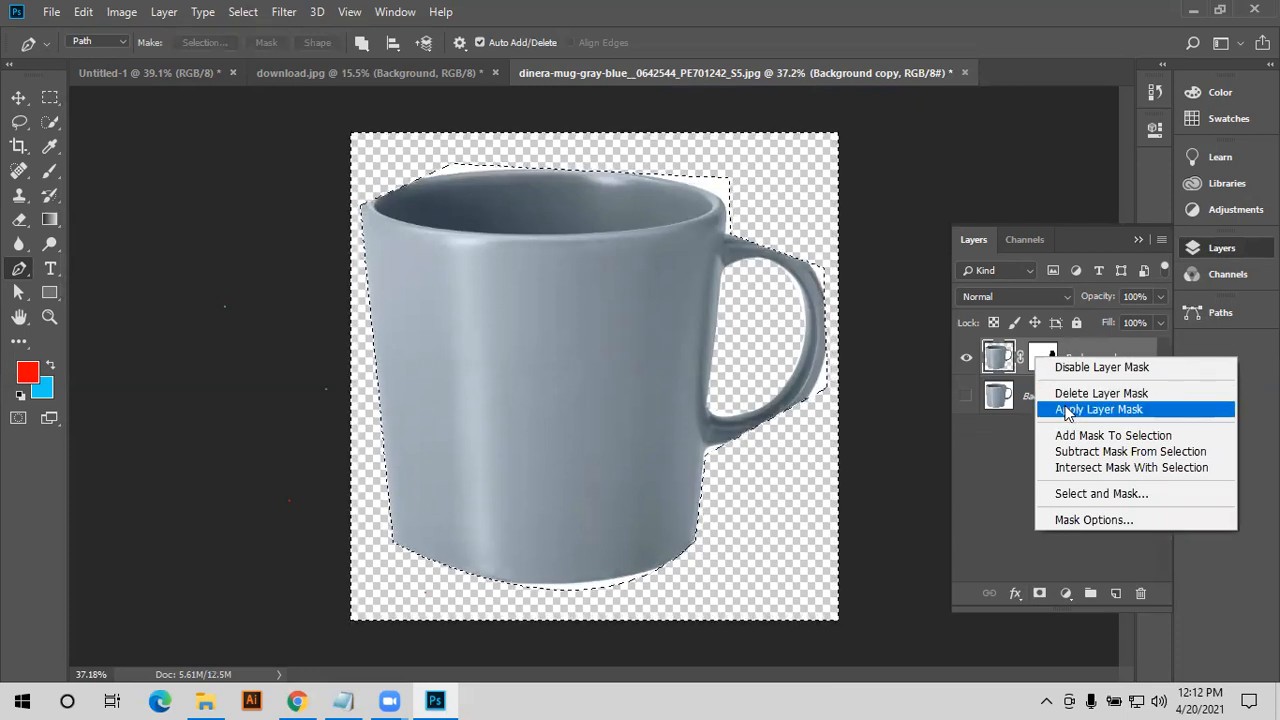
left_click(1066, 410)
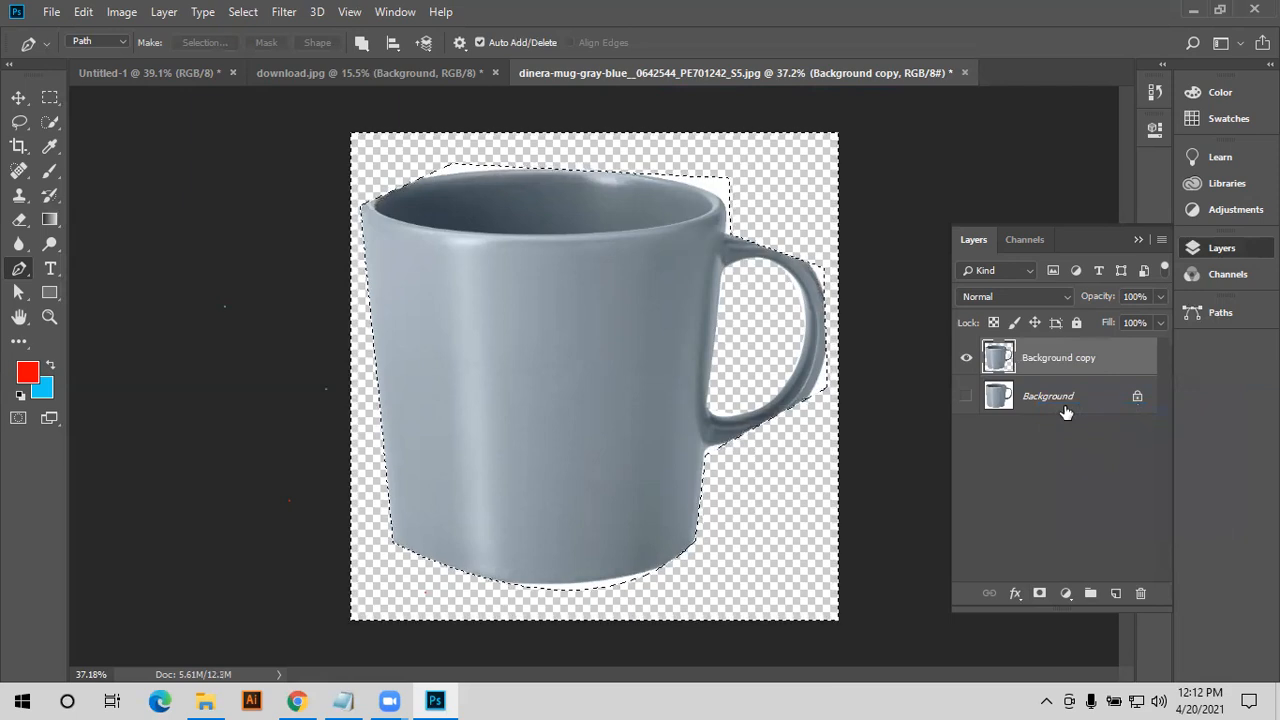
key("ctrl+z")
right_click(1001, 357)
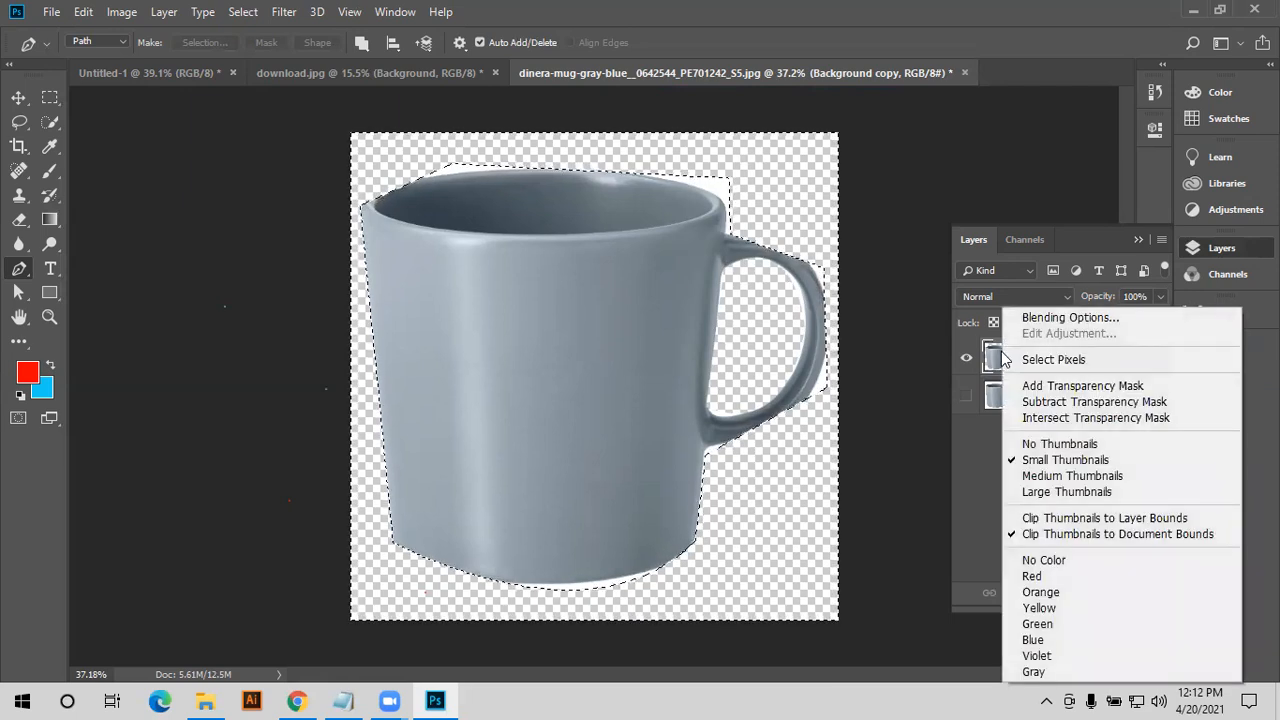
left_click(994, 356)
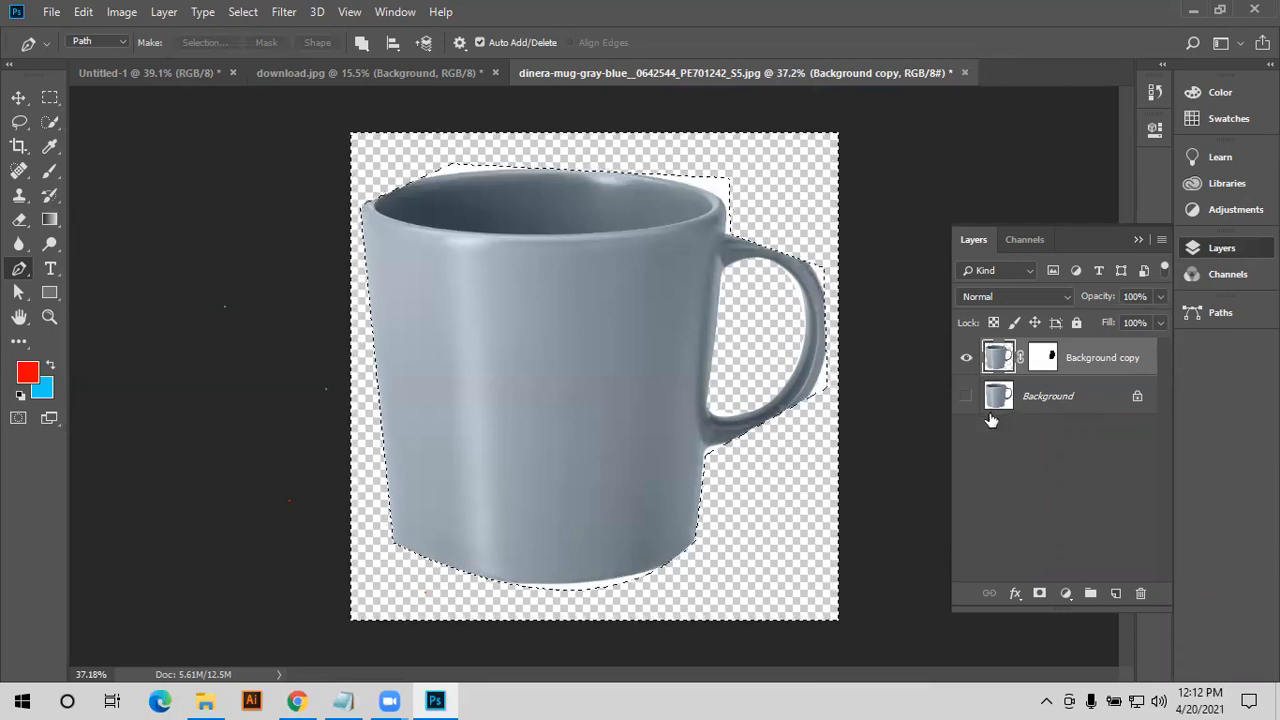
- Undo back to the unmasked Background copy with the inverted handle-opening selection, and try deleting everything outside the opening before undoing that deletion
key("ctrl+z")
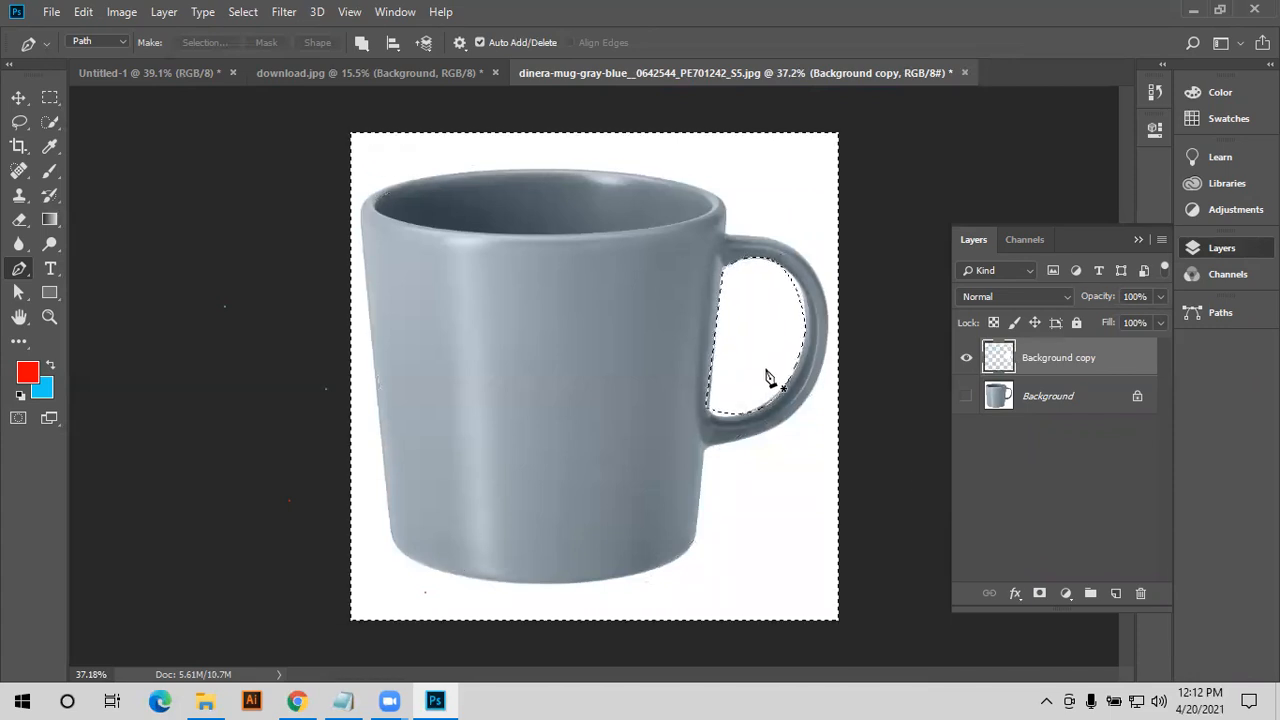
key("Delete")
key("ctrl+z")
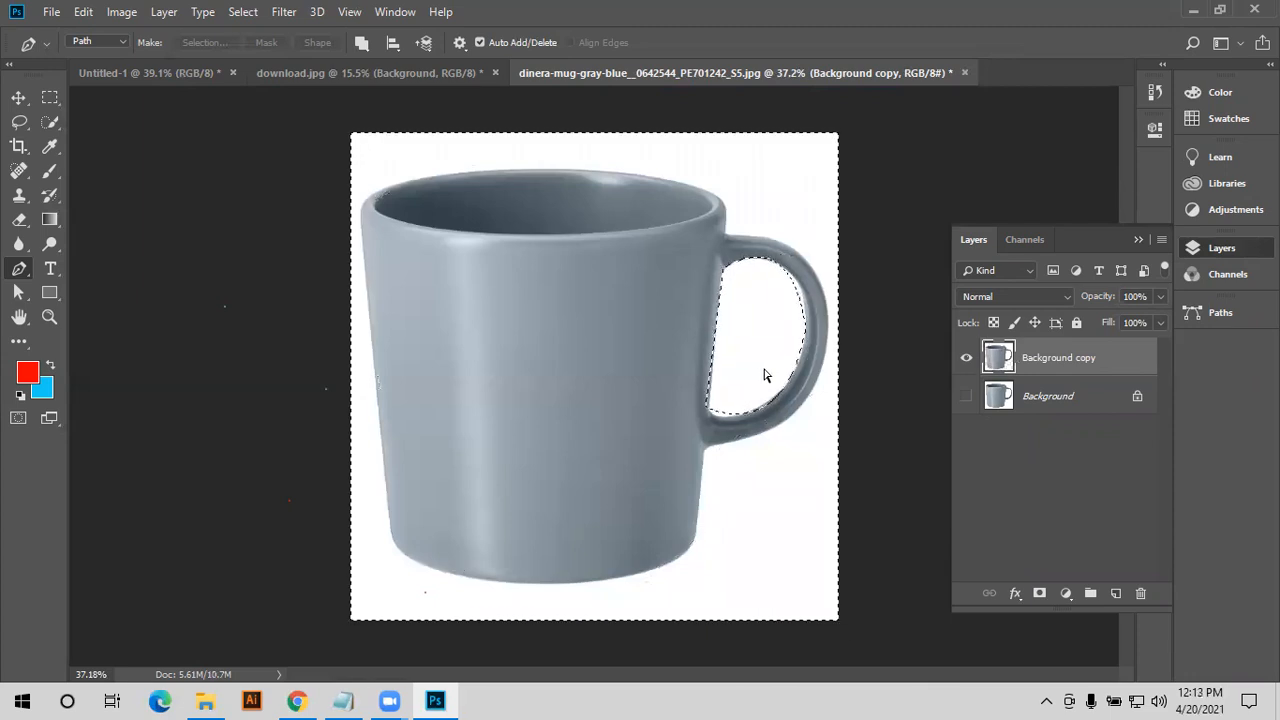
- Invert the selection, delete the white area inside the handle opening, deselect, and return to the list of paths
key("ctrl+shift+i")
key("Delete")
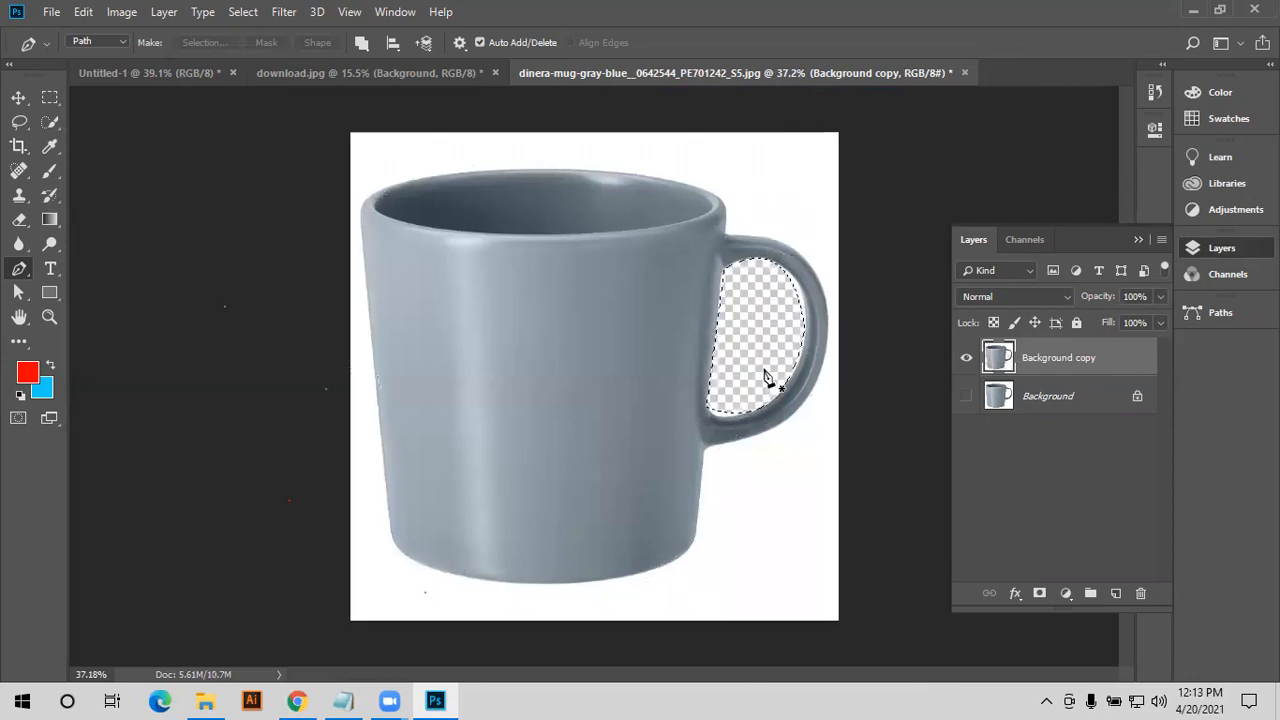
key("ctrl+d")
left_click(1210, 316)
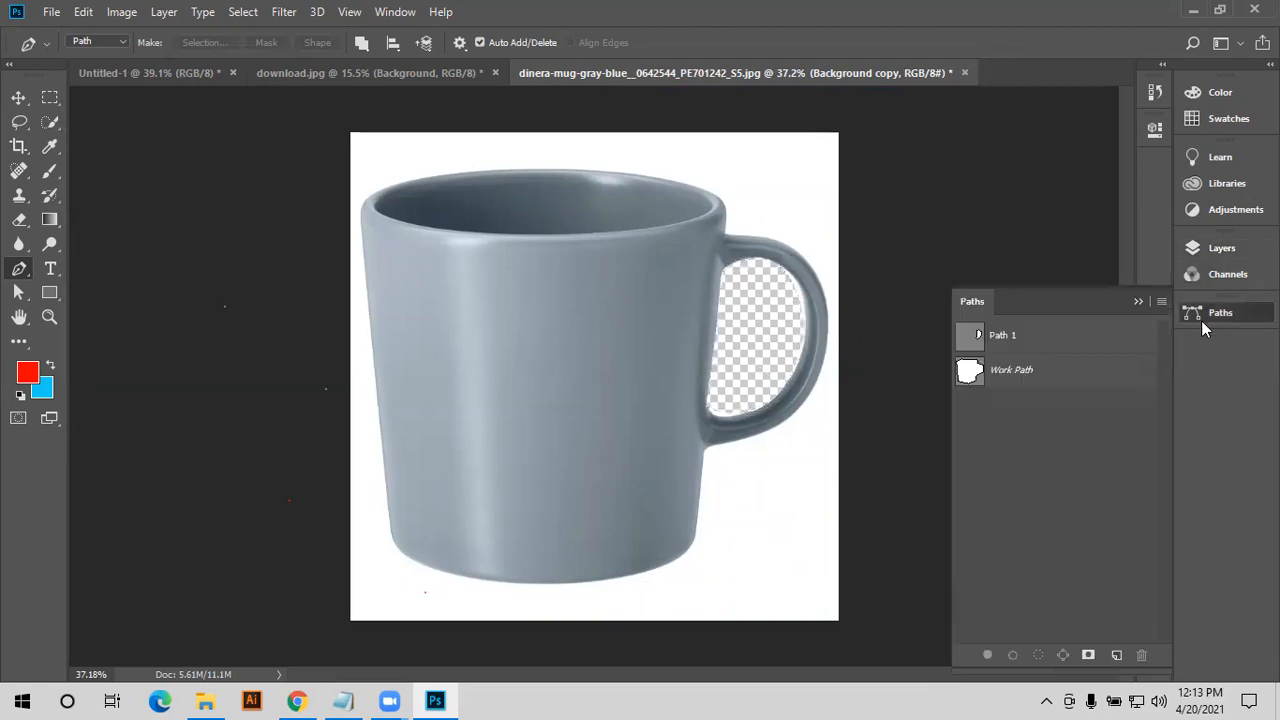
- Load the mug outline Work Path as a selection, and try deleting its contents from Background copy before undoing that deletion
left_click(966, 374)
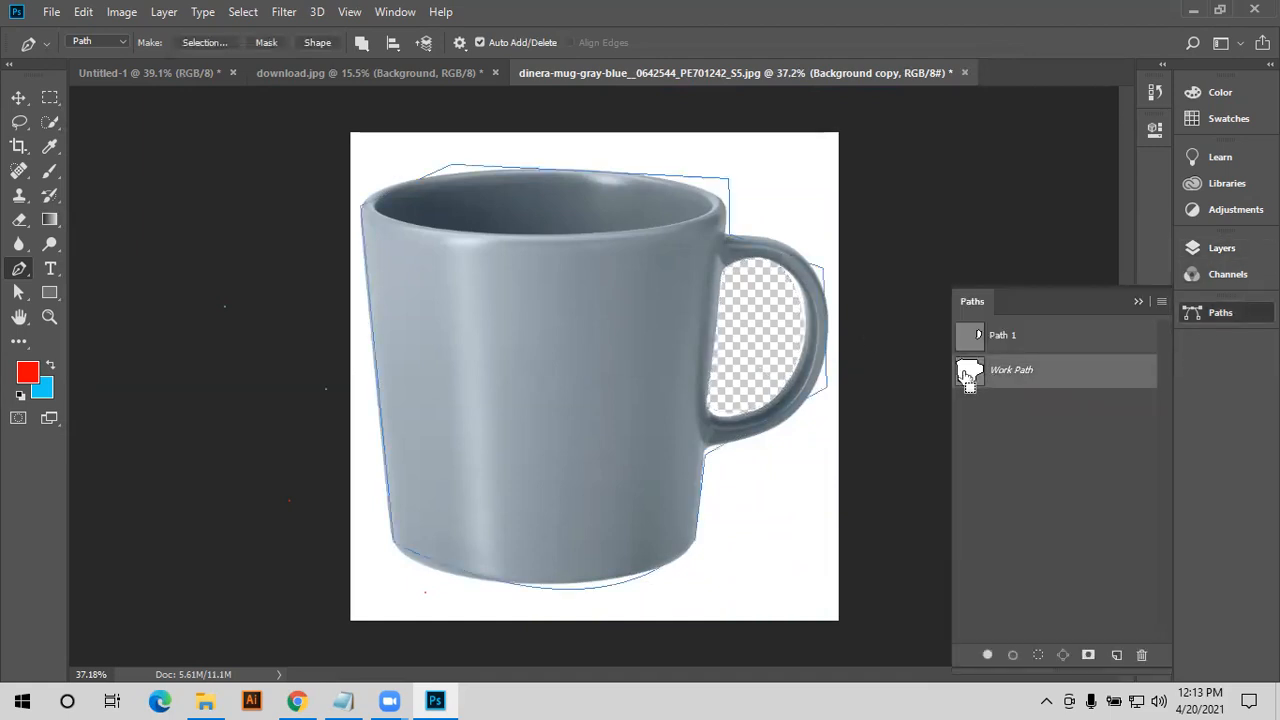
left_click(968, 374, "ctrl")
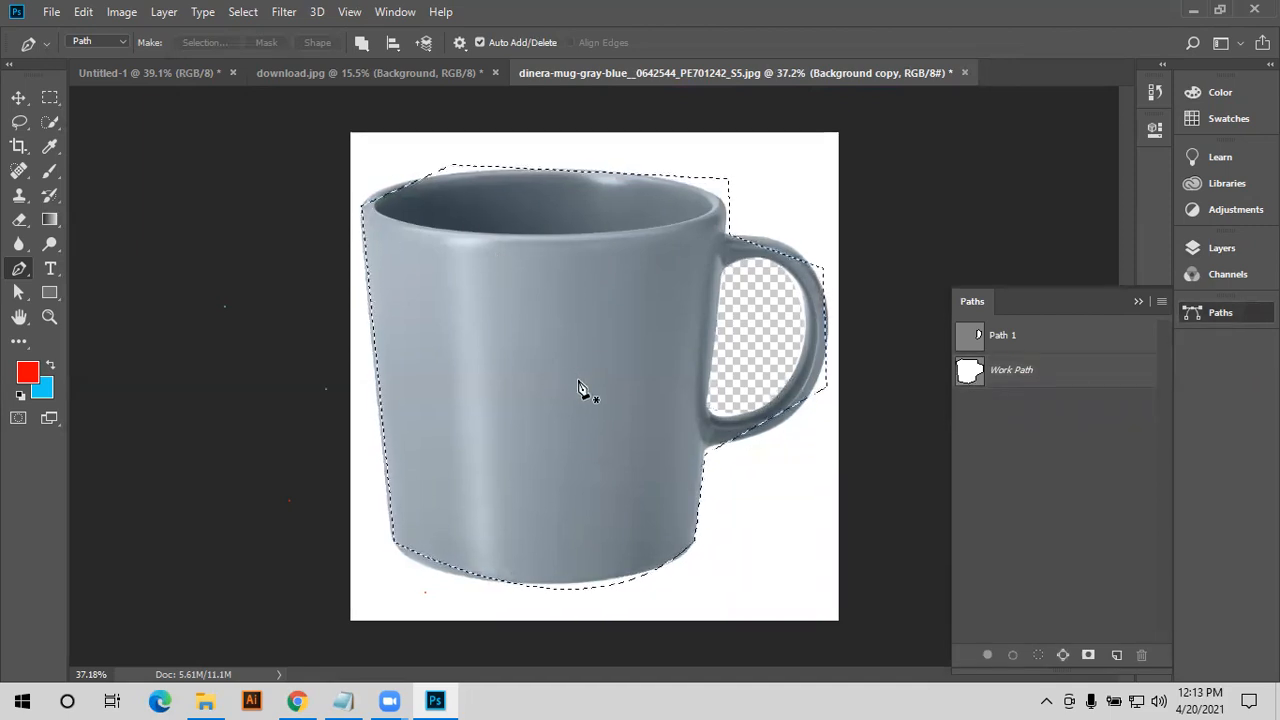
left_click(1230, 248)
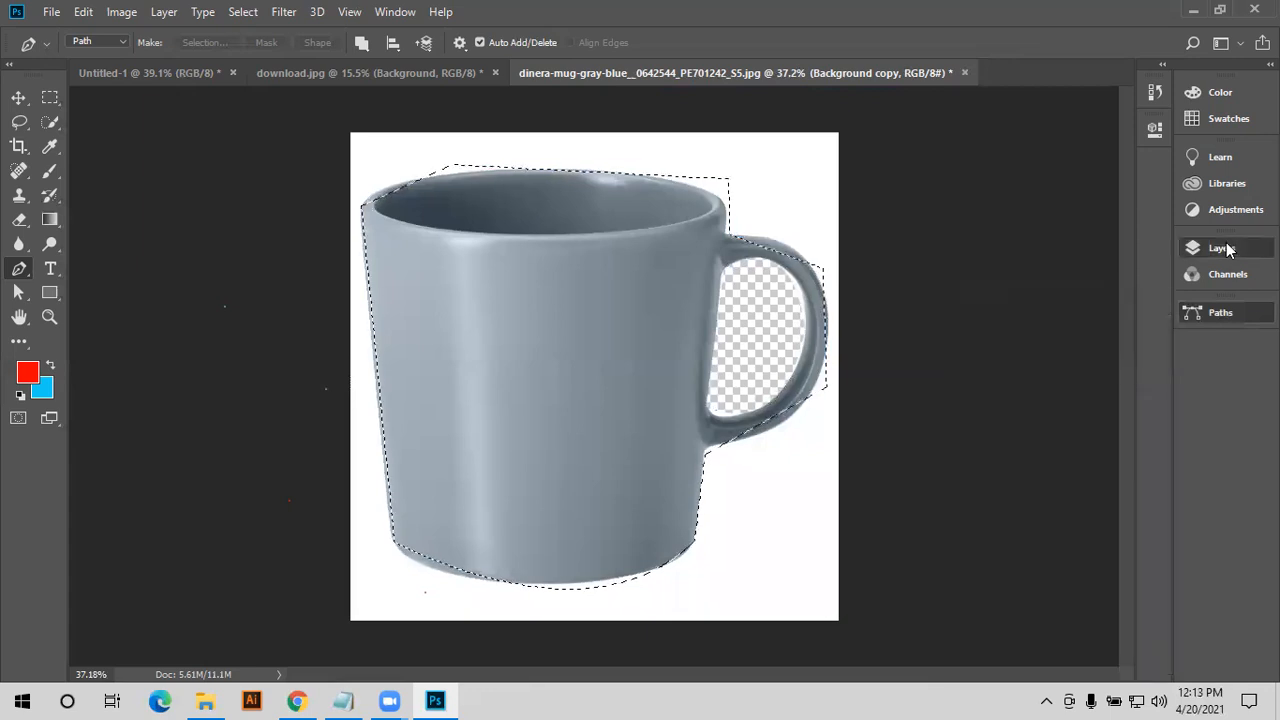
key("Delete")
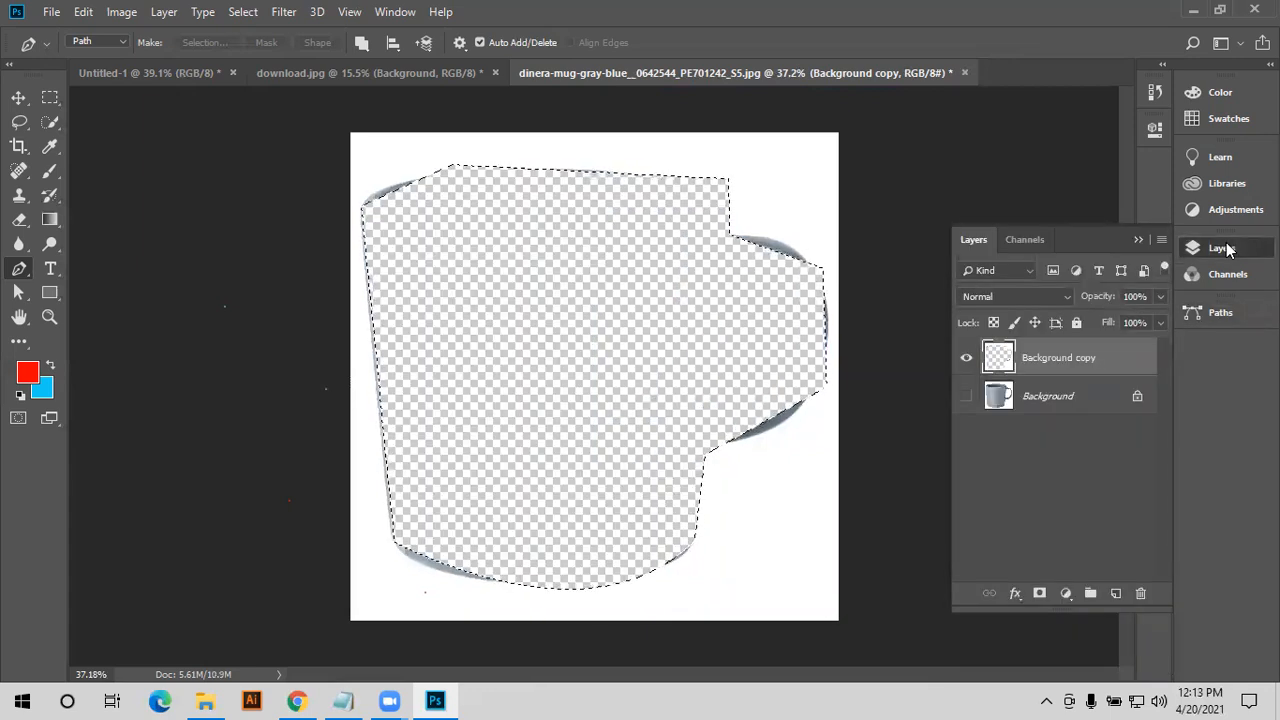
key("ctrl+z")
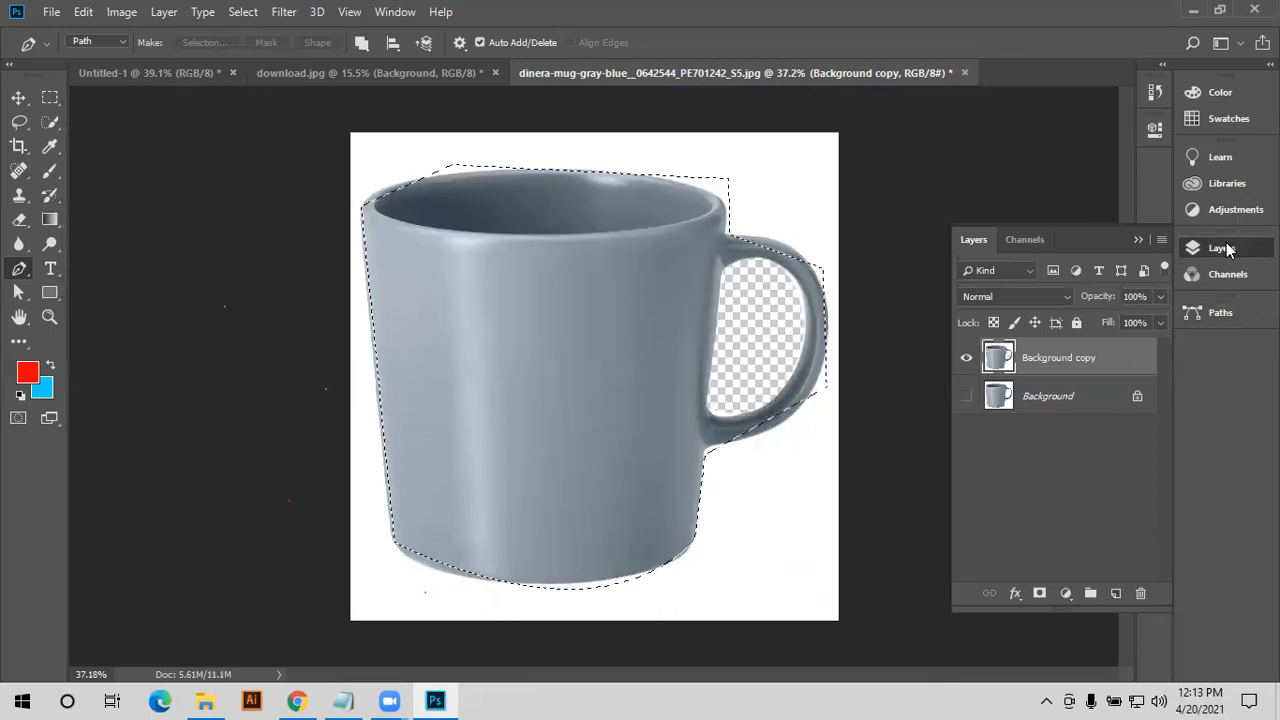
- Invert the mug outline selection, delete the white area outside it from Background copy, and deselect
key("ctrl+shift+i")
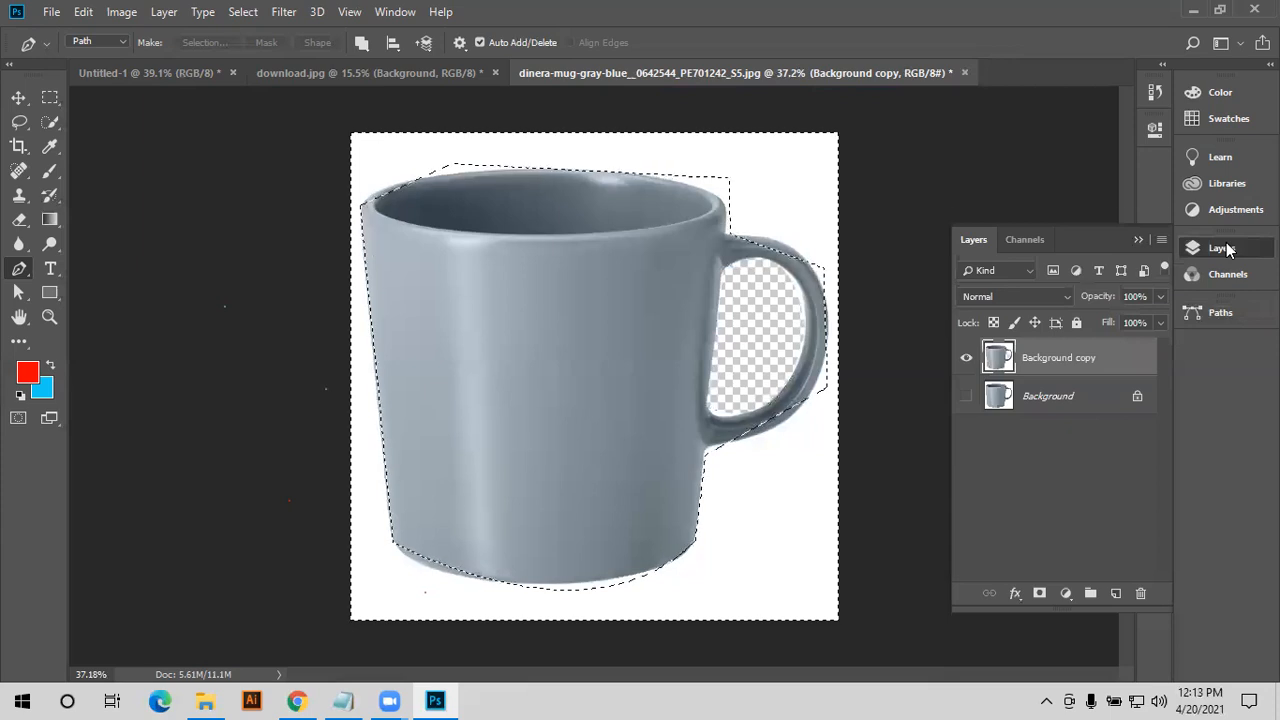
key("Delete")
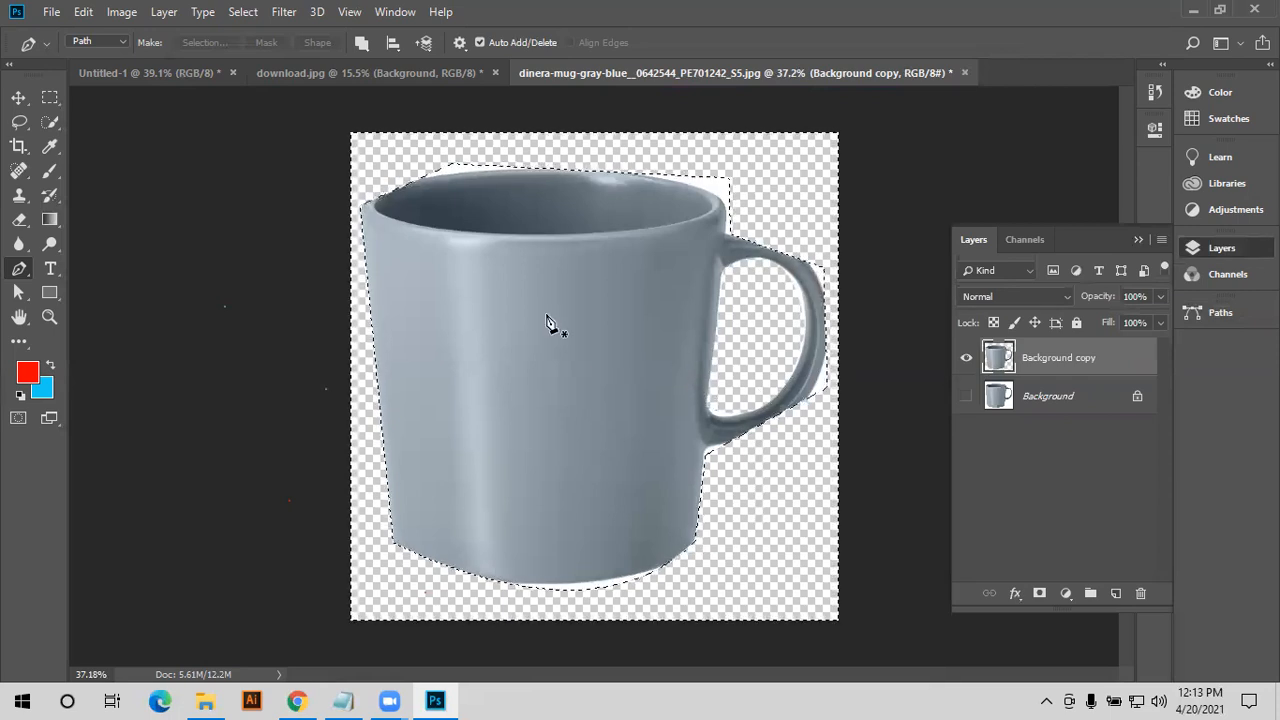
left_click(18, 98)
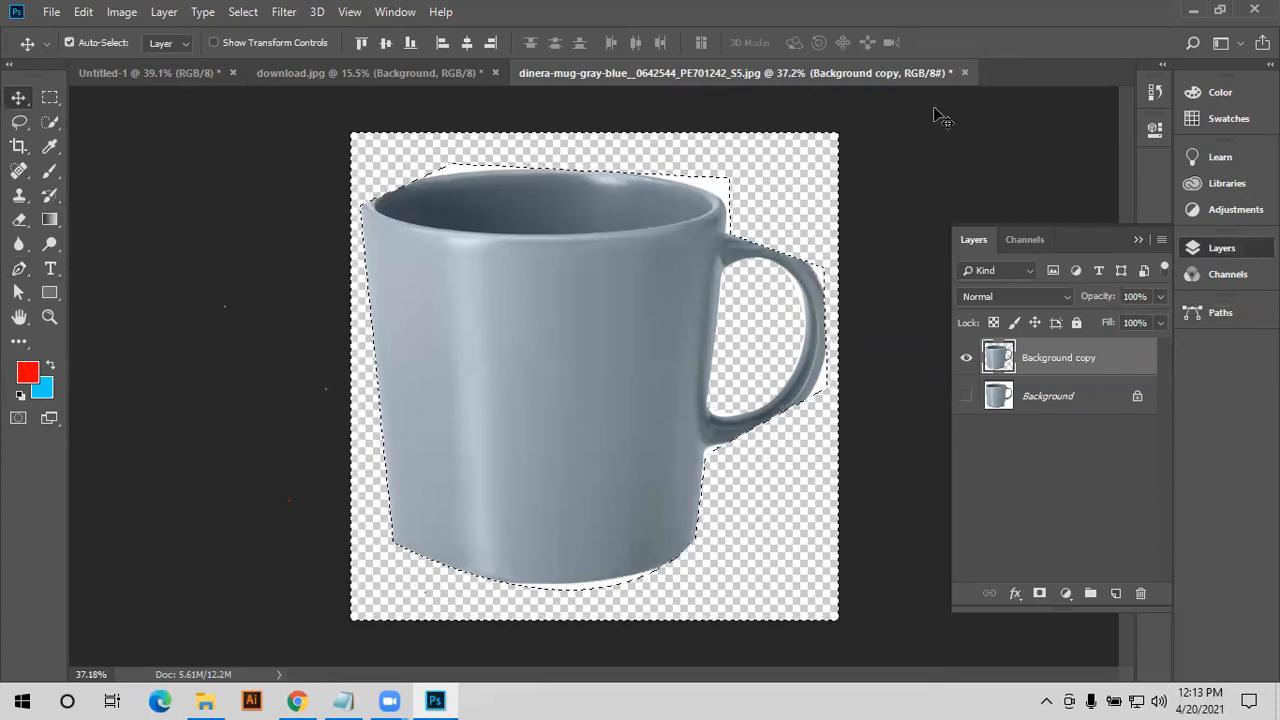
key("ctrl+d")
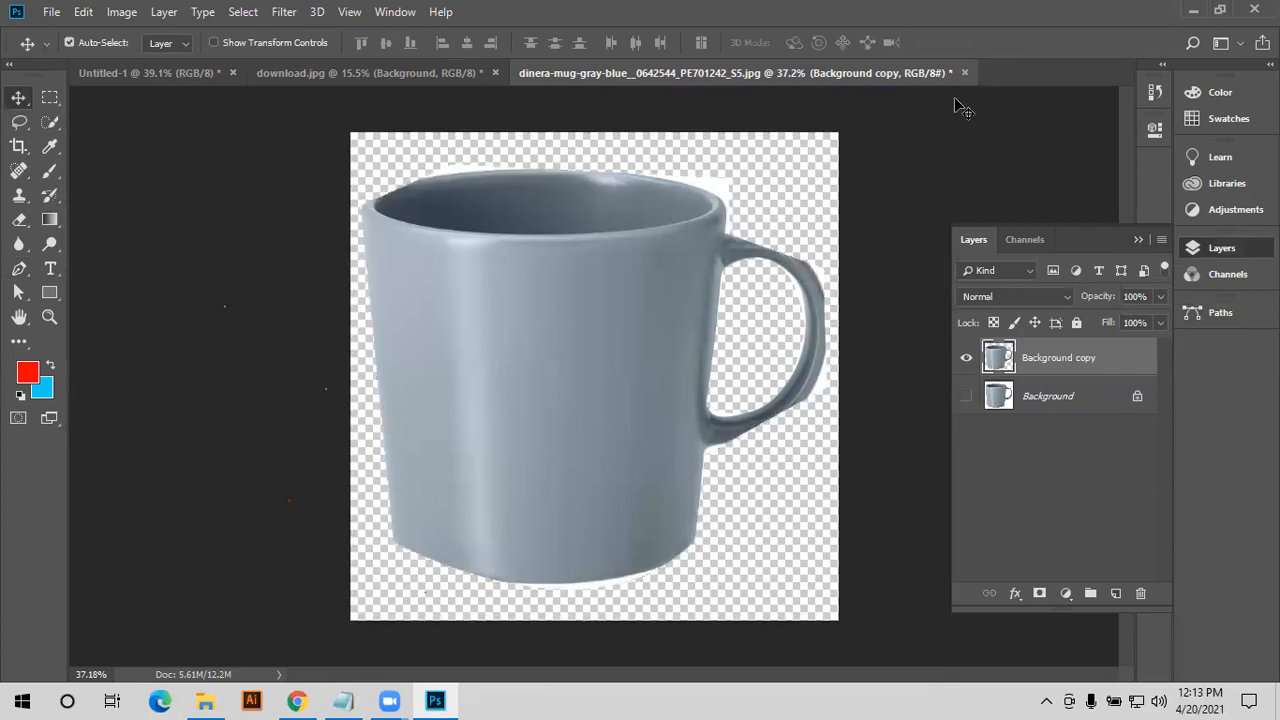
- Close the gray-blue mug document and download.jpg without saving their changes
left_click(965, 72)
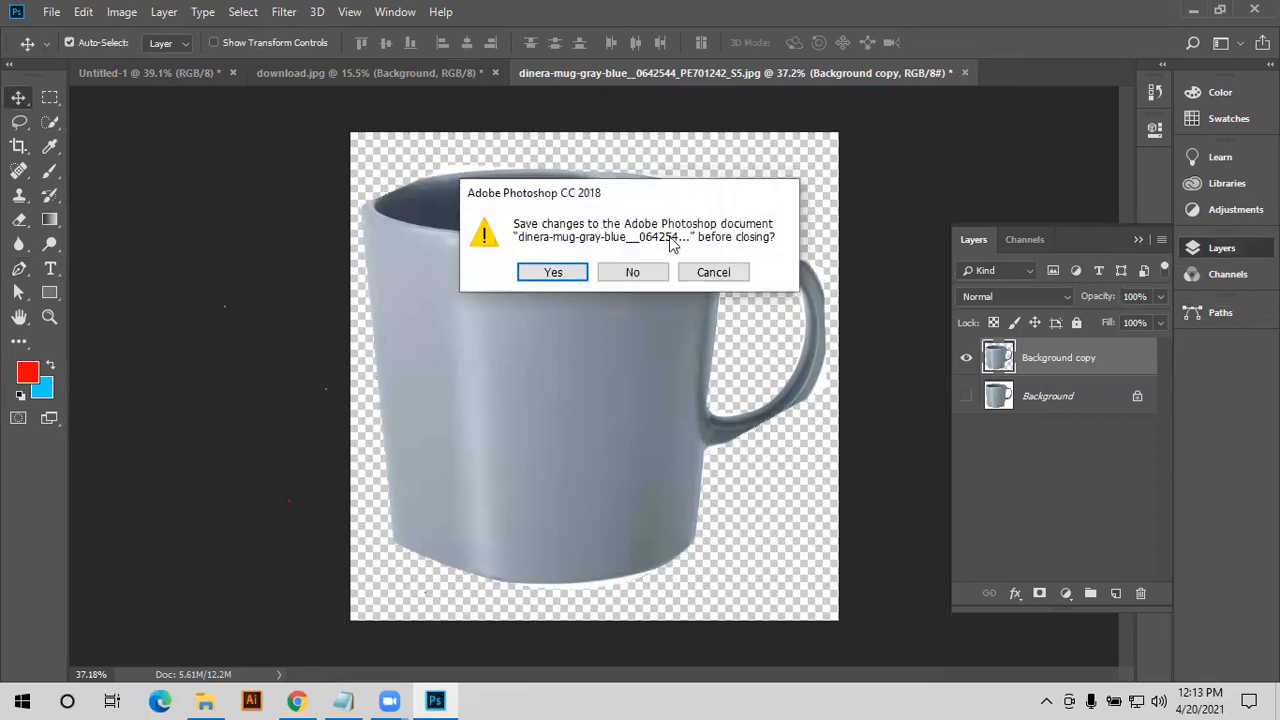
left_click(648, 277)
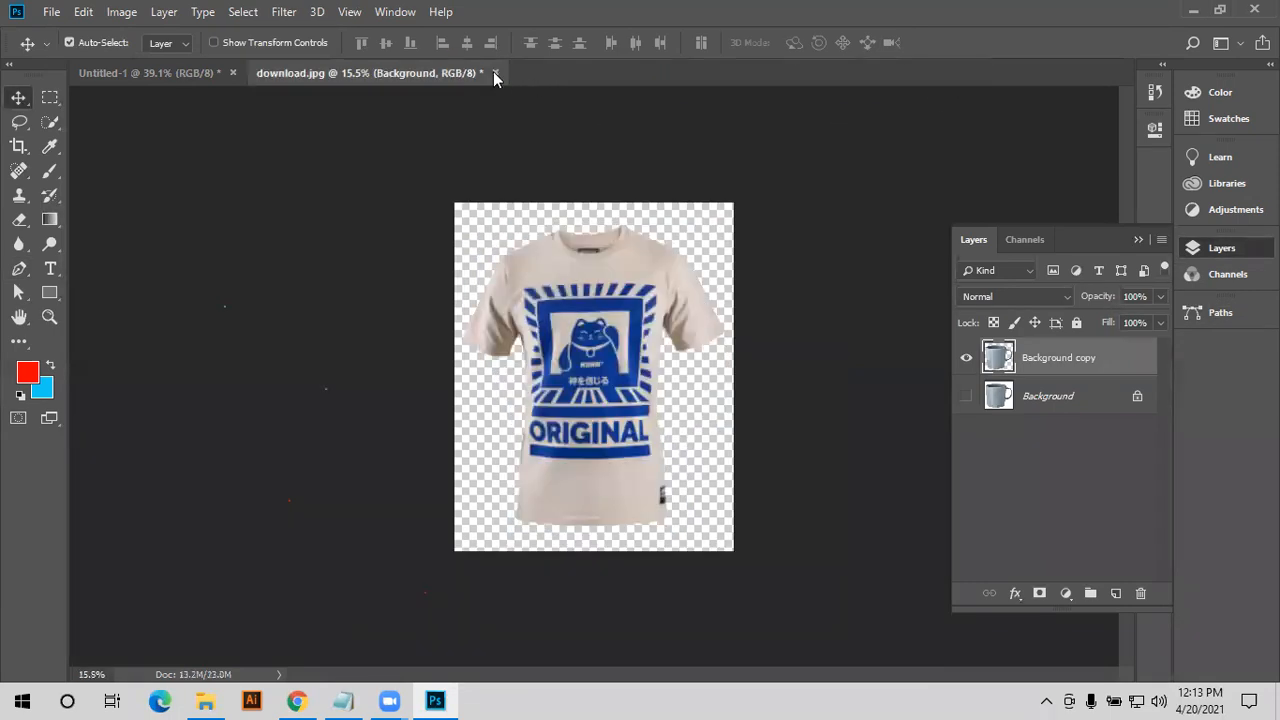
left_click(494, 72)
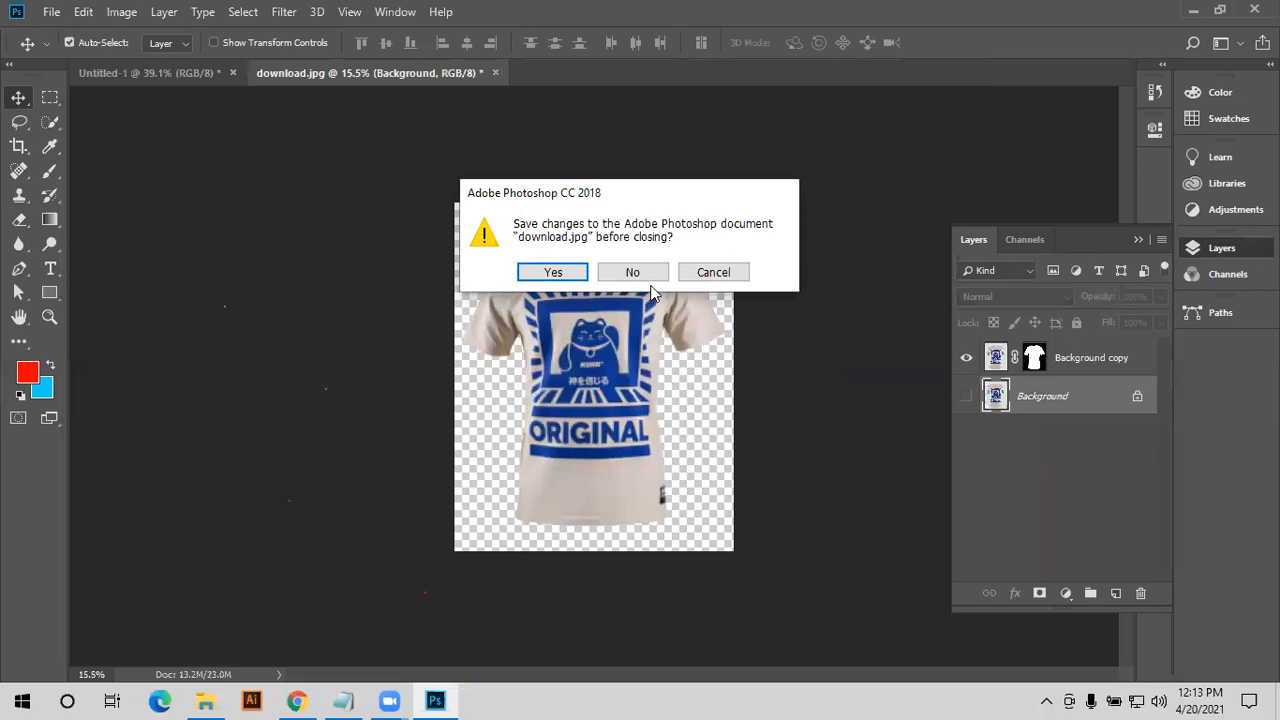
left_click(632, 272)
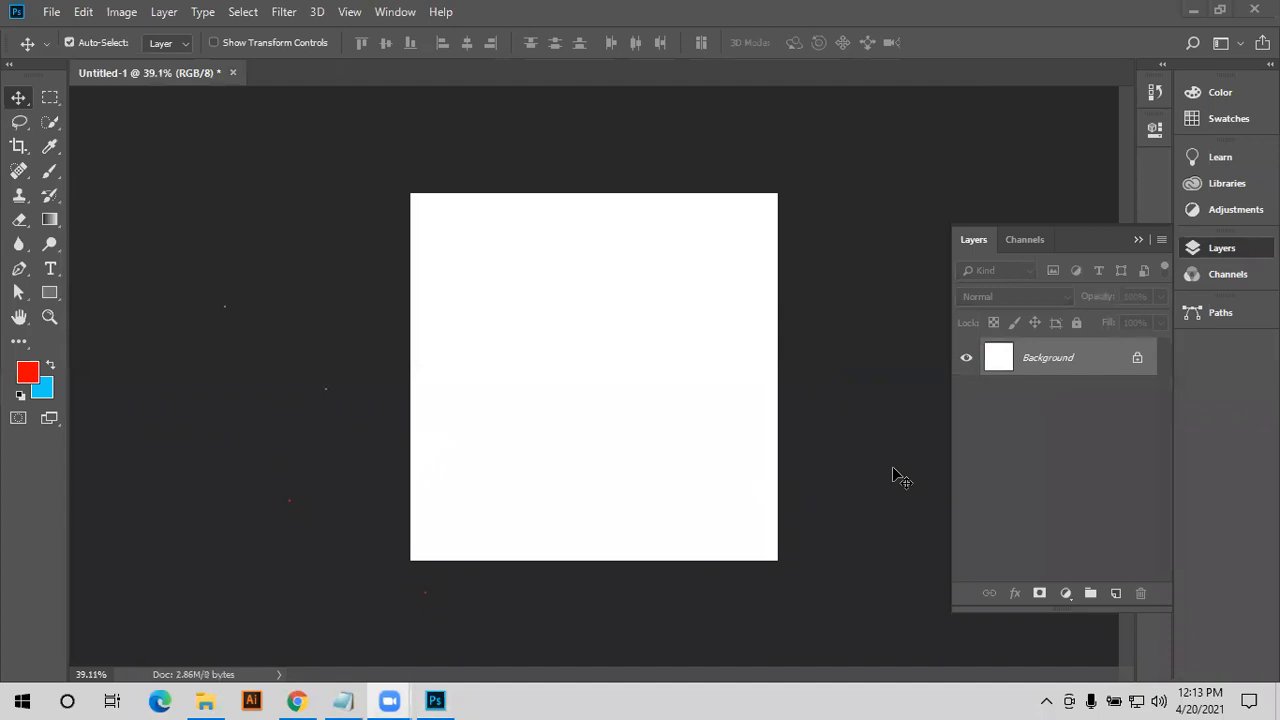
- Place the dinera-mug-gray-blue image as embedded in Untitled-1, accept its default placement, and rasterize its layer
left_click(50, 13)
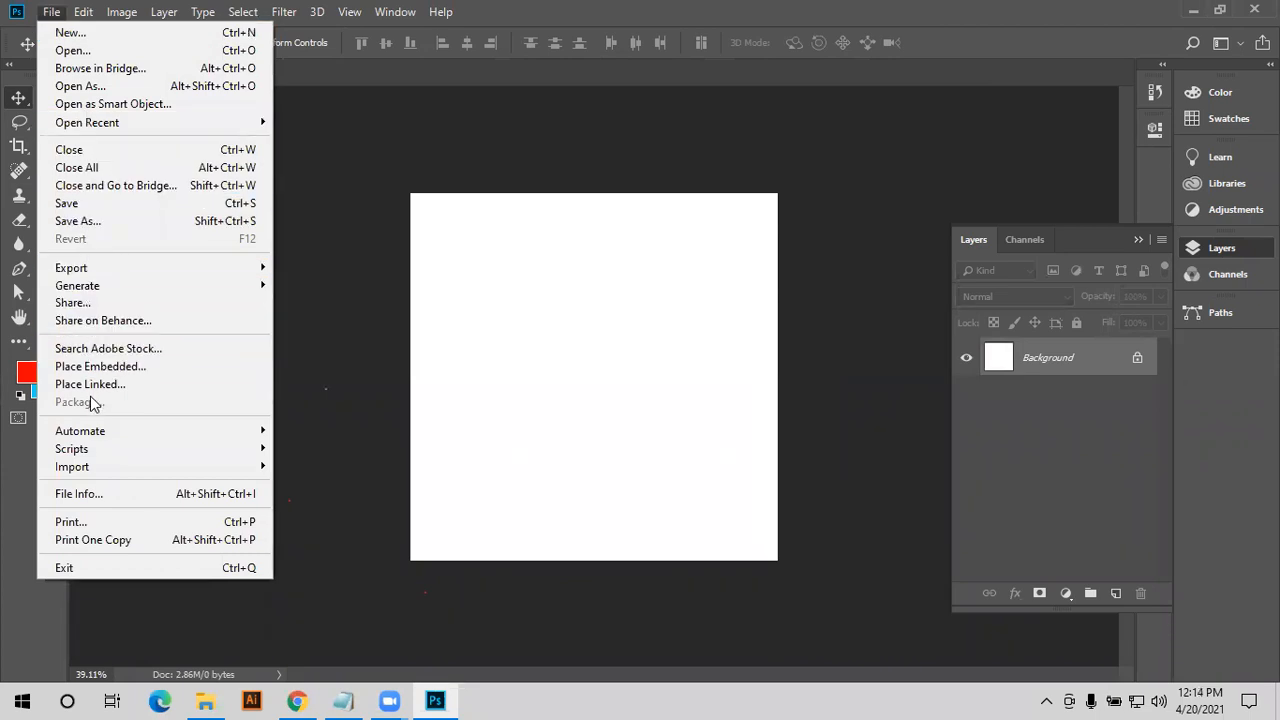
left_click(105, 368)
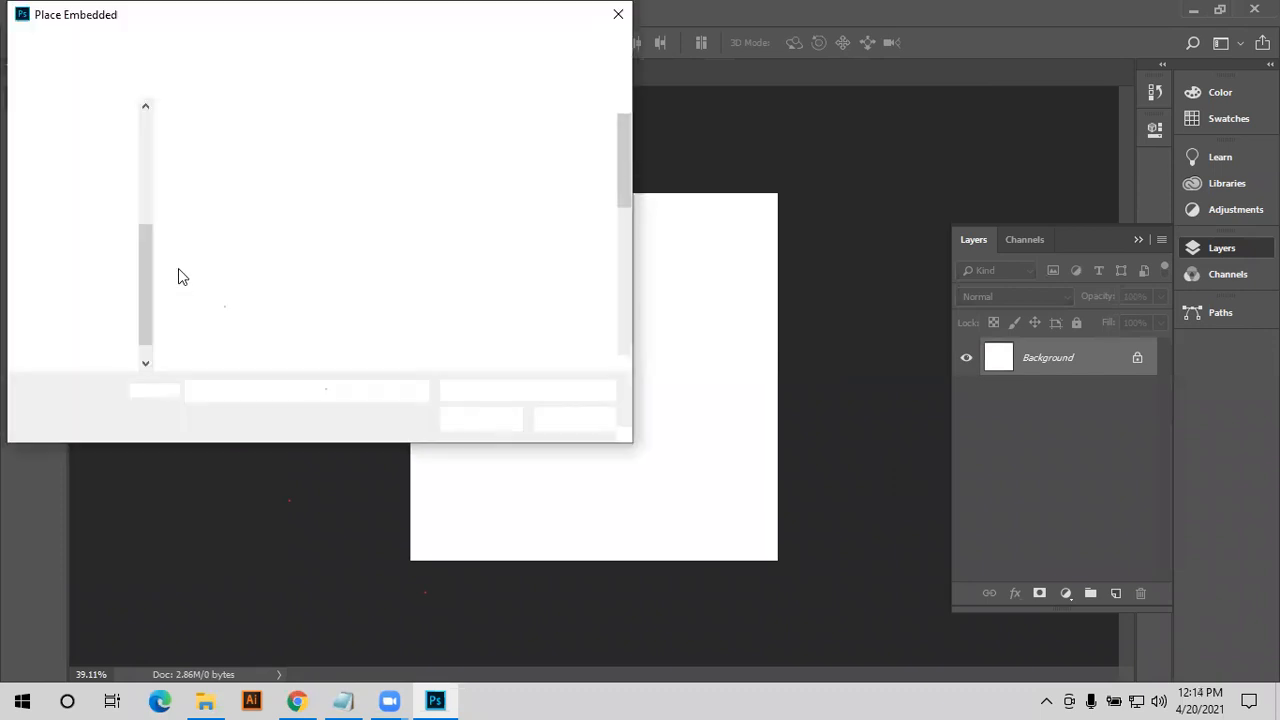
scroll(495, 240, "down", 3)
left_click(330, 185)
left_click(489, 418)
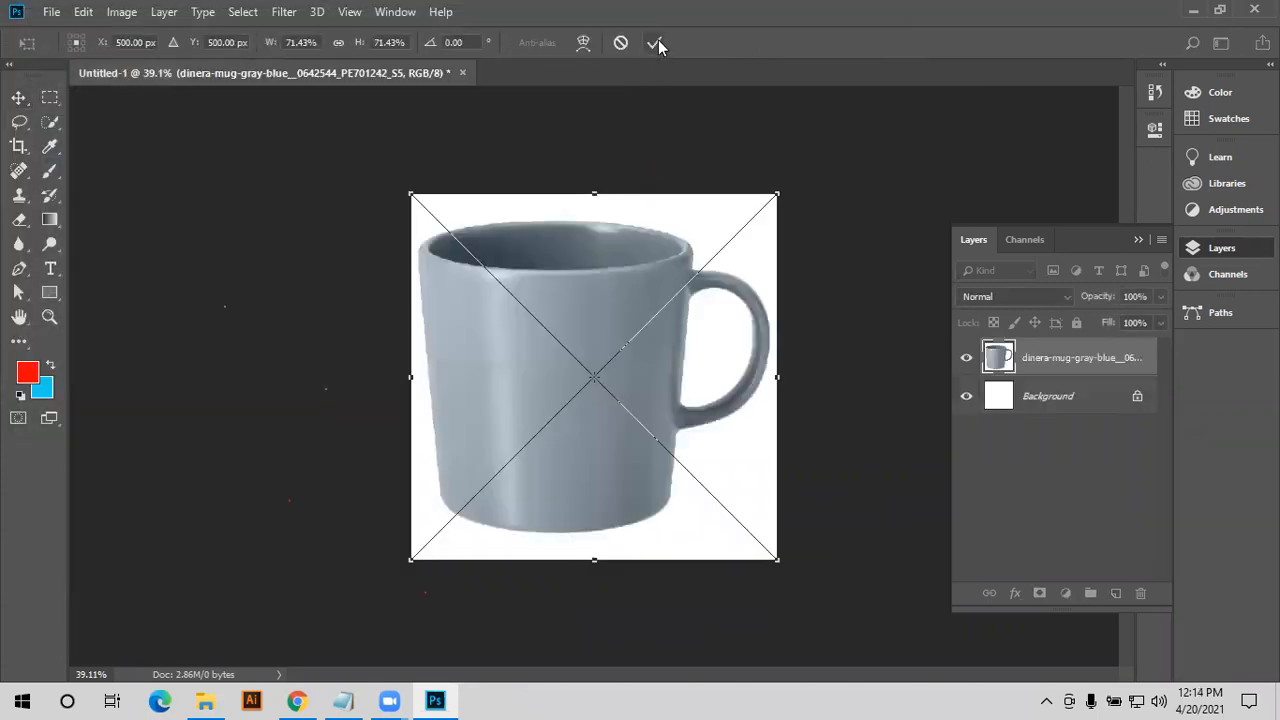
left_click(654, 42)
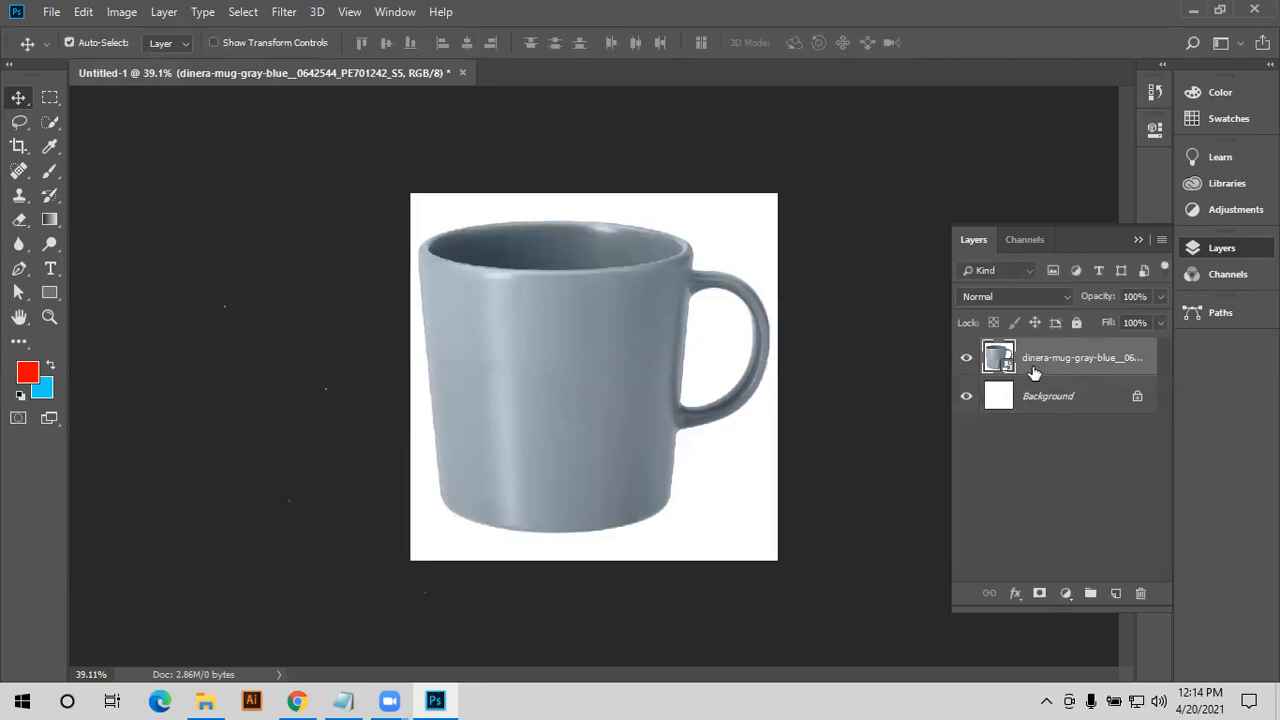
right_click(995, 362)
left_click(853, 315)
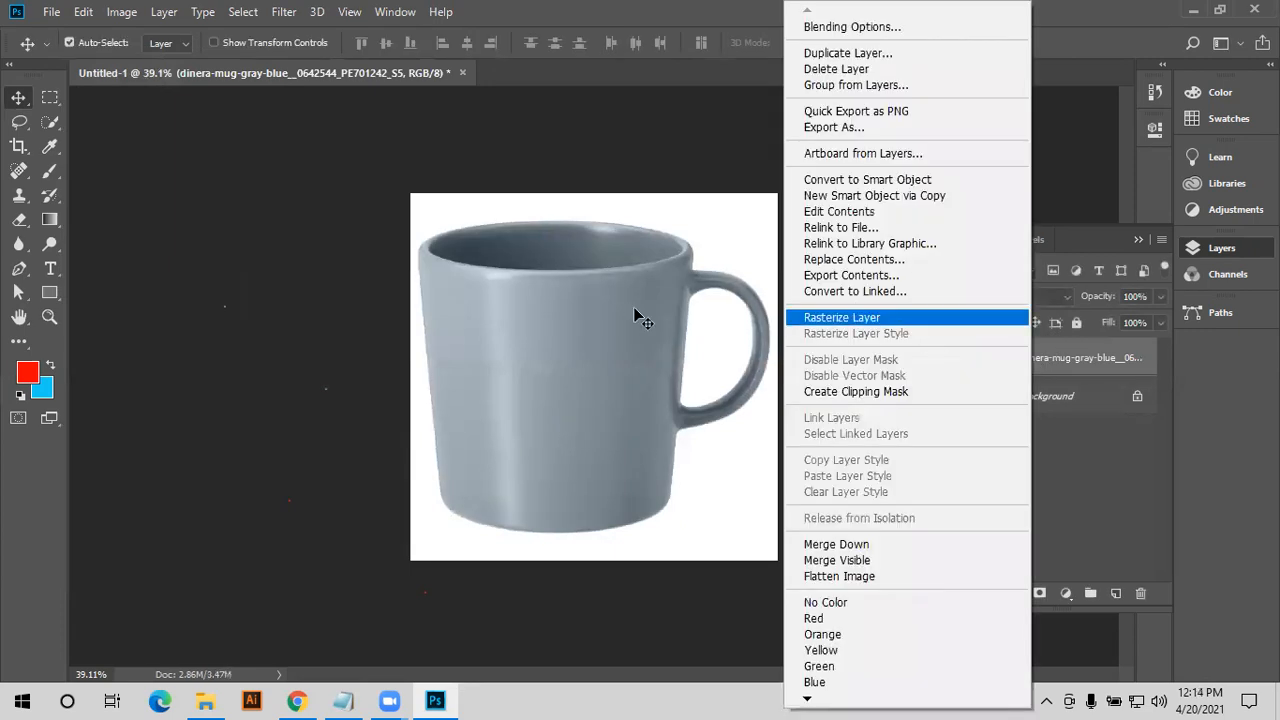
- Trace a closed Pen path around the mug's outer outline, including the outer edge of the handle
left_click(19, 268)
left_click(380, 227)
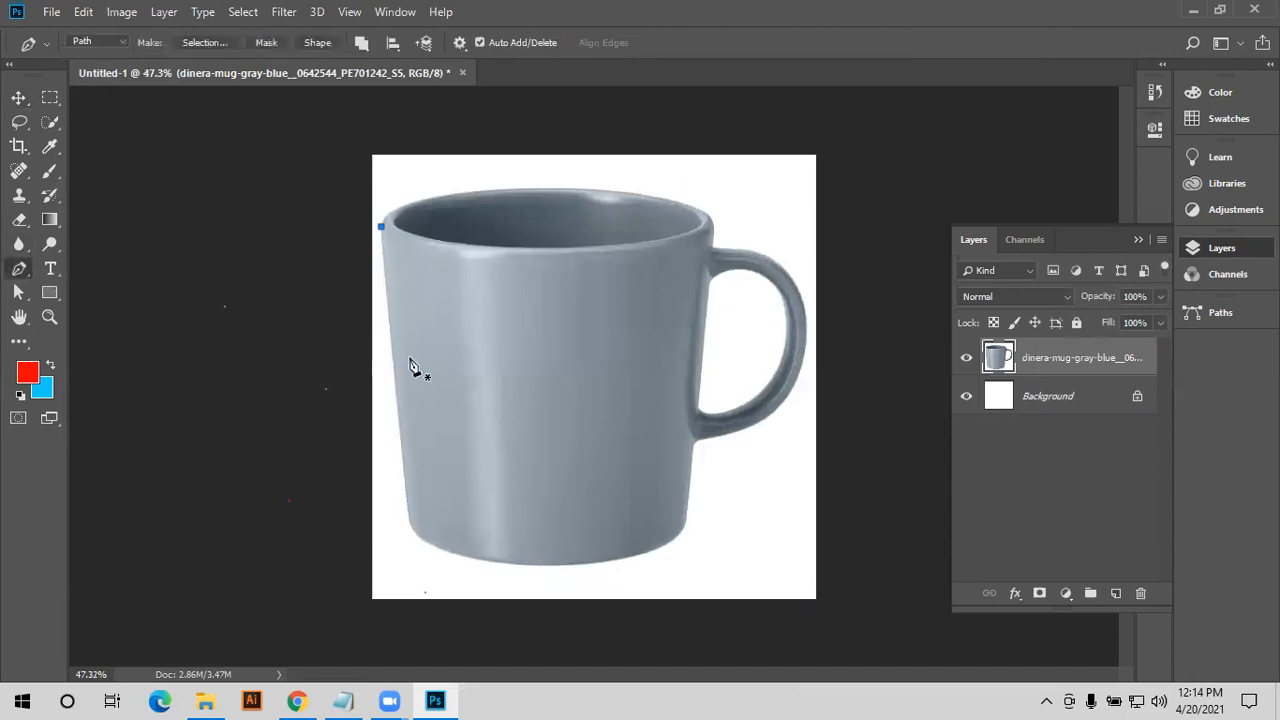
left_click(407, 516)
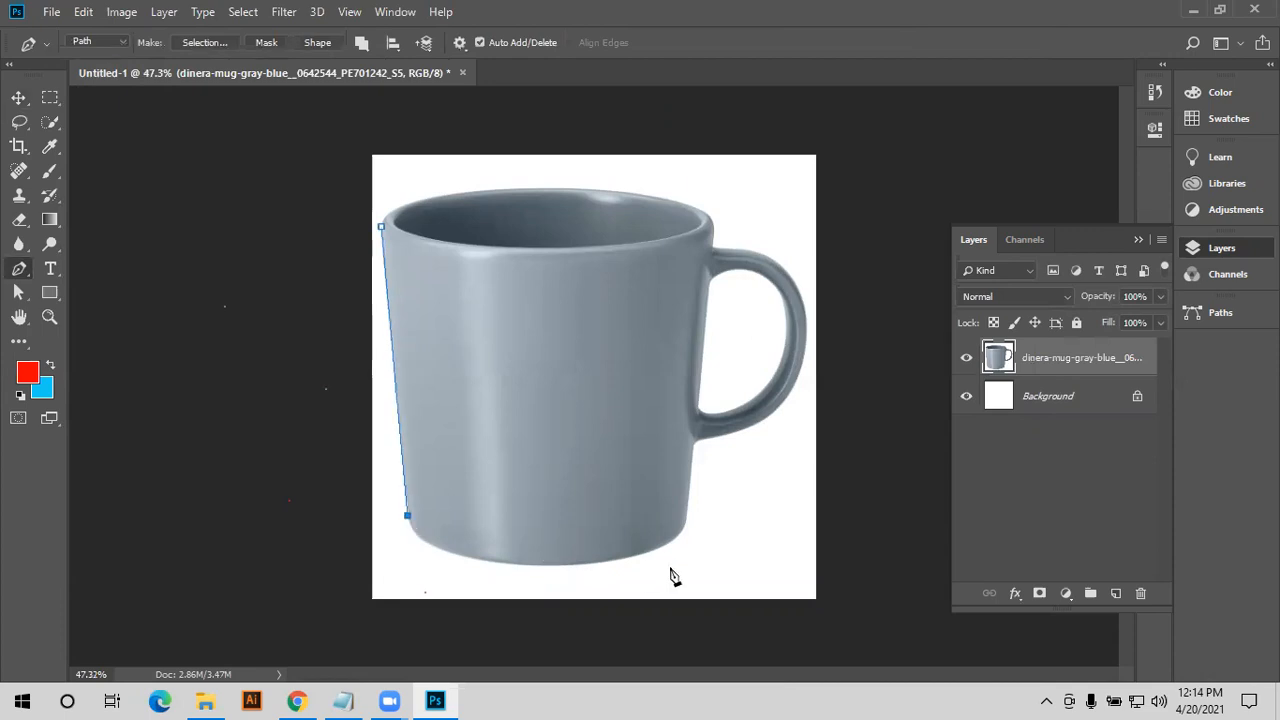
left_click_drag(665, 540, 900, 487)
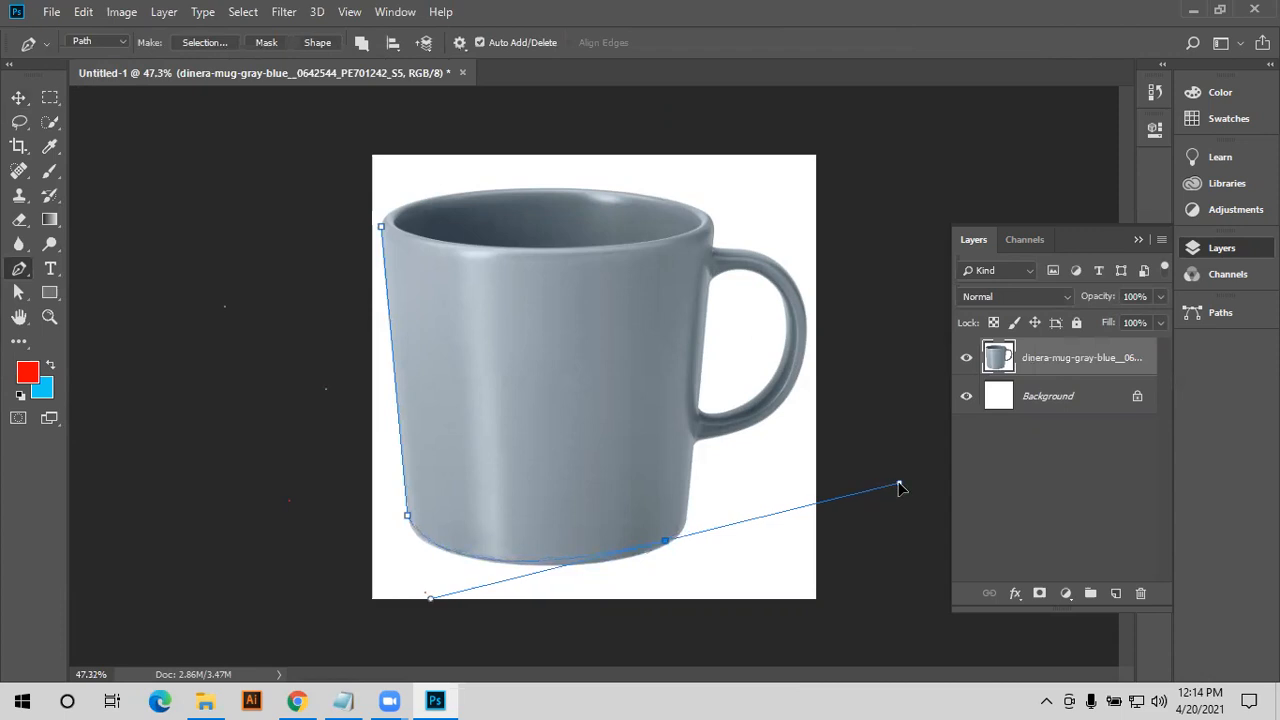
left_click(665, 541, "alt")
left_click(693, 442)
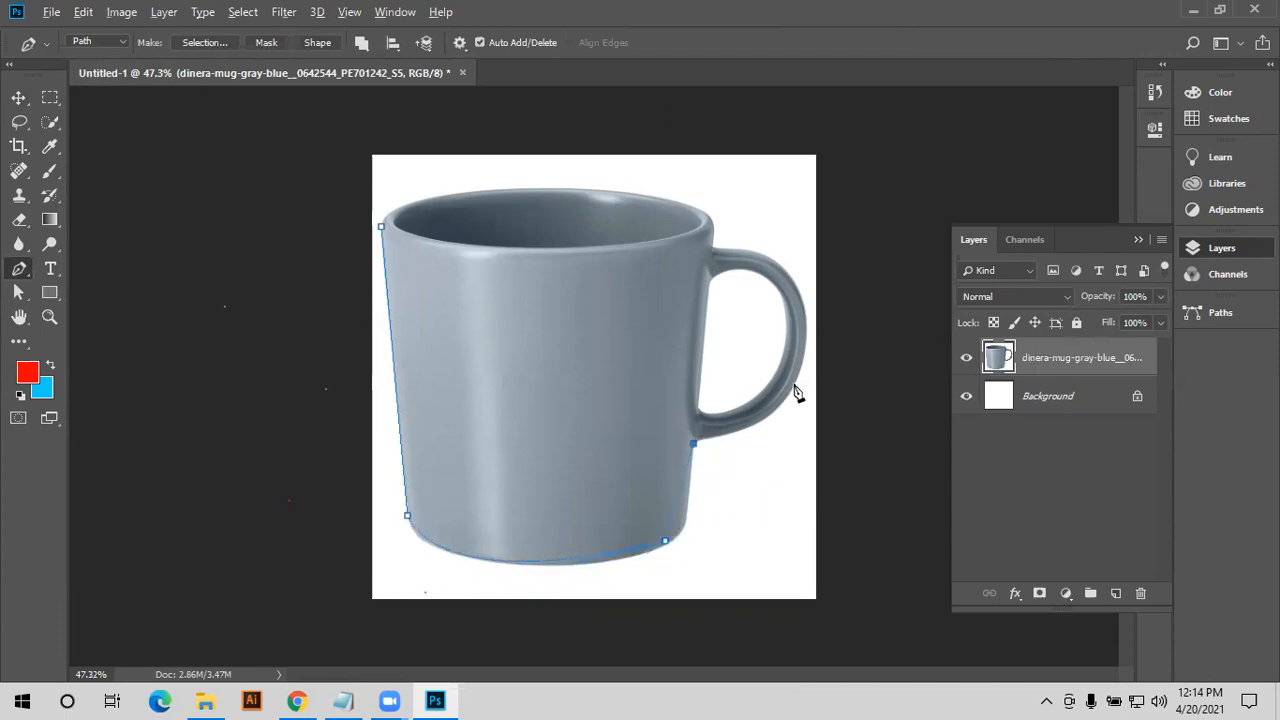
left_click_drag(804, 377, 804, 327)
left_click(793, 271)
left_click(717, 214)
left_click_drag(644, 194, 576, 192)
left_click(381, 227)
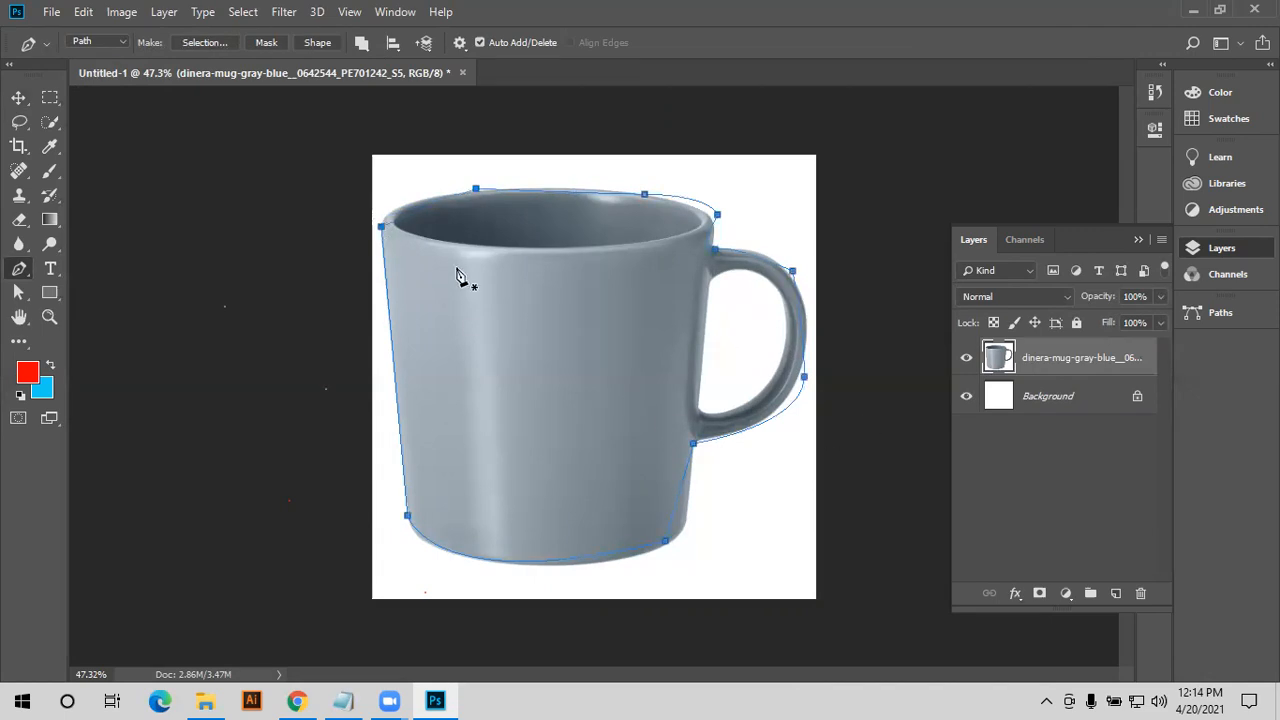
- Set the path operation to Subtract Front Shape and trace a closed Pen path around the handle opening
left_click(363, 44)
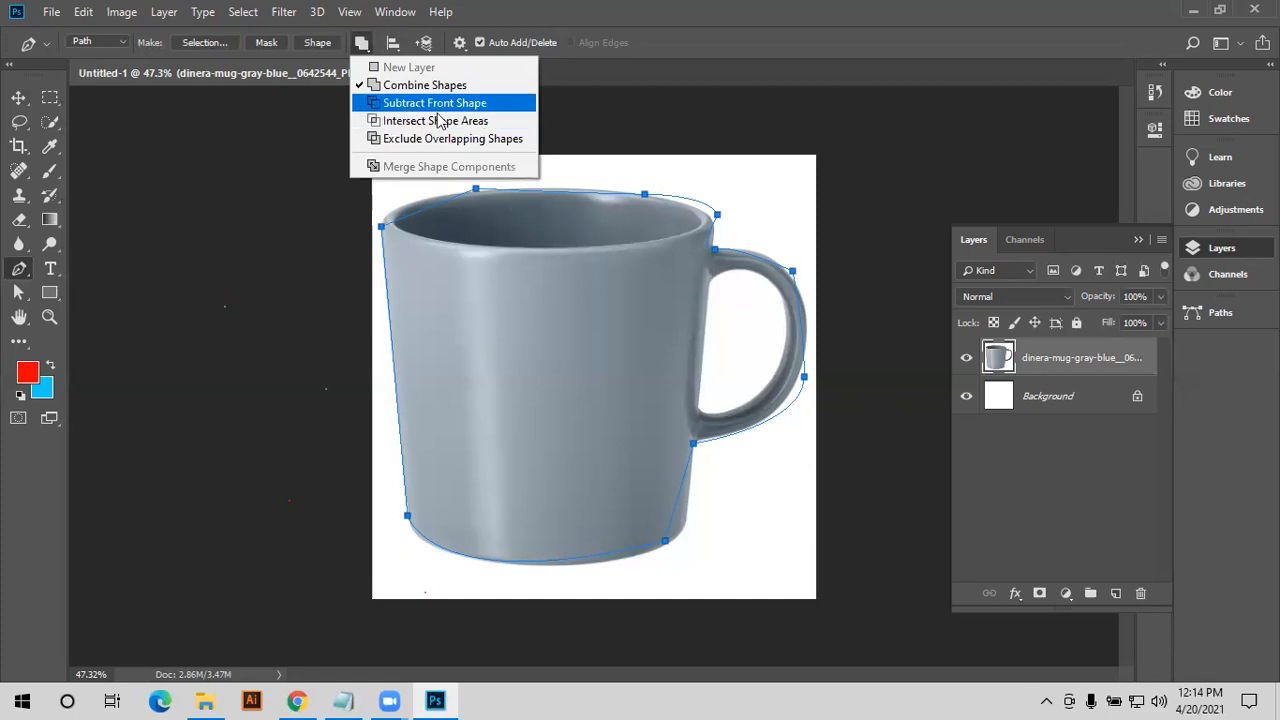
left_click(410, 104)
left_click(713, 285)
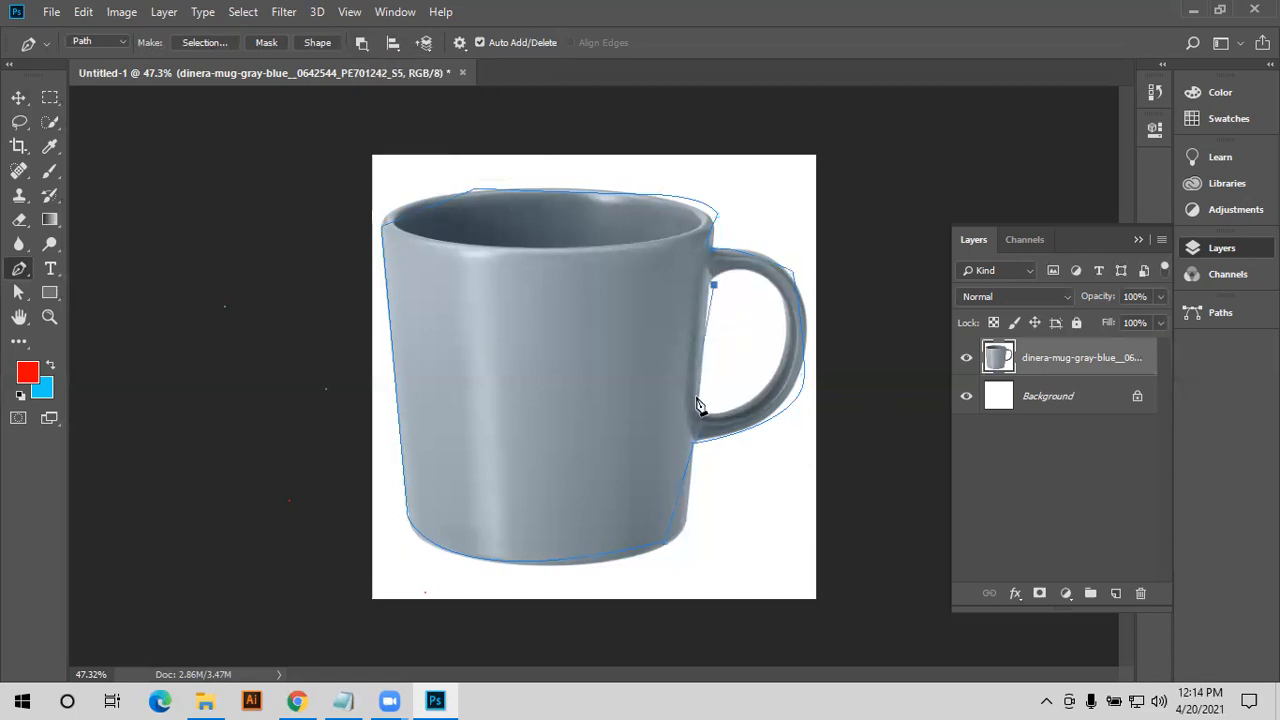
left_click(698, 403)
left_click_drag(783, 344, 783, 270)
left_click(714, 286)
- Convert the mug path to a selection, invert it, load the selection again from Work Path, and deselect
key("ctrl+Return")
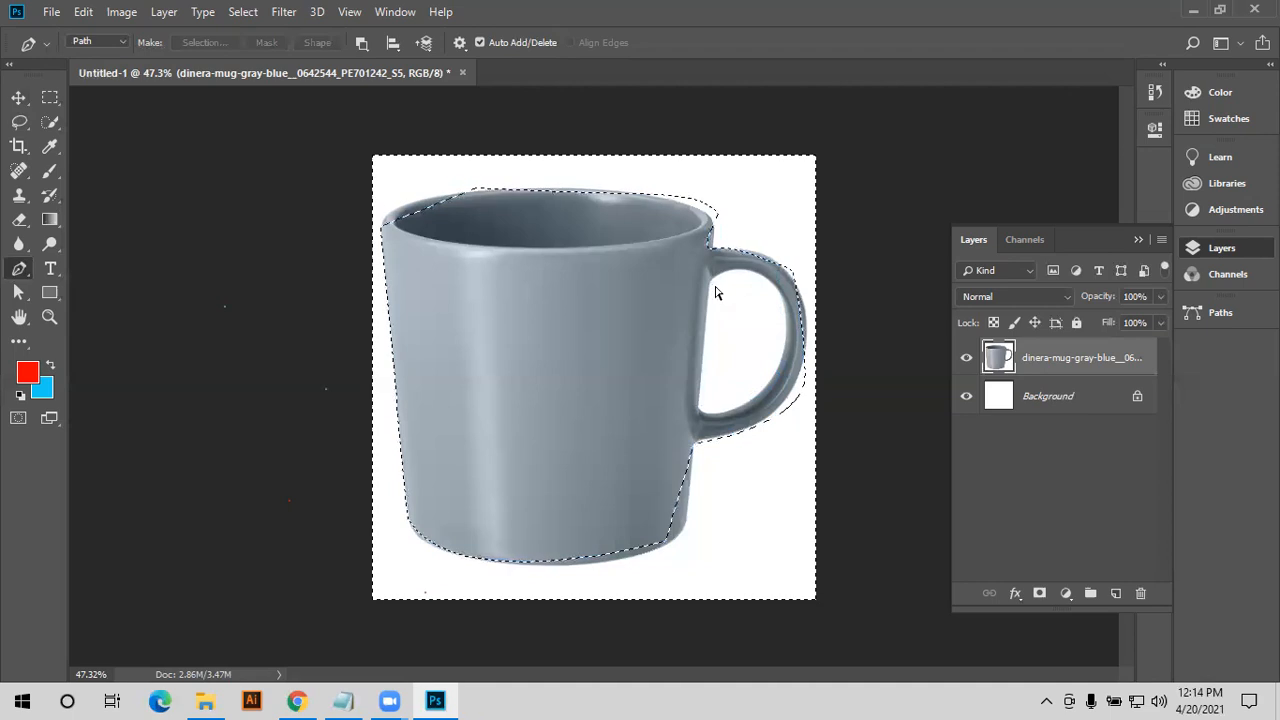
key("ctrl+shift+i")
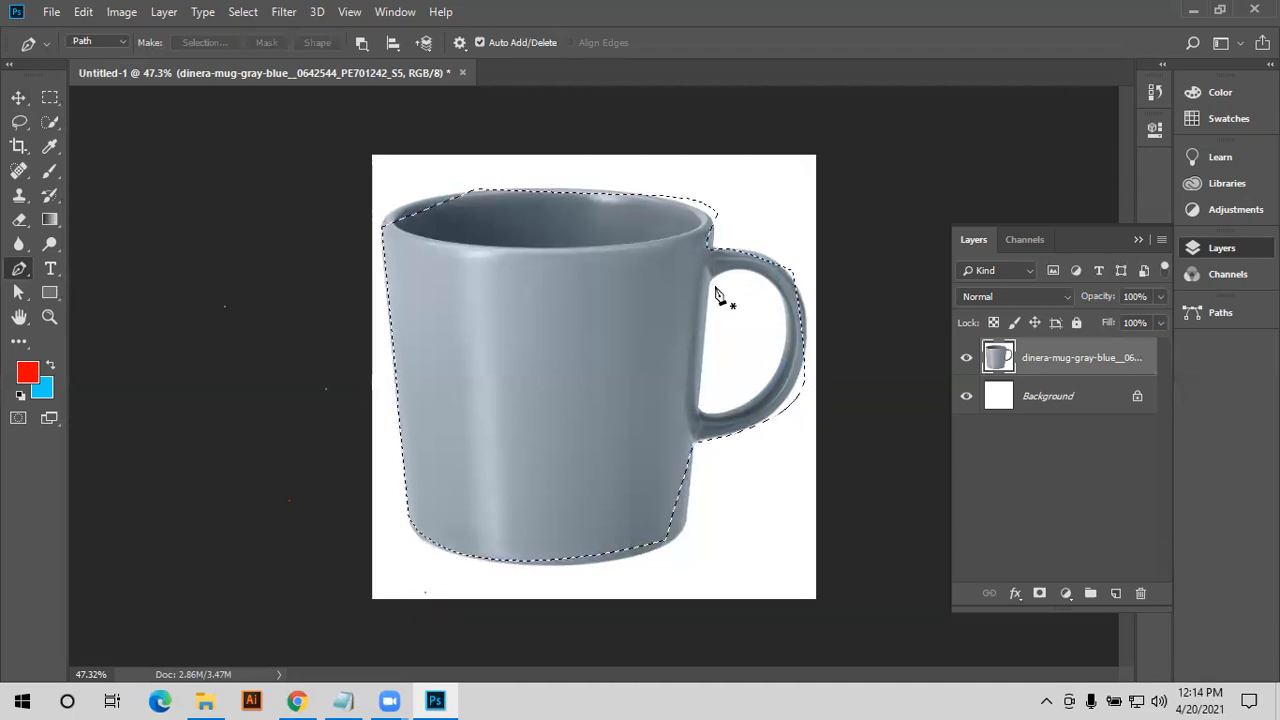
left_click(1226, 317)
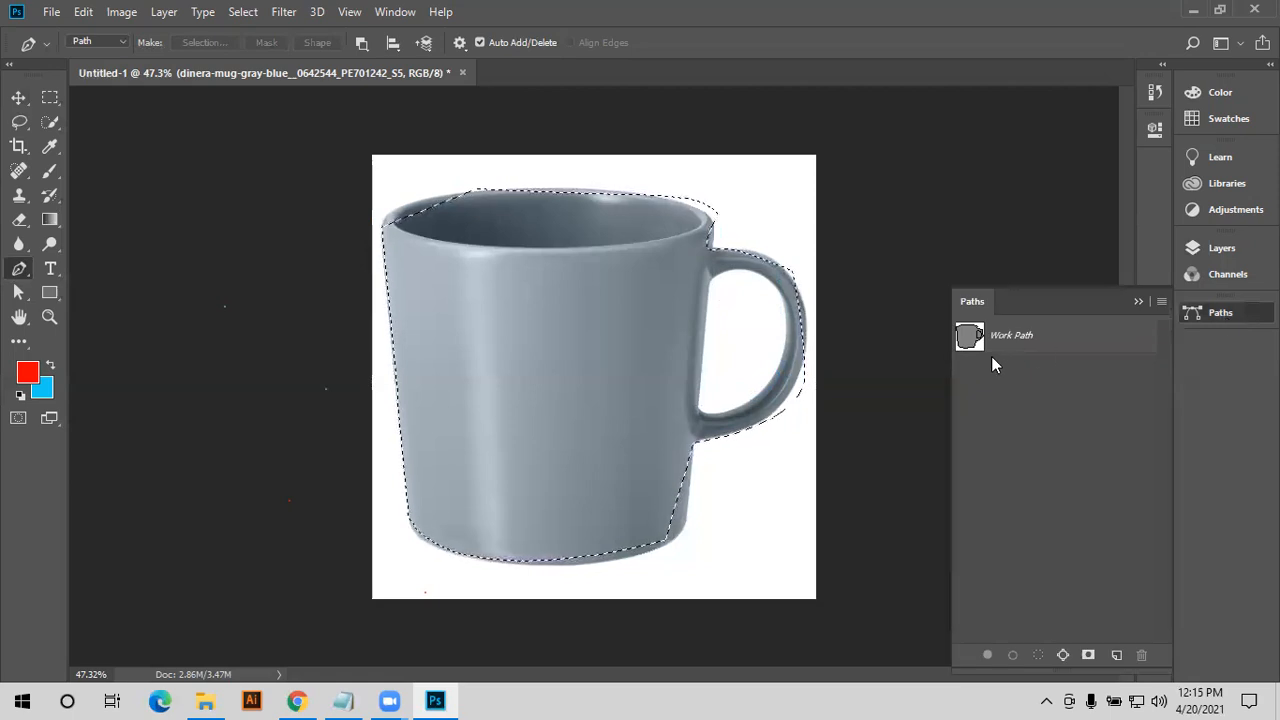
left_click(969, 340, "ctrl")
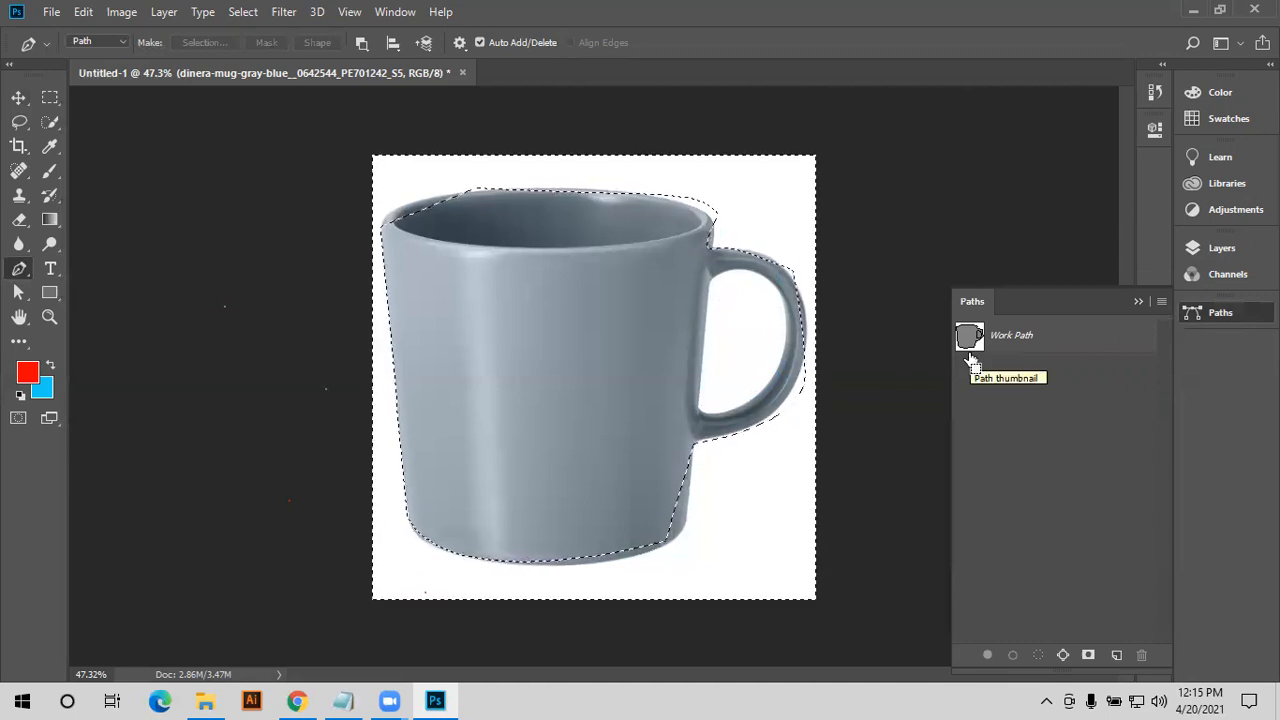
key("ctrl+d")
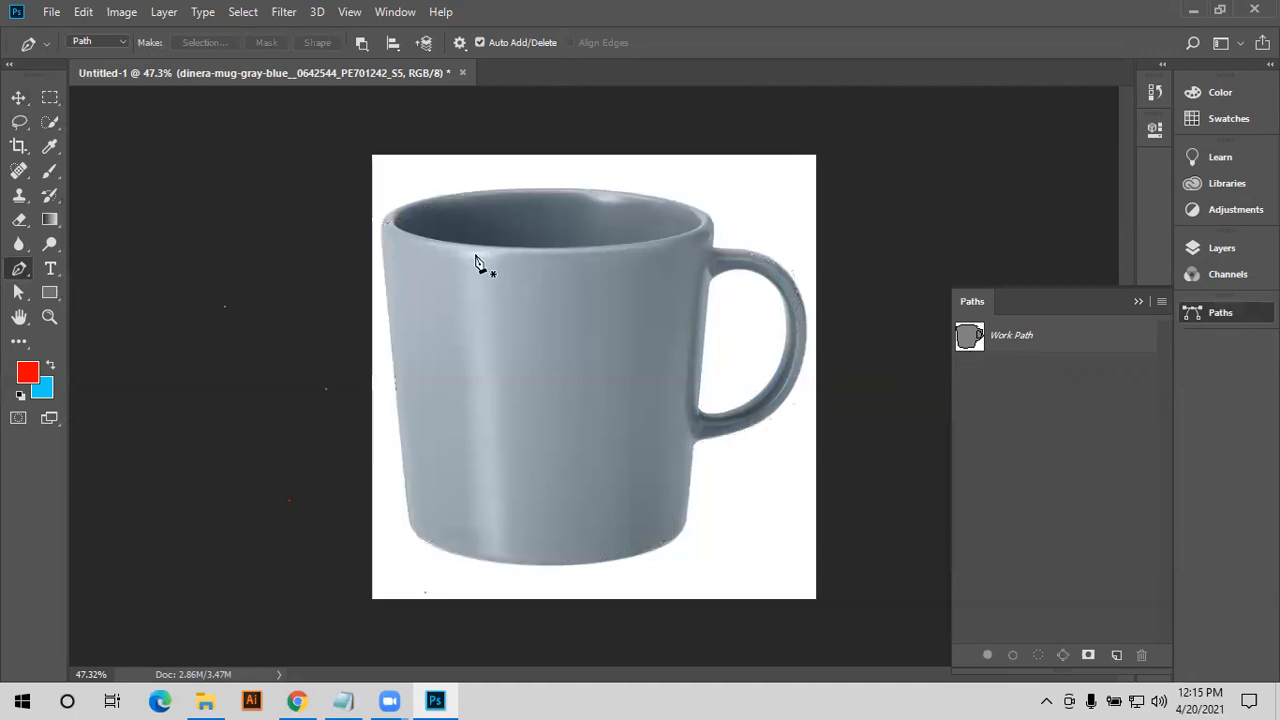
- Delete the placed mug layer so that only the white Background layer is left
left_click(1136, 301)
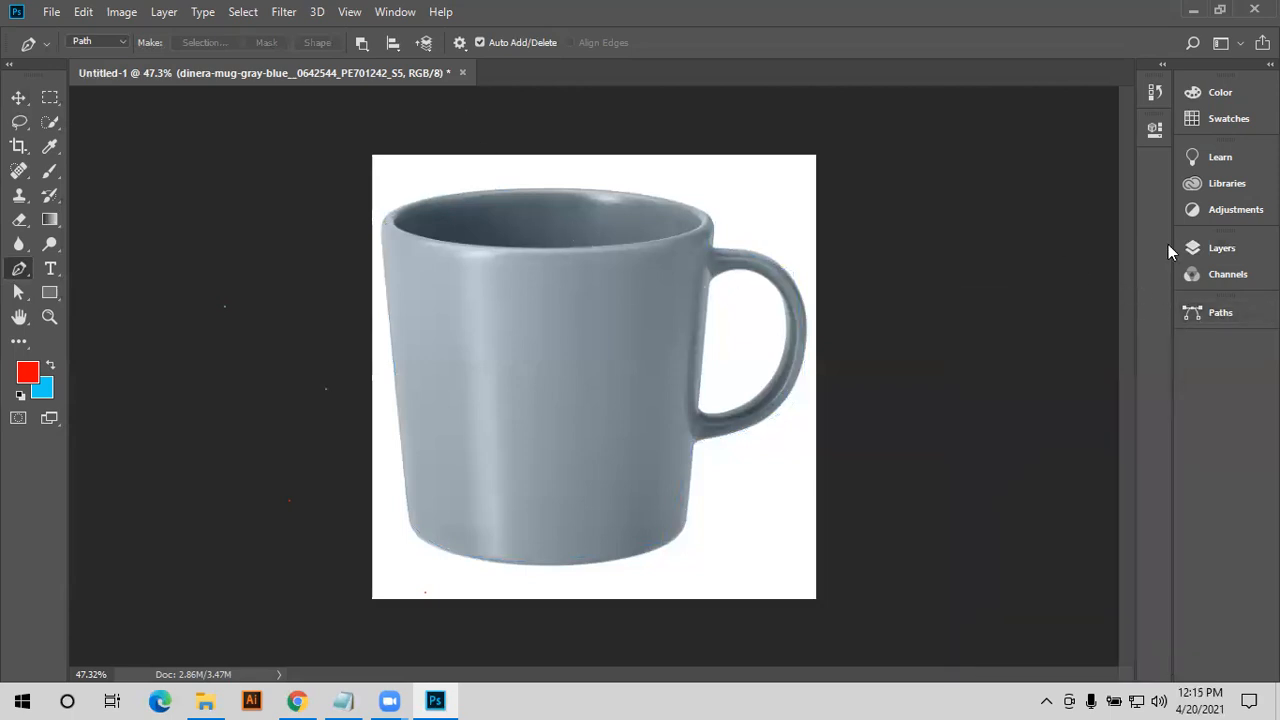
left_click(1205, 250)
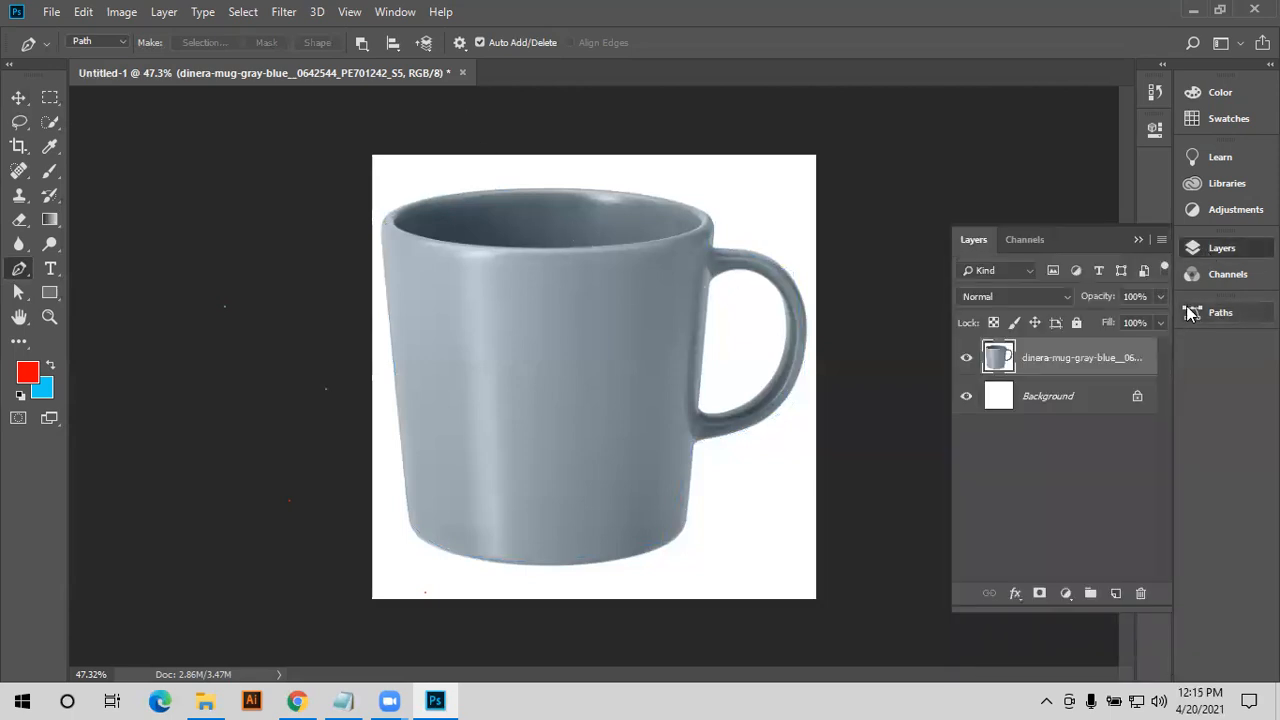
key("Delete")
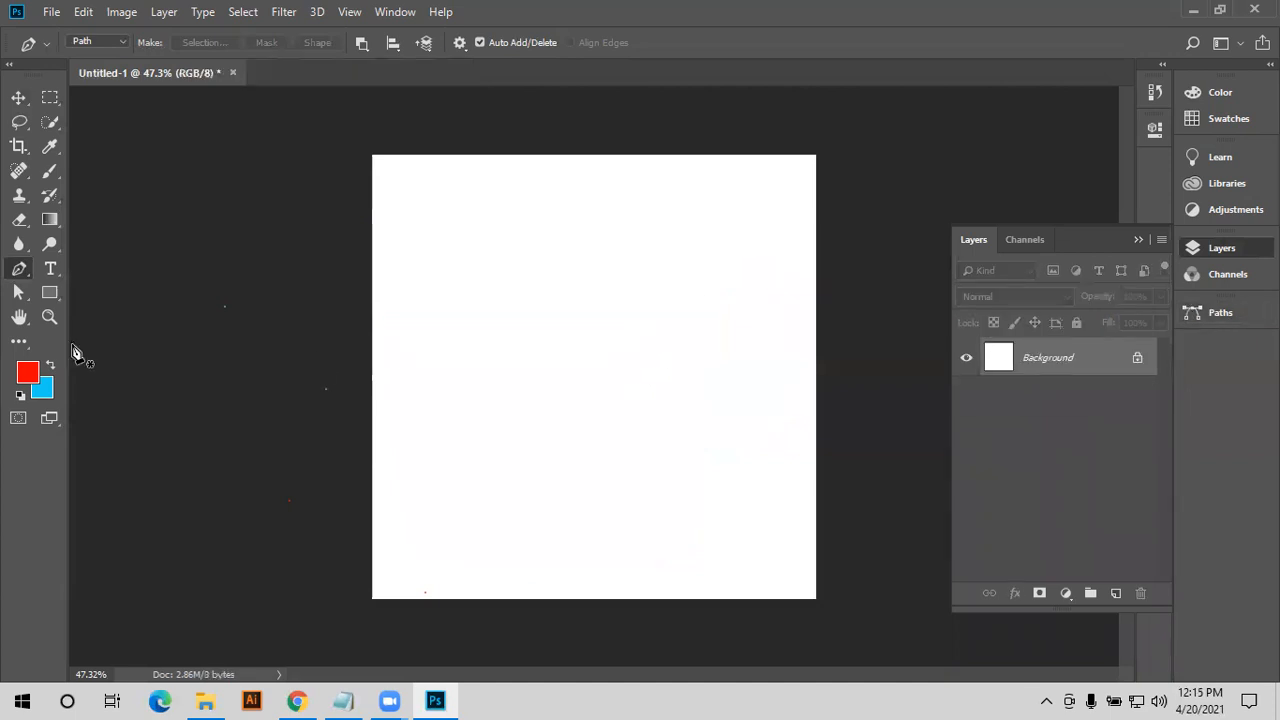
- Draw two black freeform shapes with the Freeform Pen in Shape mode, about 1000 × 367 px along the canvas bottom and 673 × 492 px above
right_click(19, 268)
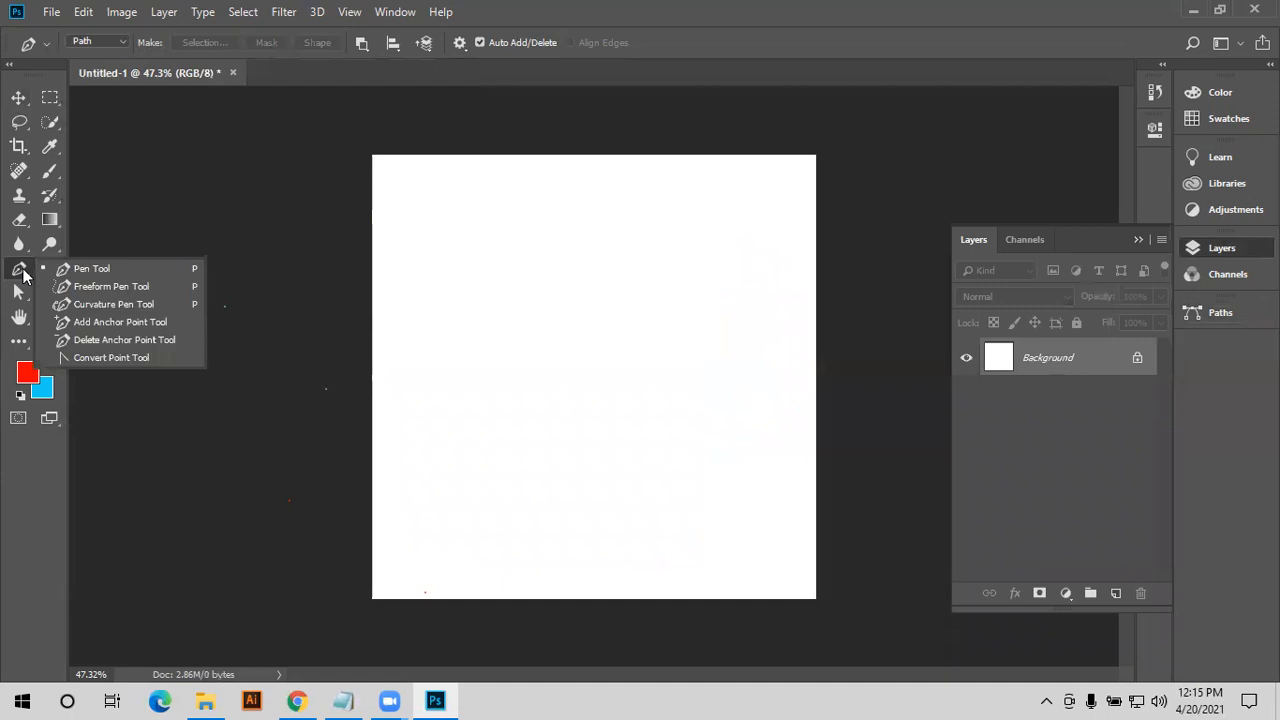
left_click(79, 285)
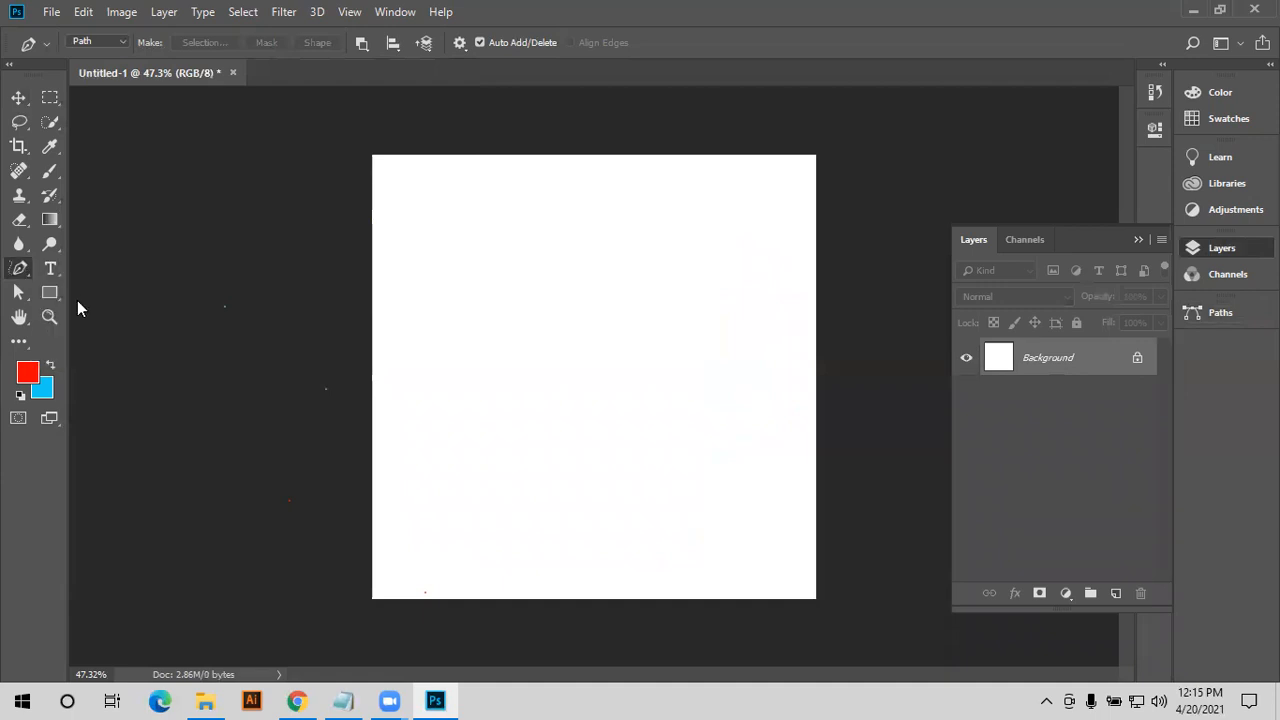
left_click(107, 41)
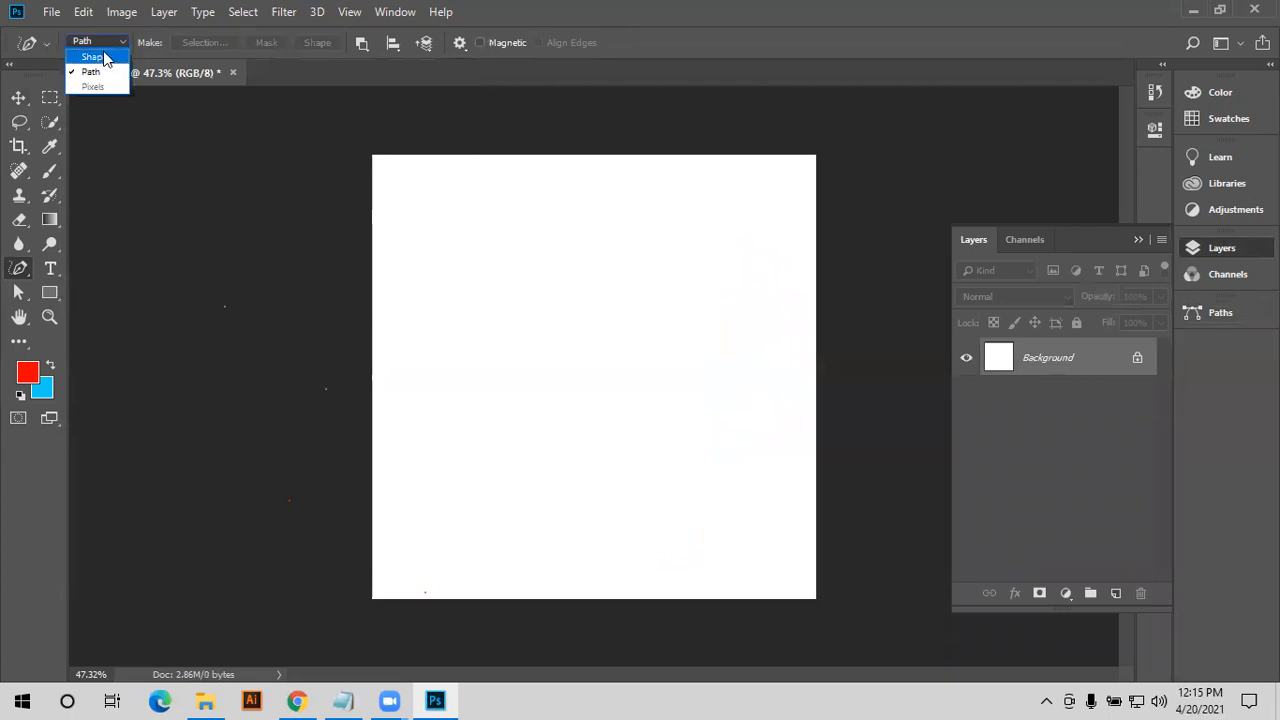
left_click(105, 57)
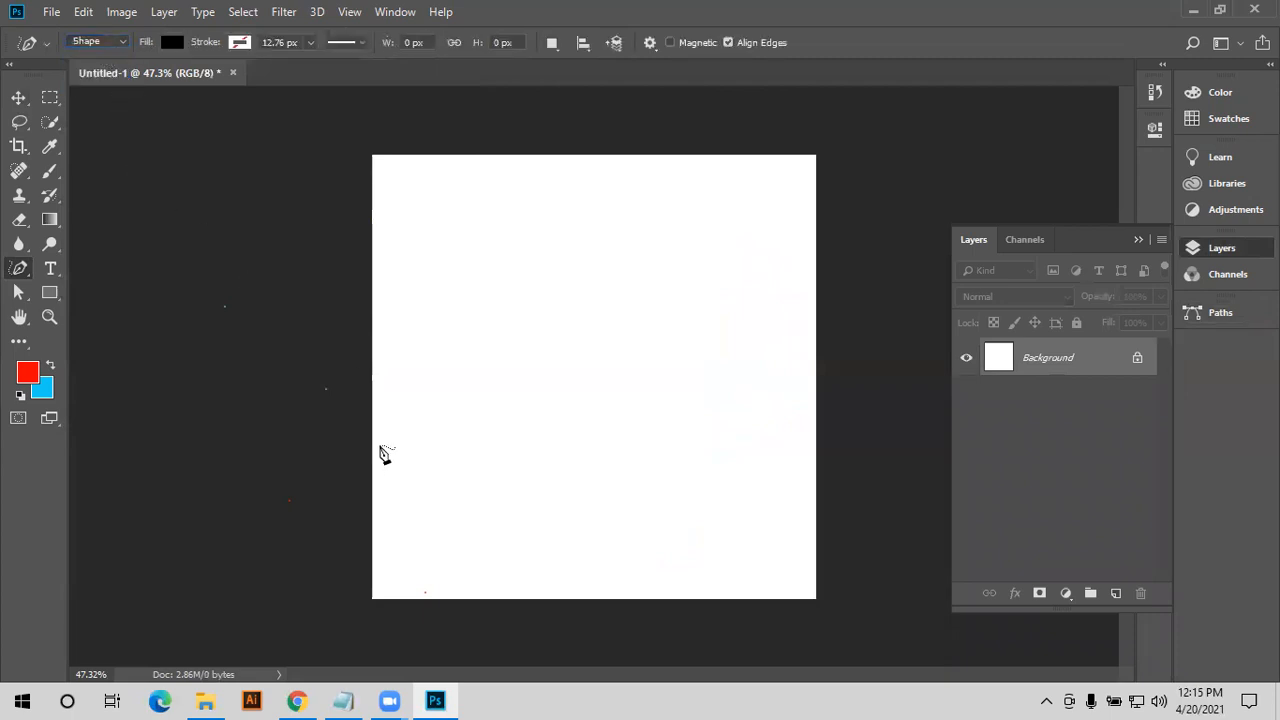
mouse_move(686, 497)
left_mouse_down()
mouse_move(866, 611)
mouse_move(397, 589)
mouse_move(303, 531)
mouse_move(343, 457)
left_mouse_up()
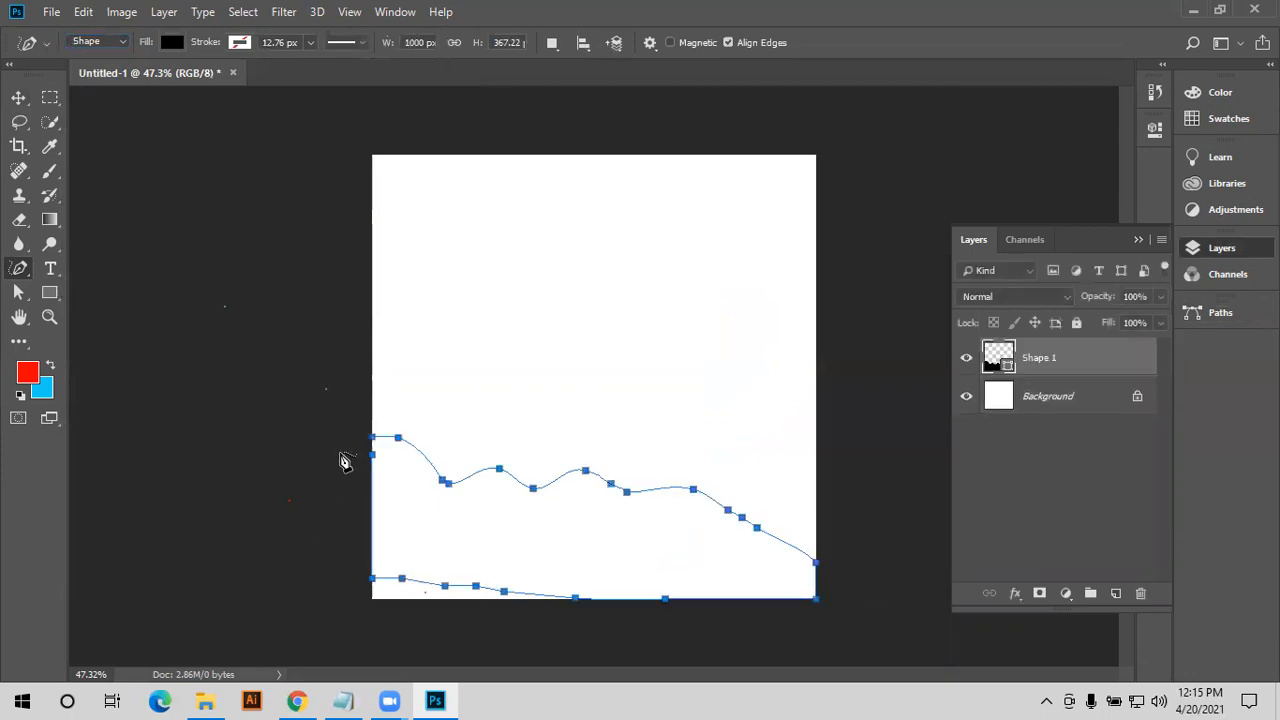
mouse_move(581, 257)
left_mouse_down()
mouse_move(502, 337)
mouse_move(403, 325)
mouse_move(502, 260)
mouse_move(551, 176)
mouse_move(667, 215)
mouse_move(680, 299)
mouse_move(626, 265)
mouse_move(582, 262)
left_mouse_up()
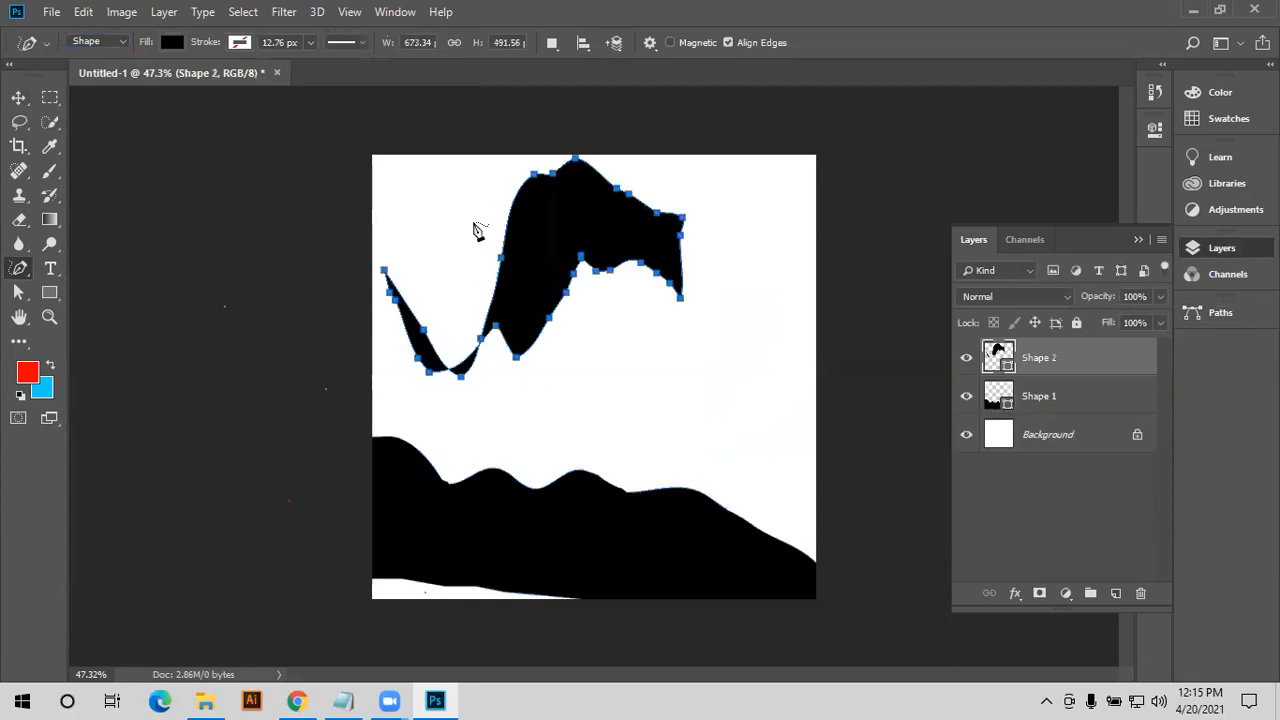
- Draw a closed freeform path near the canvas's right edge in Path mode, convert it to a selection and invert the selection
left_click(96, 41)
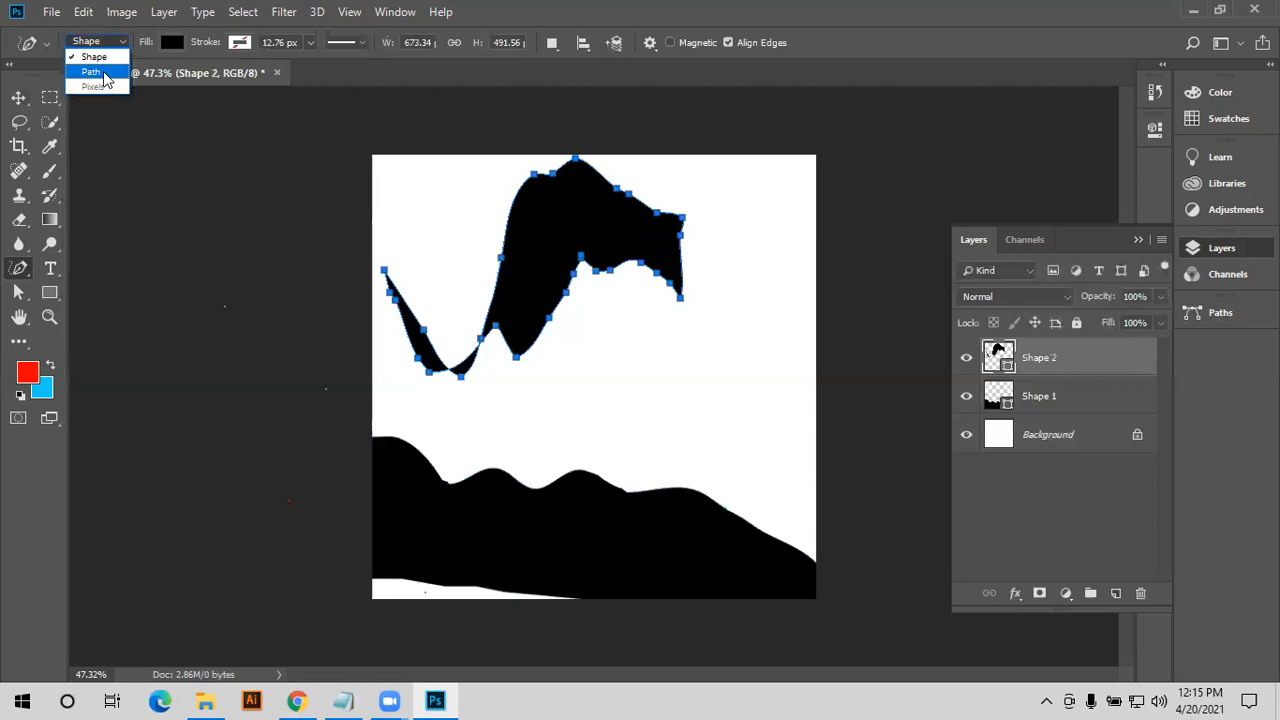
left_click(100, 73)
mouse_move(660, 374)
left_mouse_down()
mouse_move(798, 460)
mouse_move(817, 388)
mouse_move(710, 350)
left_mouse_up()
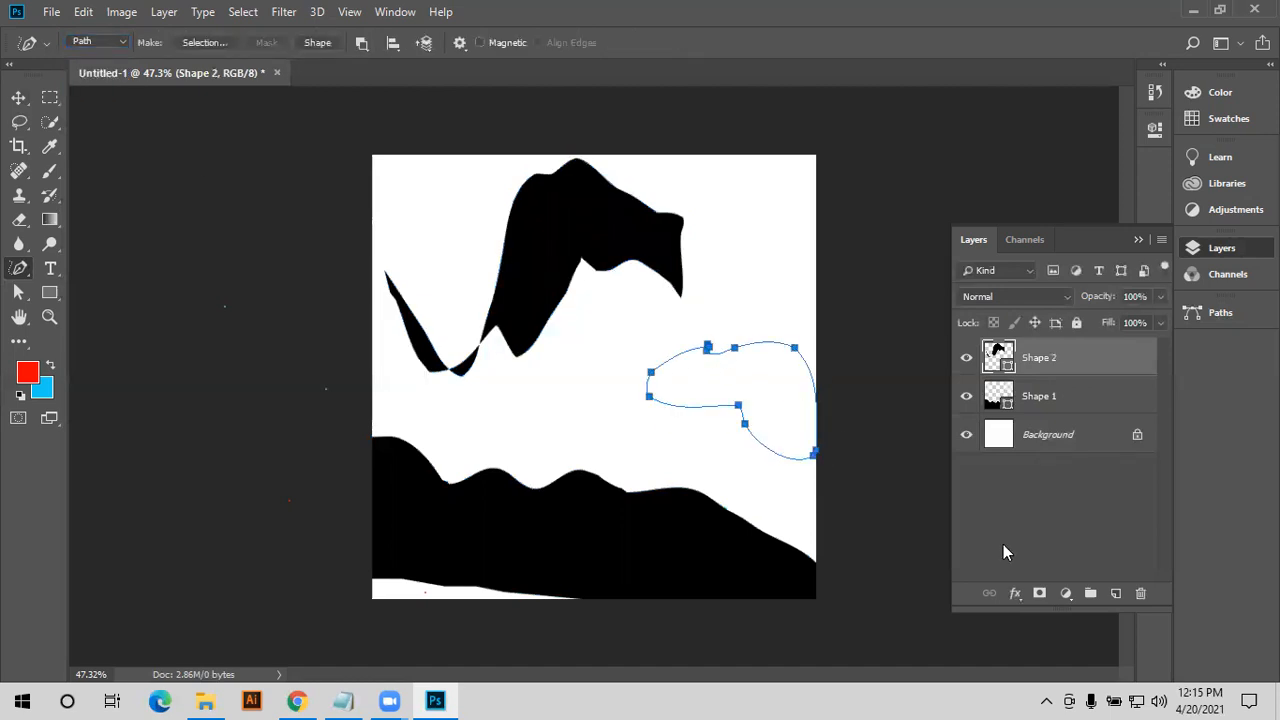
key("ctrl+Return")
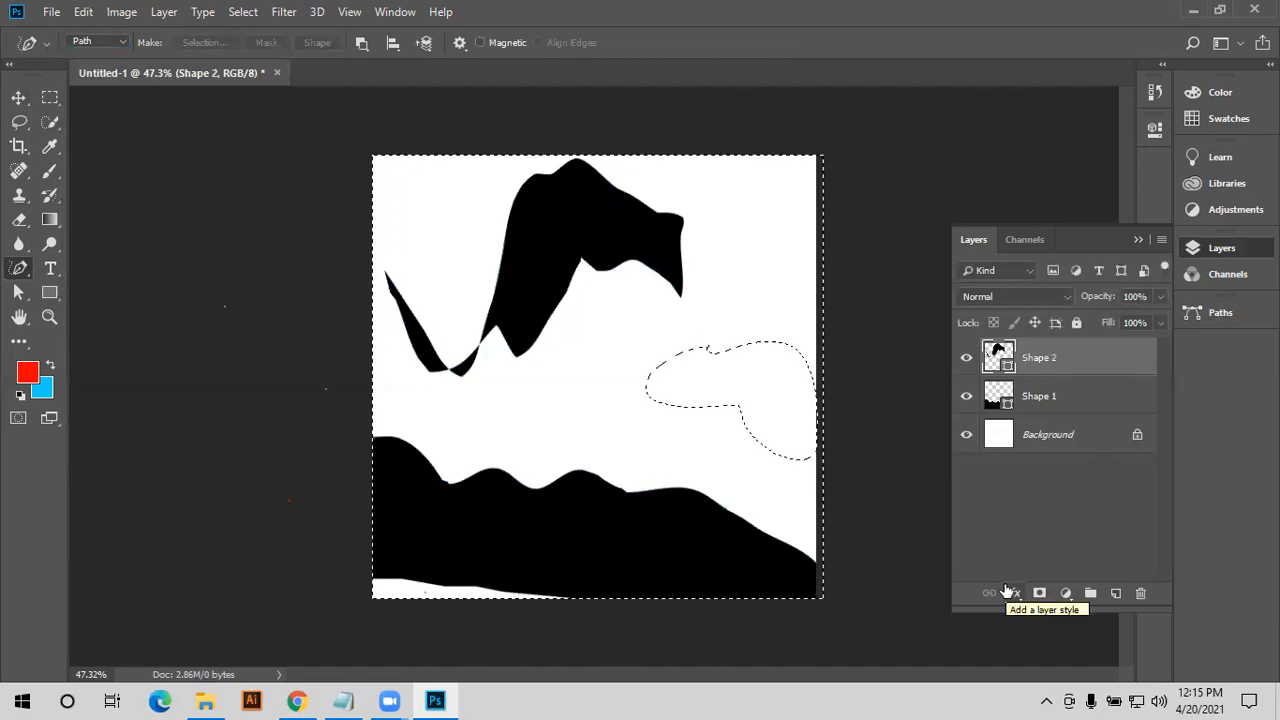
key("ctrl+shift+i")
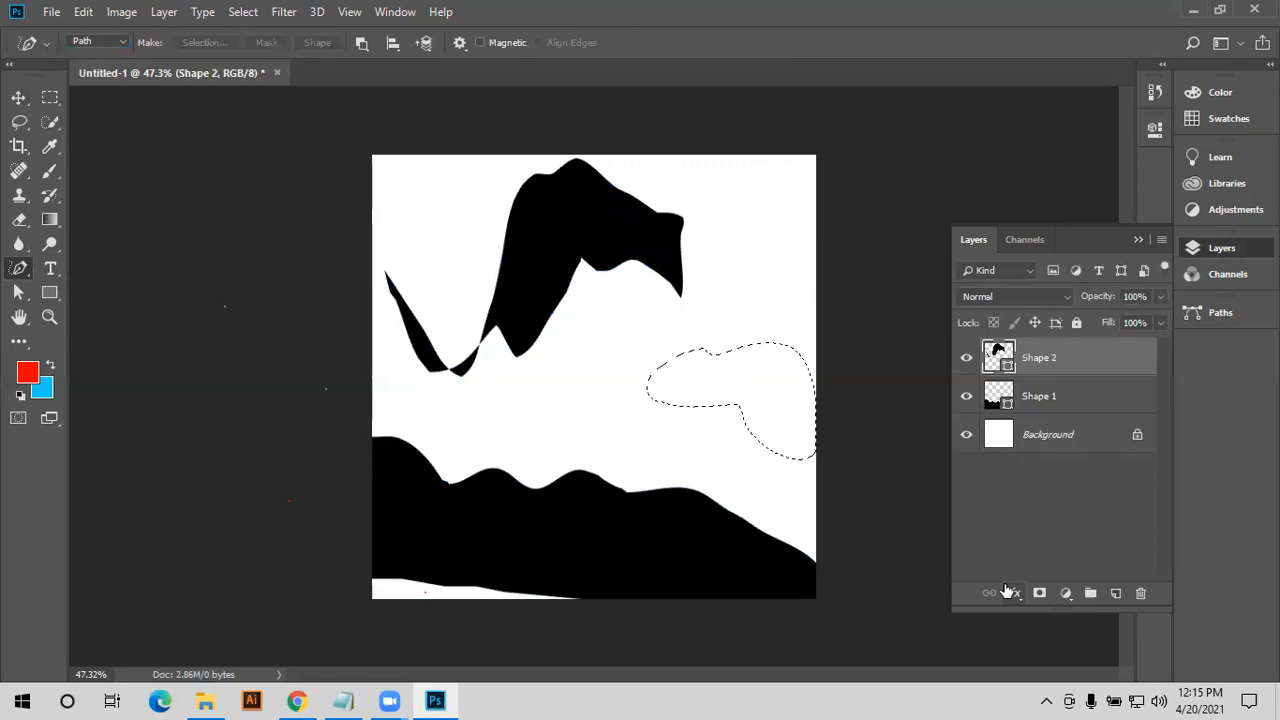
- Fill the freeform selection with the red foreground color on a new layer and deselect it
left_click(1115, 594)
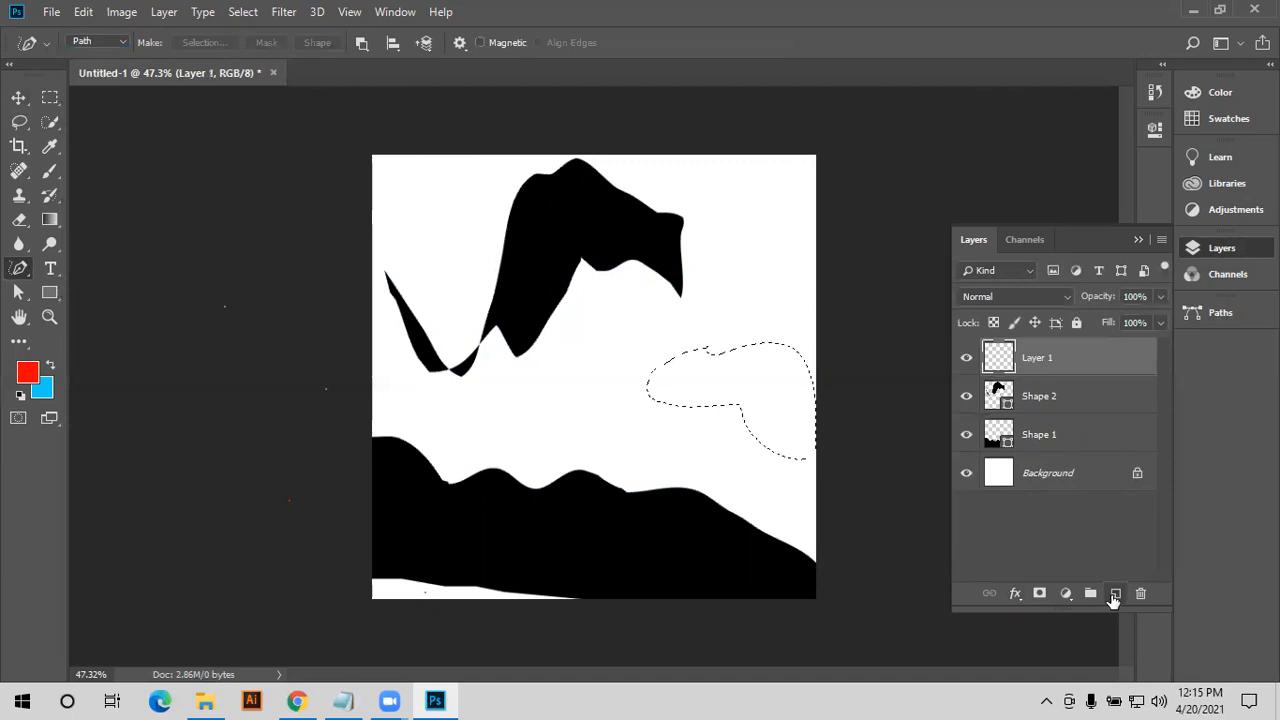
key("alt+BackSpace")
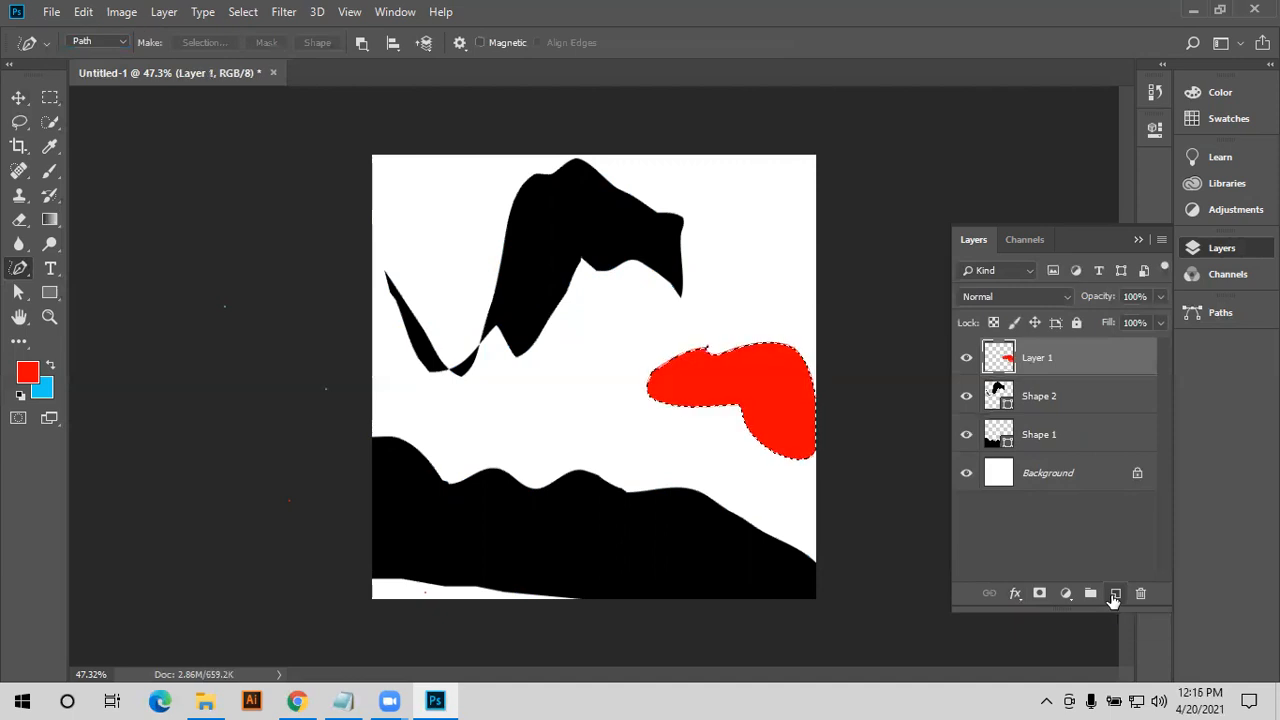
key("ctrl+d")
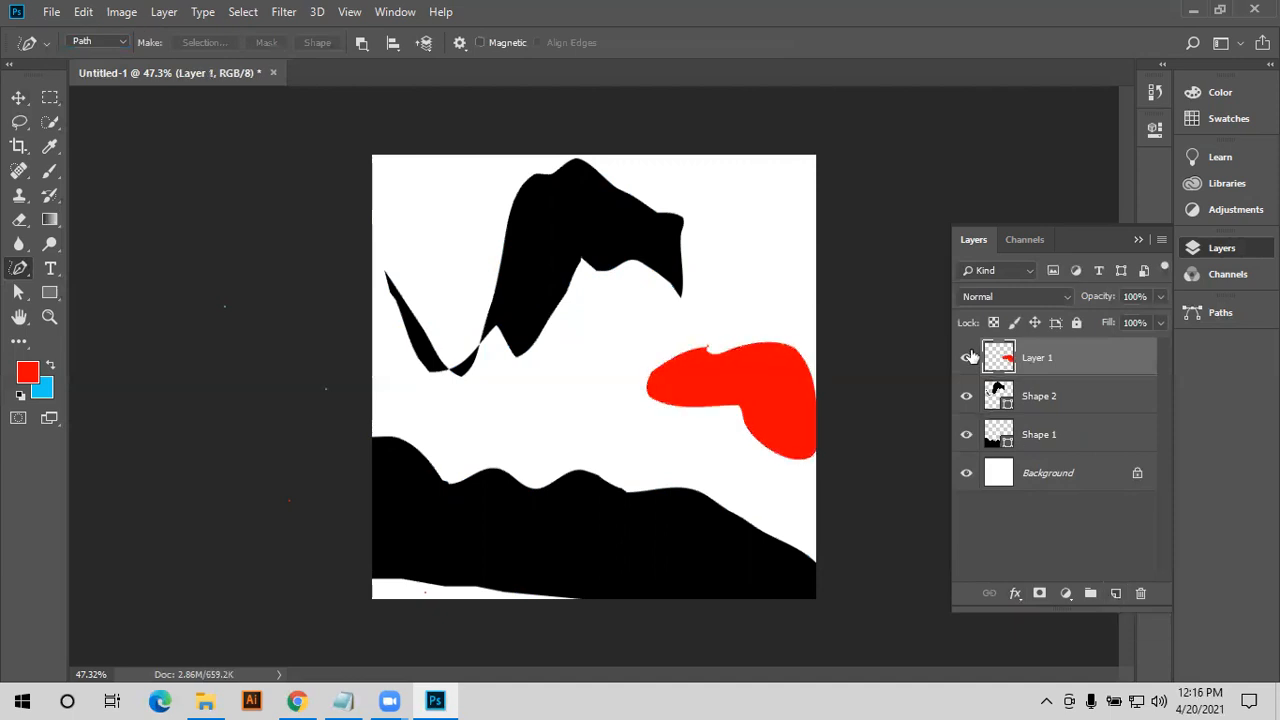
- Delete the red fill layer and both freeform shape layers, keeping only the white Background layer
key("Delete")
key("Delete")
key("Delete")
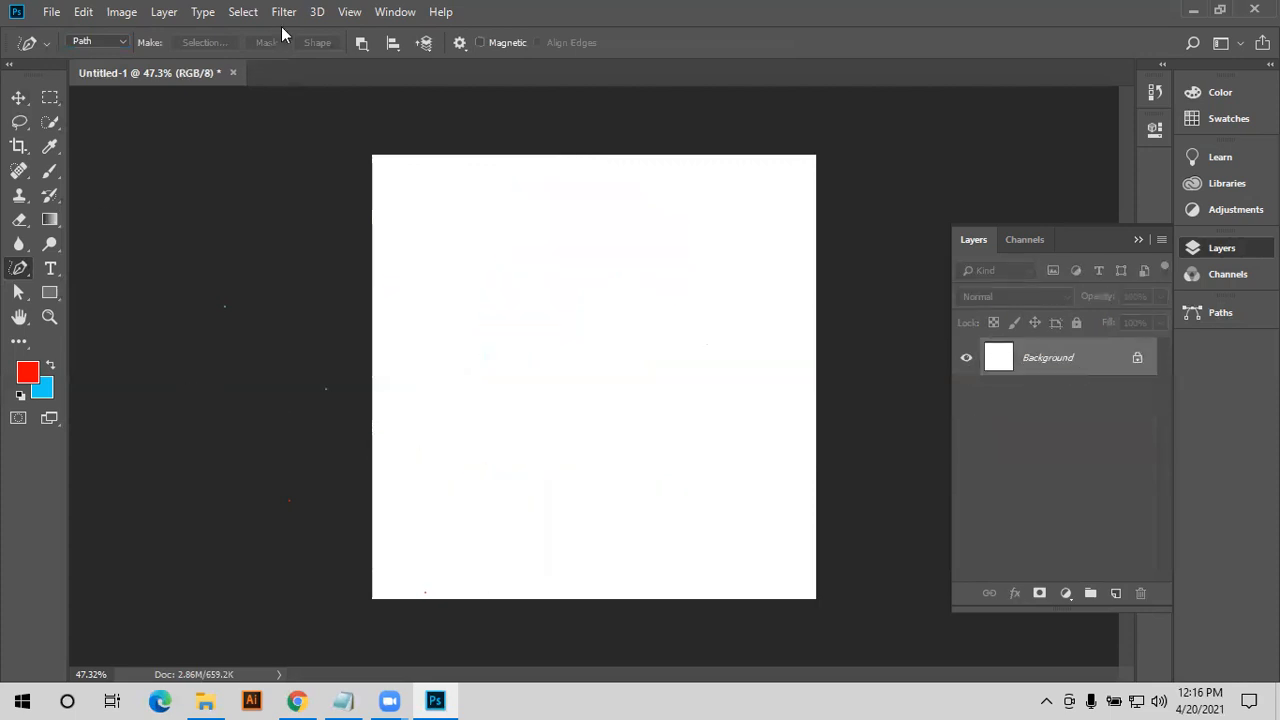
left_click(461, 48)
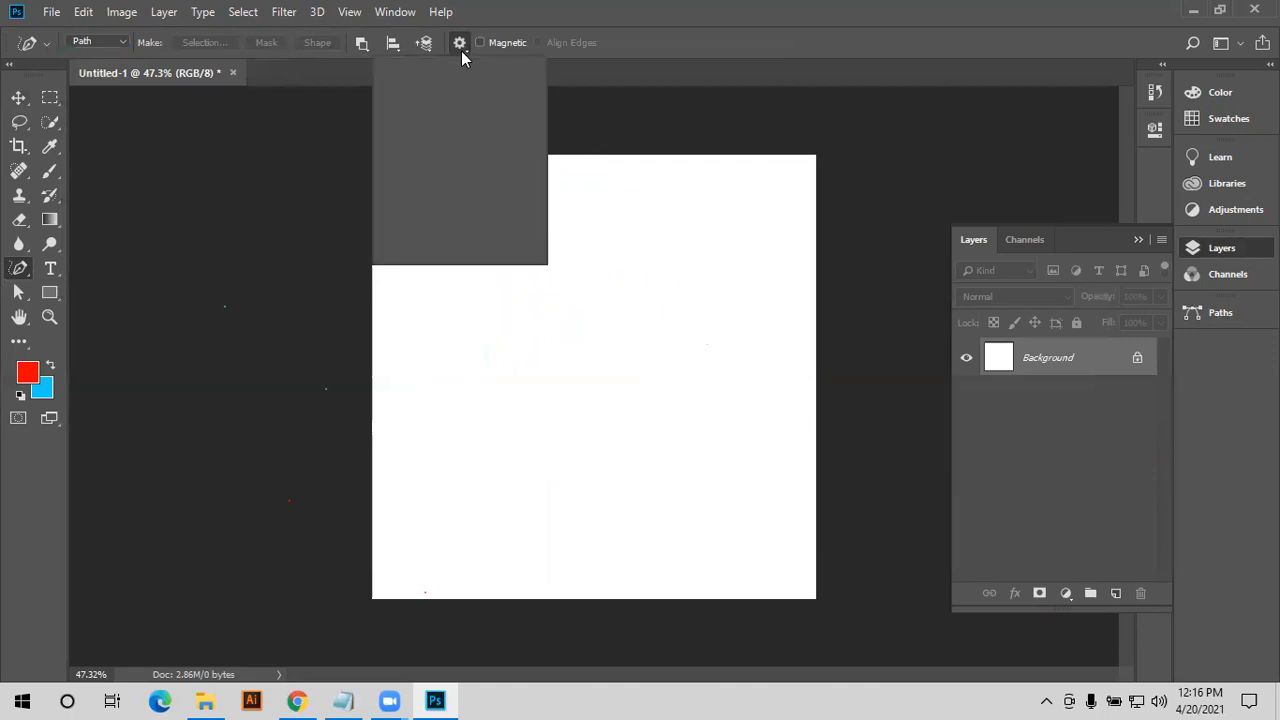
left_click(461, 51)
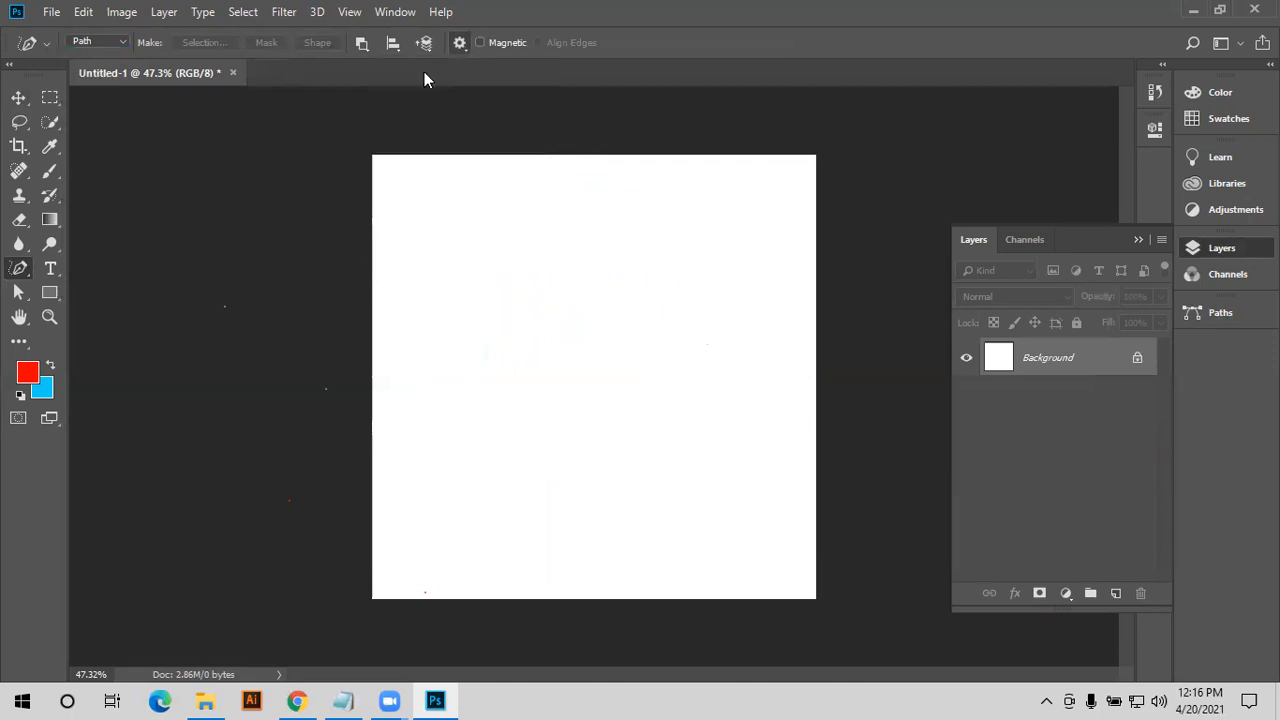
left_click(20, 268)
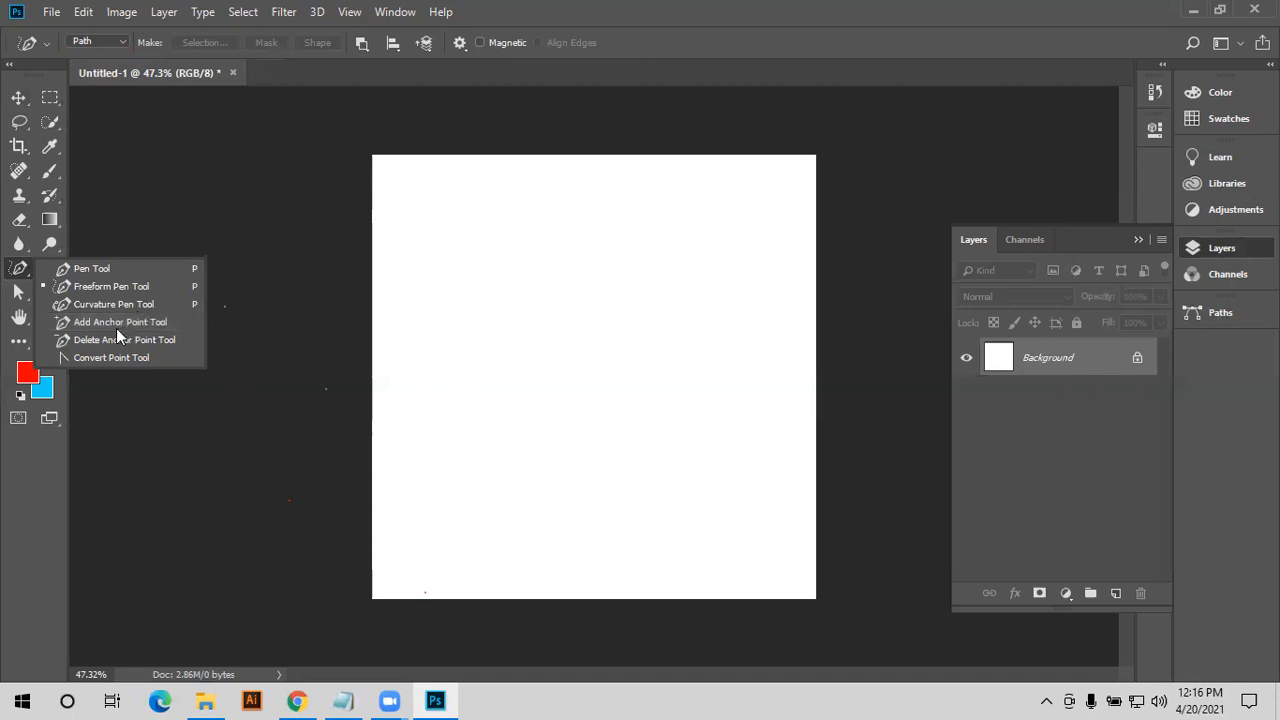
left_click(18, 271)
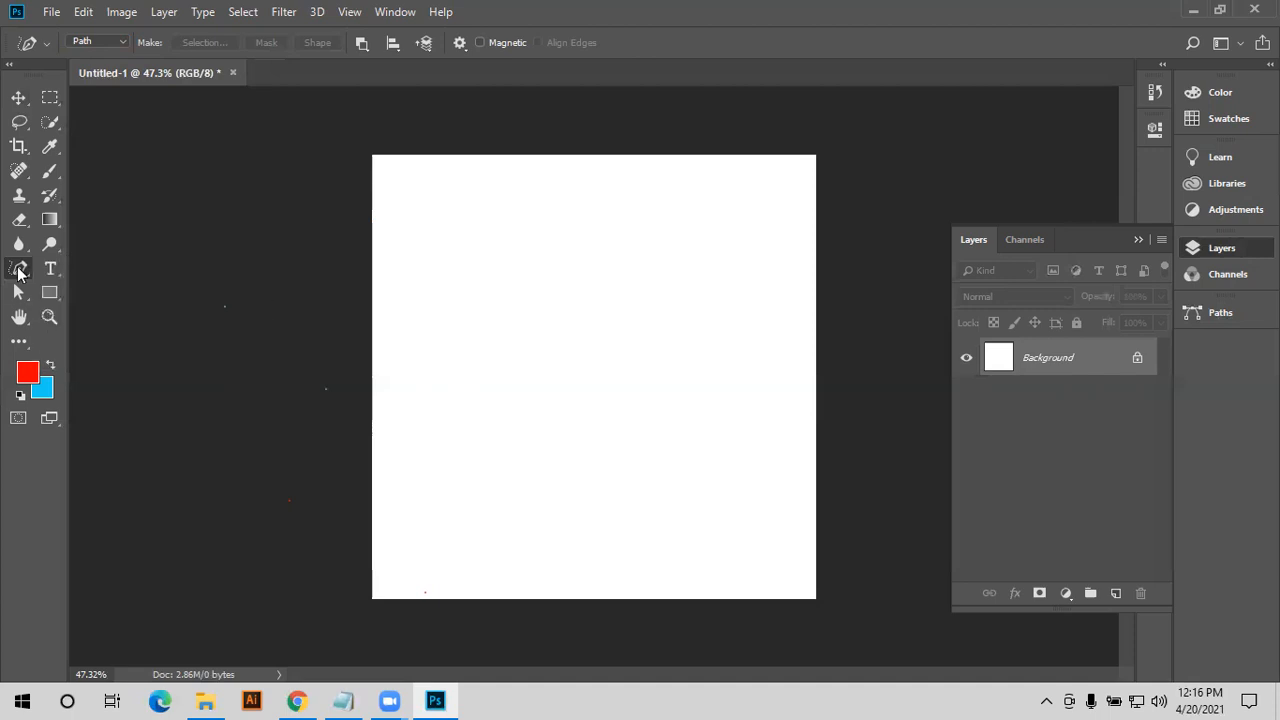
- Draw a four-sided straight-edged path with the Pen tool, convert it to a selection and deselect it
right_click(18, 271)
left_click(80, 269)
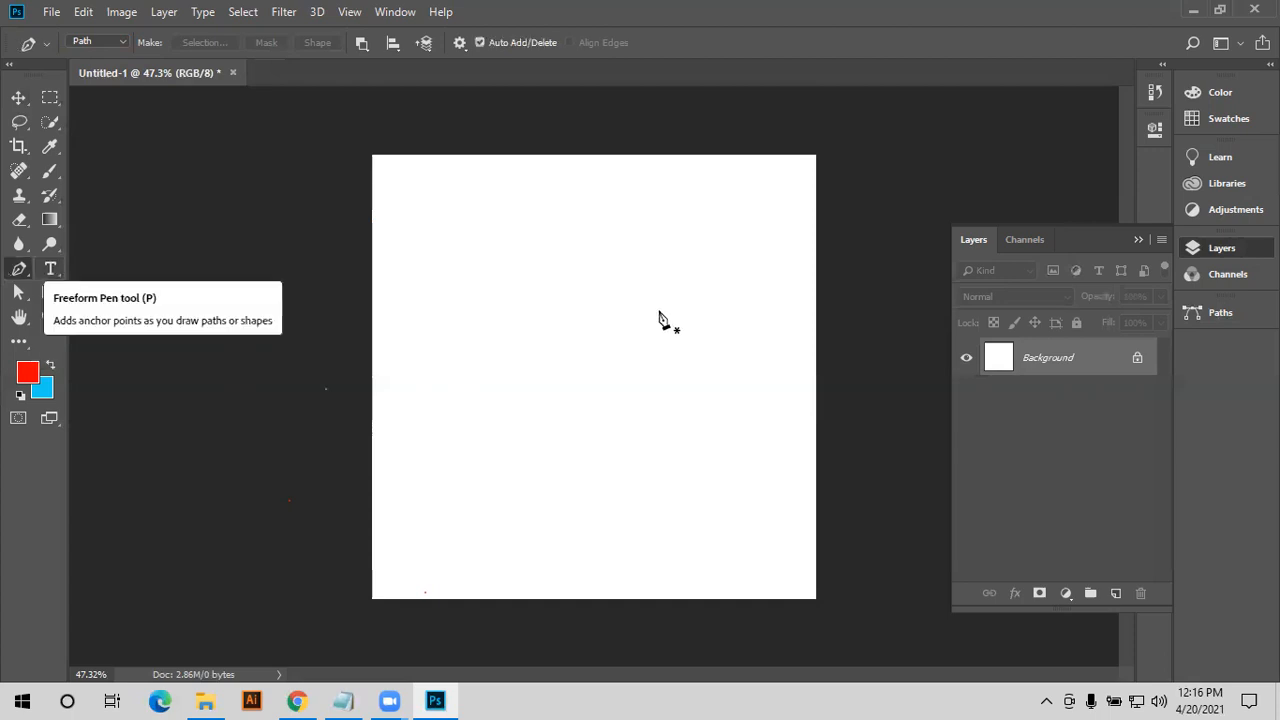
left_click(486, 253)
left_click(725, 273, "shift")
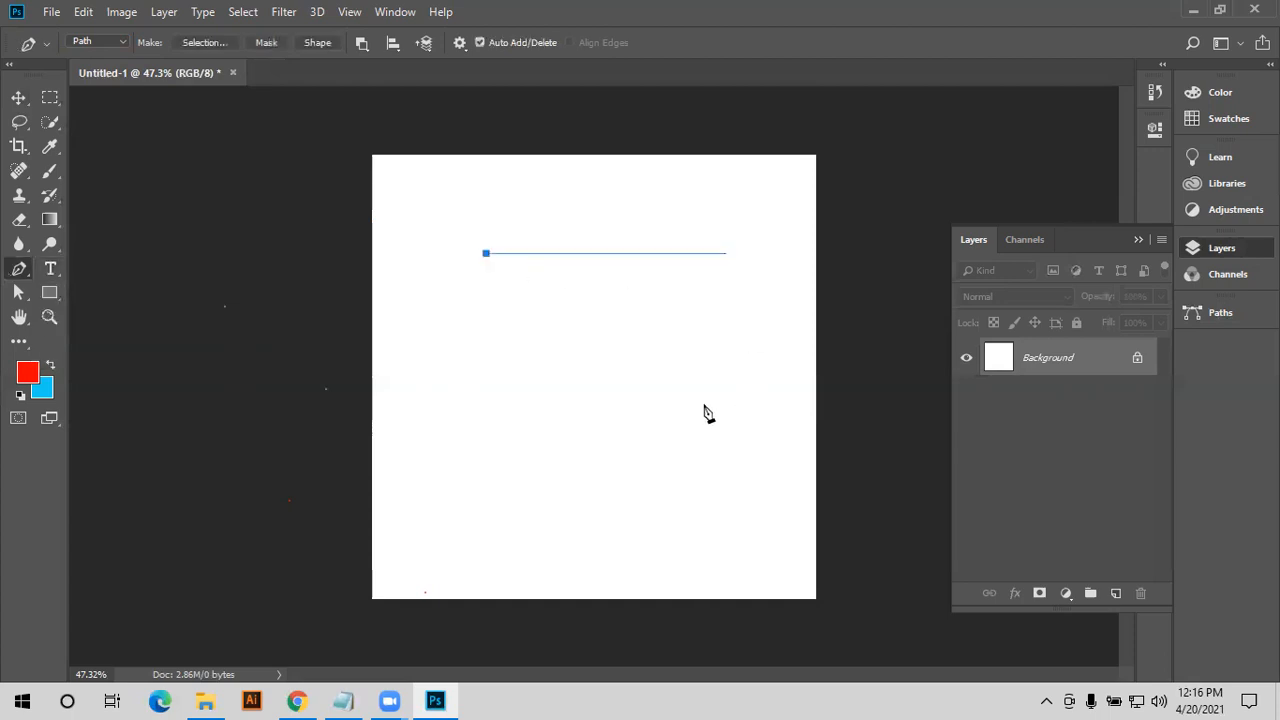
left_click(726, 406, "shift")
left_click(524, 412)
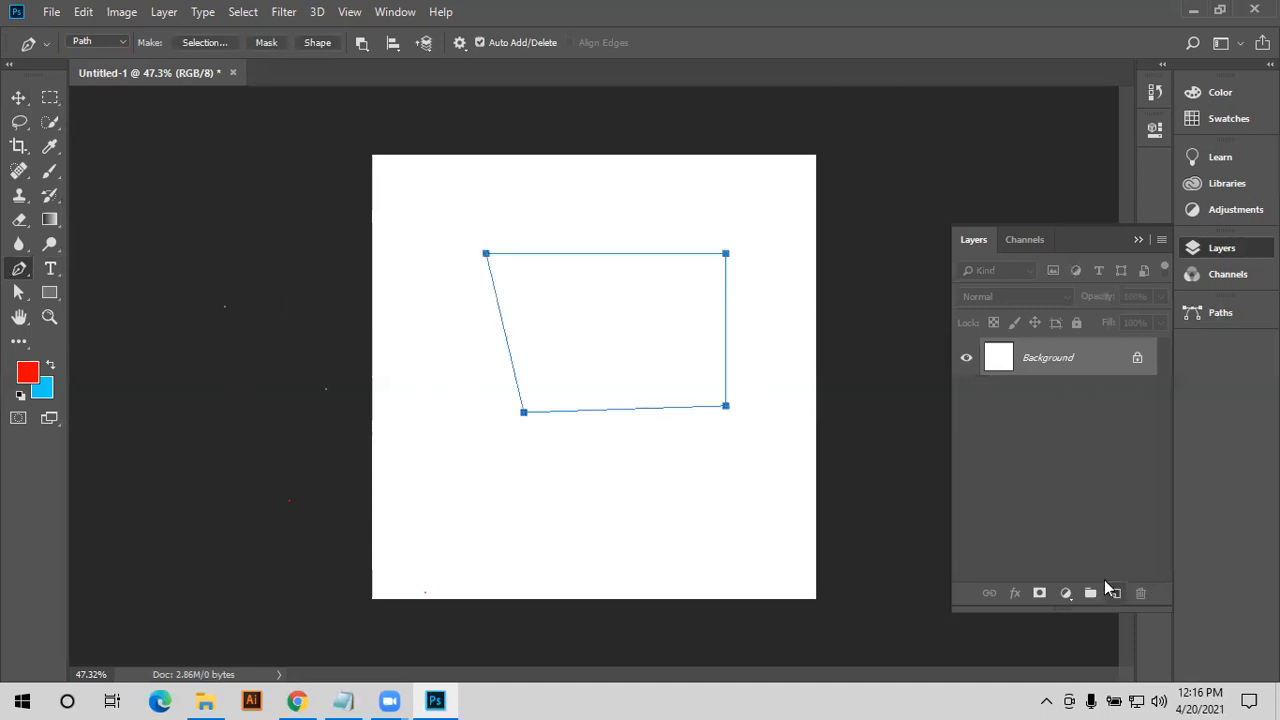
key("ctrl+Return")
key("ctrl+d")
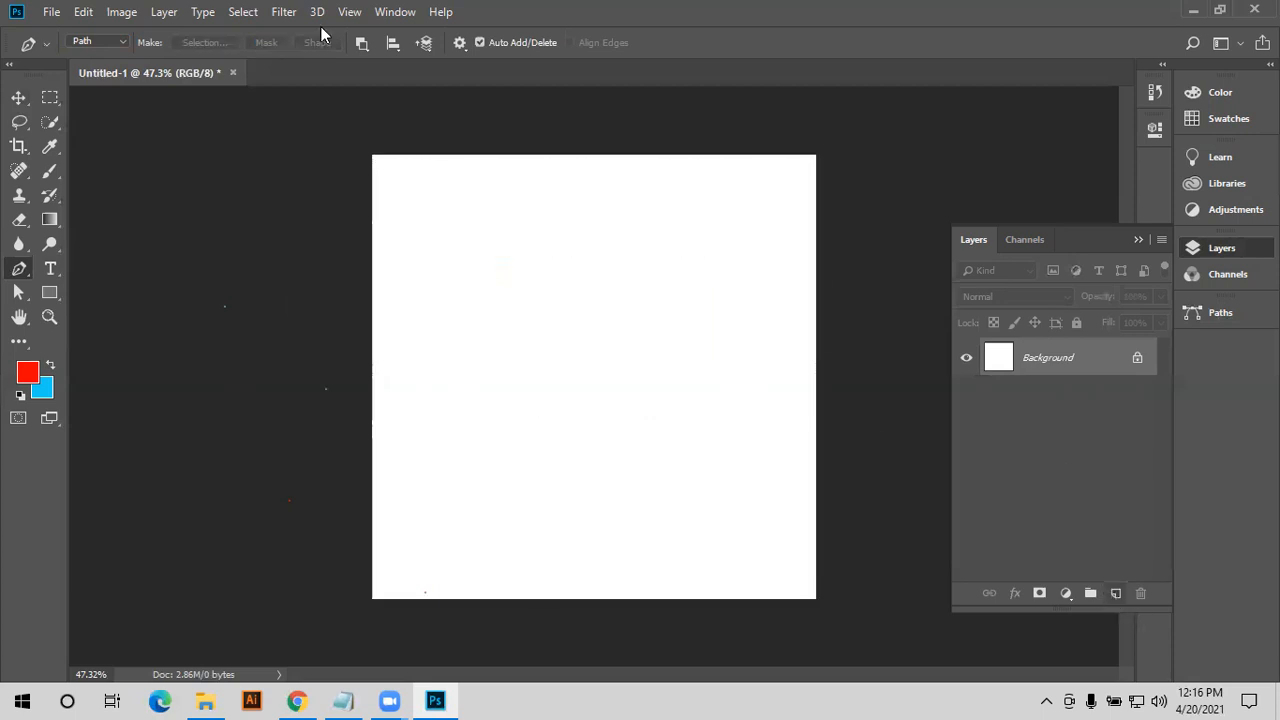
- Draw a closed black rectangle about 698 × 483 px in the middle of the canvas with the Pen tool in Shape mode
left_click(111, 41)
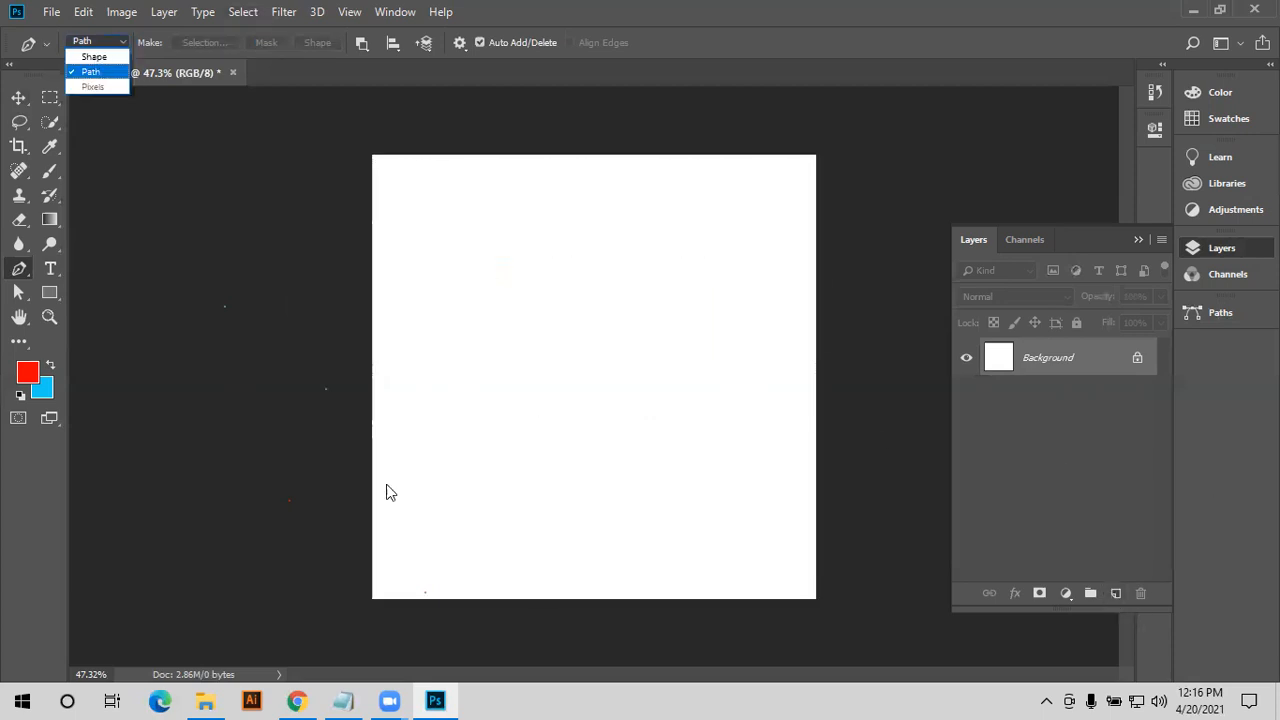
left_click(438, 263)
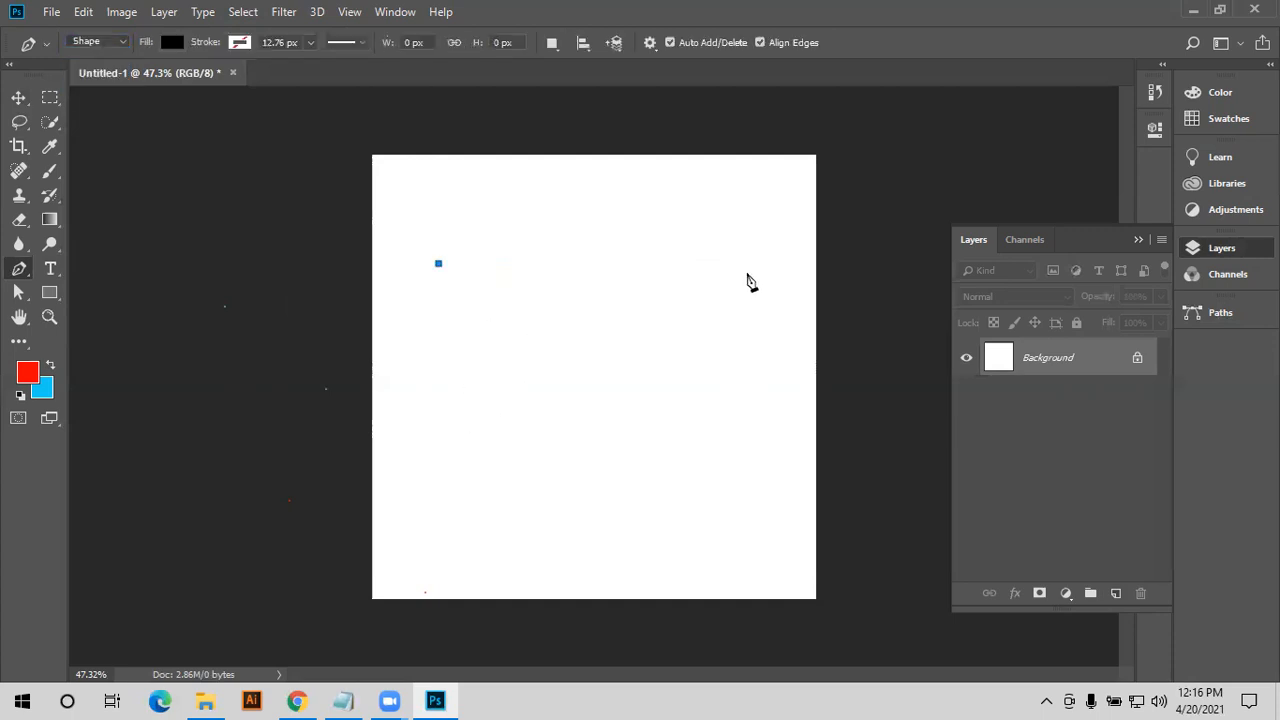
left_click(747, 274, "shift")
left_click(764, 478, "shift")
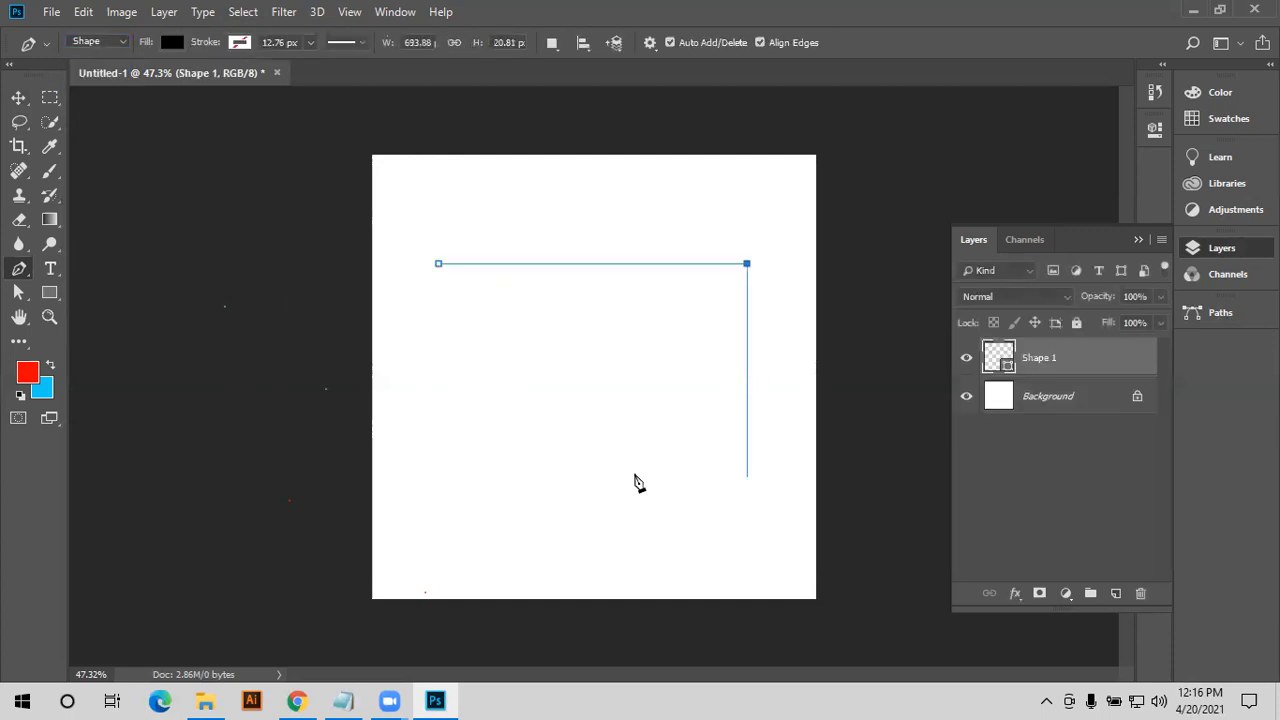
left_click(436, 478, "shift")
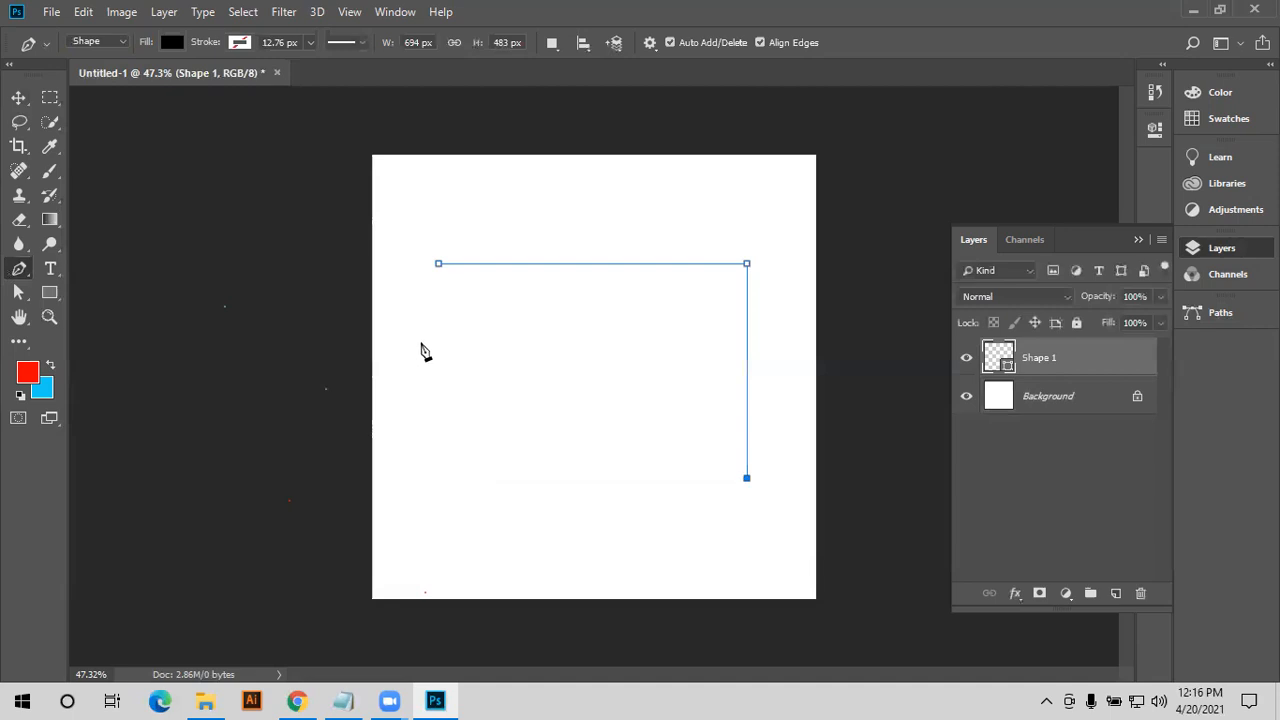
left_click(438, 264)
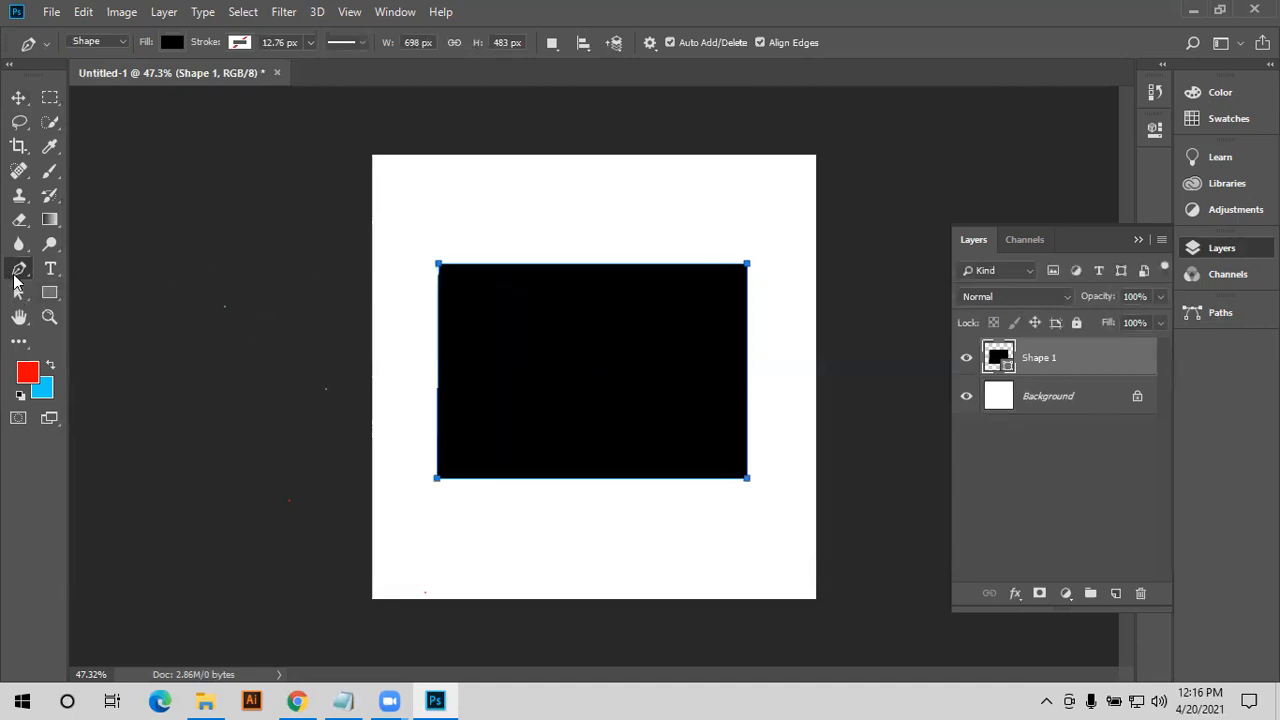
- Add an anchor point near the middle of each of the rectangle's four sides with the Add Anchor Point tool
right_click(16, 275)
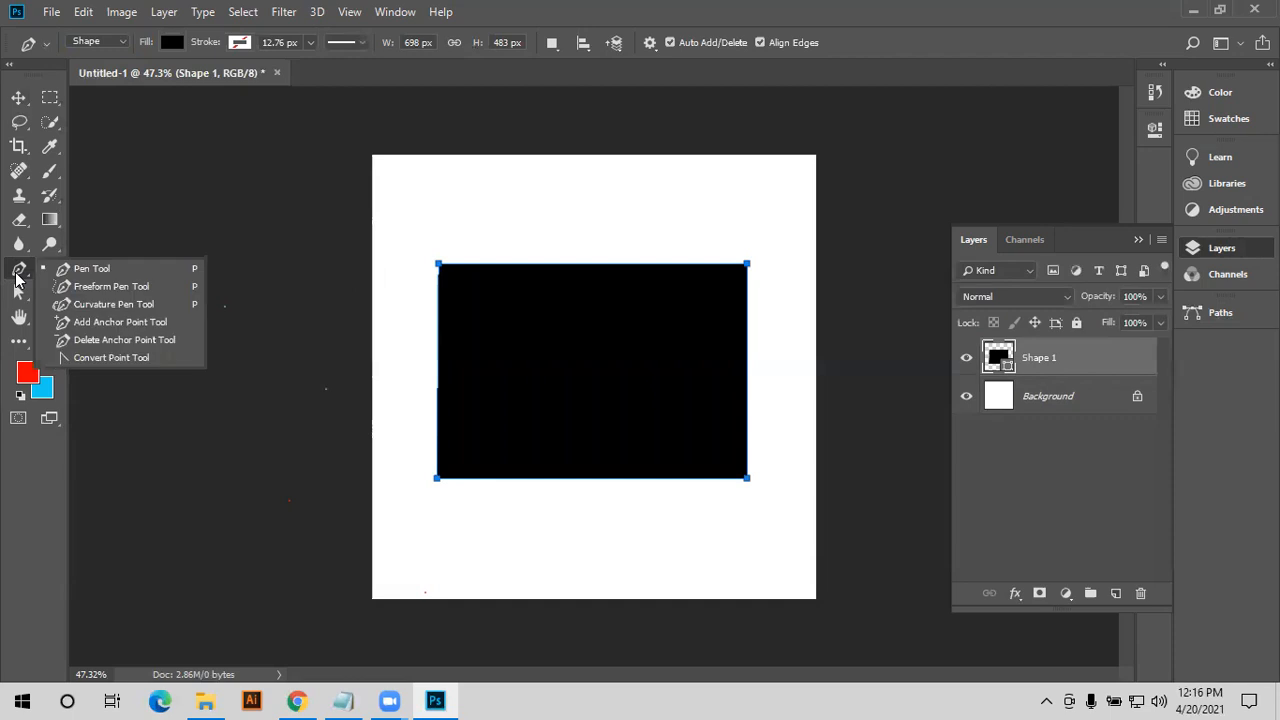
left_click(64, 323)
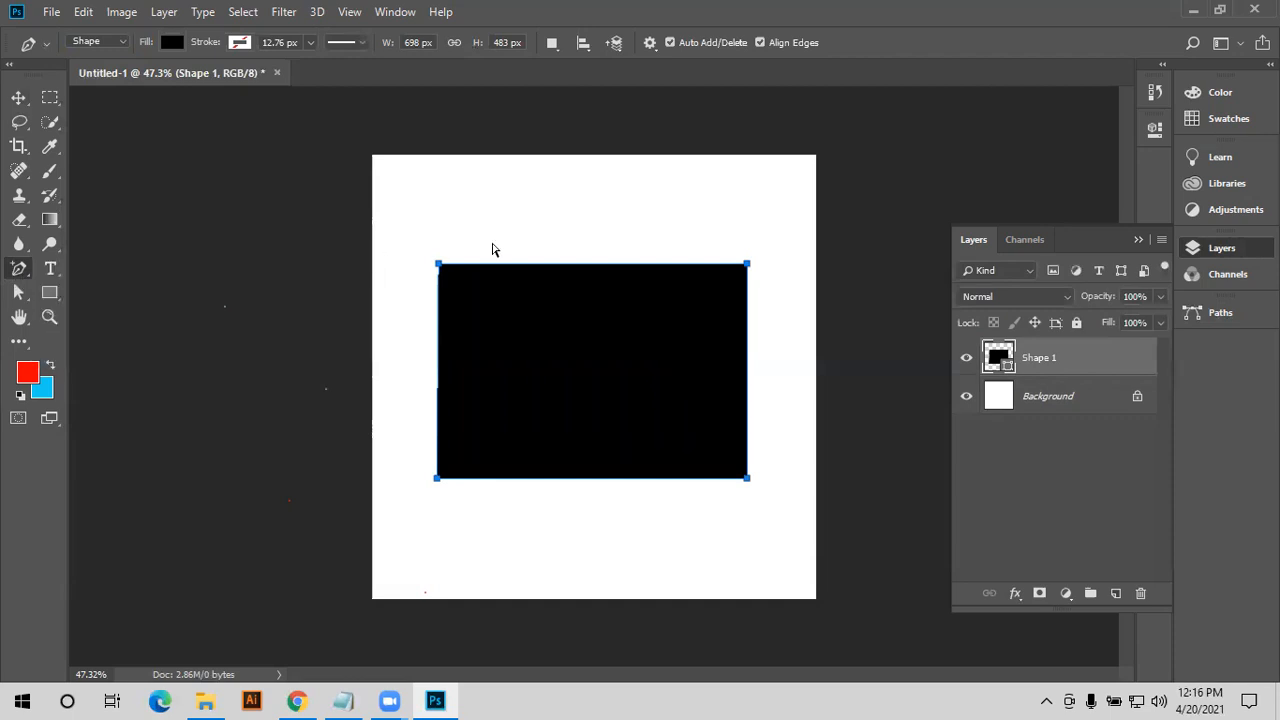
left_click(579, 265)
left_click(437, 384)
left_click(747, 366)
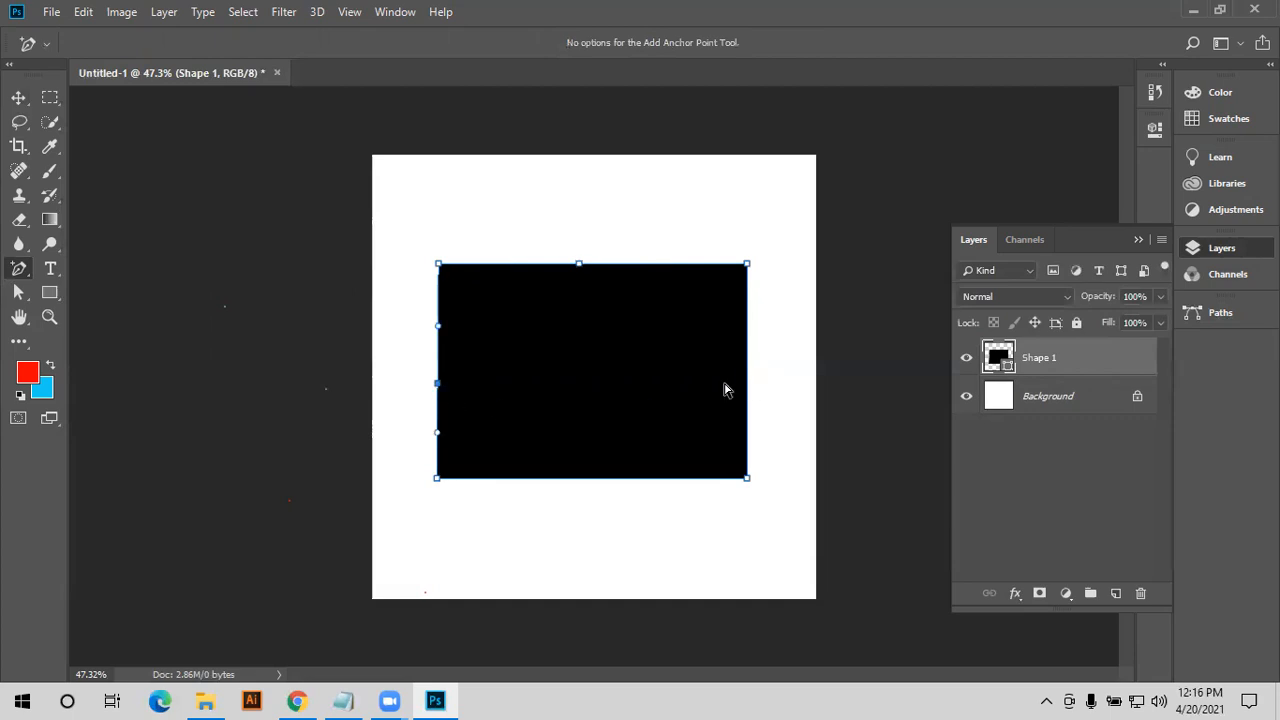
left_click(575, 478)
- Delete the rectangle's lower-right corner anchor and the added anchors on its bottom and right sides with the Delete Anchor Point tool
right_click(15, 273)
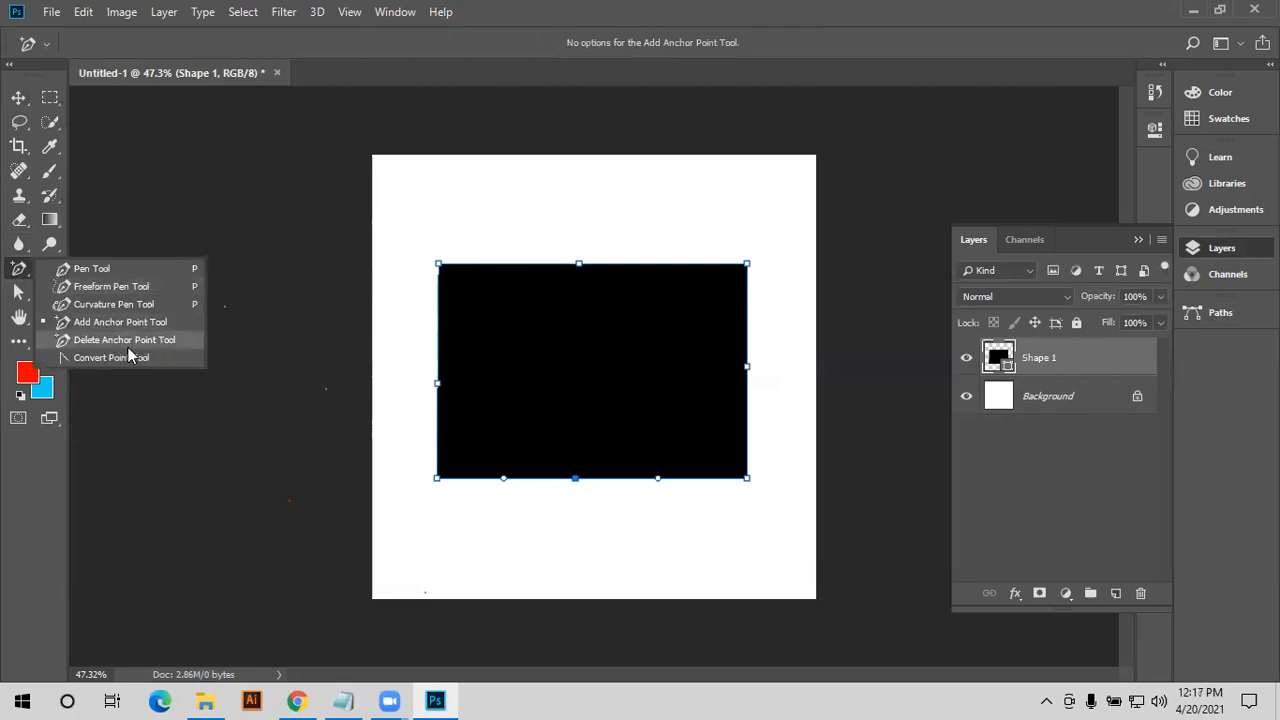
left_click(120, 357)
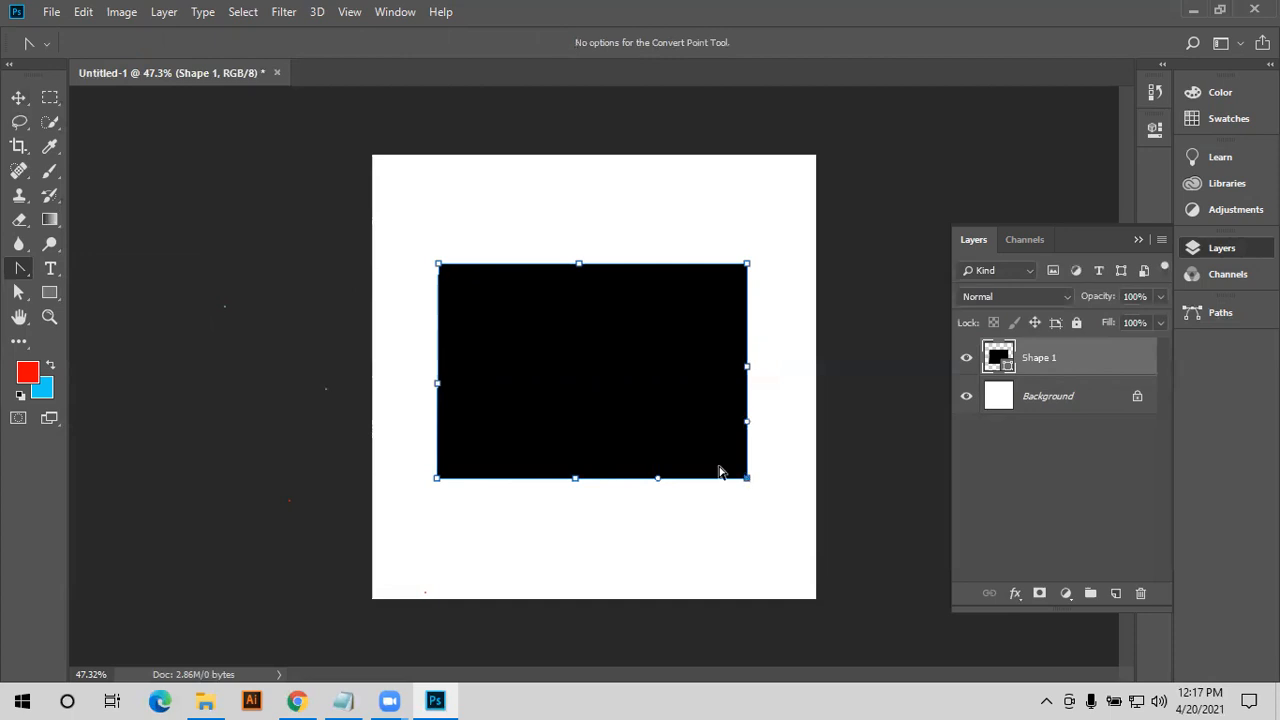
right_click(18, 270)
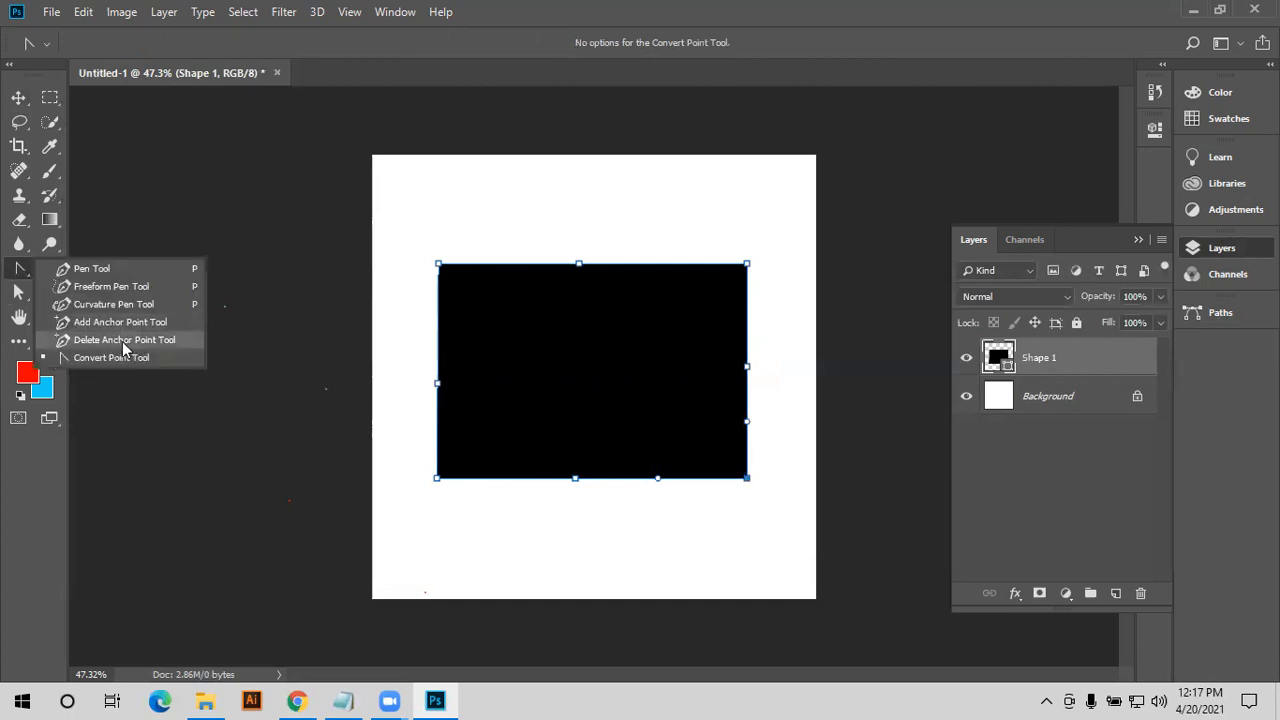
left_click(122, 342)
left_click_drag(746, 483, 746, 481)
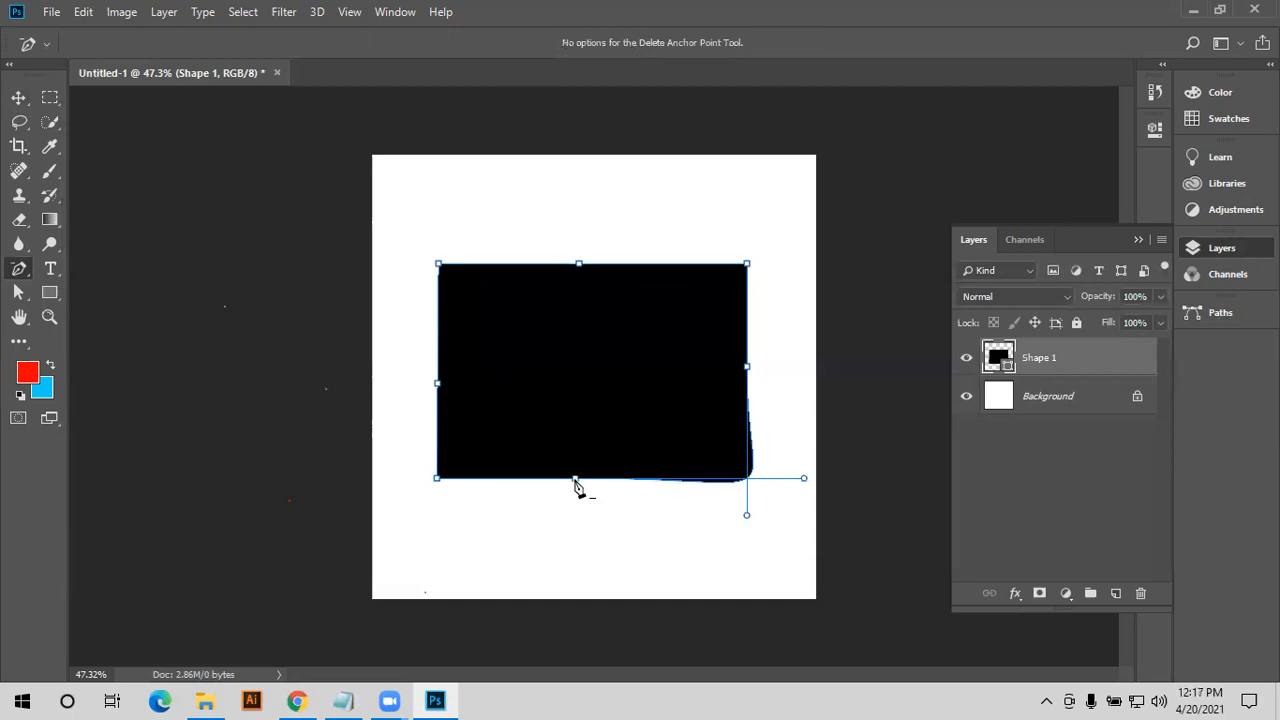
left_click(575, 480)
left_click(747, 370)
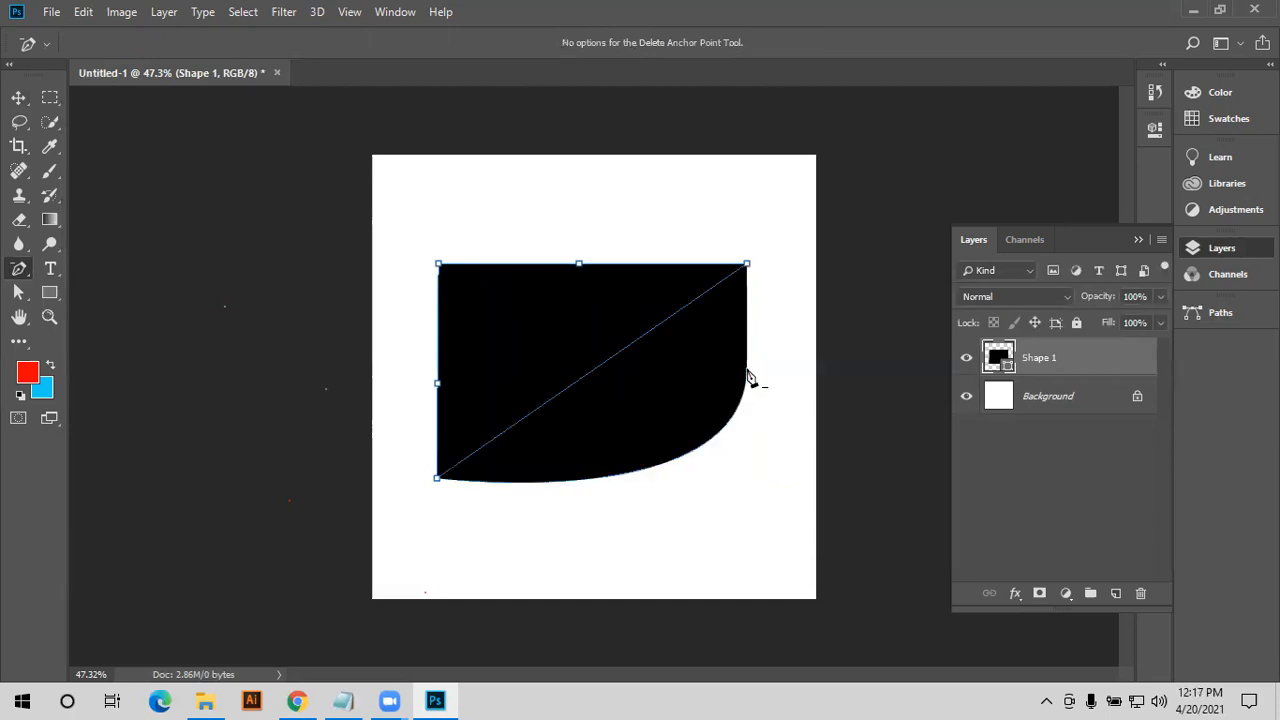
- Try deleting the anchors on the rectangle's left side and lower-left corner, and undo the anchor deletions back to the full rectangle
left_click(437, 392)
left_click(440, 480)
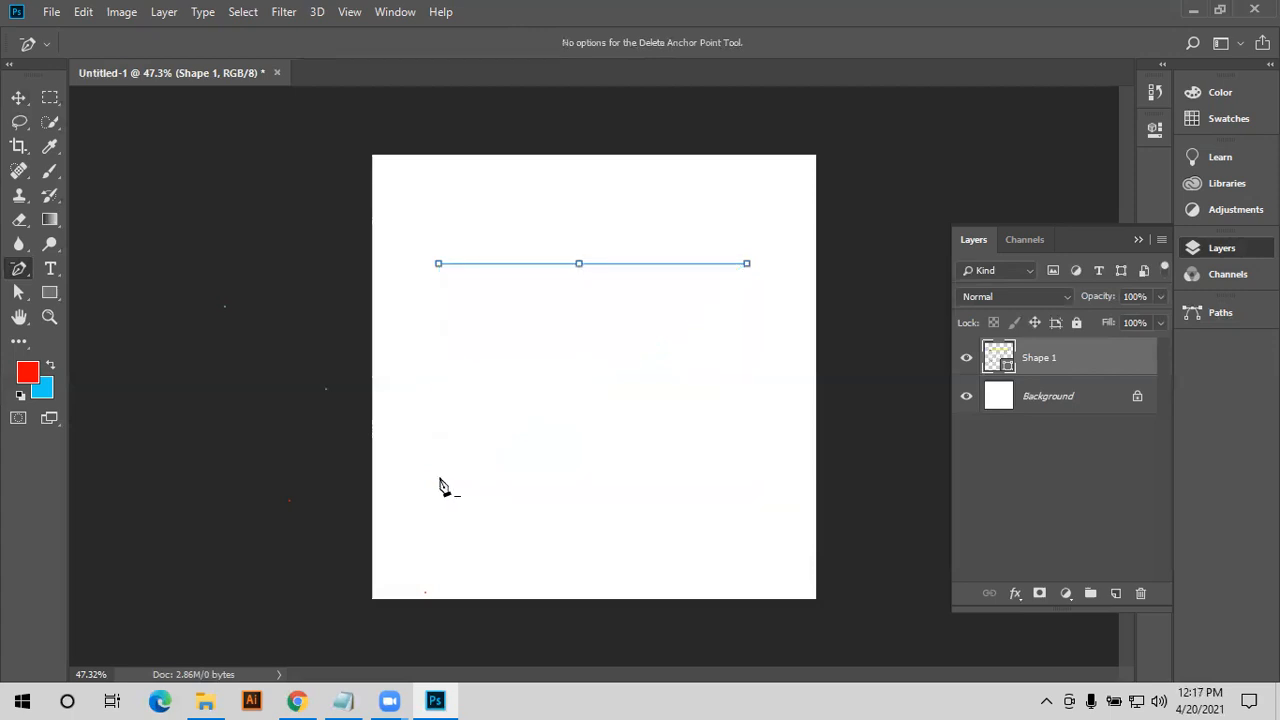
key("ctrl+z")
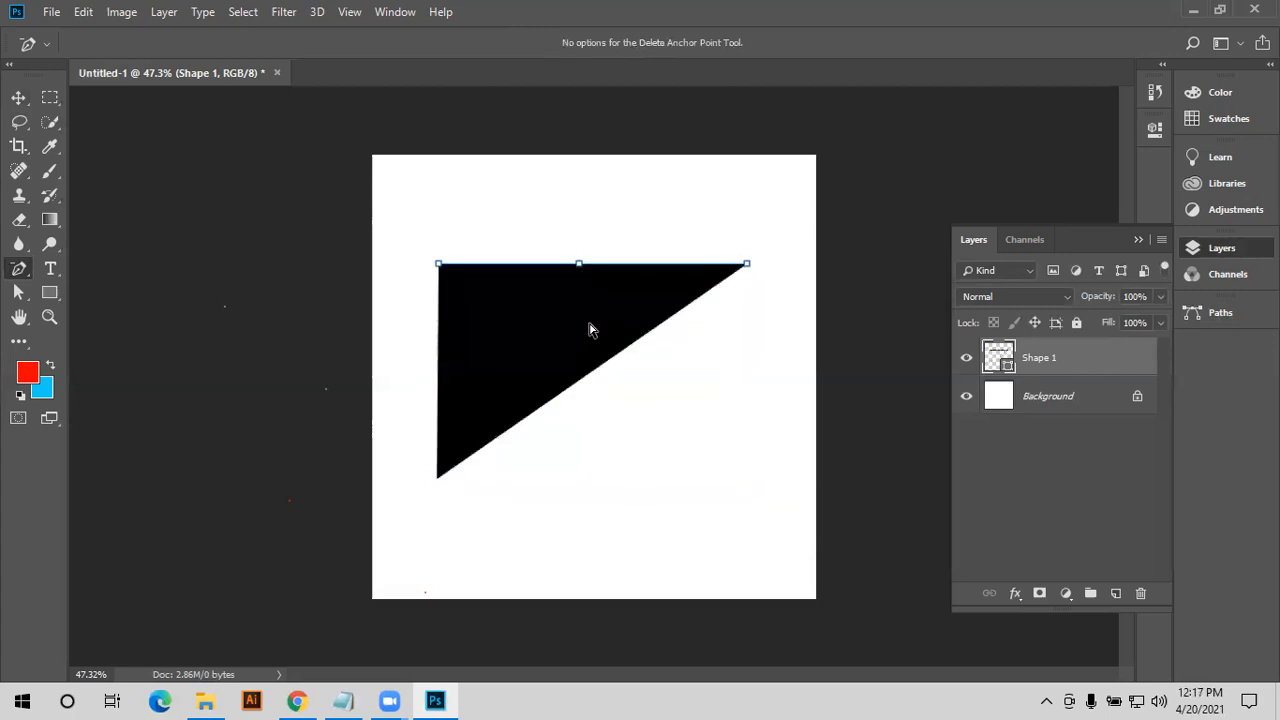
key("ctrl+shift+z")
key("ctrl+z")
key("ctrl+z")
key("ctrl+z")
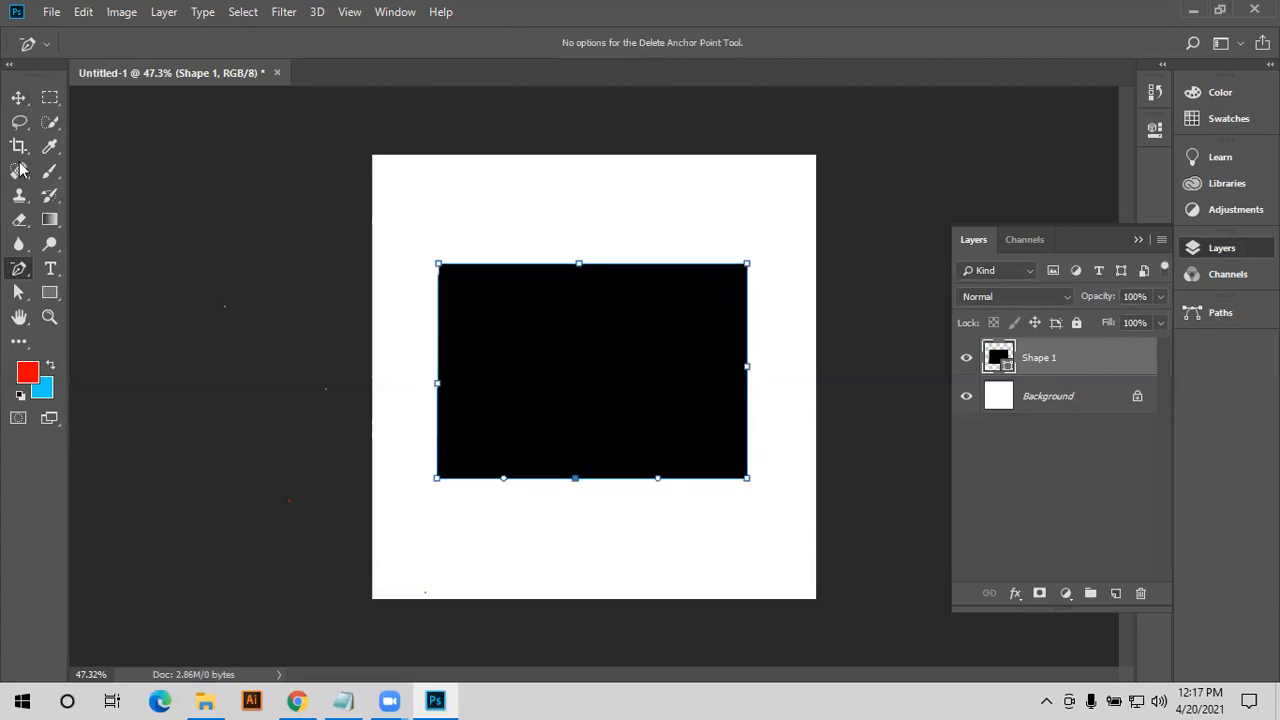
- Raise the rectangle's top-middle anchor with the Direct Selection tool and bend the top and right sides into S-curves using their direction handles
left_click(19, 293)
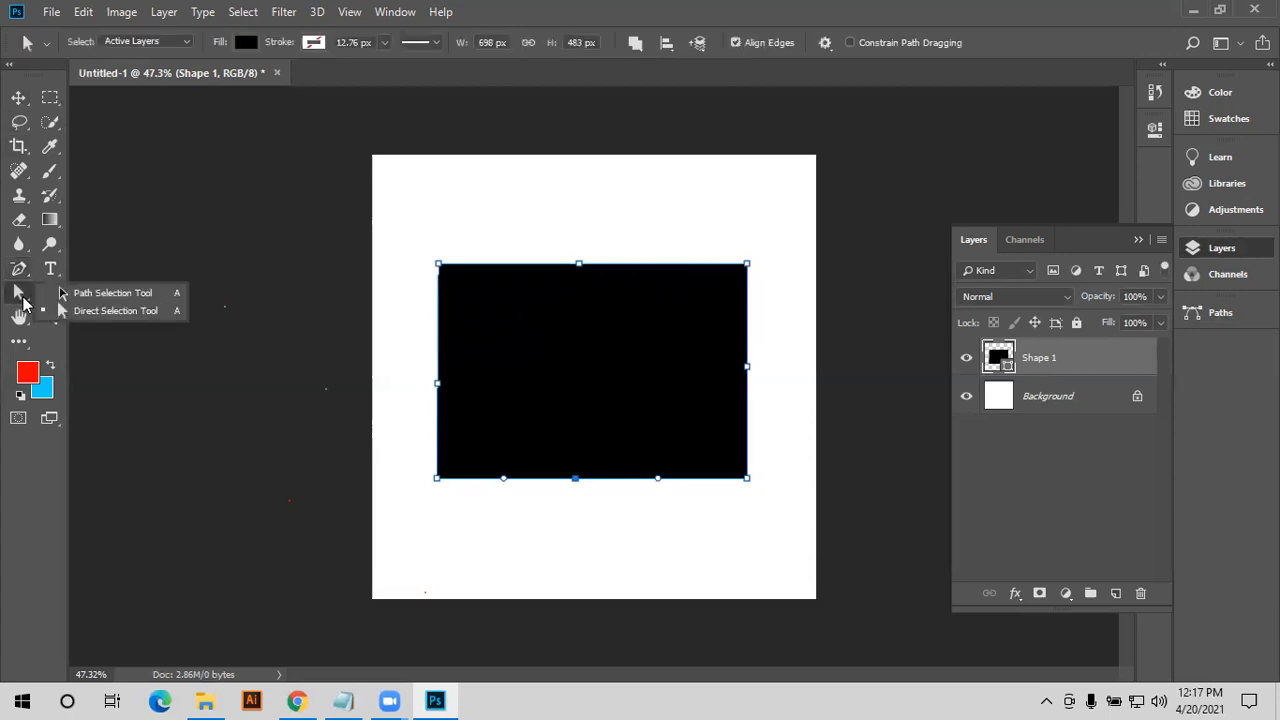
left_click(90, 311)
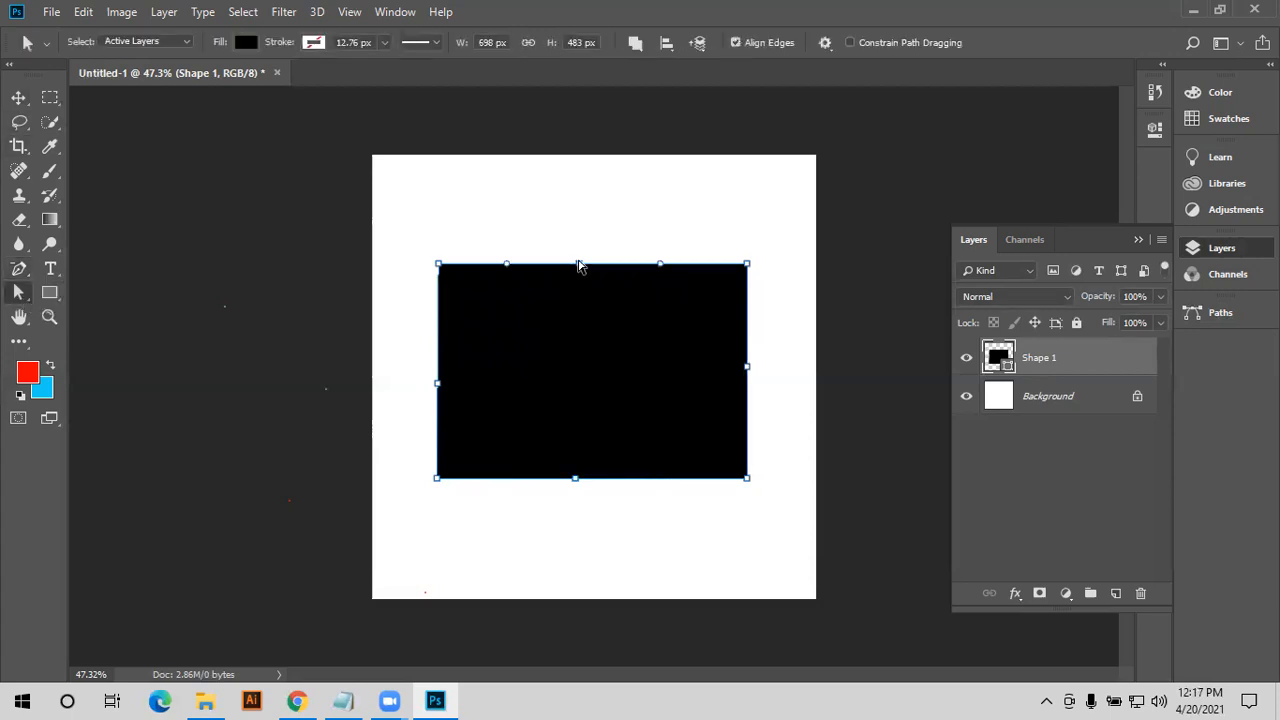
left_click_drag(578, 265, 574, 210)
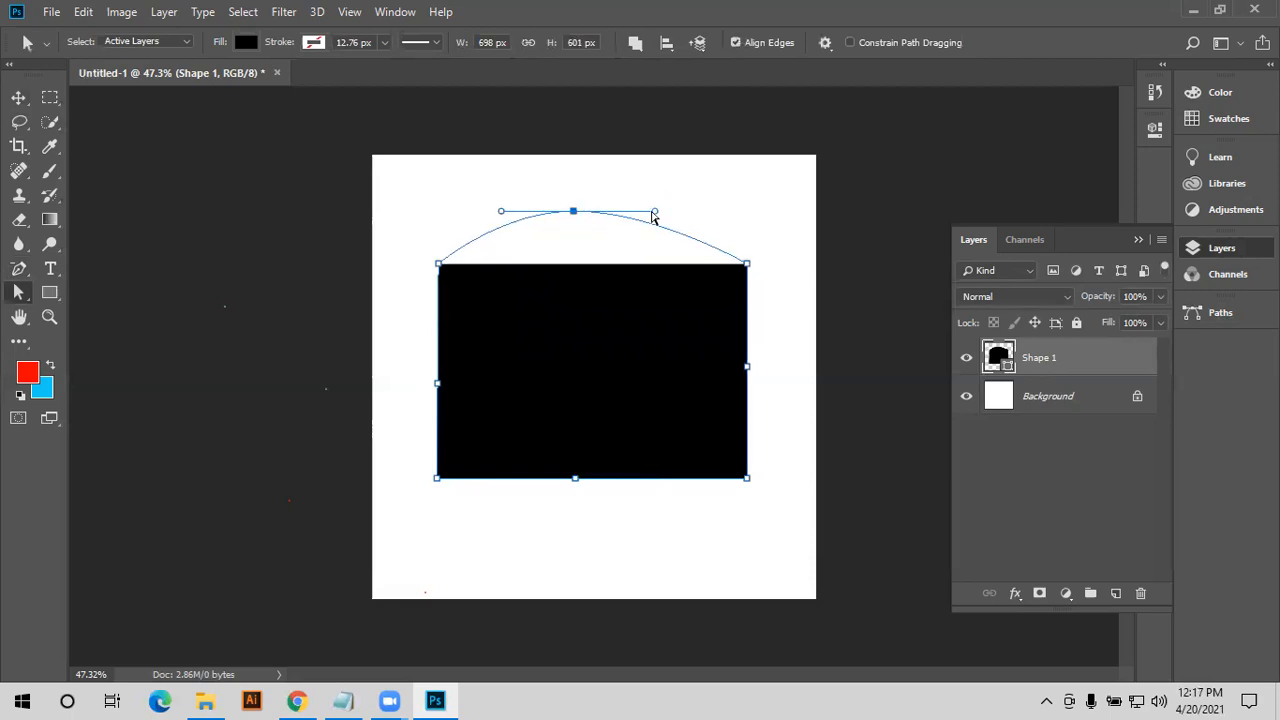
left_click_drag(656, 213, 647, 297)
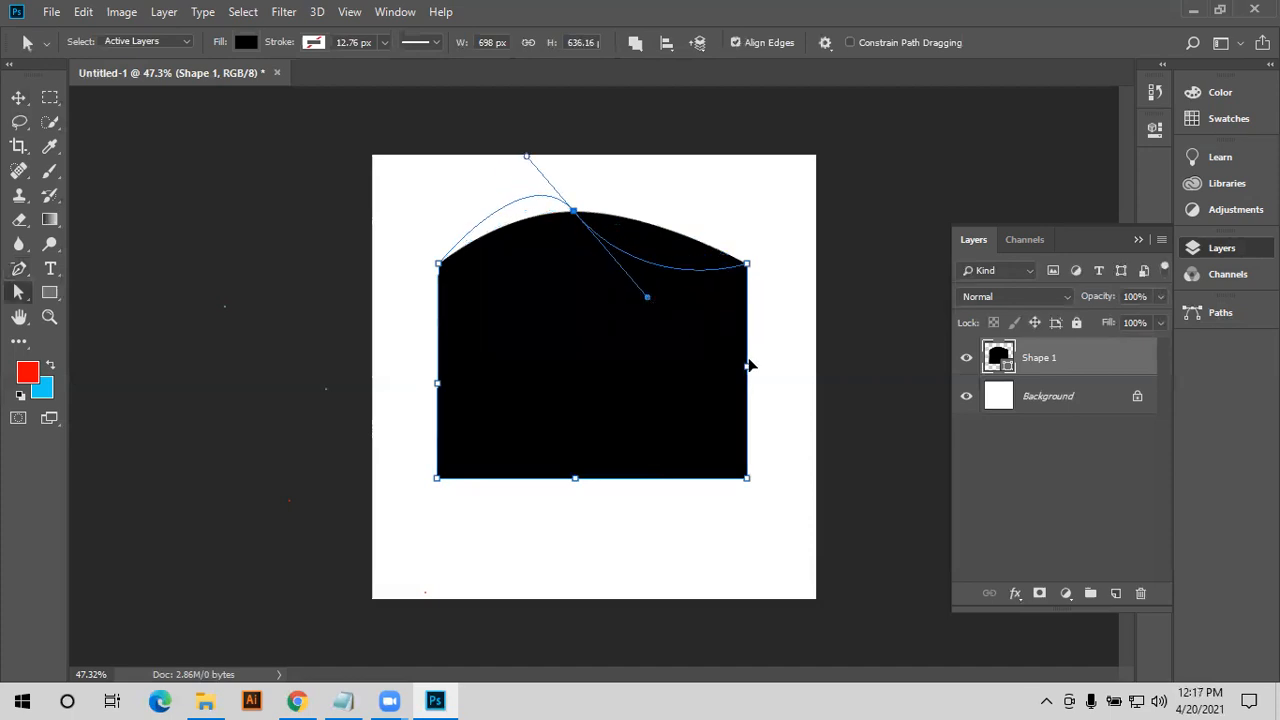
left_click(748, 369)
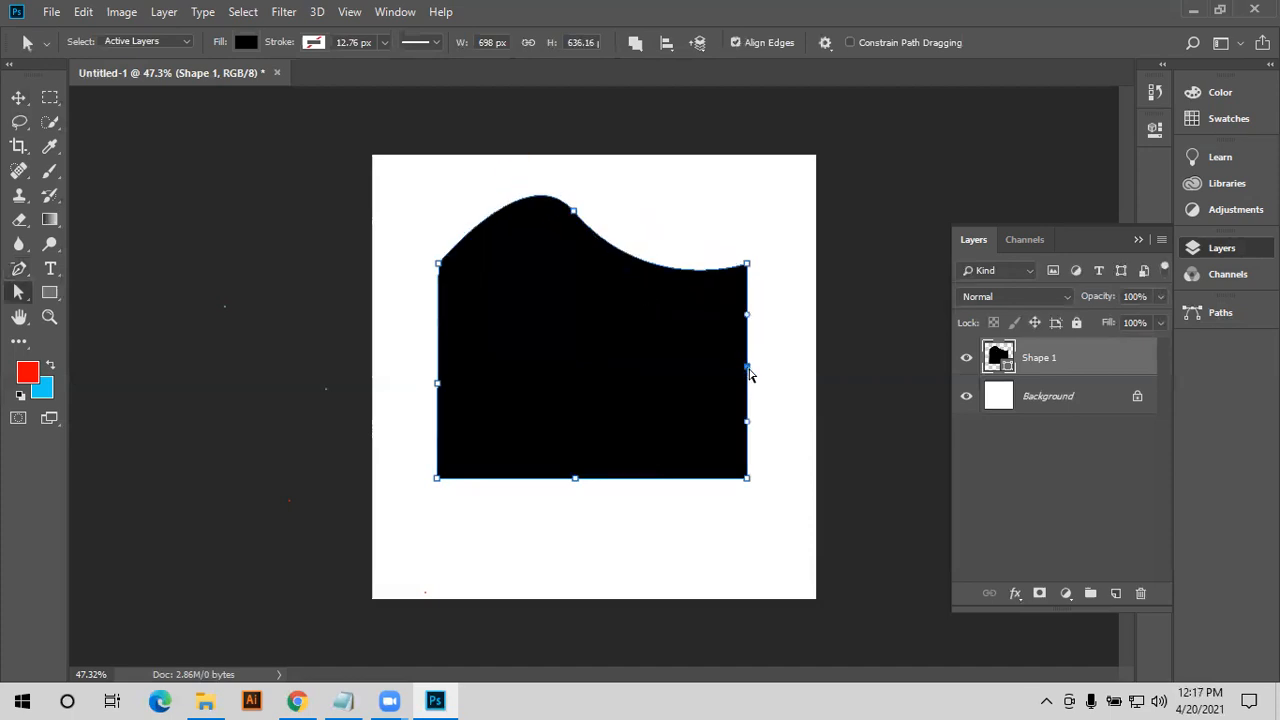
left_click_drag(745, 319, 625, 333)
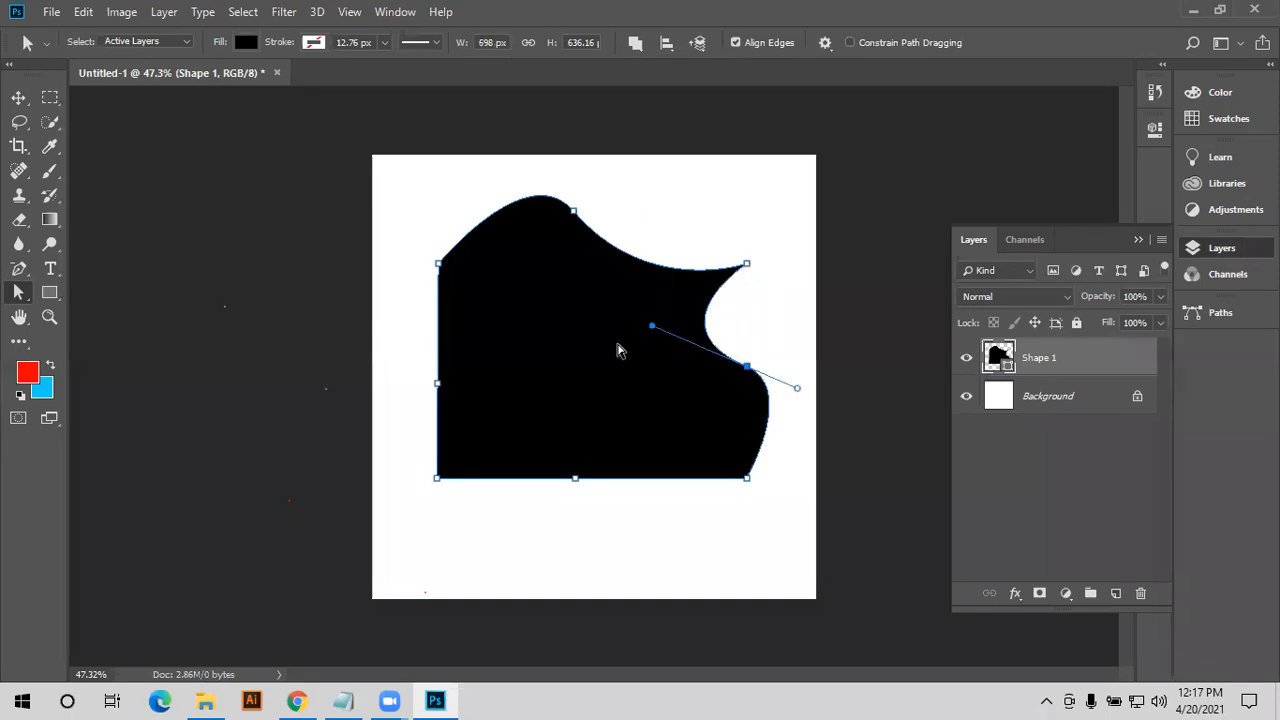
- Delete the reshaped rectangle and draw a closed black rectangle about 1011 × 329 px across the bottom of the canvas with the Pen tool
key("Delete")
key("Delete")
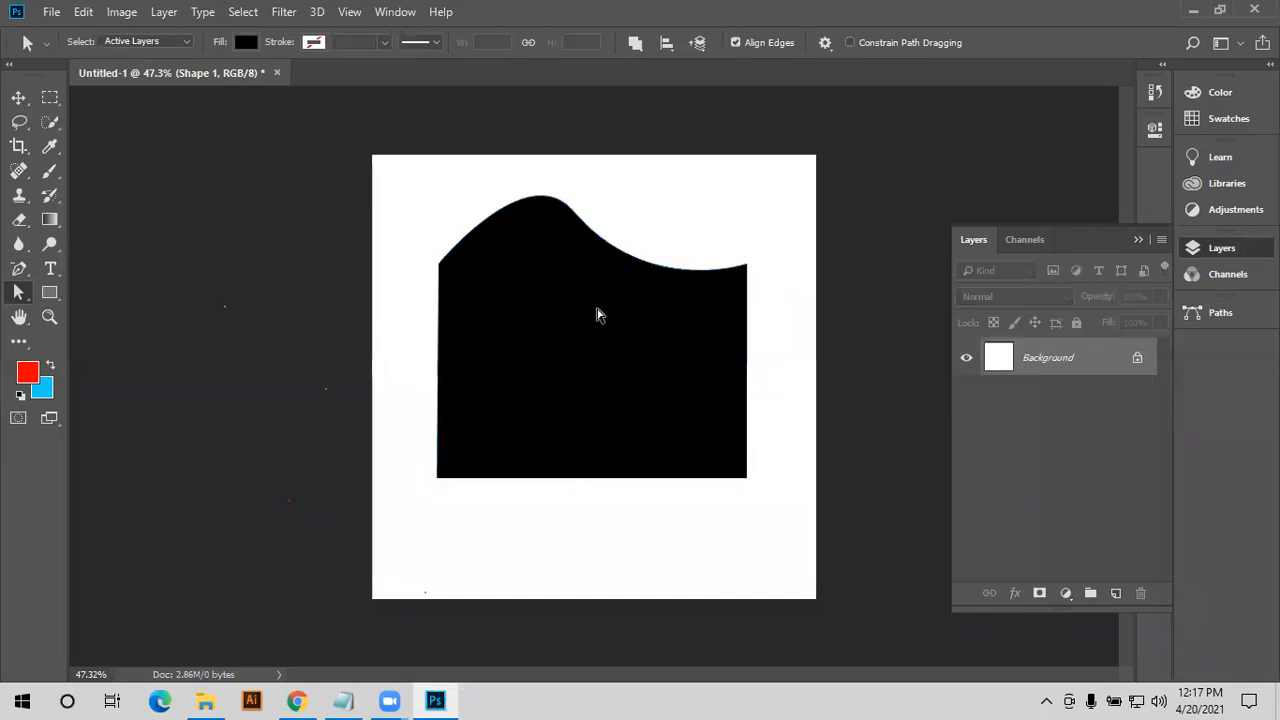
left_click_drag(19, 268, 100, 266)
left_click(372, 456)
left_click(816, 456)
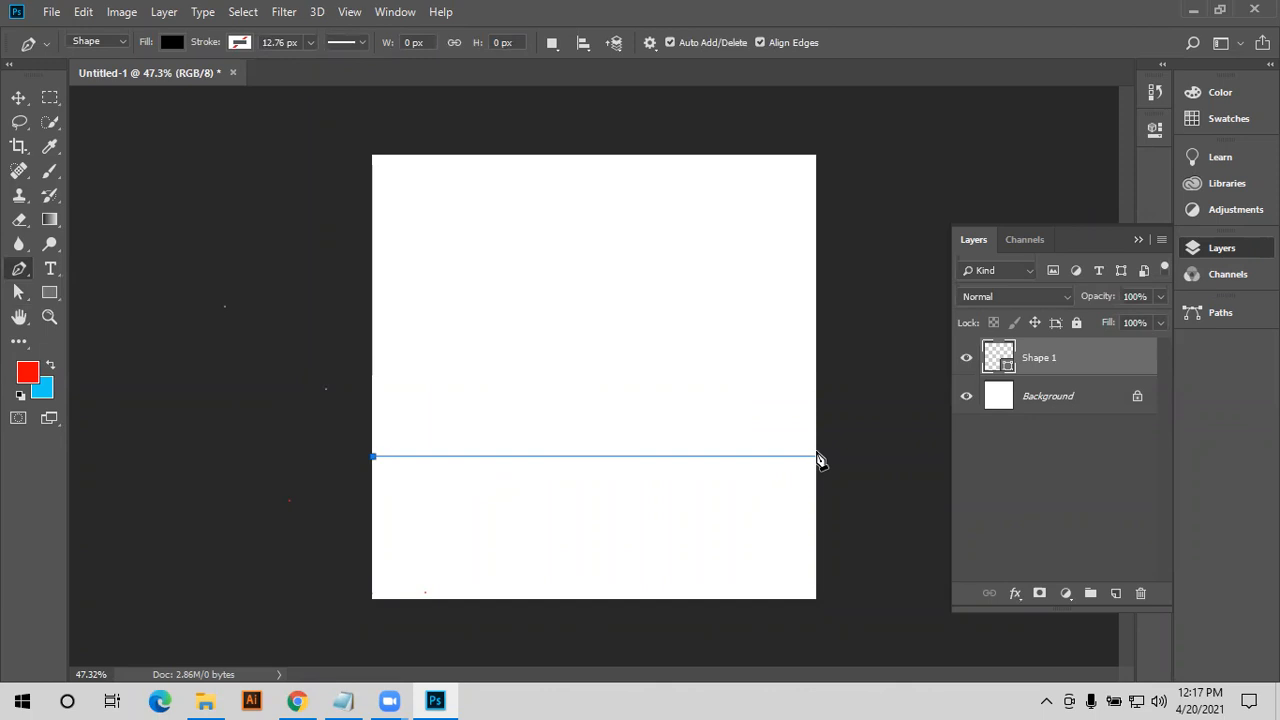
left_click(815, 599)
left_click(366, 601)
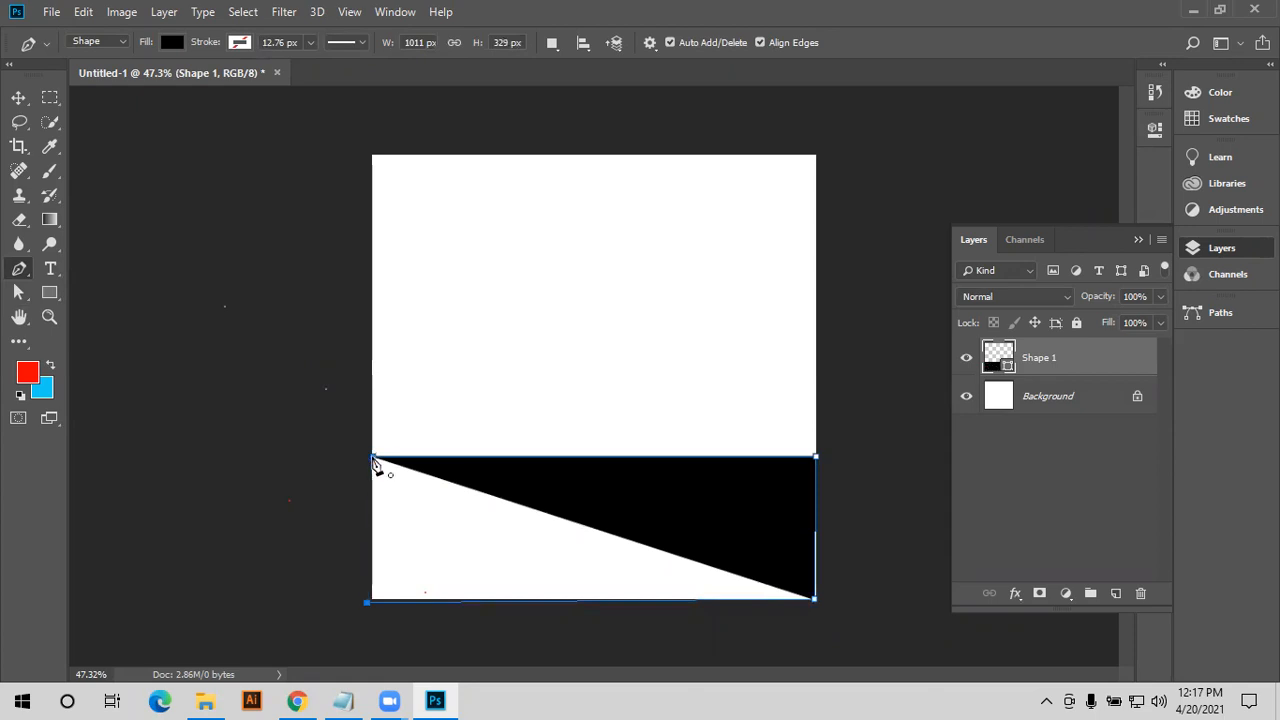
left_click(373, 458)
- Add an anchor point on the bottom rectangle's upper edge and bend that edge into a wave with the Direct Selection tool
right_click(15, 267)
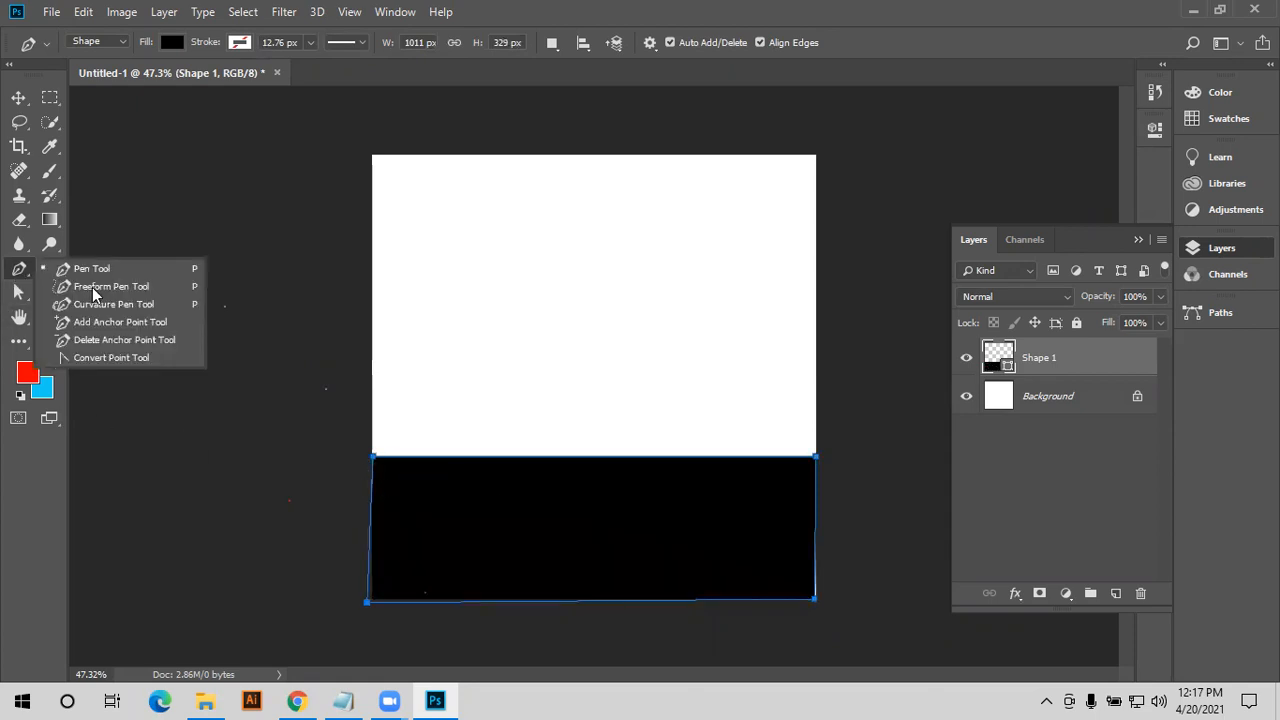
left_click(591, 479)
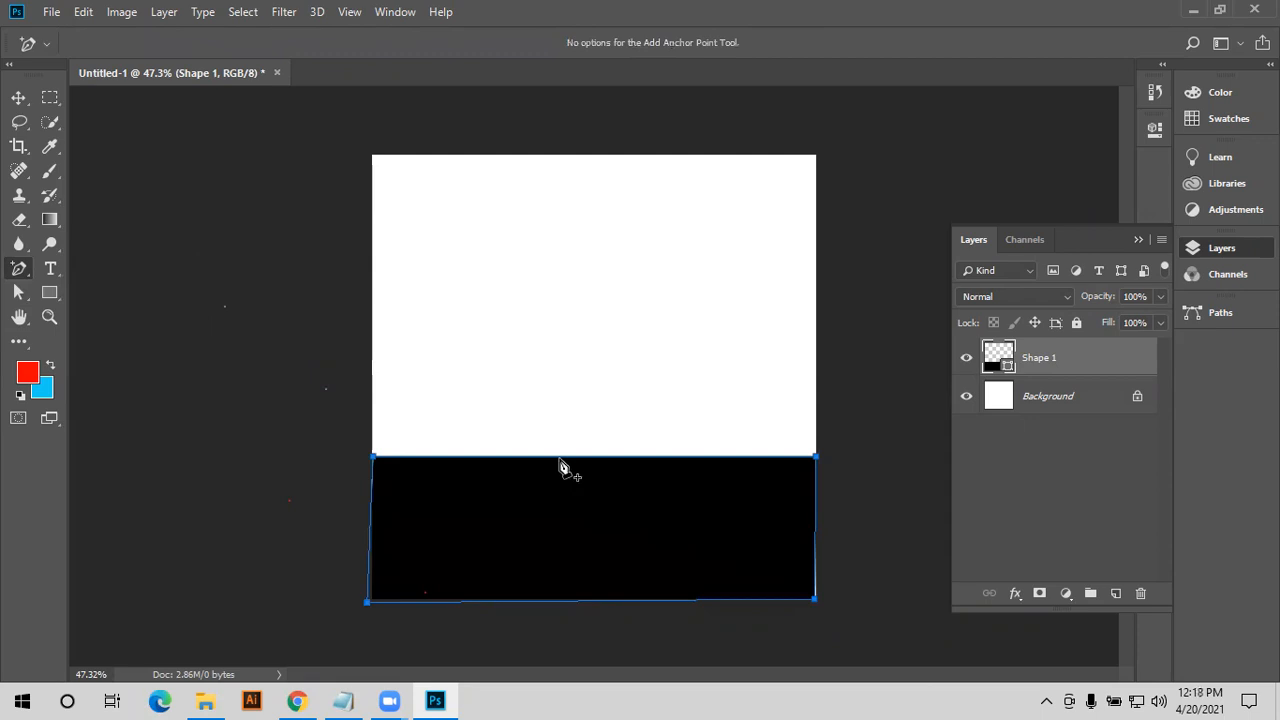
left_click(559, 456)
left_click(19, 292)
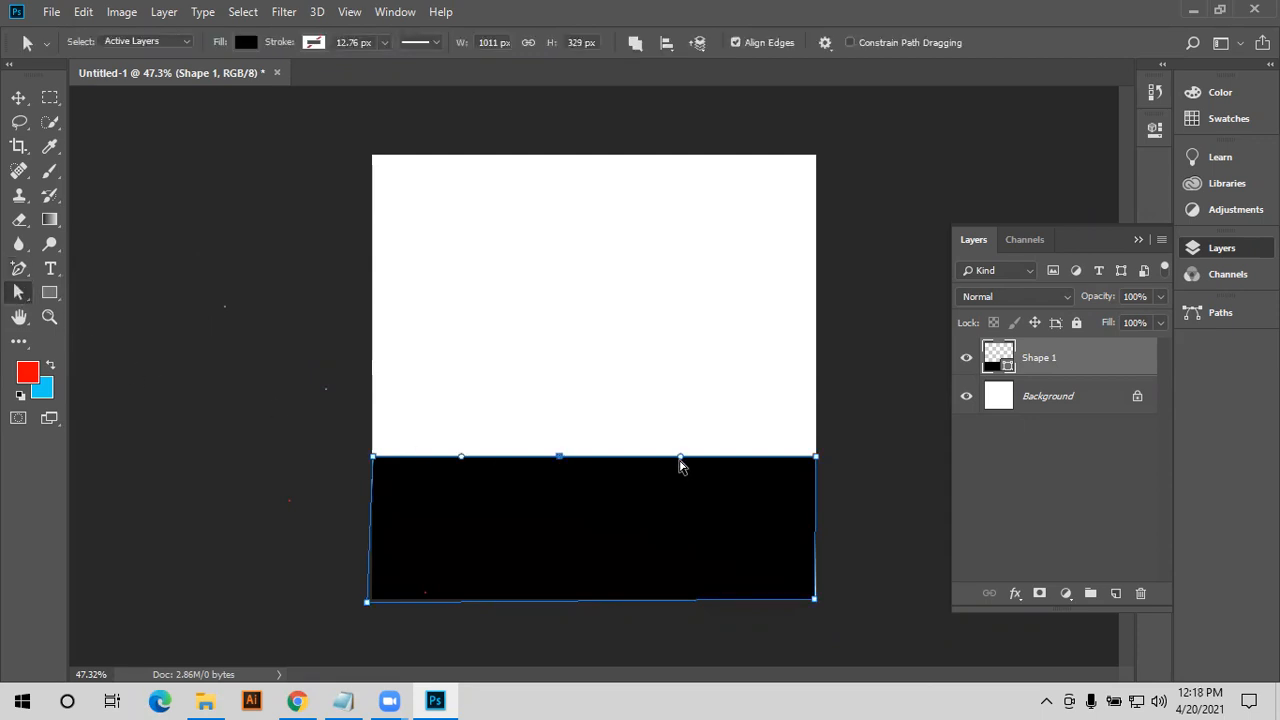
left_click_drag(680, 456, 728, 550)
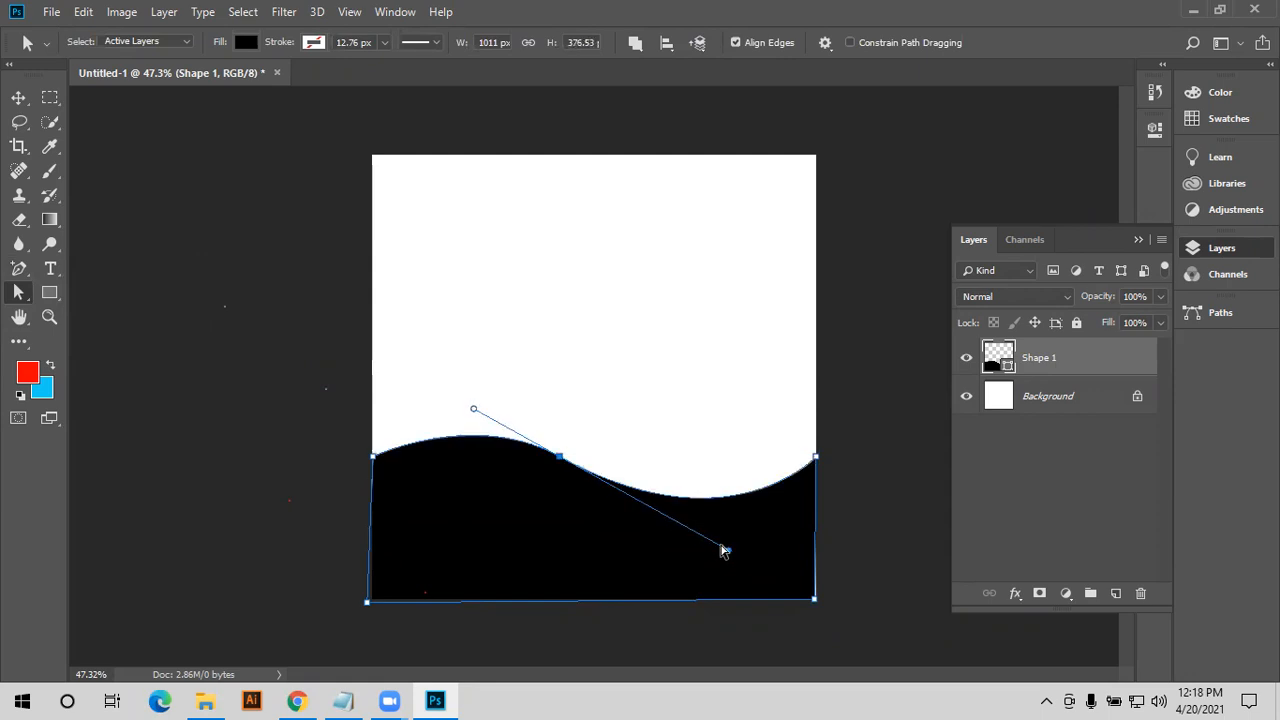
- Reposition the wave shape and scale it to about 107.6% so it extends past both sides of the canvas
left_click(19, 97)
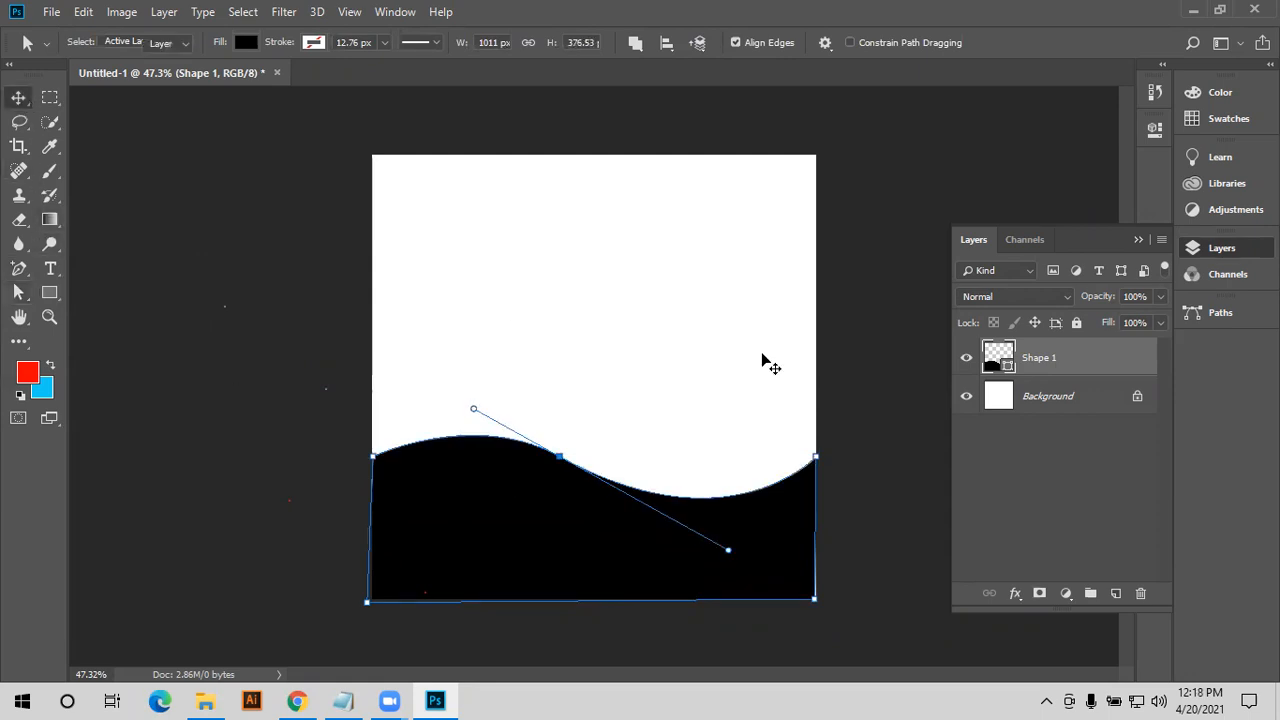
left_click(763, 363)
mouse_move(608, 541)
left_mouse_down()
mouse_move(563, 434)
mouse_move(620, 477)
mouse_move(620, 409)
mouse_move(603, 440)
mouse_move(617, 531)
mouse_move(603, 545)
mouse_move(594, 534)
left_mouse_up()
key("ctrl")
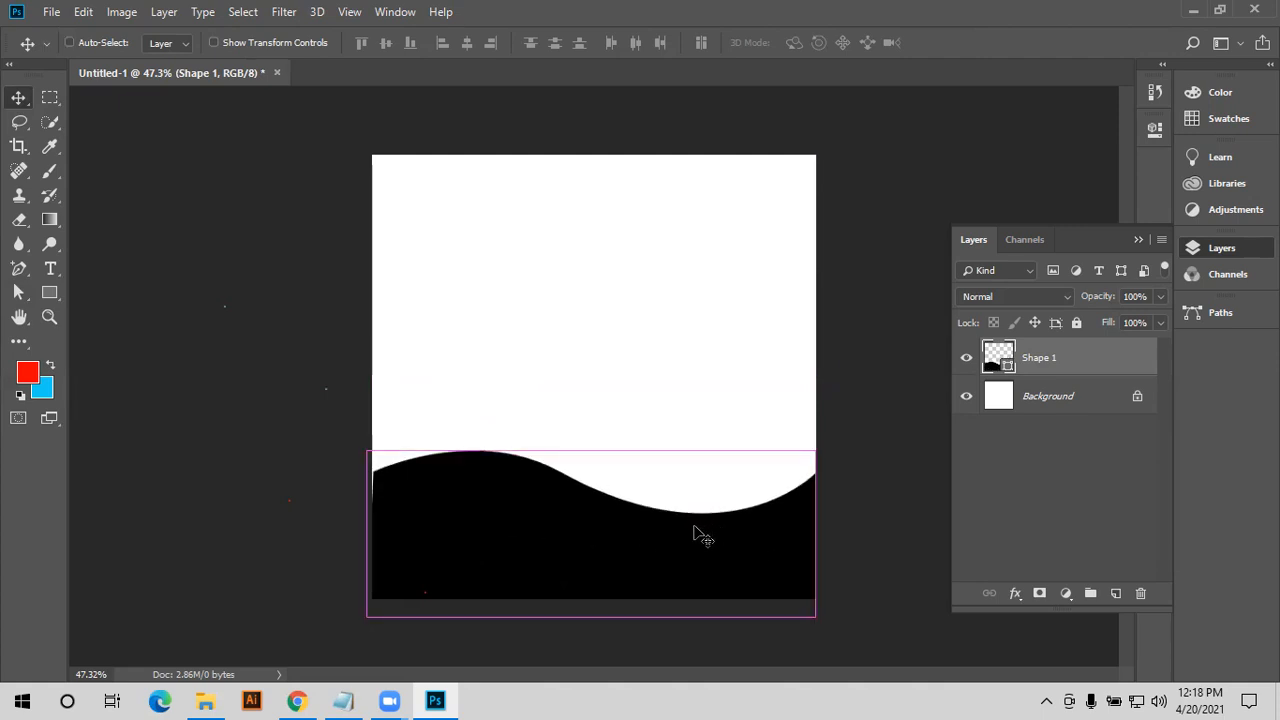
key("ctrl+t")
left_click_drag(818, 444, 832, 444)
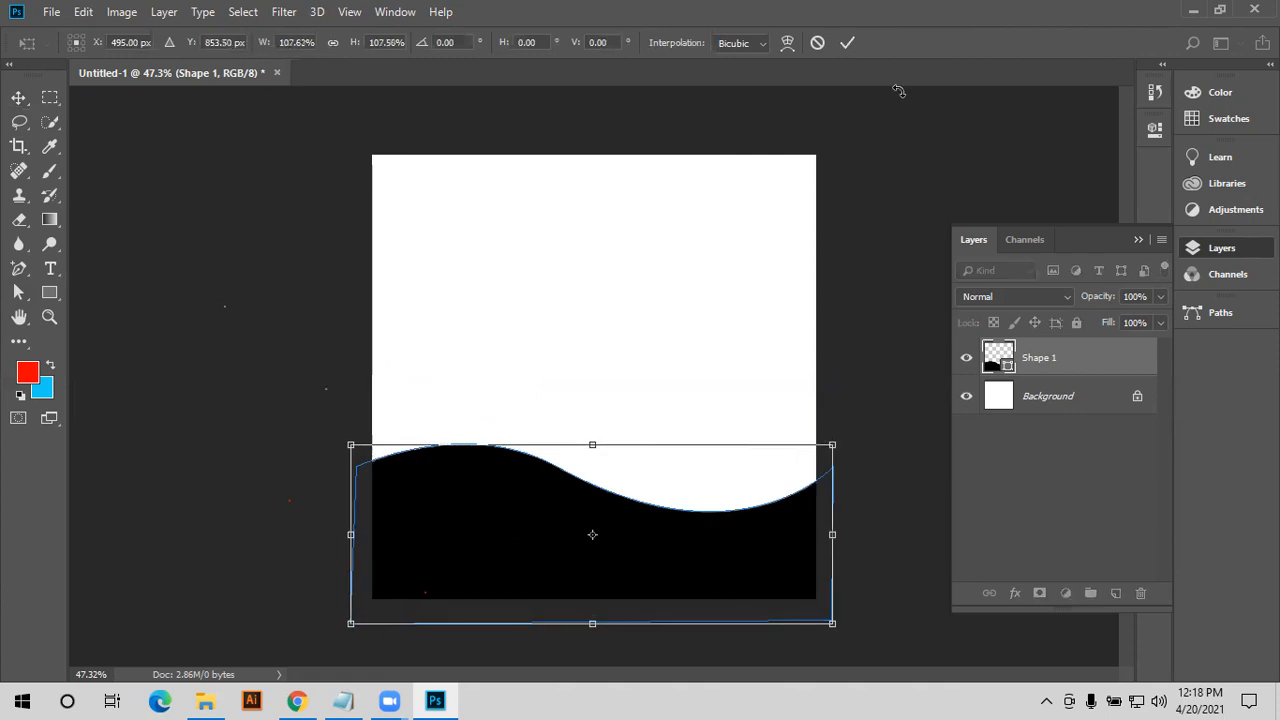
left_click(844, 44)
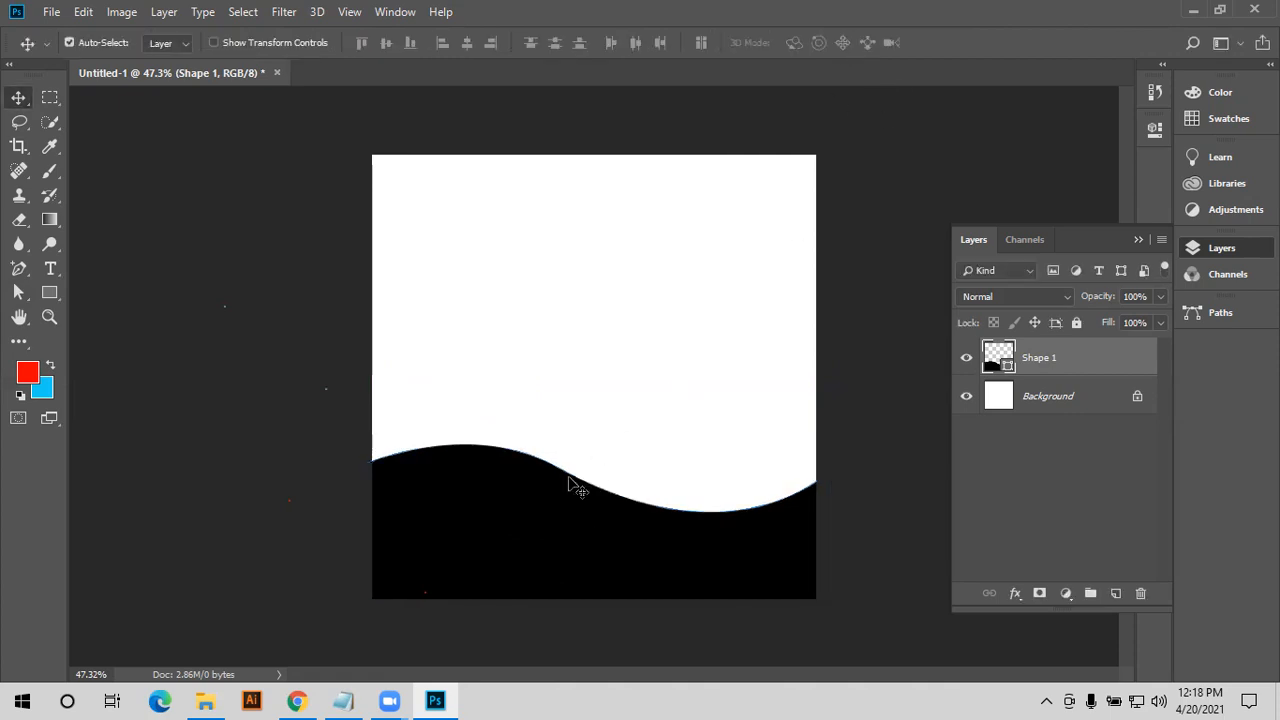
left_click_drag(541, 448, 551, 480)
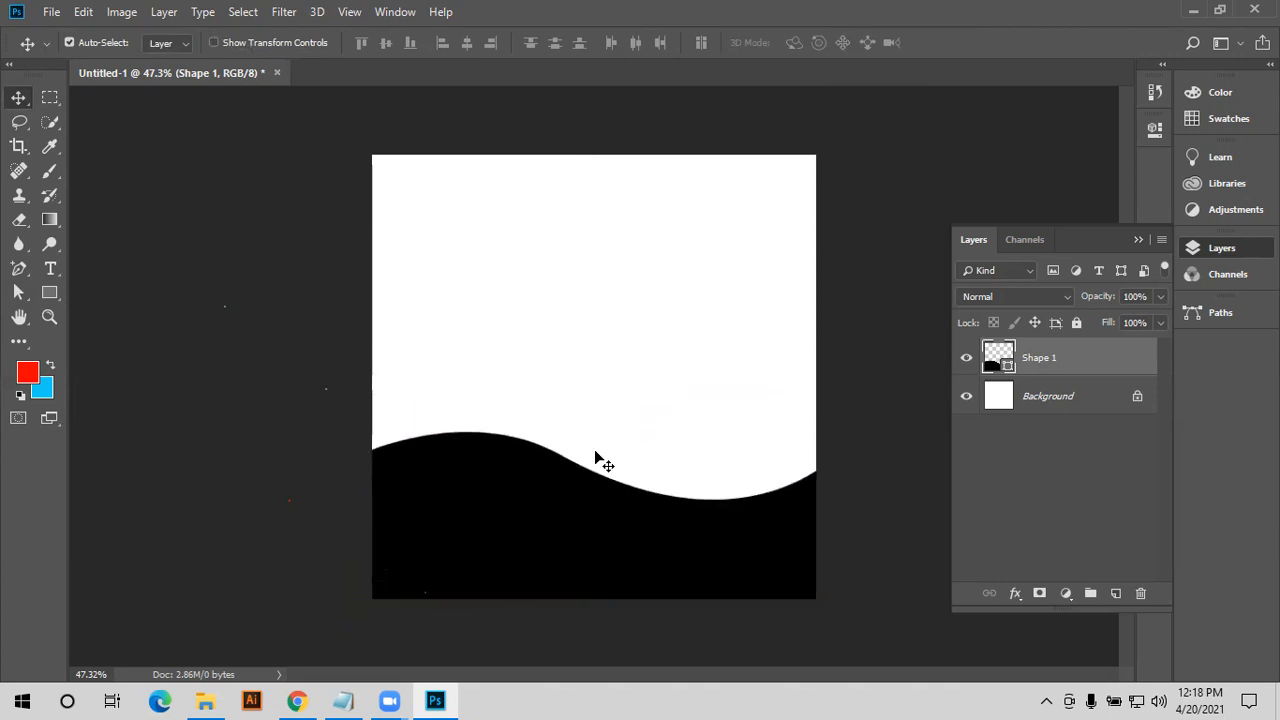
- Delete the wave shape and draw a closed four-sided black shape about 552 × 451 px right of the canvas centre with the Pen tool
key("Delete")
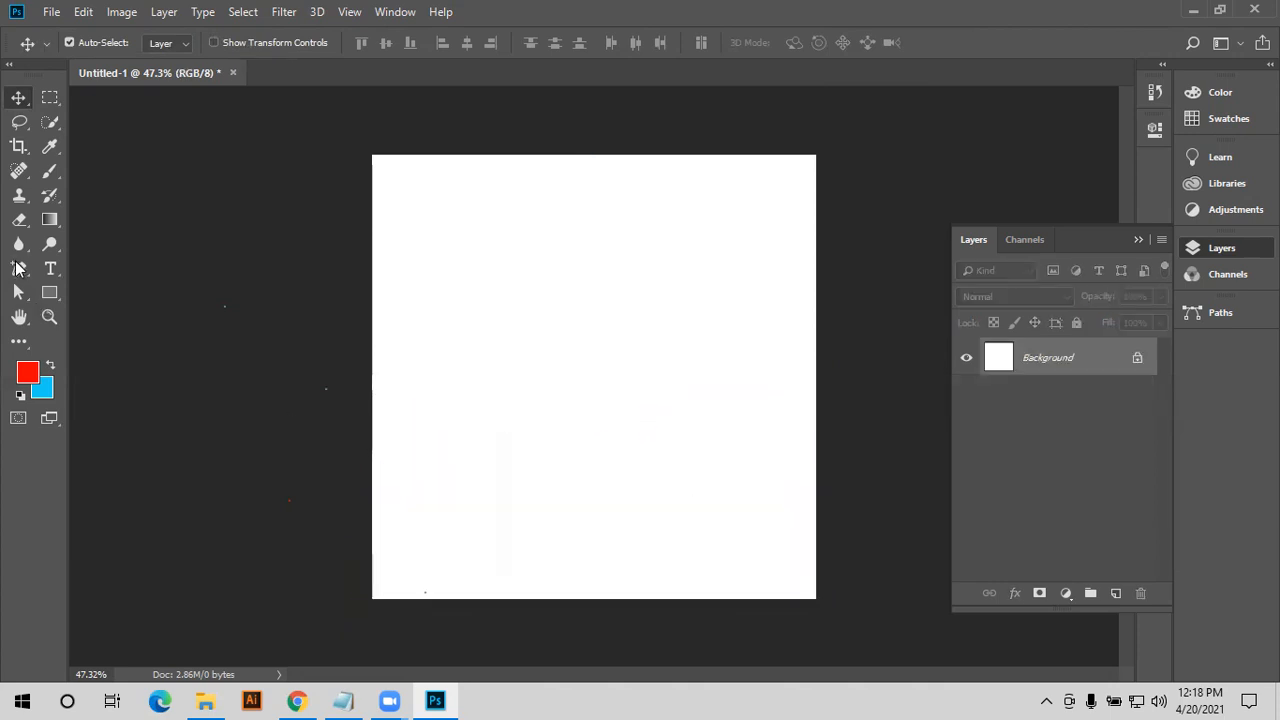
left_click(17, 268)
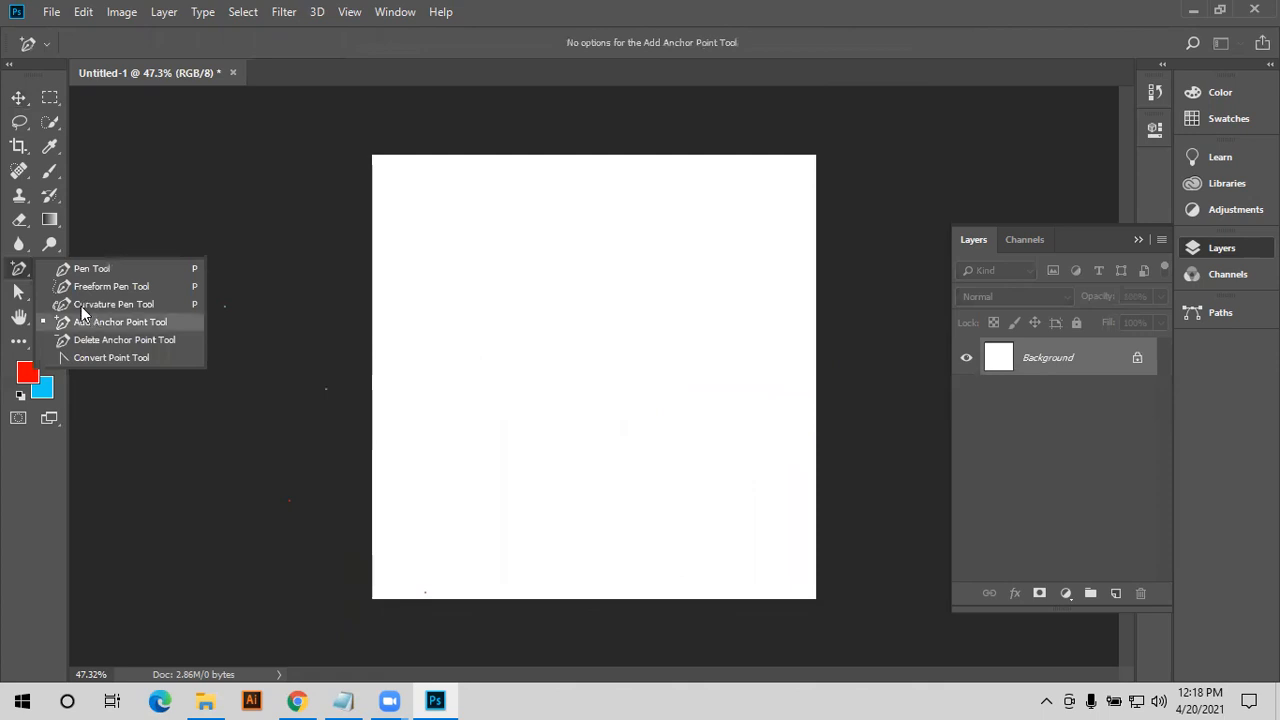
left_click(537, 300)
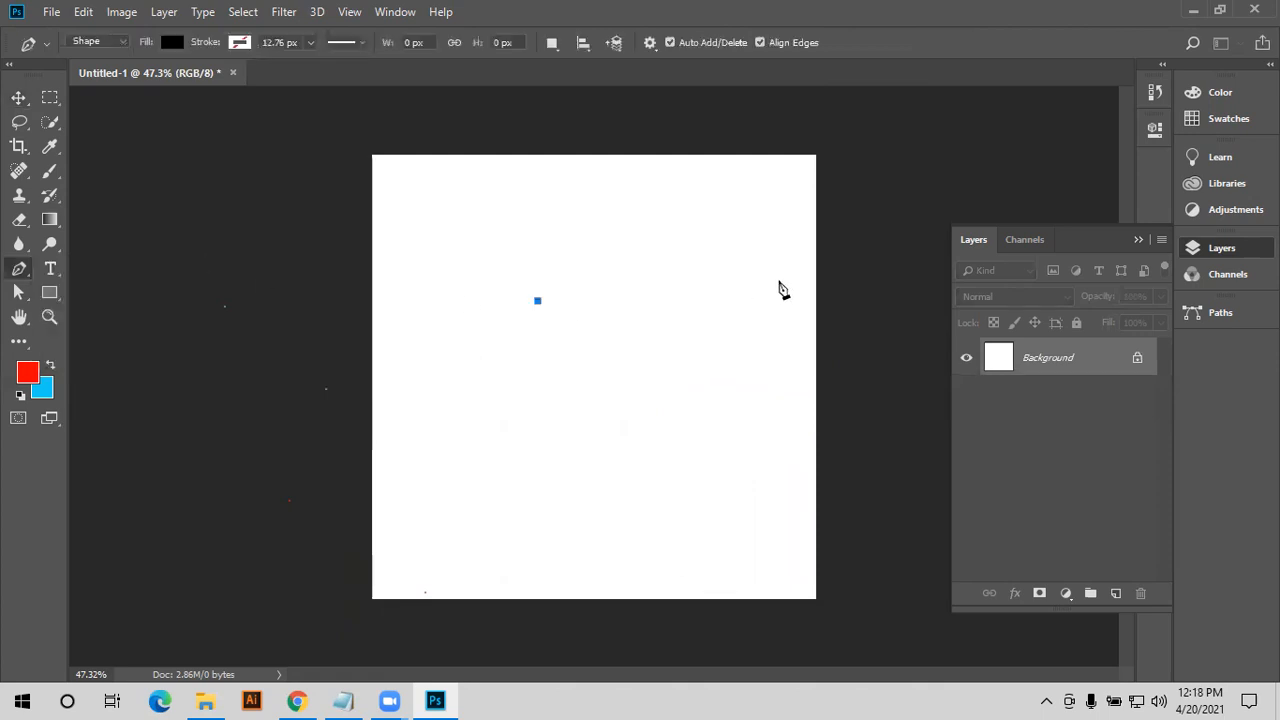
left_click(775, 297)
left_click(773, 478)
key("Escape")
key("ctrl+z")
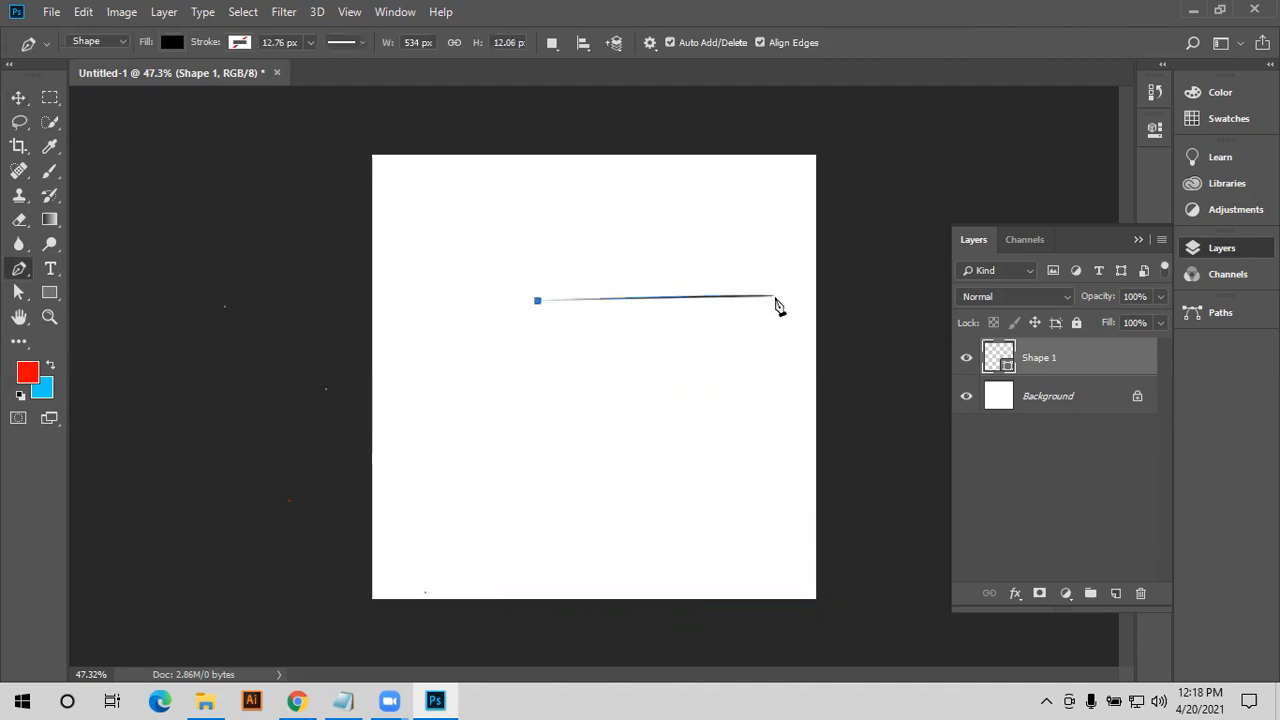
left_click(775, 486)
left_click(531, 497)
left_click(538, 301)
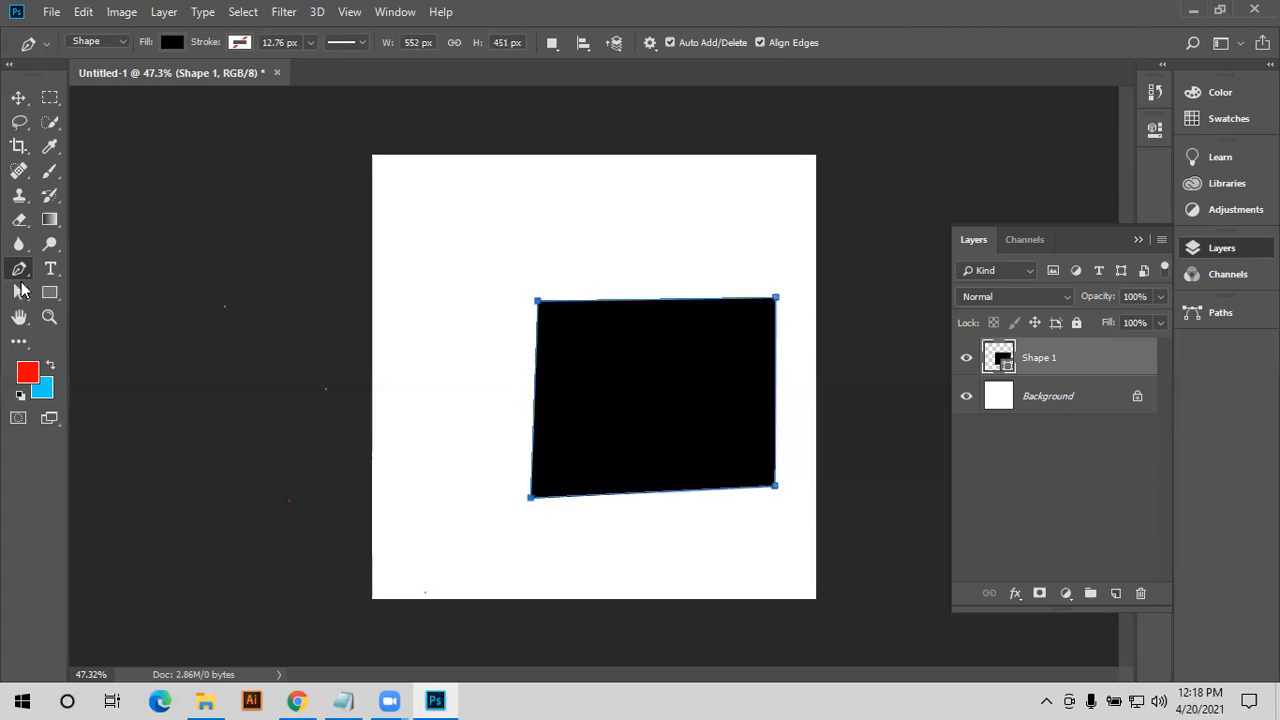
- Add an anchor point near the middle of the four-sided shape's top edge with the Add Anchor Point tool
right_click(22, 270)
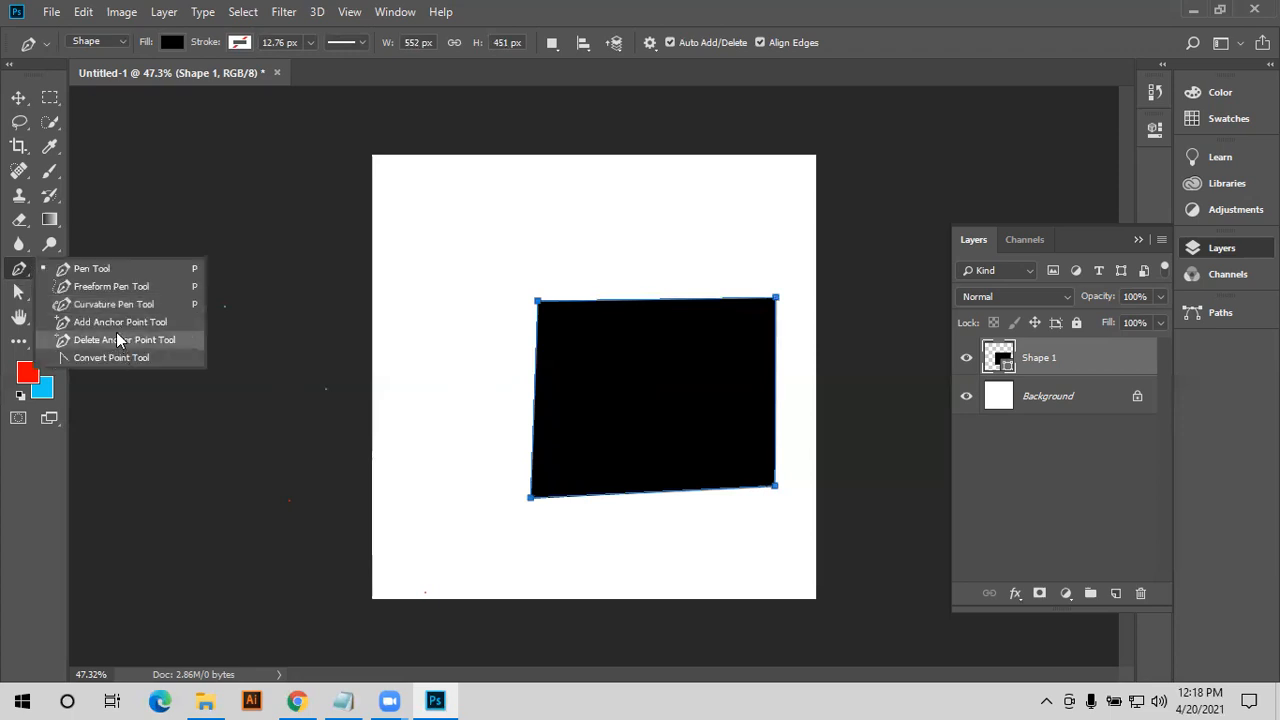
left_click(645, 300)
scroll(656, 316, "up", 3)
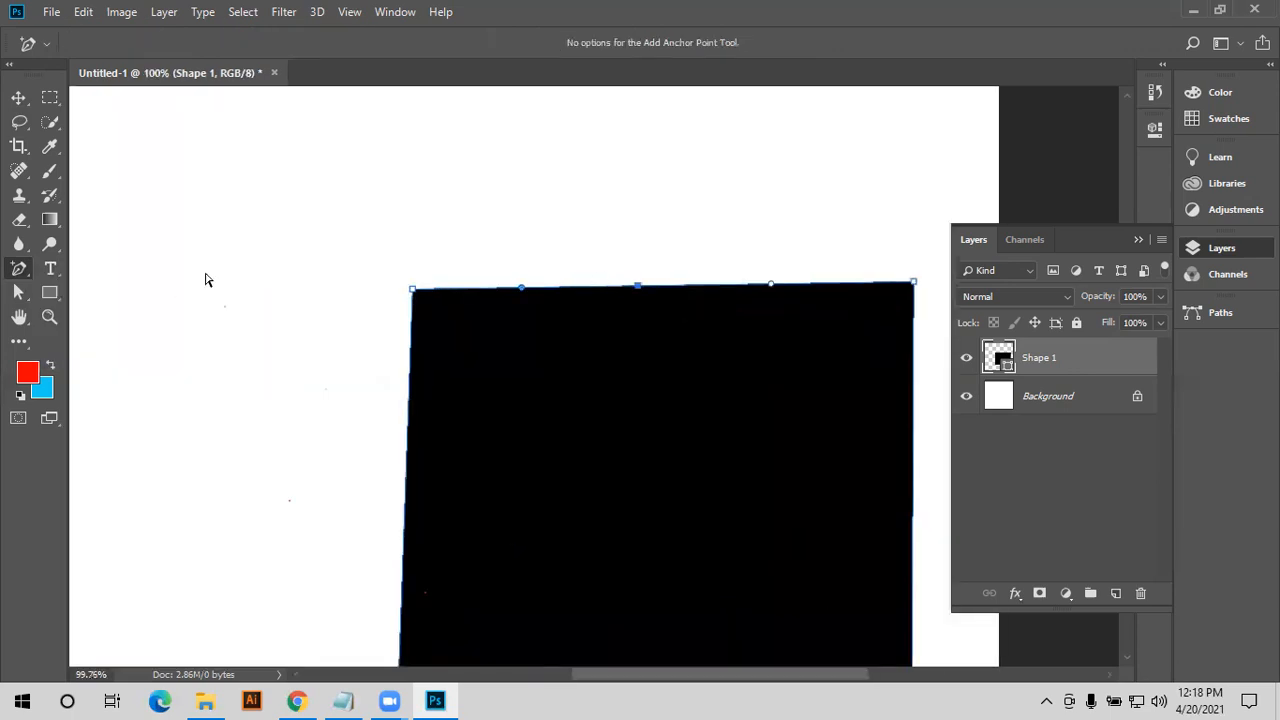
- Try pulling the new top-edge anchor upward with the Direct Selection tool and undo the move
left_click(18, 292)
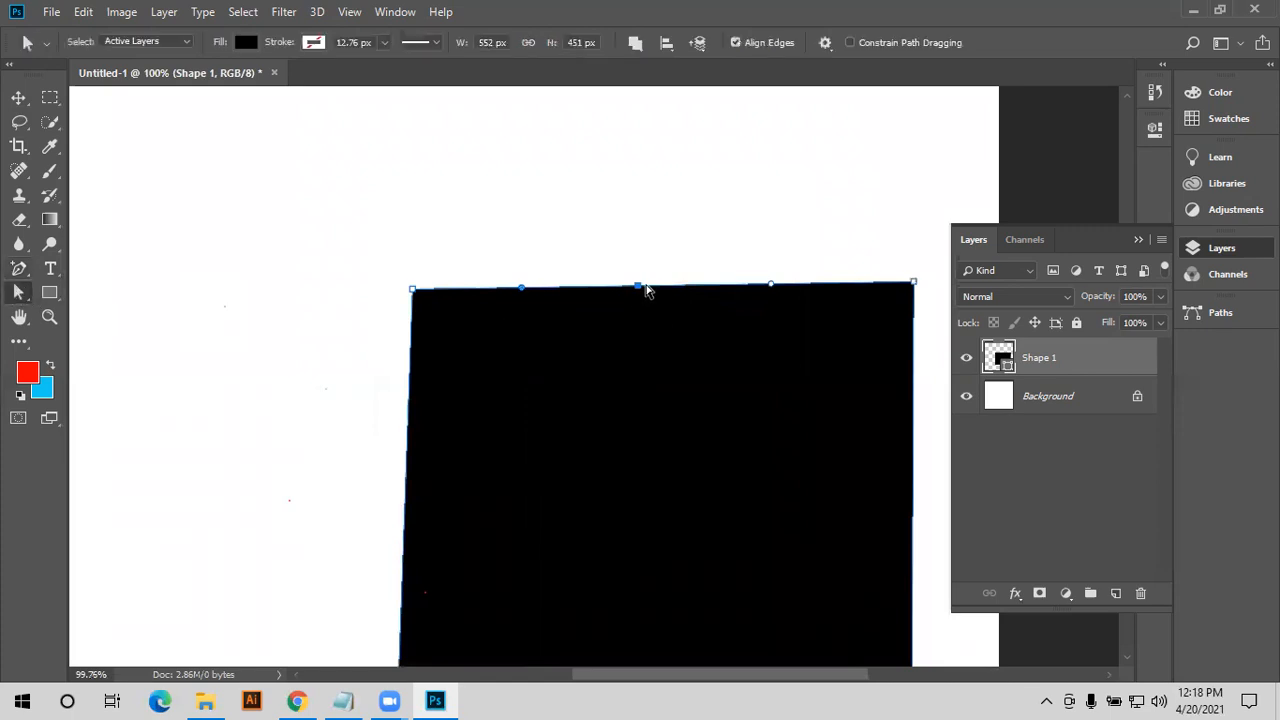
left_click_drag(637, 292, 650, 206)
key("ctrl+z")
scroll(22, 301, "down", 3)
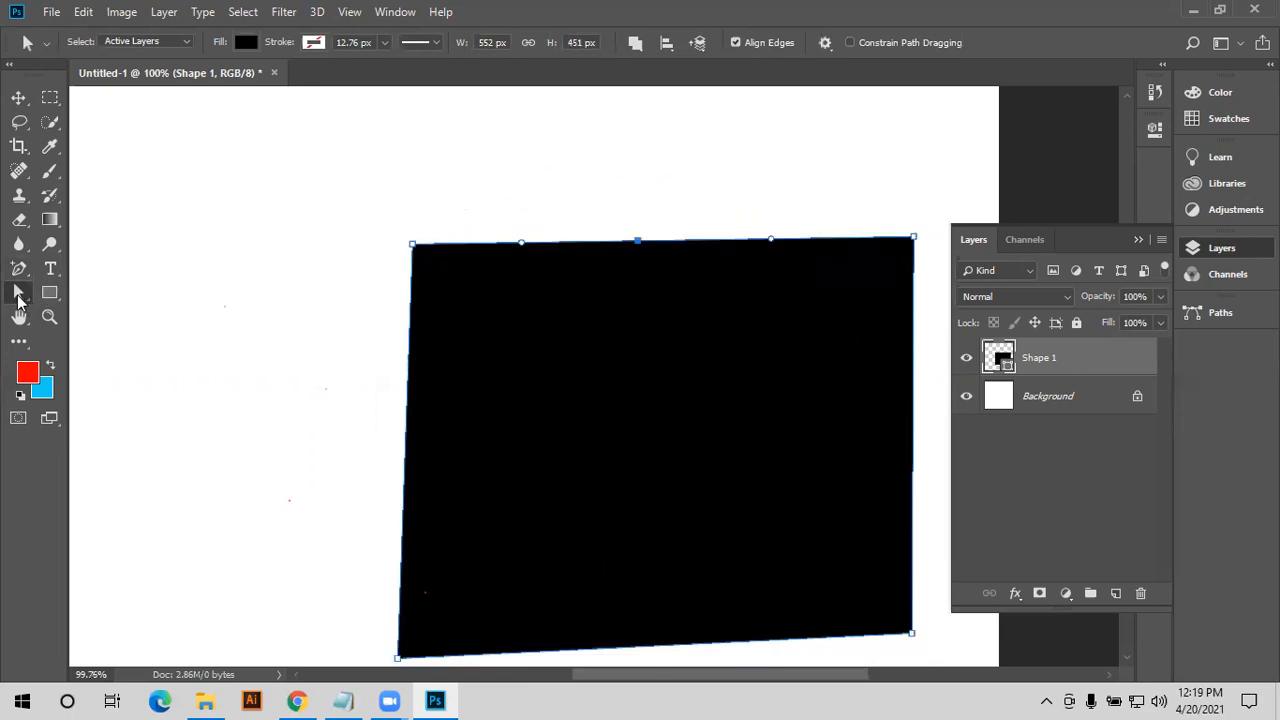
- Convert the top-edge anchor to a corner point and raise it into a sharp peak, making the shape about 554 px tall
right_click(18, 283)
right_click(22, 274)
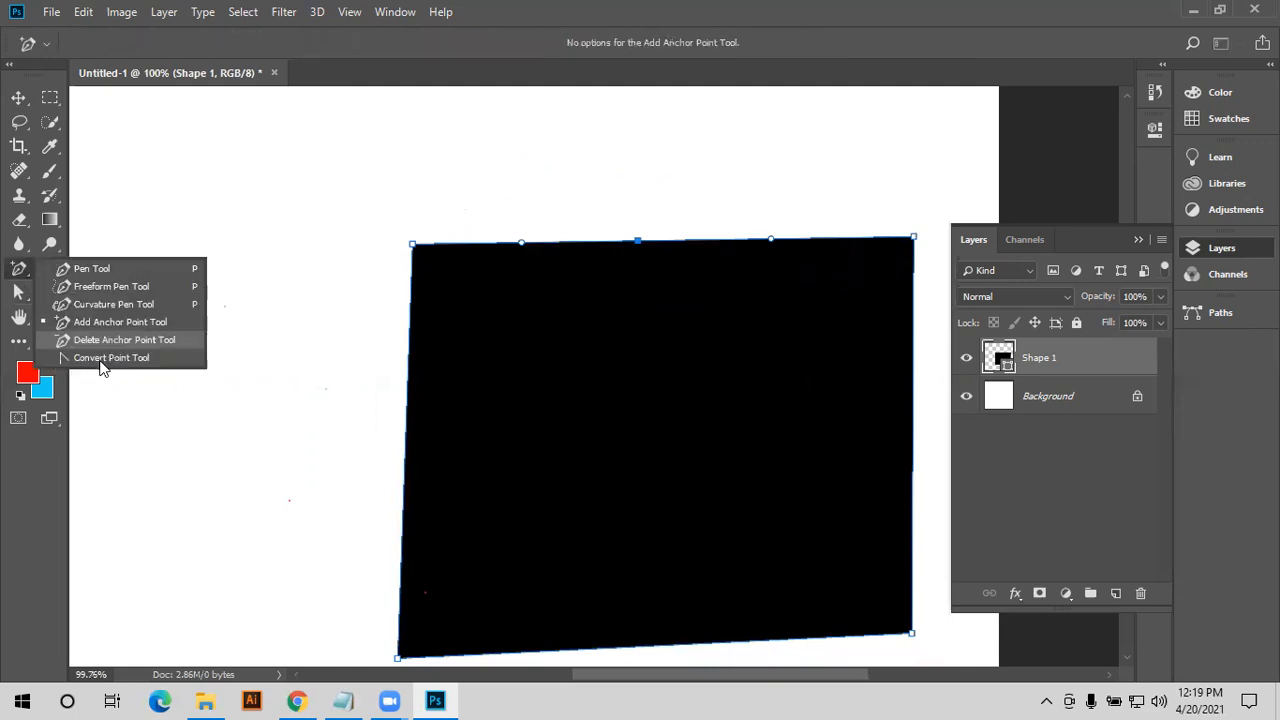
left_click(100, 358)
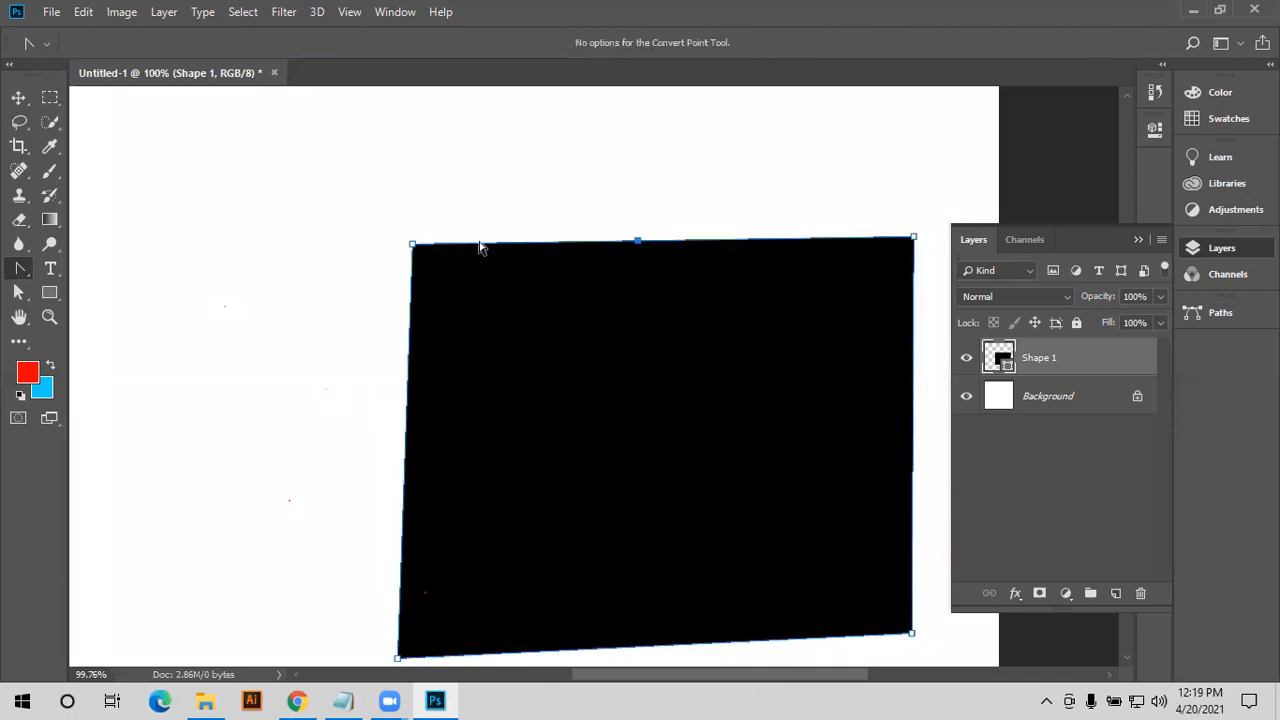
key("a")
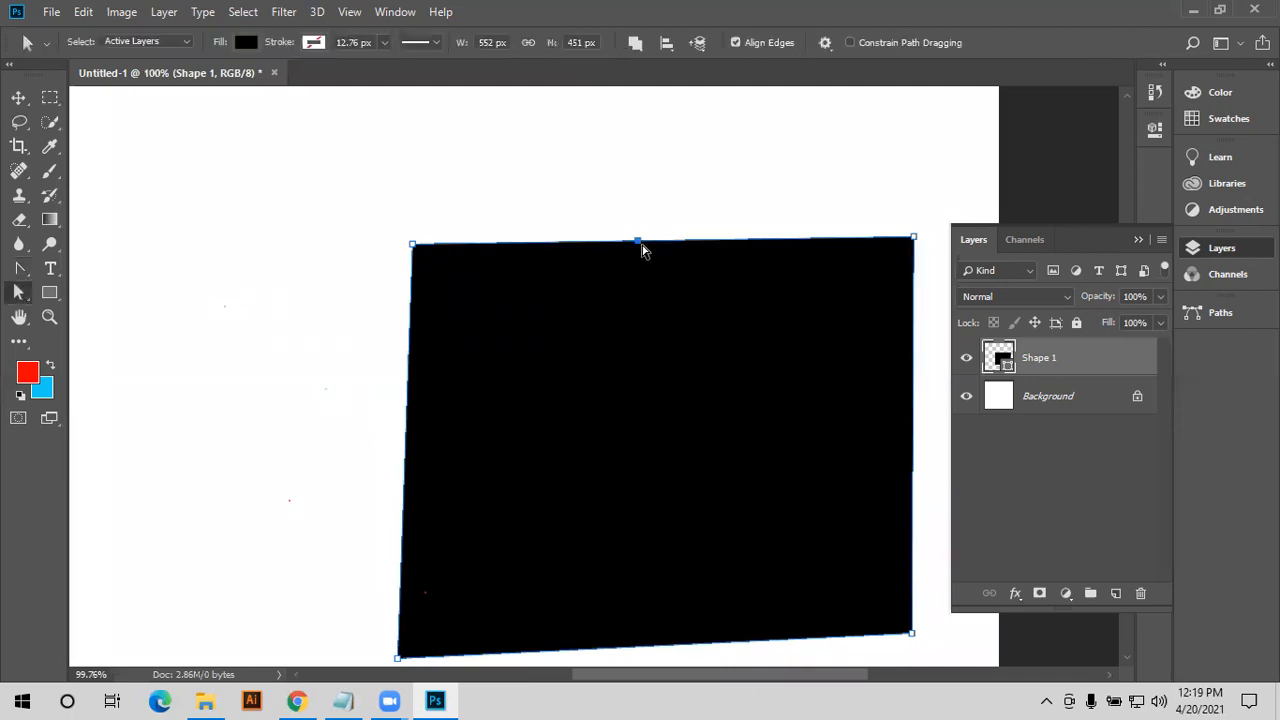
left_click_drag(640, 241, 632, 197)
left_click_drag(651, 140, 649, 141)
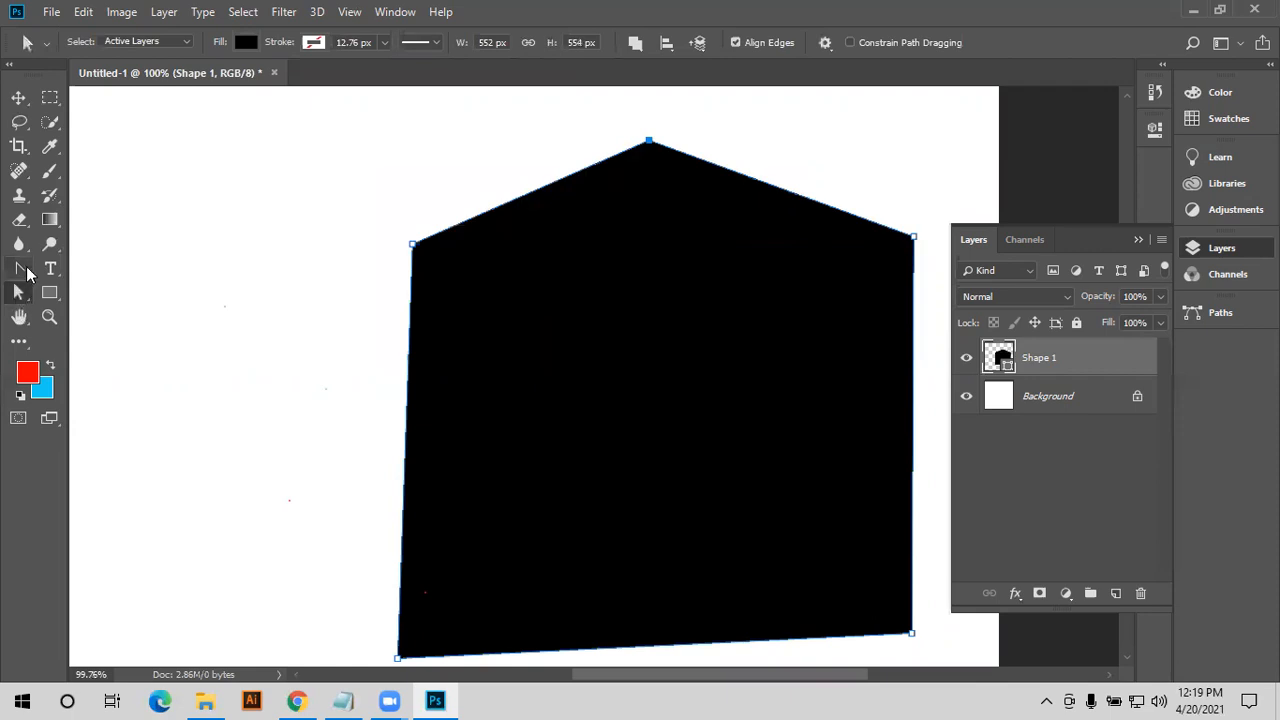
- Turn the peak anchor back into a smooth point with the Convert Point tool, curving the top edge into an S-shape
left_click_drag(648, 143, 707, 239)
scroll(707, 239, "down", 4)
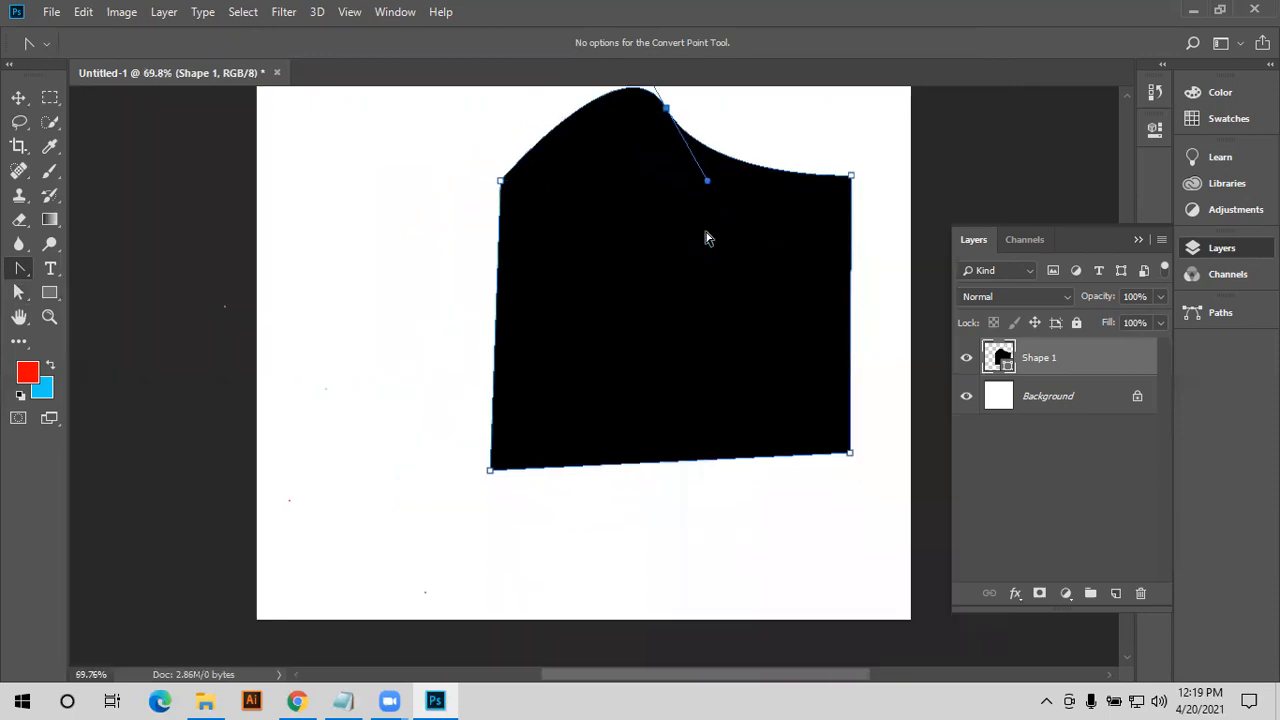
- Pull the shape's upper-left corner anchor outward with the Direct Selection tool, widening the shape to about 758 px, and delete that anchor
key("ctrl+0")
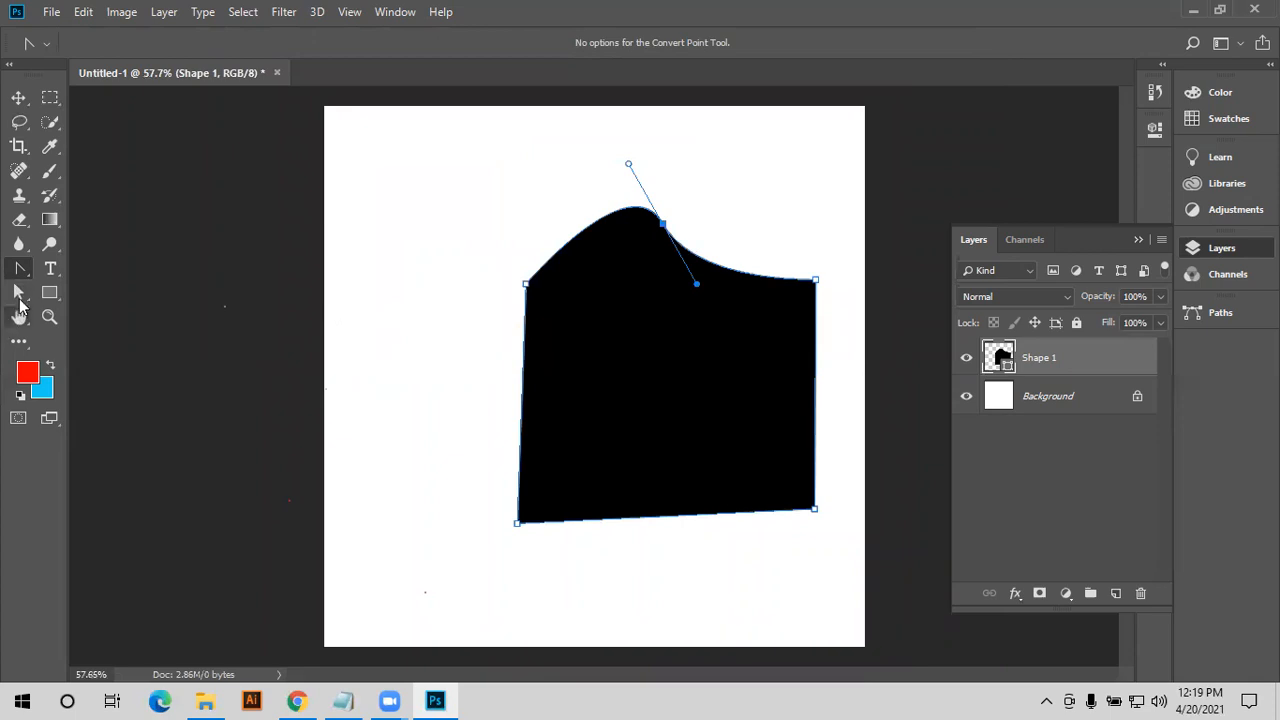
left_click(19, 293)
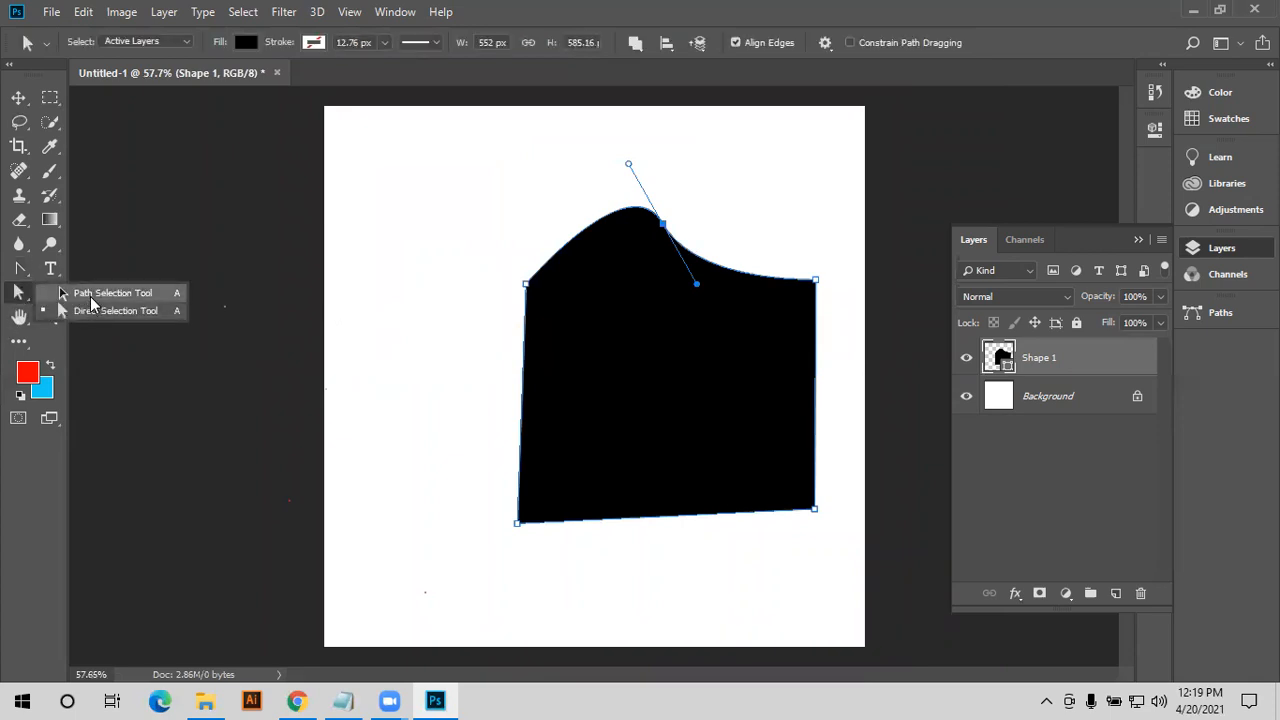
left_click(87, 310)
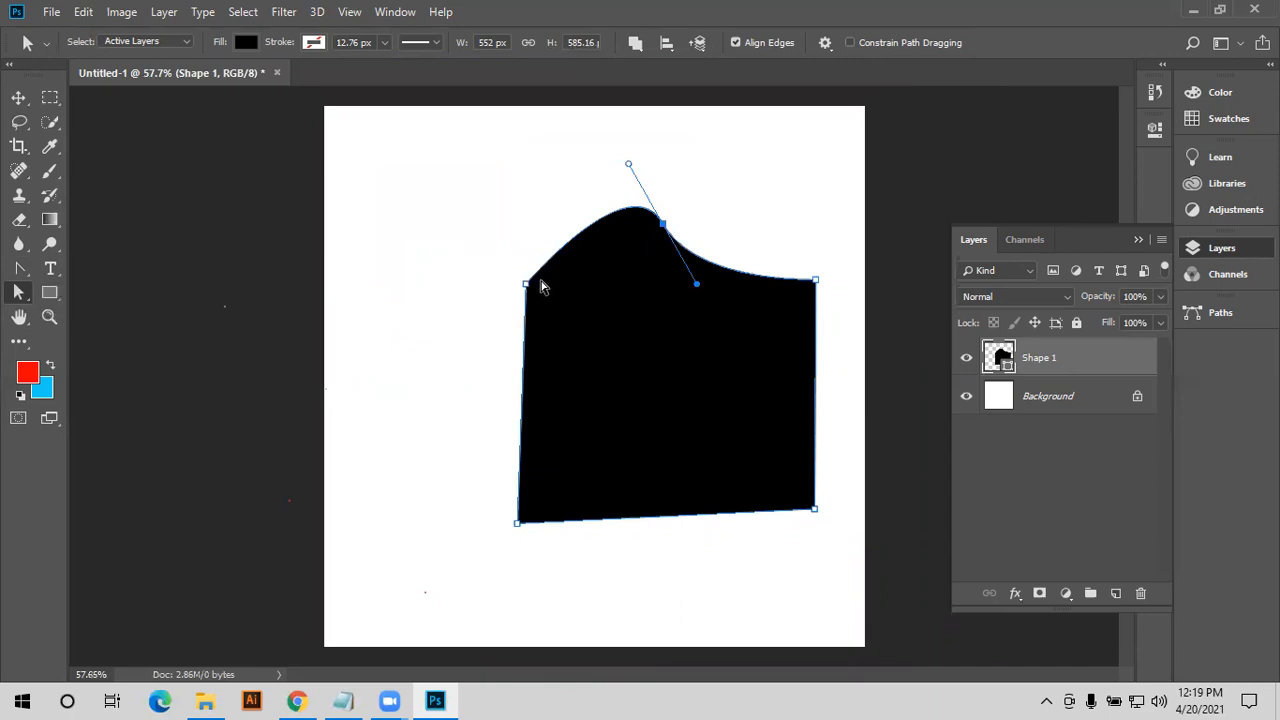
left_click_drag(526, 284, 406, 265)
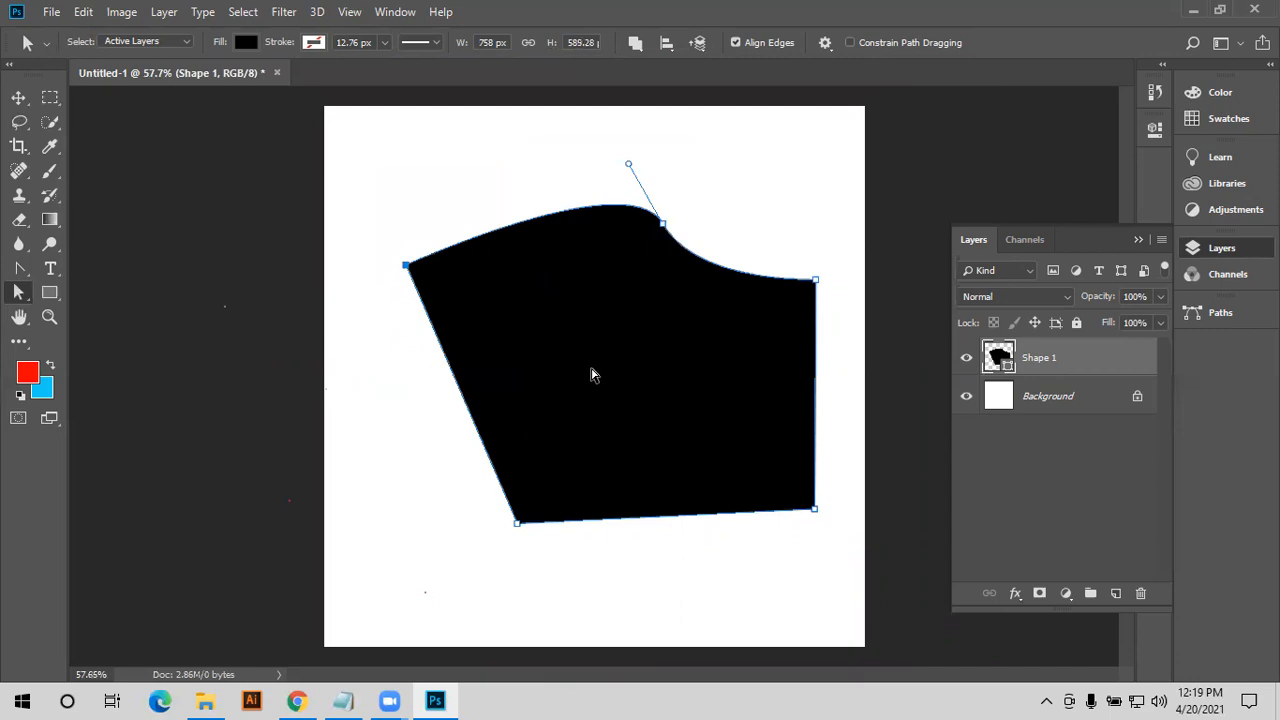
key("Delete")
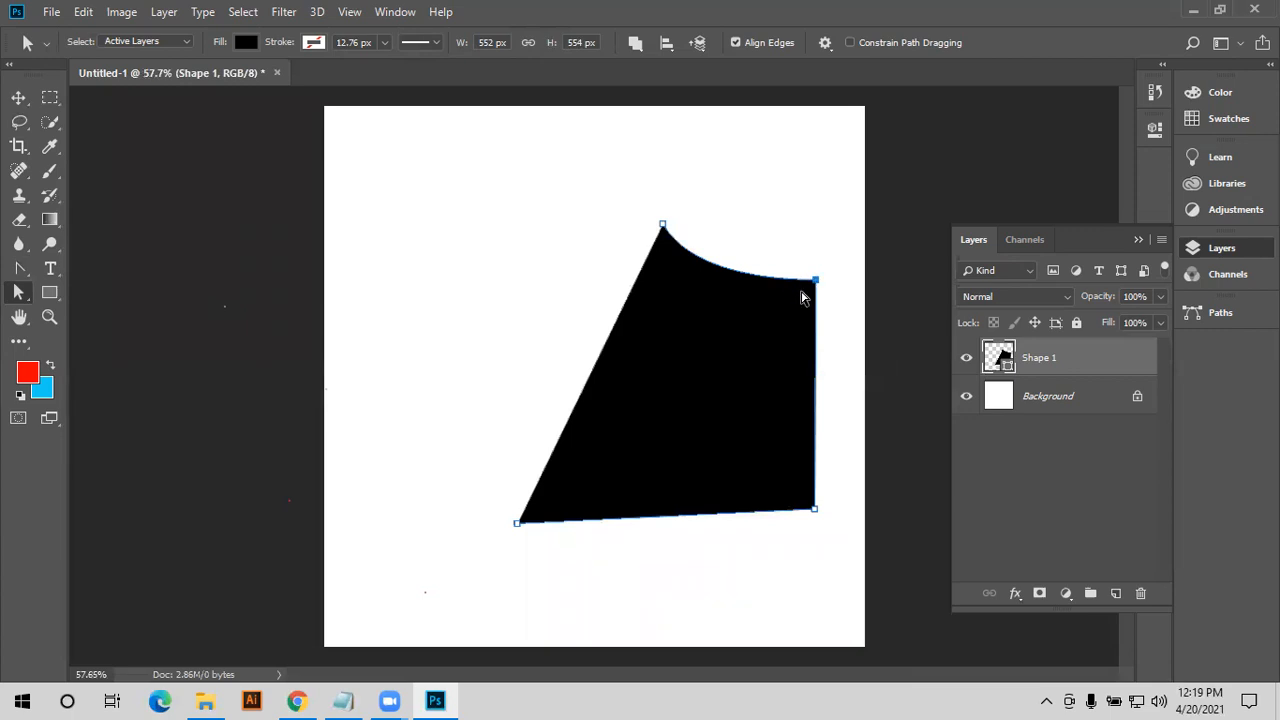
- Raise the upper-right anchor to make the shape about 631 px tall, delete that anchor and remove the rest of the shape
left_click_drag(815, 282, 846, 190)
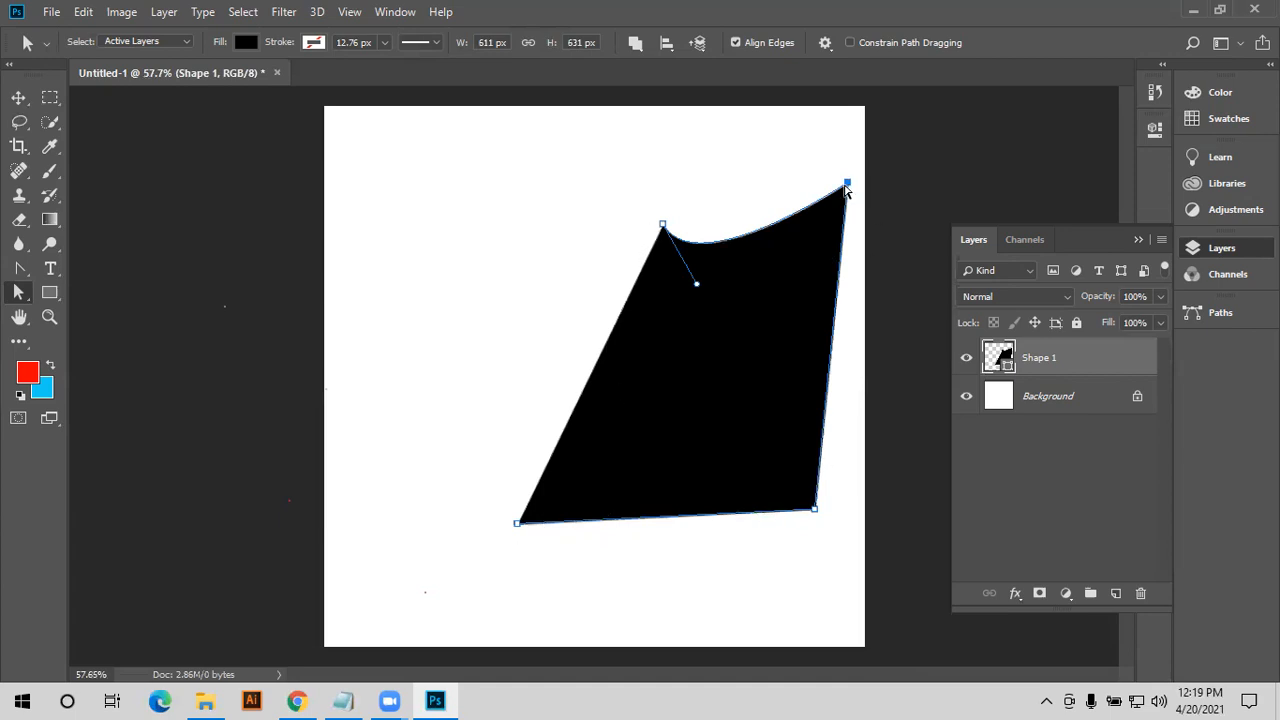
key("Delete")
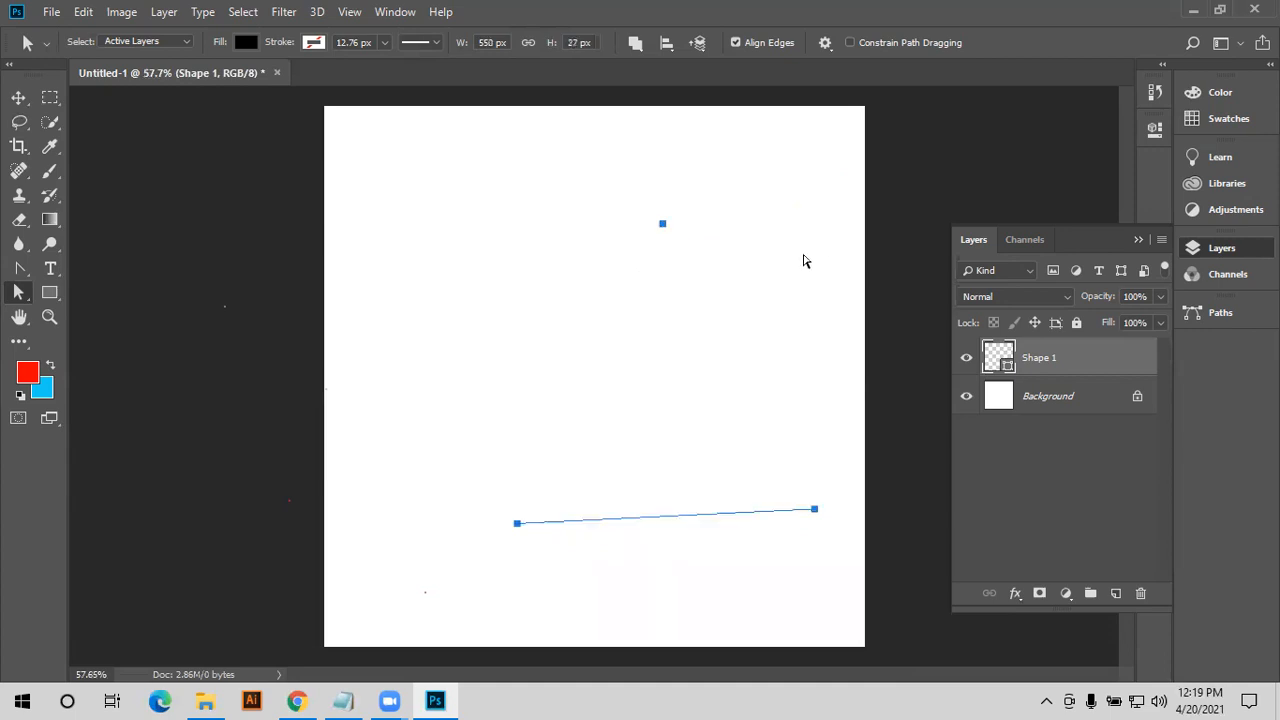
key("Delete")
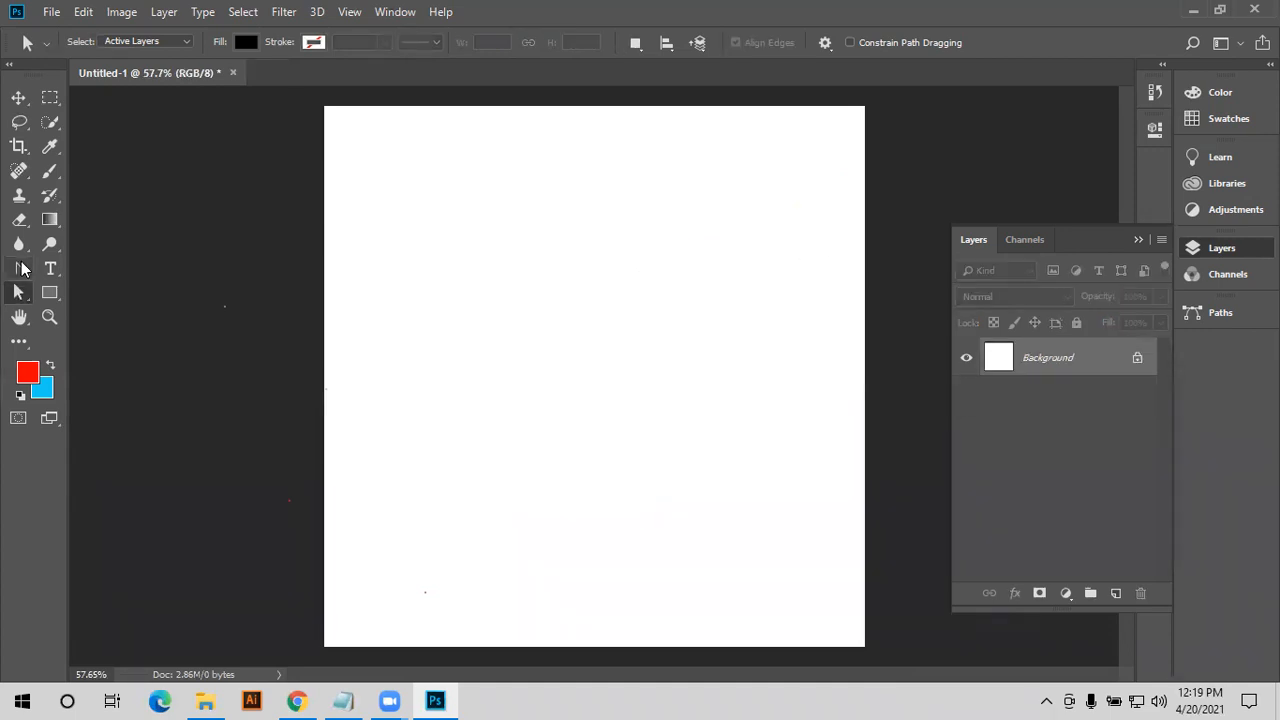
- Draw a closed four-sided shape about 810 px wide and 482 px tall with the Pen tool
left_click(21, 267)
right_click(25, 267)
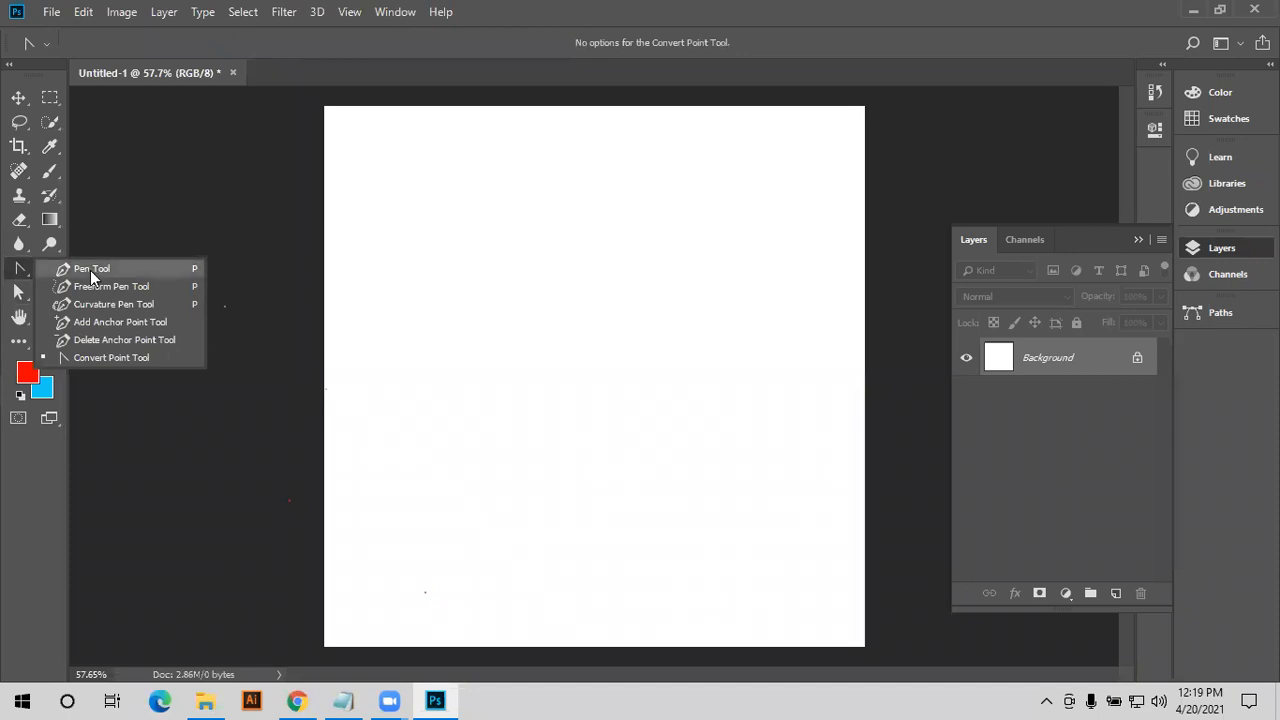
left_click(90, 268)
left_click(410, 192)
left_click(382, 452)
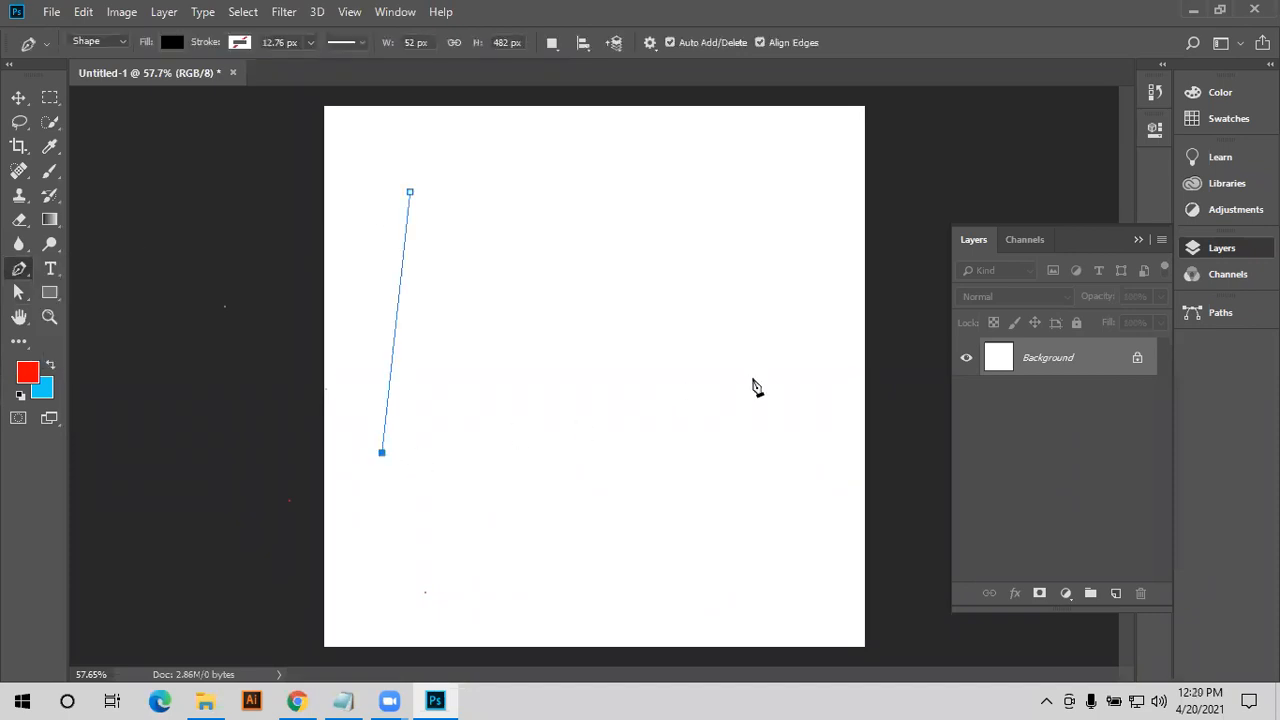
left_click(820, 374)
left_click(640, 232)
left_click(410, 192)
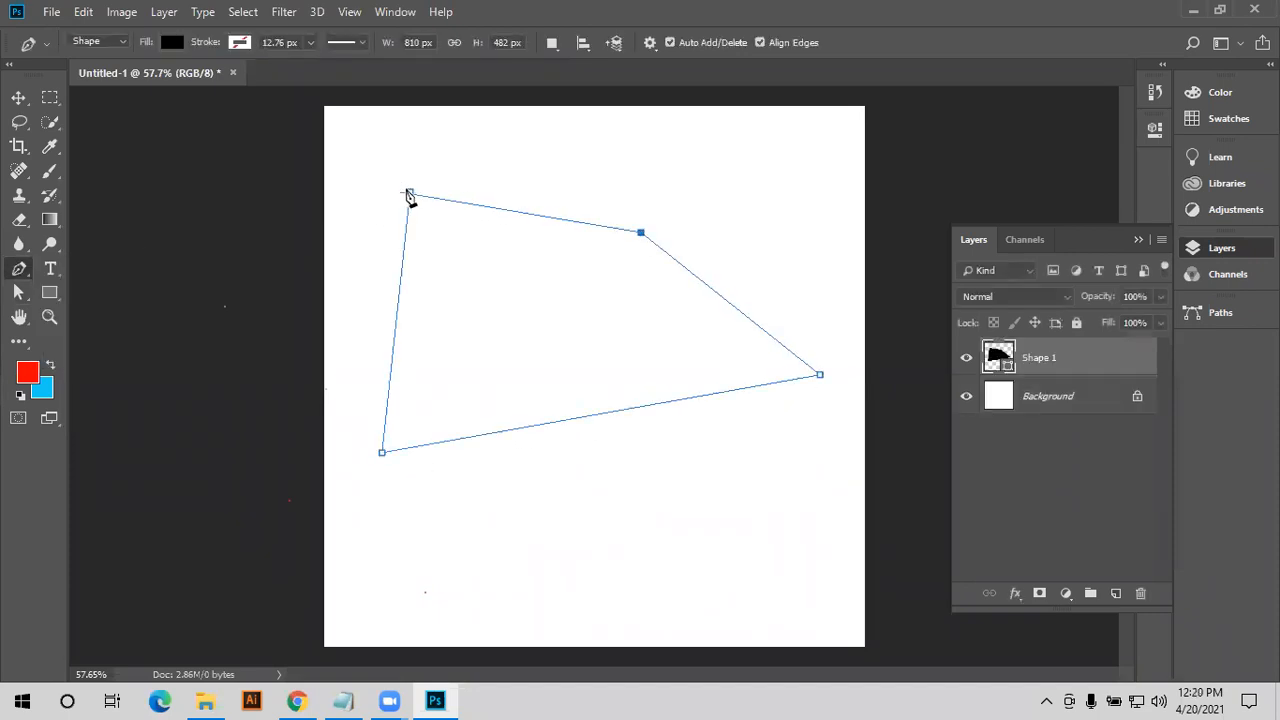
- Shift the four-sided shape slightly with the Direct Selection tool and delete its upper-right anchor to make a triangle
left_click(19, 292)
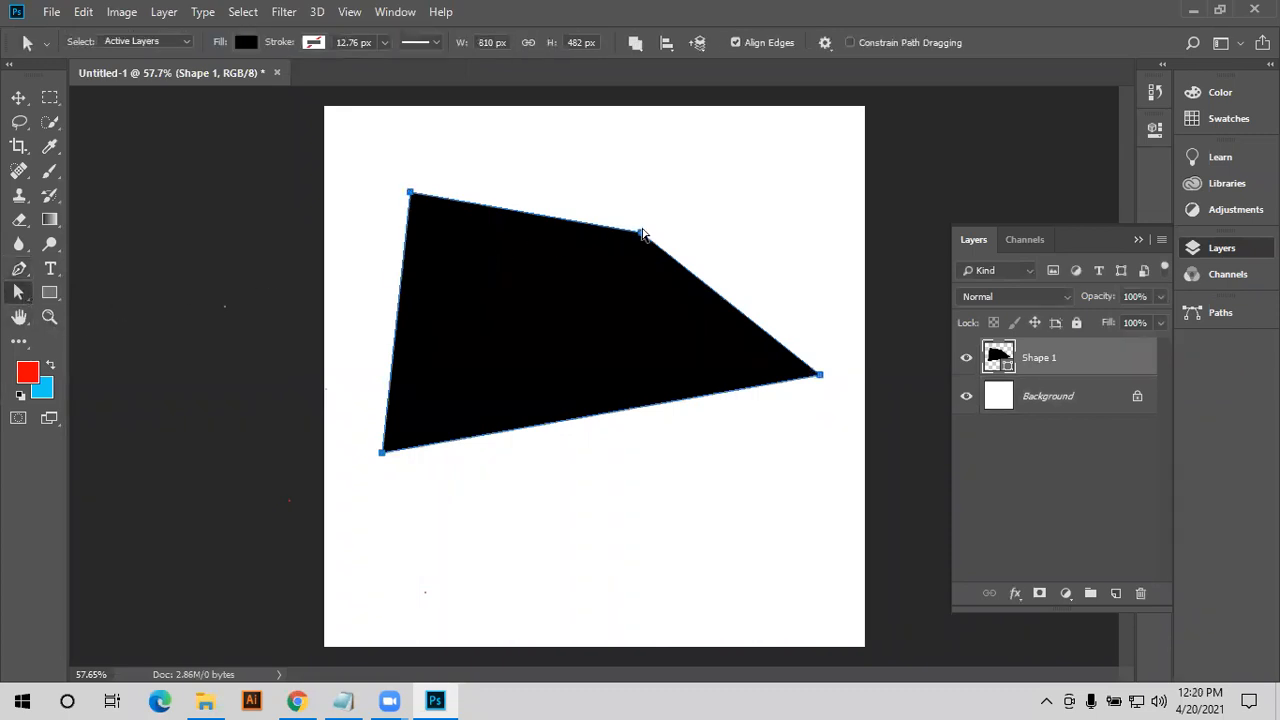
left_click_drag(641, 236, 719, 145)
key("Delete")
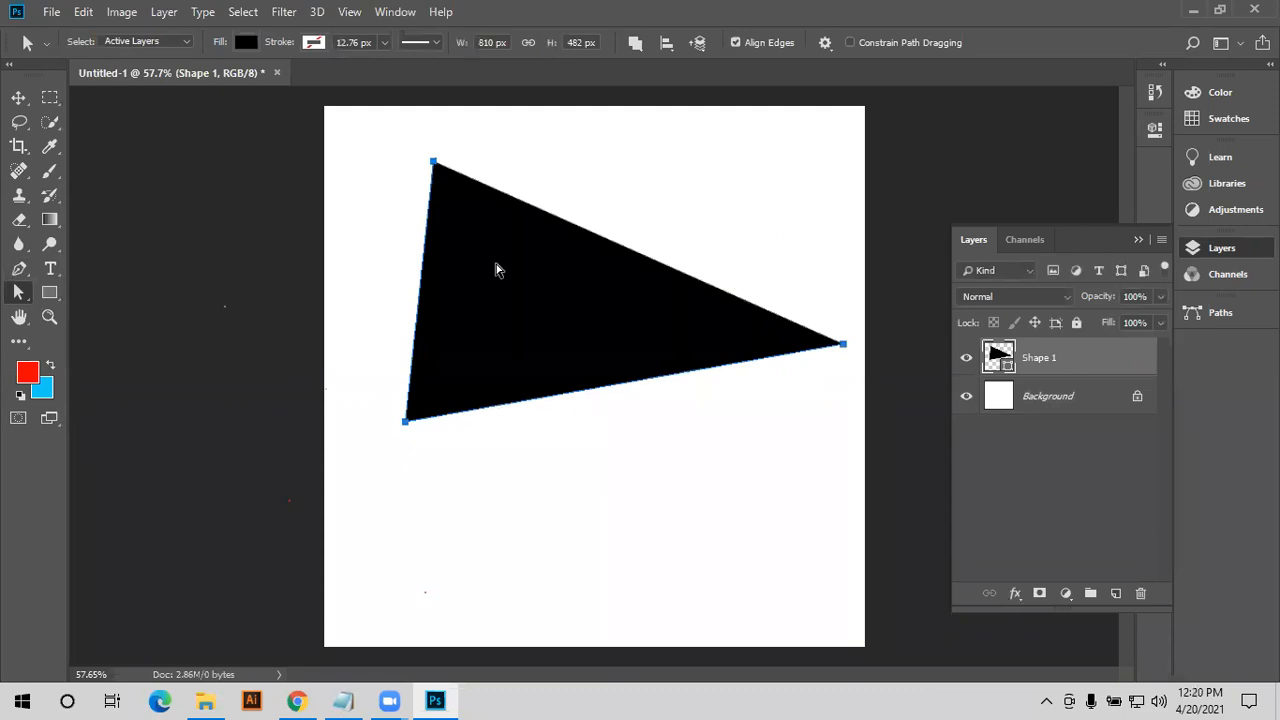
- Move the triangle toward the canvas bottom and pull its top corner up and to the right, making it about 755 px tall
mouse_move(434, 161)
left_mouse_down()
mouse_move(654, 306)
mouse_move(469, 338)
left_mouse_up()
left_click_drag(419, 282, 540, 407)
left_click_drag(467, 332, 745, 190)
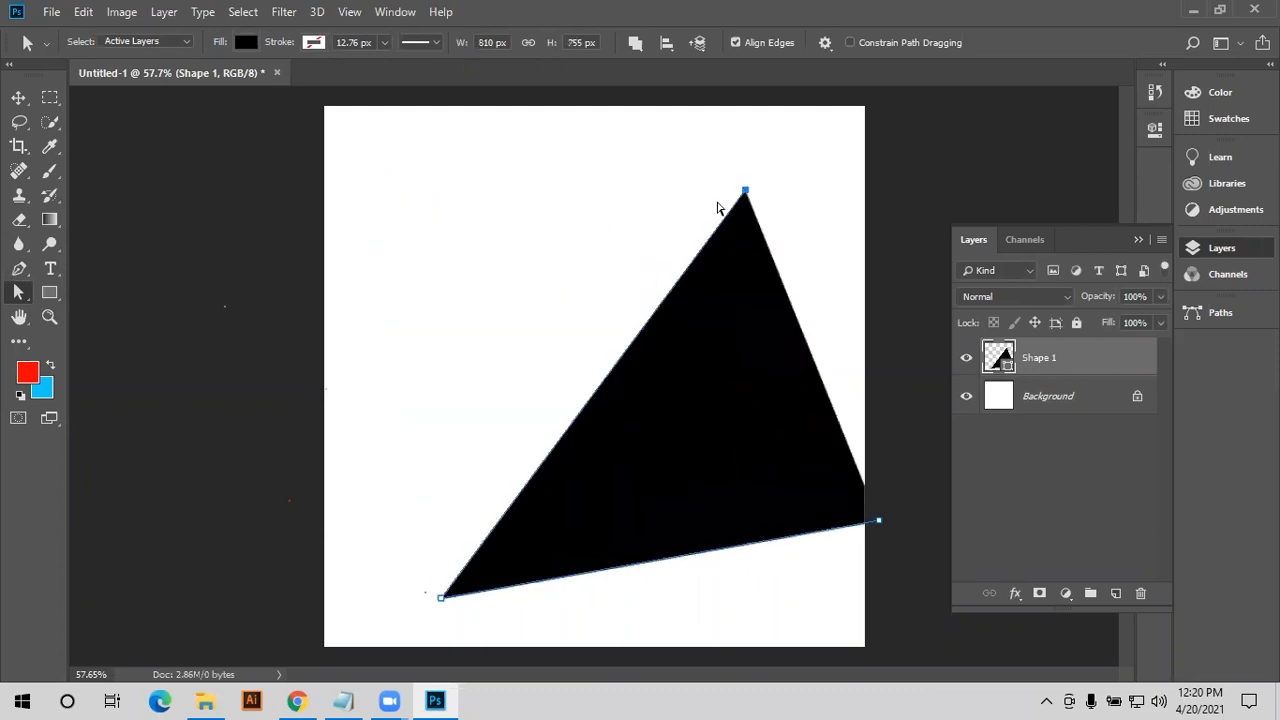
- Delete the triangle's peak anchor and the remaining path, and switch to the Move tool
key("Delete")
key("Delete")
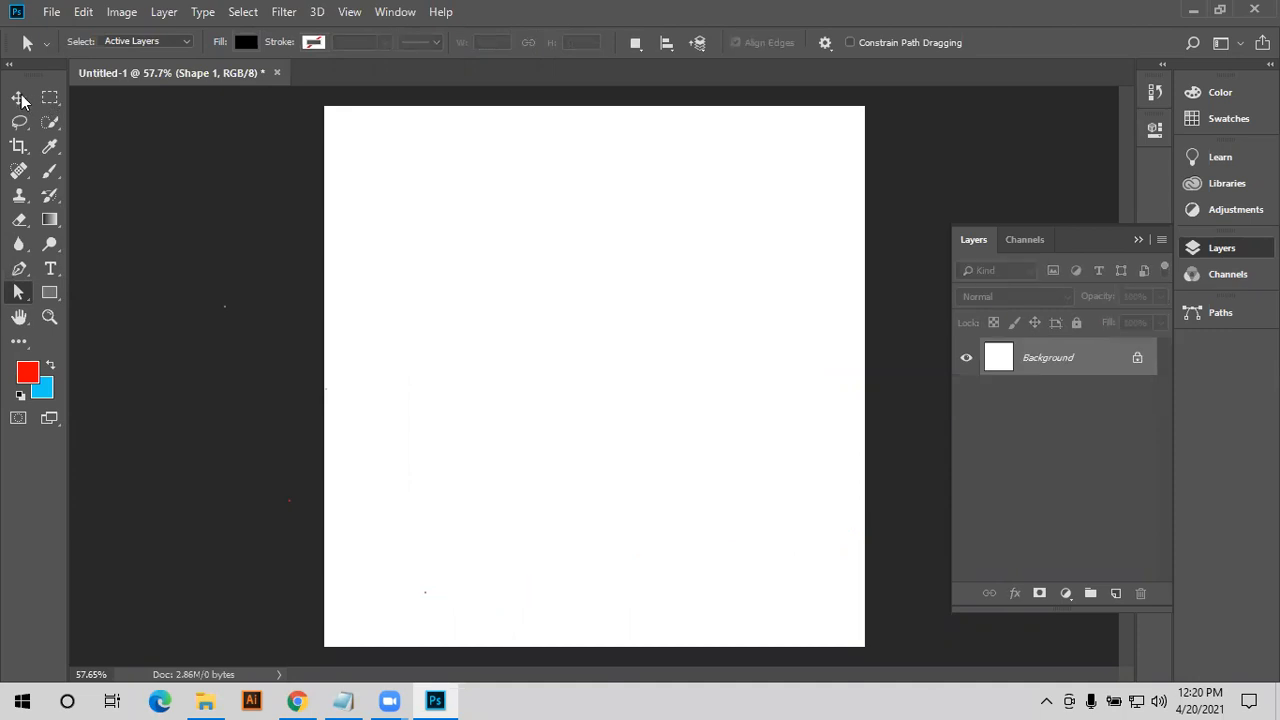
left_click(20, 99)
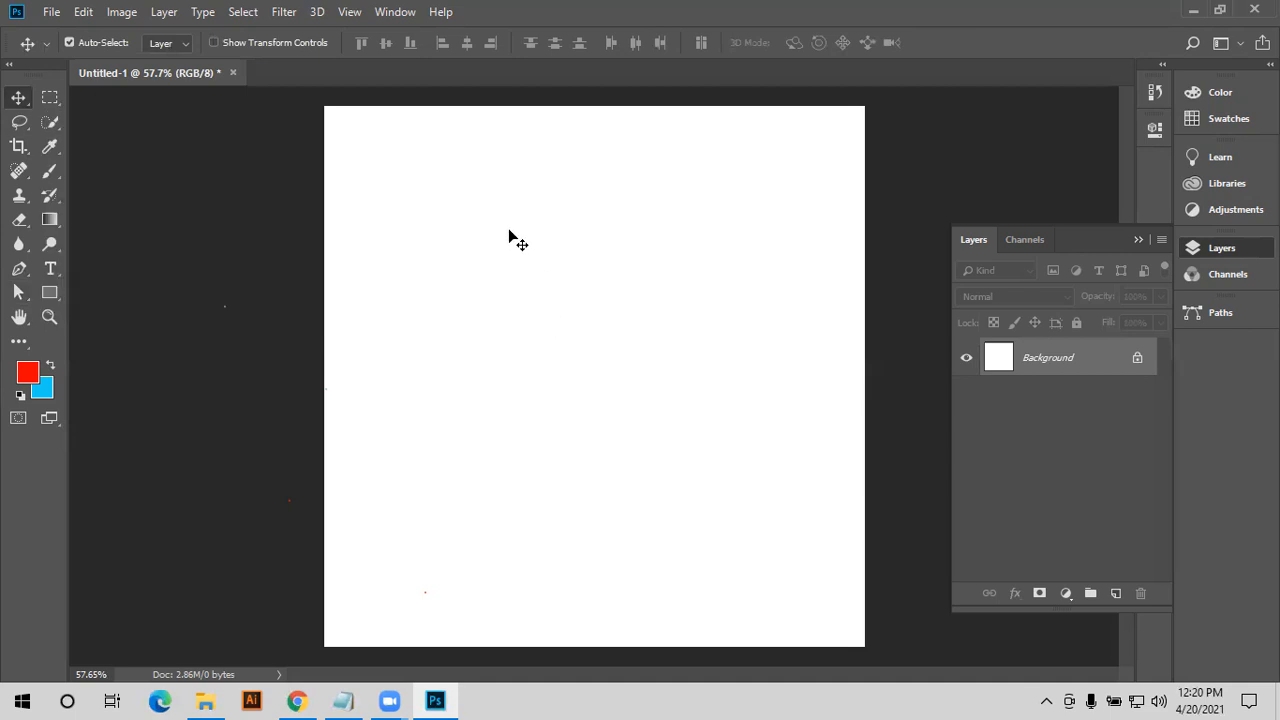
- Draw a closed, comma-like curved shape about 512 px wide and 588 px tall with the Curvature Pen tool
left_click(20, 291)
left_click(19, 272)
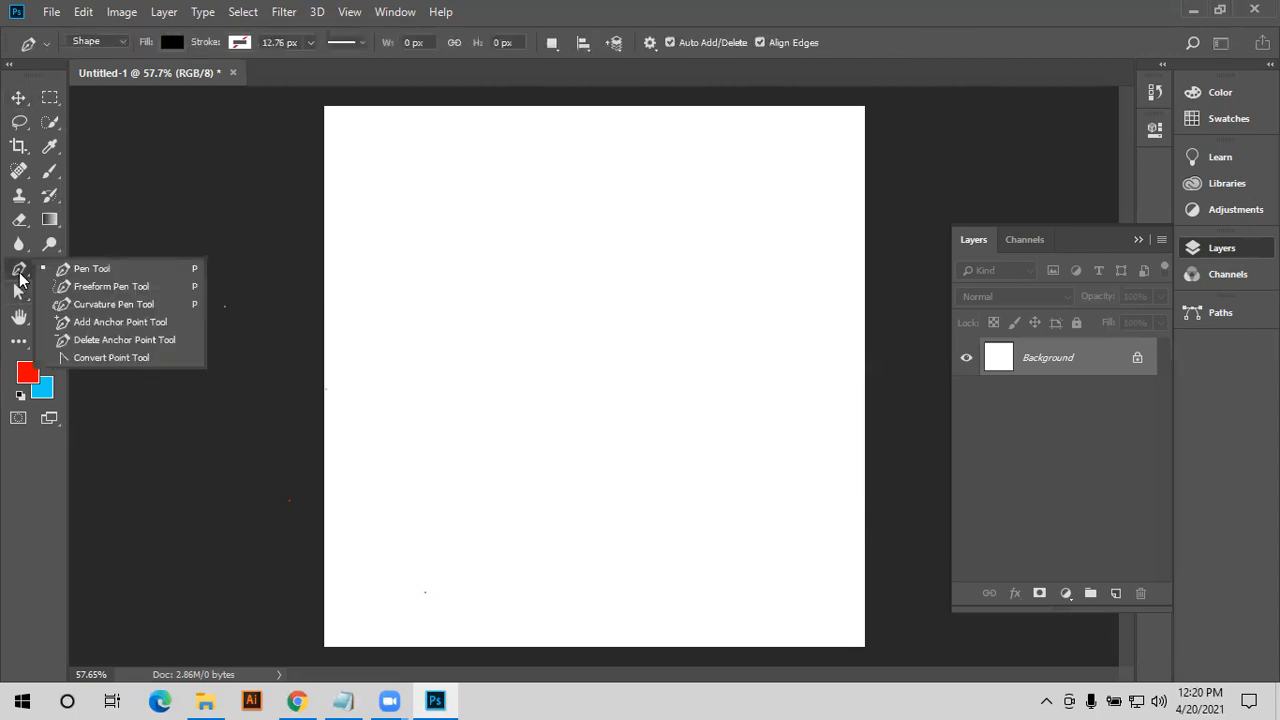
left_click(124, 305)
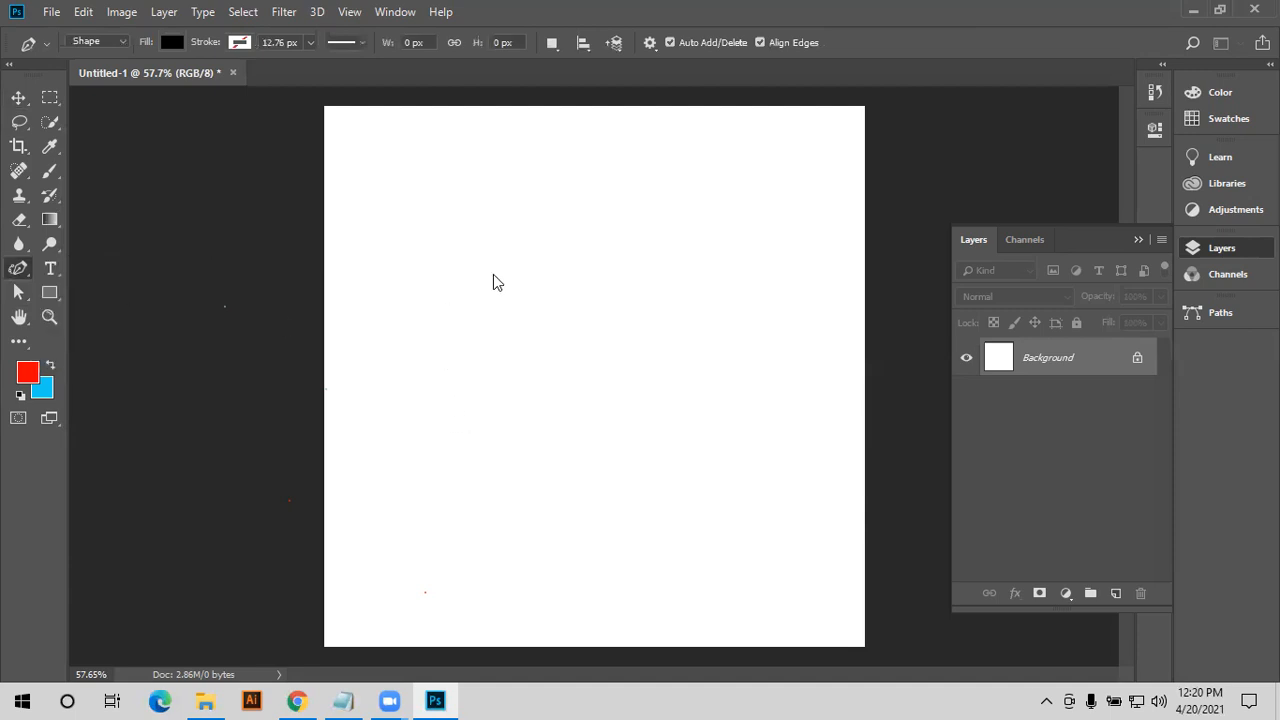
left_click(526, 258)
left_click(560, 274)
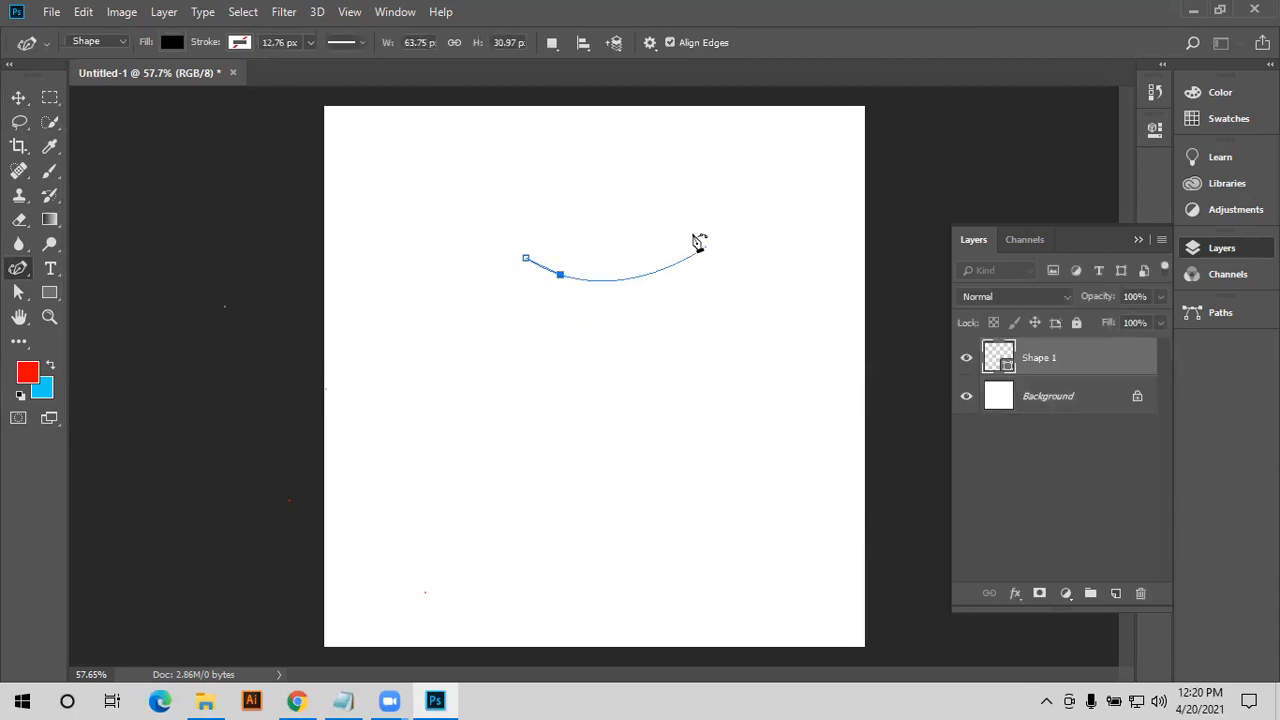
left_click(656, 227)
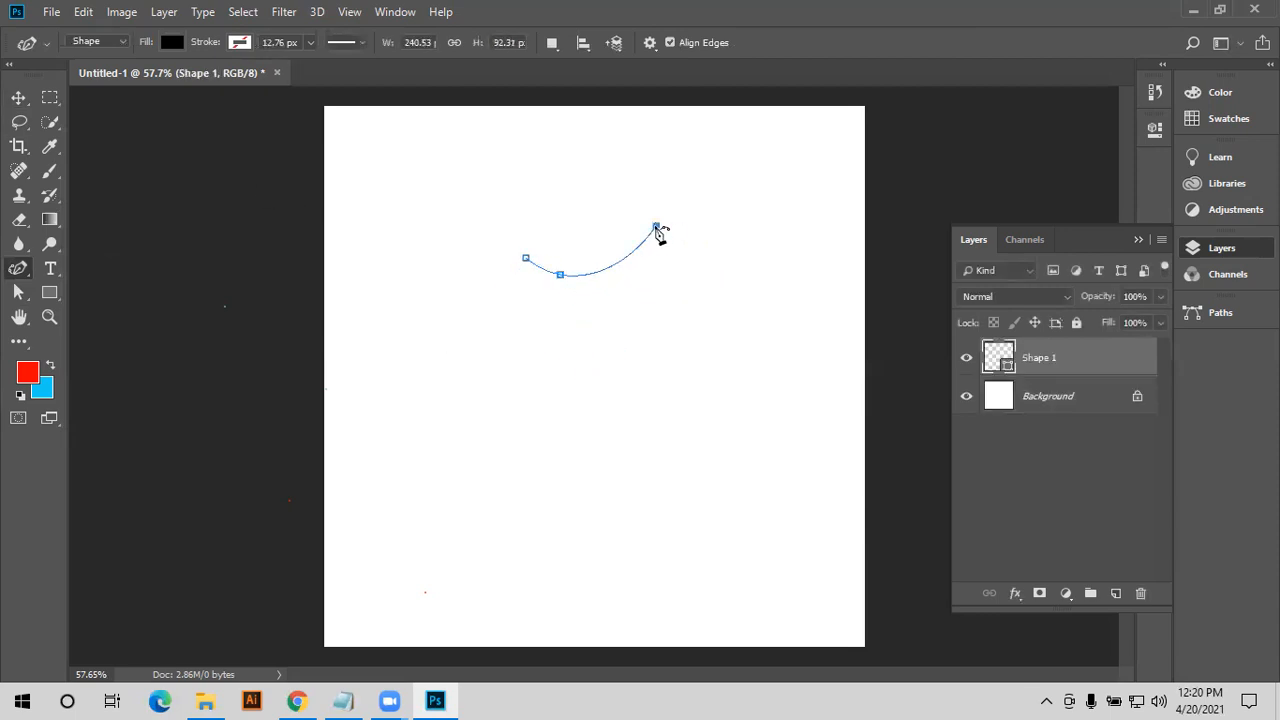
left_click(714, 300)
left_click(552, 412)
left_click(438, 293)
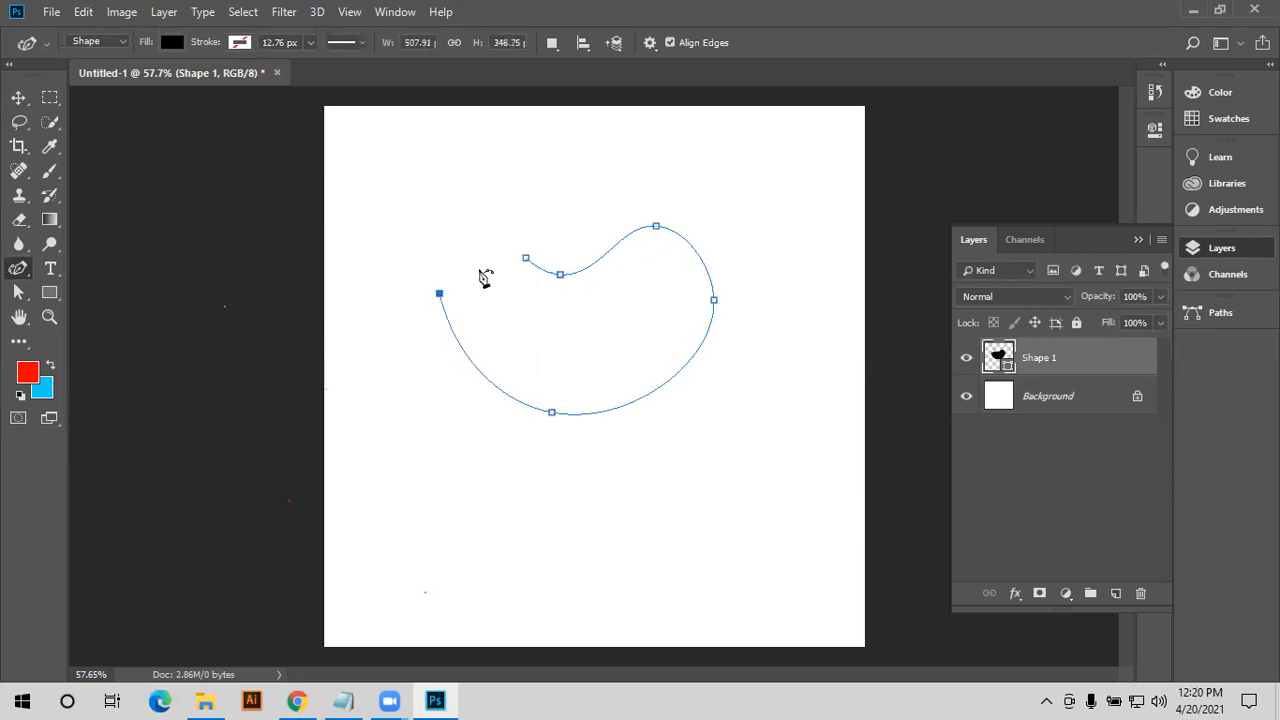
left_click(585, 99)
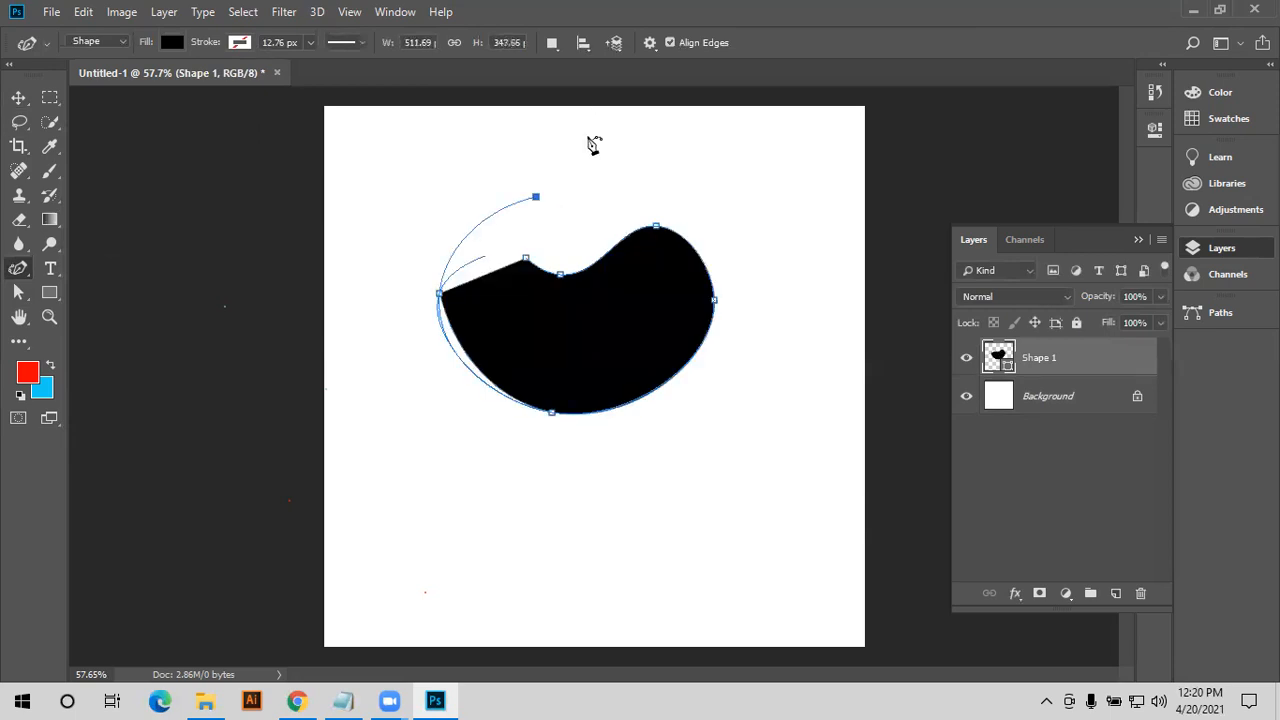
left_click(526, 259)
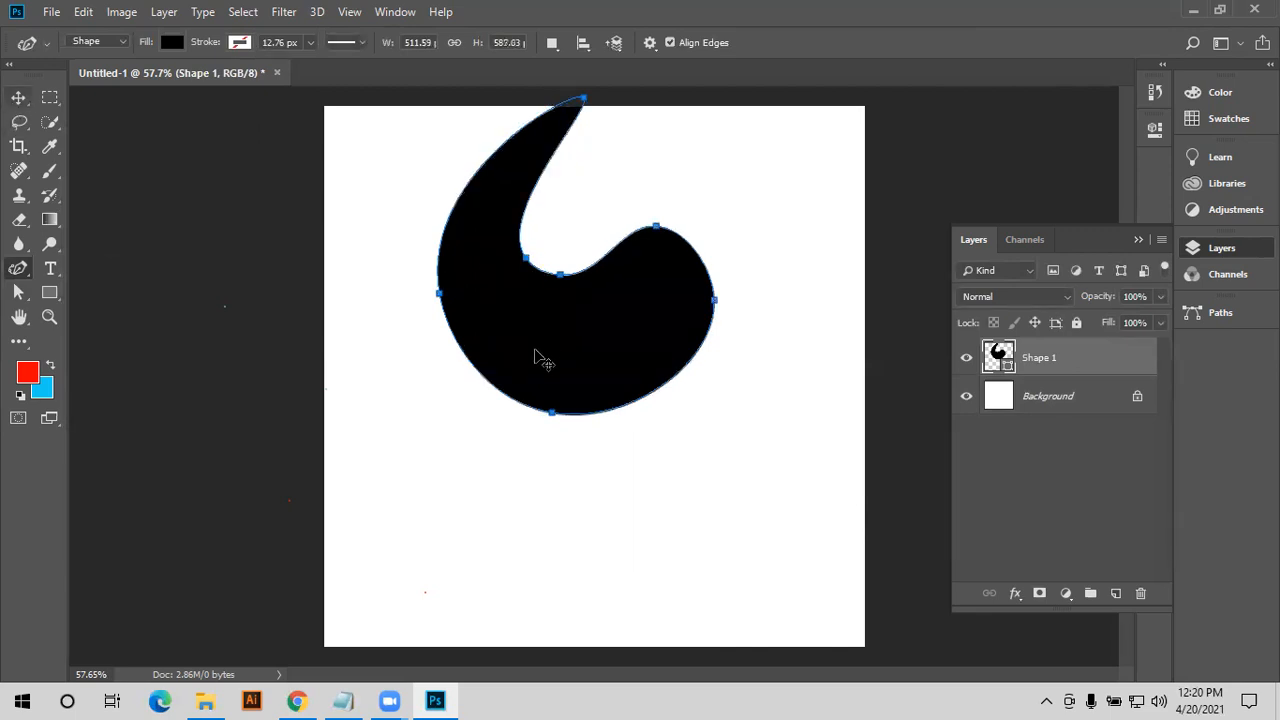
- Move the curved shape down fully onto the canvas with the Move tool and delete it
key("v")
left_click_drag(543, 457, 532, 449)
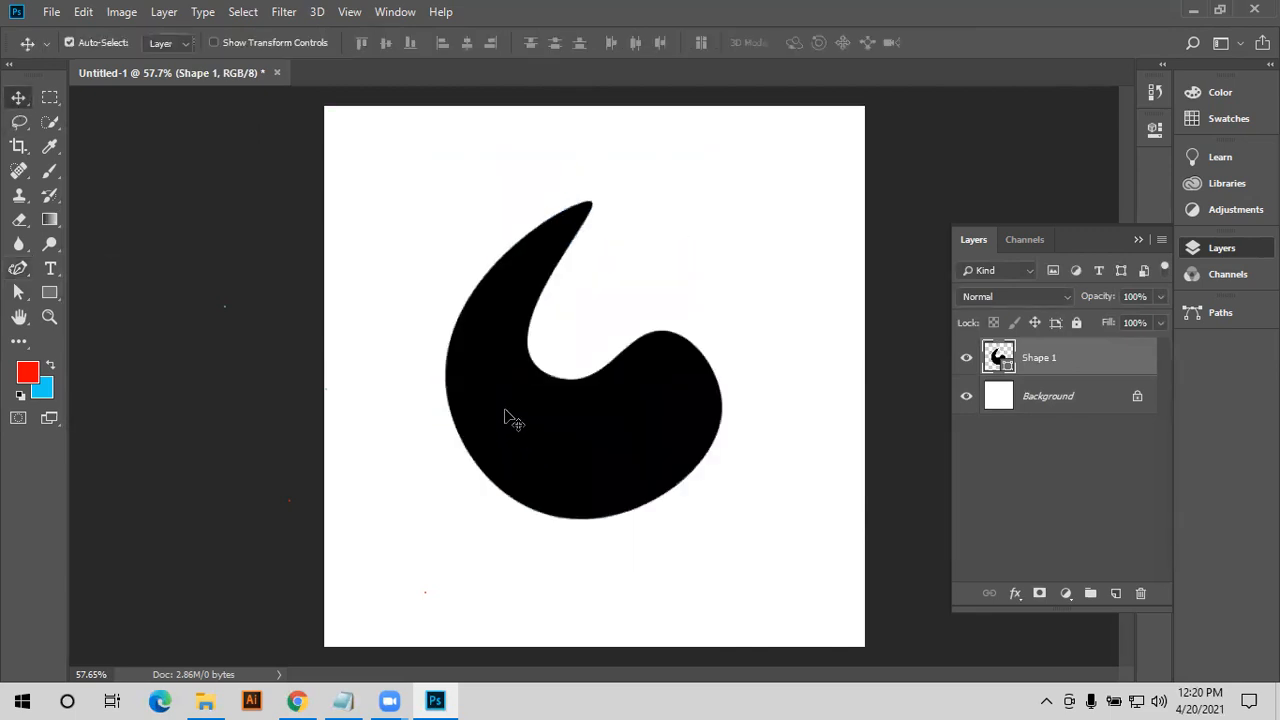
key("Delete")
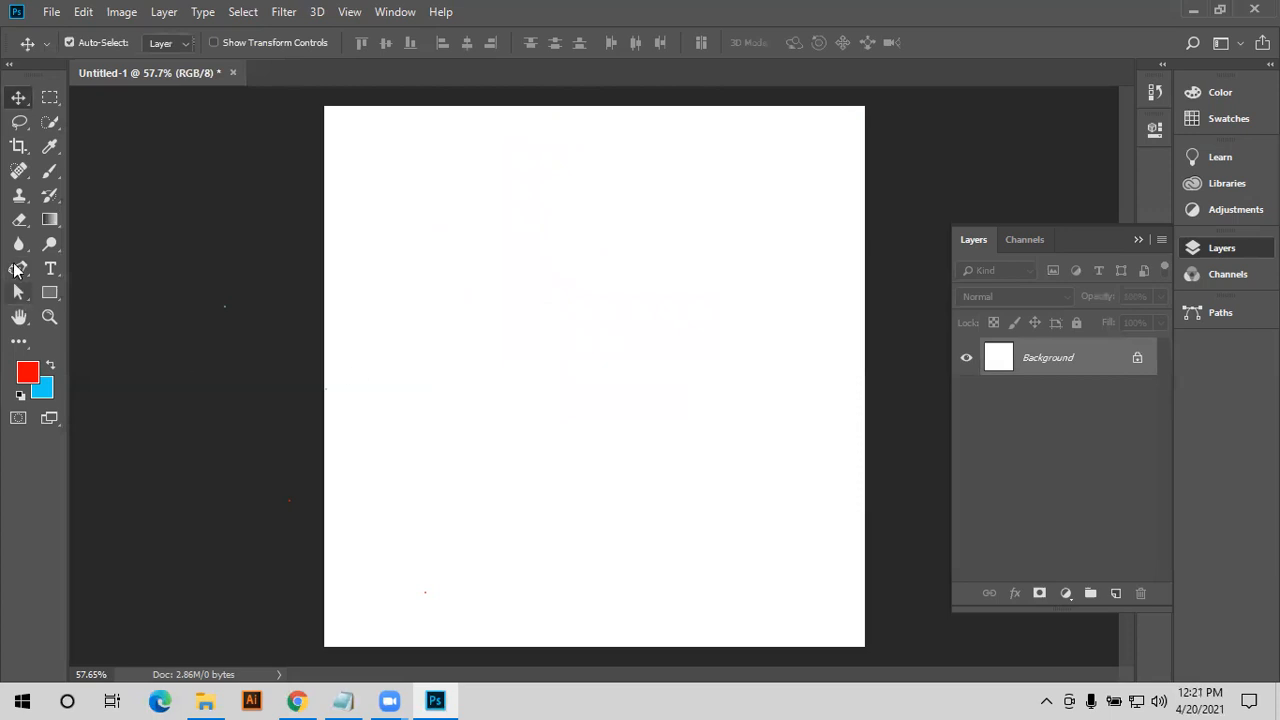
- Start a new curved shape with the Curvature Pen tool, replacing its second anchor and adding a third at the canvas's left edge
left_click(18, 268)
left_click(441, 202)
left_click_drag(470, 419, 707, 352)
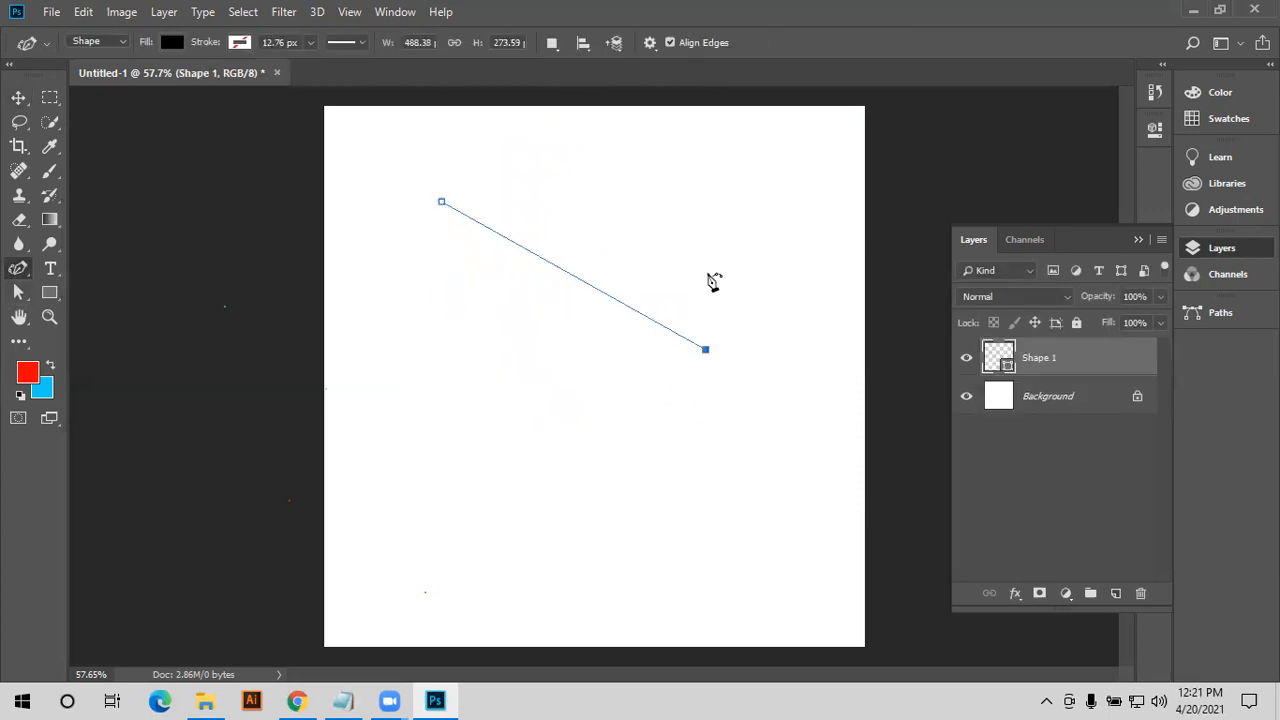
key("Delete")
left_click(537, 370)
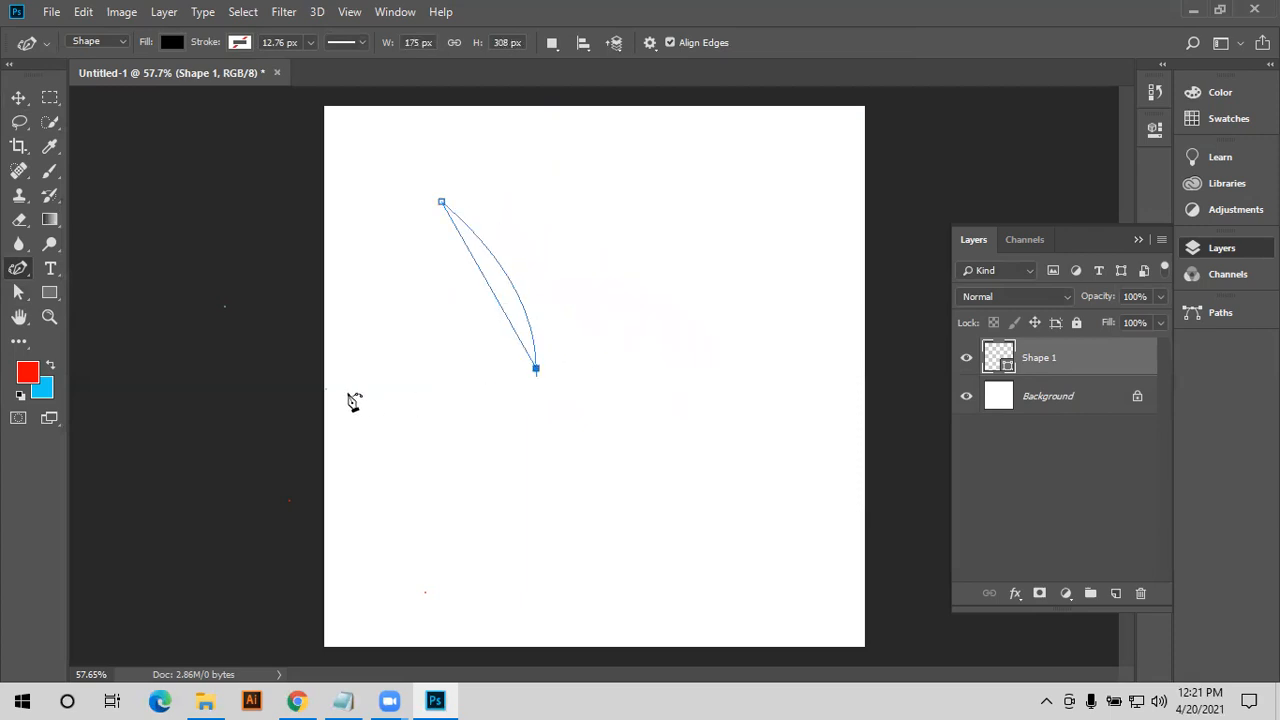
left_click(327, 372)
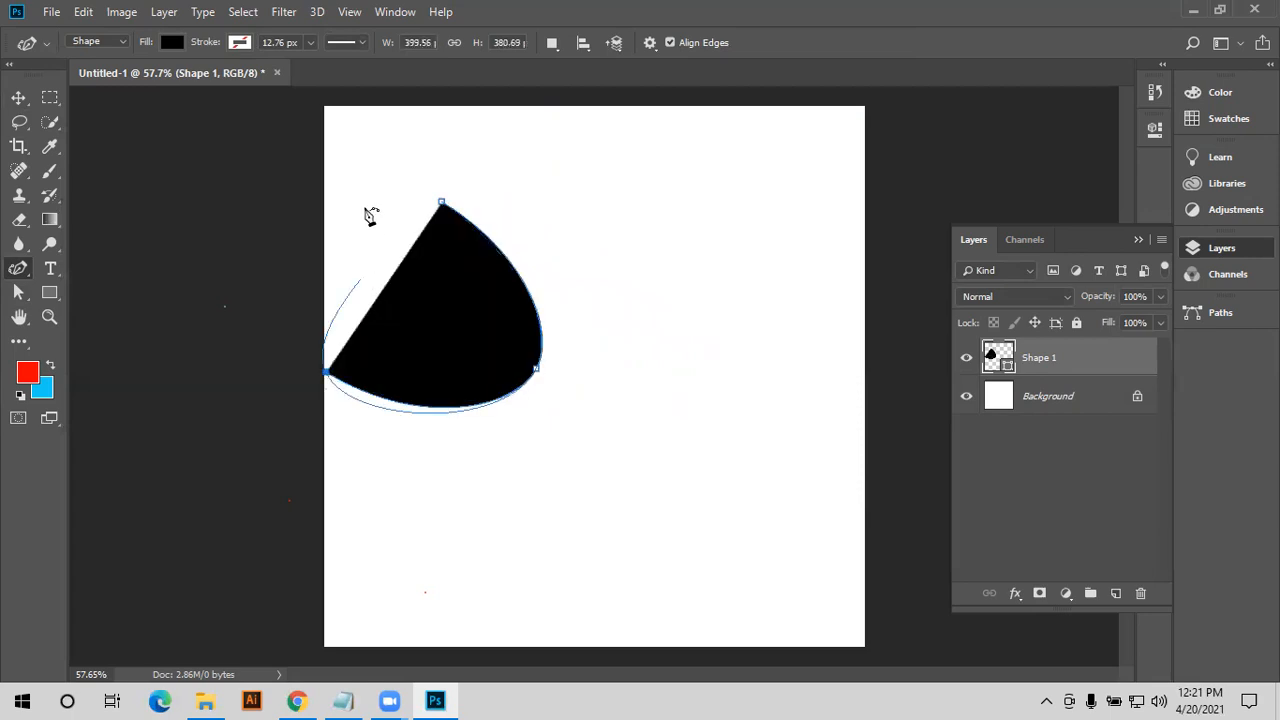
- Close the curved black shape with one more anchor point near the canvas's upper-left corner and delete the shape
left_click(364, 194)
left_click(443, 204)
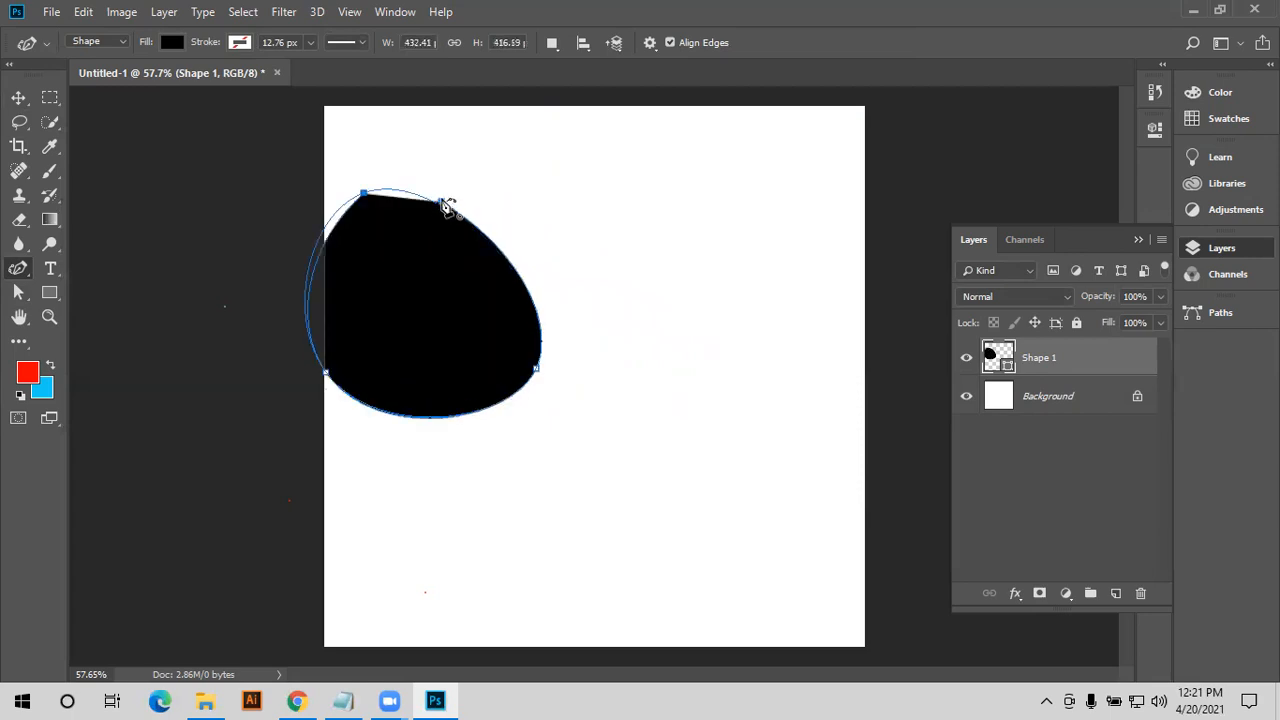
left_click(443, 204)
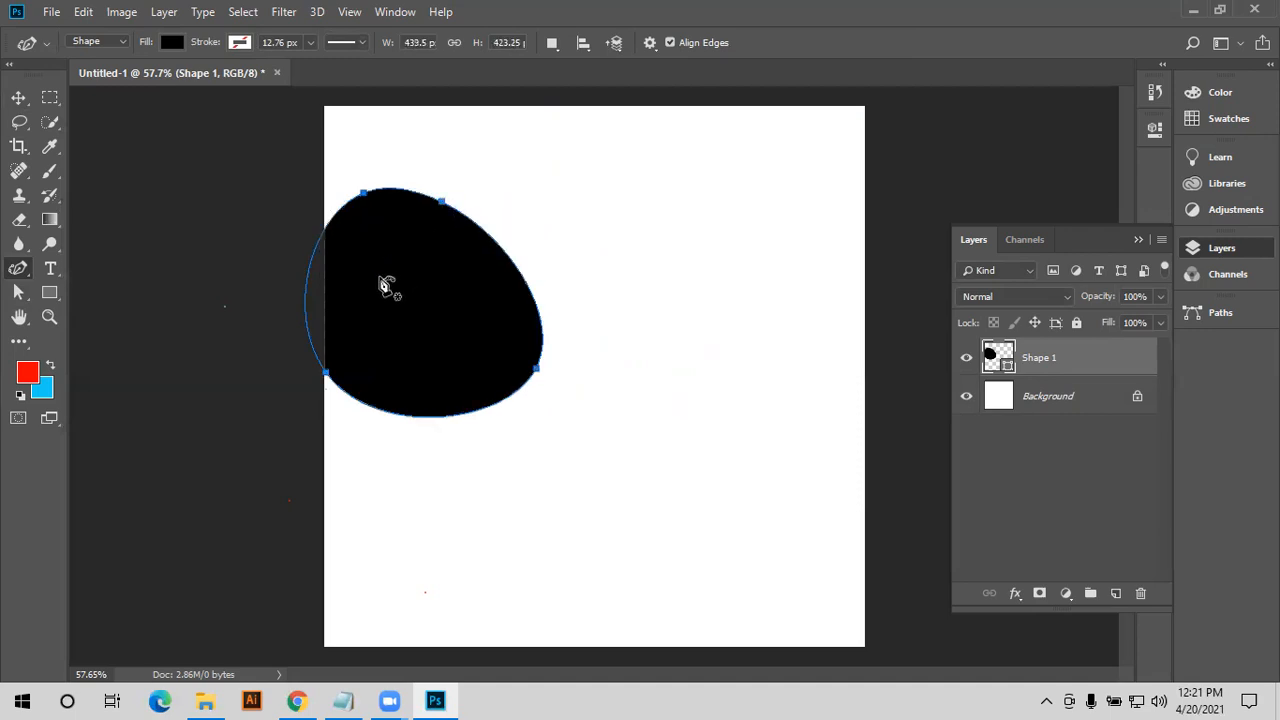
key("Delete")
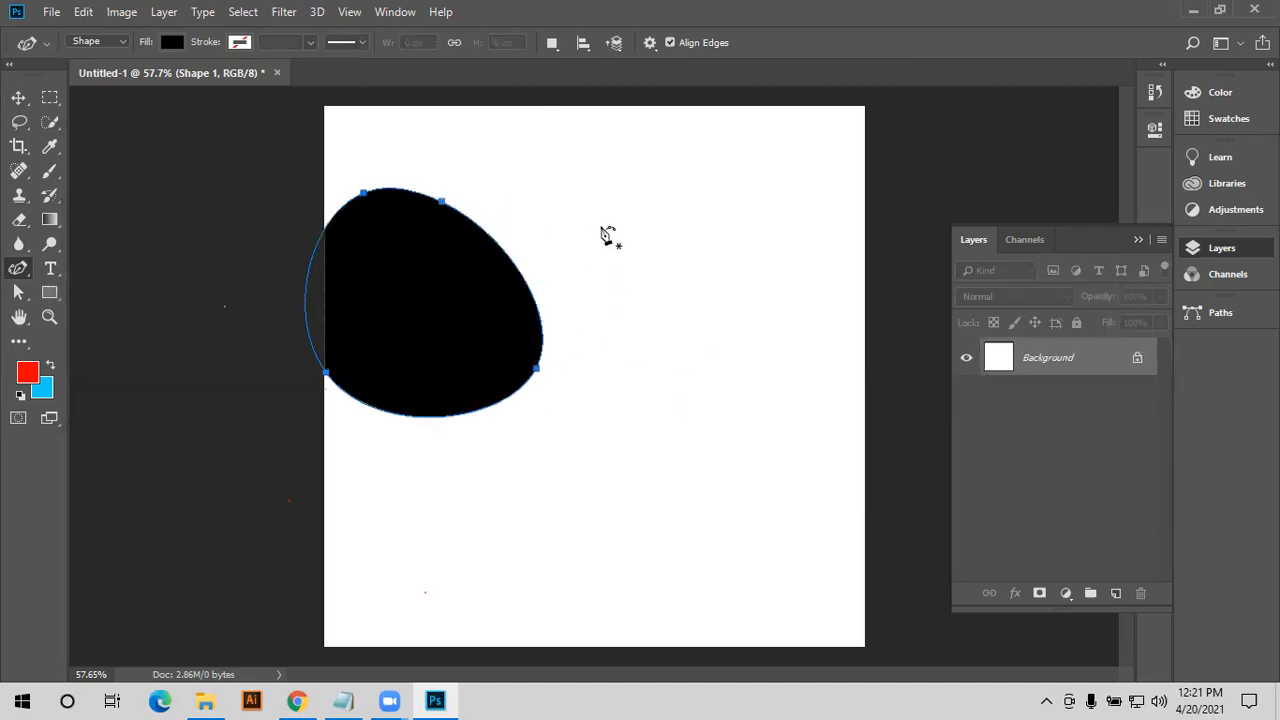
- Draw a closed, roughly circular black shape about 429 by 437 px from four anchor points with the Curvature Pen tool
left_click(593, 215)
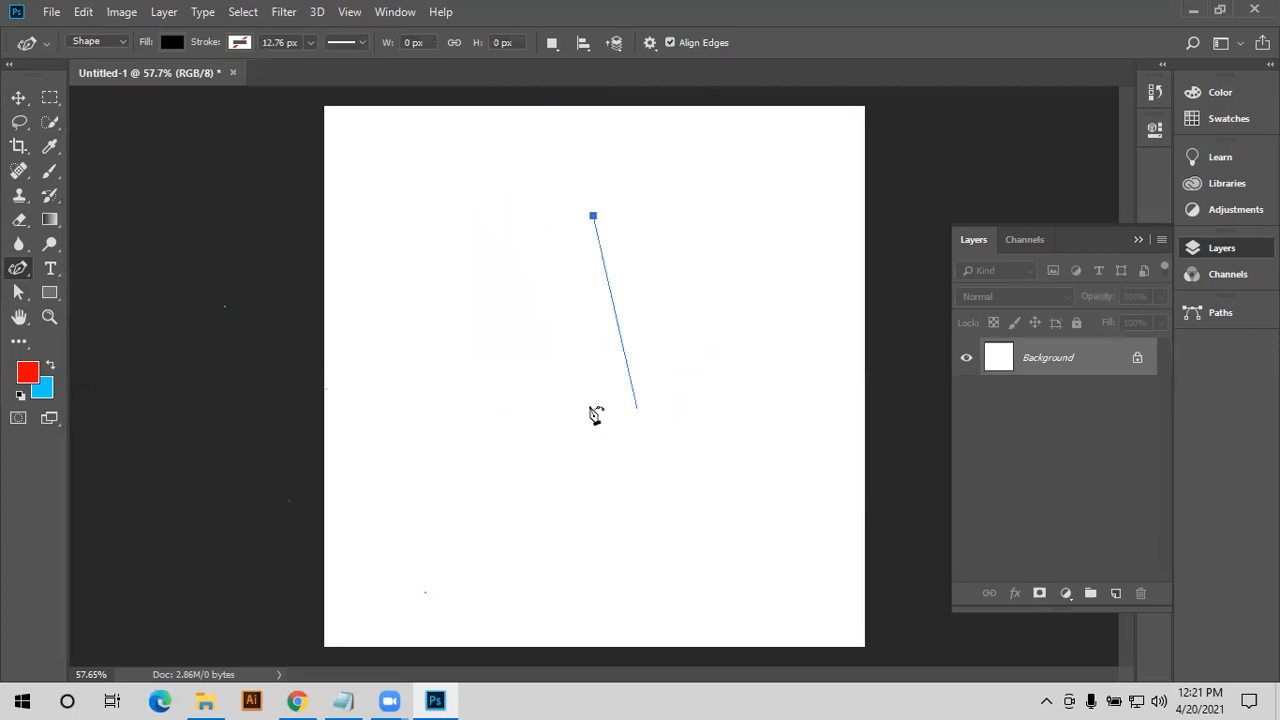
left_click(589, 408)
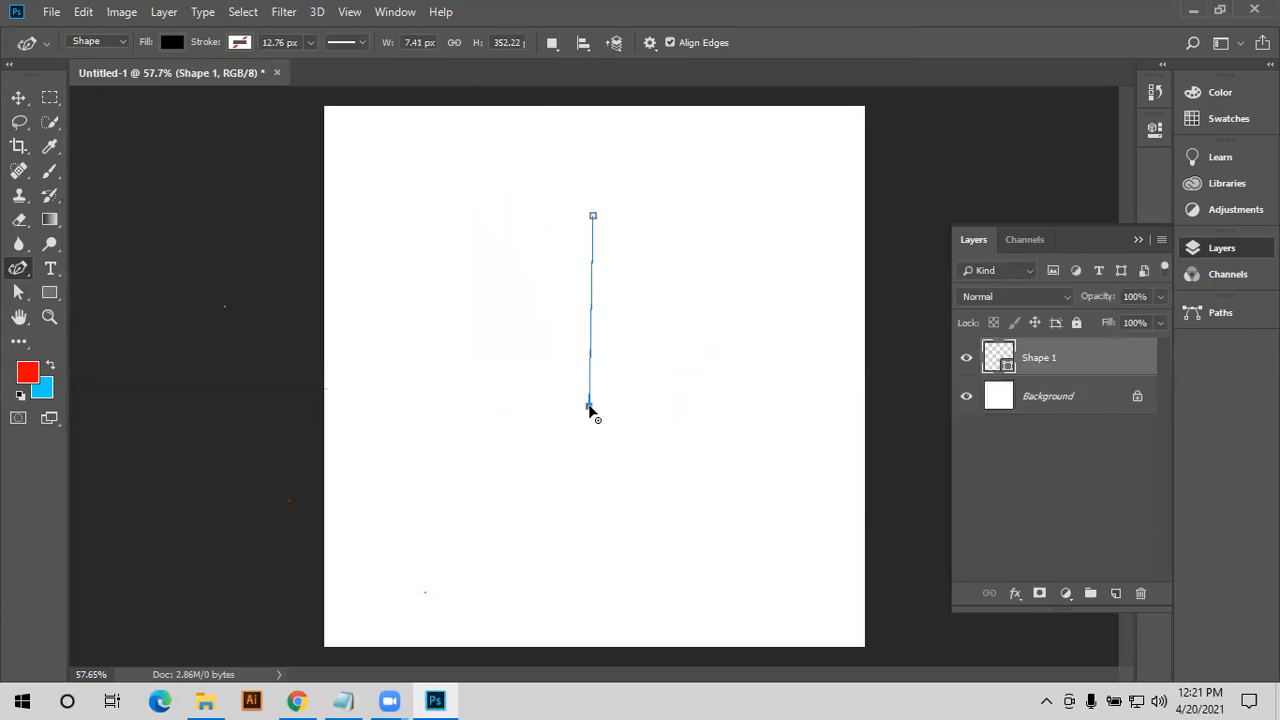
left_click(419, 363)
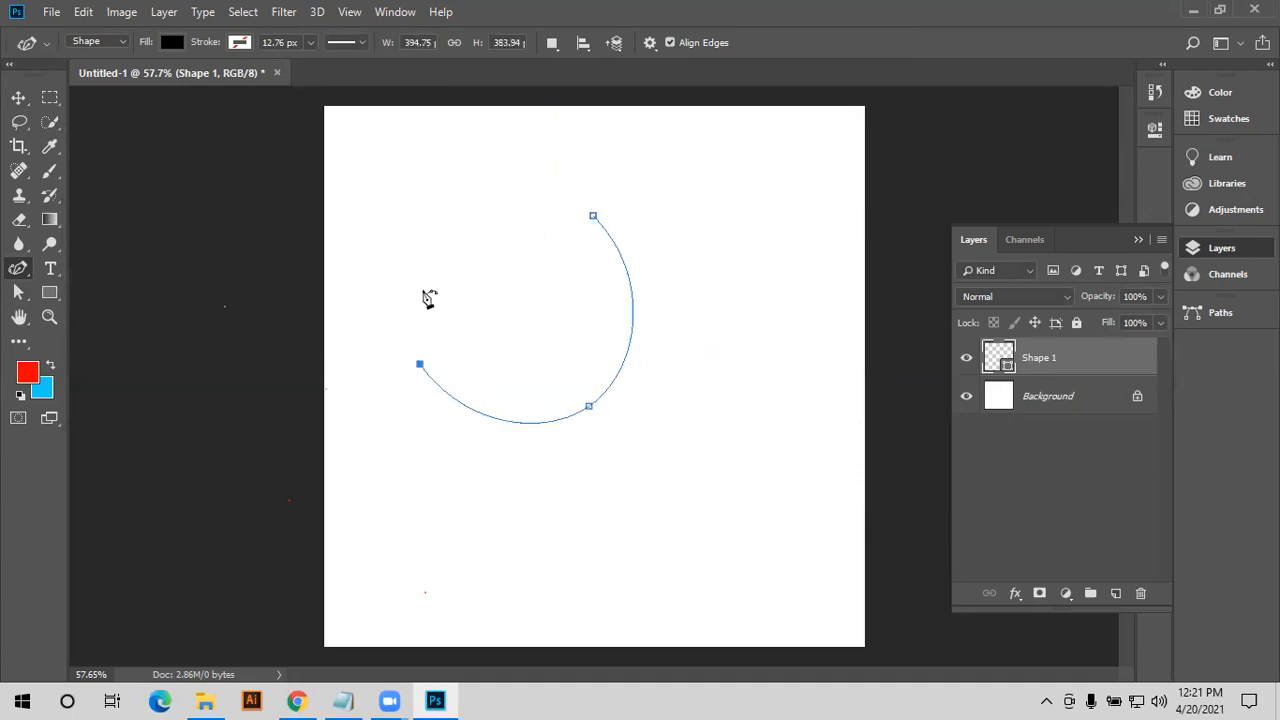
left_click(437, 217)
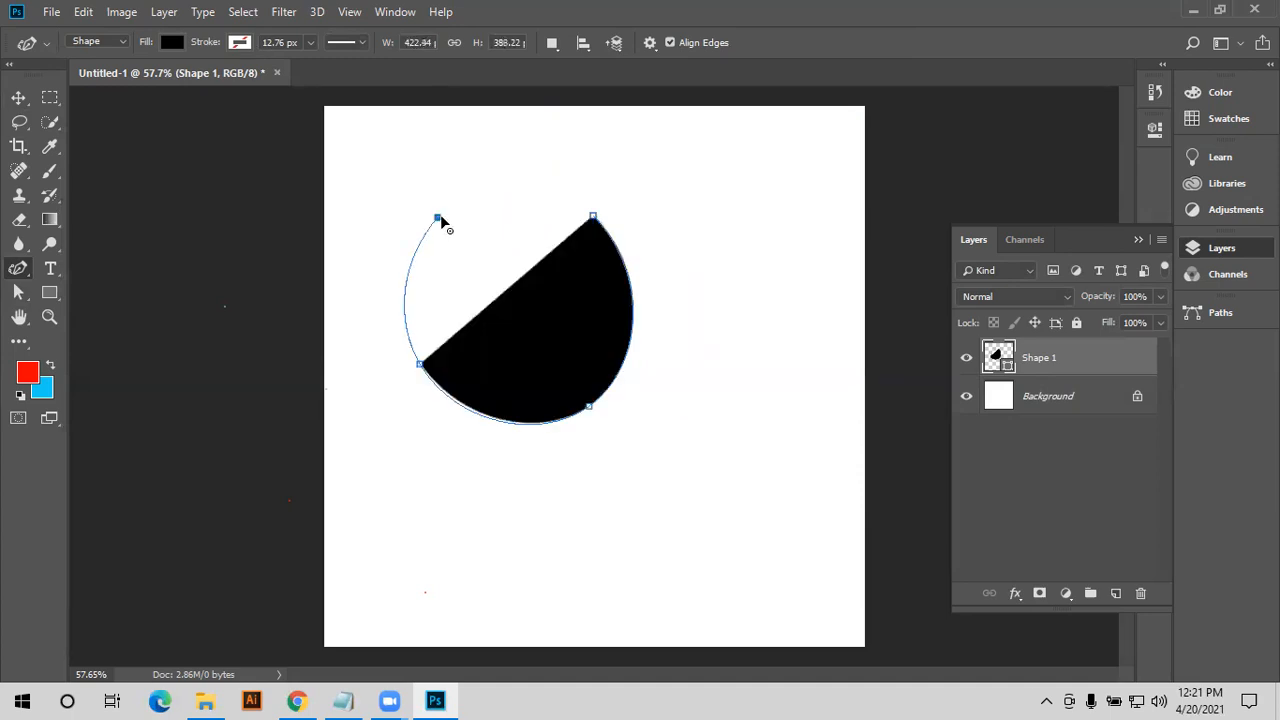
left_click(594, 218)
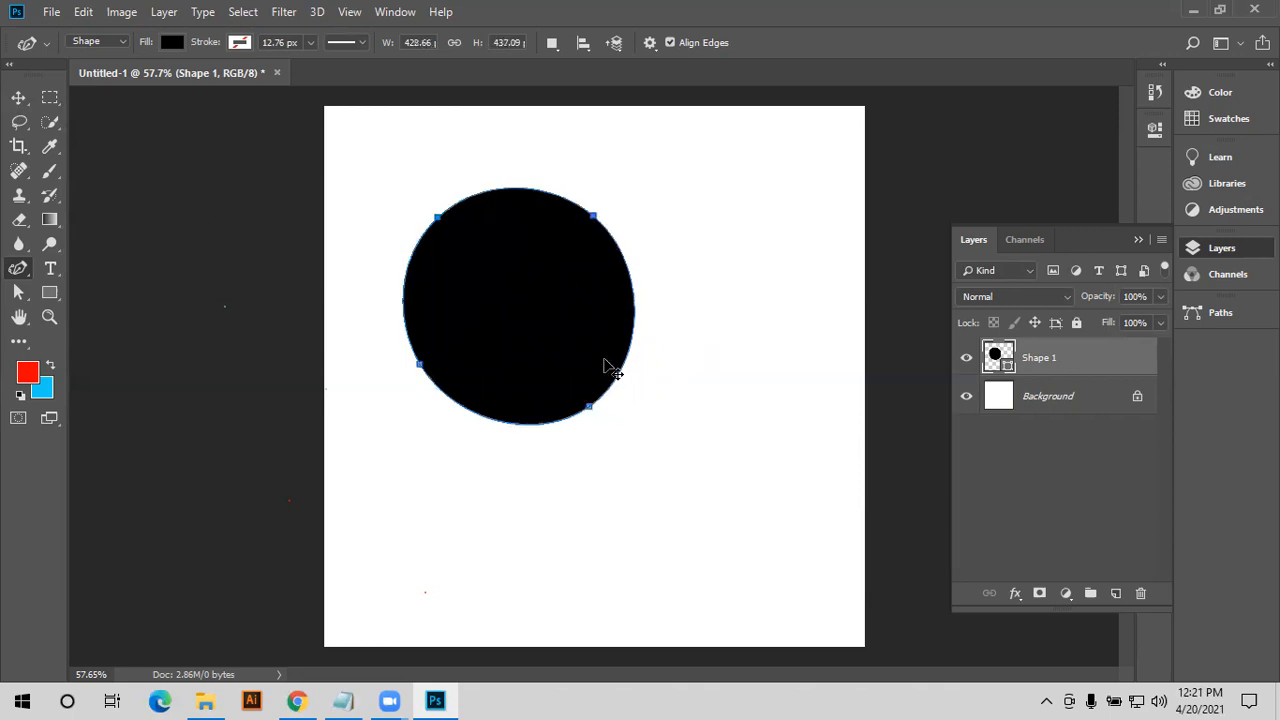
- Move the round black shape towards the middle of the canvas and remove it by undoing back to the blank background
key("v")
left_click_drag(621, 353, 602, 347)
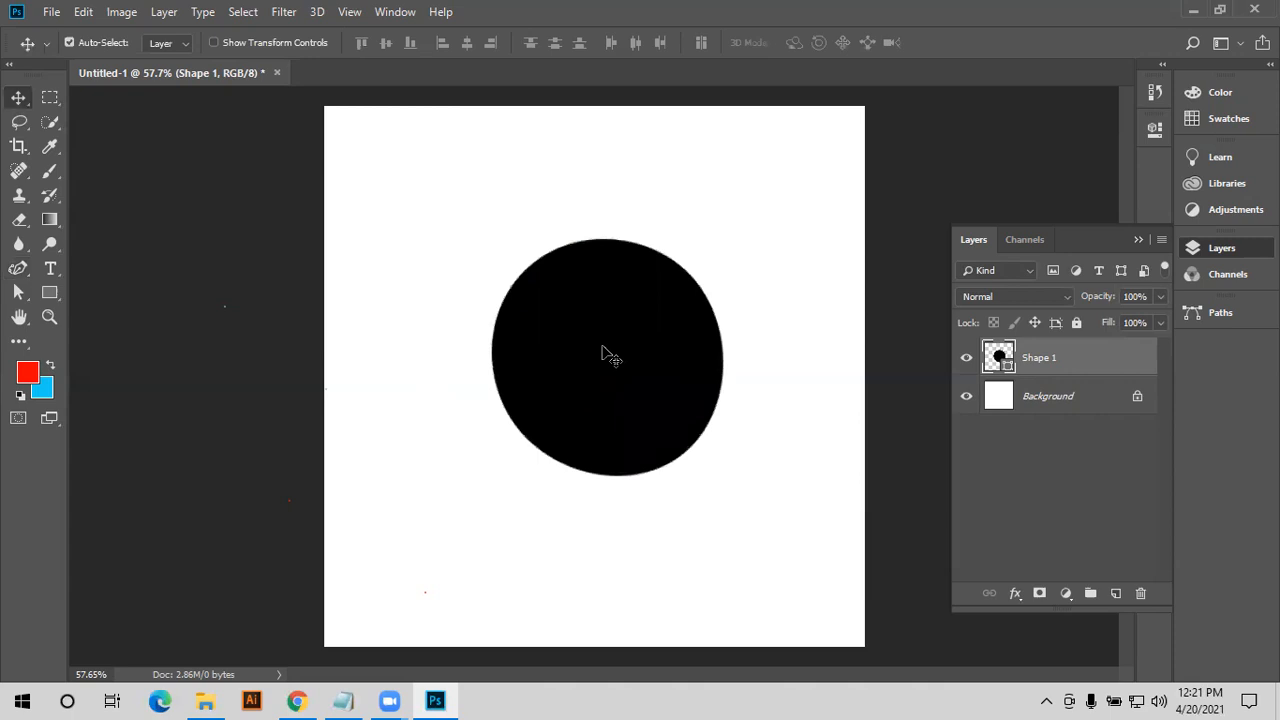
key("ctrl+alt+z")
key("ctrl+alt+z")
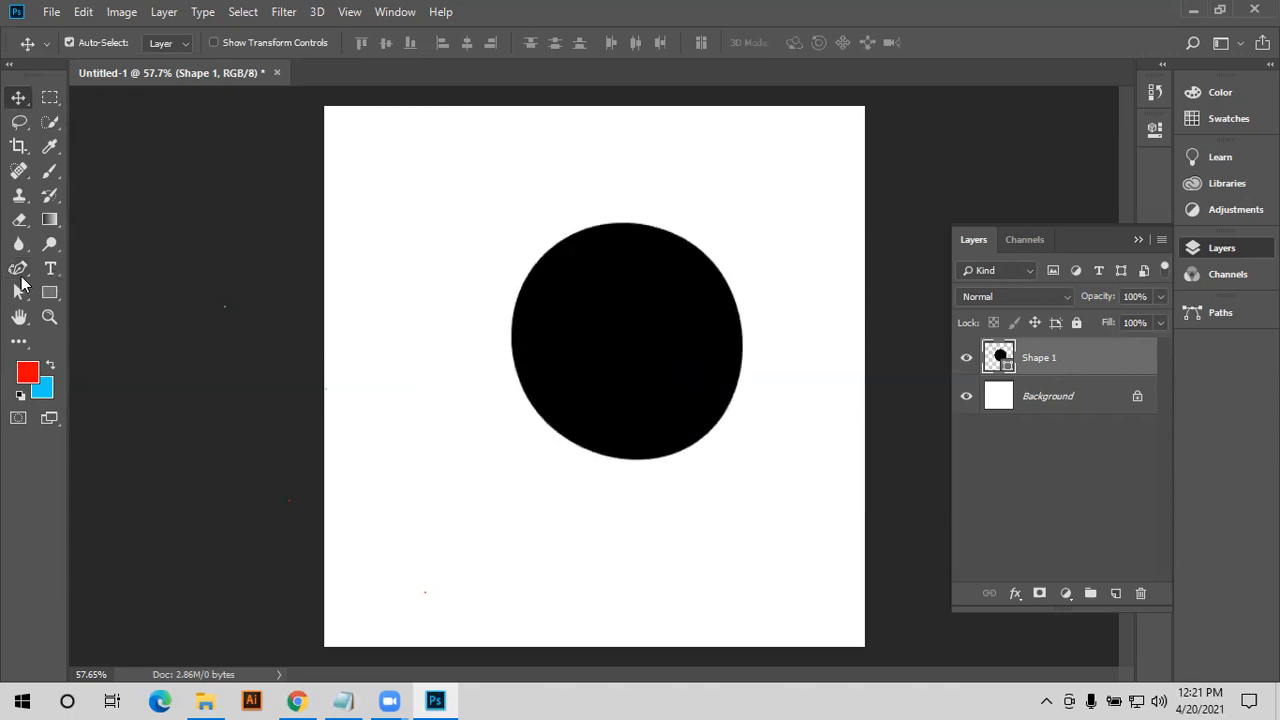
key("ctrl+alt+z")
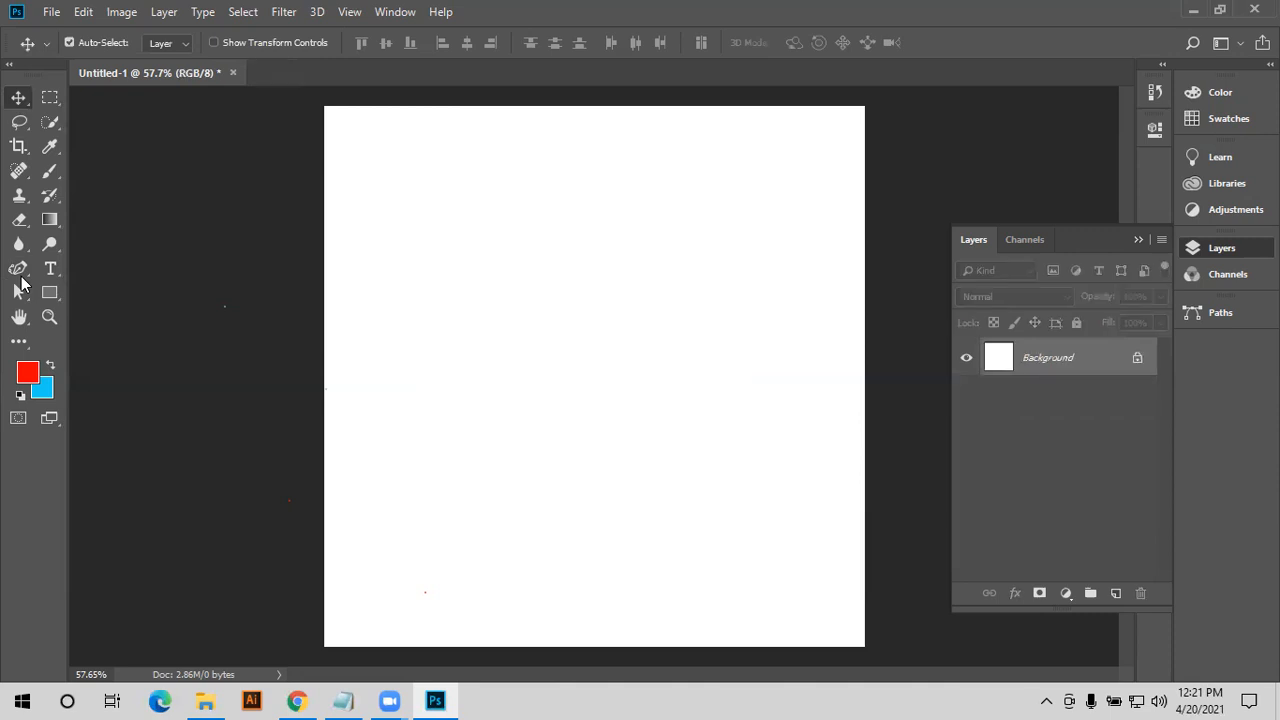
key("p")
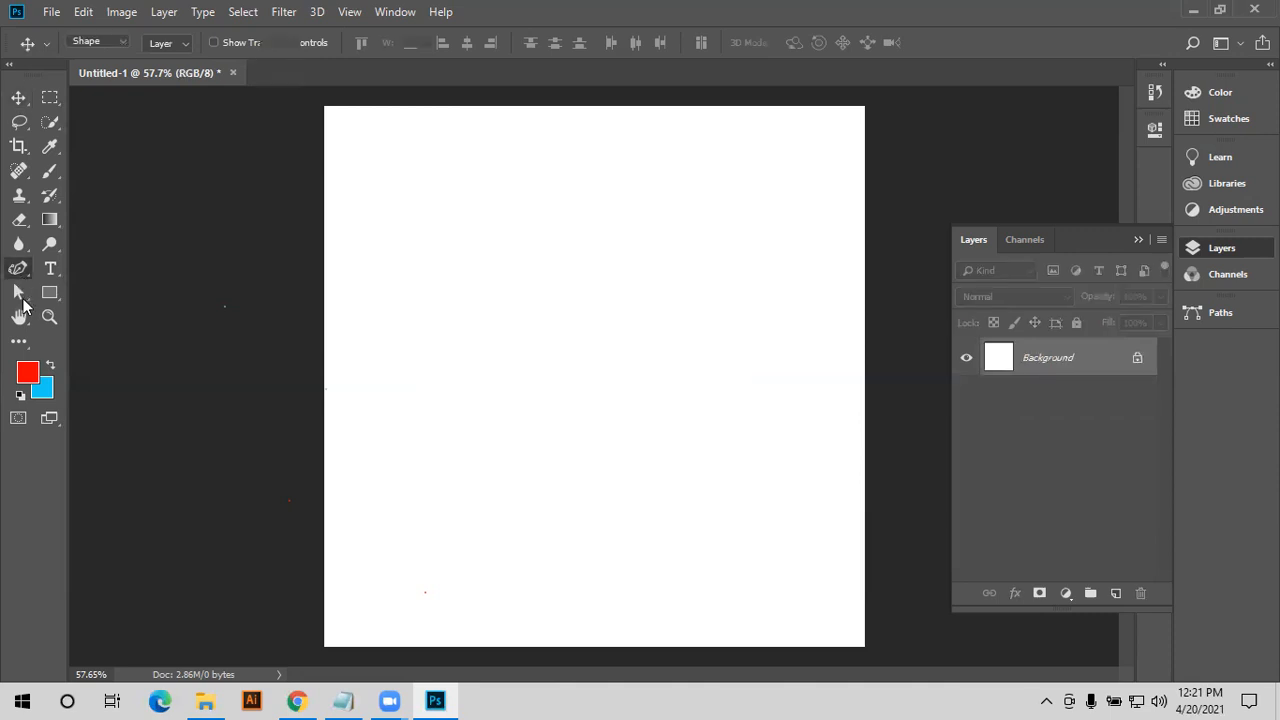
left_click(19, 296)
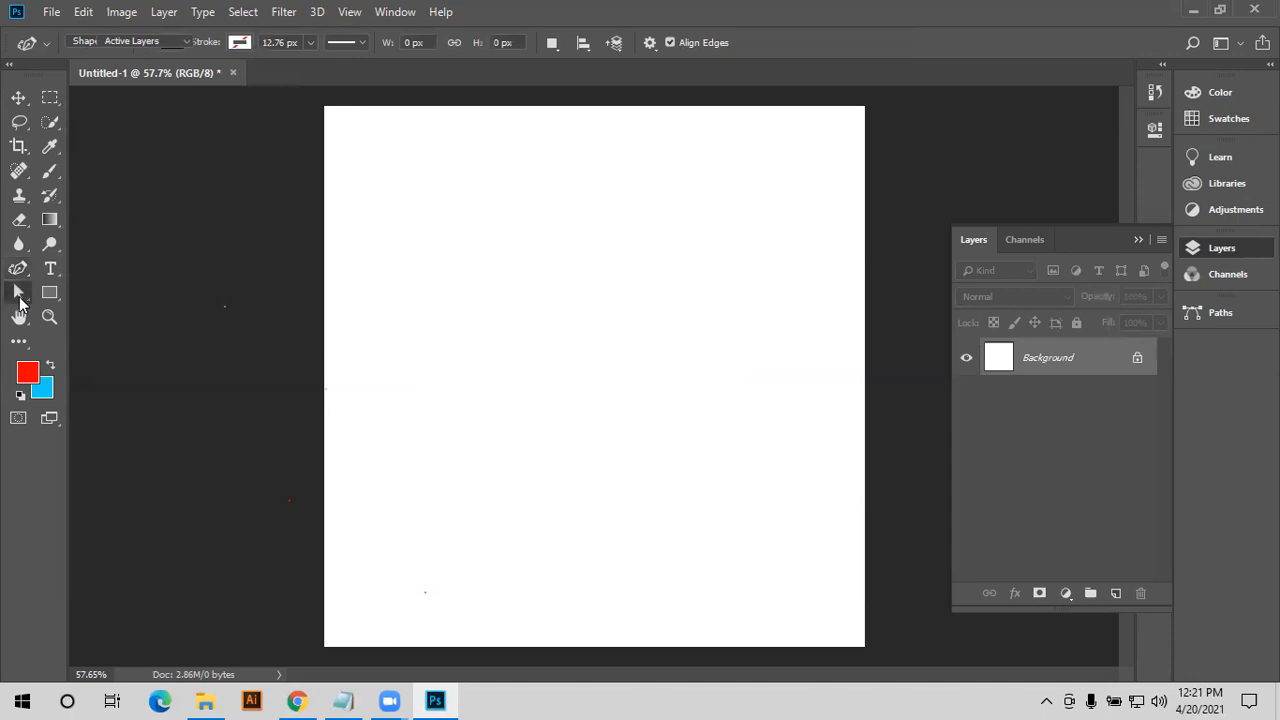
right_click(18, 292)
left_click(89, 293)
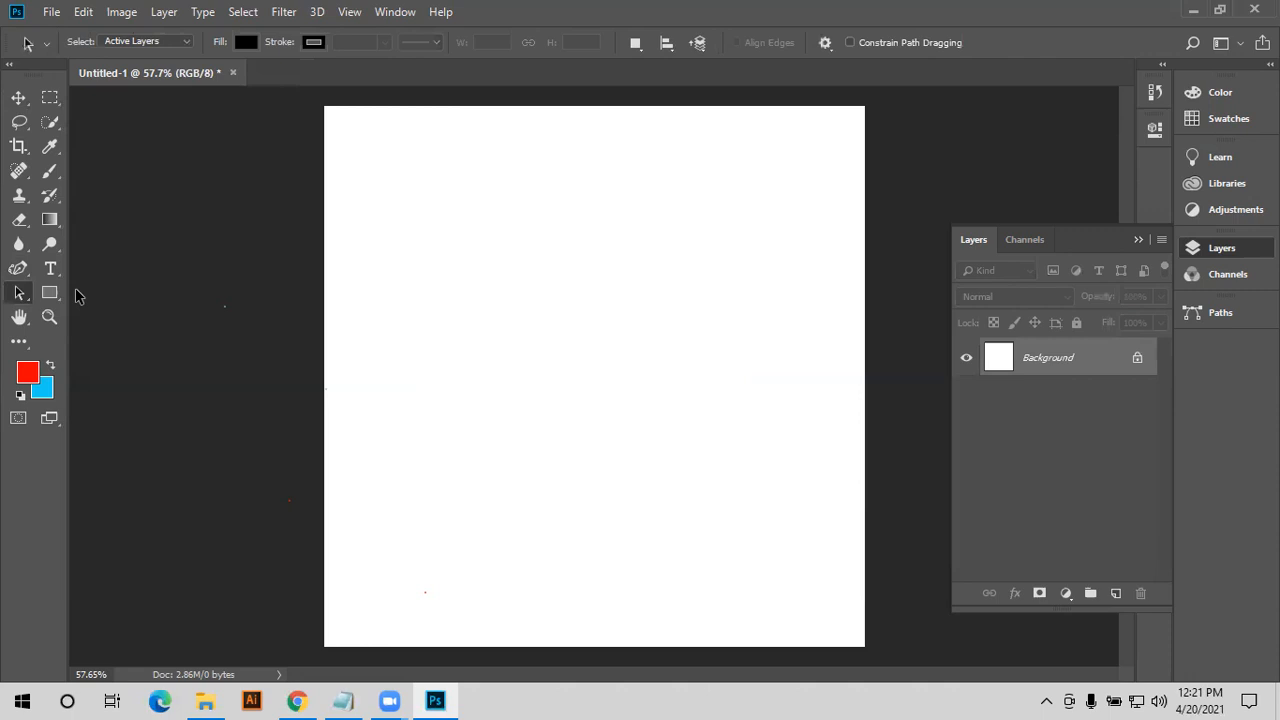
- Set the Horizontal Type tool's font size to 72 pt, discarding the empty text started on the canvas
left_click(49, 268)
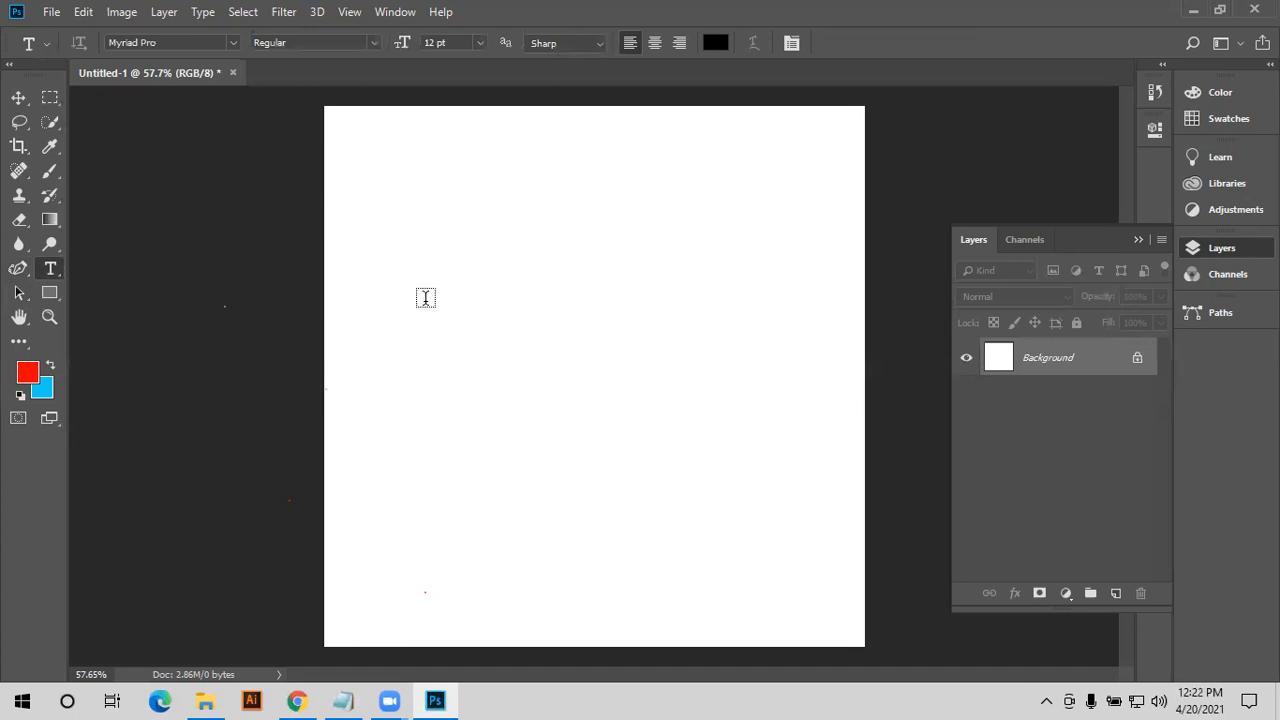
left_click(412, 347)
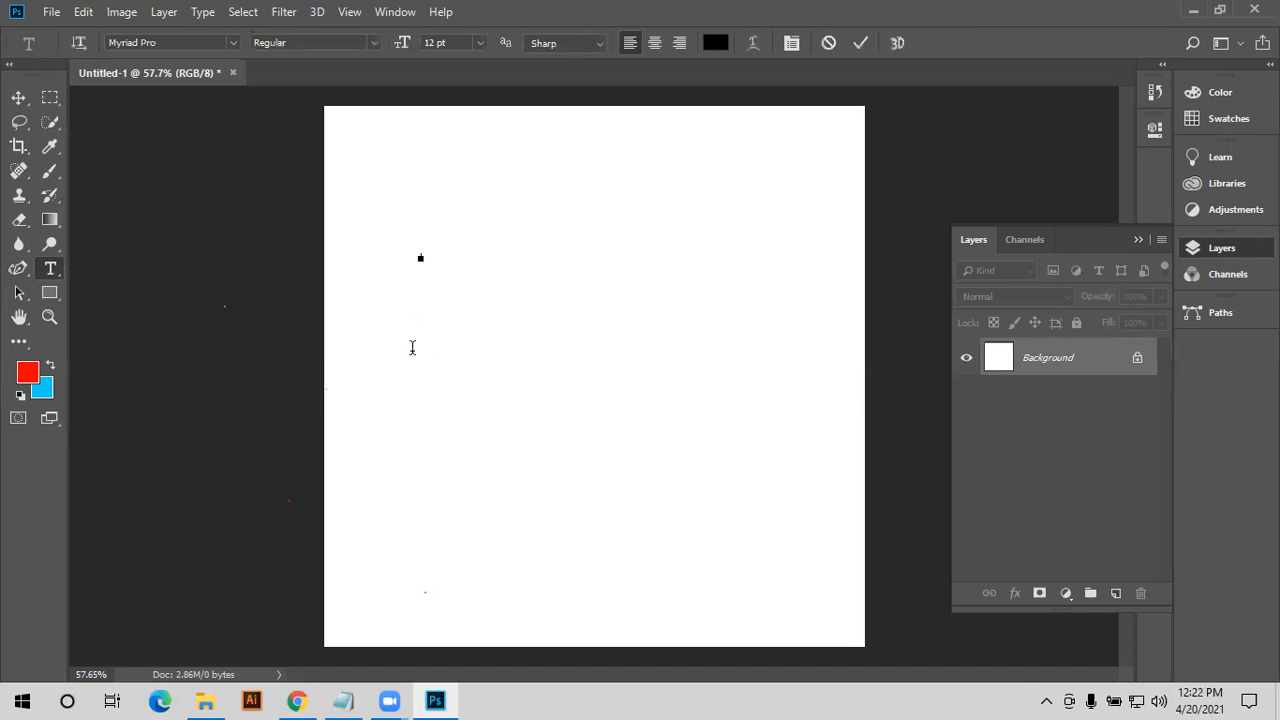
left_click(836, 45)
left_click(480, 42)
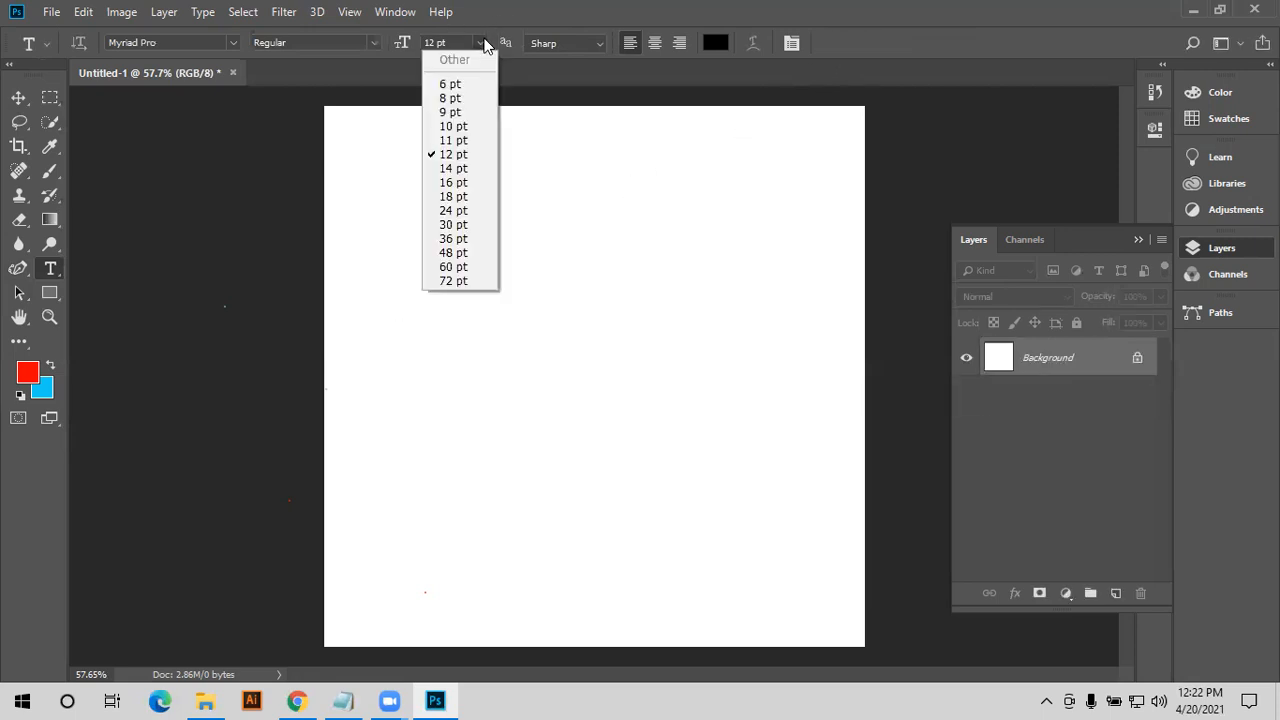
left_click(458, 281)
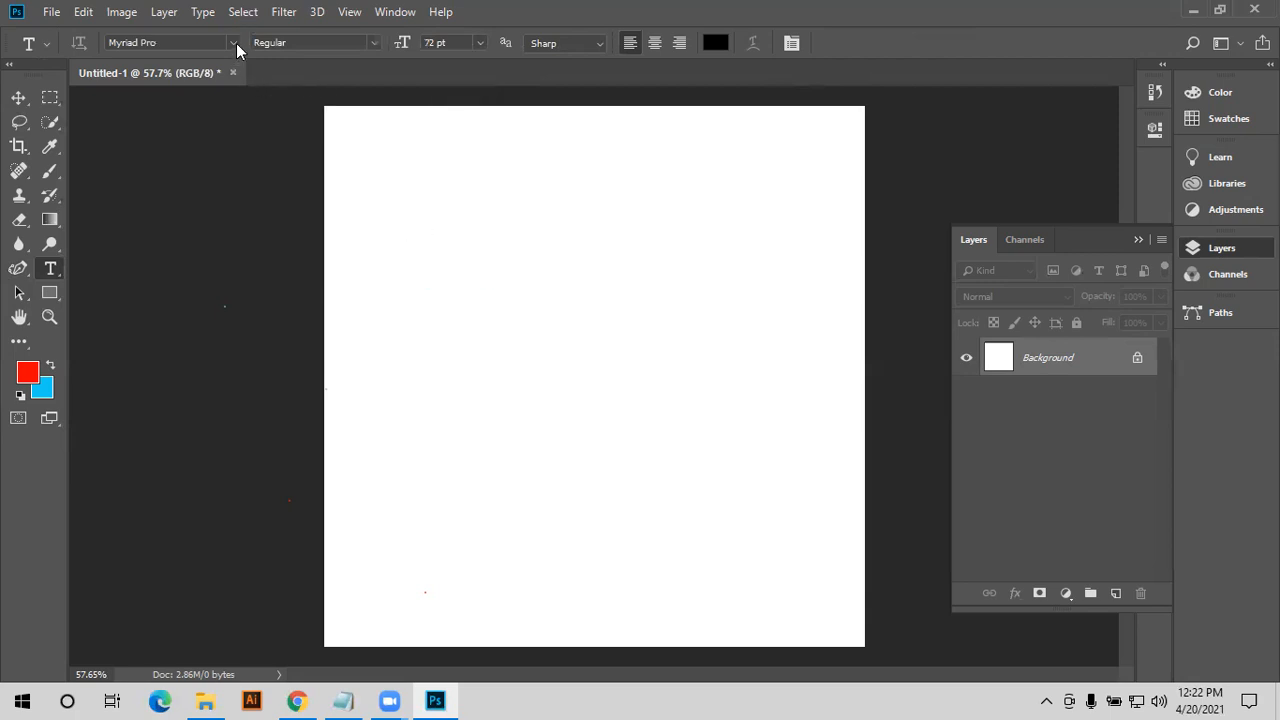
- Add the text "DIGITAL IT" in Myriad Pro on the upper half of the canvas and commit it
left_click(236, 43)
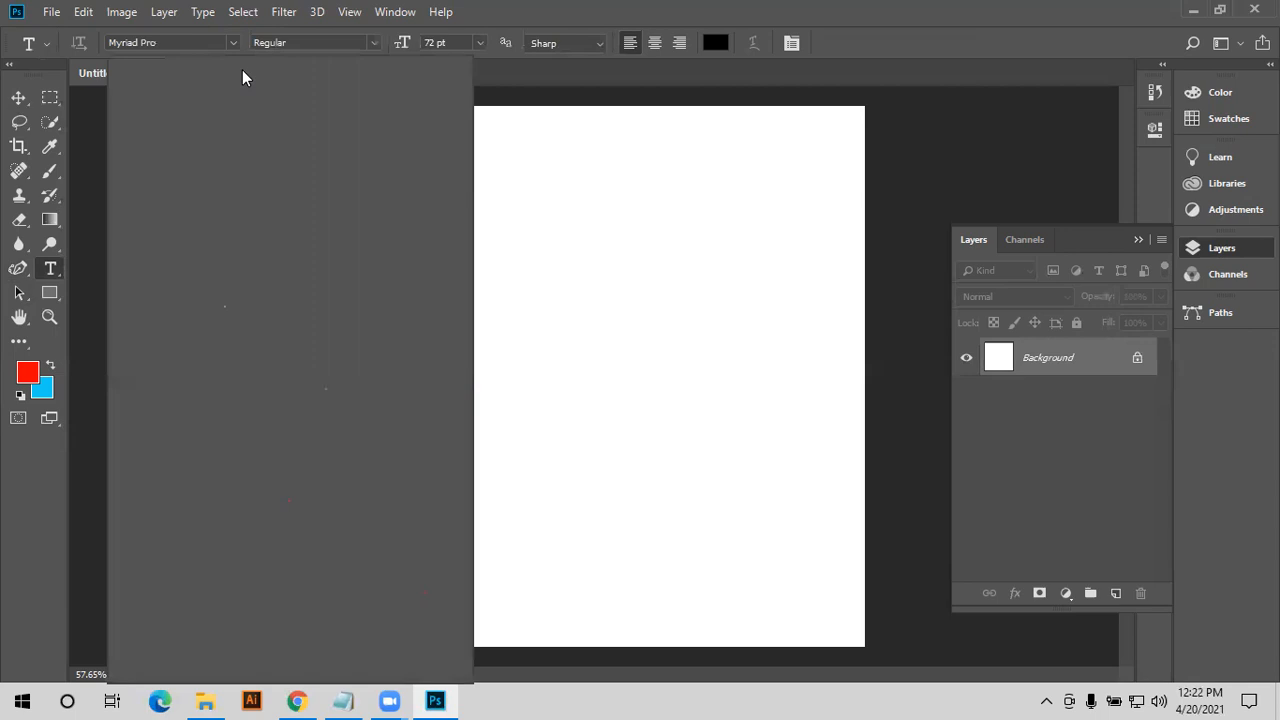
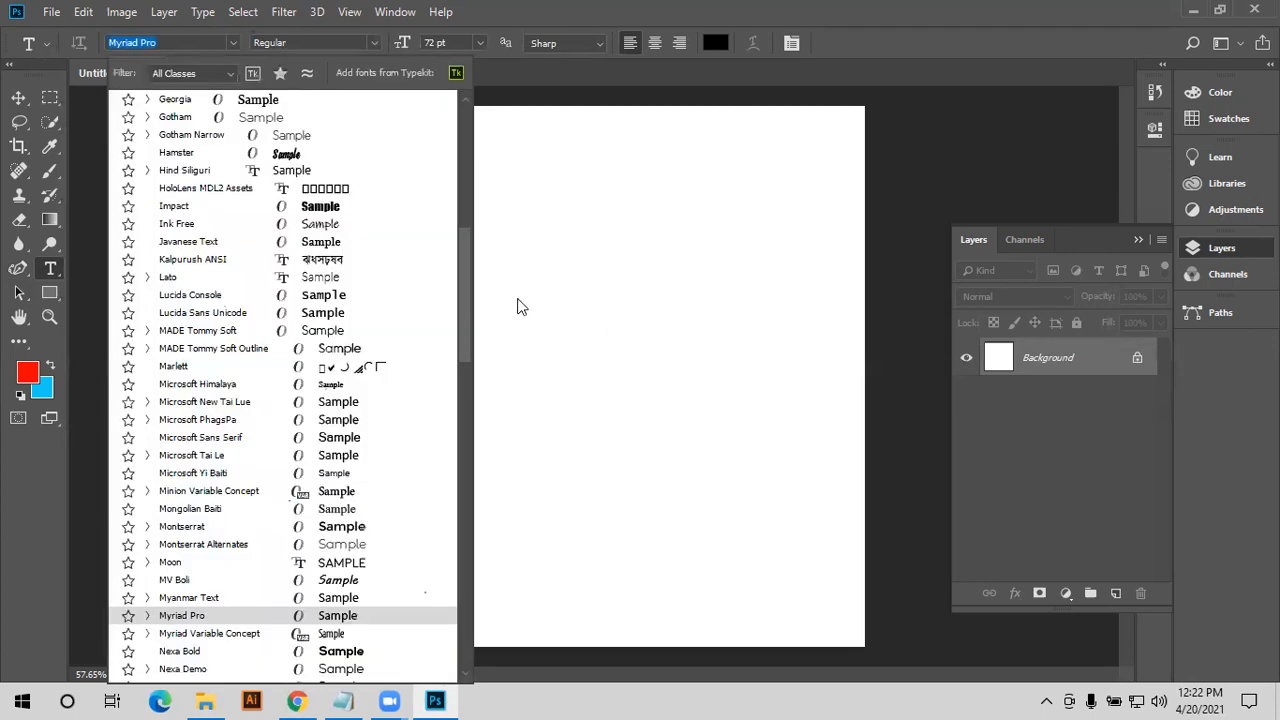
left_click(519, 300)
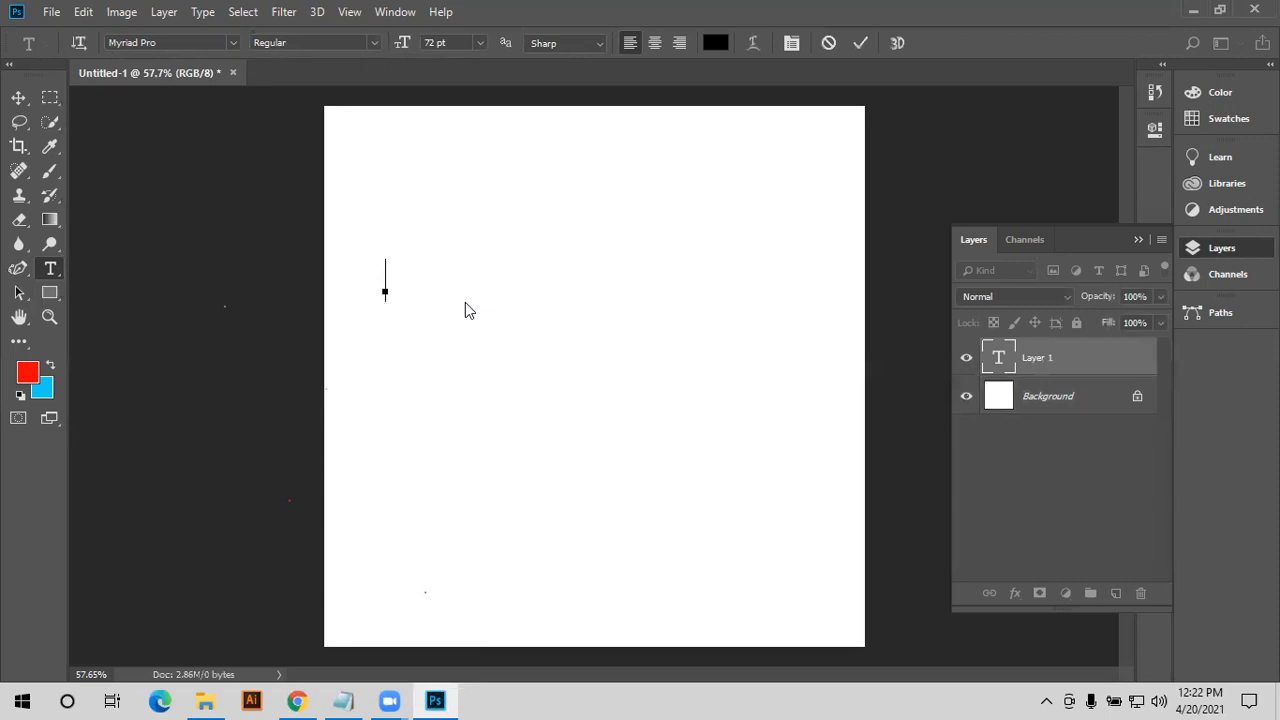
type("IGI")
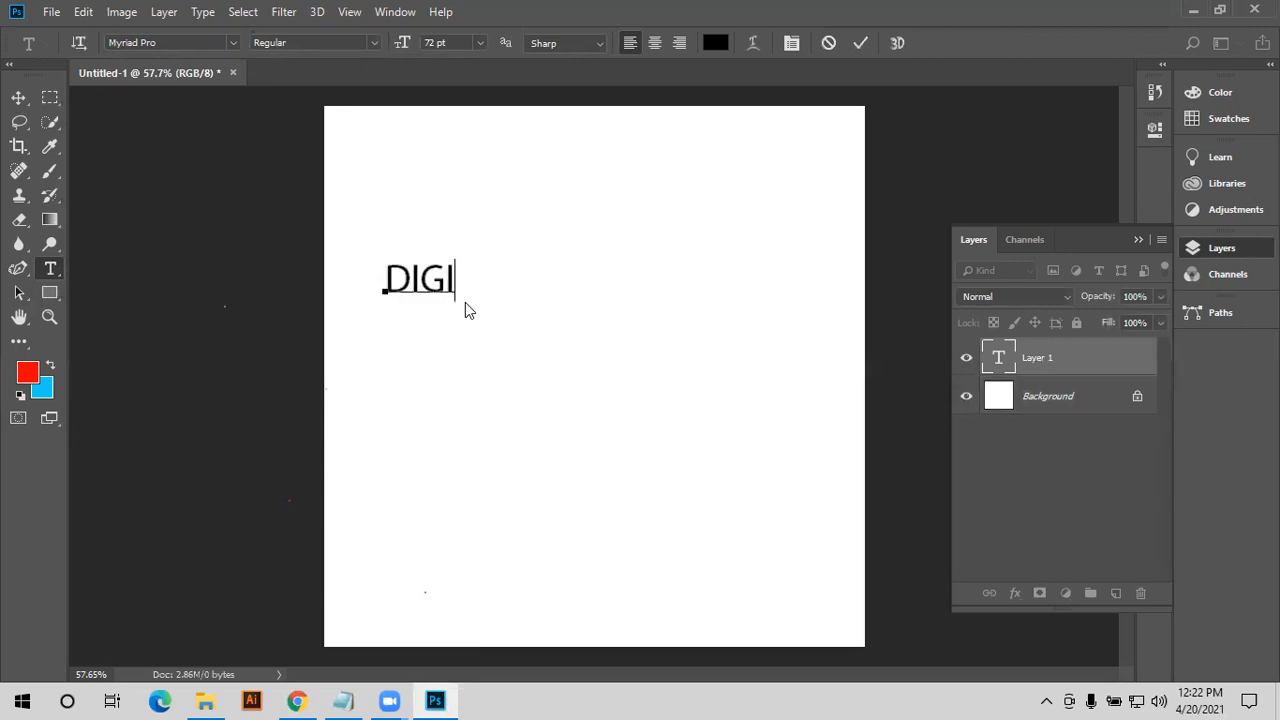
type("TAL IT")
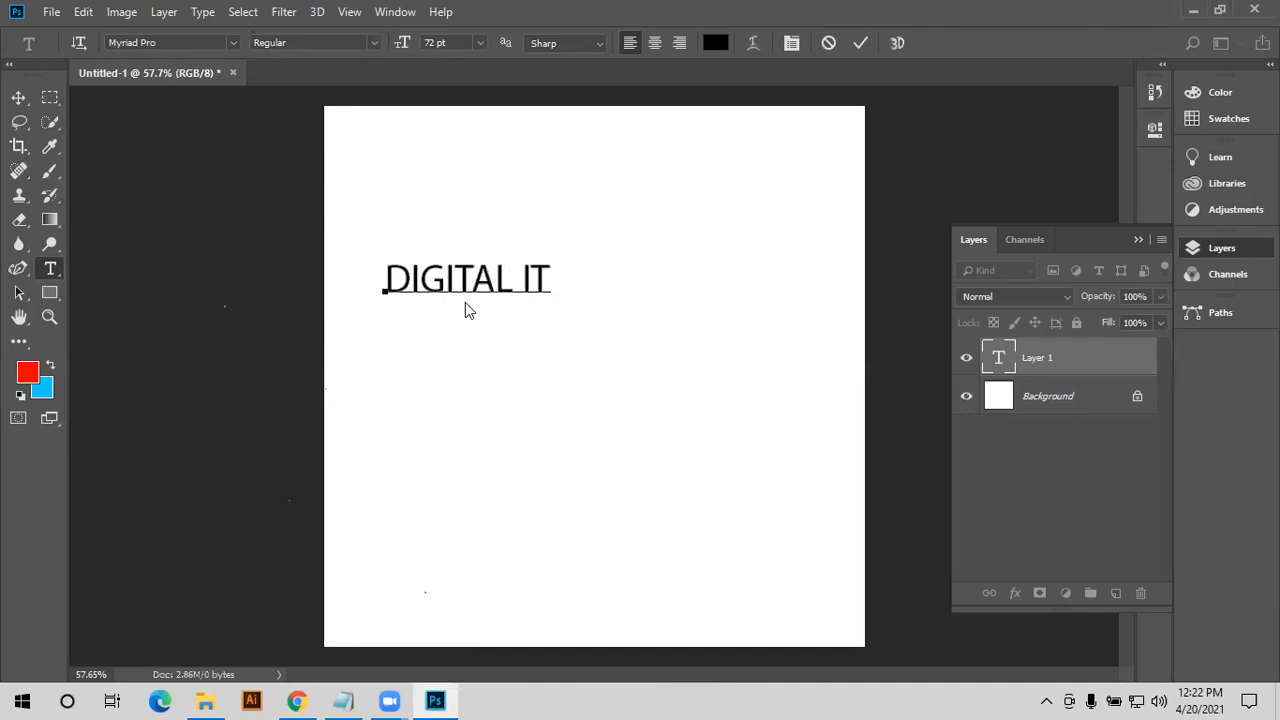
left_click(859, 42)
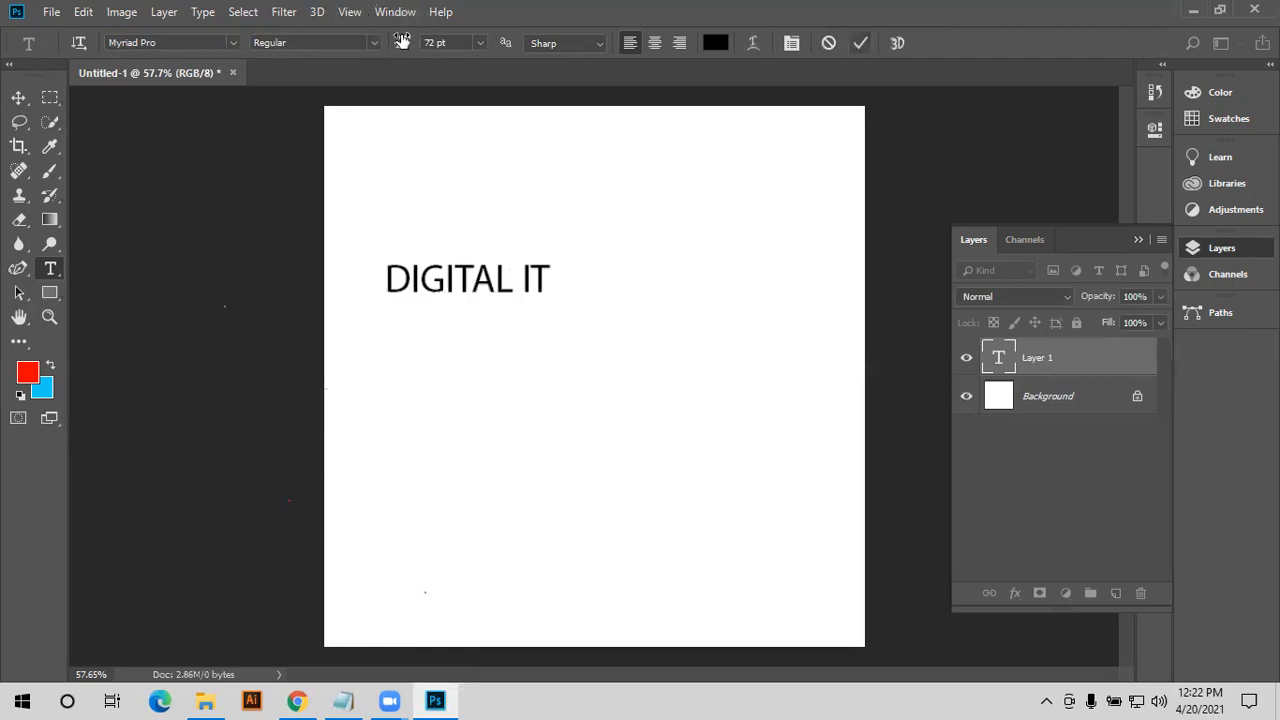
- Change the DIGITAL IT text's font to Lato in the Black style using the character settings
left_click(392, 12)
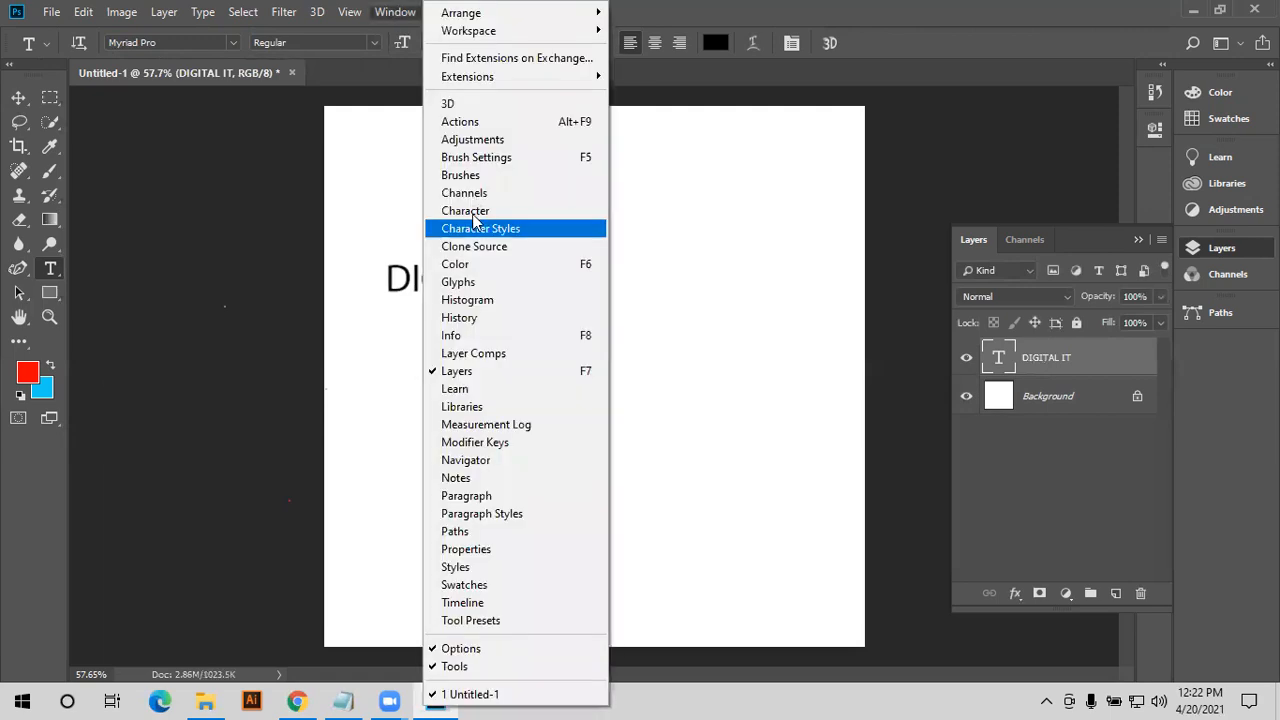
left_click(472, 211)
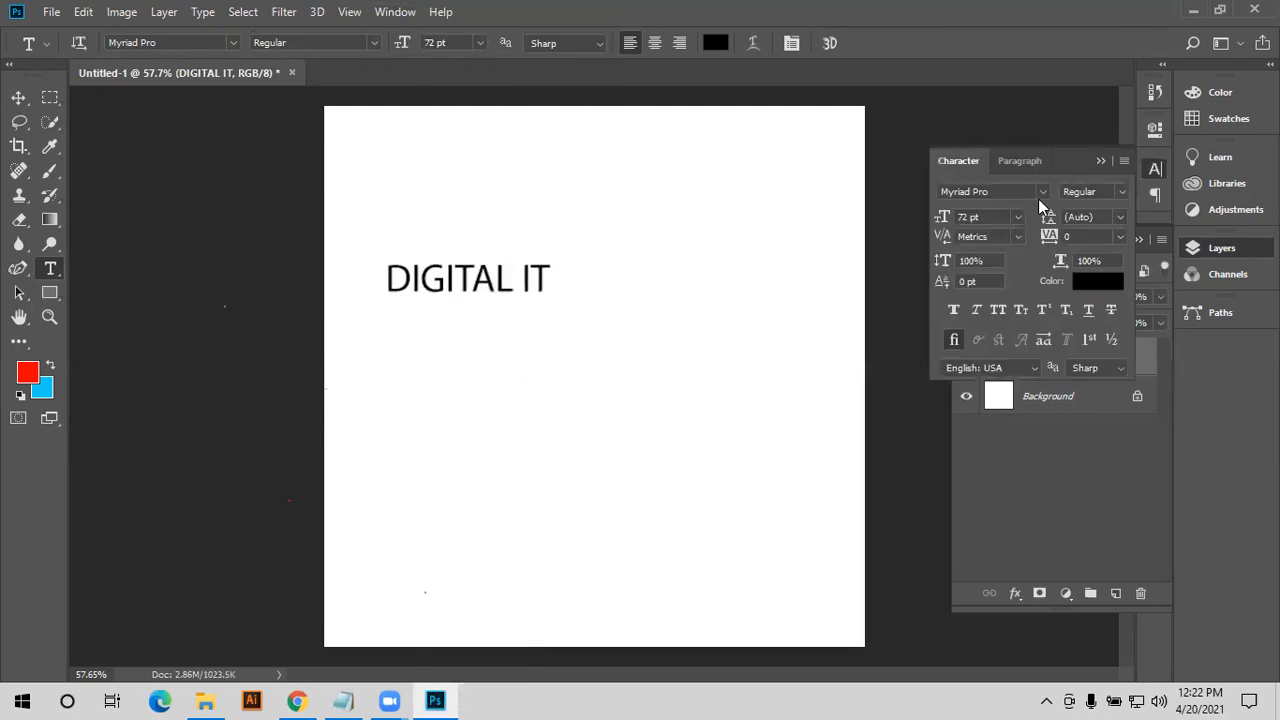
left_click(1041, 194)
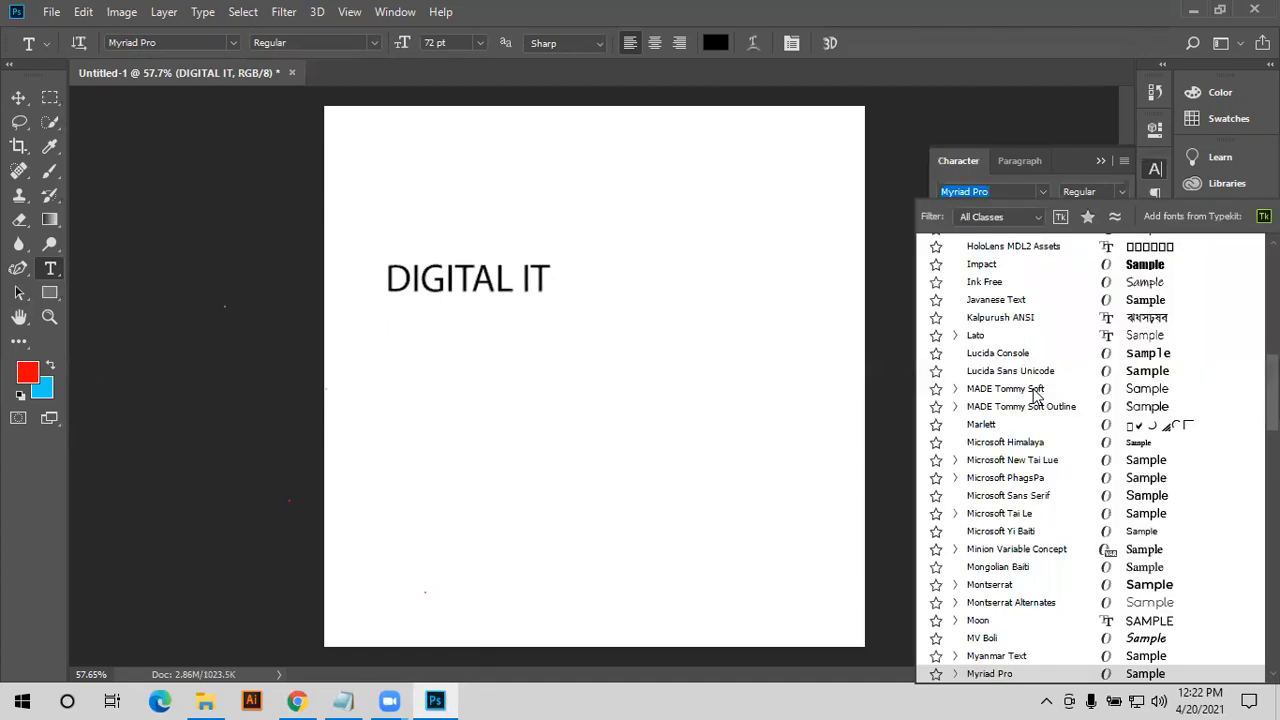
scroll(1035, 395, "up", 2)
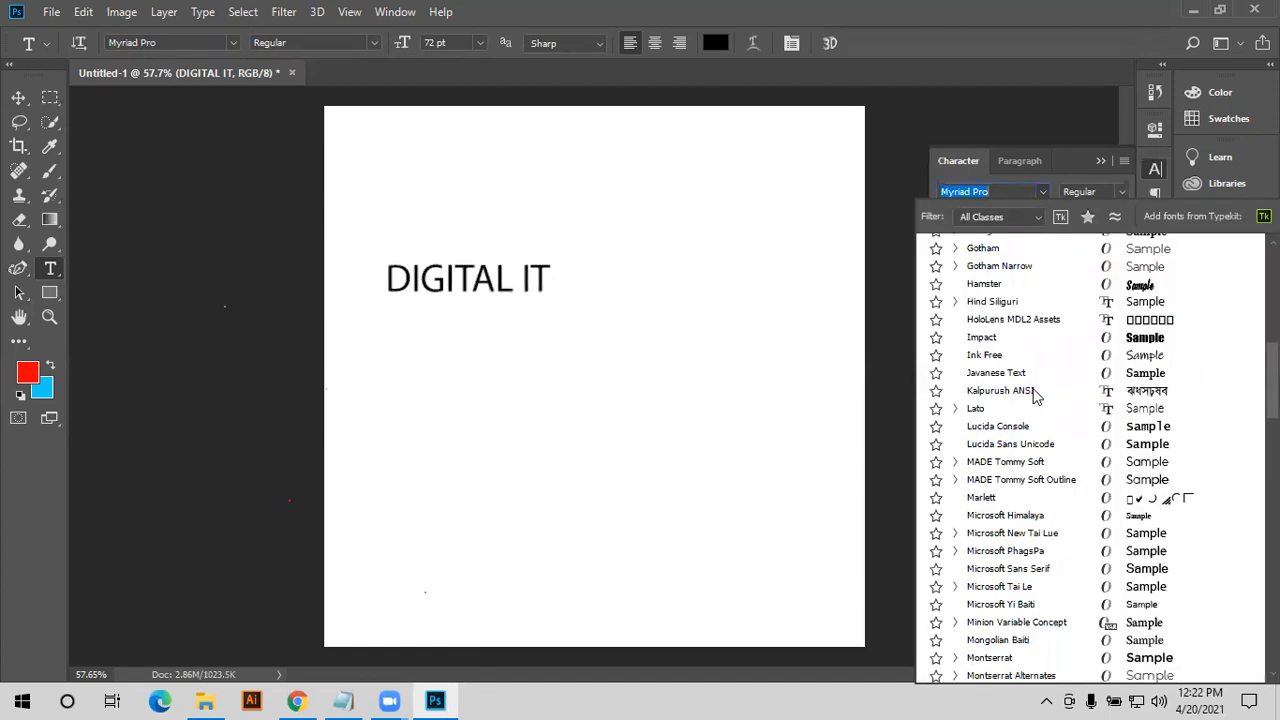
left_click(978, 409)
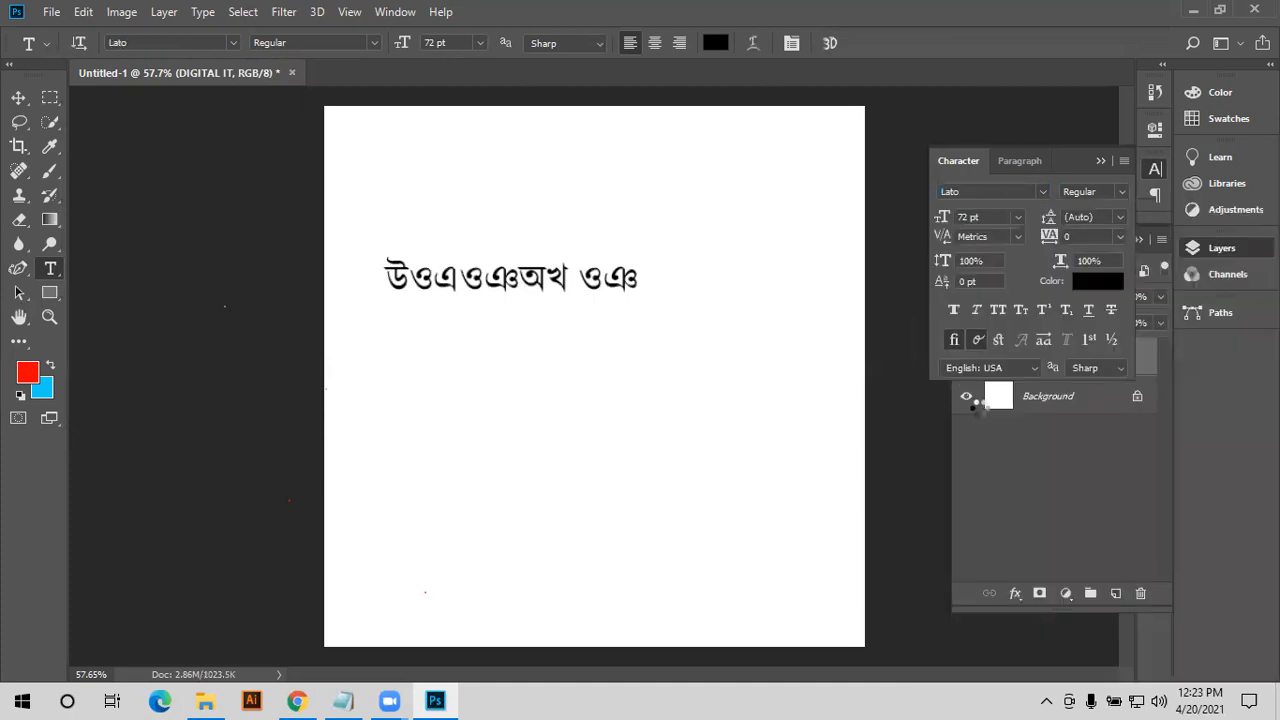
left_click(1123, 191)
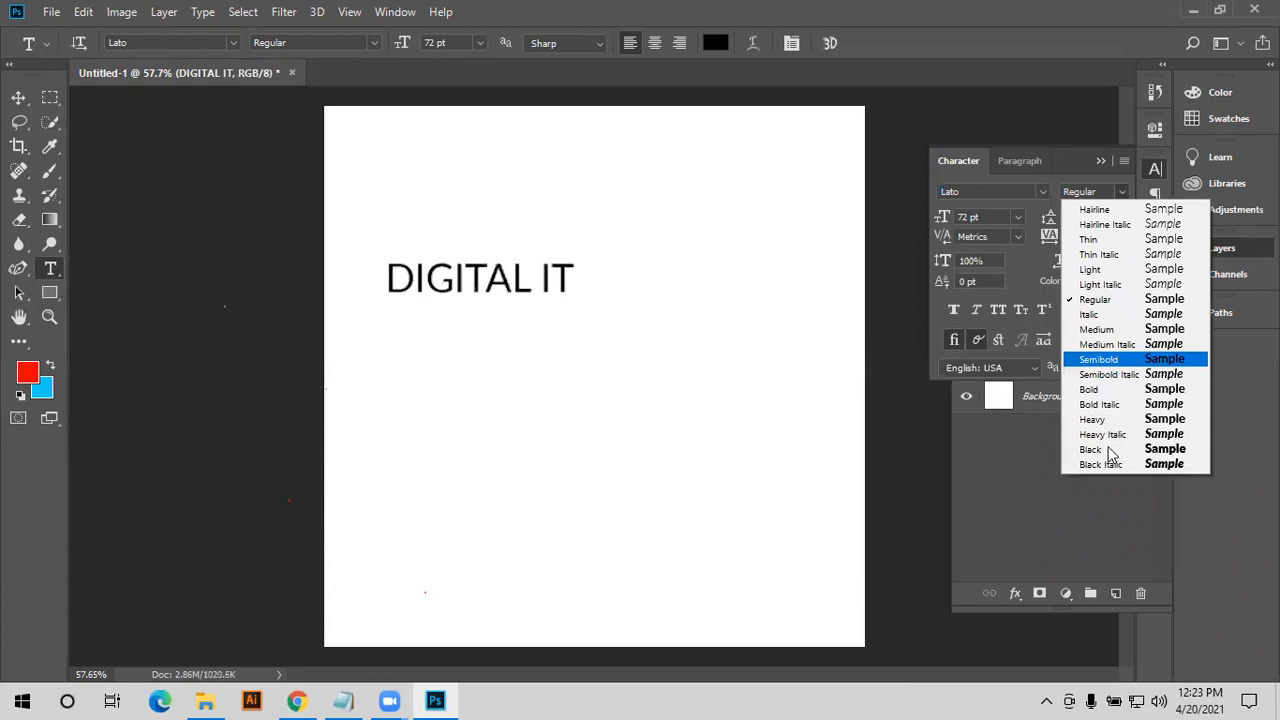
left_click(1100, 446)
- Set the DIGITAL IT text's font size to 150 pt
left_click_drag(999, 219, 885, 218)
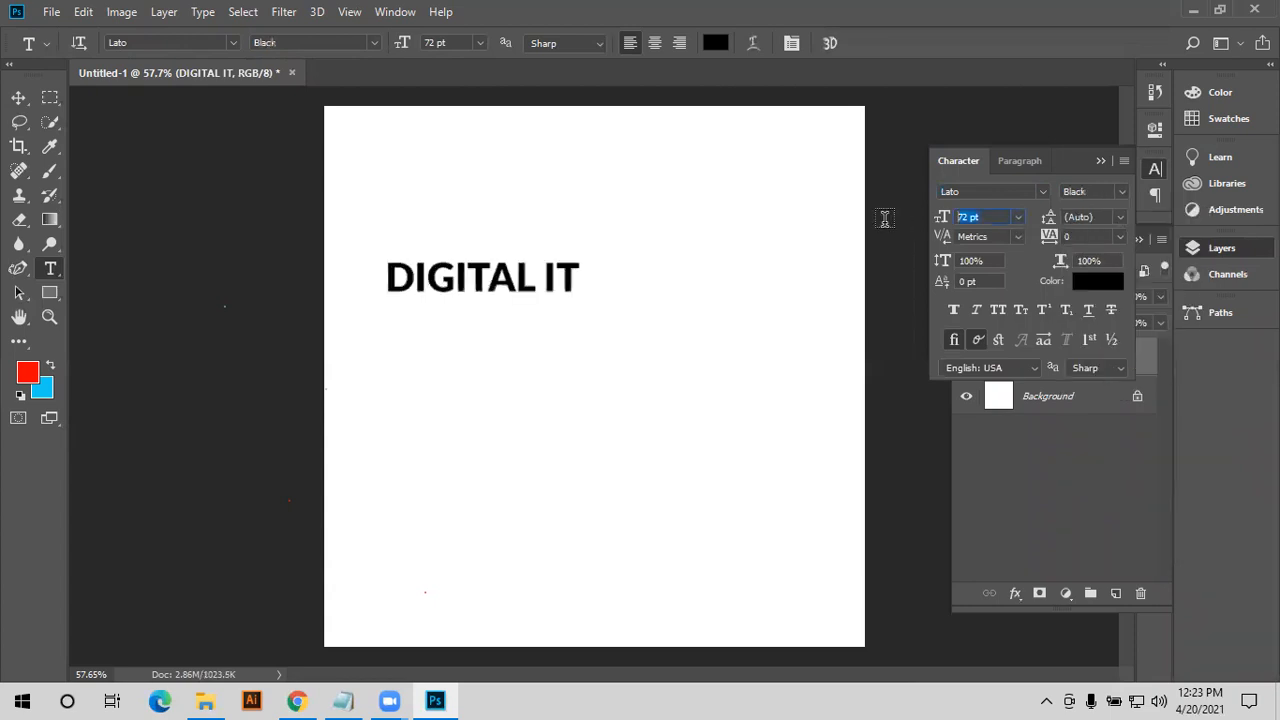
type("150")
key("Return")
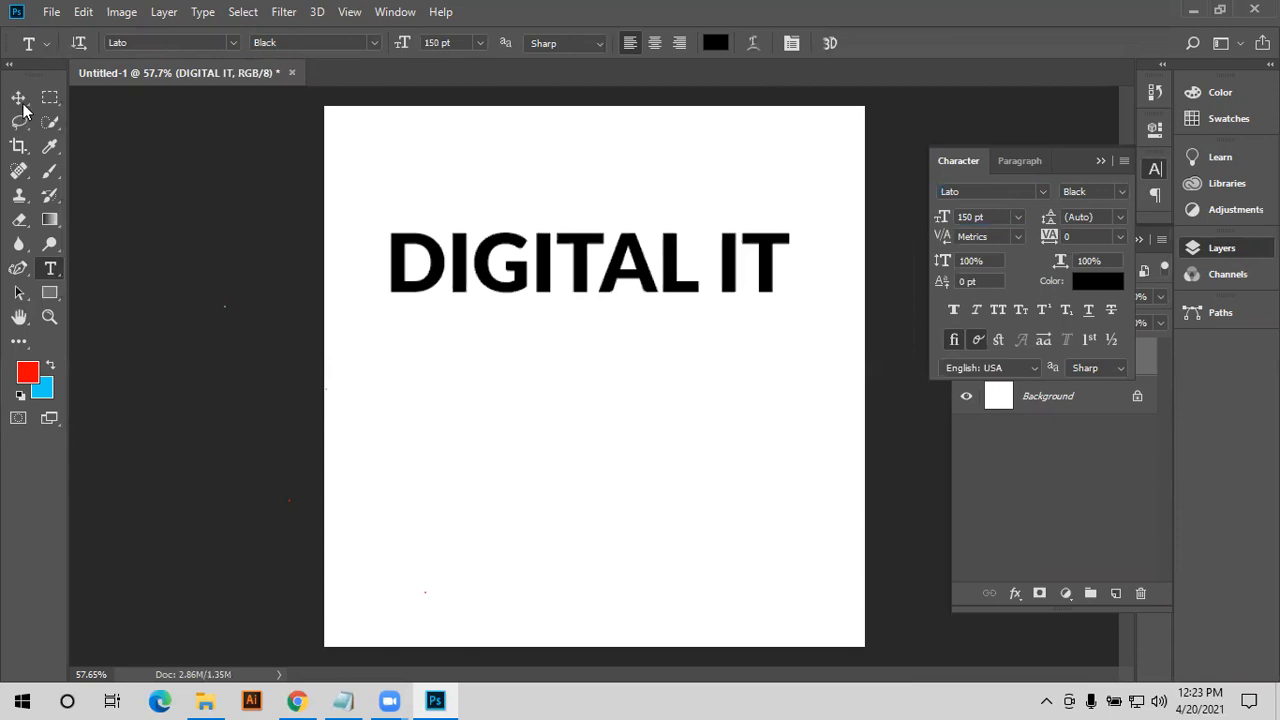
- Move the DIGITAL IT text up, place a copy directly below it on the canvas's lower half, and select the original text layer
key("v")
left_click_drag(459, 262, 406, 489)
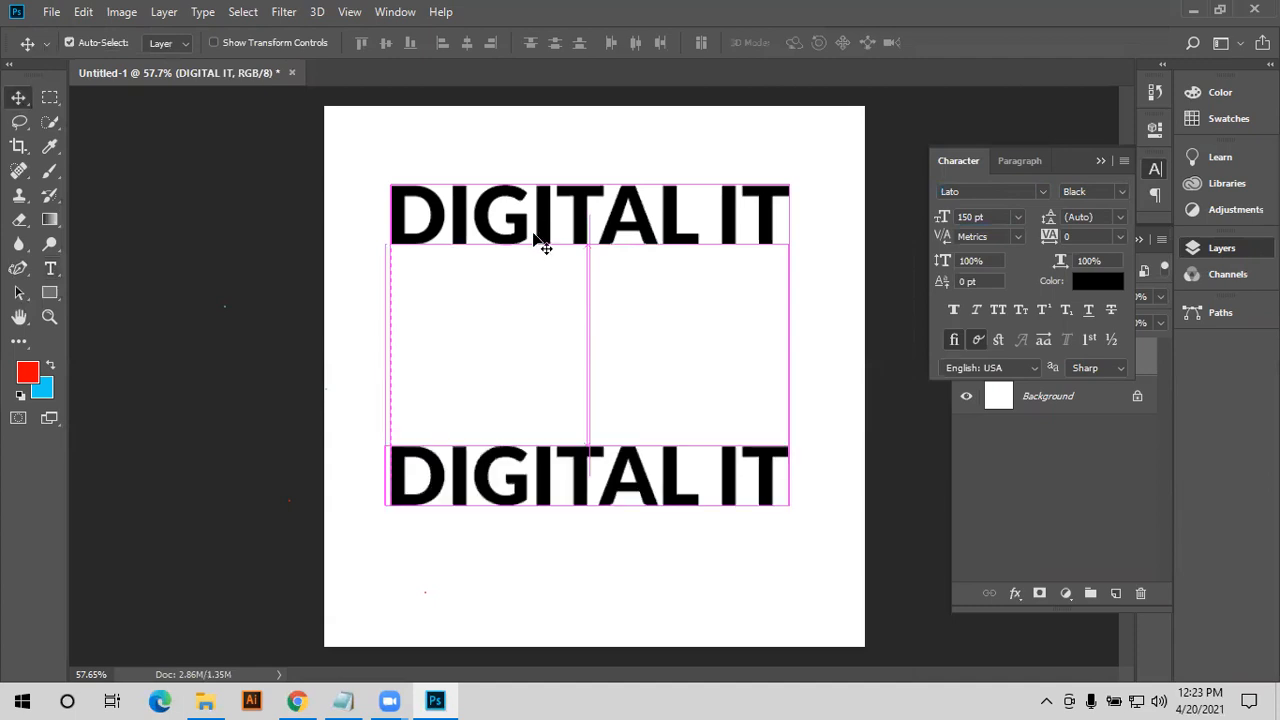
left_click(1102, 161)
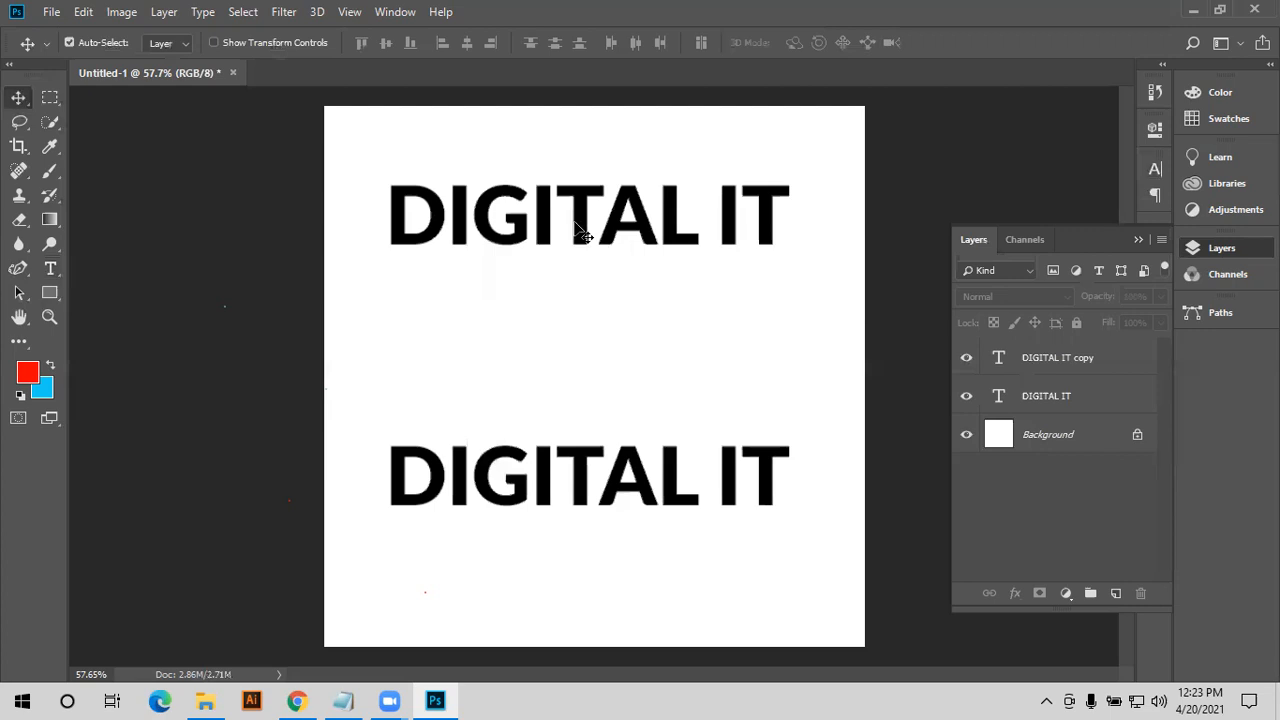
left_click(1050, 402)
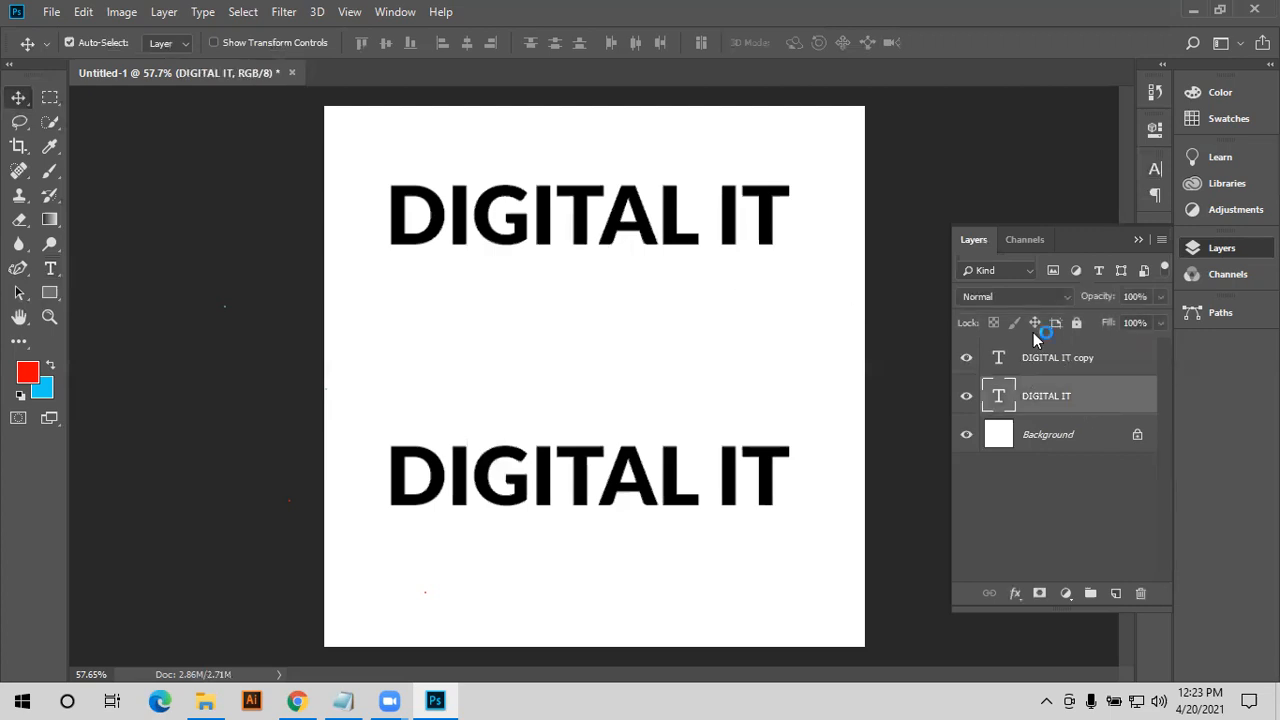
right_click(1087, 396)
left_click(917, 27)
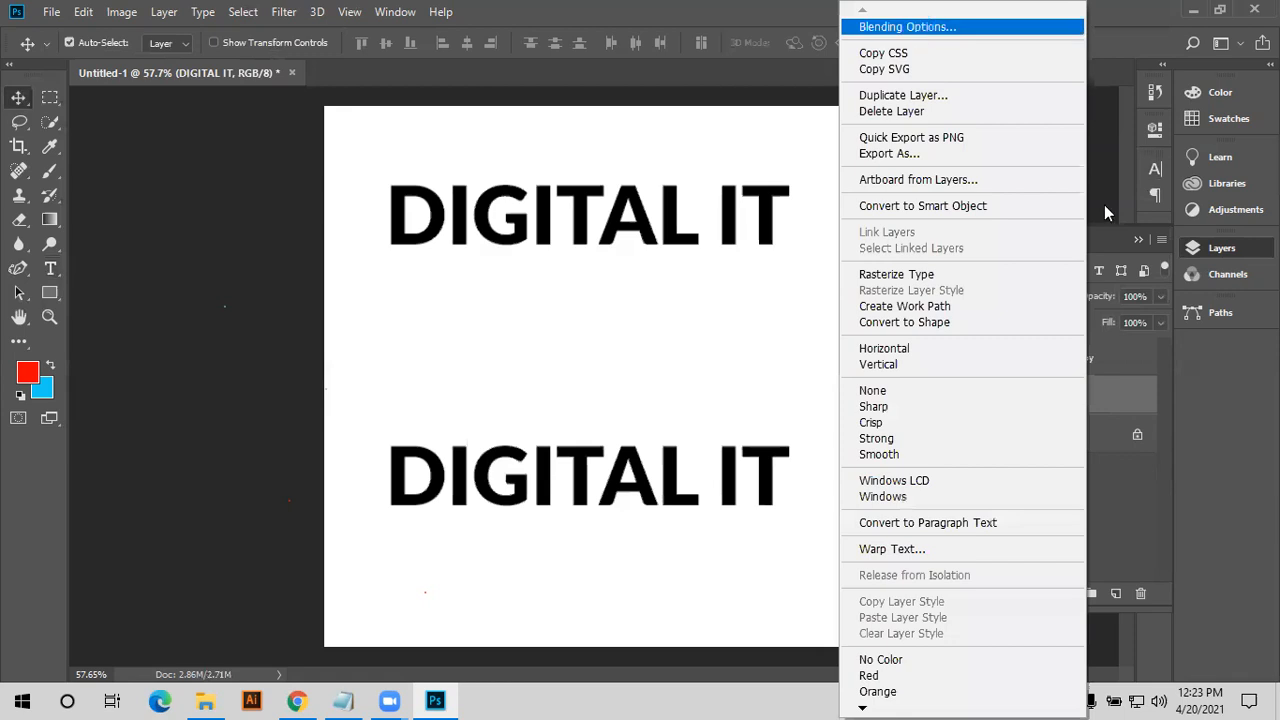
left_click(1110, 400)
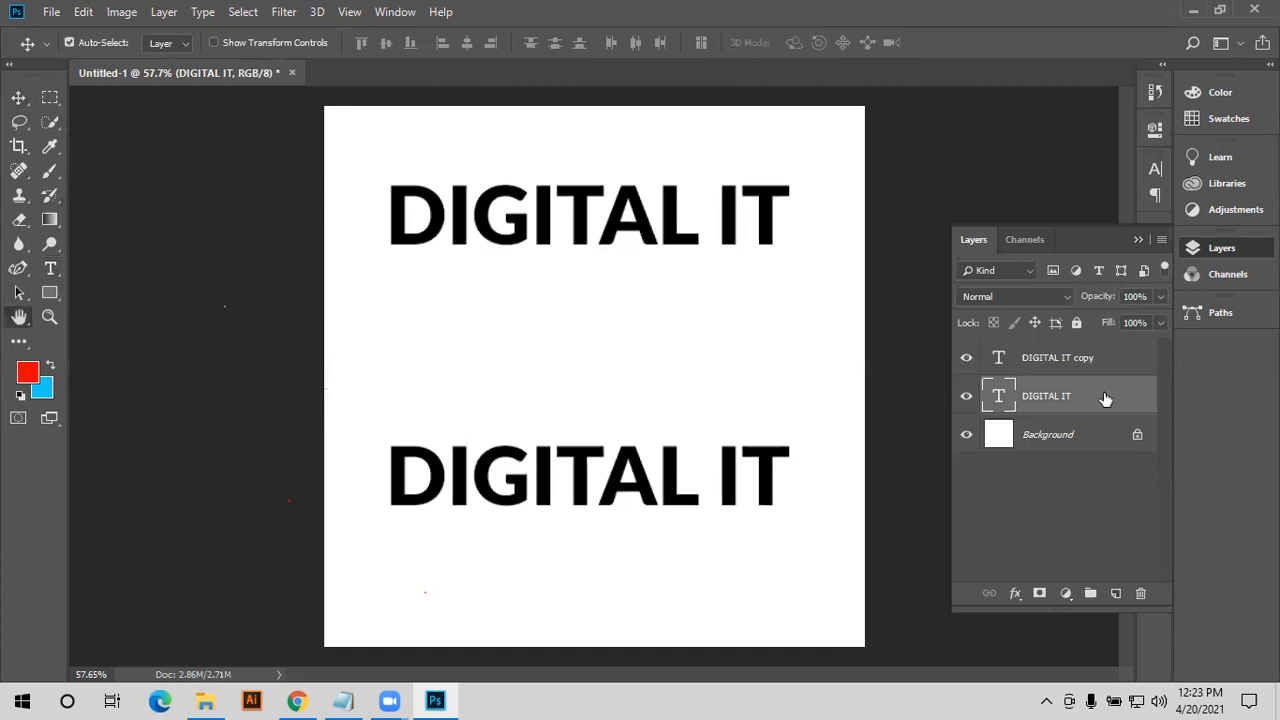
double_click(1110, 400)
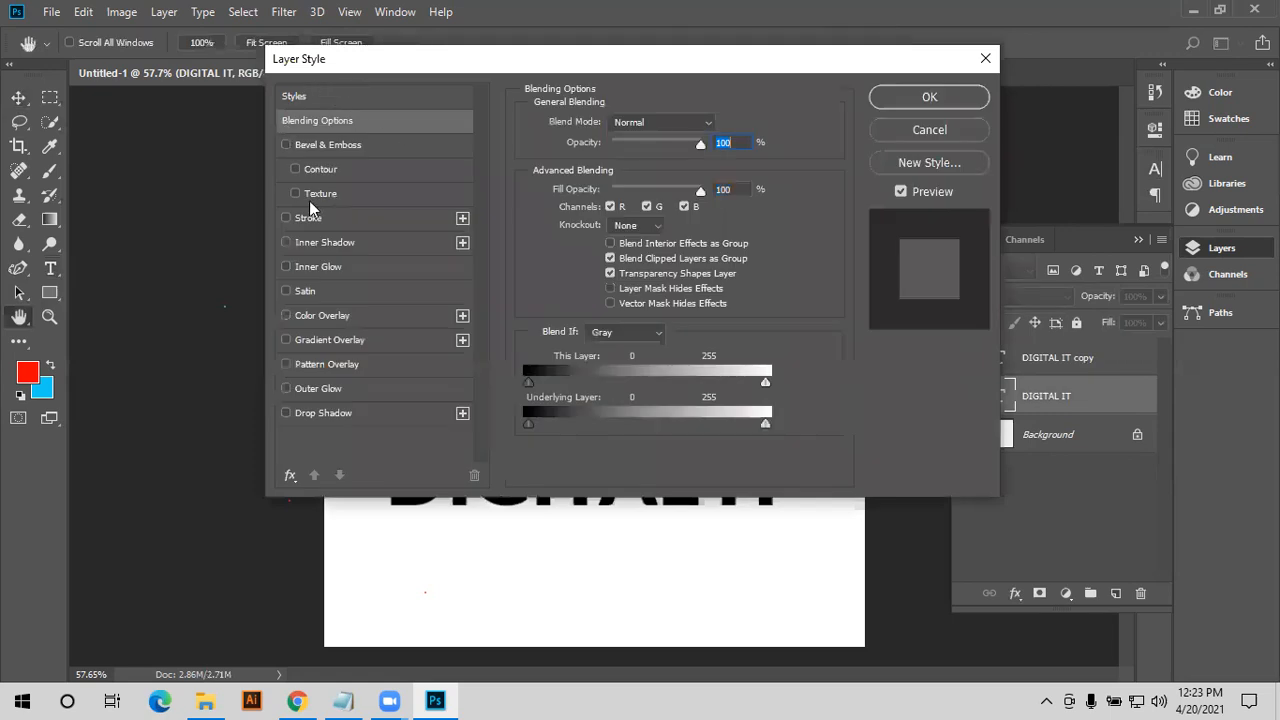
left_click(924, 131)
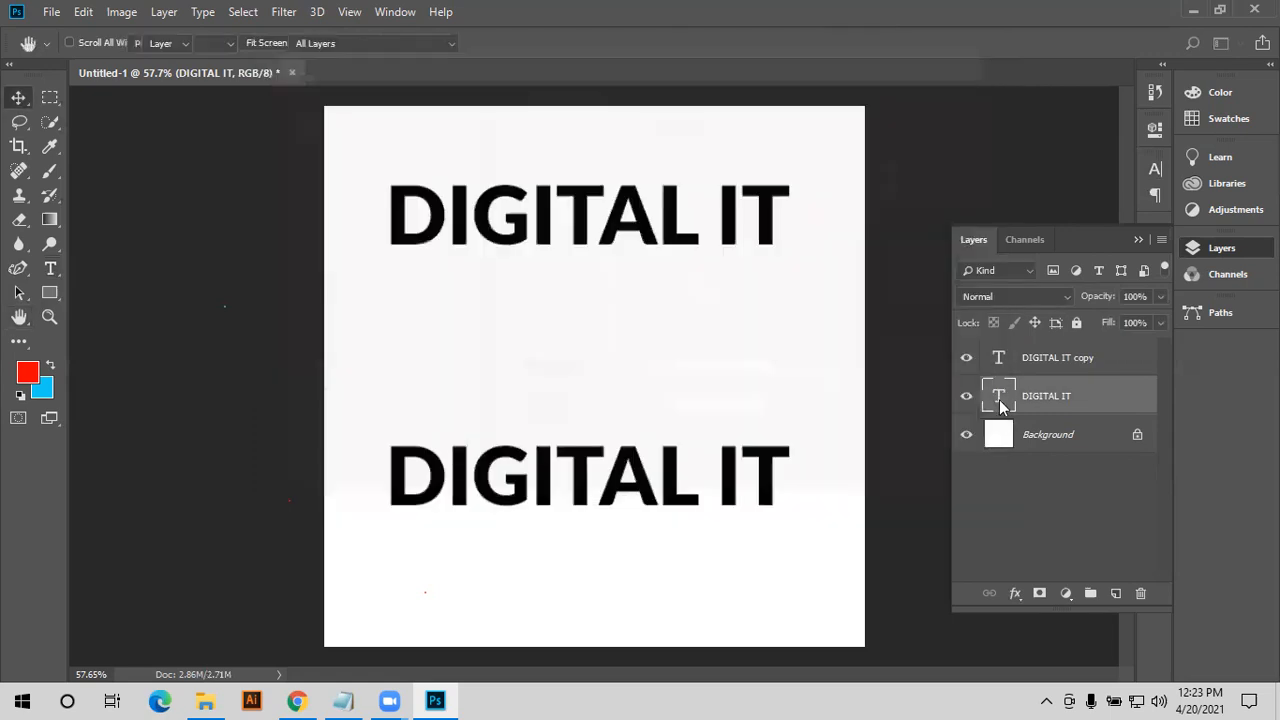
key("v")
double_click(1106, 404)
key("Return")
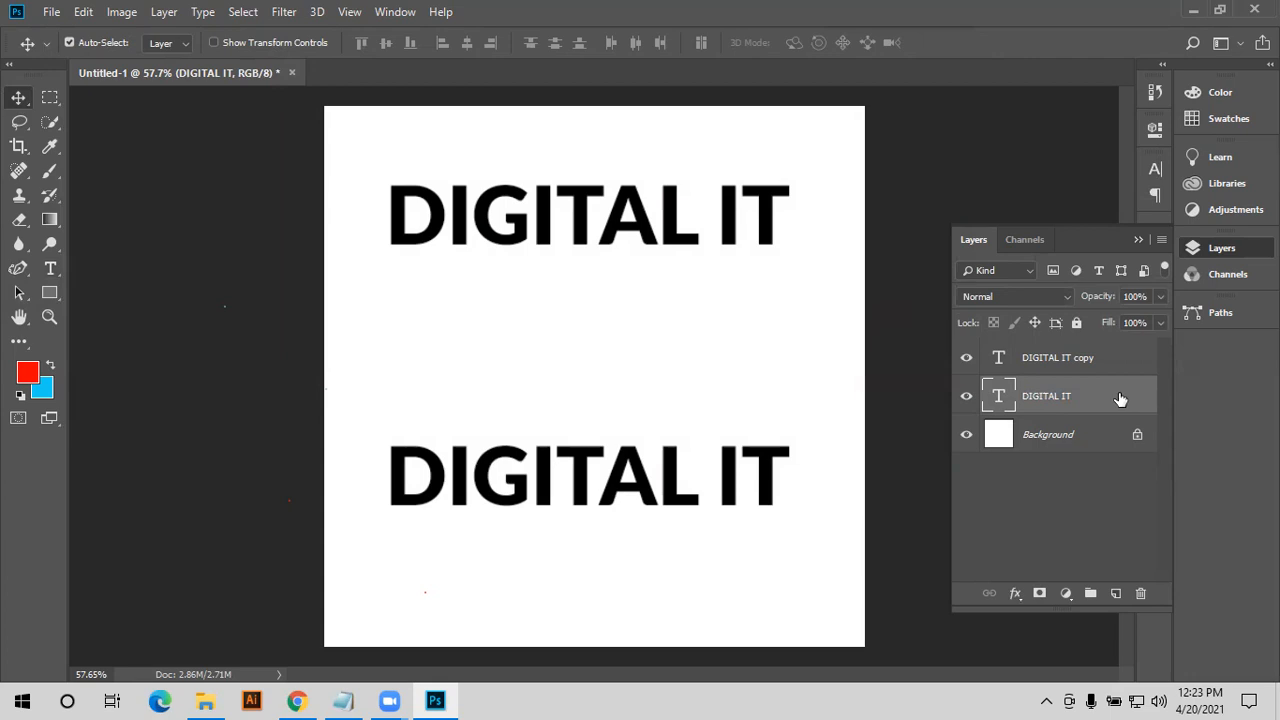
- Open the blending options of the original DIGITAL IT layer and move the dialog clear of the text
right_click(1119, 393)
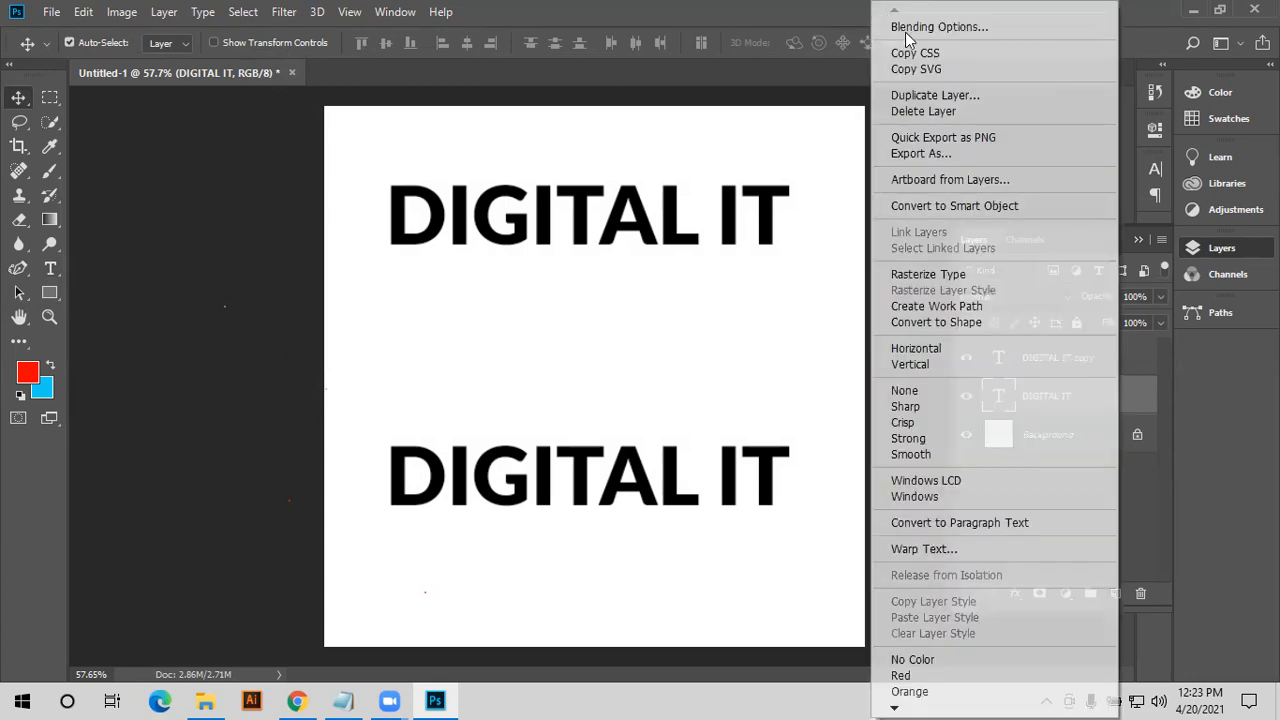
key("Escape")
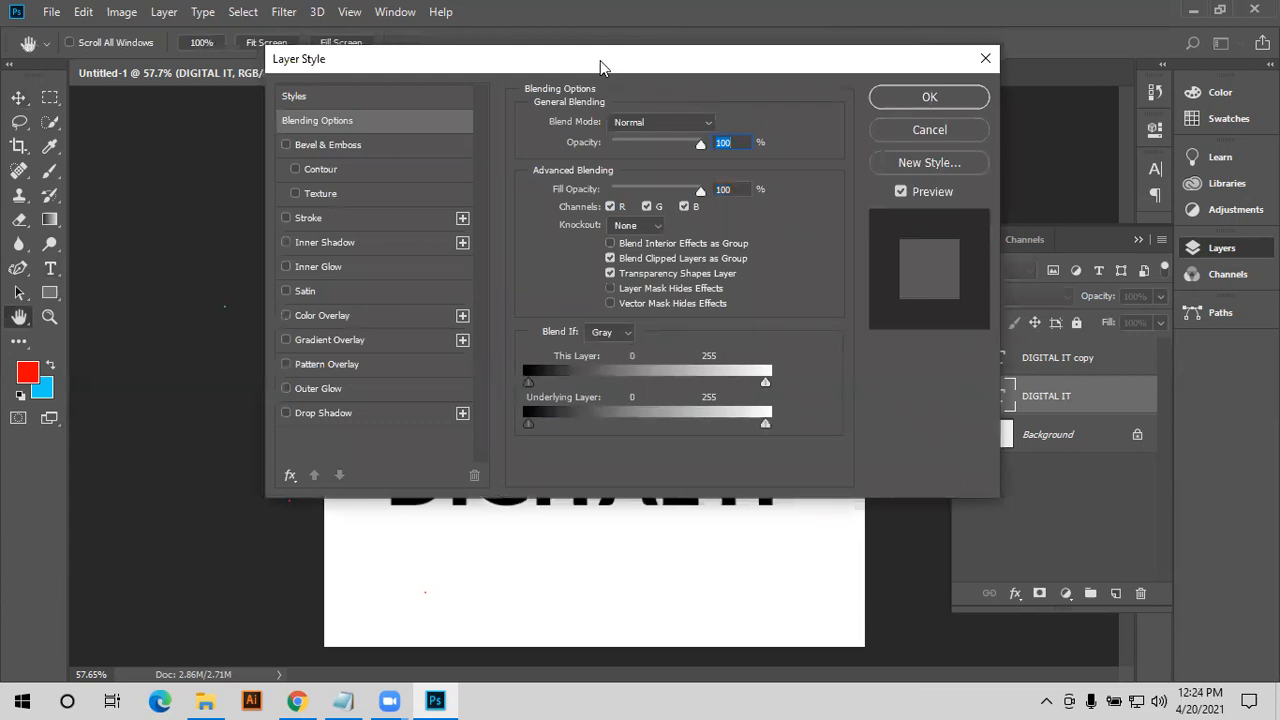
left_click_drag(337, 58, 922, 142)
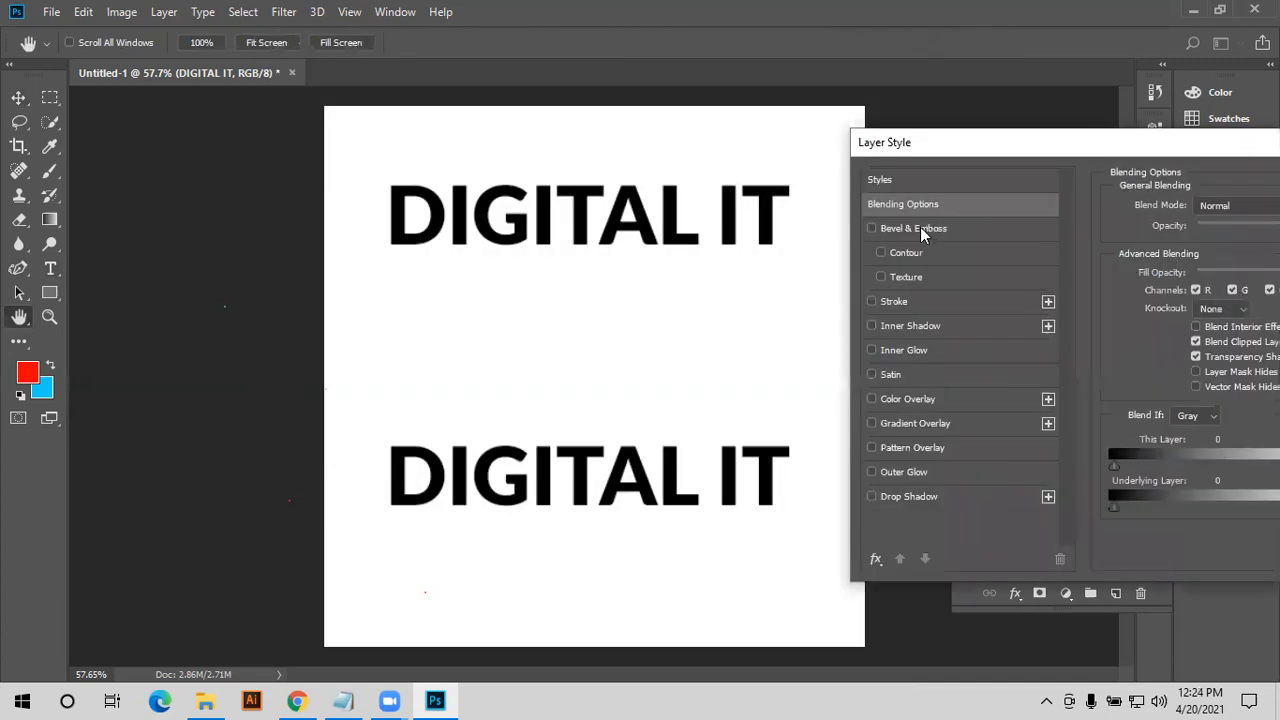
- Preview Bevel & Emboss on the upper DIGITAL IT text by switching the effect on and off
left_click(921, 230)
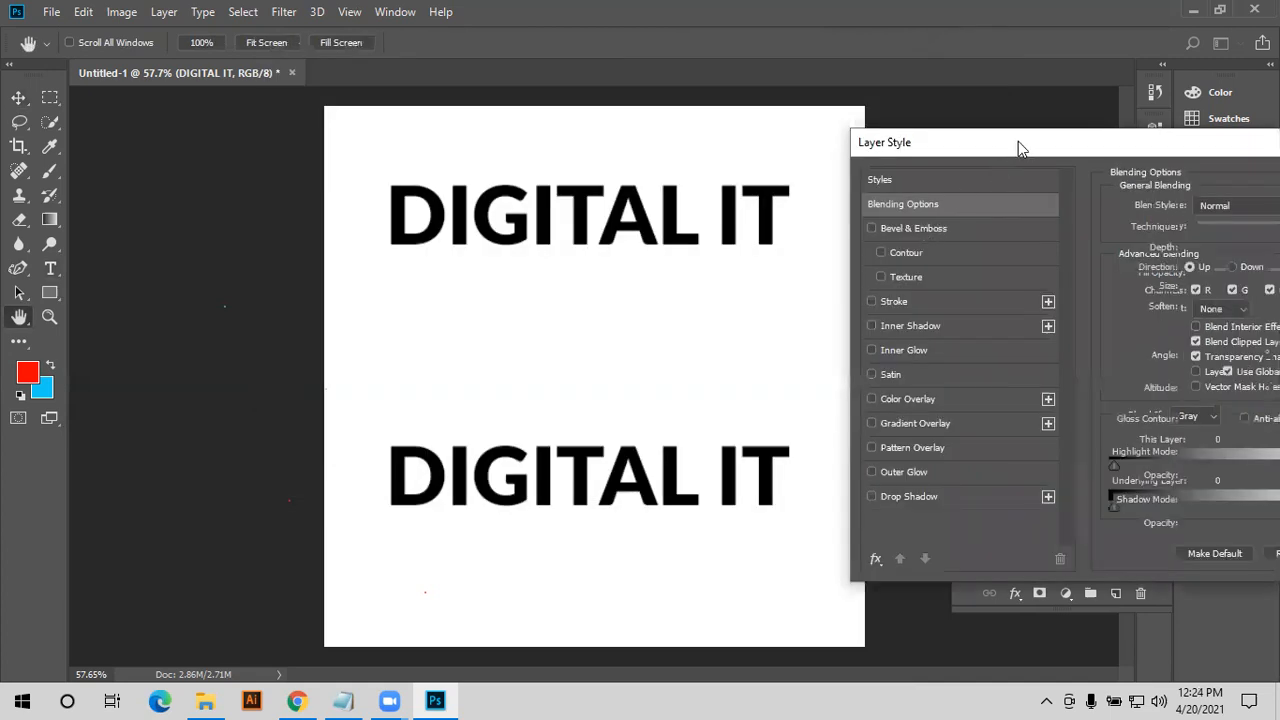
left_click_drag(1018, 141, 753, 196)
left_click(606, 284)
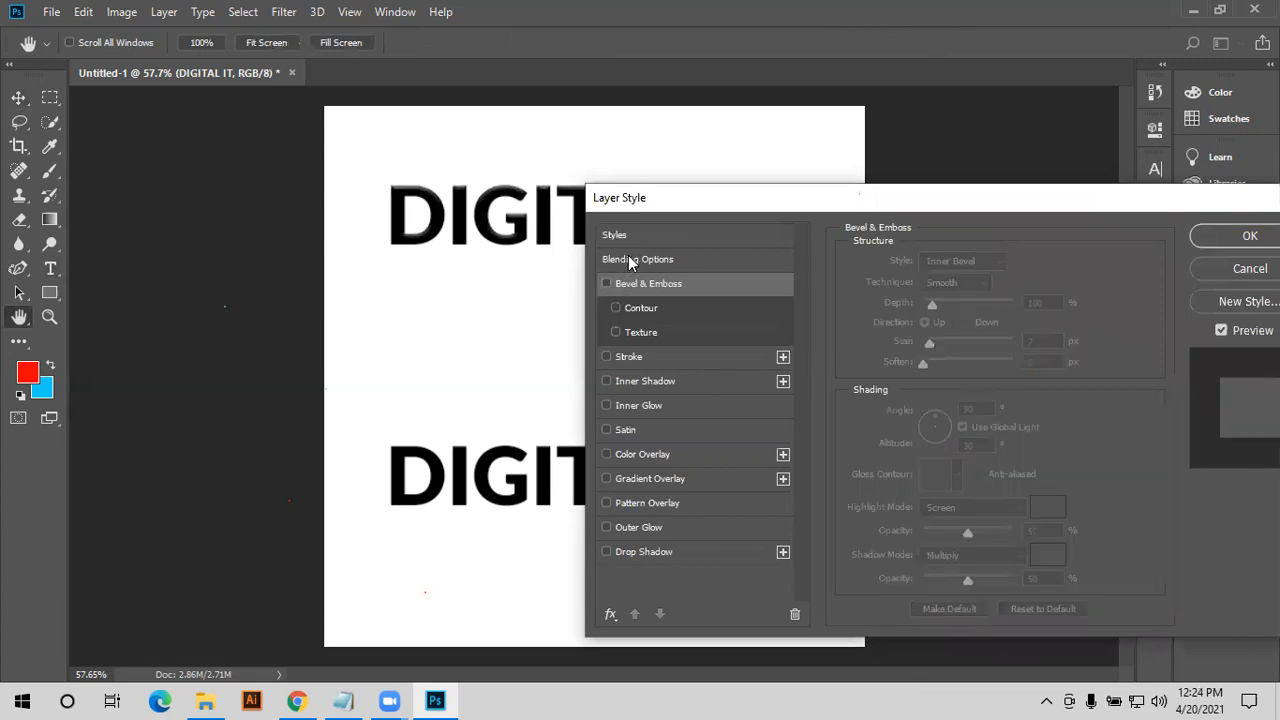
left_click(628, 258)
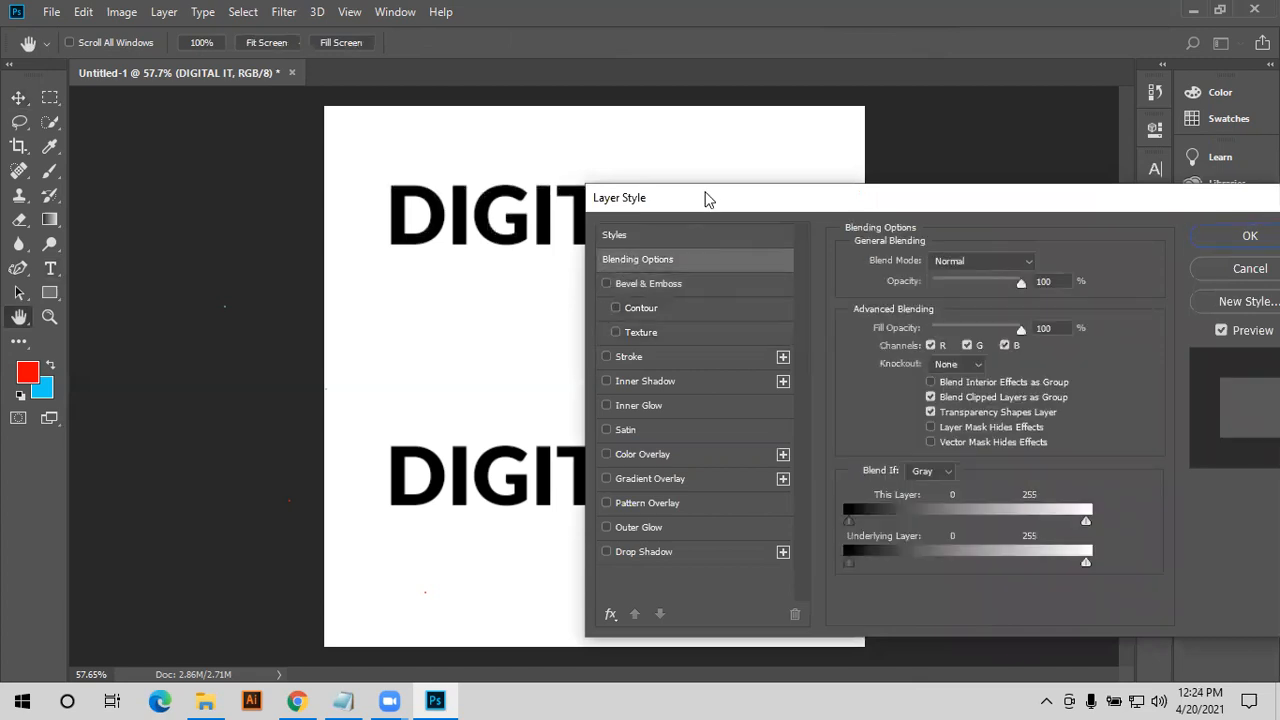
left_click_drag(720, 197, 475, 249)
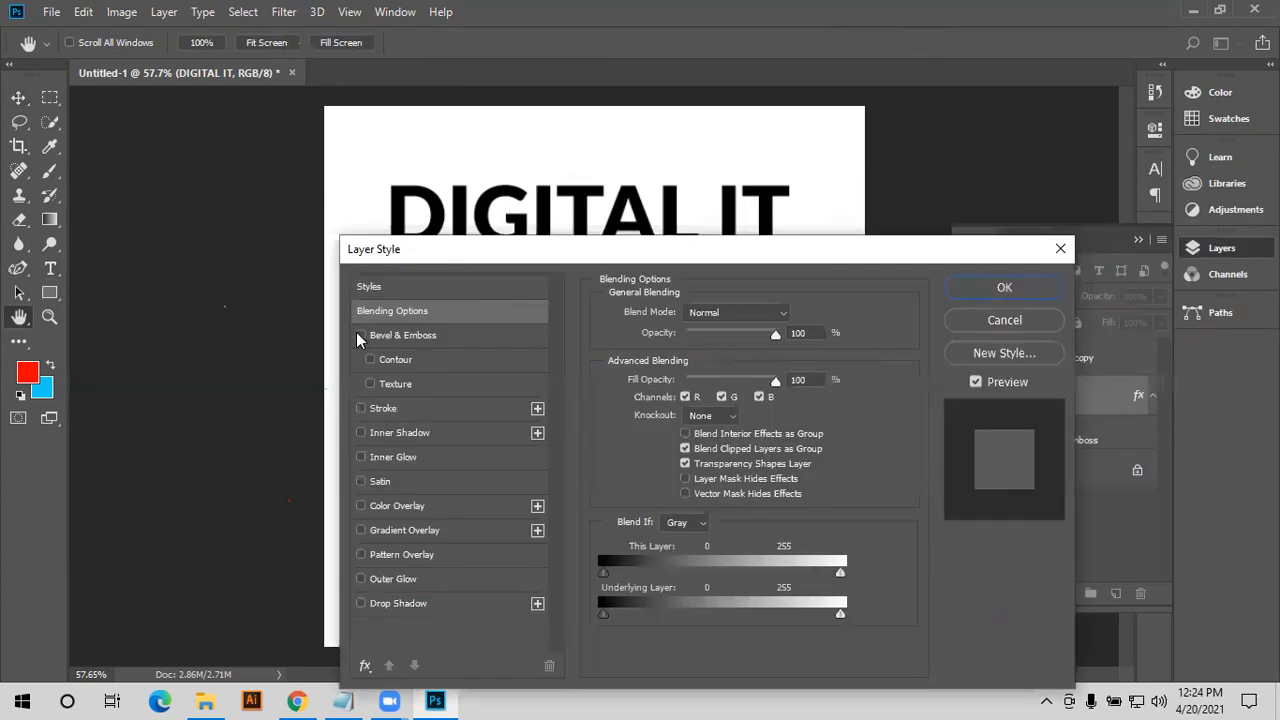
left_click(359, 335)
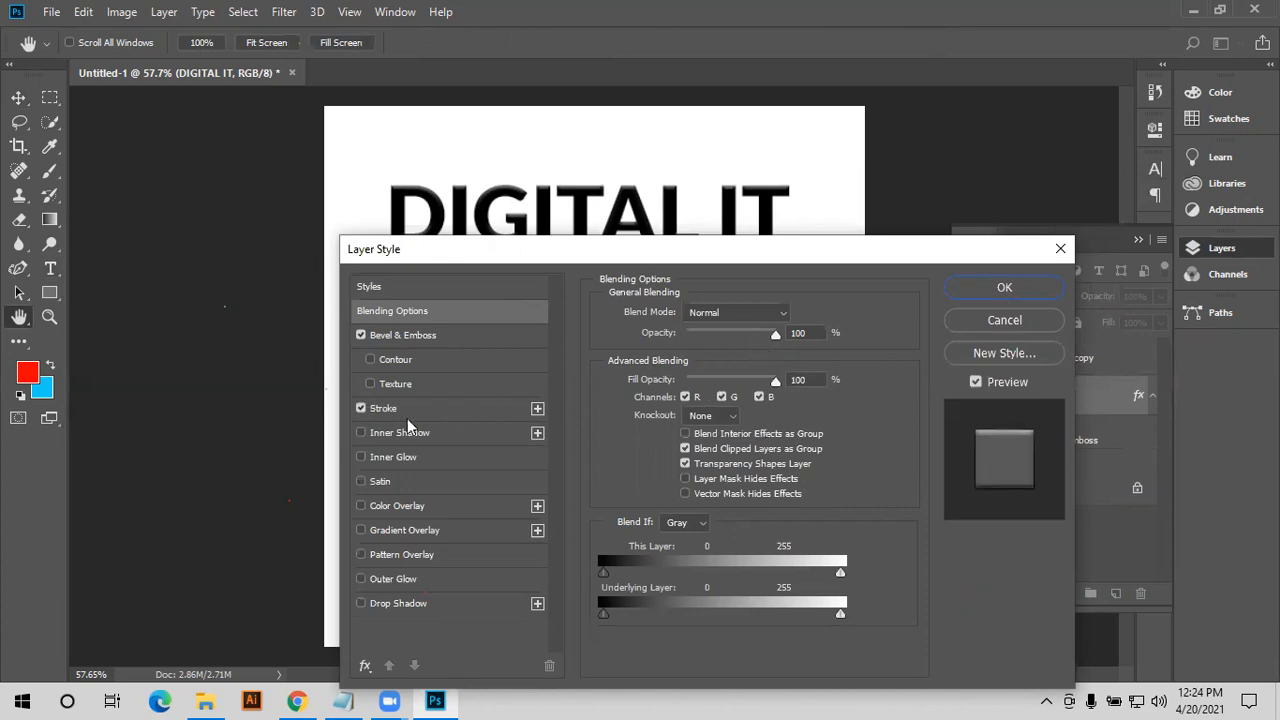
left_click(392, 336)
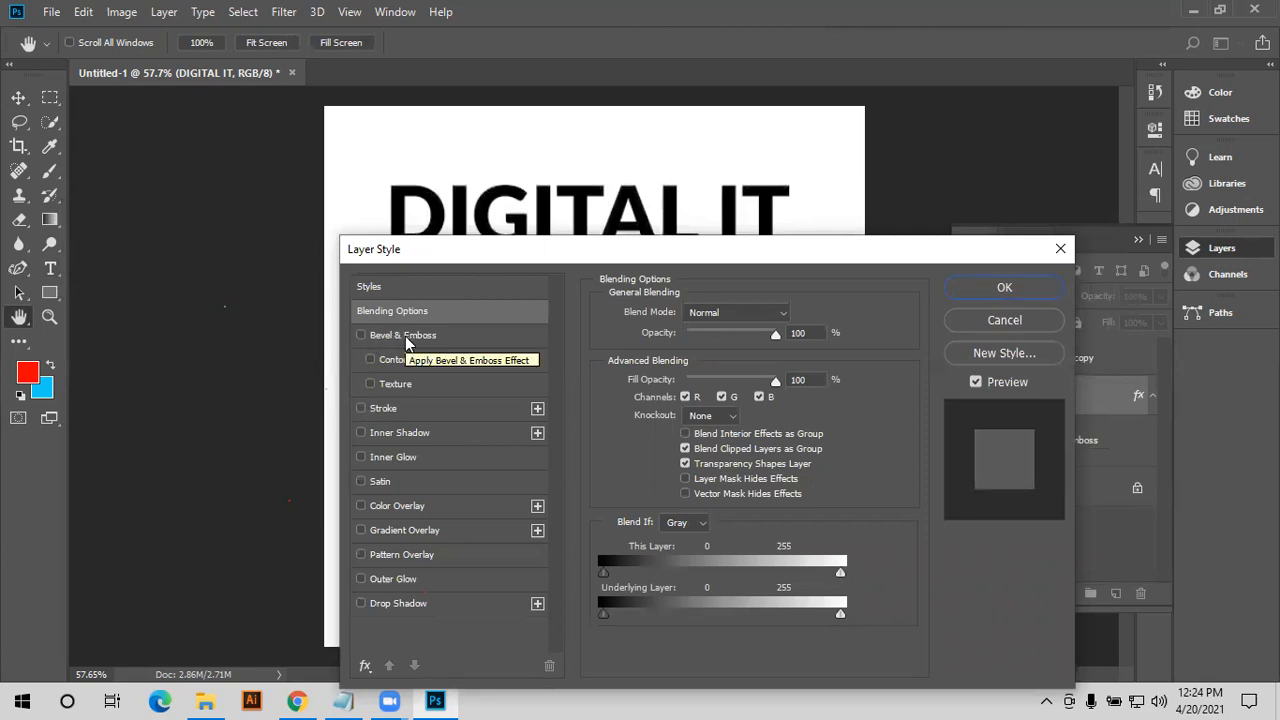
- Apply Bevel & Emboss and a red Color Overlay (ff0000) to the upper DIGITAL IT text
left_click(405, 336)
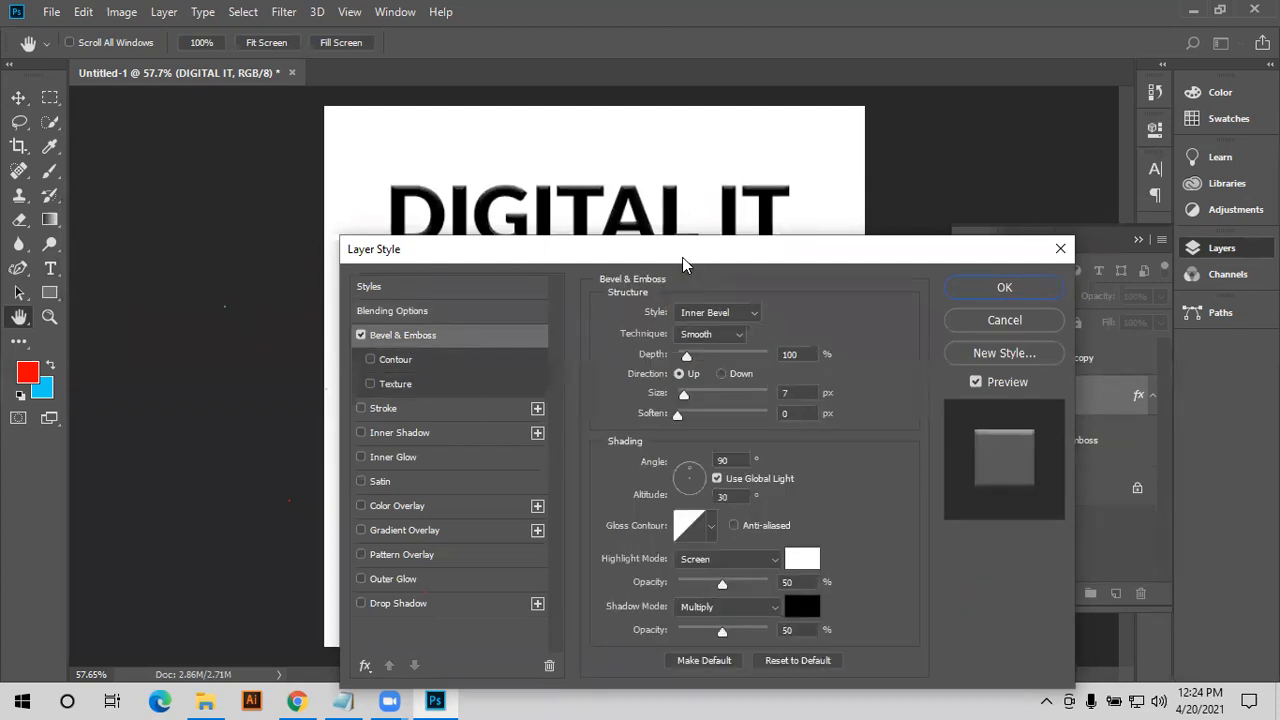
left_click_drag(688, 253, 1062, 189)
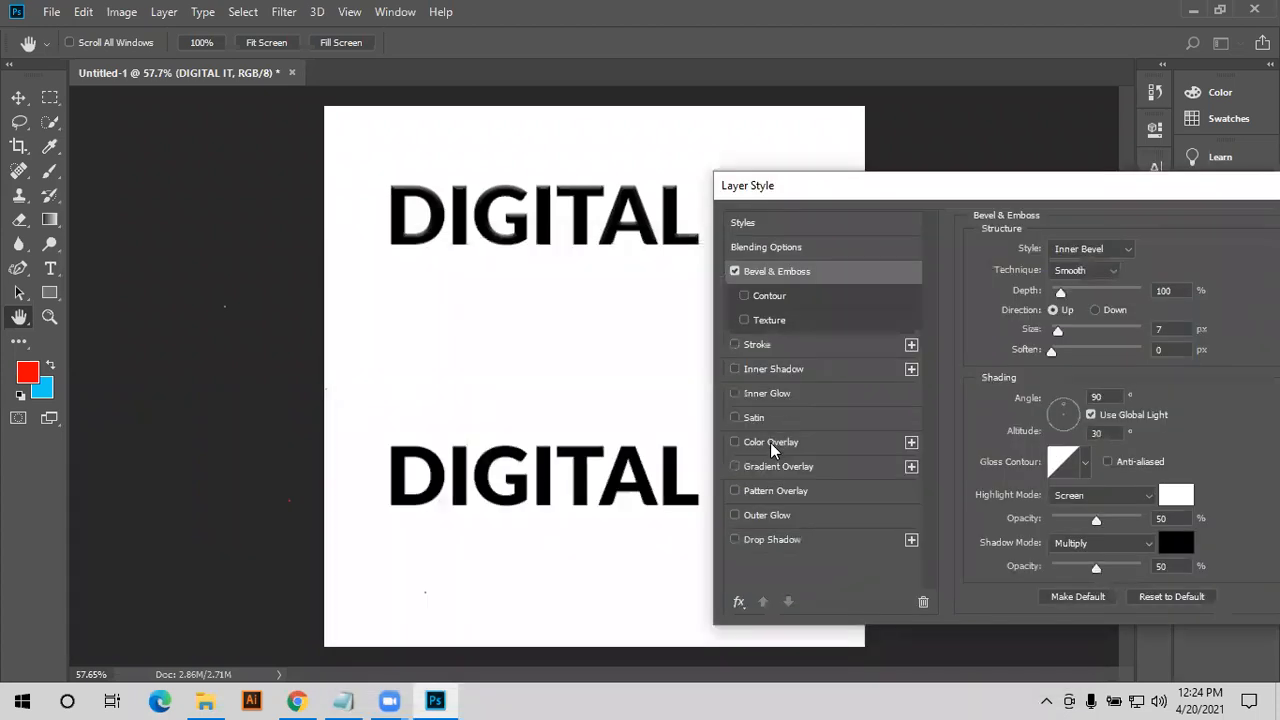
left_click(770, 442)
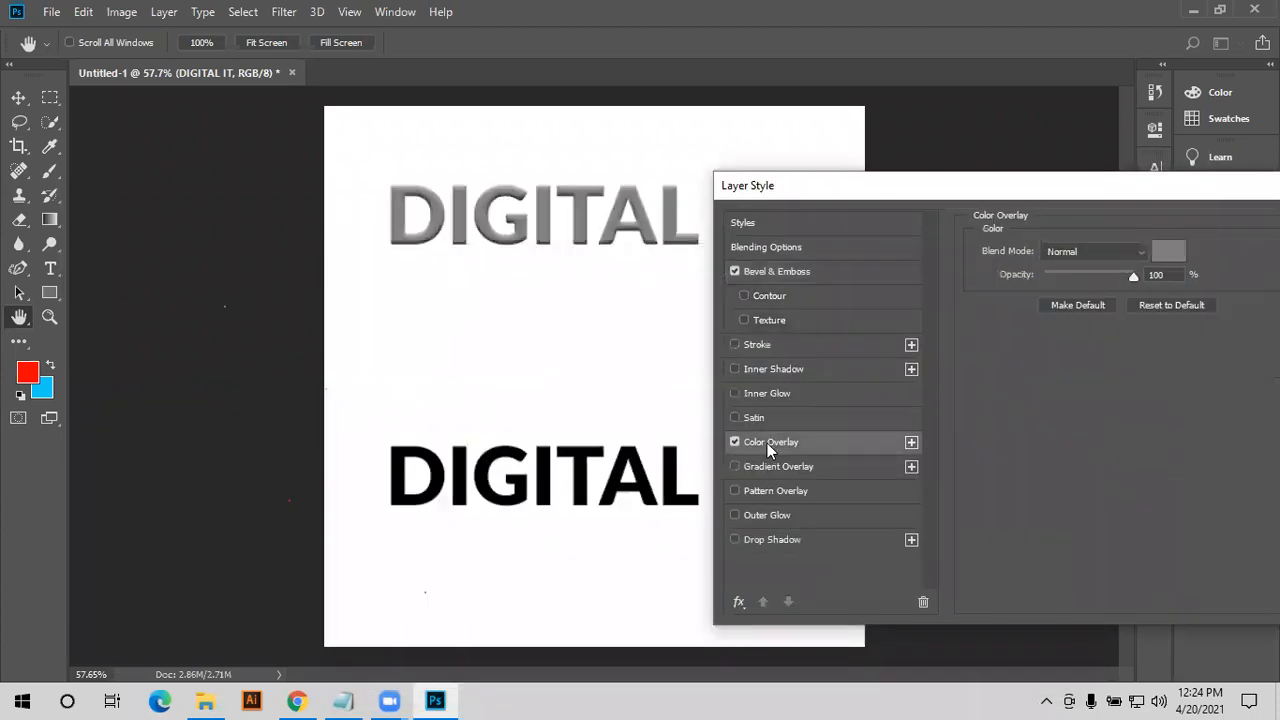
left_click(1167, 254)
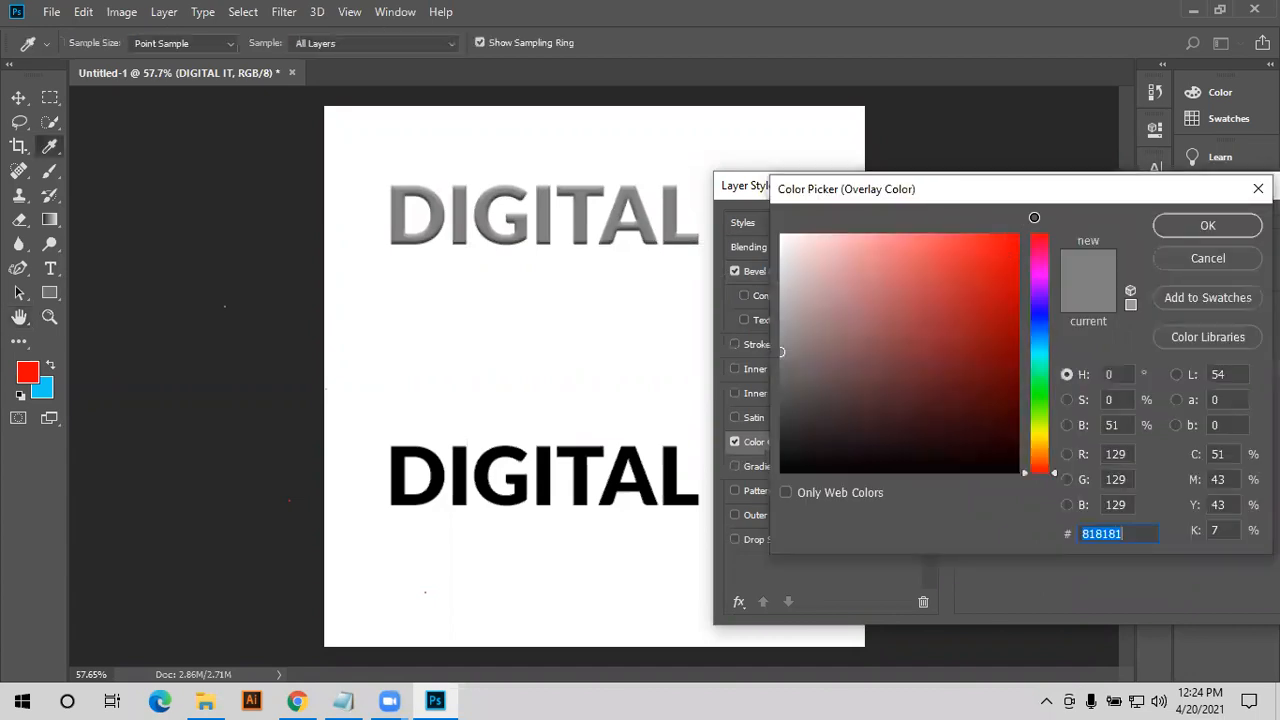
left_click(1017, 235)
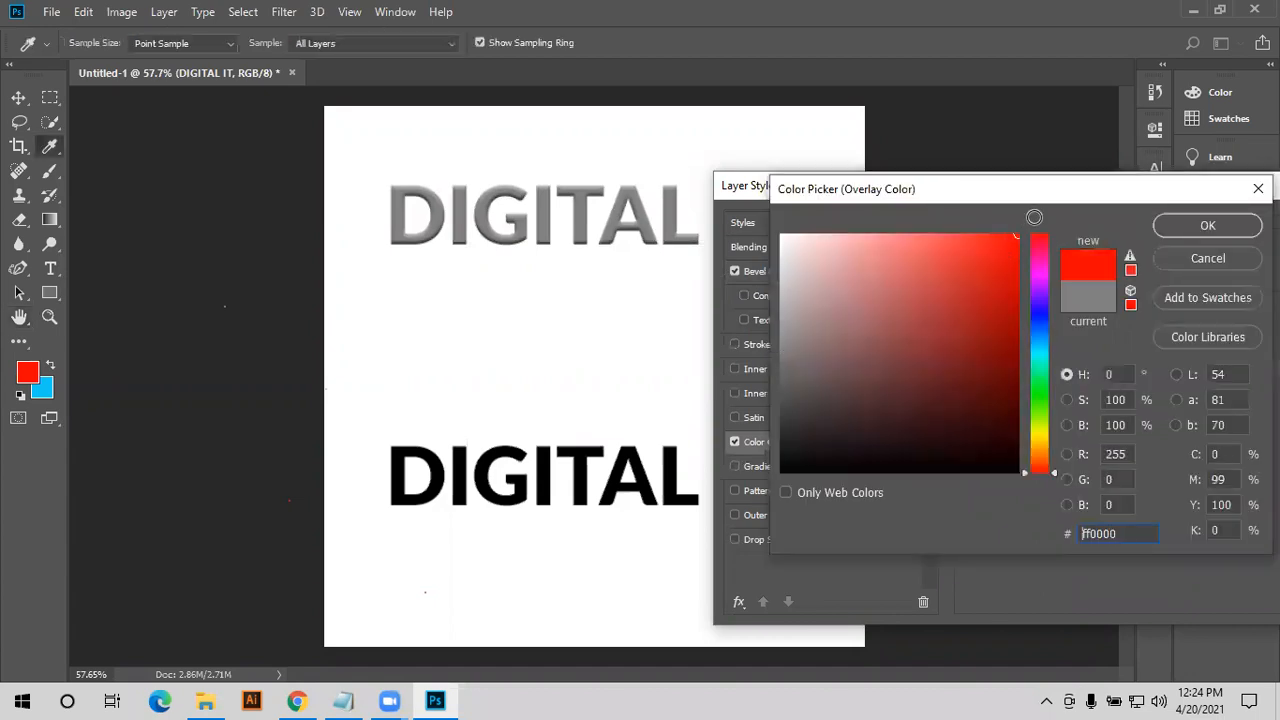
left_click(1211, 229)
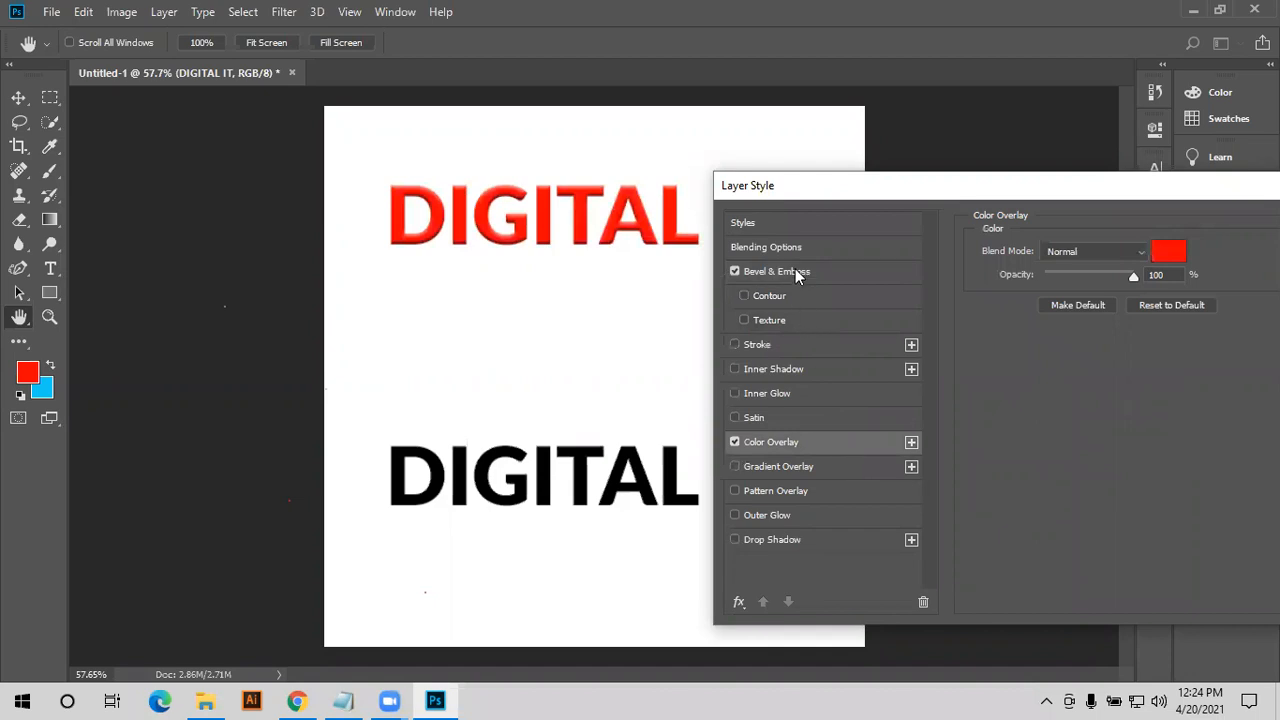
- Set the Bevel & Emboss depth to 209% and, after trying a size of 234 px, the size to 5 px
left_click(799, 275)
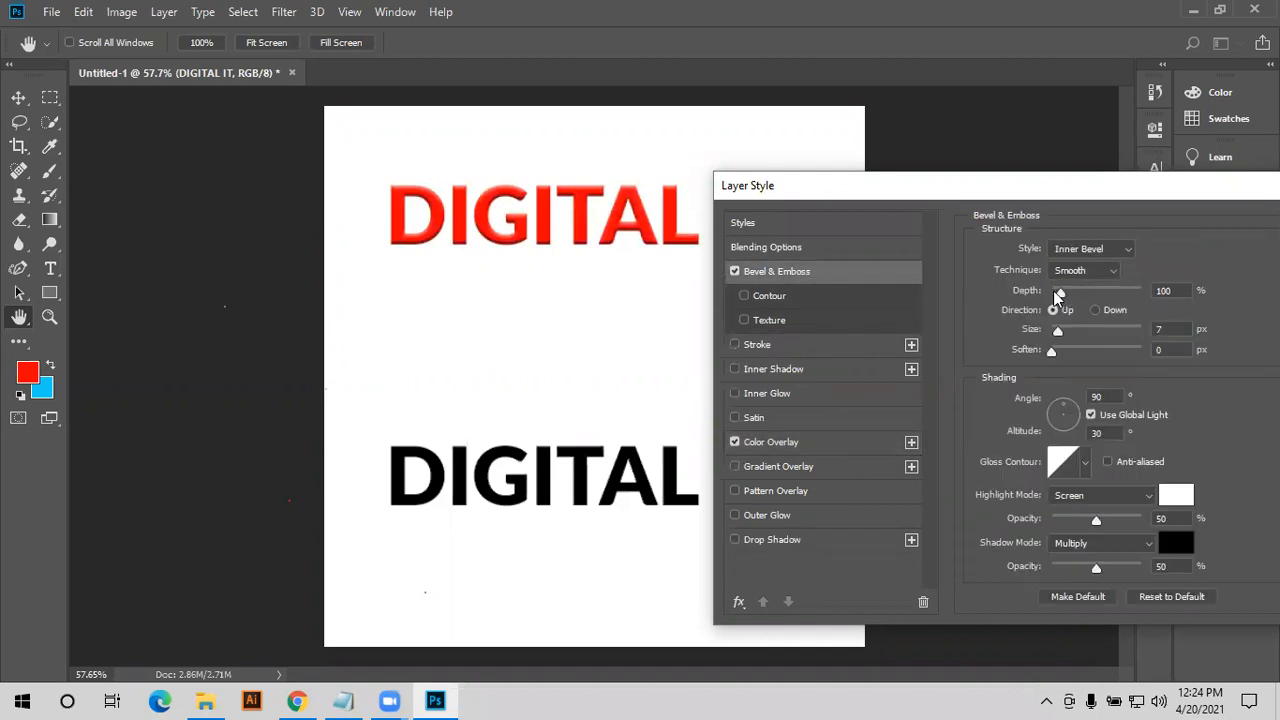
left_click_drag(1063, 287, 1070, 289)
left_click_drag(1057, 332, 1146, 328)
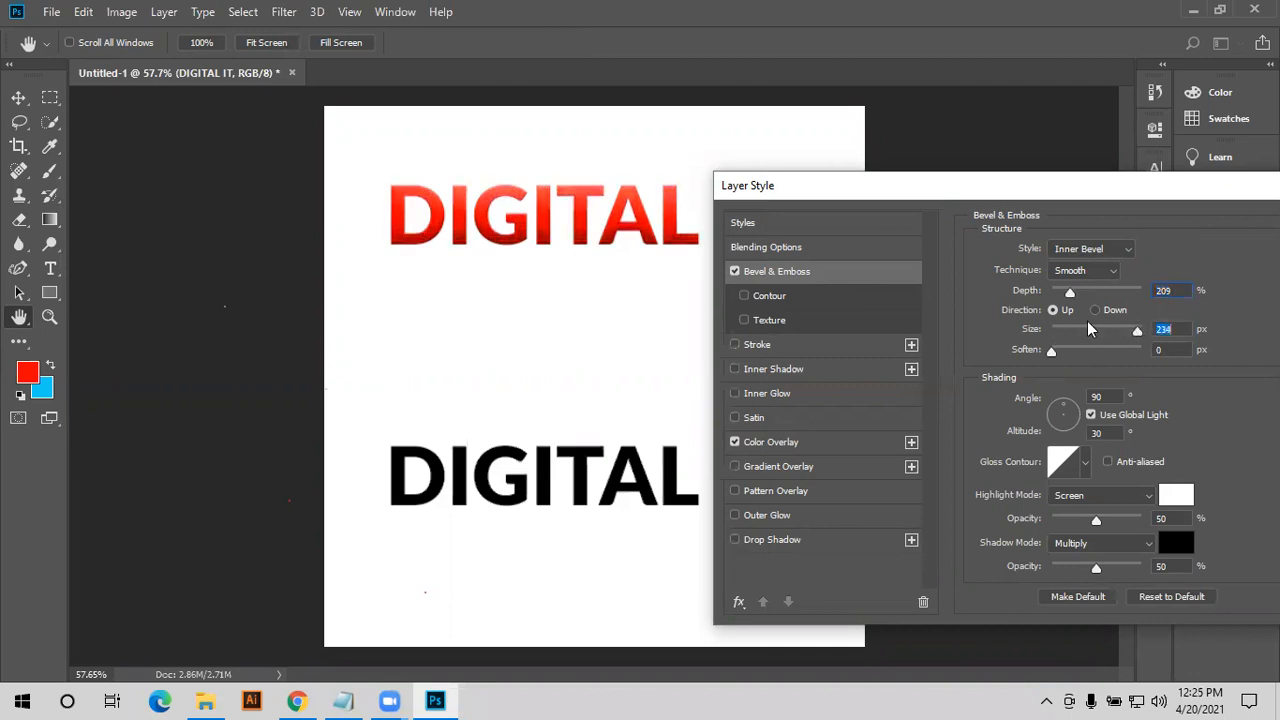
left_click_drag(1065, 329, 1055, 329)
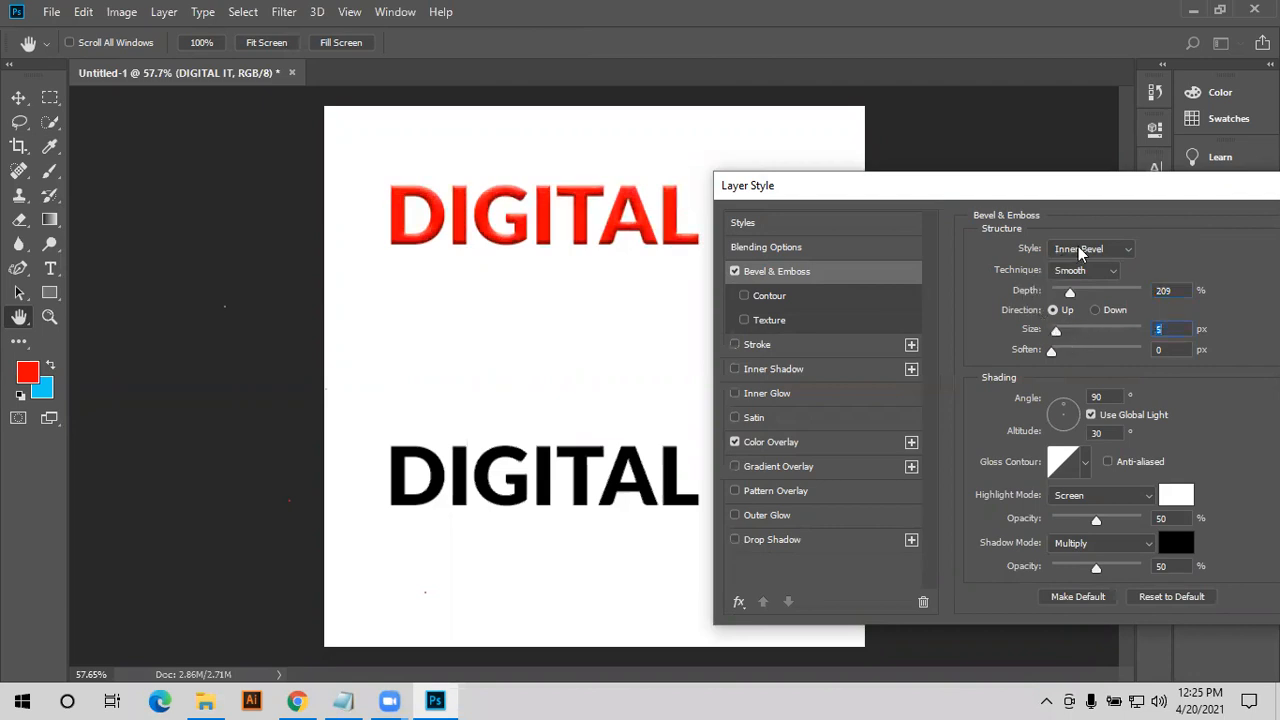
- Try the Outer Bevel style on the text and return the bevel style to Inner Bevel
left_click(1078, 247)
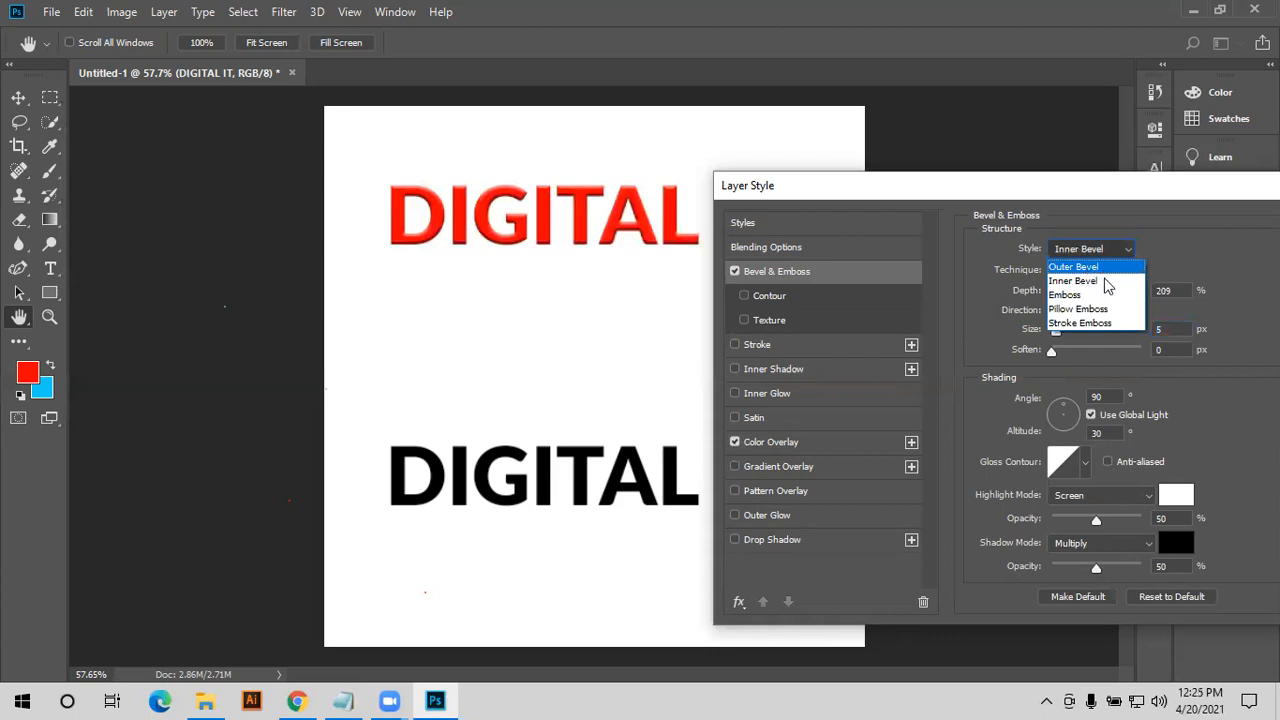
left_click(1097, 266)
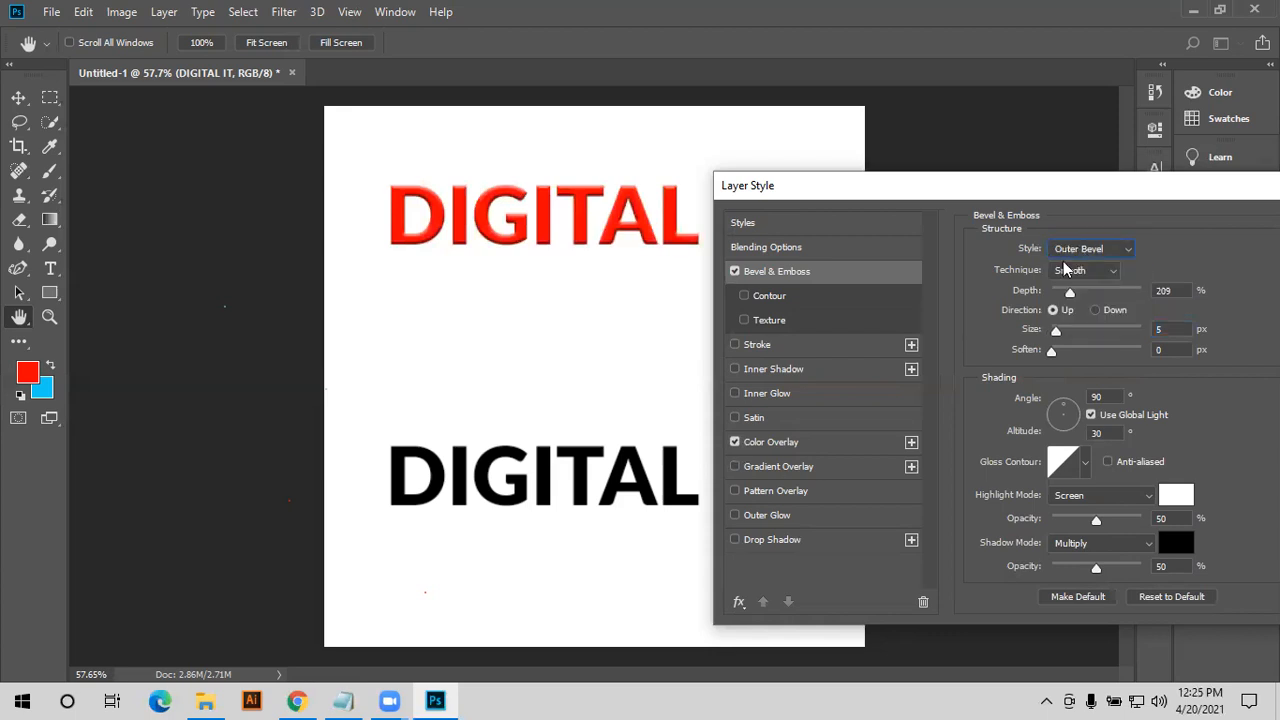
left_click(1066, 250)
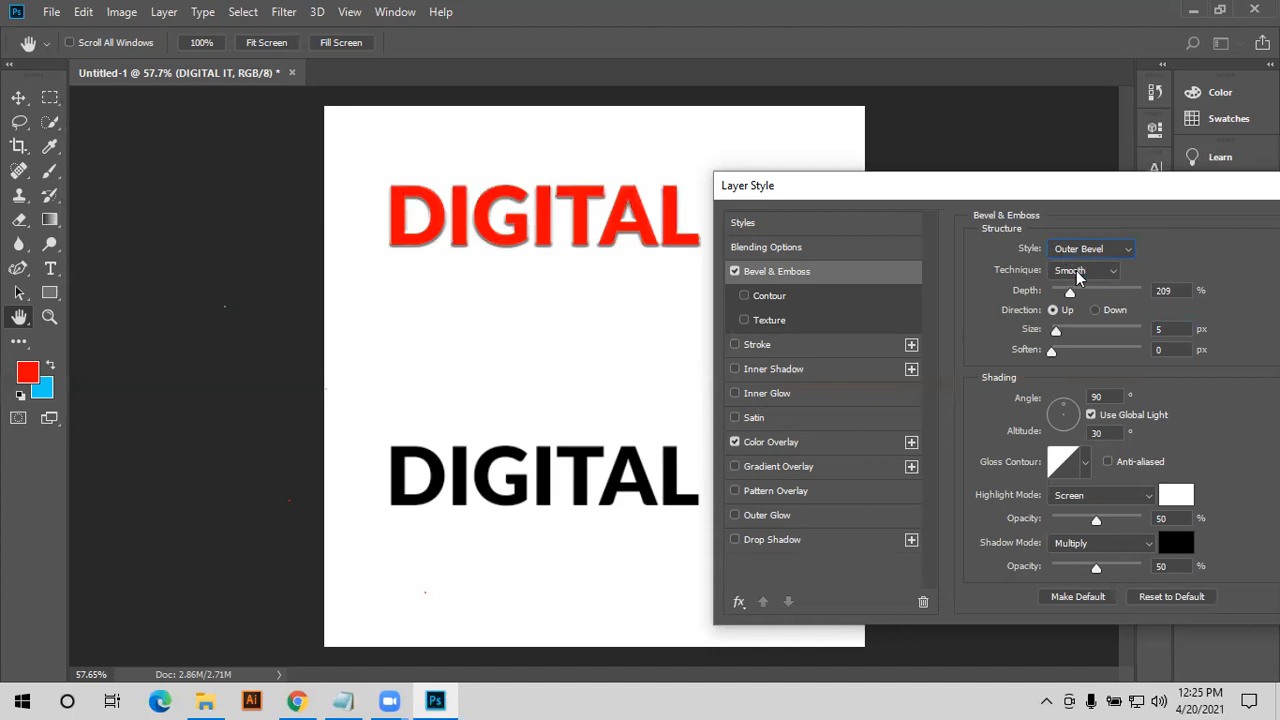
left_click(1078, 282)
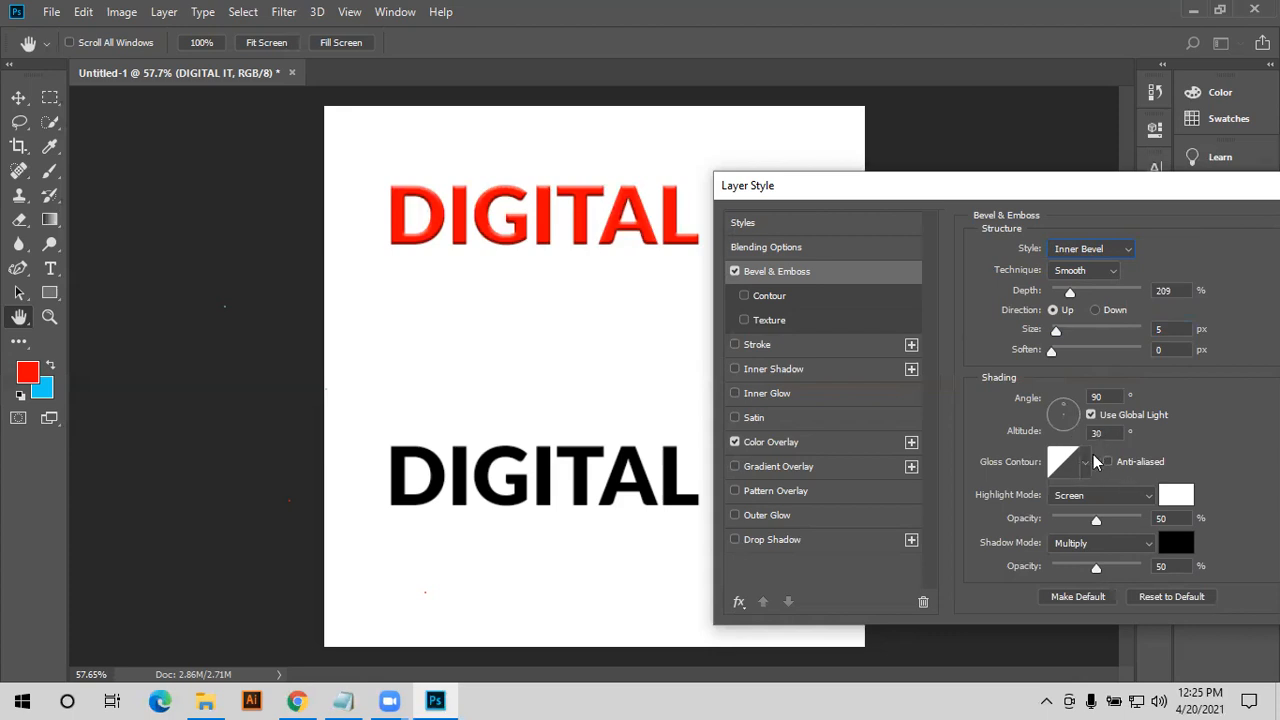
- Set the bevel's highlight opacity to 52% and, after trying Normal, its highlight mode to Multiply
left_click_drag(1098, 519, 1094, 519)
type("3")
left_click_drag(1054, 520, 1098, 508)
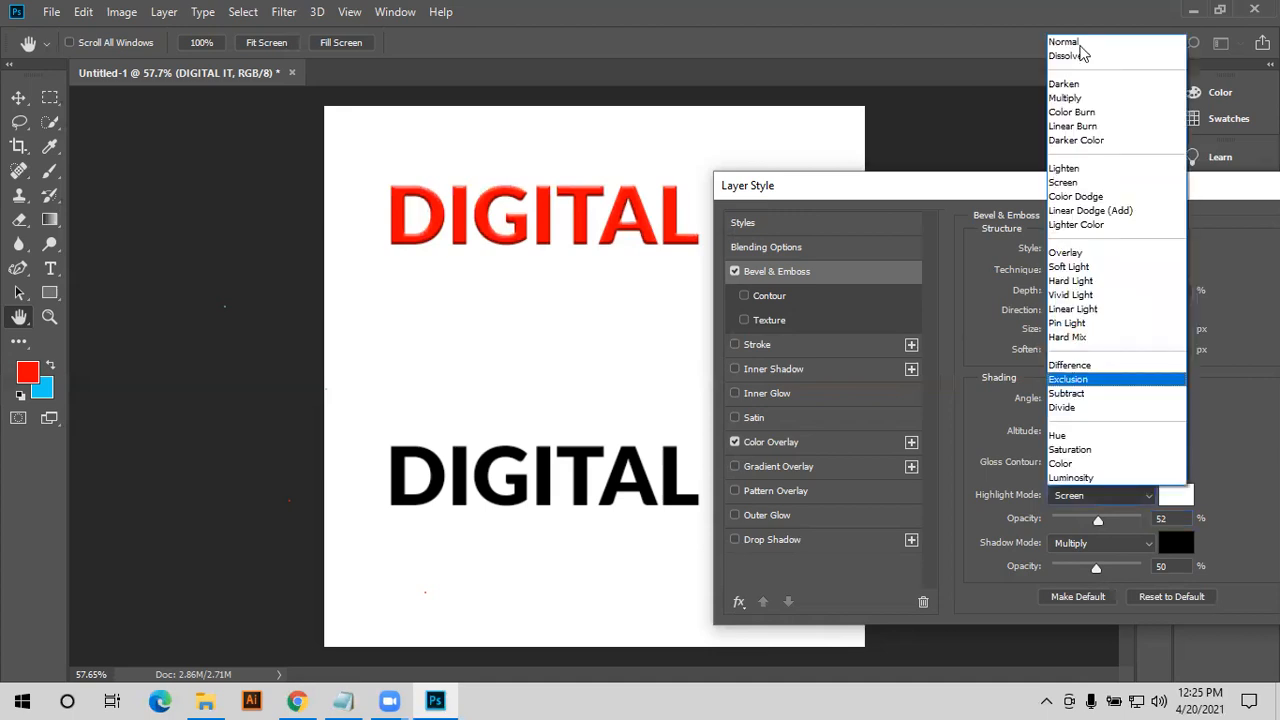
left_click(1066, 42)
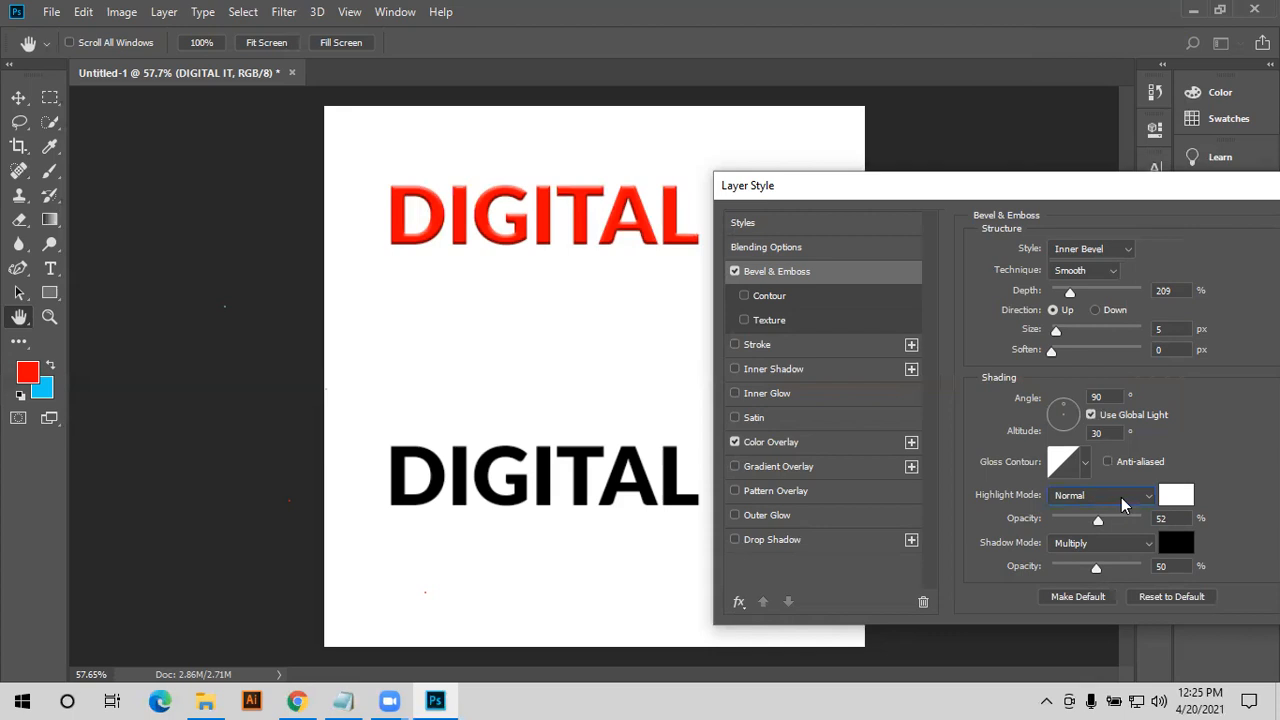
left_click(1119, 496)
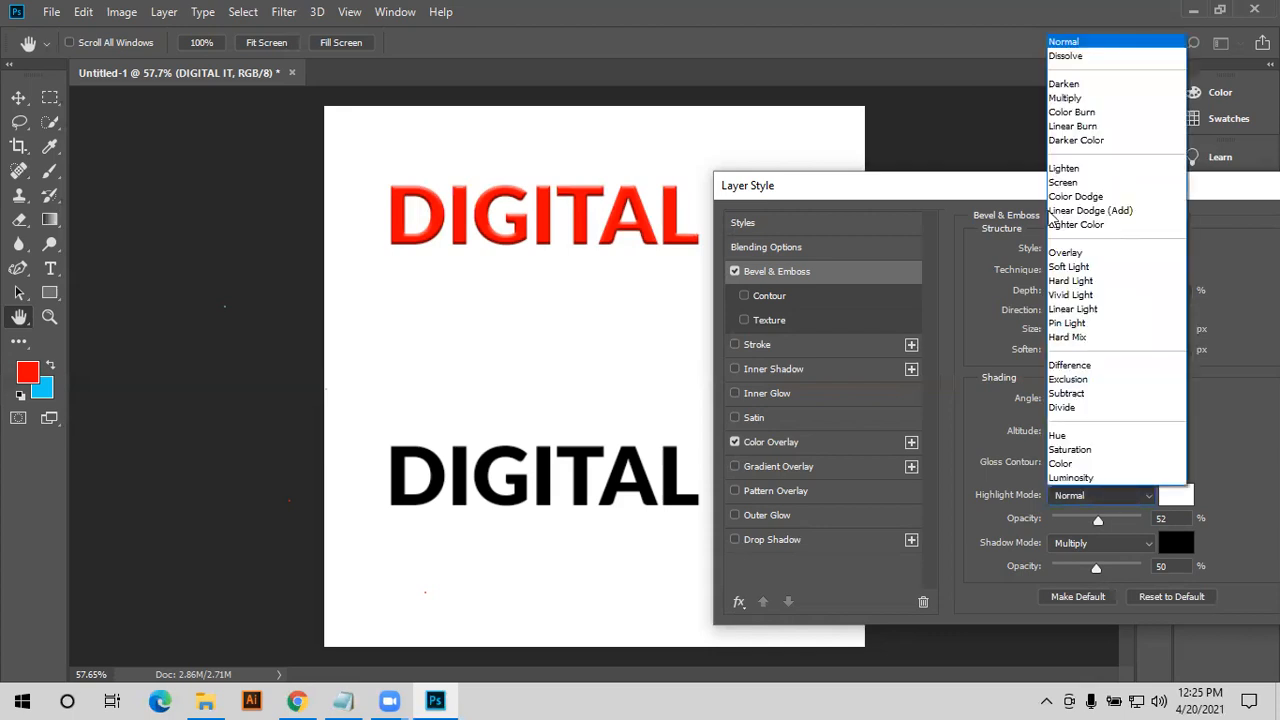
left_click(1060, 99)
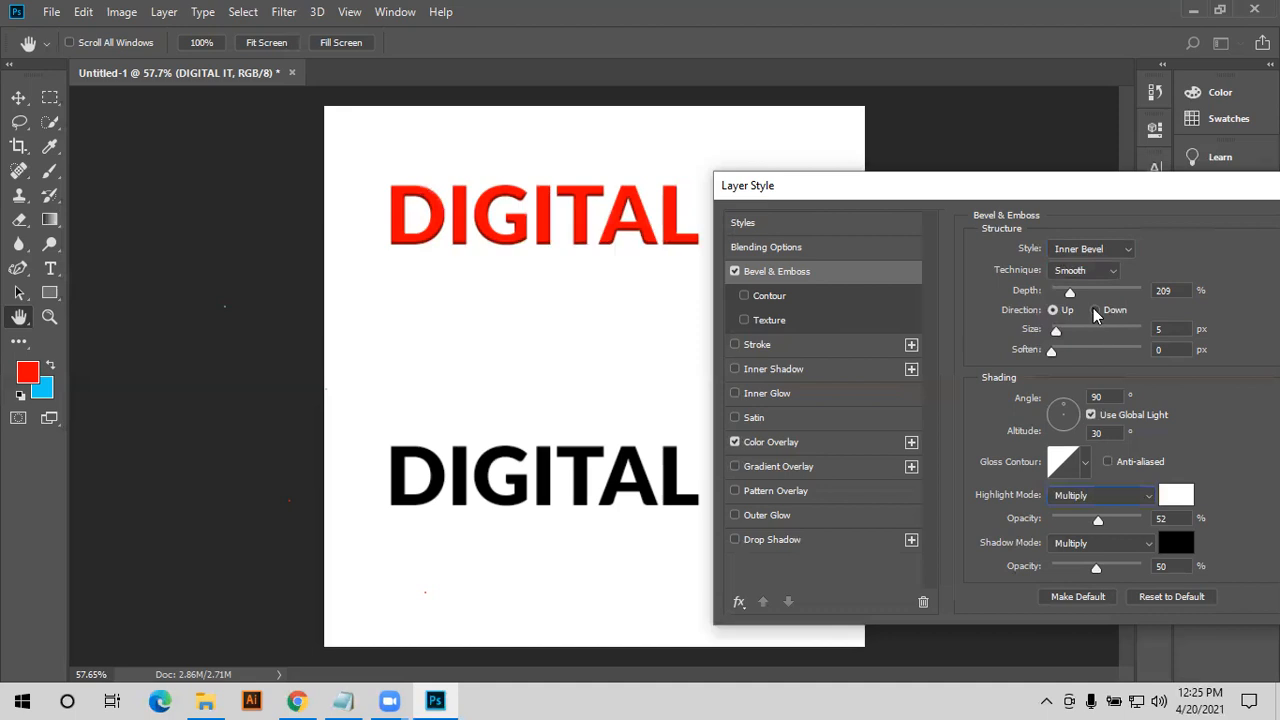
- Set the bevel's depth to 188%, its size to 0 px and its soften value to 6 px
left_click_drag(1077, 292, 1046, 352)
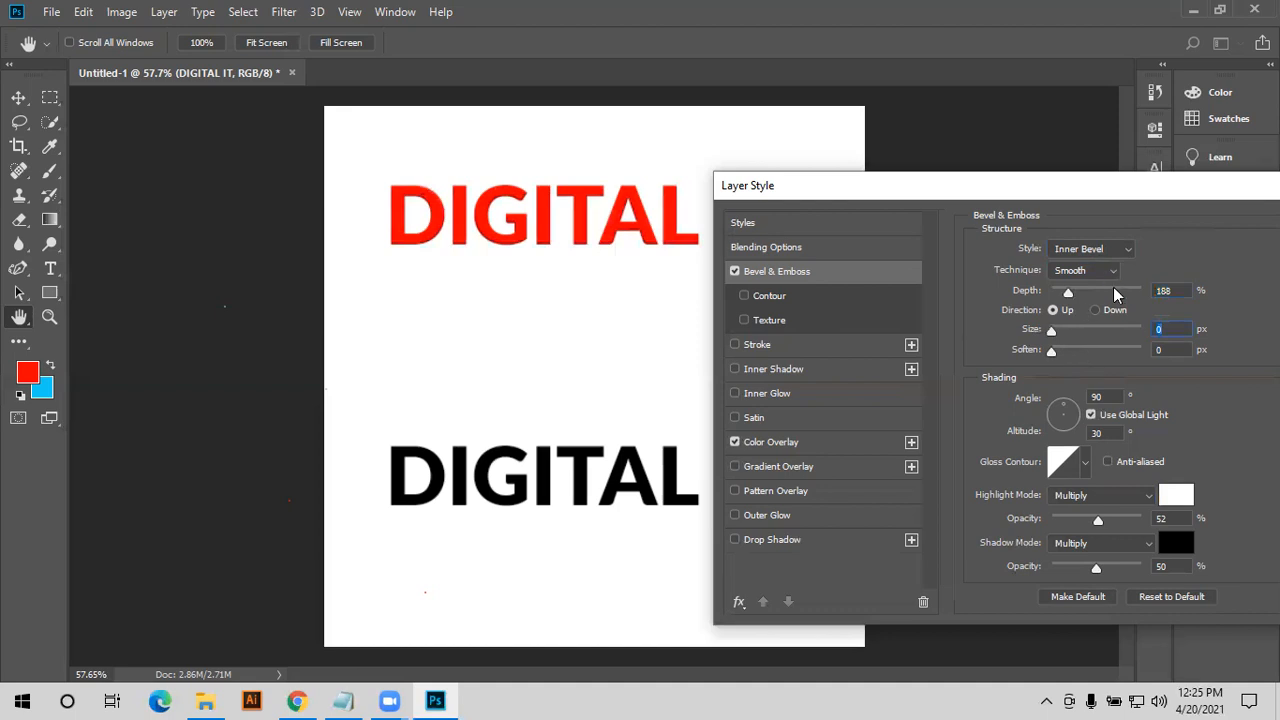
key("Up")
key("Up")
key("Up")
- Try the Chisel Hard technique for the bevel and return the technique to Smooth
left_click(1090, 271)
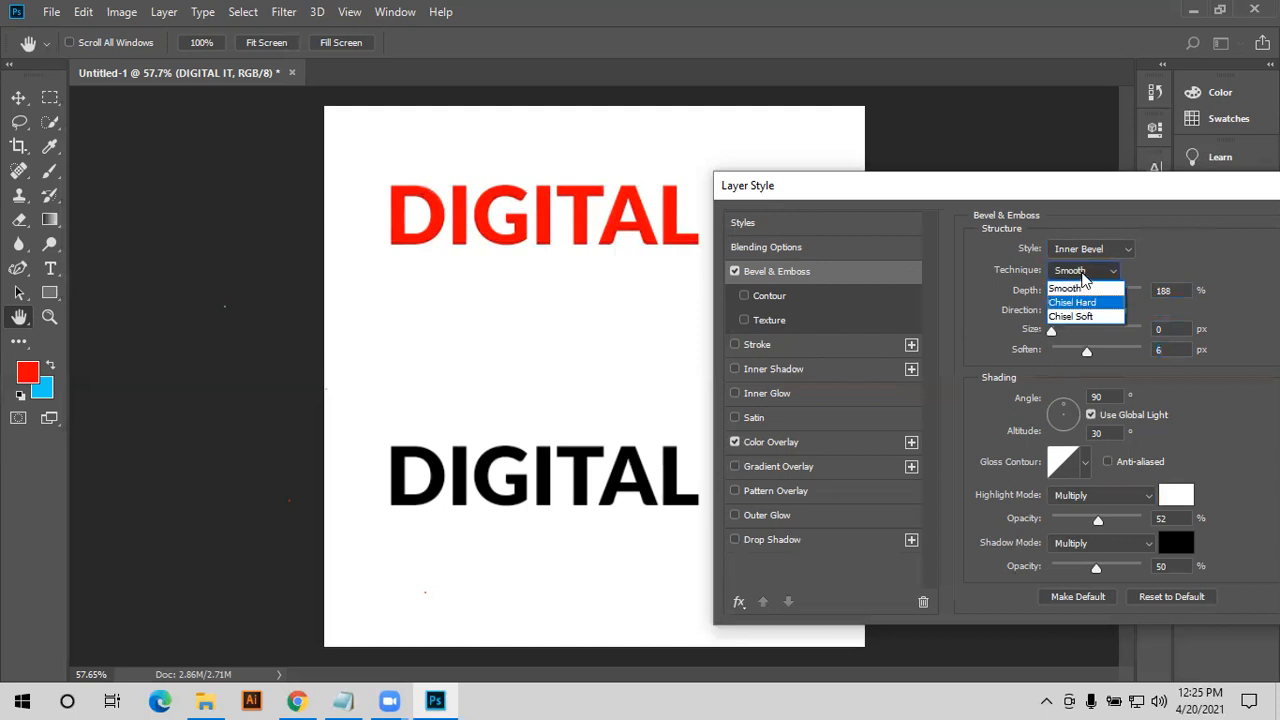
left_click(1080, 302)
left_click(1074, 272)
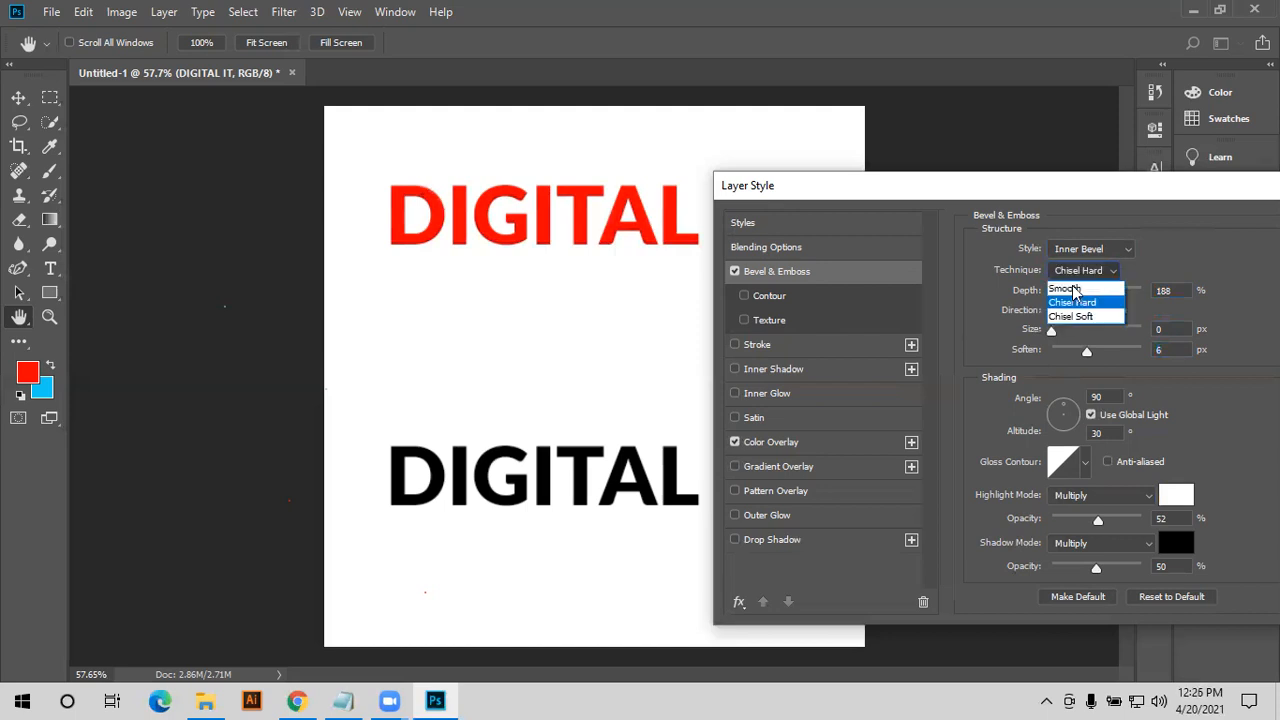
left_click(1074, 289)
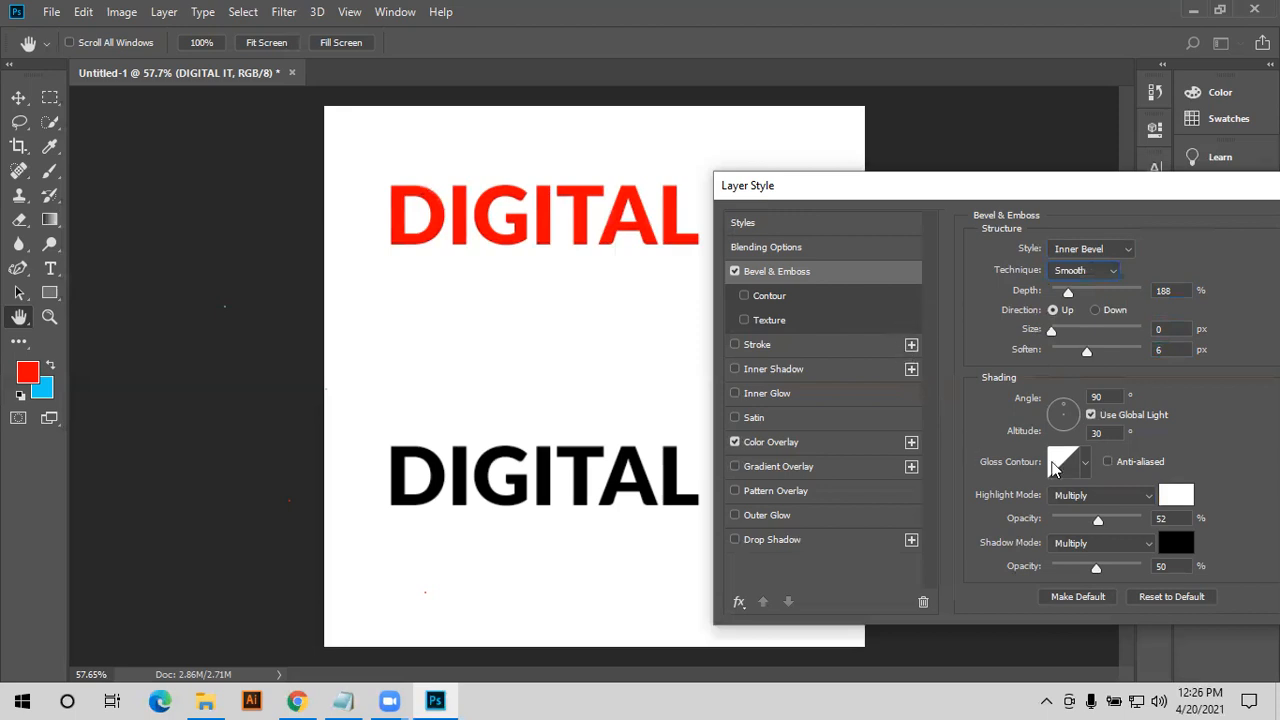
- Set the bevel's size to 6 px and try a black inside stroke on the text
left_click_drag(1059, 326, 1057, 334)
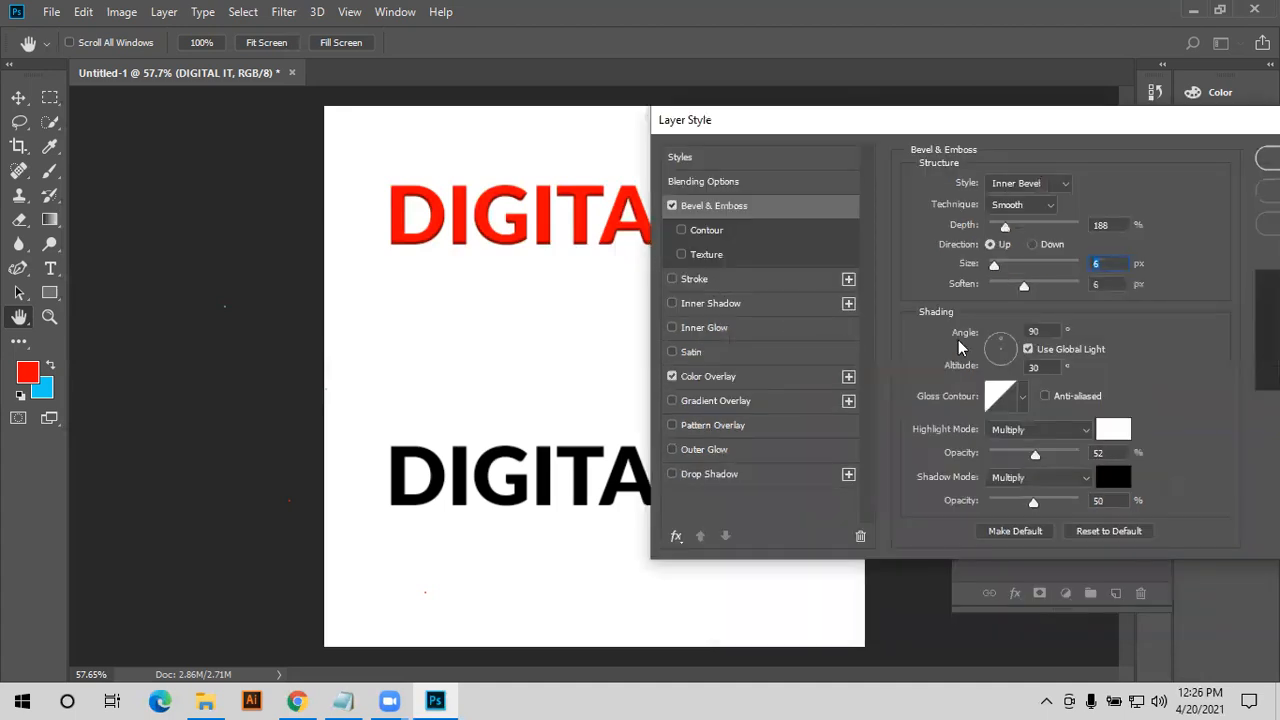
left_click(694, 279)
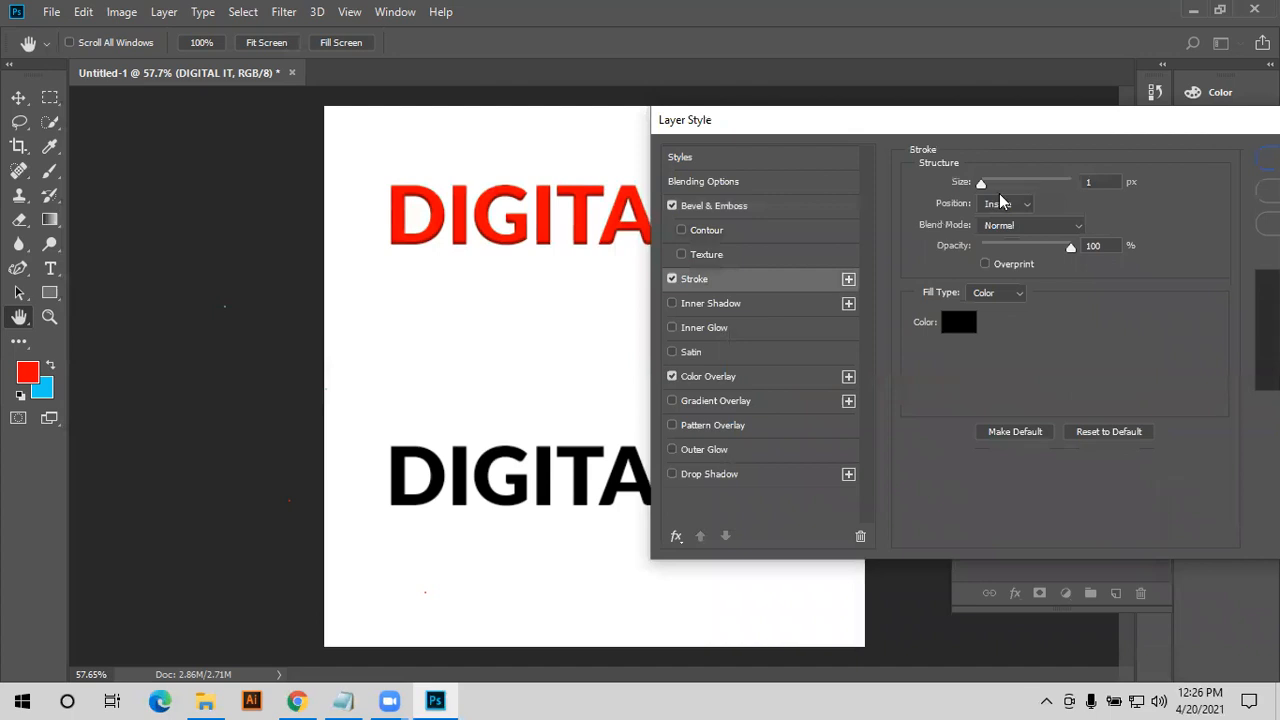
key("Tab")
type("5")
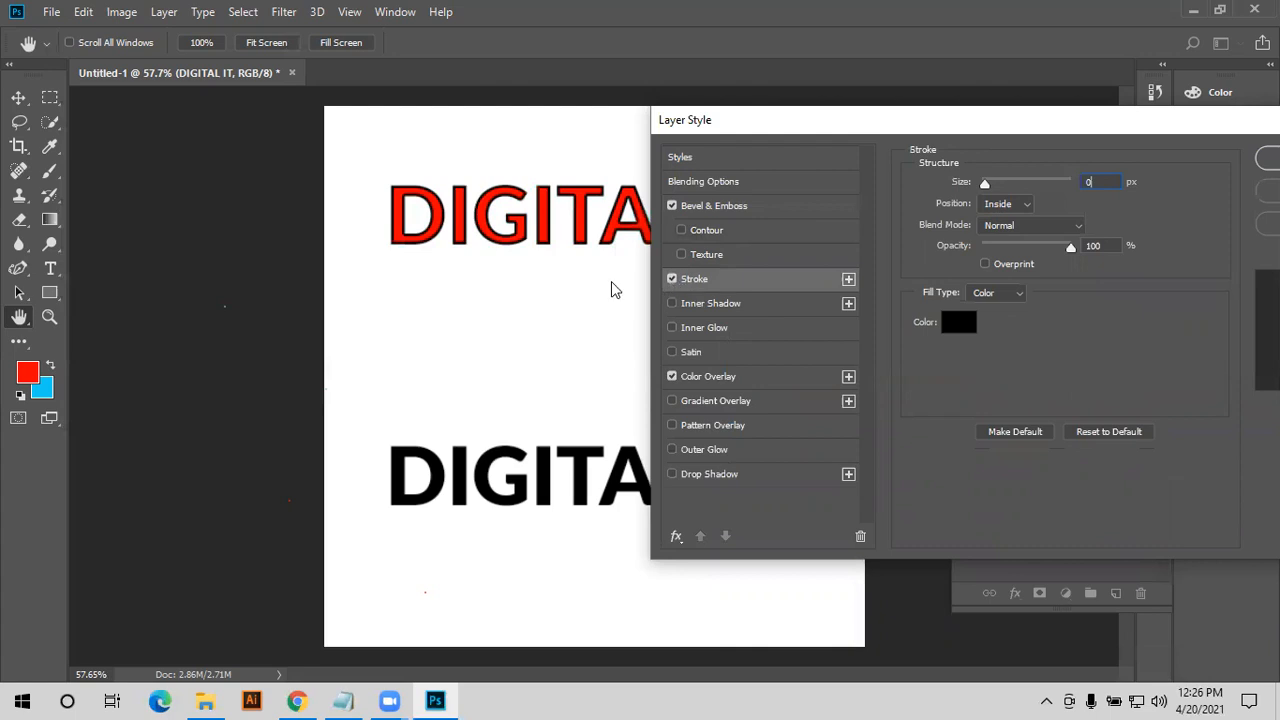
key("Return")
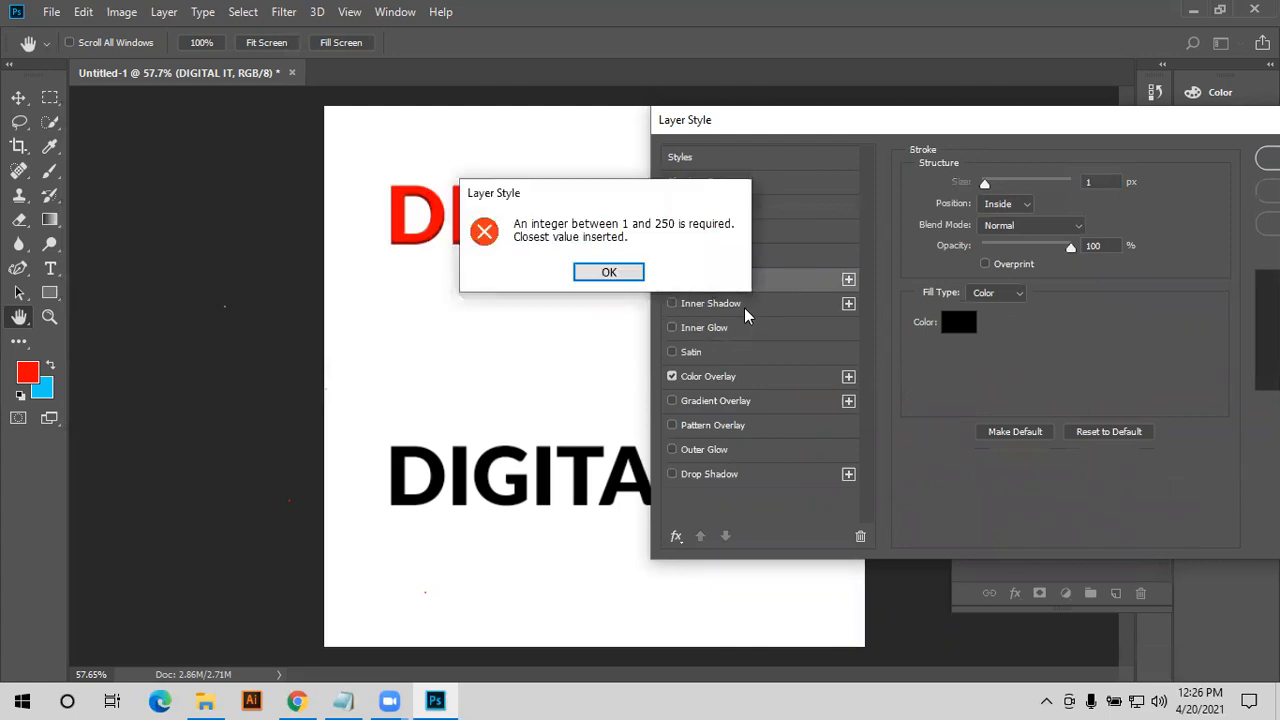
key("Return")
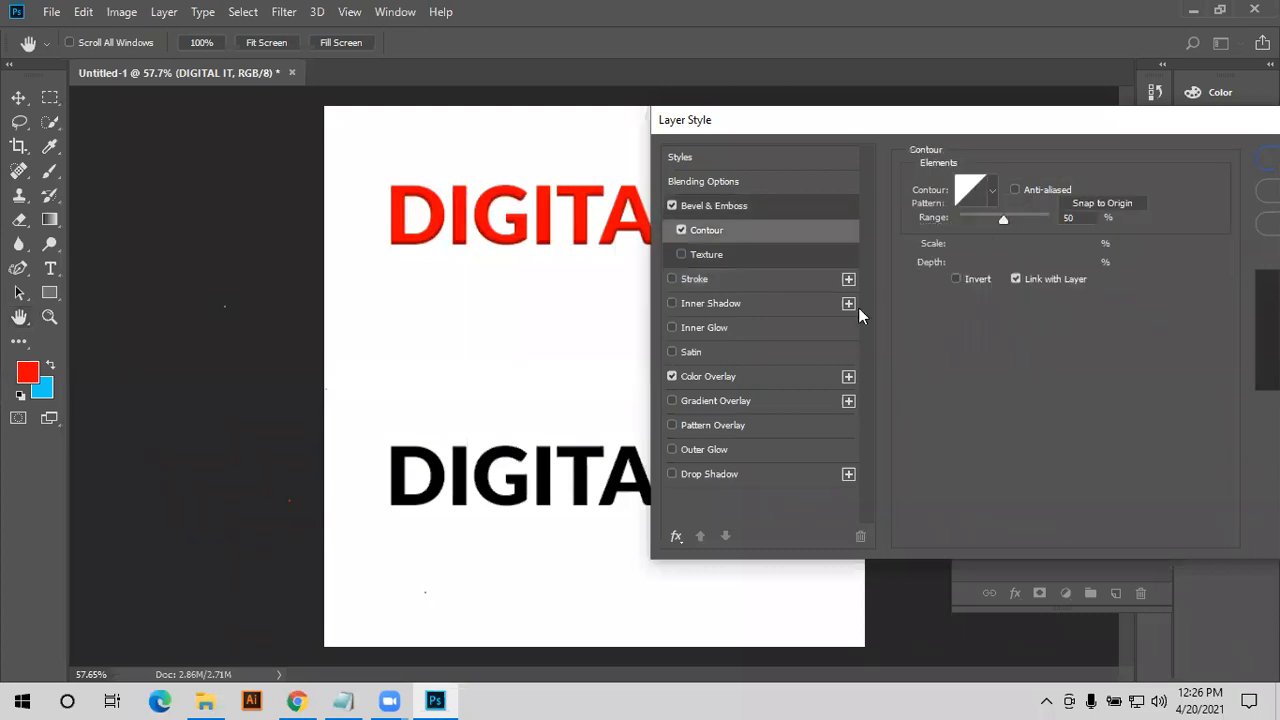
- Turn on the bevel's texture and try several of the available patterns for it
left_click(705, 255)
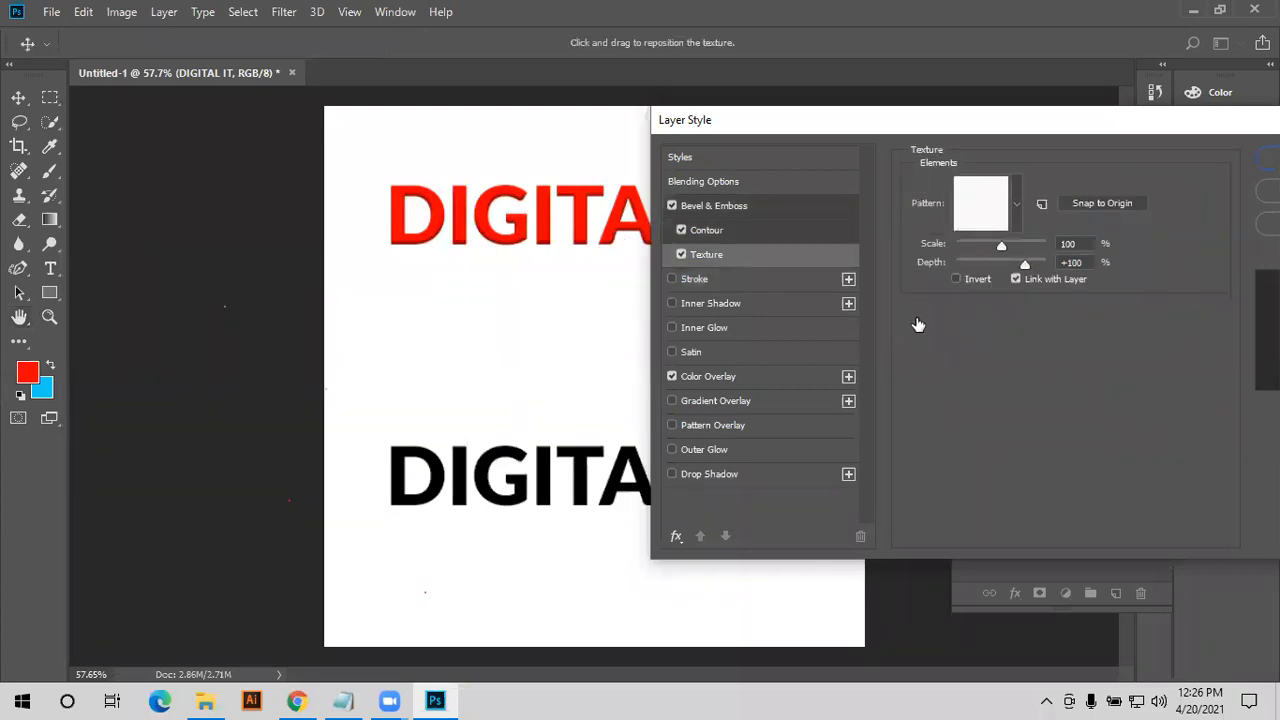
left_click(1016, 204)
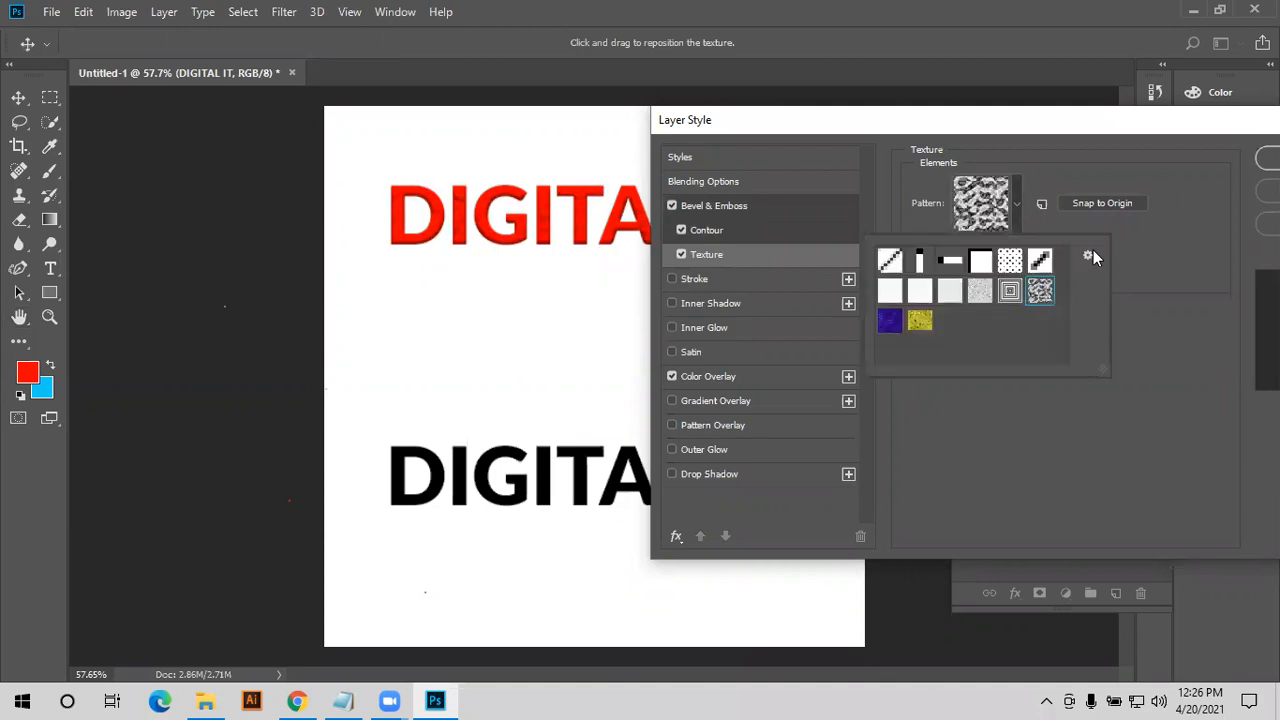
key("Right")
key("Right")
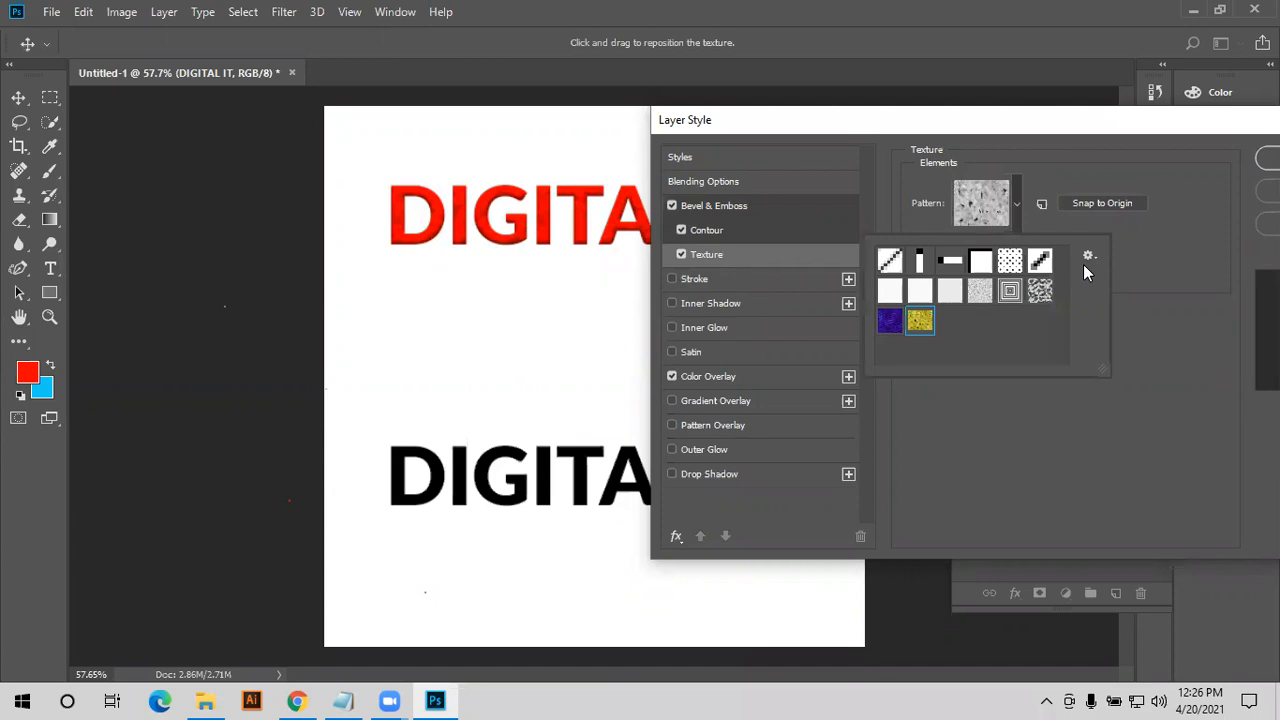
key("Left")
- Append the Patterns 2 set to the texture pattern presets
left_click(1086, 258)
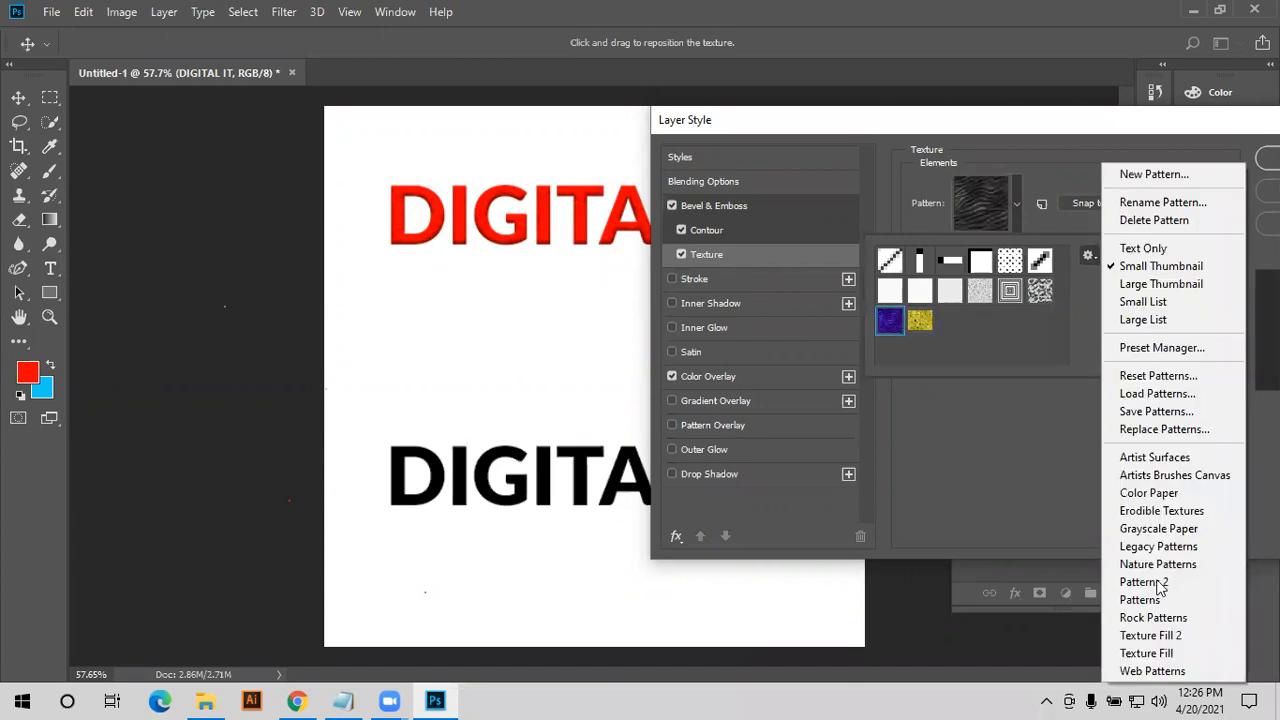
left_click(725, 271)
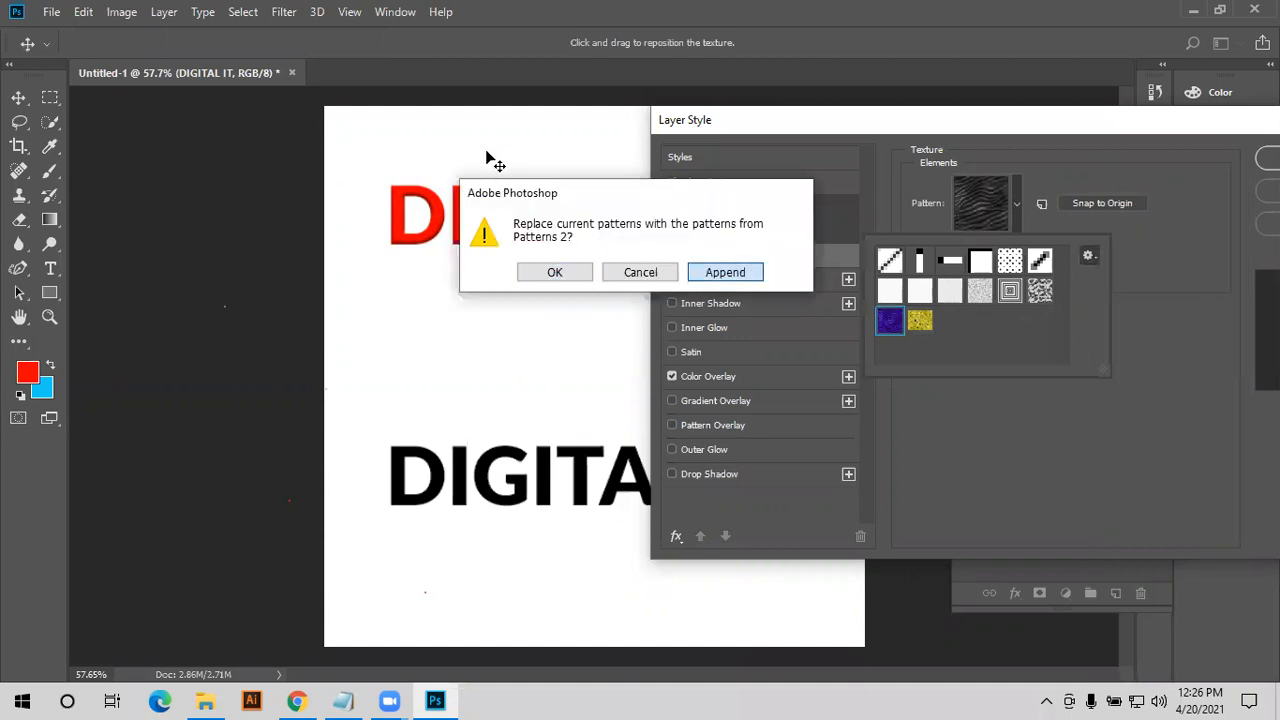
scroll(973, 340, "down", 1)
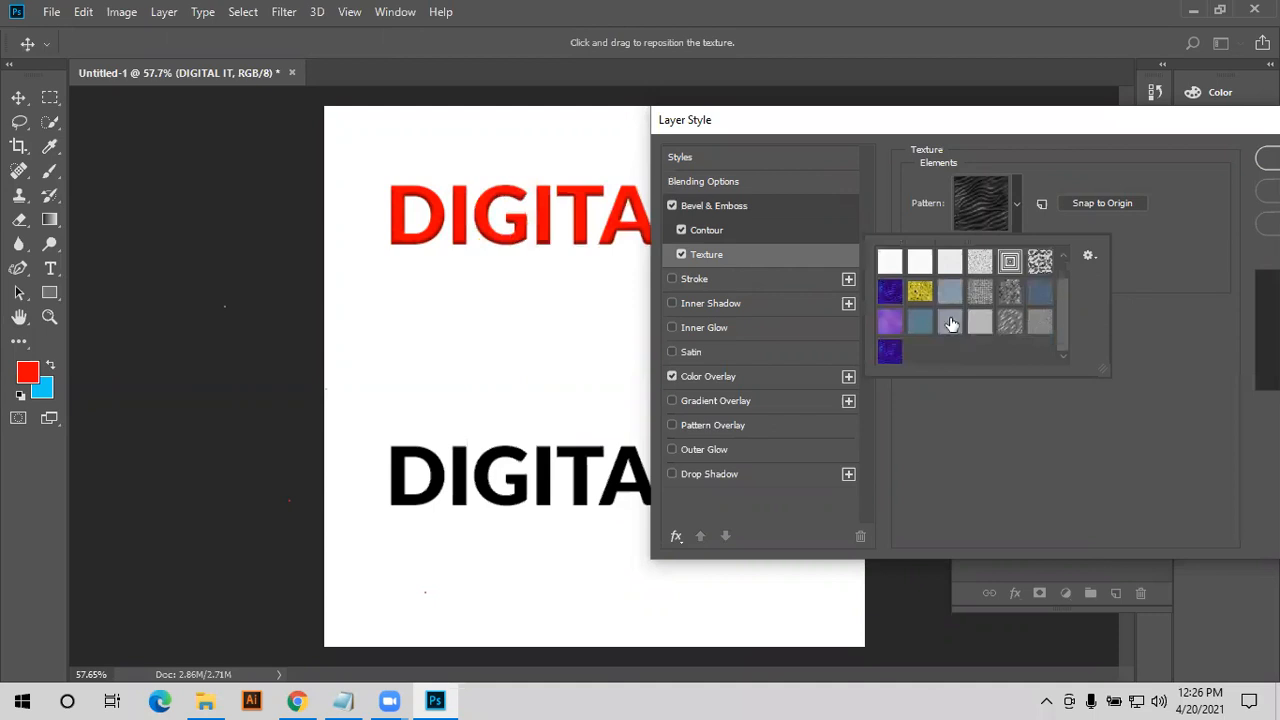
- Try two of the appended patterns as the bevel texture and switch off both Texture and Contour
left_click(1009, 321)
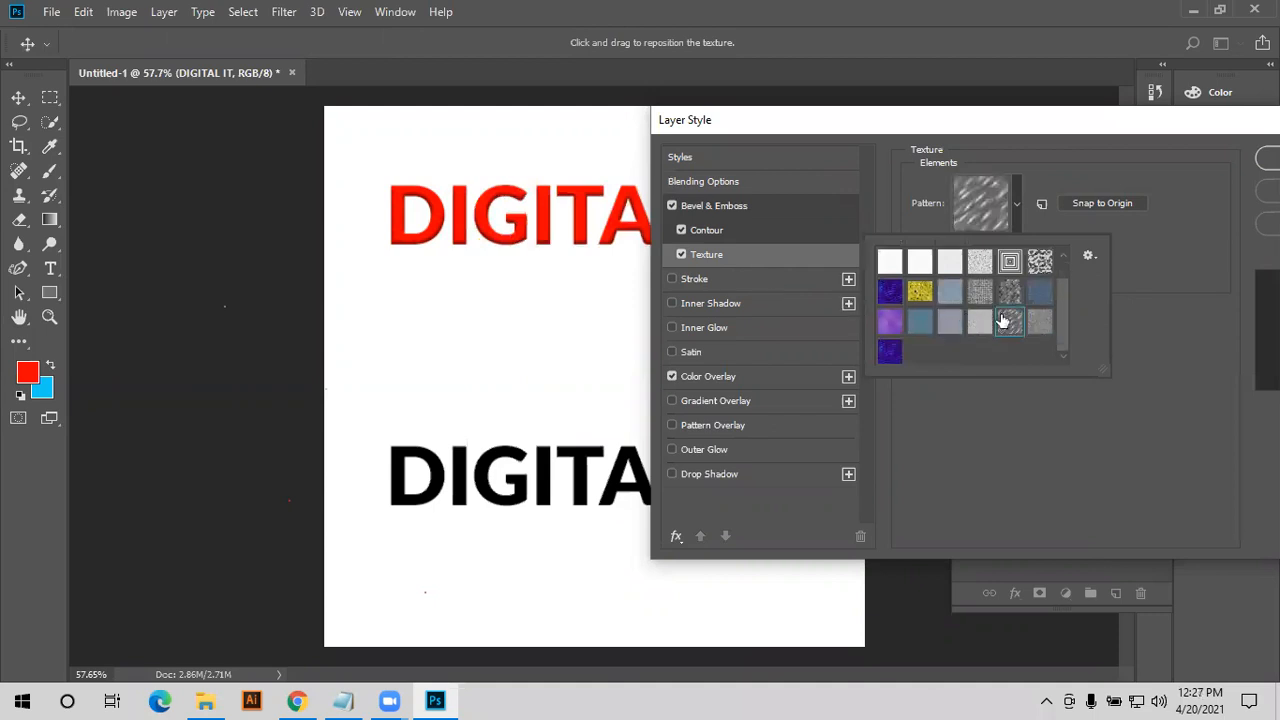
left_click(886, 353)
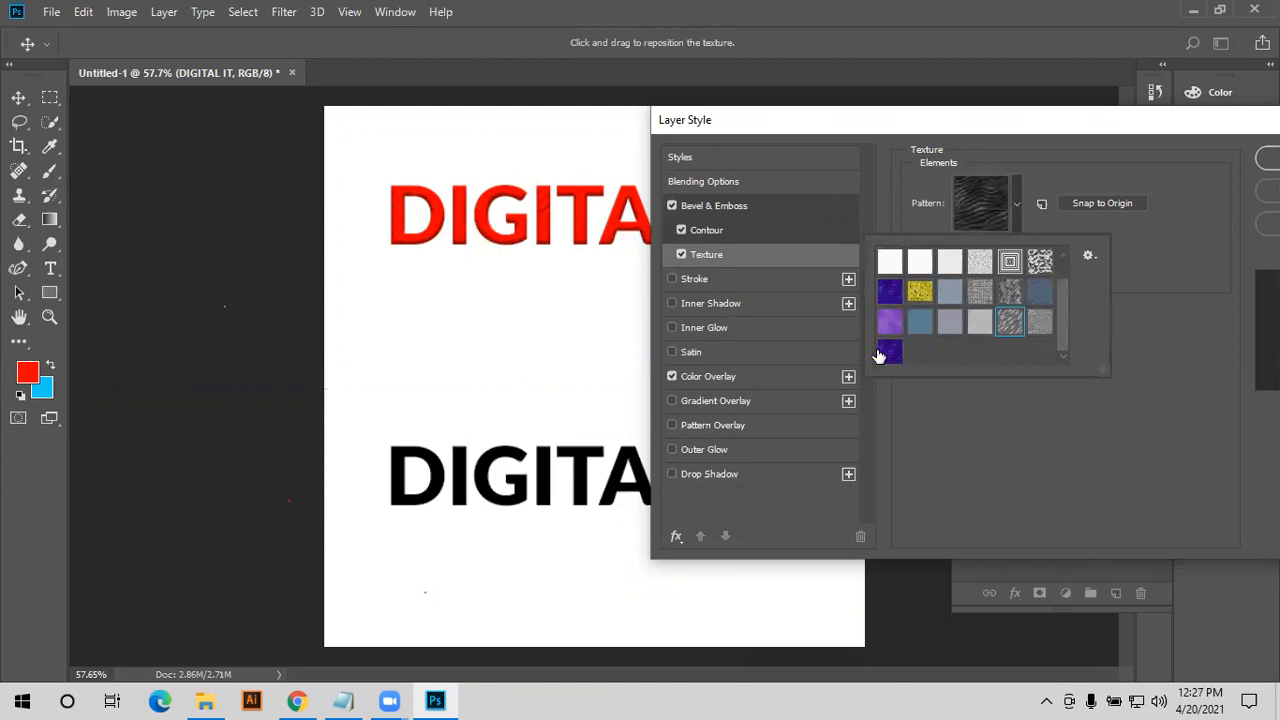
left_click(681, 255)
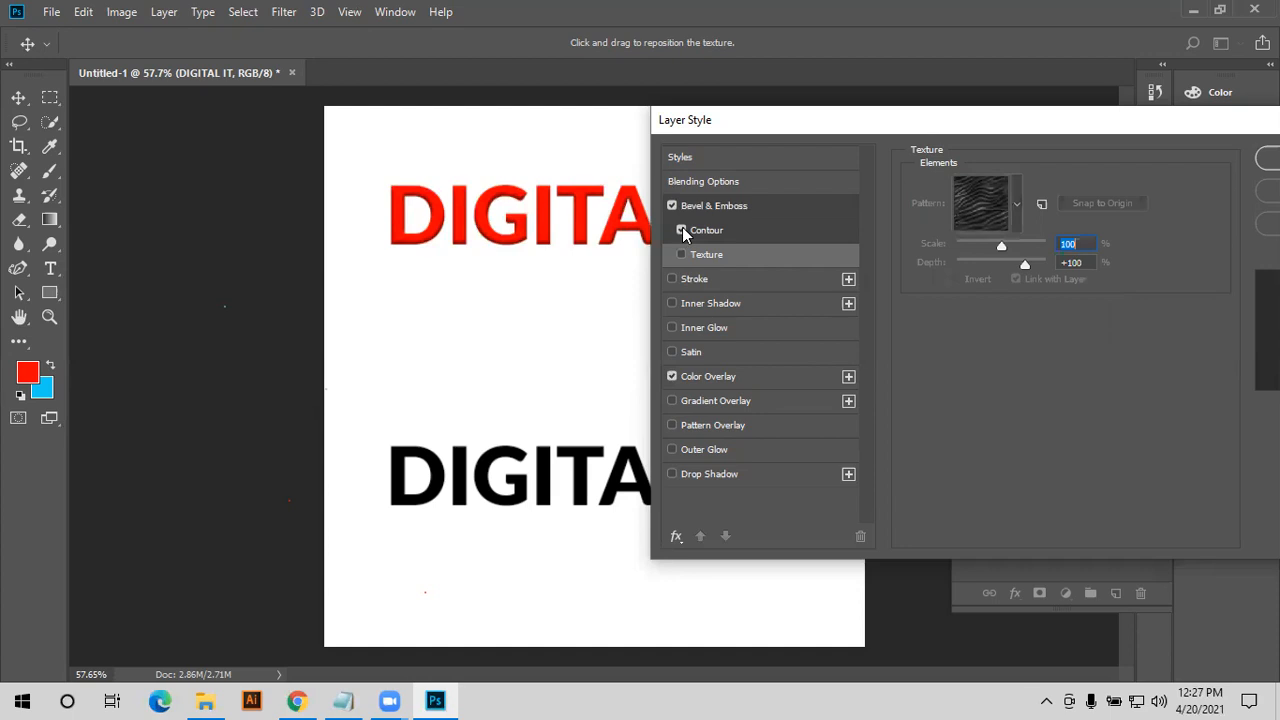
left_click(681, 230)
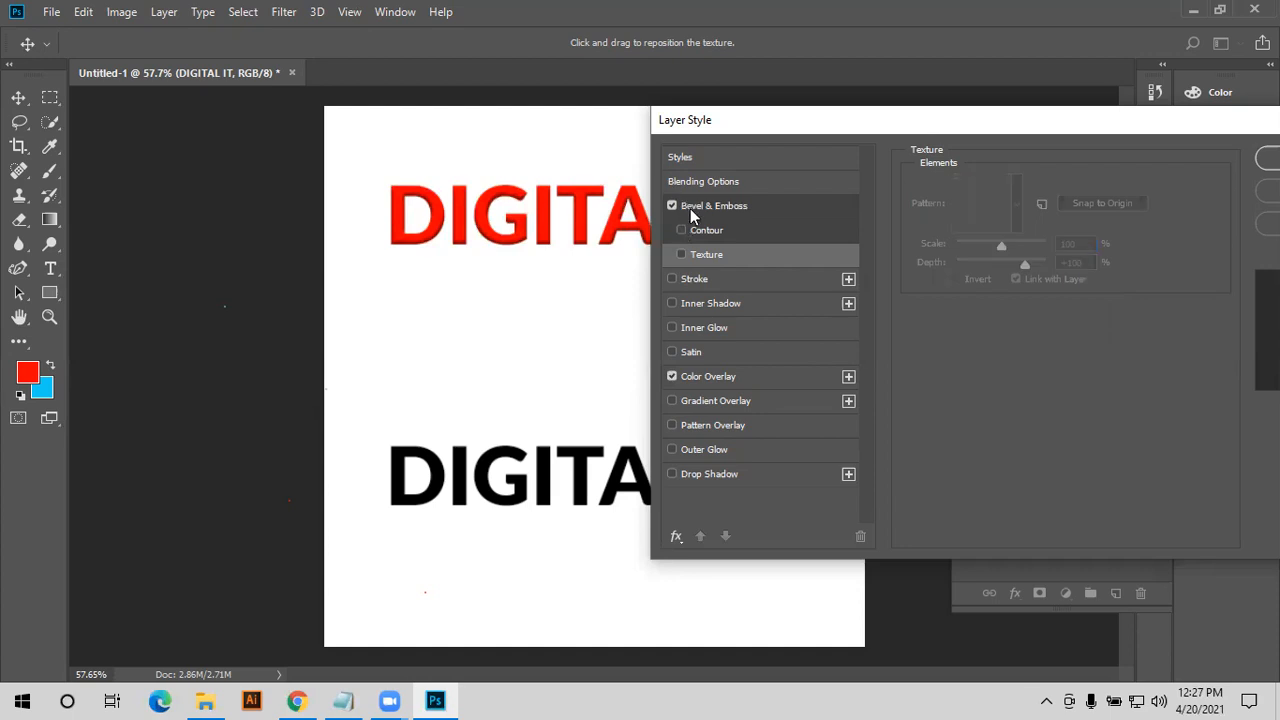
- Try an Inner Shadow on the text, ending at 7% opacity and 4 px distance, and switch it off
left_click(703, 304)
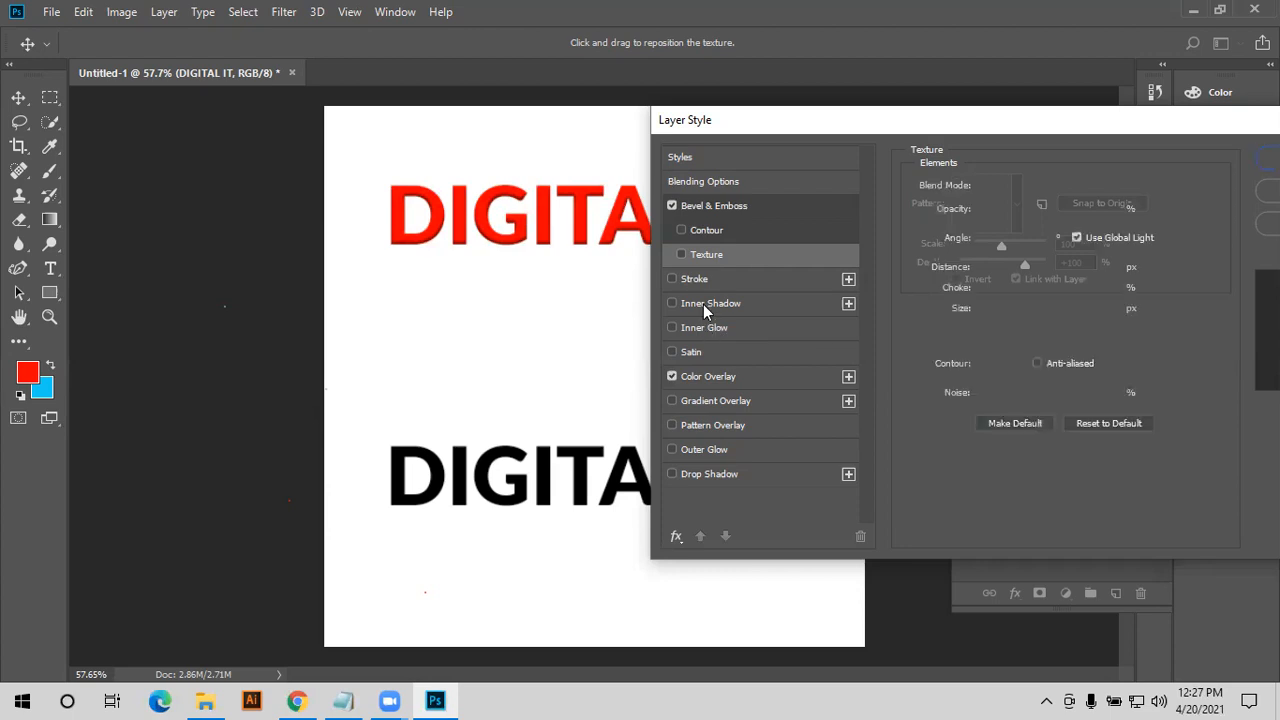
left_click_drag(1013, 212, 1040, 214)
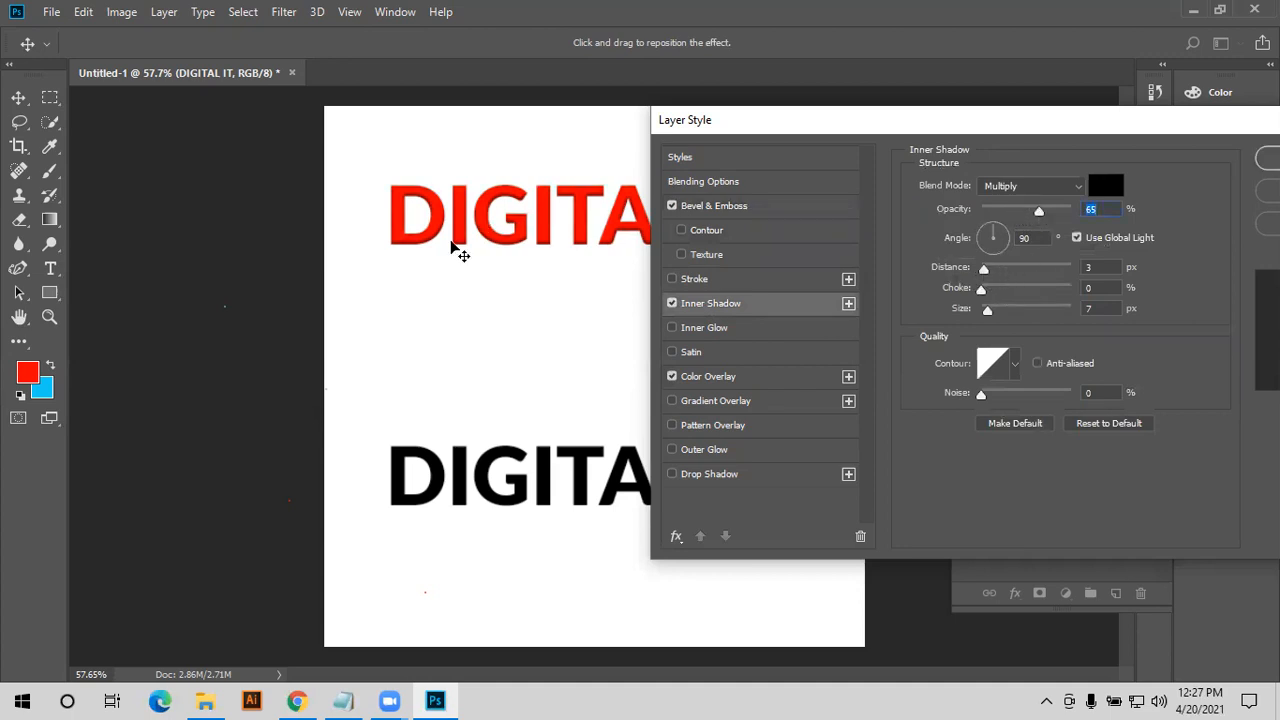
left_click_drag(452, 244, 452, 261)
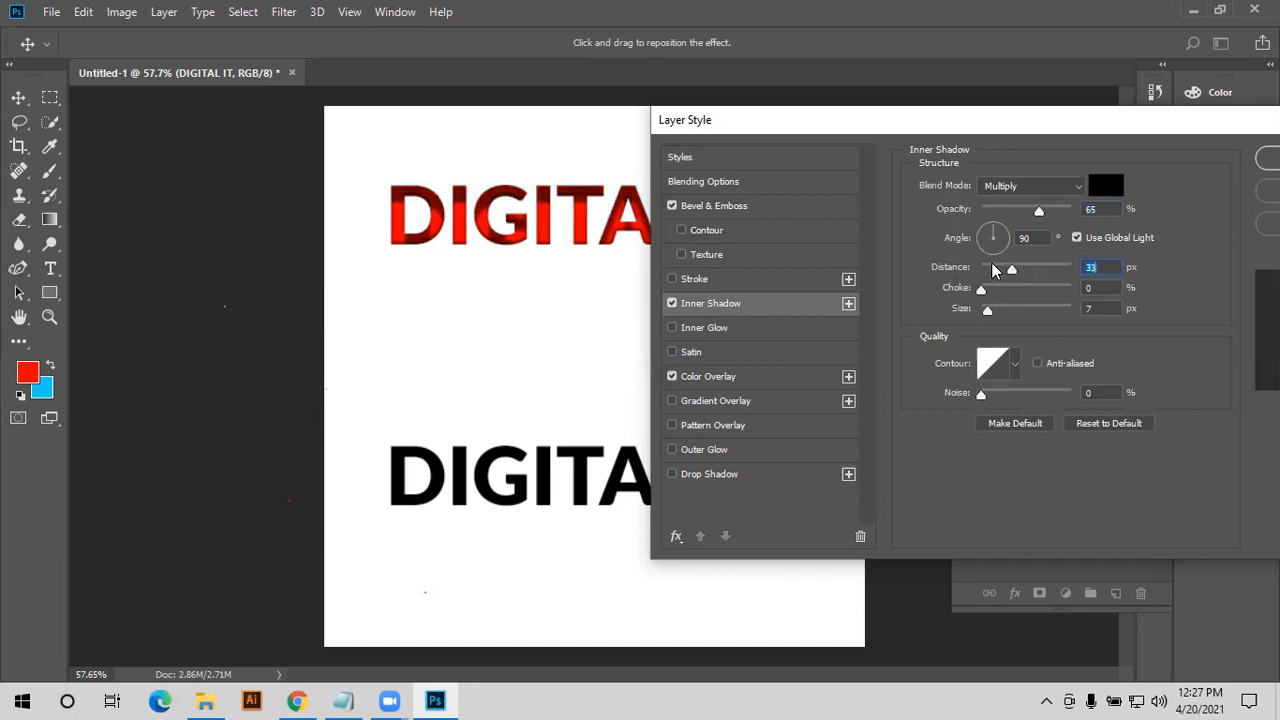
type("4")
left_click(987, 210)
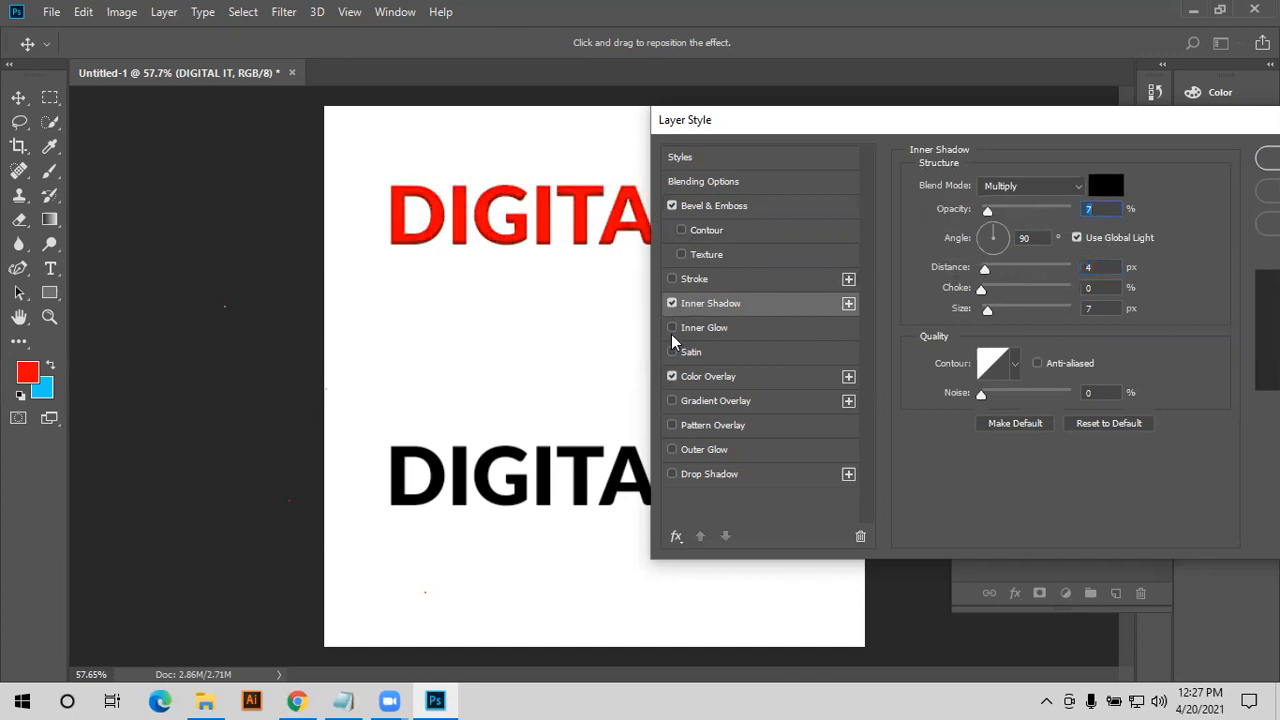
left_click(672, 304)
- Add an Inner Glow to the text with 49% opacity, 52% noise, 9% choke and 4 px size
left_click(678, 328)
left_click(702, 330)
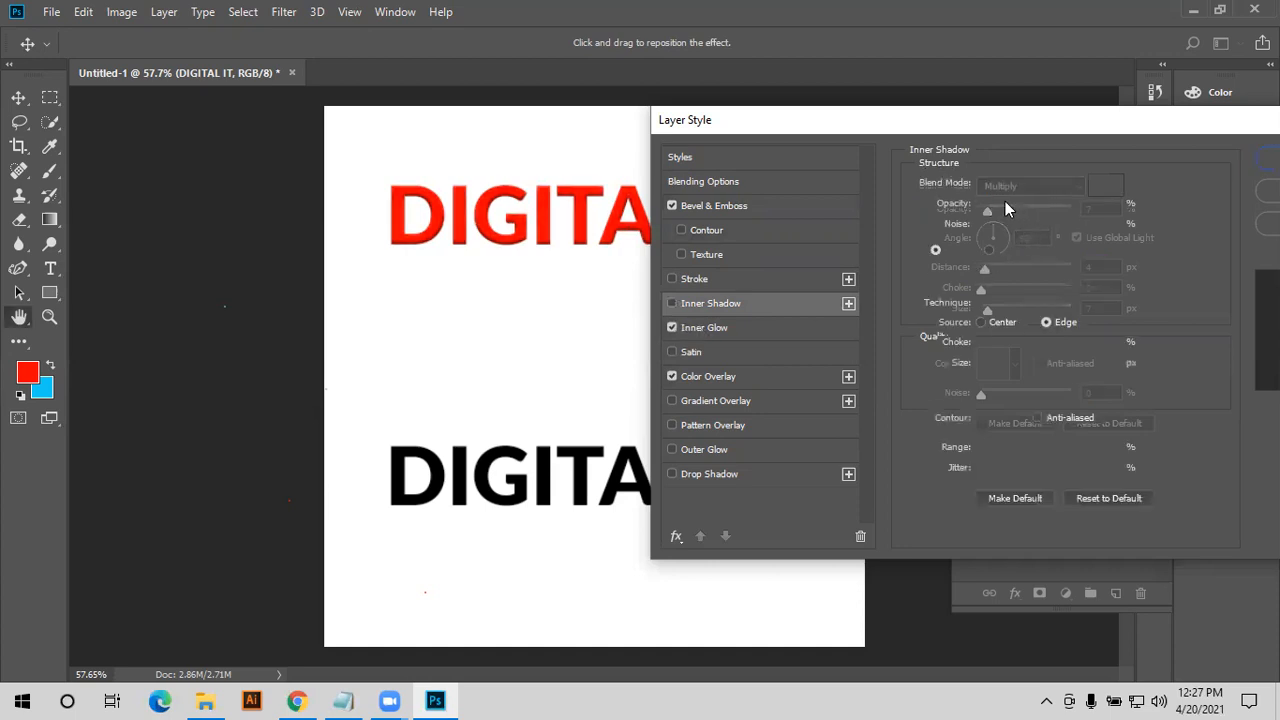
left_click_drag(995, 226, 1018, 226)
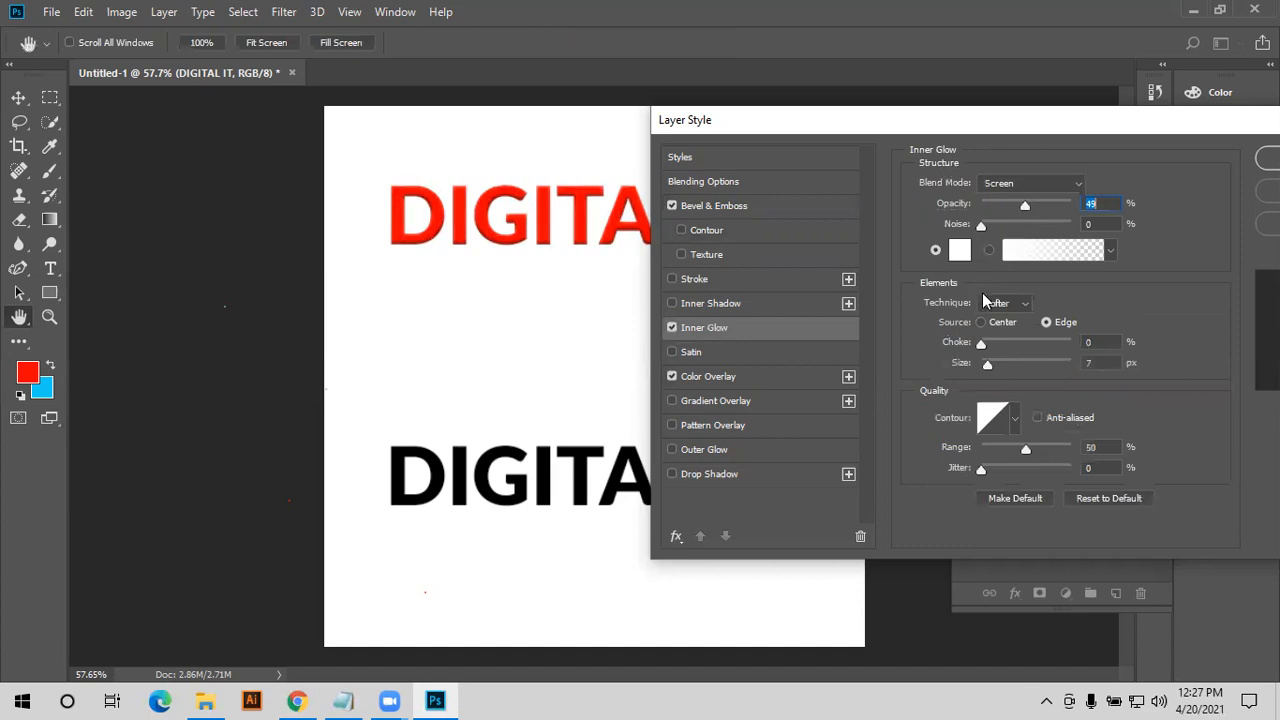
left_click_drag(980, 343, 1008, 343)
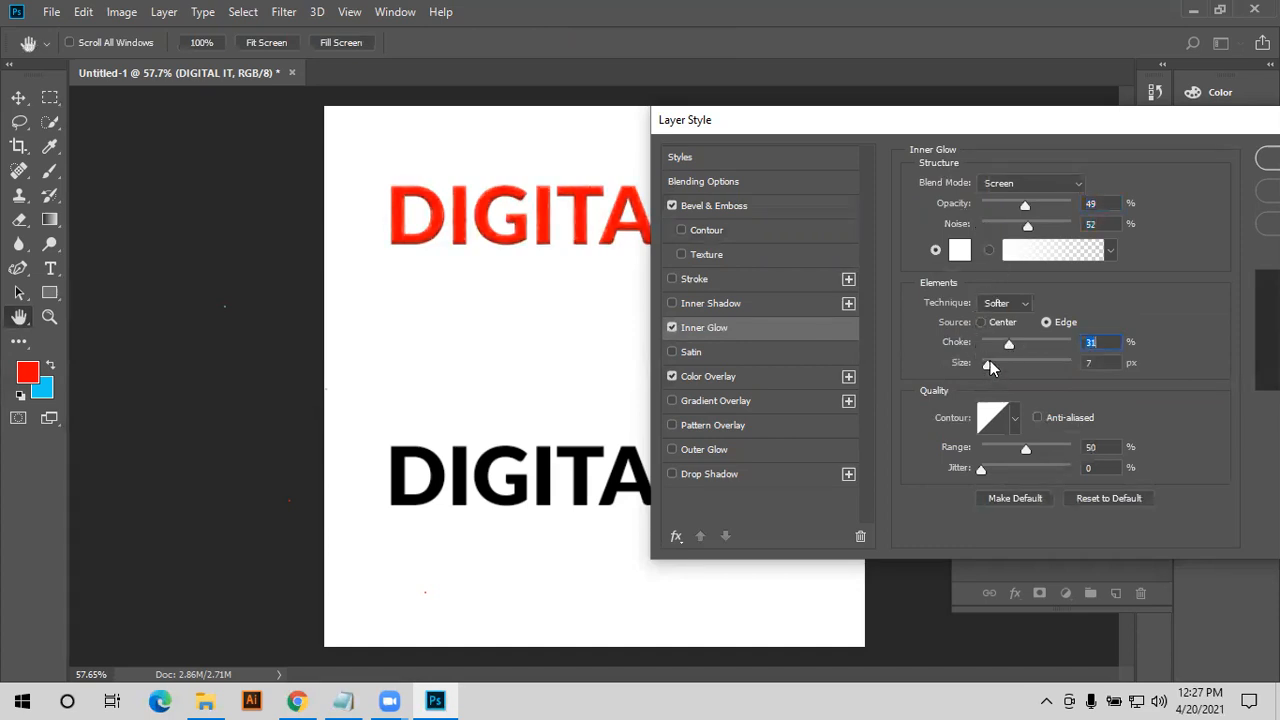
left_click(1027, 359)
left_click(1013, 364)
left_click(988, 343)
left_click(985, 363)
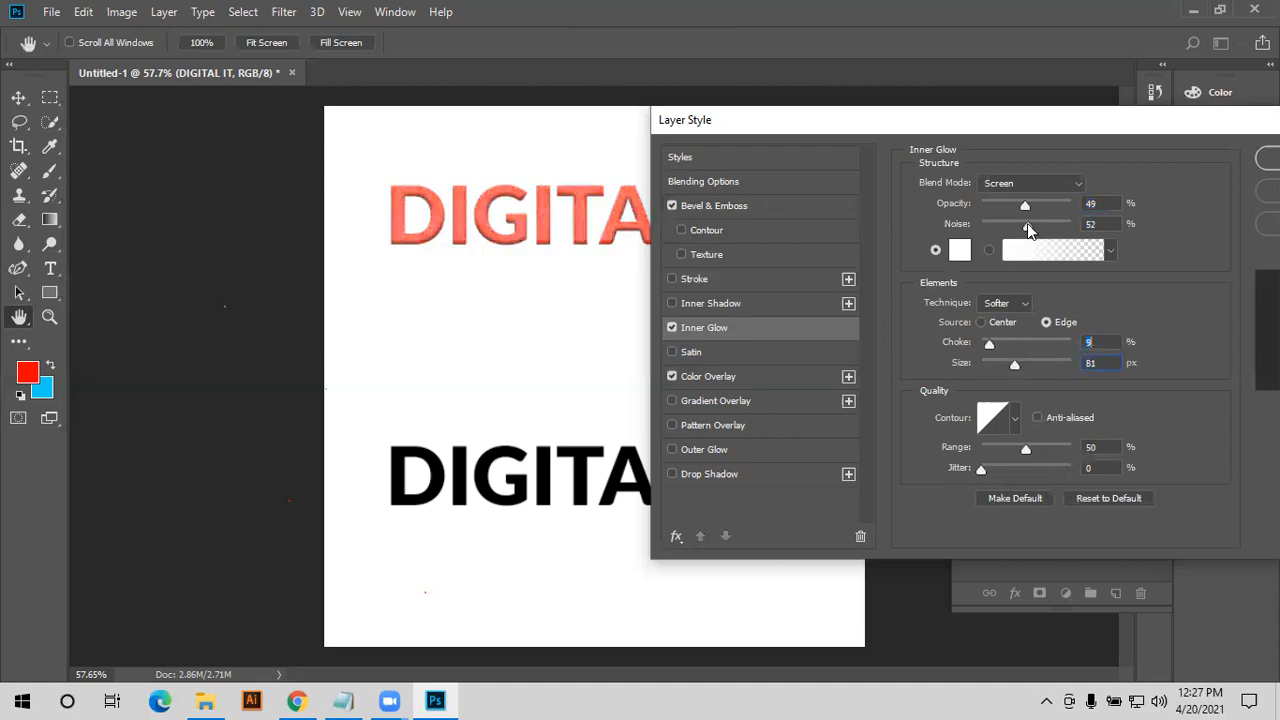
- Lower the Inner Glow's noise to 21% and its opacity to 22%, and switch the effect off
left_click(1000, 224)
left_click(997, 204)
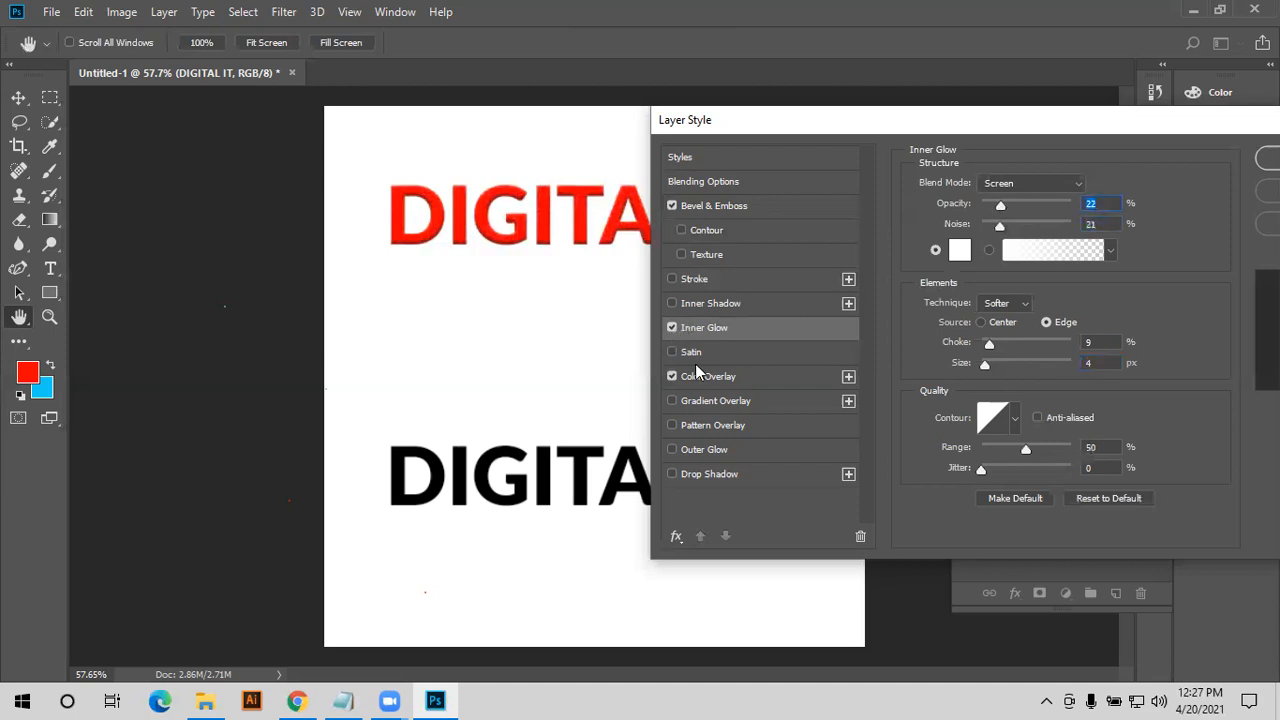
left_click(672, 327)
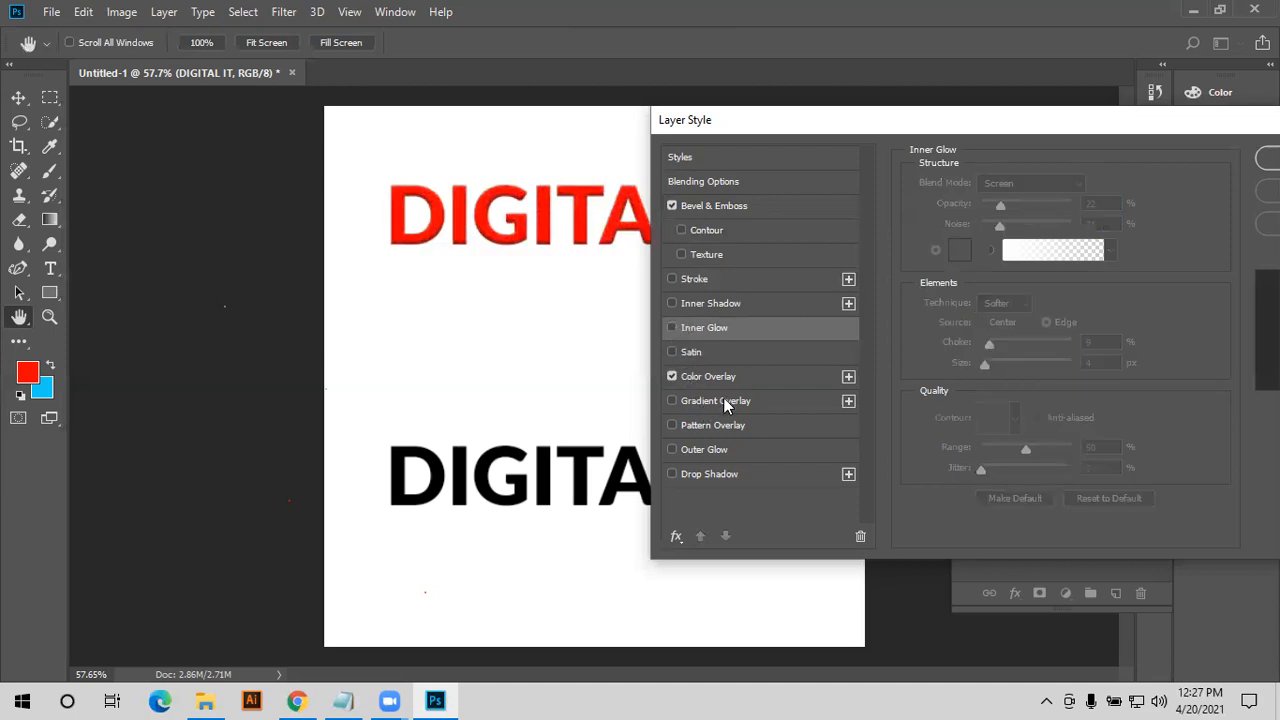
- Add a Gradient Overlay to the text using the Blue, Yellow, Blue preset
left_click(699, 400)
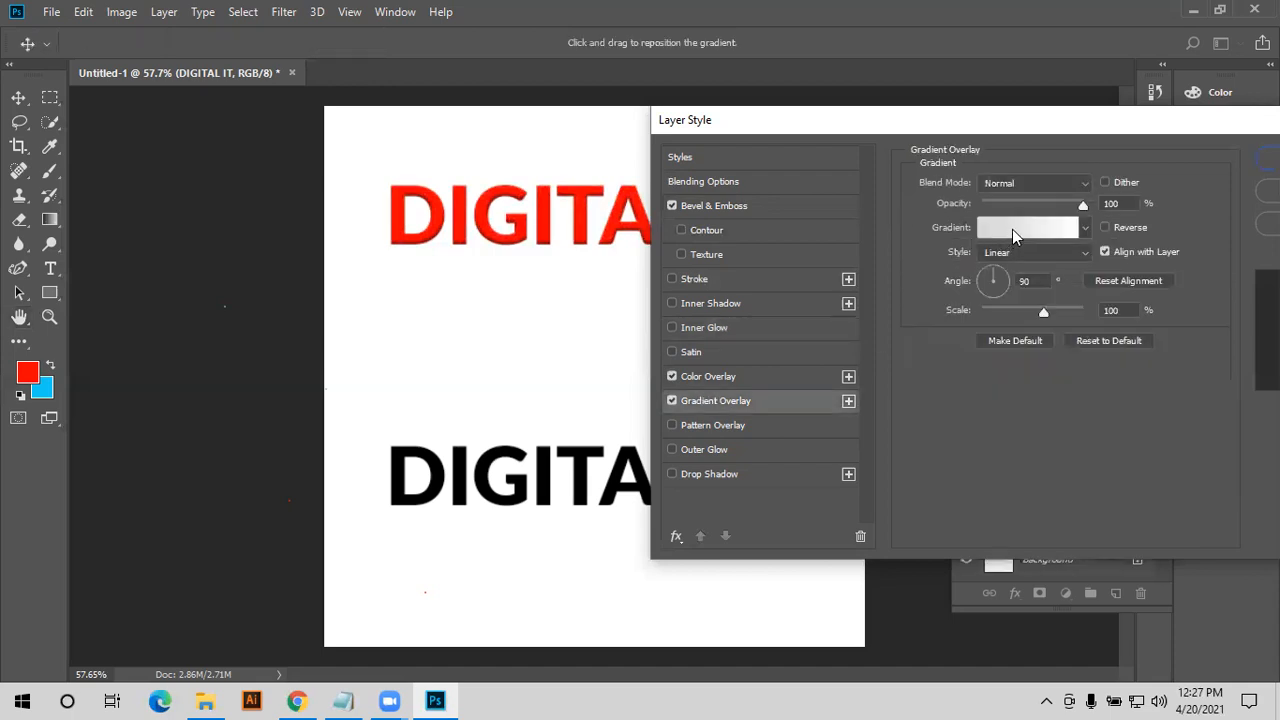
left_click(1012, 229)
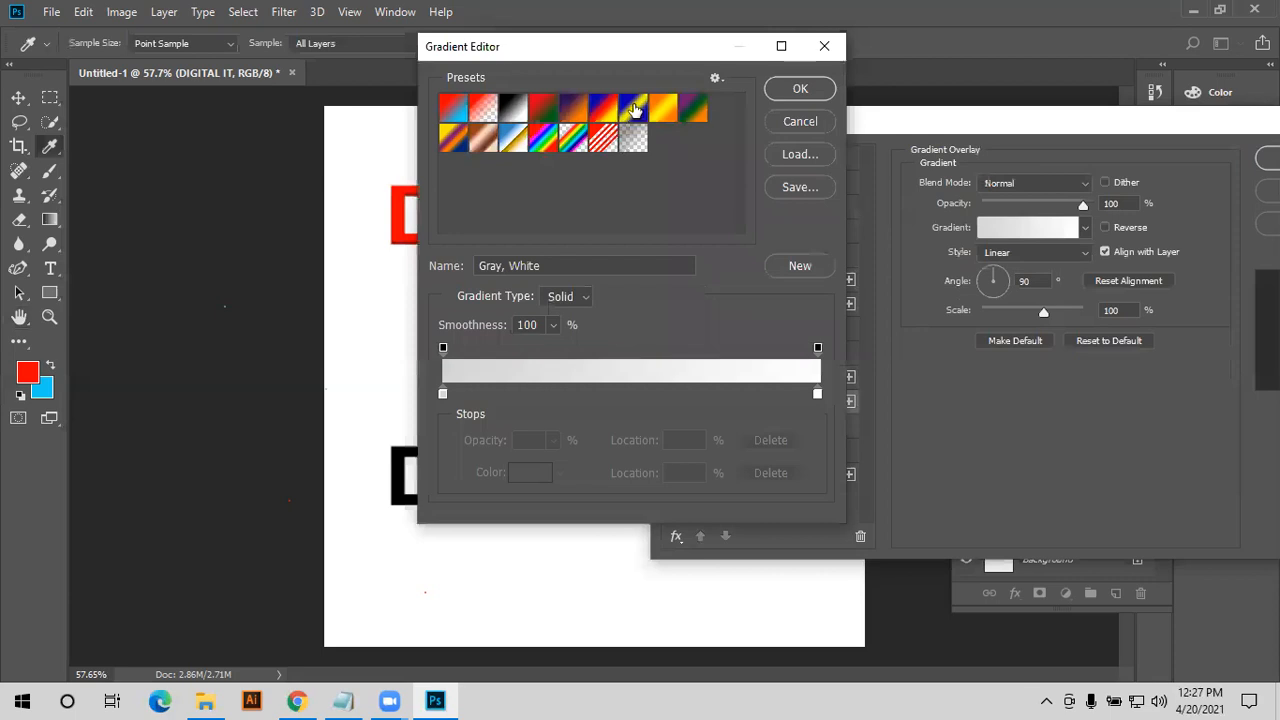
left_click(634, 110)
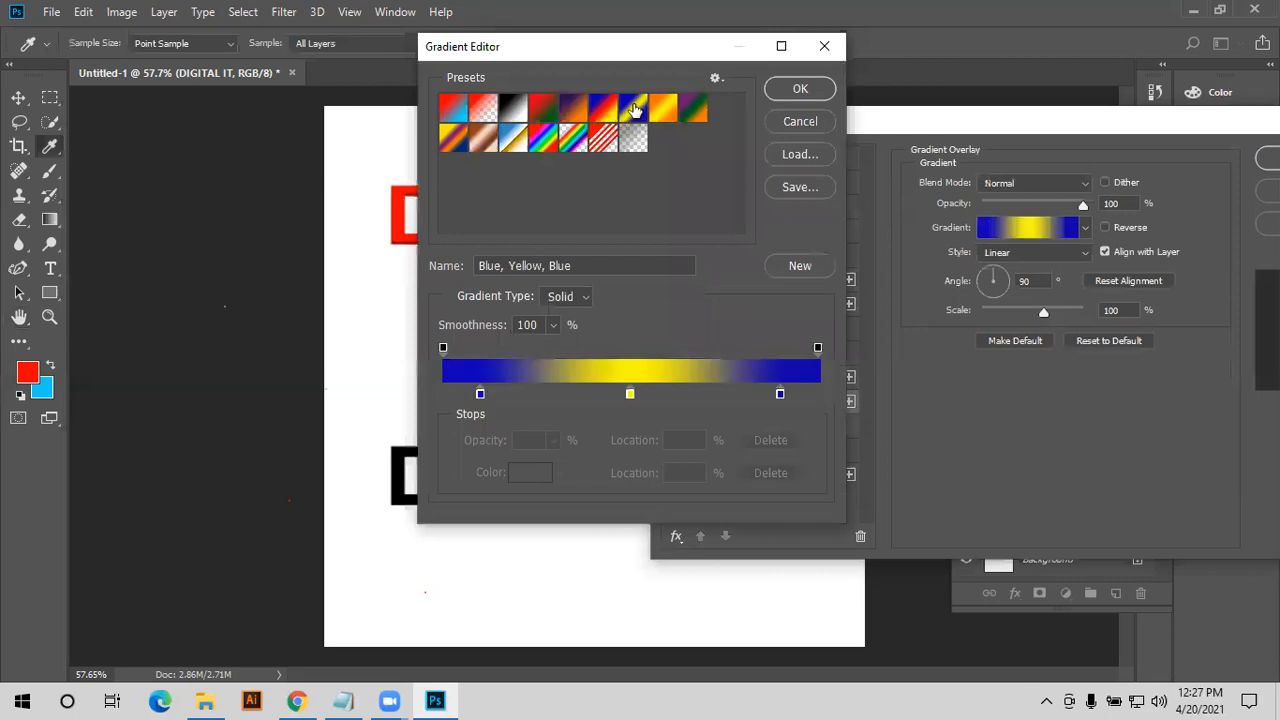
left_click(808, 90)
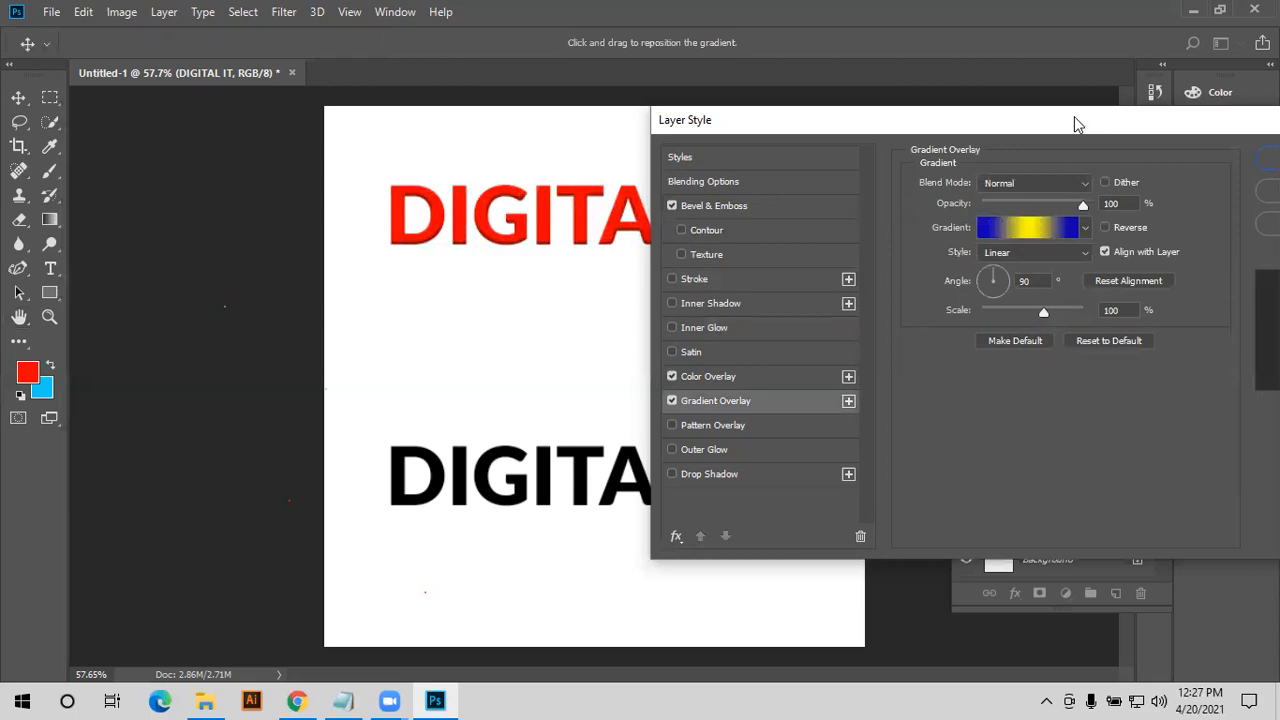
left_click_drag(1074, 120, 629, 130)
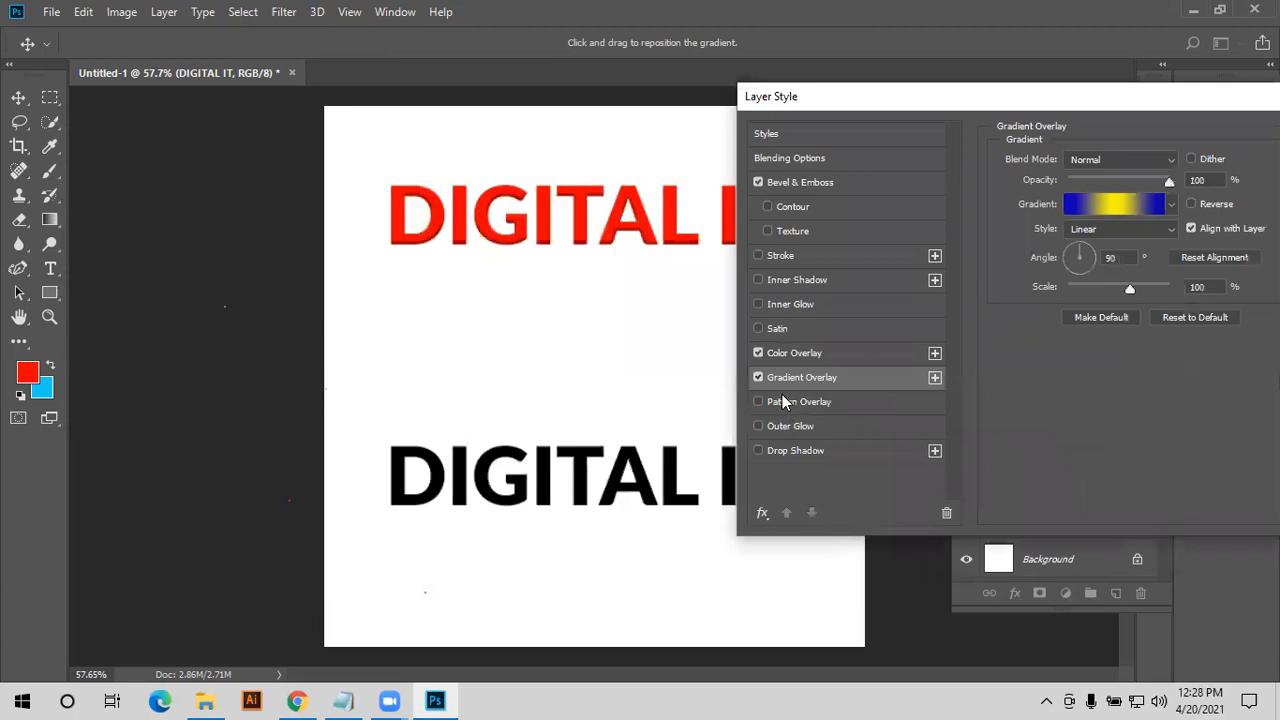
- Add a Pattern Overlay with the diagonal line pattern and switch off the Color Overlay and Gradient Overlay
left_click(782, 395)
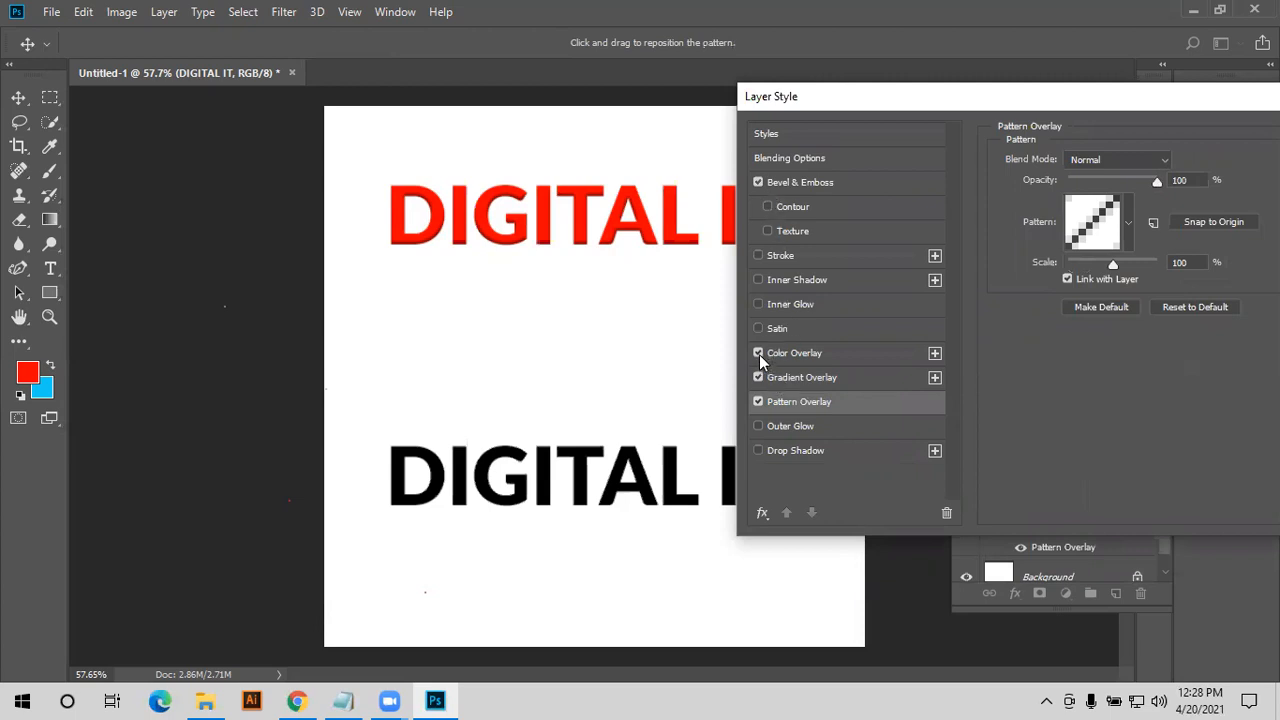
left_click(758, 354)
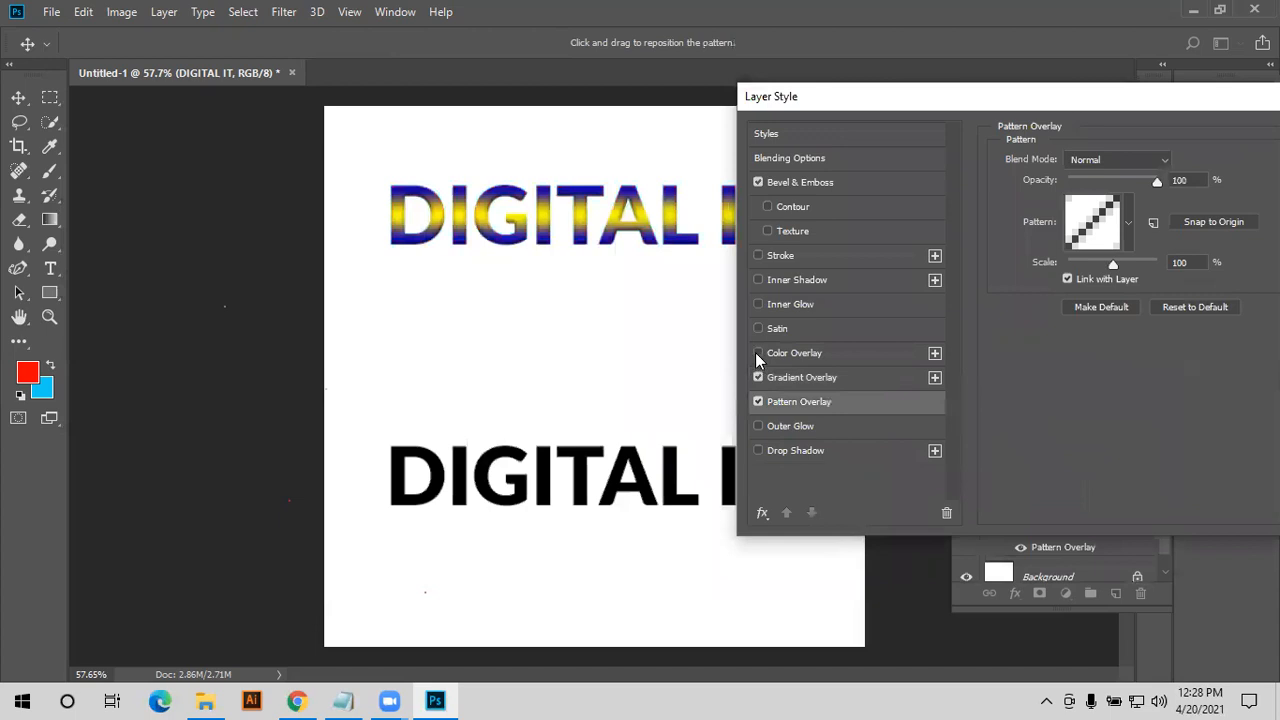
left_click(758, 354)
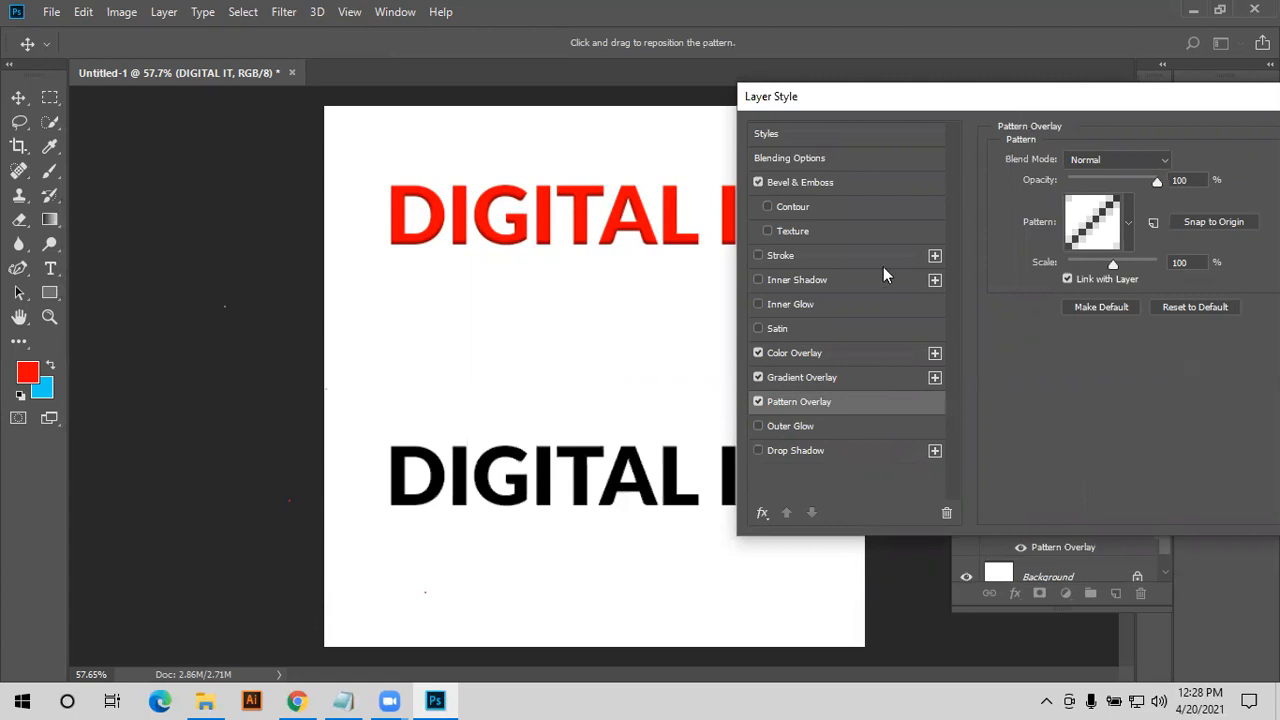
left_click(774, 368)
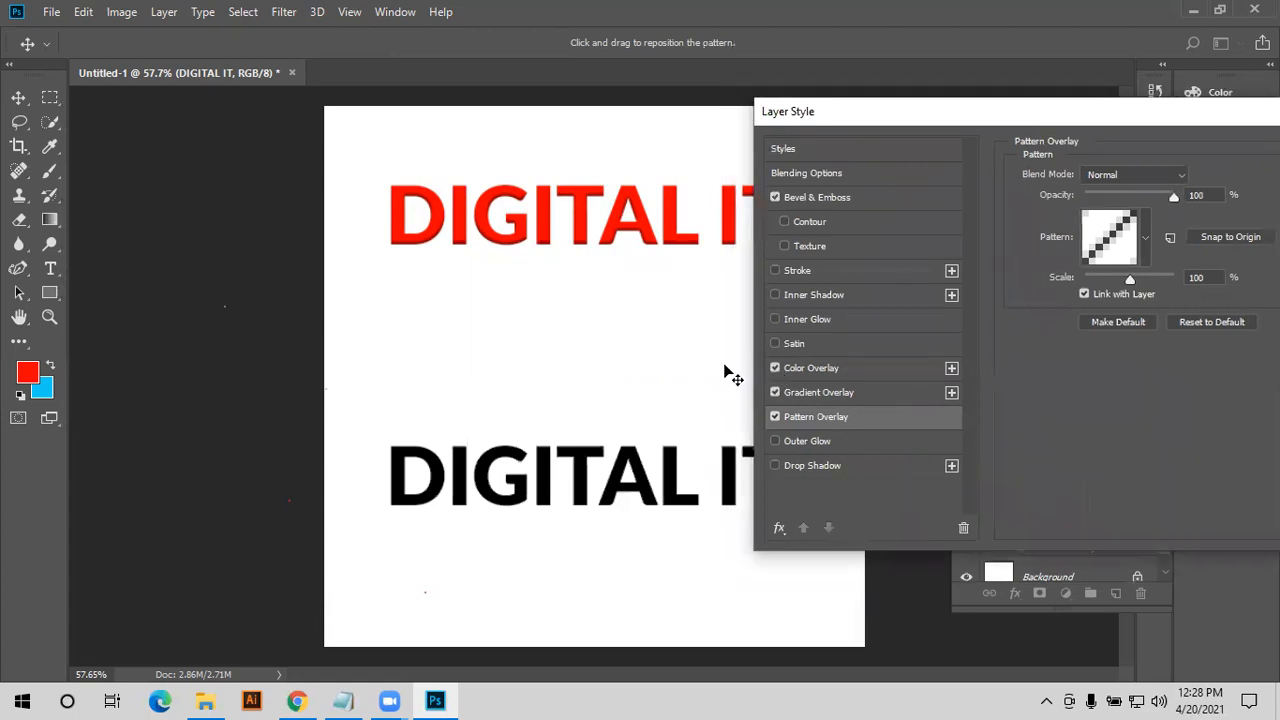
left_click(775, 392)
left_click(775, 368)
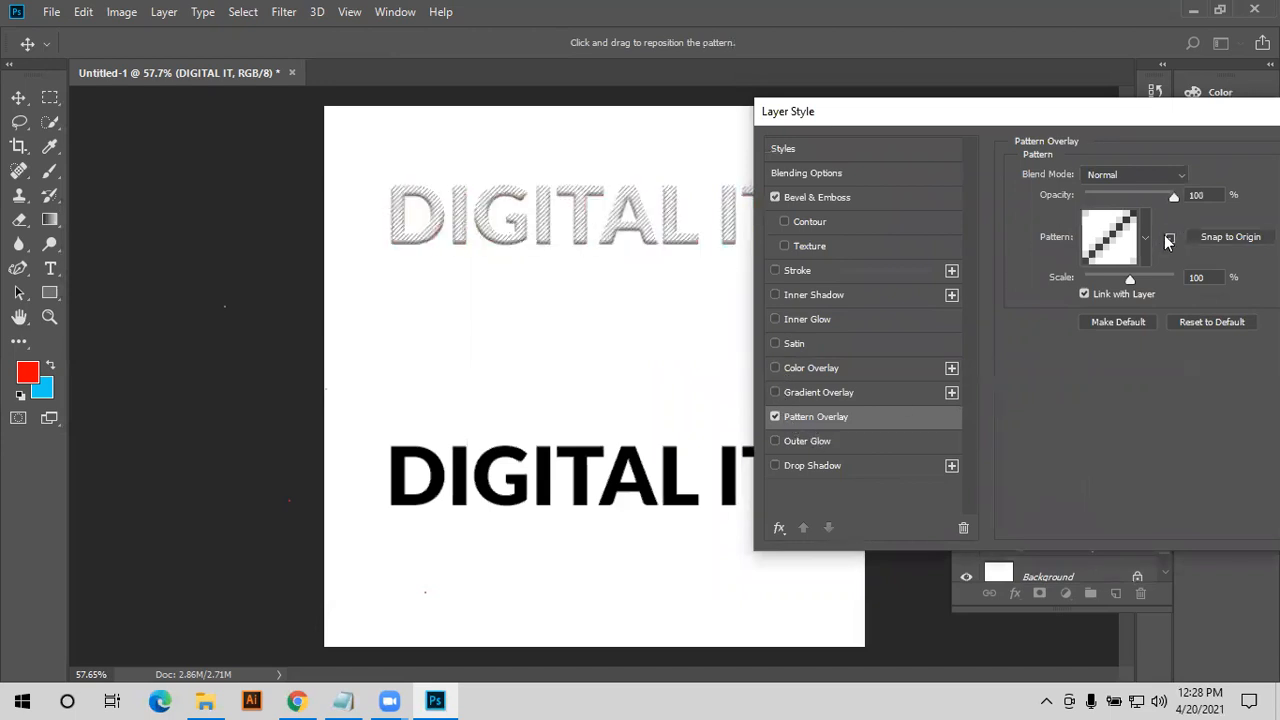
- Change the Pattern Overlay to the yellow speckled pattern, switch that effect off and enable Outer Glow
left_click(1149, 245)
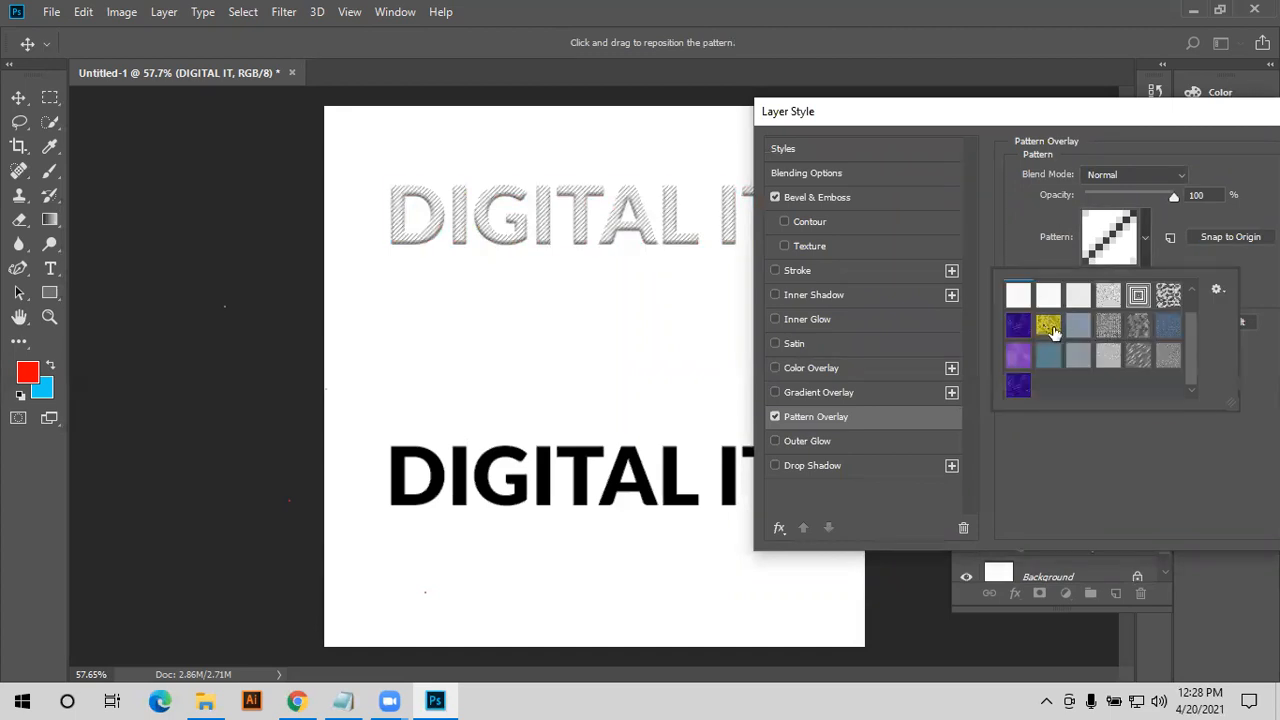
left_click(1050, 328)
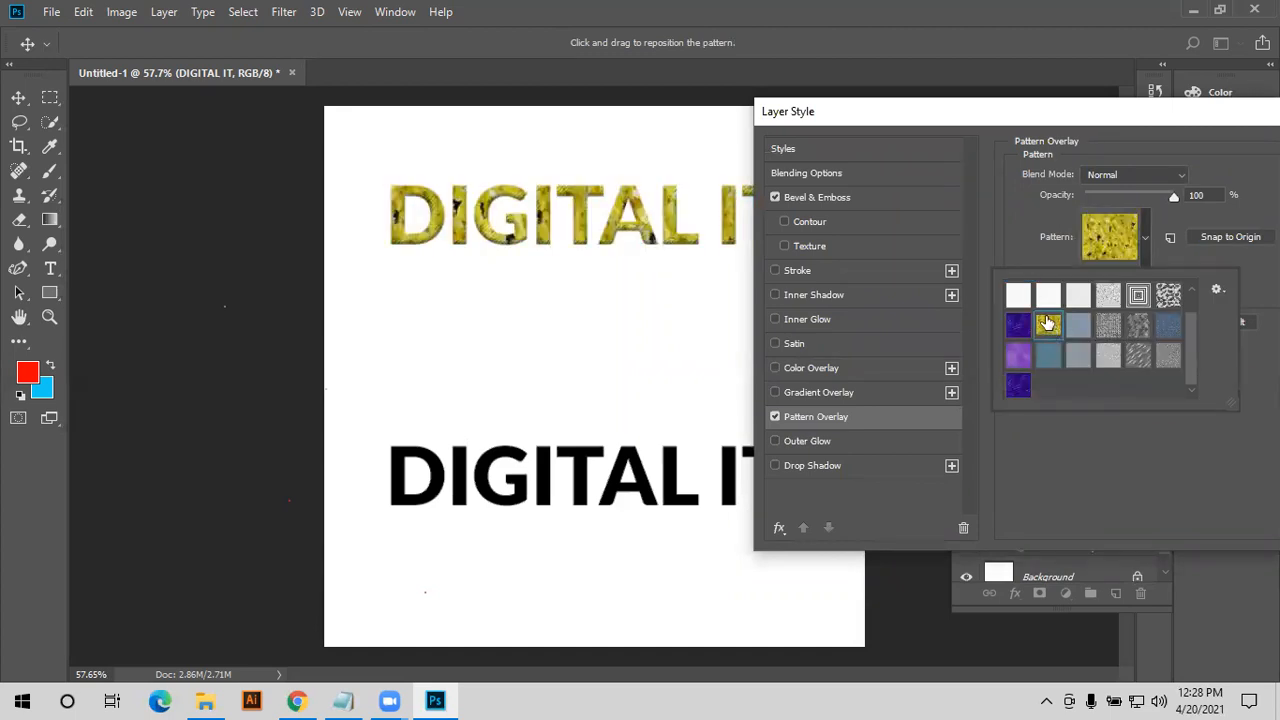
left_click(777, 441)
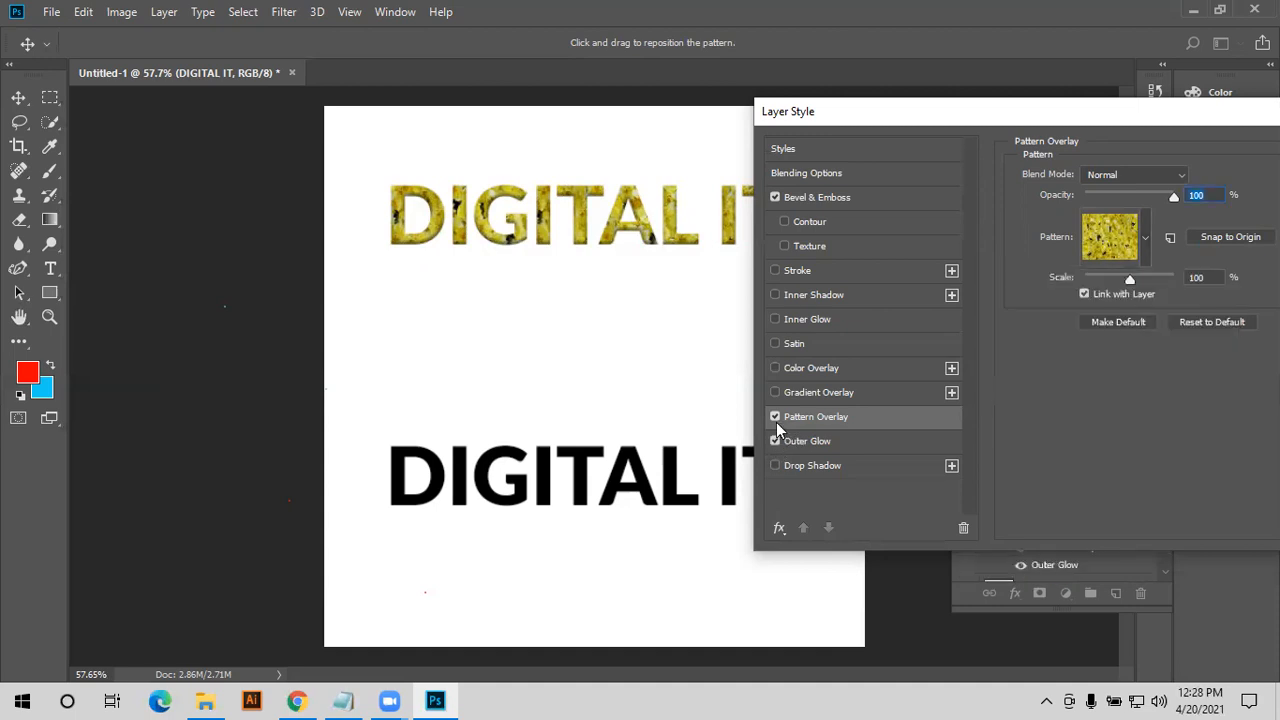
left_click(776, 422)
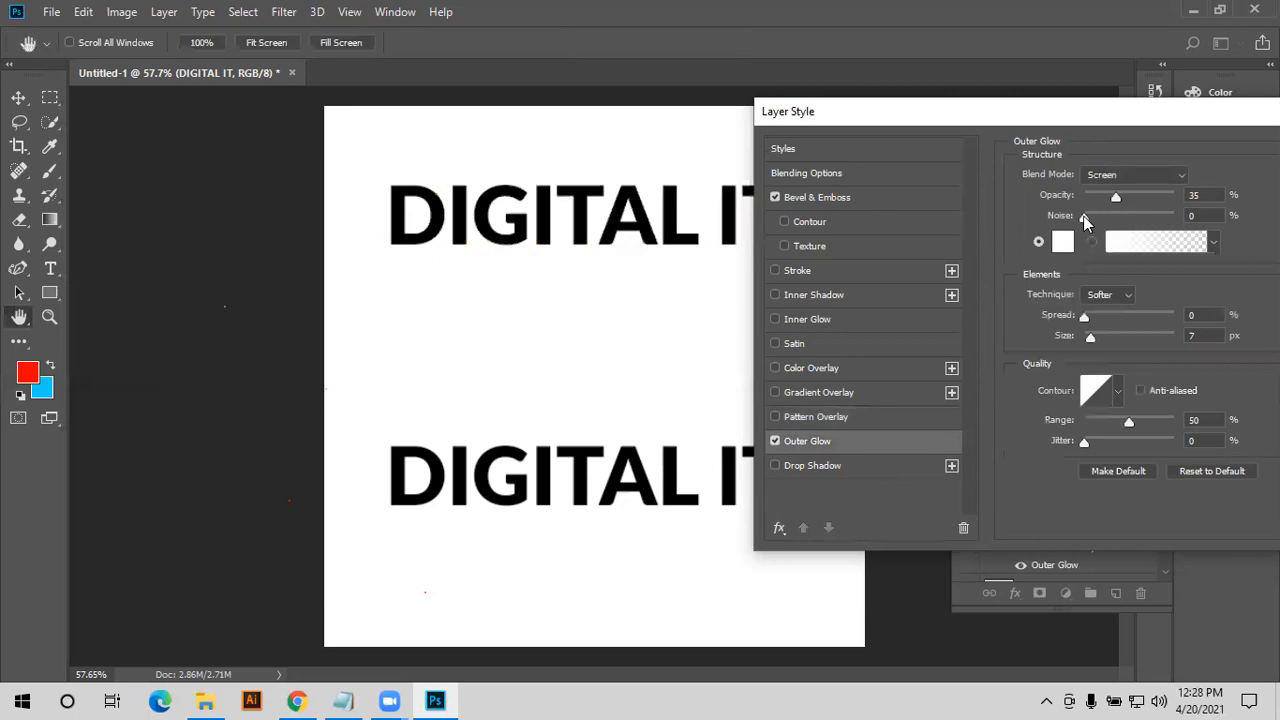
- Give the Outer Glow 76% opacity, 35% noise, 36% spread, 215 px size and the violet-to-orange gradient preset
left_click(1116, 215)
left_click(1130, 195)
left_click(1117, 316)
left_click(1179, 248)
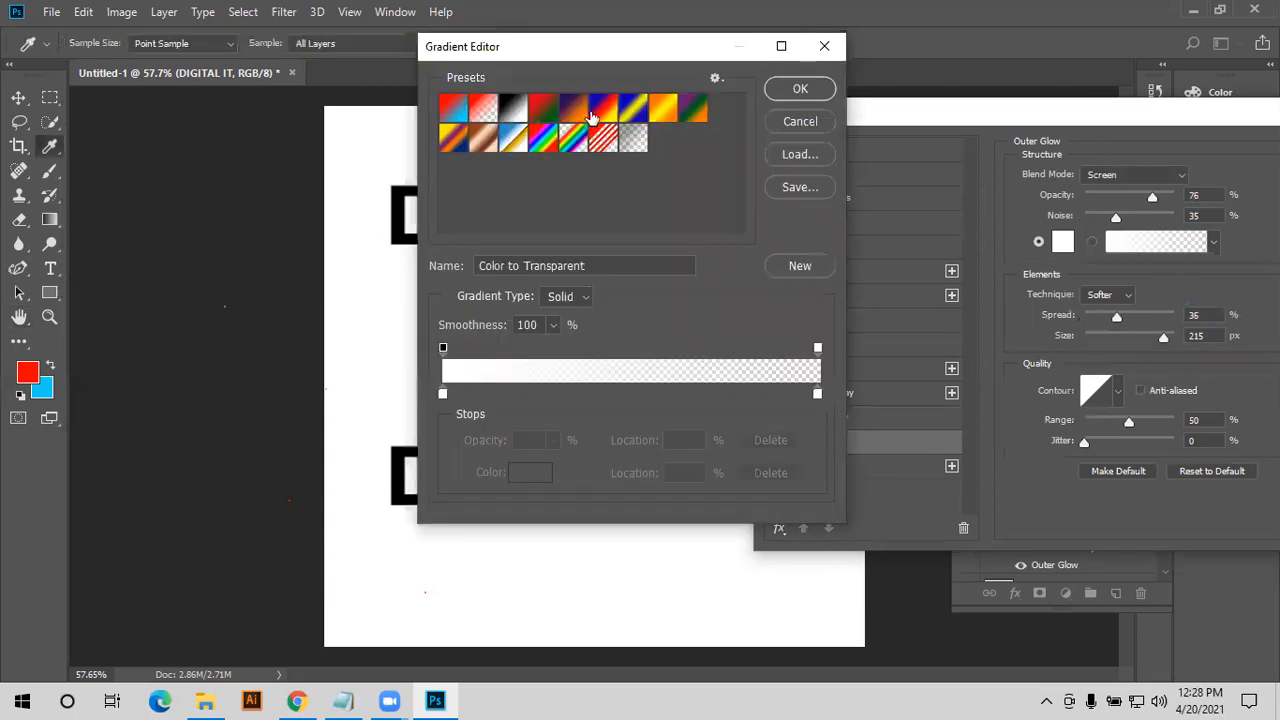
left_click(580, 114)
left_click(804, 94)
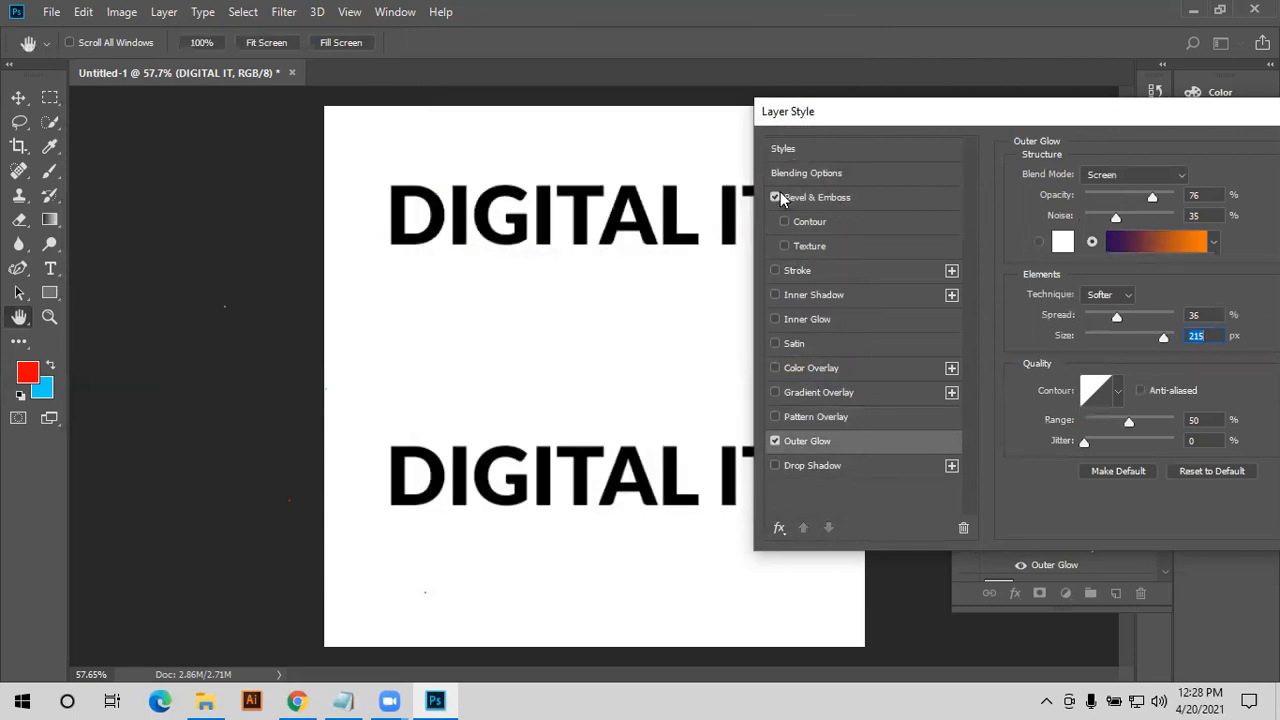
- Switch off the Outer Glow and turn the red Color Overlay back on, keeping Bevel & Emboss enabled
left_click(779, 197)
left_click(775, 446)
left_click(775, 441)
left_click(775, 368)
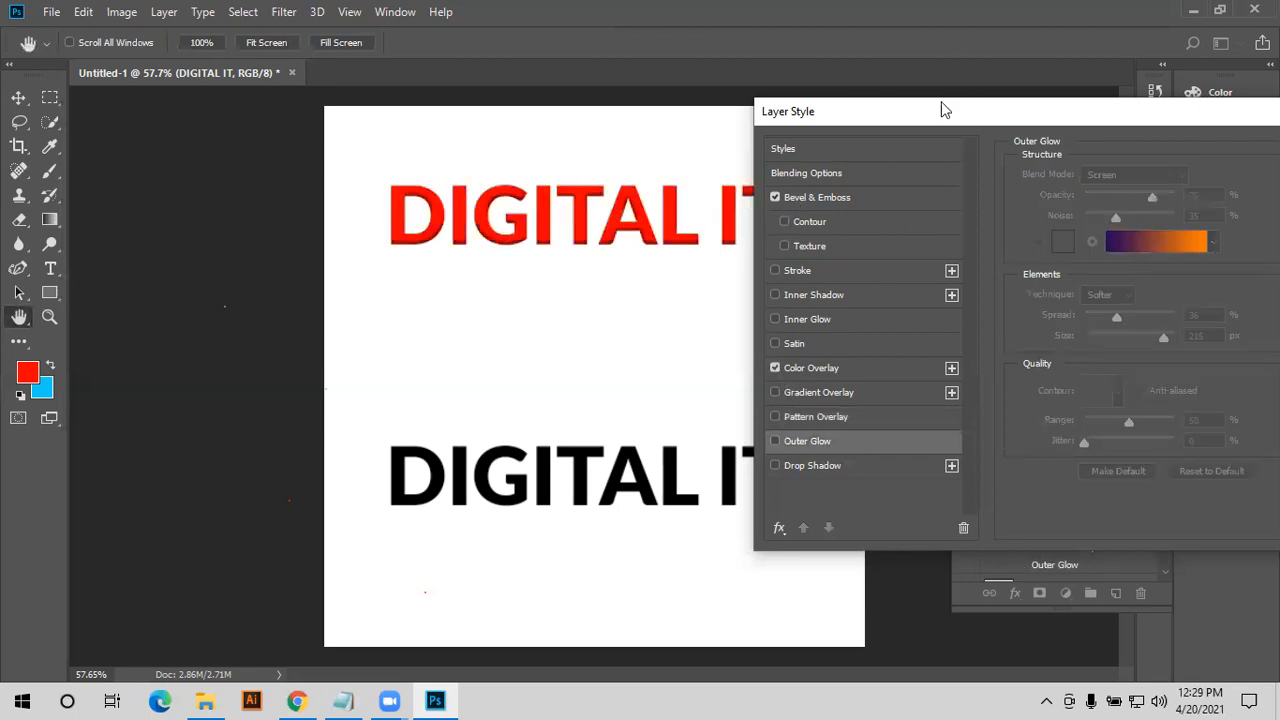
- Add a Drop Shadow to the text with 53% opacity, 24 px distance and 22% spread
left_click_drag(928, 111, 861, 112)
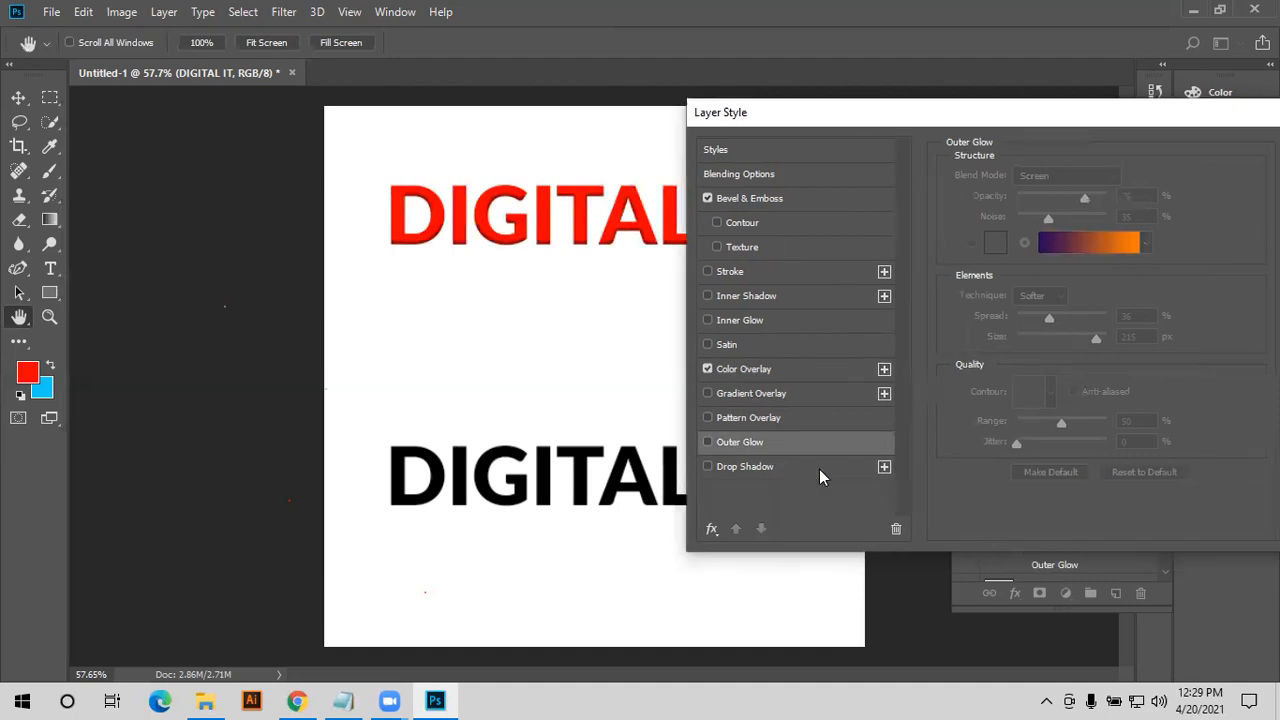
left_click(742, 467)
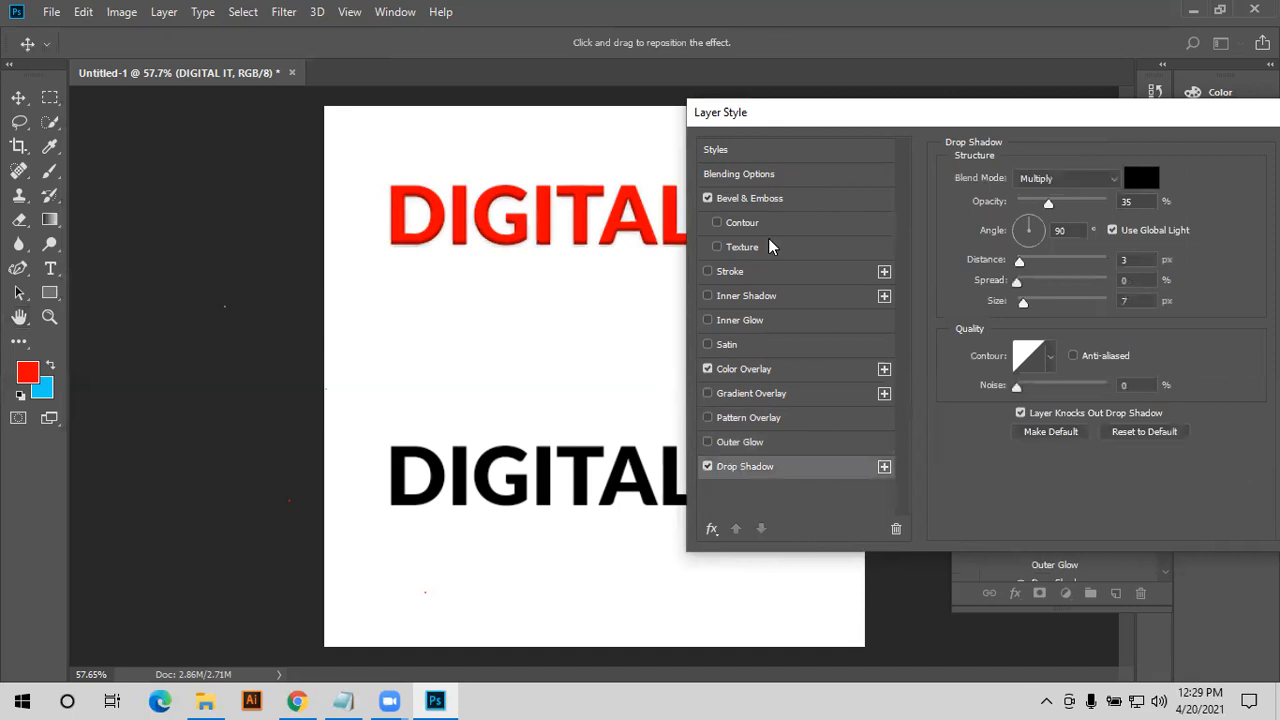
left_click(1065, 206)
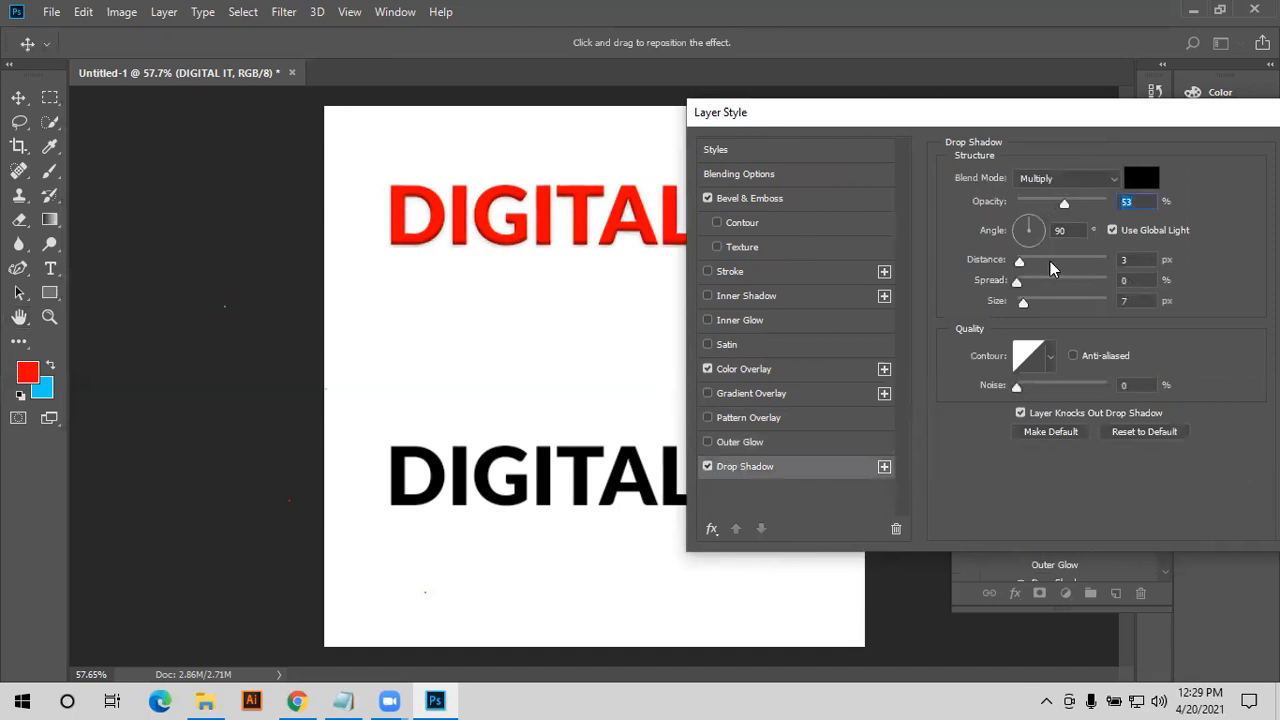
left_click_drag(1050, 261, 1038, 257)
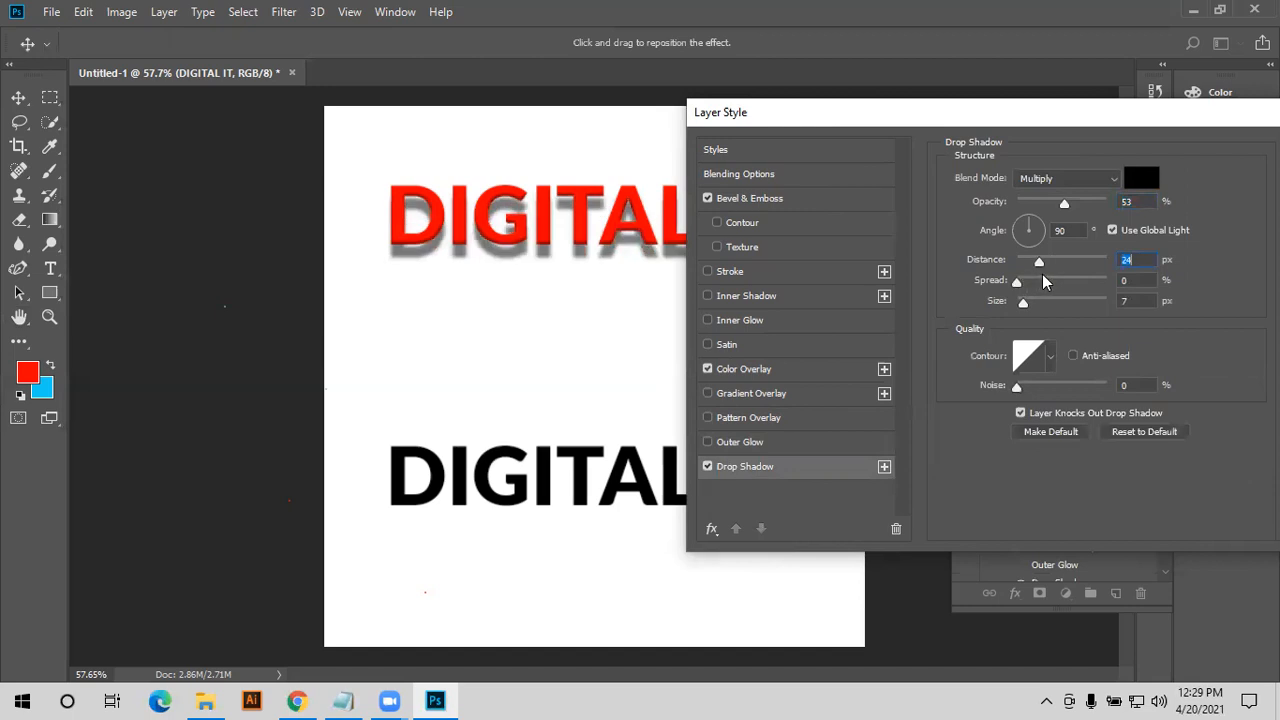
left_click(1042, 280)
- Try Drop Shadow sizes of 250 px and 142 px, and settle on 6 px
left_click_drag(1023, 304, 1106, 304)
left_click(1106, 304)
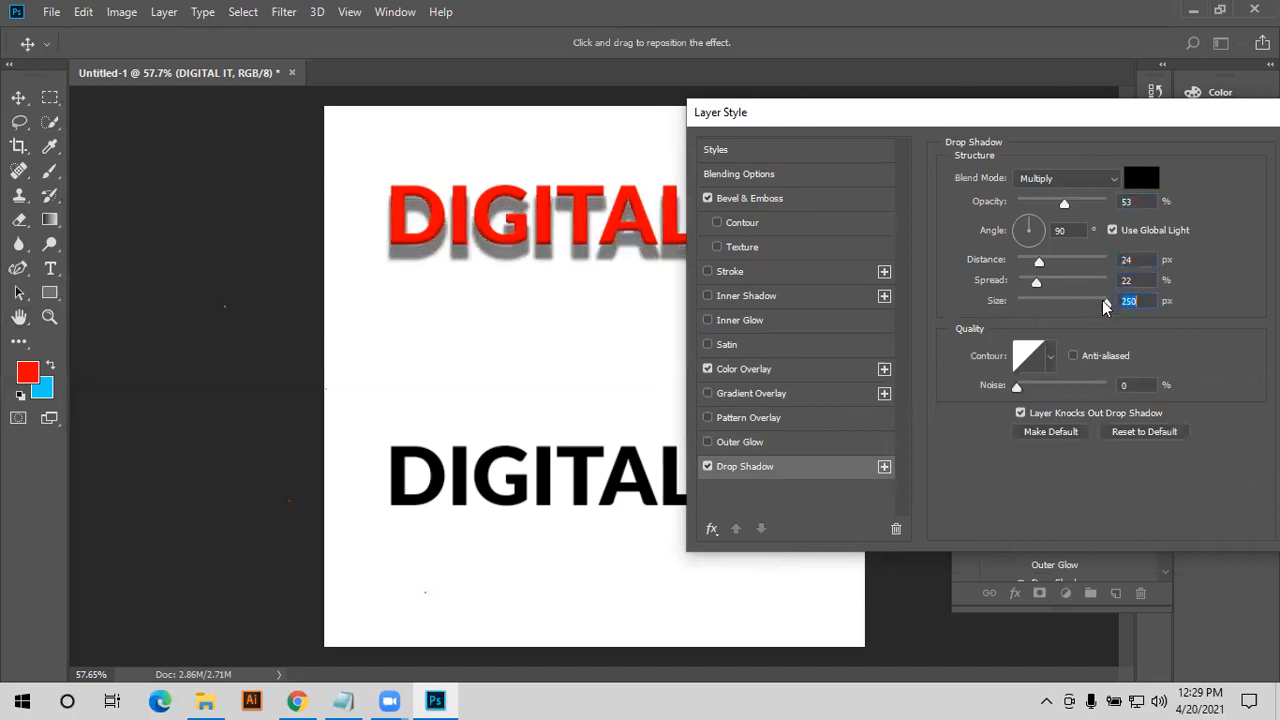
left_click(1043, 304)
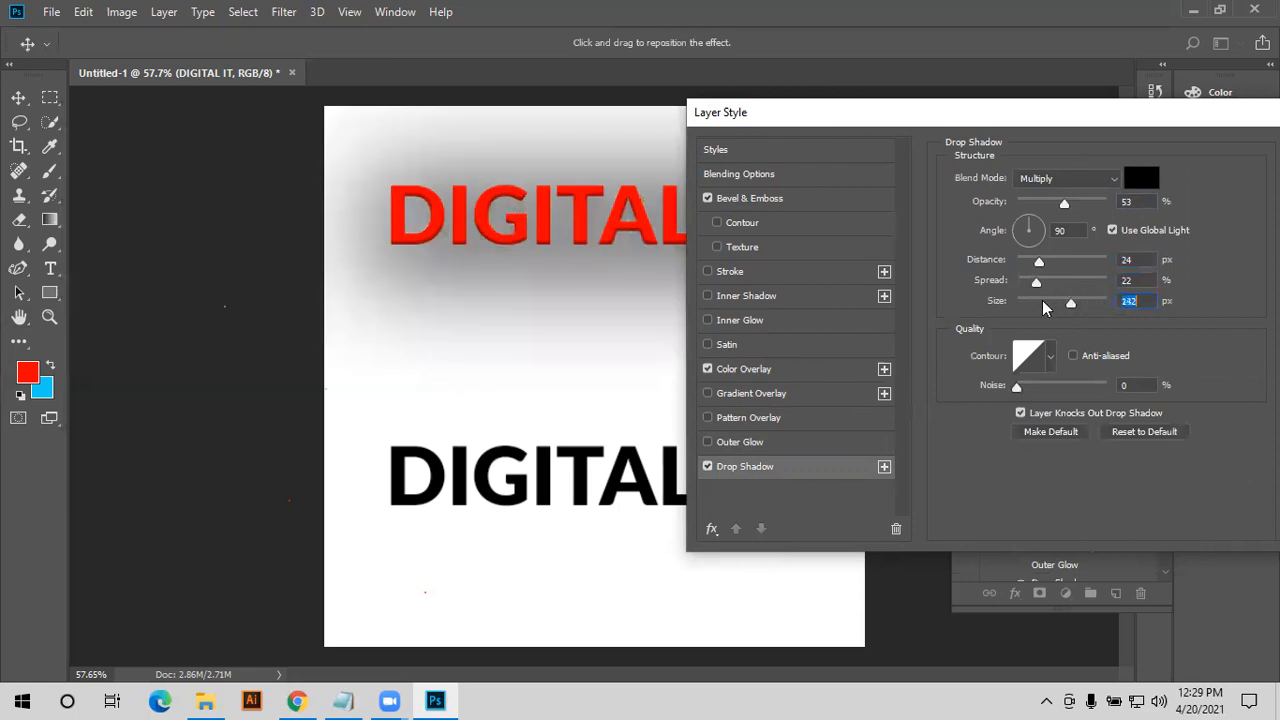
left_click(1021, 304)
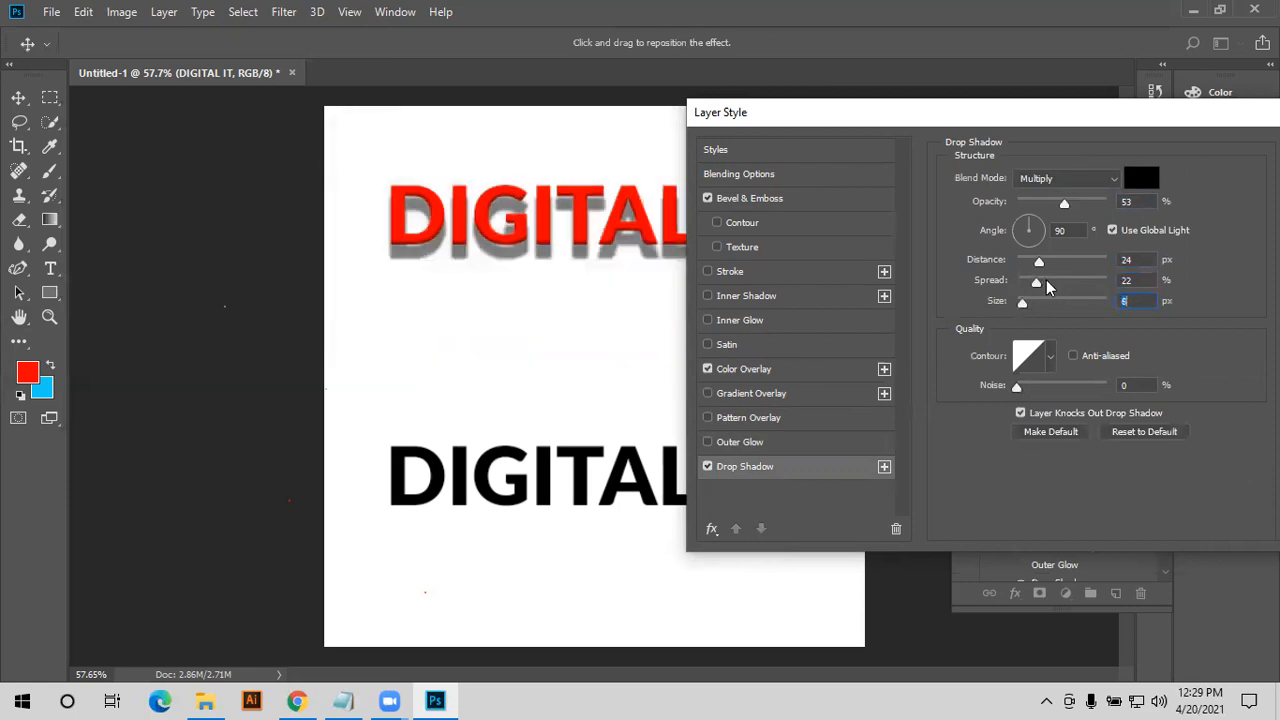
- Reduce the Drop Shadow to 38% opacity, 5 px distance and 15% spread, and apply the layer style
left_click(1035, 284)
left_click_drag(1031, 283, 1024, 266)
left_click_drag(1050, 206, 1050, 203)
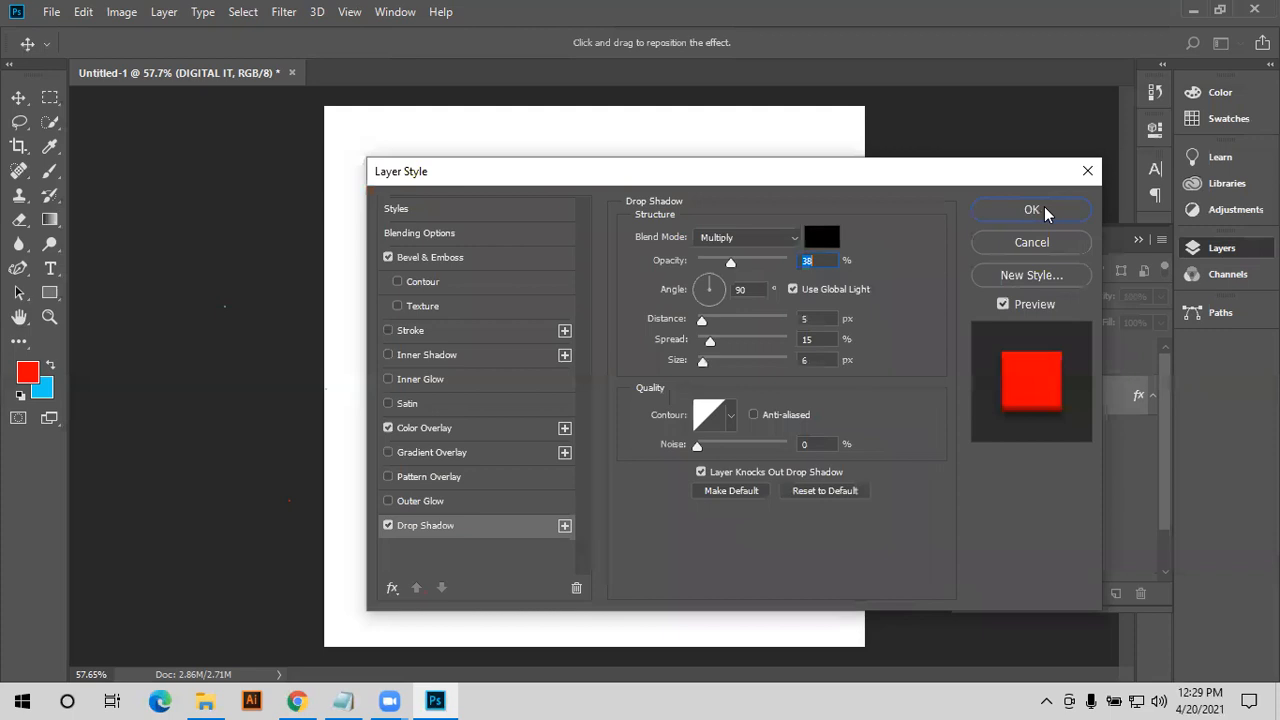
left_click(1046, 212)
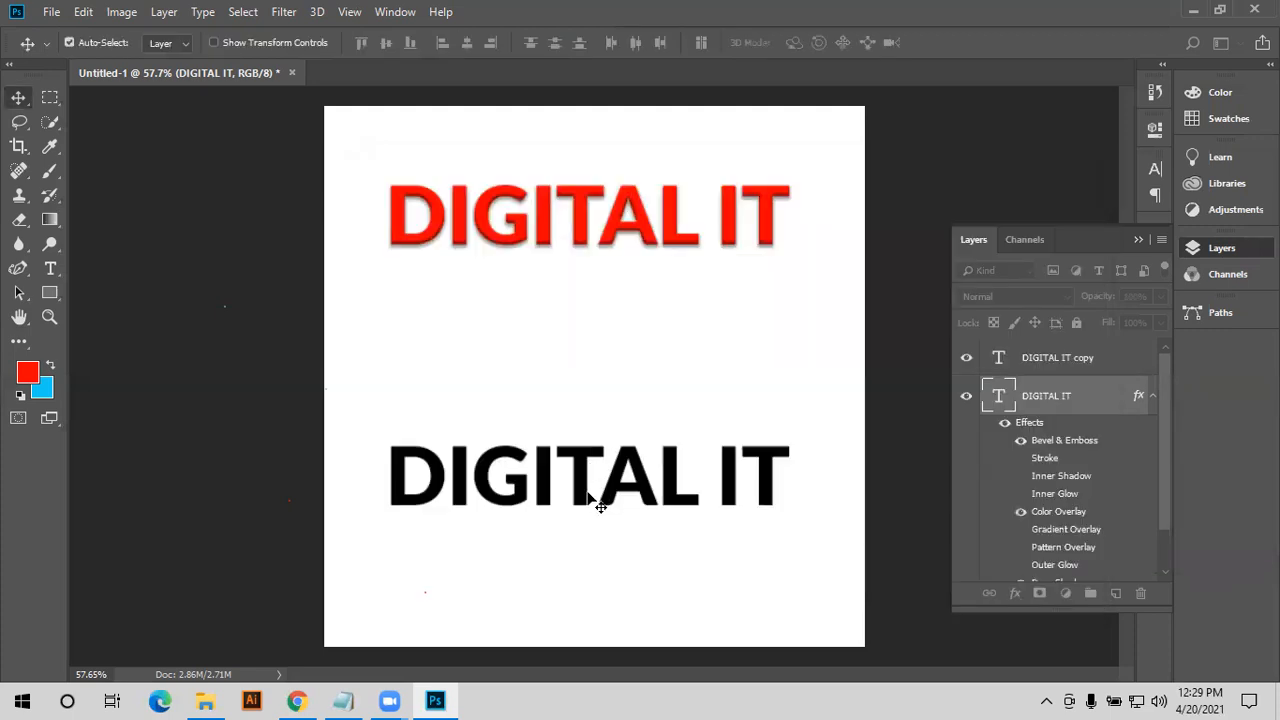
- Move the black DIGITAL IT copy up closer beneath the styled red text and compare the two close up
left_click_drag(583, 491, 580, 395)
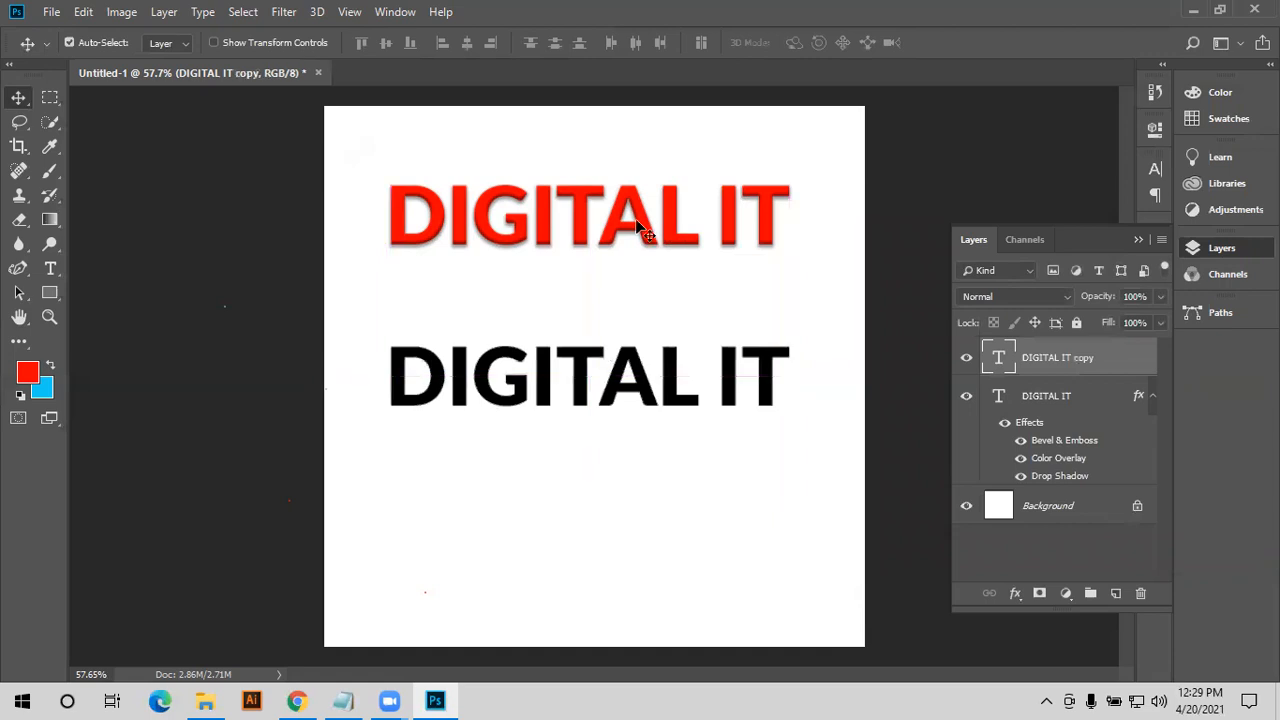
scroll(638, 227, "up", 3)
scroll(638, 227, "up", 2)
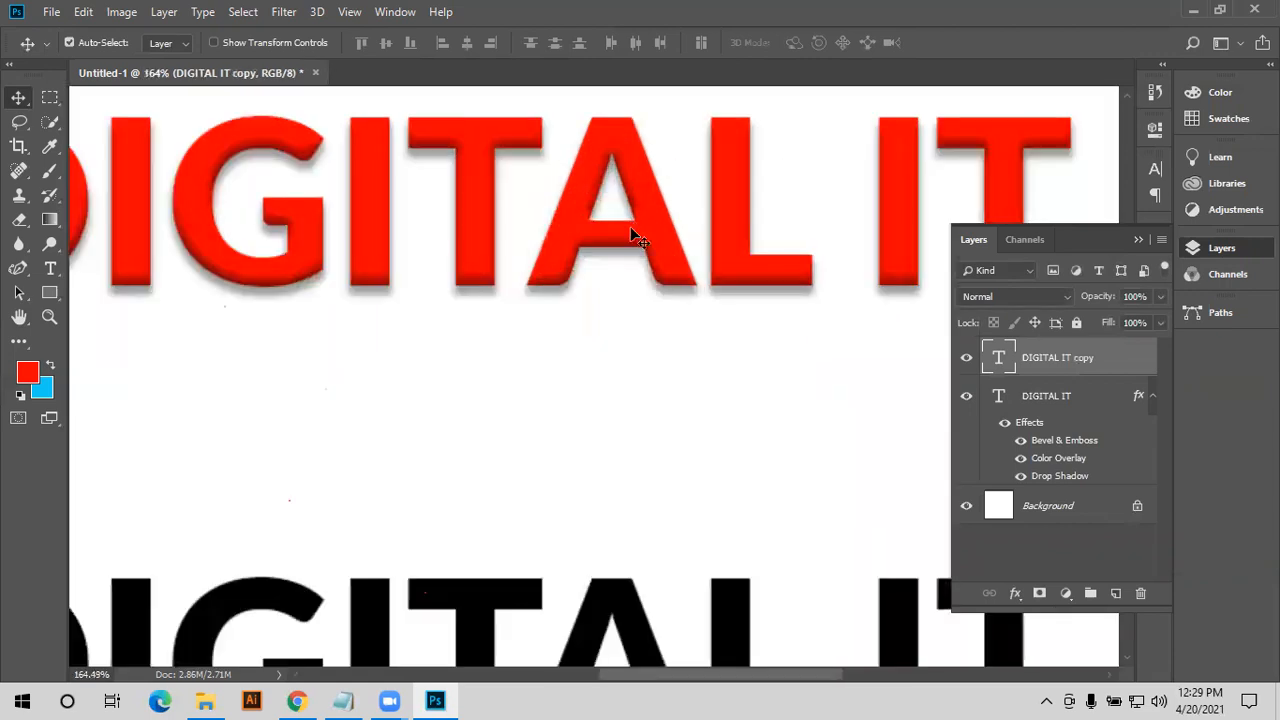
scroll(630, 228, "up", 1)
scroll(630, 228, "up", 1)
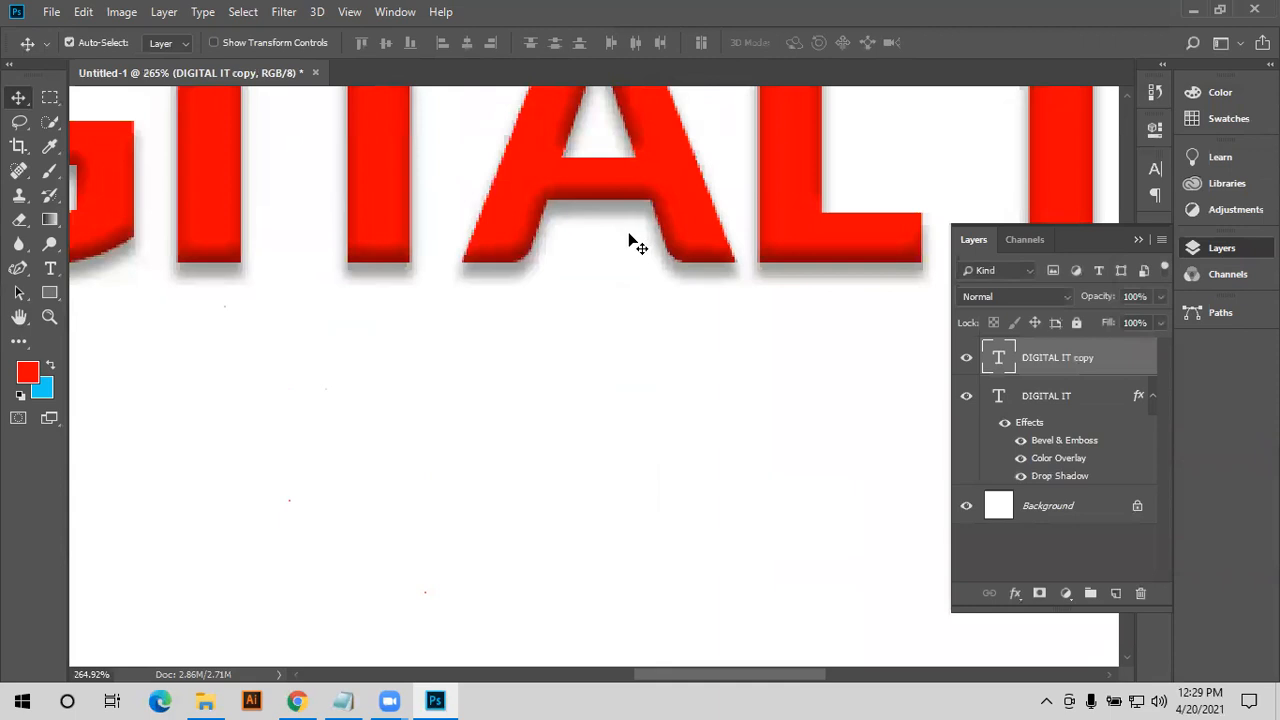
scroll(630, 260, "down", 3)
scroll(655, 425, "down", 2)
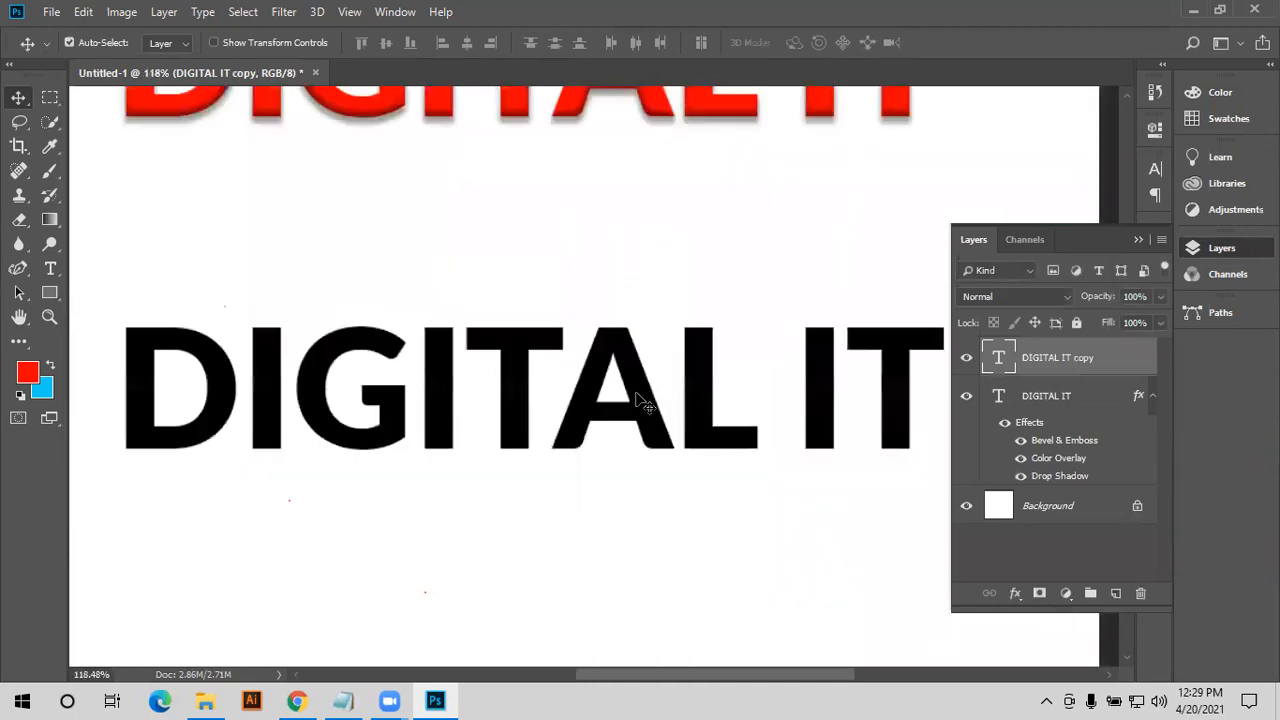
scroll(645, 405, "down", 1)
left_click_drag(648, 440, 628, 368)
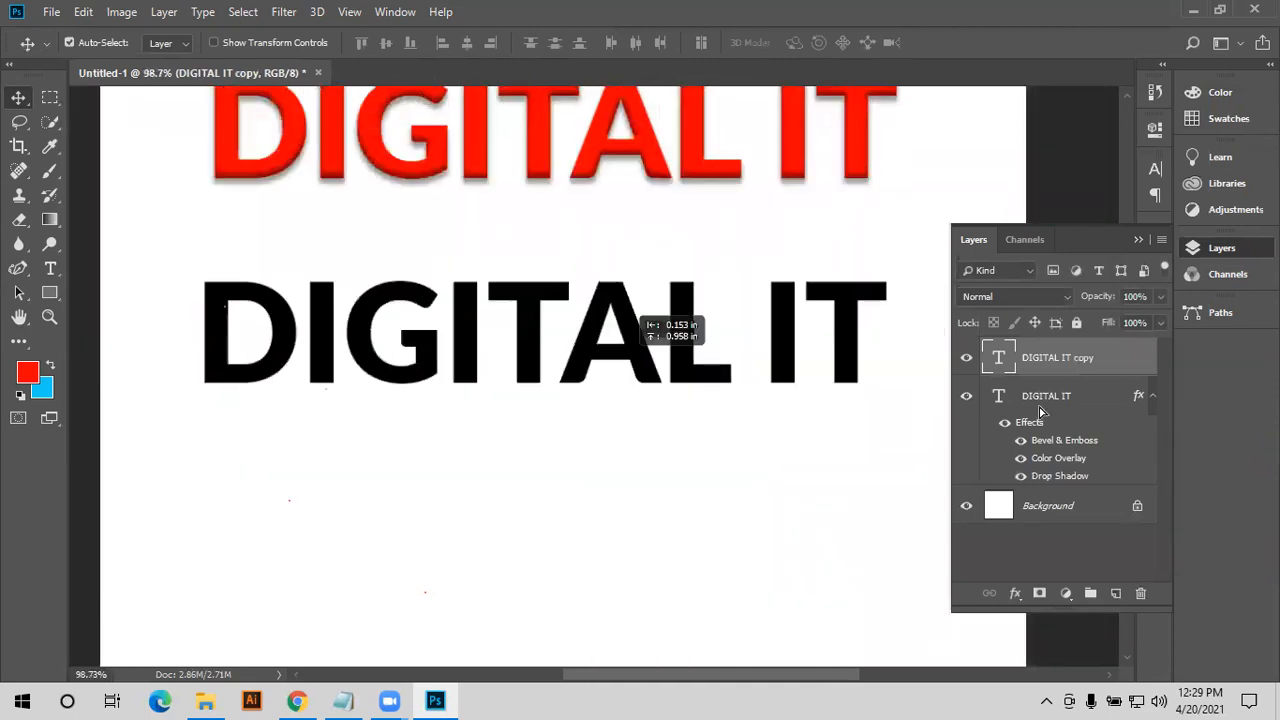
- Recolor the DIGITAL IT copy's text to red ff0000 and commit the text edit
double_click(1002, 358)
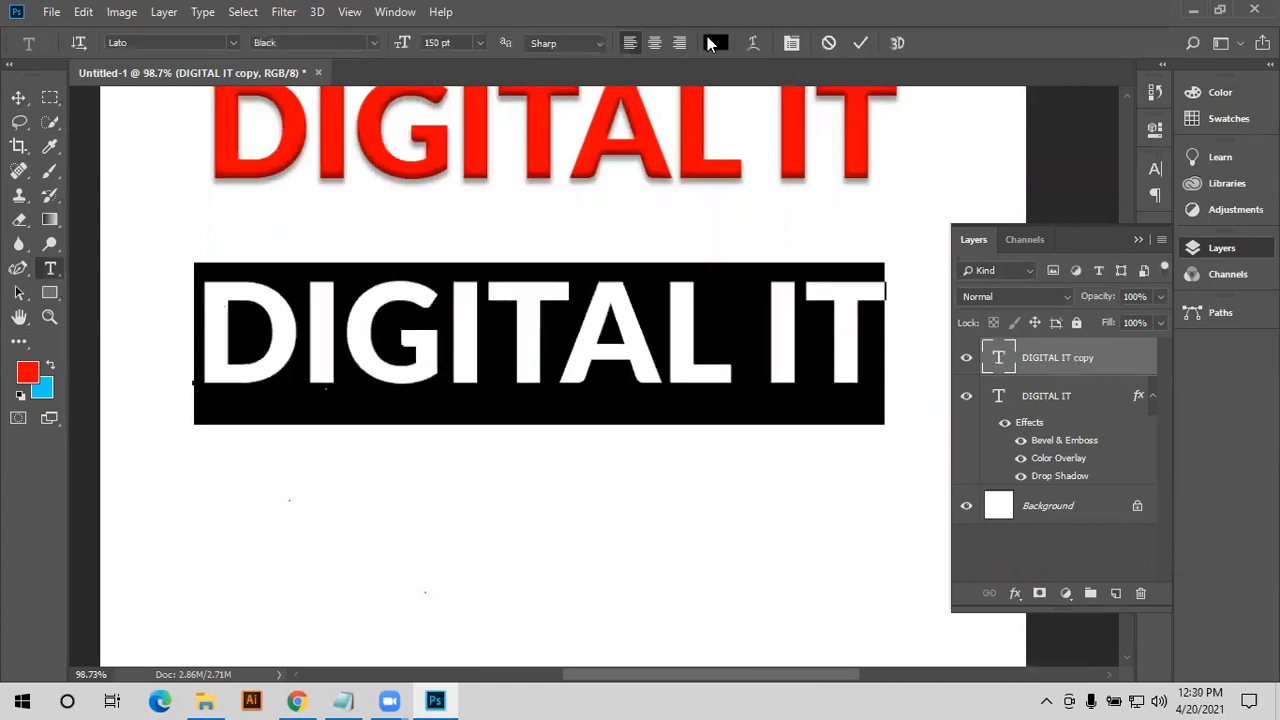
left_click(714, 44)
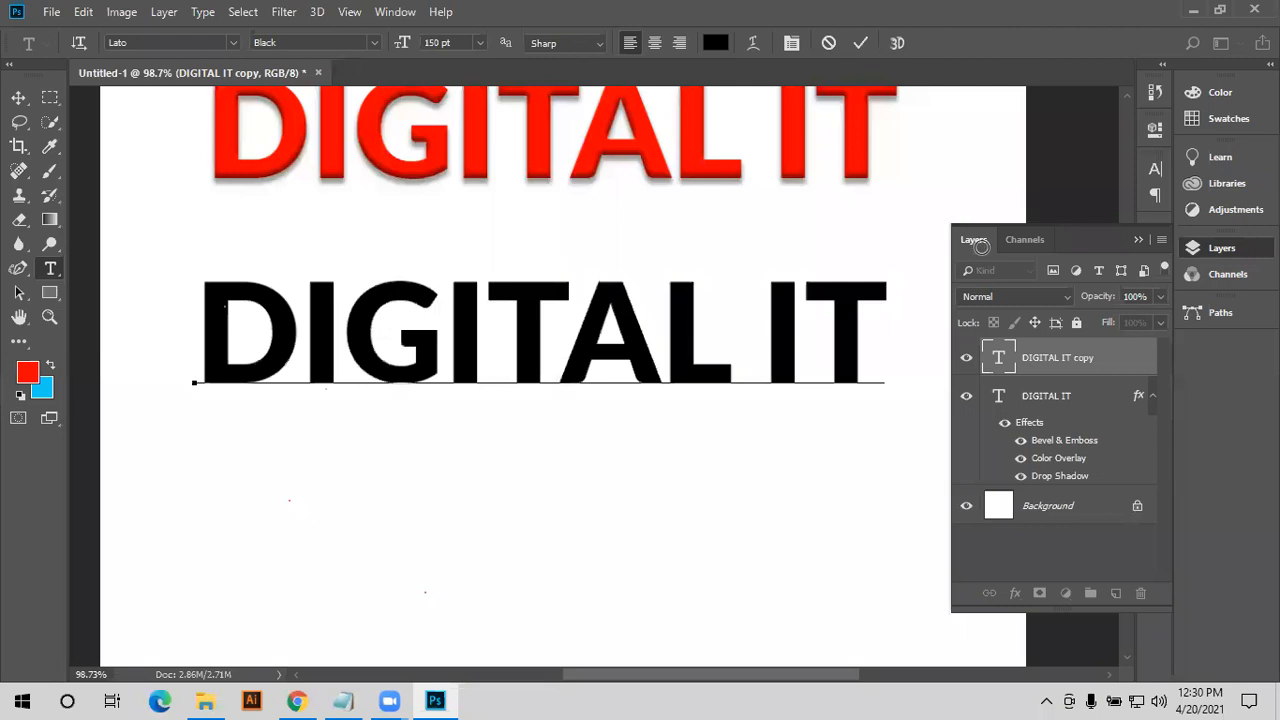
type("ff0000")
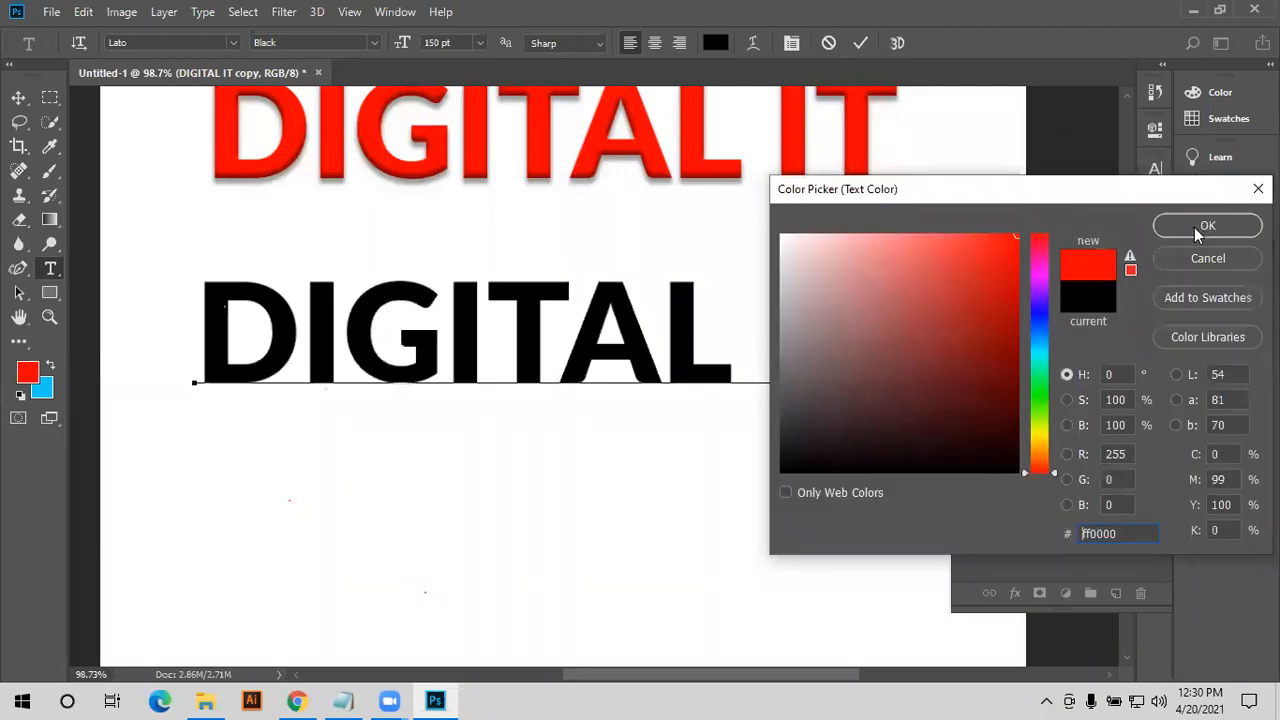
left_click(1196, 227)
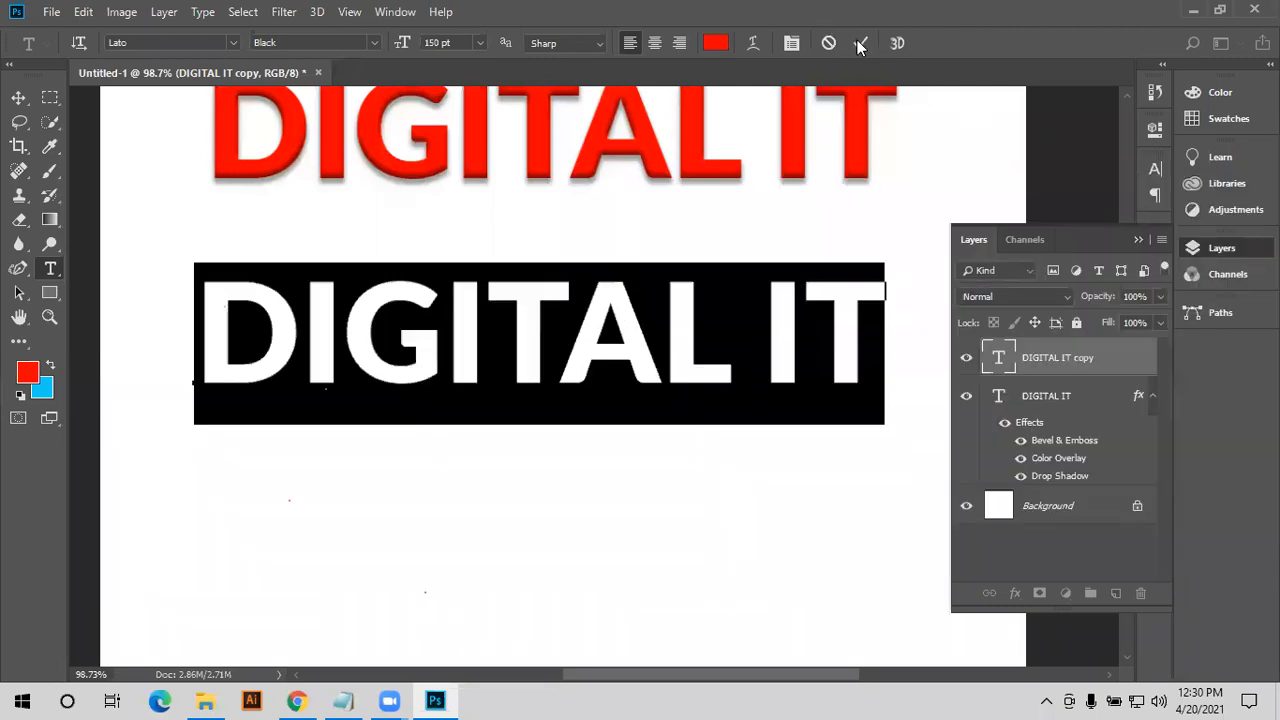
left_click(857, 40)
key("v")
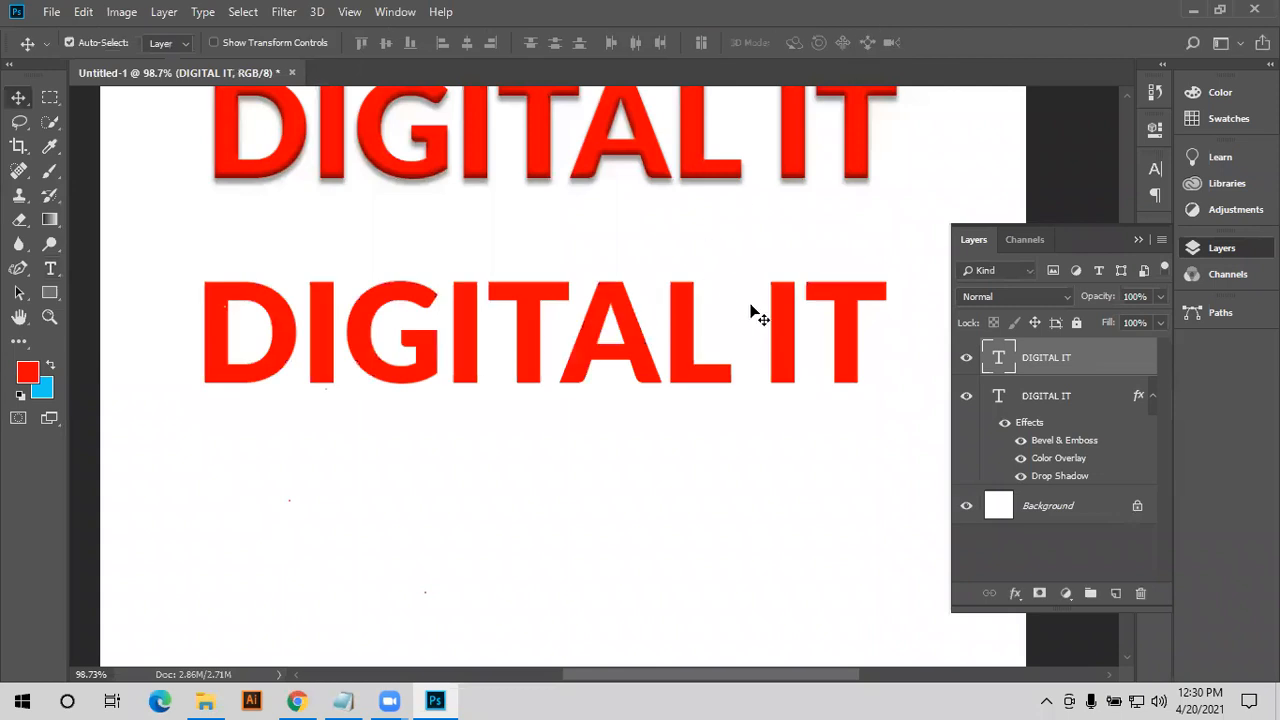
- Move the plain red text lower on the canvas and align the styled text directly above it
scroll(594, 234, "up", 1)
scroll(450, 390, "up", 1)
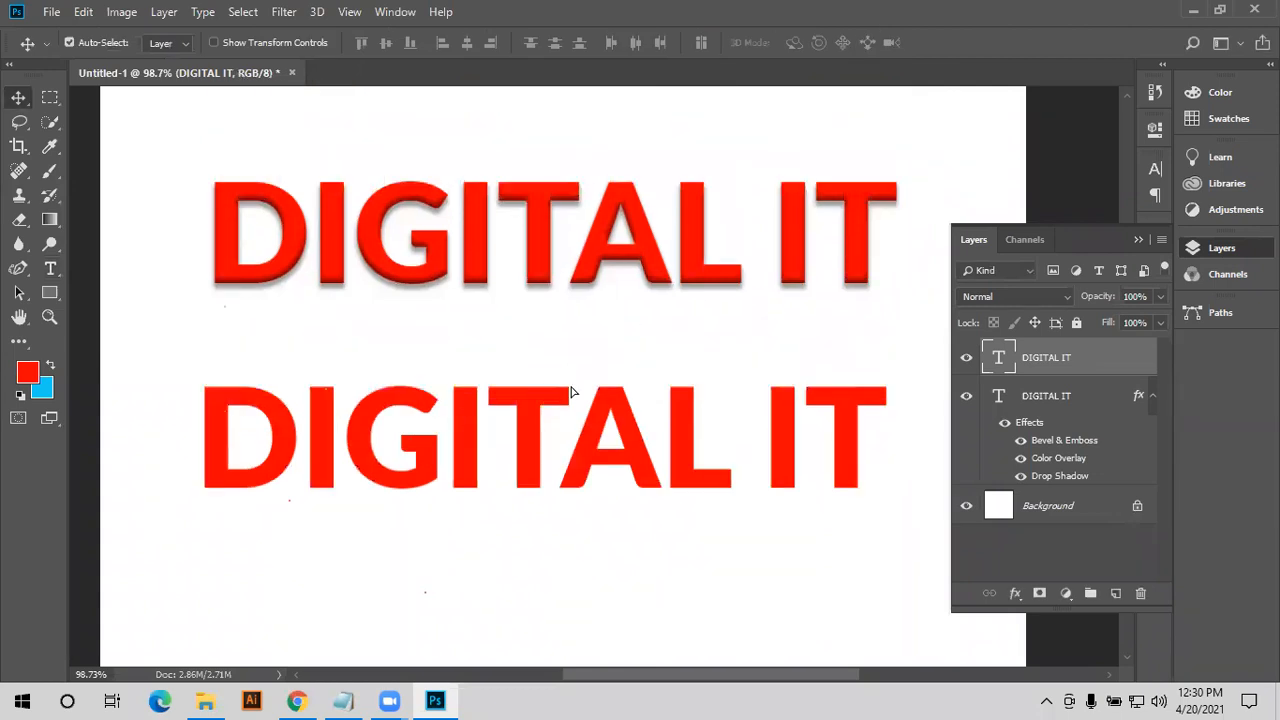
left_click_drag(497, 471, 499, 459)
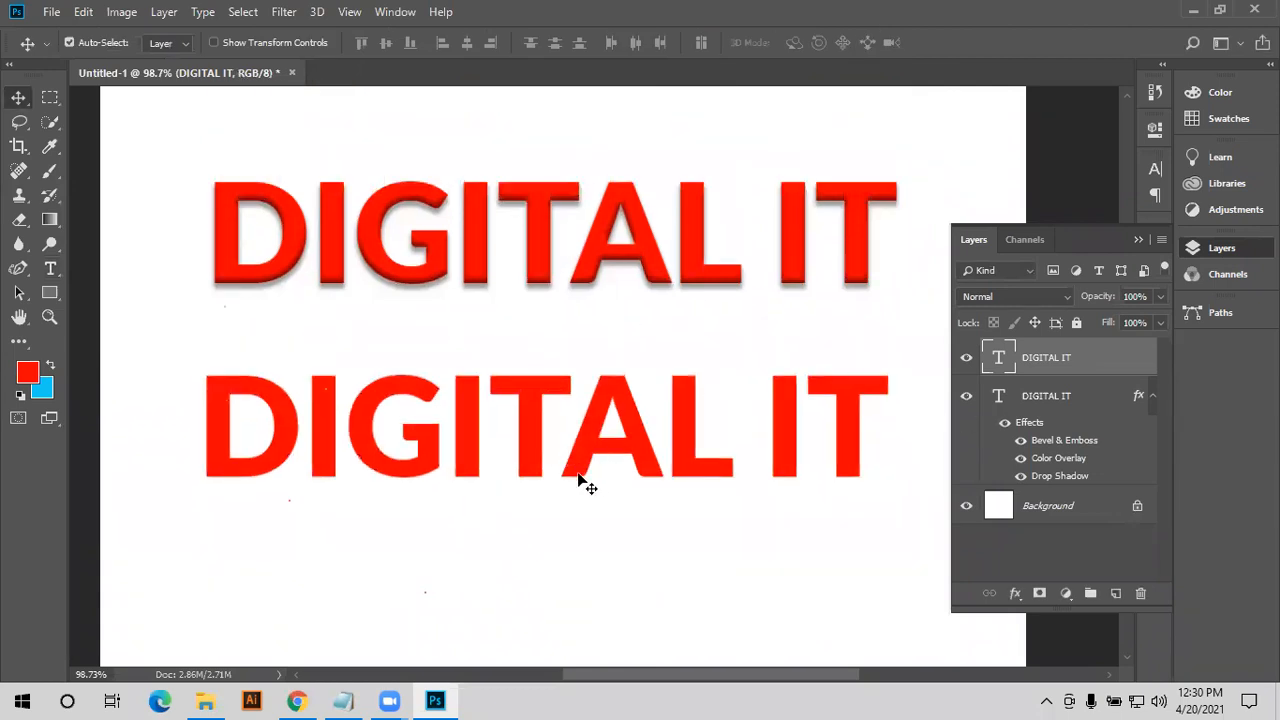
left_click_drag(586, 486, 576, 557)
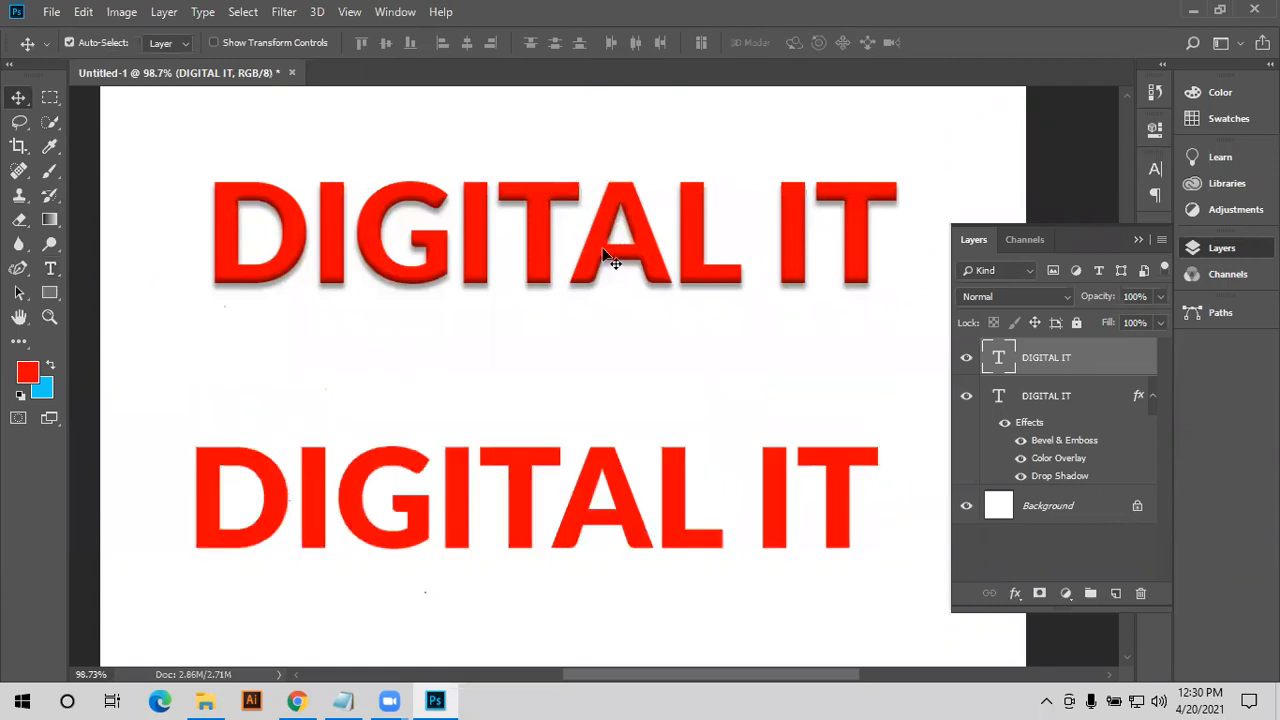
left_click(600, 253)
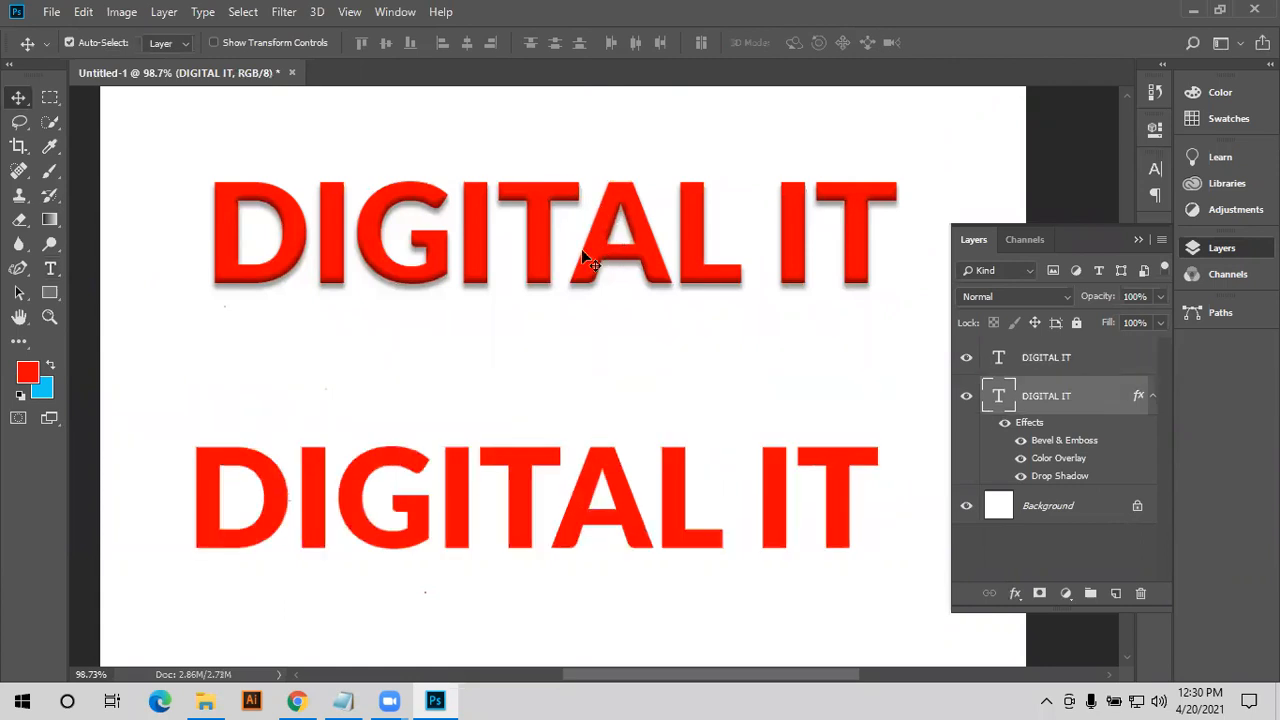
left_click_drag(599, 249, 576, 364)
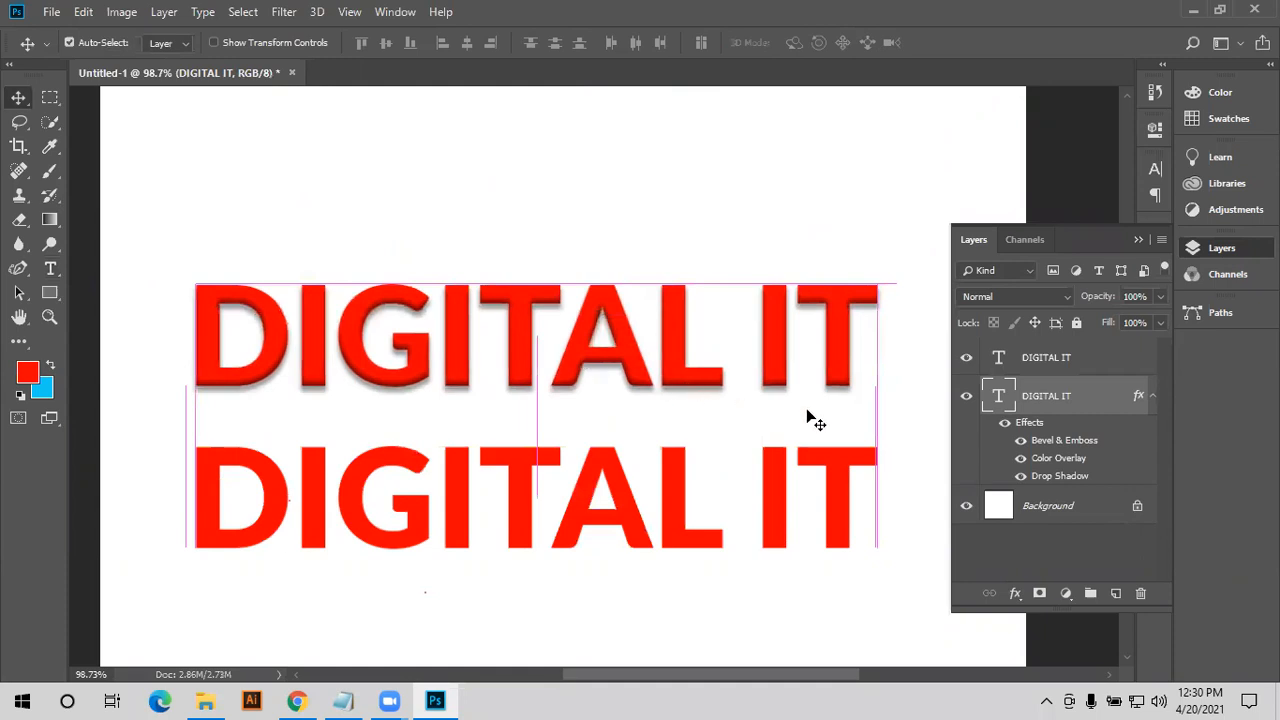
- Hide the styled text's Bevel & Emboss, Color Overlay and Drop Shadow individually, and toggle all its effects on and off together
left_click(1021, 459)
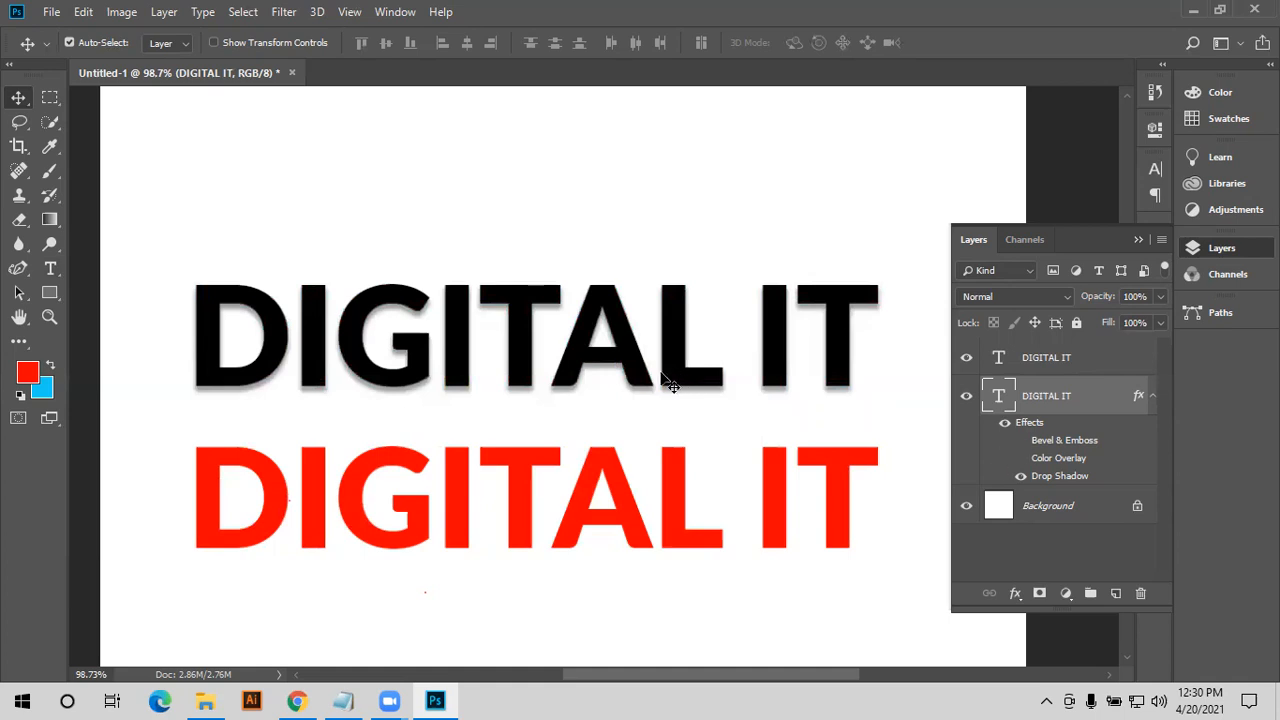
left_click(1021, 476)
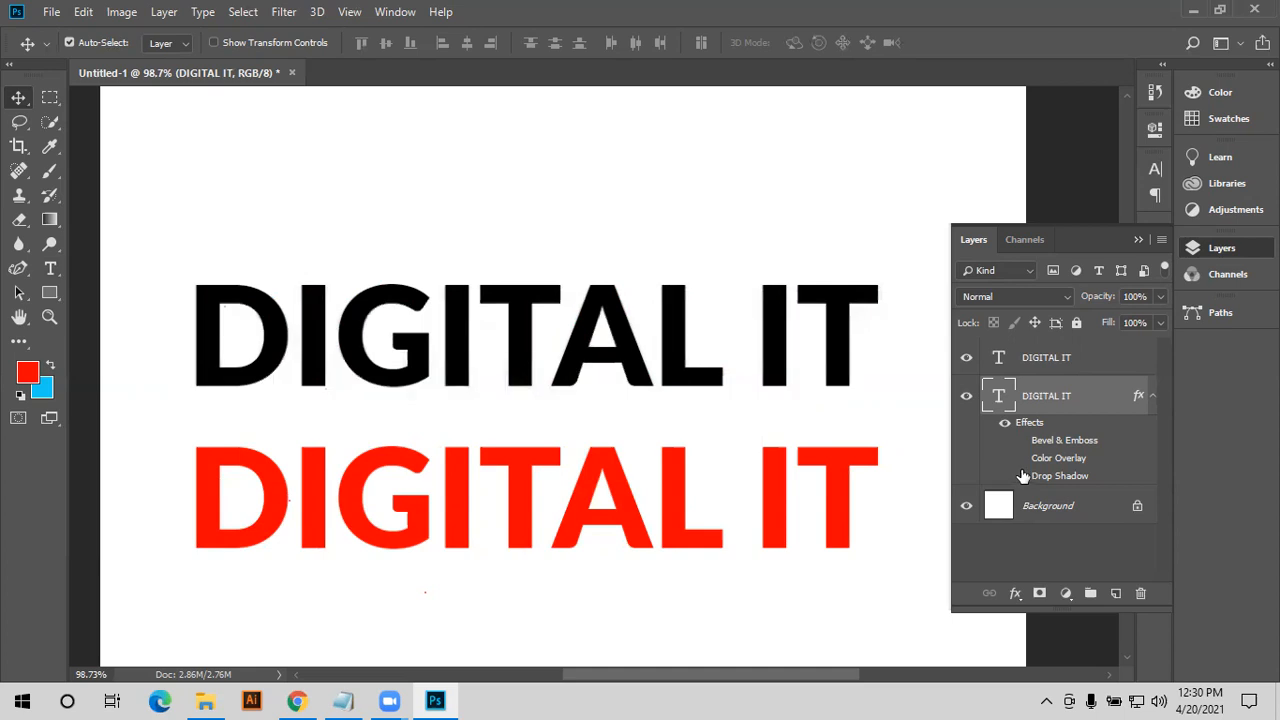
left_click(1004, 423)
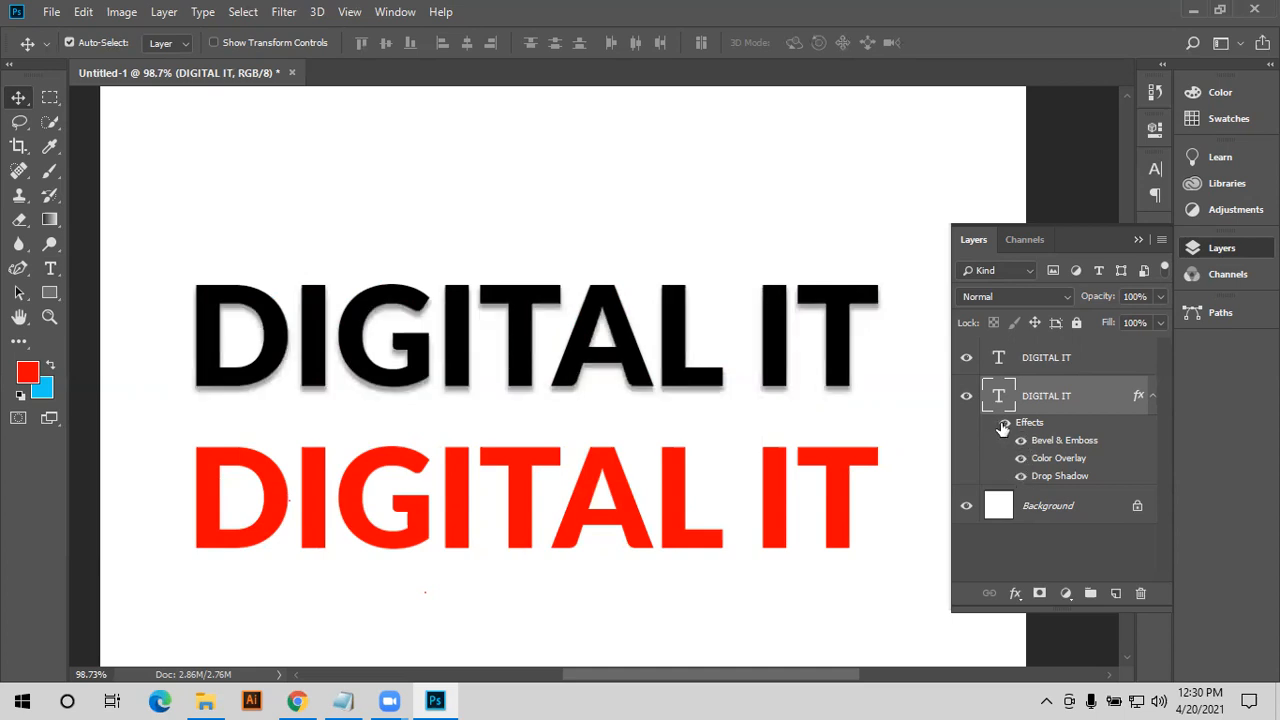
left_click(1004, 424)
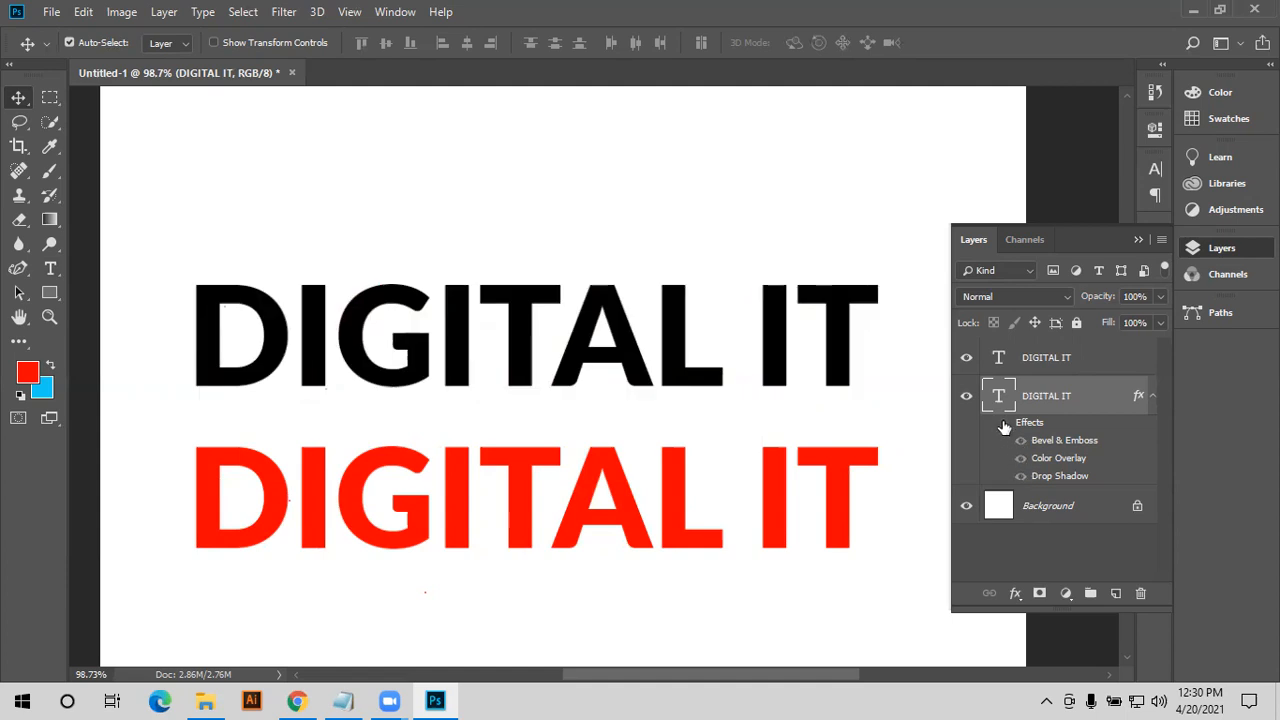
- Turn the styled text's effects back on and review its Drop Shadow and Blending Options settings
left_click(1004, 424)
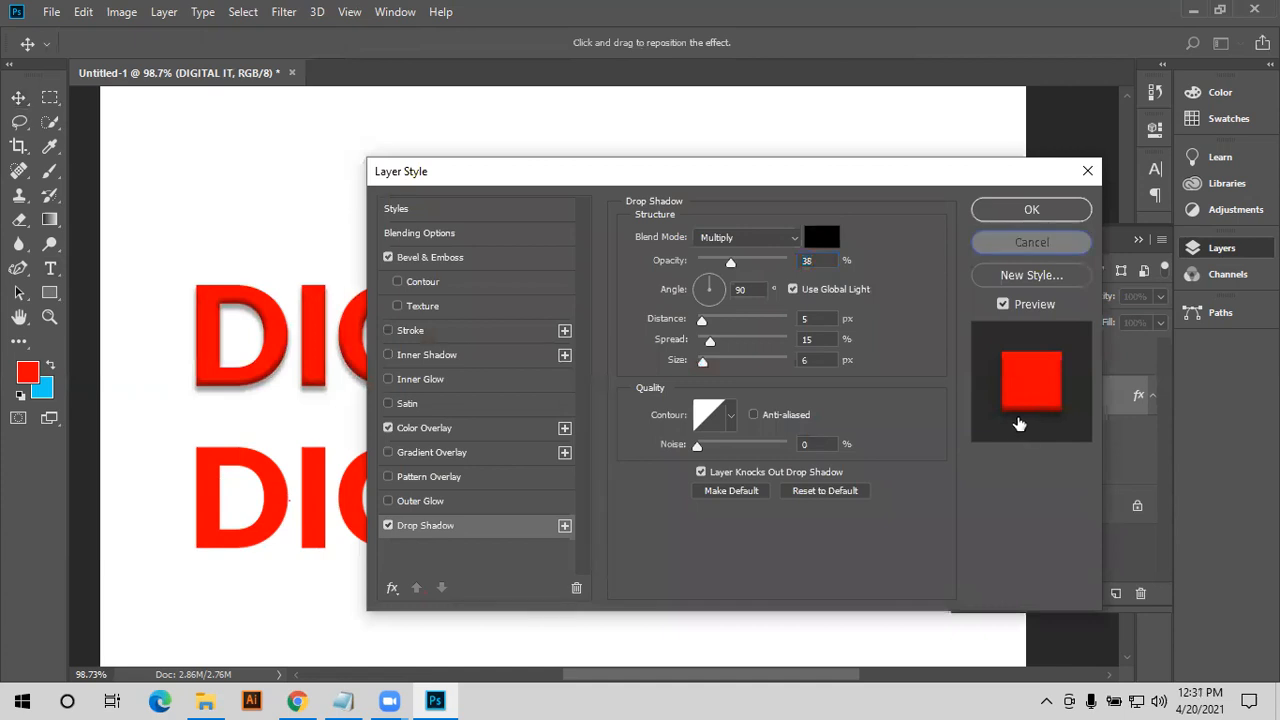
key("Return")
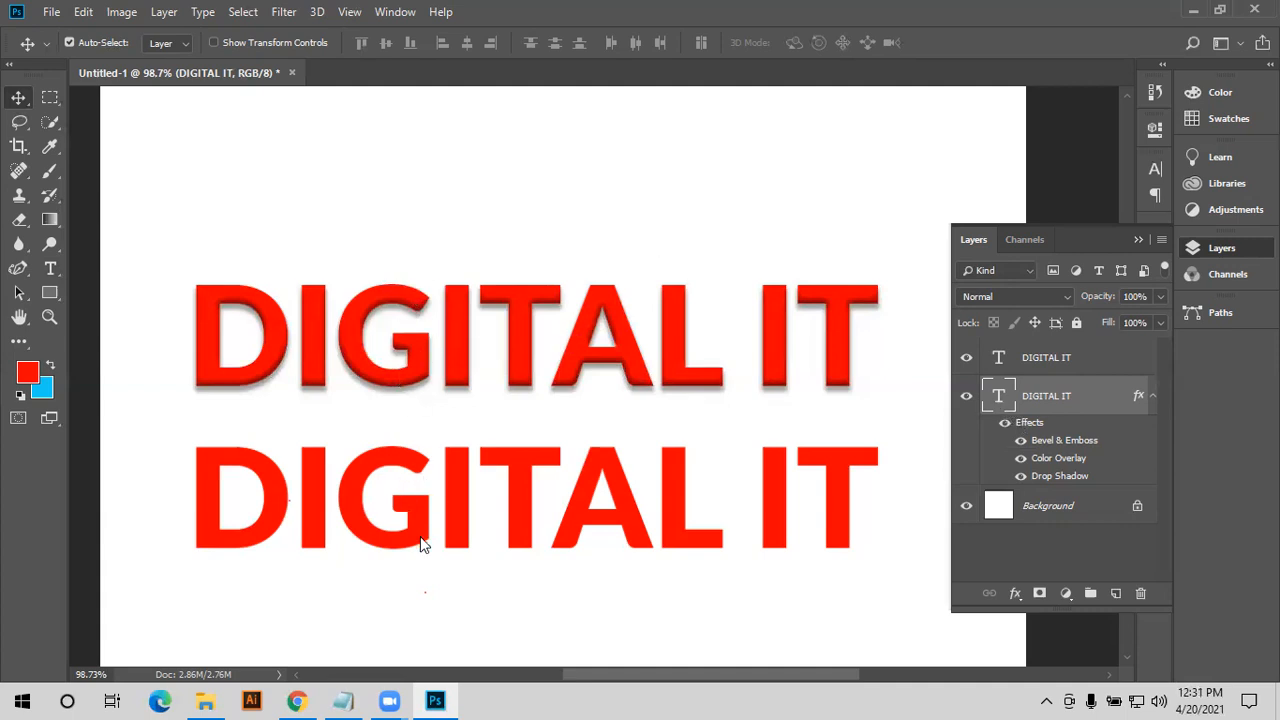
key("space")
double_click(1093, 396)
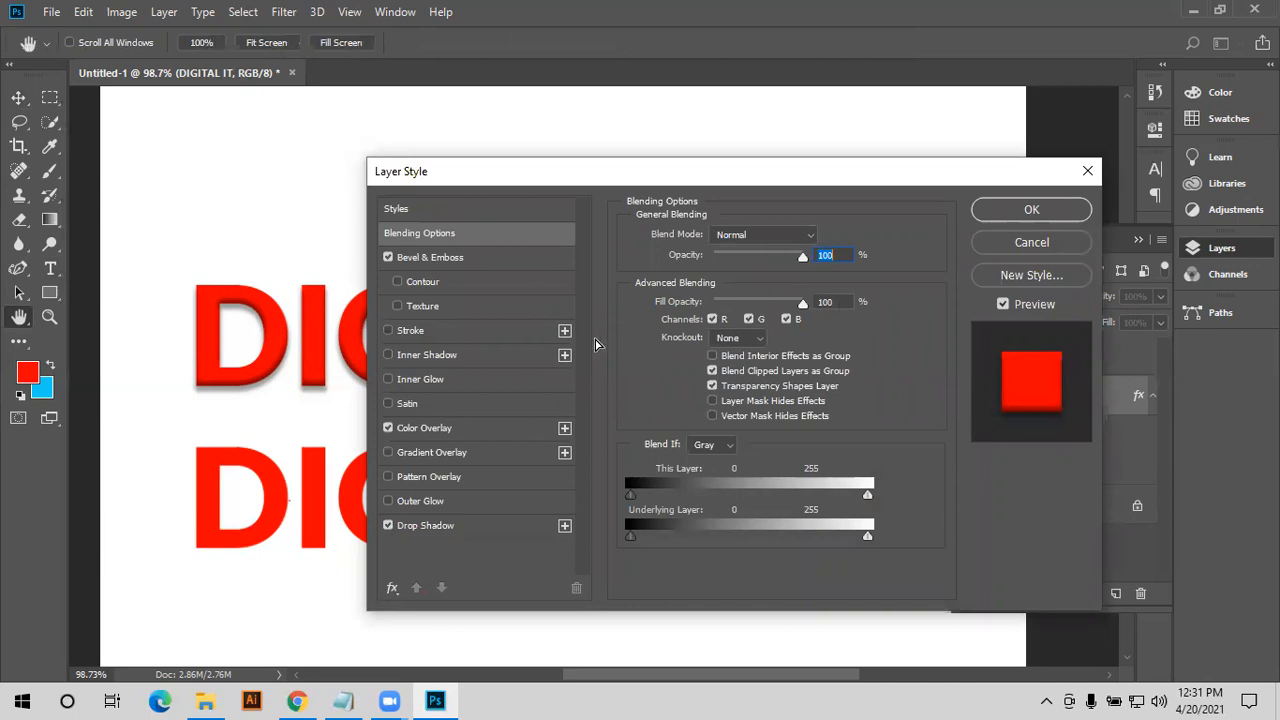
key("Return")
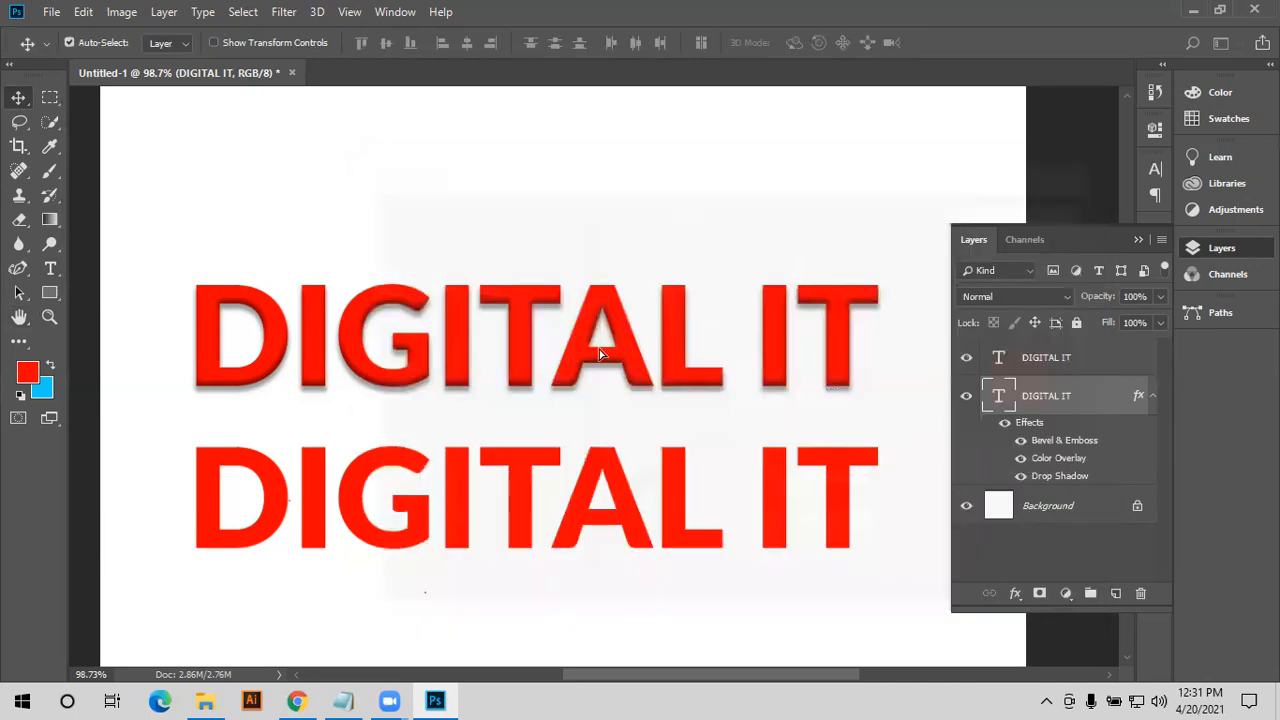
- Shift the styled DIGITAL IT text slightly around above the plain red copy
mouse_move(591, 349)
left_mouse_down()
mouse_move(601, 247)
mouse_move(581, 229)
mouse_move(588, 350)
mouse_move(586, 337)
mouse_move(576, 352)
left_mouse_up()
left_click_drag(520, 382, 521, 380)
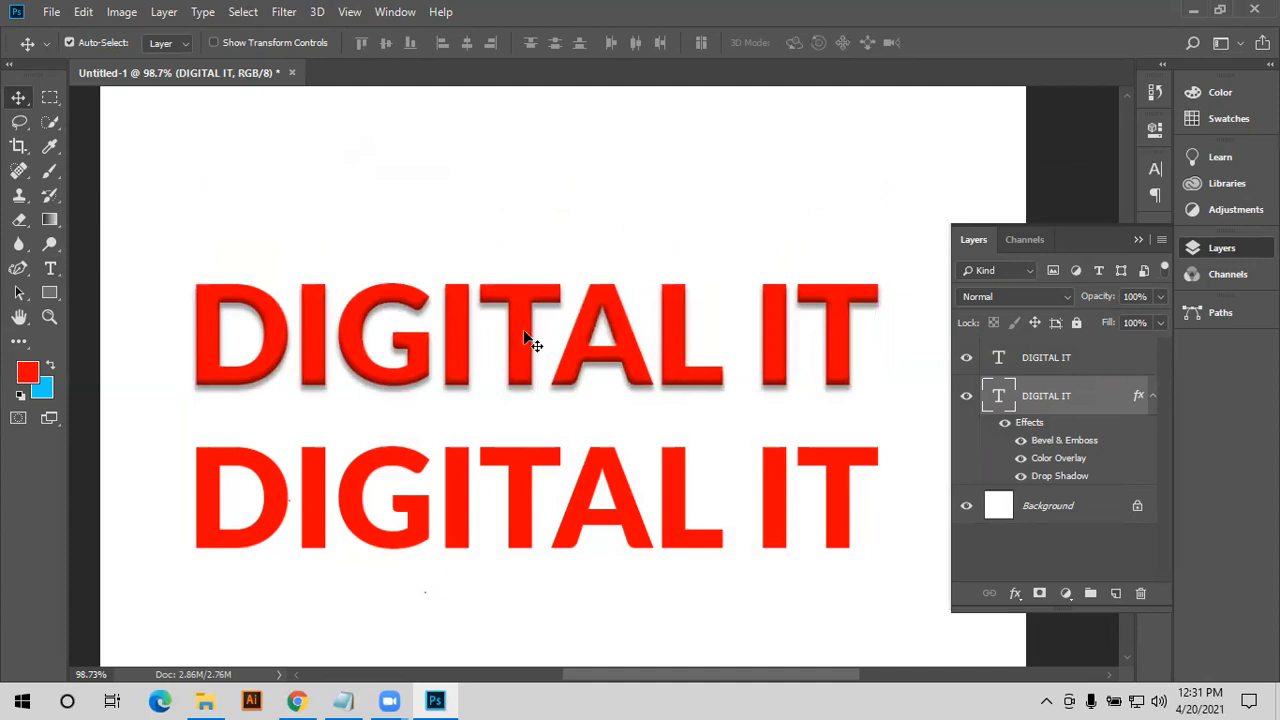
left_click_drag(534, 386, 505, 380)
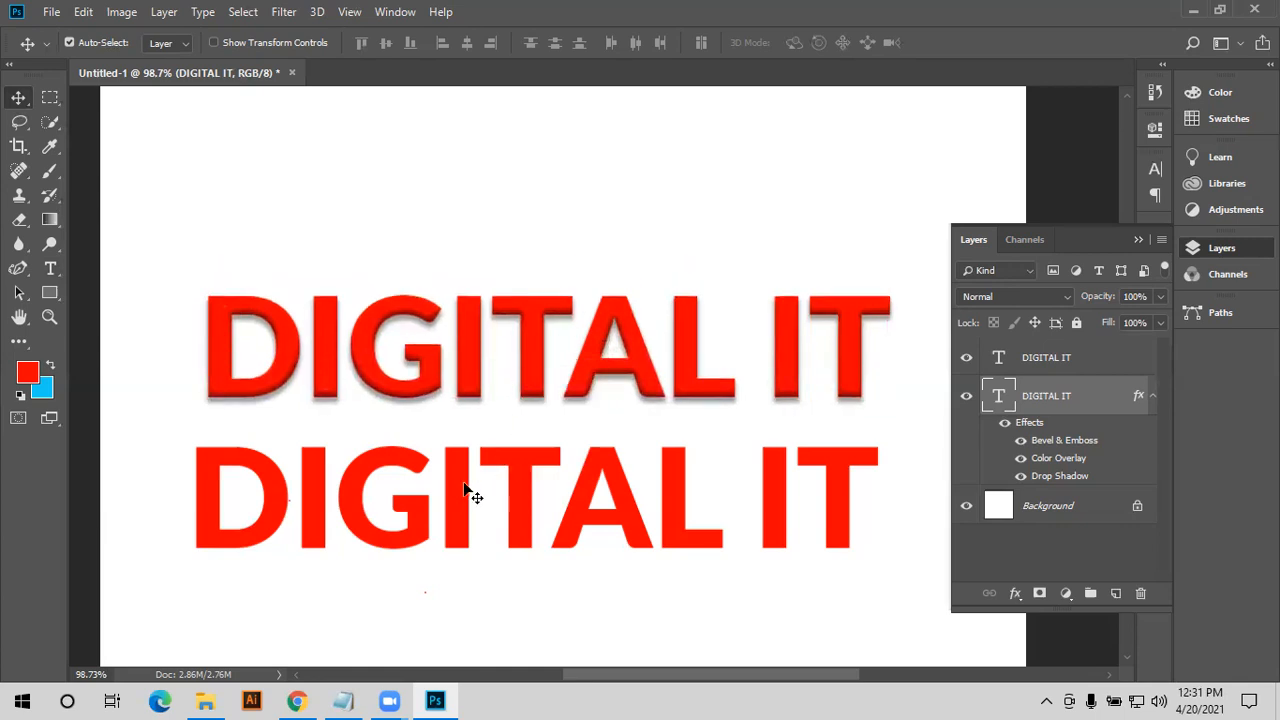
key("ctrl+alt+z")
key("ctrl+alt+z")
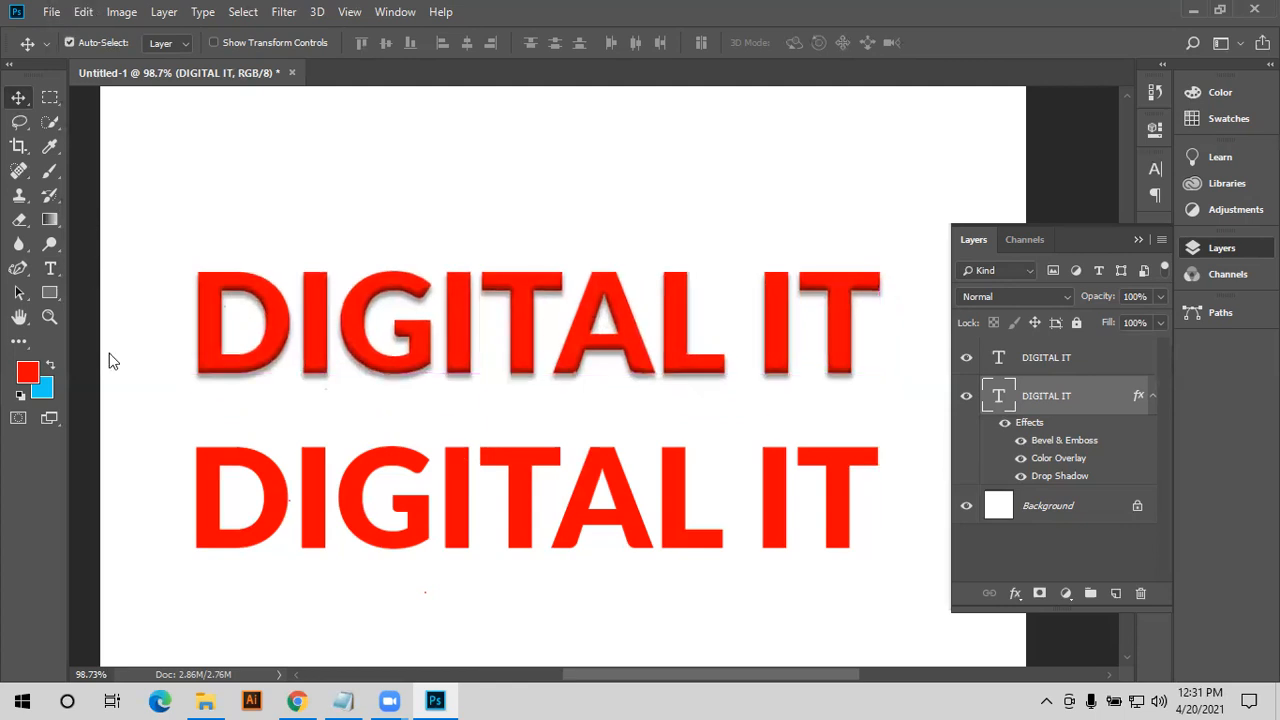
- Delete both DIGITAL IT text layers so only the Background layer remains
key("ctrl+alt+z")
key("ctrl+alt+z")
key("ctrl+alt+z")
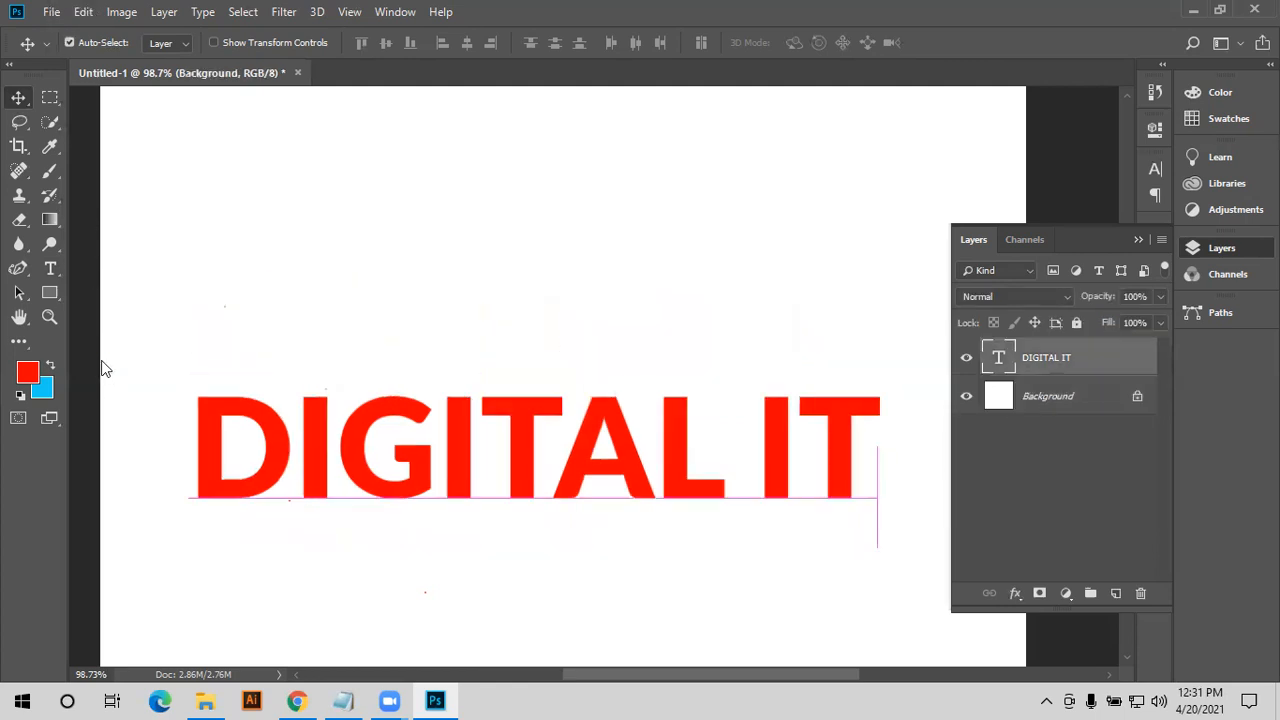
key("ctrl+alt+z")
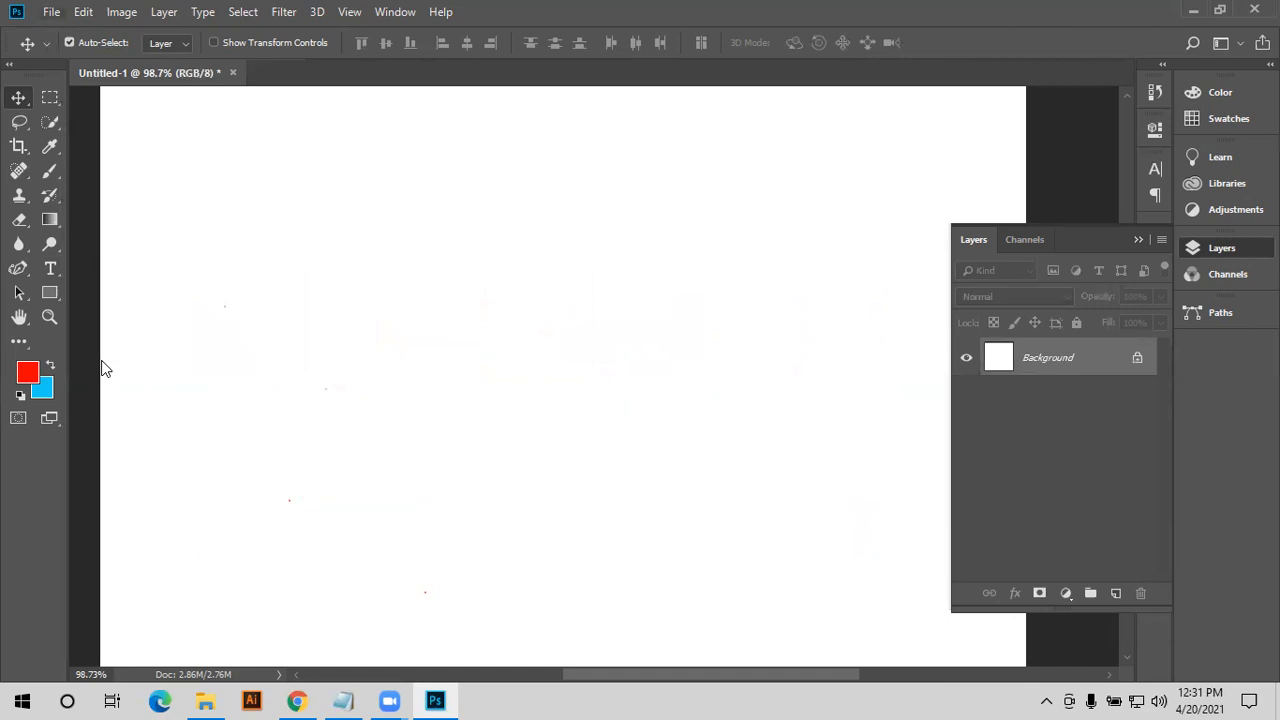
- Place the image blog2020-samiyusuf-2 from the Class 05 folder as an embedded layer and commit it
key("alt+f")
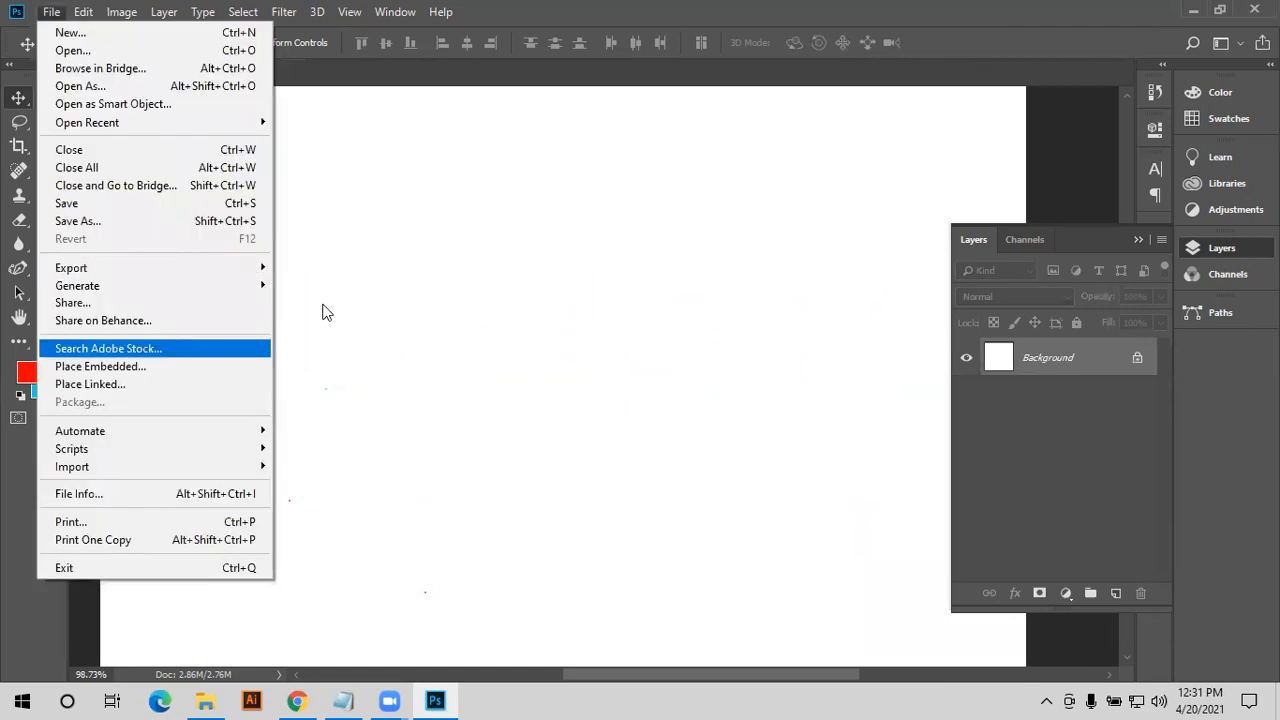
key("Escape")
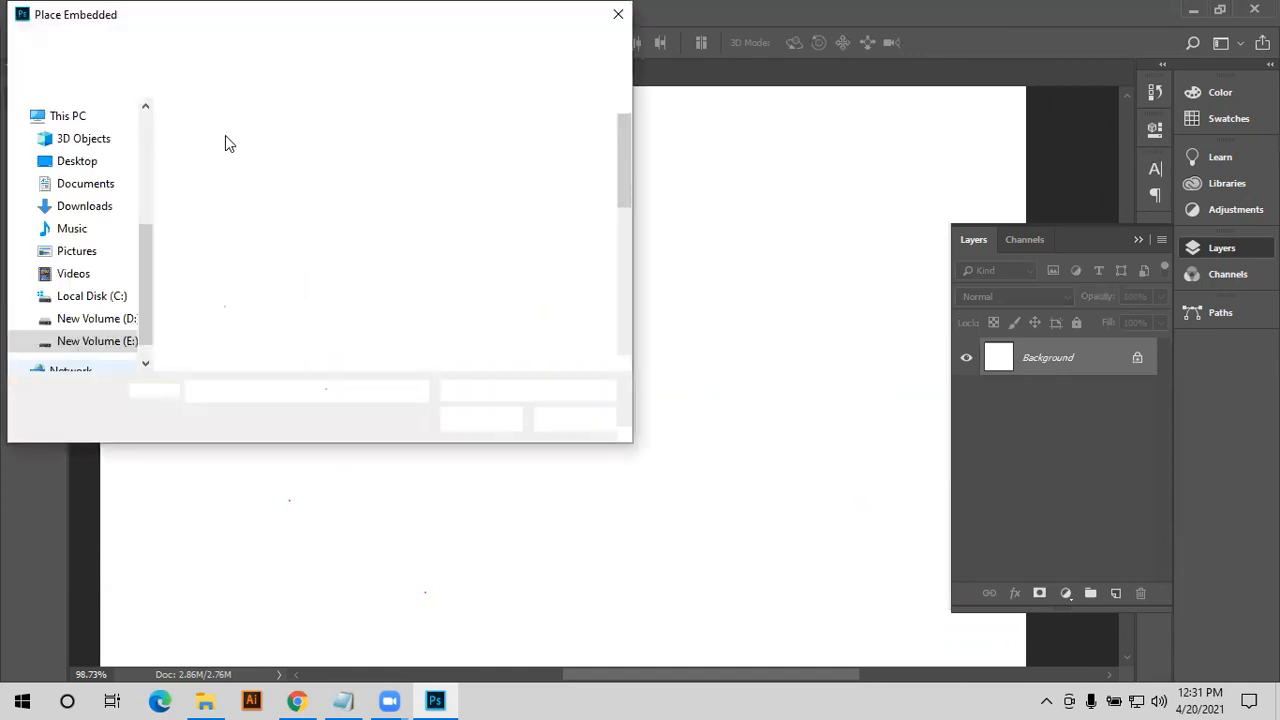
scroll(263, 106, "down", 5)
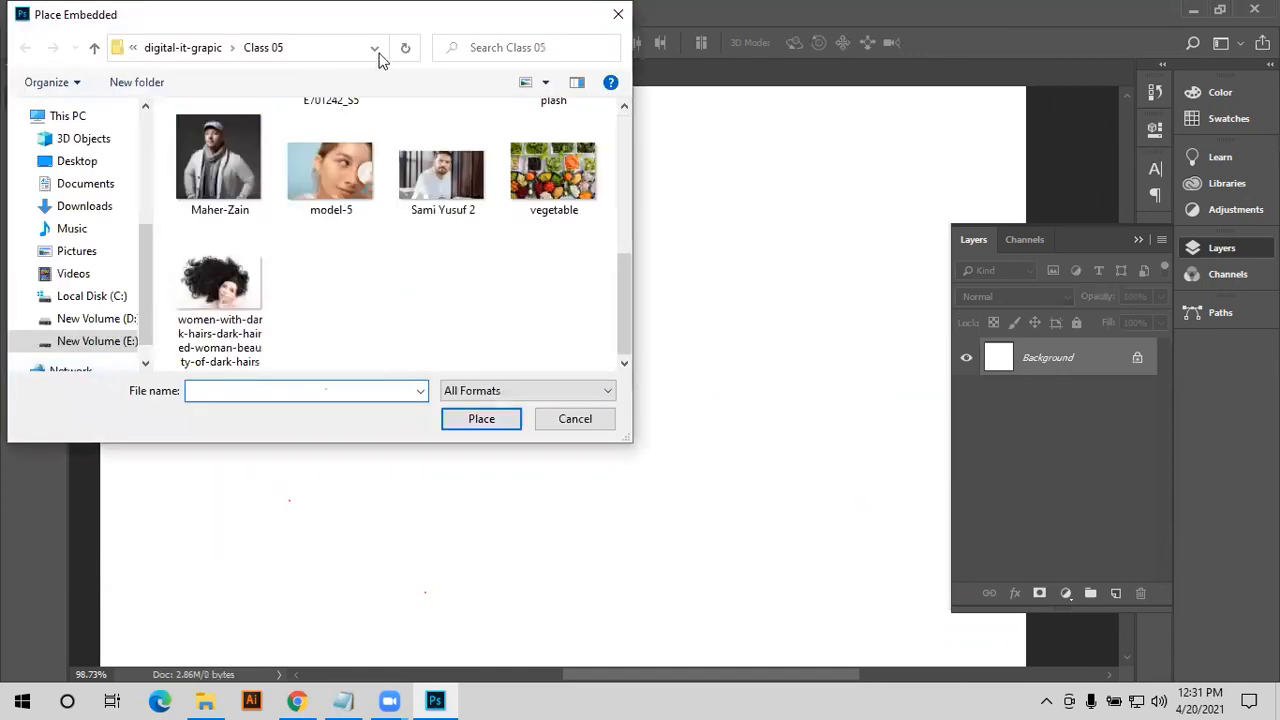
scroll(377, 57, "up", 5)
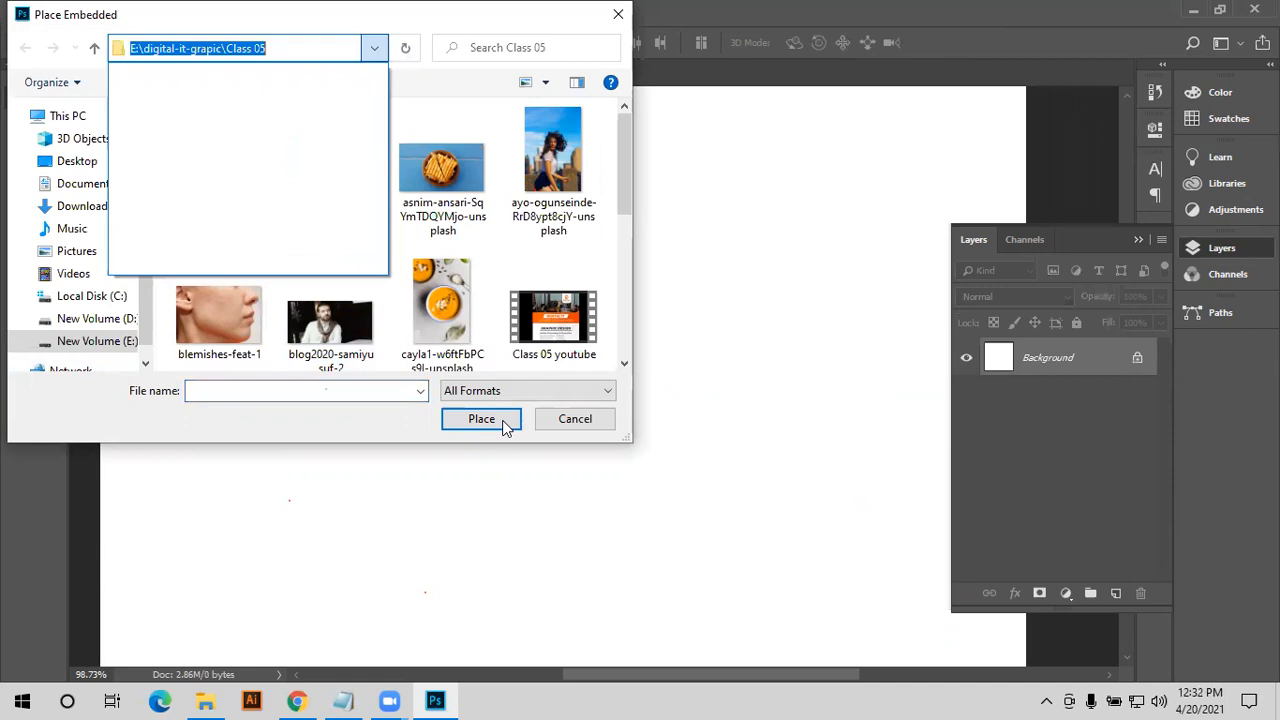
left_click(335, 283)
left_click(330, 305)
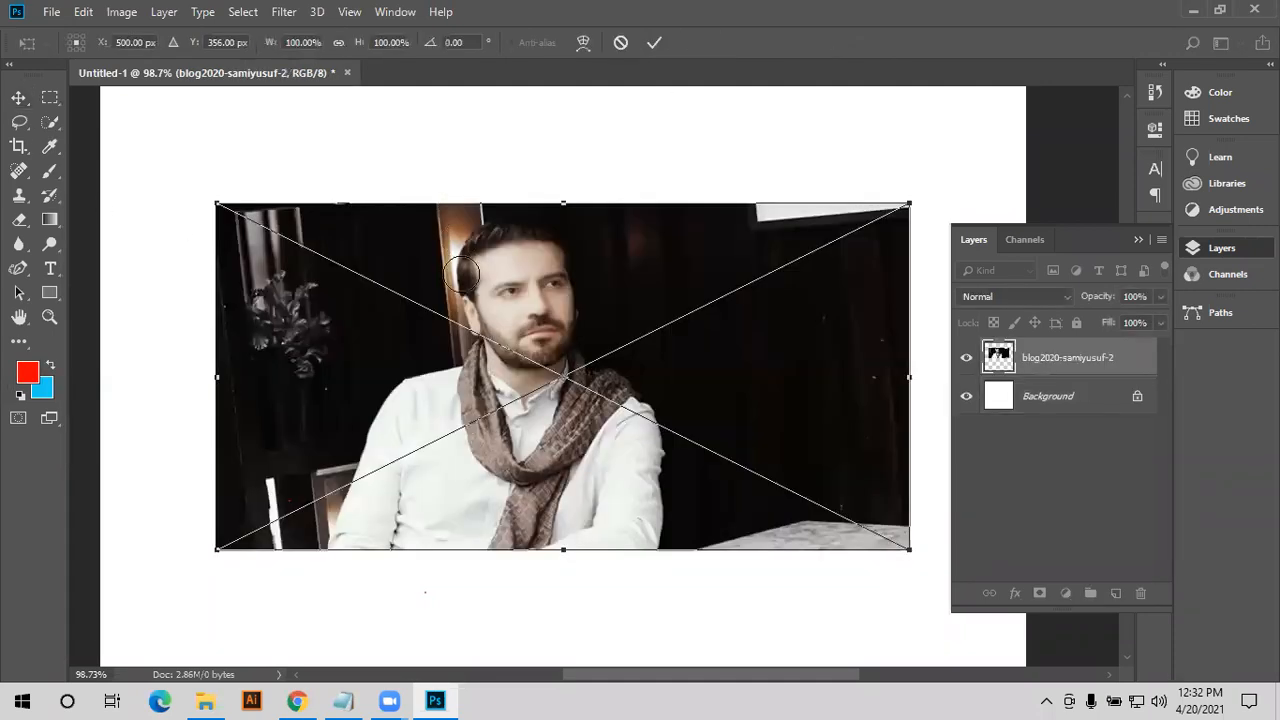
key("Return")
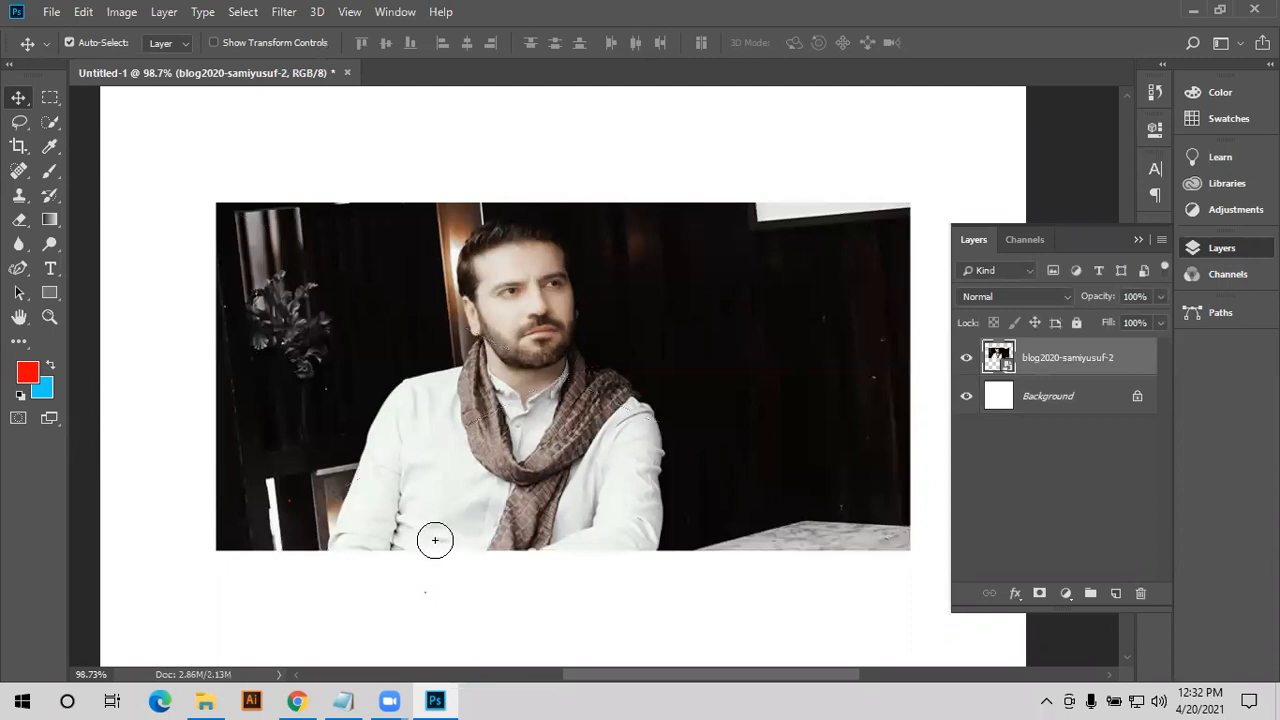
- Select the man's shirt, scarf, face and hair in the placed photo with the Quick Selection tool
key("ctrl+equal")
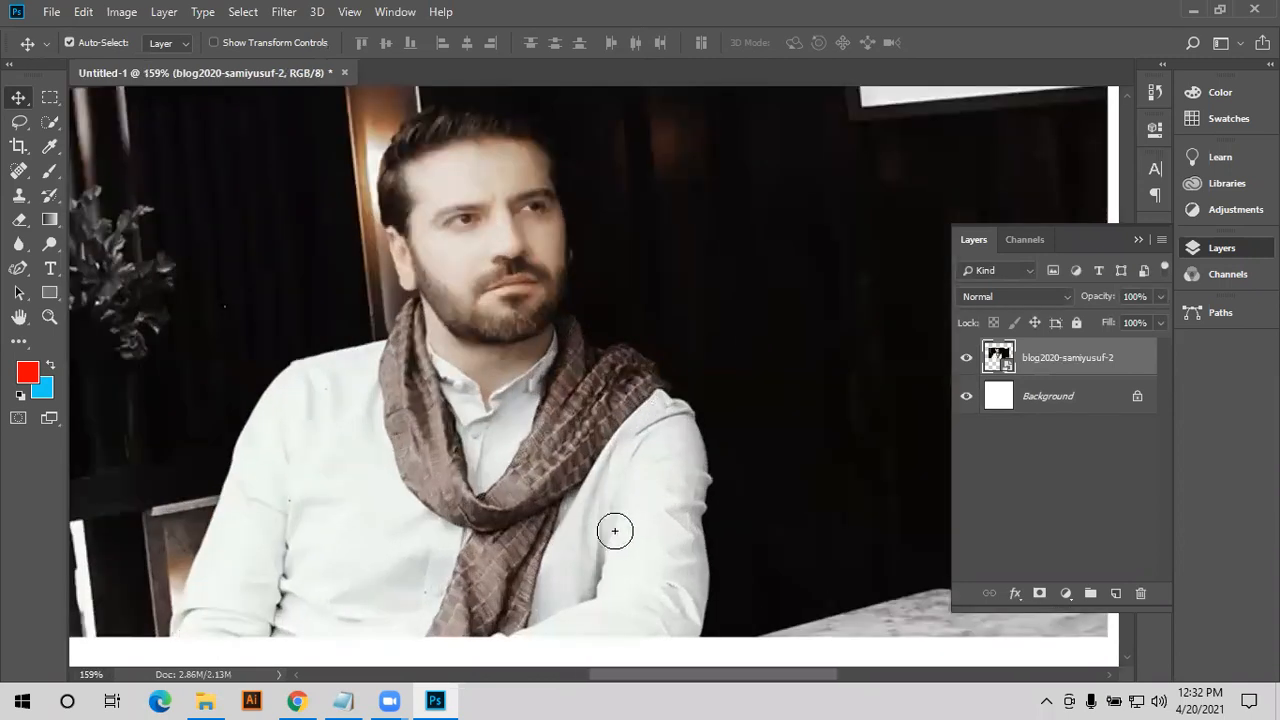
key("w")
scroll(540, 450, "down", 1)
mouse_move(487, 375)
left_mouse_down()
mouse_move(510, 215)
mouse_move(557, 288)
mouse_move(538, 270)
mouse_move(530, 289)
mouse_move(564, 398)
mouse_move(581, 381)
mouse_move(581, 336)
left_mouse_up()
left_click(563, 398)
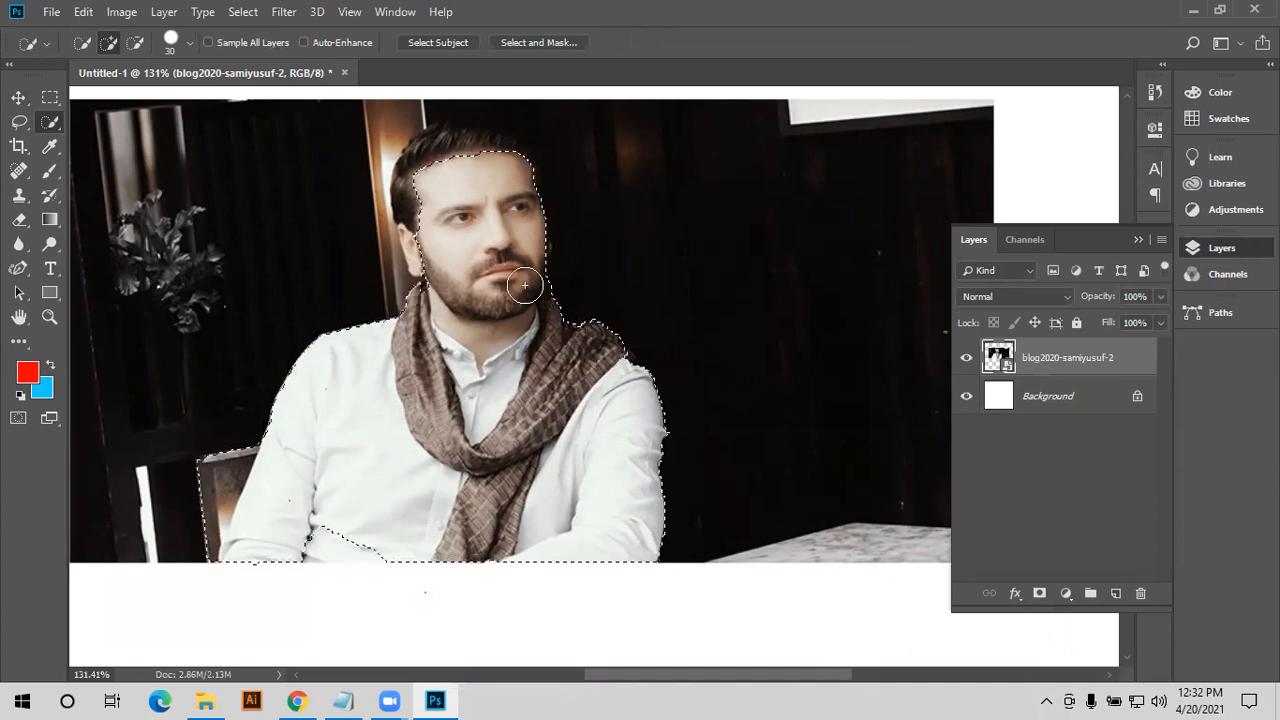
left_click(466, 183)
scroll(478, 180, "up", 1)
left_click_drag(498, 190, 523, 149)
- Subtract the background around the man's head and the chair beside his arm from the selection
left_click(504, 135, "alt")
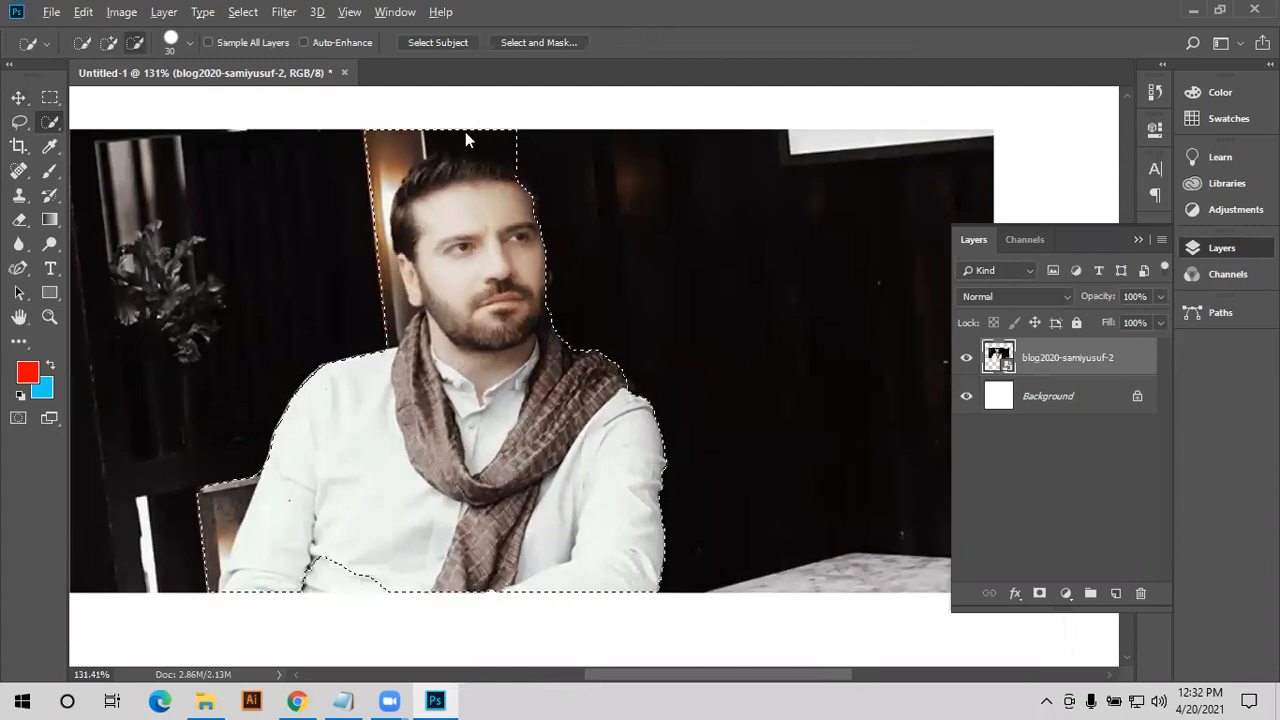
left_click(395, 143, "alt")
mouse_move(367, 165)
left_mouse_down()
mouse_move(369, 288)
mouse_move(384, 310)
mouse_move(377, 270)
mouse_move(360, 343)
left_mouse_up()
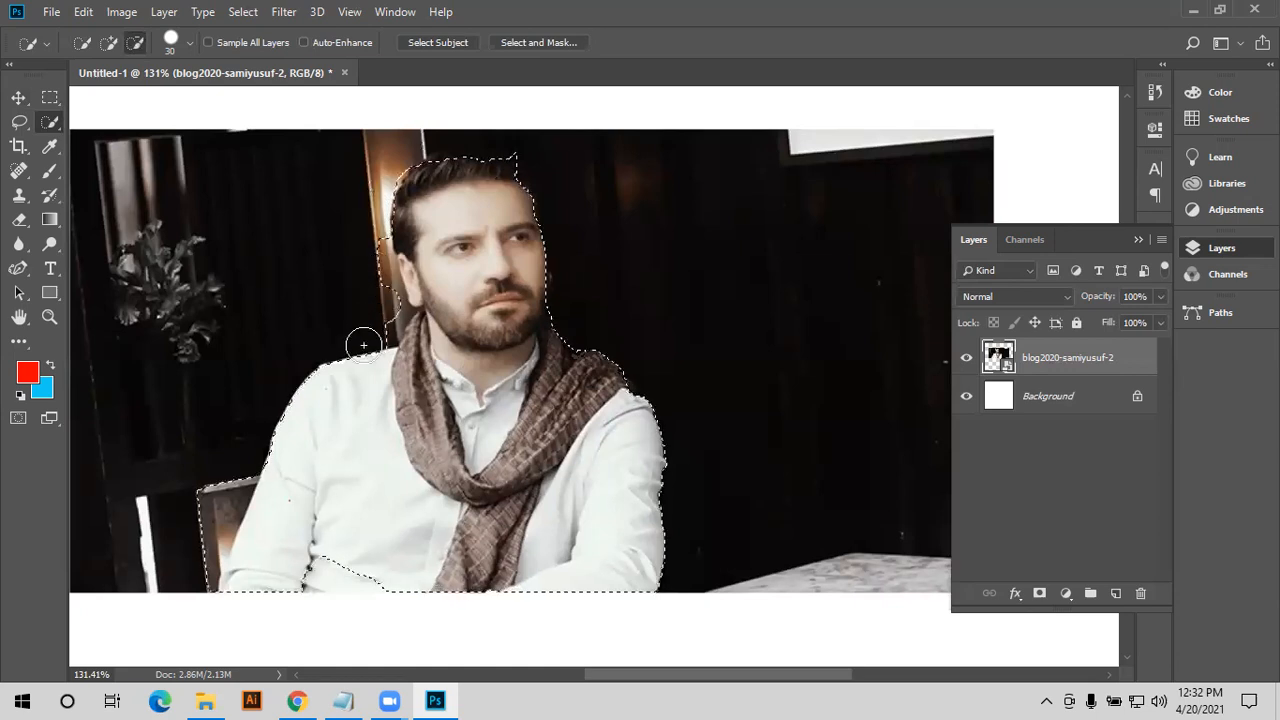
scroll(198, 437, "down", 3)
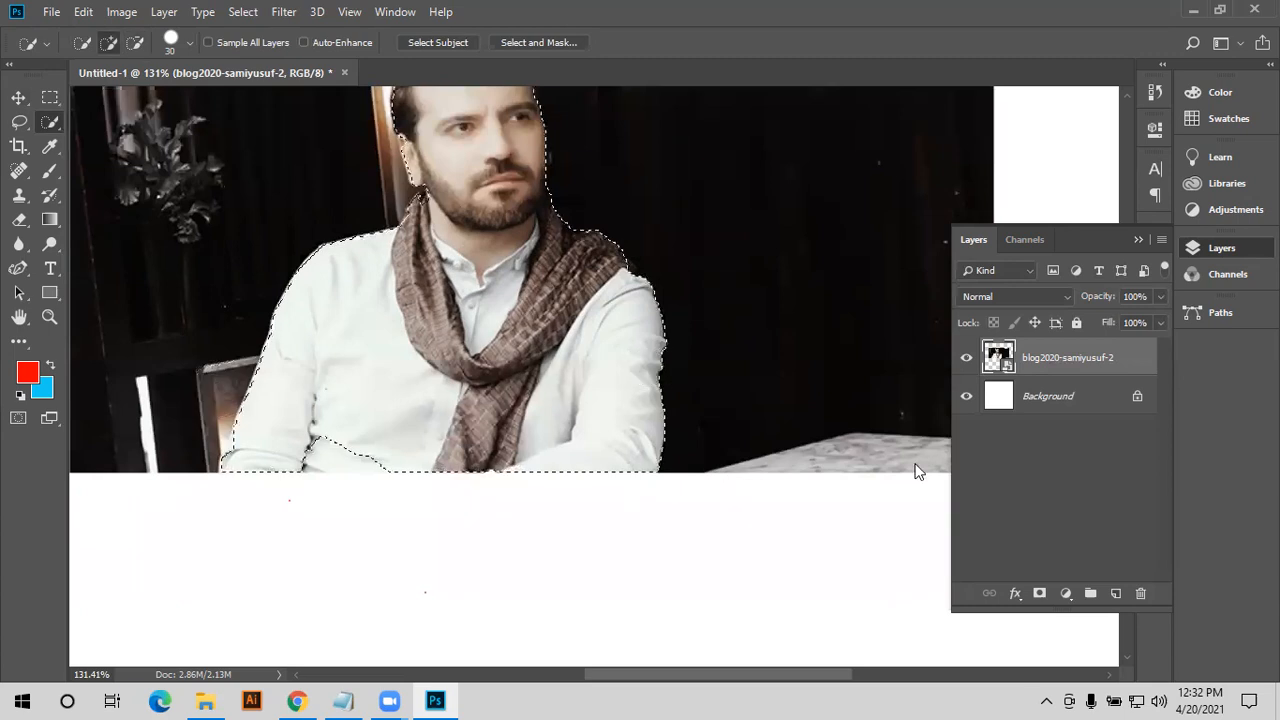
scroll(914, 466, "up", 1)
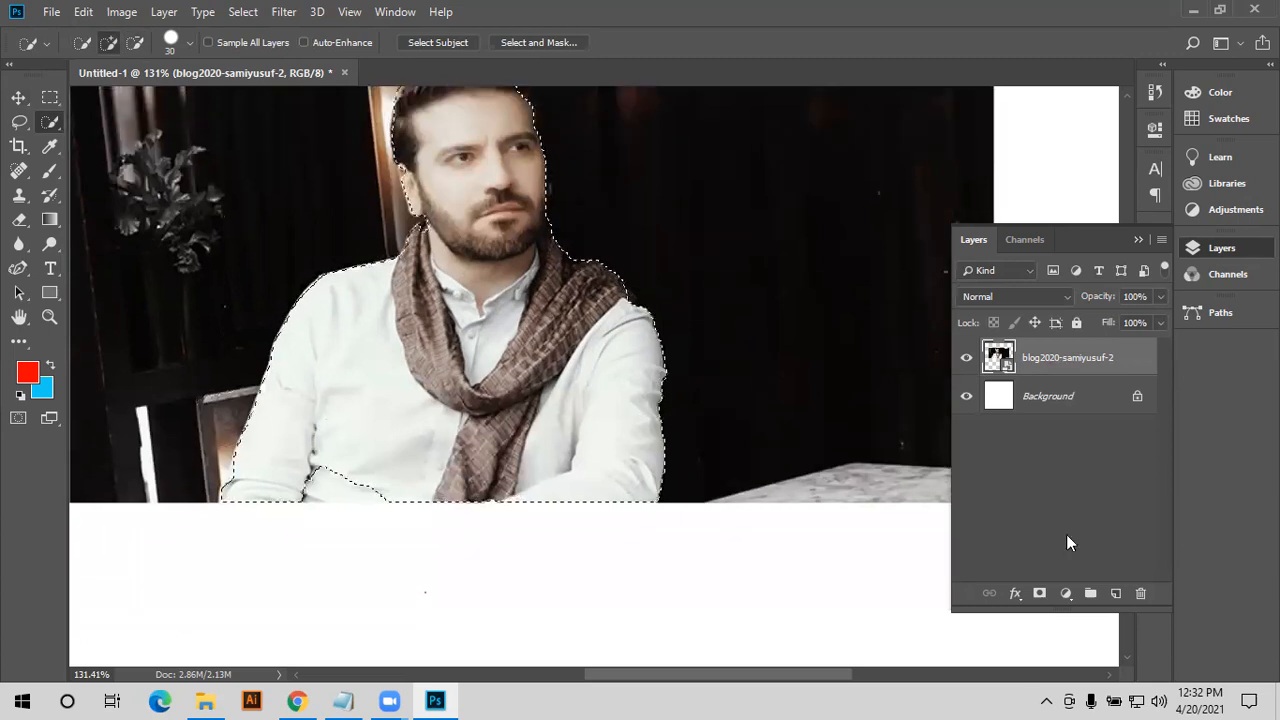
- Mask the photo layer with the selection and move the cut-out man lower on the canvas
left_click(1041, 594)
scroll(783, 433, "down", 1)
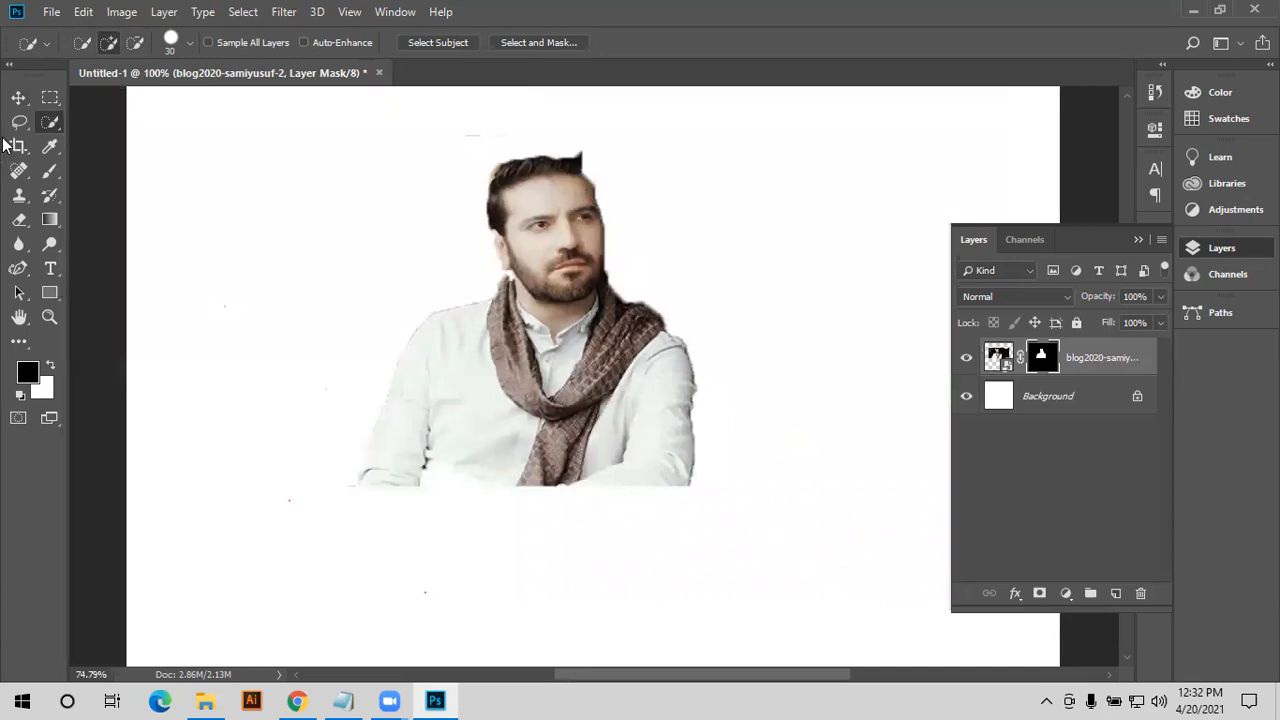
scroll(28, 92, "down", 1)
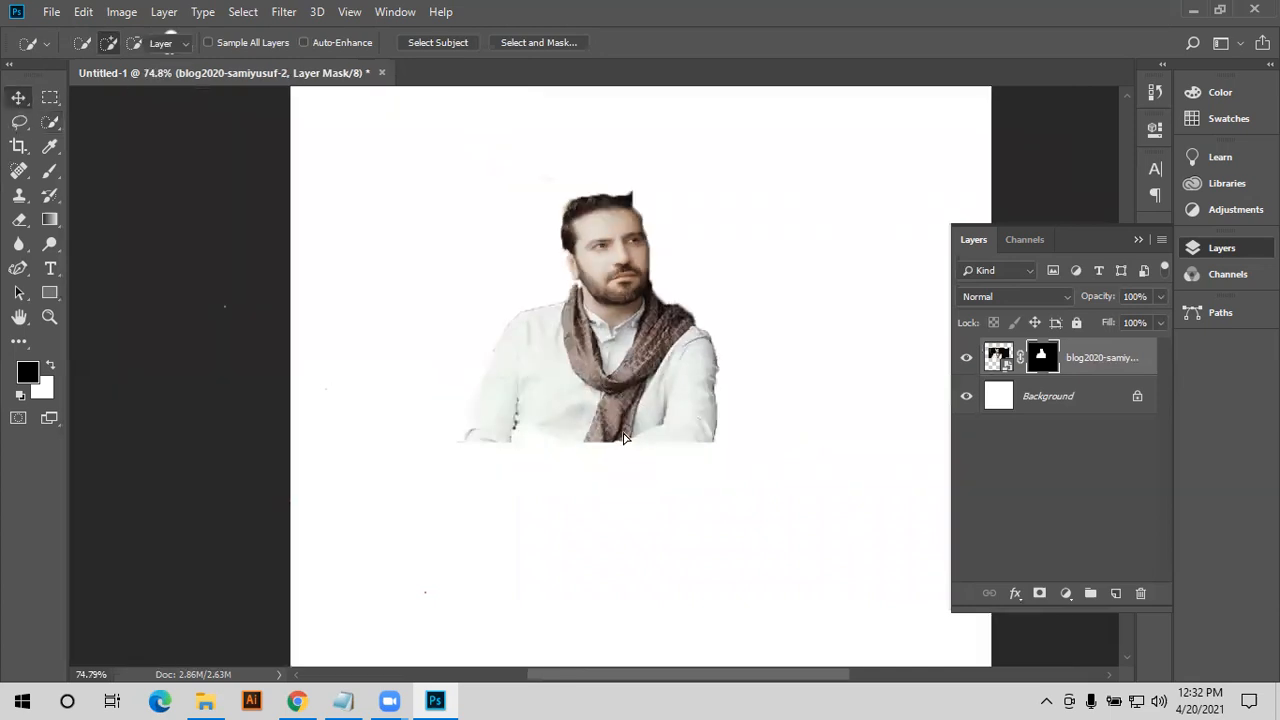
key("v")
left_click_drag(622, 432, 590, 487)
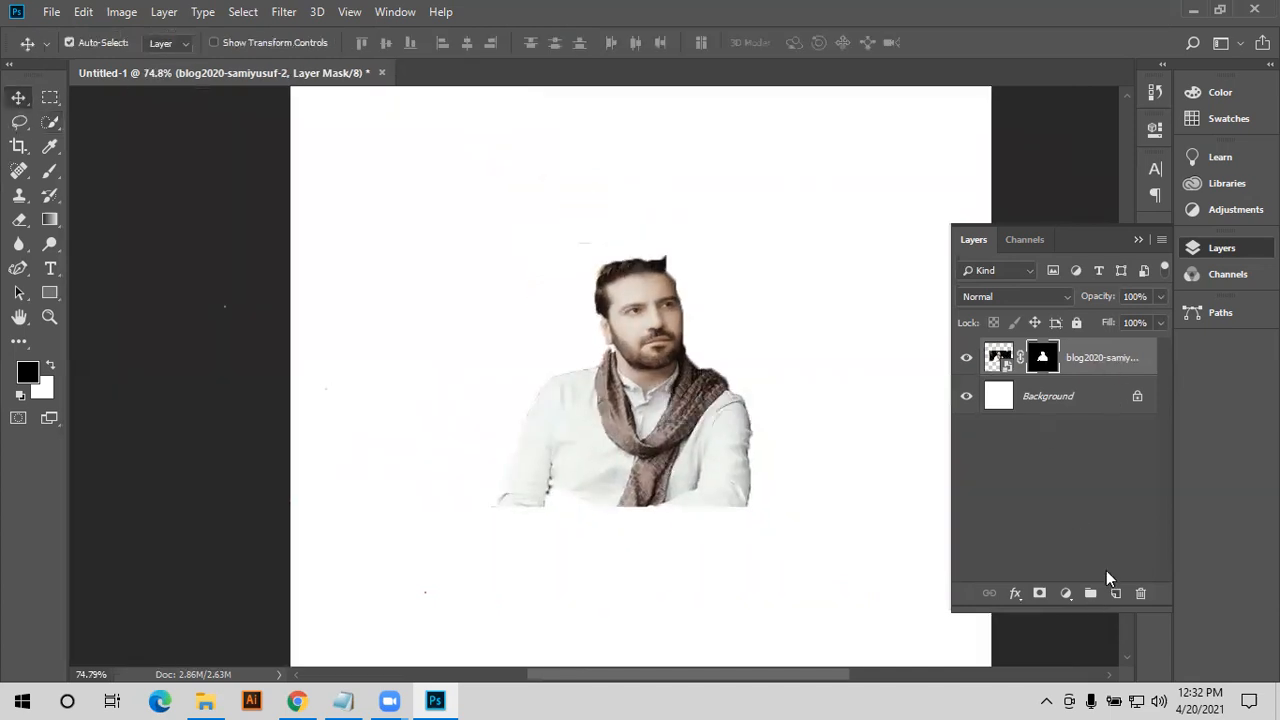
- Add a Drop Shadow to the cut-out man with 60% opacity, 22 px distance and a 129° angle
left_click(902, 31)
key("space")
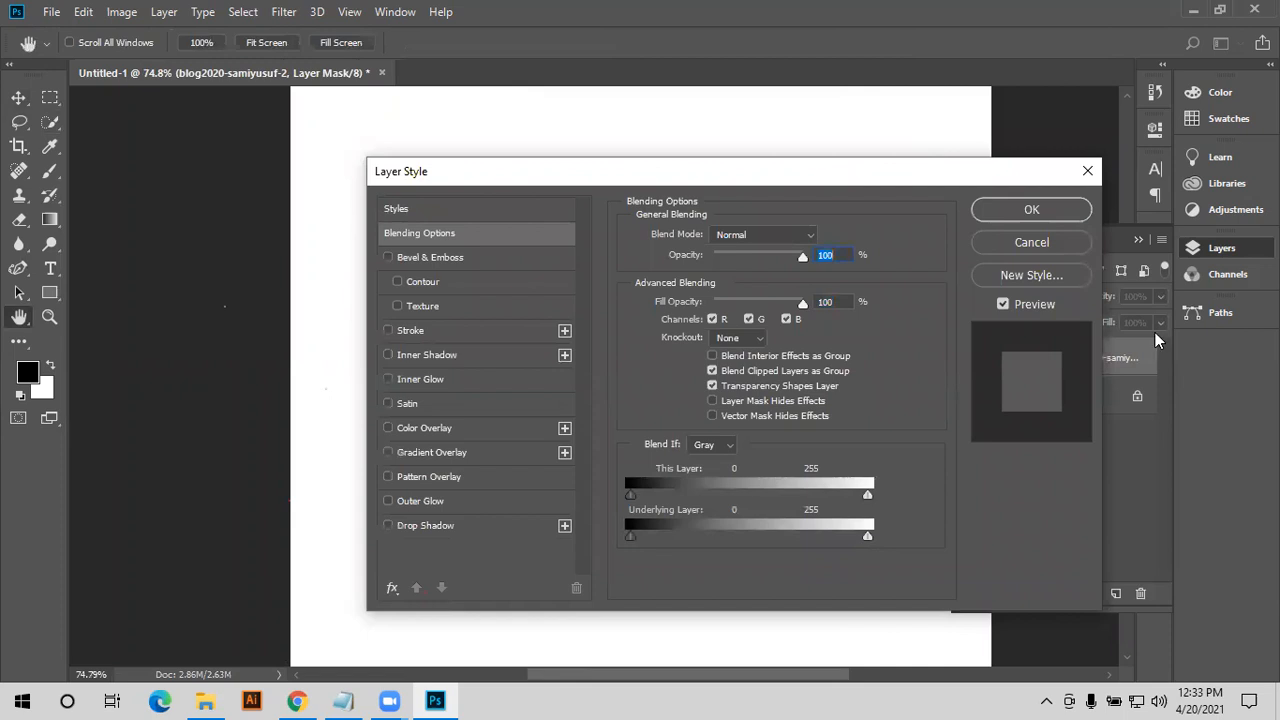
left_click_drag(828, 178, 1264, 282)
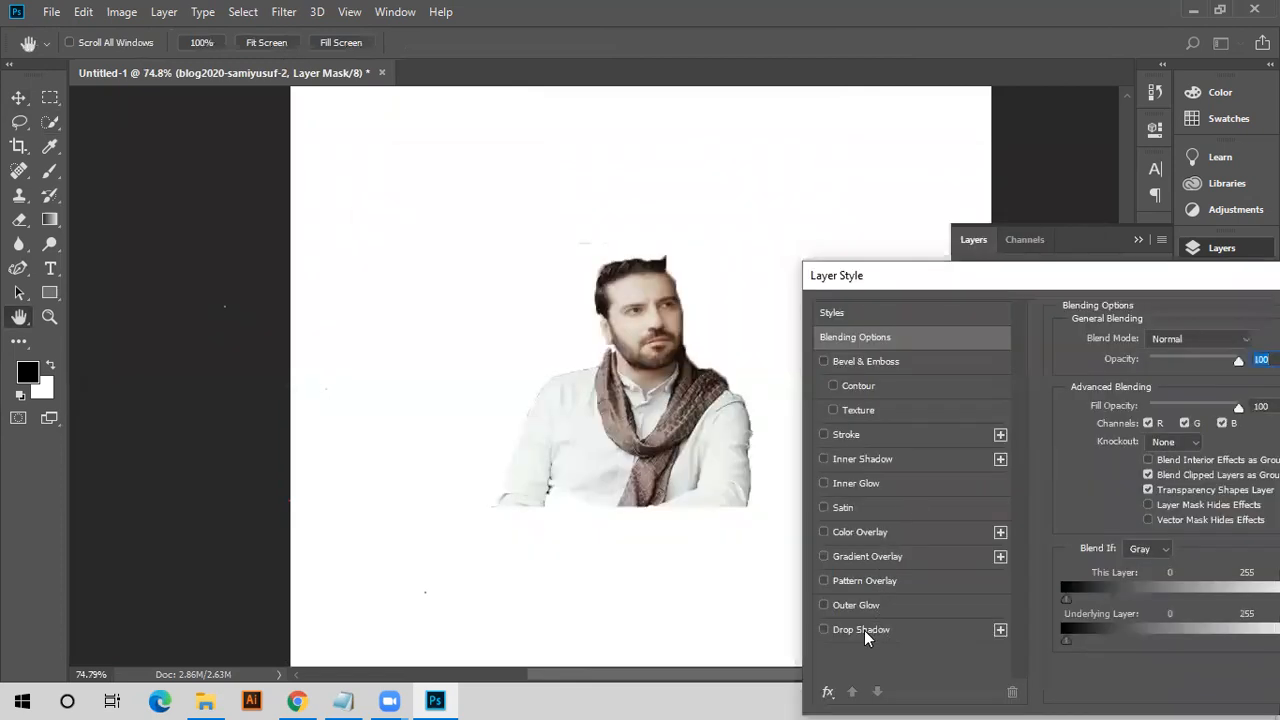
left_click(864, 630)
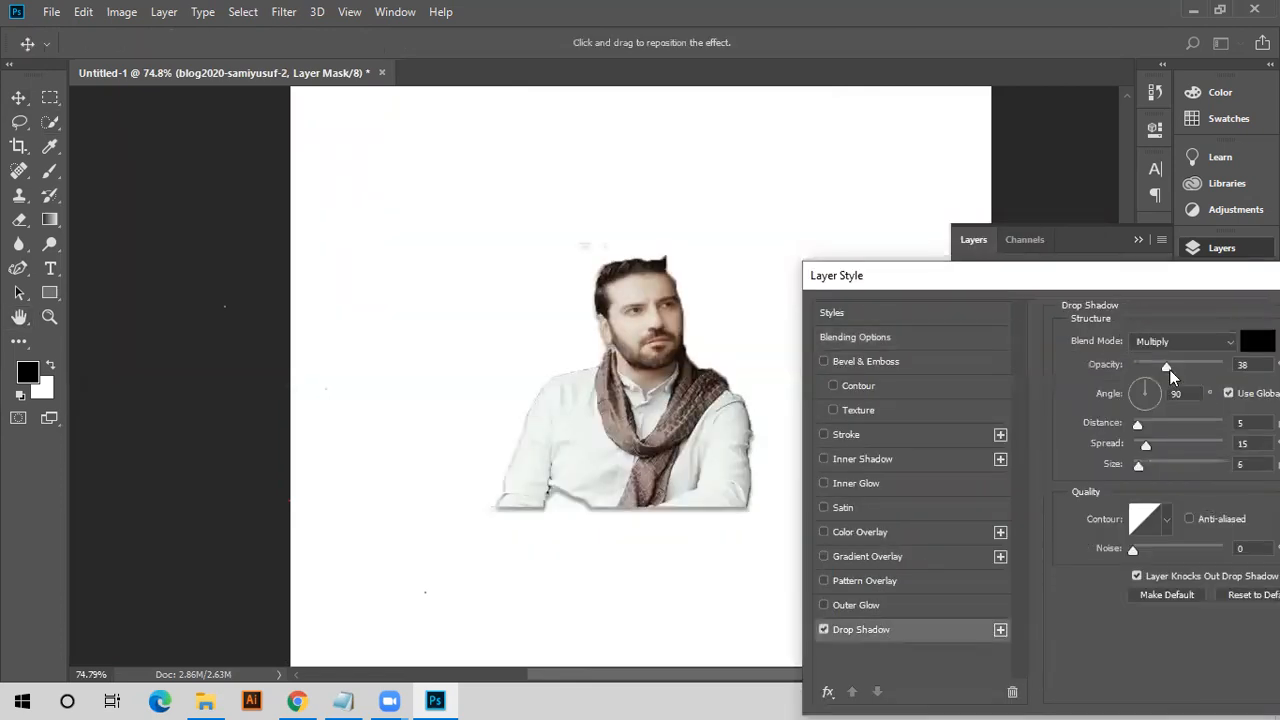
left_click_drag(1166, 366, 1187, 366)
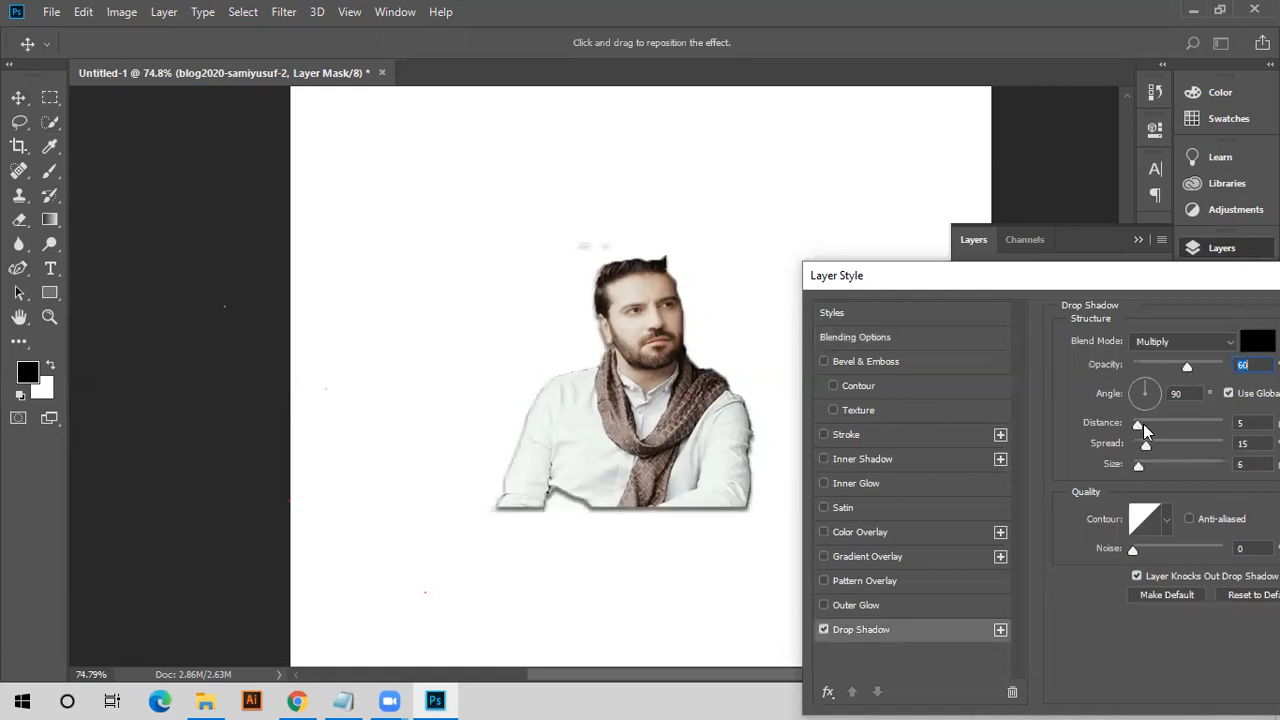
left_click(1153, 422)
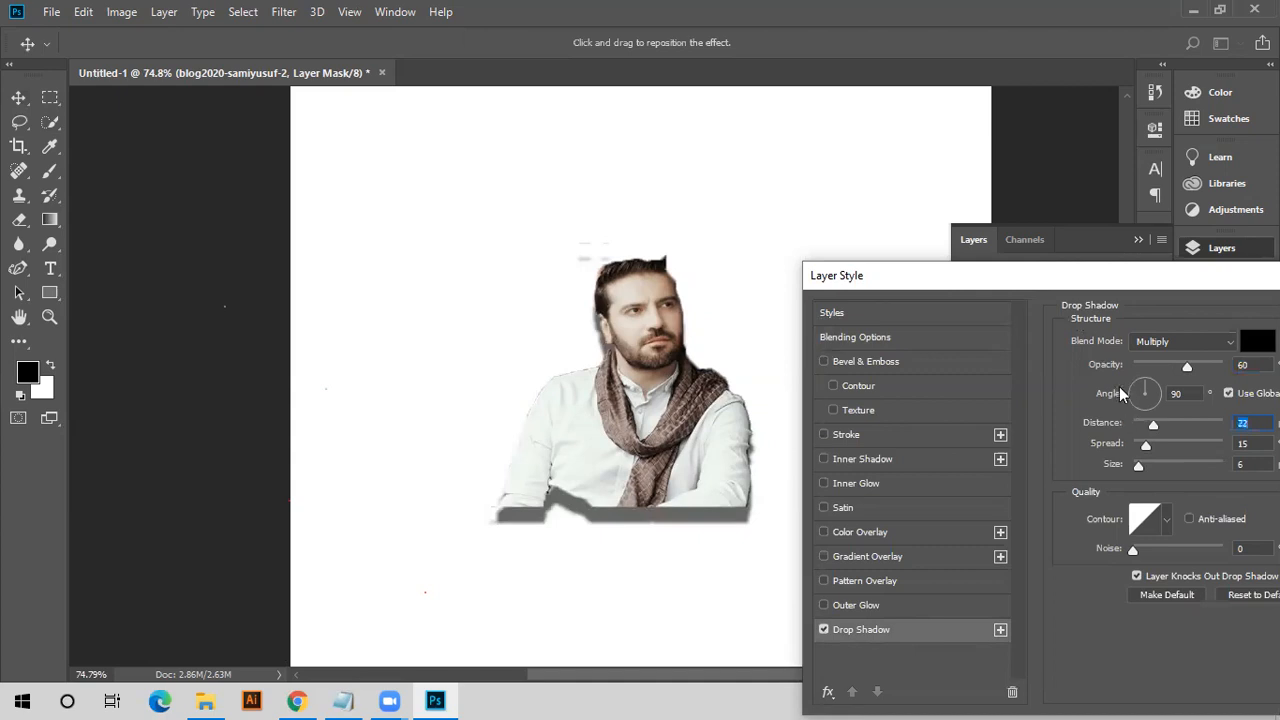
mouse_move(1120, 387)
left_mouse_down()
mouse_move(1120, 376)
mouse_move(1098, 380)
mouse_move(1108, 401)
mouse_move(1106, 380)
left_mouse_up()
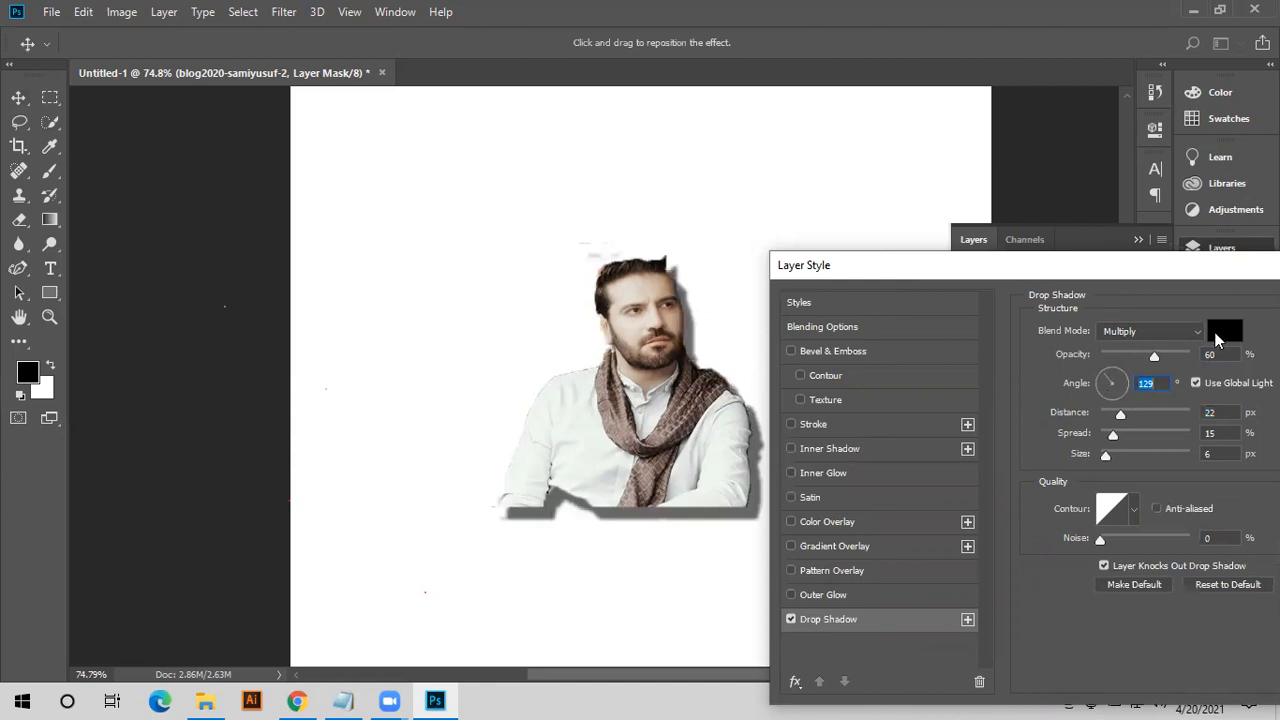
- Try a bright red color for the cut-out's drop shadow
left_click(1221, 340)
left_click(987, 245)
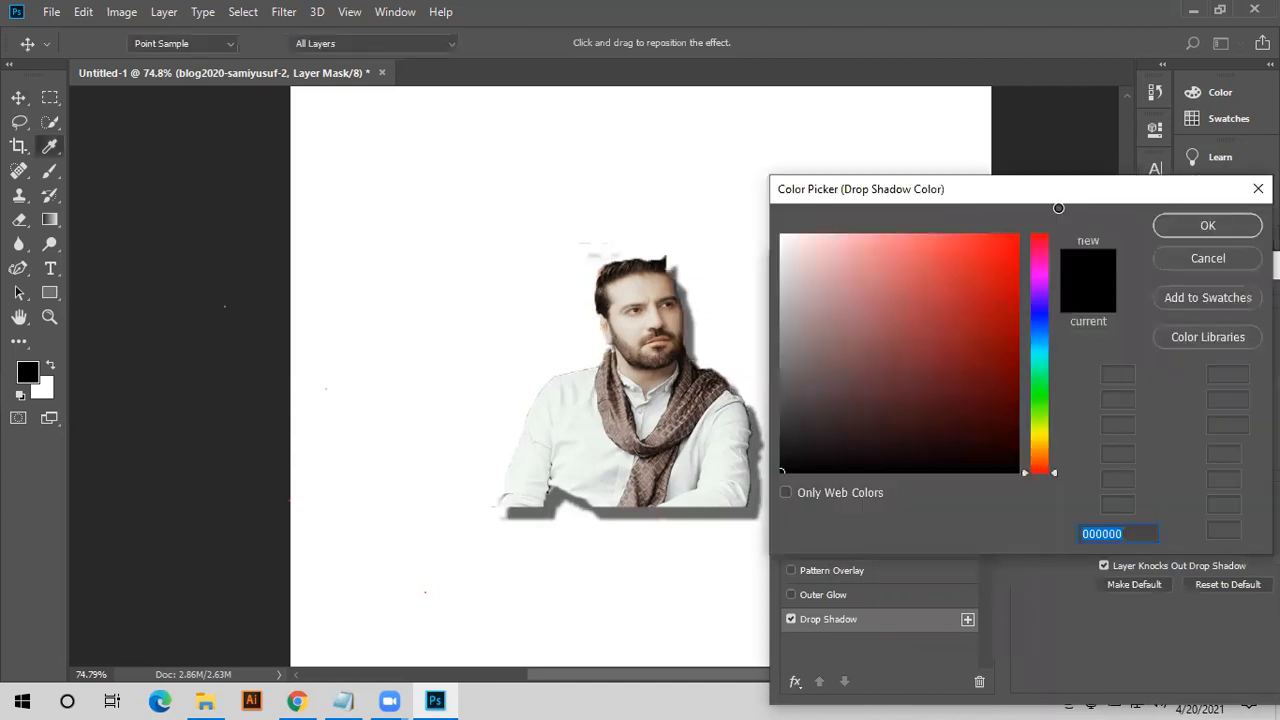
left_click(1183, 225)
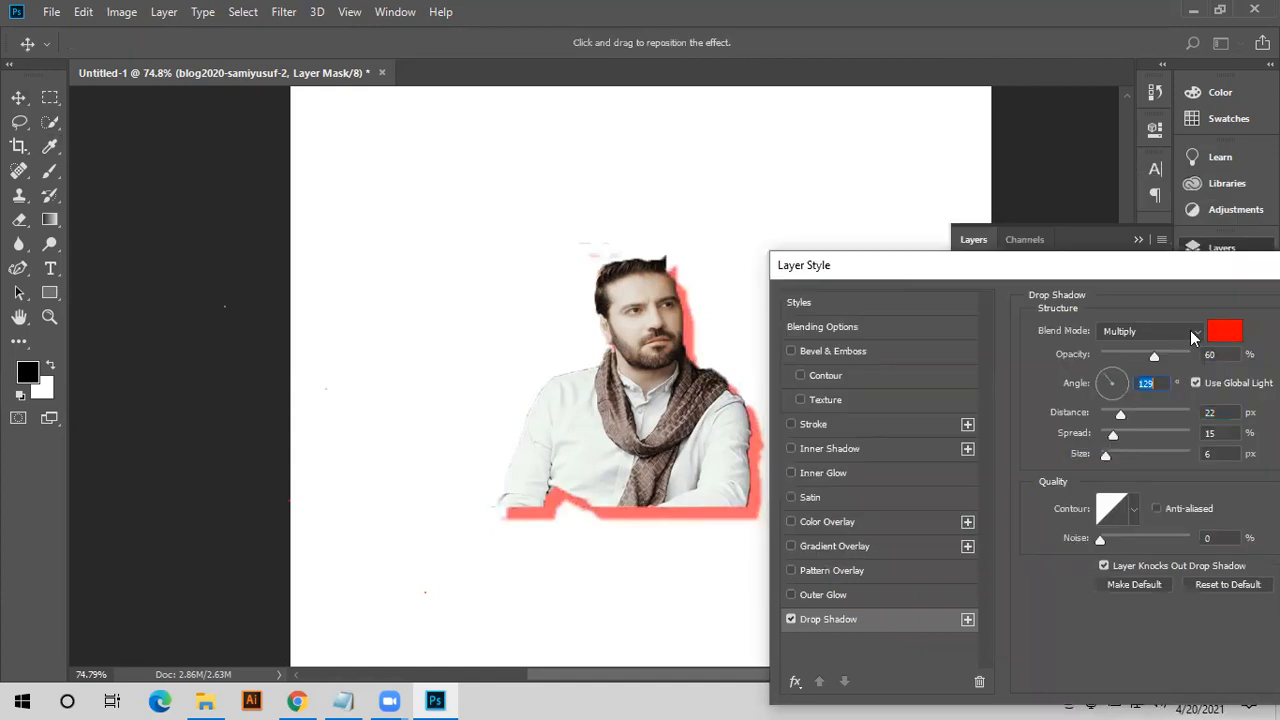
- Set the drop shadow color to dark grey 4c4c4c and move the layer style dialog higher
left_click(1227, 333)
left_click_drag(768, 401, 781, 401)
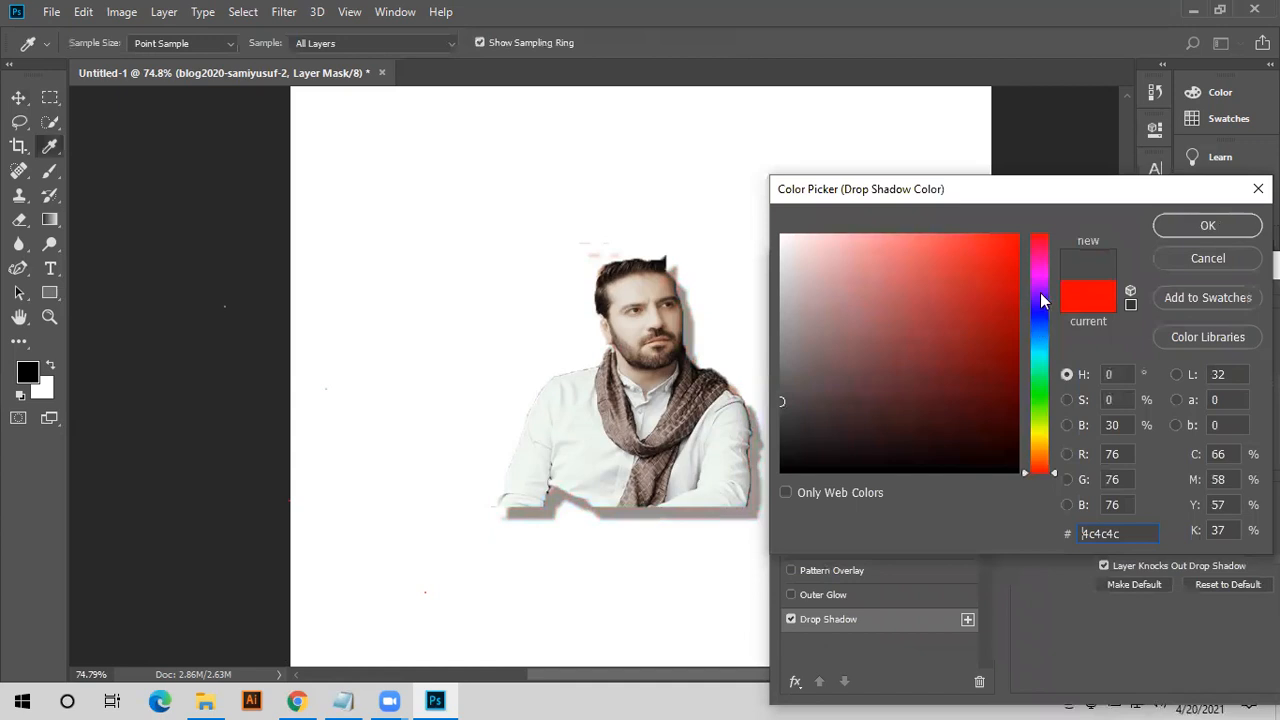
key("Return")
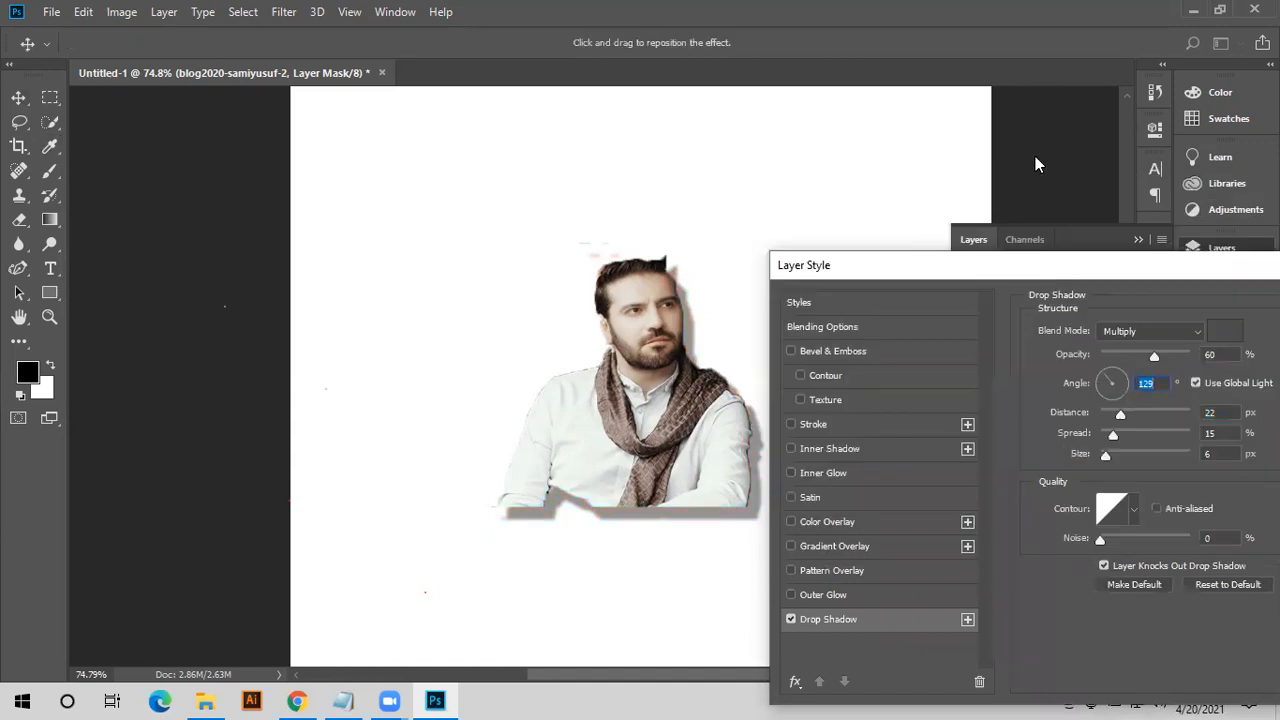
left_click_drag(1008, 259, 1035, 161)
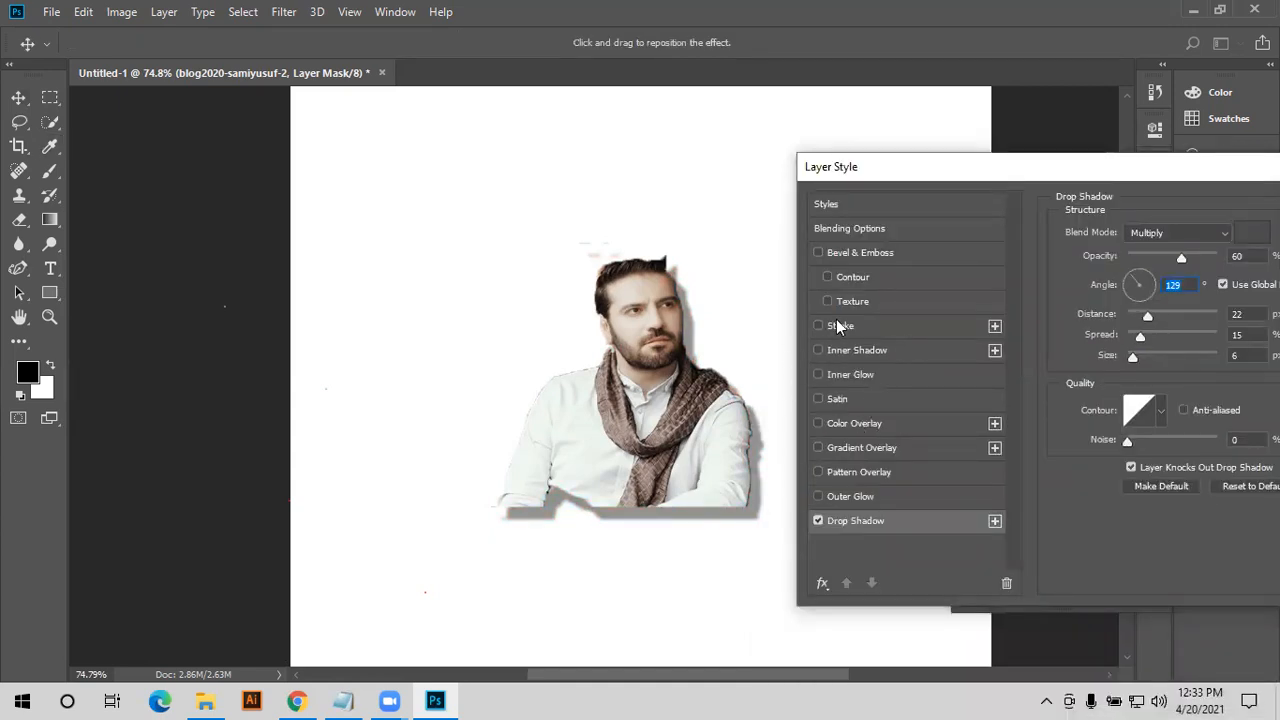
- Add an inside Stroke to the cut-out man with a size of 6 px
left_click(836, 319)
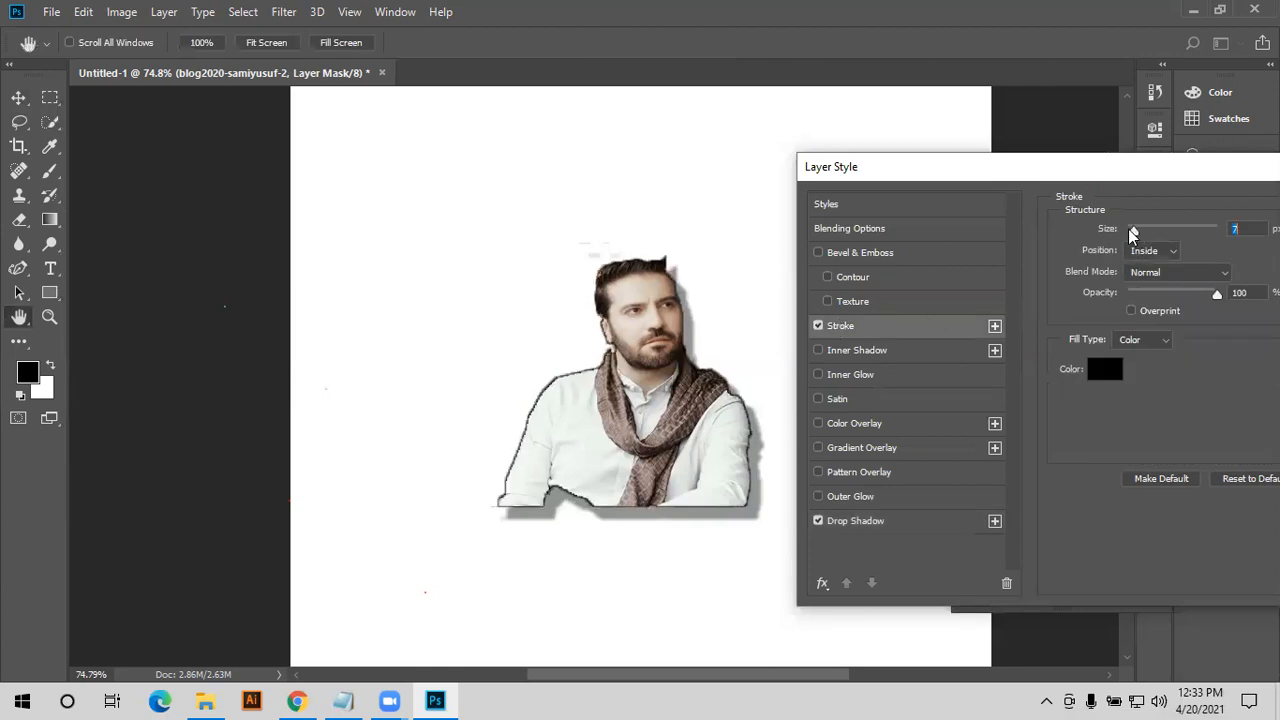
left_click_drag(1108, 229, 1116, 229)
left_click_drag(982, 166, 934, 158)
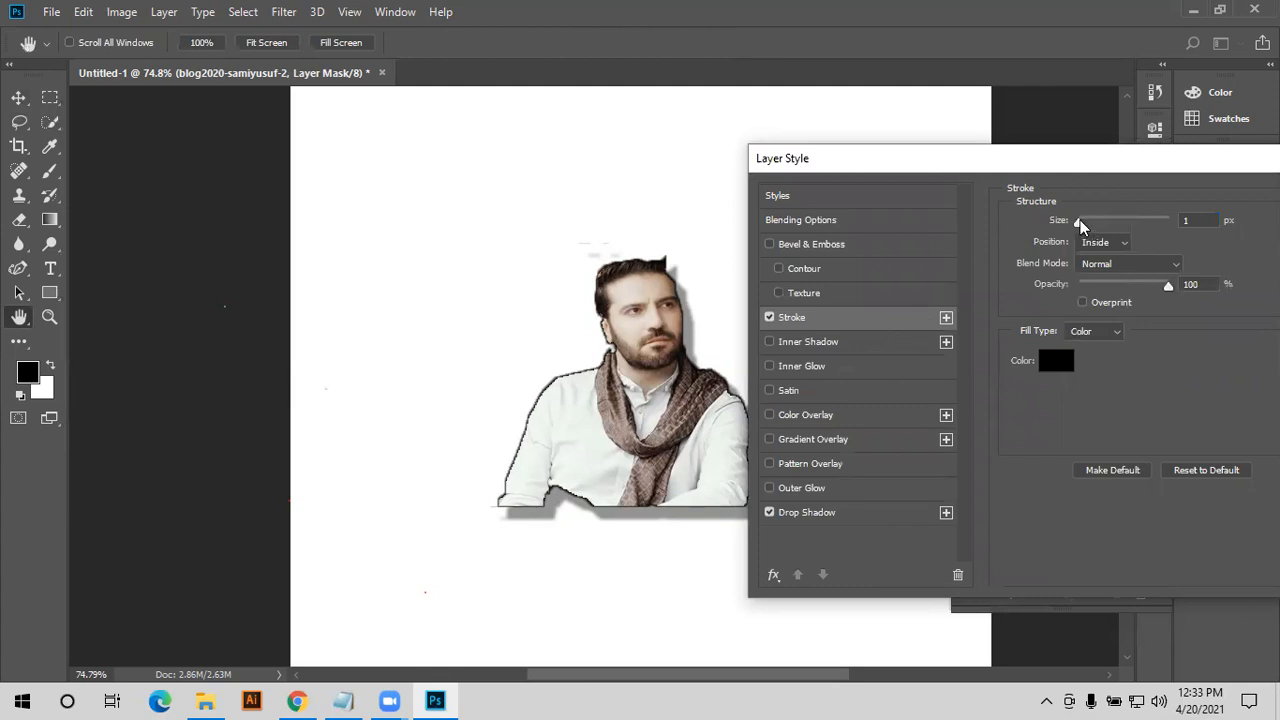
left_click_drag(1081, 223, 1084, 222)
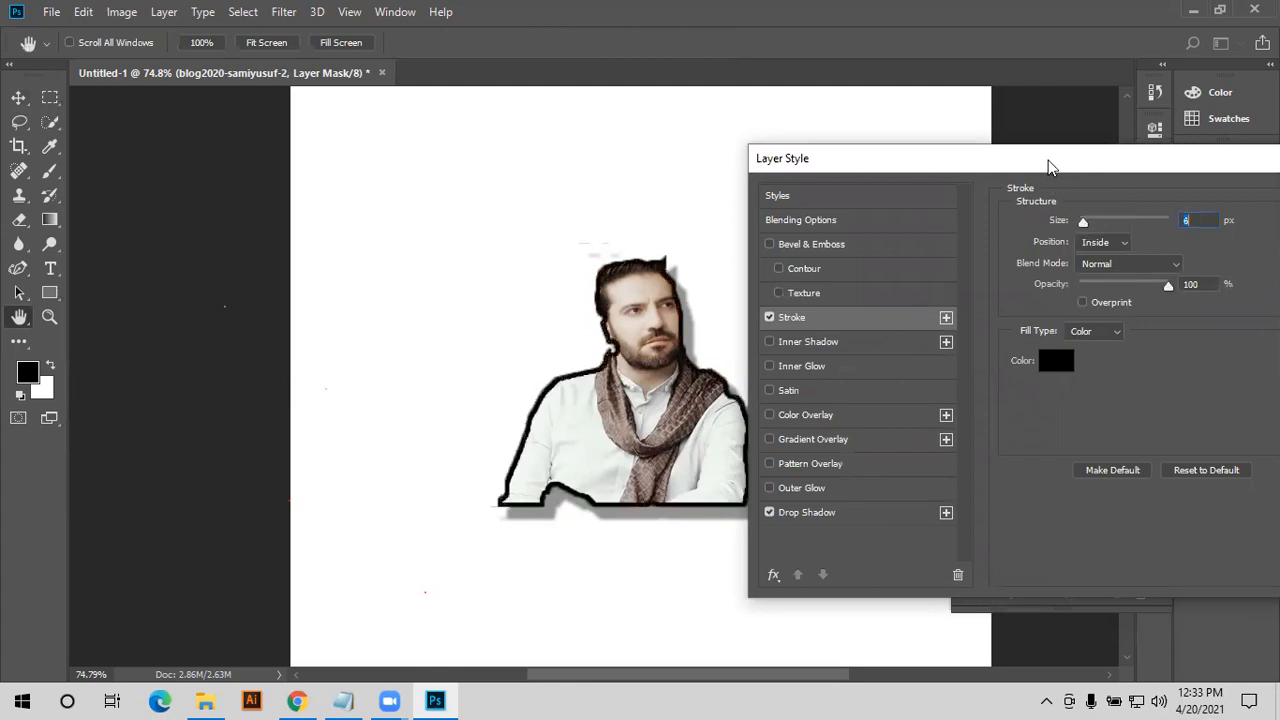
- Set the stroke color to pure red ff0000 and move the layer style dialog clear of the man
left_click(1017, 357)
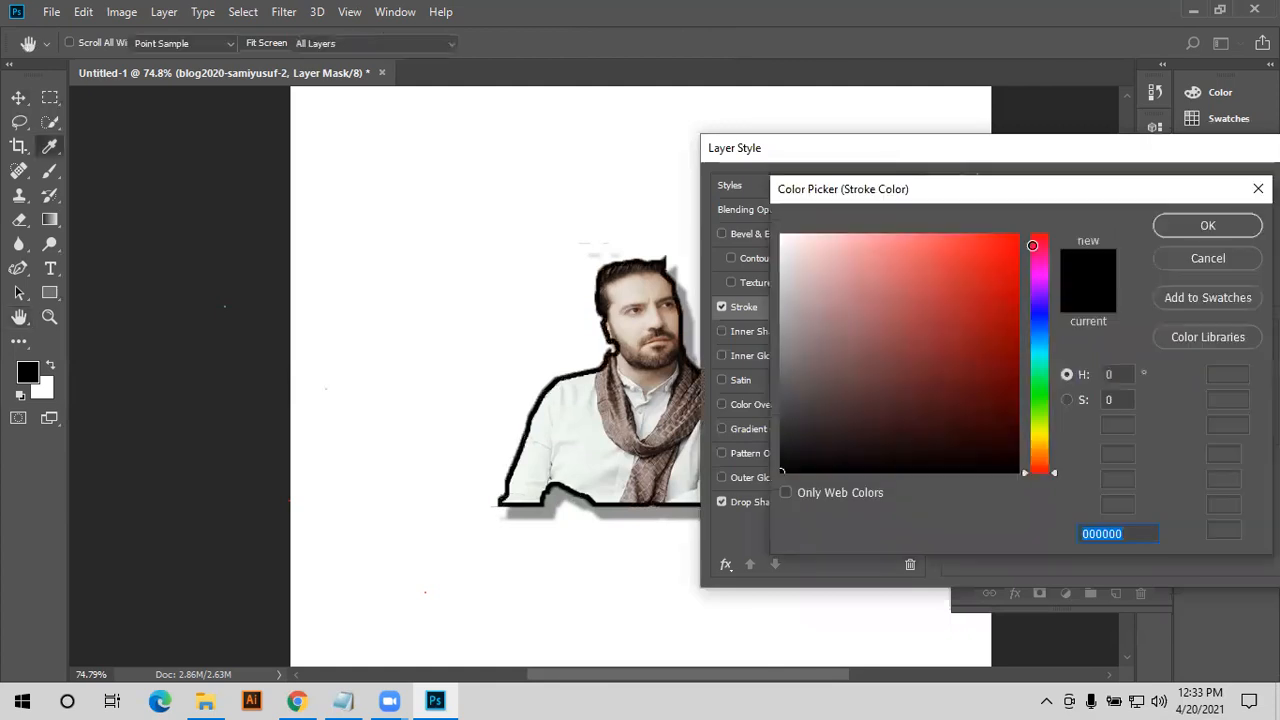
left_click_drag(1017, 257, 1051, 223)
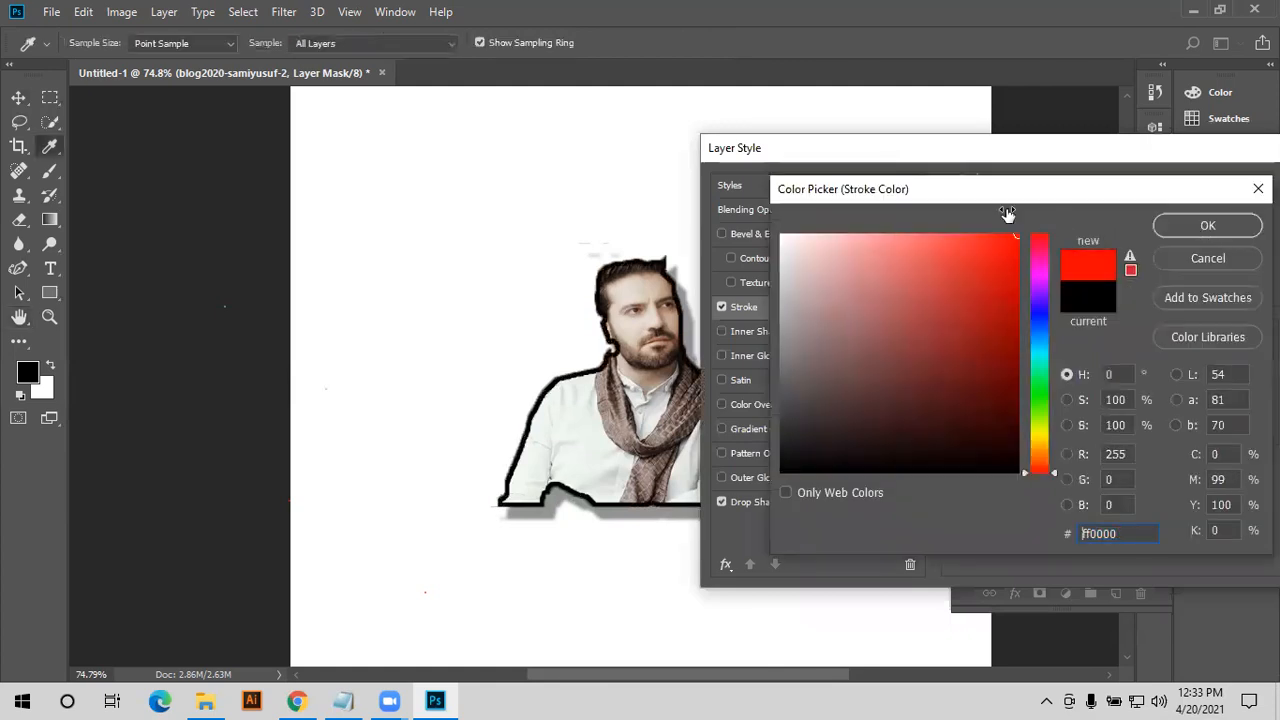
key("Return")
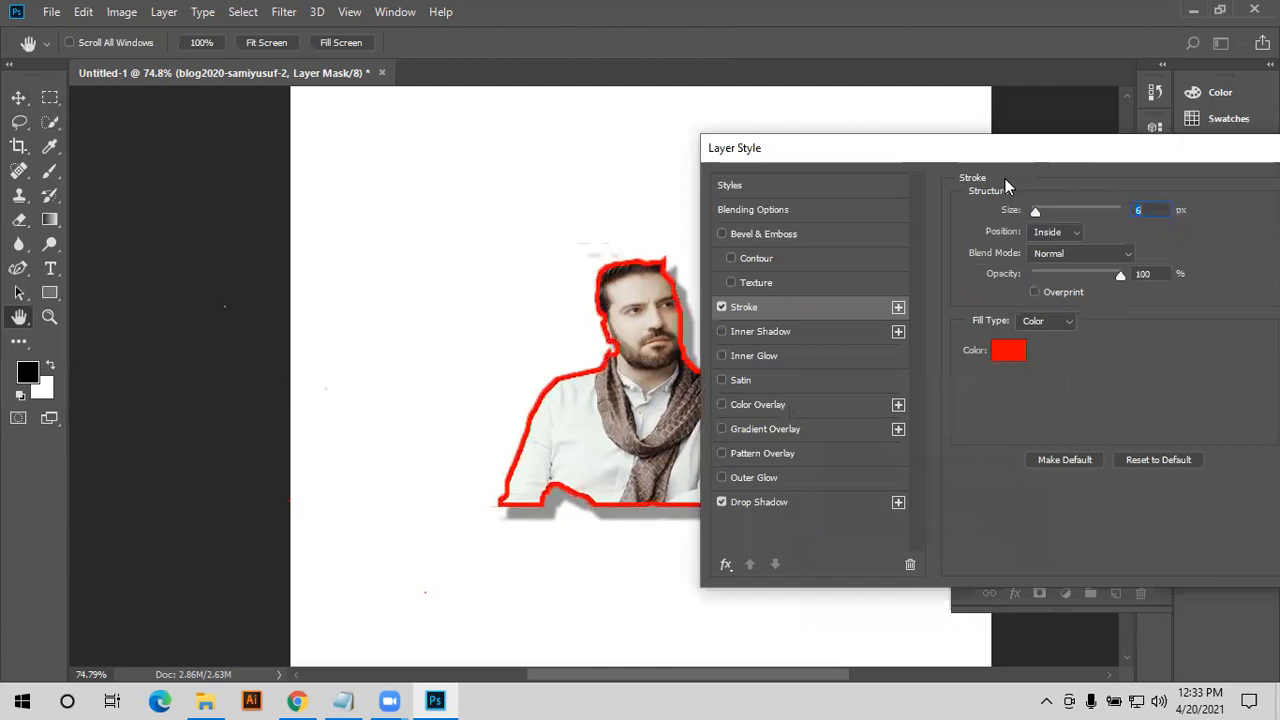
left_click_drag(999, 158, 1082, 179)
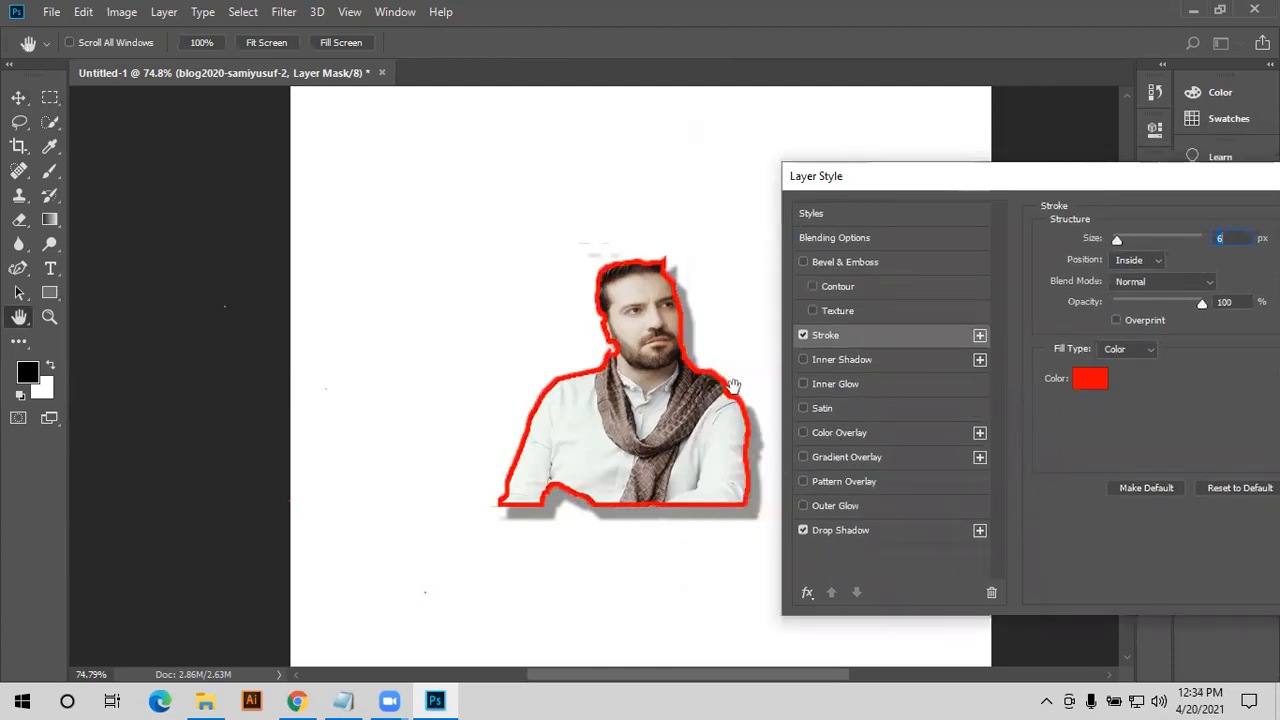
- Try a red Color Overlay on the cut-out man, switch it off and apply the layer style
left_click(832, 432)
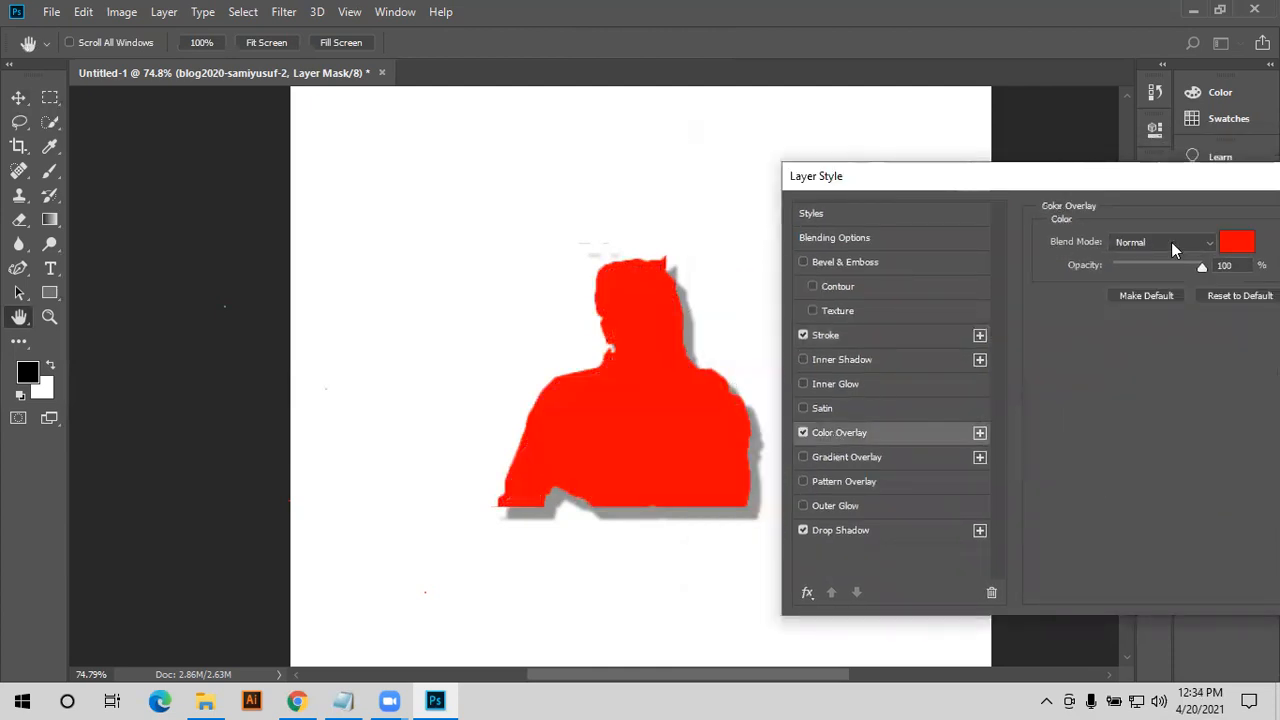
left_click(803, 433)
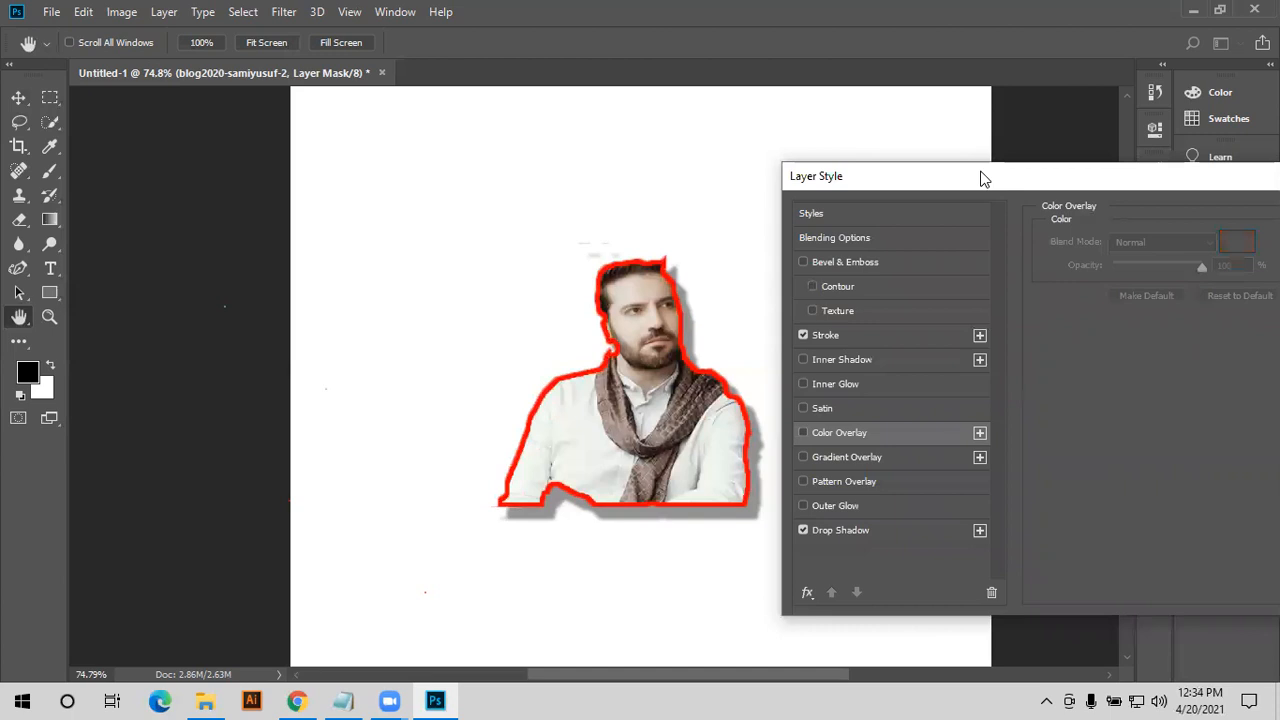
left_click_drag(858, 168, 244, 94)
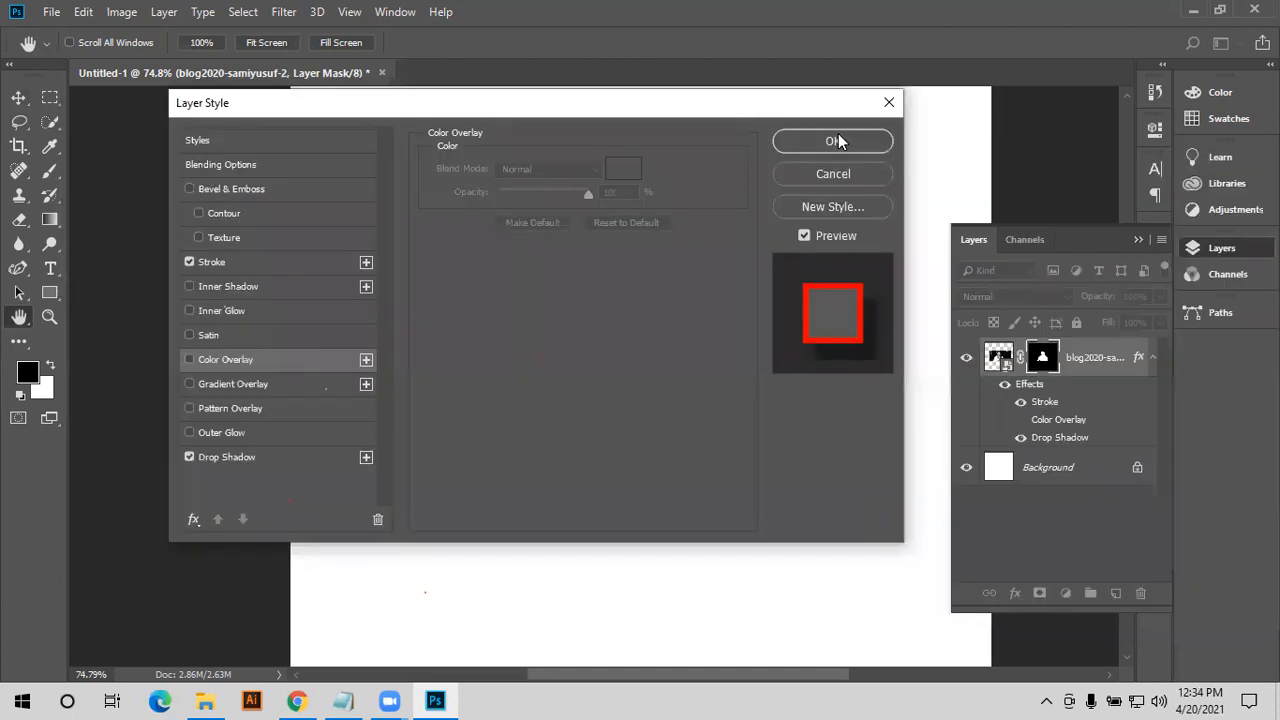
left_click(838, 142)
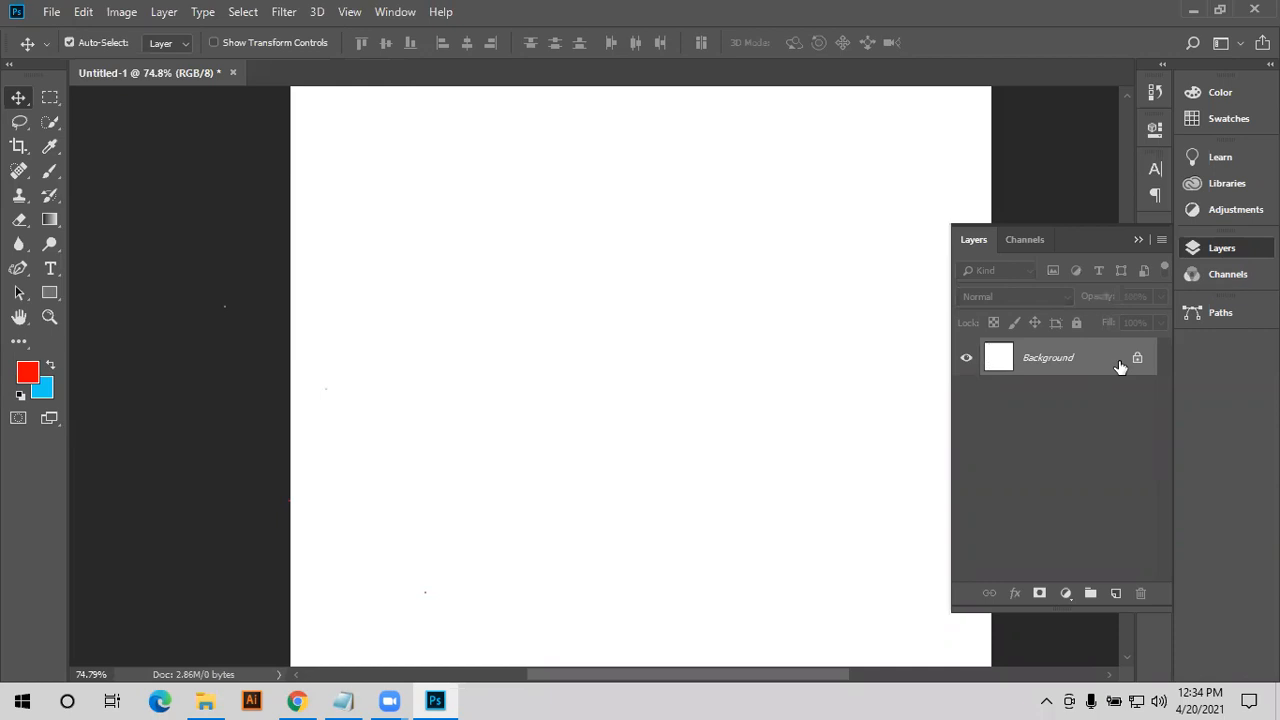
- Undo back to the unmasked photo with its selection active, and clear the selection around the man
key("ctrl")
key("ctrl+z")
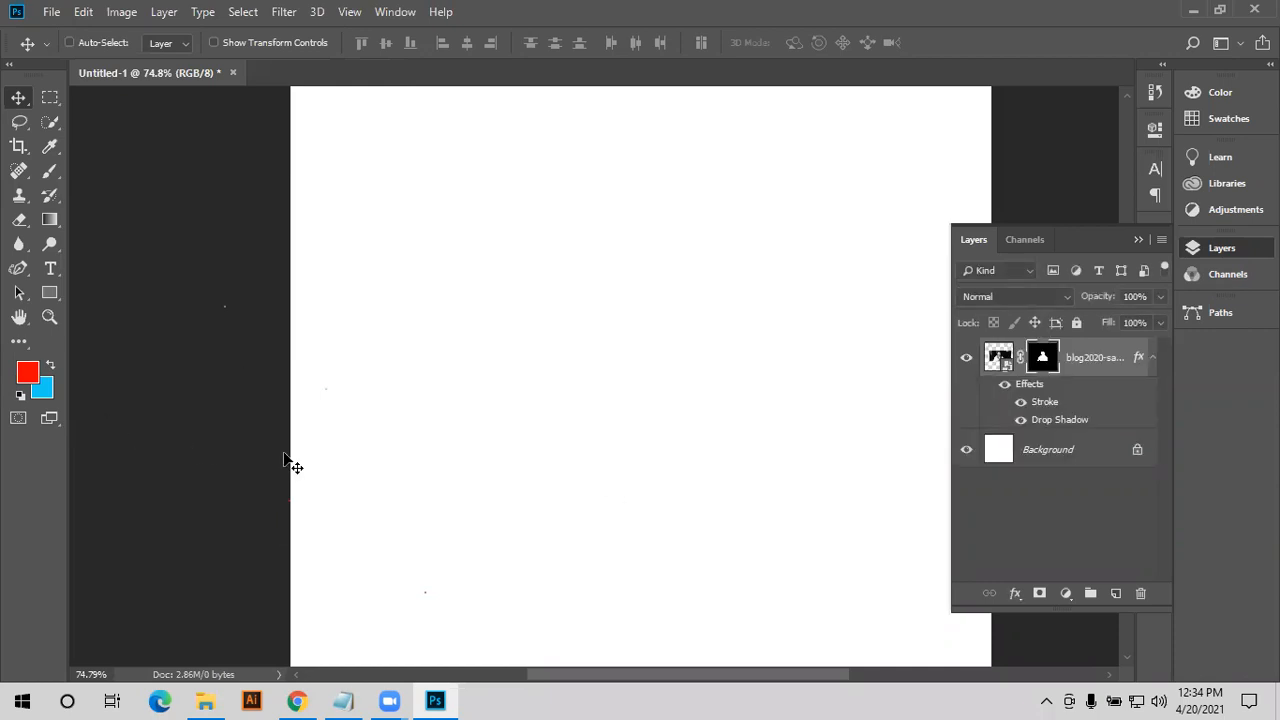
key("ctrl+z")
key("ctrl+z")
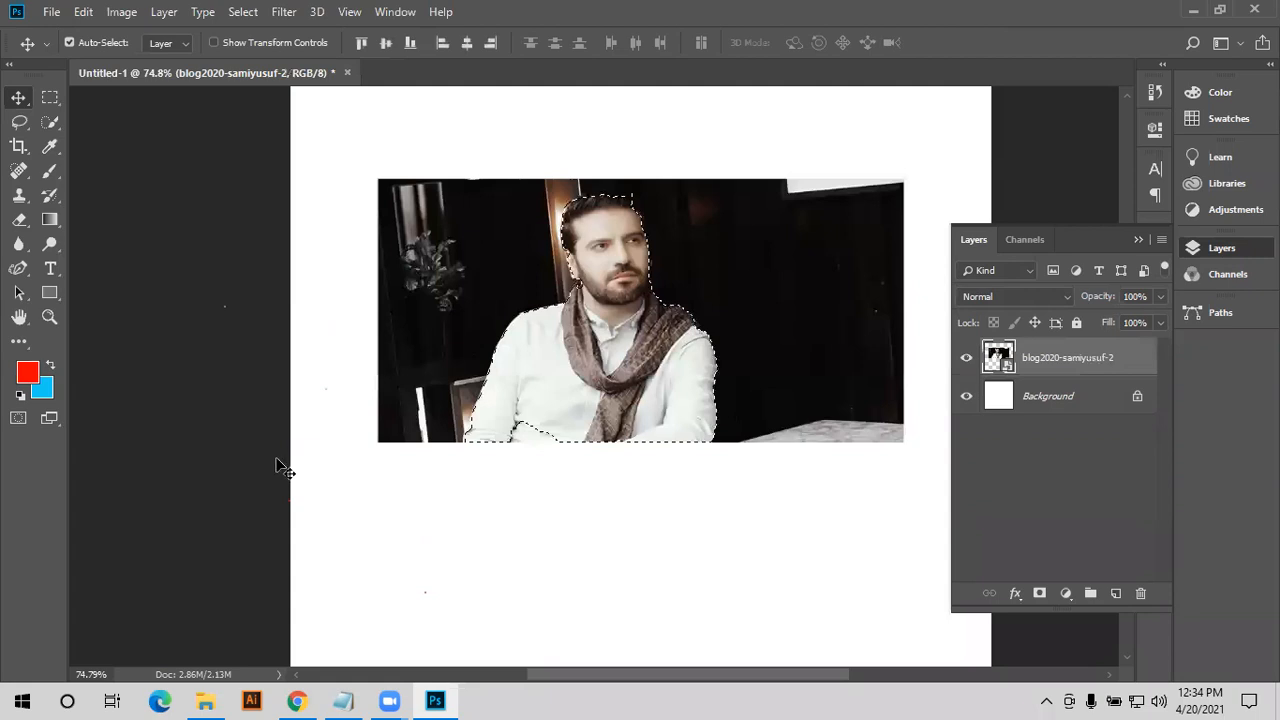
key("ctrl+d")
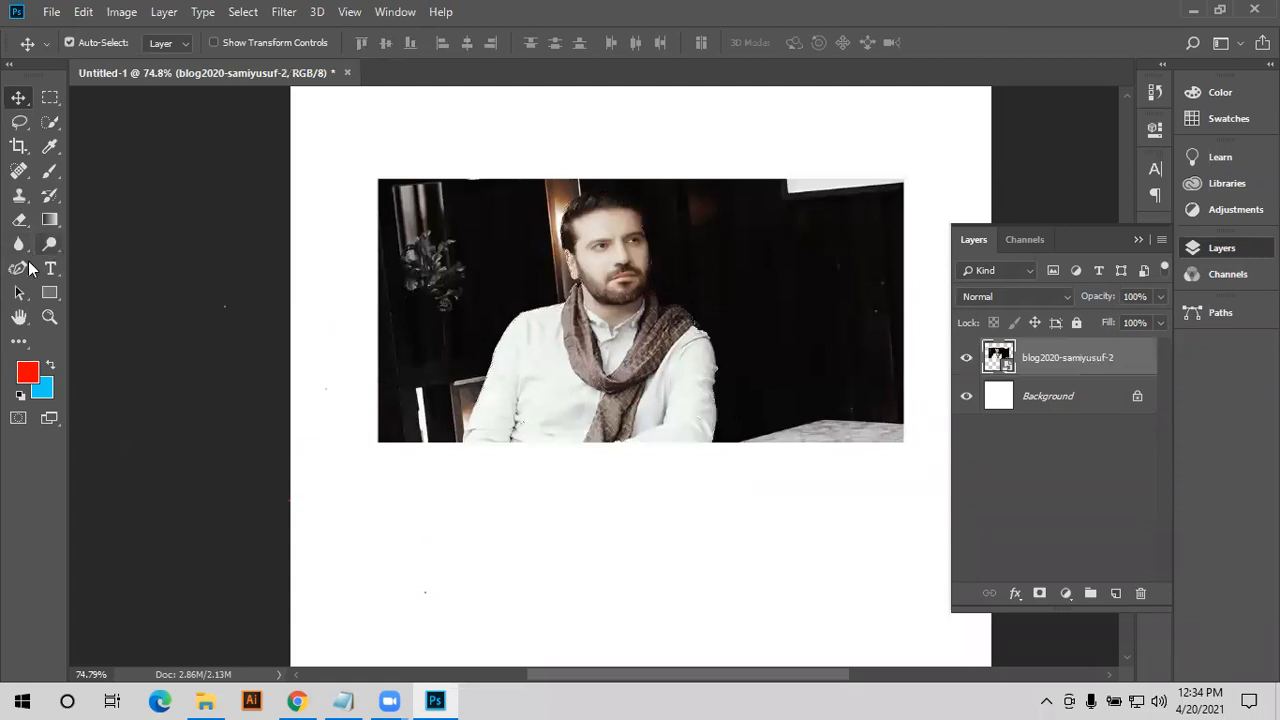
- Draw a closed, black-filled, egg-shaped shape over the man in the photo with the Curvature Pen tool
left_click(22, 268)
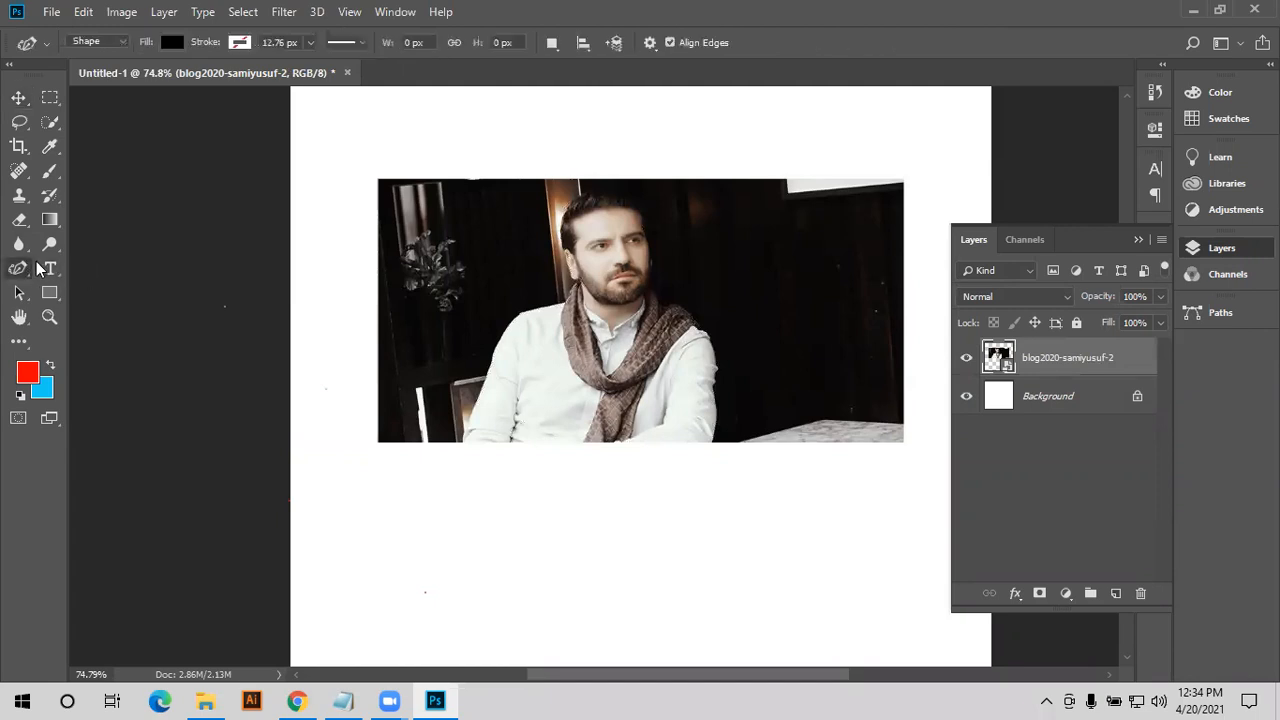
right_click(17, 270)
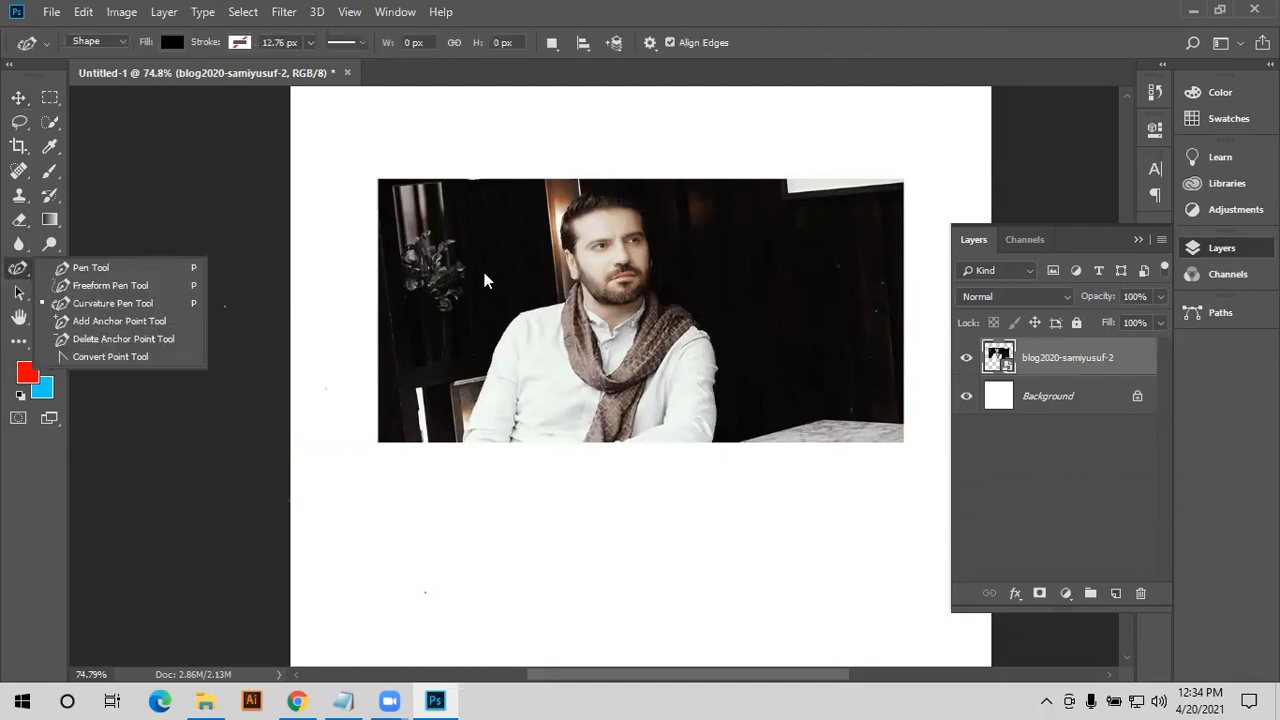
left_click(469, 212)
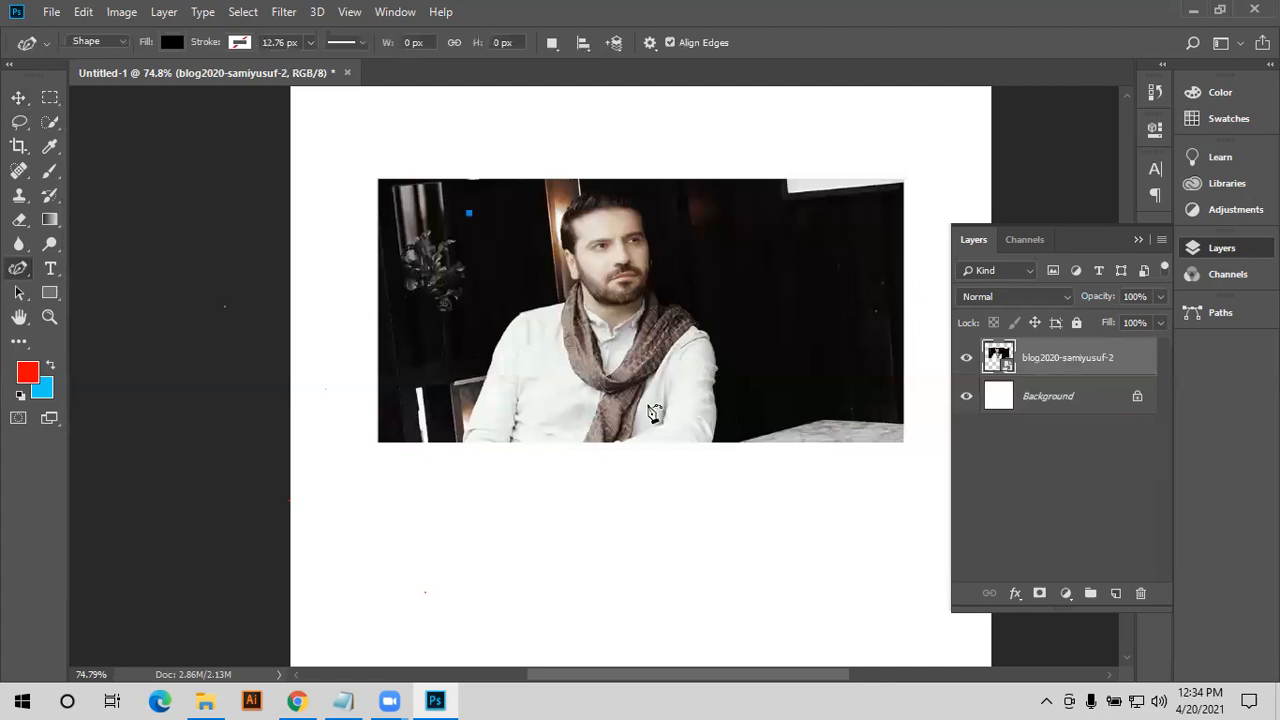
left_click(687, 381)
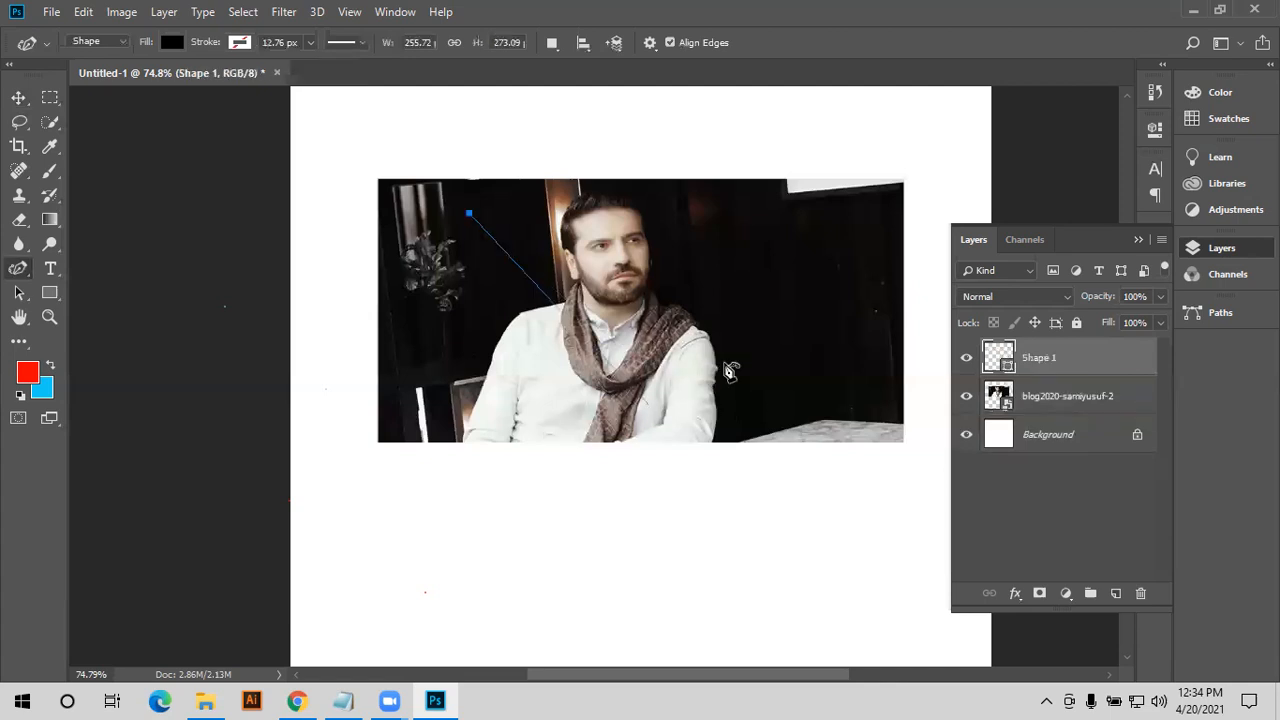
key("ctrl+alt+z")
key("ctrl+alt+z")
left_click(470, 214)
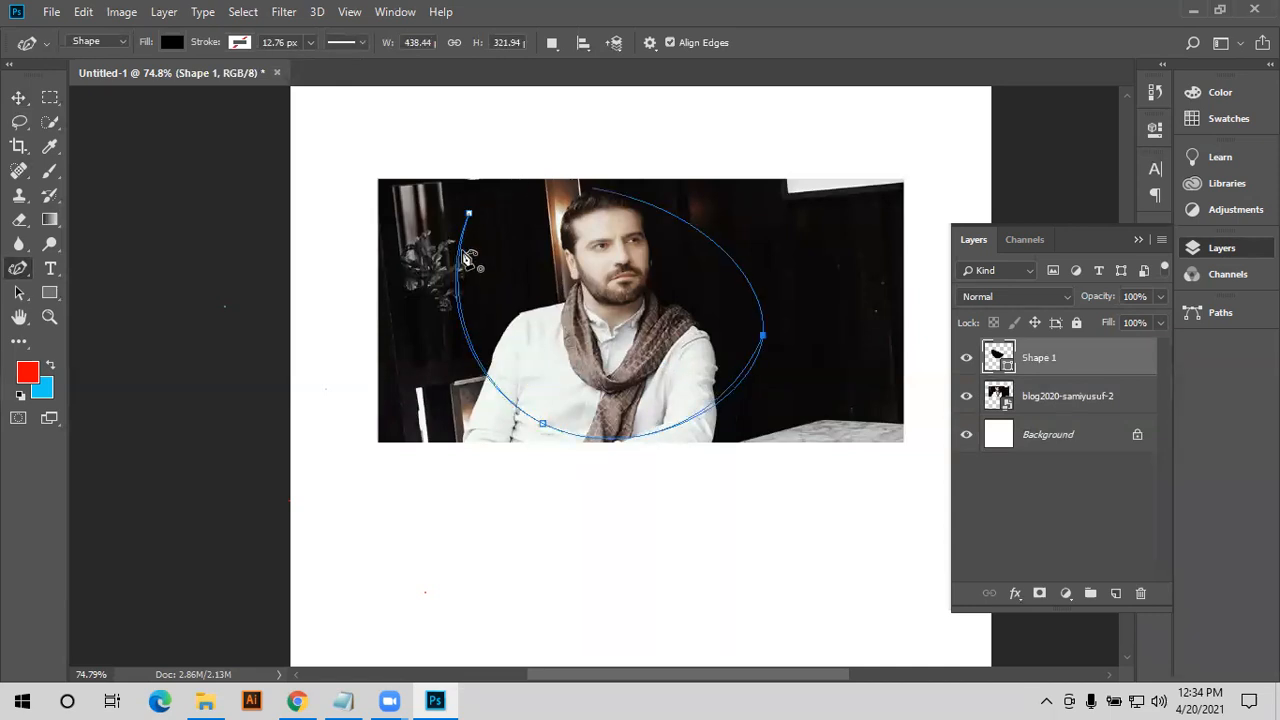
left_click(469, 214)
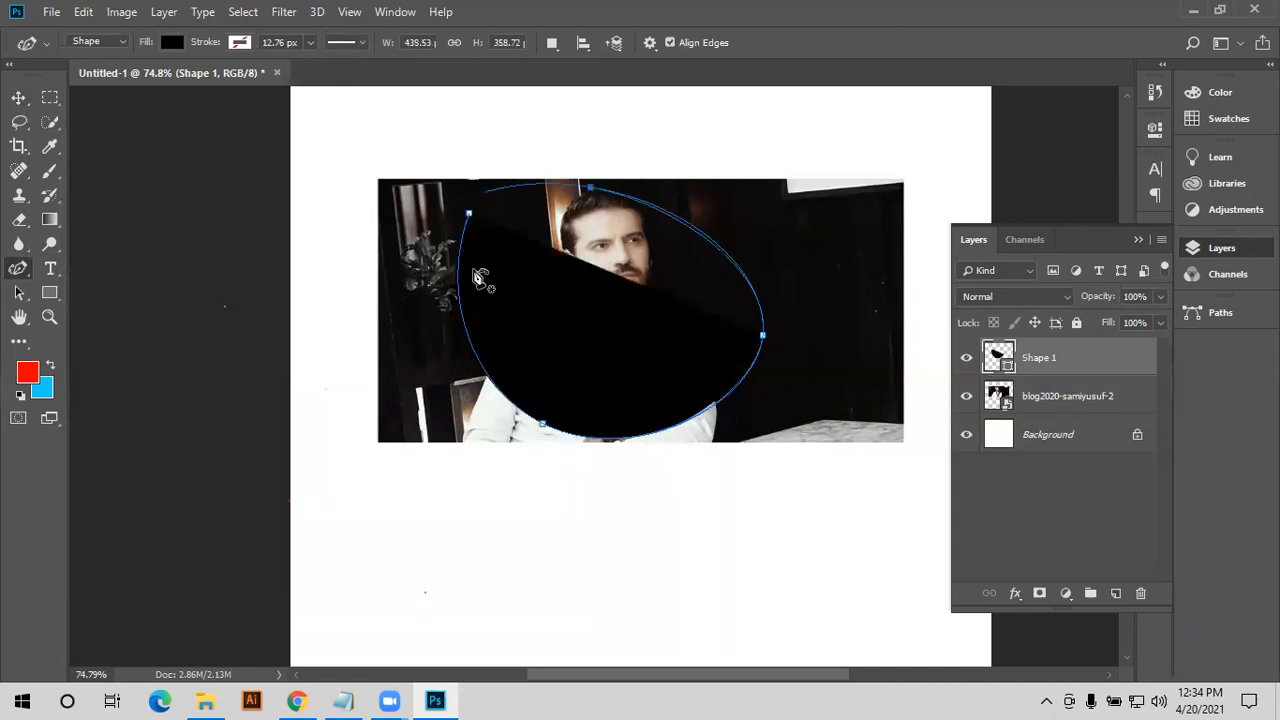
- Move the black shape off the photo and back over the man
left_click(20, 97)
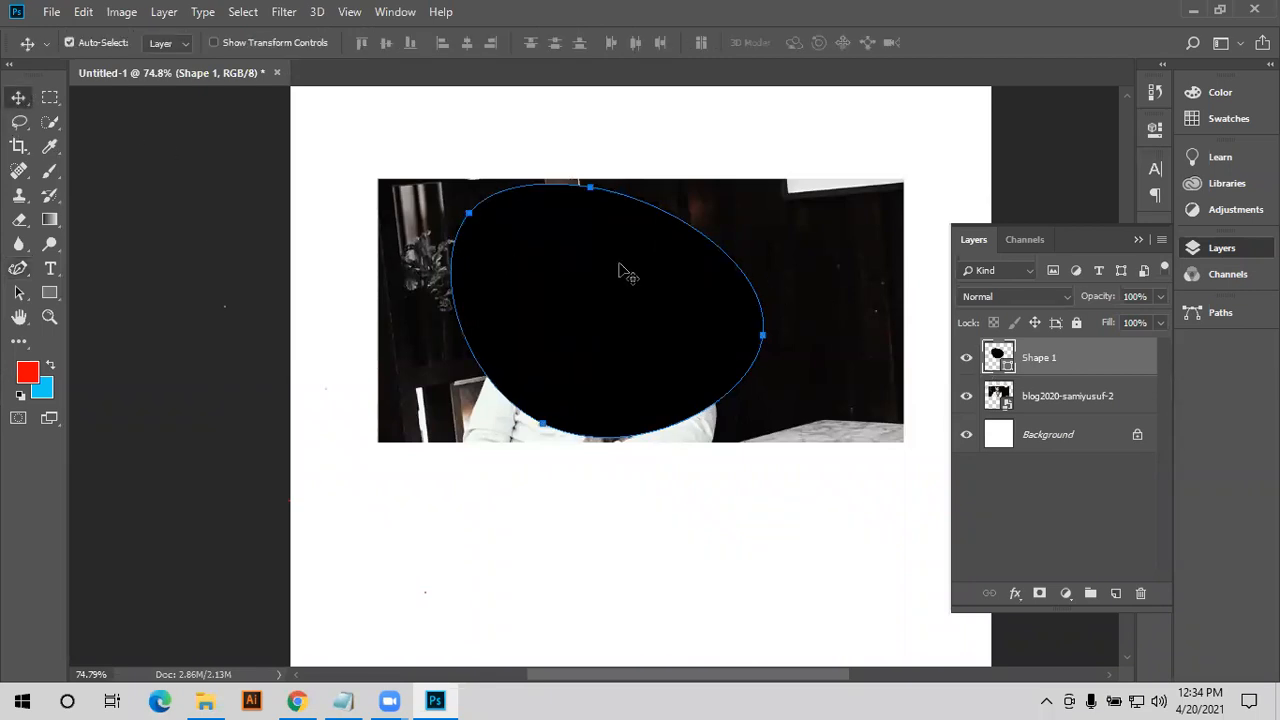
left_click_drag(503, 447, 651, 445)
scroll(650, 445, "down", 2)
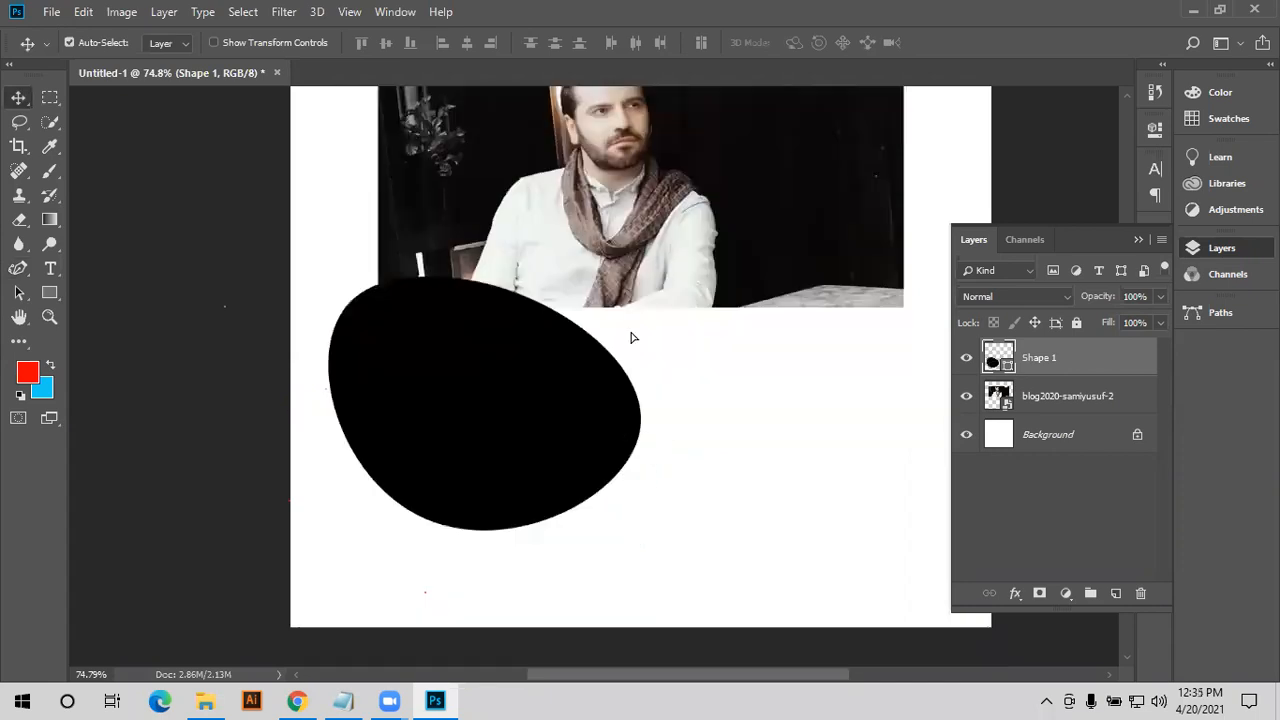
left_click_drag(631, 337, 763, 376)
scroll(634, 250, "up", 2)
left_click_drag(636, 262, 640, 260)
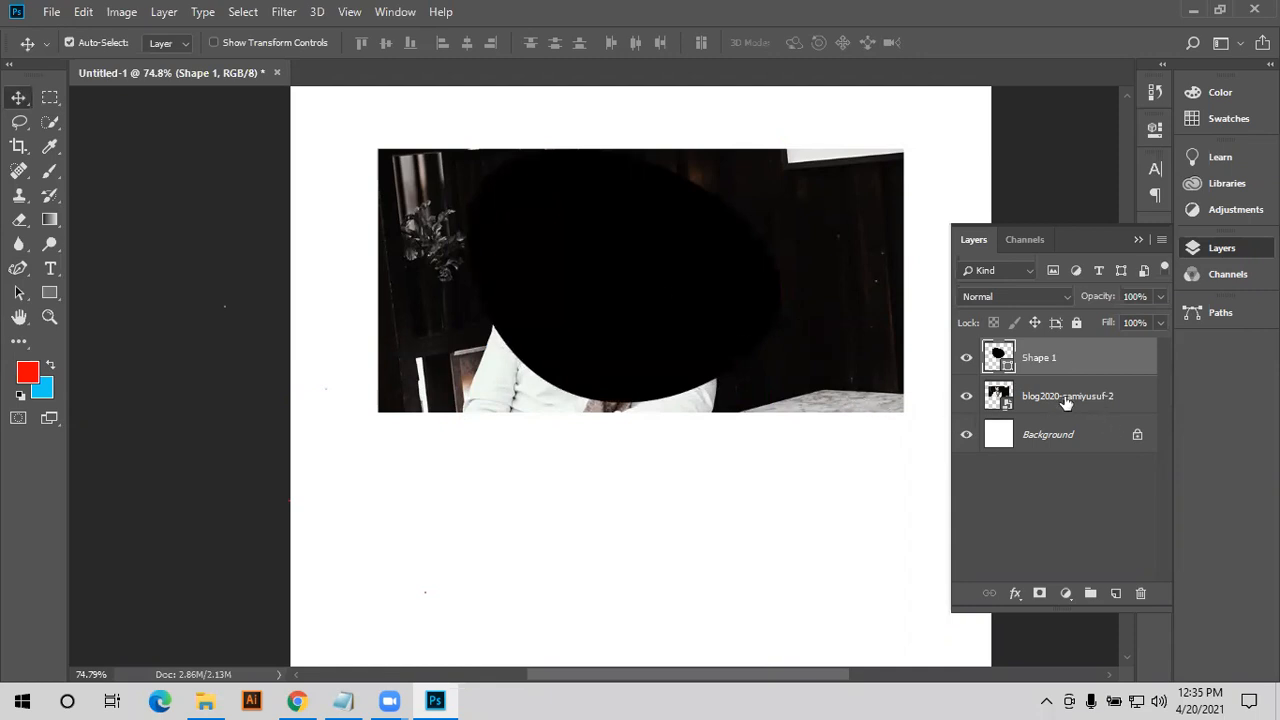
- Place the Shape 1 layer beneath the photo, clip the photo to it and shift the photo slightly left within the shape
left_click_drag(1070, 358, 1068, 410)
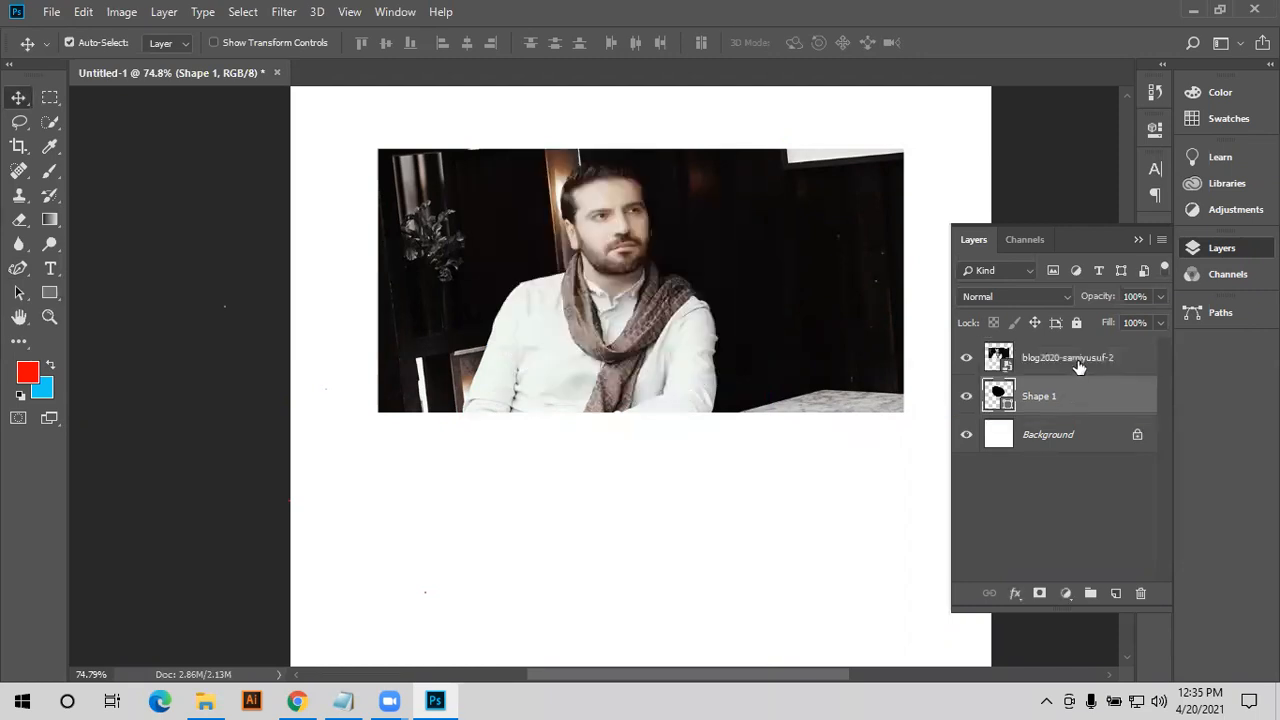
left_click(1081, 357)
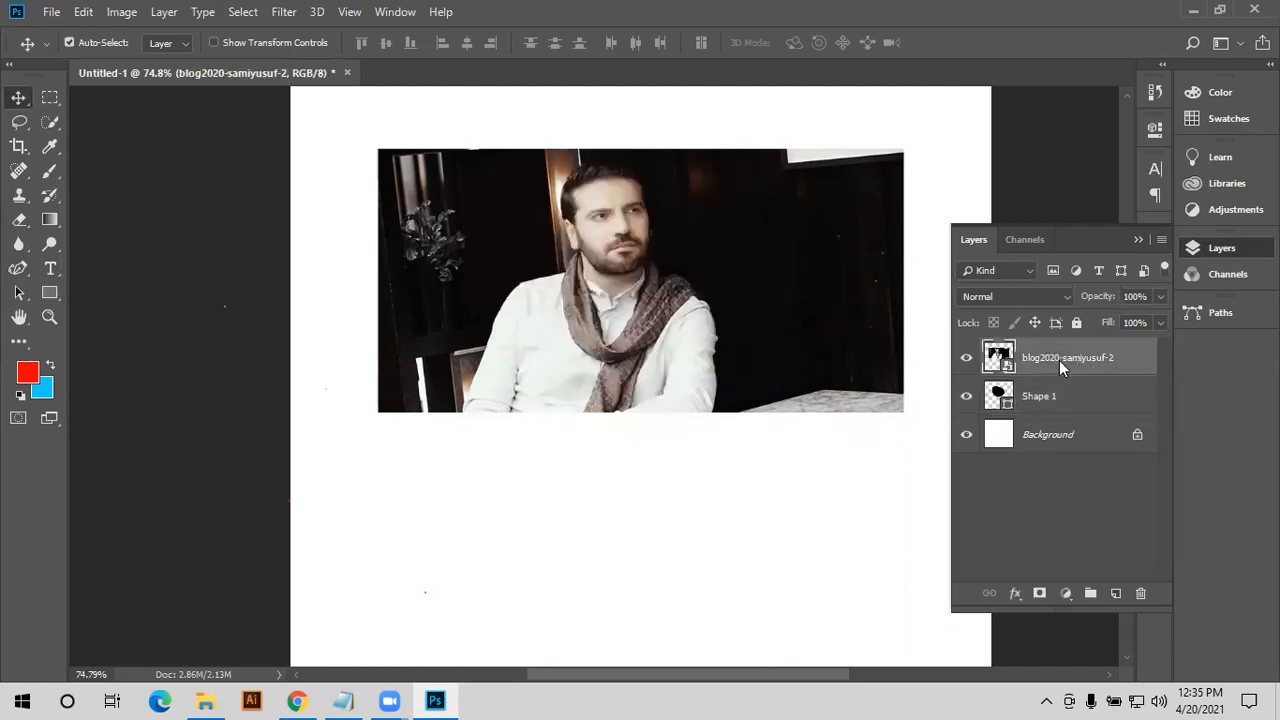
right_click(1060, 360)
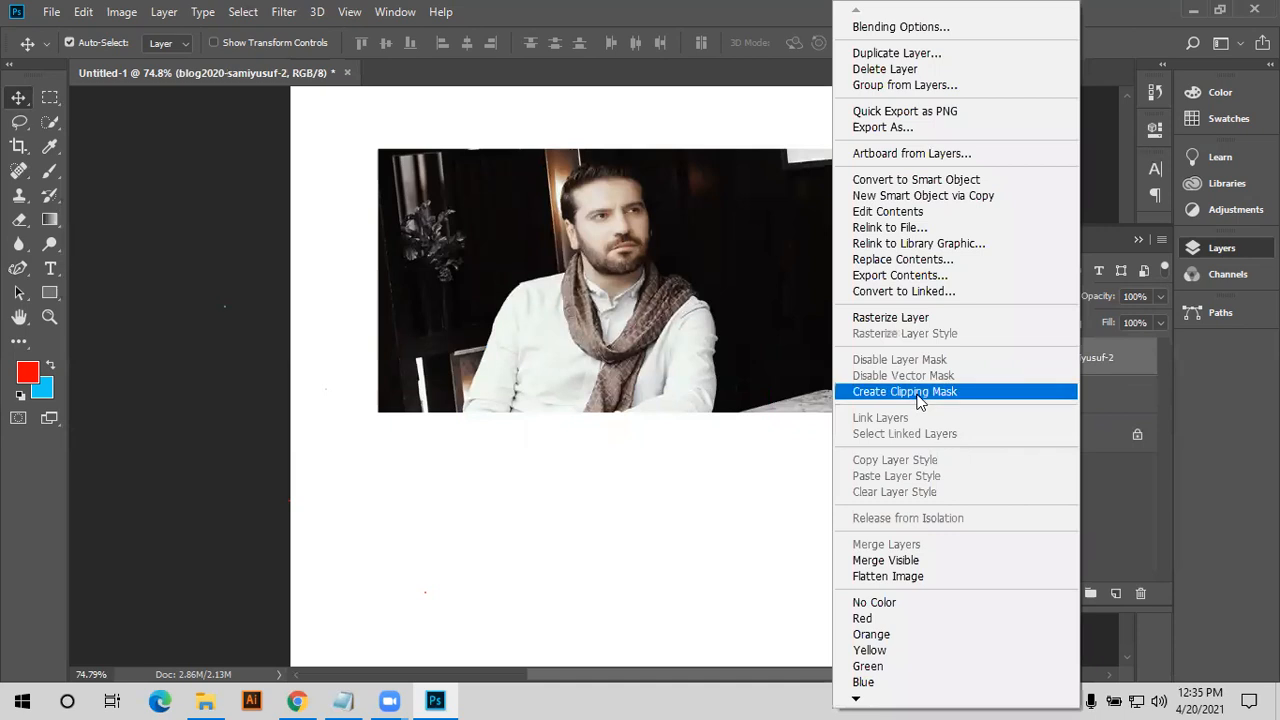
left_click(920, 396)
left_click_drag(650, 302, 625, 296)
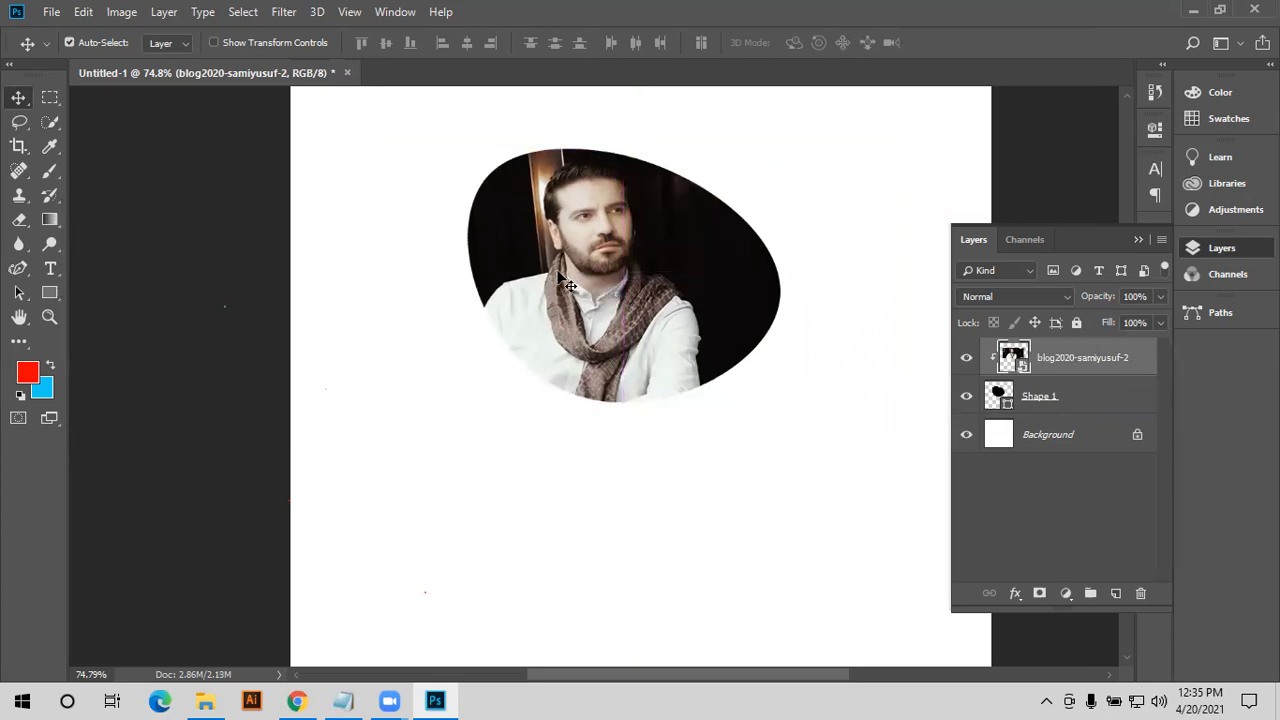
- Release the photo's clipping mask and create it again on the shape beneath
right_click(1132, 368)
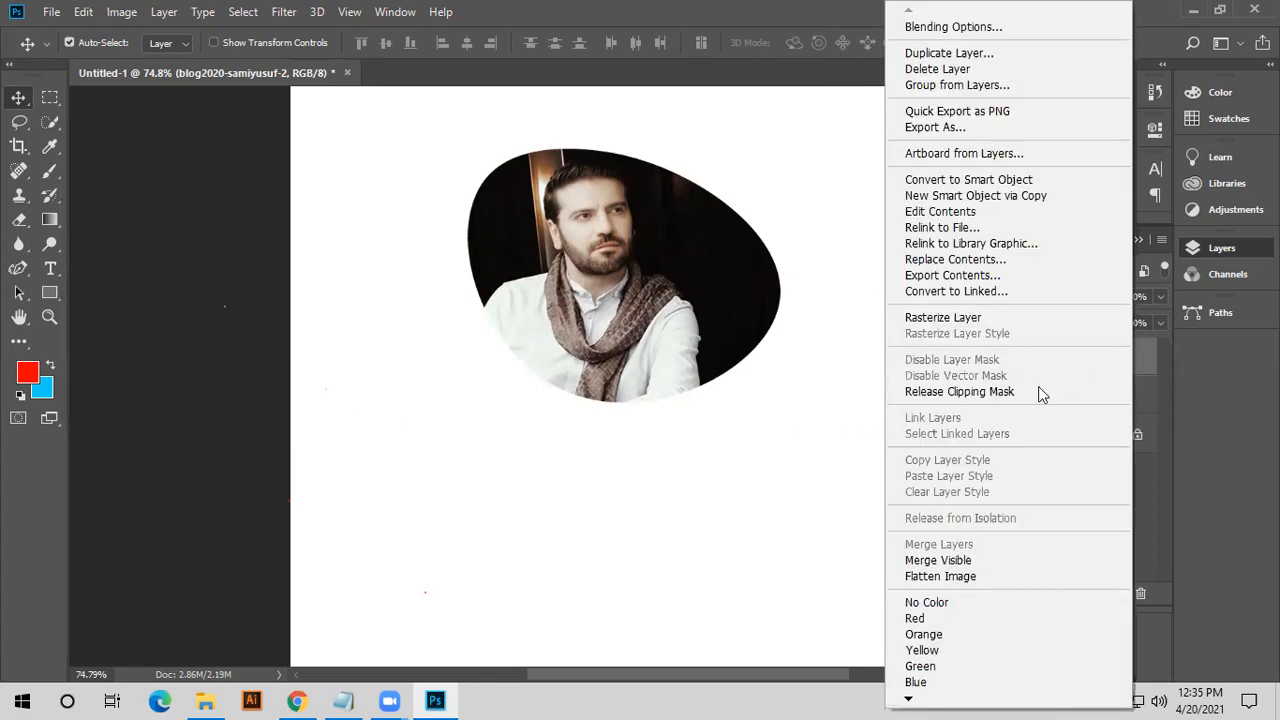
left_click(965, 392)
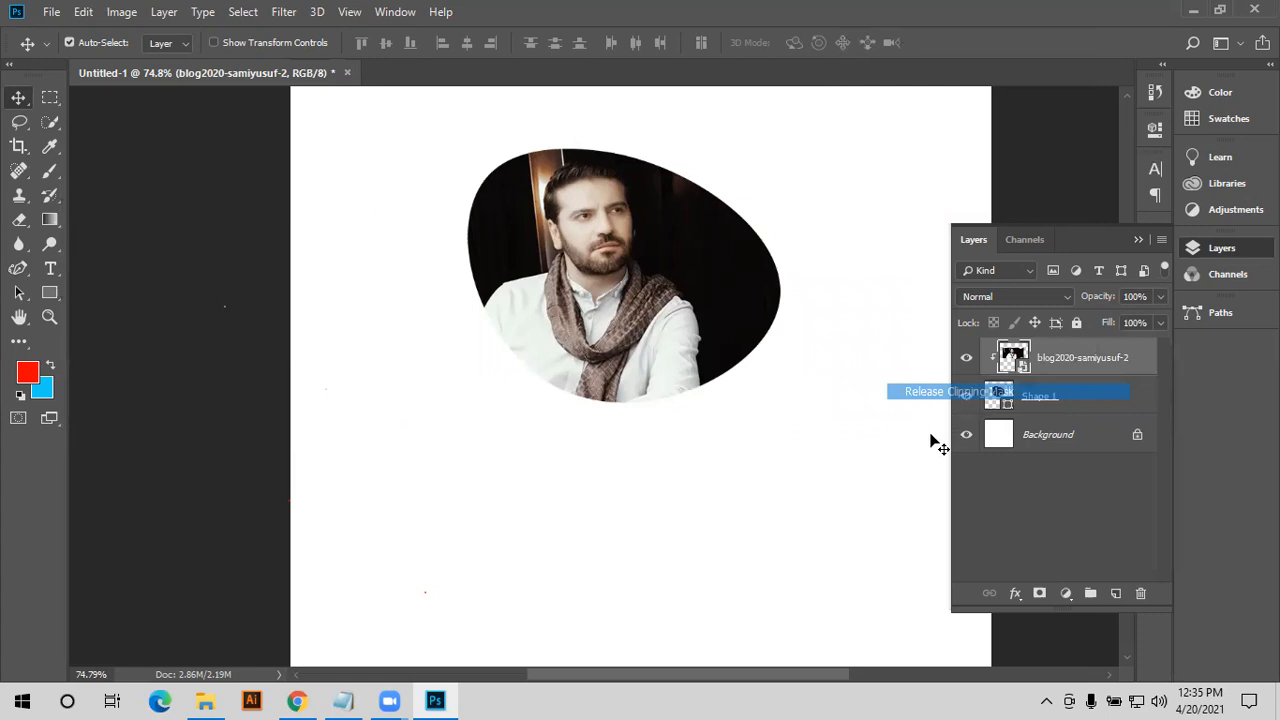
left_click(104, 254)
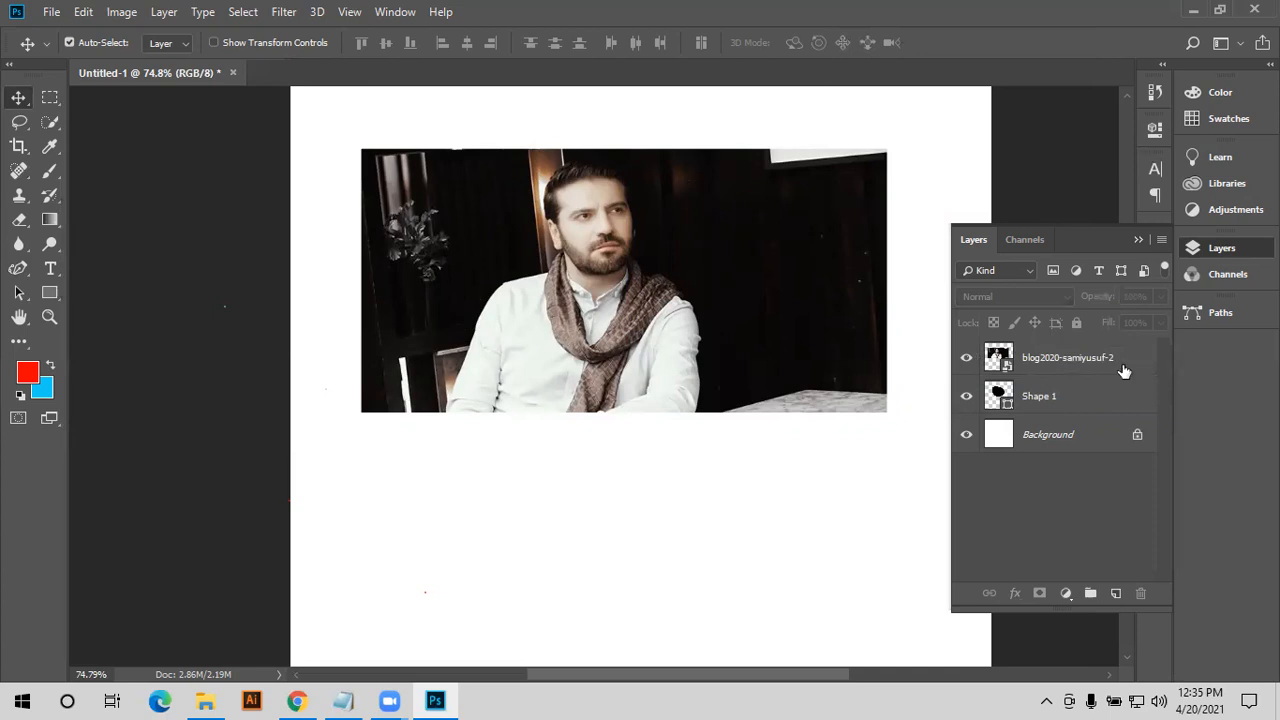
right_click(1046, 348)
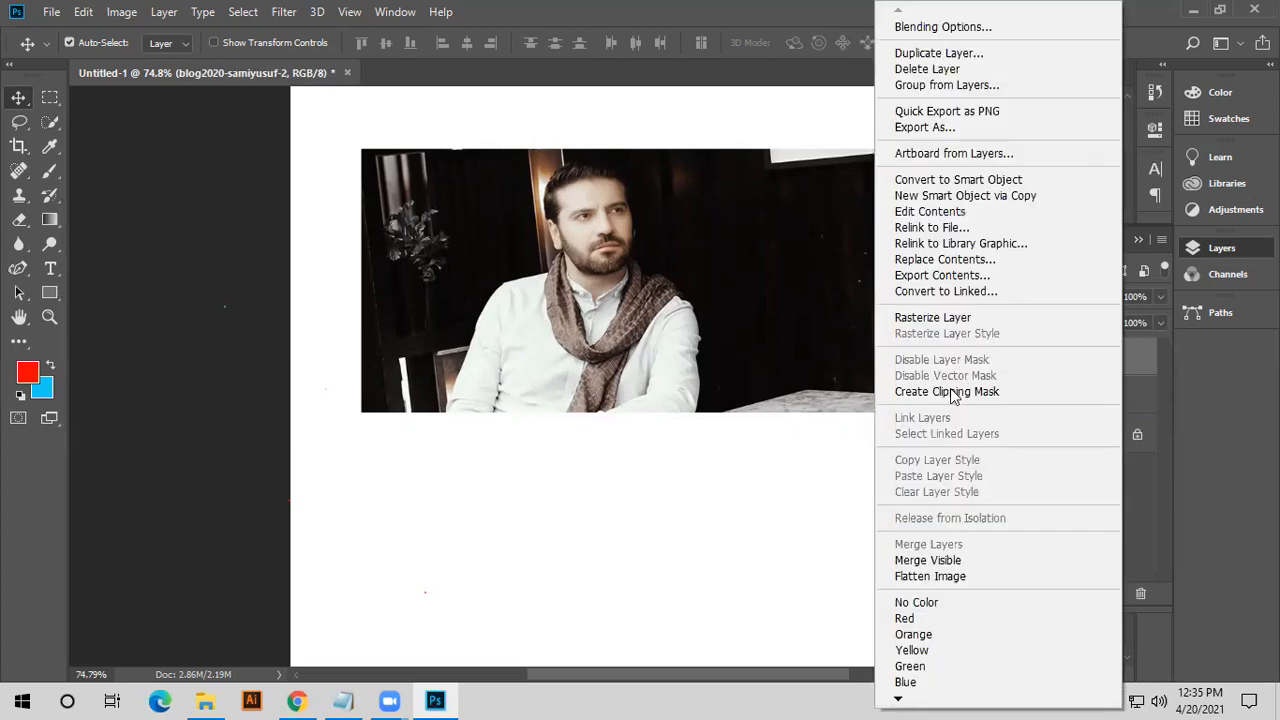
left_click(955, 392)
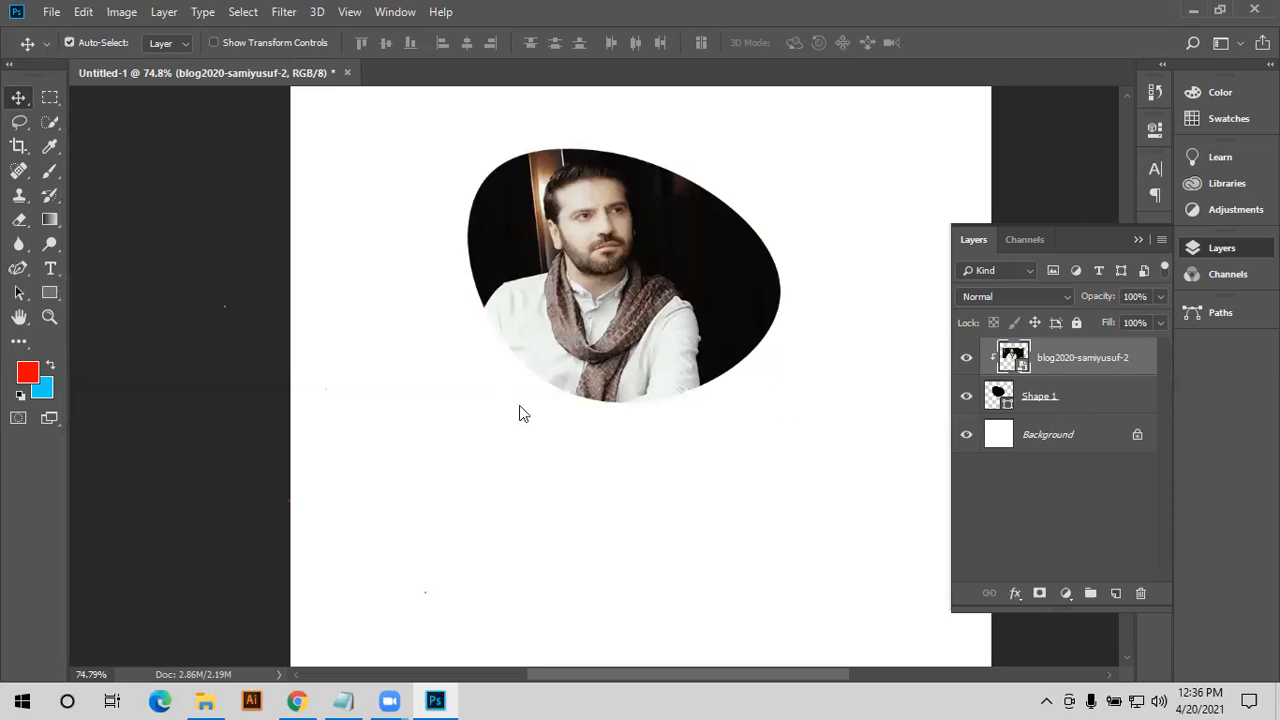
- Release the photo's clipping mask and delete the Shape 1 layer
right_click(1117, 357)
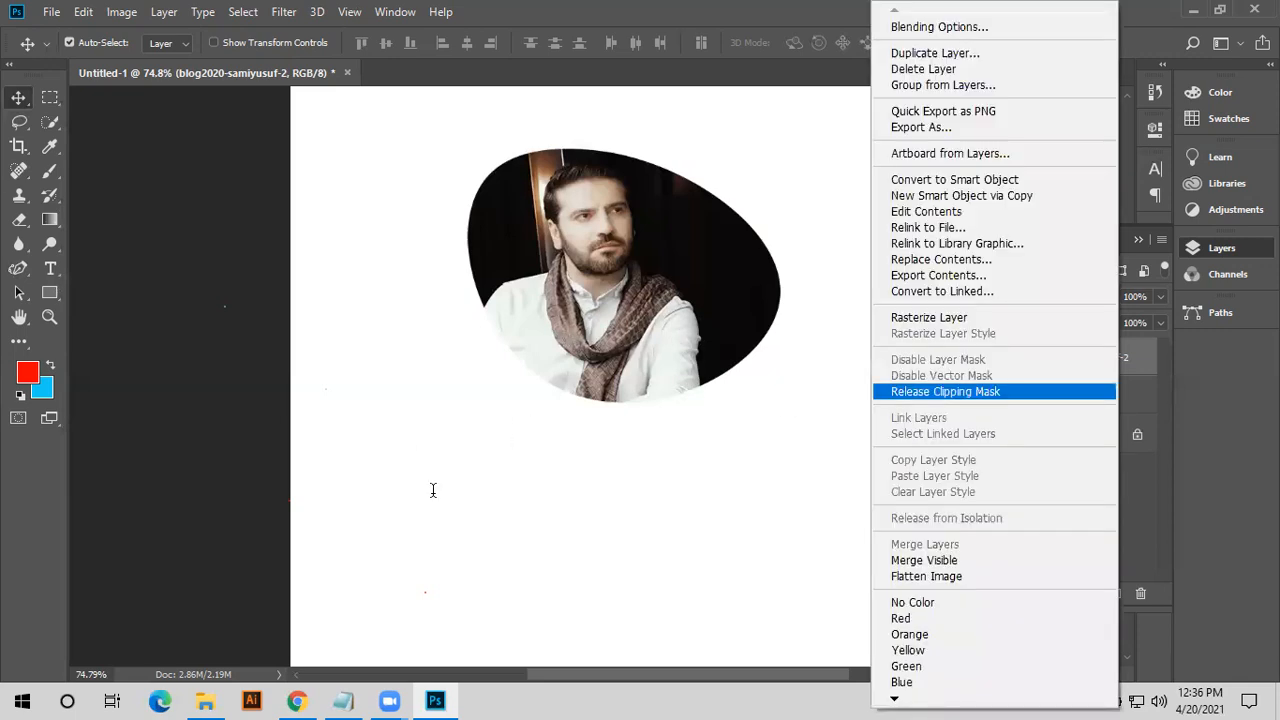
left_click(945, 391)
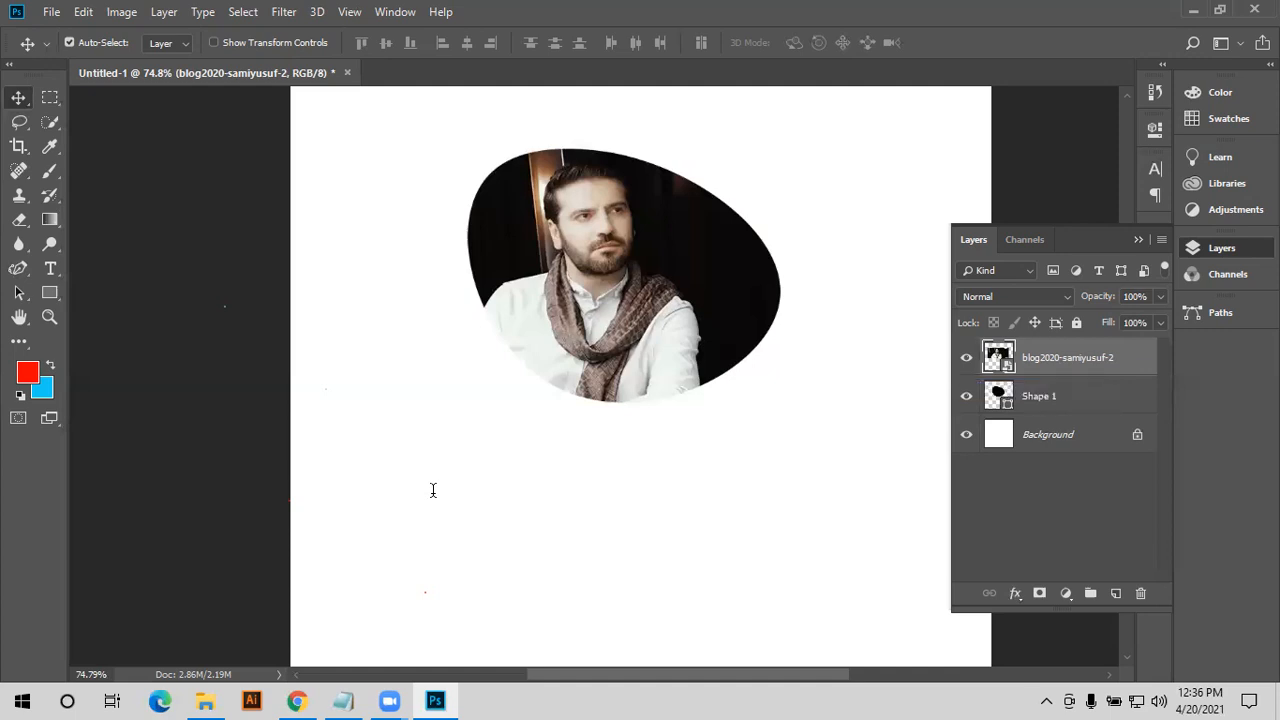
key("alt+bracketleft")
key("Delete")
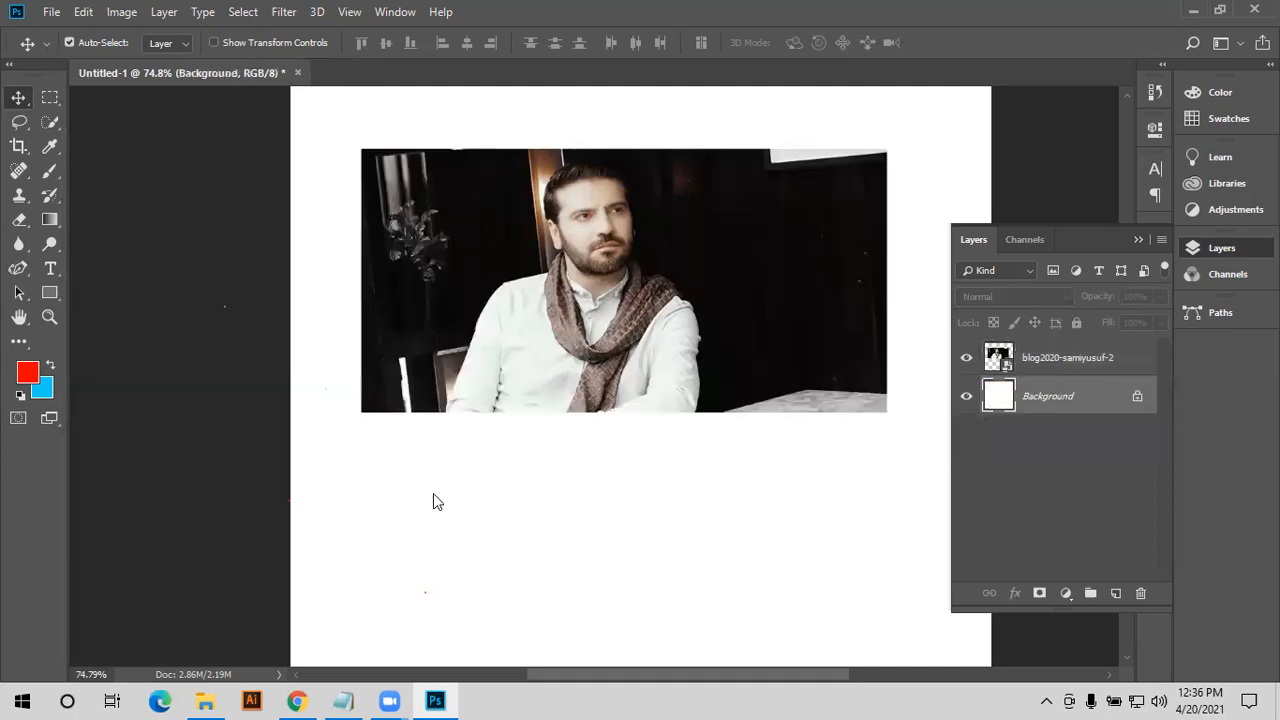
- Shift the photo up and add the title SAMI YUSUF beneath it in Lato Black 150 pt, moved to fit within the canvas
left_click_drag(684, 368, 676, 286)
key("t")
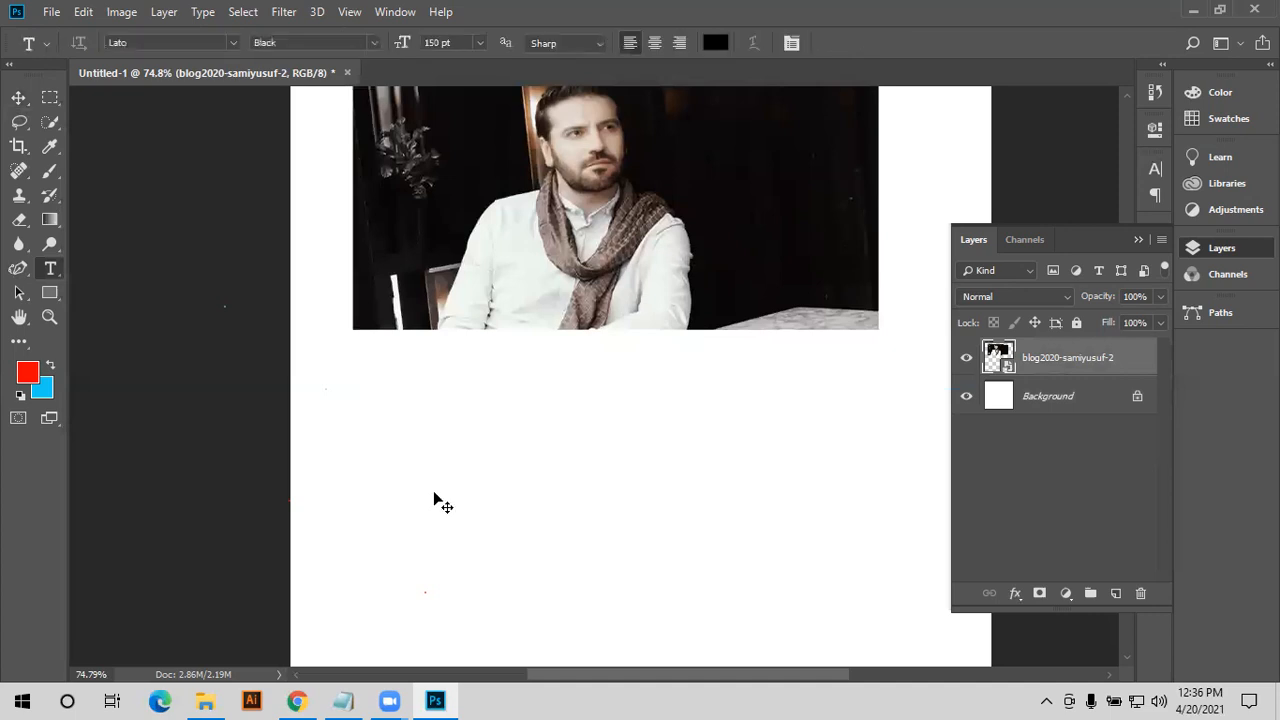
left_click(434, 494)
type("S")
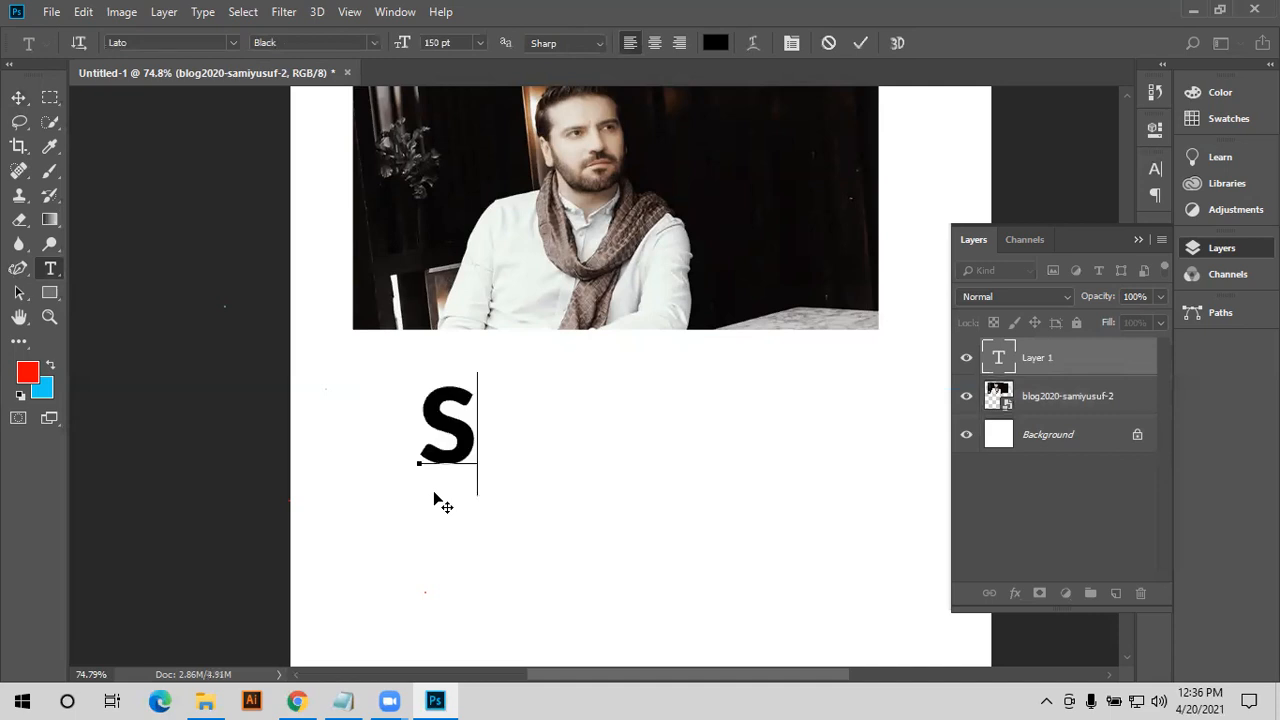
type("AMI ")
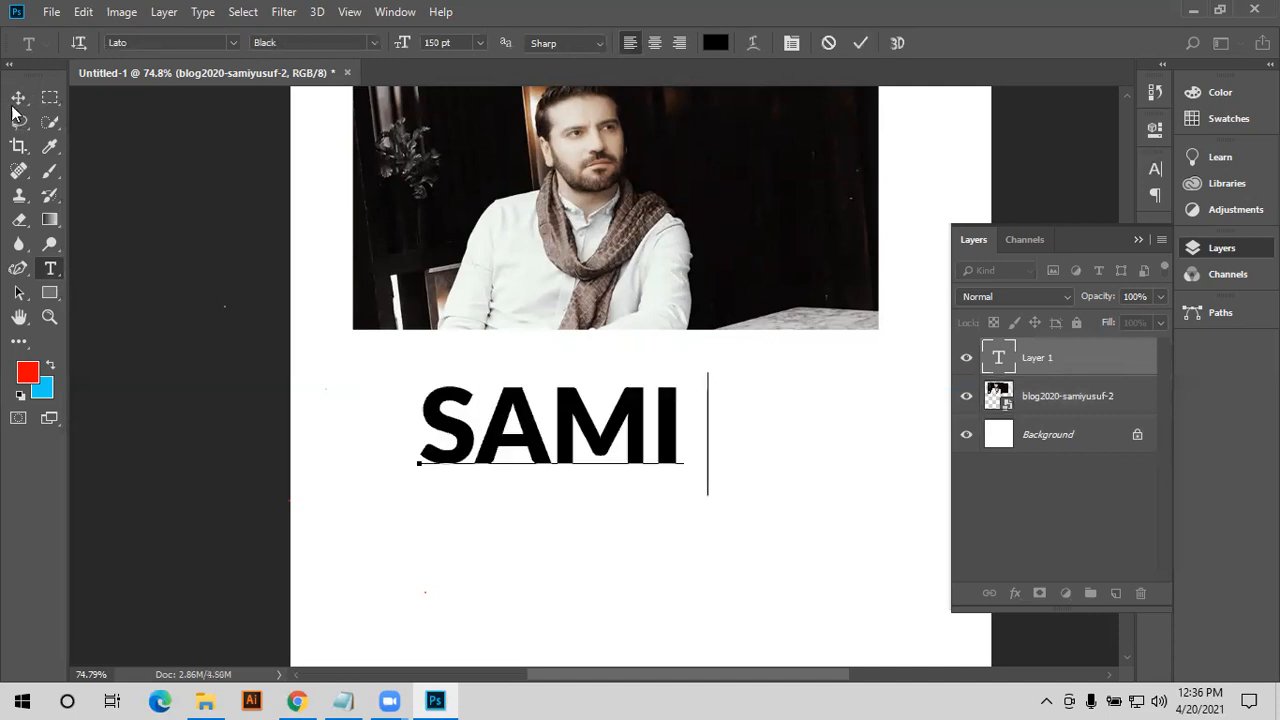
type("YU  ")
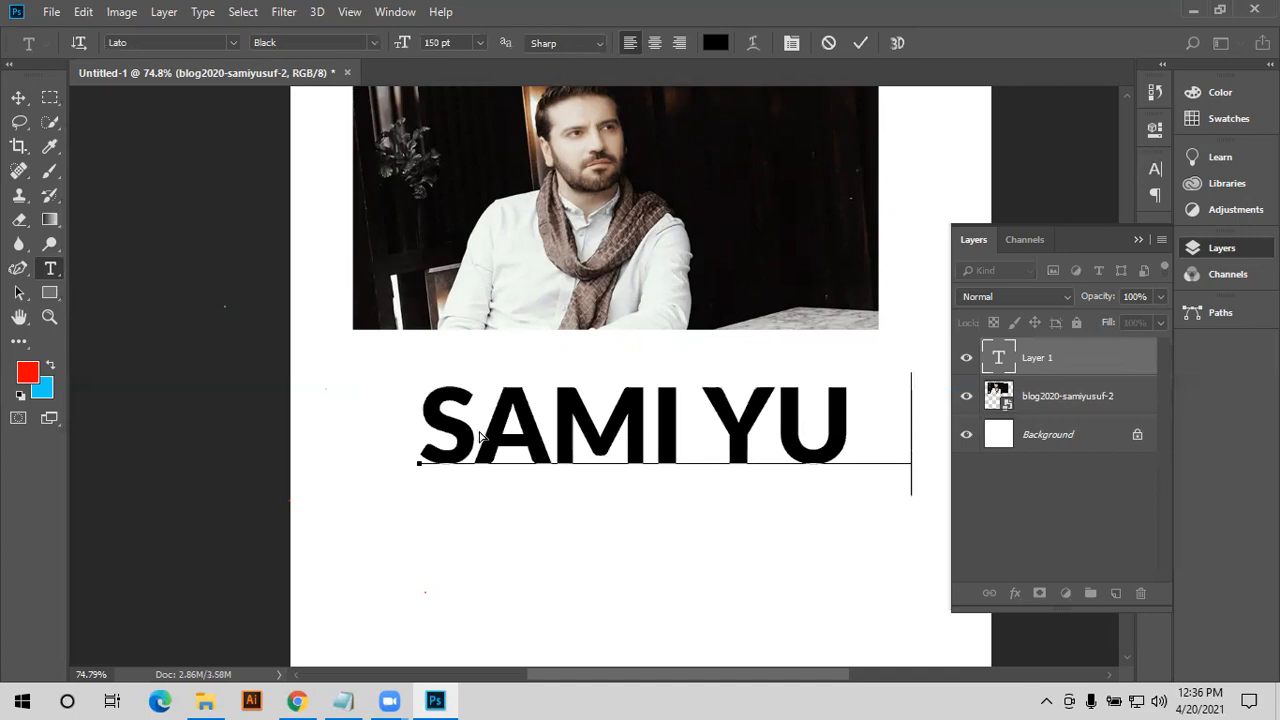
type("U")
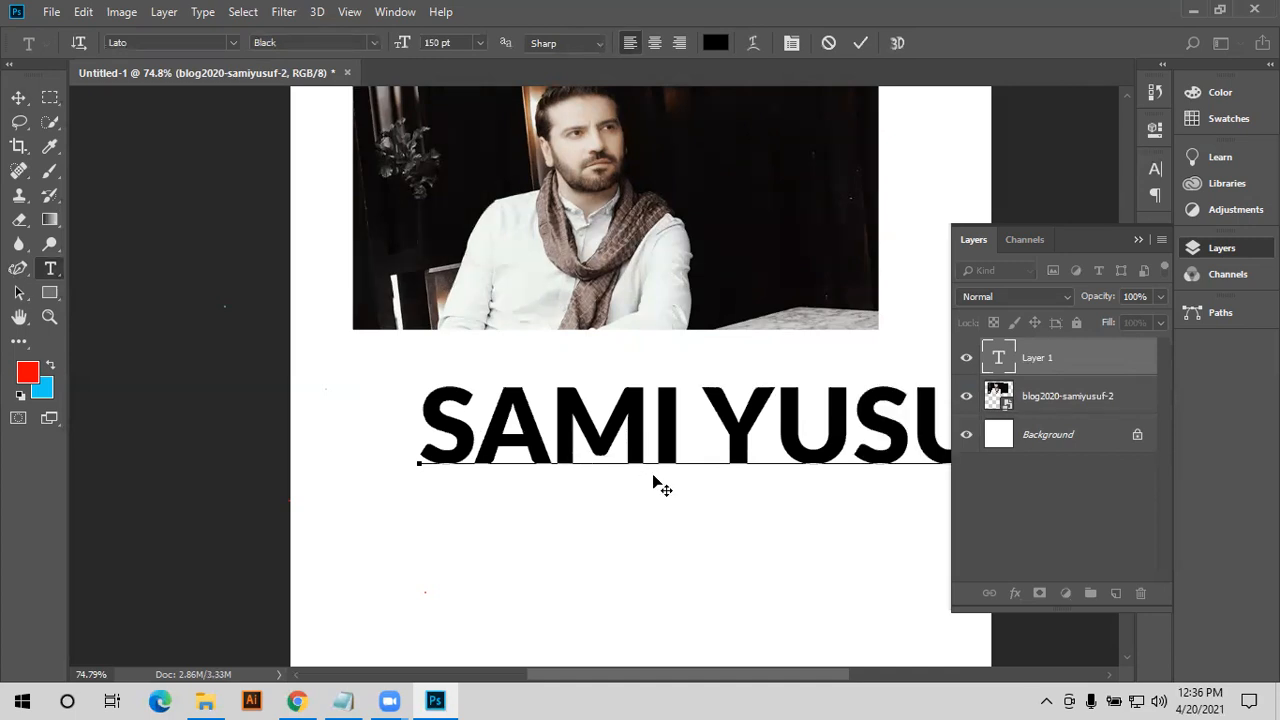
key("ctrl+Return")
key("v")
left_click_drag(709, 366, 620, 280)
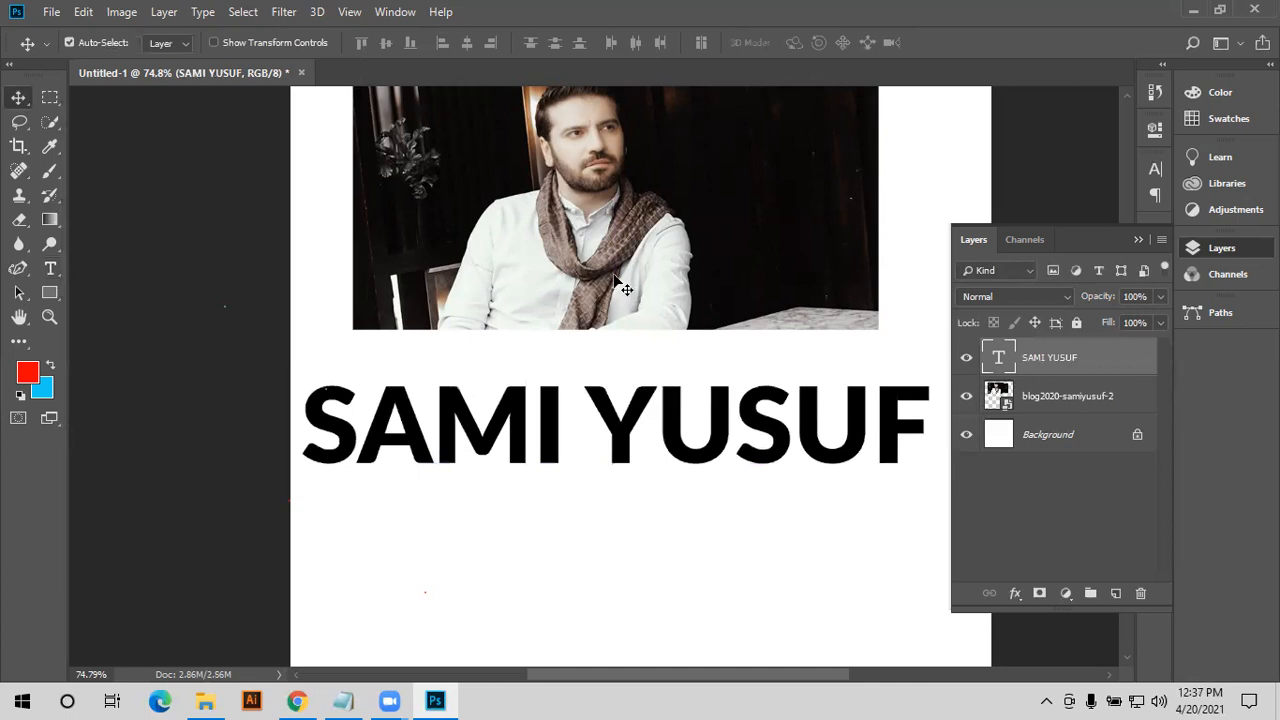
- Break the title into two lines before YUSUF, centre-align it and position it just below the photo
left_click(48, 267)
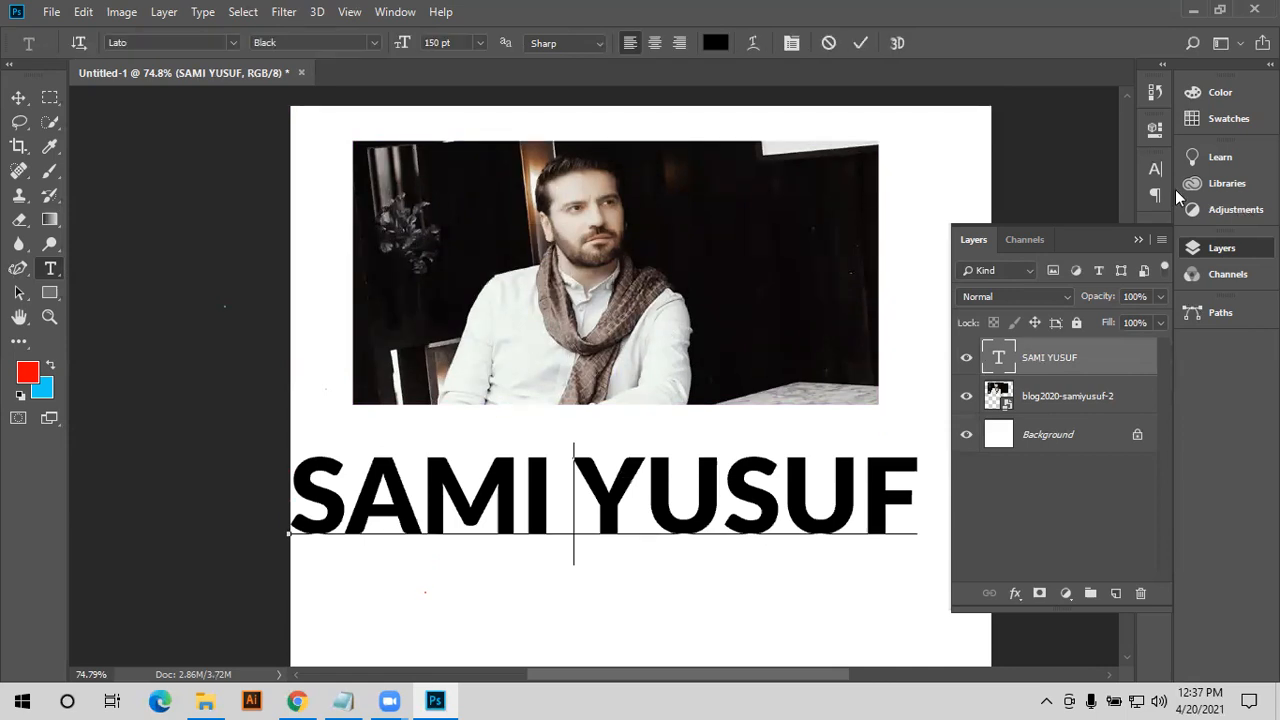
key("Left")
key("Return")
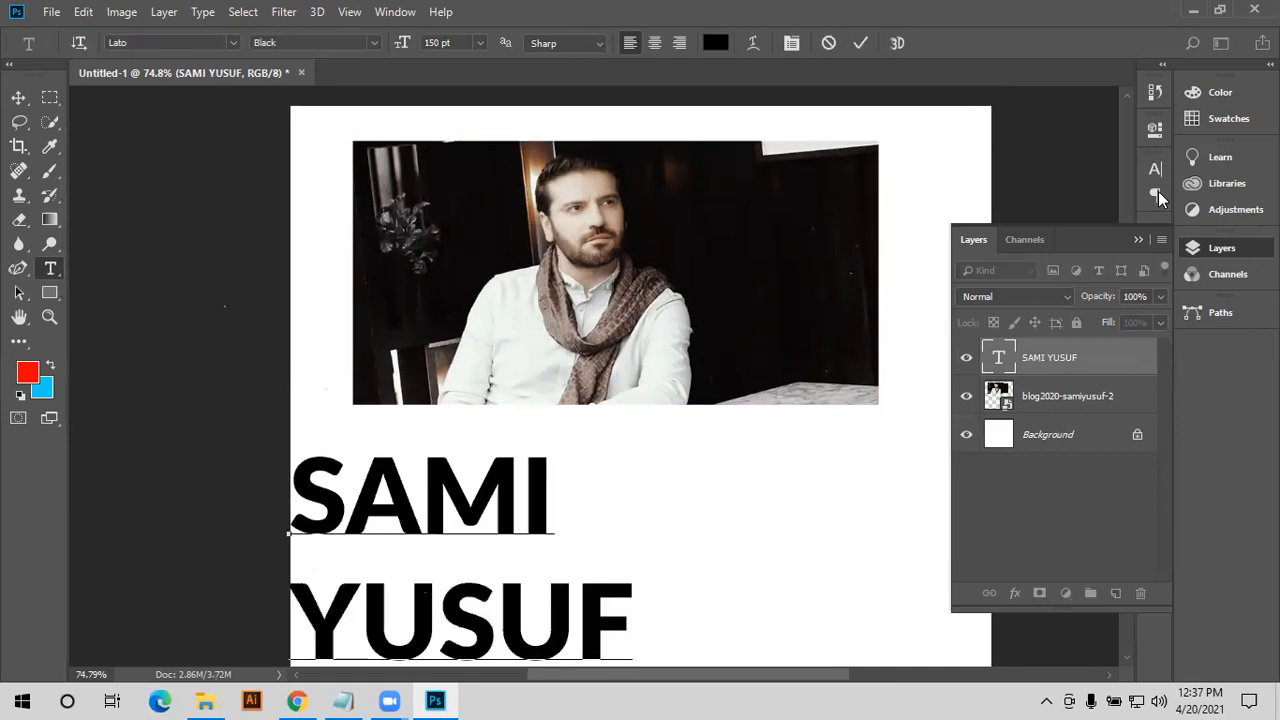
key("ctrl+Return")
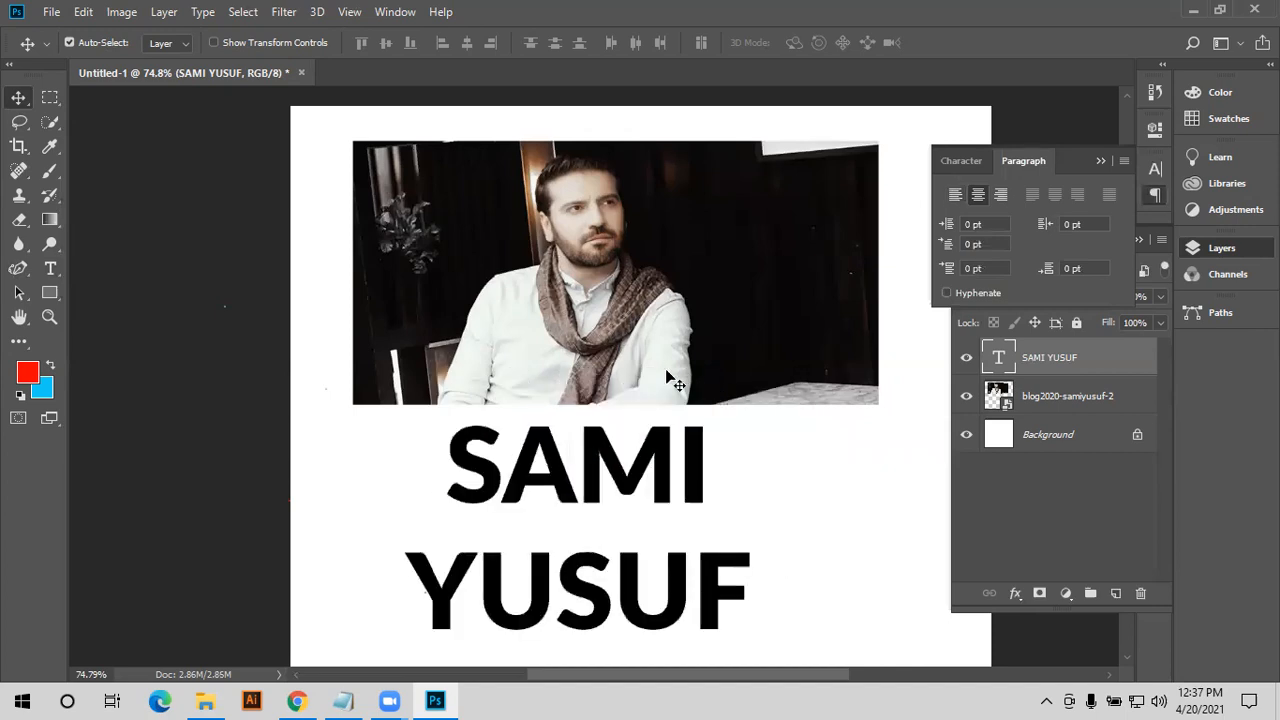
scroll(660, 375, "down", 2)
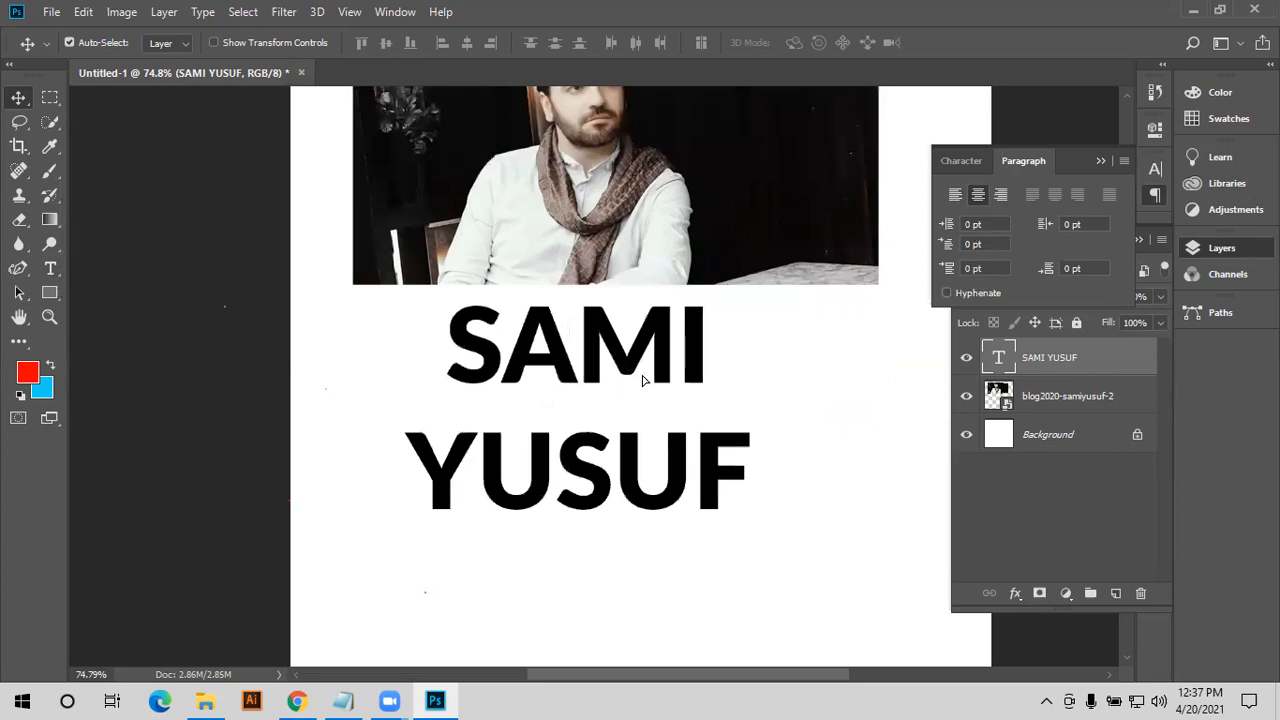
left_click_drag(646, 366, 648, 392)
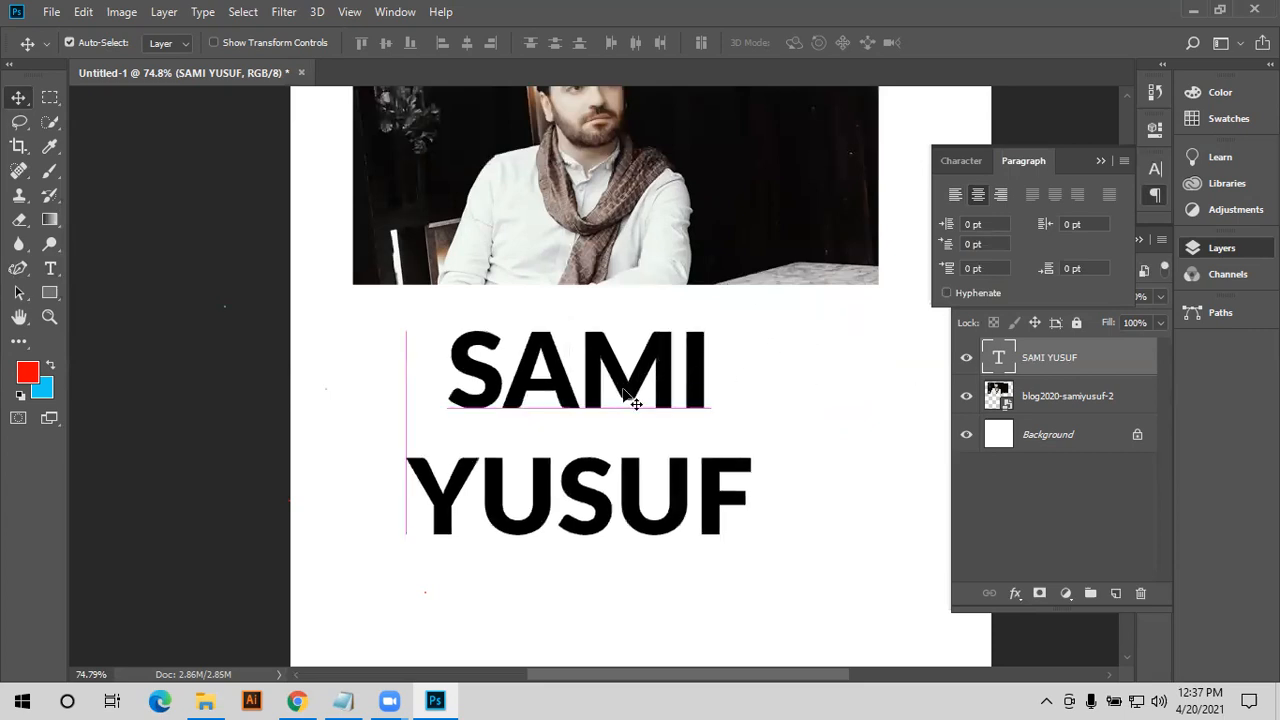
left_click_drag(579, 381, 581, 357)
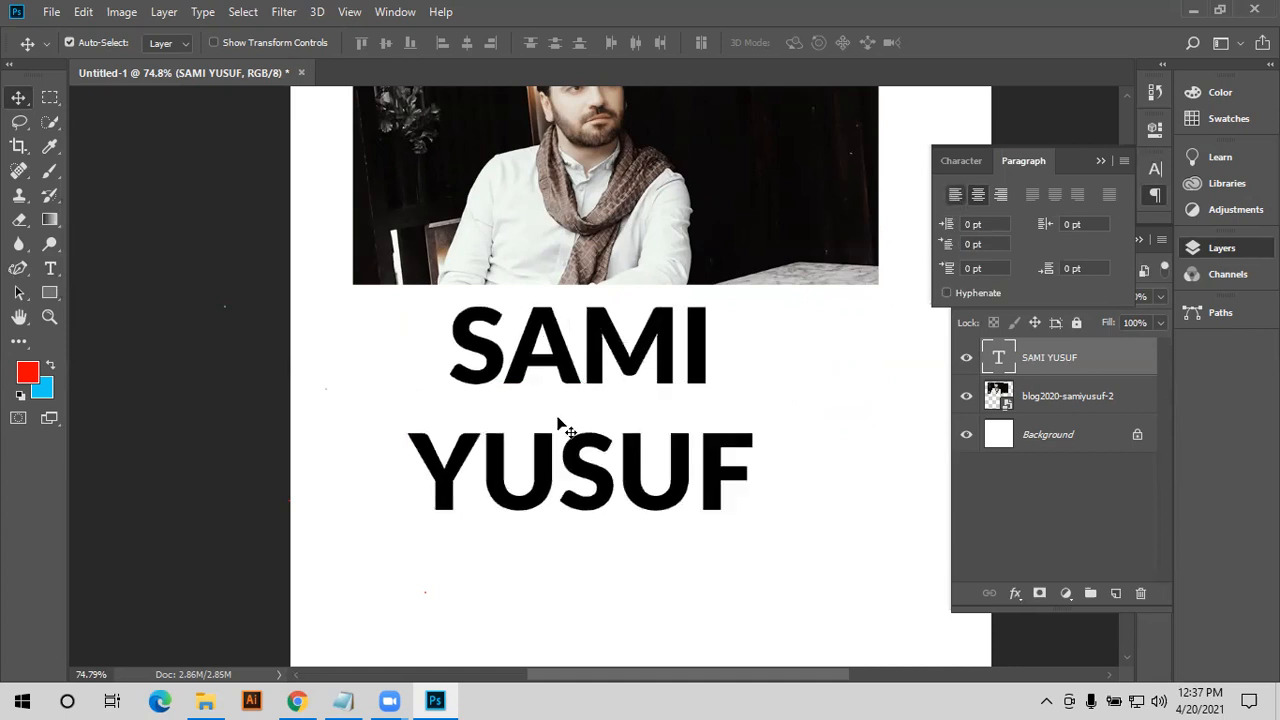
- Try left alignment on the two-line title, switch it back to centred and reposition it below the photo
key("ctrl+shift+l")
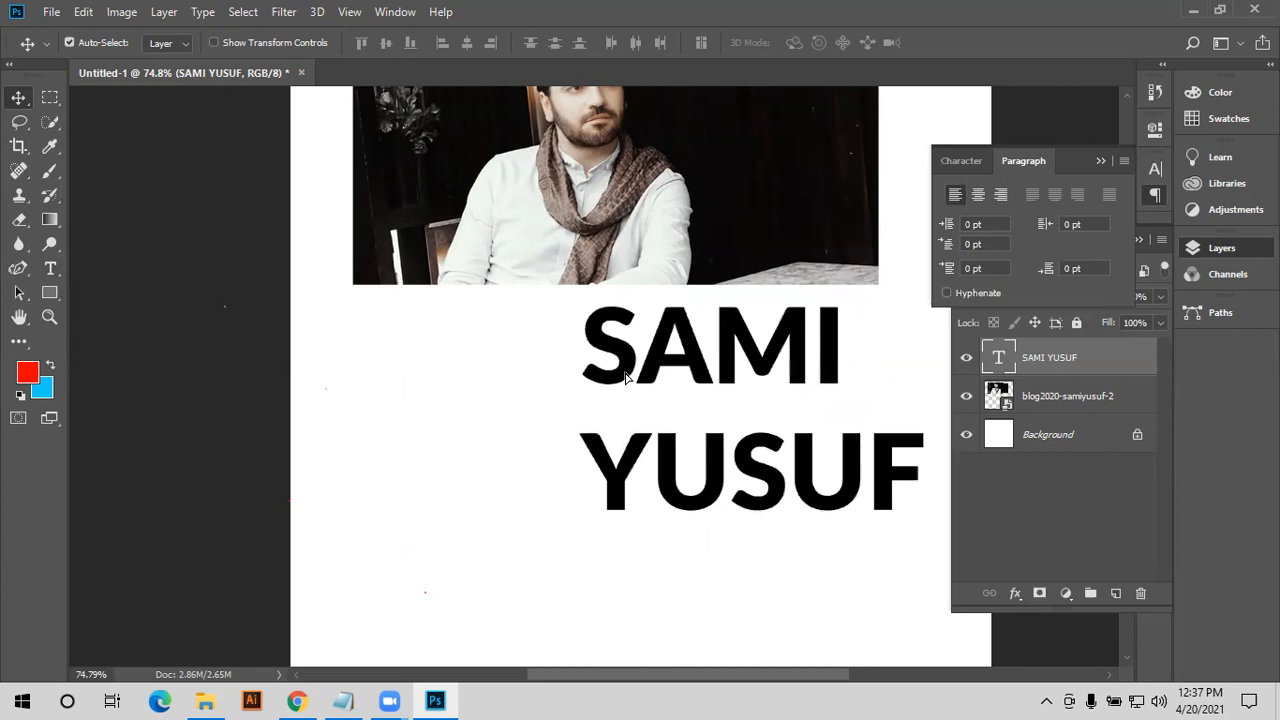
left_click_drag(700, 356, 698, 357)
left_click(973, 199)
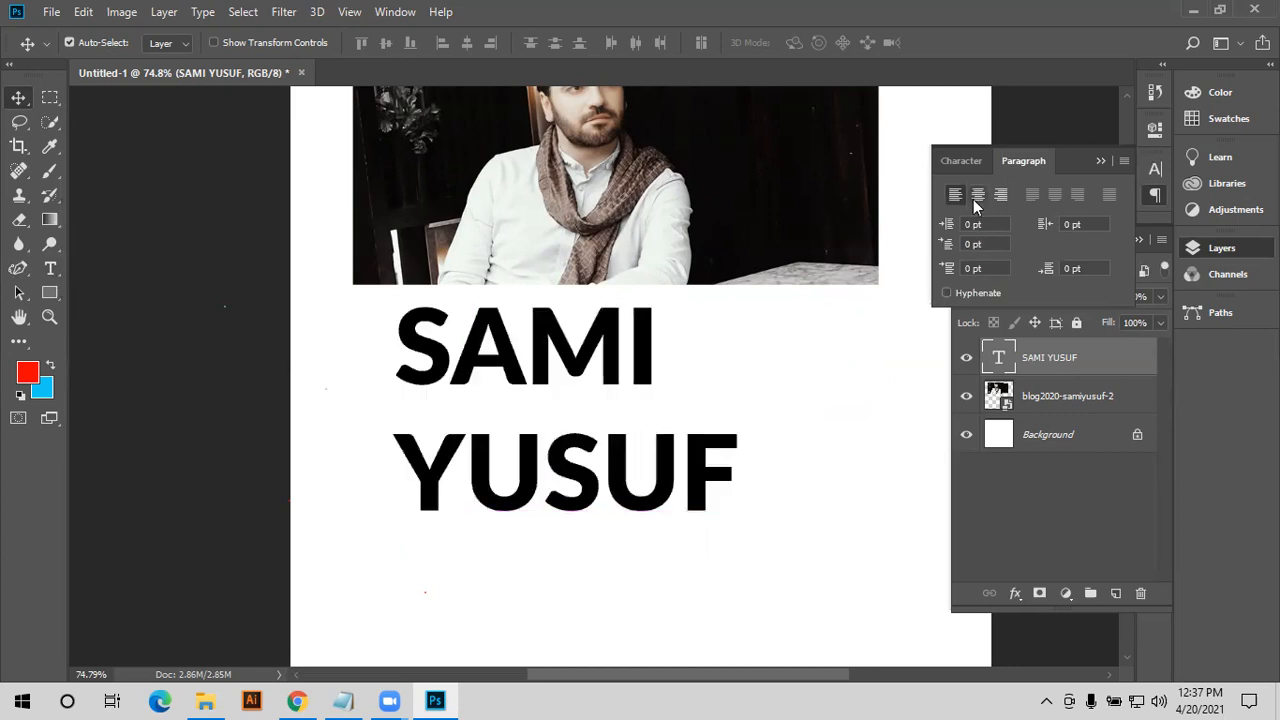
left_click_drag(479, 355, 741, 424)
left_click_drag(779, 505, 709, 429)
scroll(657, 414, "down", 2)
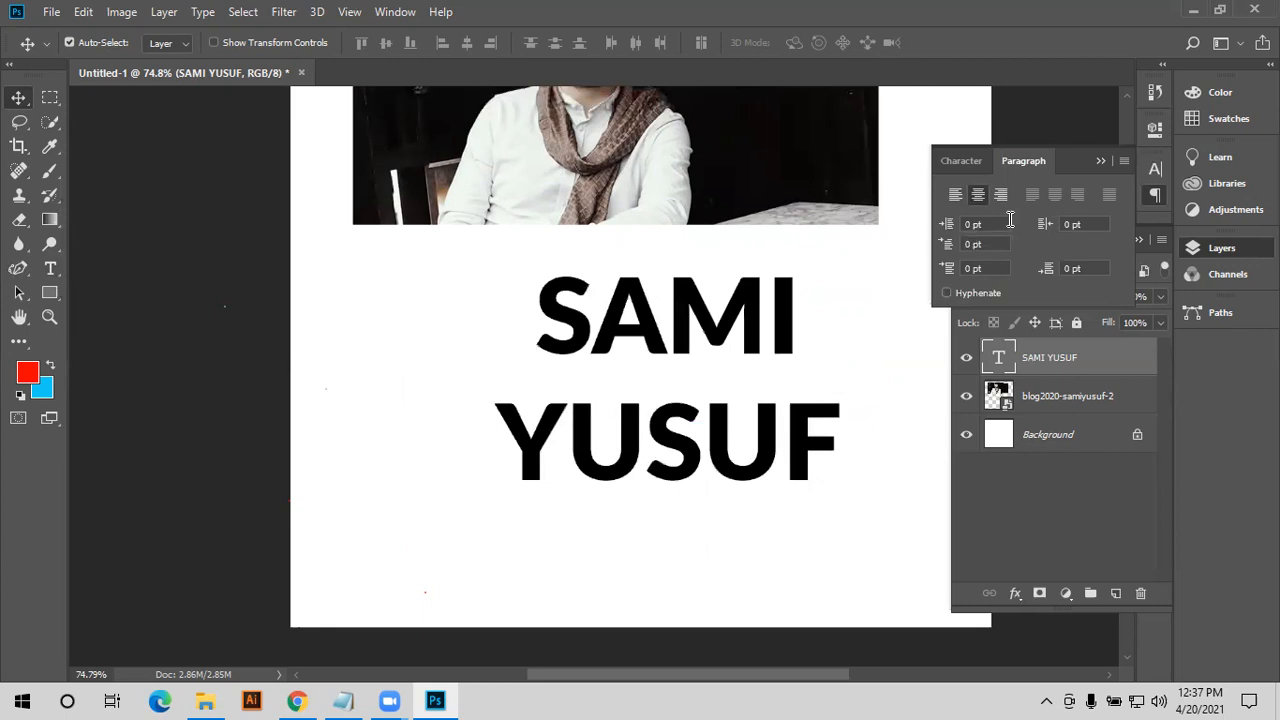
- Undo the last title move, try right, left and centred alignment, and place the centred title overlapping the photo's lower edge
key("ctrl+z")
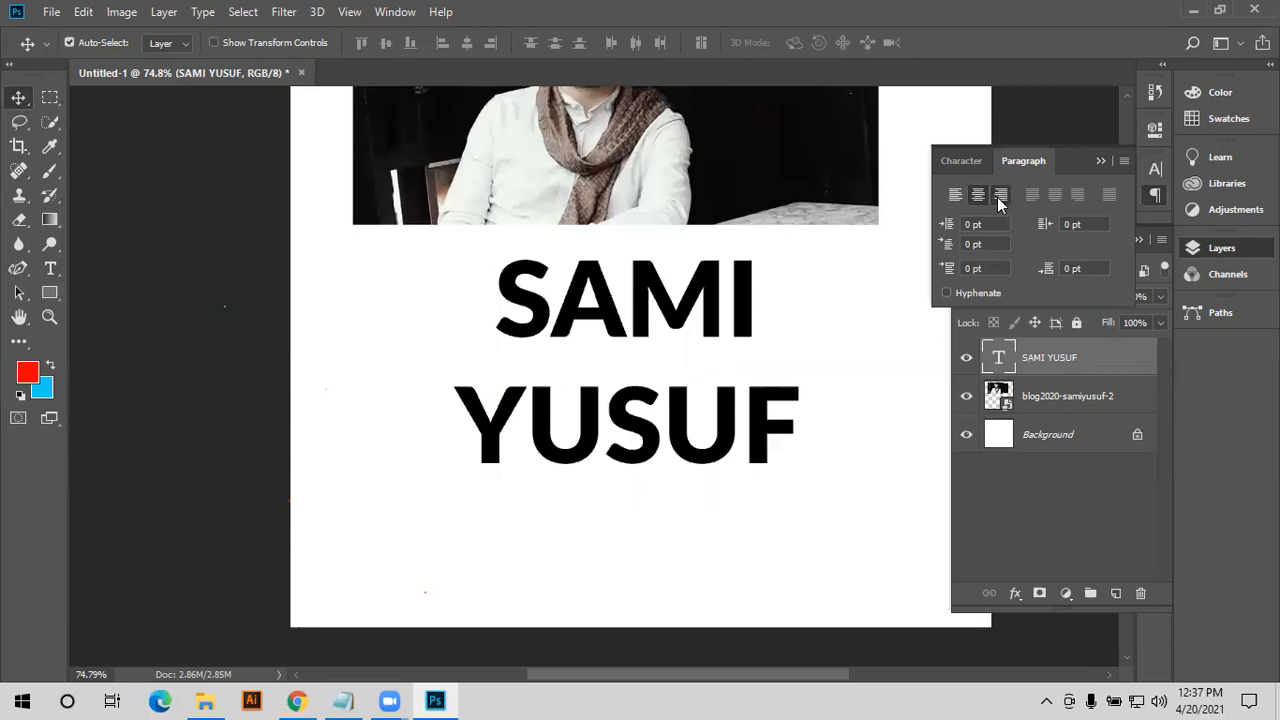
left_click(999, 196)
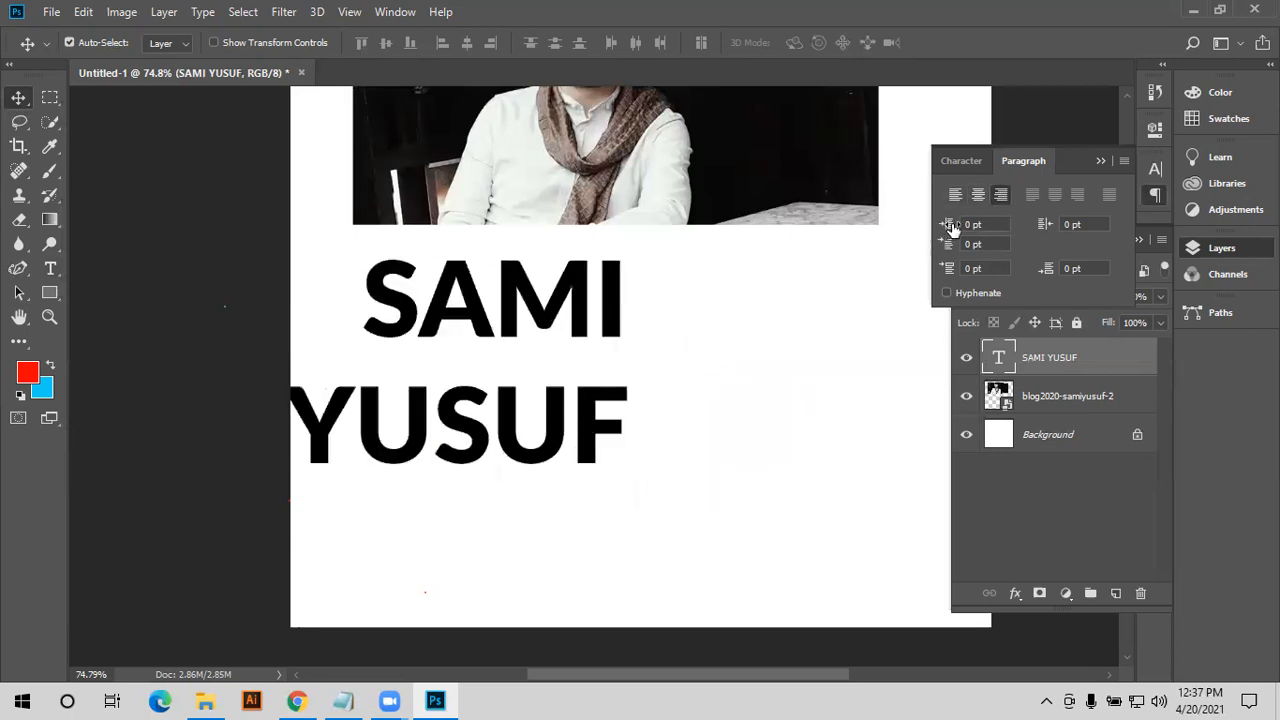
left_click(955, 195)
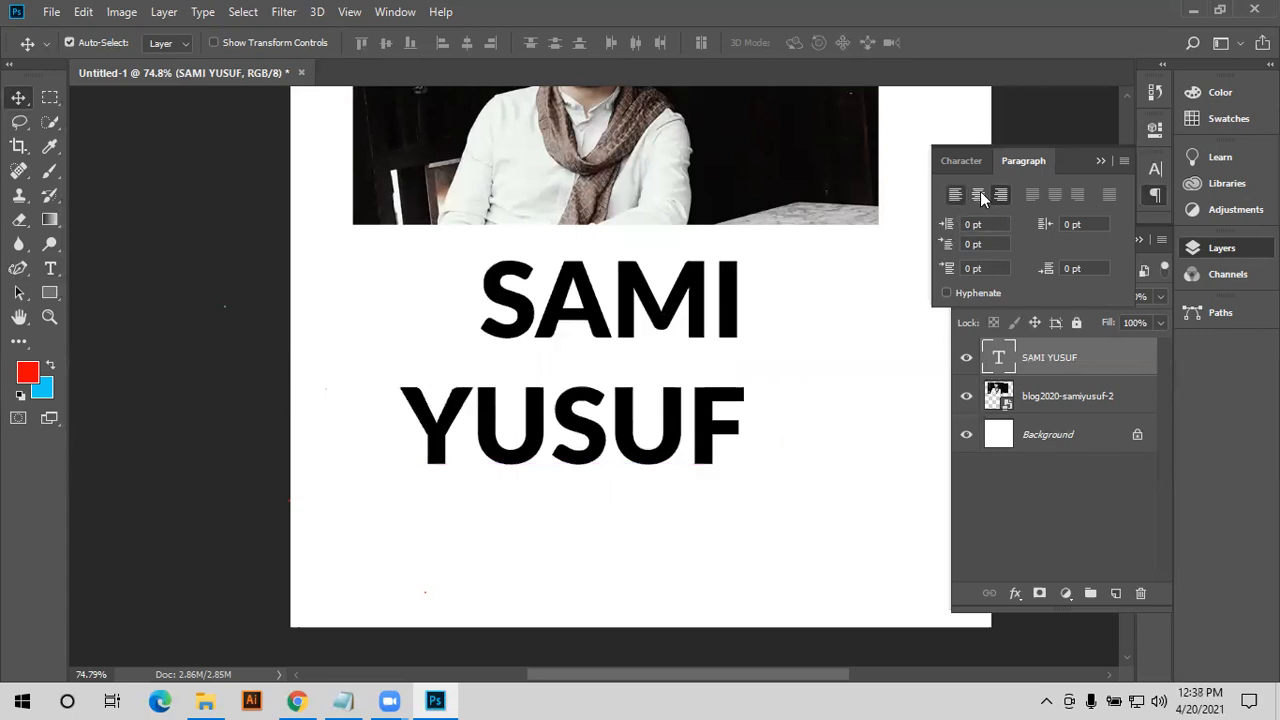
left_click(979, 195)
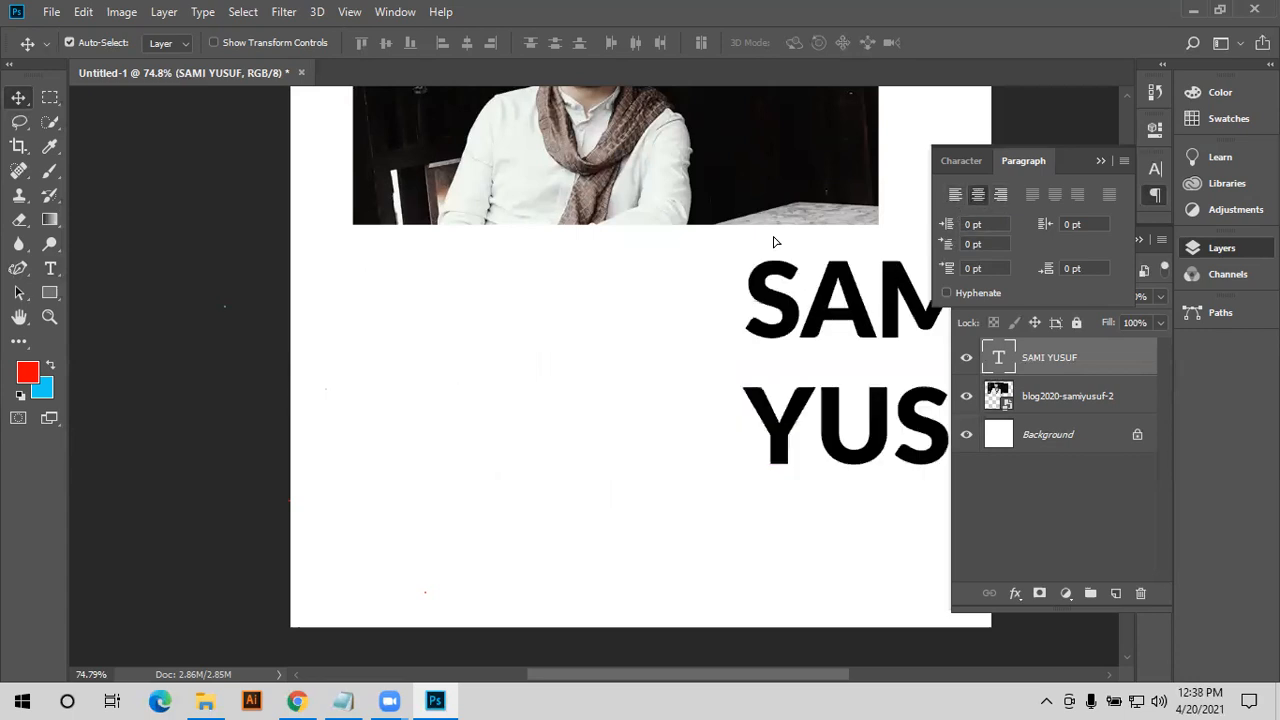
left_click_drag(773, 242, 682, 142)
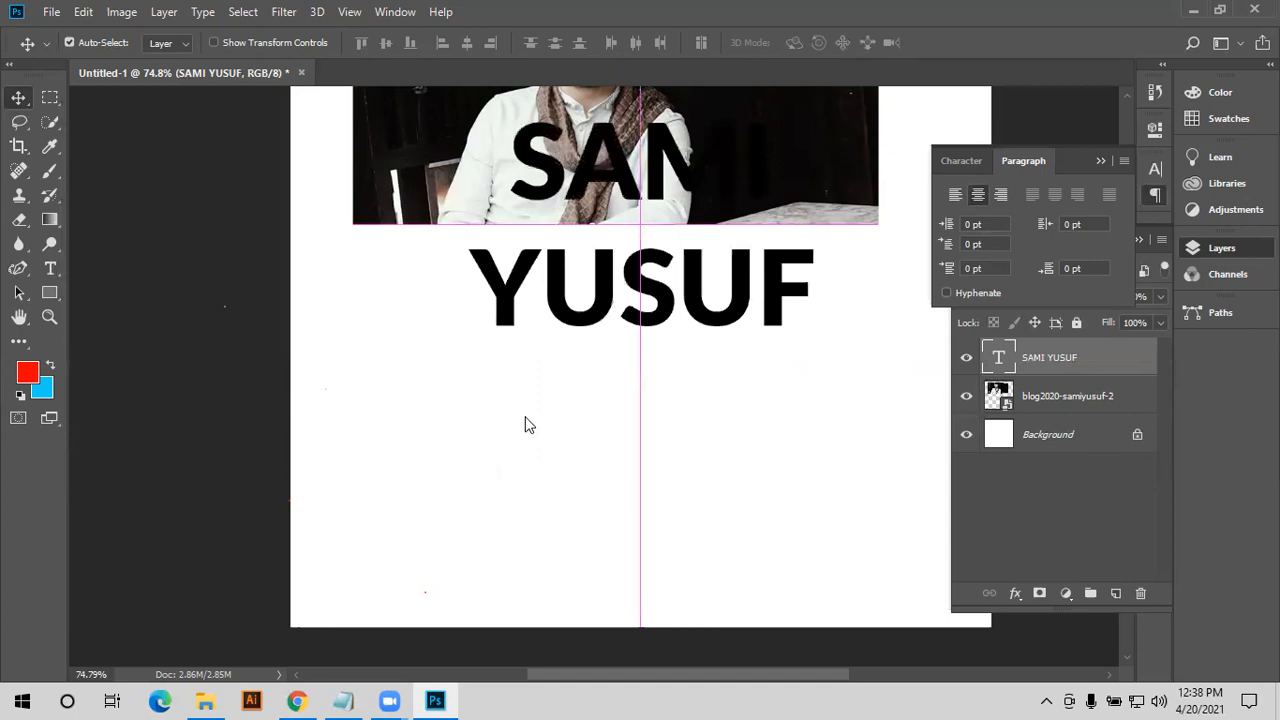
- Draw a paragraph text box below the title and set its text to 10 pt and left-aligned
key("t")
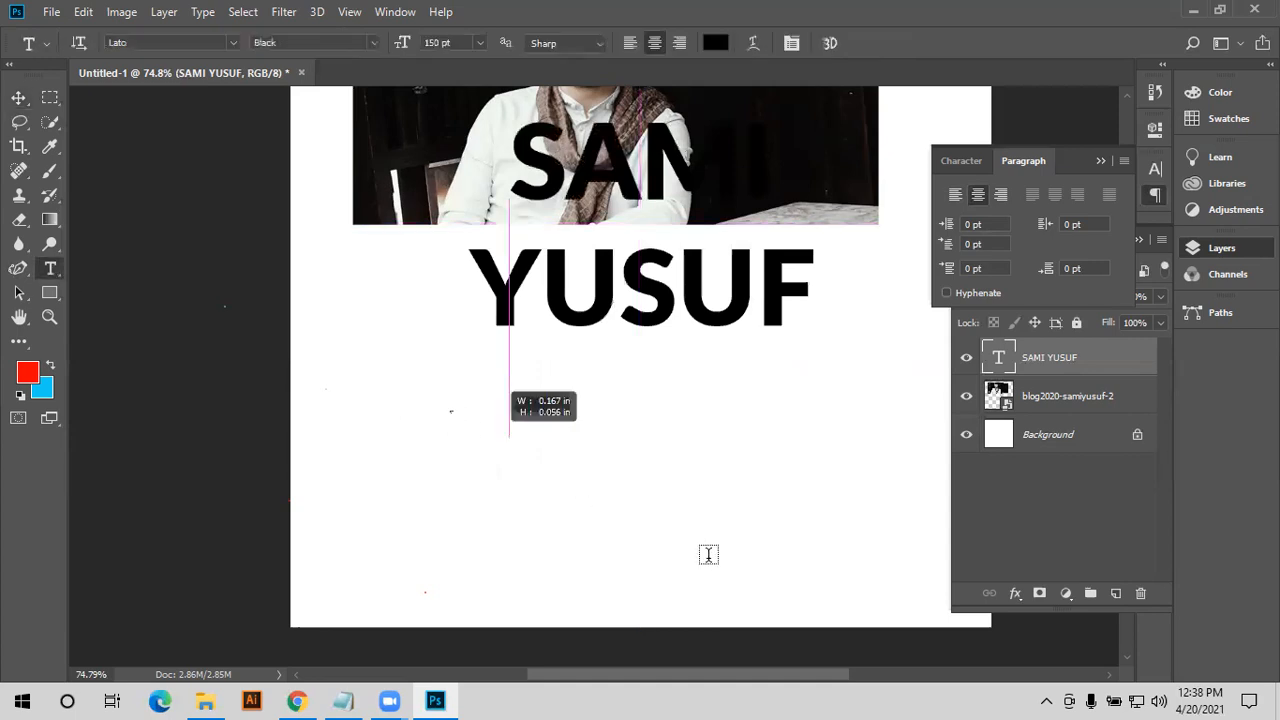
left_click_drag(450, 410, 695, 558)
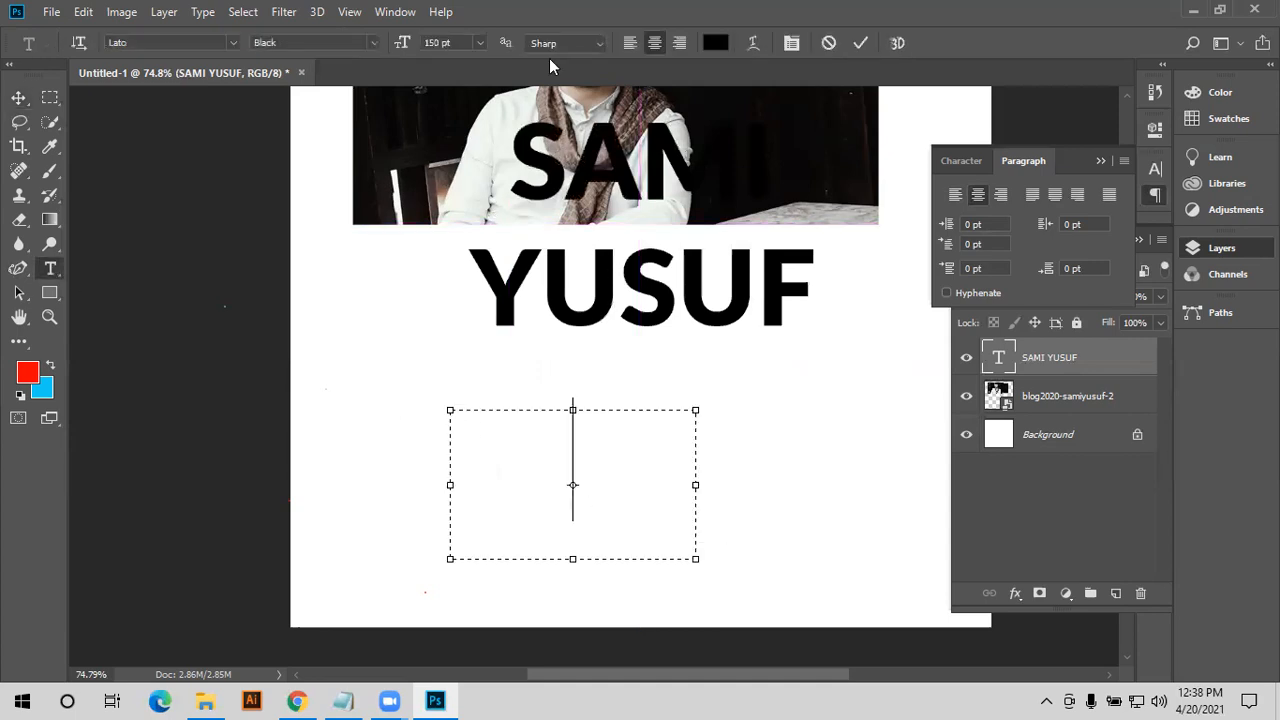
left_click(479, 42)
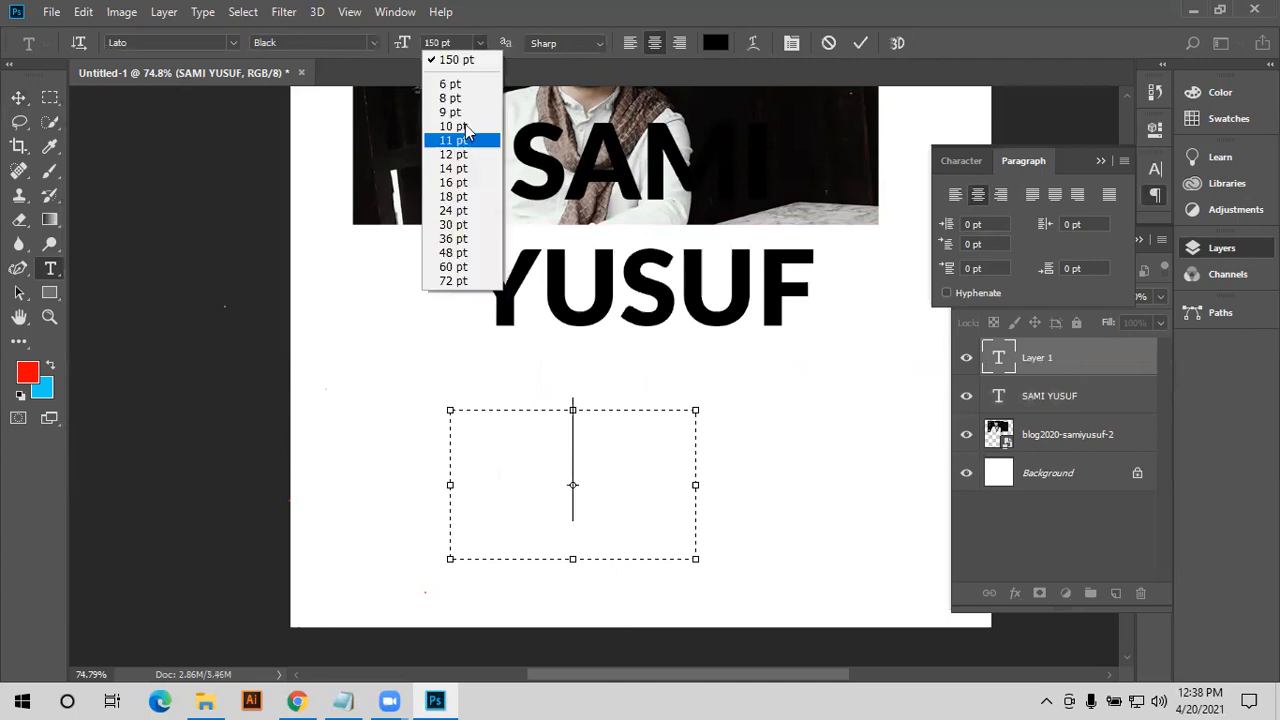
left_click(466, 130)
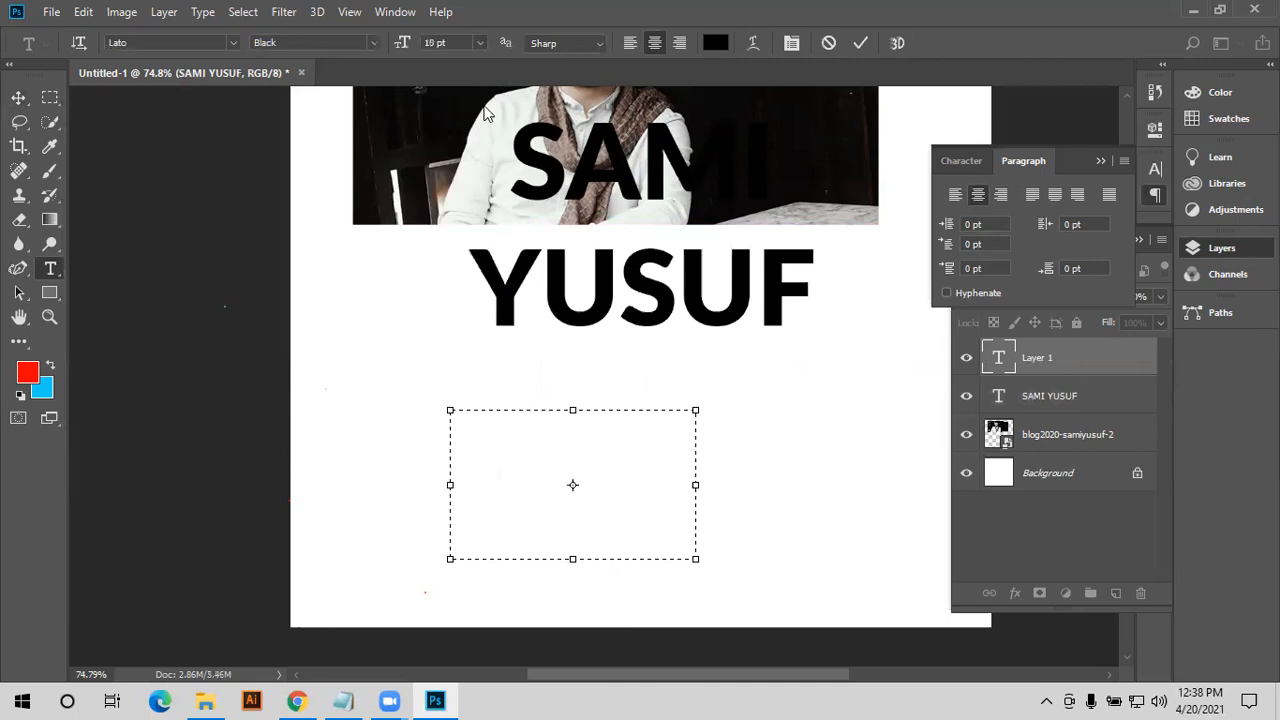
left_click(629, 44)
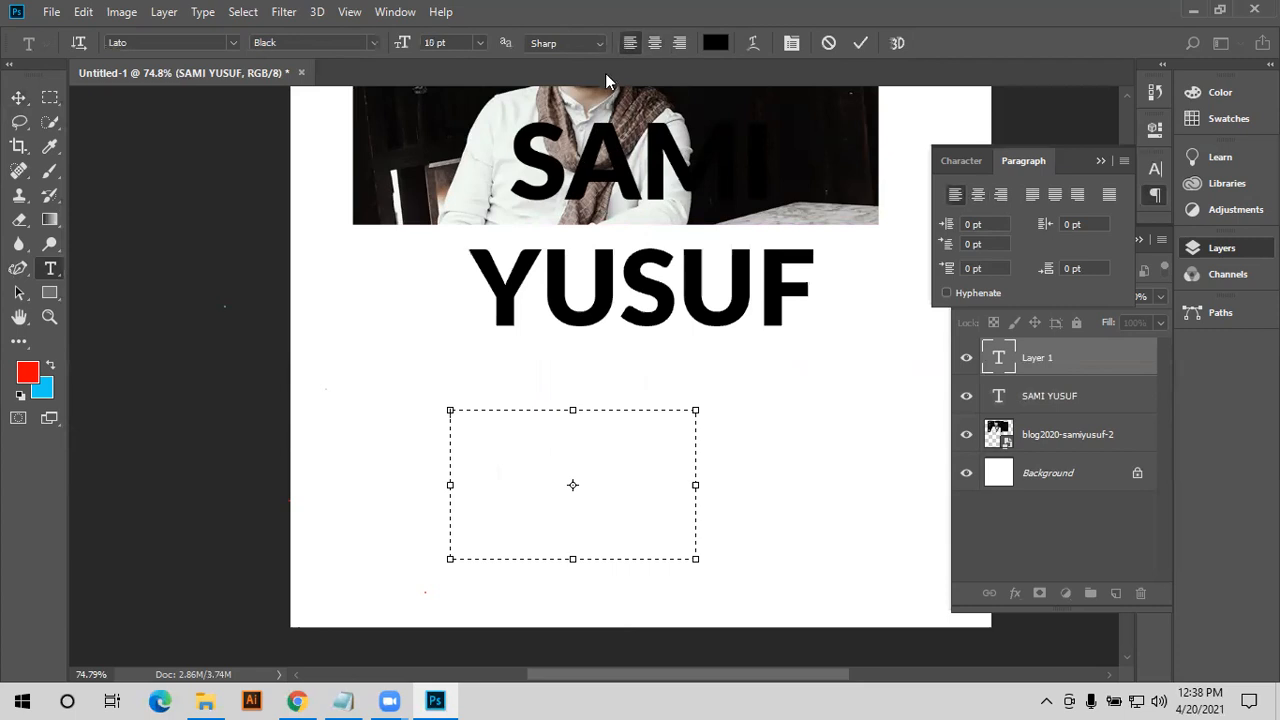
- Fill the text box with several lines of random placeholder letters and commit the text
type("fdghdfhgjdfng                 njfgdnsjgn djsnfjkndsd sndfjnsdfn dfjgndfj jsdnfj sdfnjsd ")
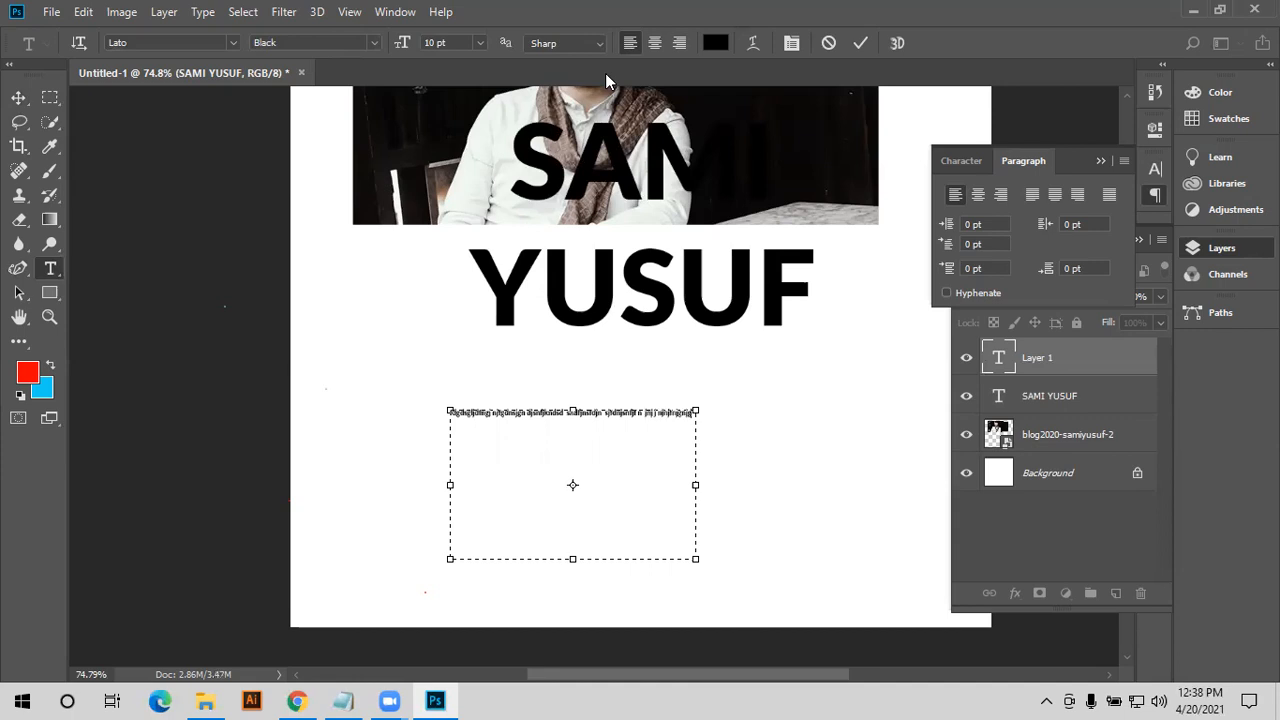
type("sgnfj               sjfnjsdng sfgnjsng sjgnjnj")
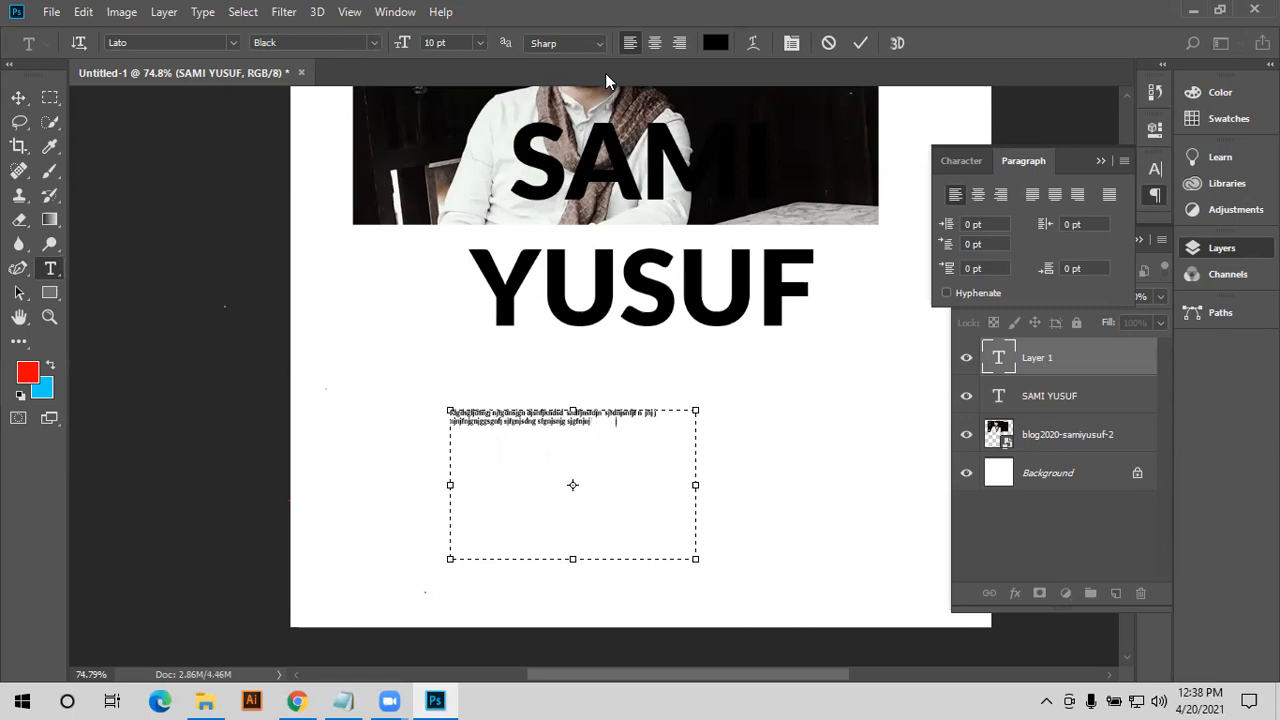
type(" sjgndj sndgfnjsd")
type(" sndfgn sndfgn")
type(" sgnjaf")
type("jnafdgnj njndfng")
type(" sfhdgn")
type(" sjnjgnj")
type(" safjdnjnj ")
type("ksdgfha")
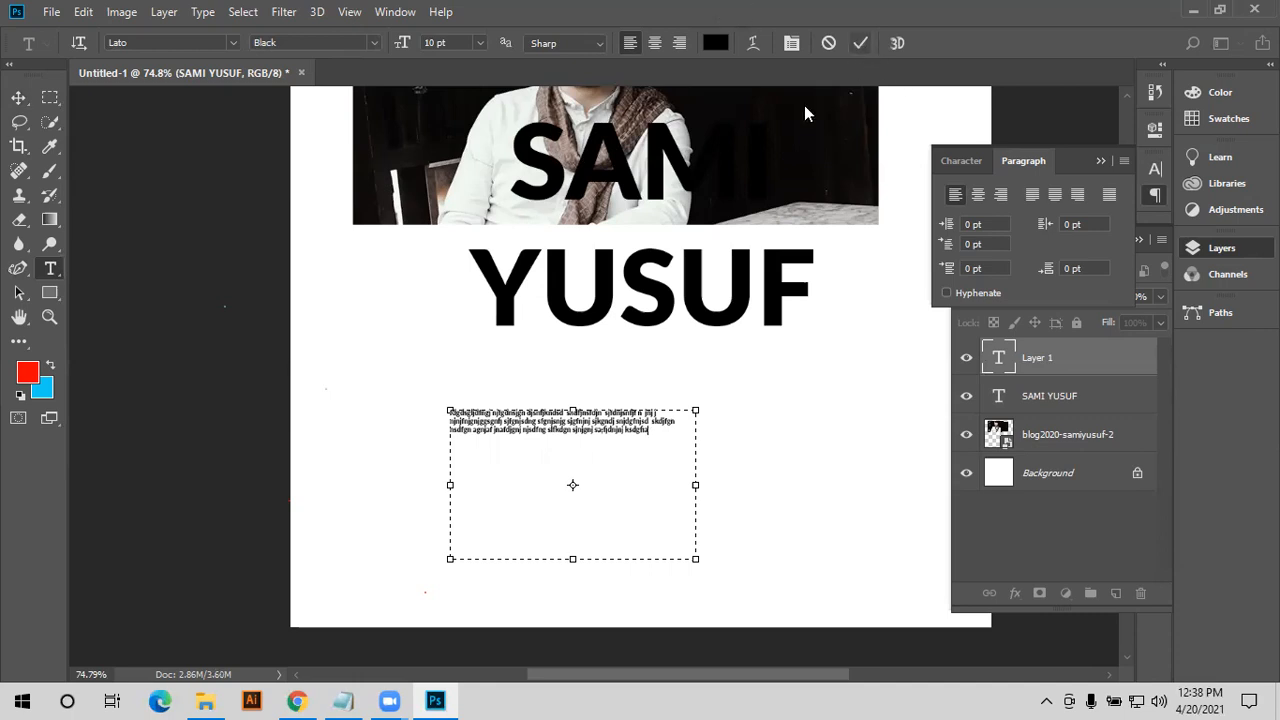
left_click(805, 107)
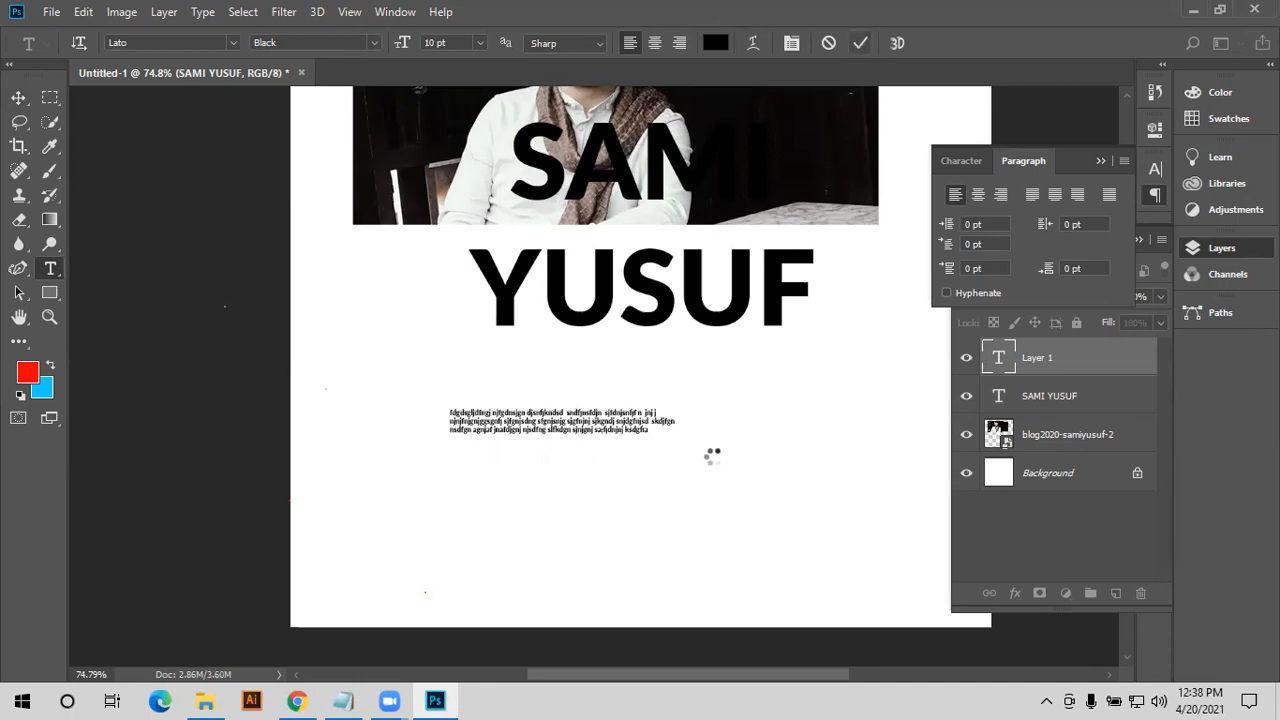
- Set the placeholder paragraph's font size to 16 pt and then 18 pt, and accept black 000000 as its text colour
left_click(1156, 172)
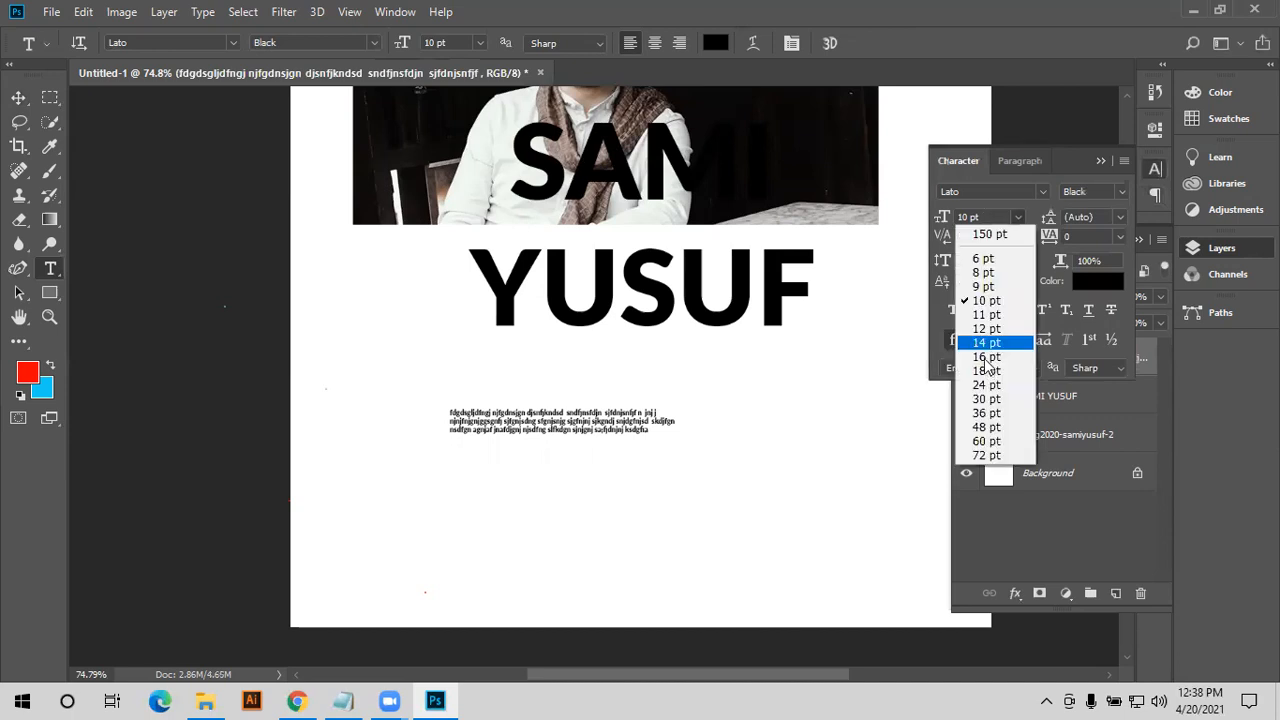
left_click(986, 358)
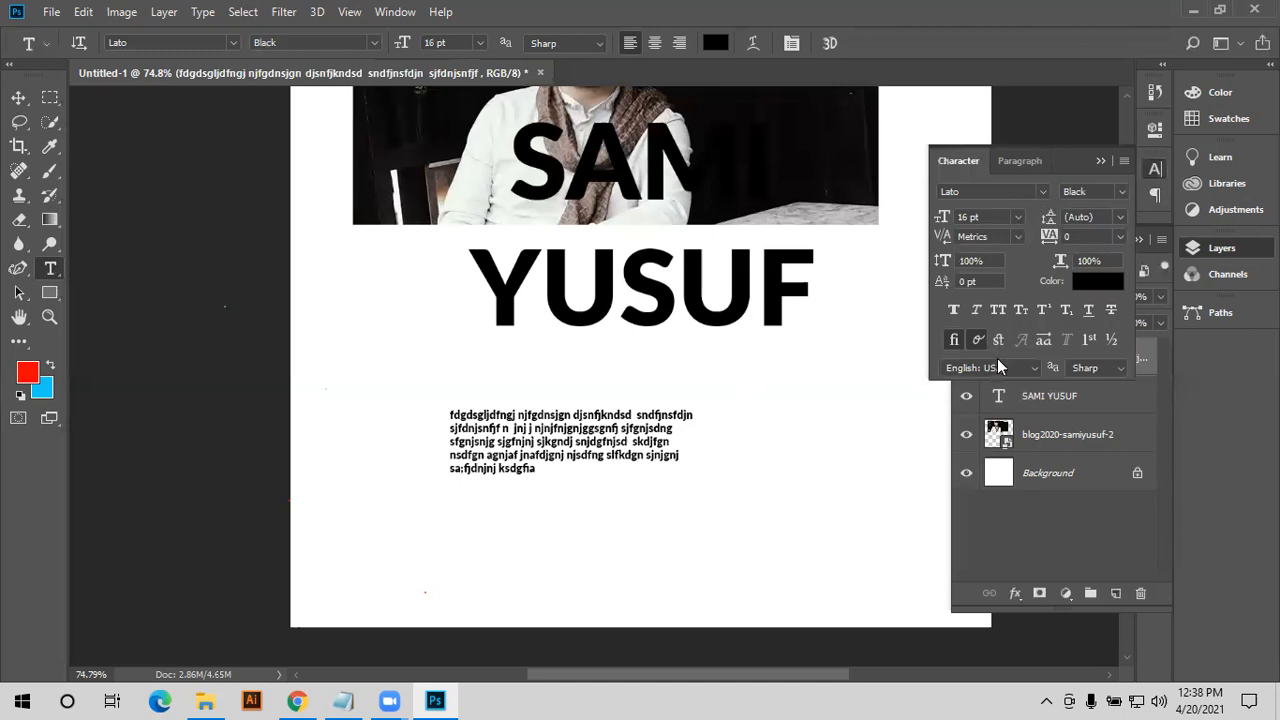
left_click(1018, 218)
left_click(988, 371)
left_click(1093, 283)
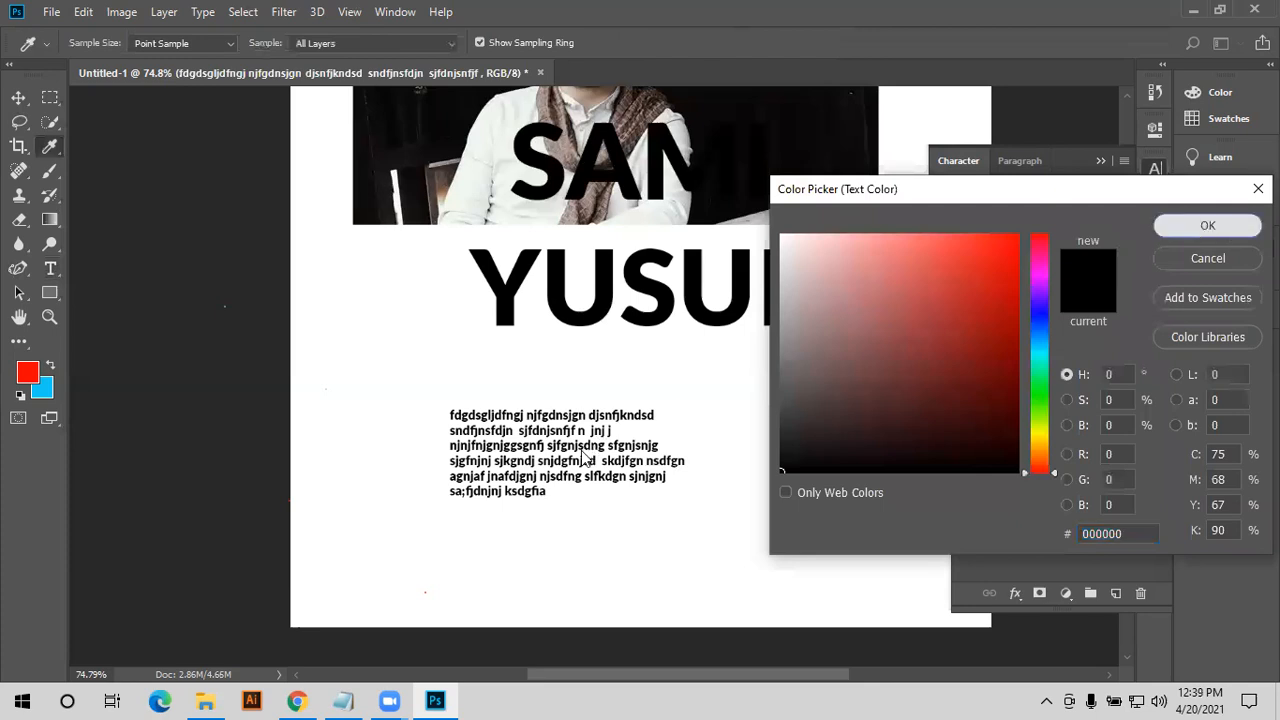
key("Return")
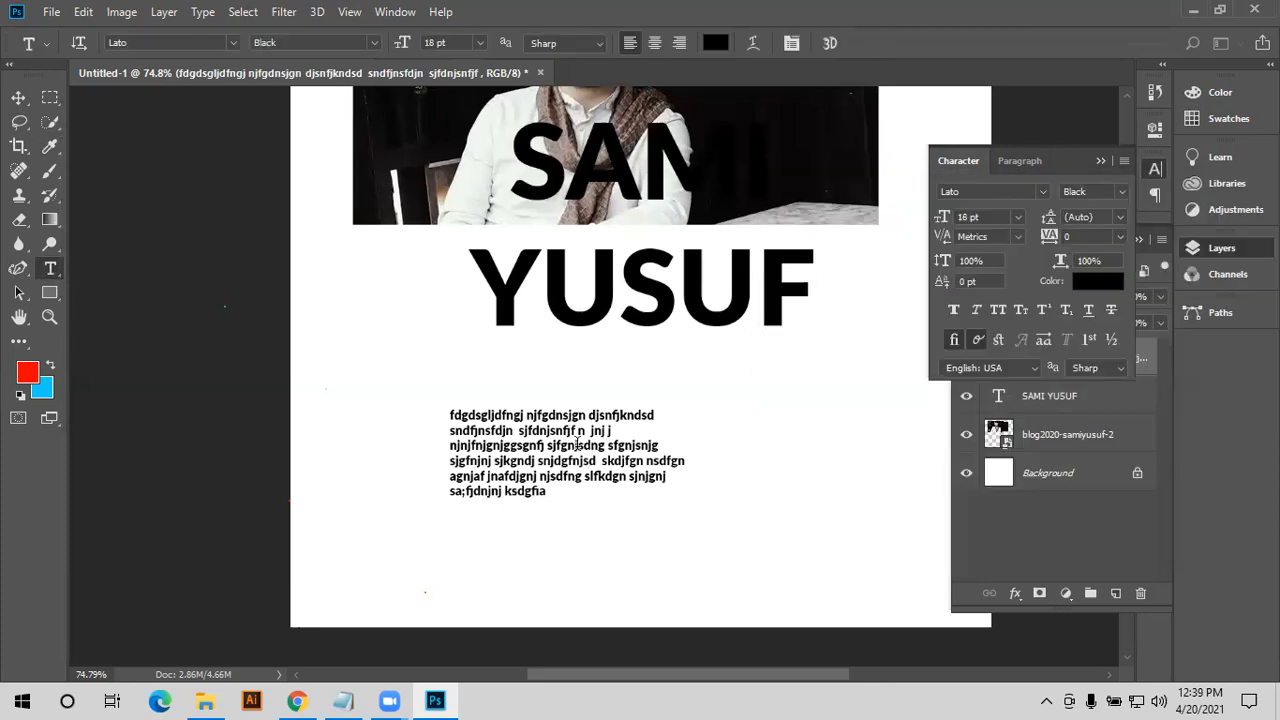
- Try justifying the placeholder paragraph with its last line left-aligned, right-aligned and fully justified
scroll(577, 443, "up", 4)
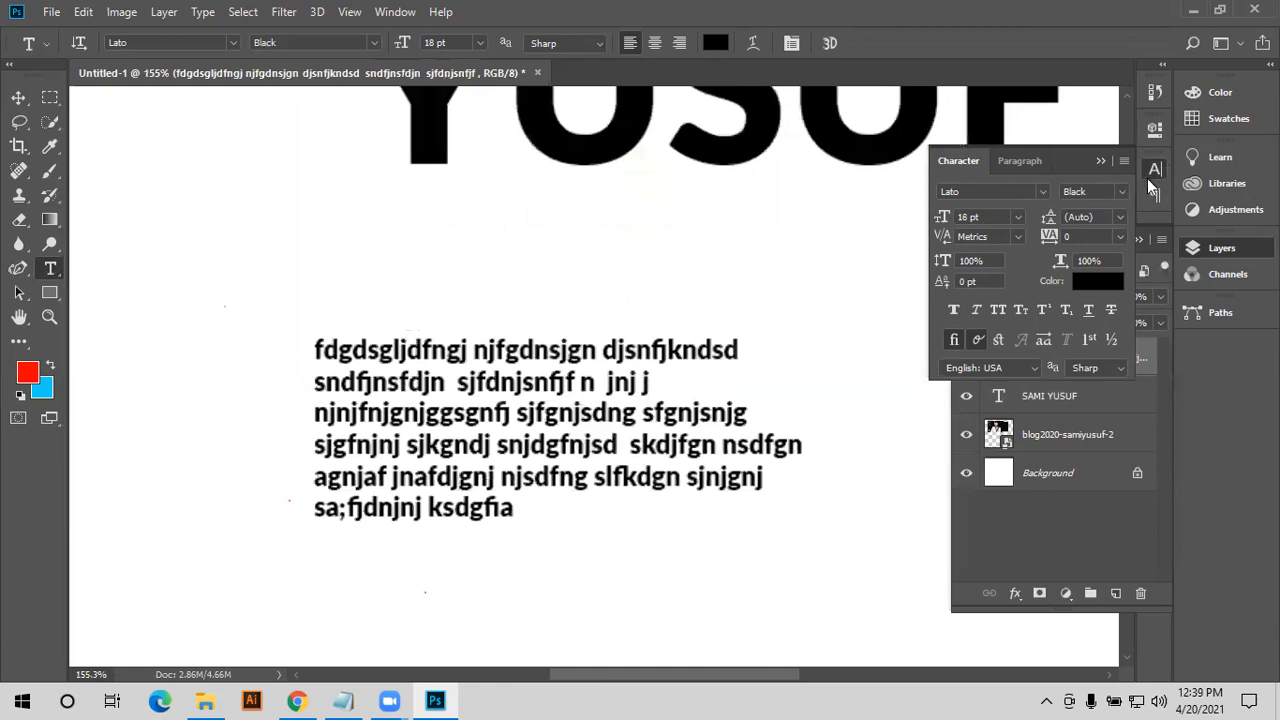
left_click(1155, 196)
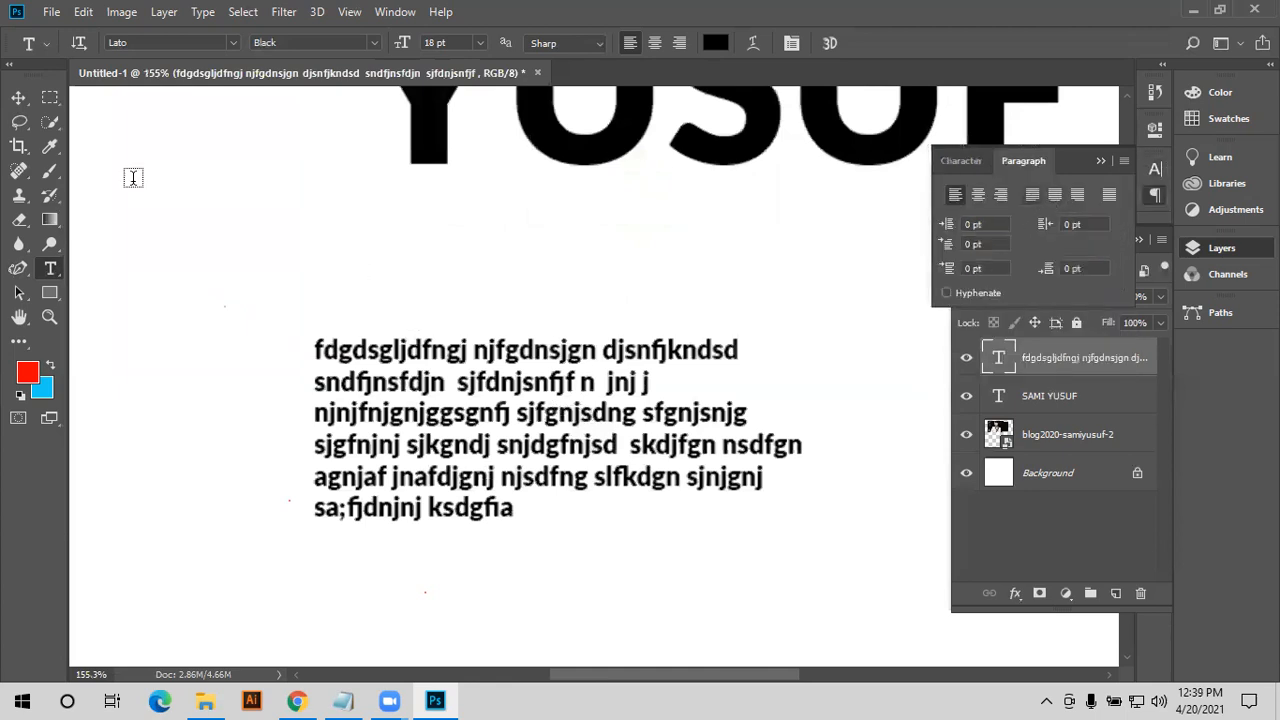
scroll(133, 178, "down", 1)
left_click(18, 97)
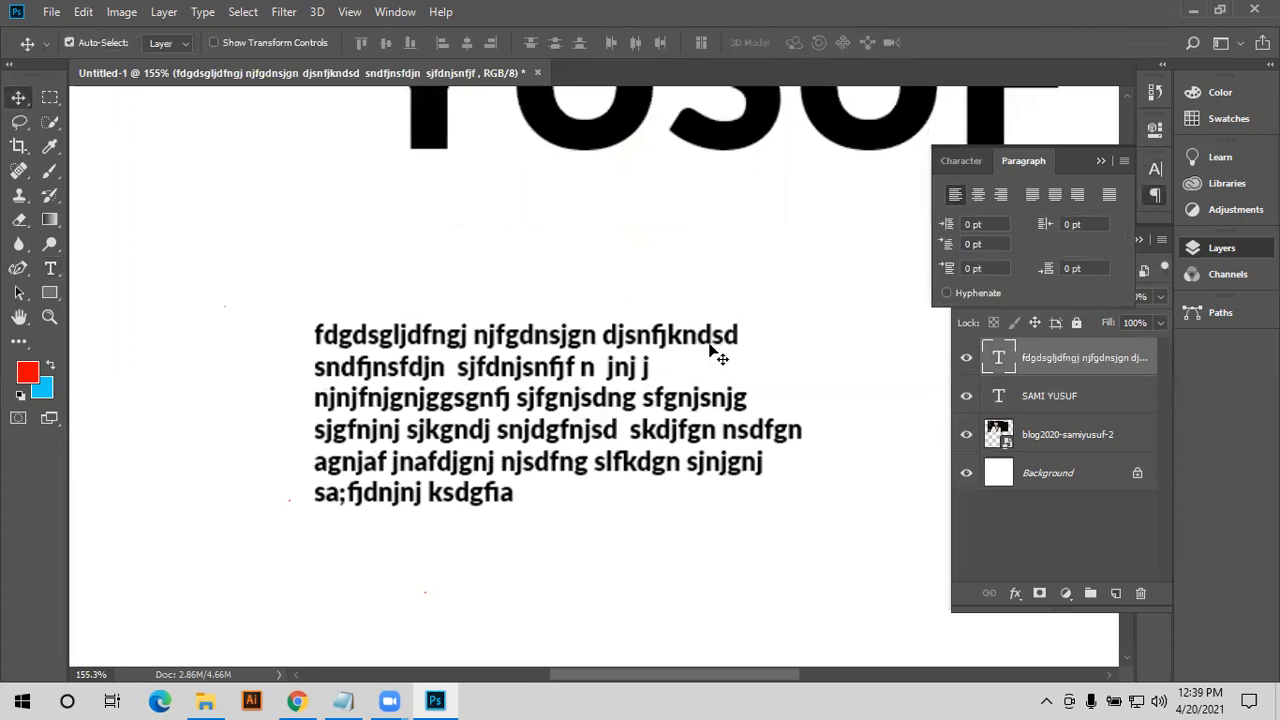
left_click(1031, 195)
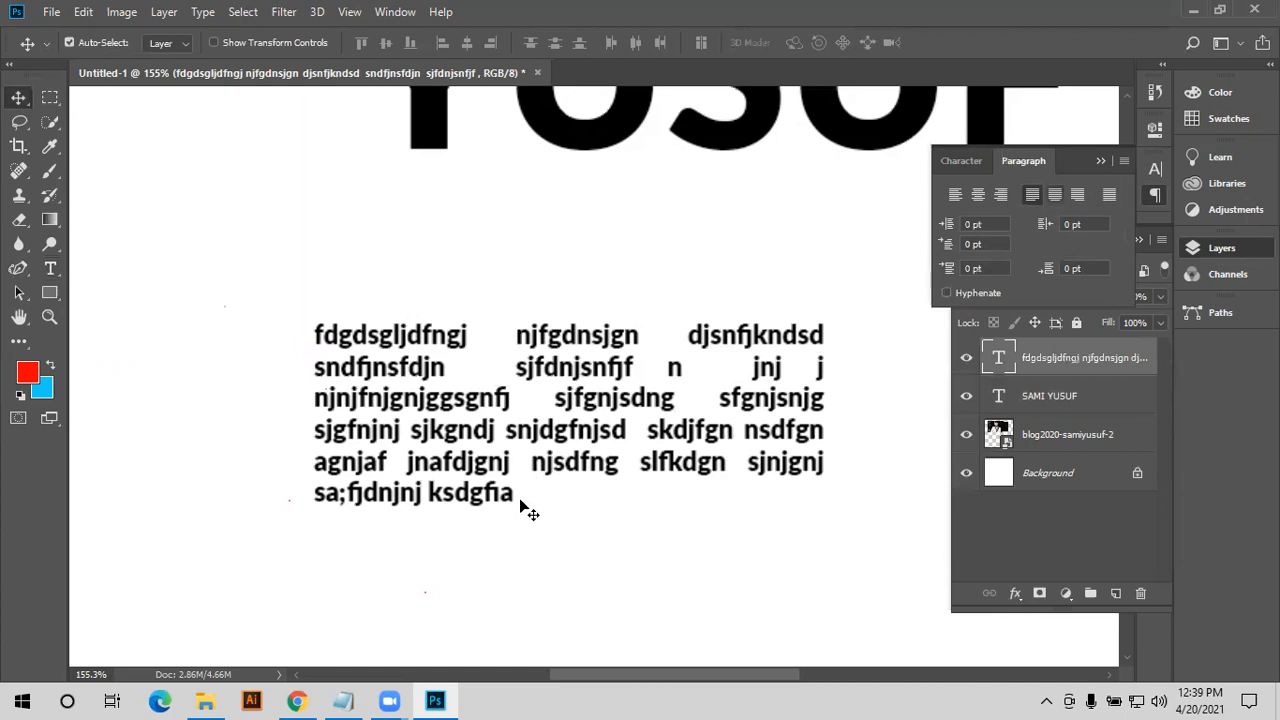
left_click(1055, 197)
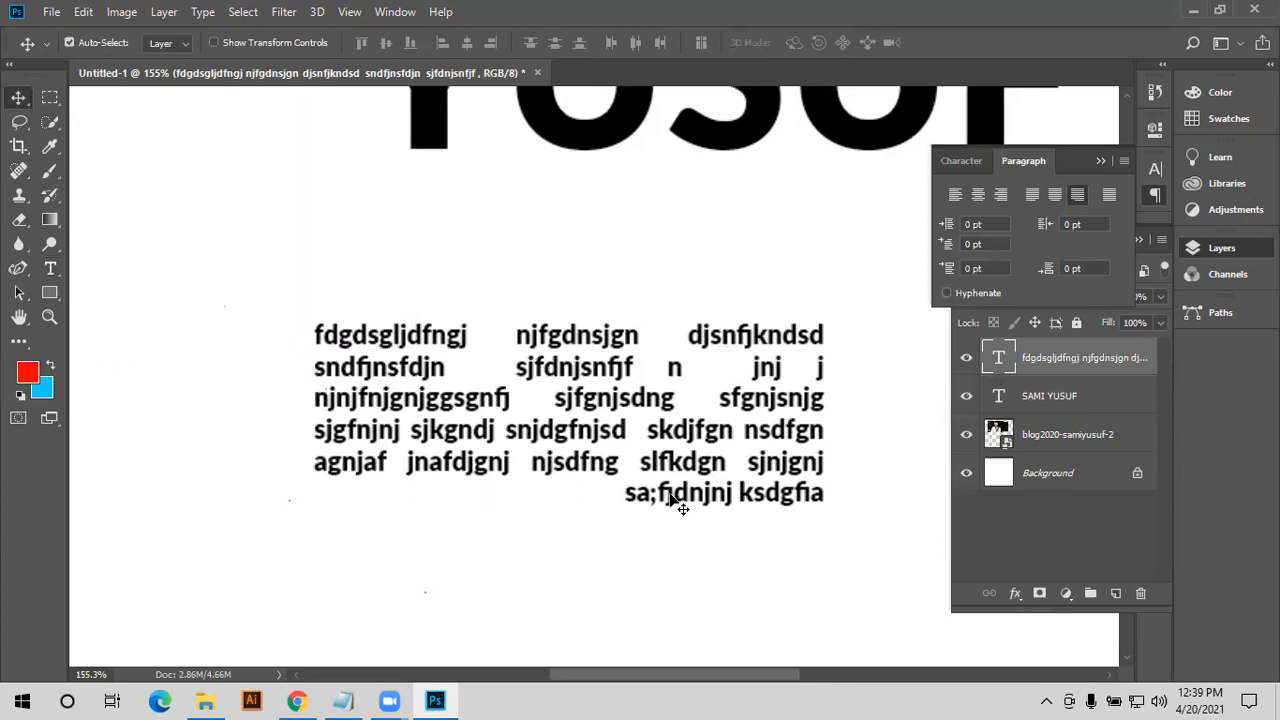
left_click(1110, 198)
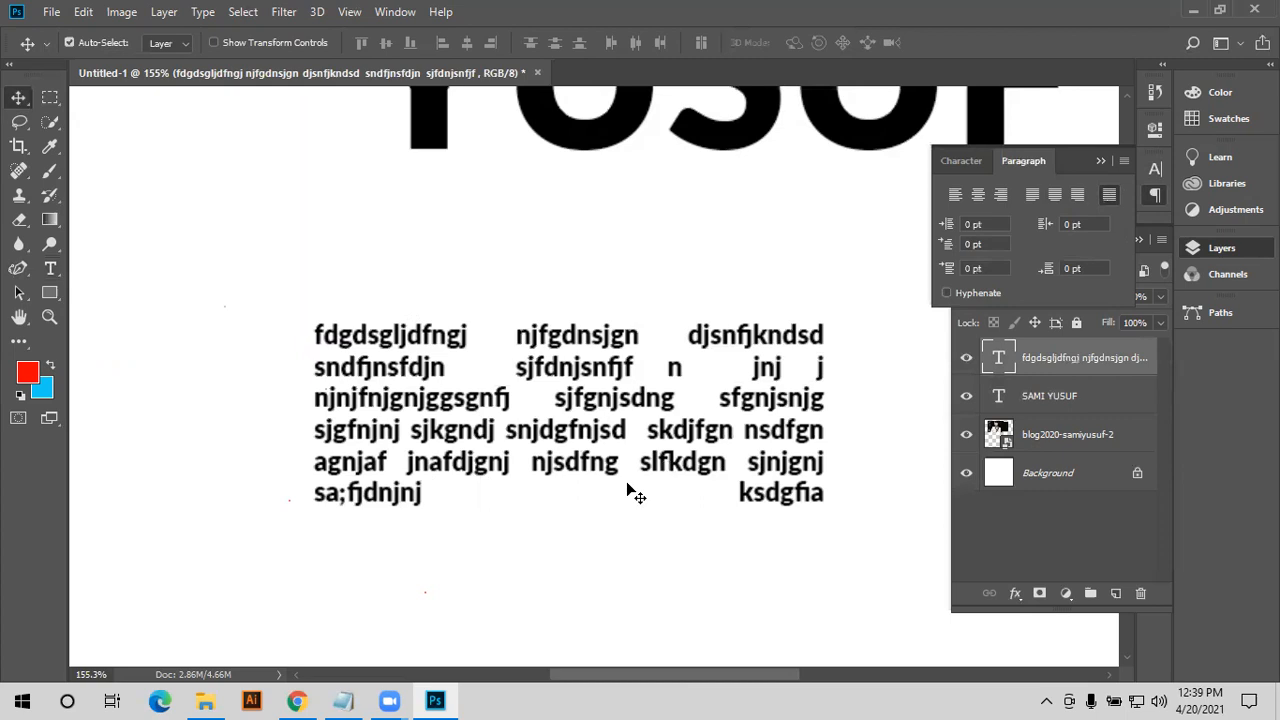
- Delete the placeholder paragraph and move the title up so both of its lines lie over the photo
scroll(633, 492, "down", 3)
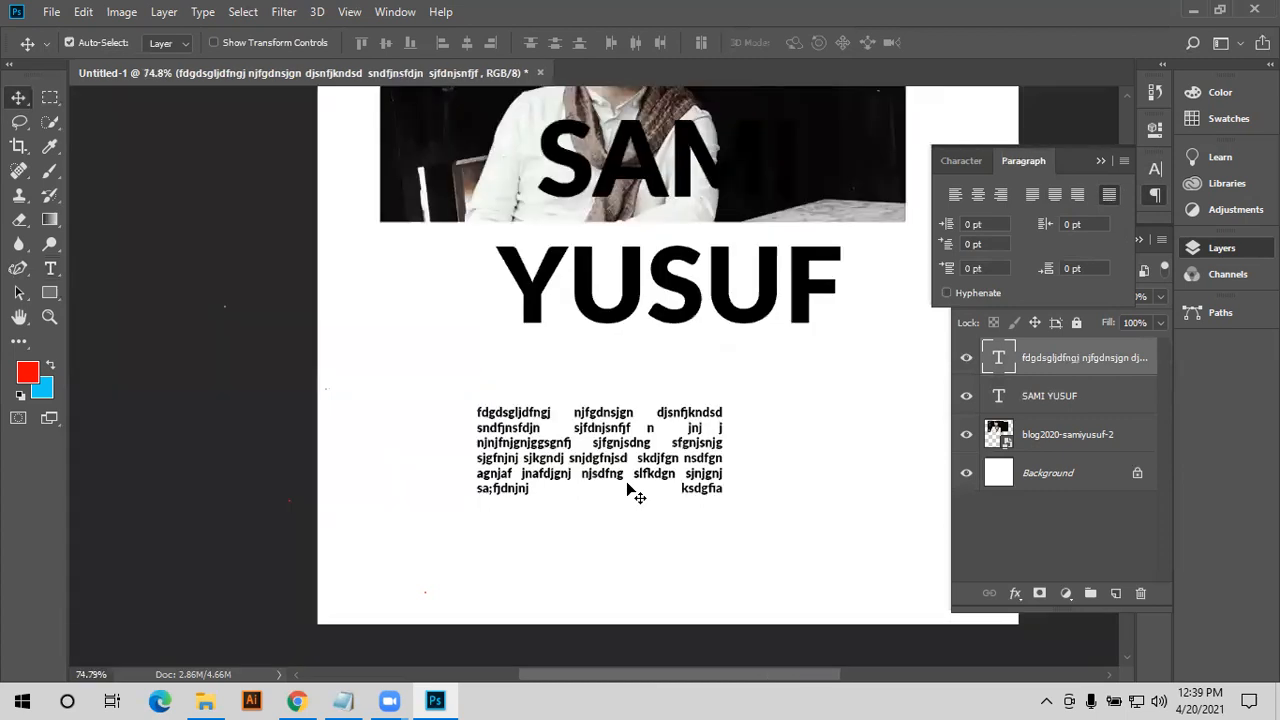
scroll(633, 492, "down", 1)
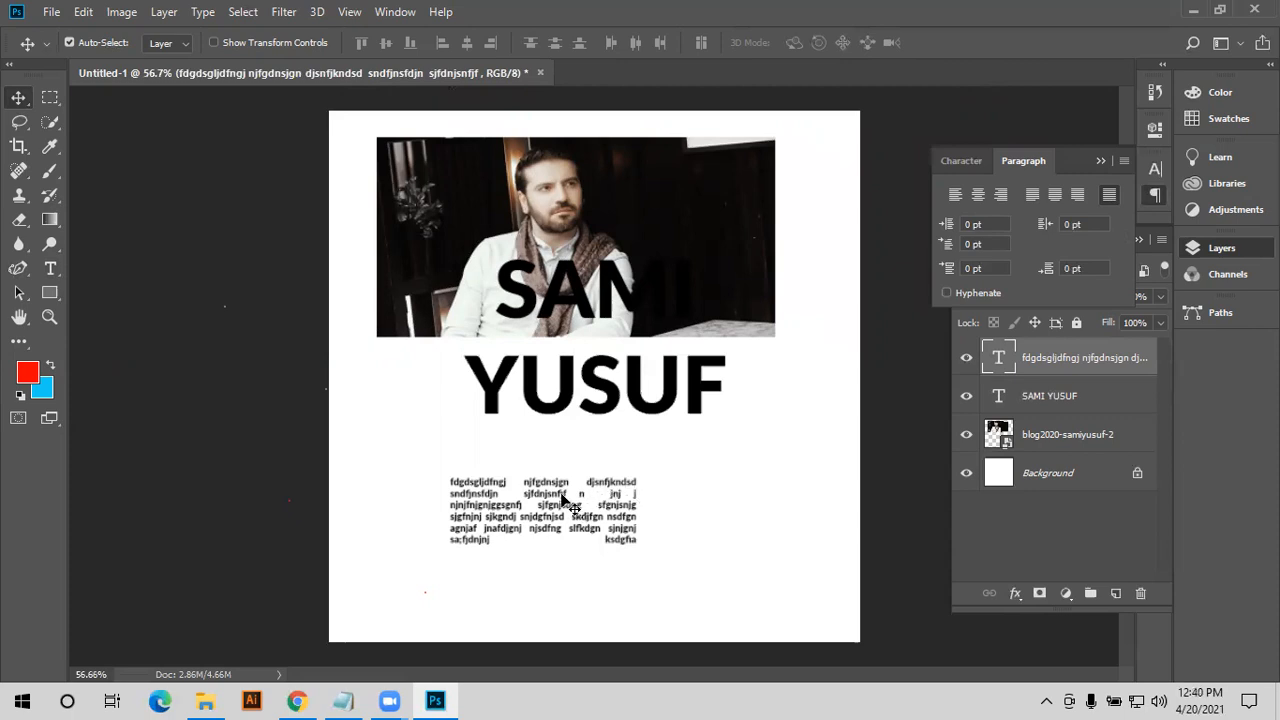
key("Delete")
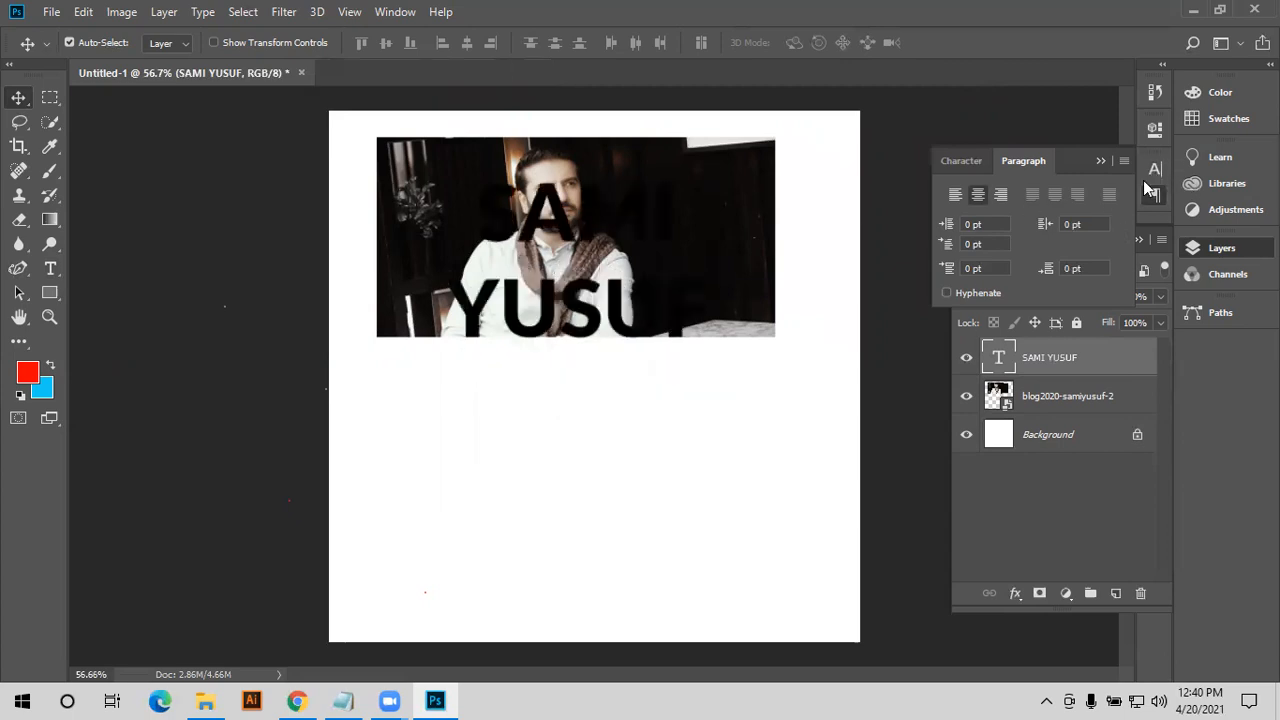
- Try 60 pt and 120 pt leading for the two-line title
left_click(1152, 175)
left_click(1088, 438)
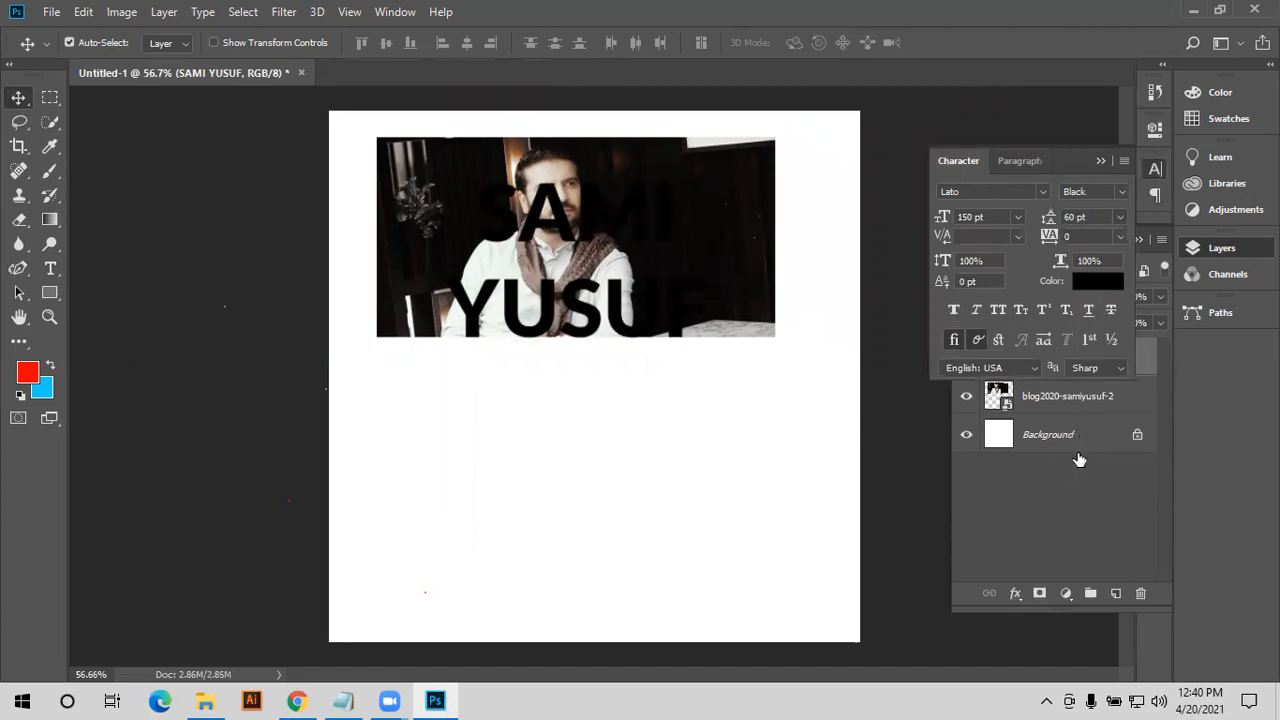
left_click(1121, 217)
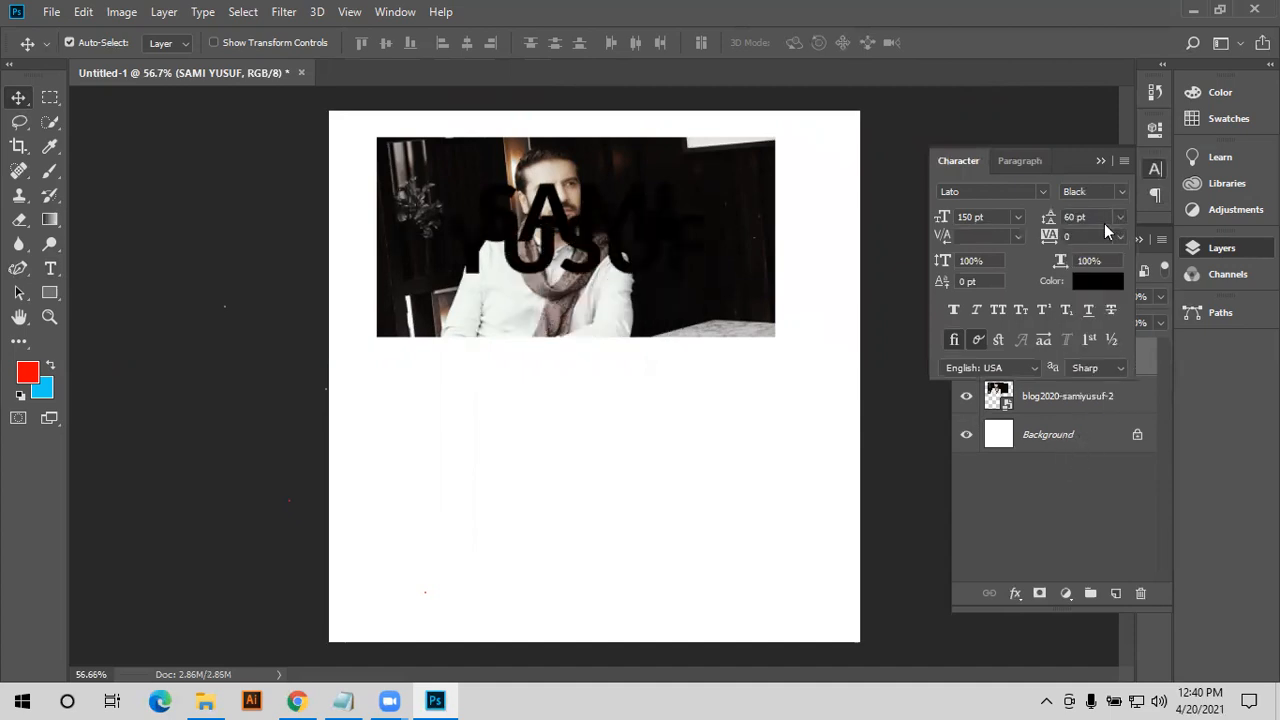
left_click(1096, 216)
type("120")
key("Return")
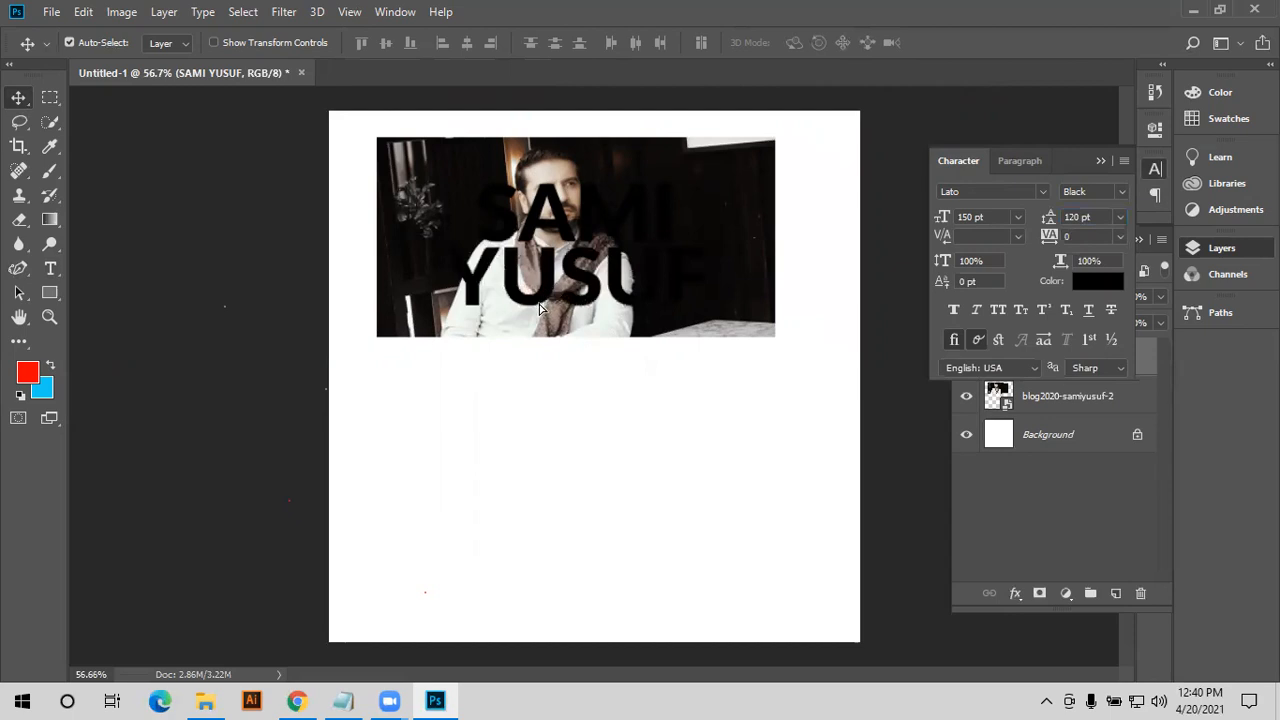
- Move the title slightly up and to the left over the photo and set its leading to 140 pt
left_click_drag(535, 300, 577, 251)
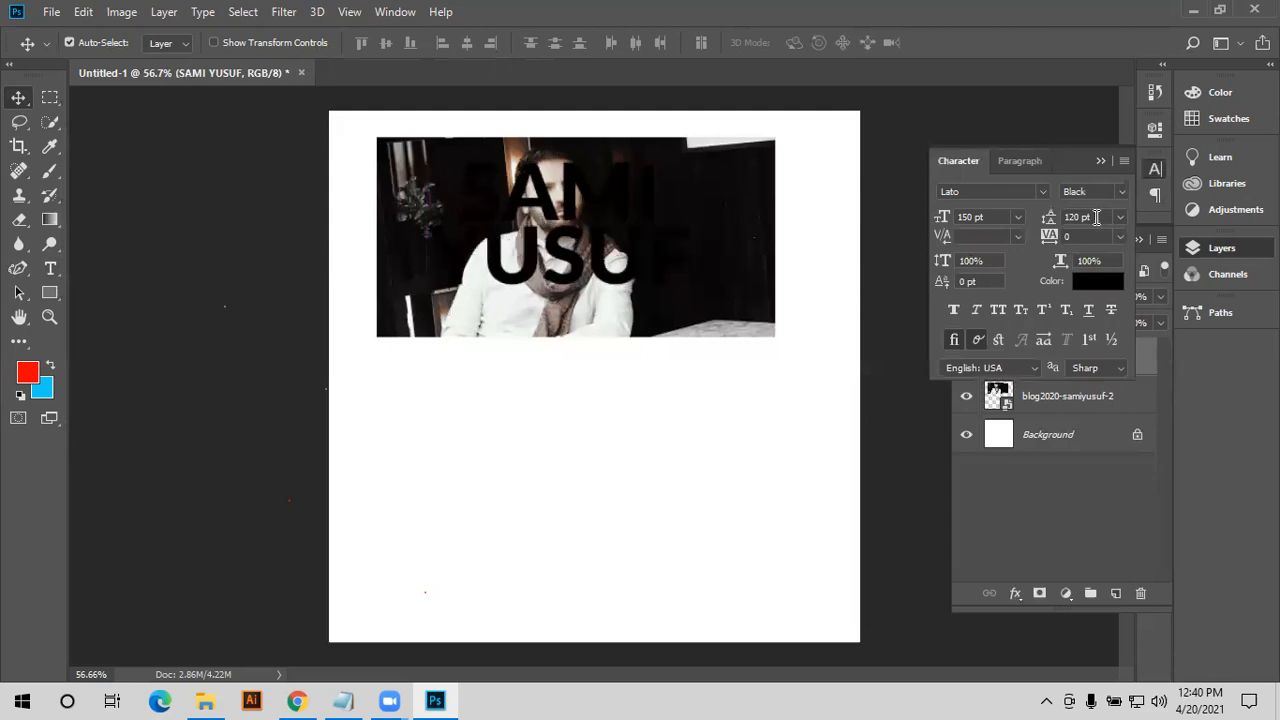
key("Tab")
type("140")
key("Return")
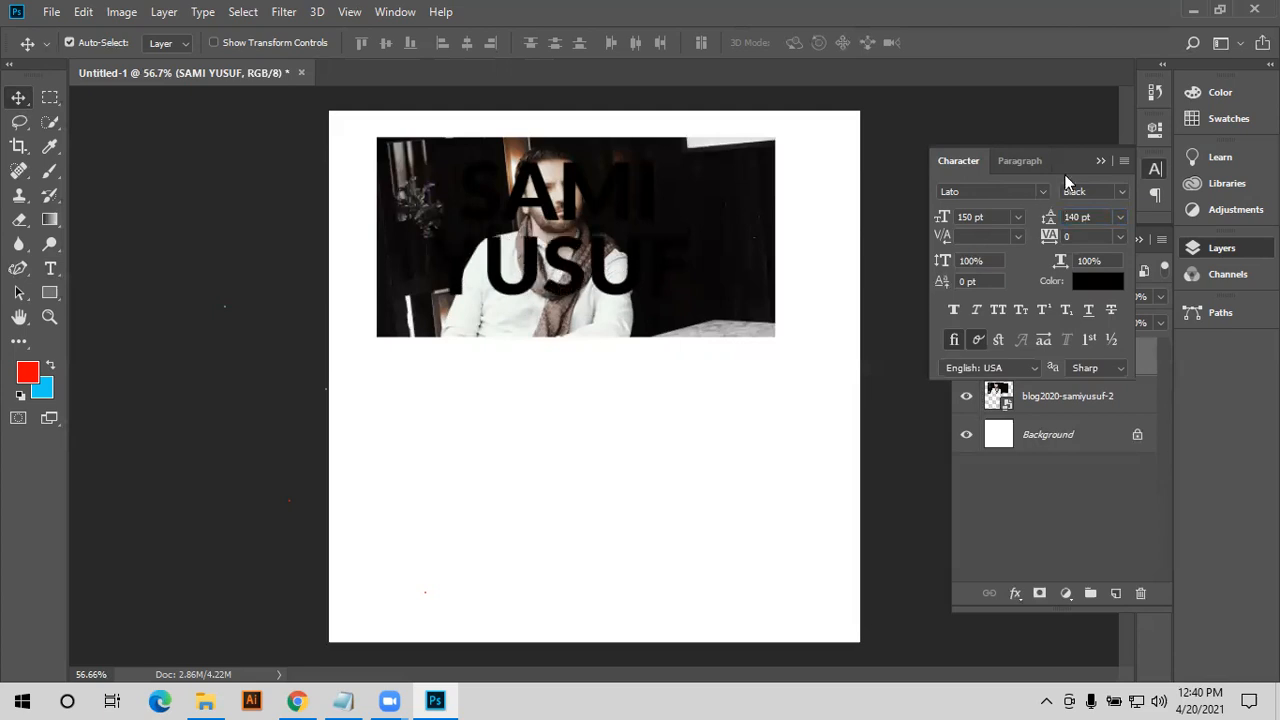
left_click(657, 227)
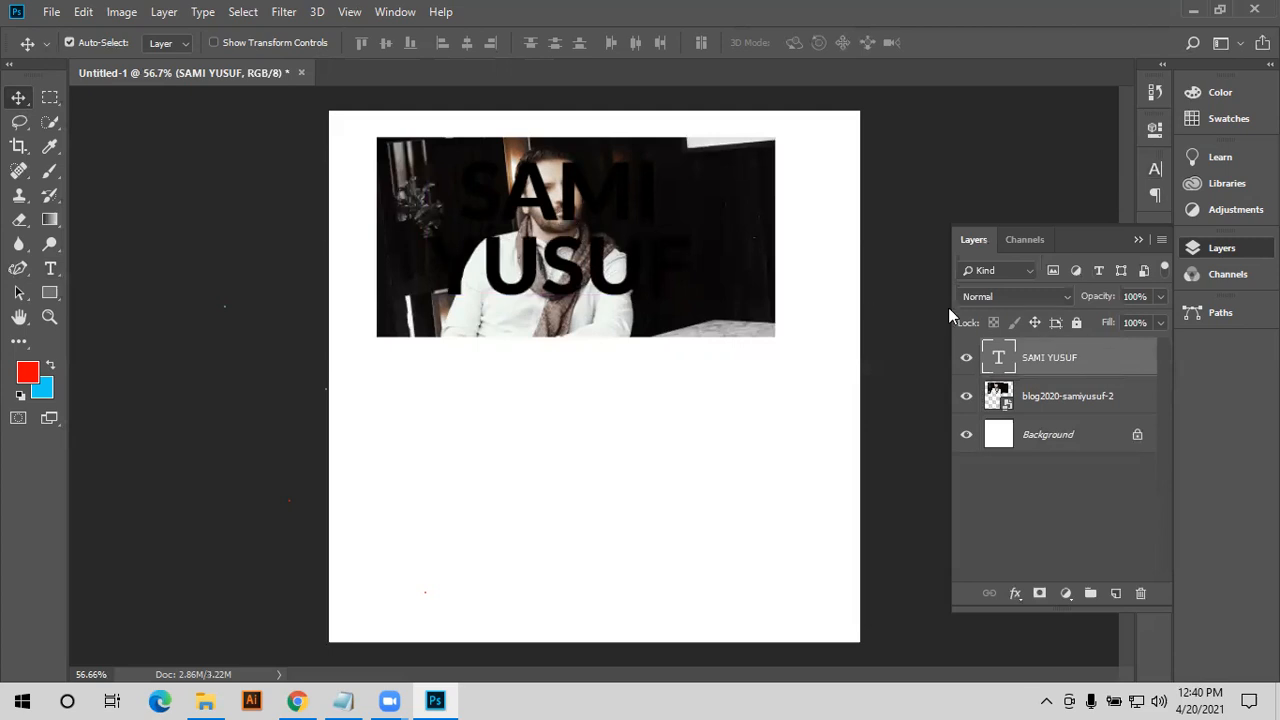
- Place the title layer beneath the photo layer and clip the photo to the title's letters
right_click(1105, 357)
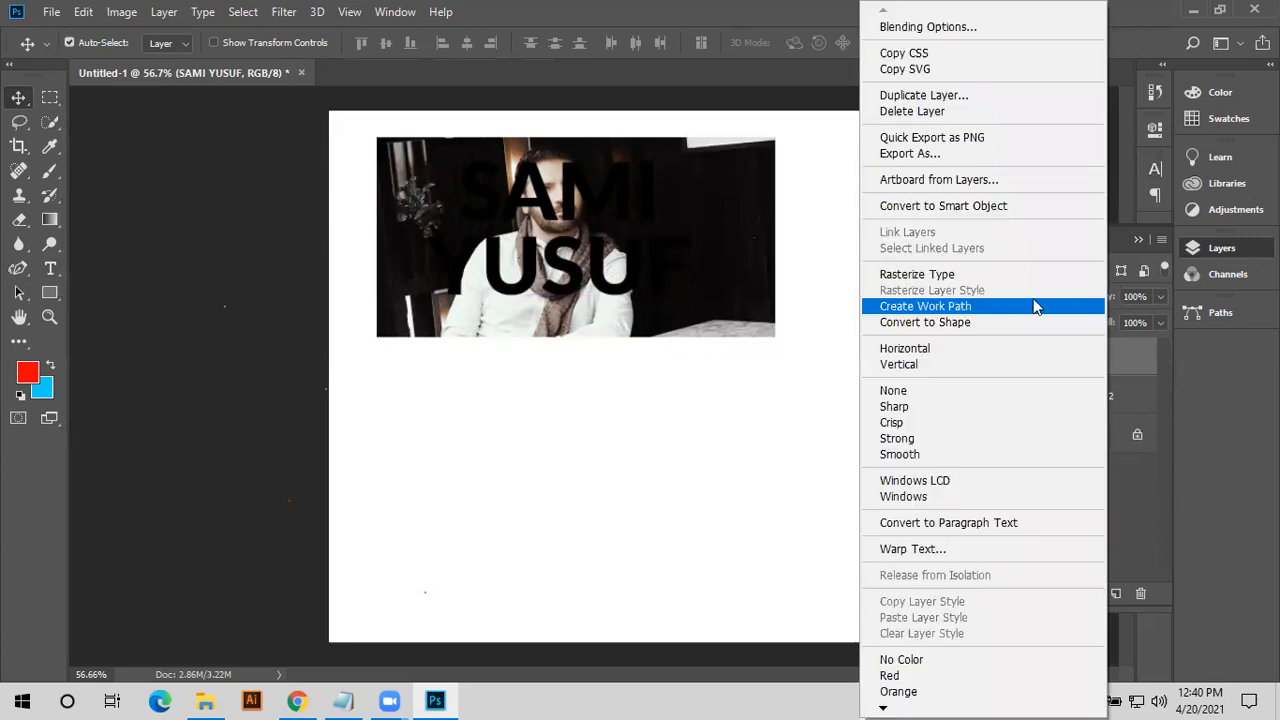
left_click(1136, 353)
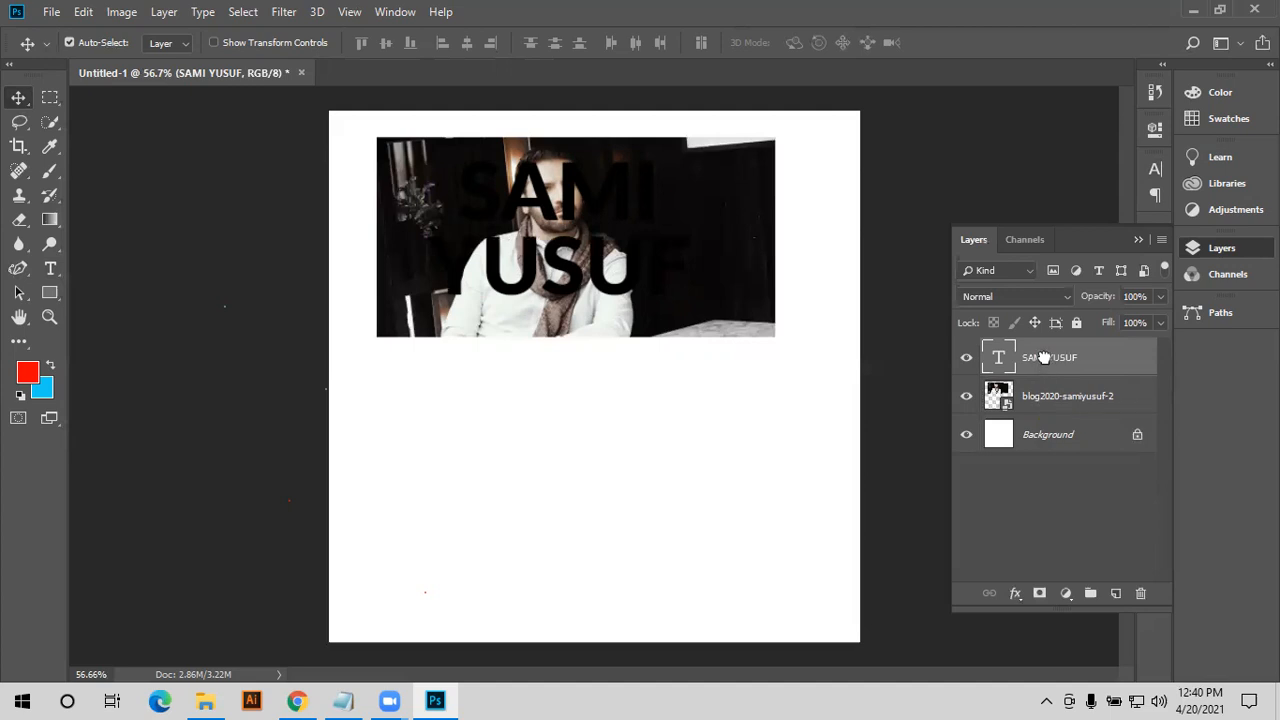
left_click_drag(1046, 380, 896, 390)
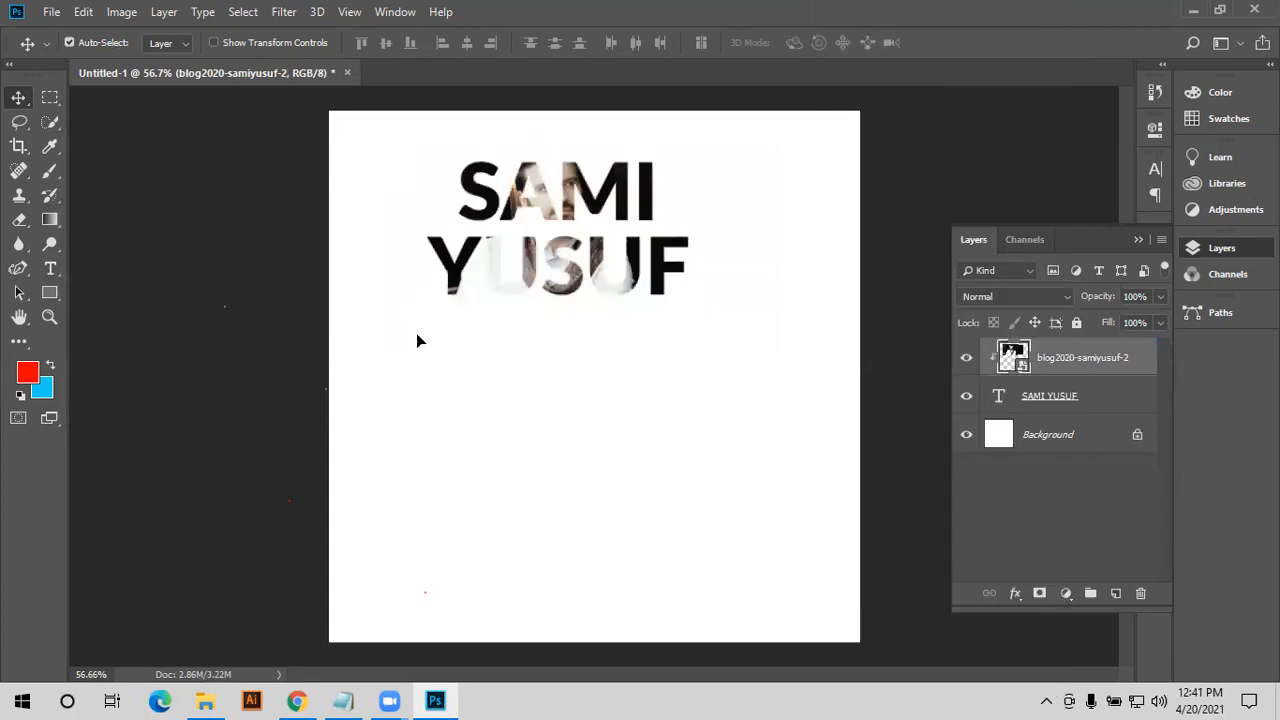
- Reposition the clipped photo inside the title so the man's face falls within the letter A
scroll(418, 341, "up", 3)
scroll(428, 346, "up", 2)
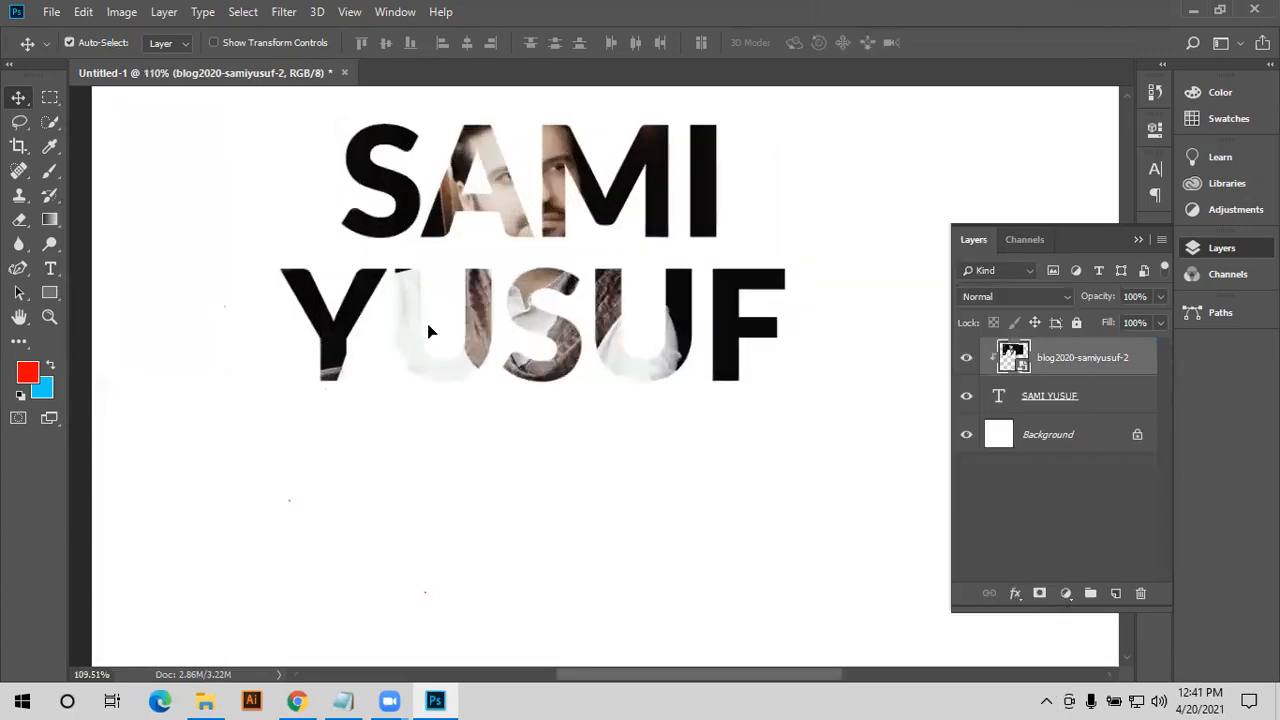
left_click_drag(426, 324, 434, 314)
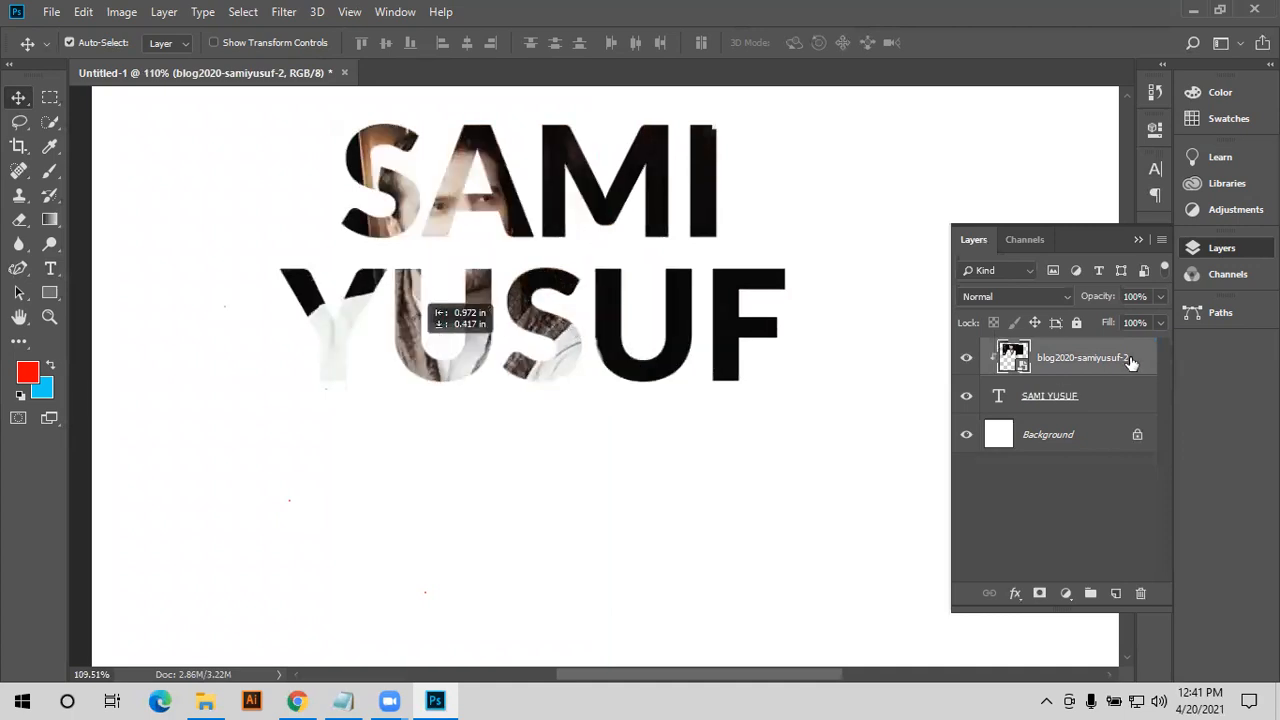
key("shift+Up")
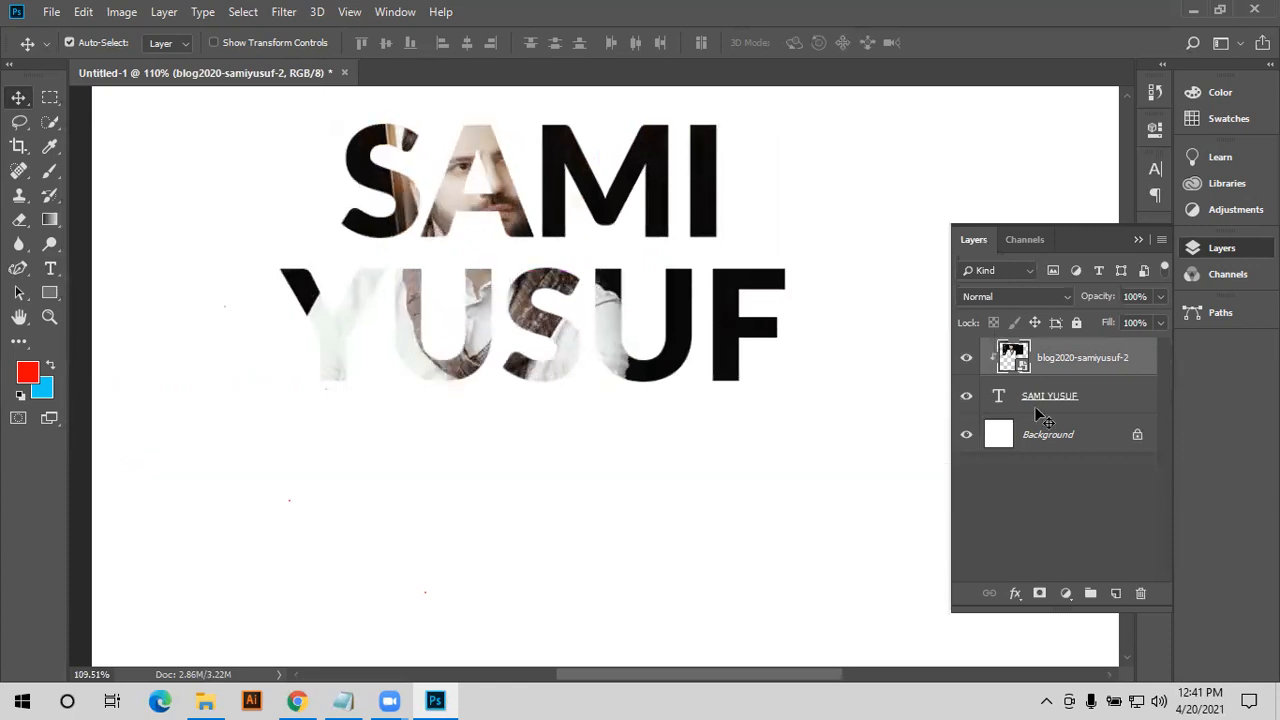
- Release the photo's clipping mask and move the photo down to uncover the title's first line
key("ctrl+0")
key("ctrl+minus")
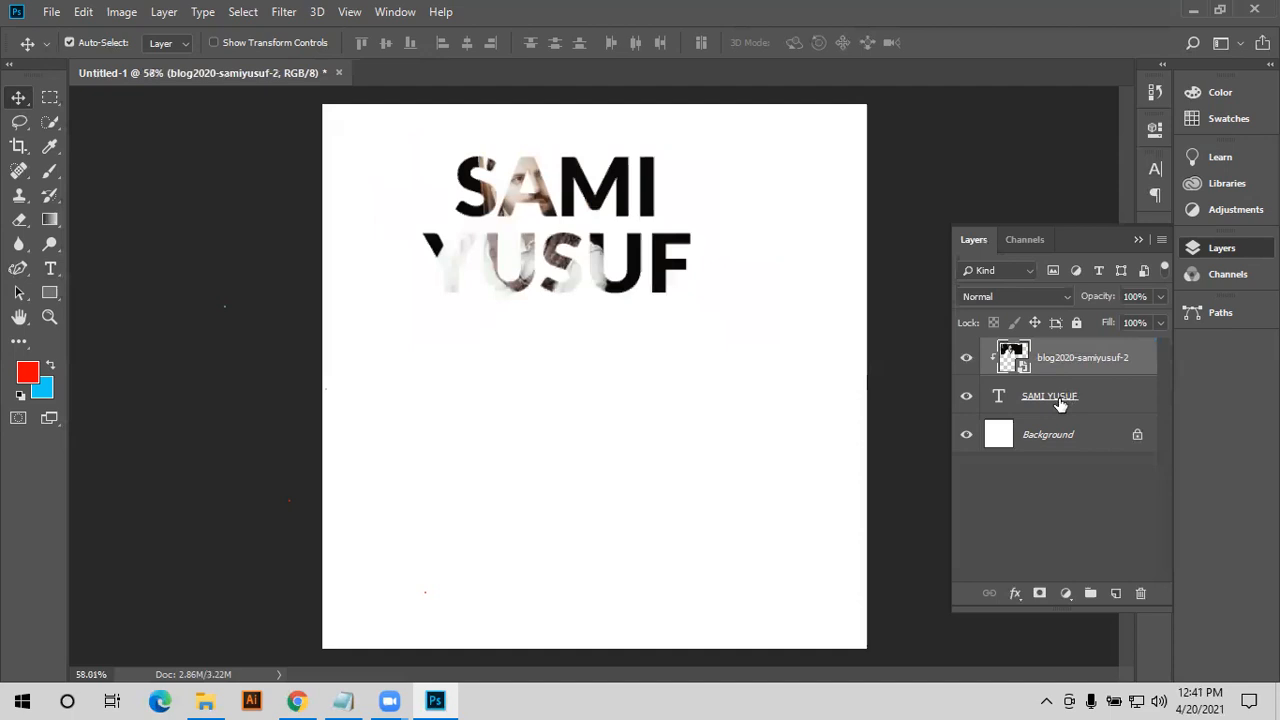
right_click(1061, 403)
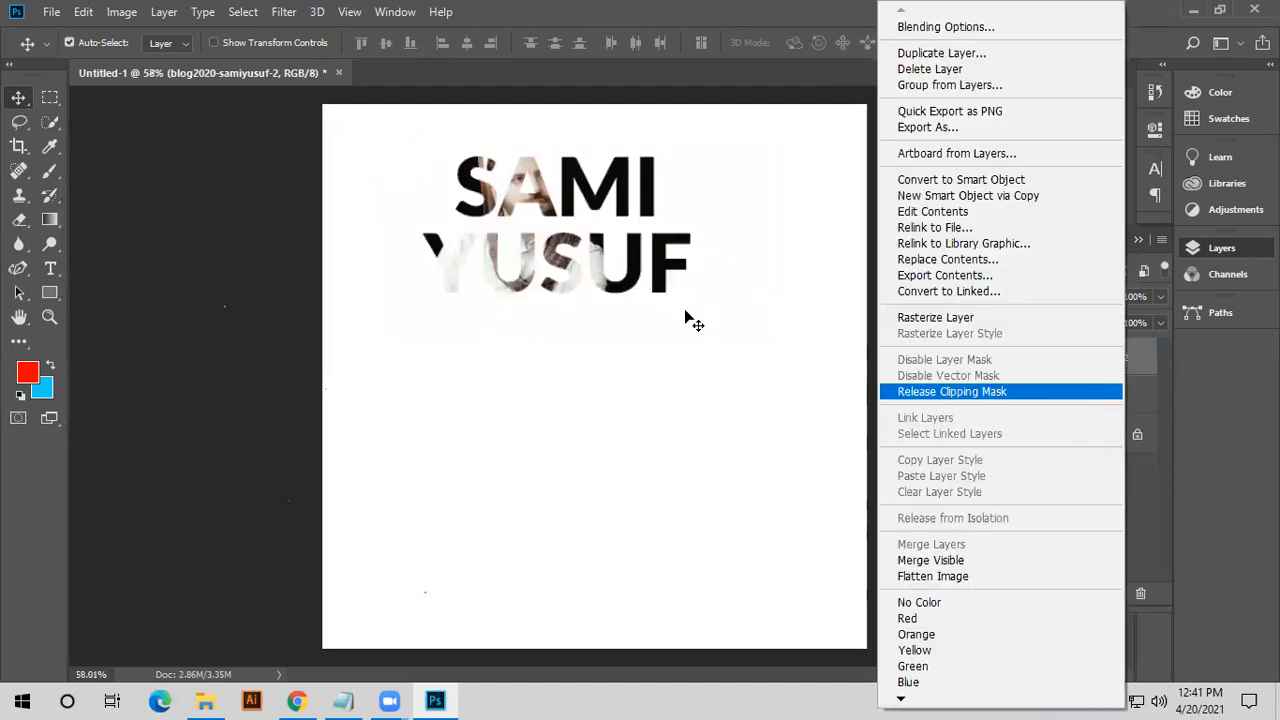
key("Return")
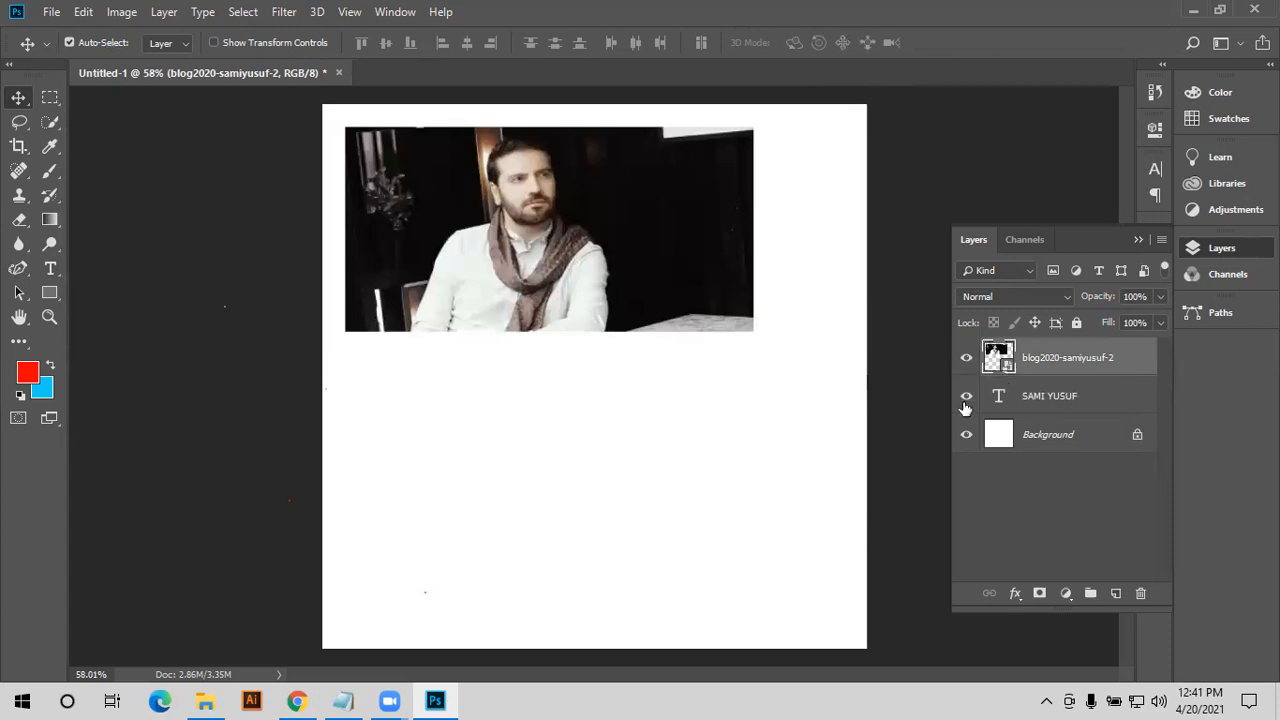
key("ctrl+z")
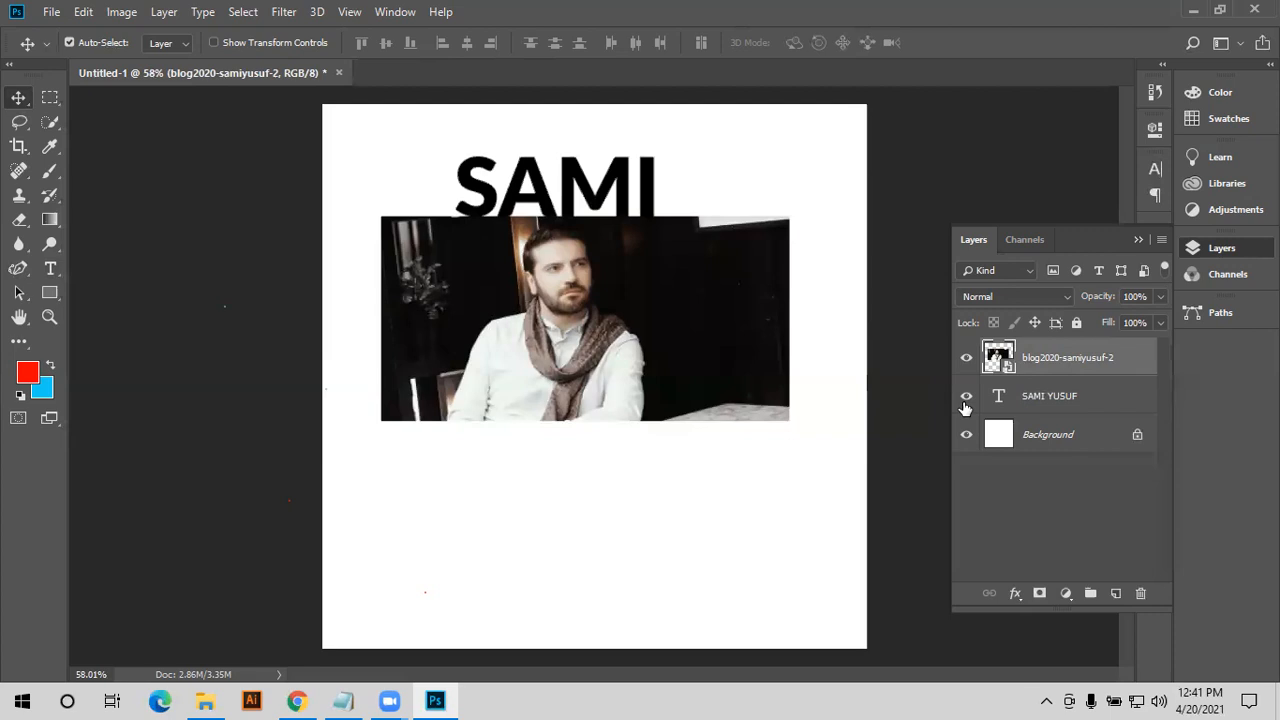
- Delete the title layer and move the photo slightly up and to the right on the canvas
key("alt+[")
key("Delete")
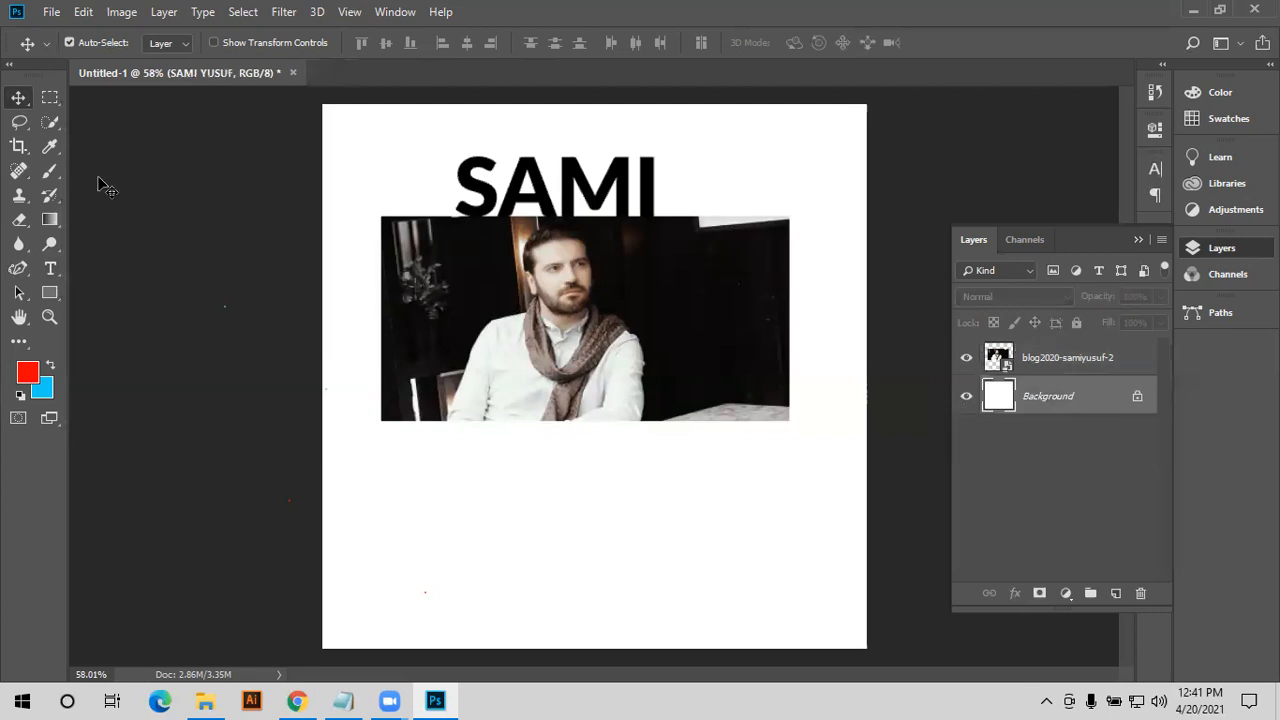
left_click_drag(580, 310, 590, 290)
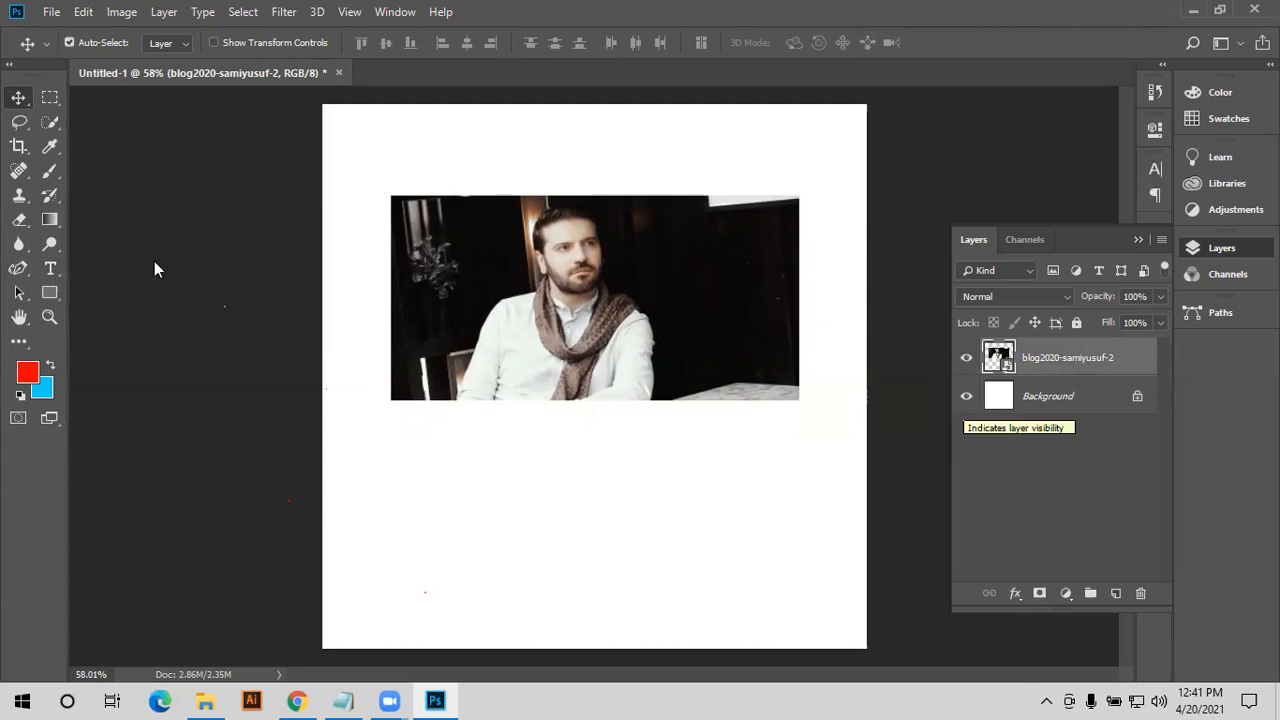
- Try the Brush on the photo's smart object without rasterizing it, and switch through the Blur, Eraser, Dodge, Clone Stamp and Spot Healing Brush tools
key("b")
left_click(681, 237)
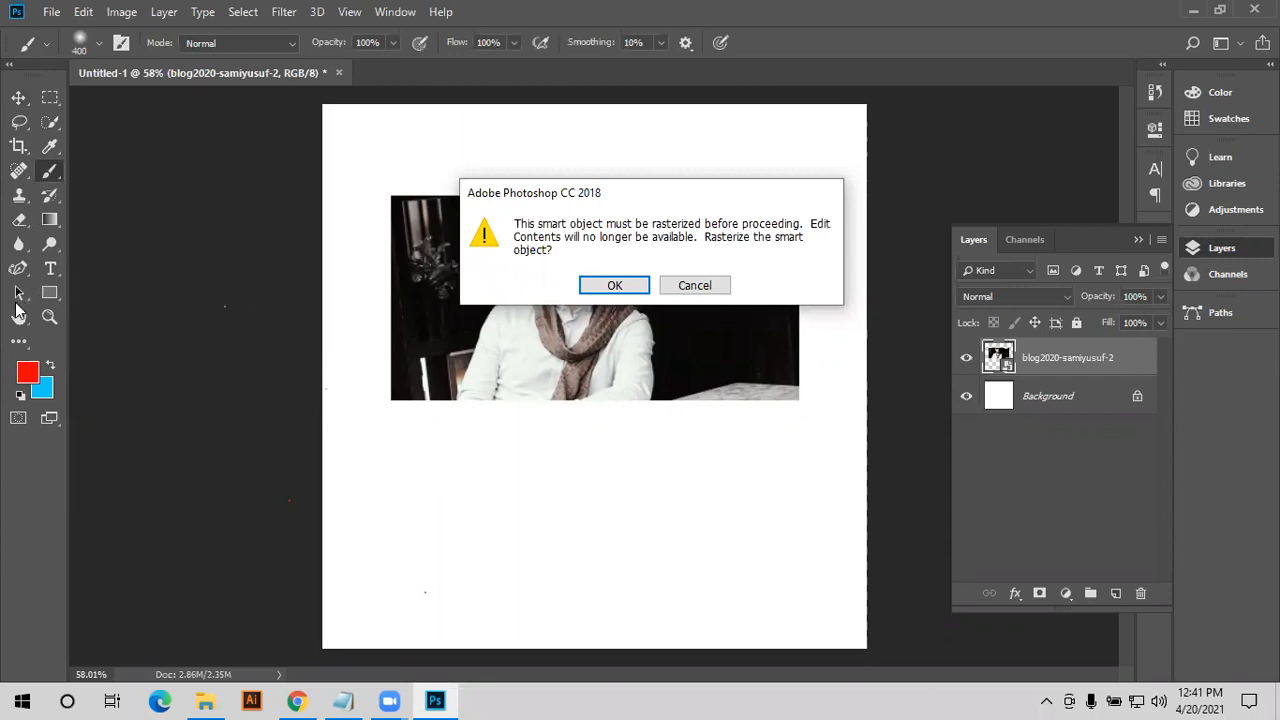
key("Tab")
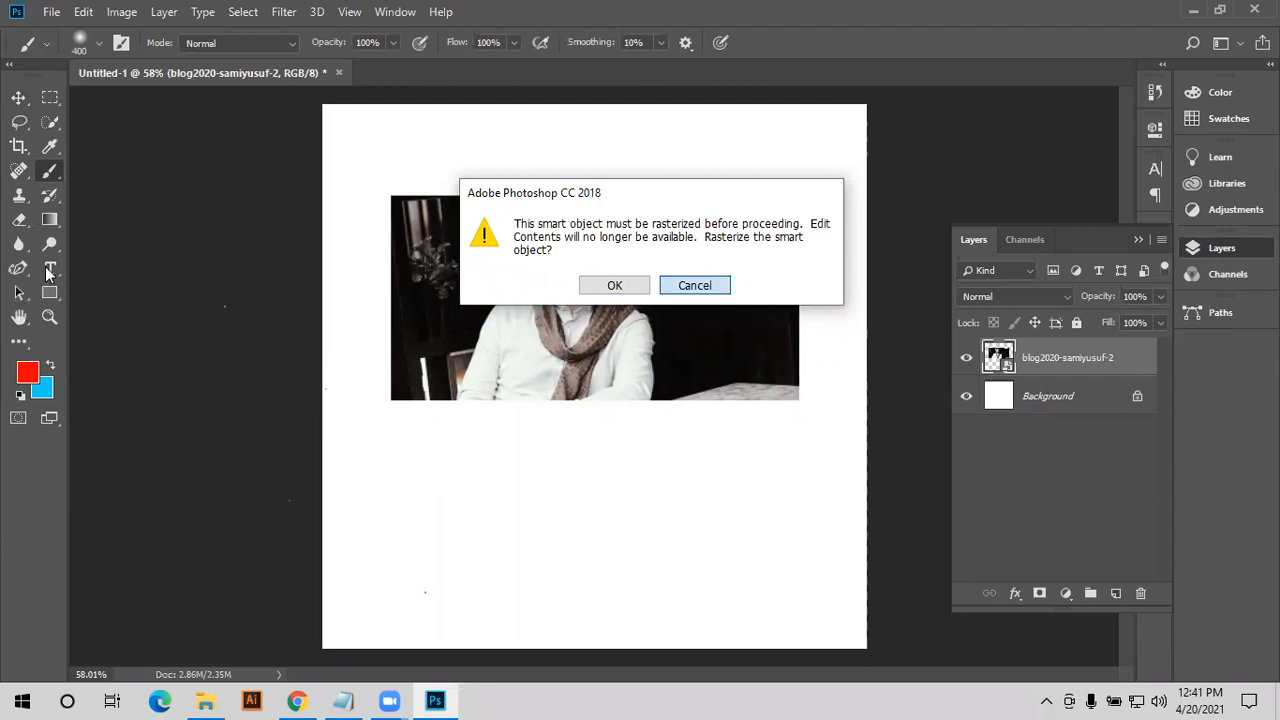
key("Return")
key("r")
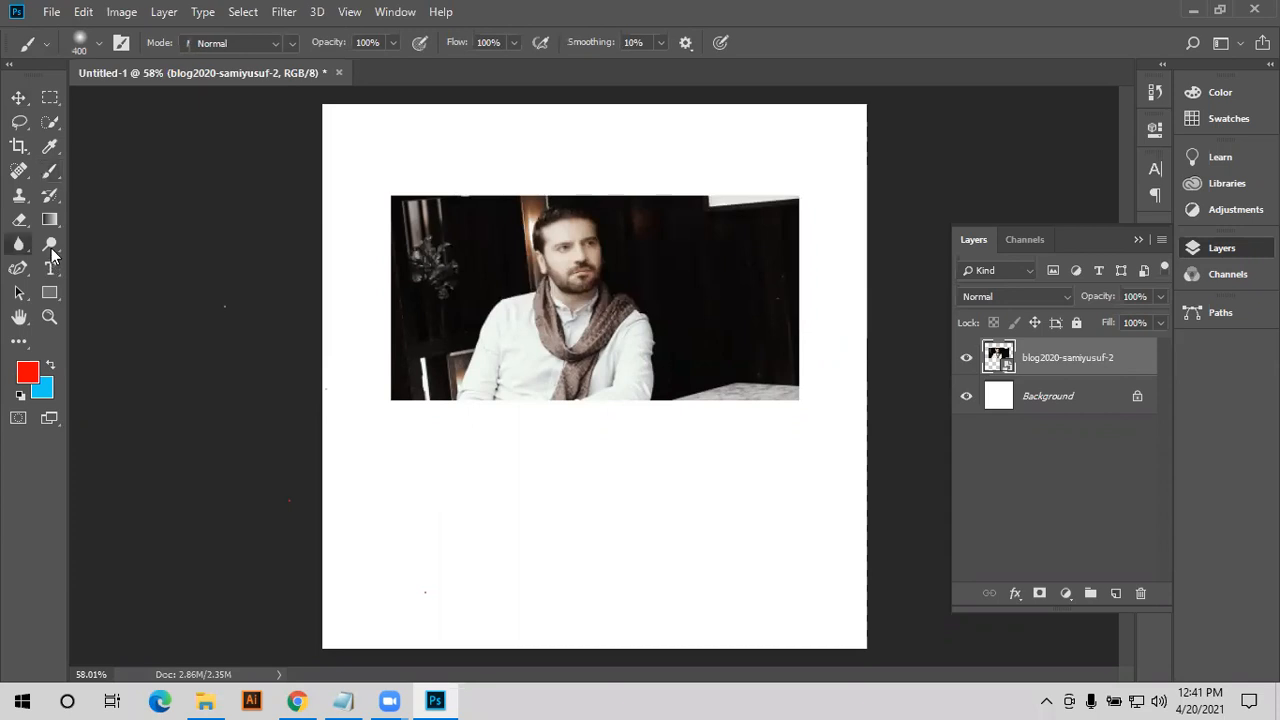
key("e")
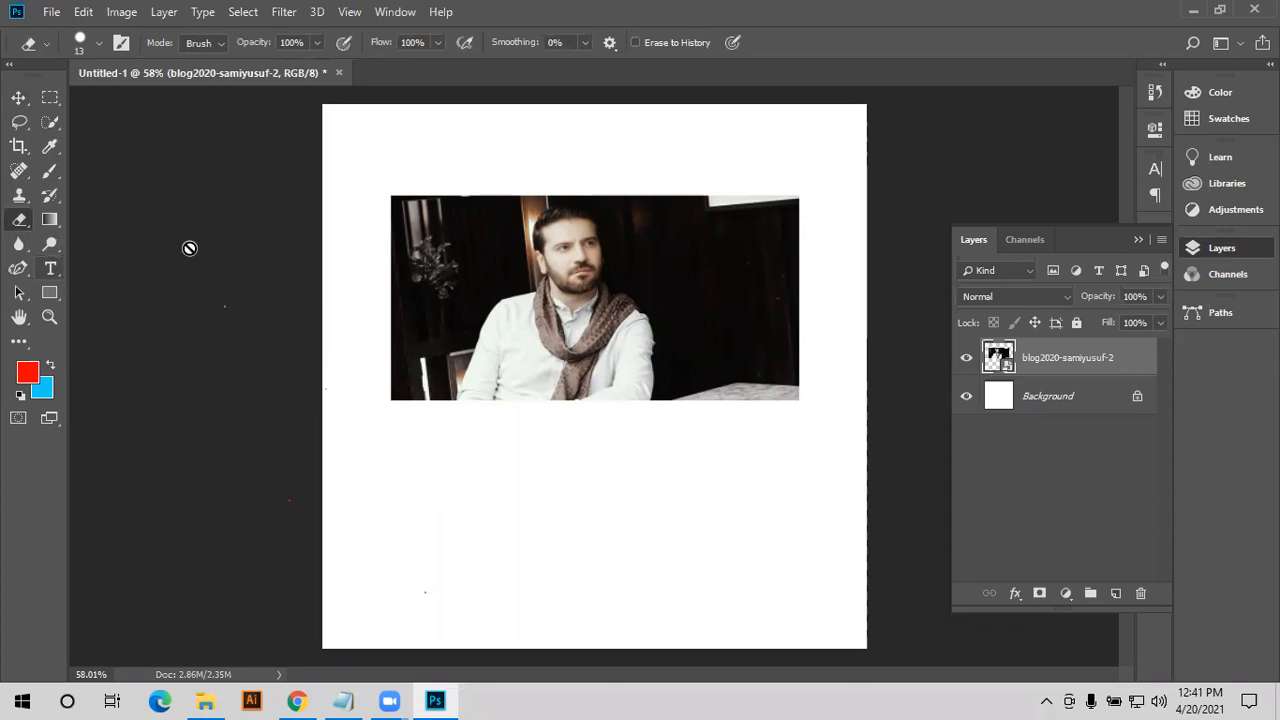
left_click(49, 244)
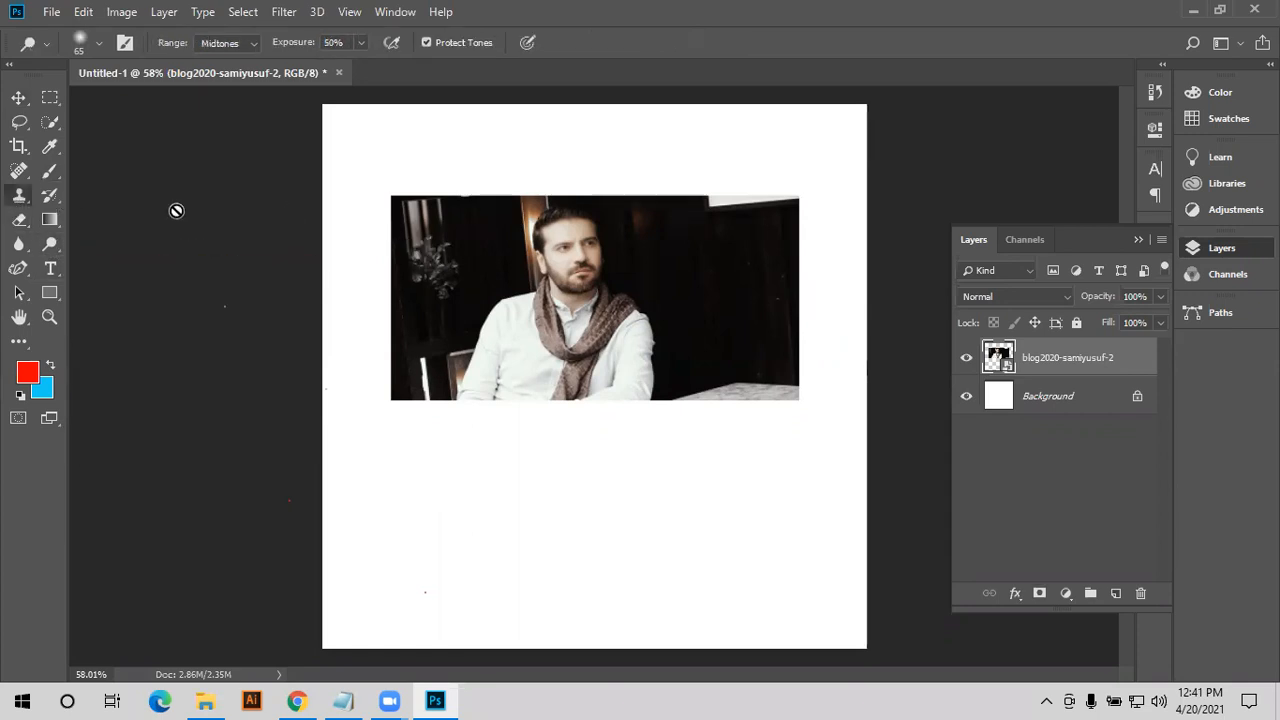
left_click(19, 195)
left_click(18, 170)
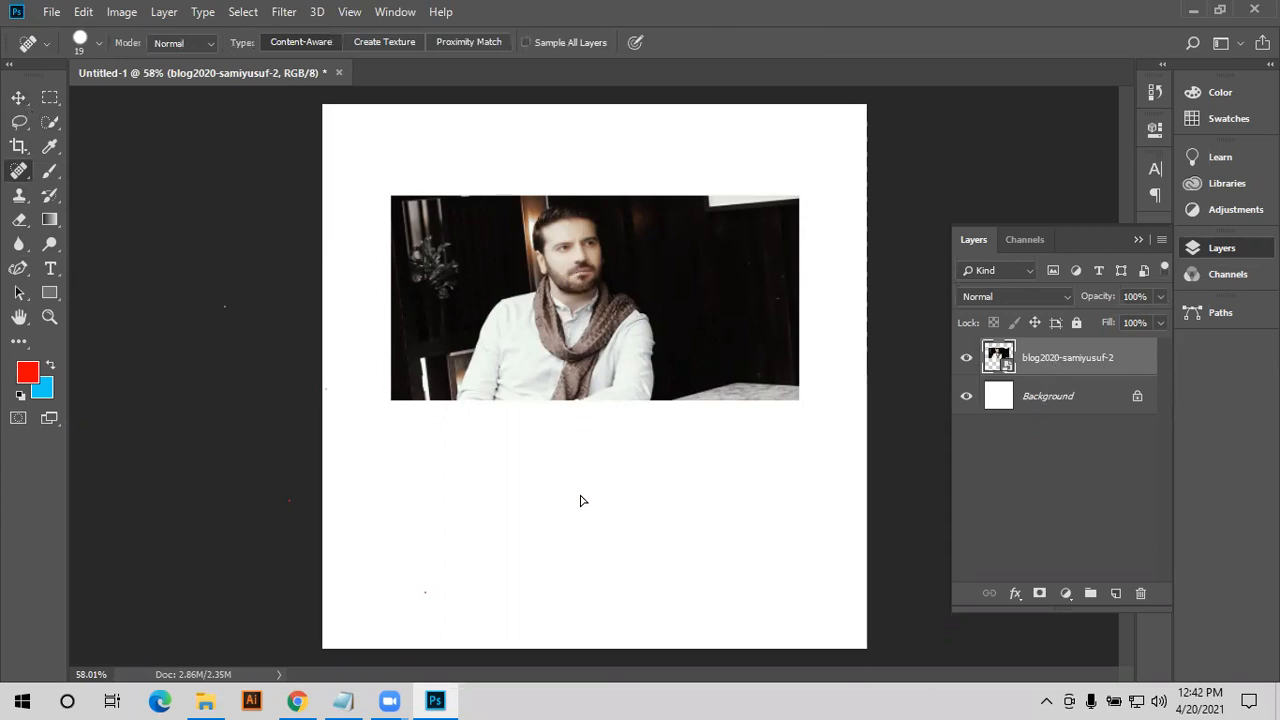
- Move the photo up, place a copy of it directly below, and put the copy's layer beneath the original's
key("v")
mouse_move(797, 463)
left_mouse_down()
mouse_move(649, 540)
mouse_move(631, 531)
mouse_move(730, 459)
left_mouse_up()
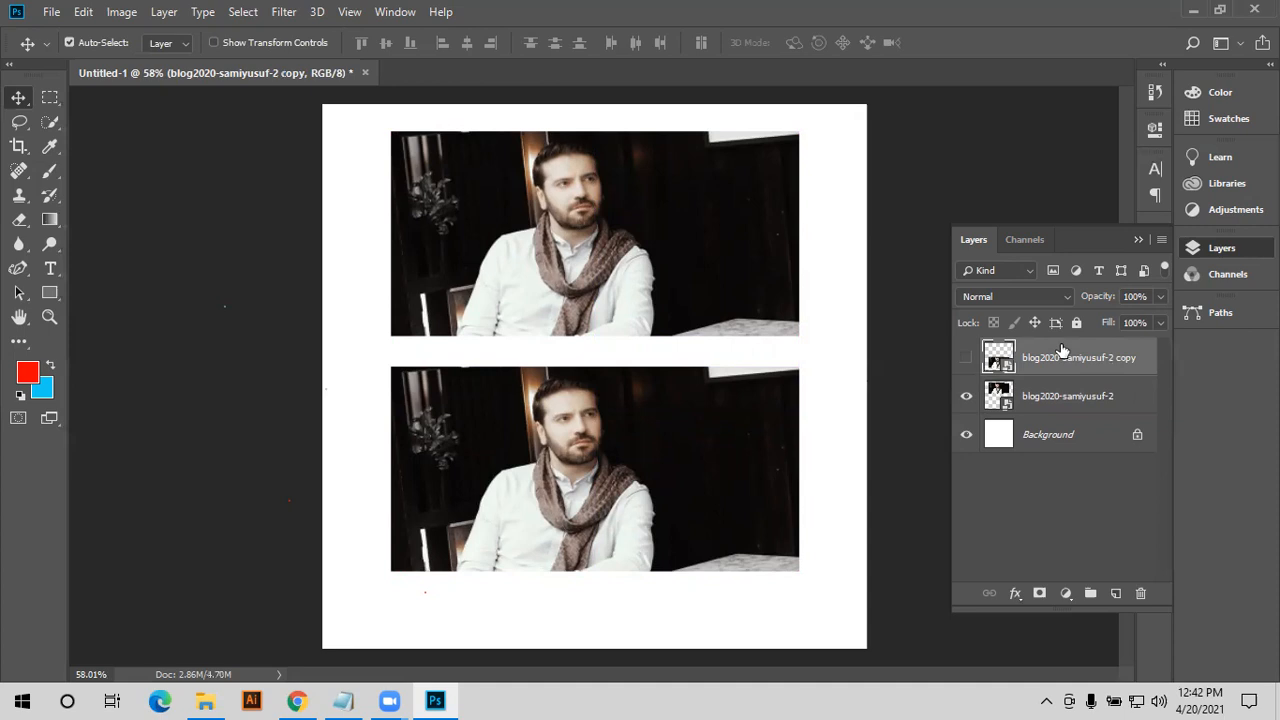
key("ctrl+")
key("ctrl+bracketleft")
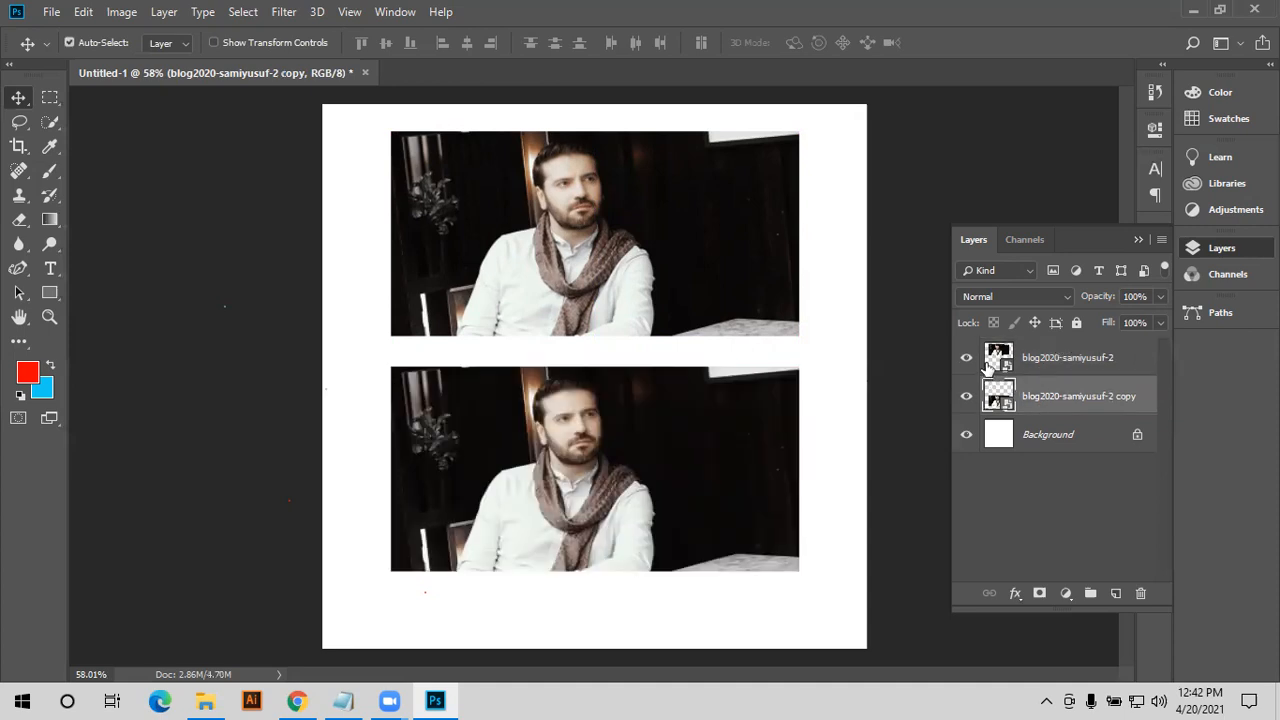
- Rasterize the layer of the upper photo, leaving the lower copy as a smart object
left_click(1088, 362)
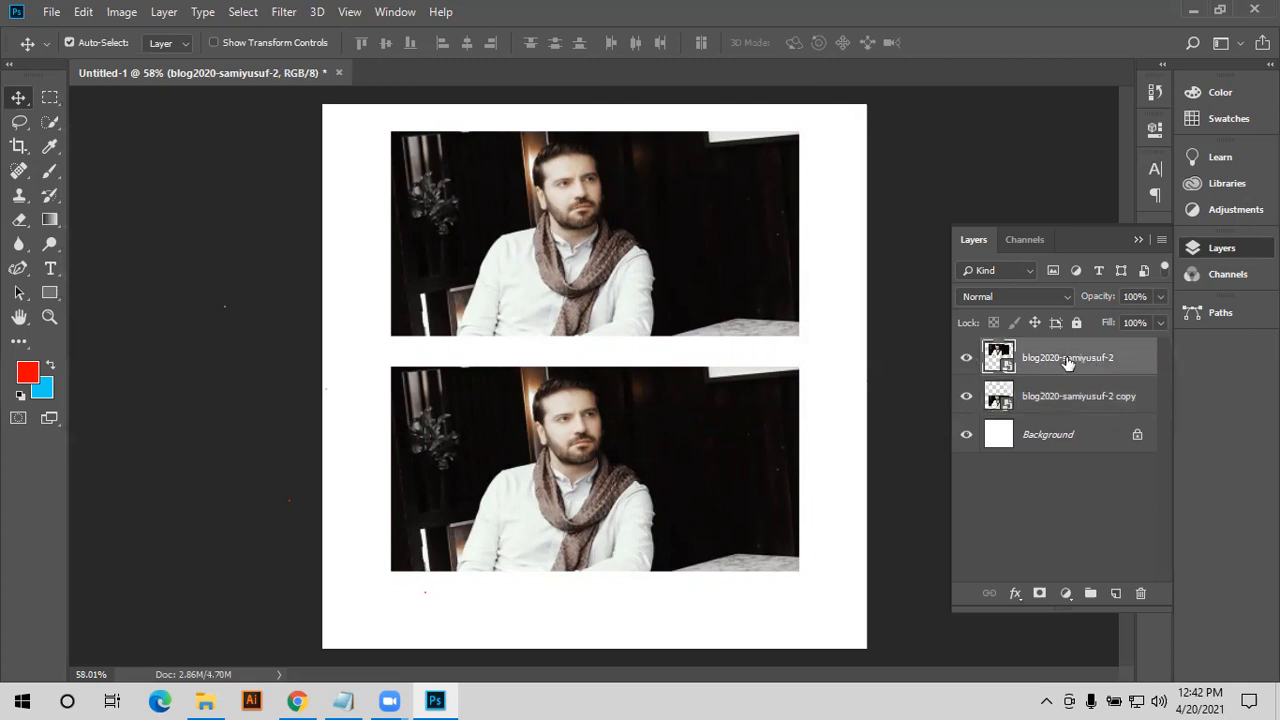
right_click(1068, 357)
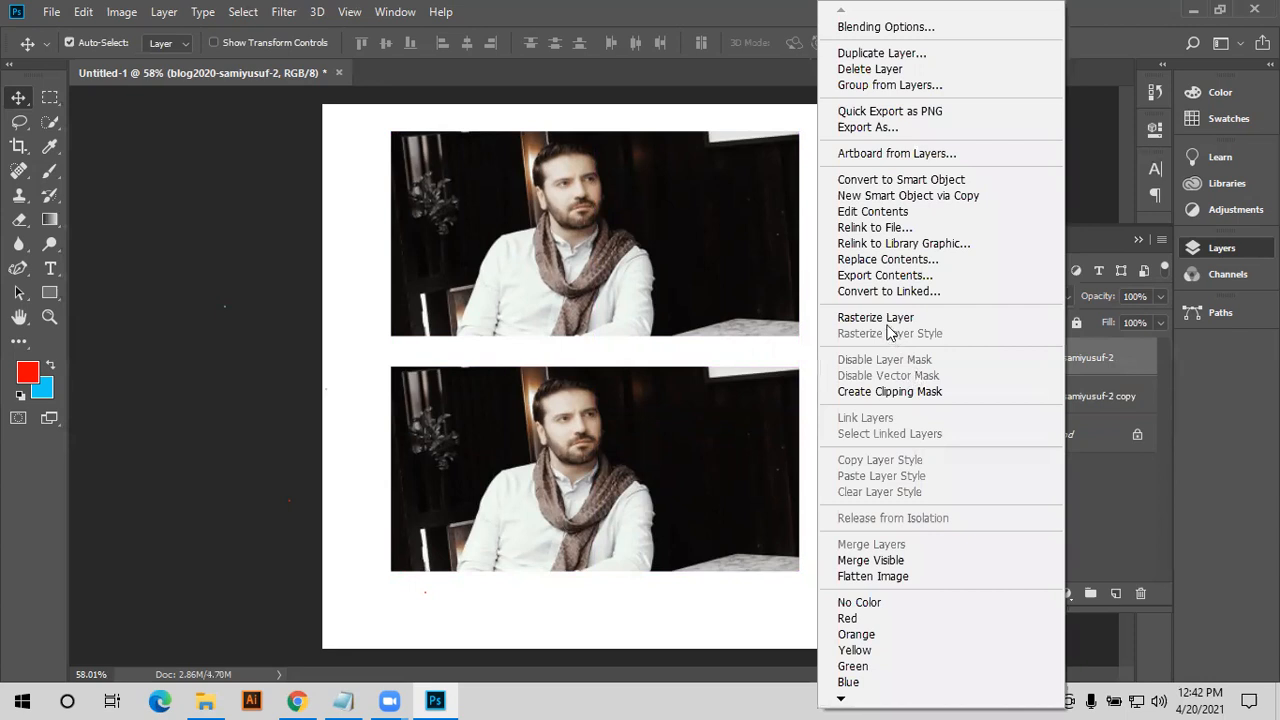
- Try soft red Brush strokes across the rasterized upper photo and undo them
left_click(49, 173)
left_click(510, 215)
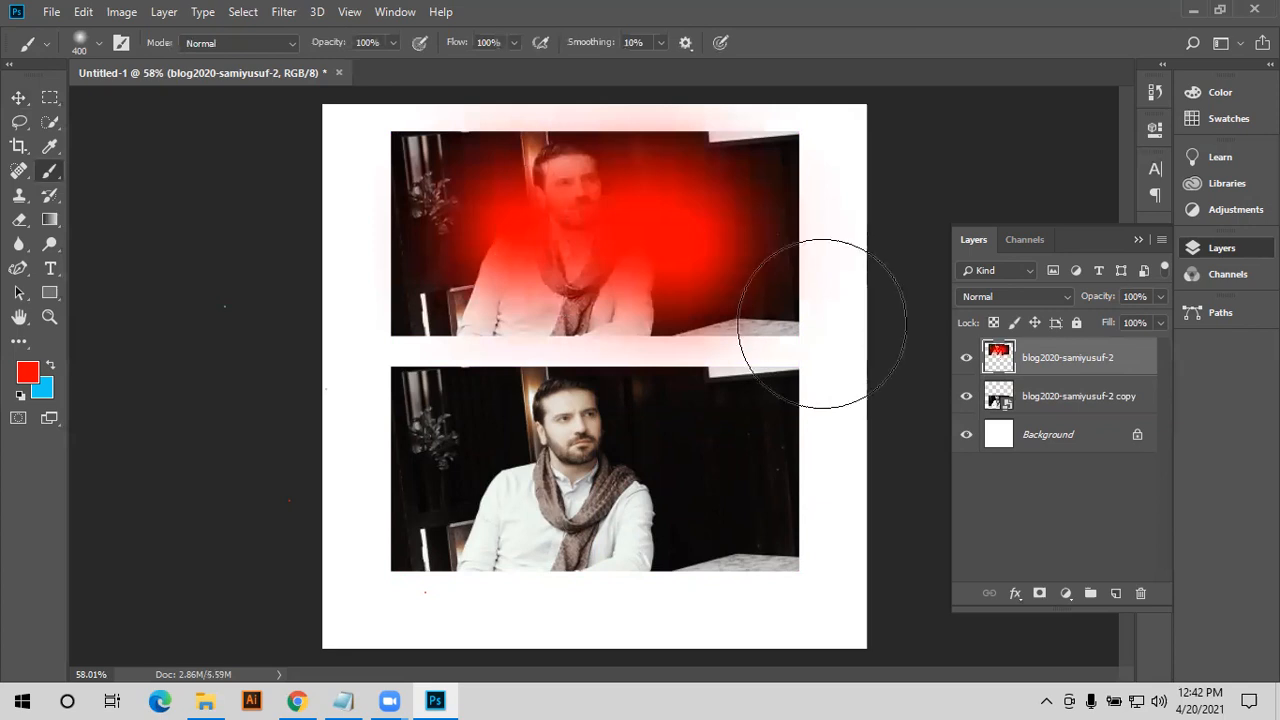
key("ctrl+z")
key("ctrl+shift+z")
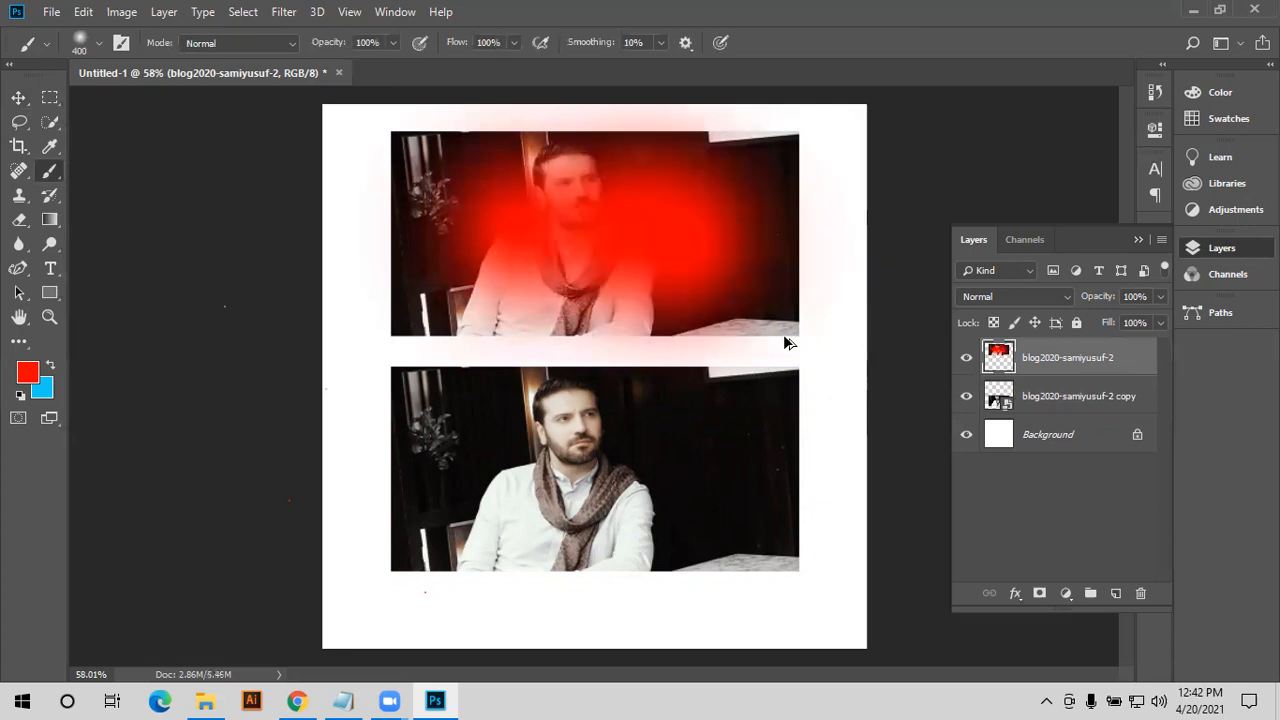
key("ctrl+z")
key("ctrl+z")
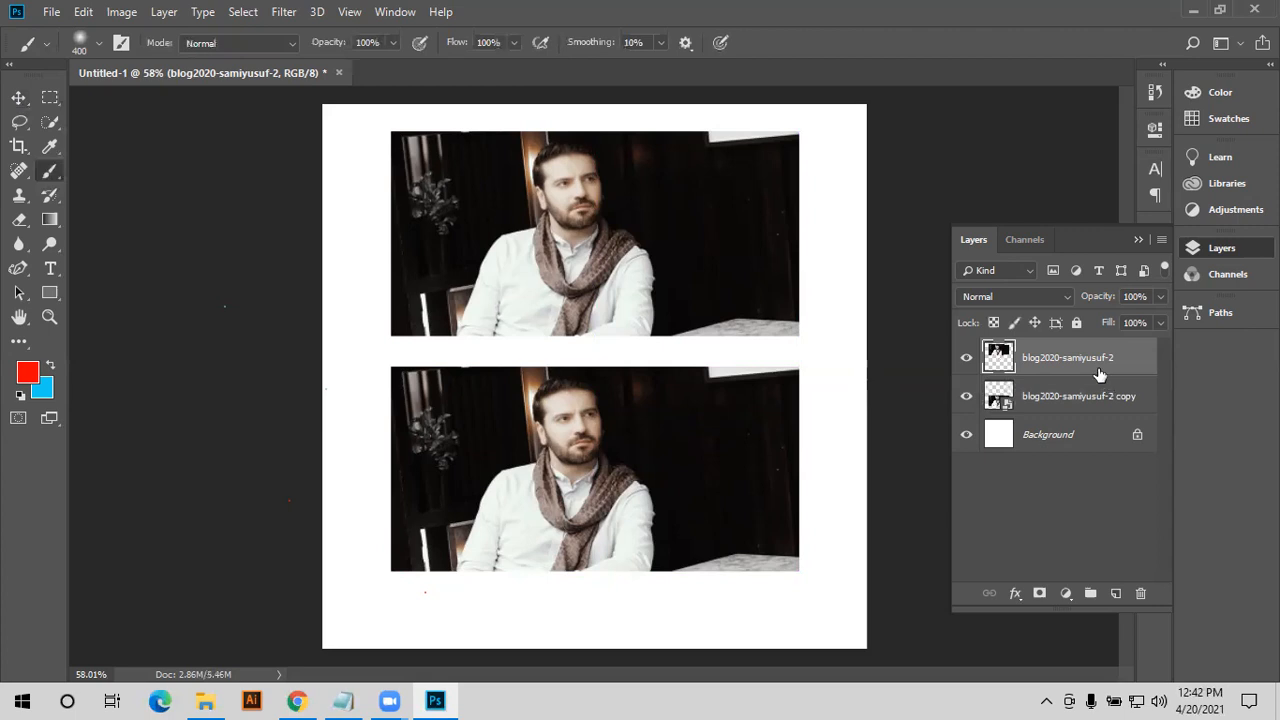
- Scale the rasterized upper photo down around its center to about 4.8% of its size
key("v")
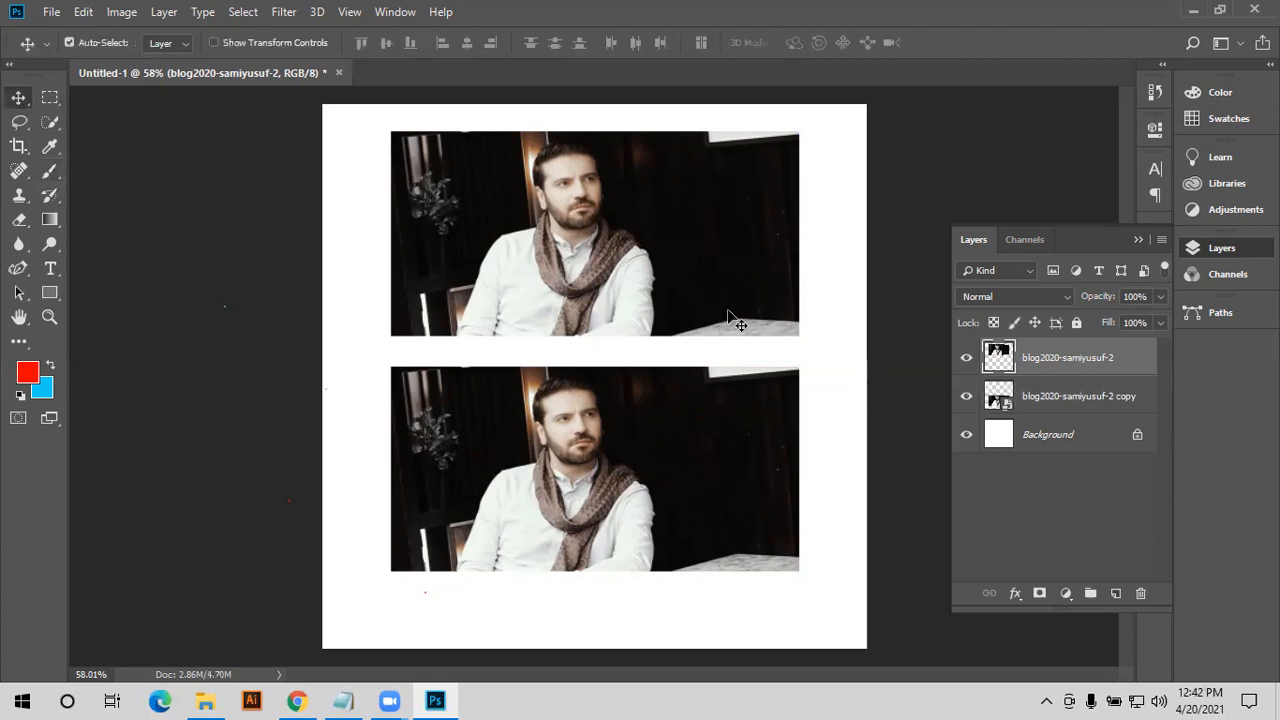
key("ctrl")
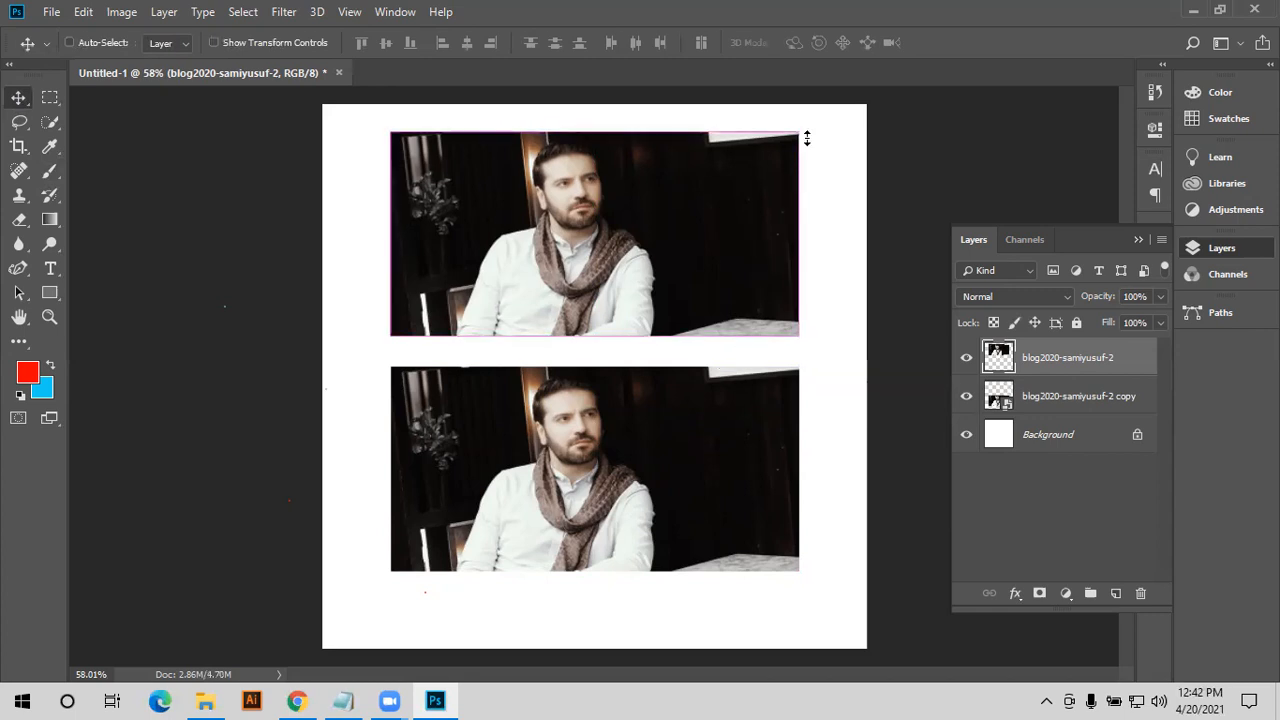
key("ctrl+t")
left_click_drag(798, 132, 792, 135)
left_click_drag(621, 202, 602, 213)
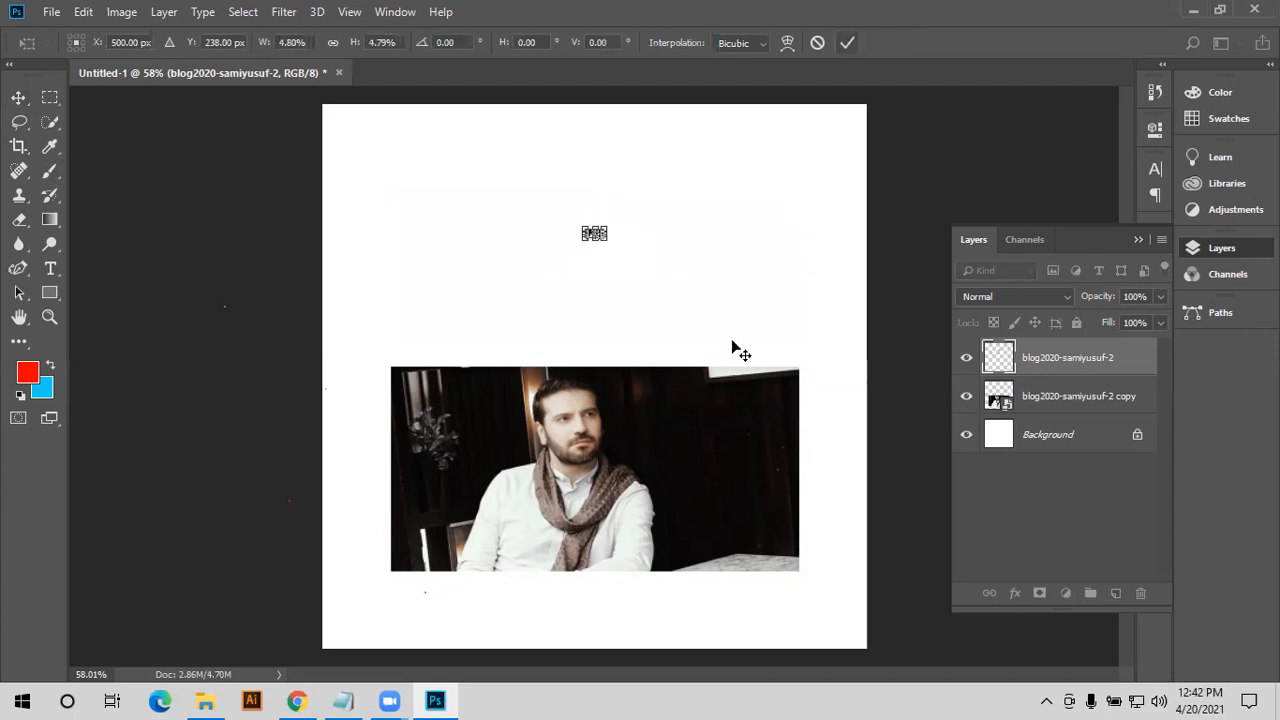
key("Return")
- Scale the lower smart object copy down around its center to about 5%
left_click_drag(688, 357, 604, 391)
key("ctrl+t")
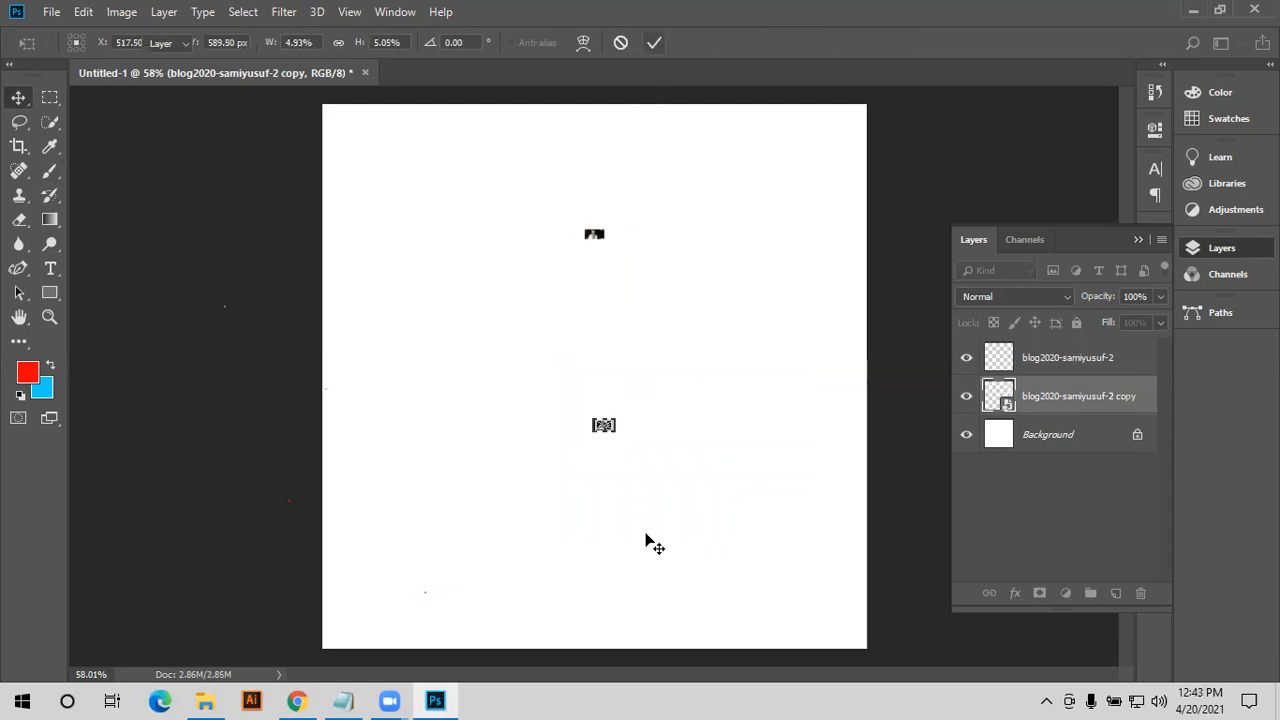
key("Return")
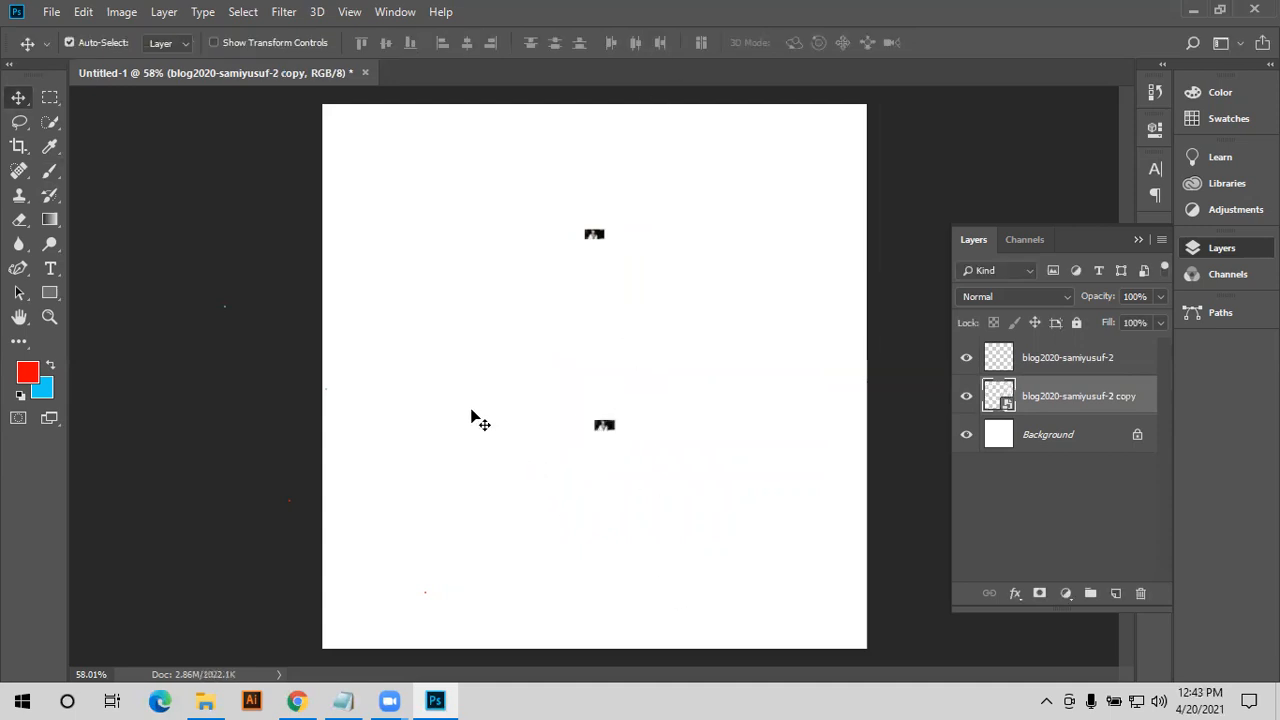
- Enlarge the tiny rasterized photo around its center to about 1650% in width and height
left_click(595, 242)
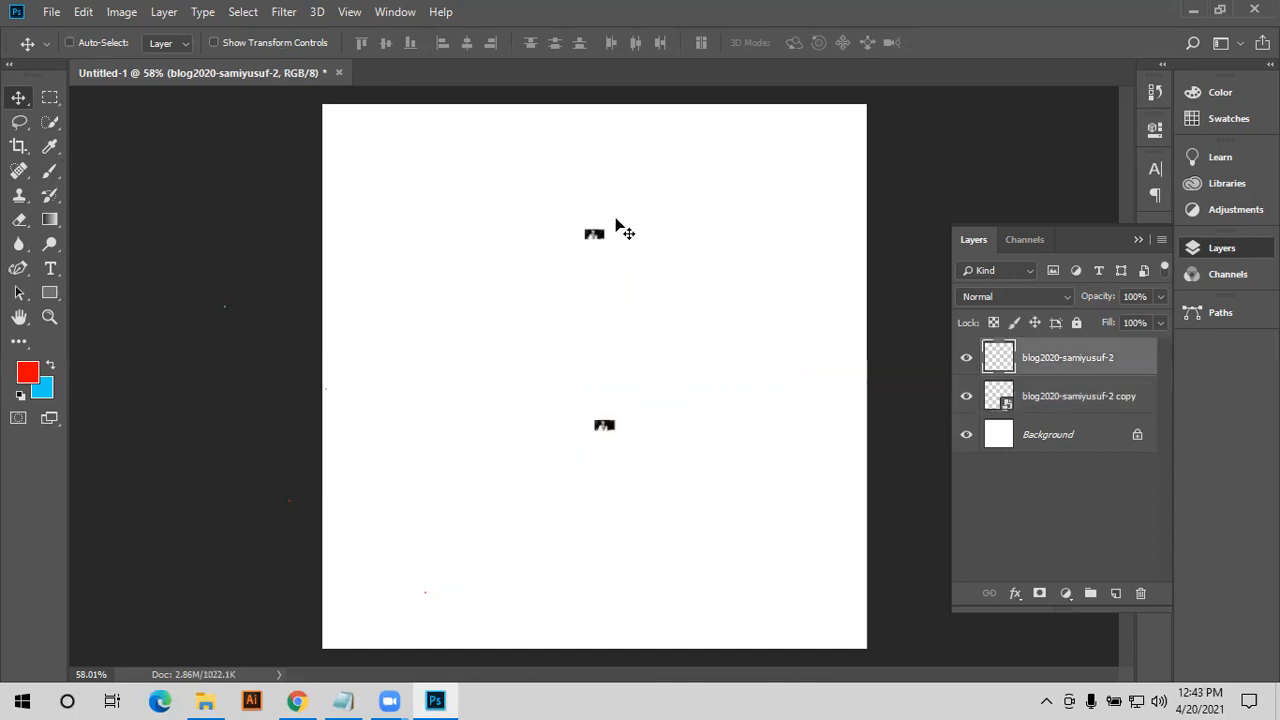
key("ctrl+t")
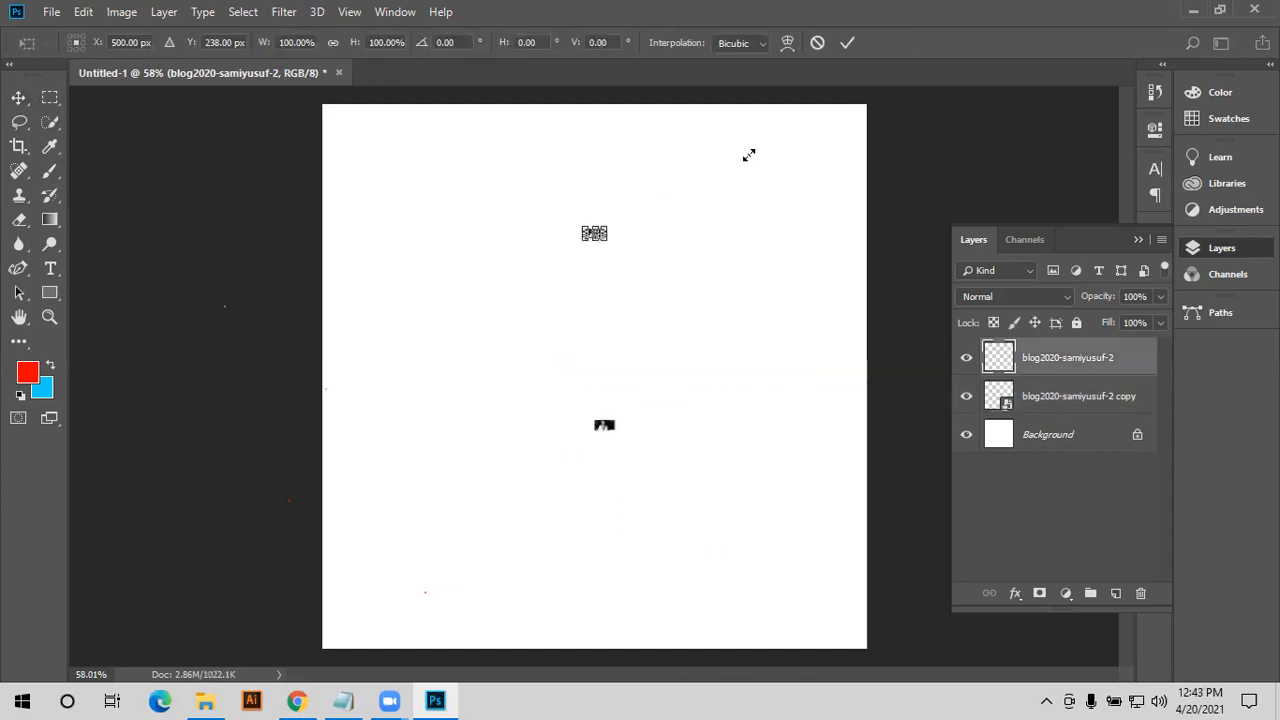
left_click_drag(749, 155, 857, 118)
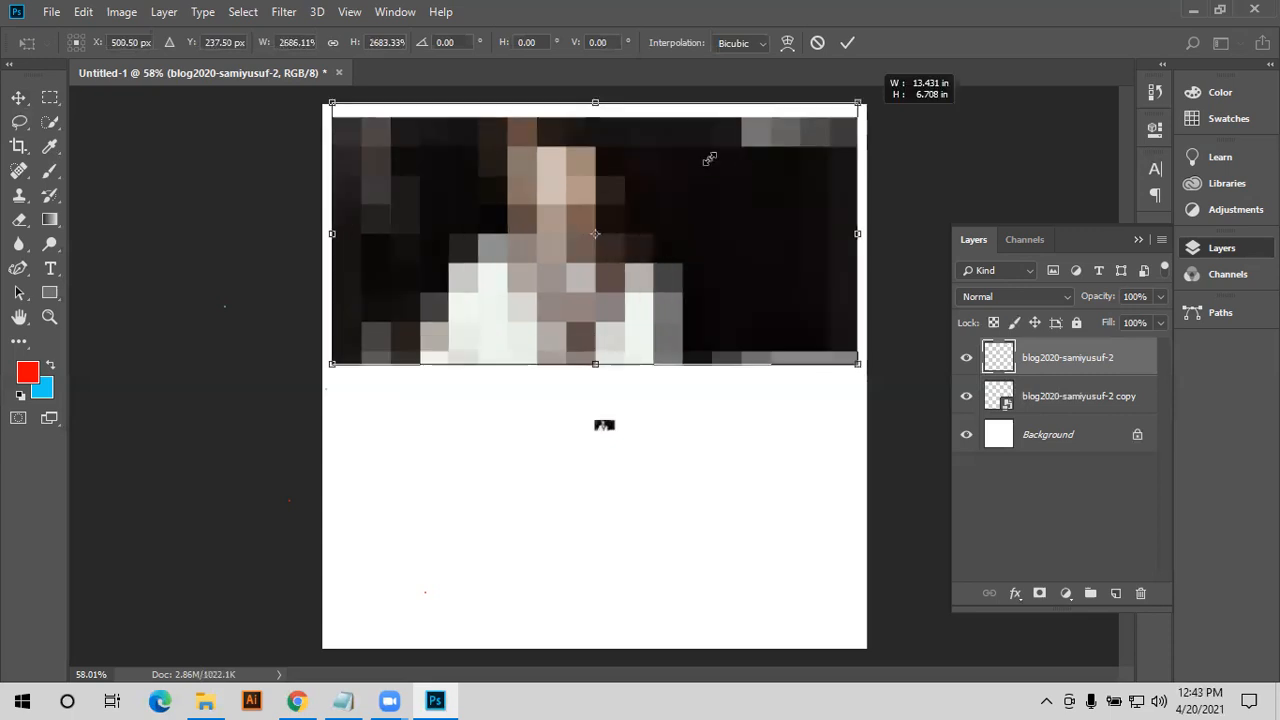
left_click_drag(709, 159, 714, 174)
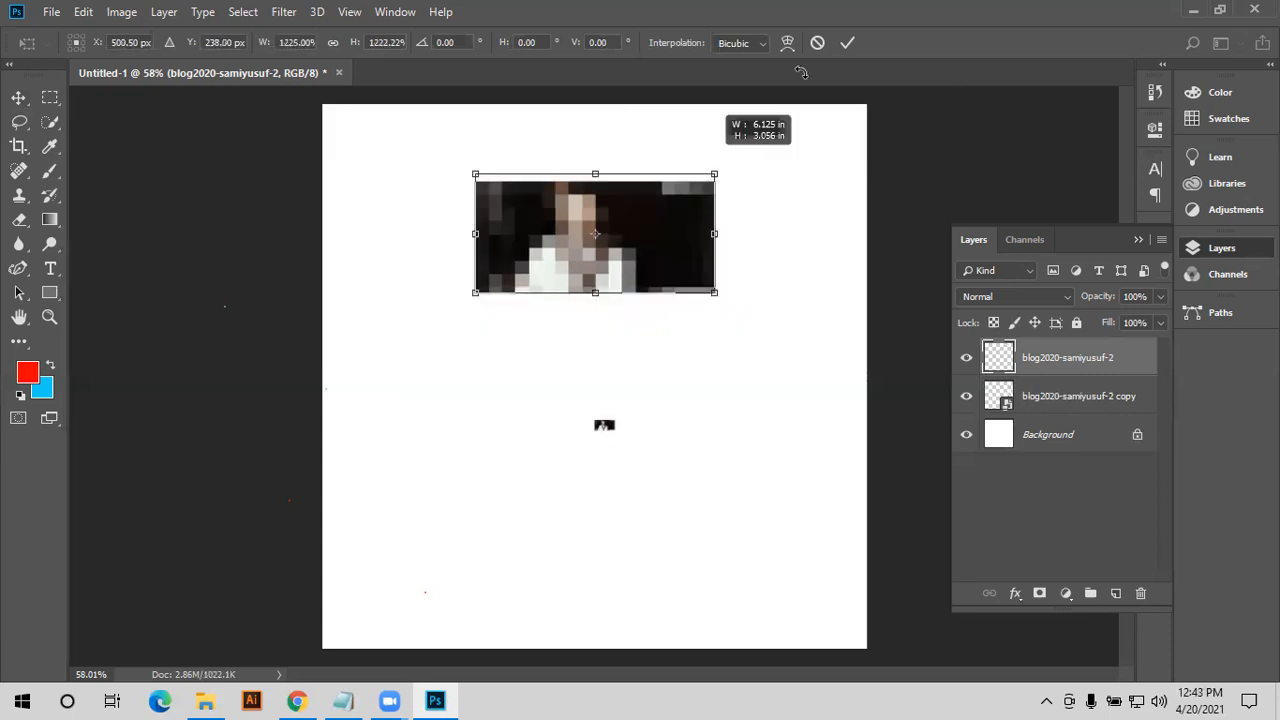
left_click(845, 43)
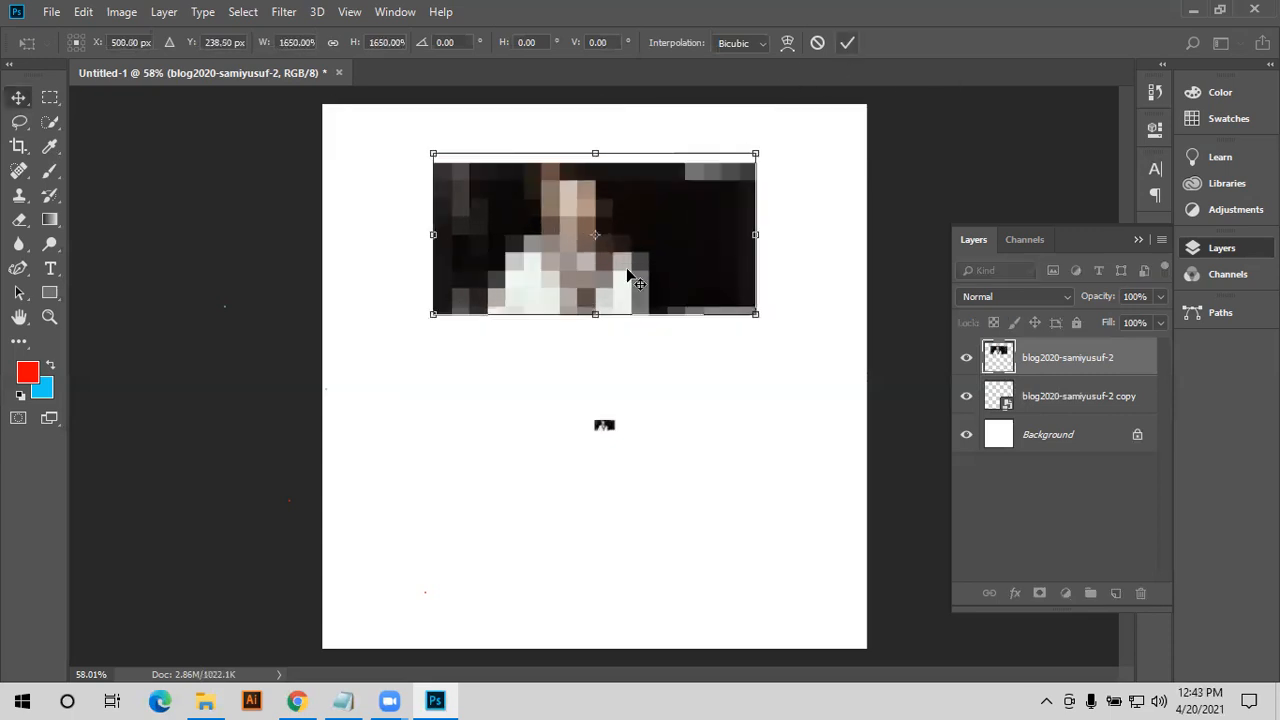
- Enlarge the smart object copy to about 155% width and 159% height, and move it down to the canvas's lower edge
left_click(606, 429)
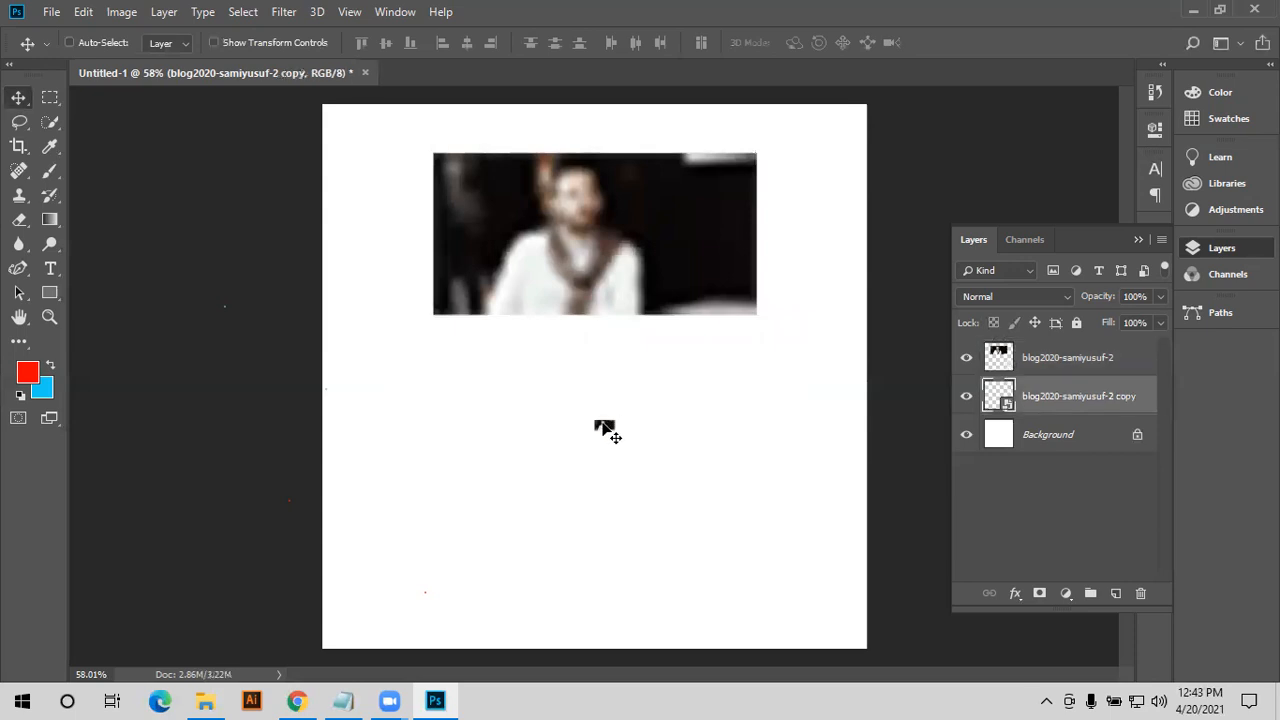
key("ctrl+t")
left_click_drag(808, 296, 905, 232)
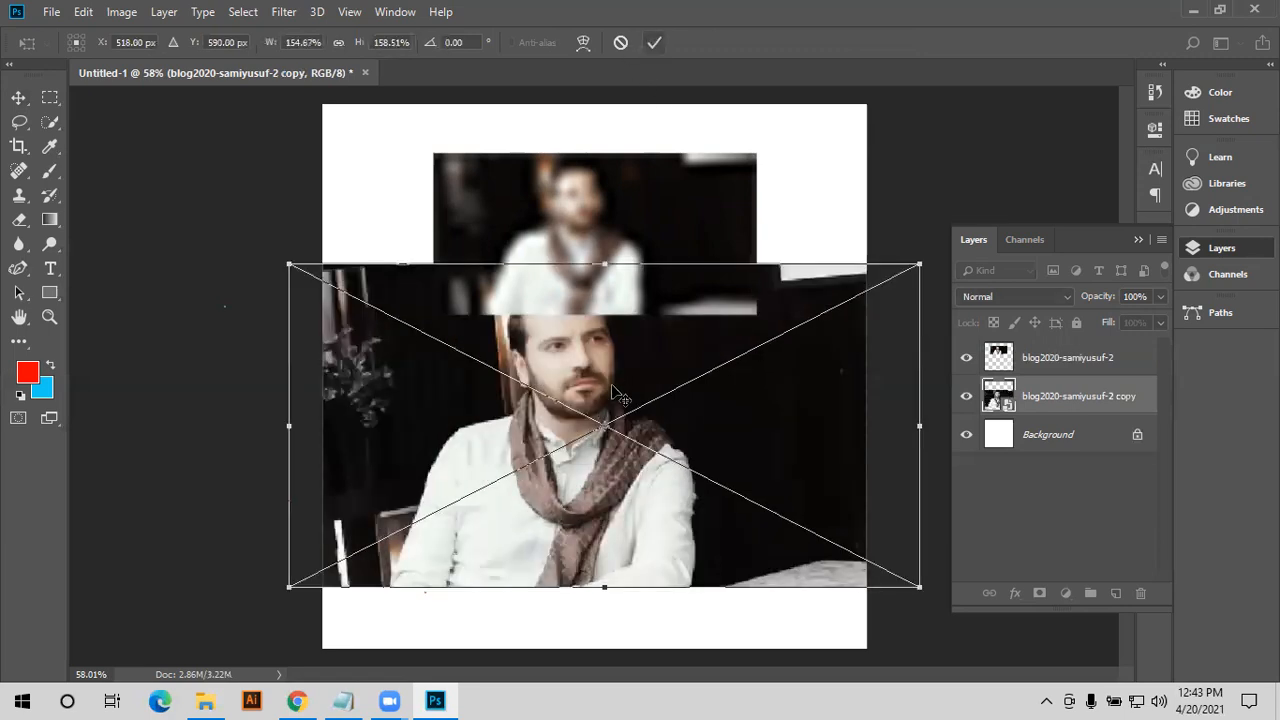
key("Return")
left_click_drag(612, 450, 612, 513)
- Select both photos and compare the sharpness of the rasterized photo and the smart object copy at close range
left_click_drag(365, 208, 546, 416)
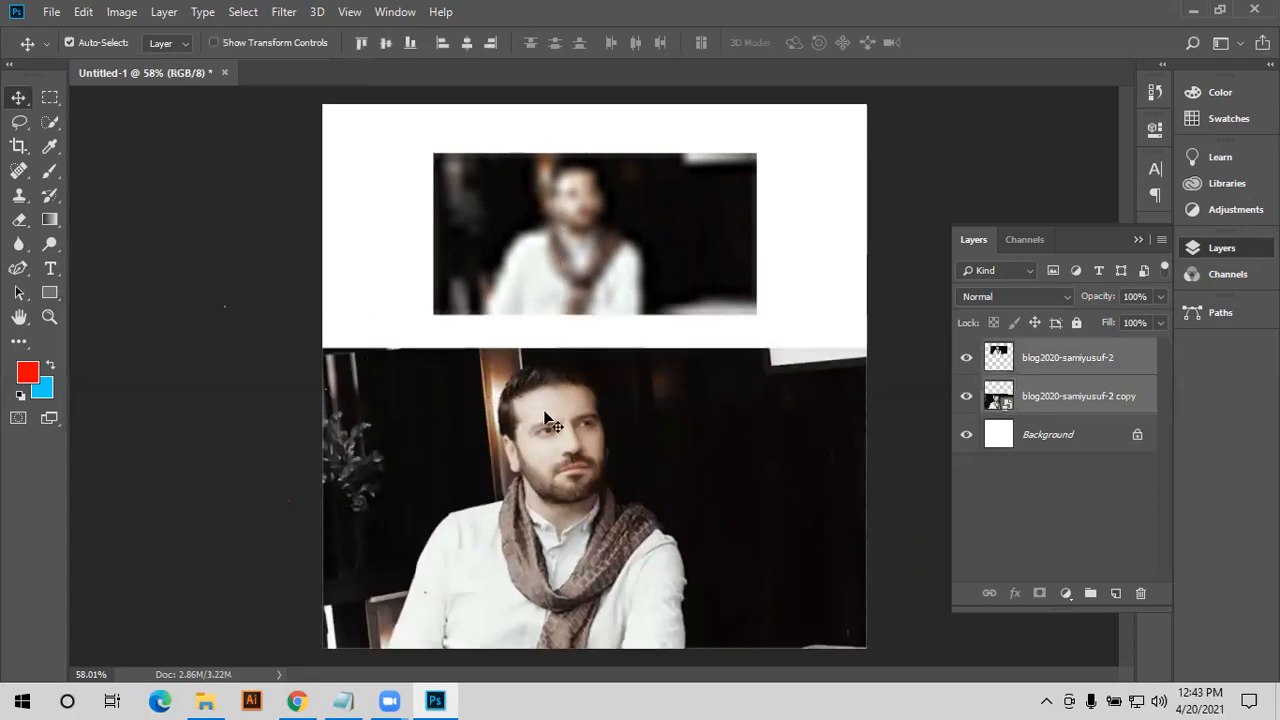
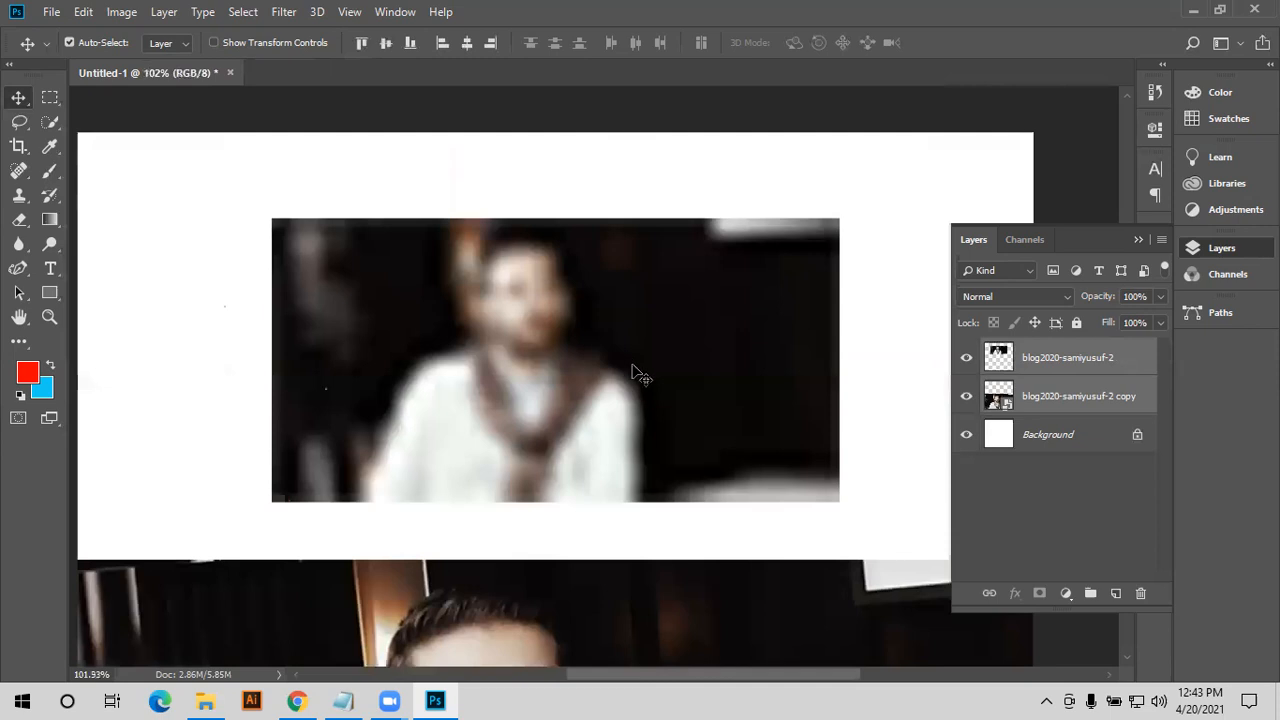
scroll(630, 380, "down", 3)
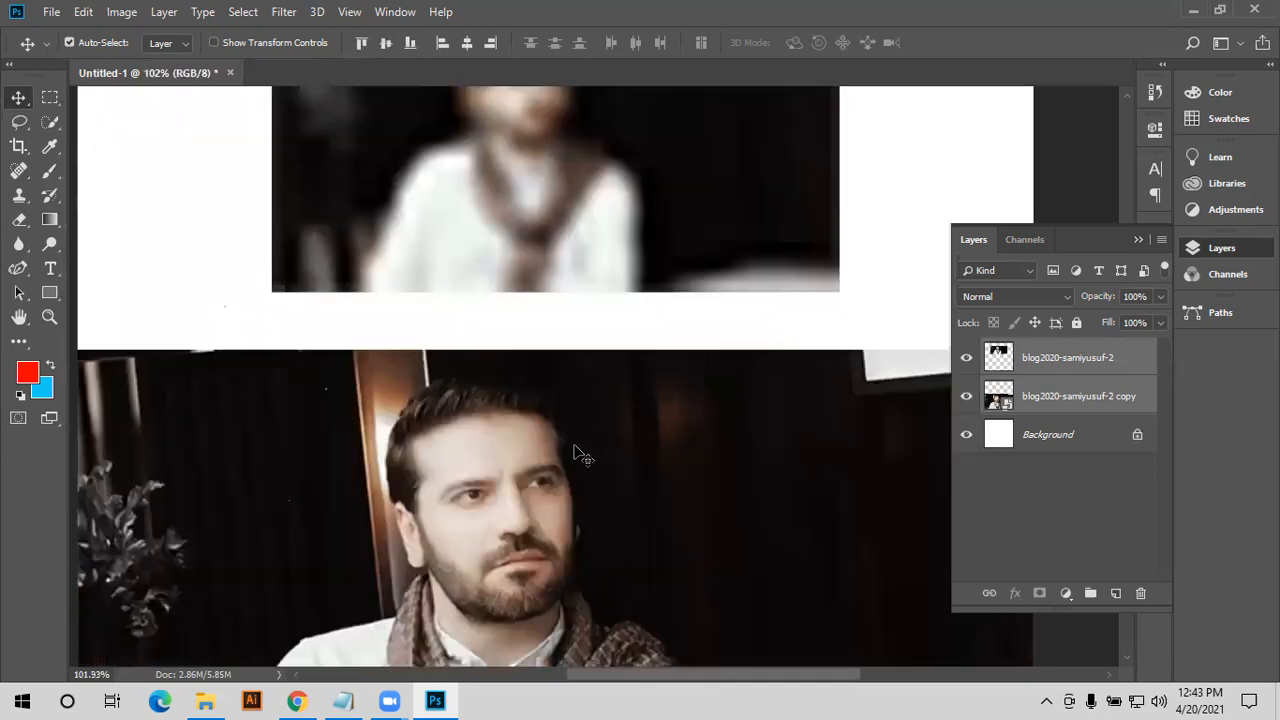
scroll(580, 455, "down", 4)
scroll(572, 397, "up", 4)
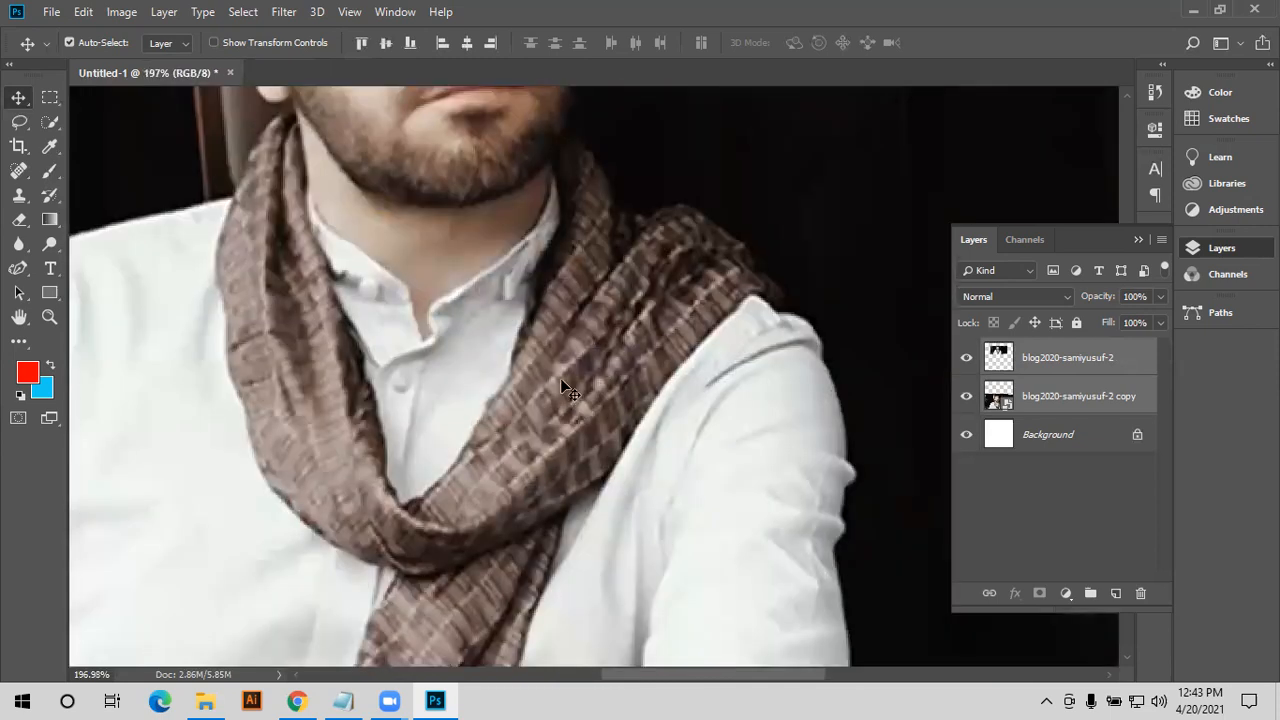
scroll(560, 380, "up", 5)
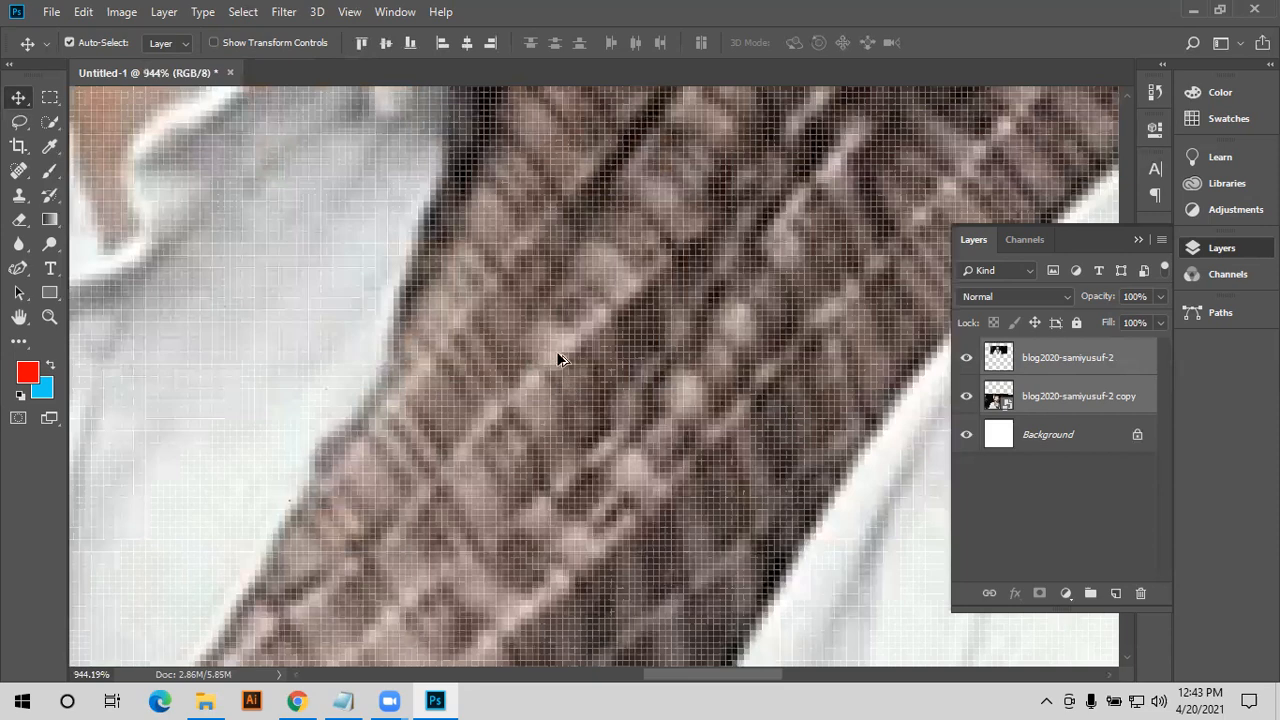
scroll(558, 360, "up", 4)
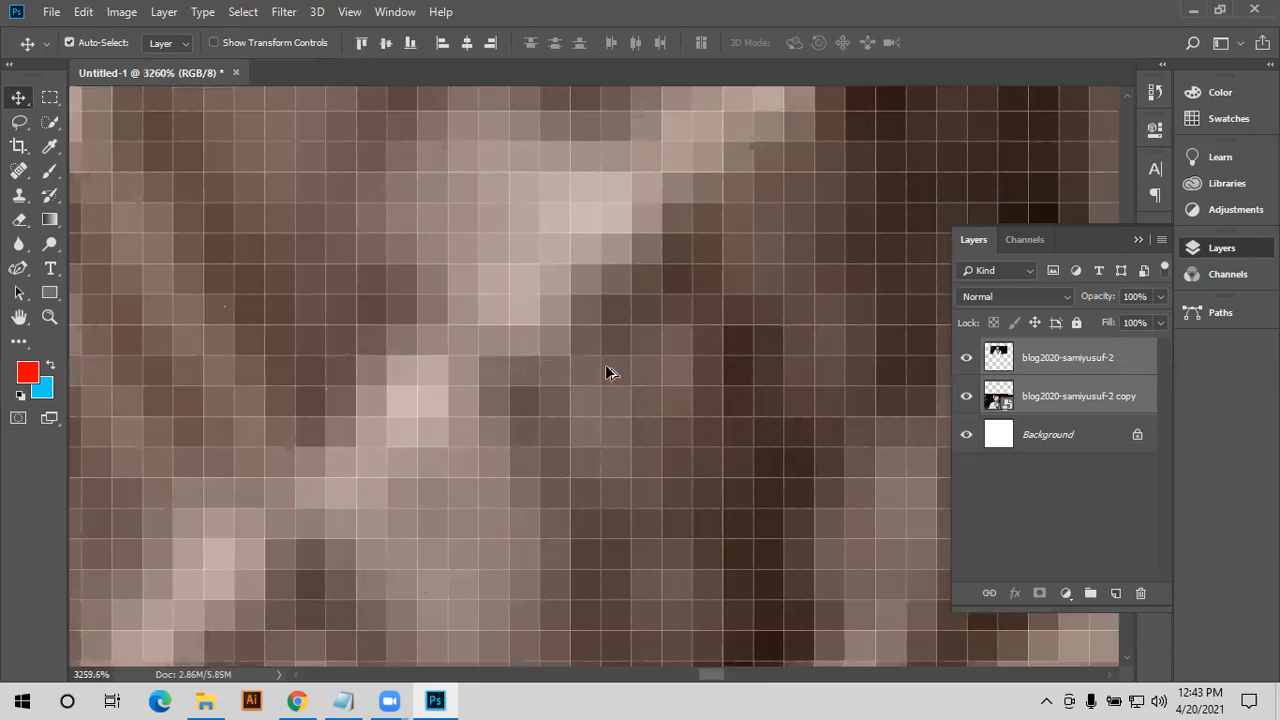
scroll(606, 370, "down", 7)
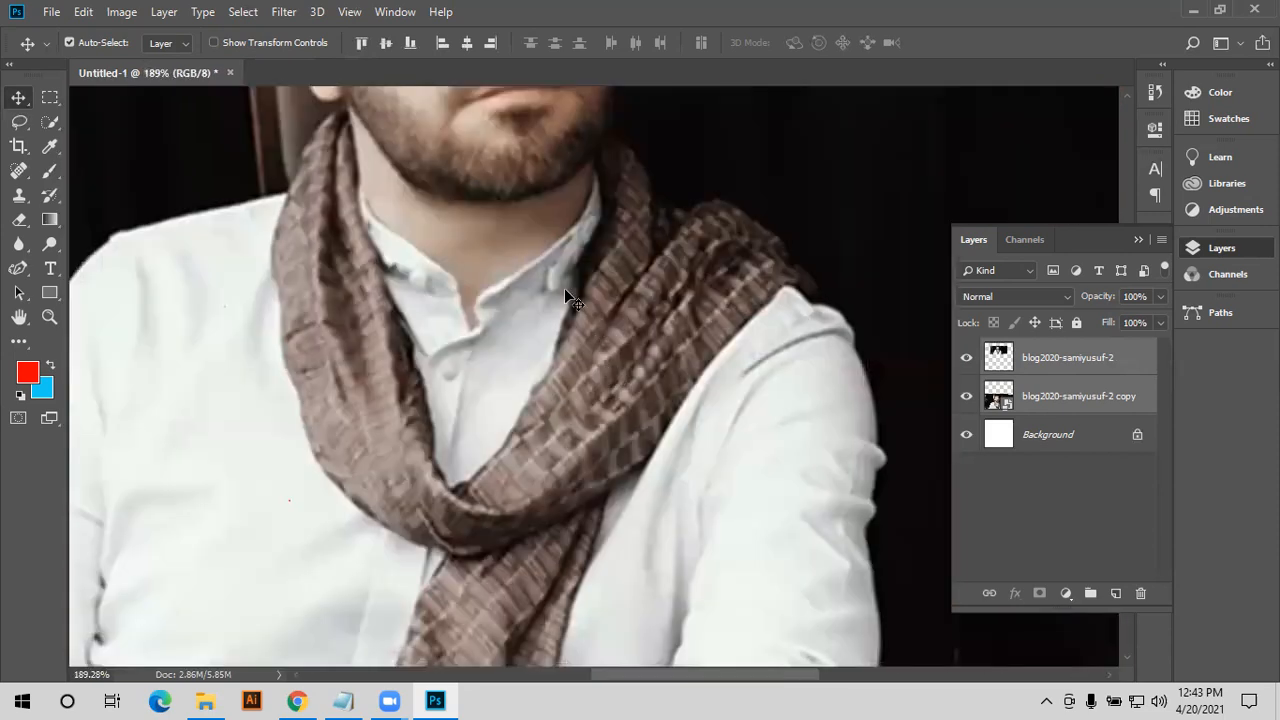
scroll(566, 299, "up", 3)
scroll(576, 260, "up", 2)
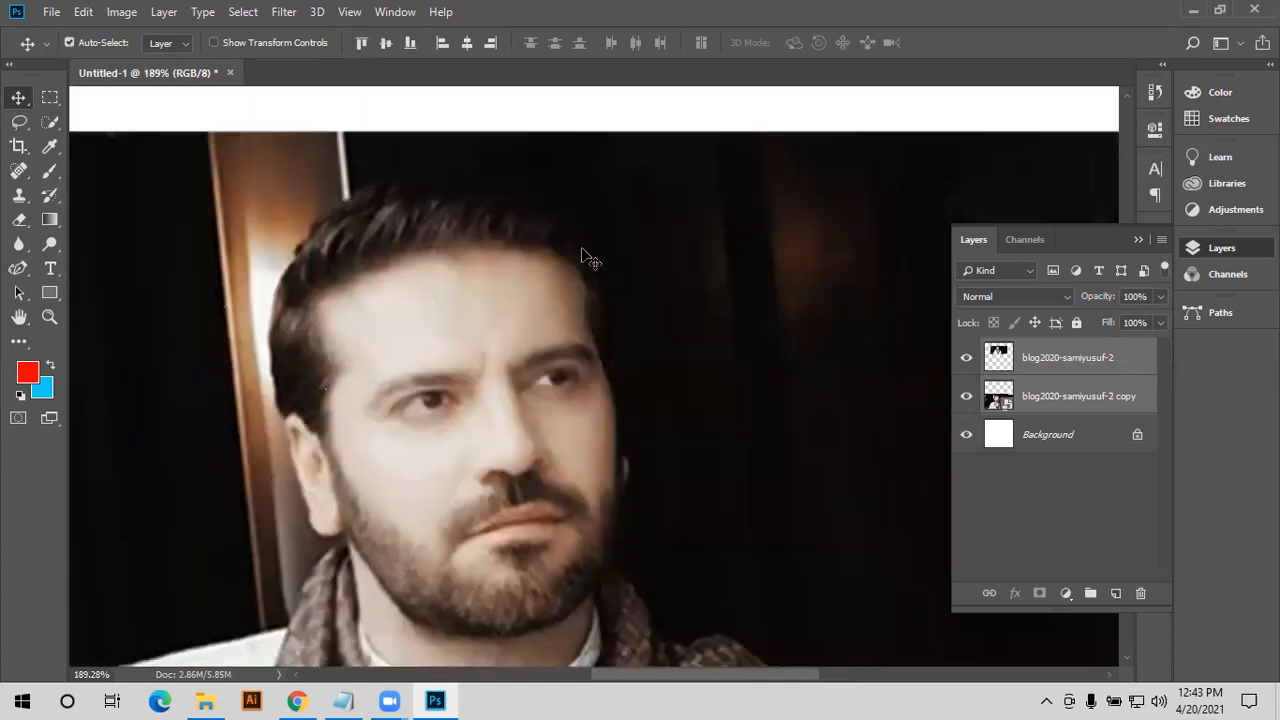
scroll(585, 258, "up", 5)
scroll(600, 266, "up", 3)
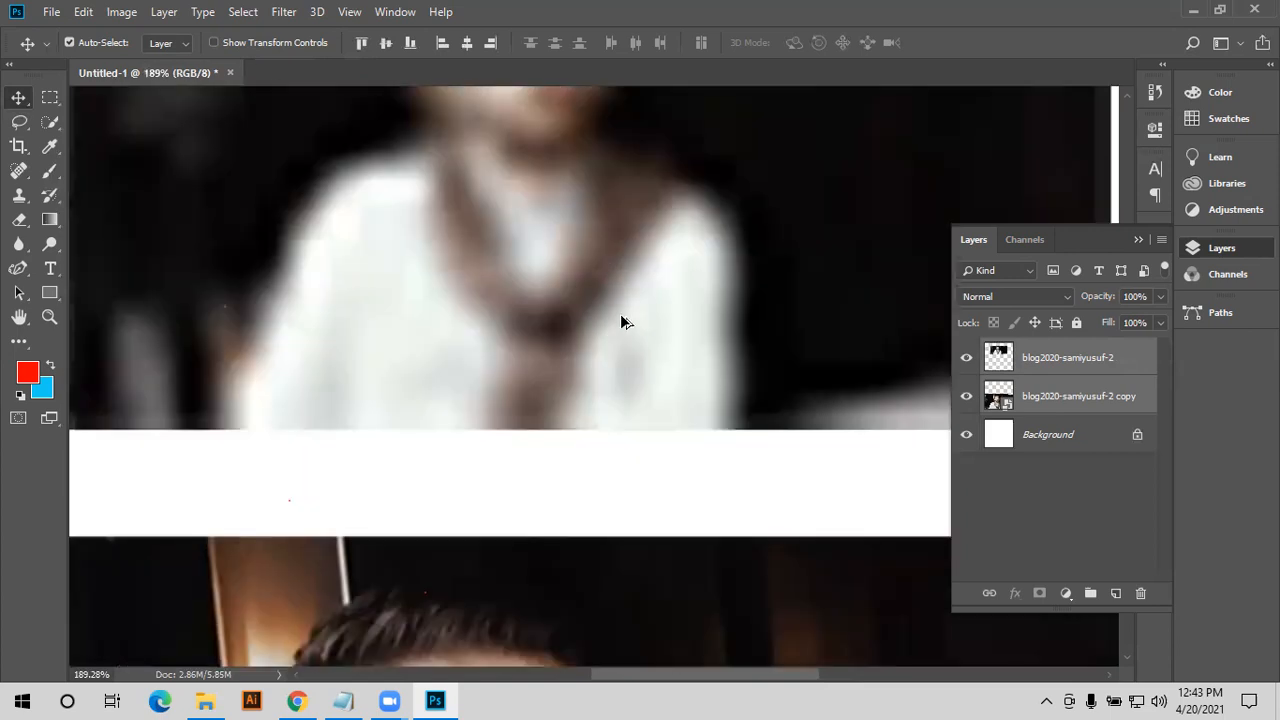
scroll(620, 315, "up", 3)
scroll(624, 320, "up", 3)
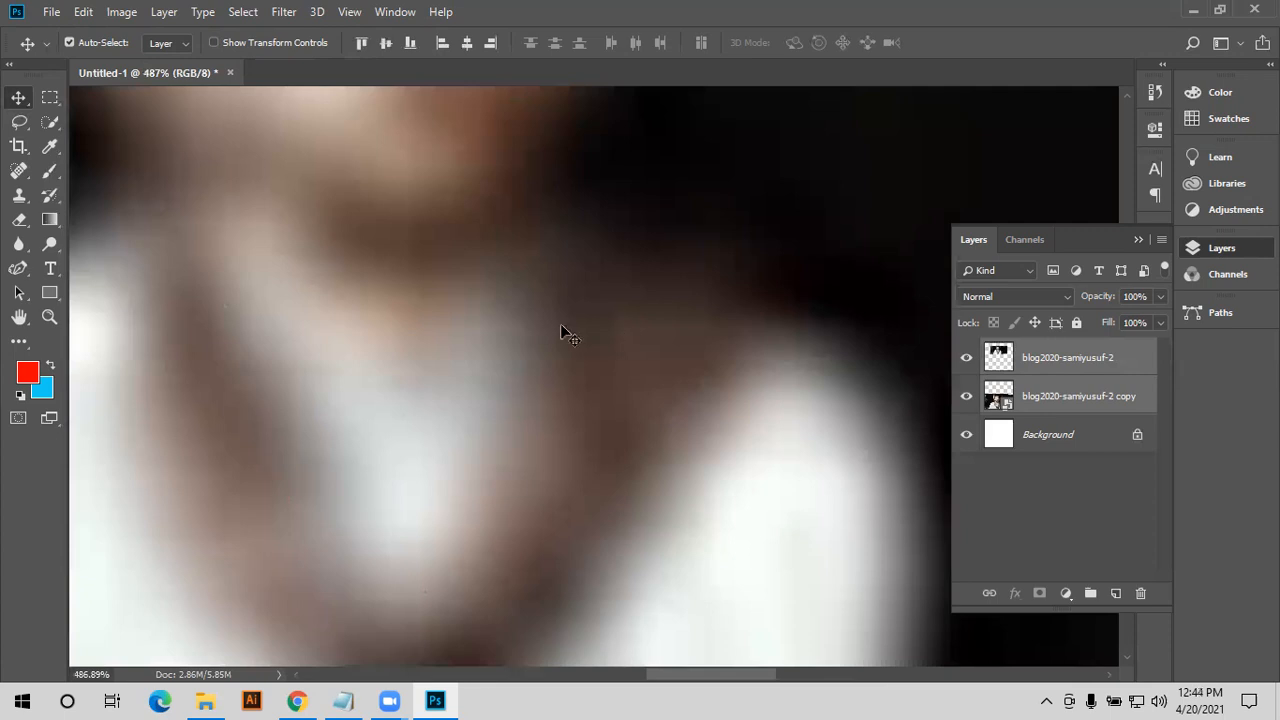
scroll(558, 322, "up", 3)
scroll(558, 320, "down", 3)
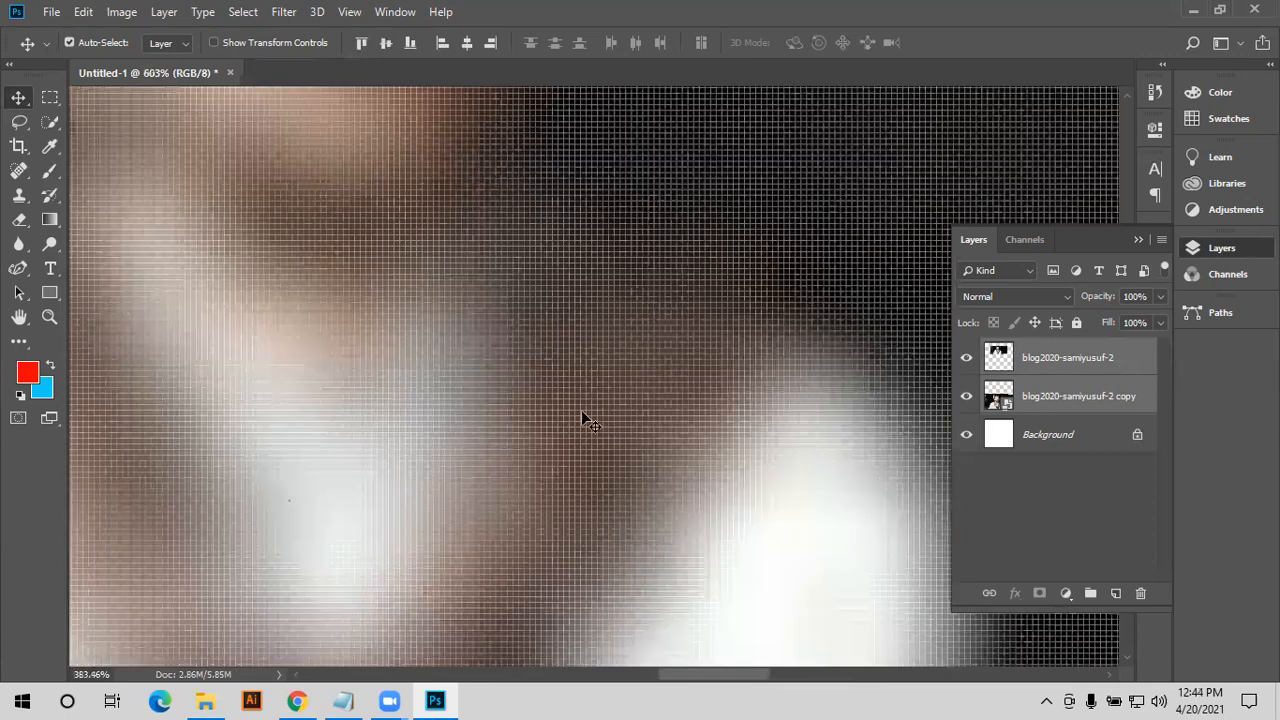
scroll(586, 420, "down", 3)
scroll(596, 441, "down", 2)
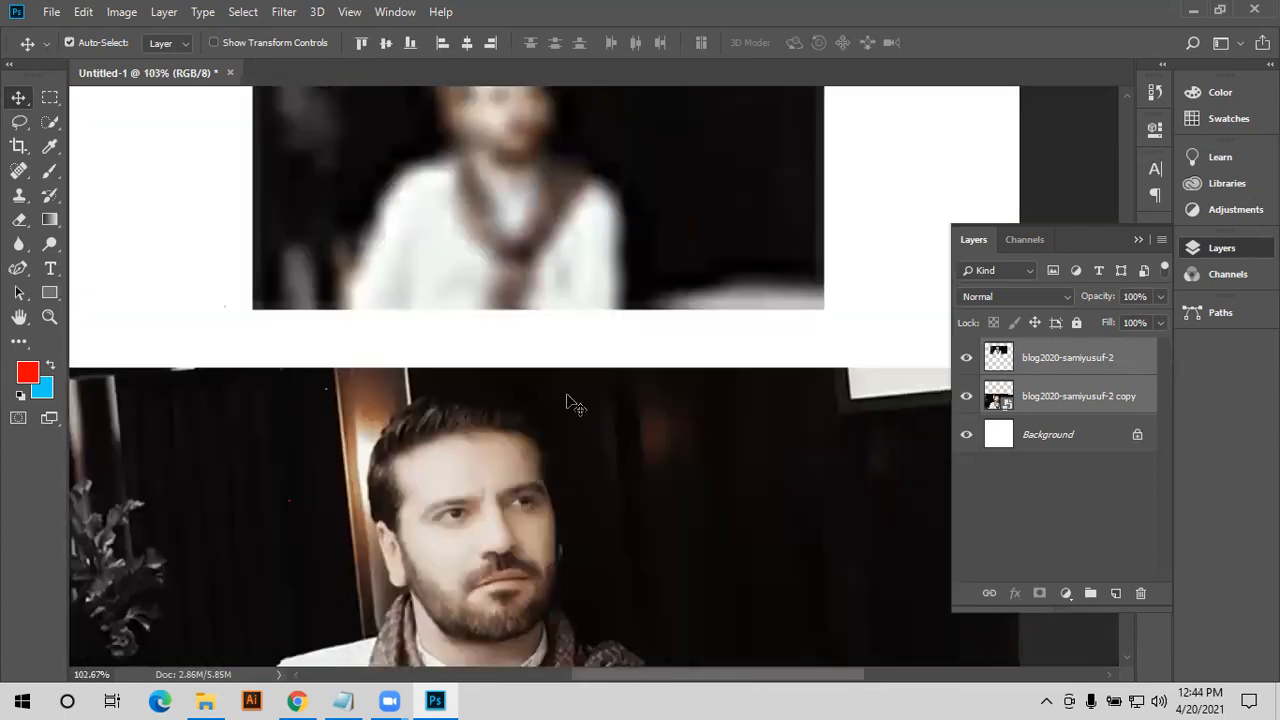
scroll(570, 403, "down", 3)
scroll(568, 398, "down", 2)
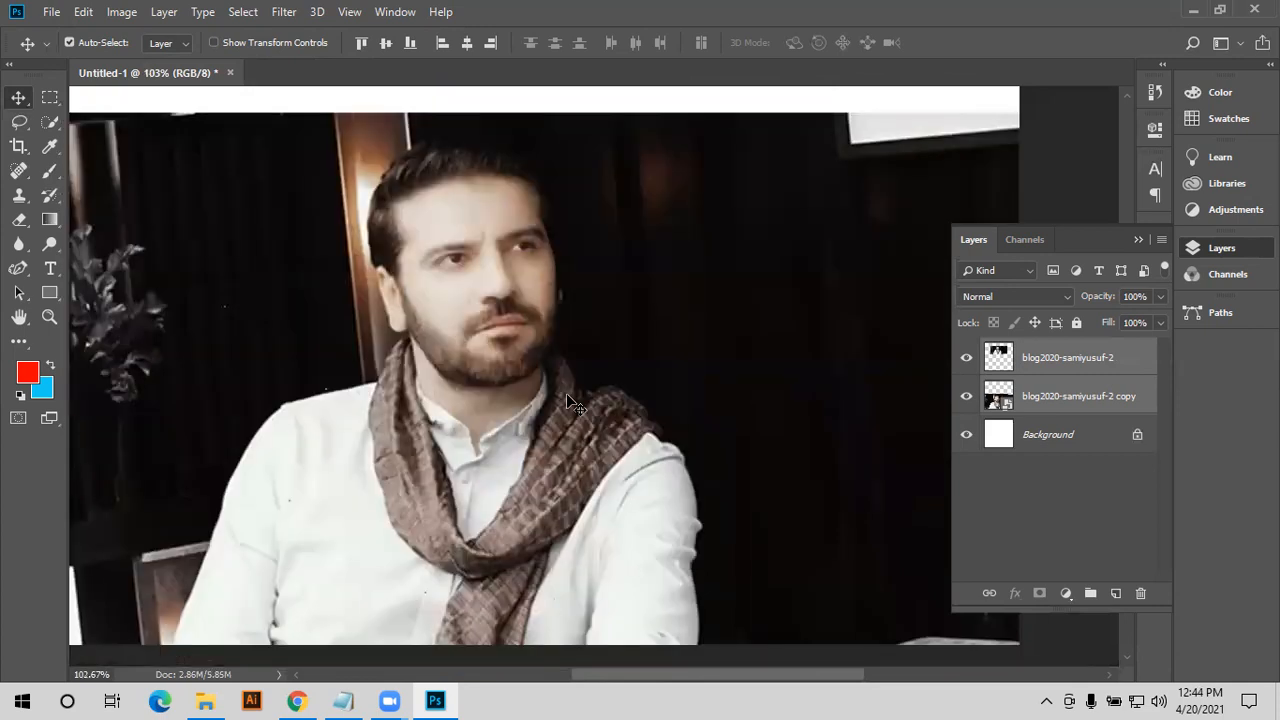
scroll(566, 393, "down", 2)
left_click_drag(553, 395, 552, 386)
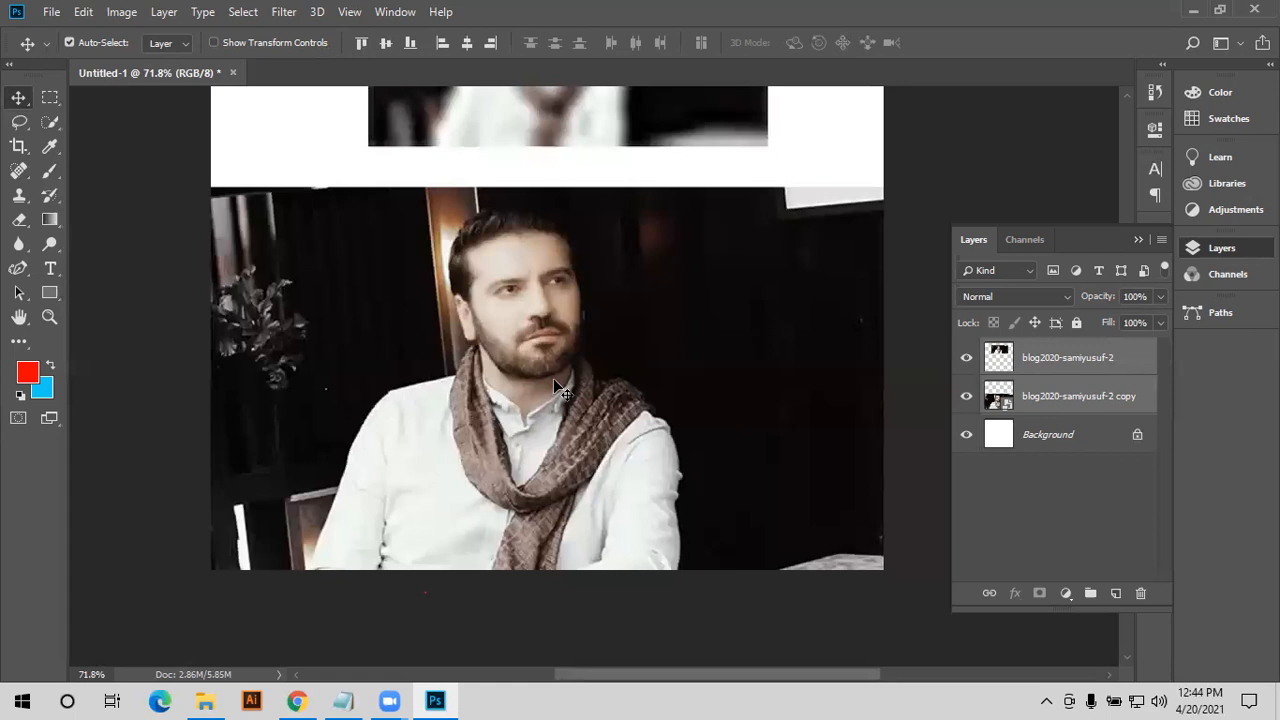
- Delete both photo layers and undo the deletion
key("Delete")
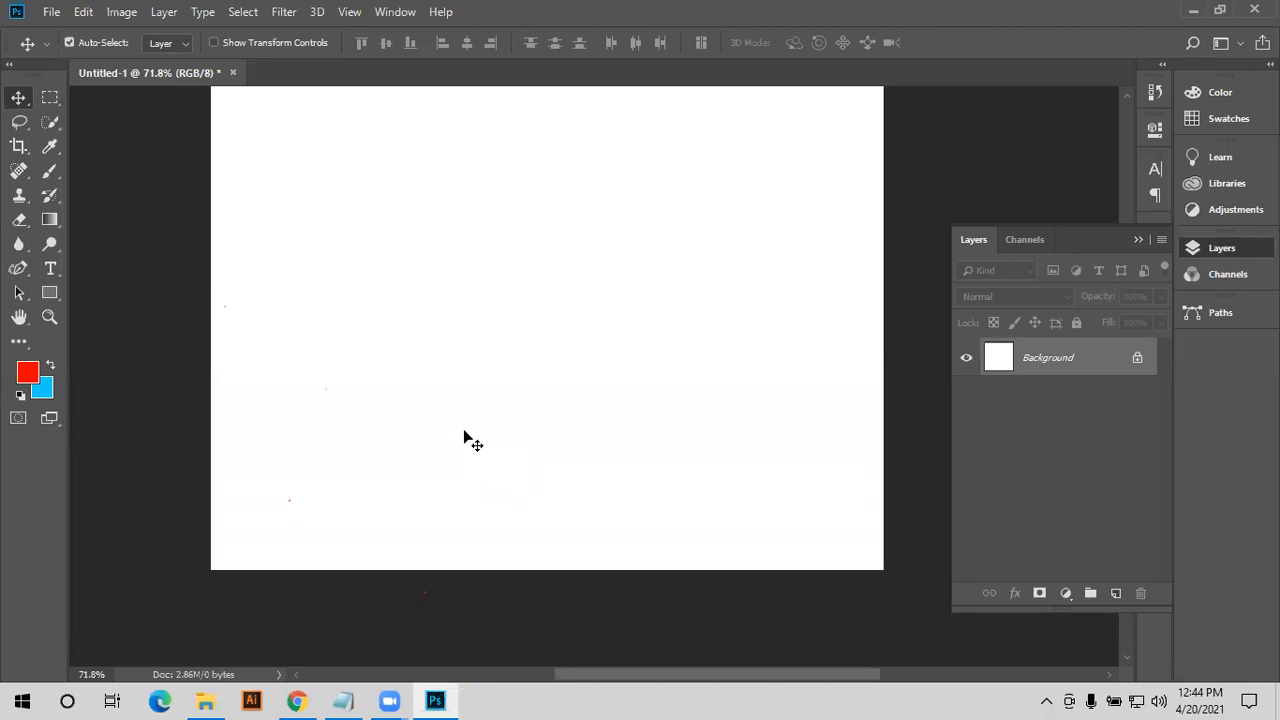
key("ctrl+z")
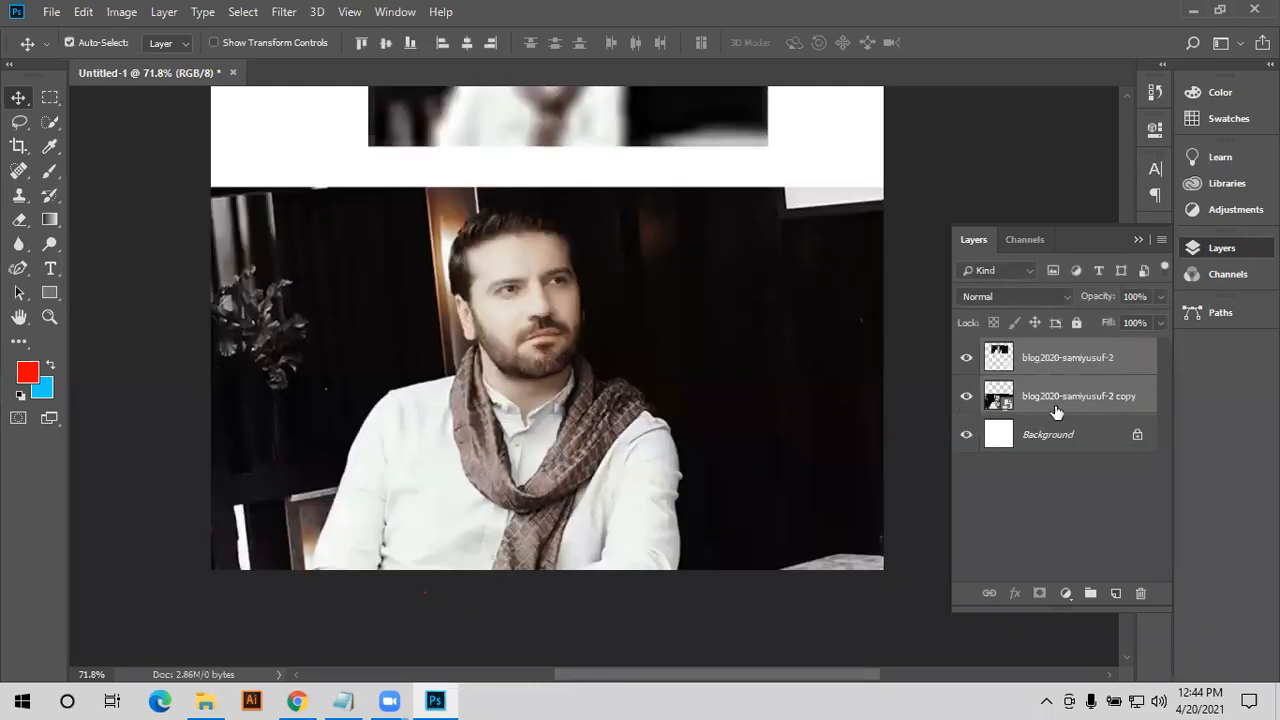
- Rasterize the smart object layer of the large lower photo
right_click(1035, 398)
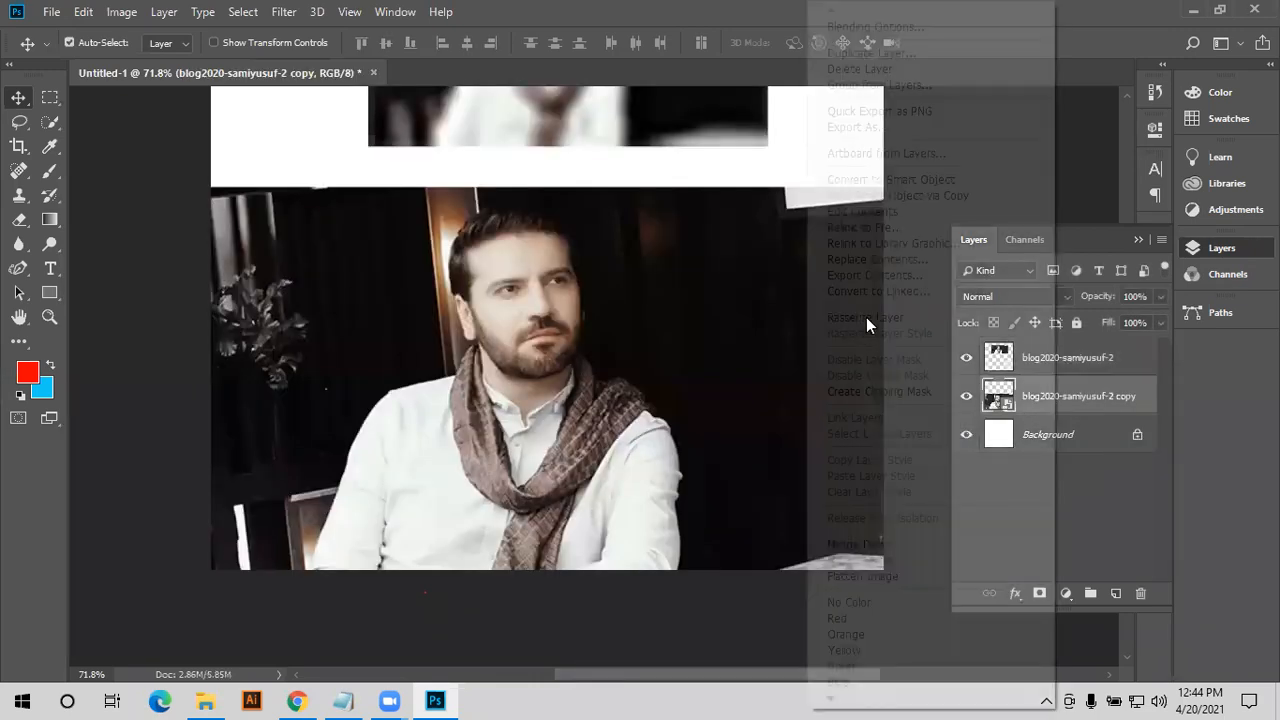
left_click(866, 318)
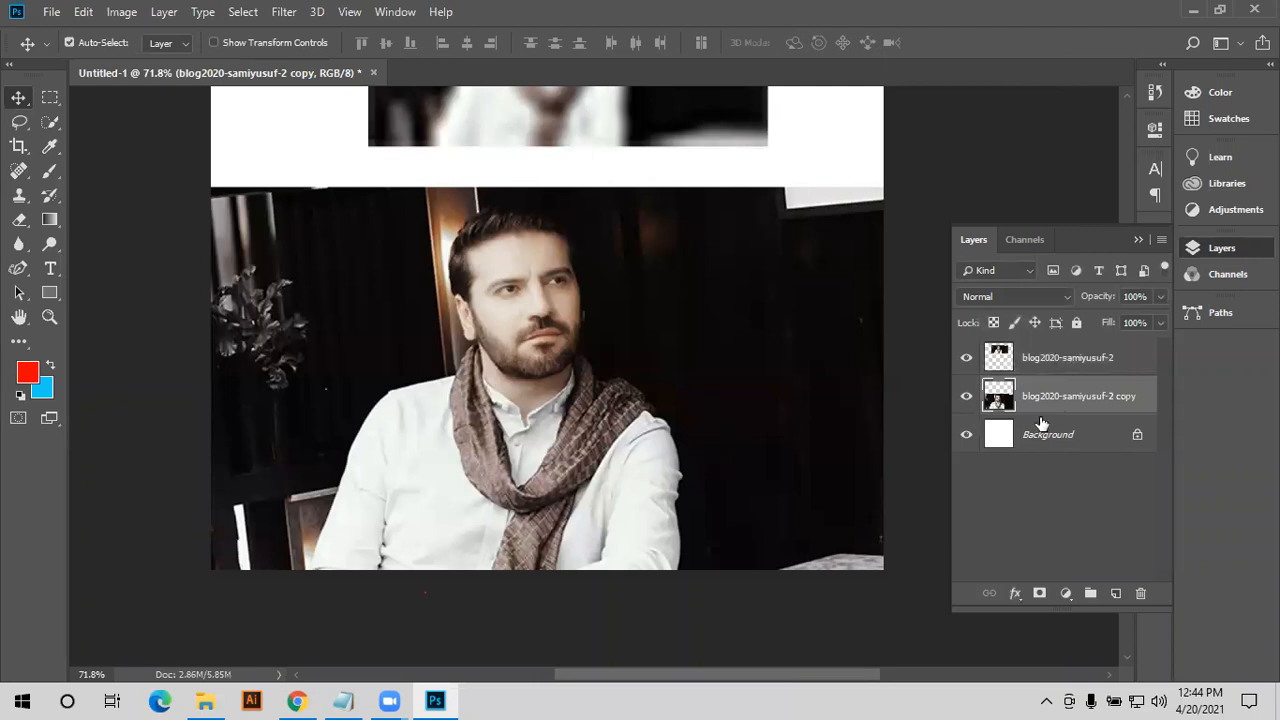
- Delete the blurred upper photo layer, leaving the sharp man's photo above the background
left_click(1038, 362)
scroll(689, 203, "up", 2)
left_click_drag(686, 224, 636, 276)
scroll(600, 315, "up", 1)
key("Delete")
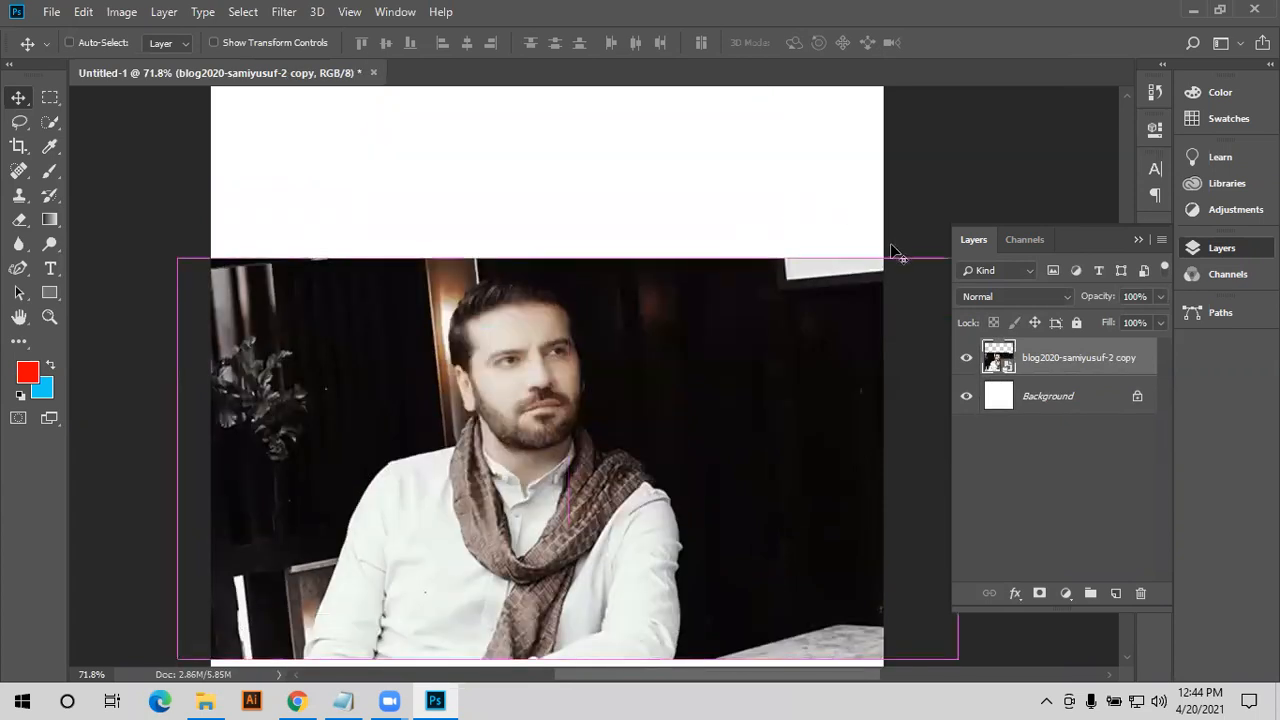
- Shrink the remaining photo to 93.87% width and 96.01% height, centre it horizontally in the upper canvas, and rasterize its layer
key("ctrl+t")
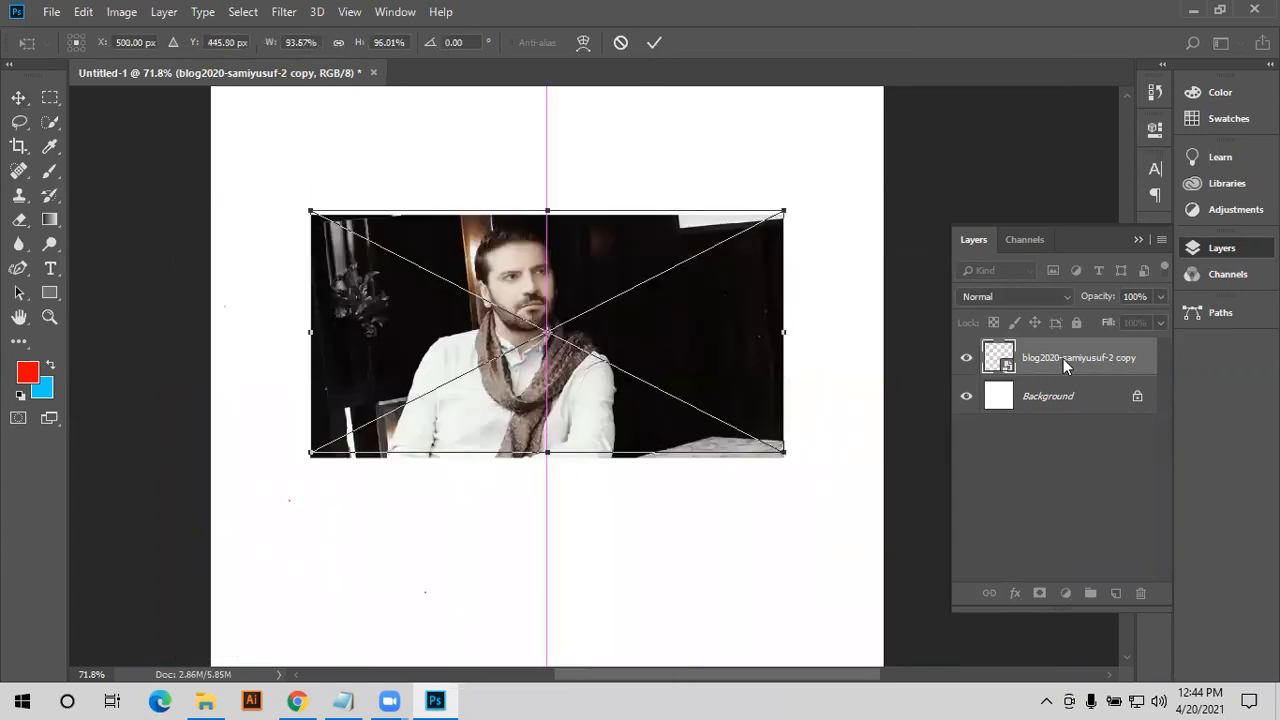
key("Return")
right_click(856, 304)
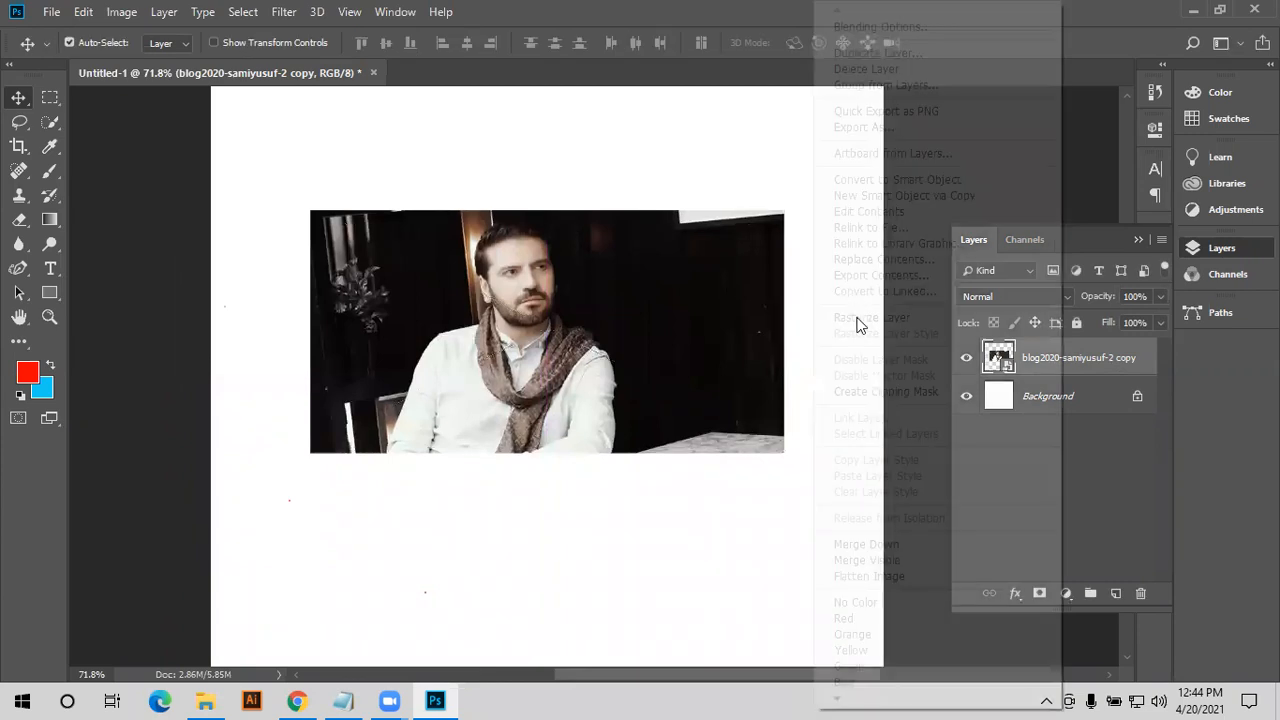
left_click(858, 318)
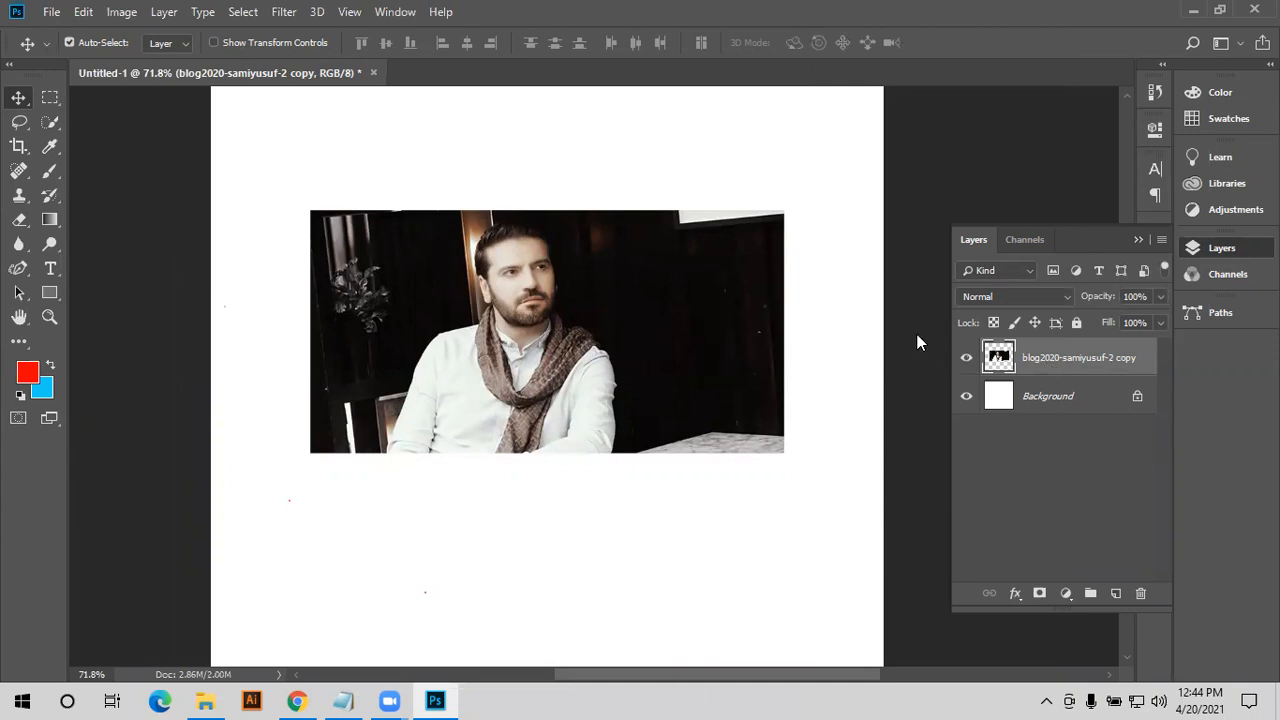
- Convert the rasterized photo layer back to a smart object and open its contents for editing
right_click(856, 240)
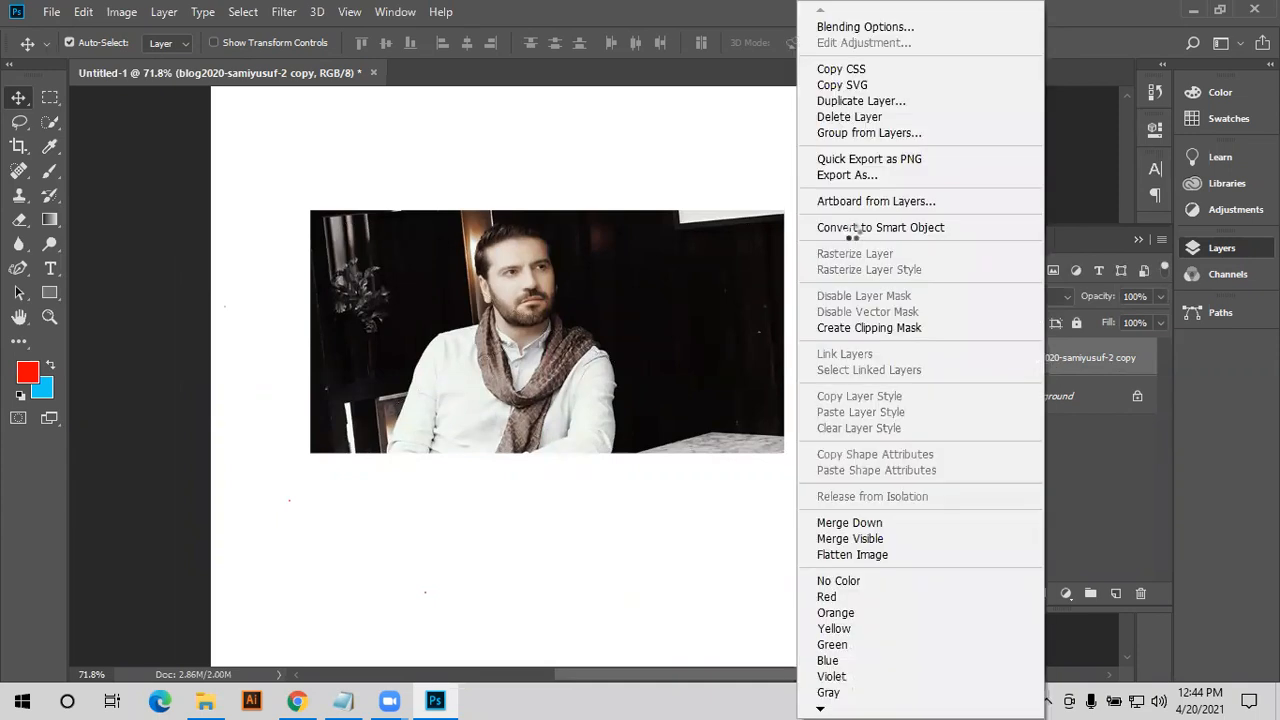
key("Escape")
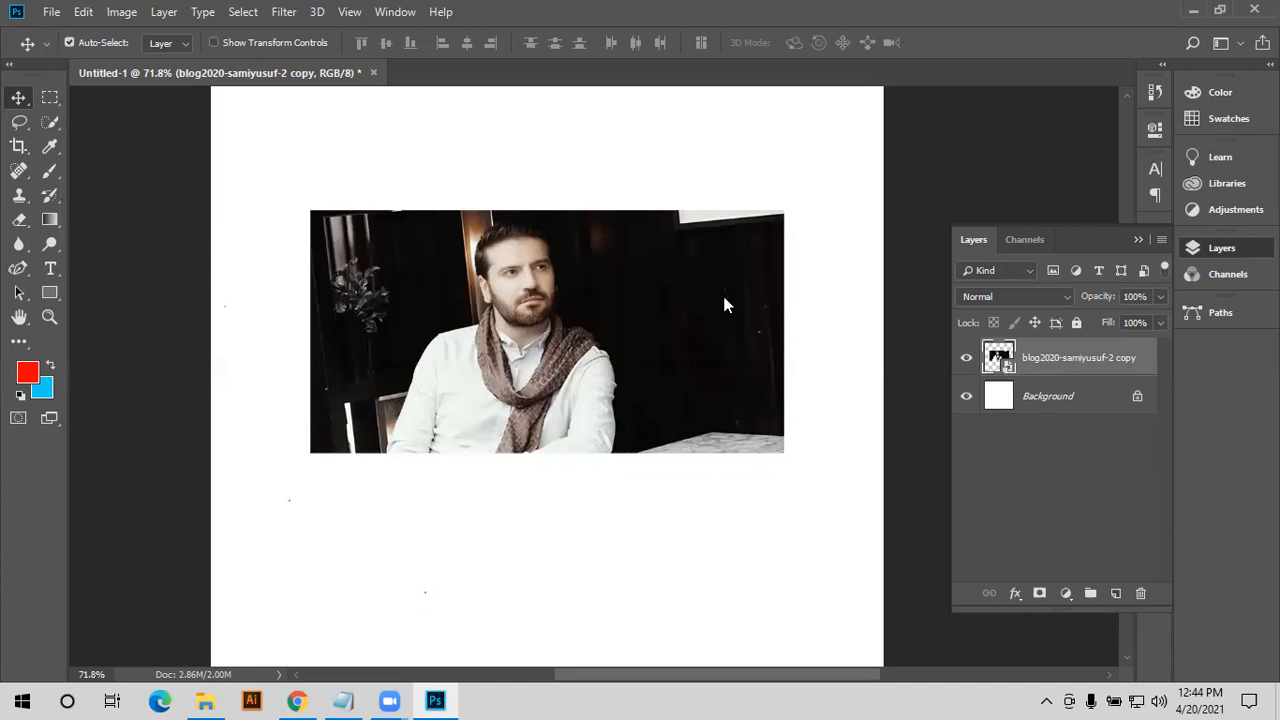
left_click(654, 286)
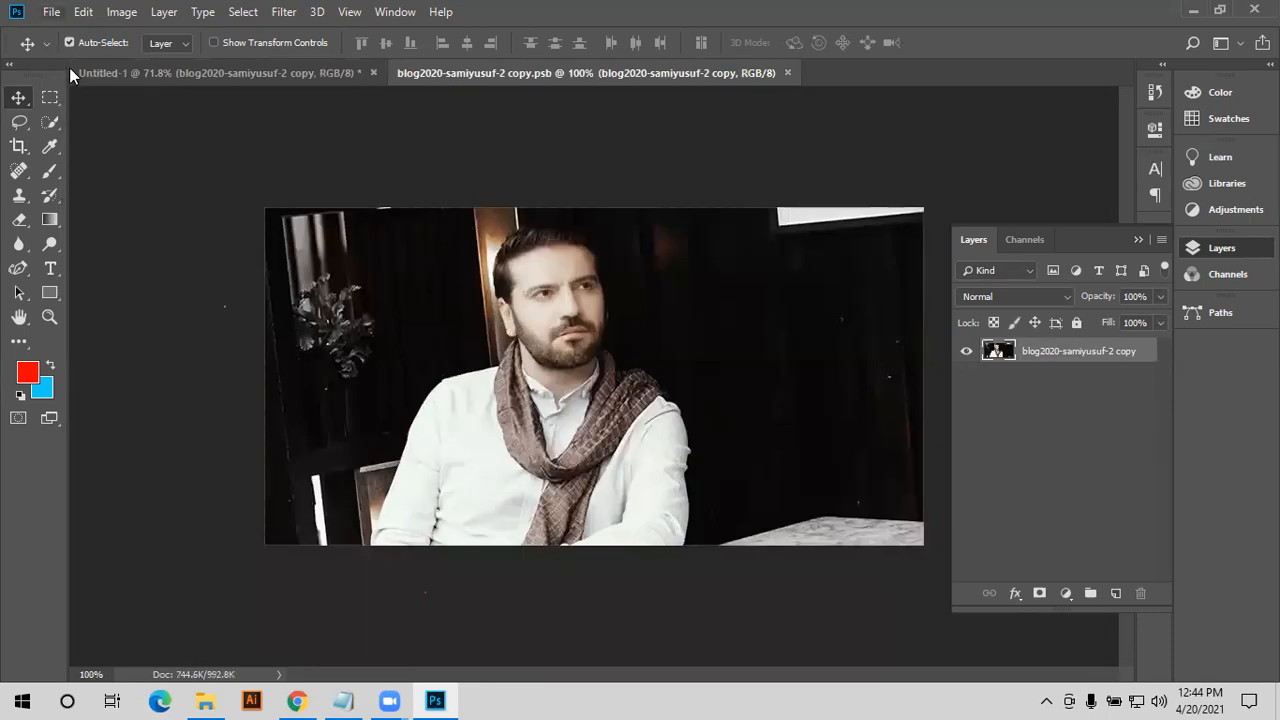
- Place the Maher-Zain image from the Class 05 folder as an embedded object in the smart object's contents
left_click(51, 12)
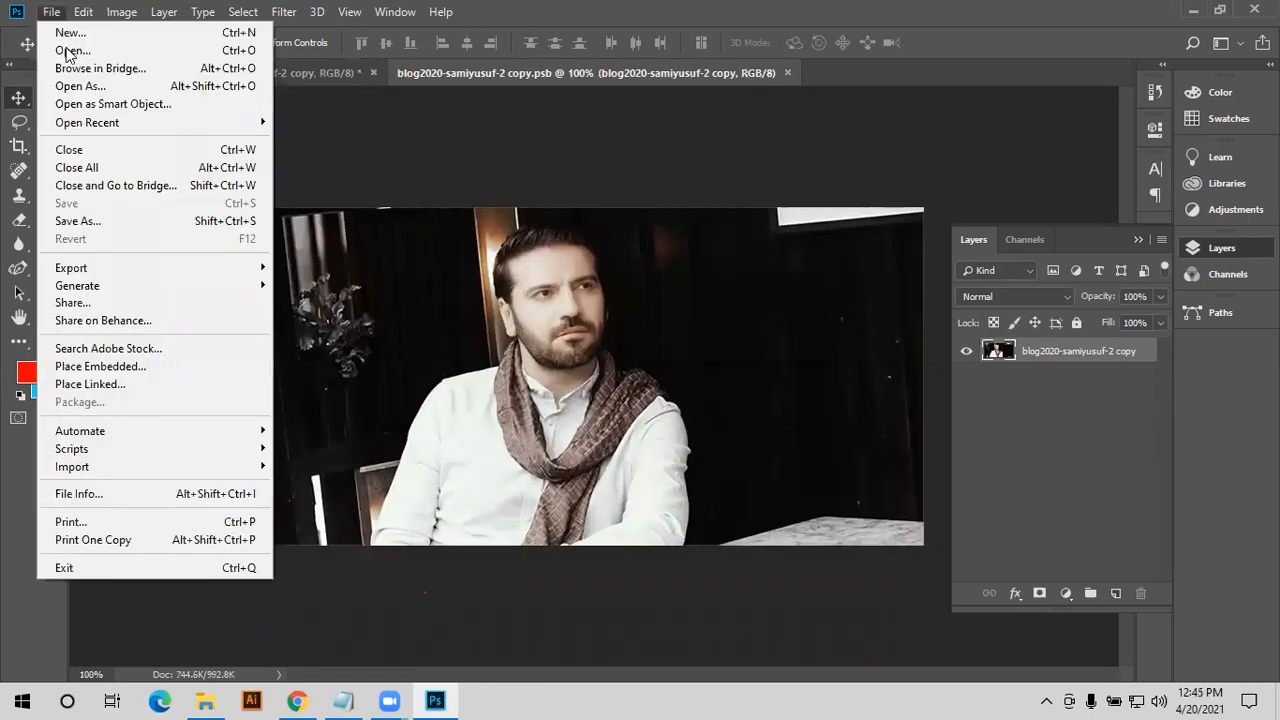
left_click(130, 362)
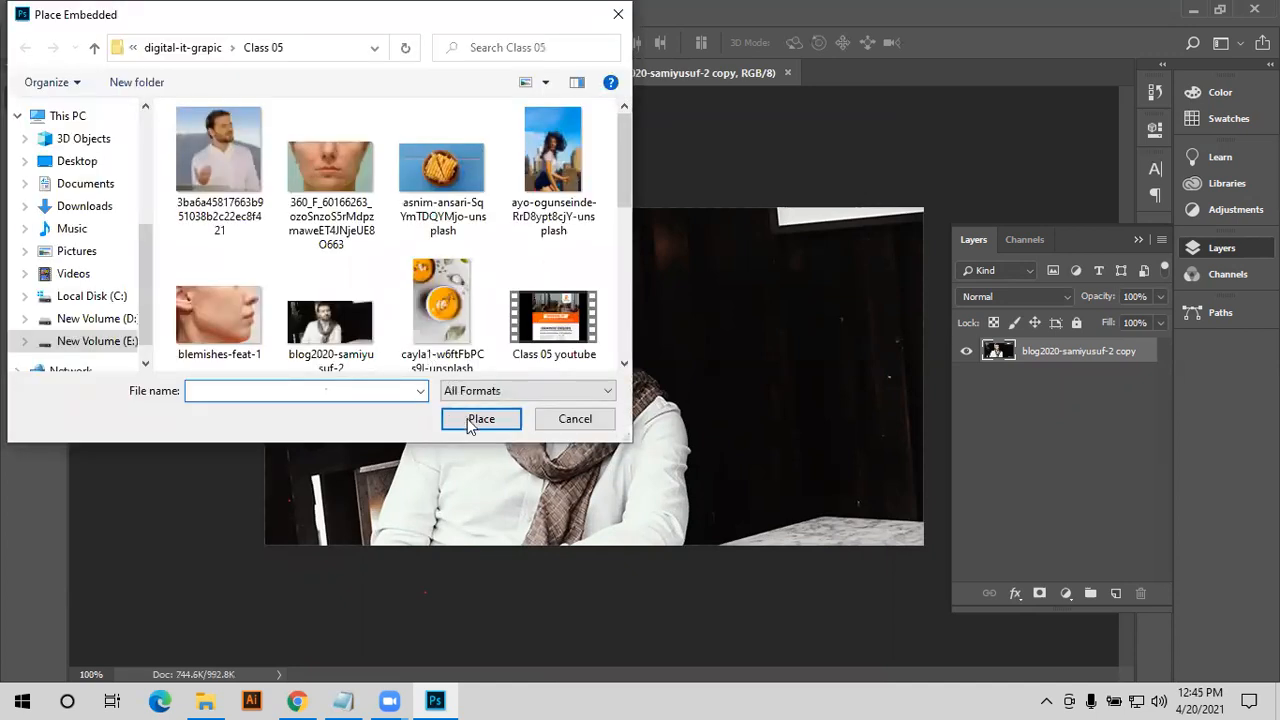
scroll(468, 426, "down", 1)
scroll(470, 420, "down", 2)
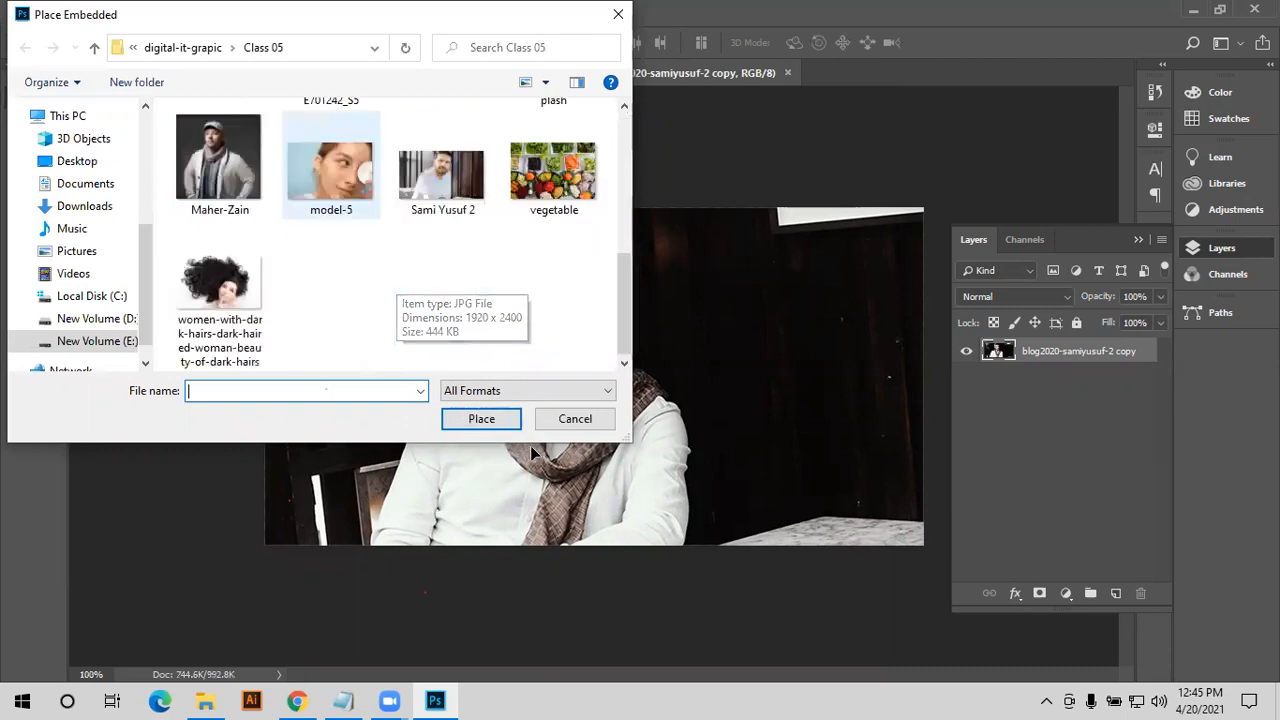
double_click(219, 165)
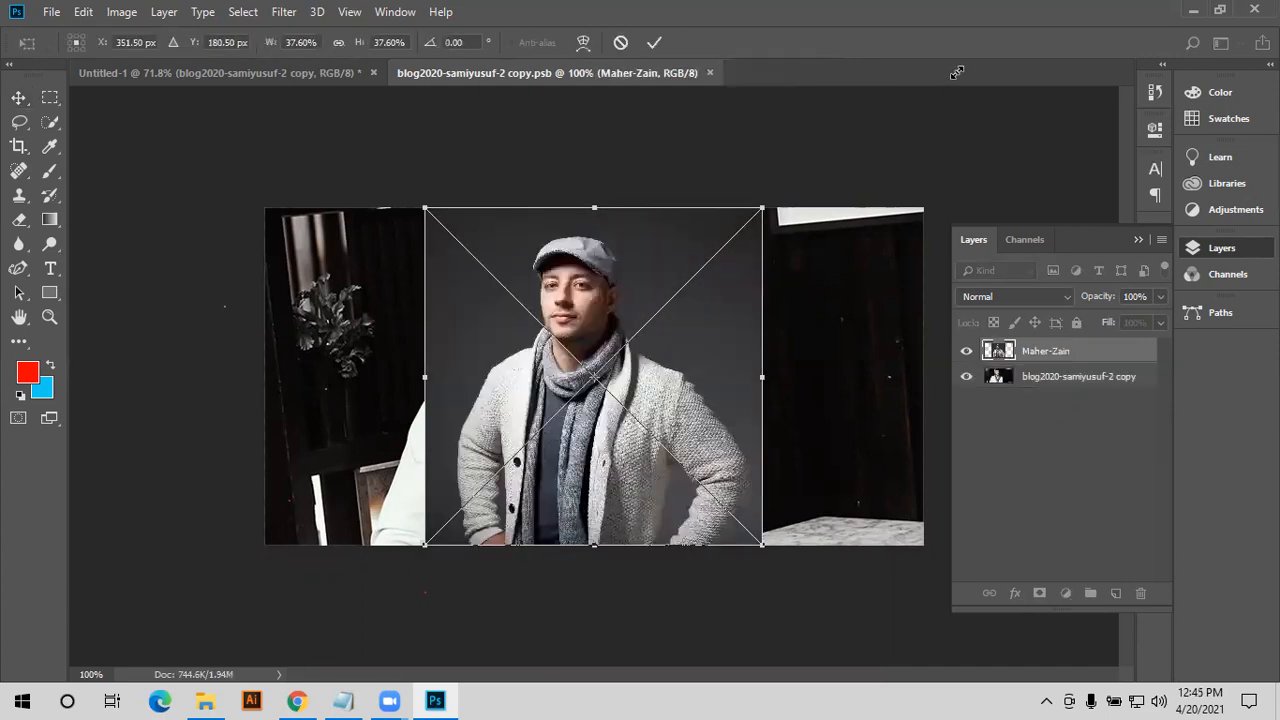
- Enlarge the placed photo to 74.38% and lower it to Y 299 px so the man's head fits in the frame
left_click_drag(762, 207, 945, 58)
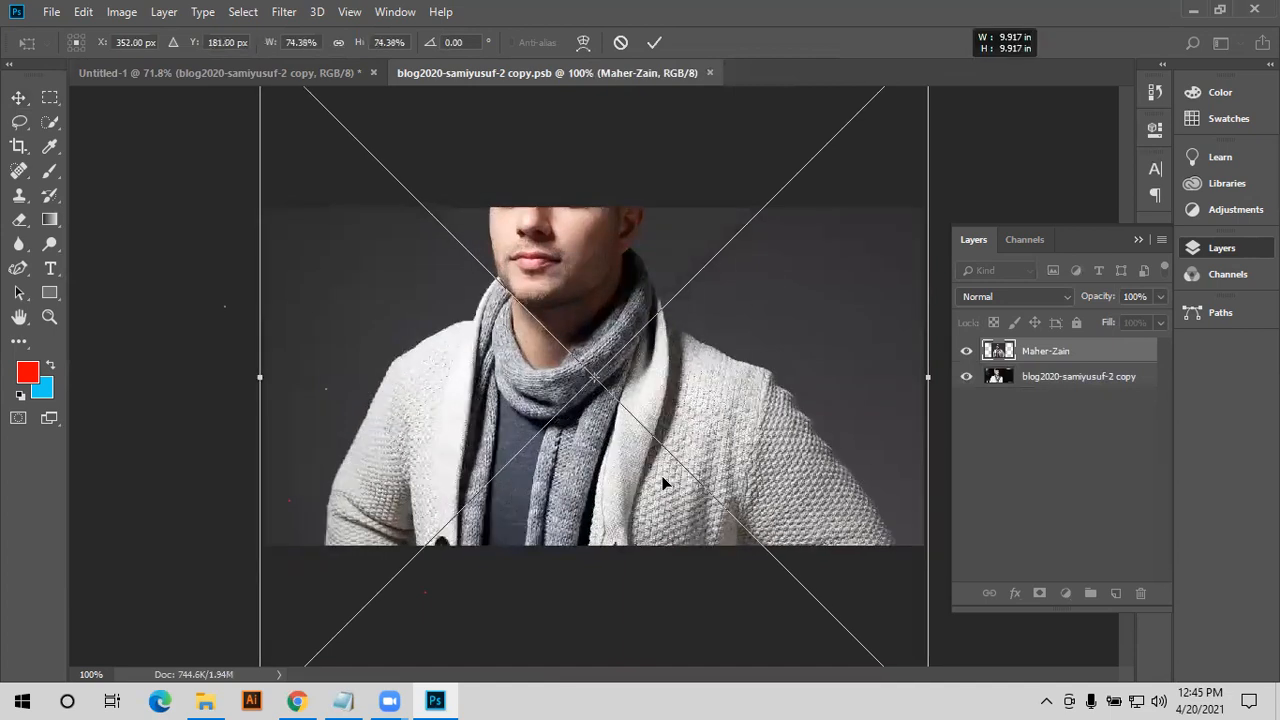
left_click_drag(662, 483, 665, 481)
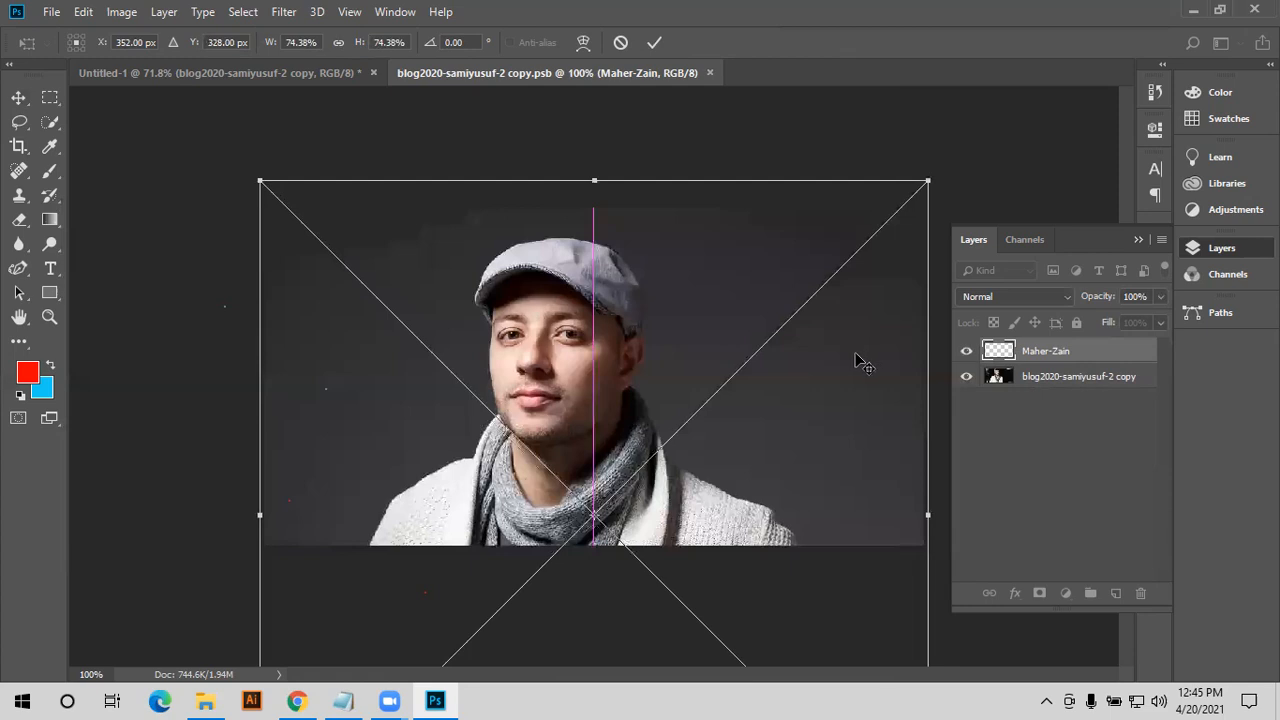
left_click_drag(857, 360, 851, 356)
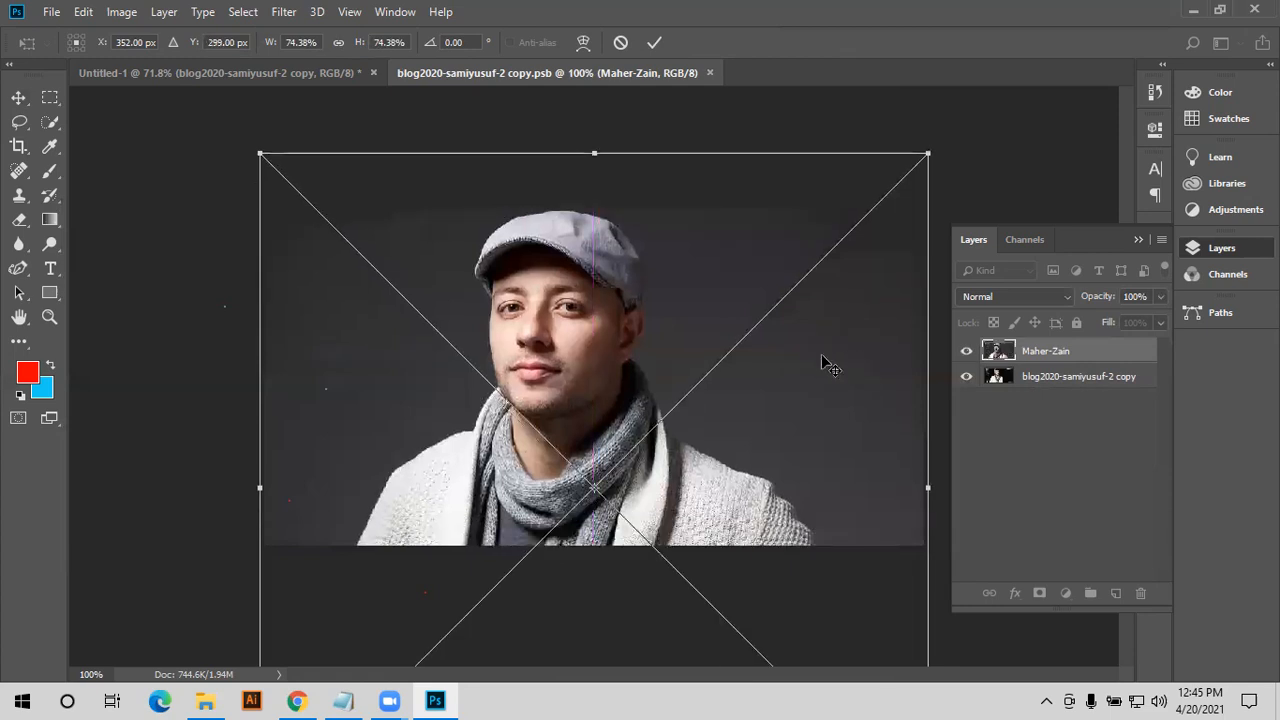
key("Return")
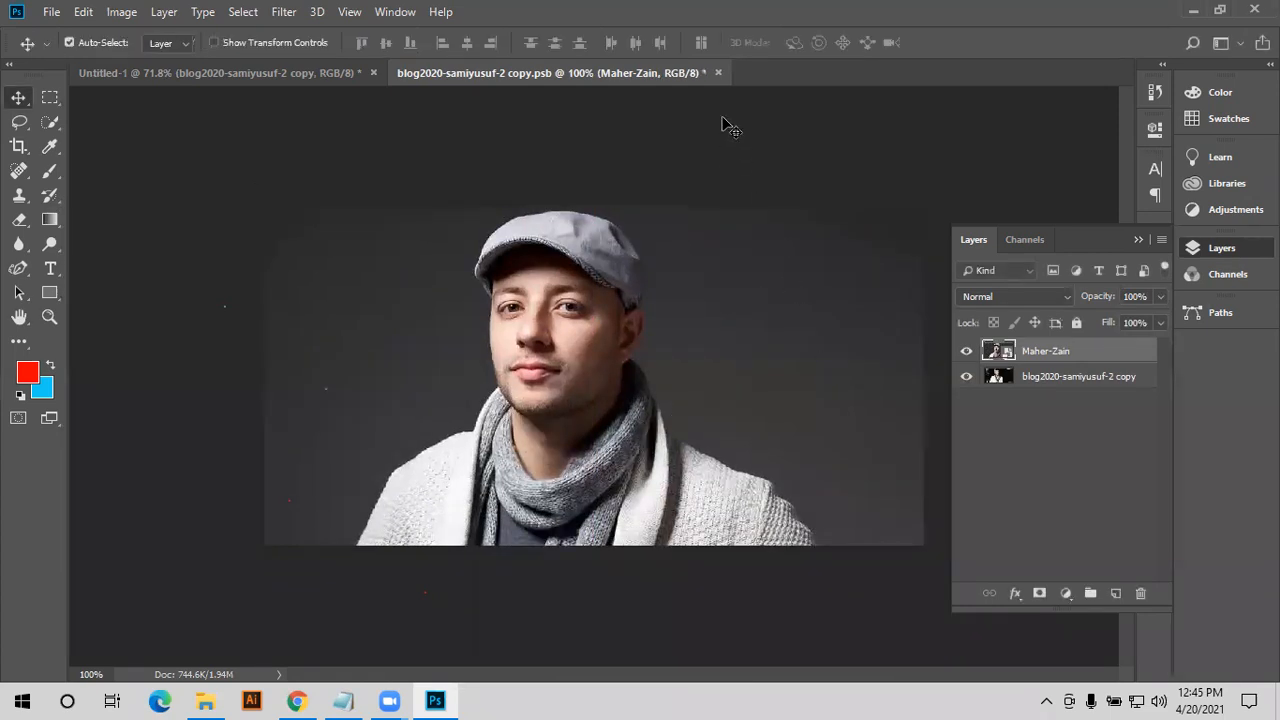
- Save the edited smart object contents, keeping their document open
key("ctrl")
key("ctrl")
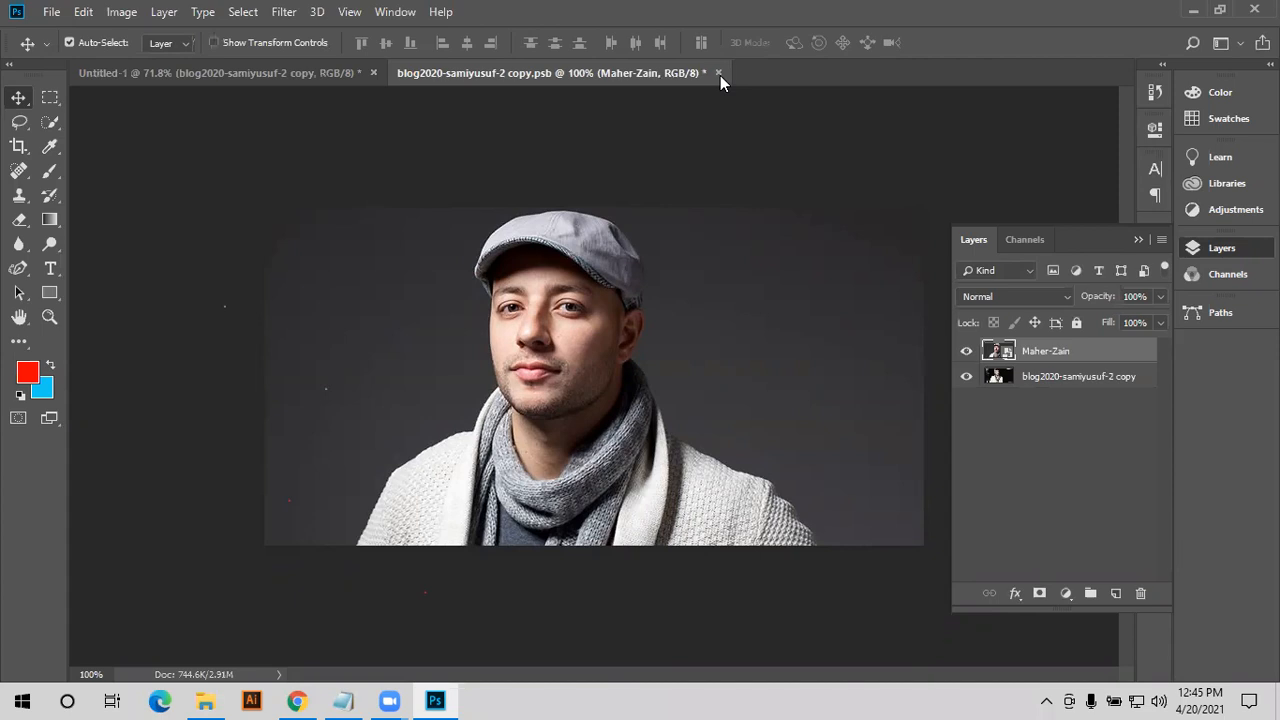
key("ctrl+w")
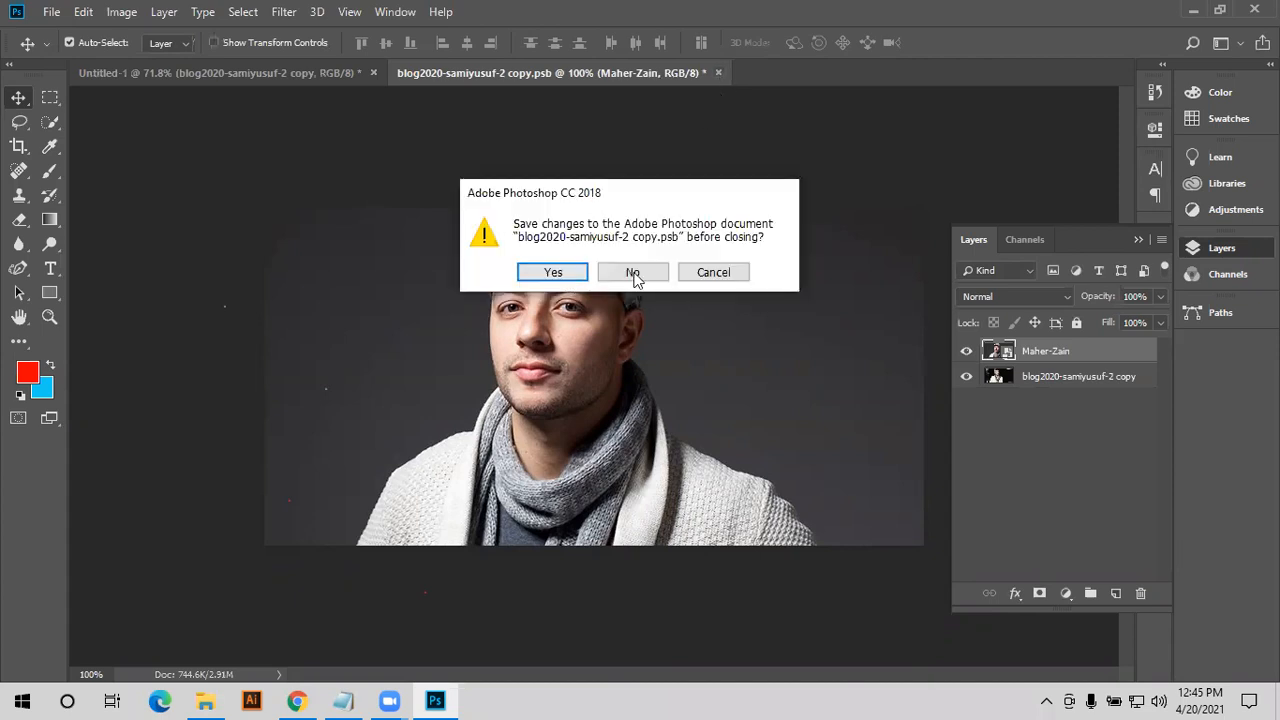
left_click(712, 278)
key("ctrl")
key("ctrl+s")
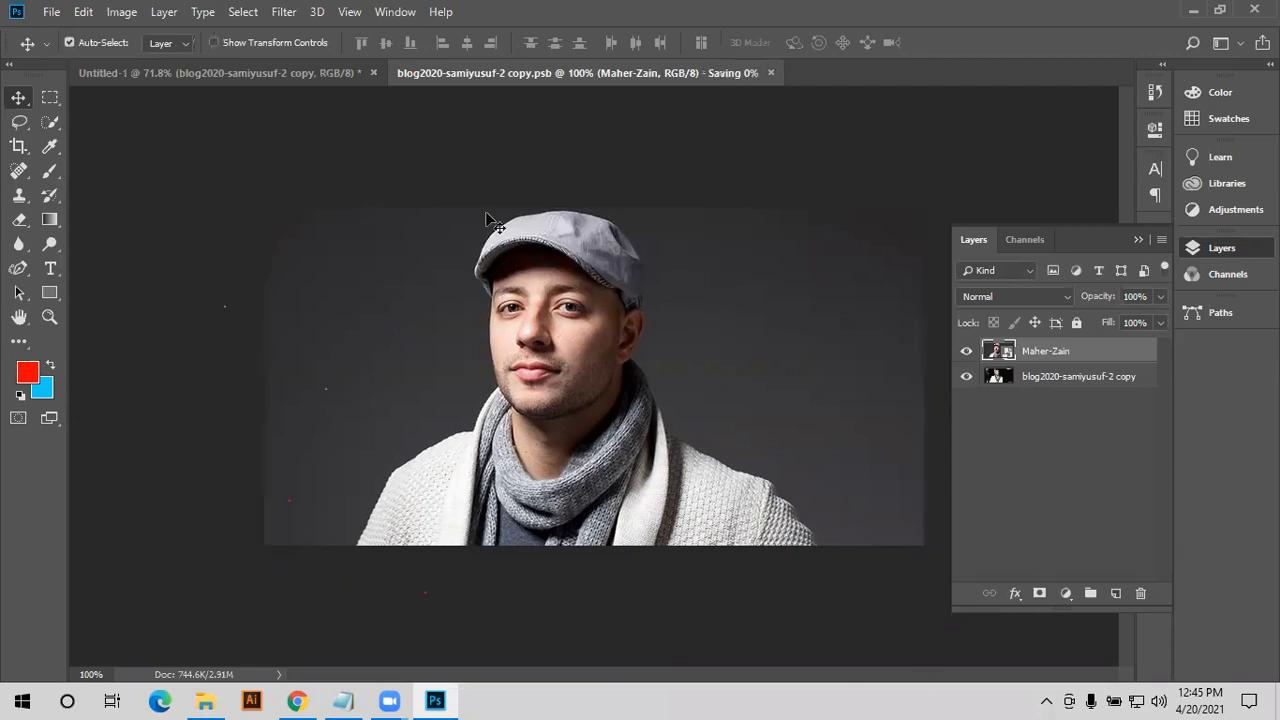
- Check the replaced photo in the Untitled-1 document, undo that content update, and reopen the smart object's contents
left_click(263, 73)
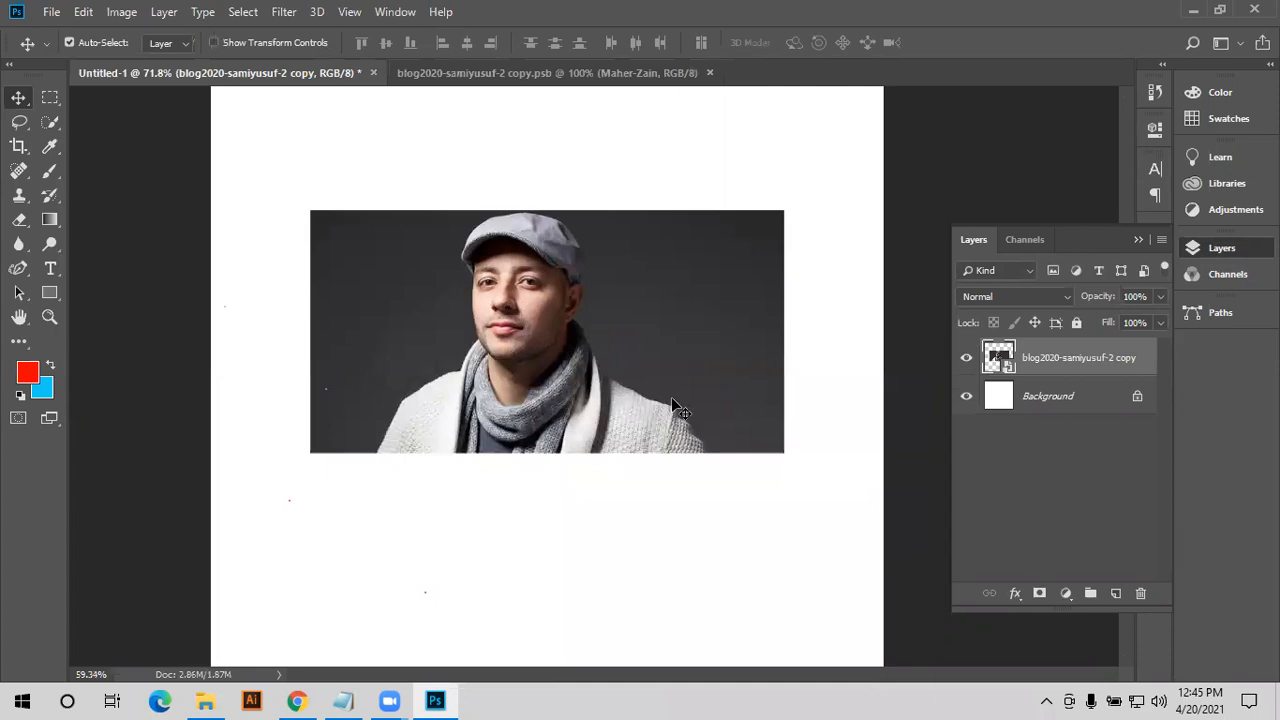
scroll(665, 375, "down", 2)
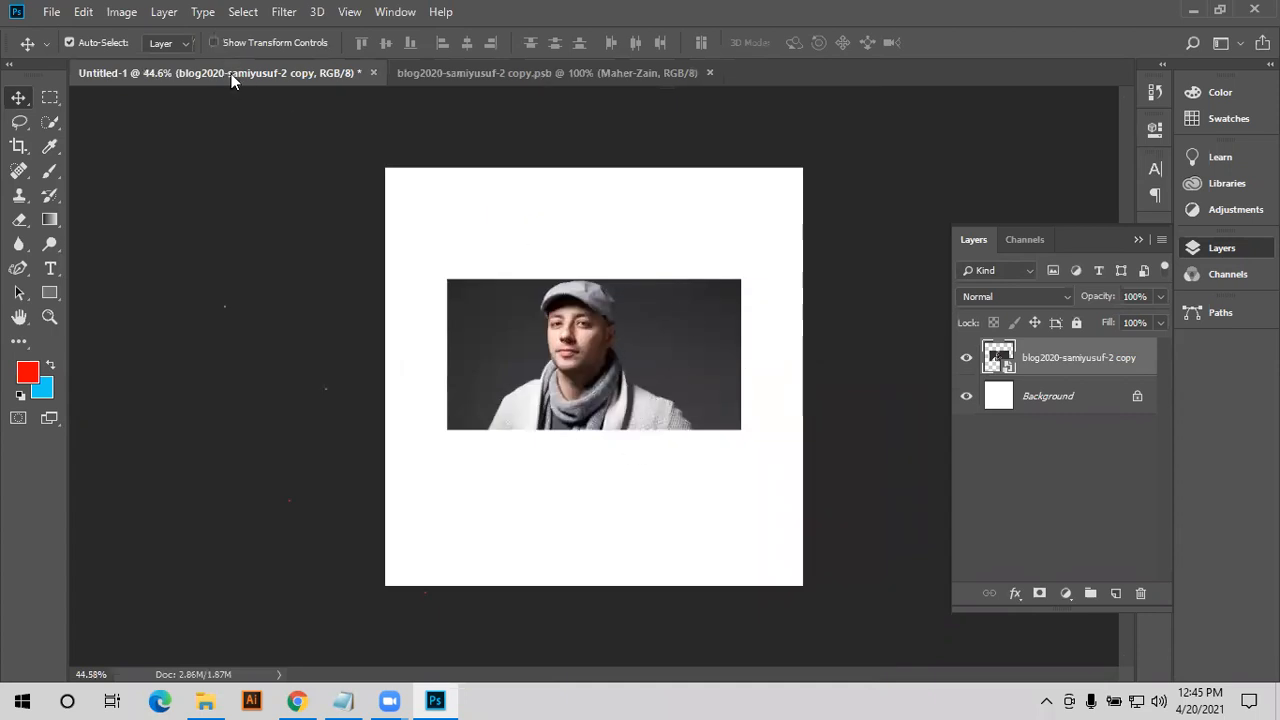
key("ctrl+Tab")
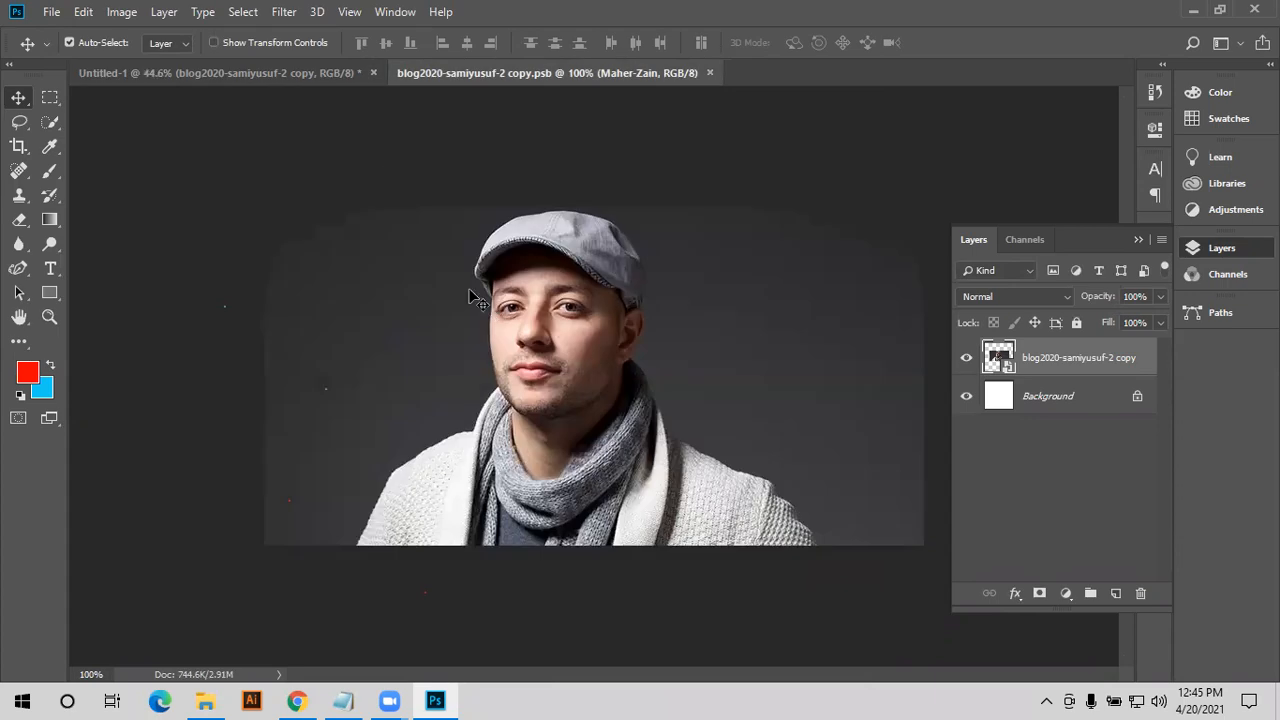
key("ctrl+Tab")
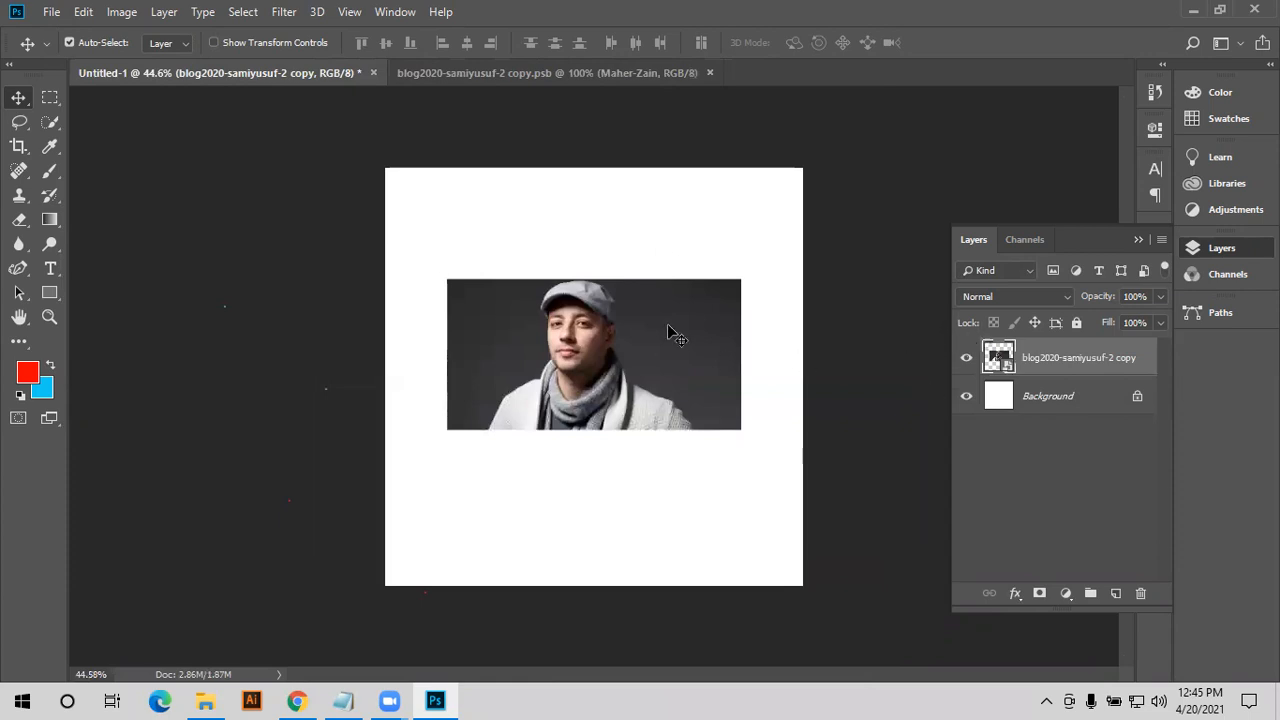
key("ctrl")
key("ctrl+z")
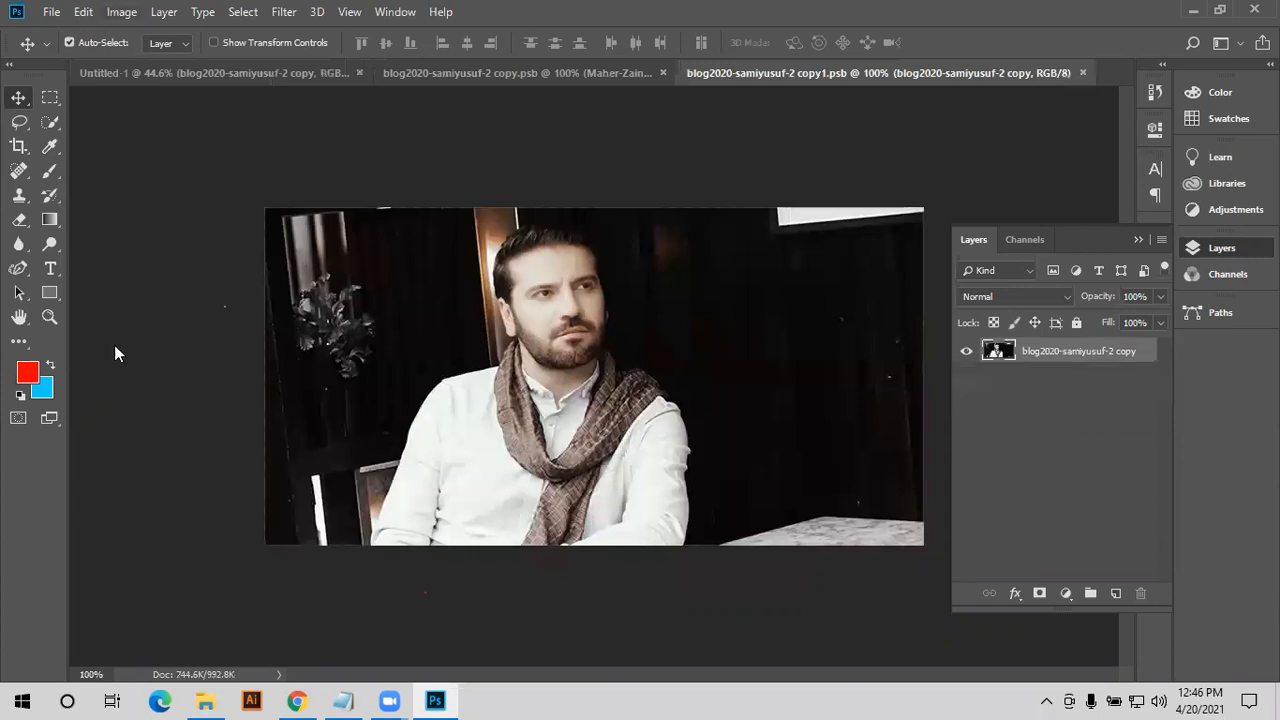
- Embed the Maher-Zain image in the reopened contents, enlarge it to 74.06% and lower it to Y 331.50 px
key("alt+f")
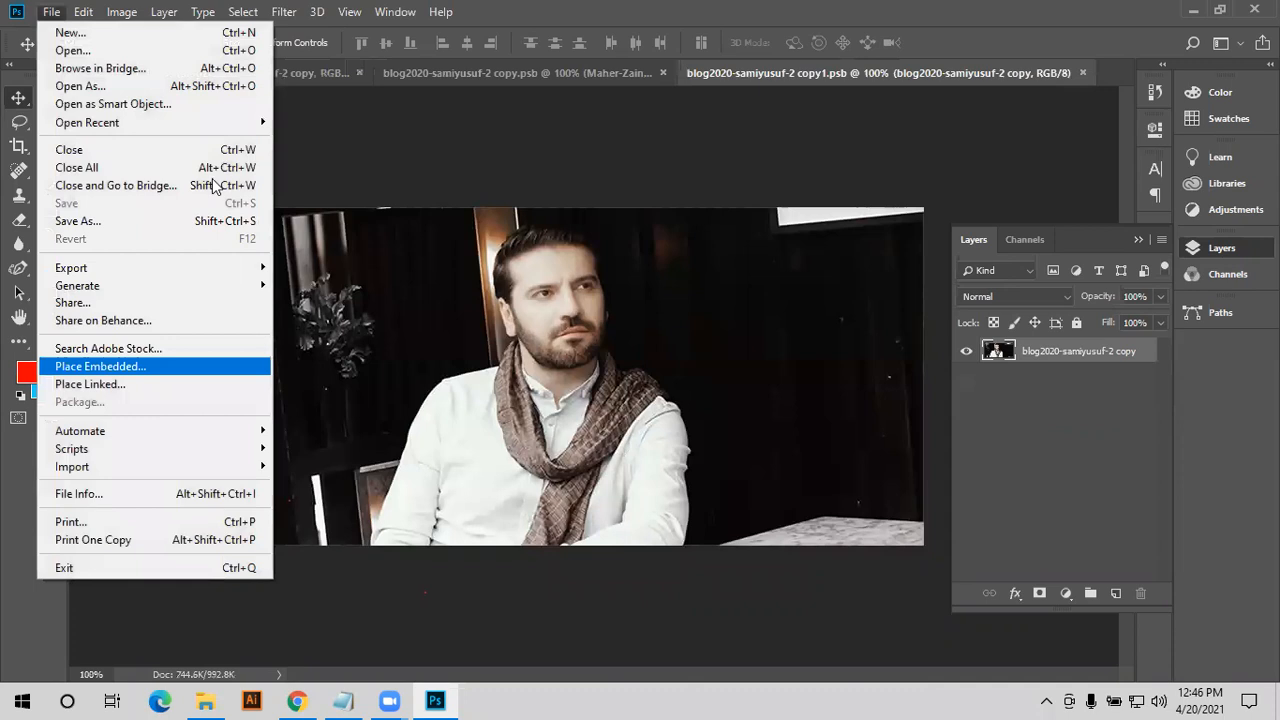
key("Return")
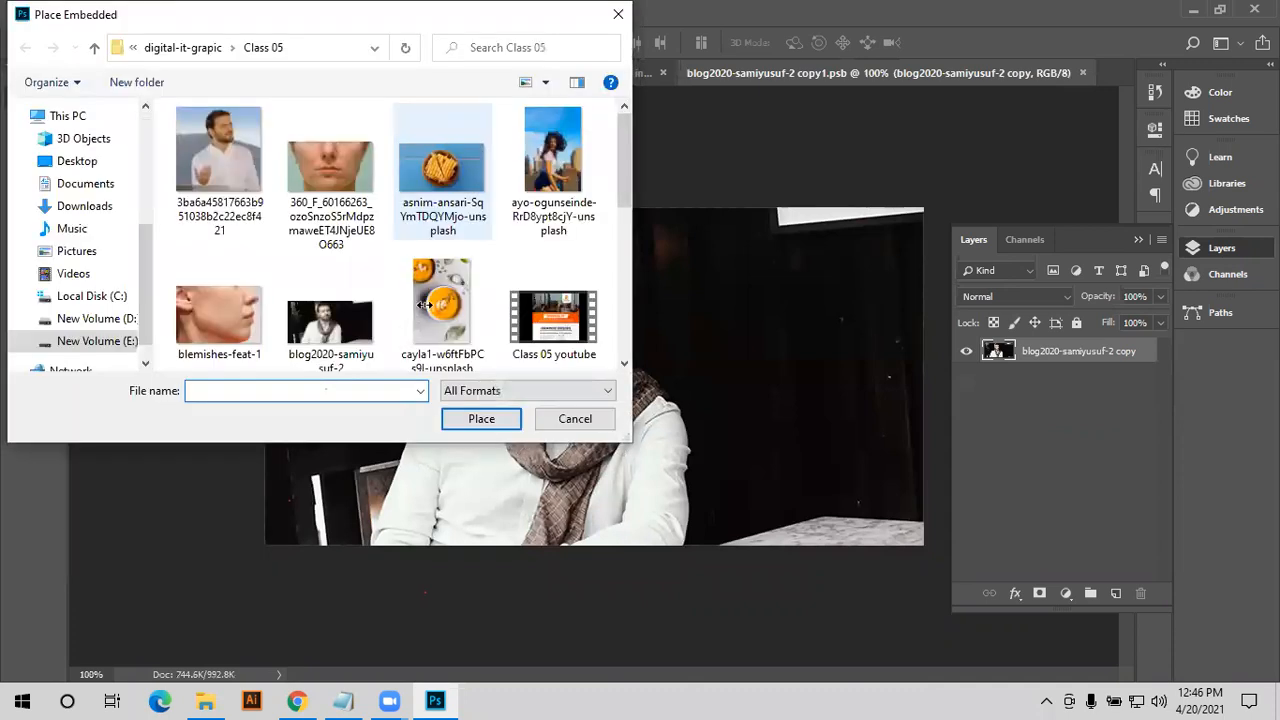
scroll(331, 315, "down", 2)
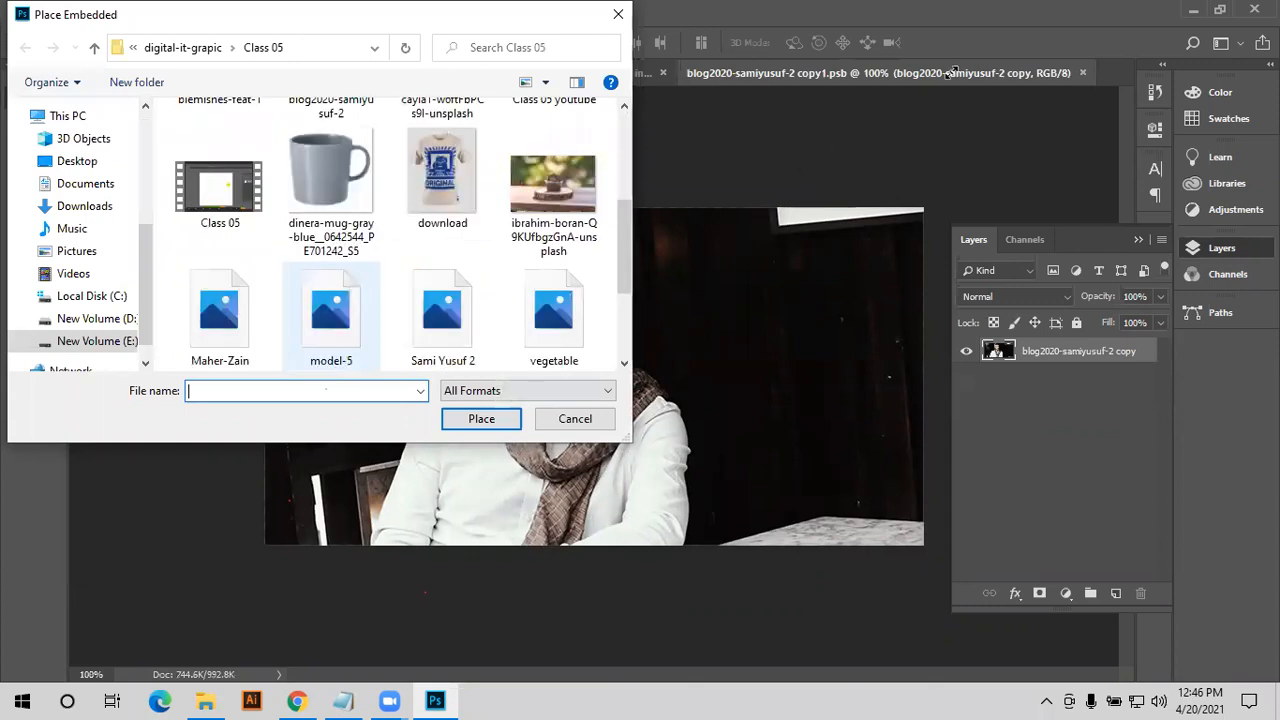
scroll(250, 250, "down", 2)
left_click(219, 160)
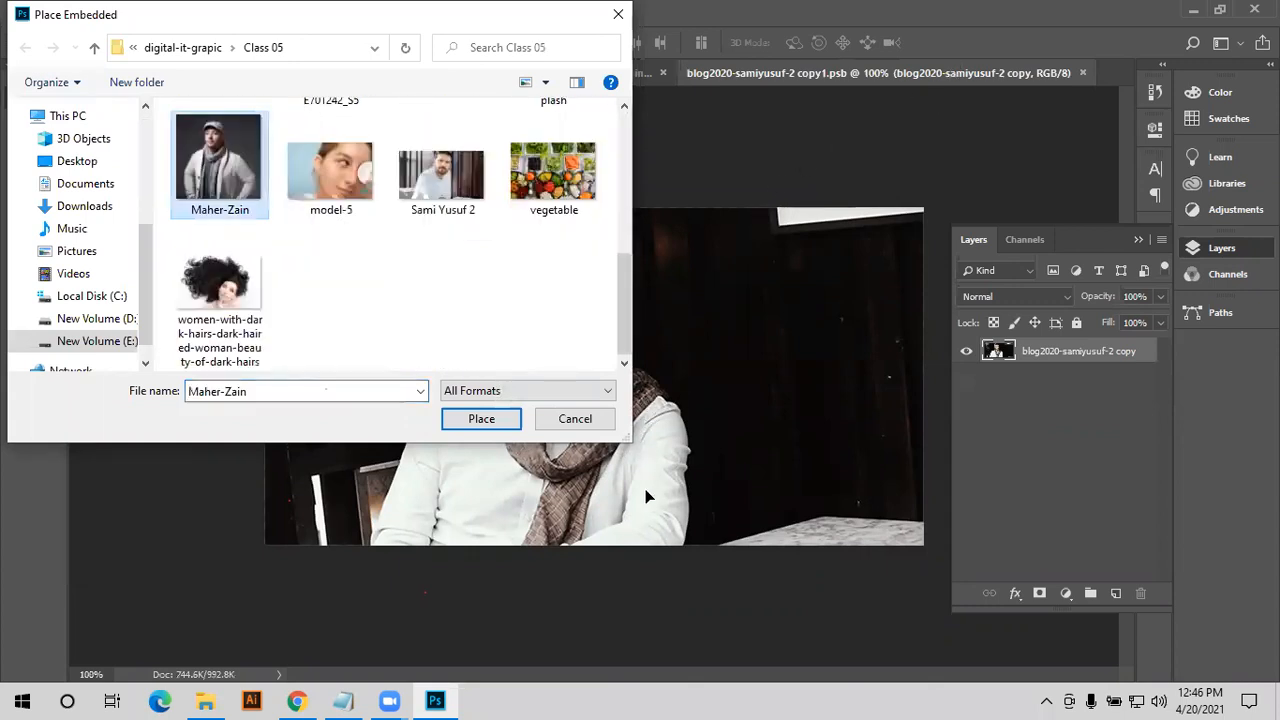
key("Return")
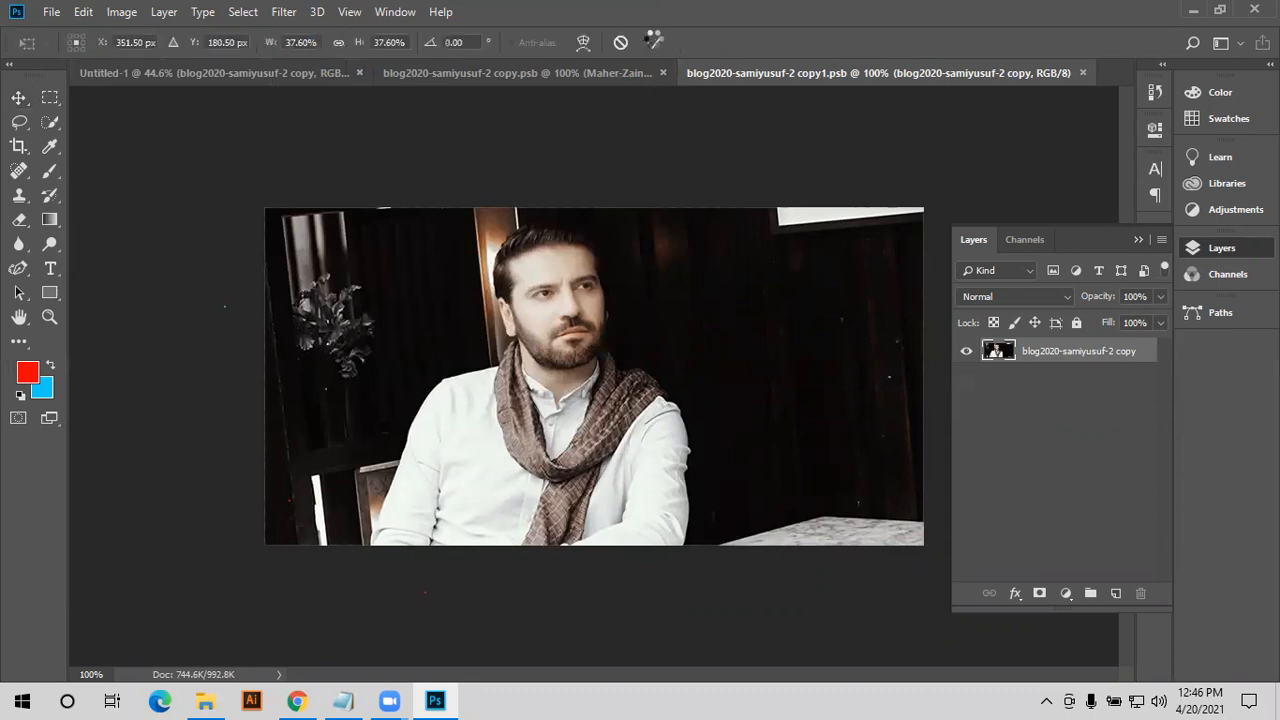
left_click_drag(766, 205, 876, 95)
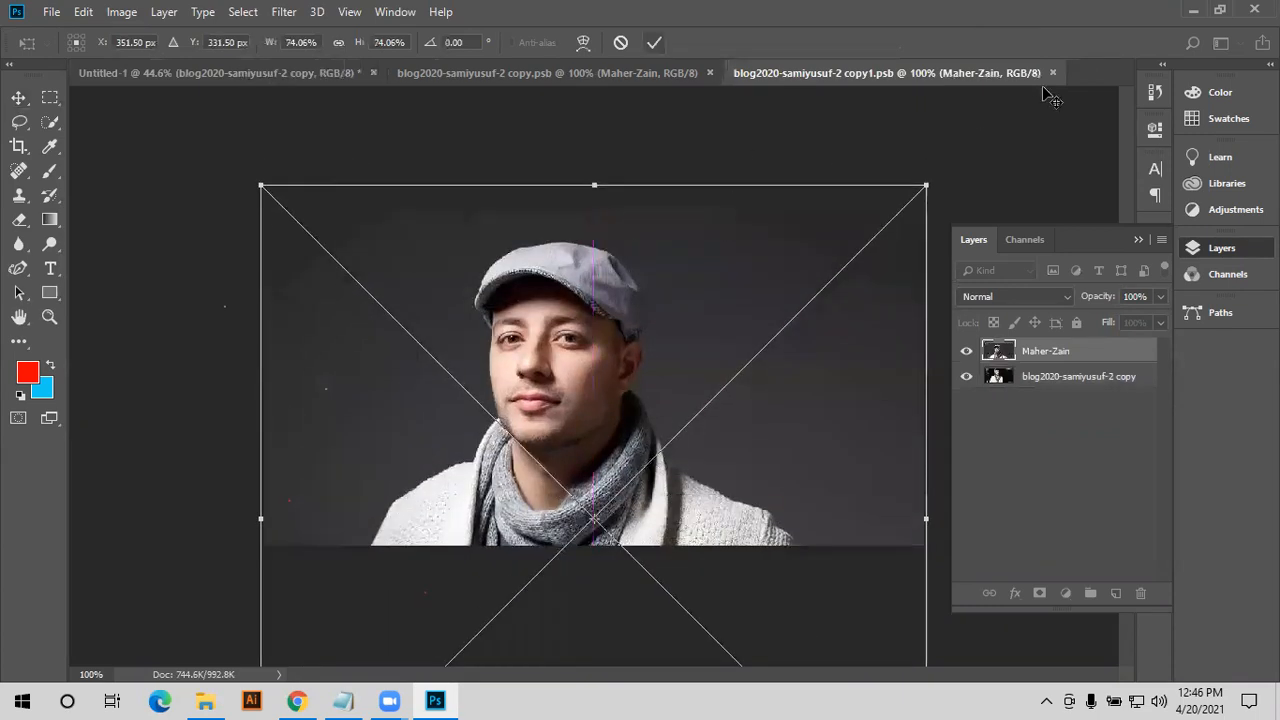
key("Return")
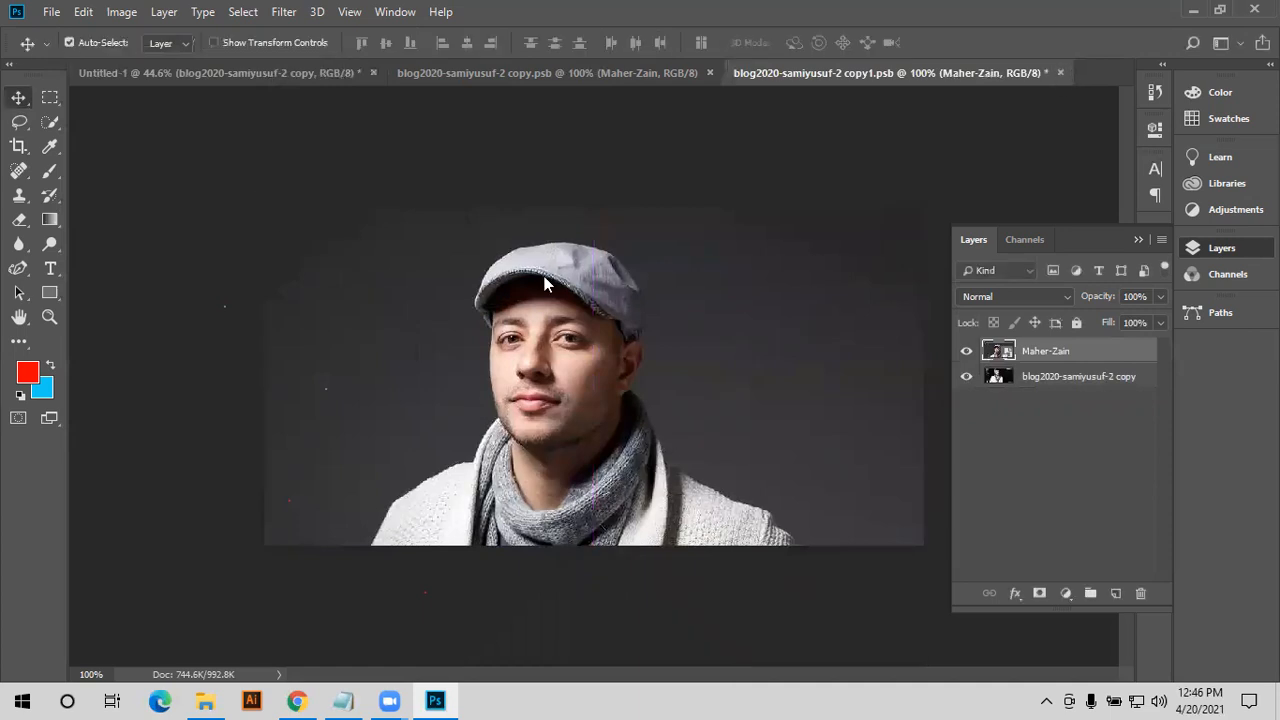
- Move the placed photo up until the torso fills the frame, and close the contents document with its changes saved
key("ctrl+w")
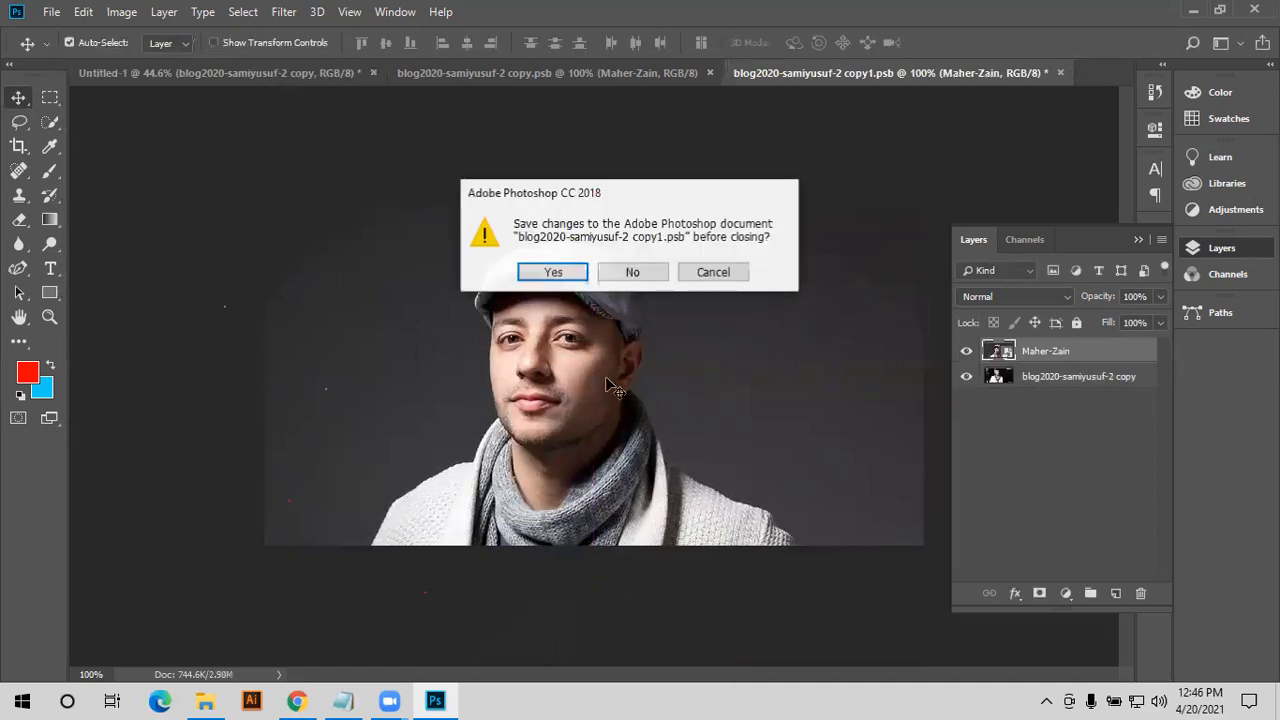
key("Escape")
left_click_drag(632, 371, 656, 393)
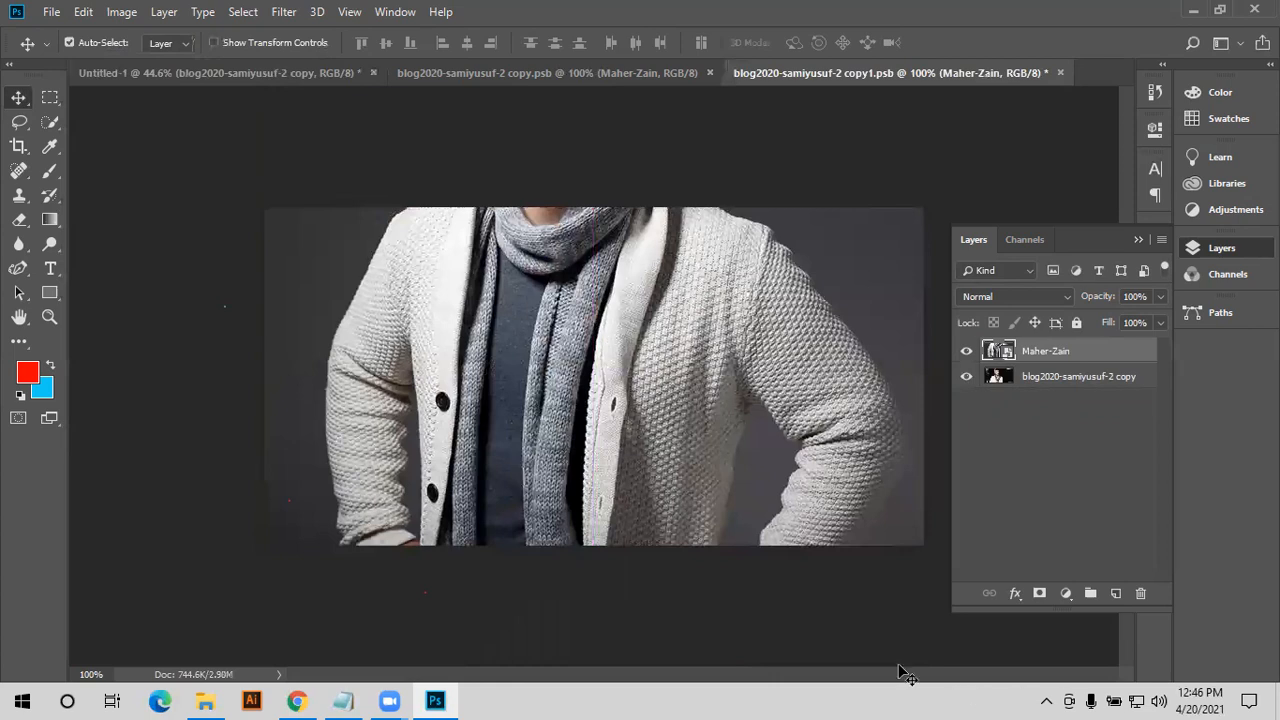
key("ctrl+w")
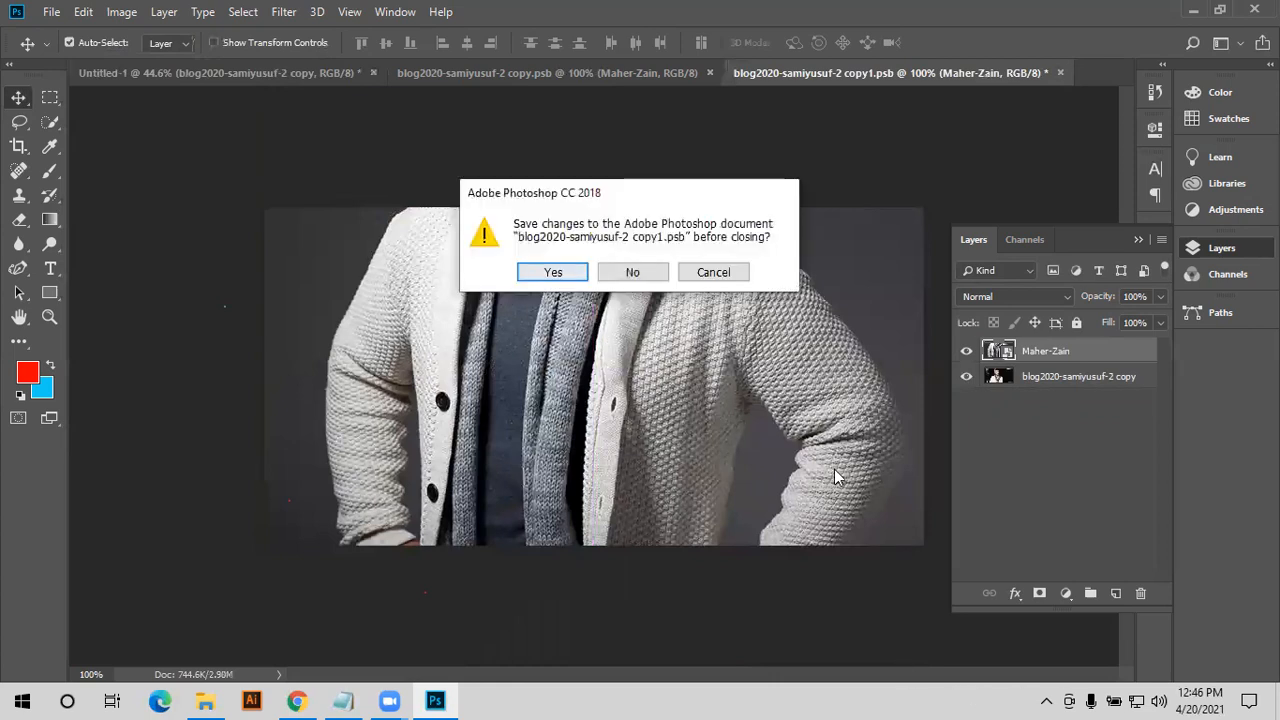
key("Return")
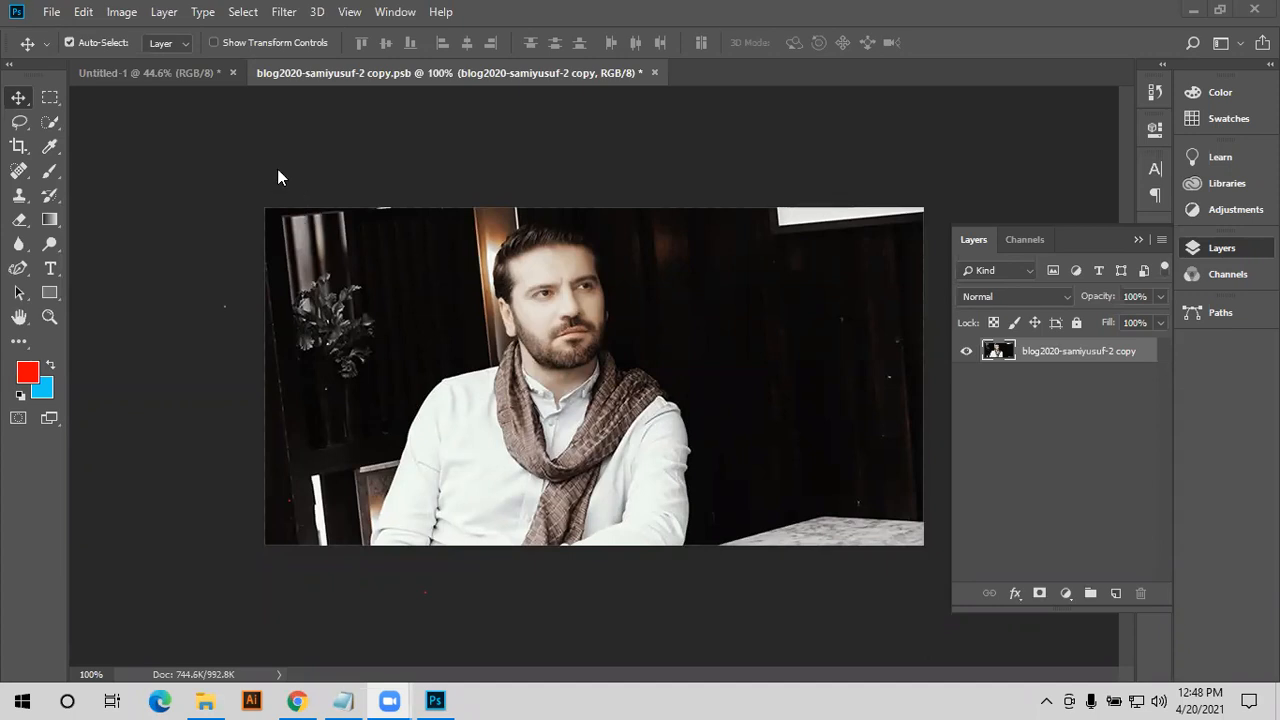
- Open the image size settings for the smart object contents document and switch the dimension units to pixels
left_click(122, 12)
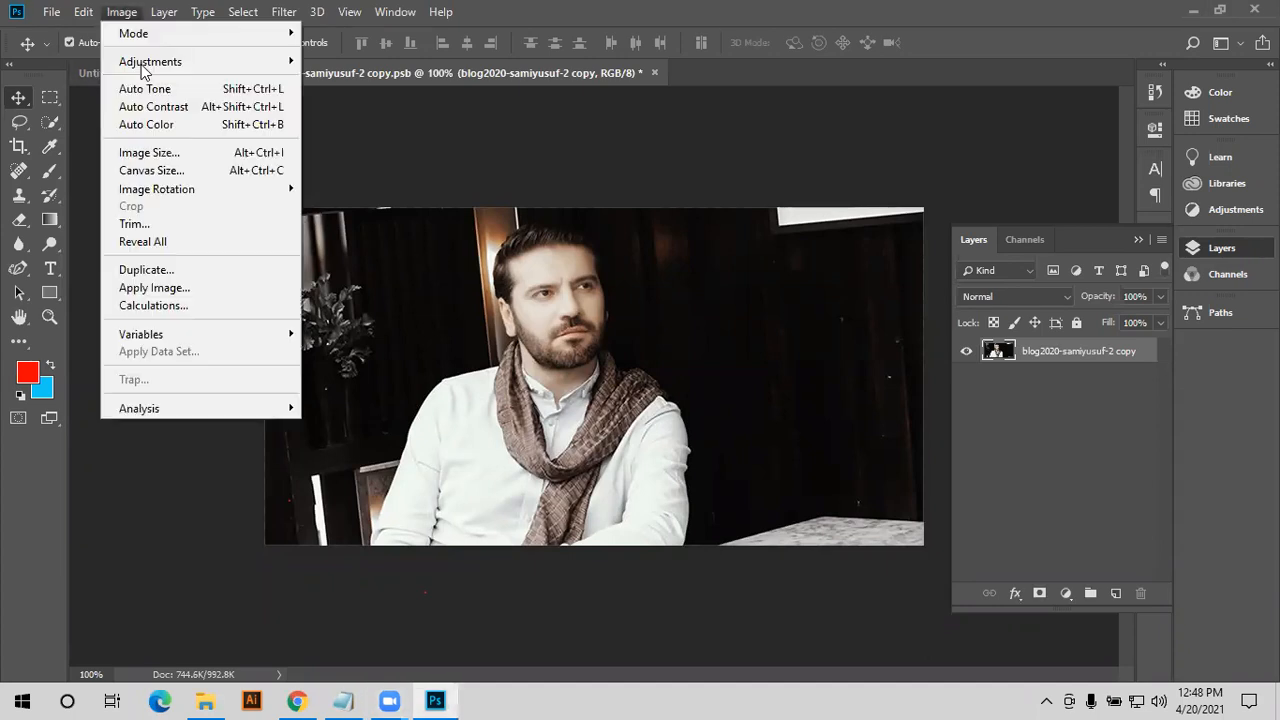
left_click(161, 152)
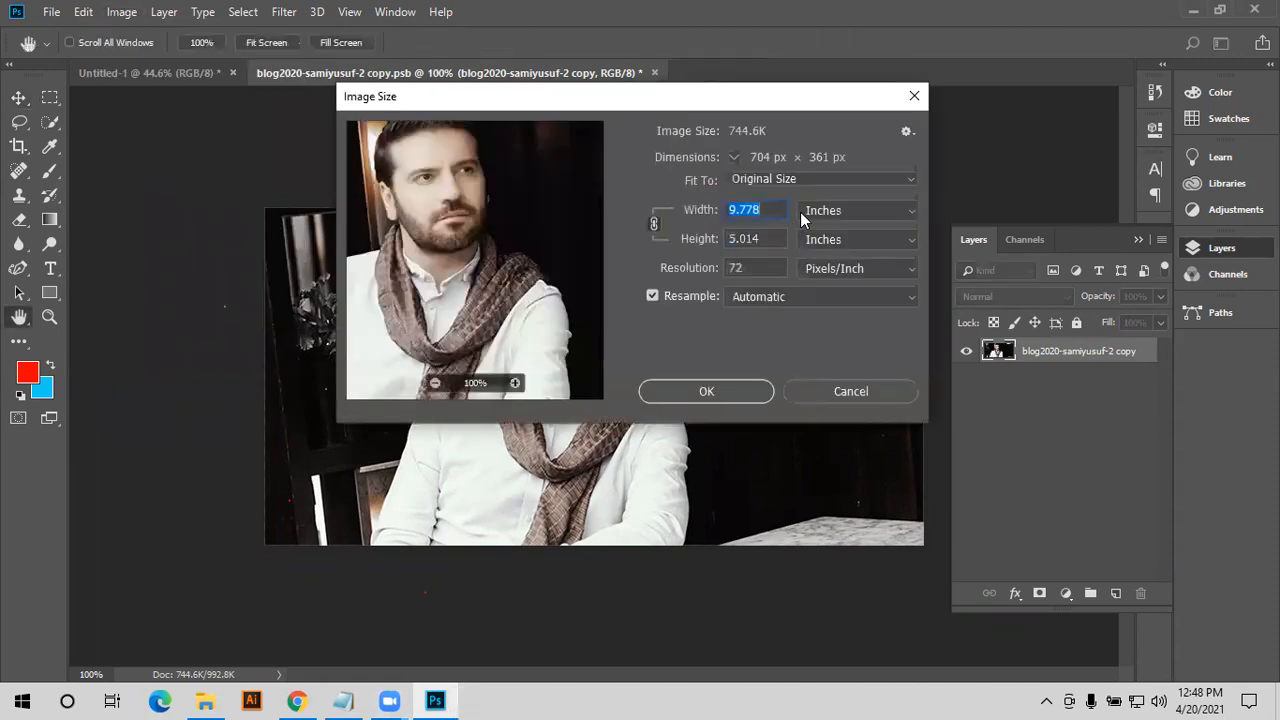
left_click(904, 212)
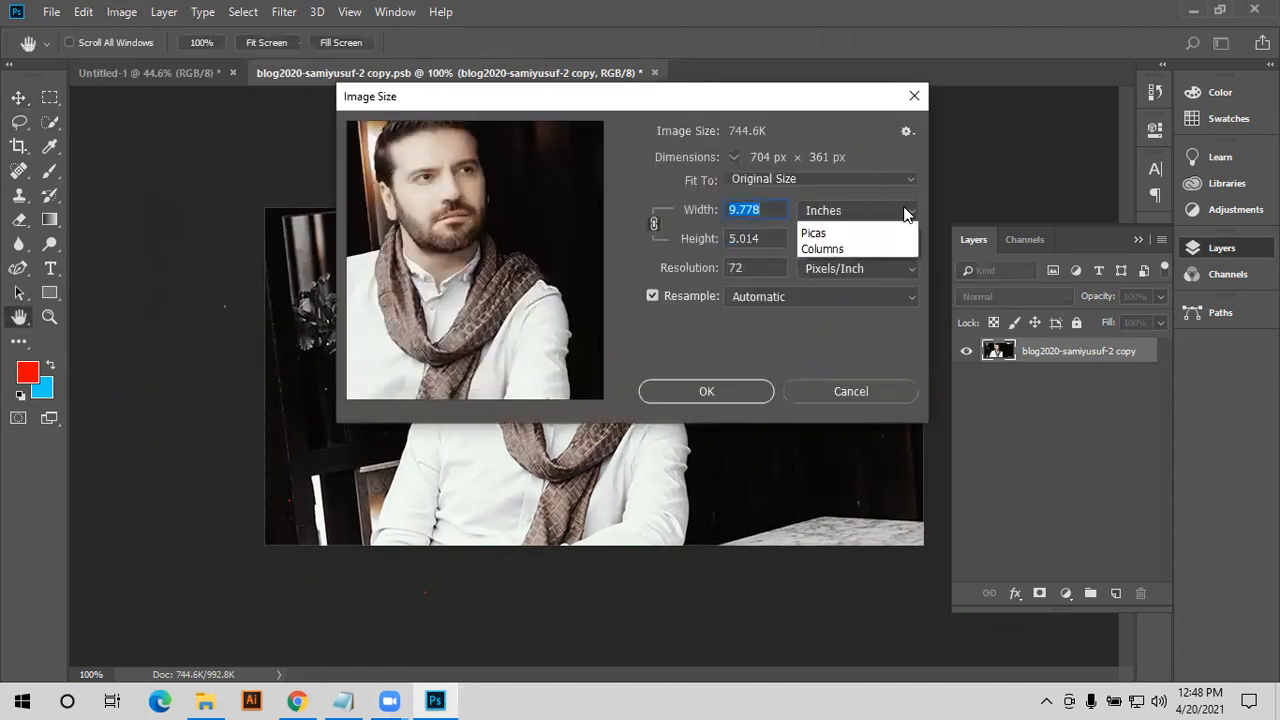
left_click(836, 247)
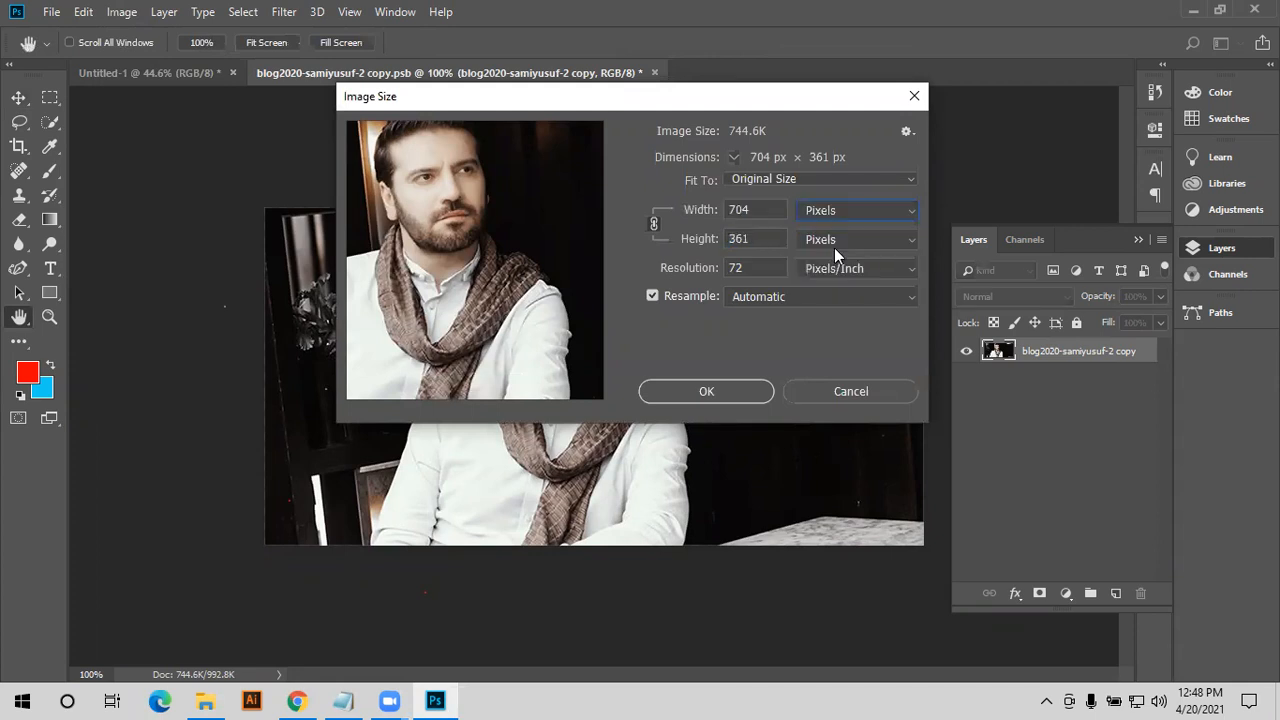
- Resample the contents image to a width of 1500 pixels with proportions linked, checking the face in the preview
double_click(766, 210)
type("100")
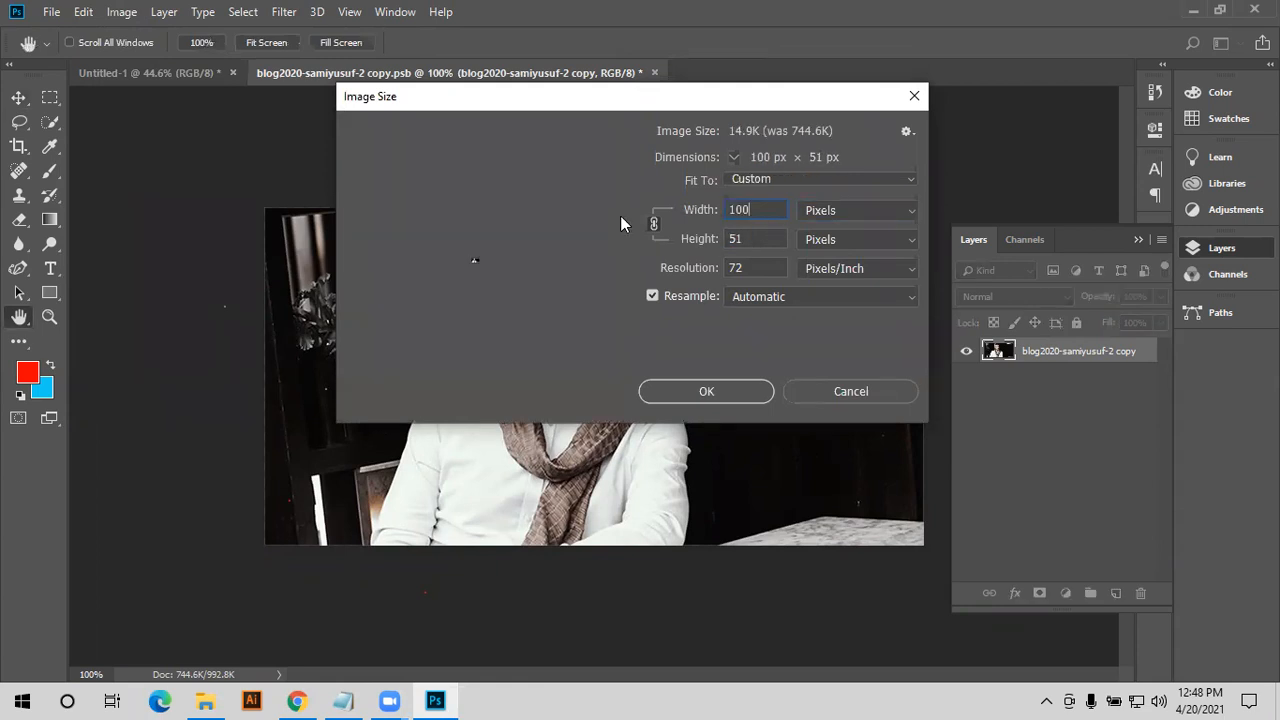
type("0")
key("BackSpace")
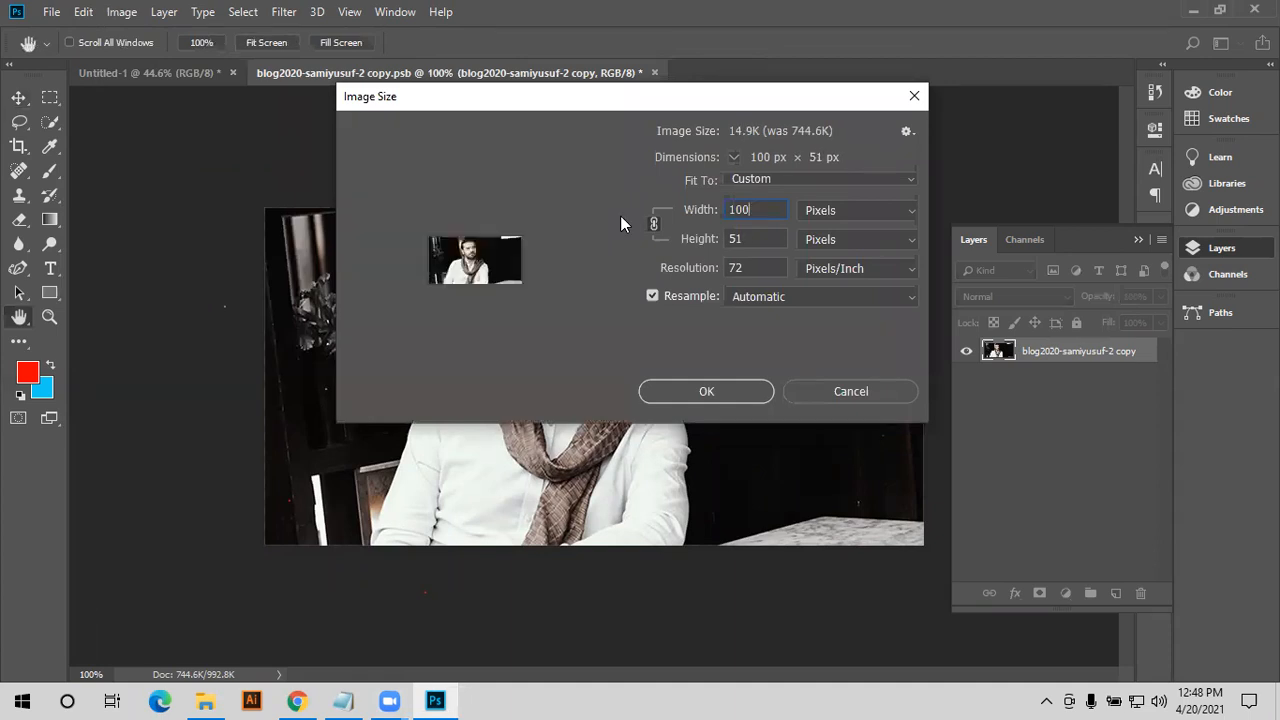
key("BackSpace")
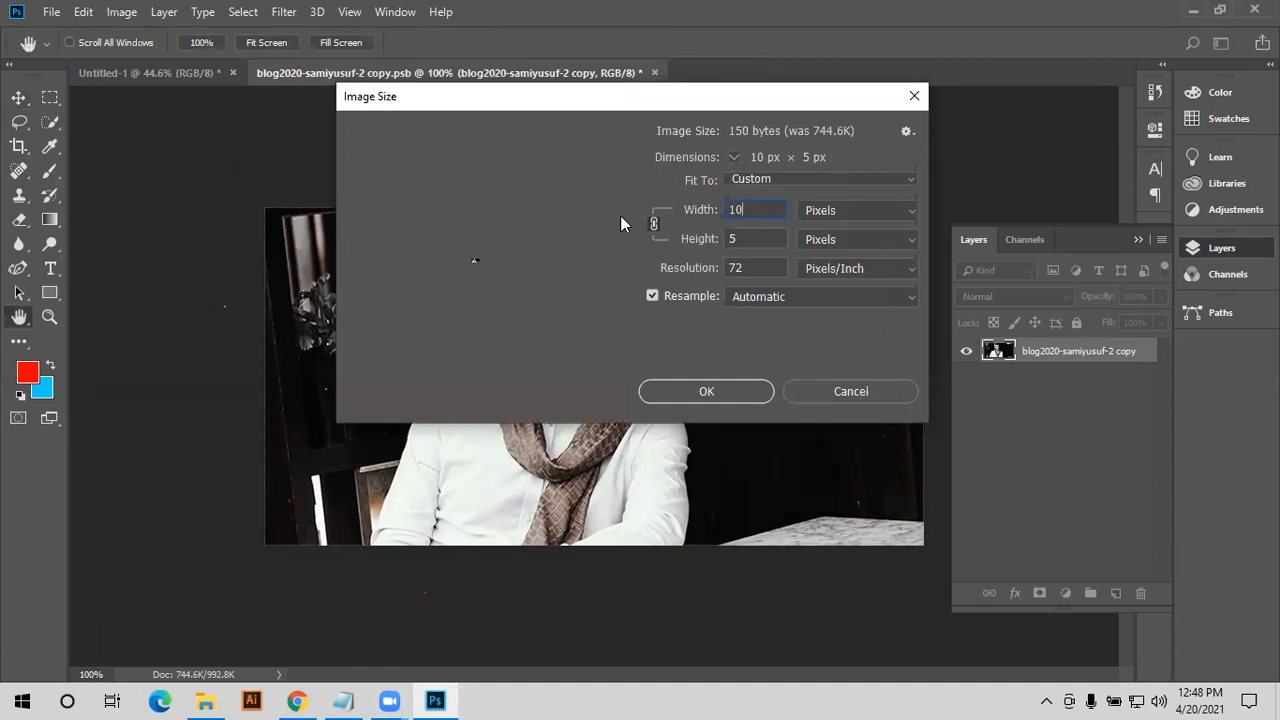
key("BackSpace")
type("50")
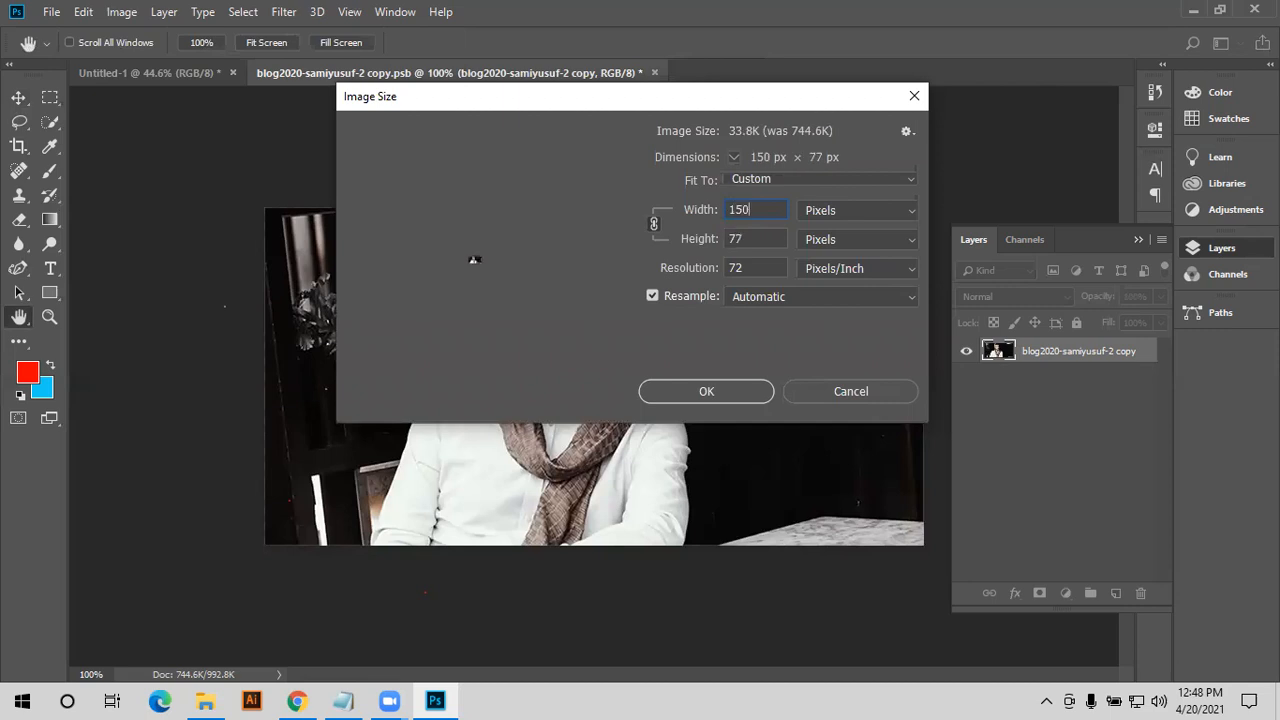
type("0")
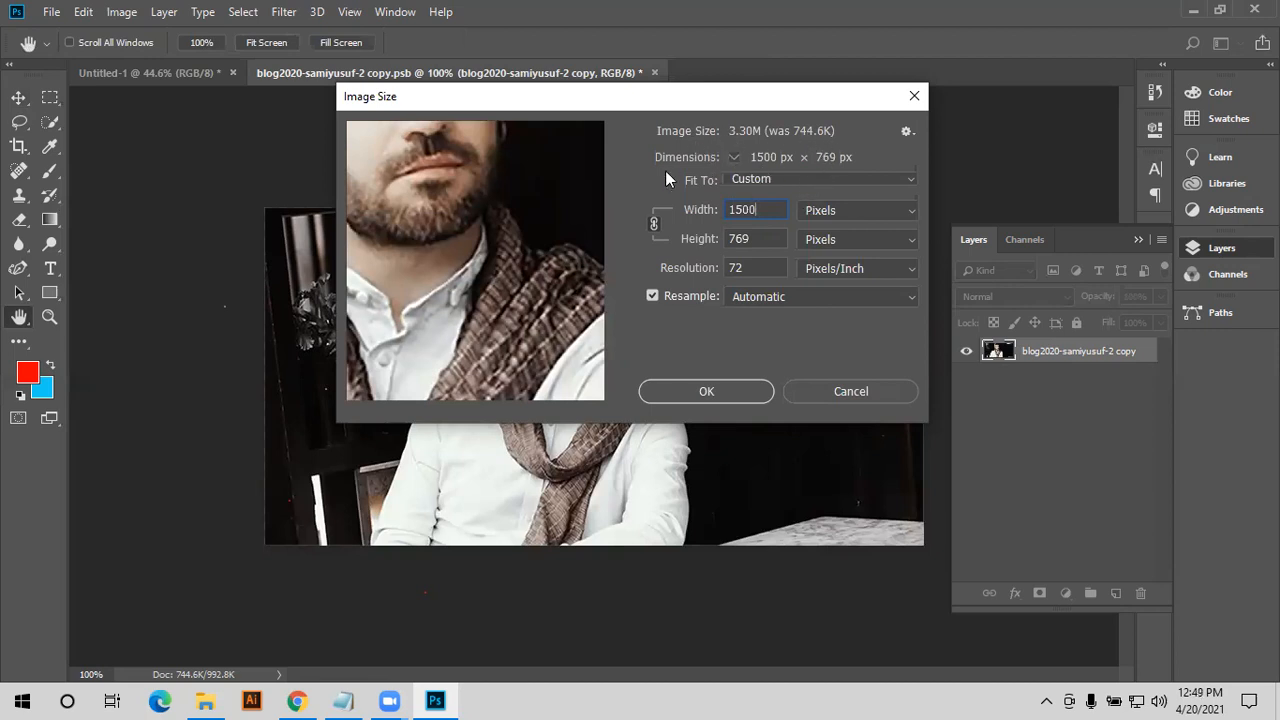
left_click_drag(499, 224, 515, 274)
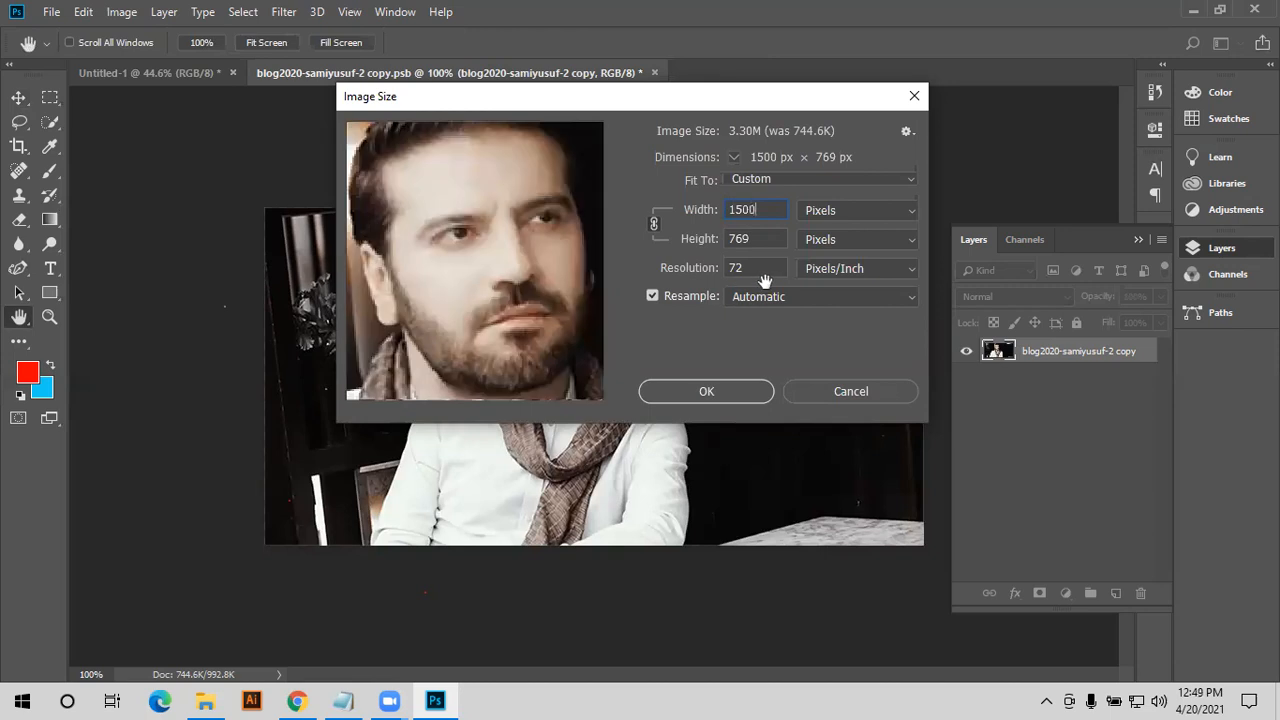
left_click(727, 391)
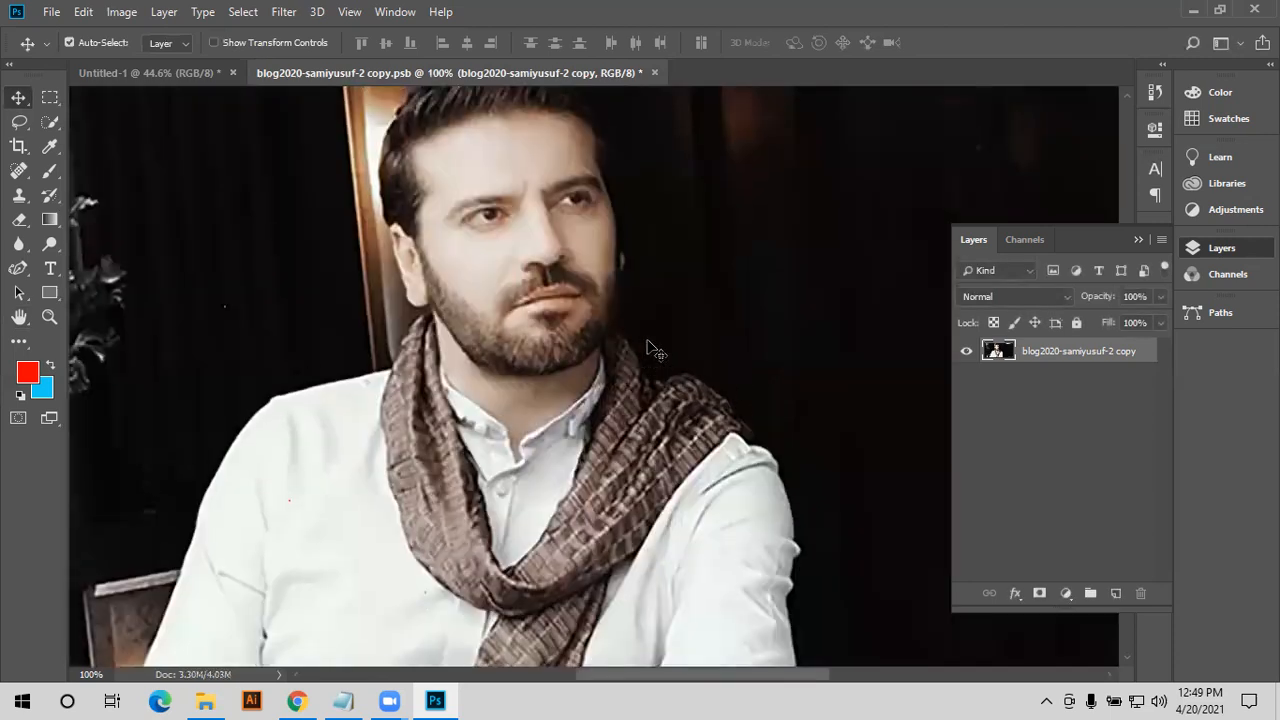
- View the whole enlarged photo and reopen its image size settings
scroll(610, 340, "up", 2)
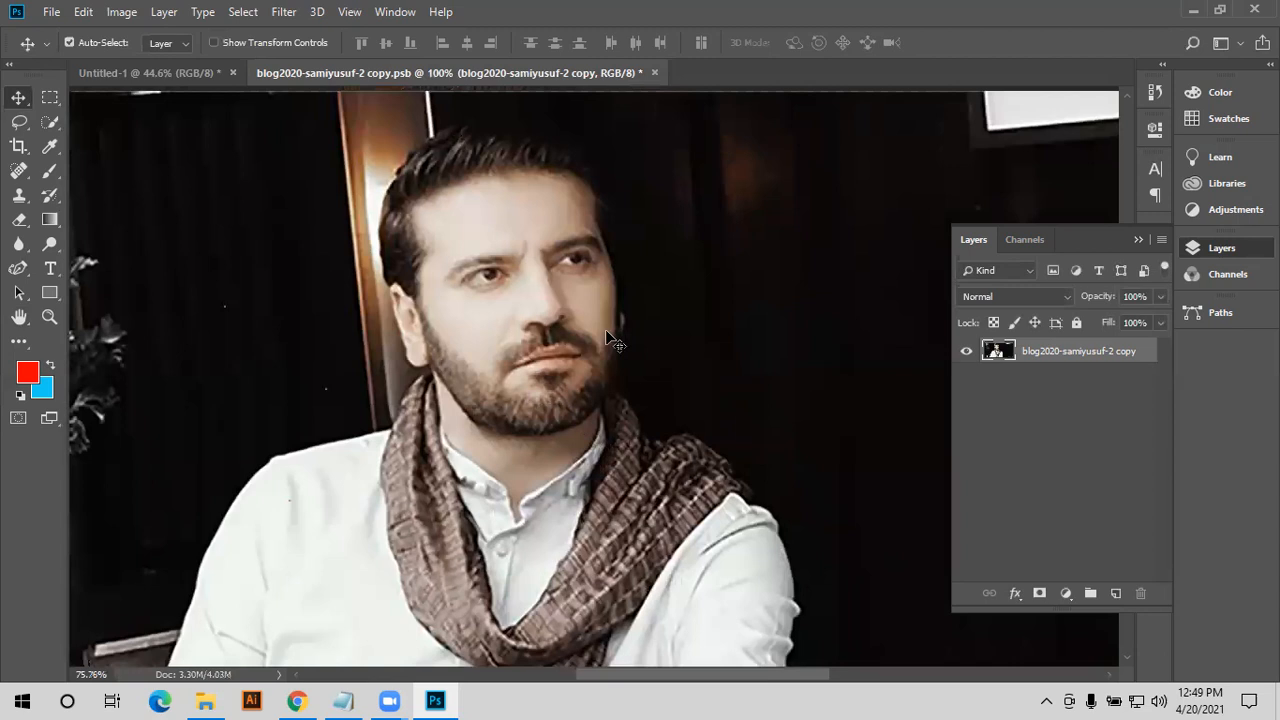
scroll(615, 345, "down", 3)
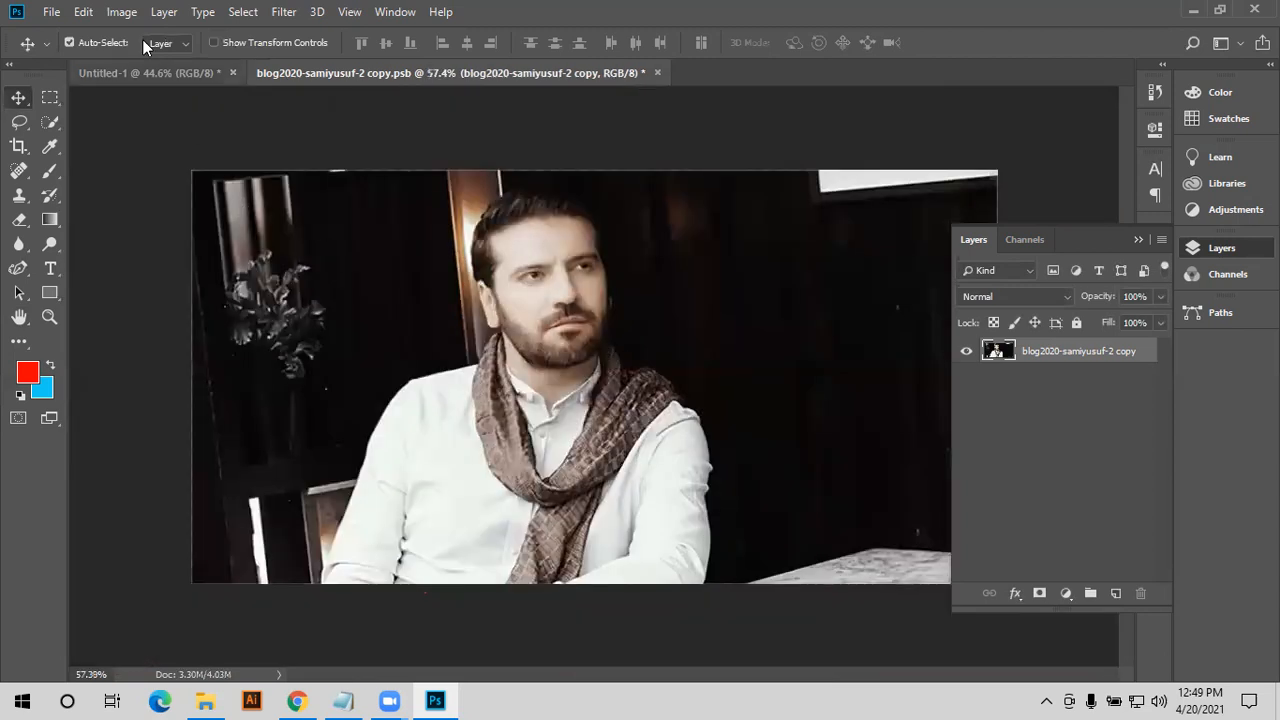
key("alt+i")
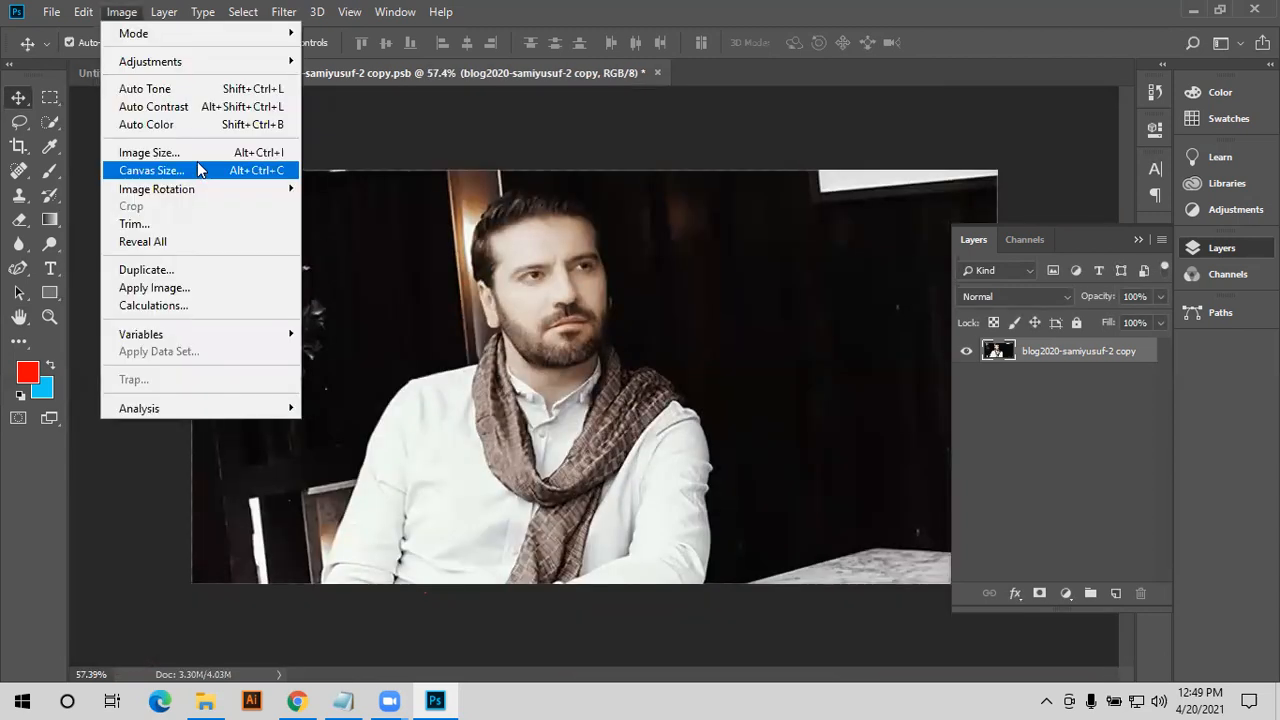
left_click(196, 156)
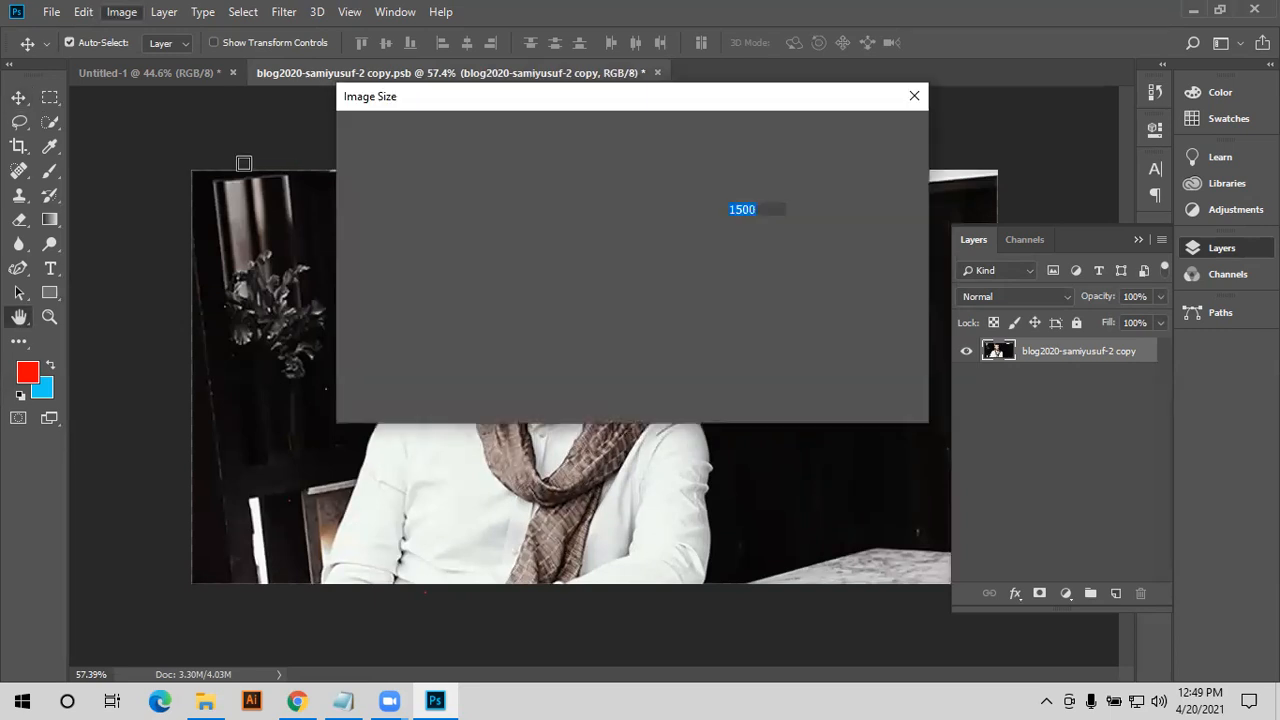